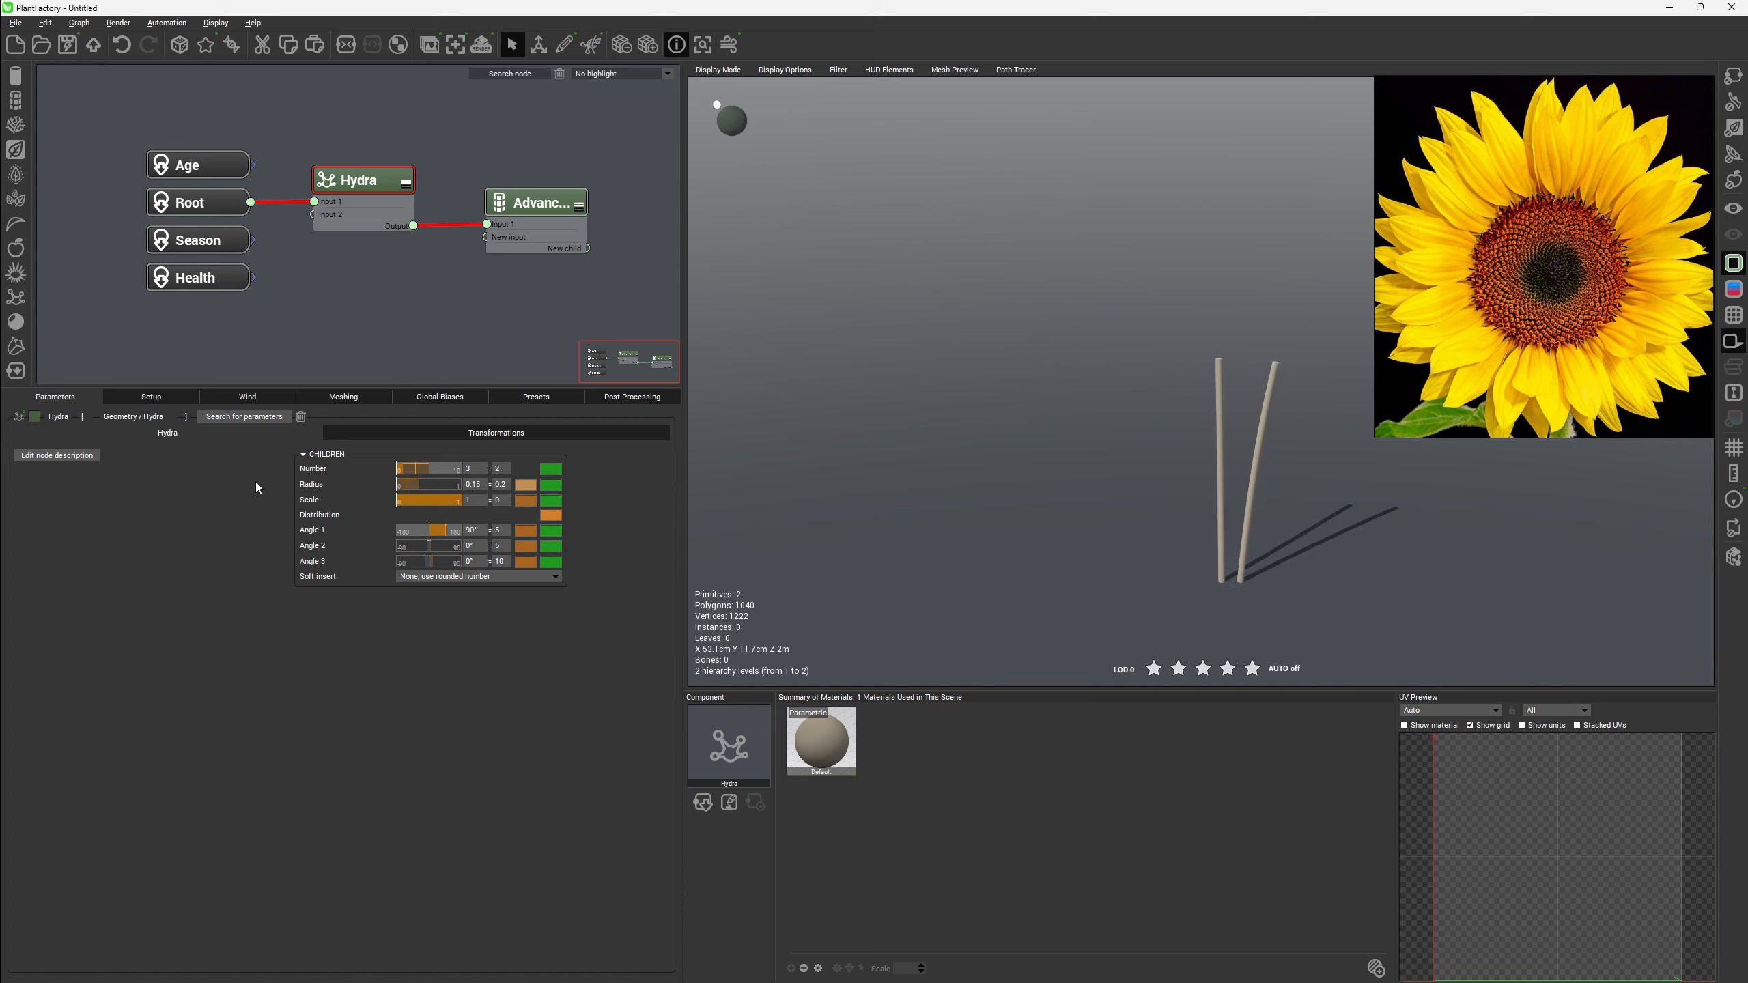
Bend the stems outward by setting the Advanced Segment node's tropism to about -3.08.
{"action": "left_click", "coordinate": [525, 215]}
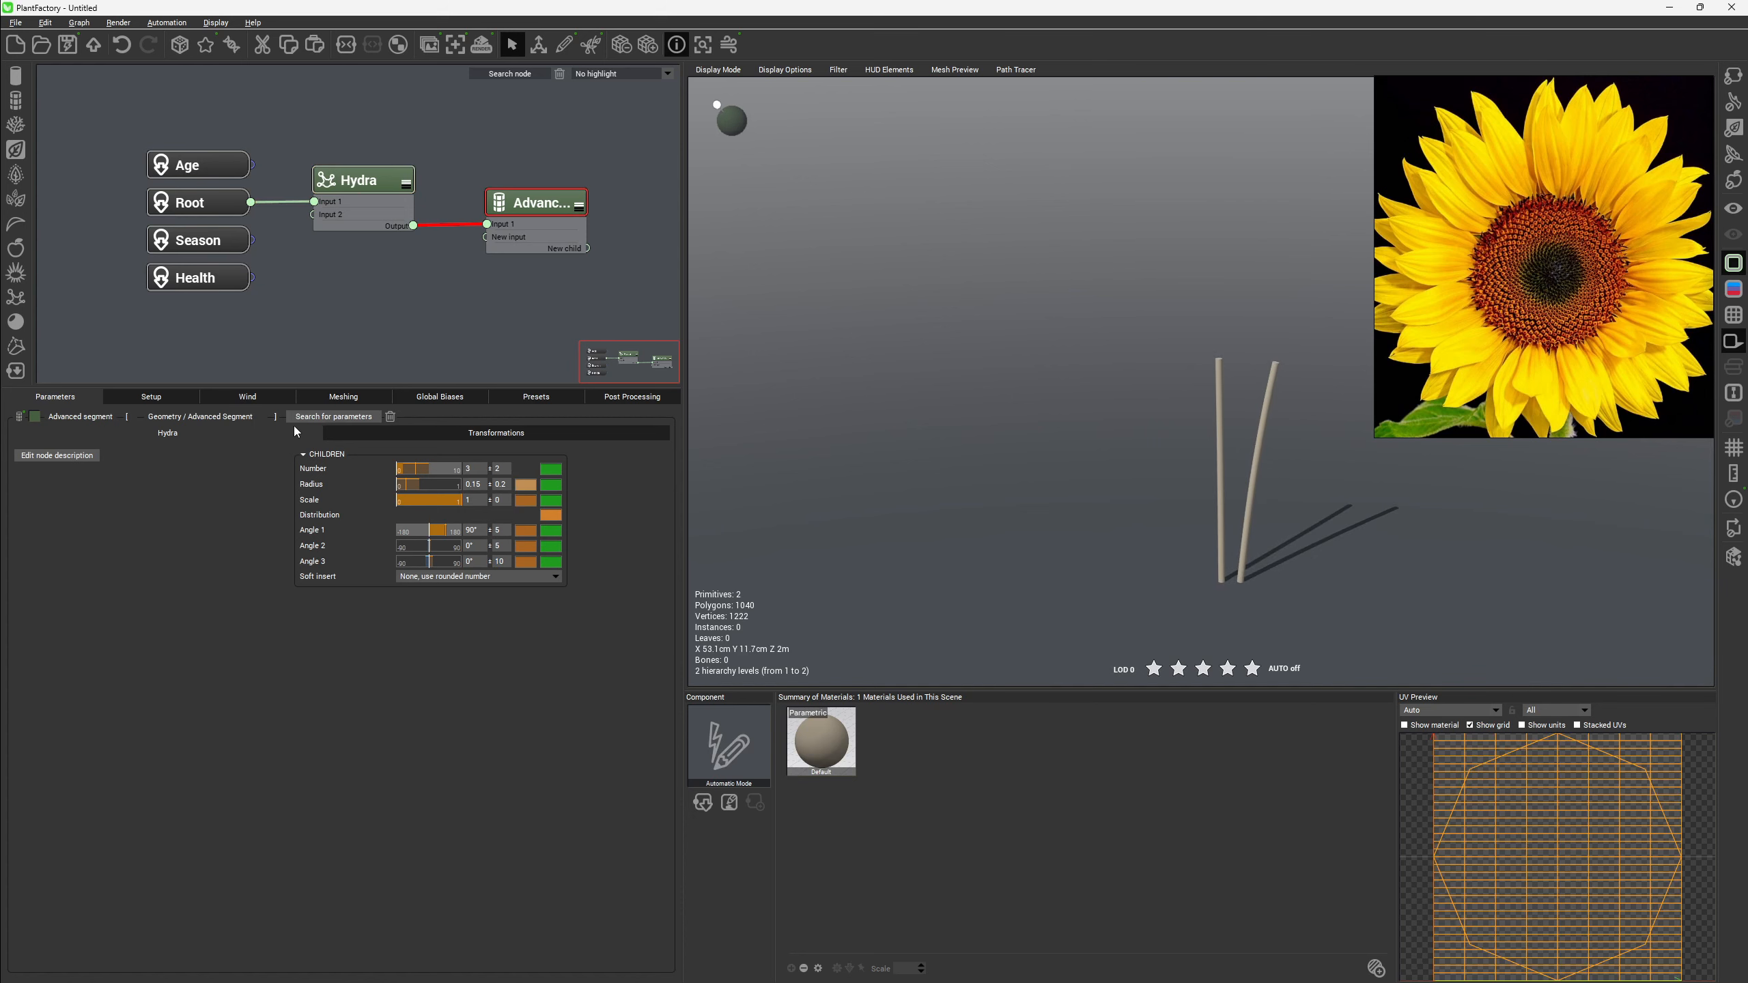
{"action": "left_click", "coordinate": [90, 433]}
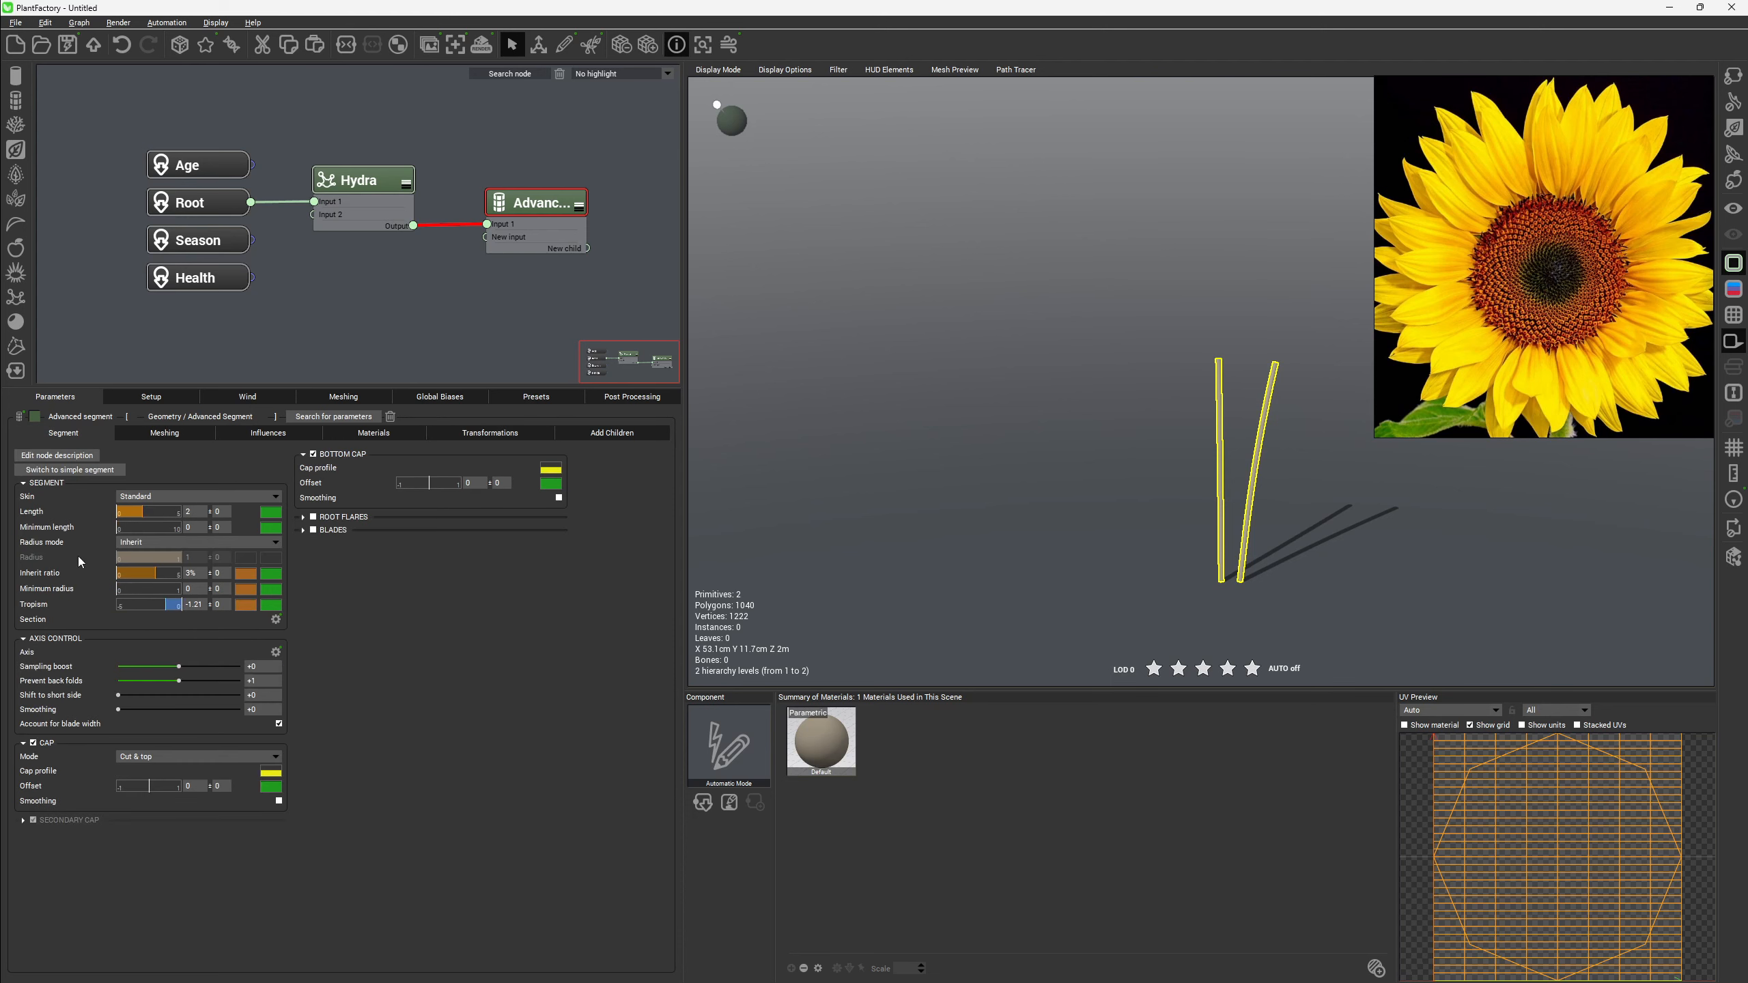
{"action": "left_click_drag", "start_coordinate": [169, 604], "coordinate": [151, 604]}
{"action": "right_click_drag", "start_coordinate": [953, 432], "coordinate": [994, 437]}
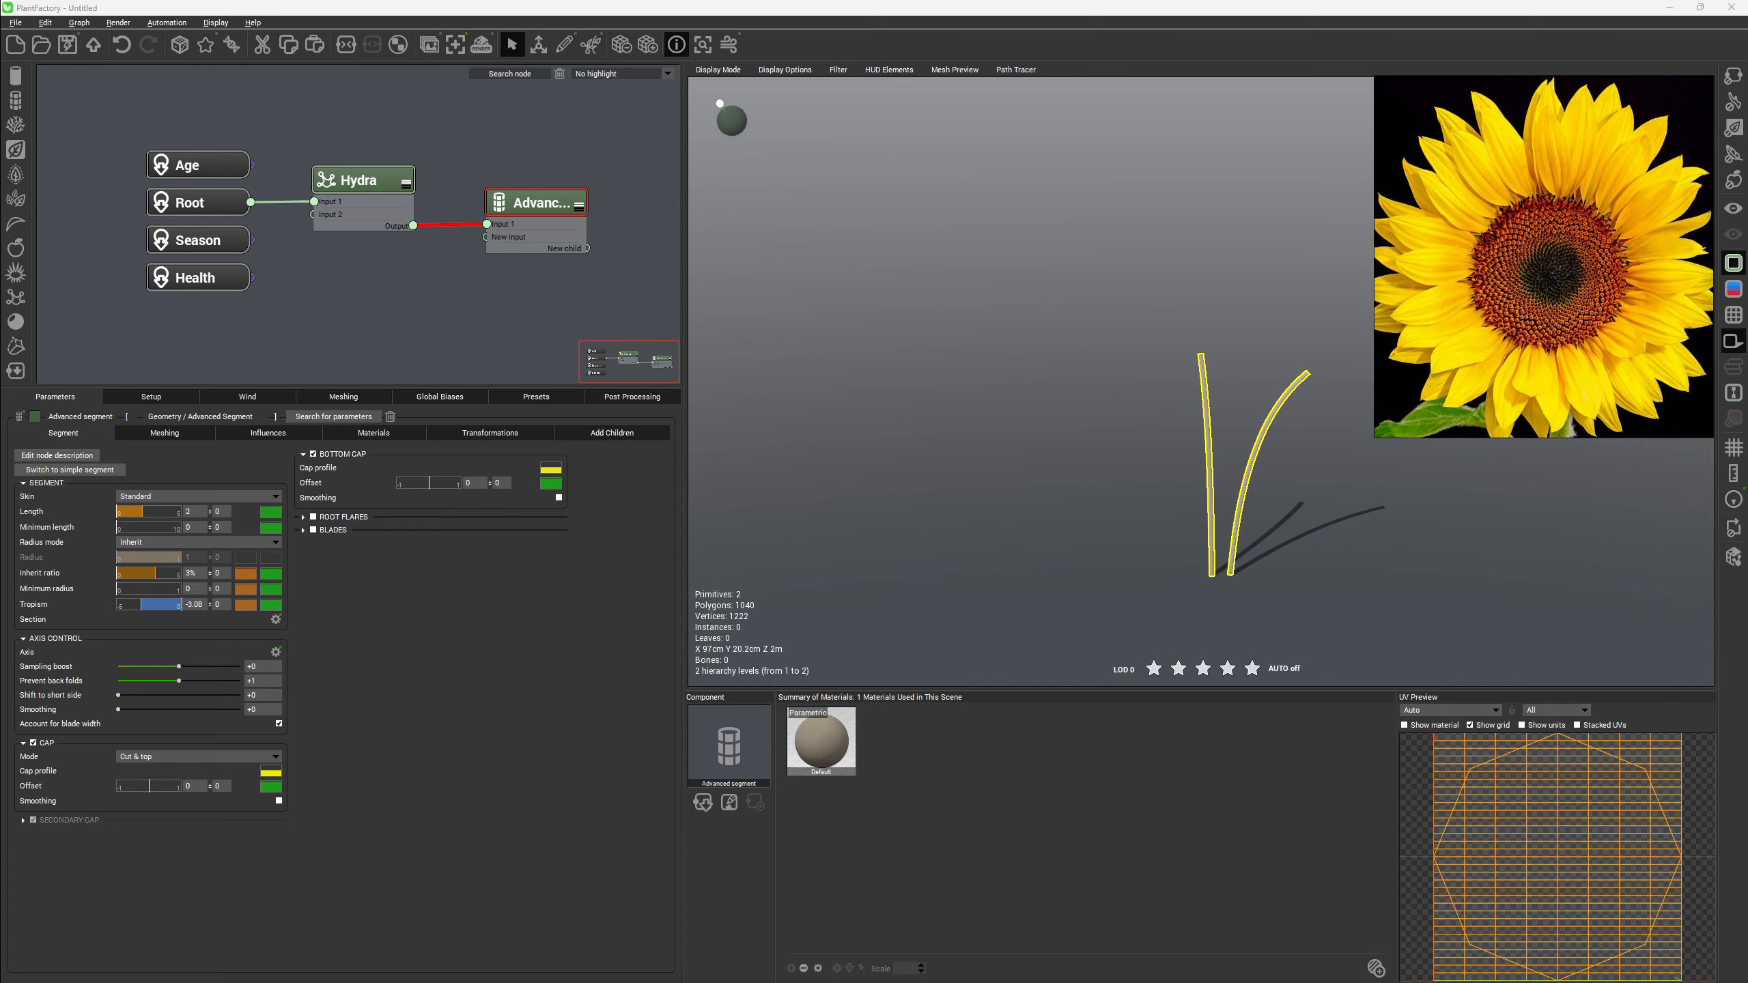
{"action": "left_click", "coordinate": [246, 604]}
{"action": "left_click_drag", "start_coordinate": [323, 419], "coordinate": [320, 714]}
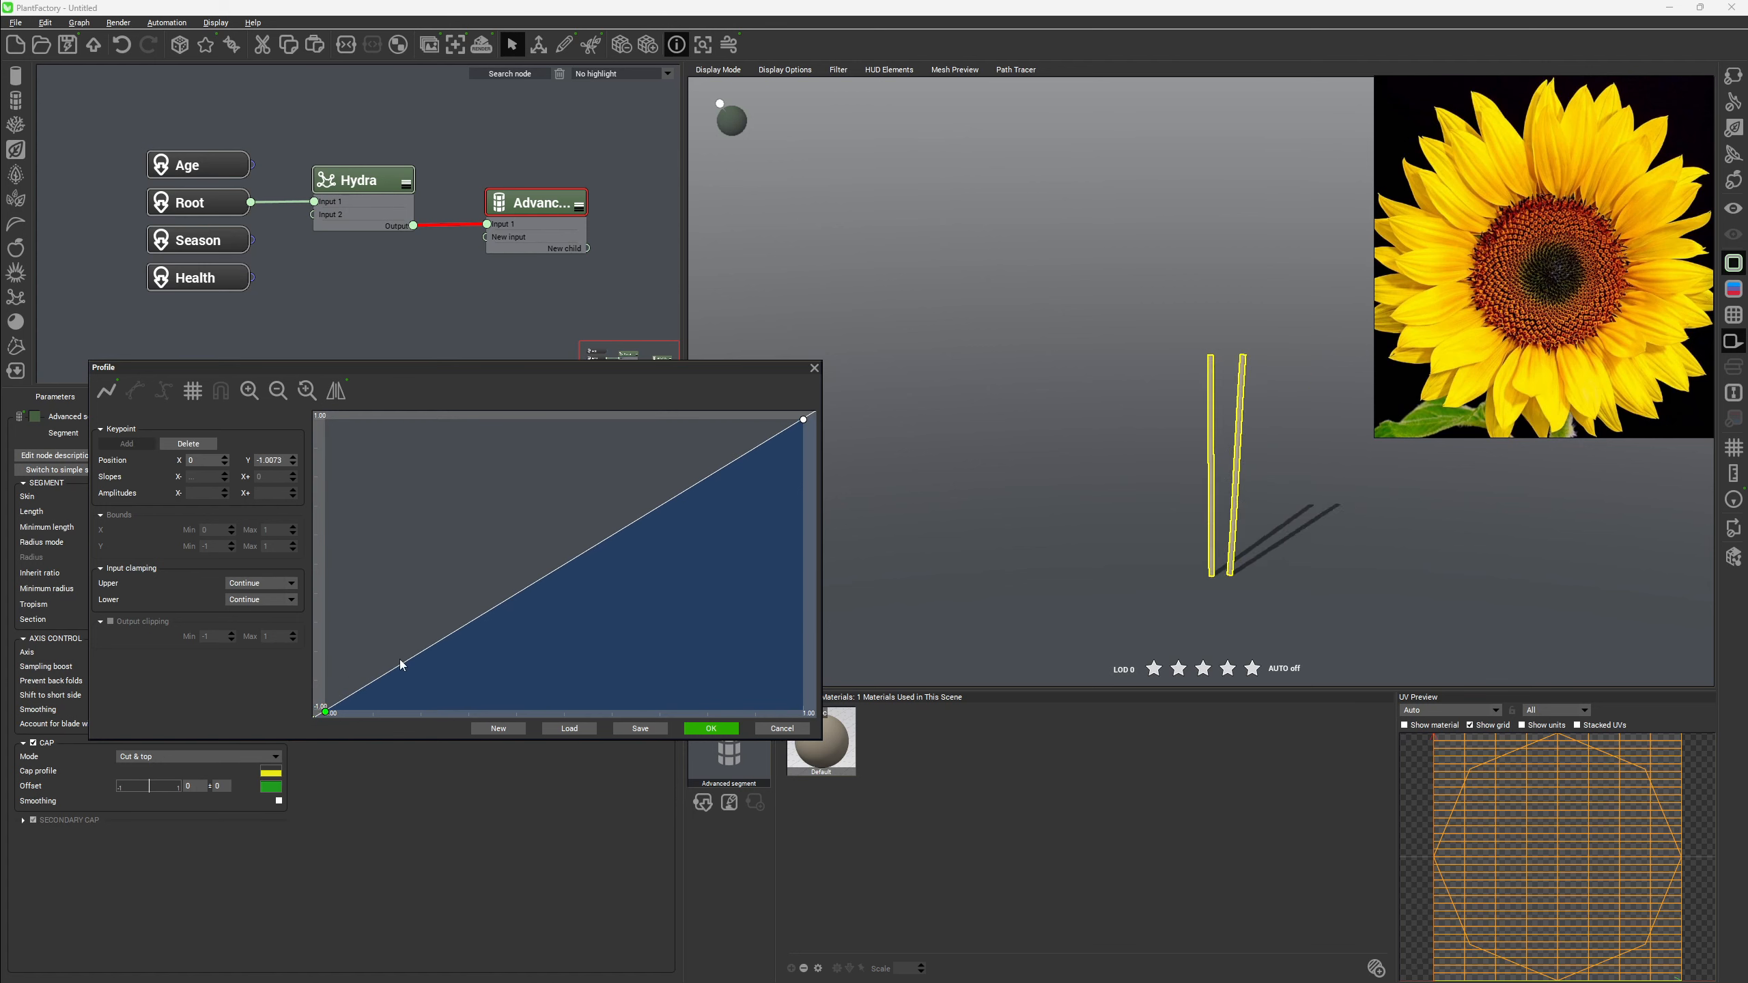
{"action": "left_click", "coordinate": [767, 728]}
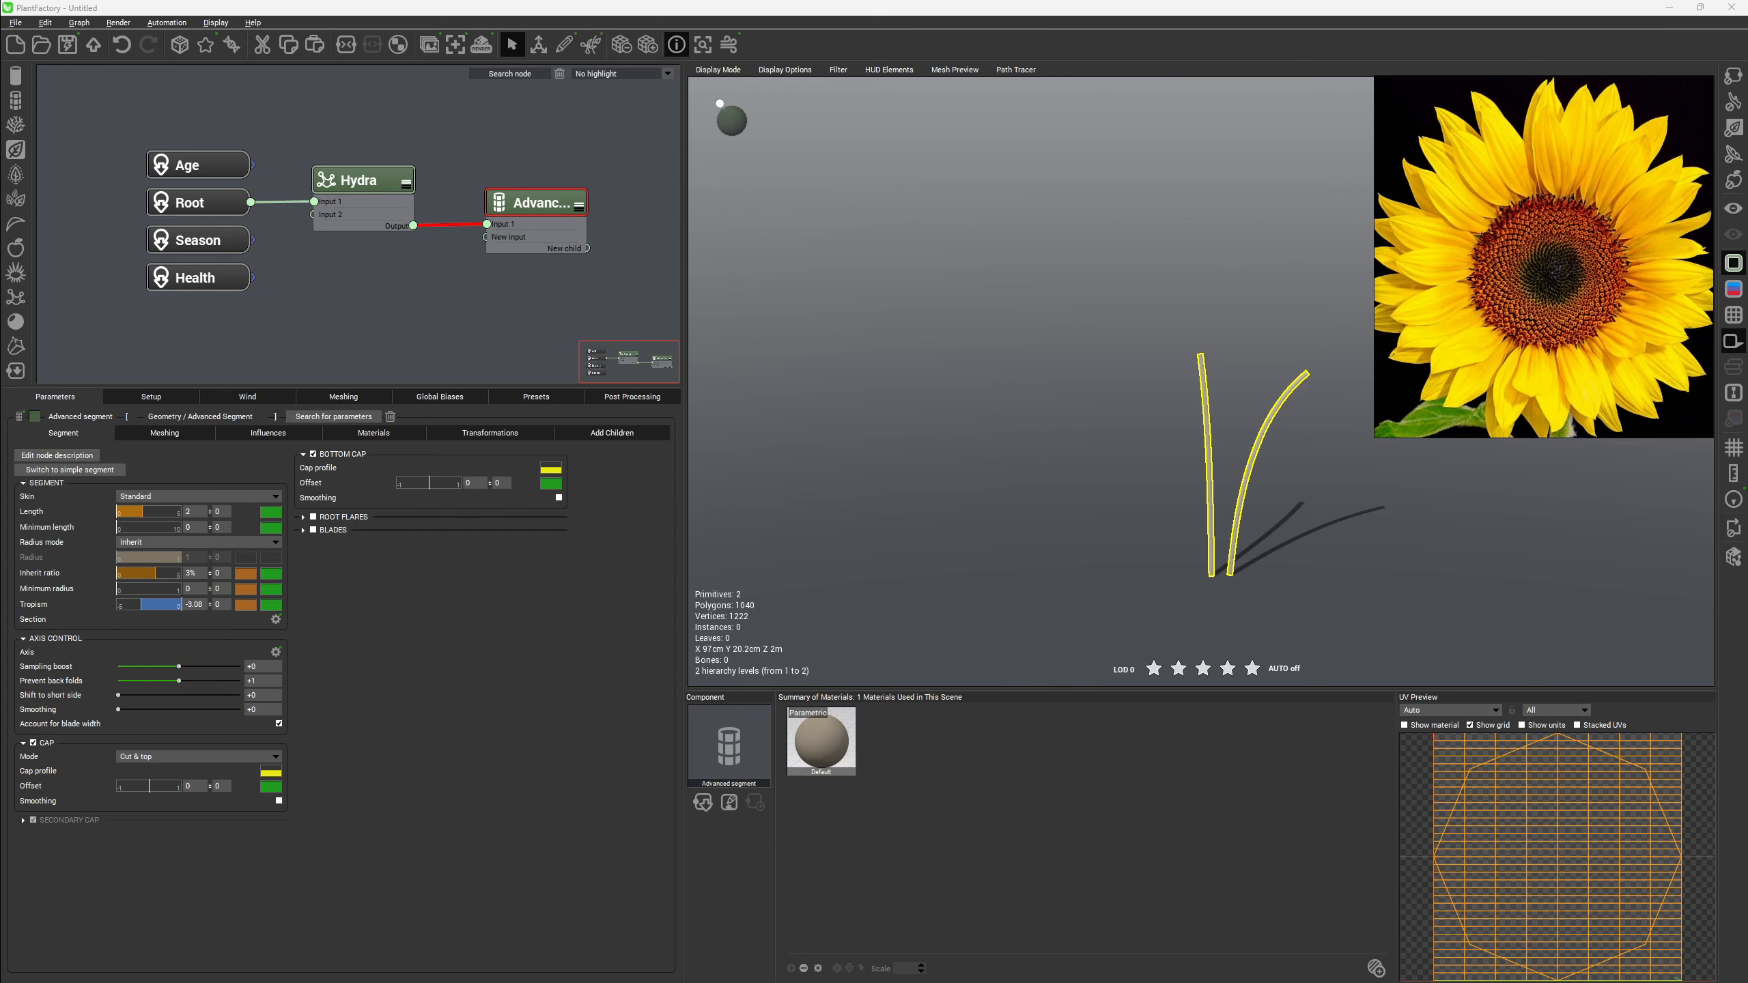
Reshape the tropism's function-of-parent curve with a keypoint at about X 0.465, Y -0.99, keeping its first half flat near the minimum.
{"action": "left_click", "coordinate": [270, 604]}
{"action": "left_click_drag", "start_coordinate": [310, 446], "coordinate": [310, 734]}
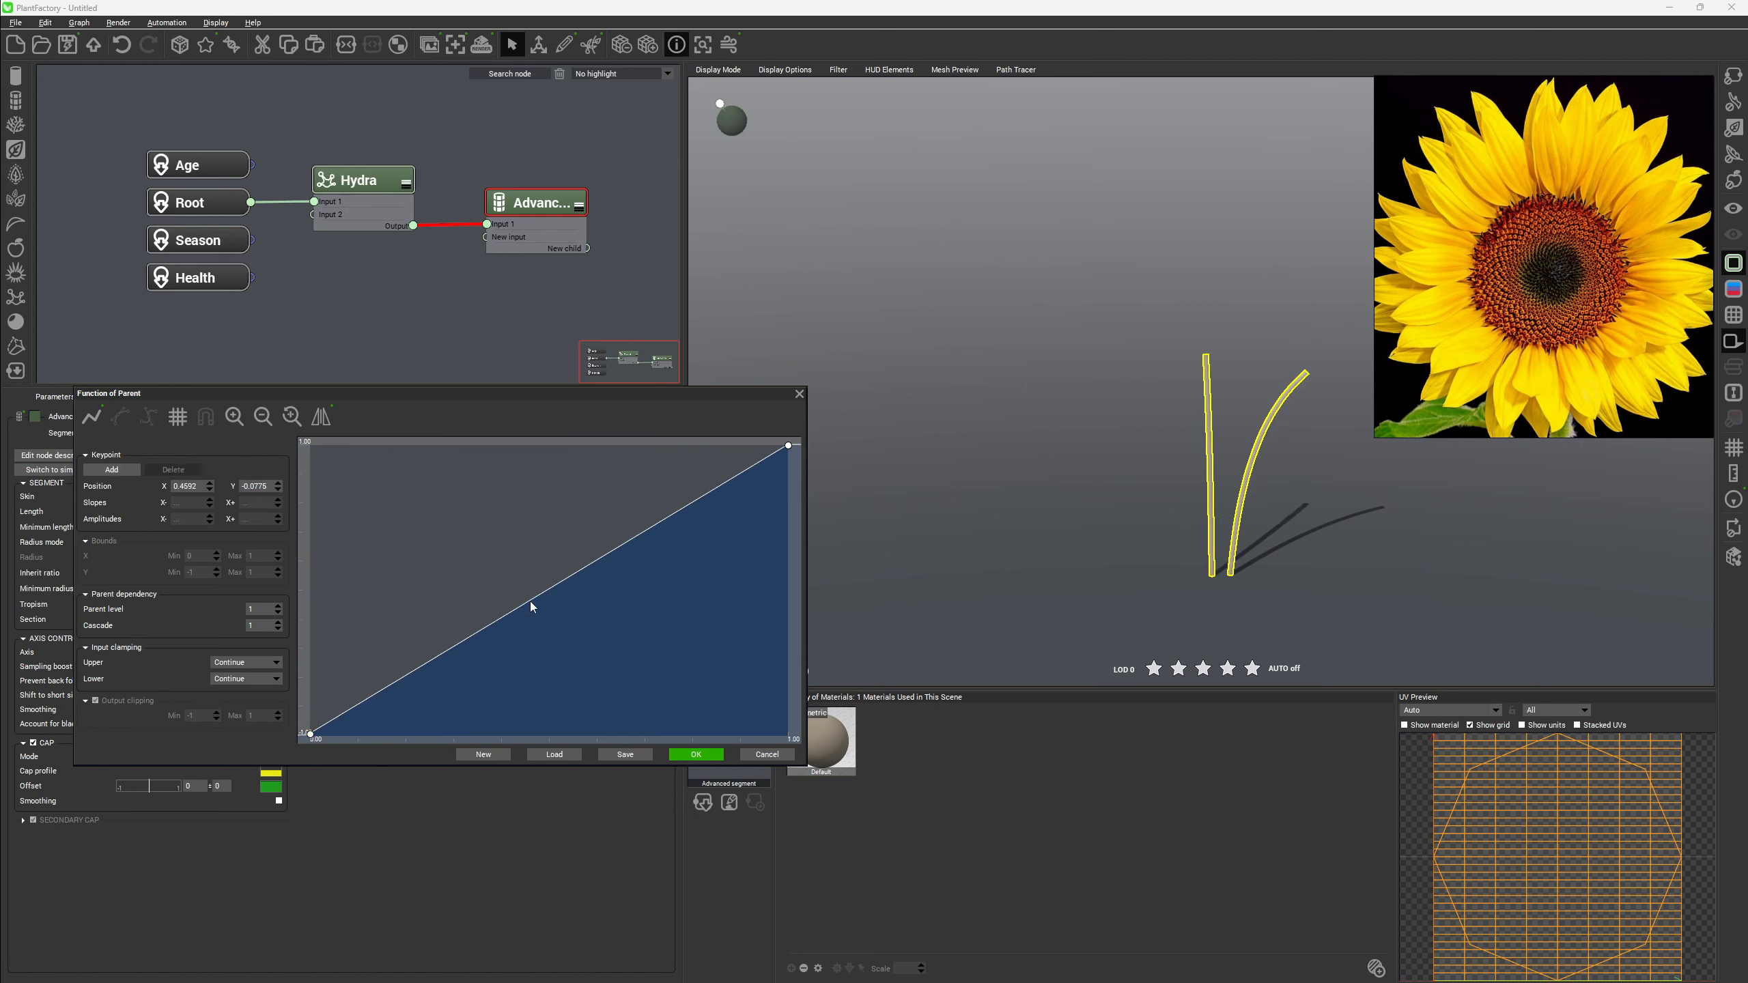
{"action": "left_click_drag", "start_coordinate": [529, 602], "coordinate": [533, 735]}
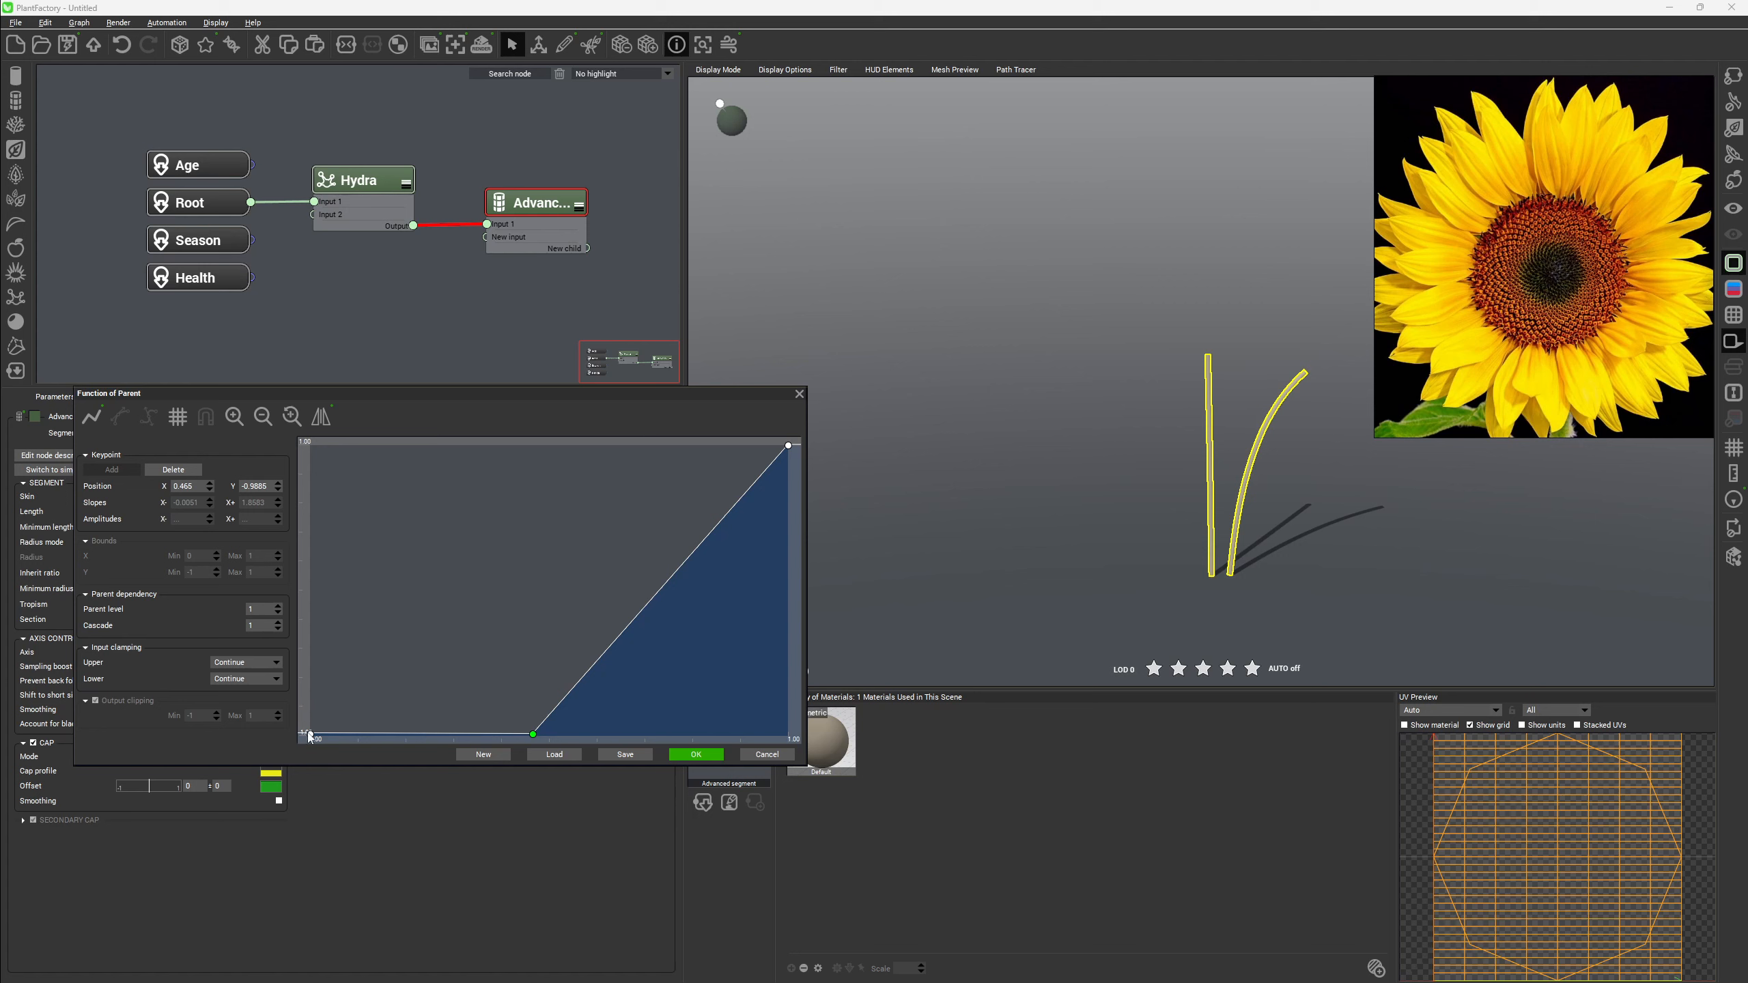
{"action": "left_click", "coordinate": [696, 754]}
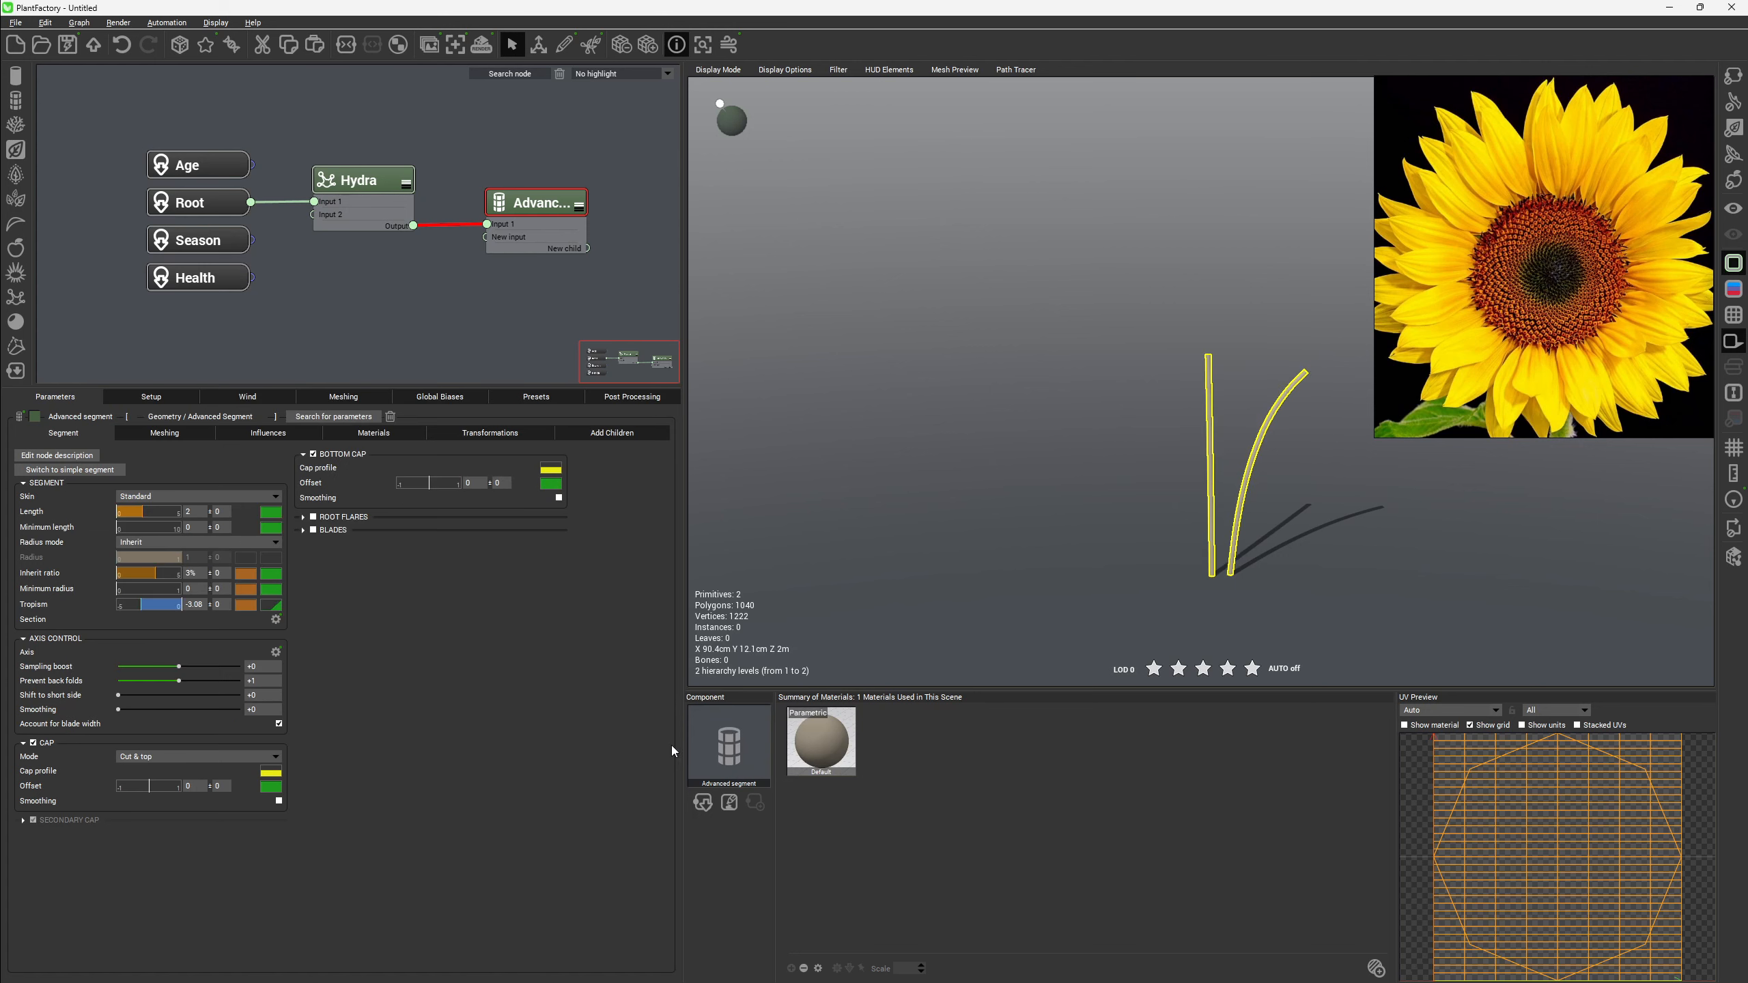
Copy the tropism's function-of-parent filter onto its profile filter, and reset the function-of-parent filter.
{"action": "right_click", "coordinate": [281, 606]}
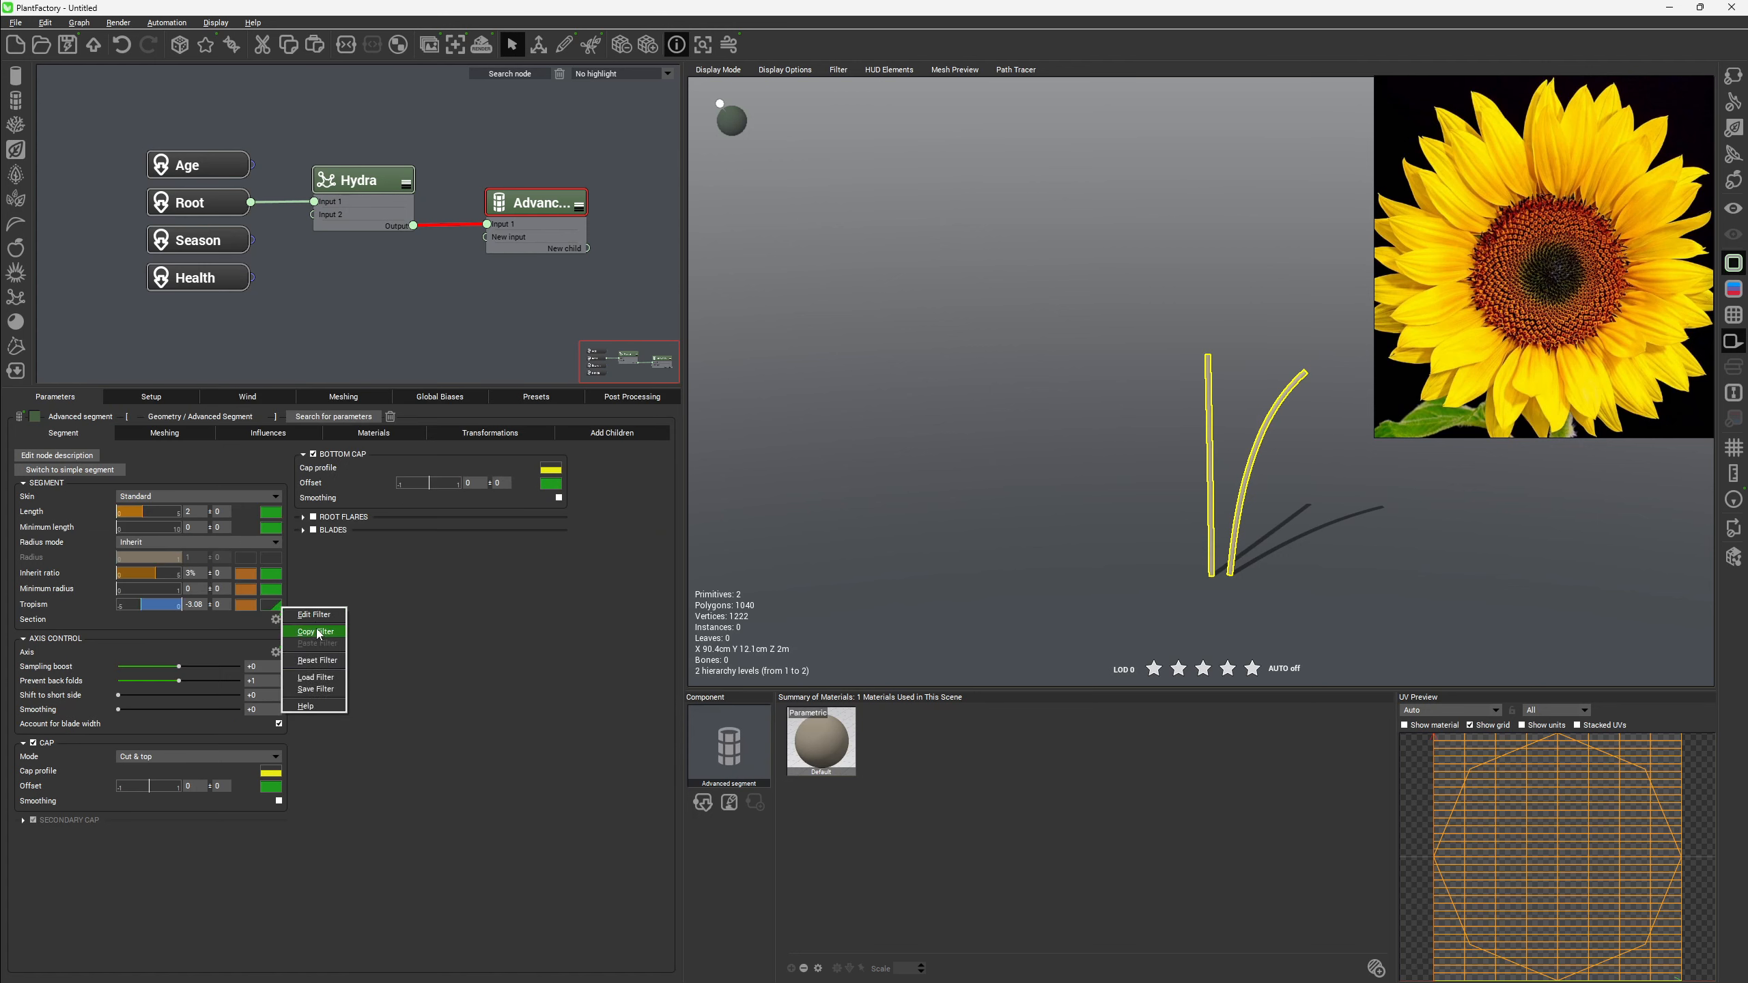
{"action": "left_click", "coordinate": [313, 631]}
{"action": "right_click", "coordinate": [249, 608]}
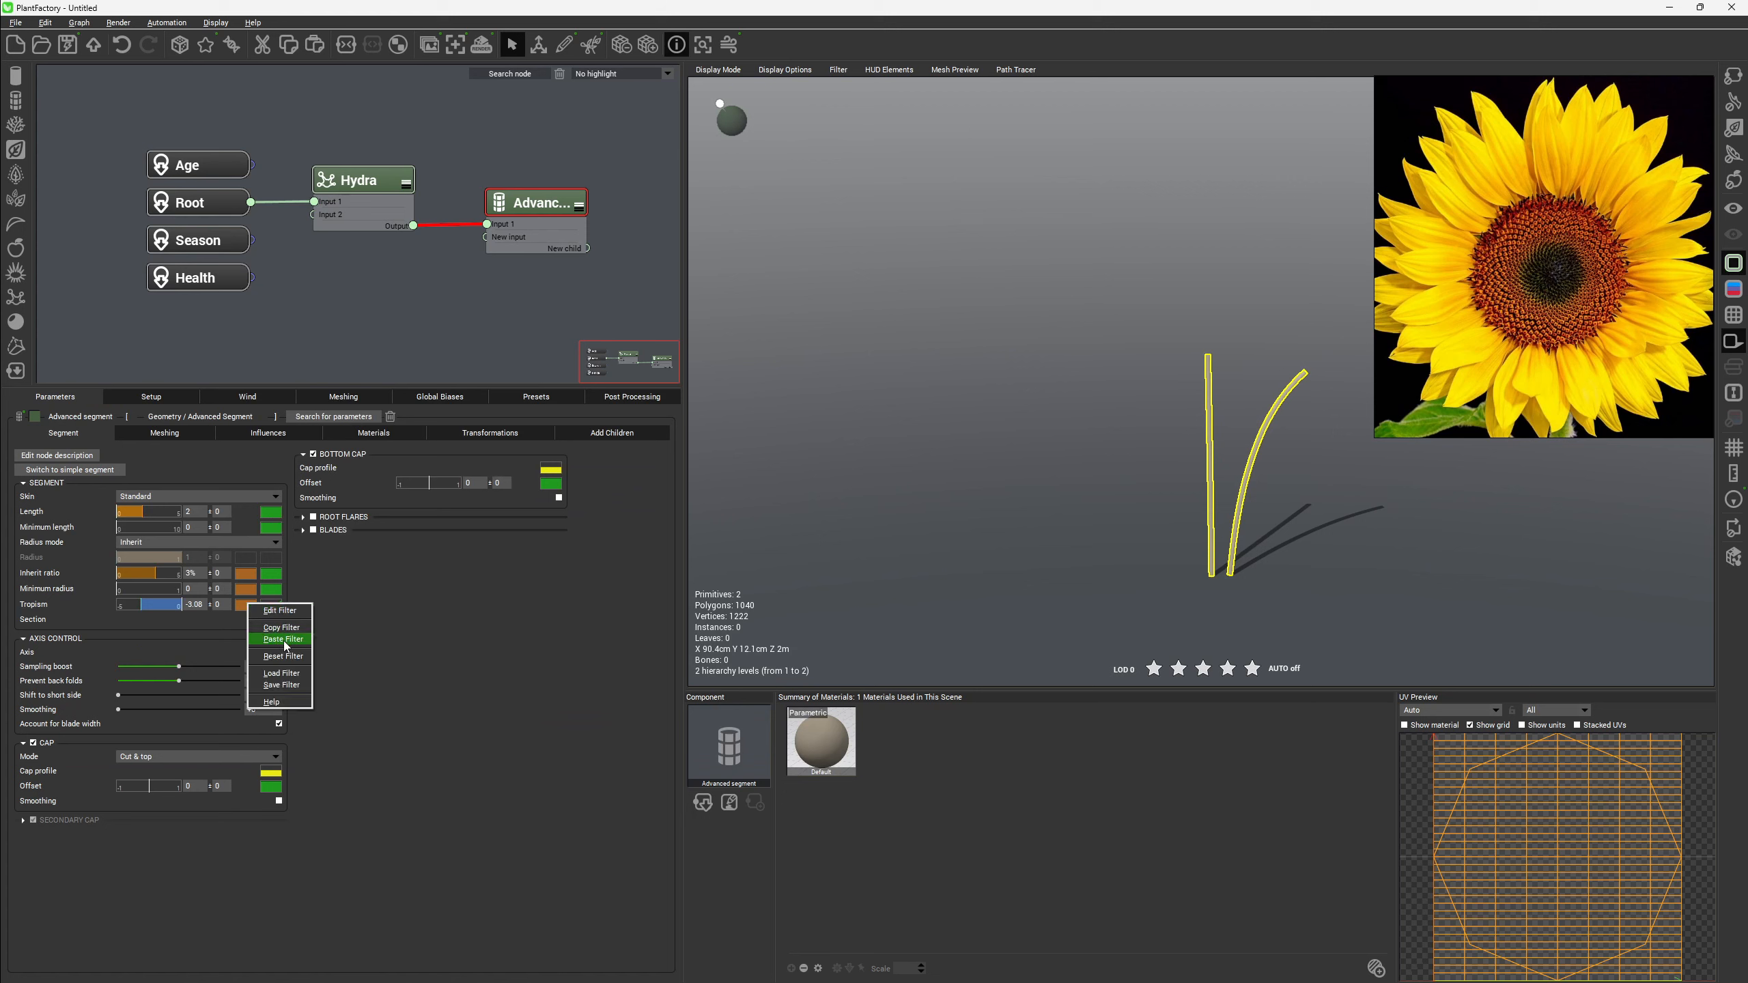
{"action": "left_click", "coordinate": [285, 648]}
{"action": "right_click", "coordinate": [275, 609]}
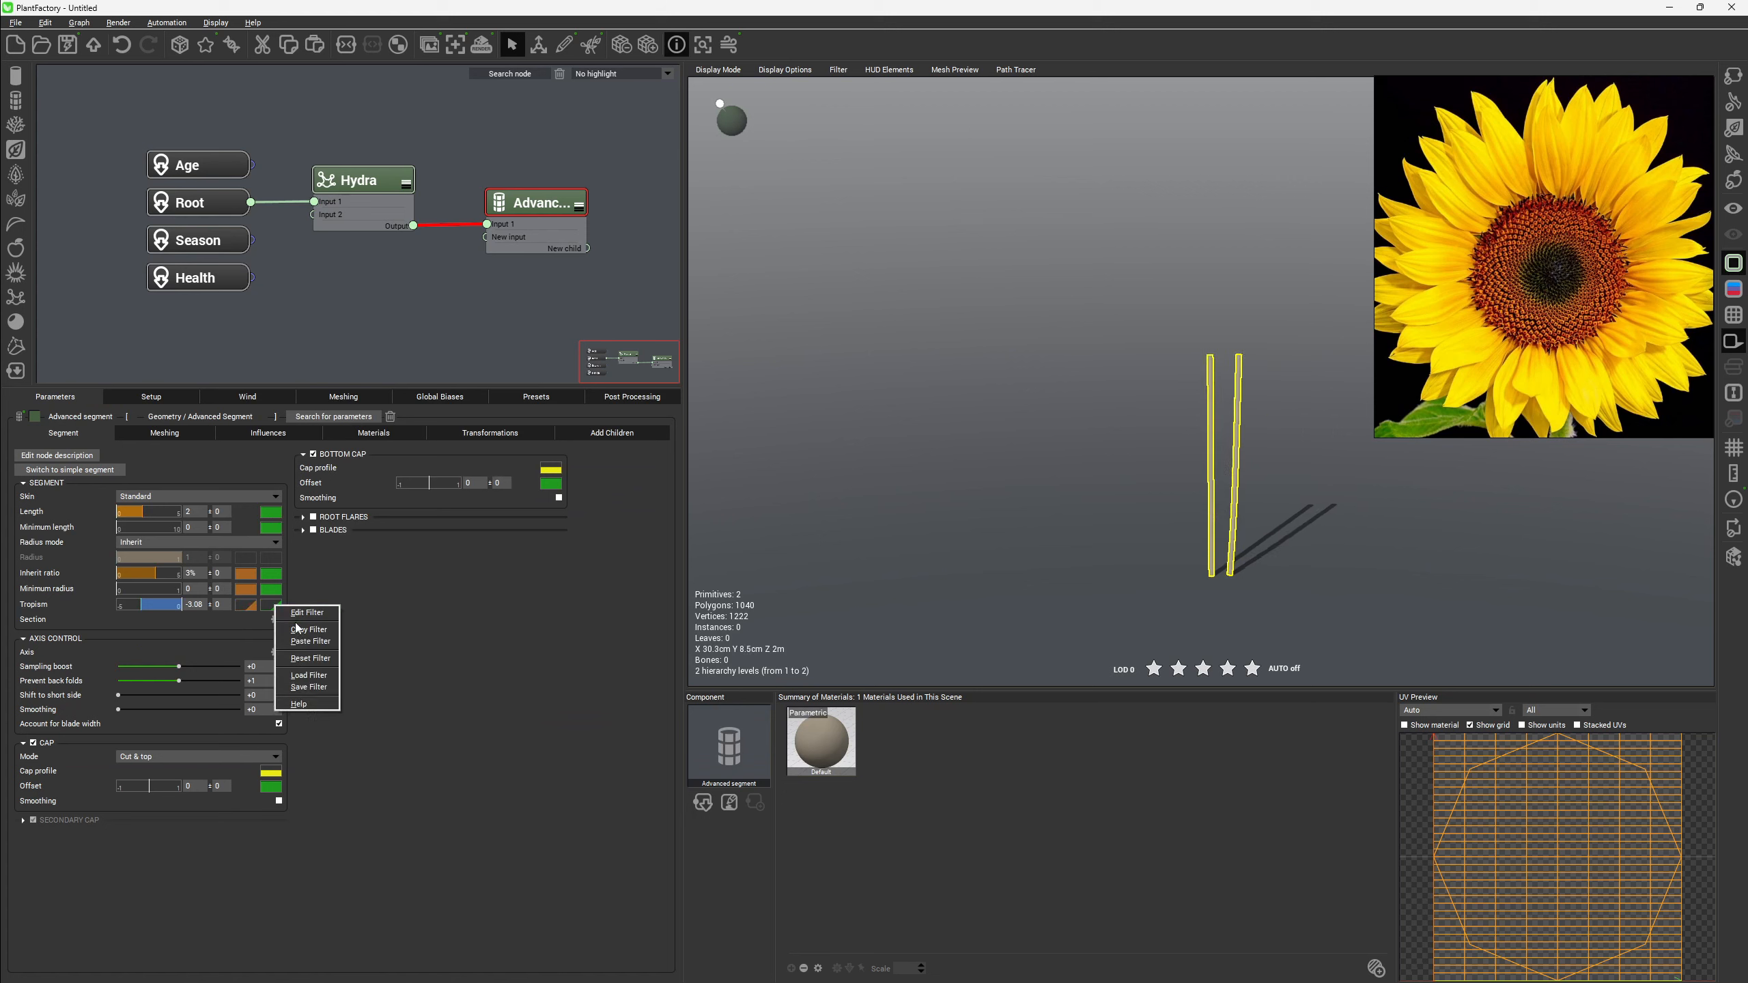
{"action": "left_click", "coordinate": [311, 658]}
Set the tropism to about 0.77 and raise the first two keypoints of its profile to roughly mid-height.
{"action": "left_click_drag", "start_coordinate": [181, 604], "coordinate": [283, 603]}
{"action": "double_click", "coordinate": [246, 606]}
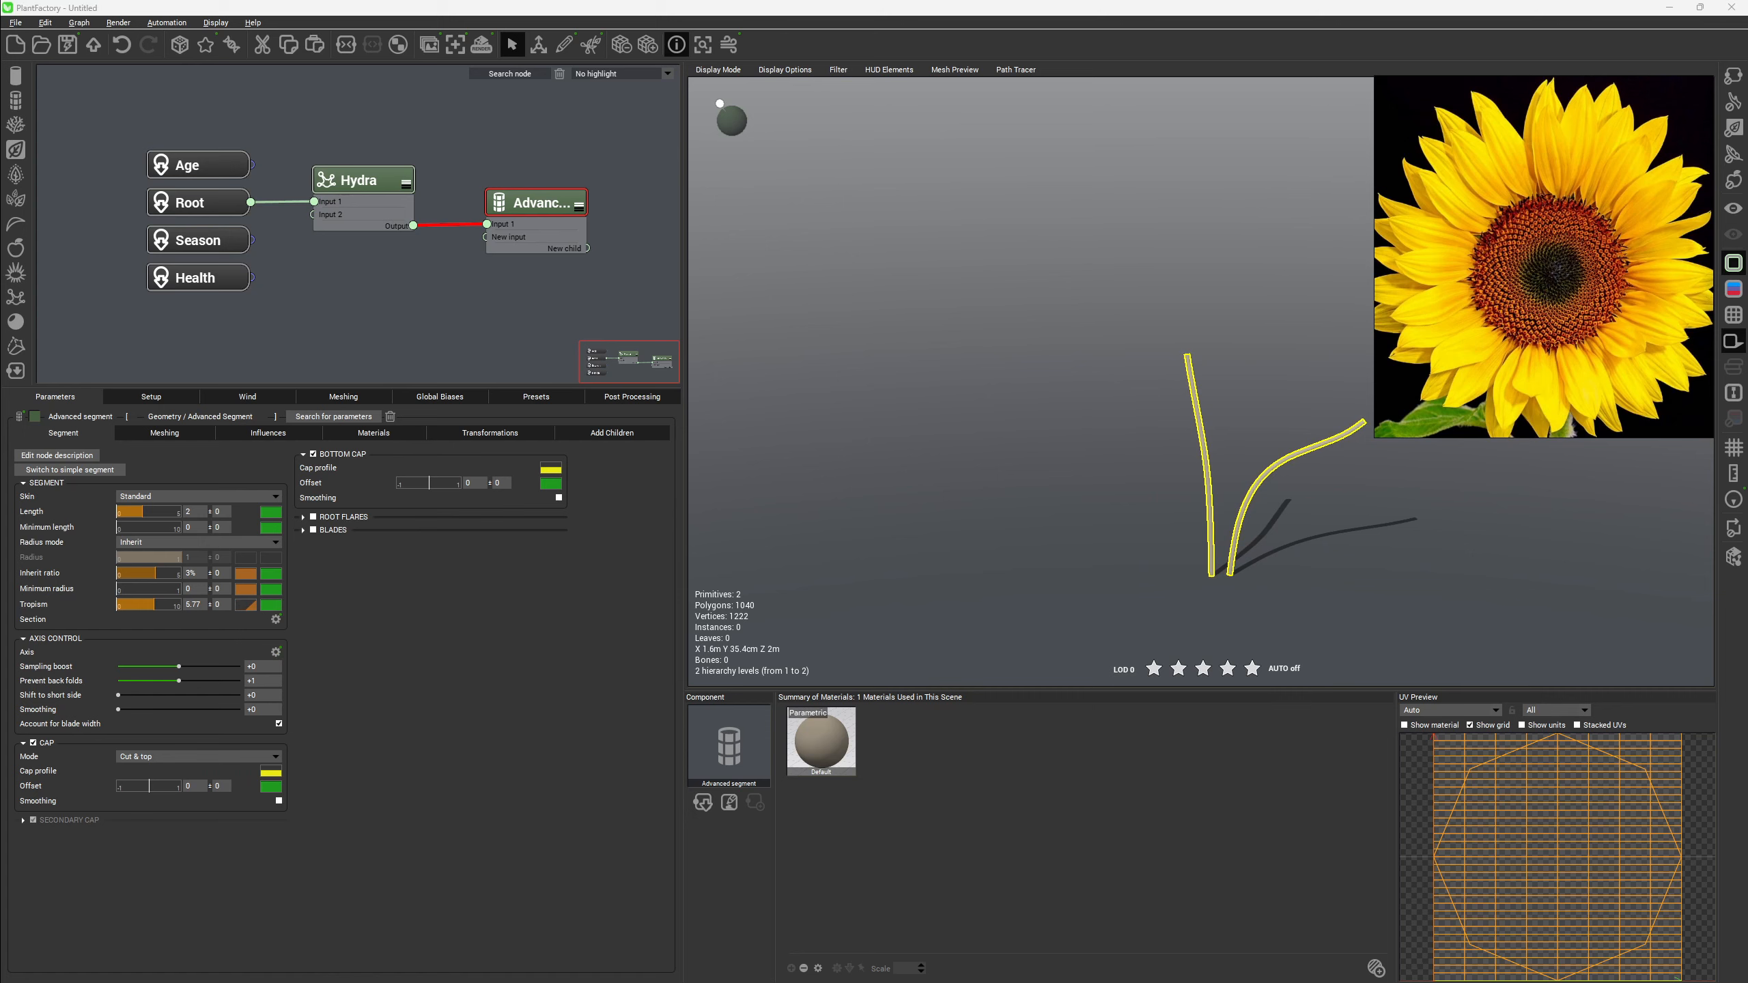
{"action": "left_click_drag", "start_coordinate": [0, 428], "coordinate": [838, 347]}
{"action": "left_click_drag", "start_coordinate": [771, 585], "coordinate": [486, 521]}
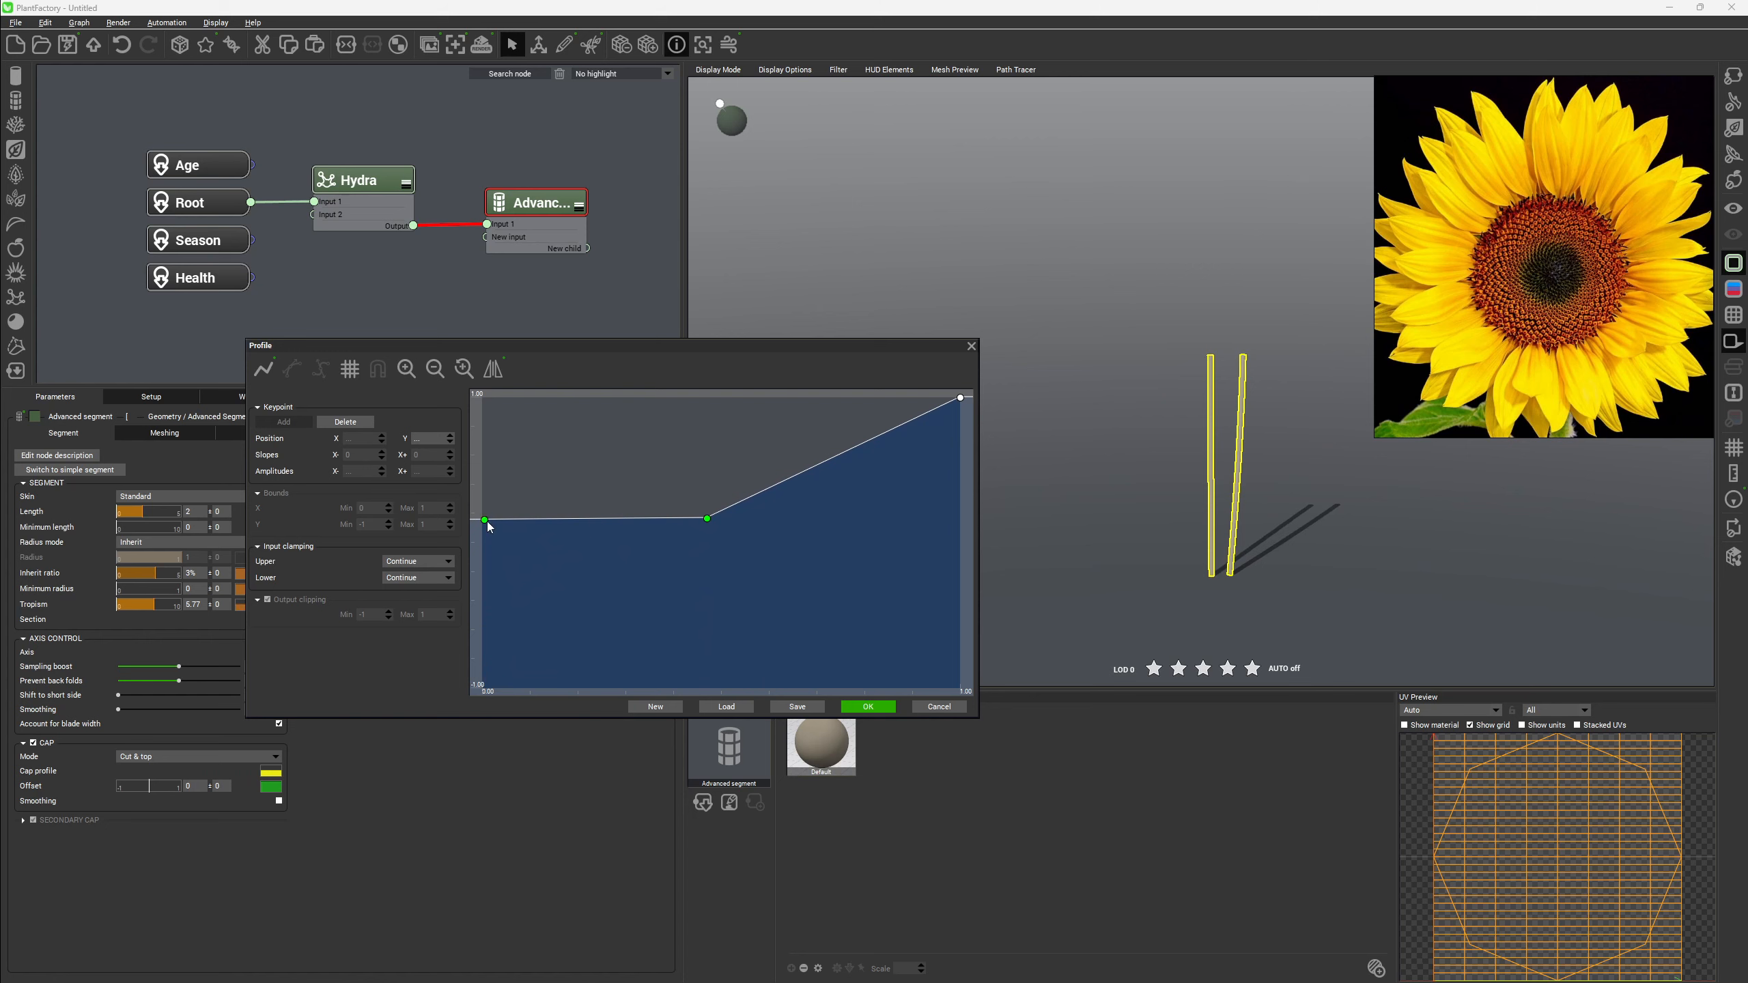
{"action": "left_click", "coordinate": [858, 706]}
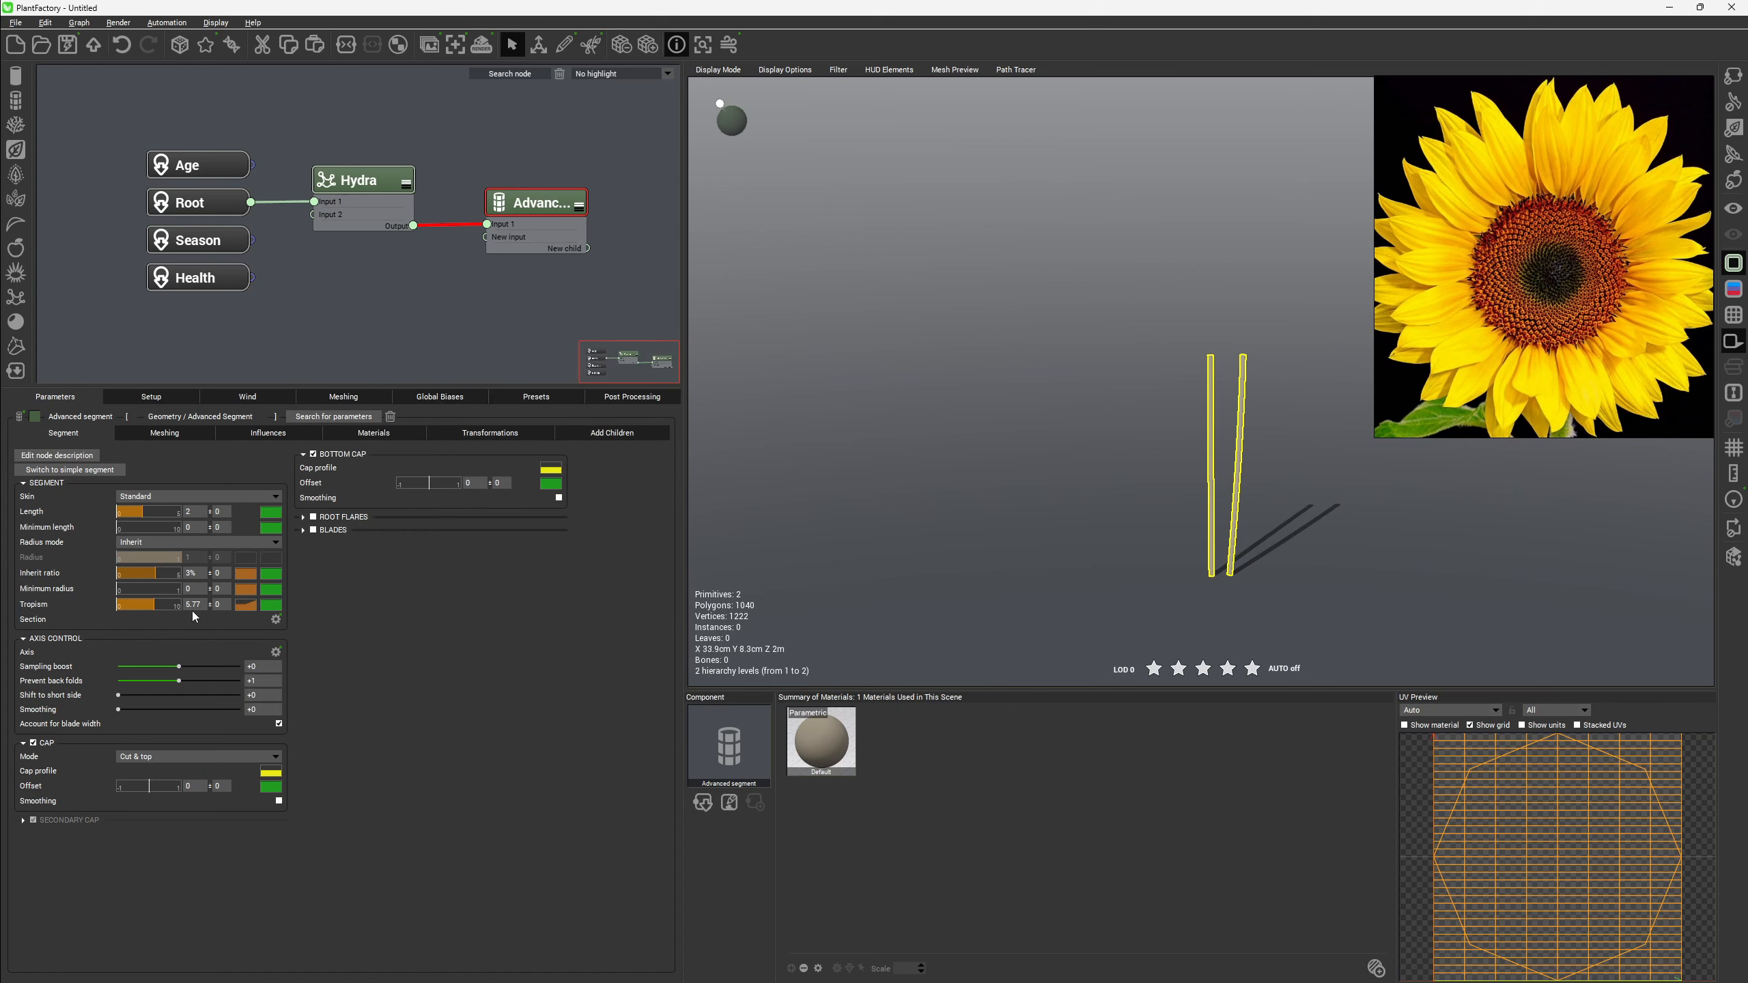
Curve the upper part of the stems outward by setting the tropism to about -11.21.
{"action": "left_click_drag", "start_coordinate": [153, 606], "coordinate": [34, 605]}
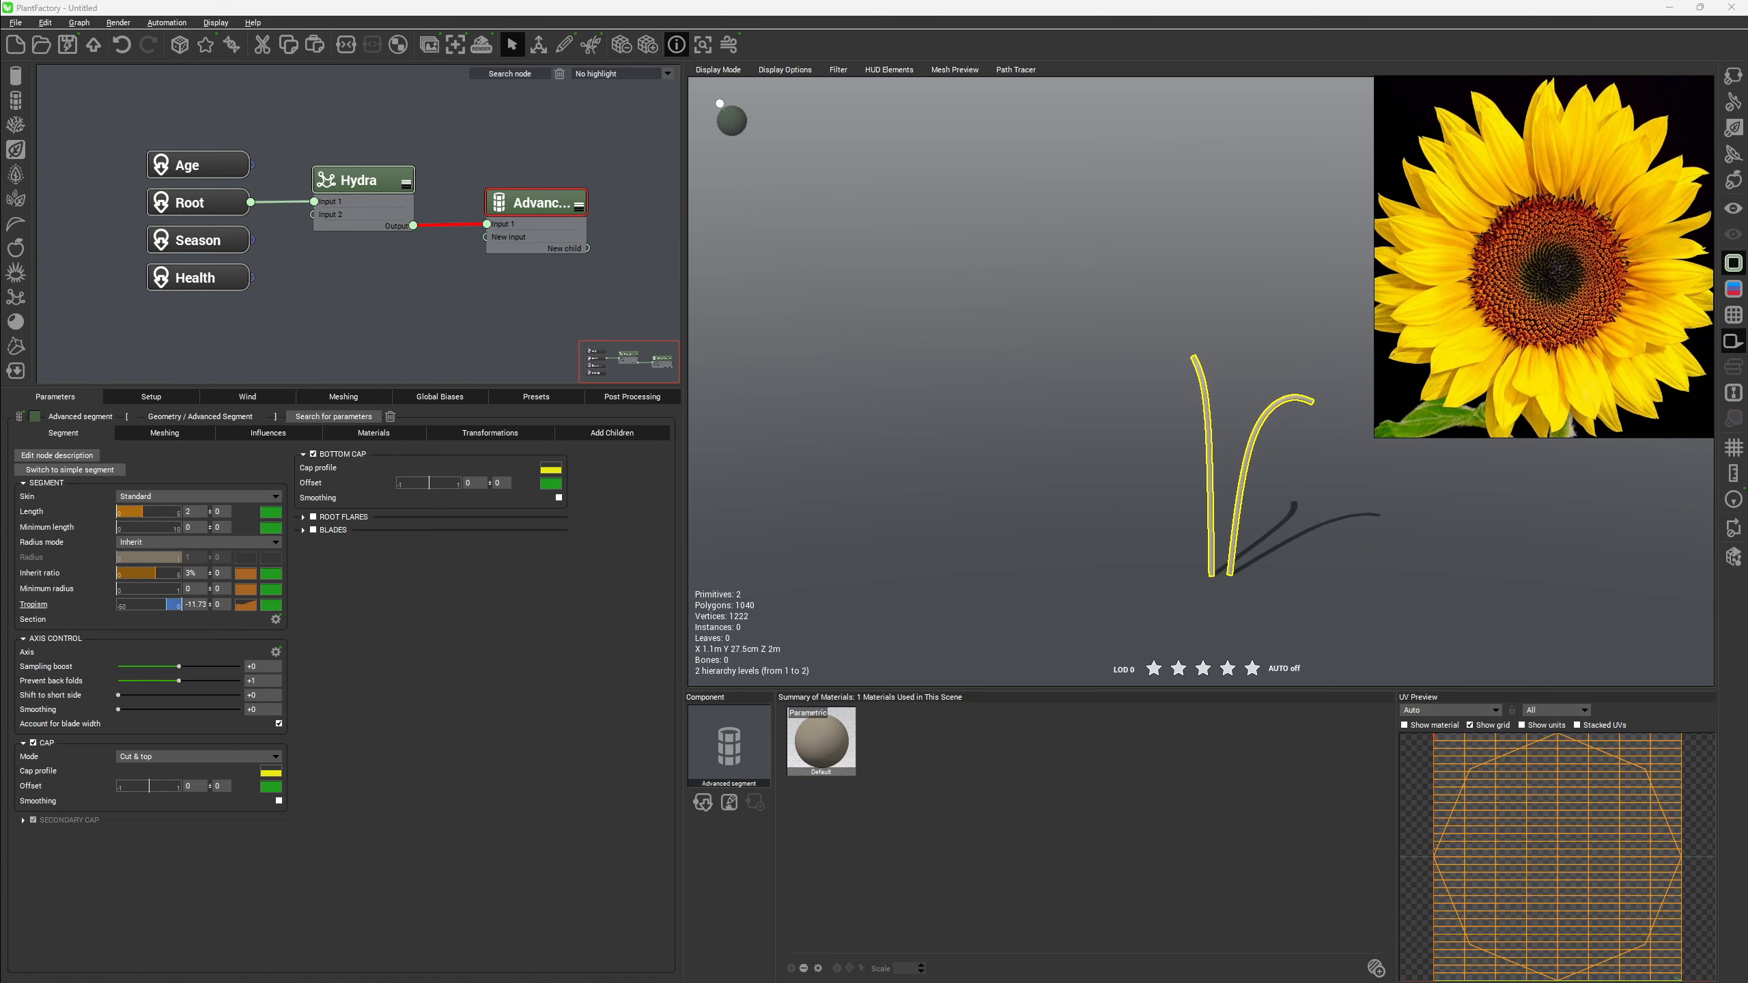
{"action": "left_click", "coordinate": [172, 604]}
{"action": "left_click_drag", "start_coordinate": [174, 602], "coordinate": [167, 603]}
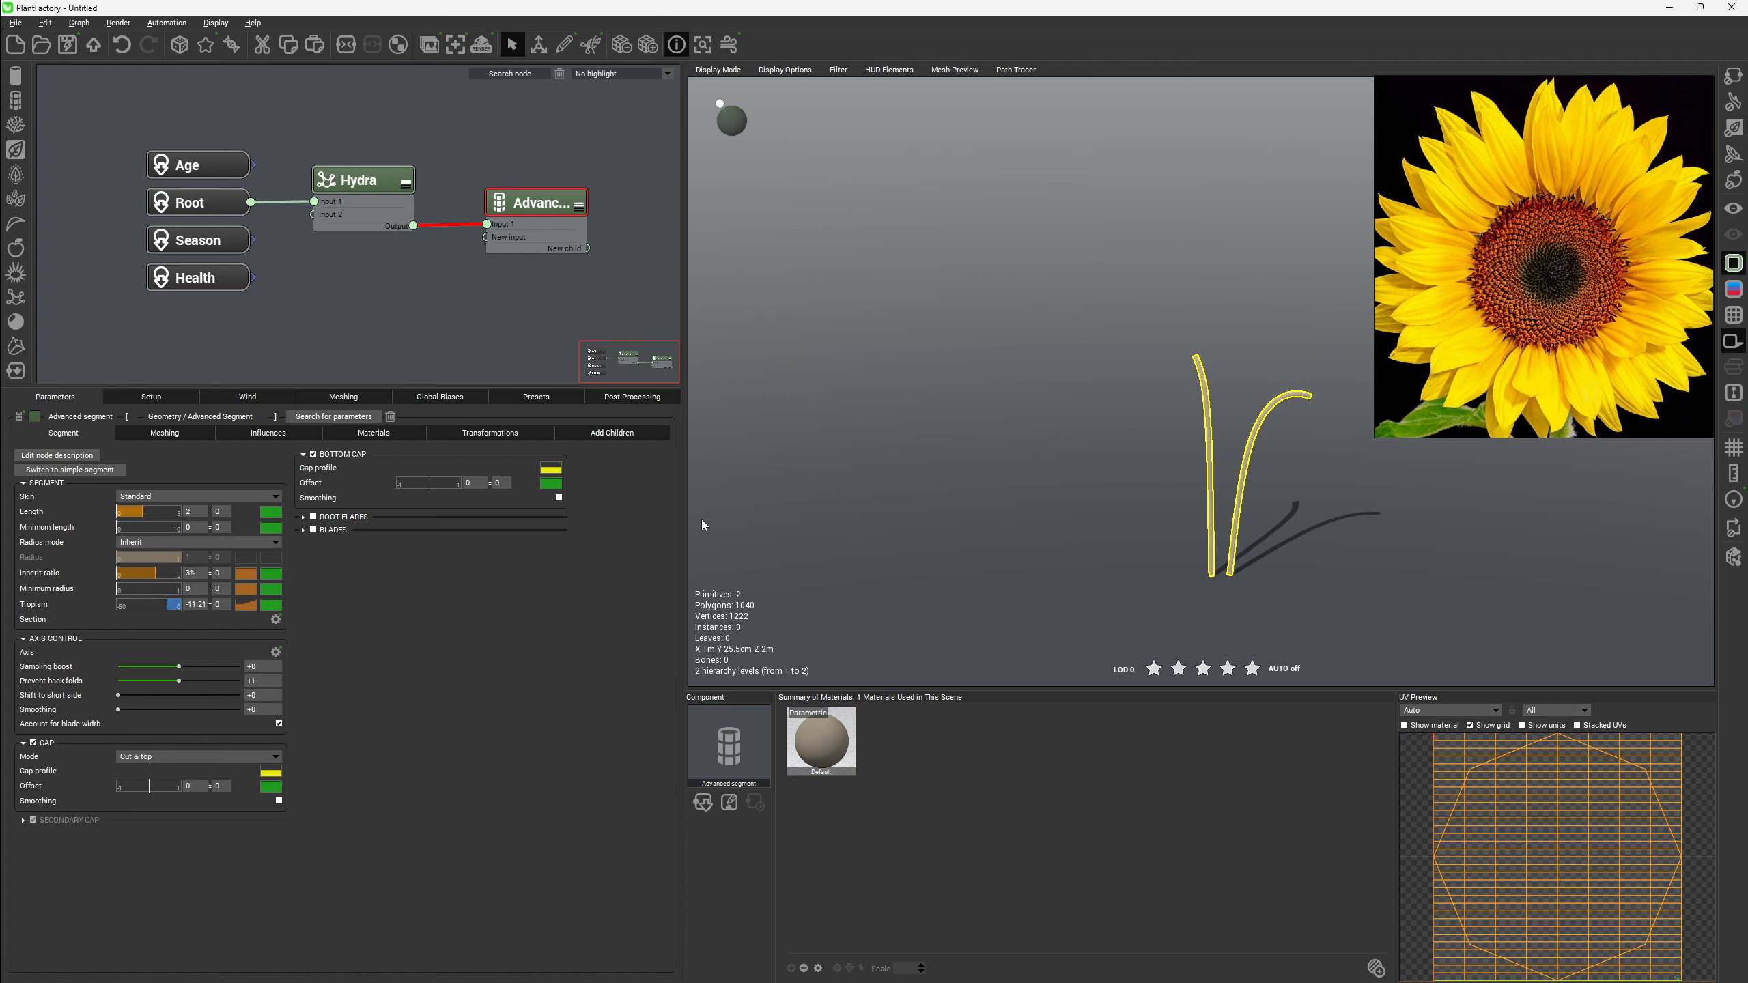
Examine the curvature and thickness of the two stems from several angles and distances.
{"action": "left_click_drag", "start_coordinate": [1252, 451], "coordinate": [1128, 452]}
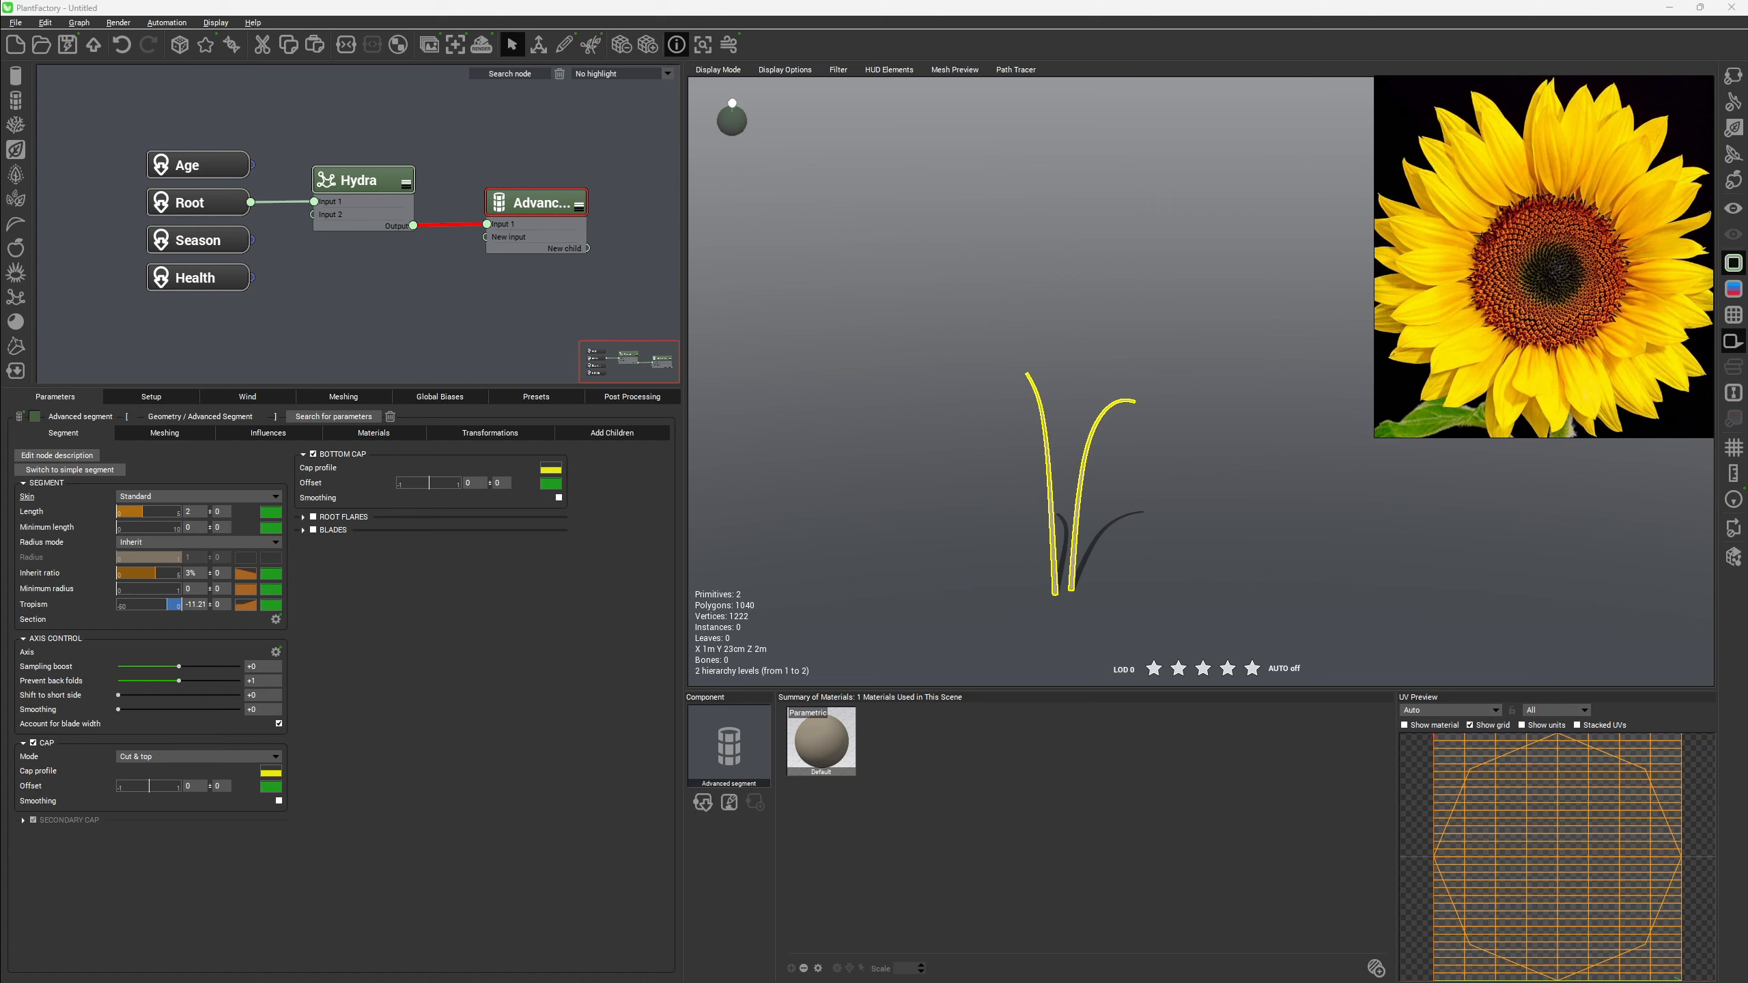
{"action": "right_click_drag", "start_coordinate": [931, 479], "coordinate": [963, 416]}
{"action": "scroll", "coordinate": [1056, 418], "scroll_direction": "up", "scroll_amount": 3}
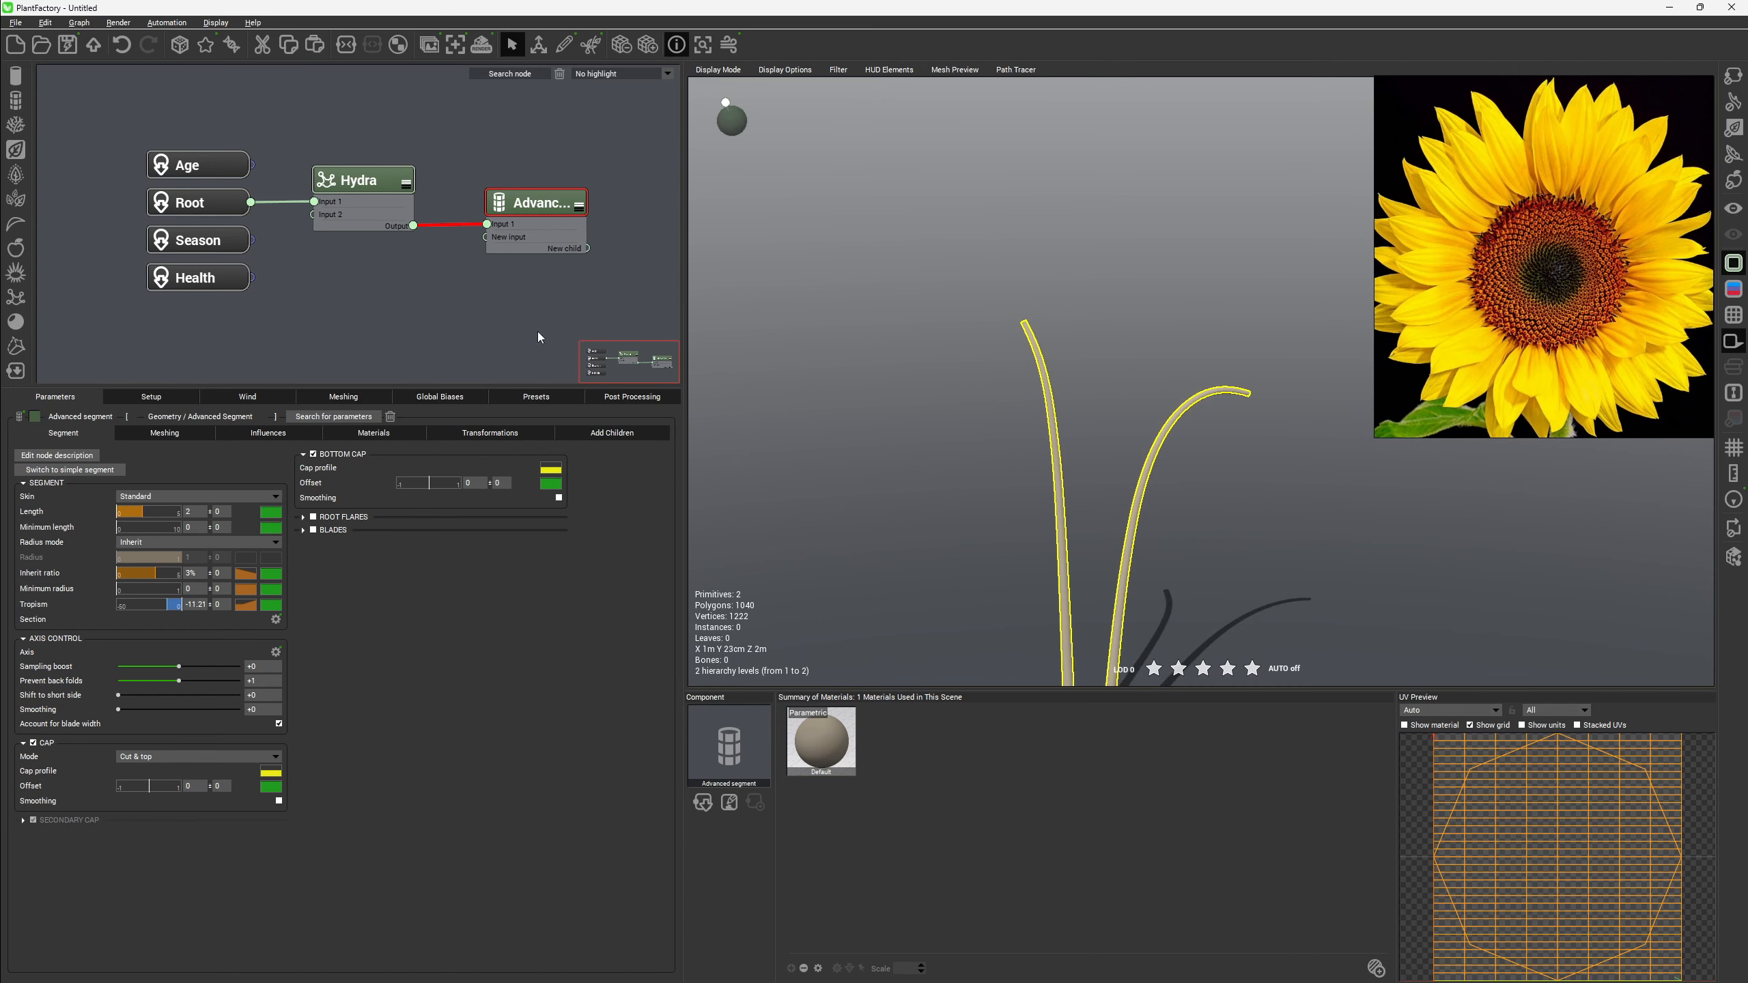
{"action": "scroll", "coordinate": [1139, 487], "scroll_direction": "down", "scroll_amount": 3}
{"action": "right_click_drag", "start_coordinate": [468, 284], "coordinate": [413, 317]}
{"action": "scroll", "coordinate": [344, 238], "scroll_direction": "down", "scroll_amount": 3}
{"action": "right_click_drag", "start_coordinate": [1109, 412], "coordinate": [1114, 482]}
{"action": "middle_click_drag", "start_coordinate": [1114, 482], "coordinate": [1011, 443]}
{"action": "scroll", "coordinate": [1010, 442], "scroll_direction": "up", "scroll_amount": 3}
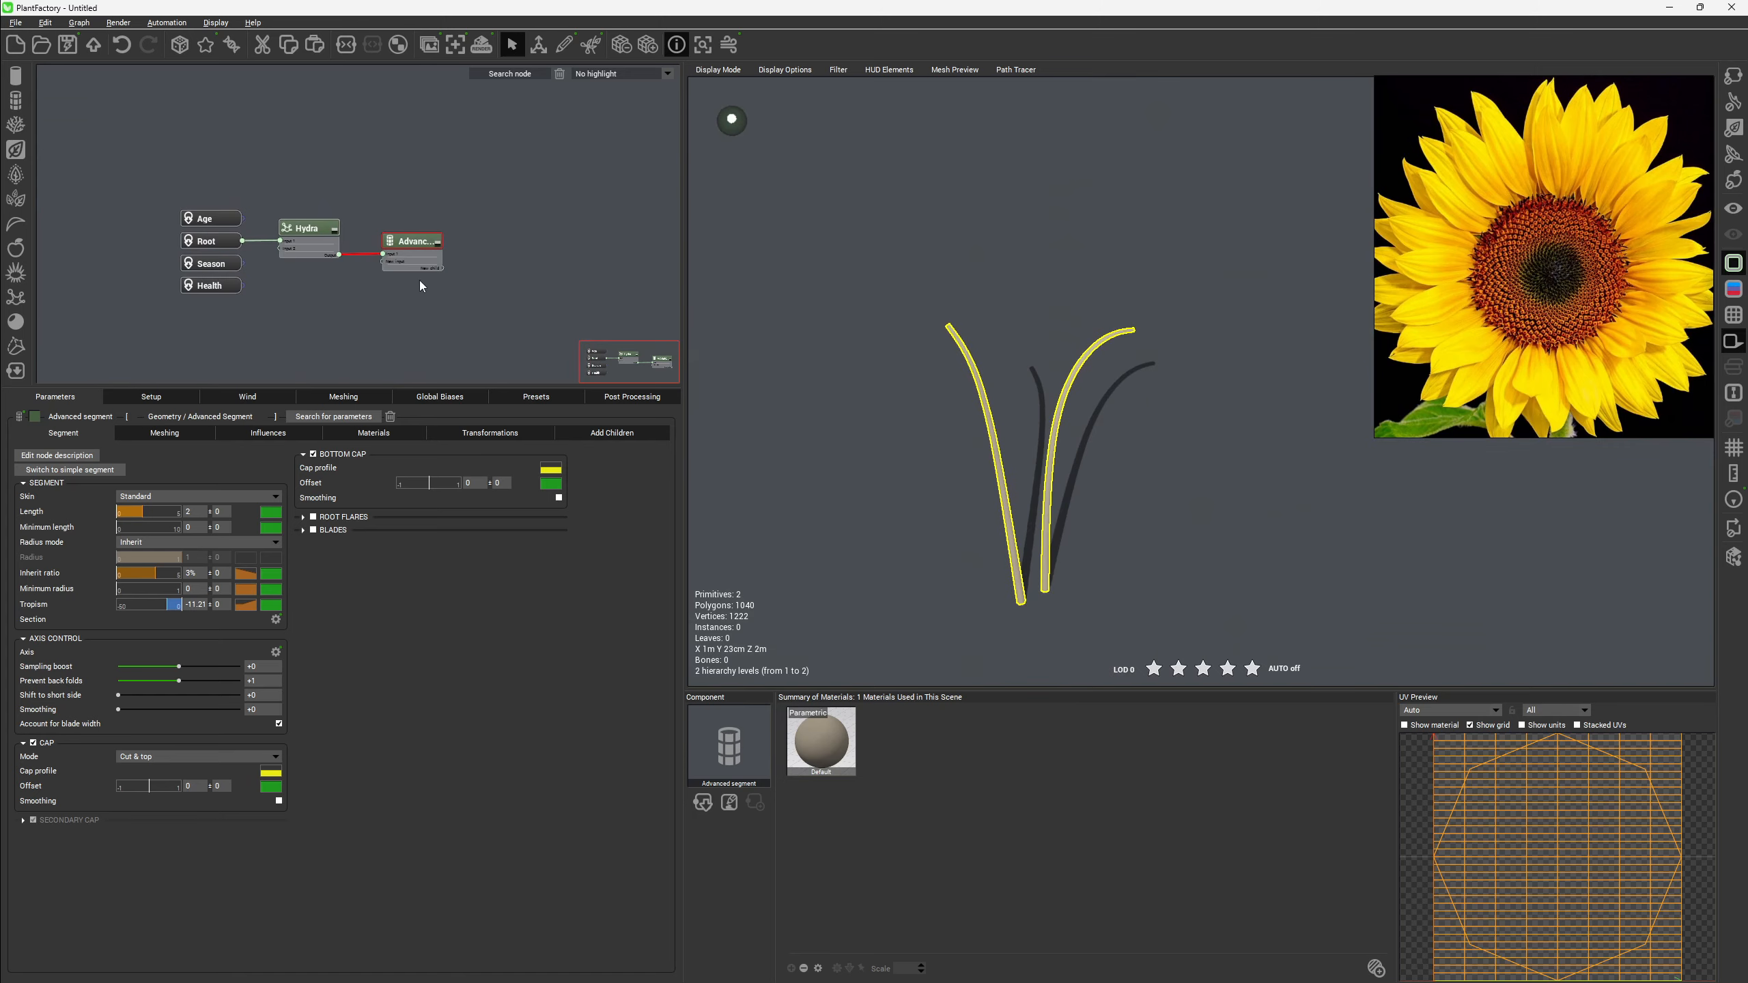
Add a new Advanced Segment node as a child of the stem's Advanced Segment.
{"action": "left_click_drag", "start_coordinate": [423, 263], "coordinate": [402, 244]}
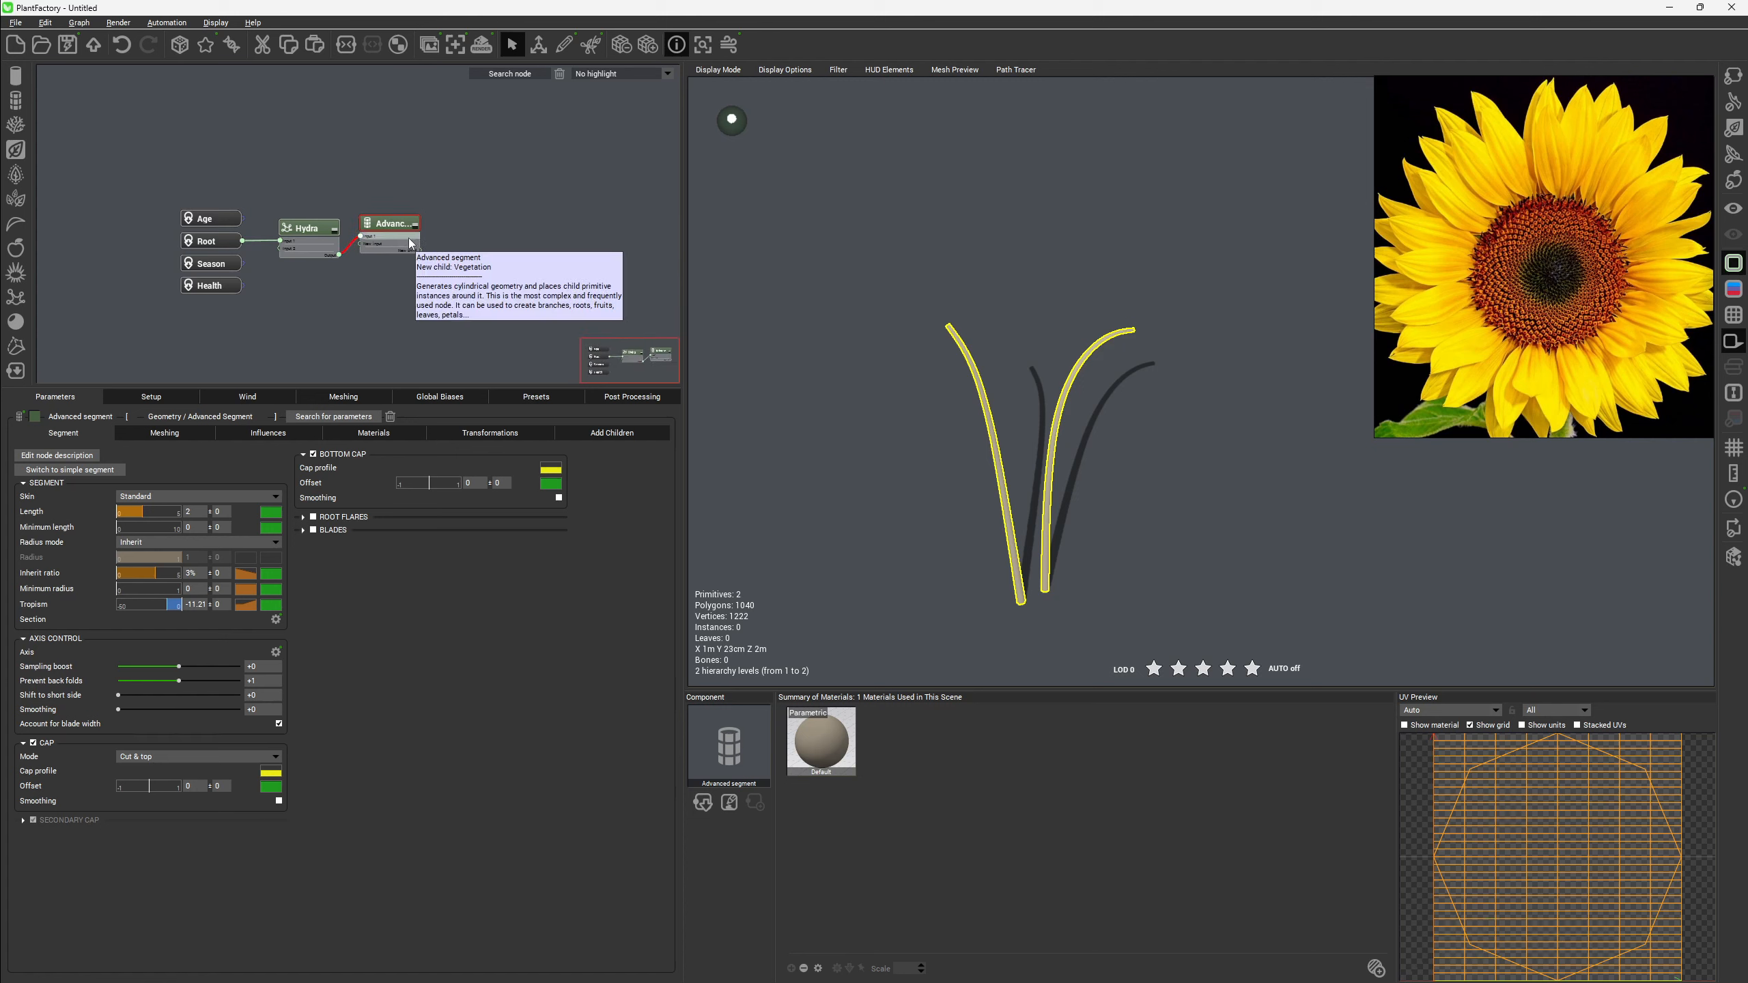
{"action": "left_click_drag", "start_coordinate": [422, 250], "coordinate": [476, 254]}
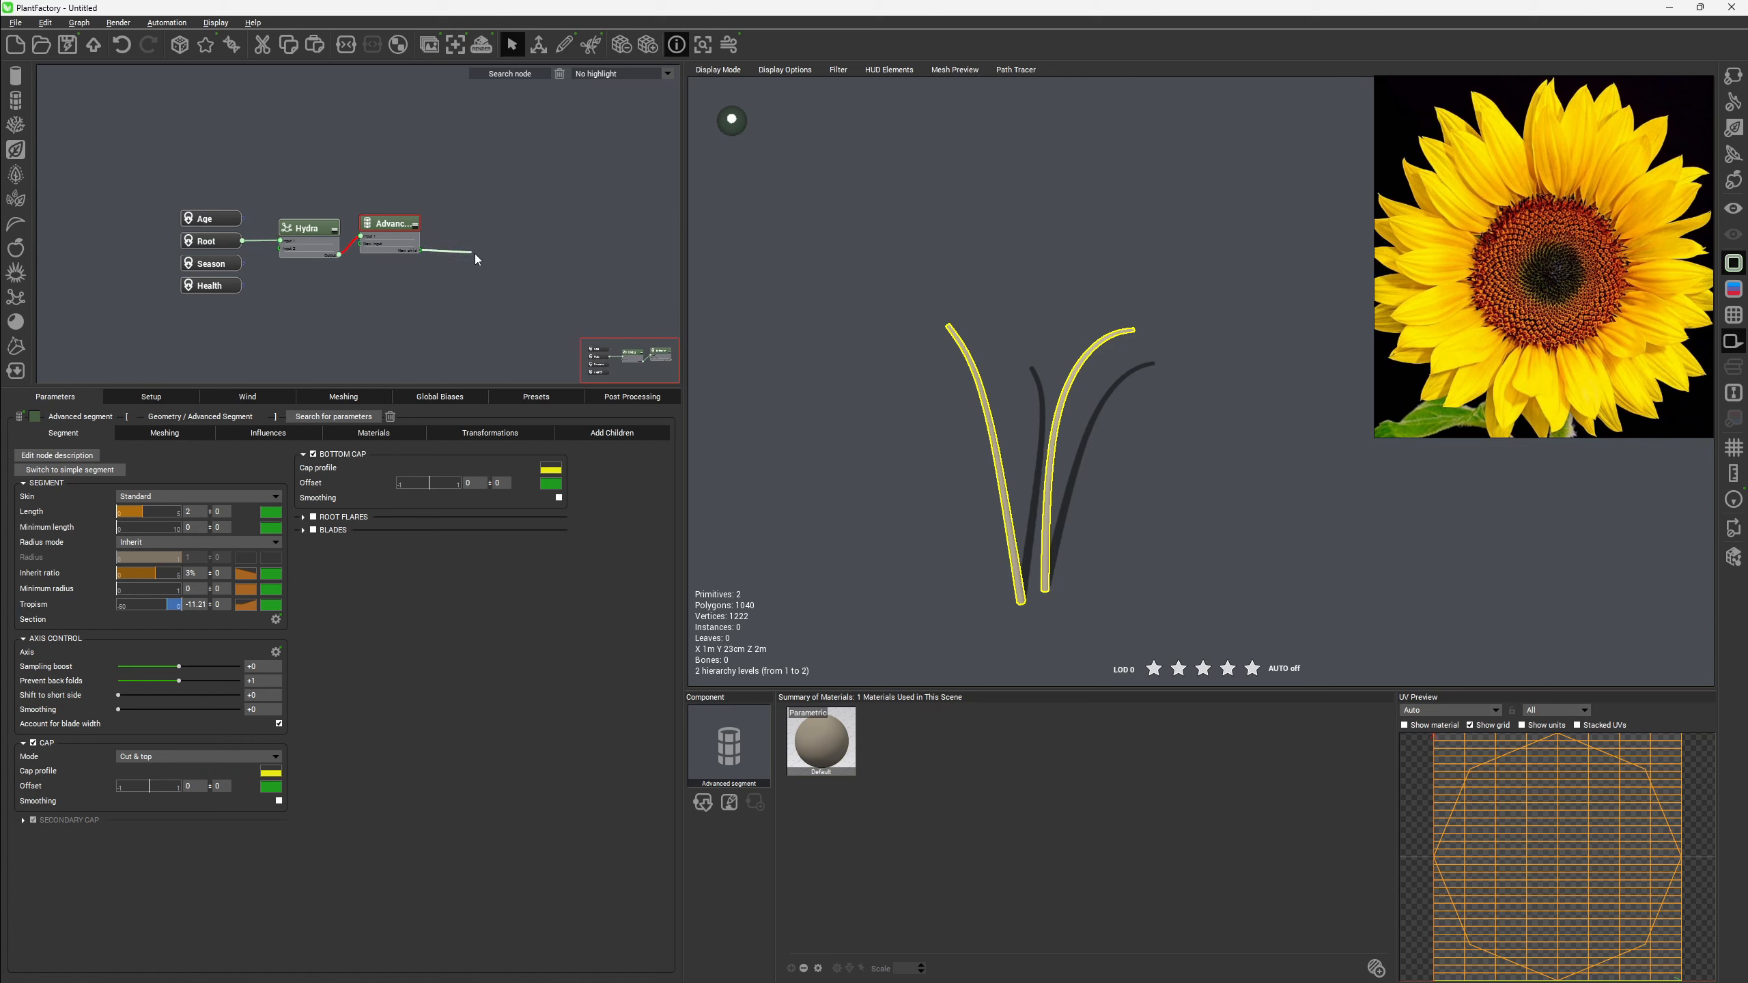
{"action": "mouse_move", "coordinate": [524, 278]}
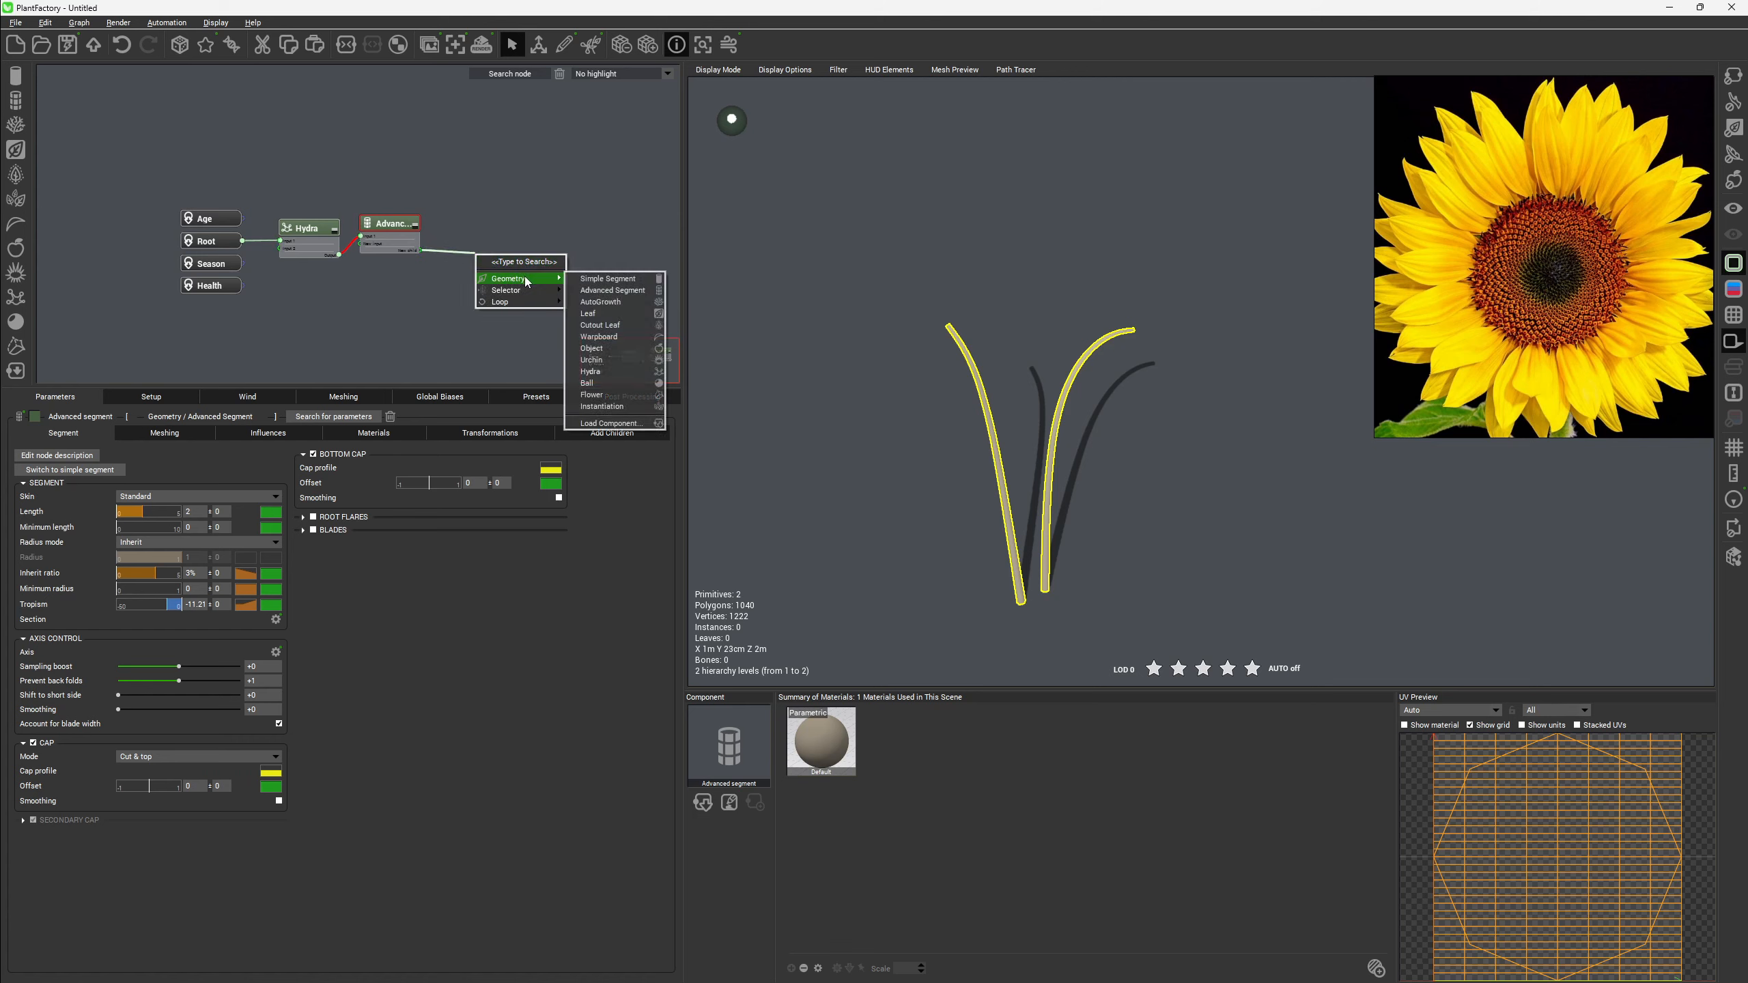
{"action": "left_click", "coordinate": [616, 292]}
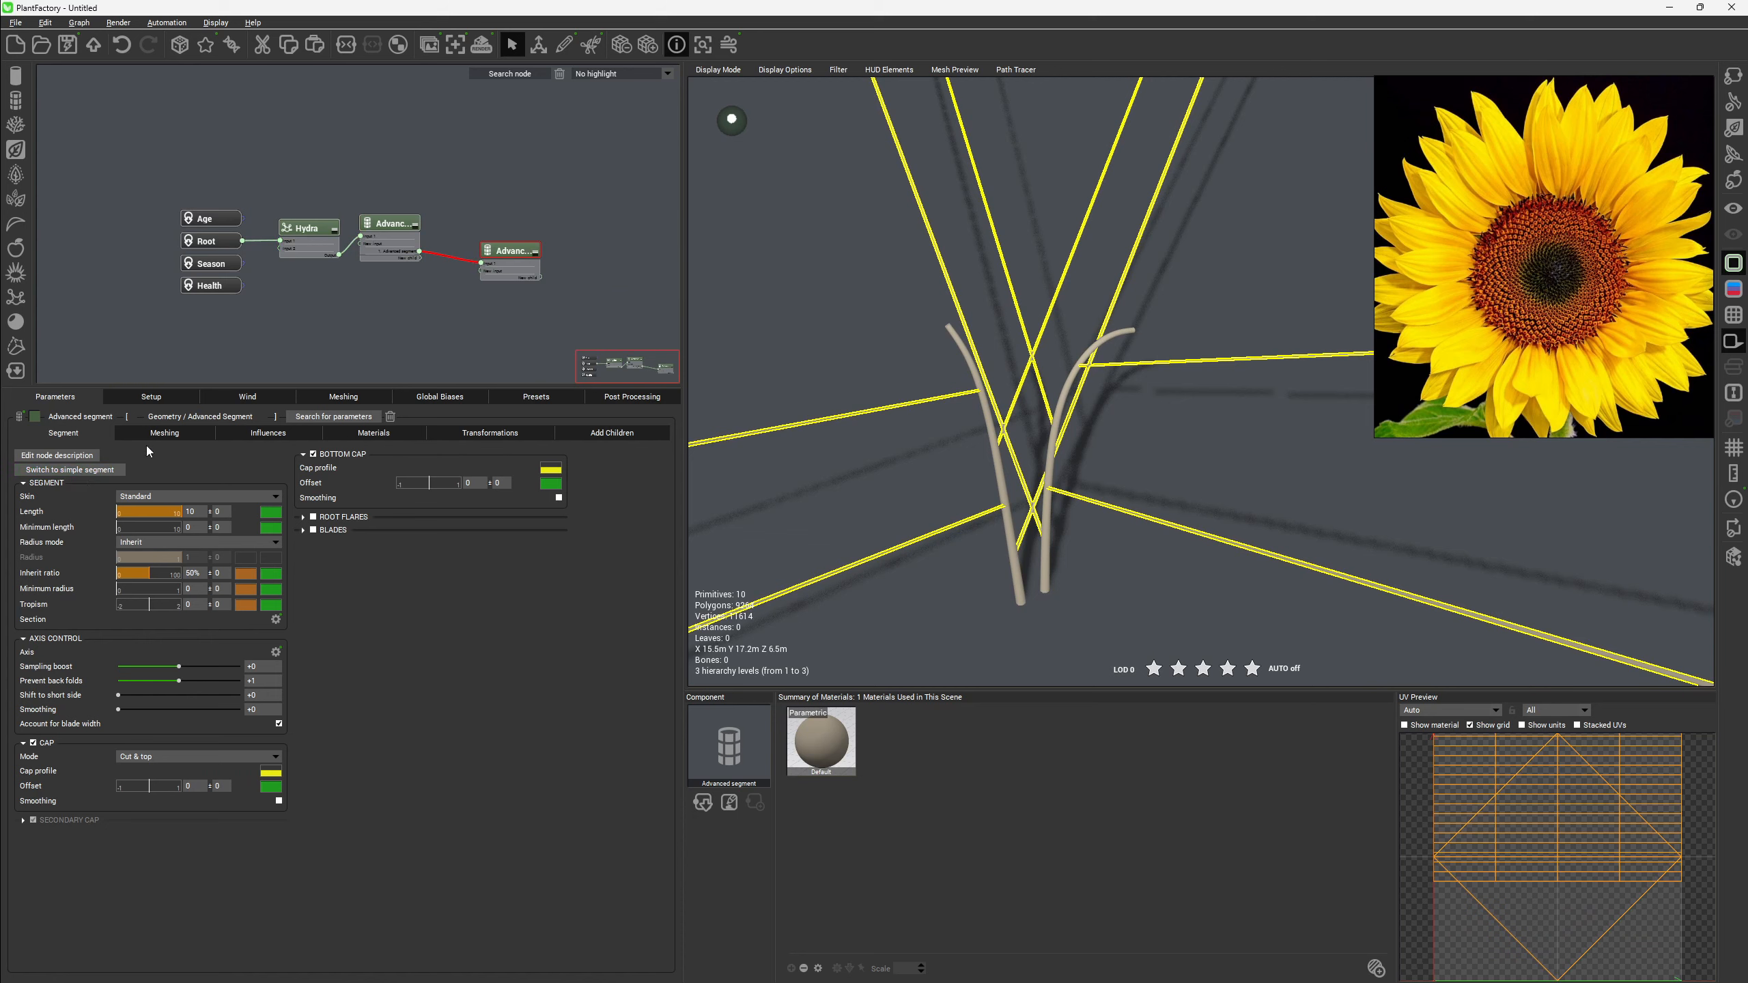
In the stem node's child settings, set the positioning method to Tip of the segment.
{"action": "left_click", "coordinate": [454, 260]}
{"action": "left_click", "coordinate": [608, 433]}
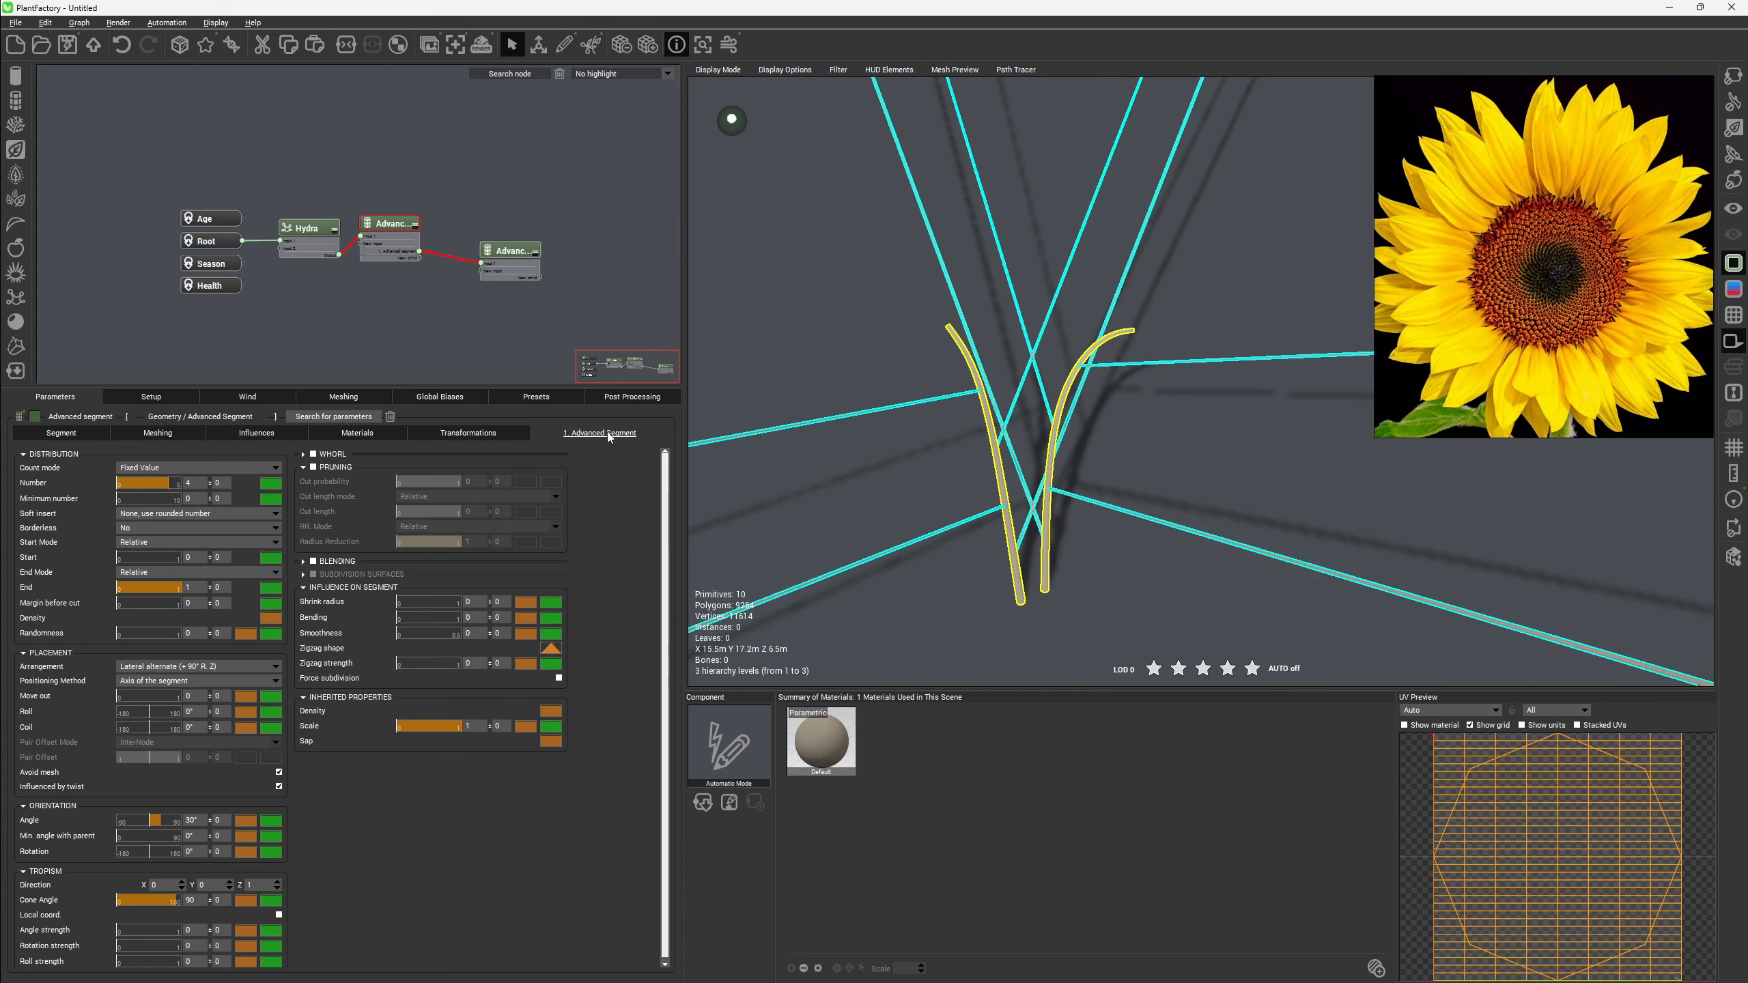
{"action": "scroll", "coordinate": [214, 851], "scroll_direction": "down", "scroll_amount": 1}
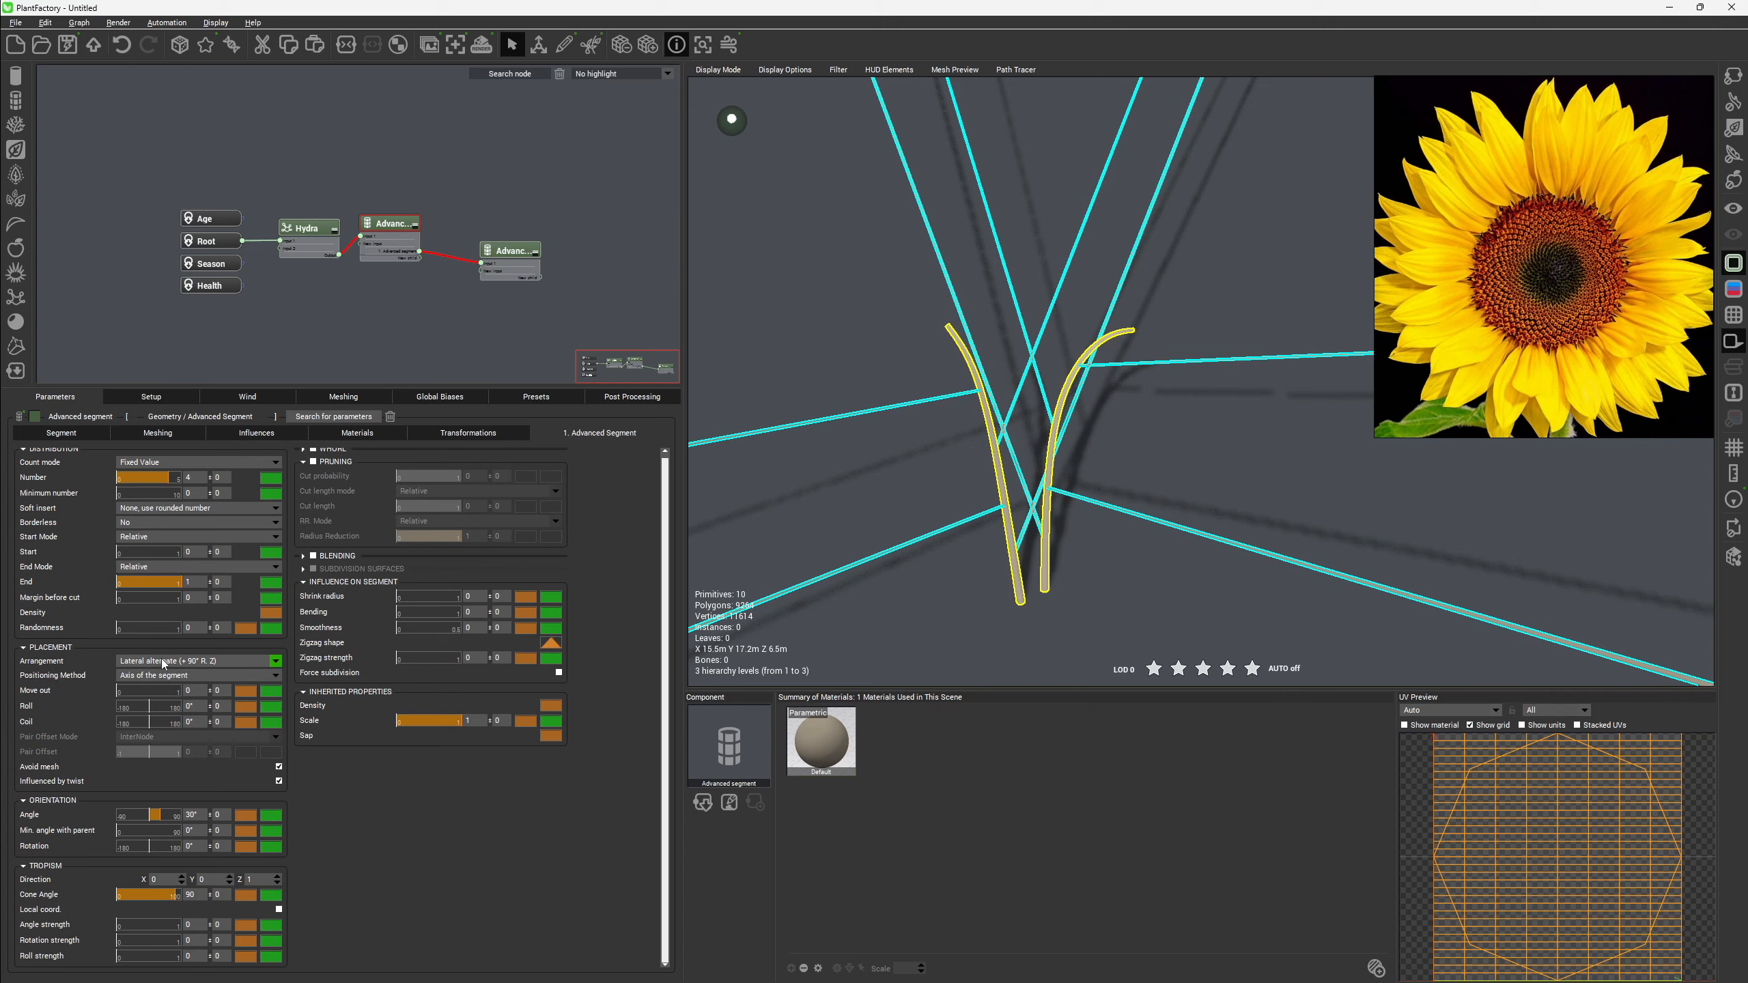
{"action": "scroll", "coordinate": [127, 521], "scroll_direction": "up", "scroll_amount": 1}
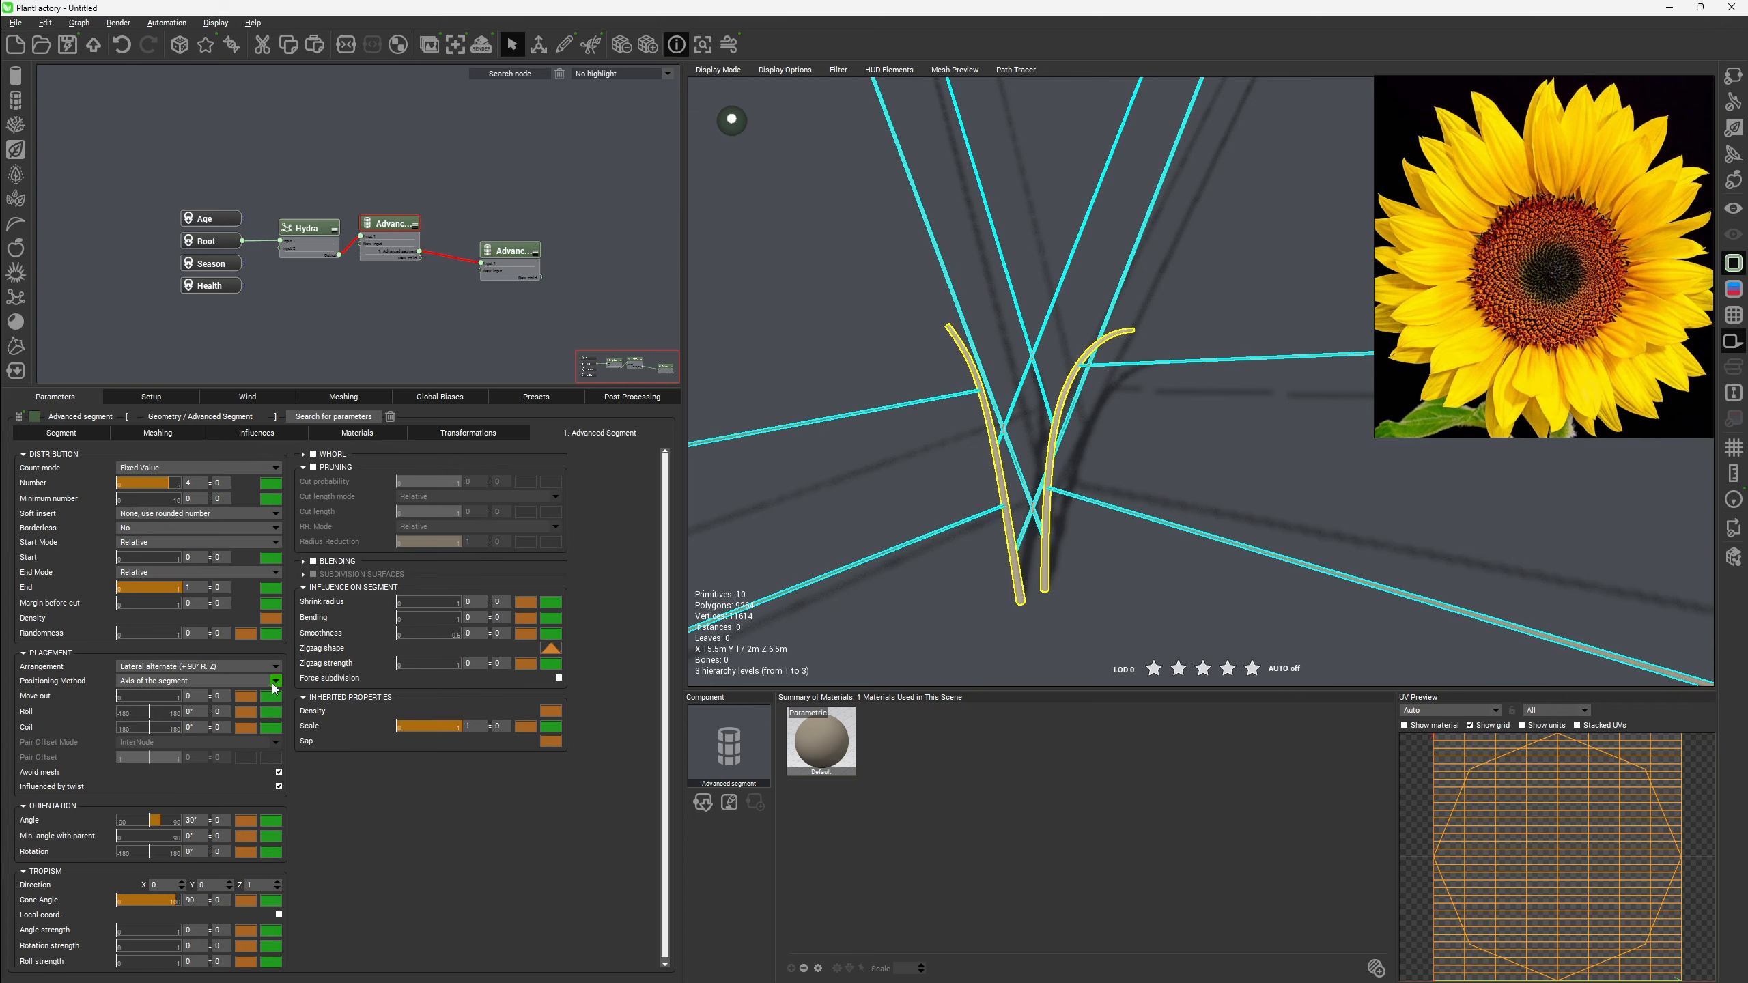
{"action": "left_click", "coordinate": [272, 683]}
{"action": "left_click", "coordinate": [196, 716]}
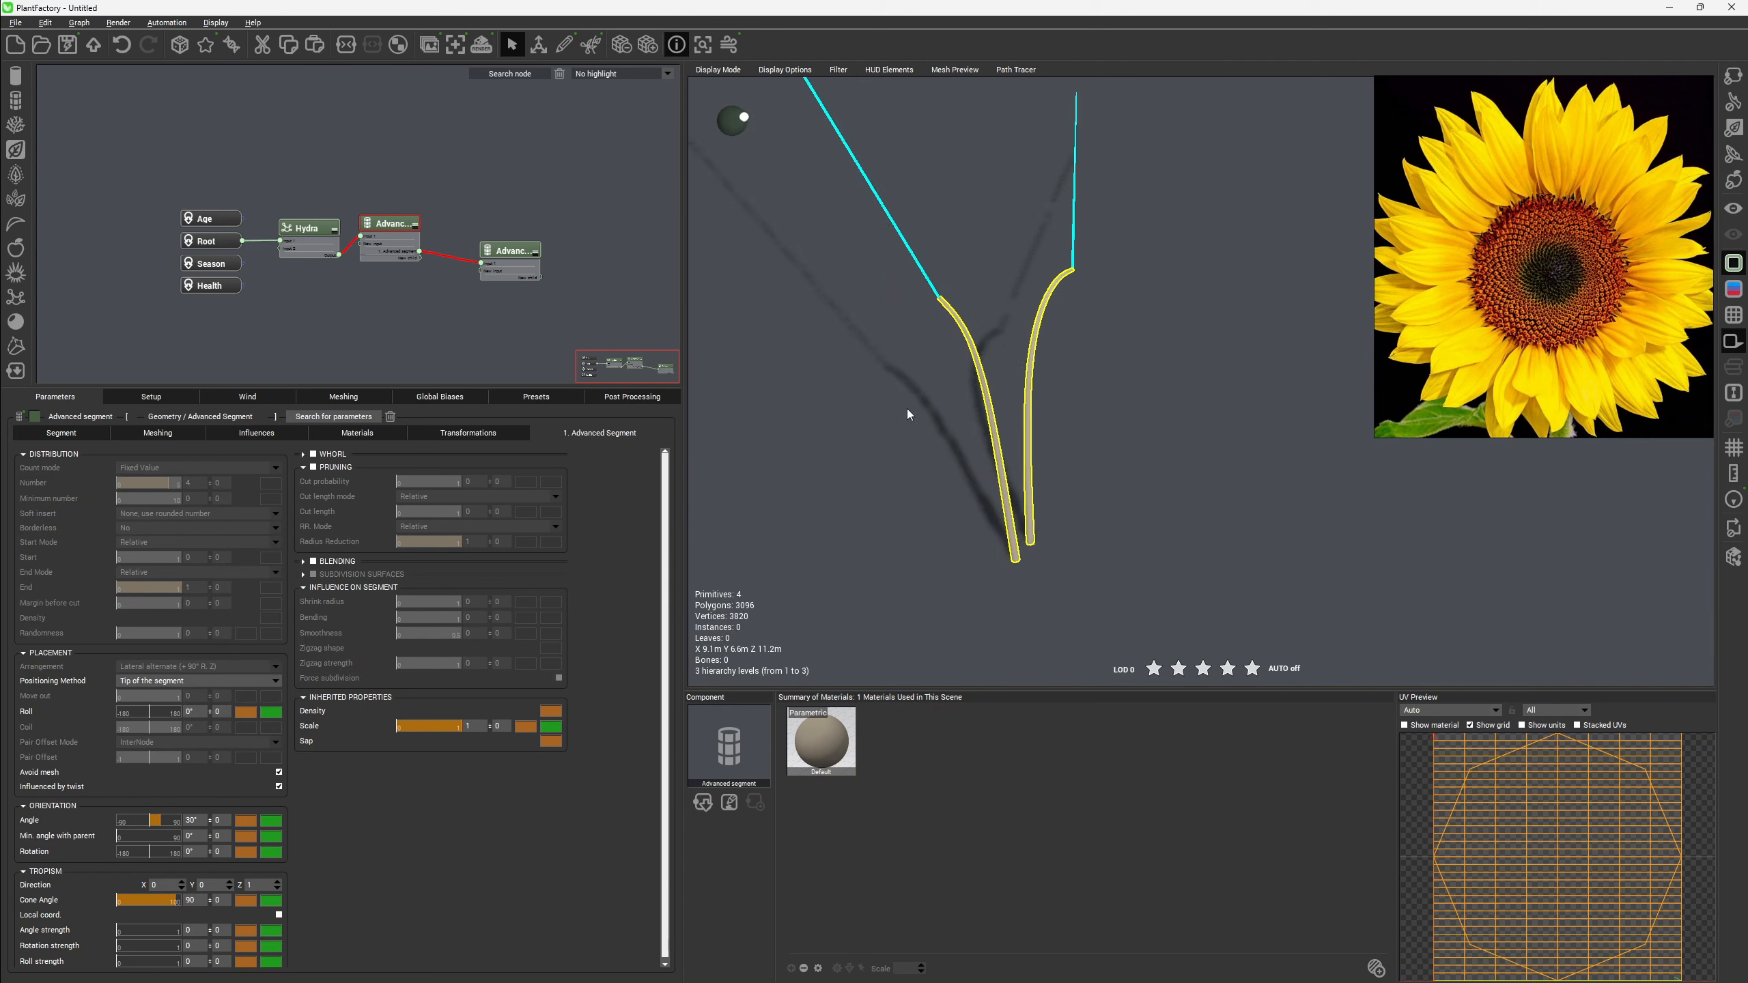
Set the child segment's orientation angle to 0° and enable its blending with the stem.
{"action": "left_click", "coordinate": [195, 820]}
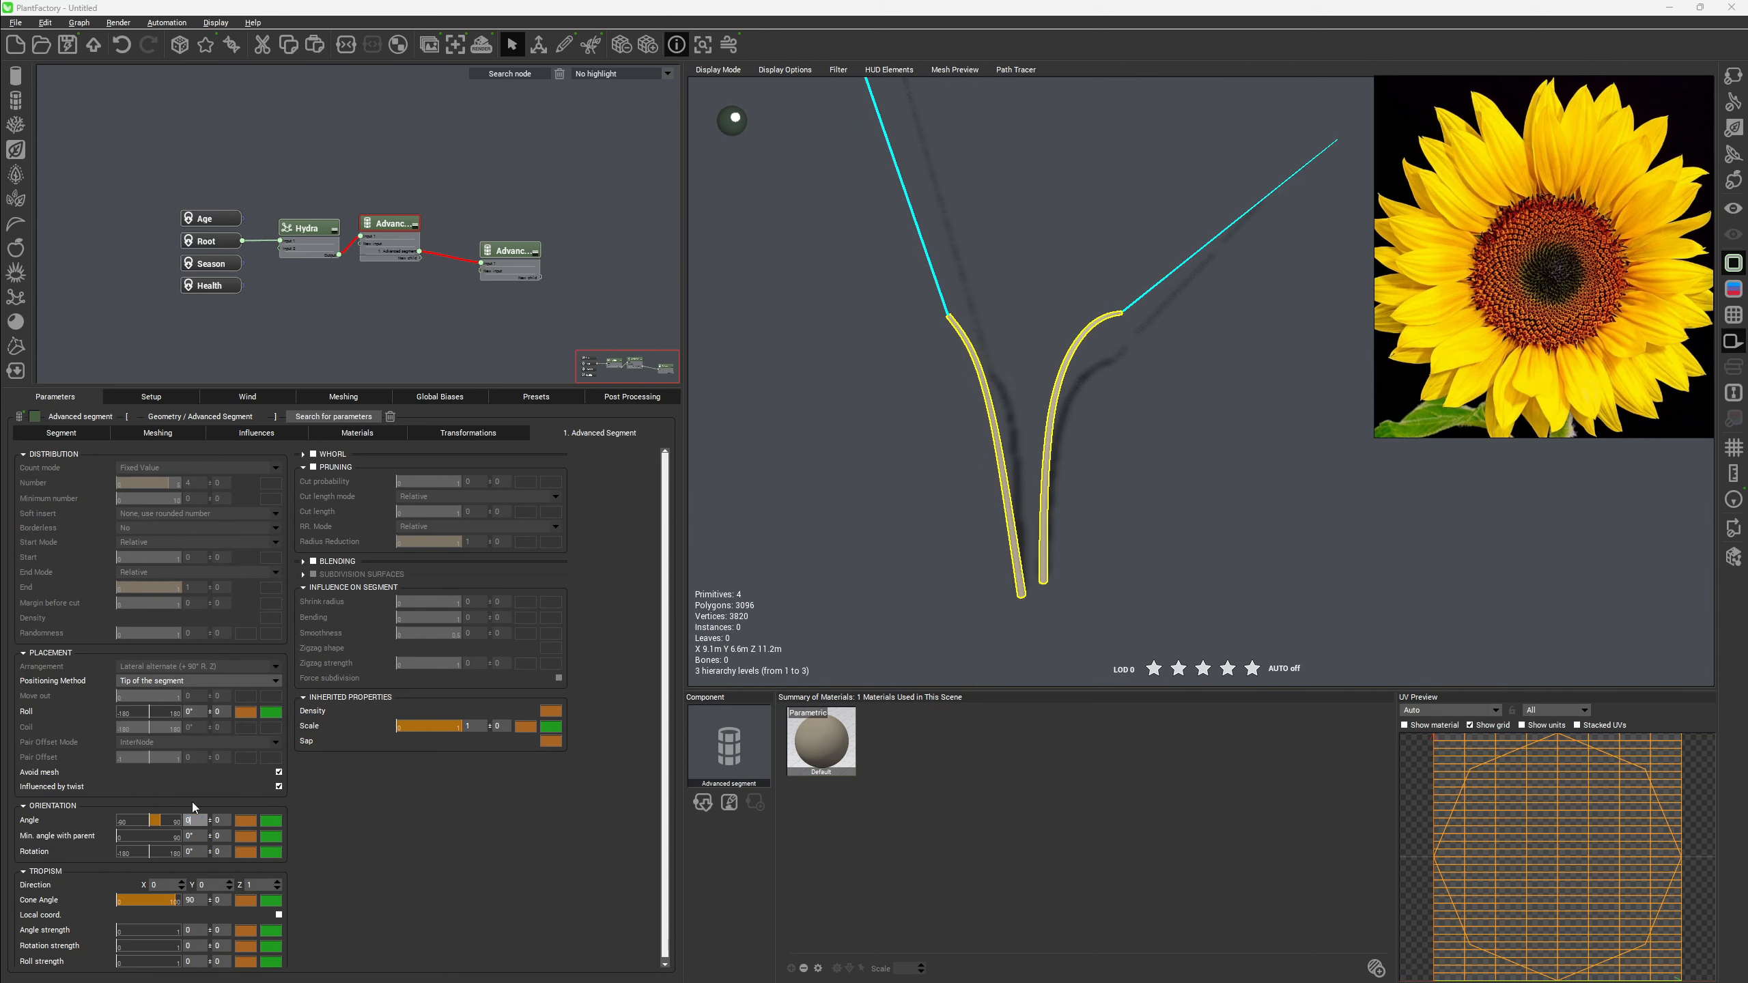
{"action": "type", "text": "0"}
{"action": "key", "text": "Return"}
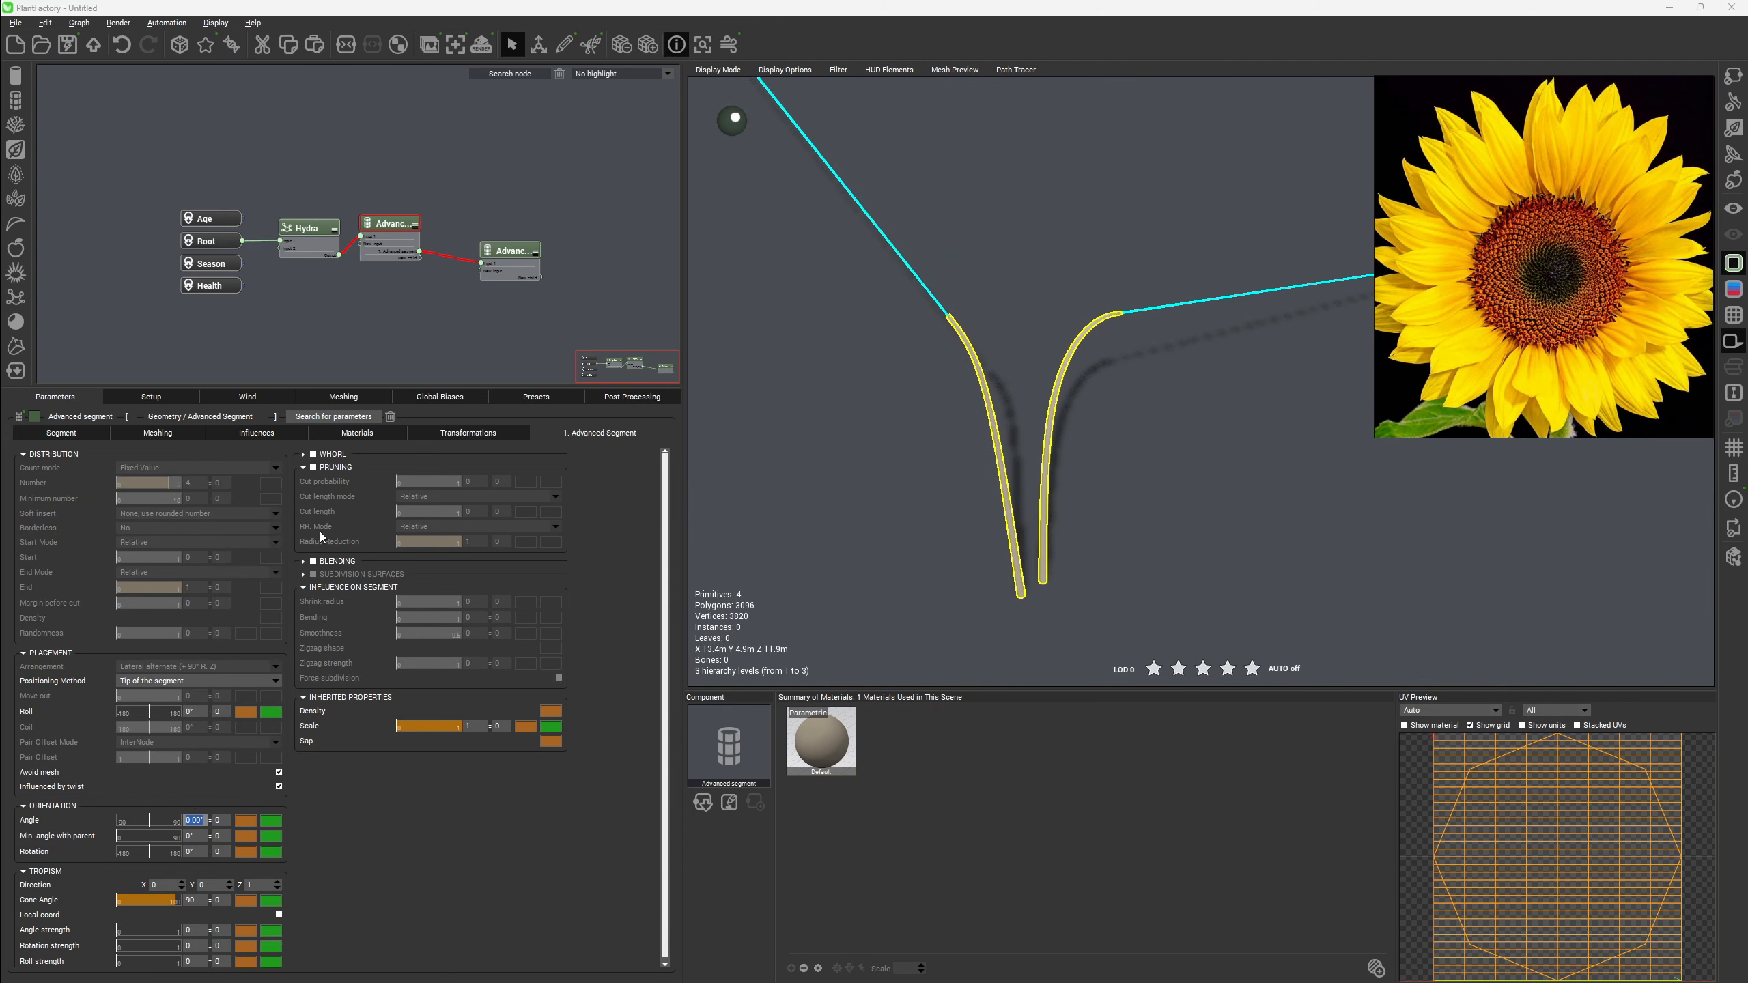
{"action": "left_click", "coordinate": [313, 561]}
{"action": "scroll", "coordinate": [1111, 320], "scroll_direction": "up", "scroll_amount": 6}
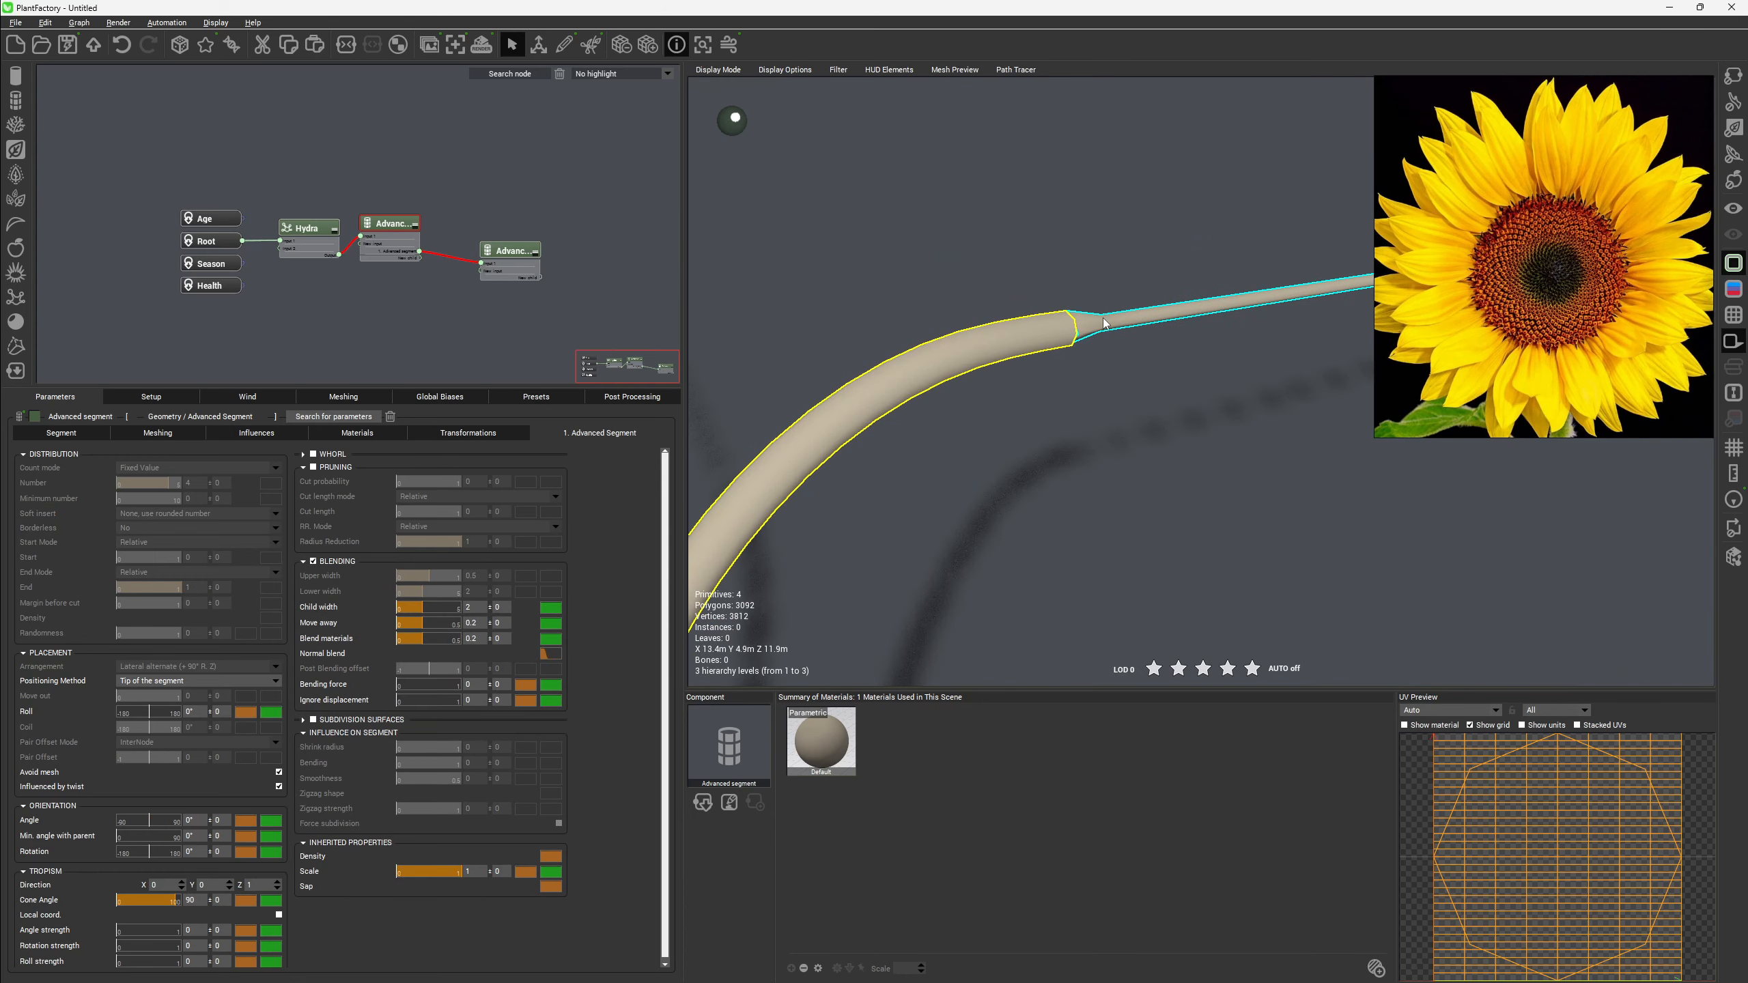
{"action": "left_click", "coordinate": [87, 434]}
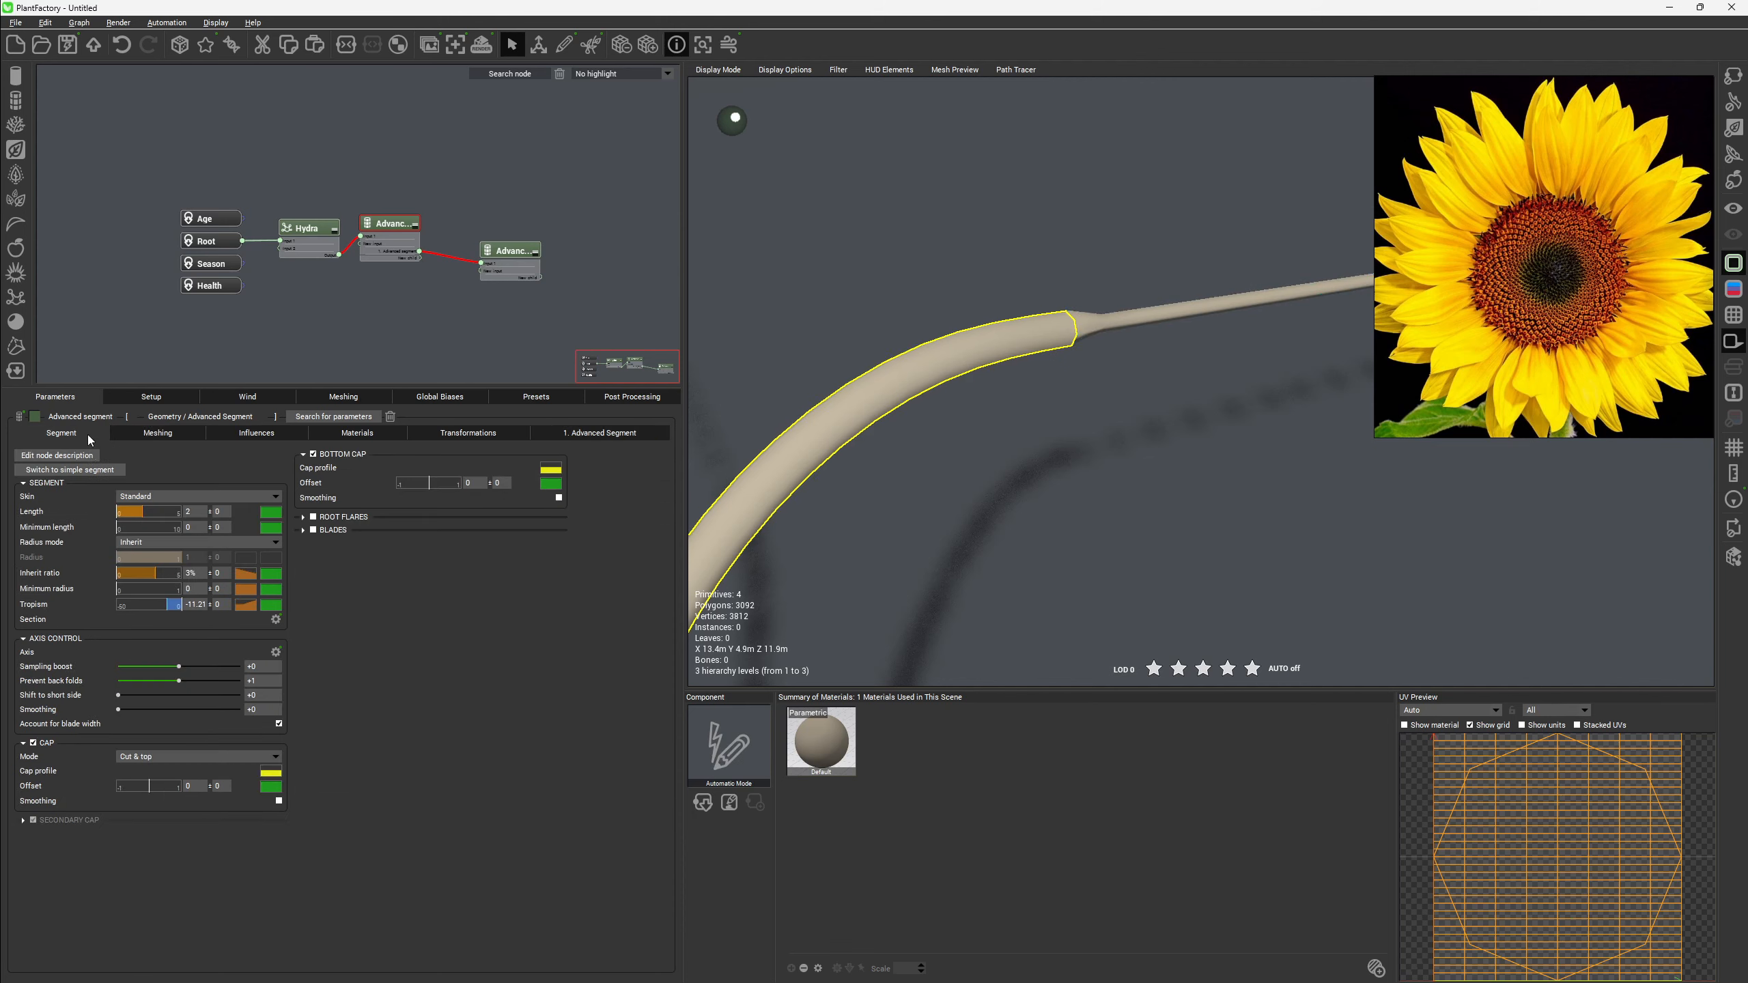
{"action": "left_click", "coordinate": [191, 512]}
{"action": "type", "text": "0.01"}
{"action": "key", "text": "Return"}
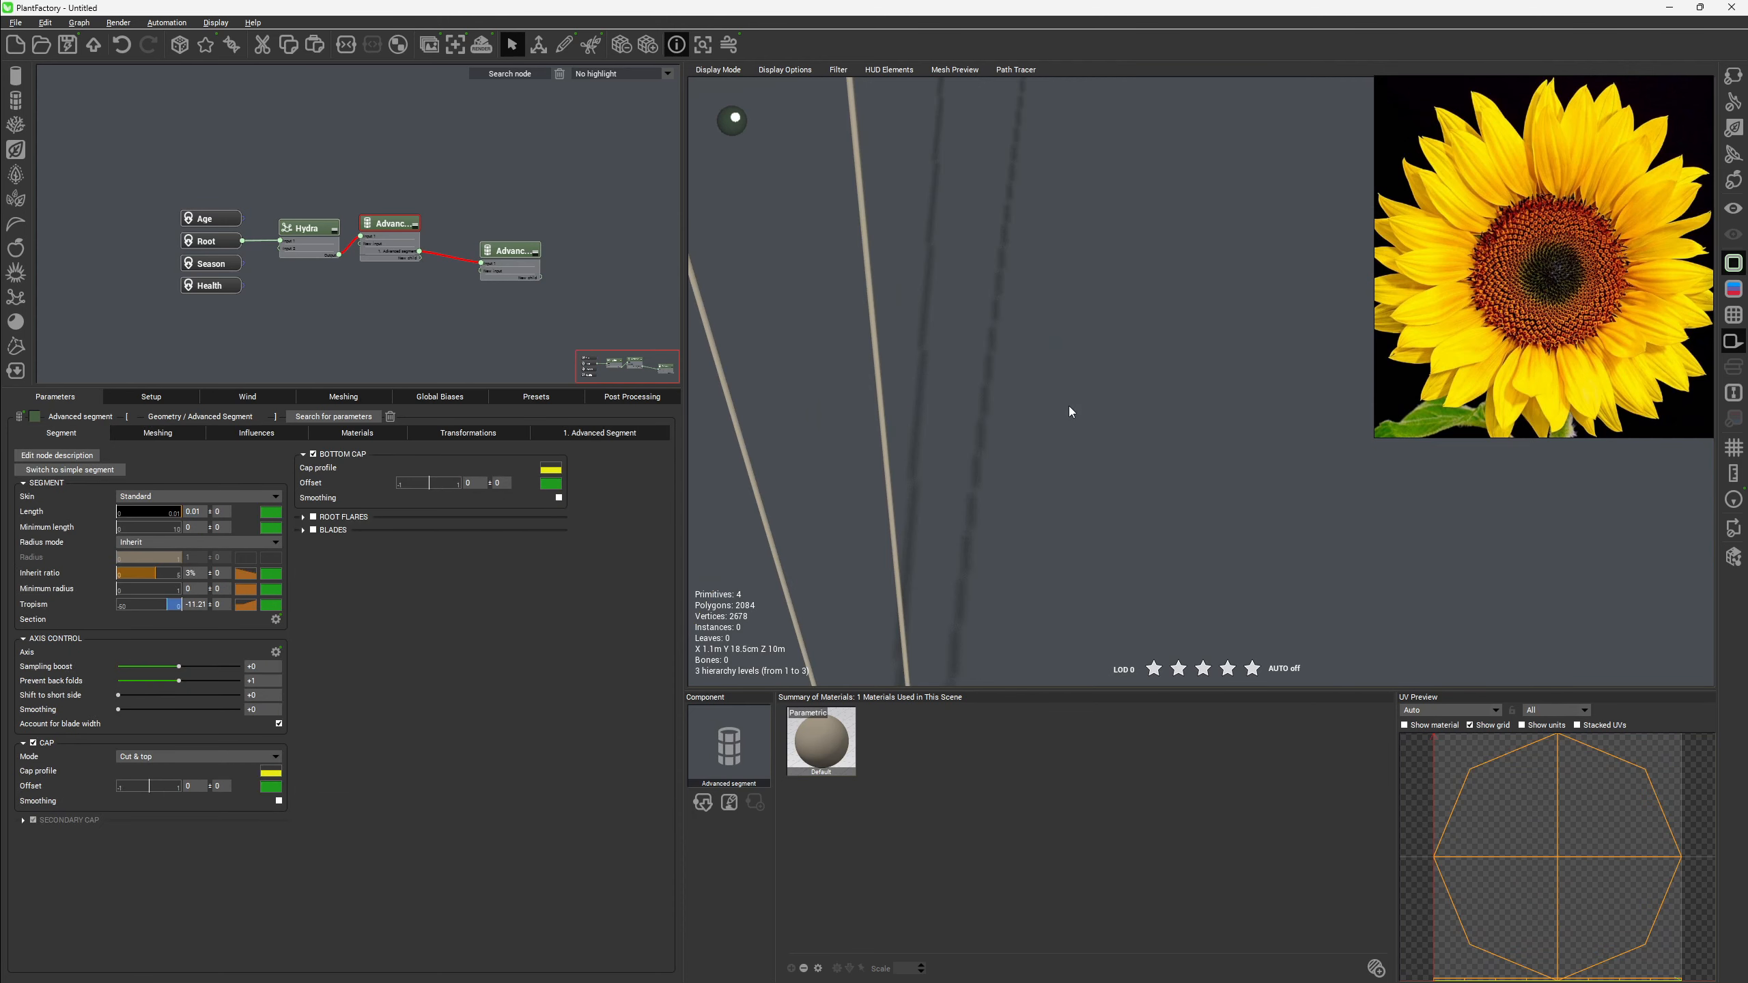
{"action": "key", "text": "ctrl+z"}
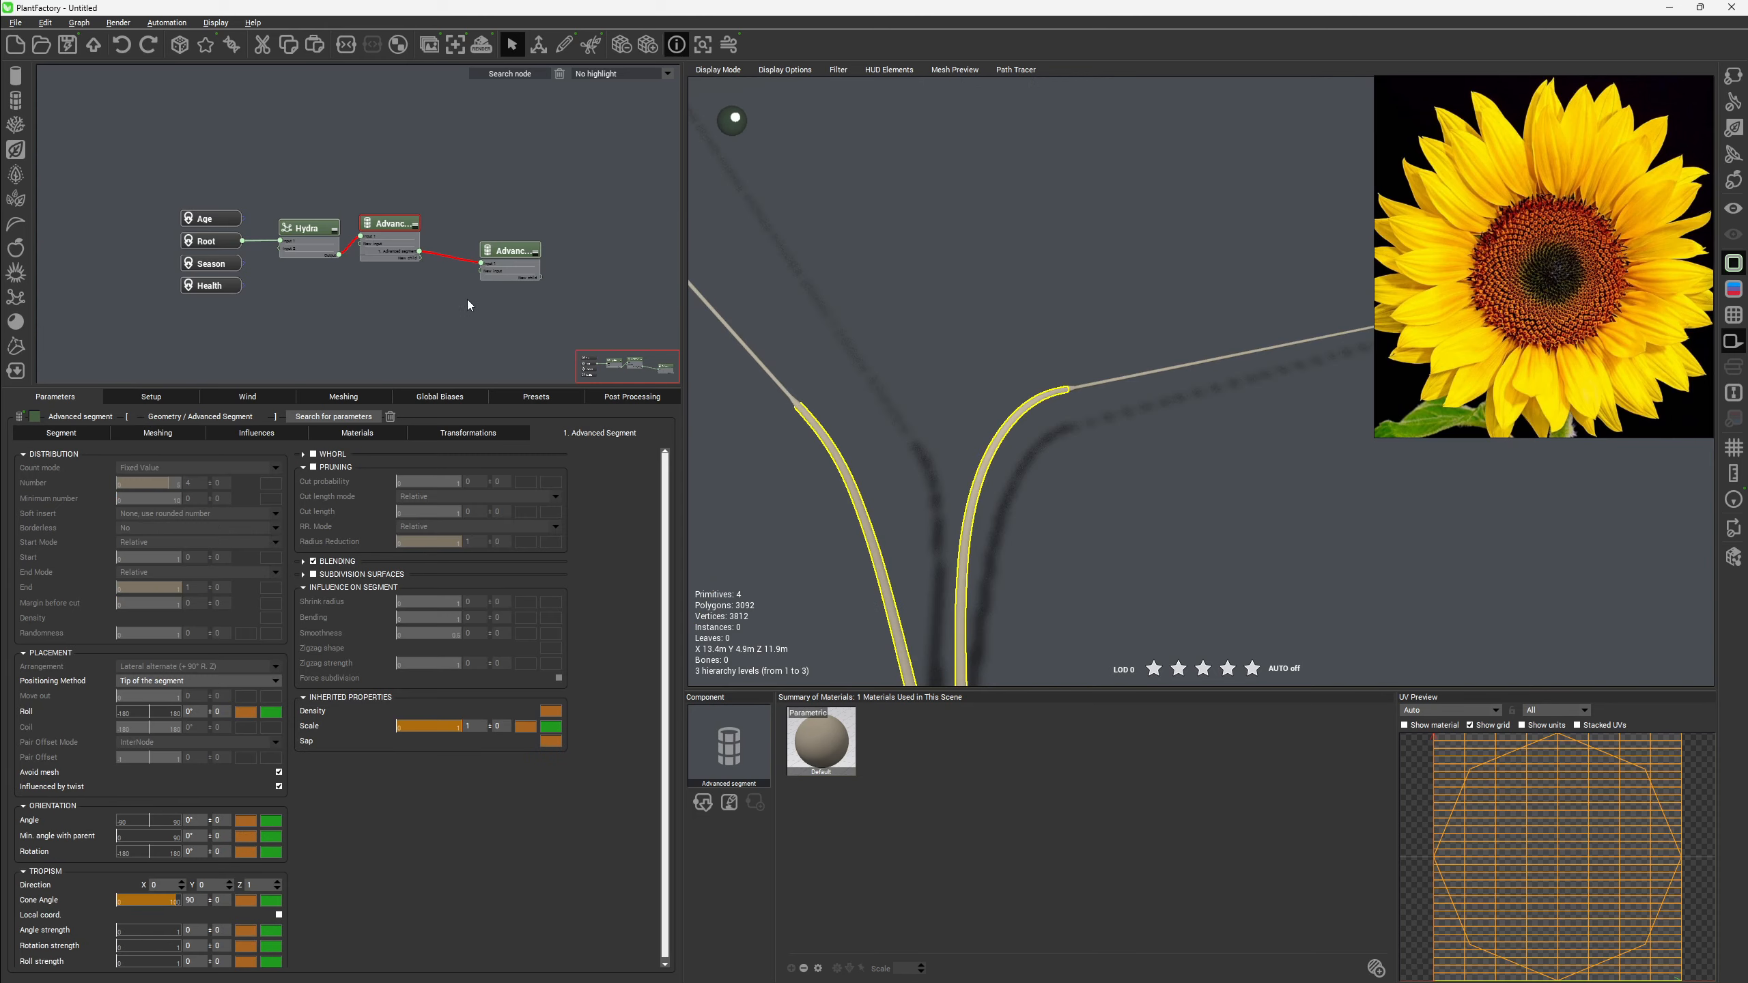
Set the length of the Advanced Segment at the stem tips to 0.1.
{"action": "left_click", "coordinate": [510, 252]}
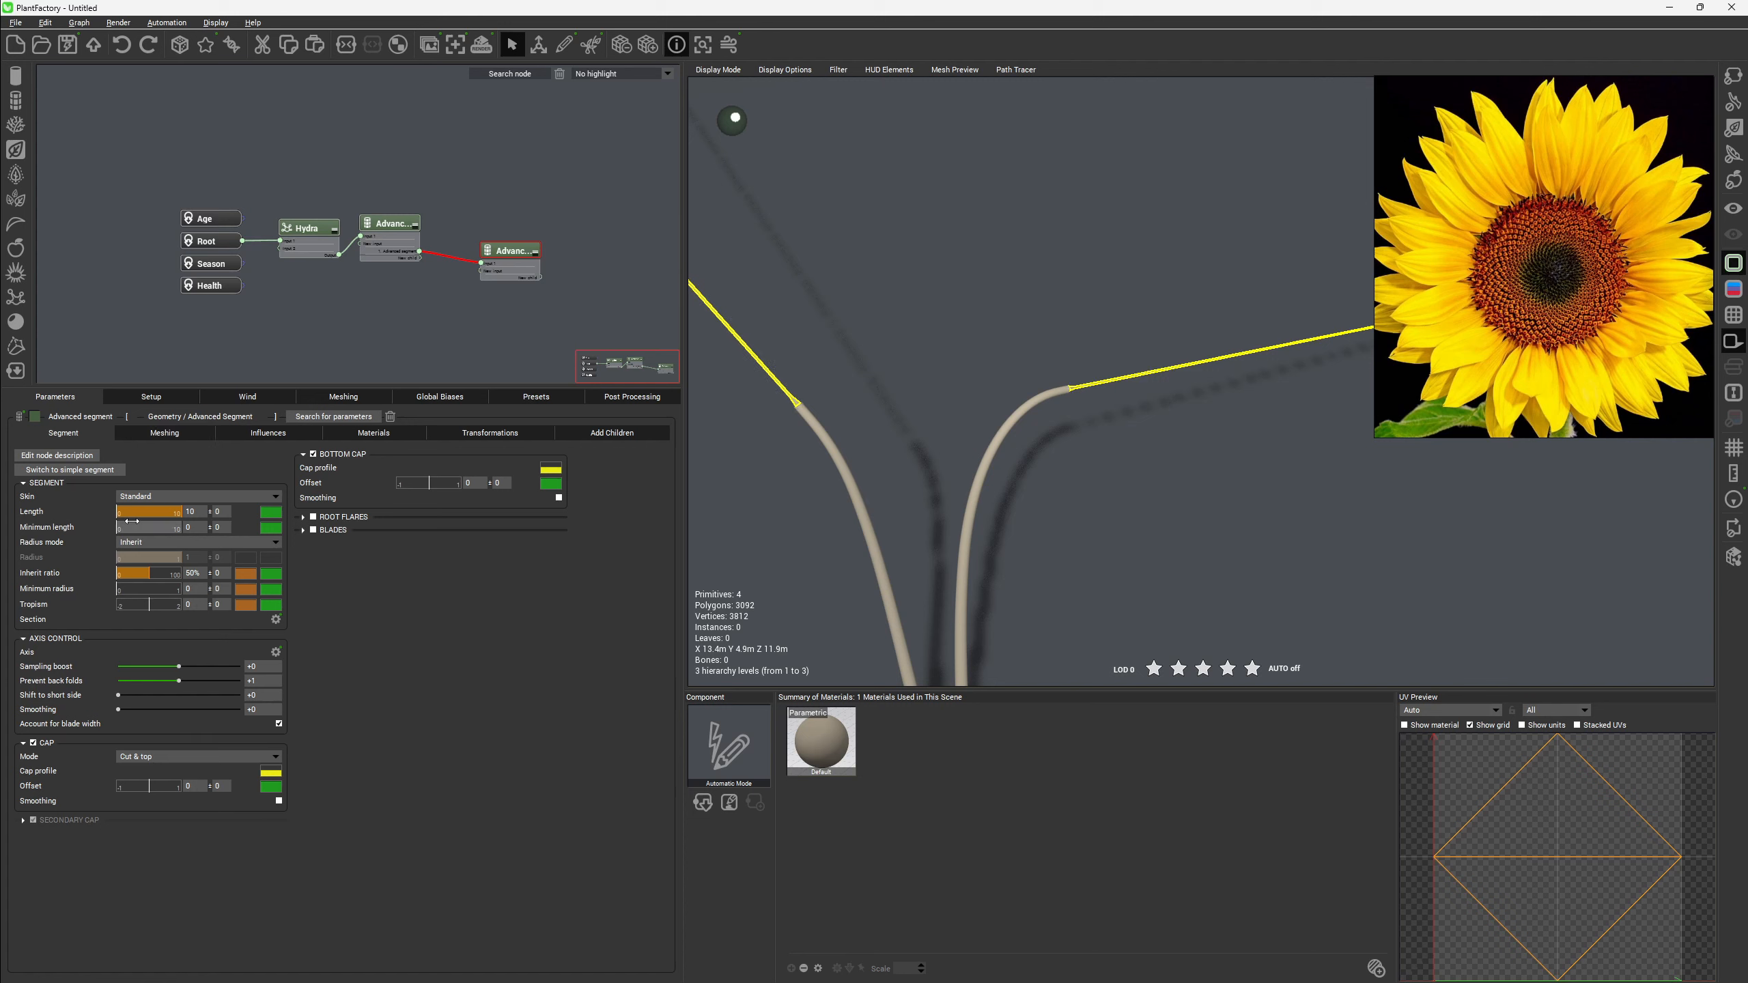
{"action": "double_click", "coordinate": [195, 512]}
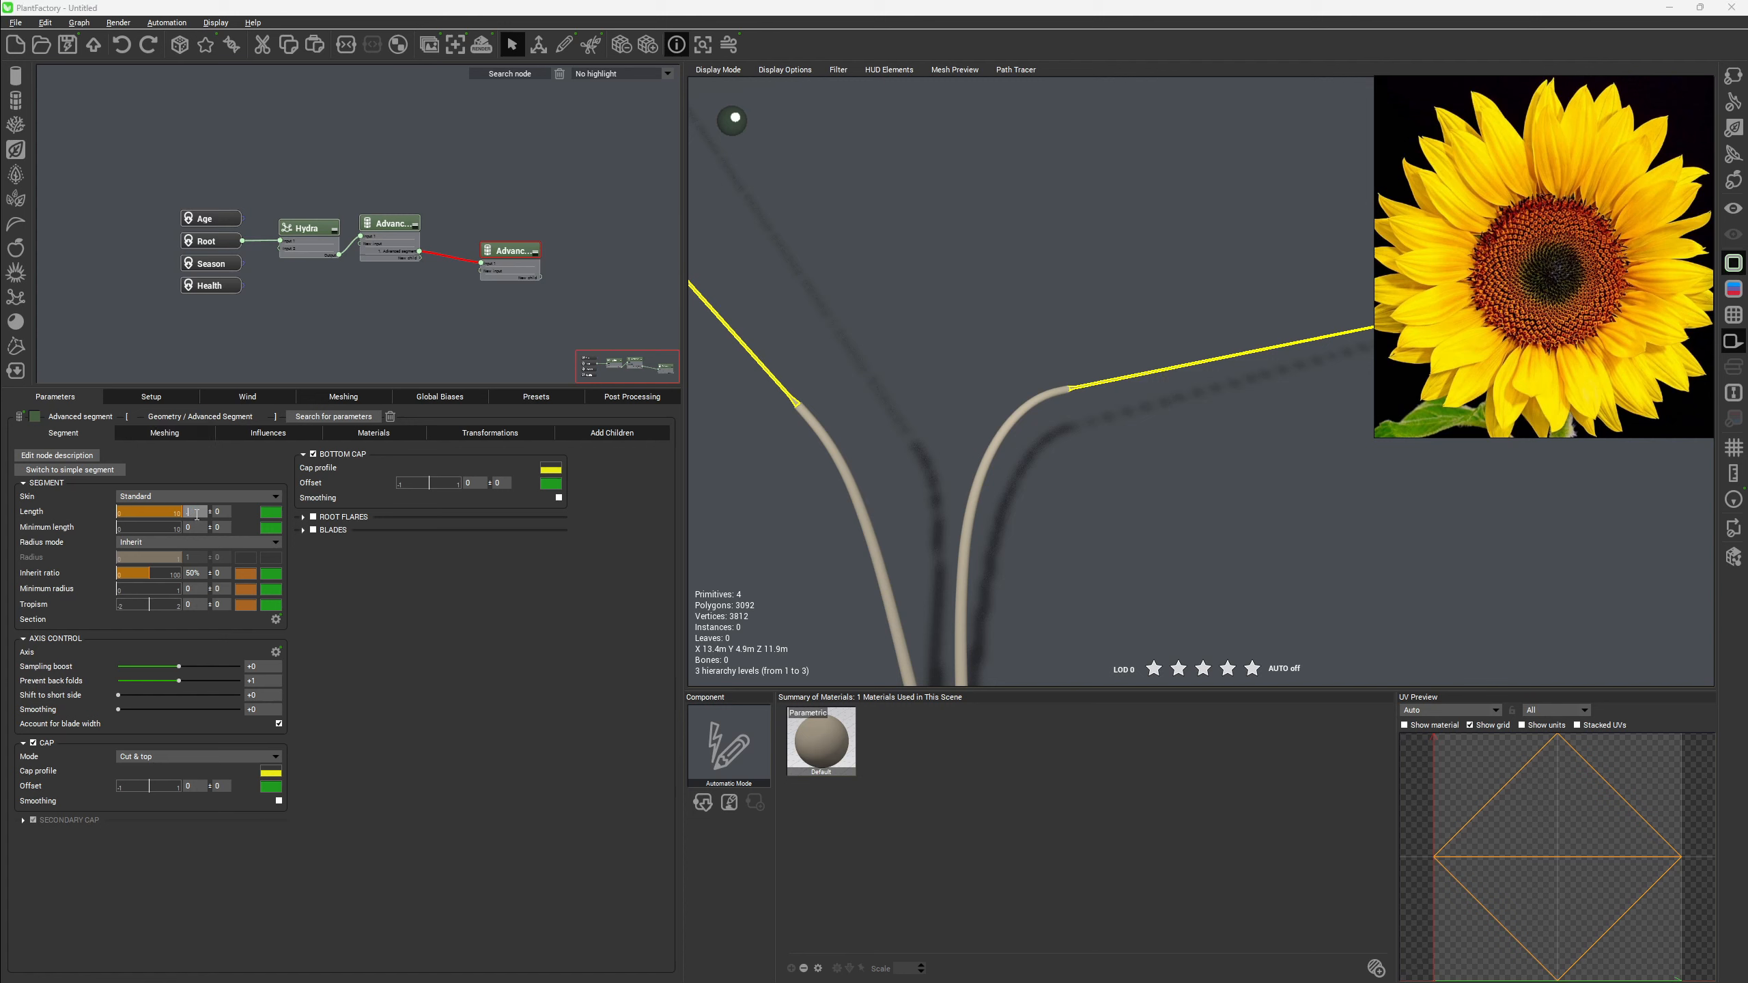
{"action": "type", "text": "0.1"}
{"action": "key", "text": "Return"}
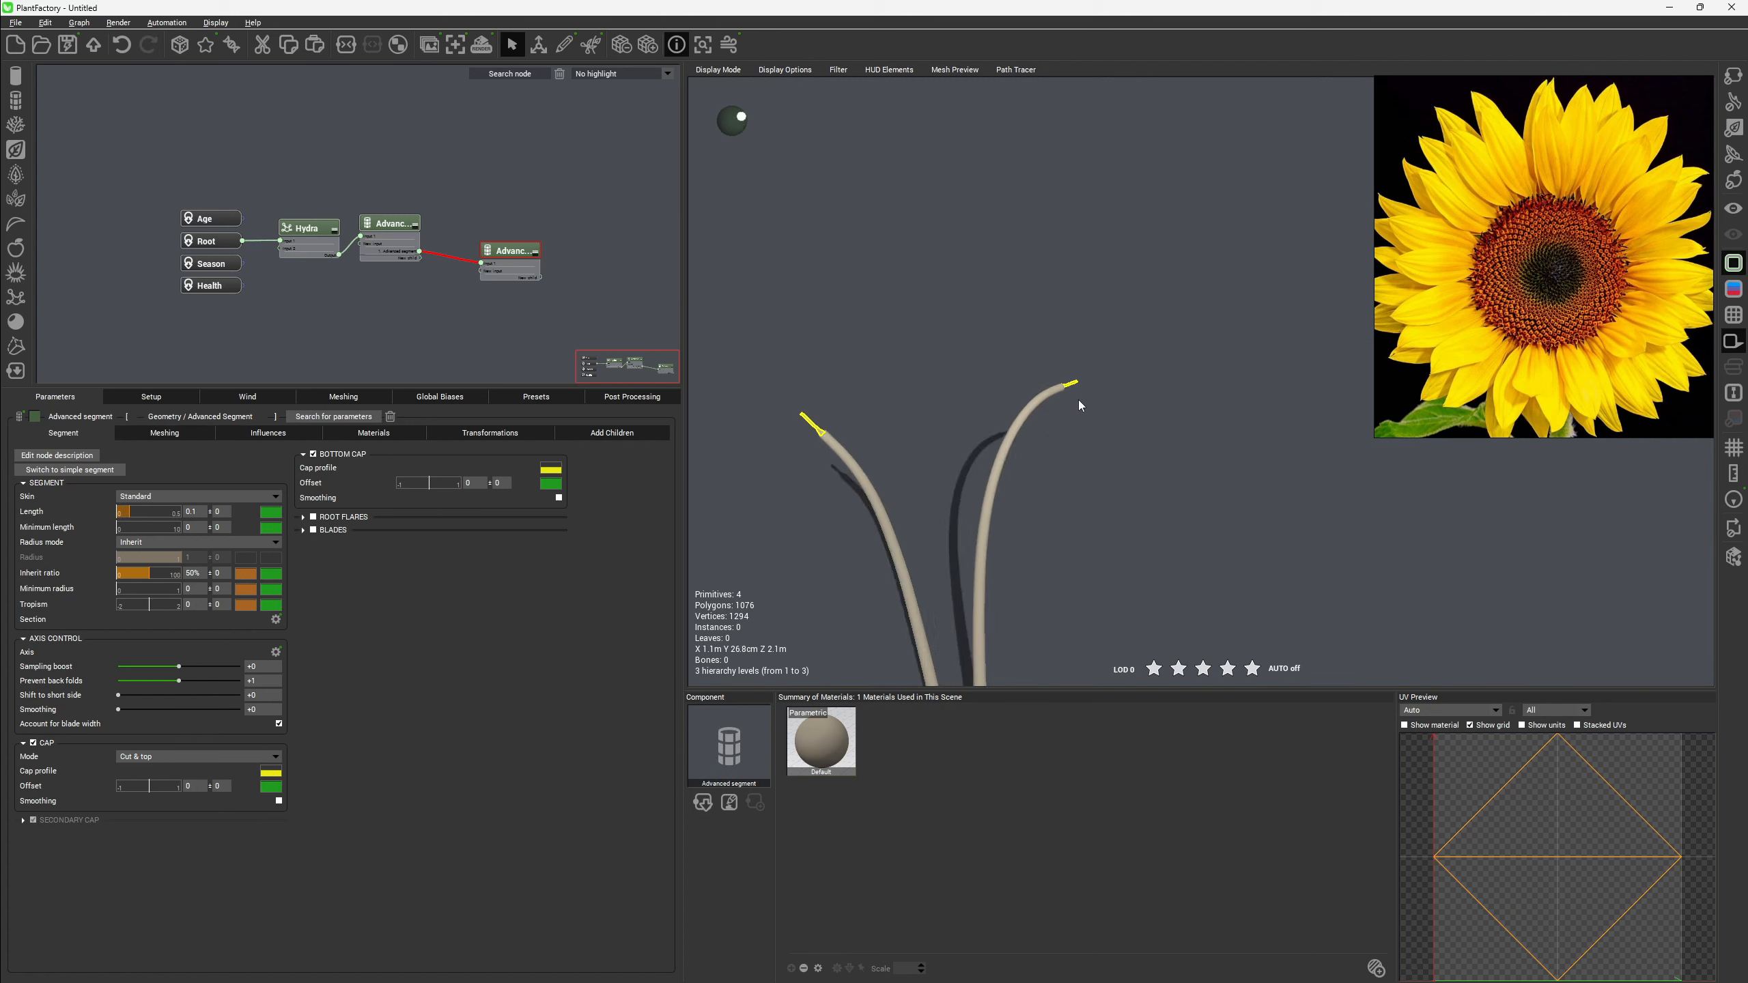
{"action": "scroll", "coordinate": [1051, 400], "scroll_direction": "up", "scroll_amount": 3}
{"action": "right_click_drag", "start_coordinate": [1073, 394], "coordinate": [1204, 437]}
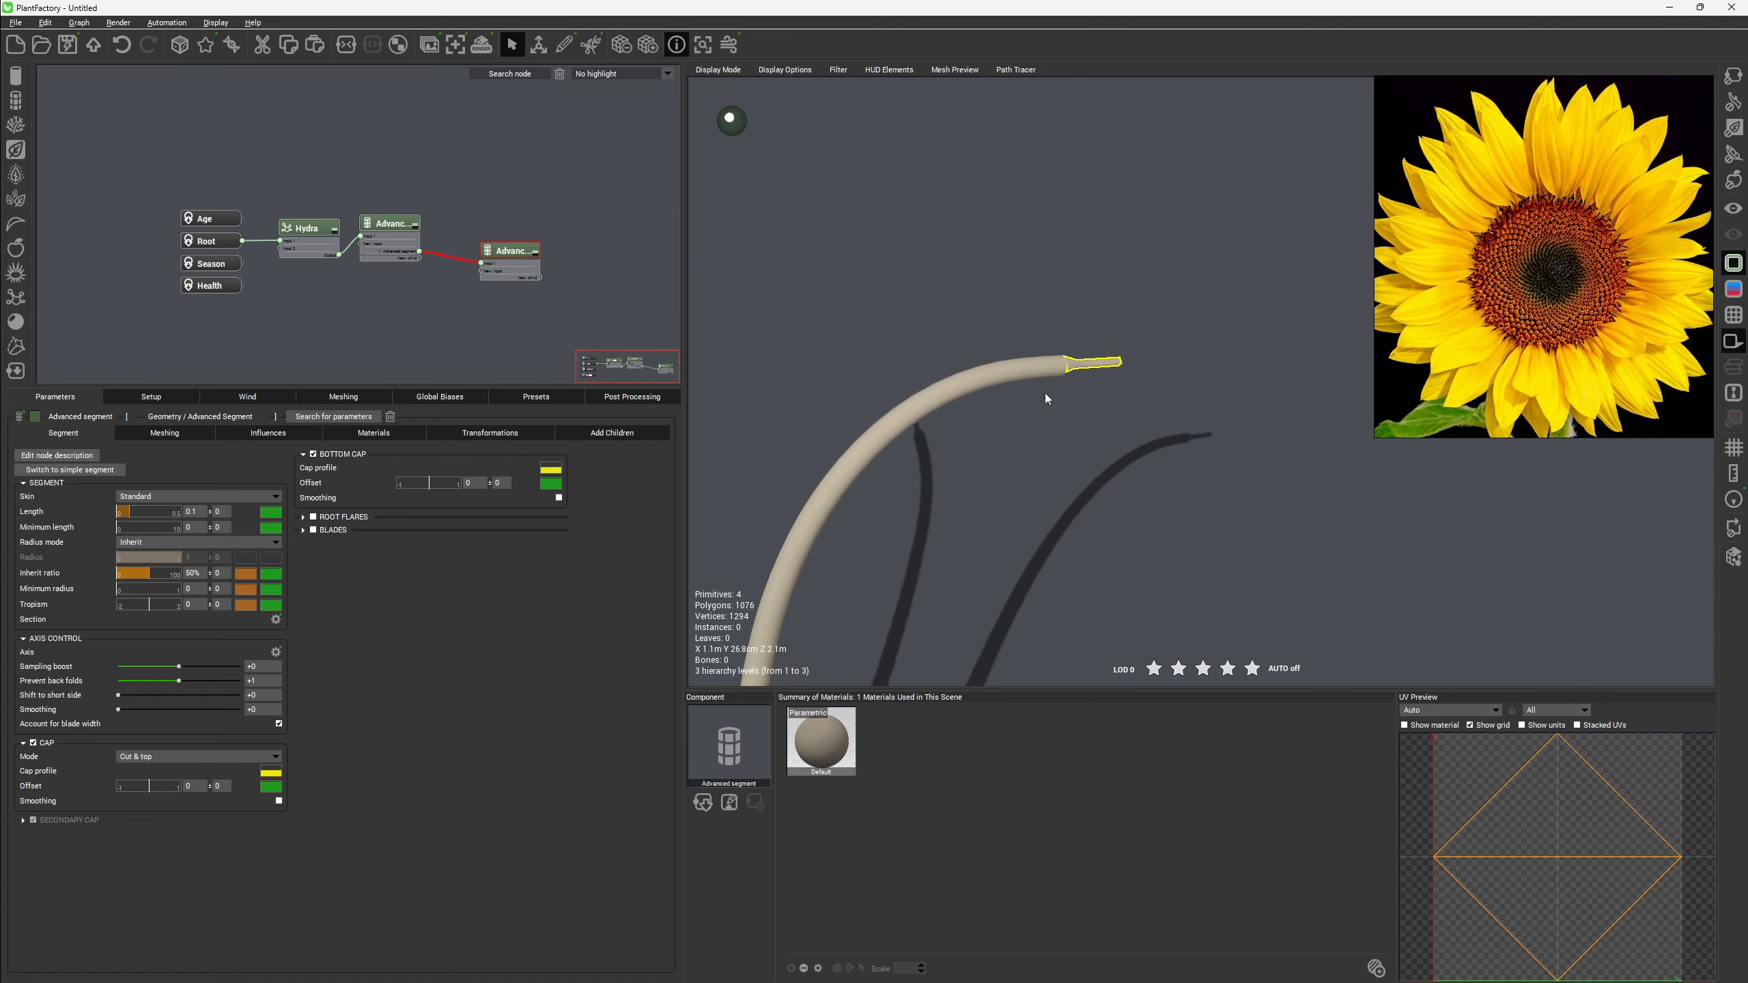
Switch the tip segment's radius mode to User defined and set its radius to 0.1.
{"action": "left_click", "coordinate": [270, 544]}
{"action": "left_click", "coordinate": [246, 556]}
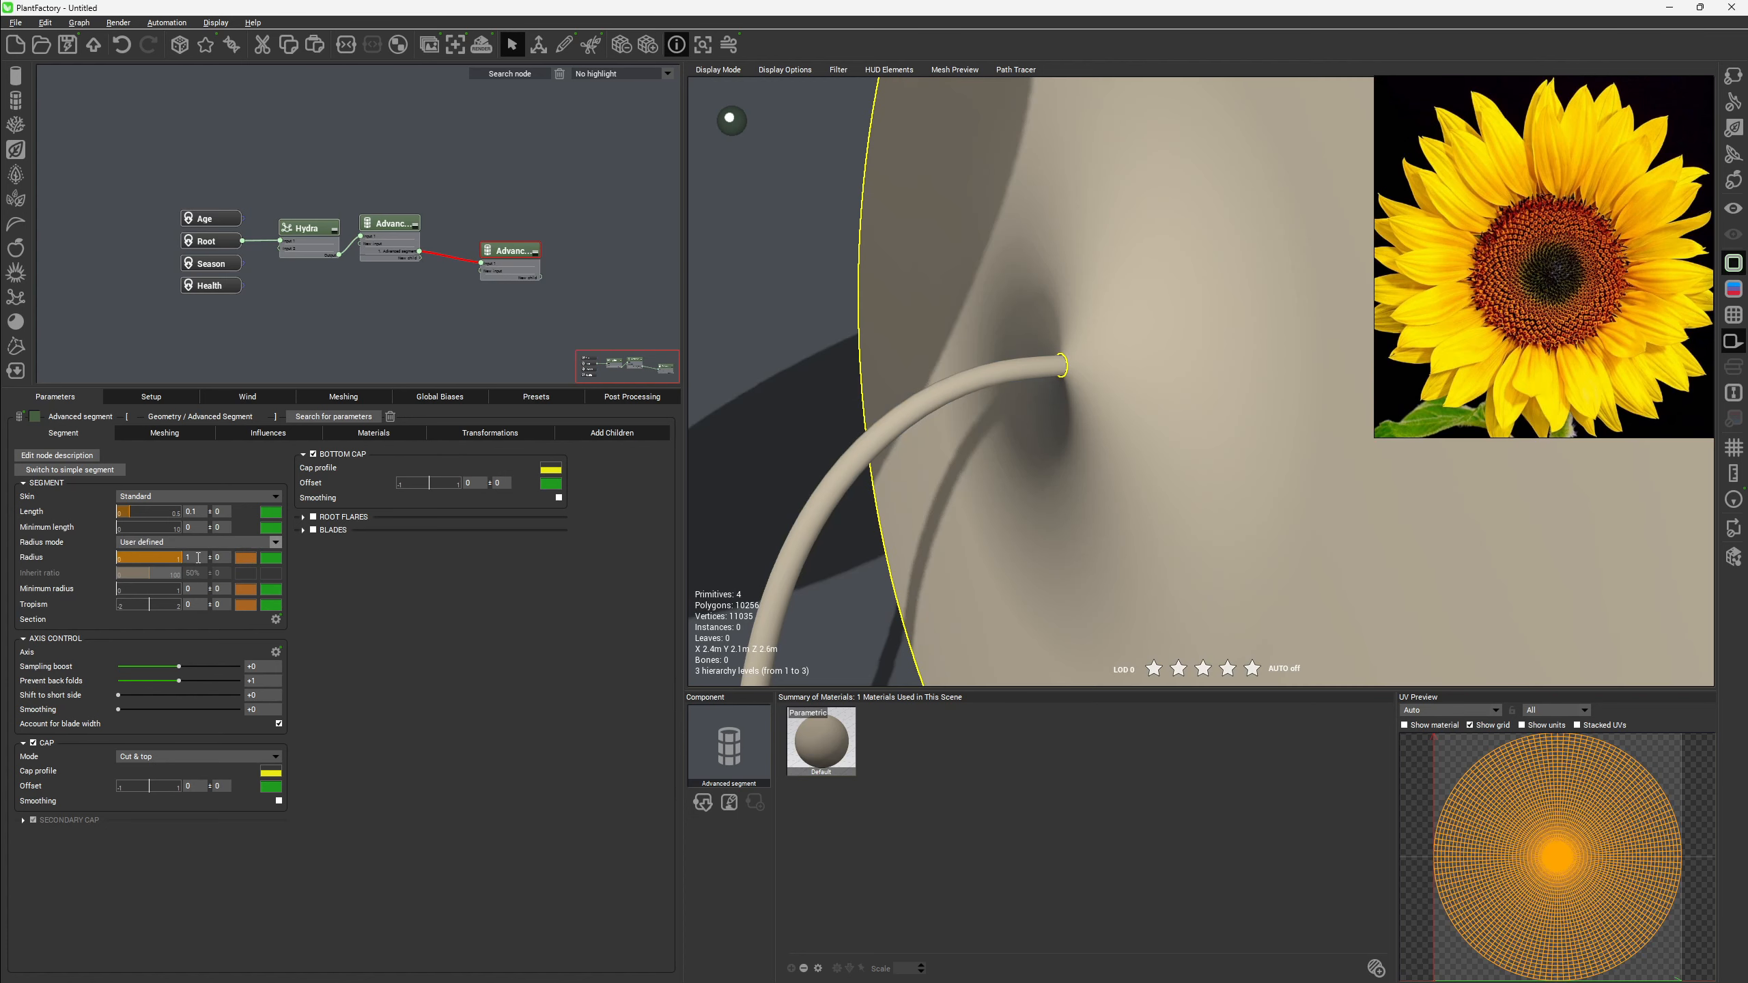
{"action": "scroll", "coordinate": [1009, 426], "scroll_direction": "down", "scroll_amount": 5}
{"action": "right_click_drag", "start_coordinate": [1009, 426], "coordinate": [905, 421]}
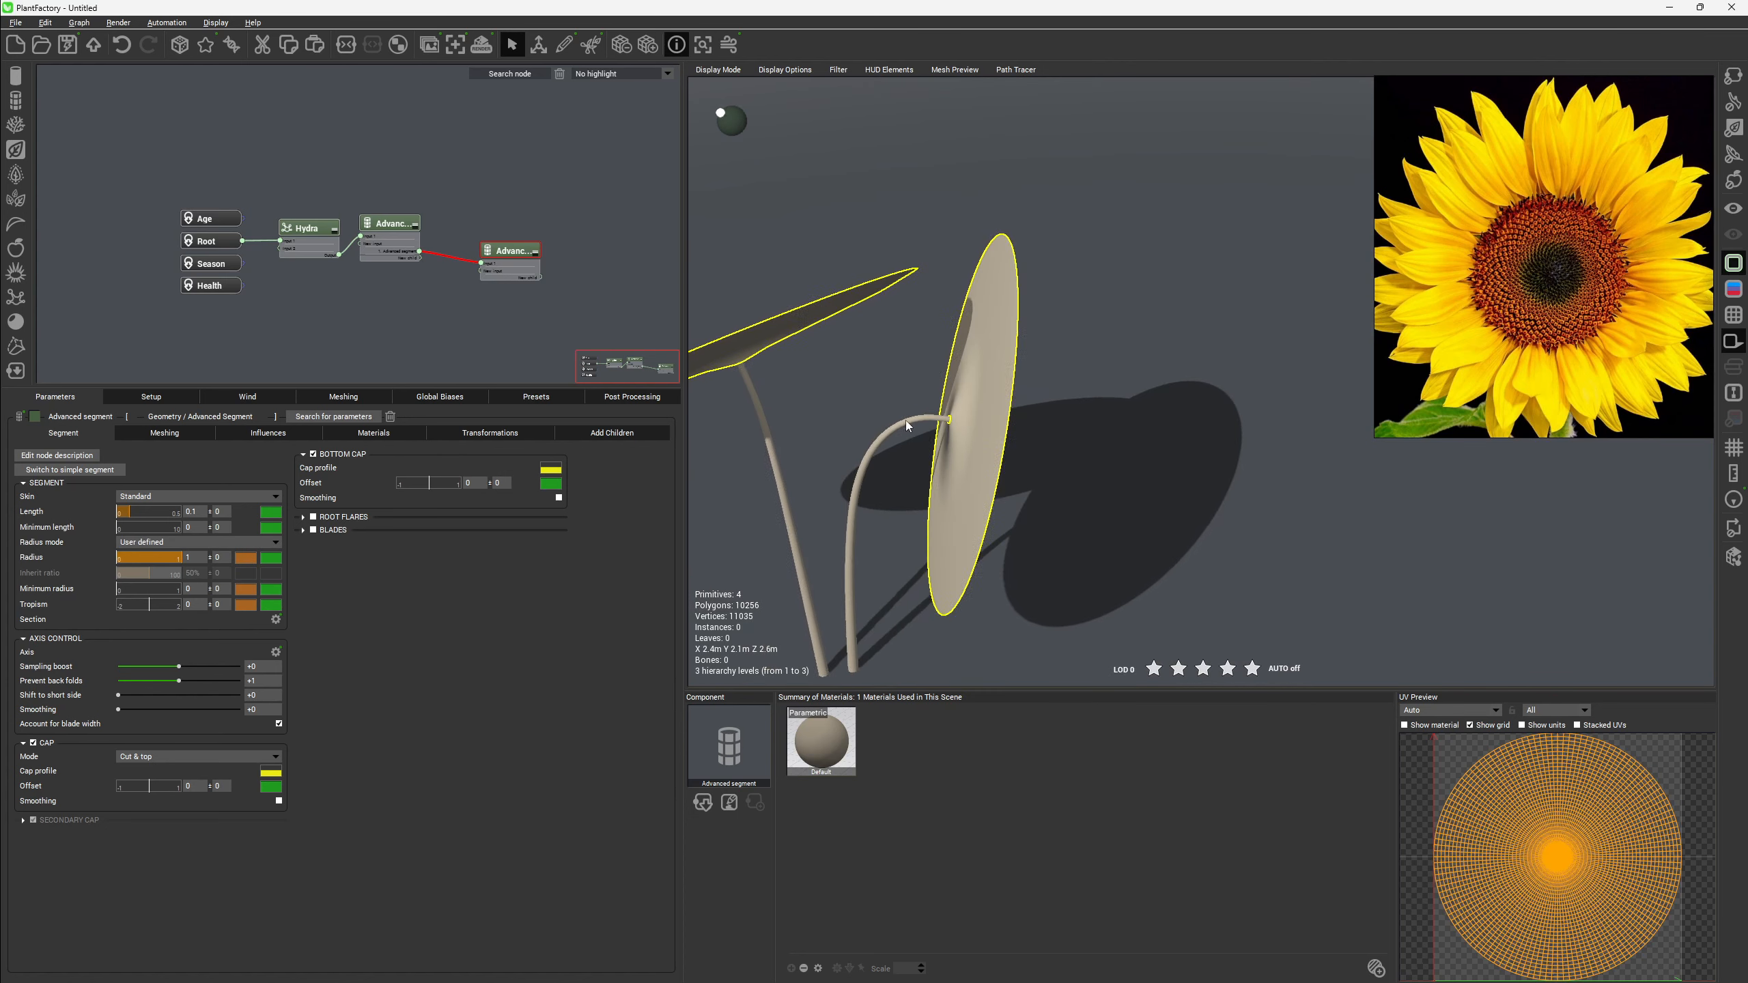
{"action": "double_click", "coordinate": [194, 559]}
{"action": "type", "text": "0.1"}
{"action": "key", "text": "Return"}
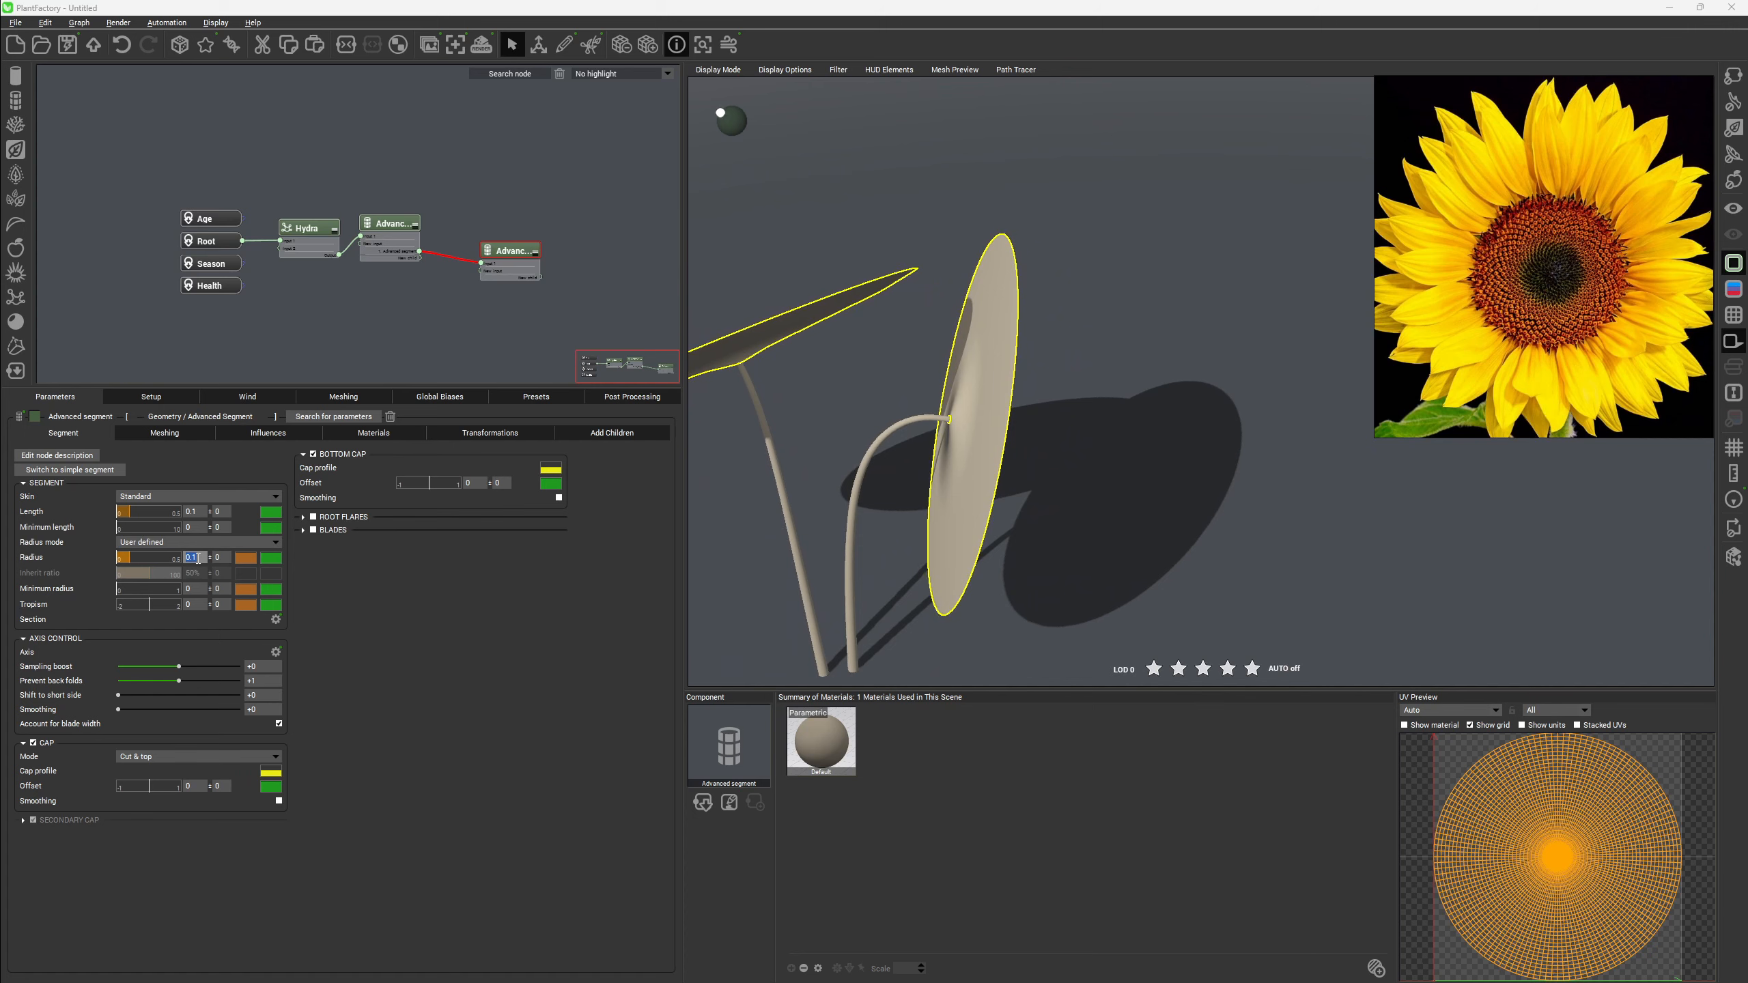
{"action": "scroll", "coordinate": [1053, 484], "scroll_direction": "up", "scroll_amount": 5}
{"action": "right_click_drag", "start_coordinate": [944, 311], "coordinate": [962, 314]}
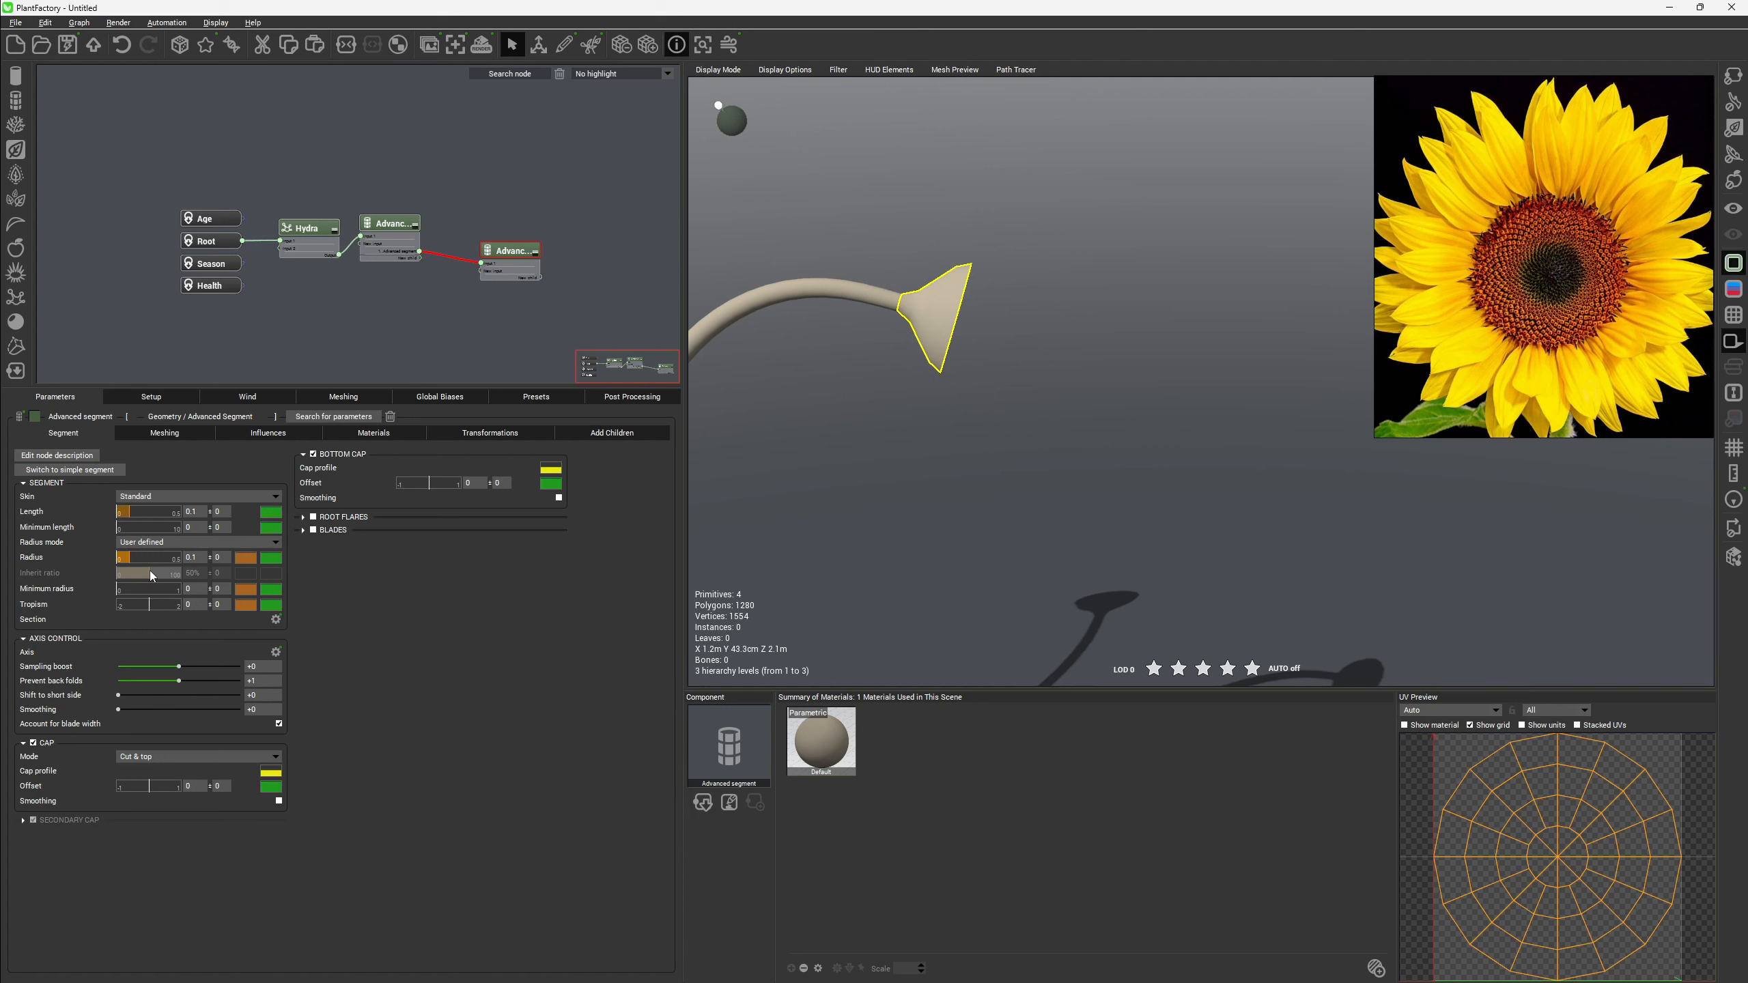
Set the tip segment's length to 0.05 and inspect its junction with the stem.
{"action": "left_click", "coordinate": [194, 516]}
{"action": "type", "text": "0.05"}
{"action": "key", "text": "Return"}
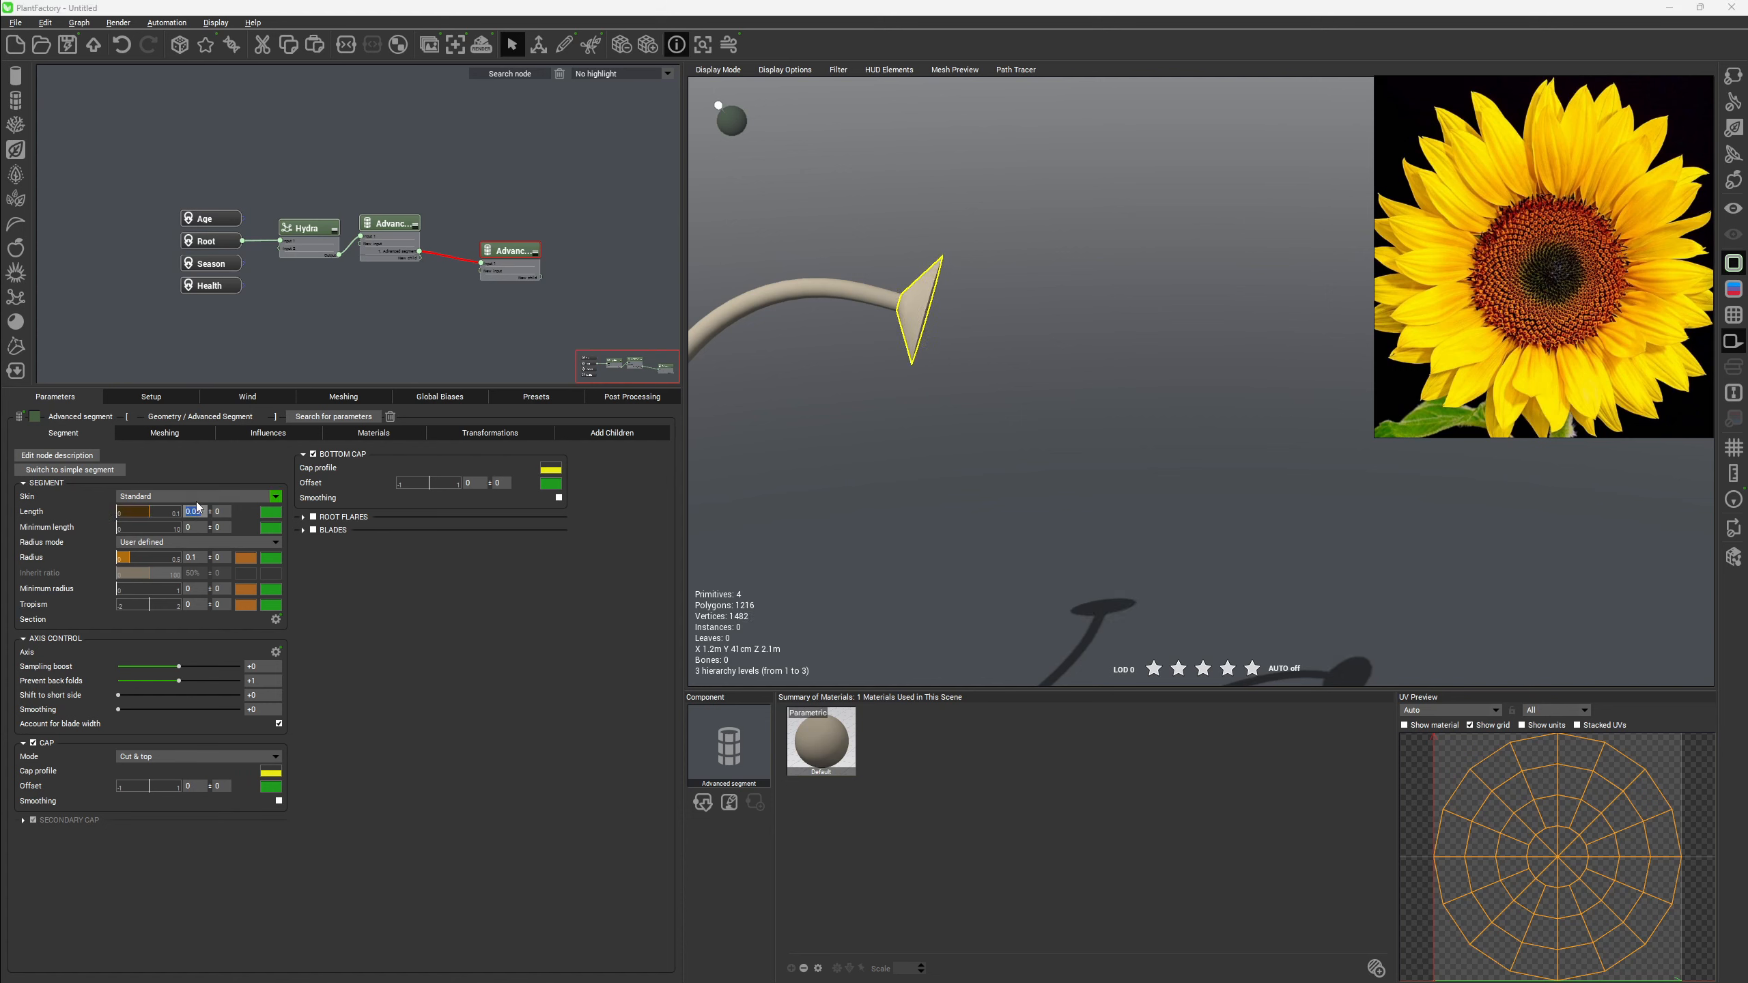
{"action": "left_click", "coordinate": [1040, 400]}
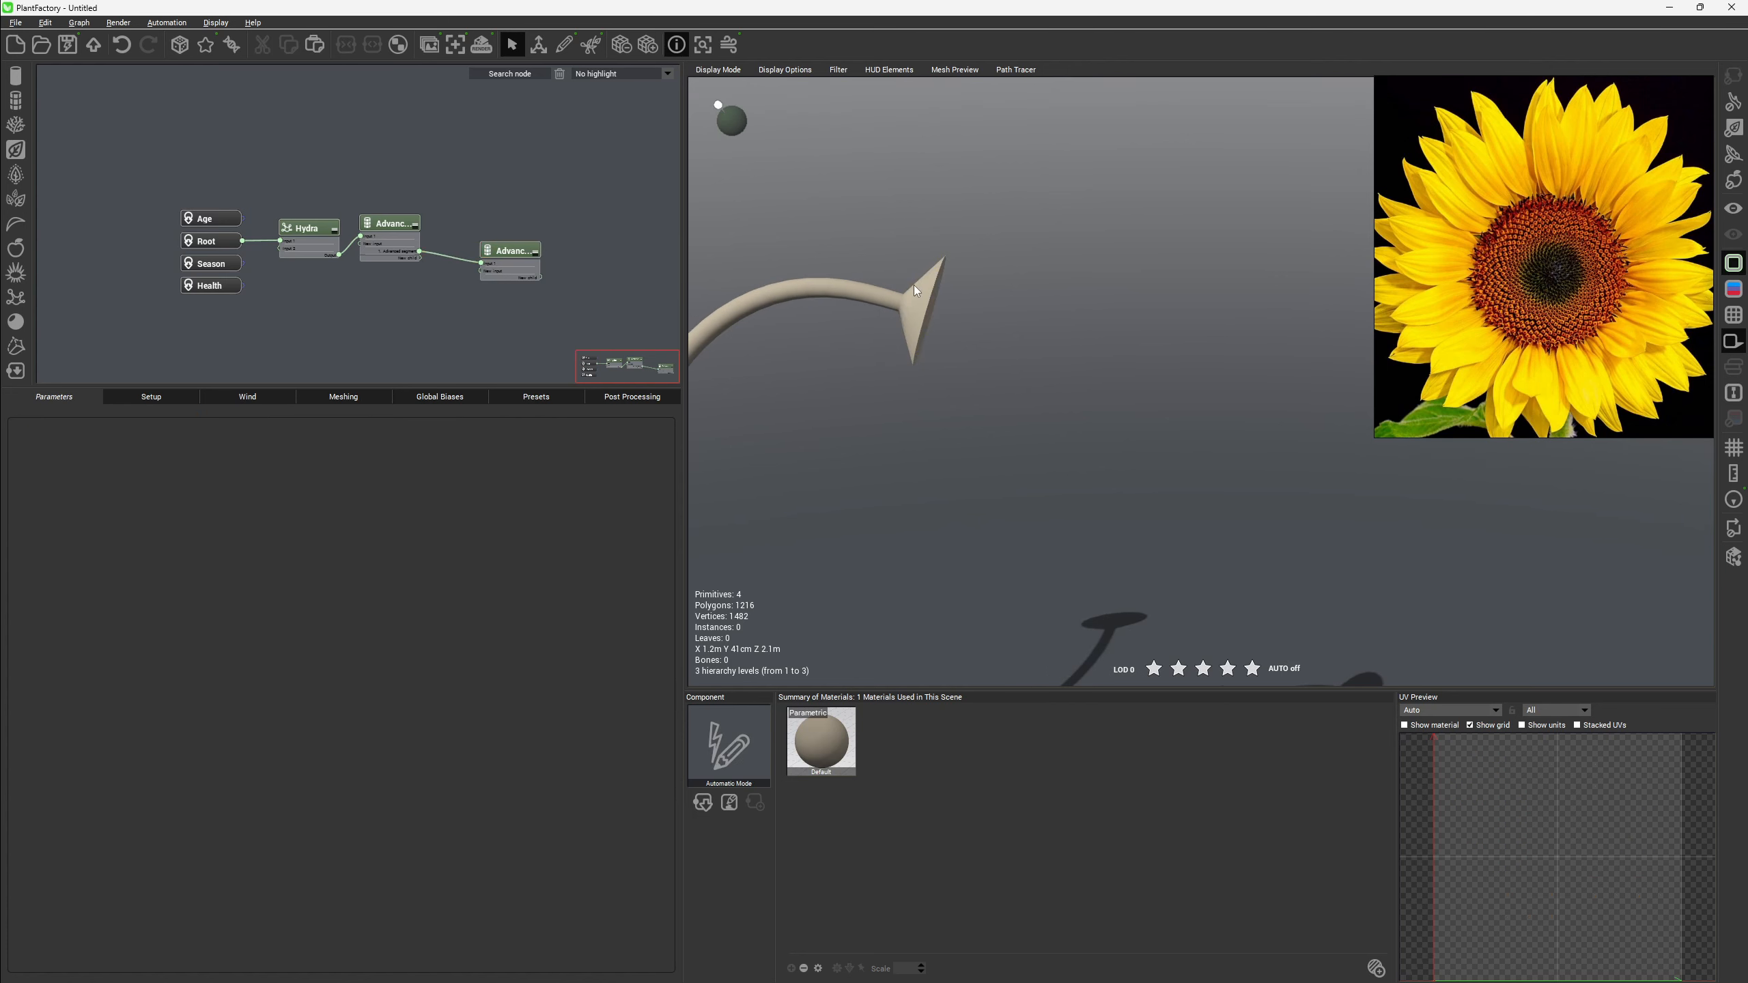
{"action": "right_click_drag", "start_coordinate": [980, 276], "coordinate": [852, 324]}
{"action": "left_click", "coordinate": [800, 287]}
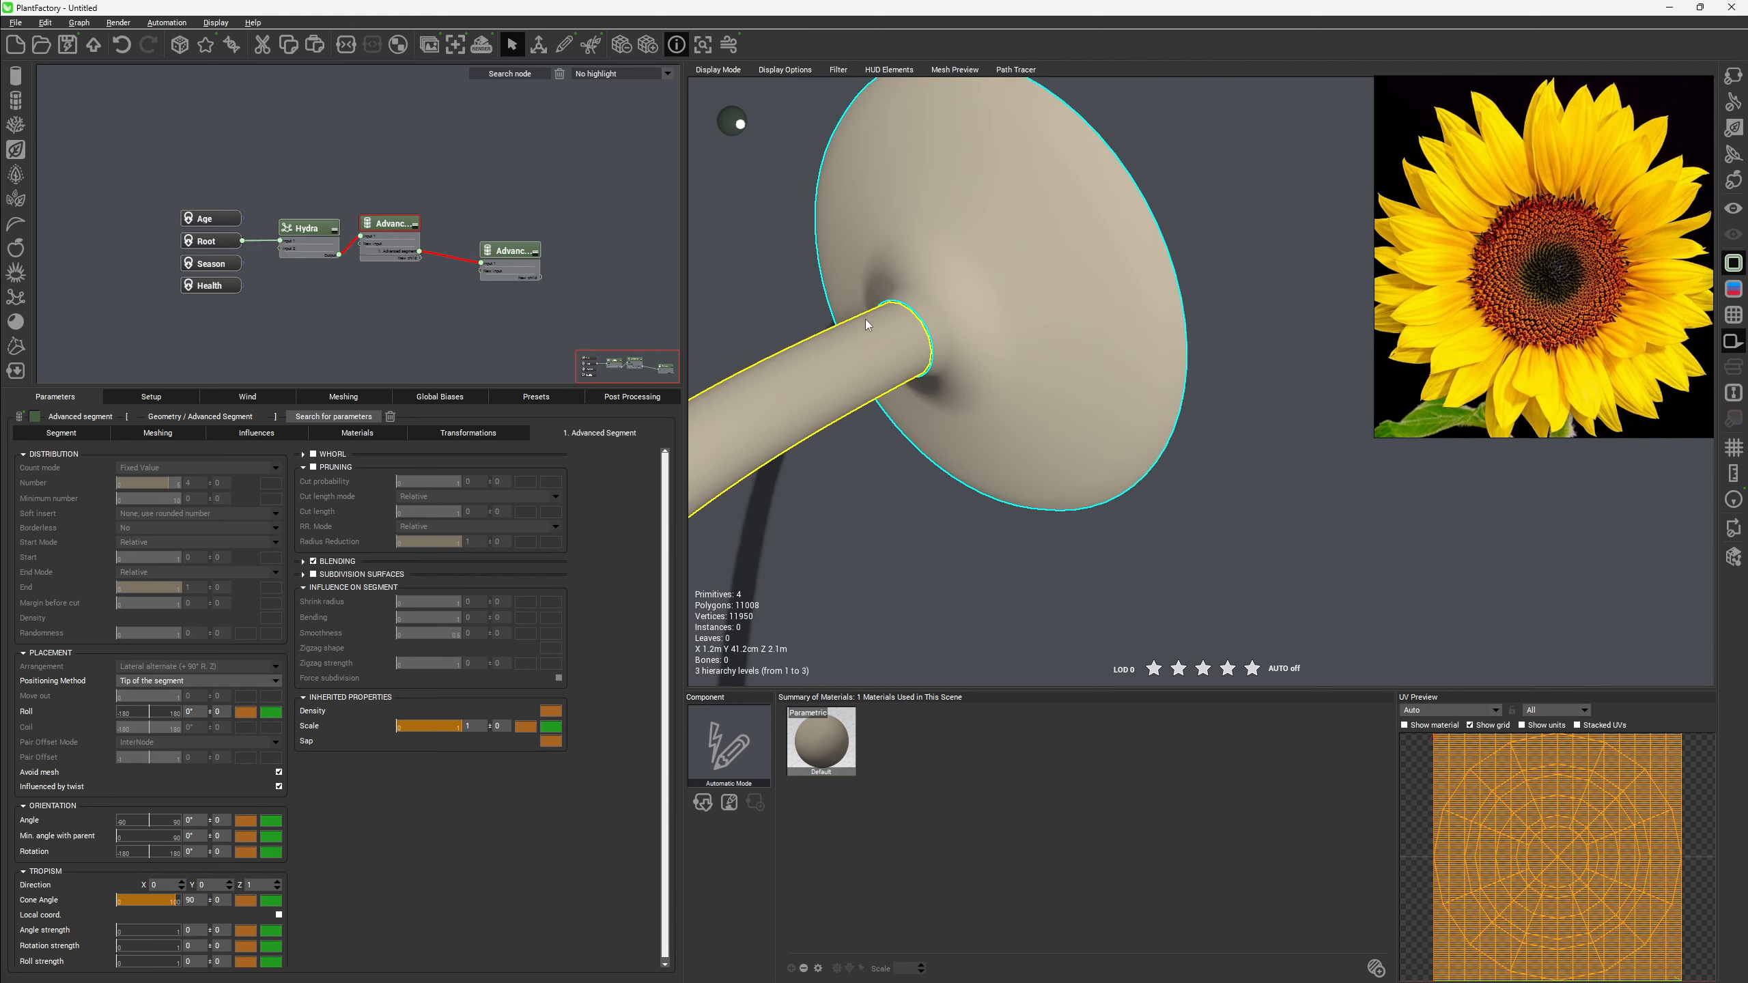
{"action": "left_click", "coordinate": [920, 553]}
{"action": "right_click_drag", "start_coordinate": [986, 392], "coordinate": [722, 413]}
{"action": "scroll", "coordinate": [918, 331], "scroll_direction": "down", "scroll_amount": 3}
Disable the tip segment's bottom cap, and turn its top cap off and back on while checking the disc.
{"action": "left_click", "coordinate": [997, 358]}
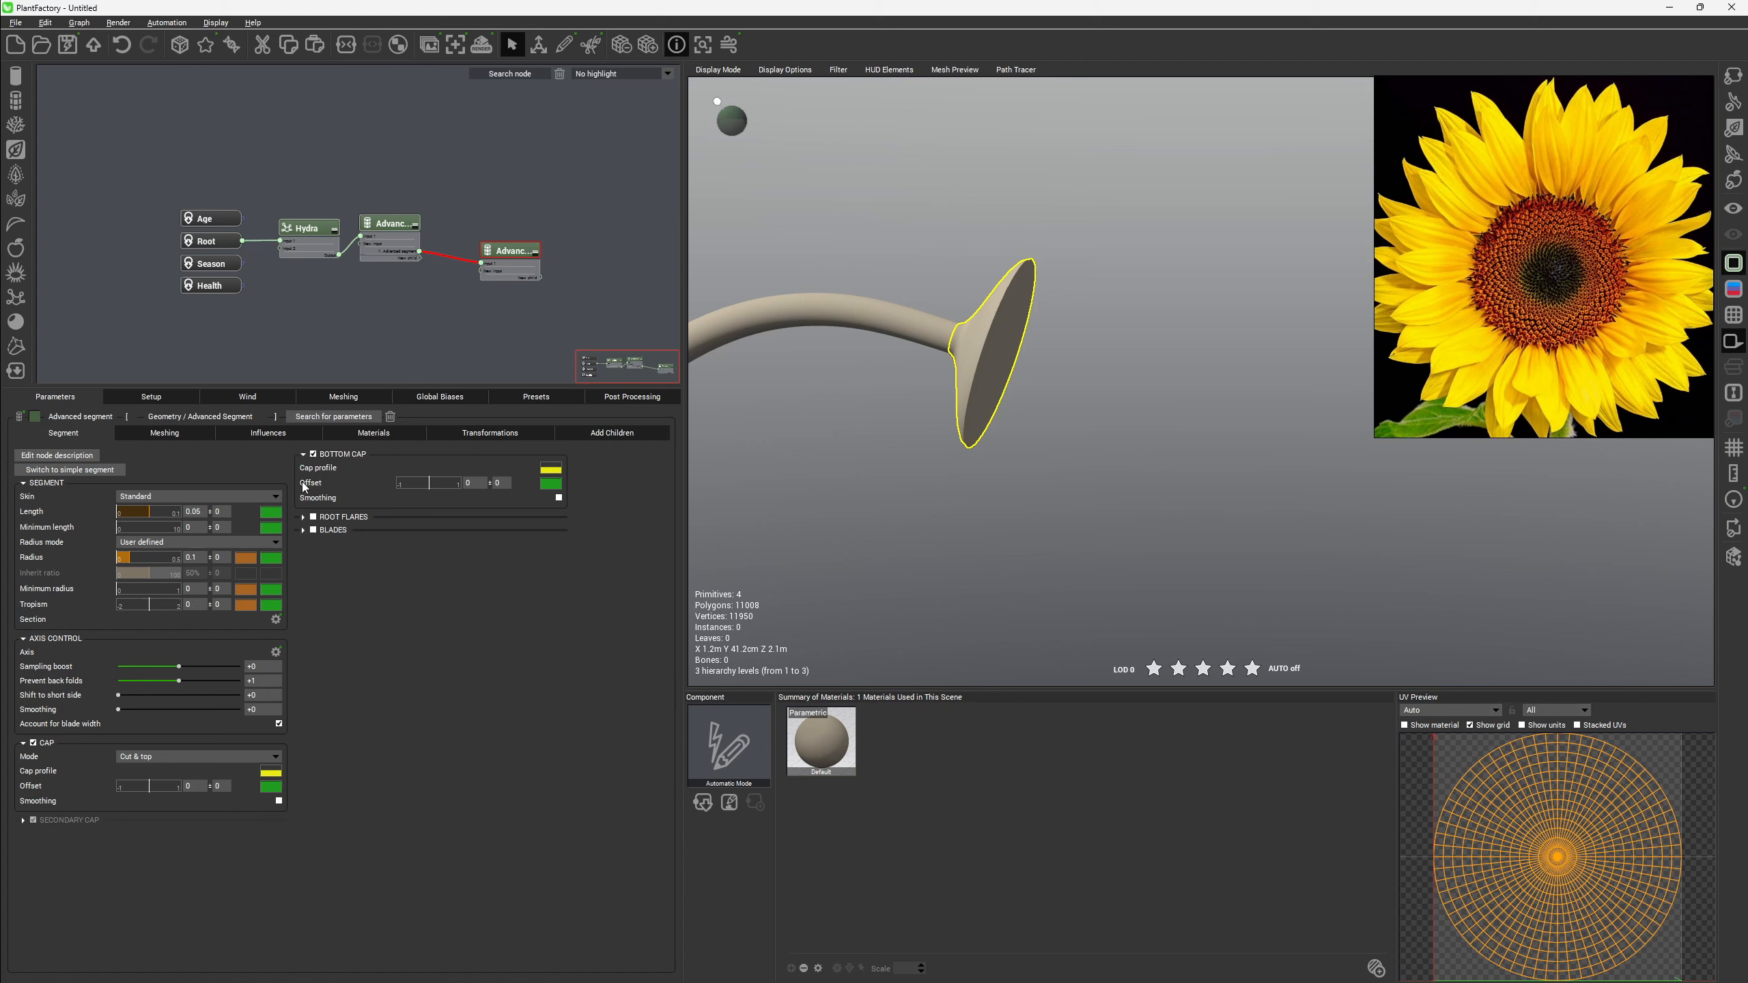
{"action": "left_click", "coordinate": [33, 742]}
{"action": "right_click_drag", "start_coordinate": [791, 426], "coordinate": [856, 479]}
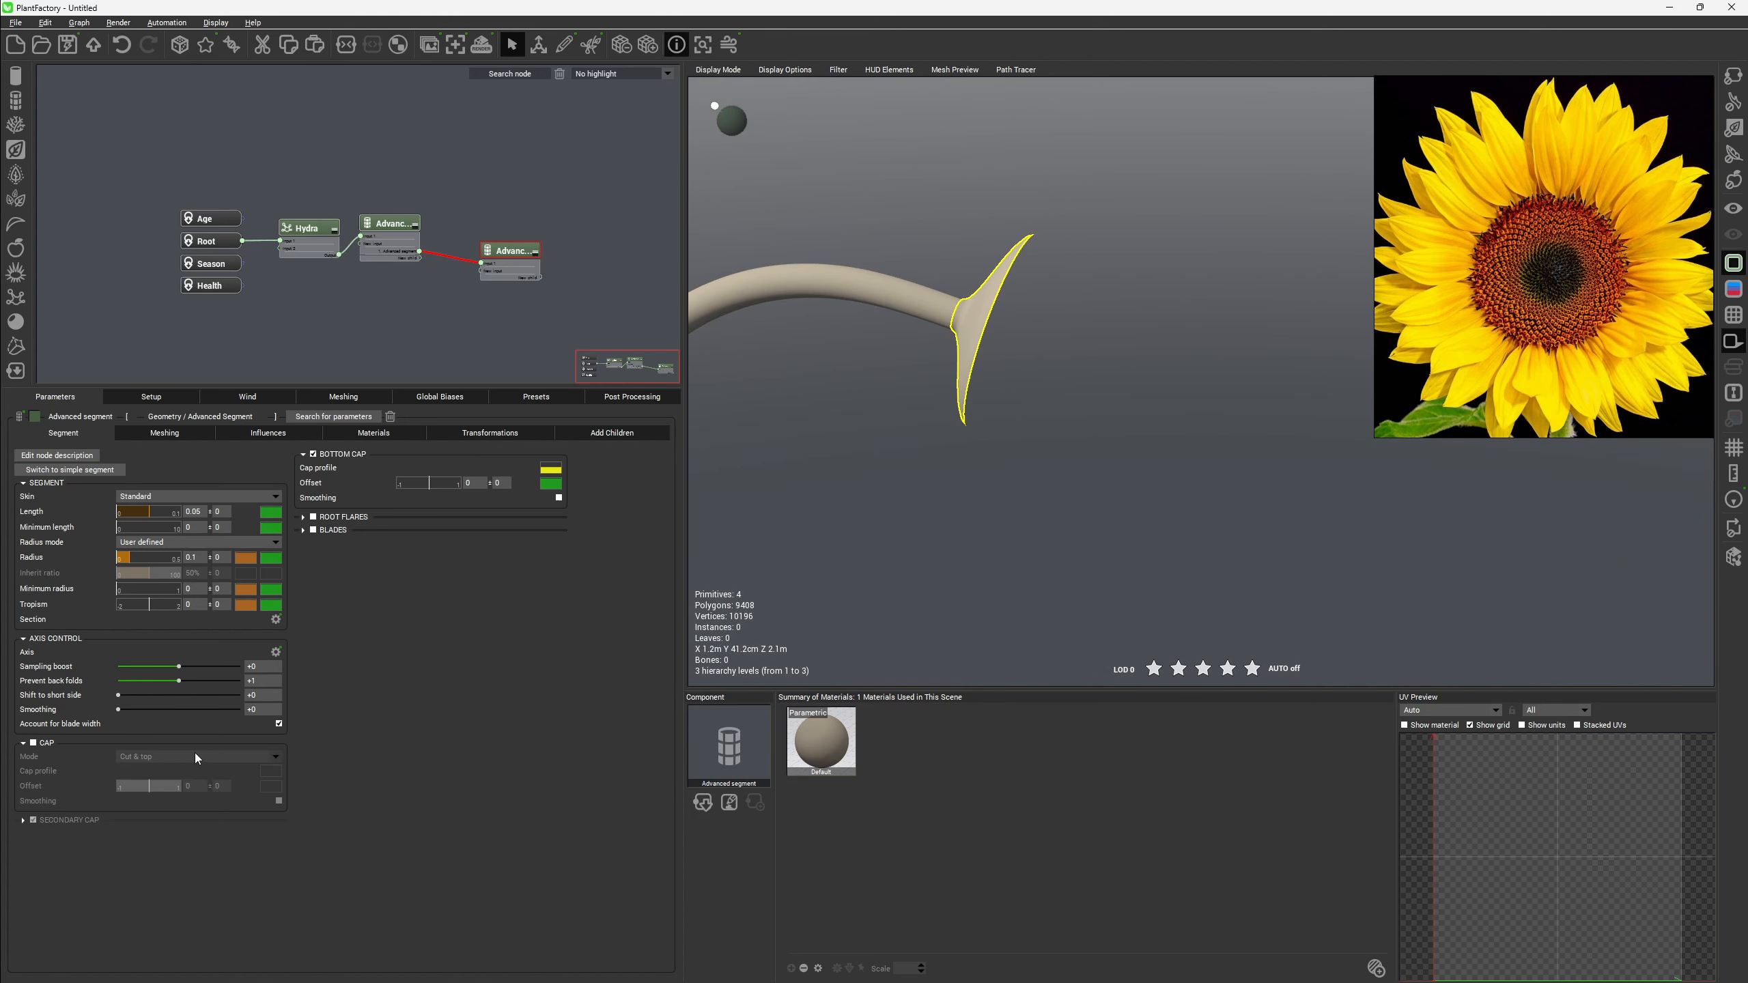
{"action": "left_click", "coordinate": [313, 454]}
{"action": "right_click_drag", "start_coordinate": [1001, 279], "coordinate": [1101, 327]}
{"action": "scroll", "coordinate": [936, 363], "scroll_direction": "up", "scroll_amount": 6}
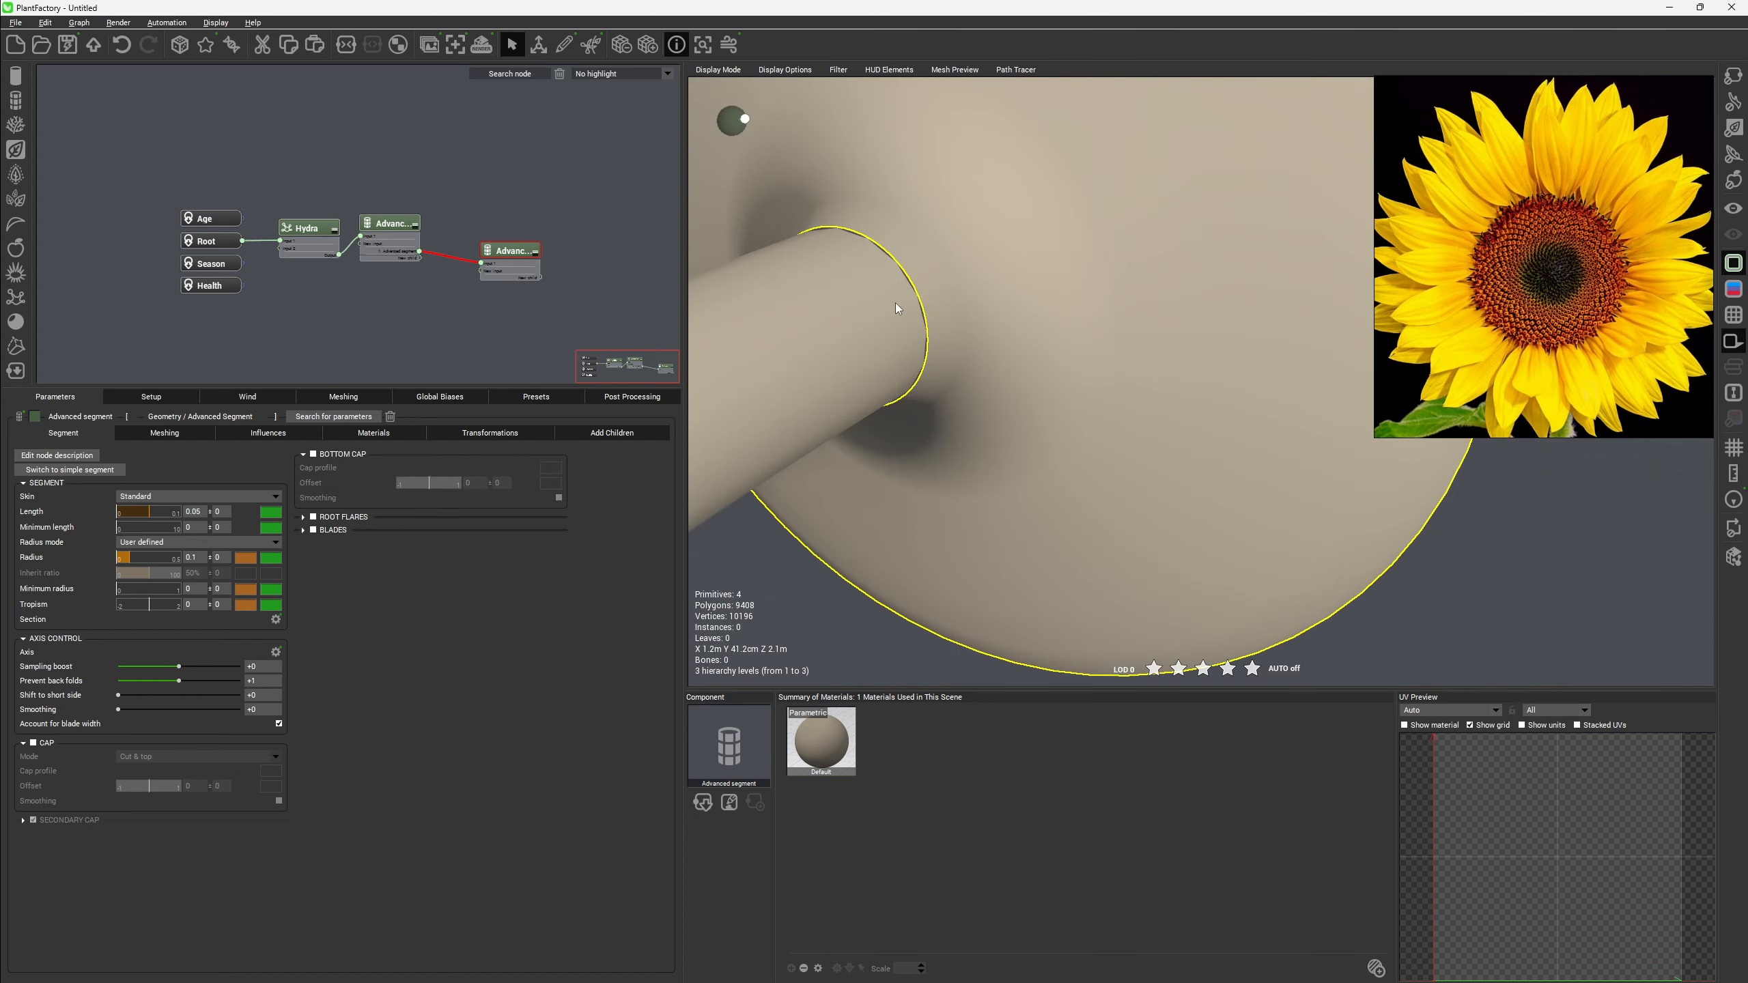
{"action": "scroll", "coordinate": [896, 304], "scroll_direction": "down", "scroll_amount": 5}
{"action": "right_click_drag", "start_coordinate": [895, 304], "coordinate": [854, 167]}
{"action": "left_click", "coordinate": [32, 743]}
{"action": "right_click_drag", "start_coordinate": [923, 303], "coordinate": [951, 265]}
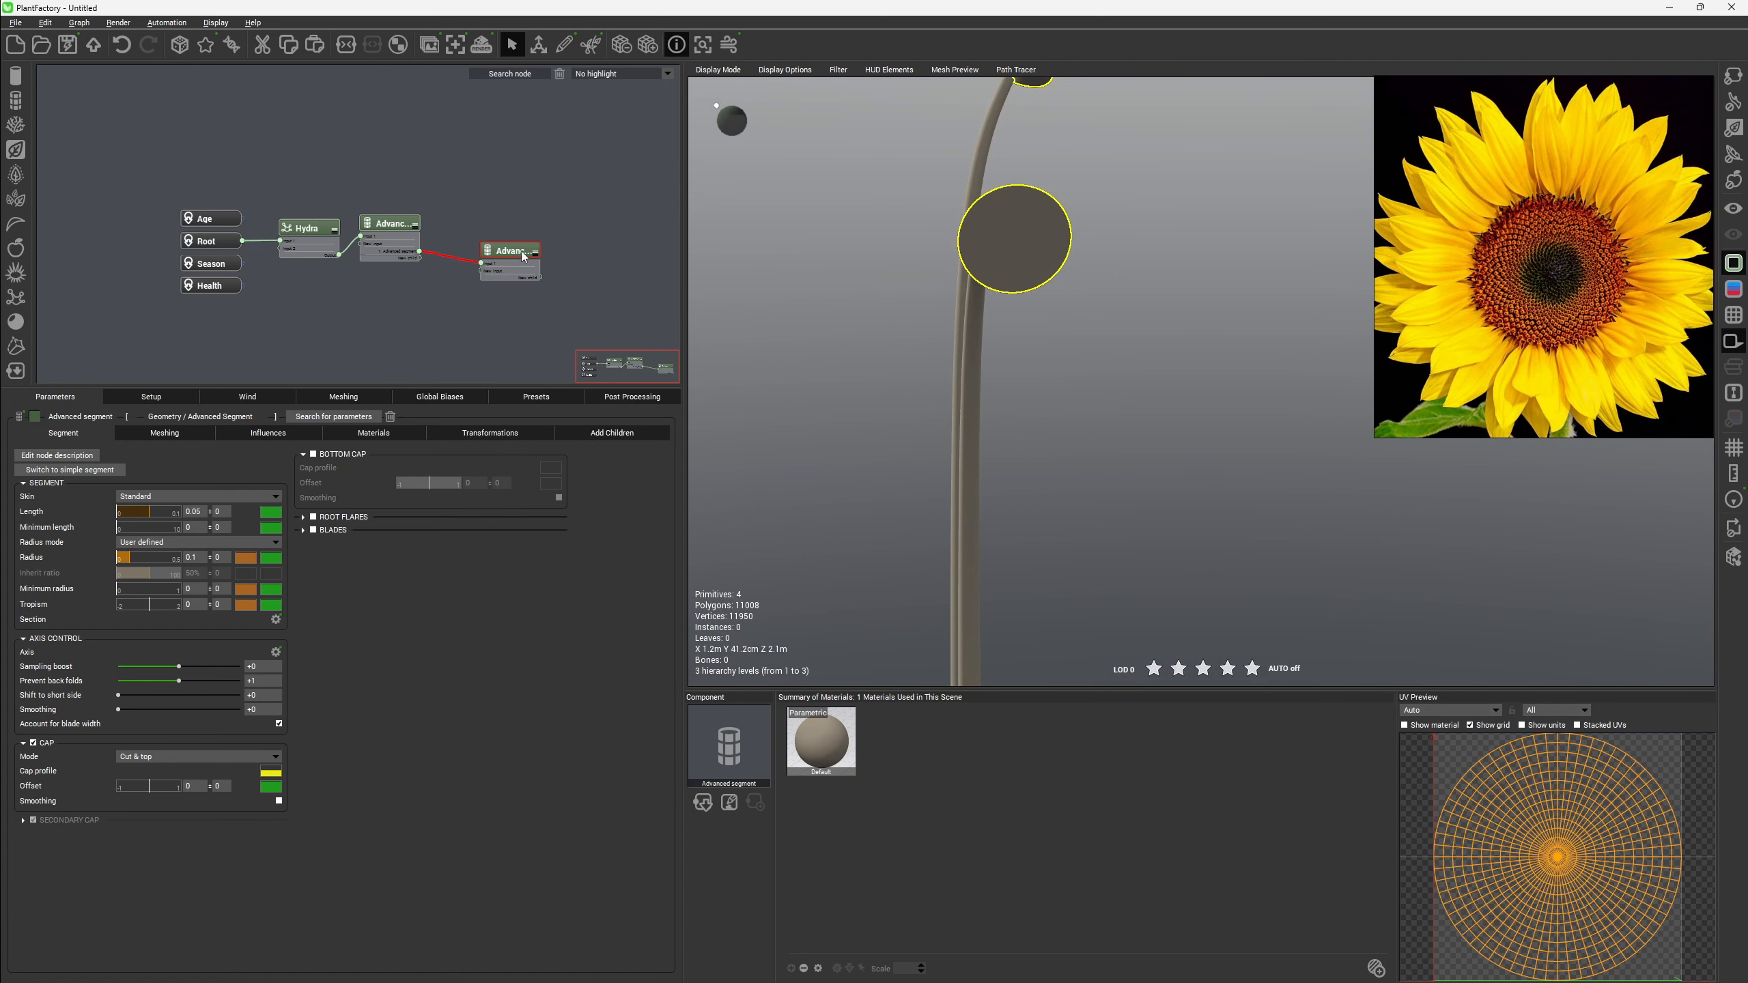
Add a Hydra node as a child of the tip segment.
{"action": "left_click_drag", "start_coordinate": [541, 278], "coordinate": [579, 281]}
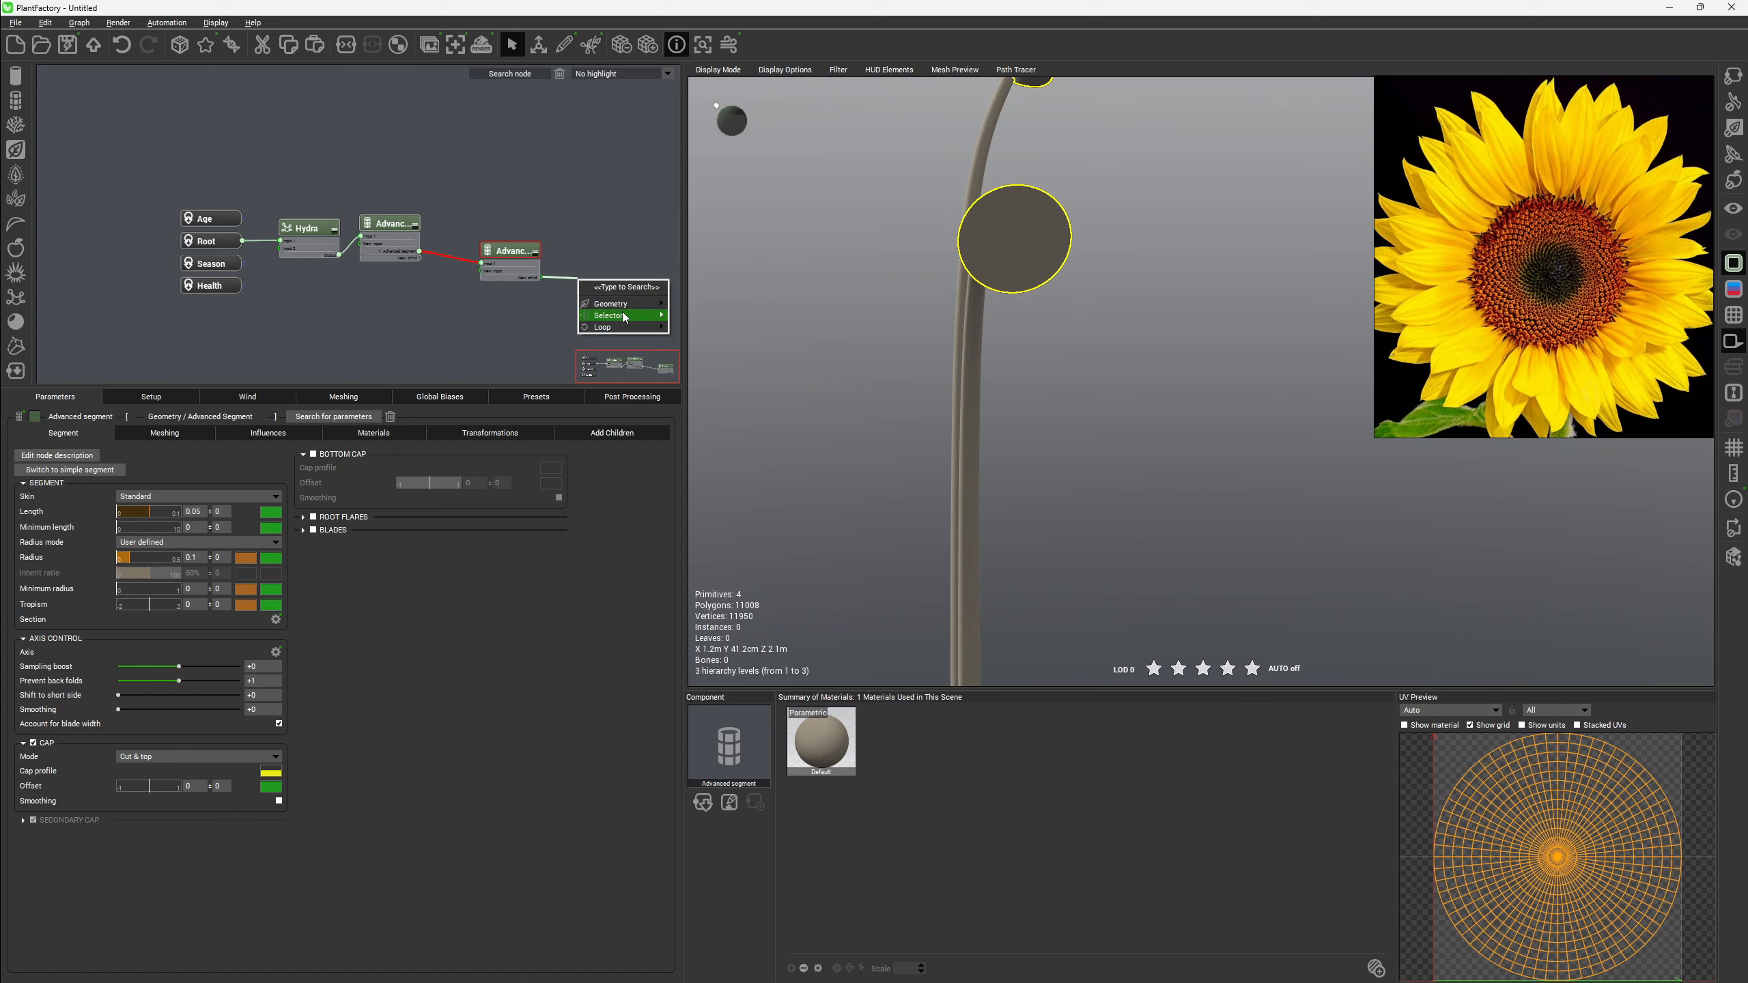
{"action": "mouse_move", "coordinate": [633, 307]}
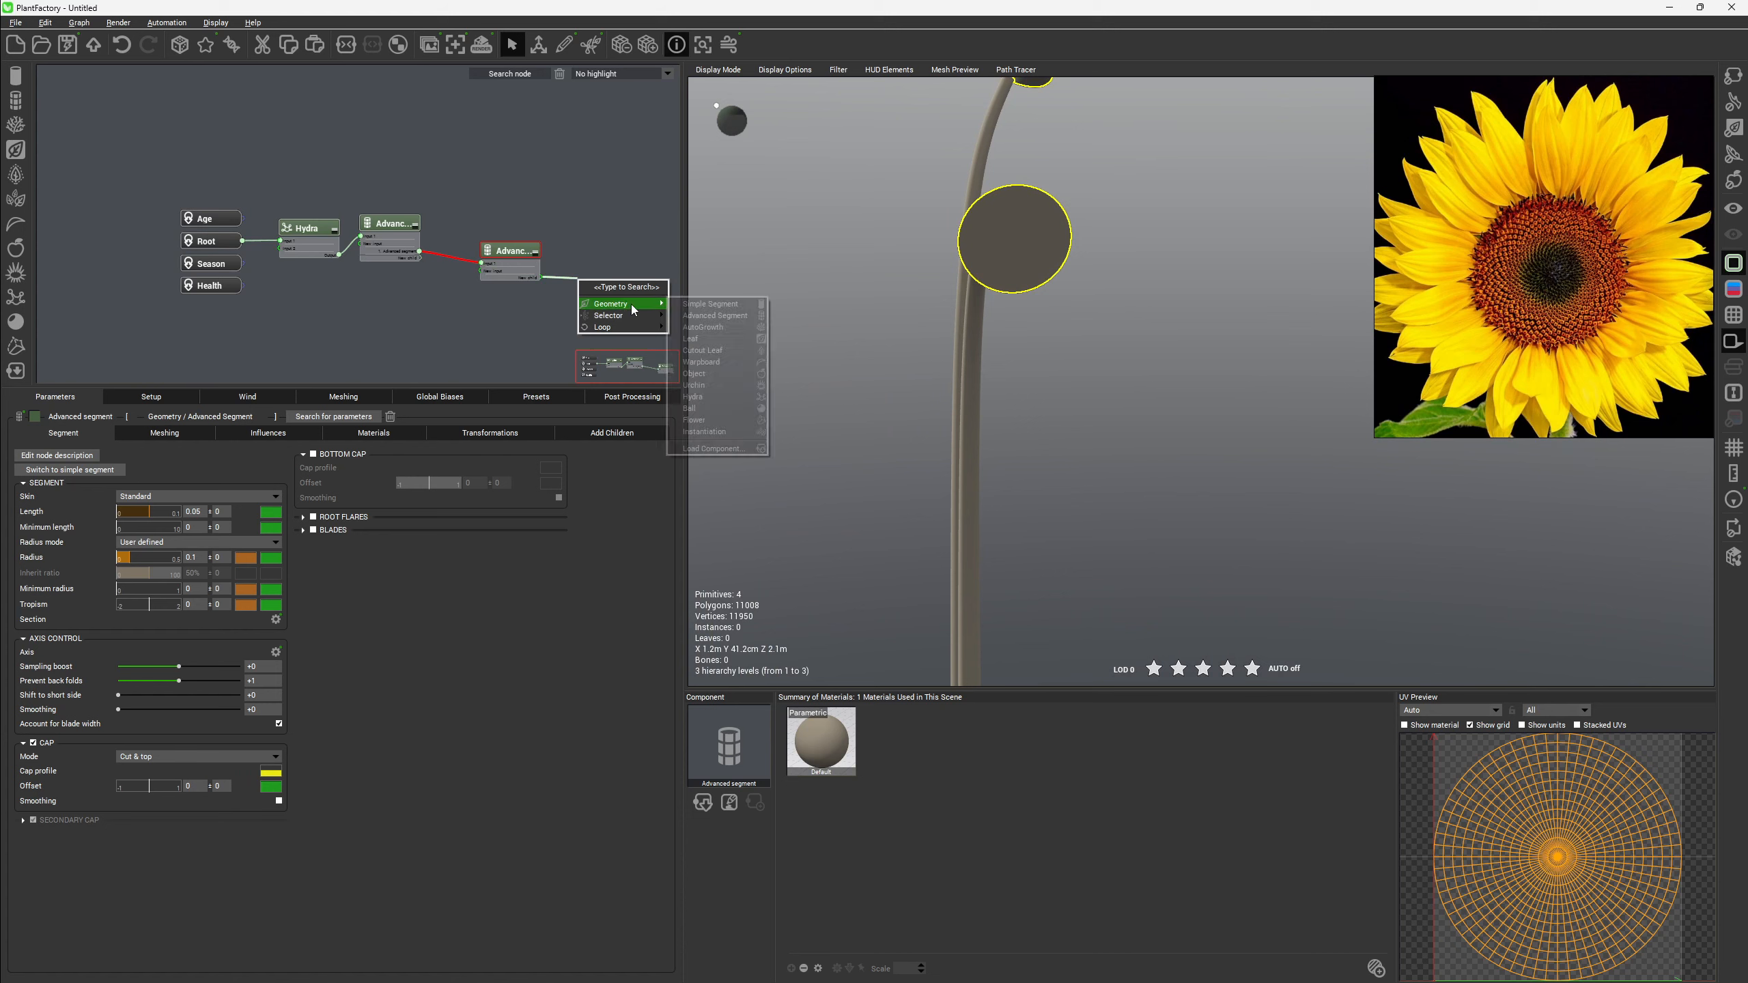
{"action": "left_click", "coordinate": [718, 398]}
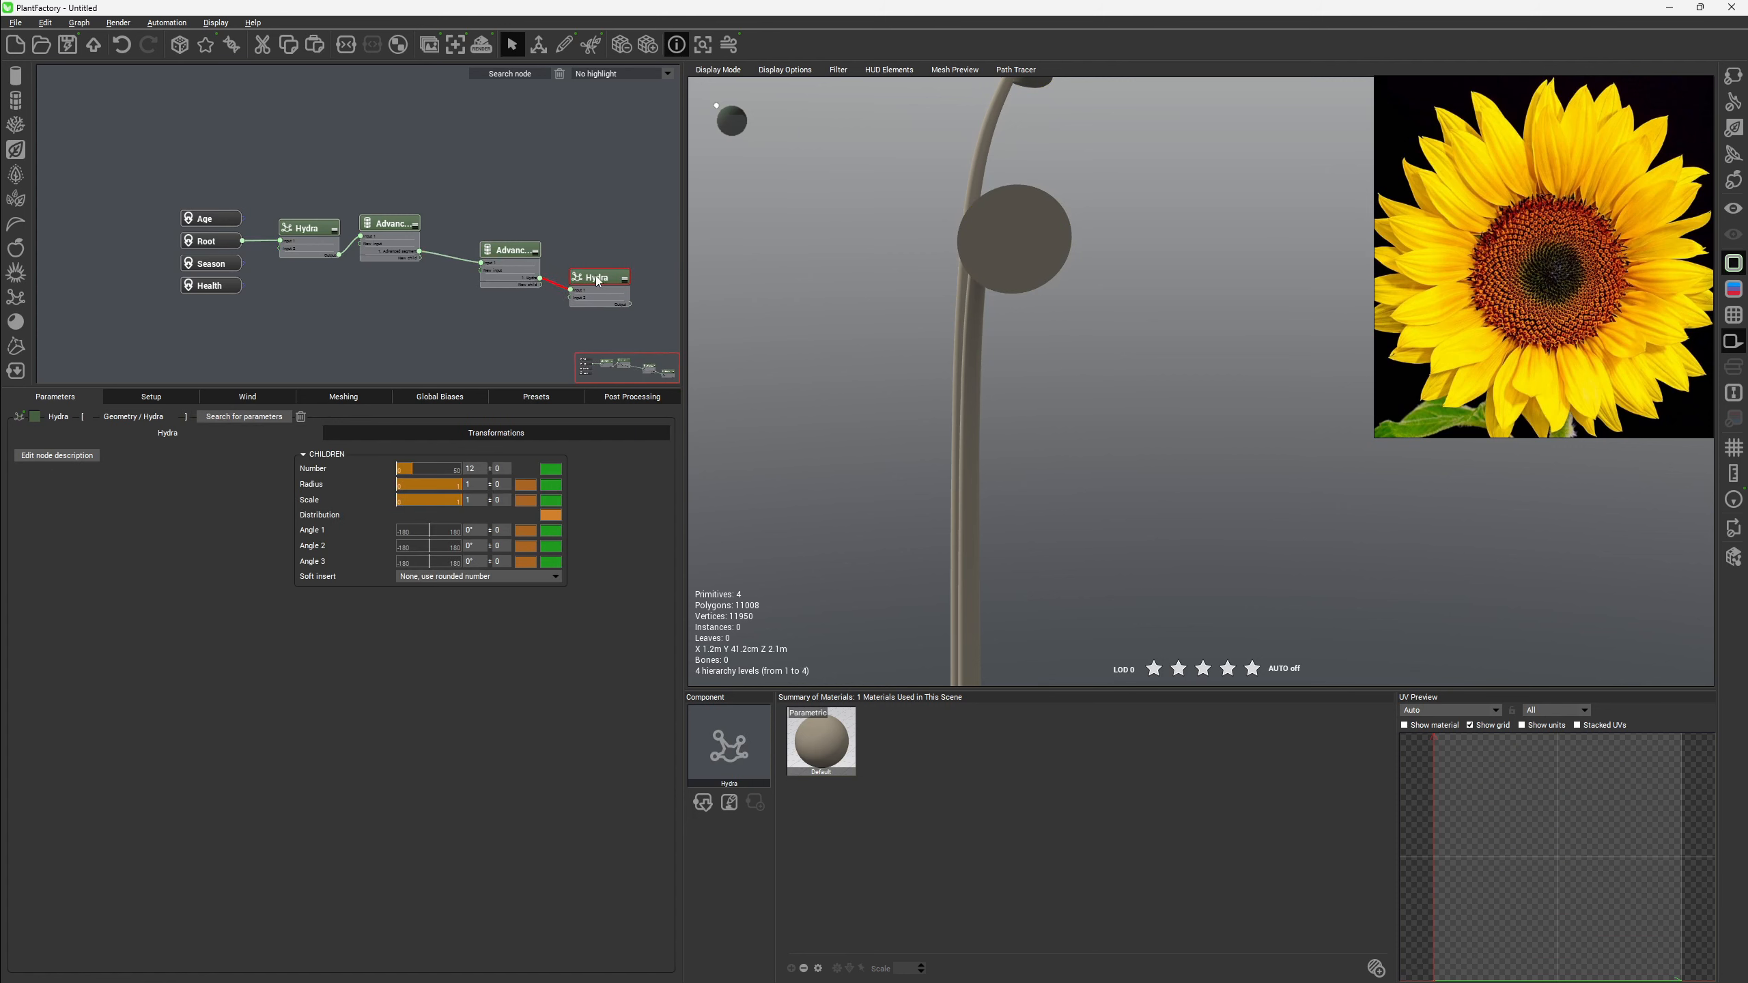
In the tip segment's child settings for the new Hydra, set the positioning method to Tip of the segment.
{"action": "left_click", "coordinate": [508, 250]}
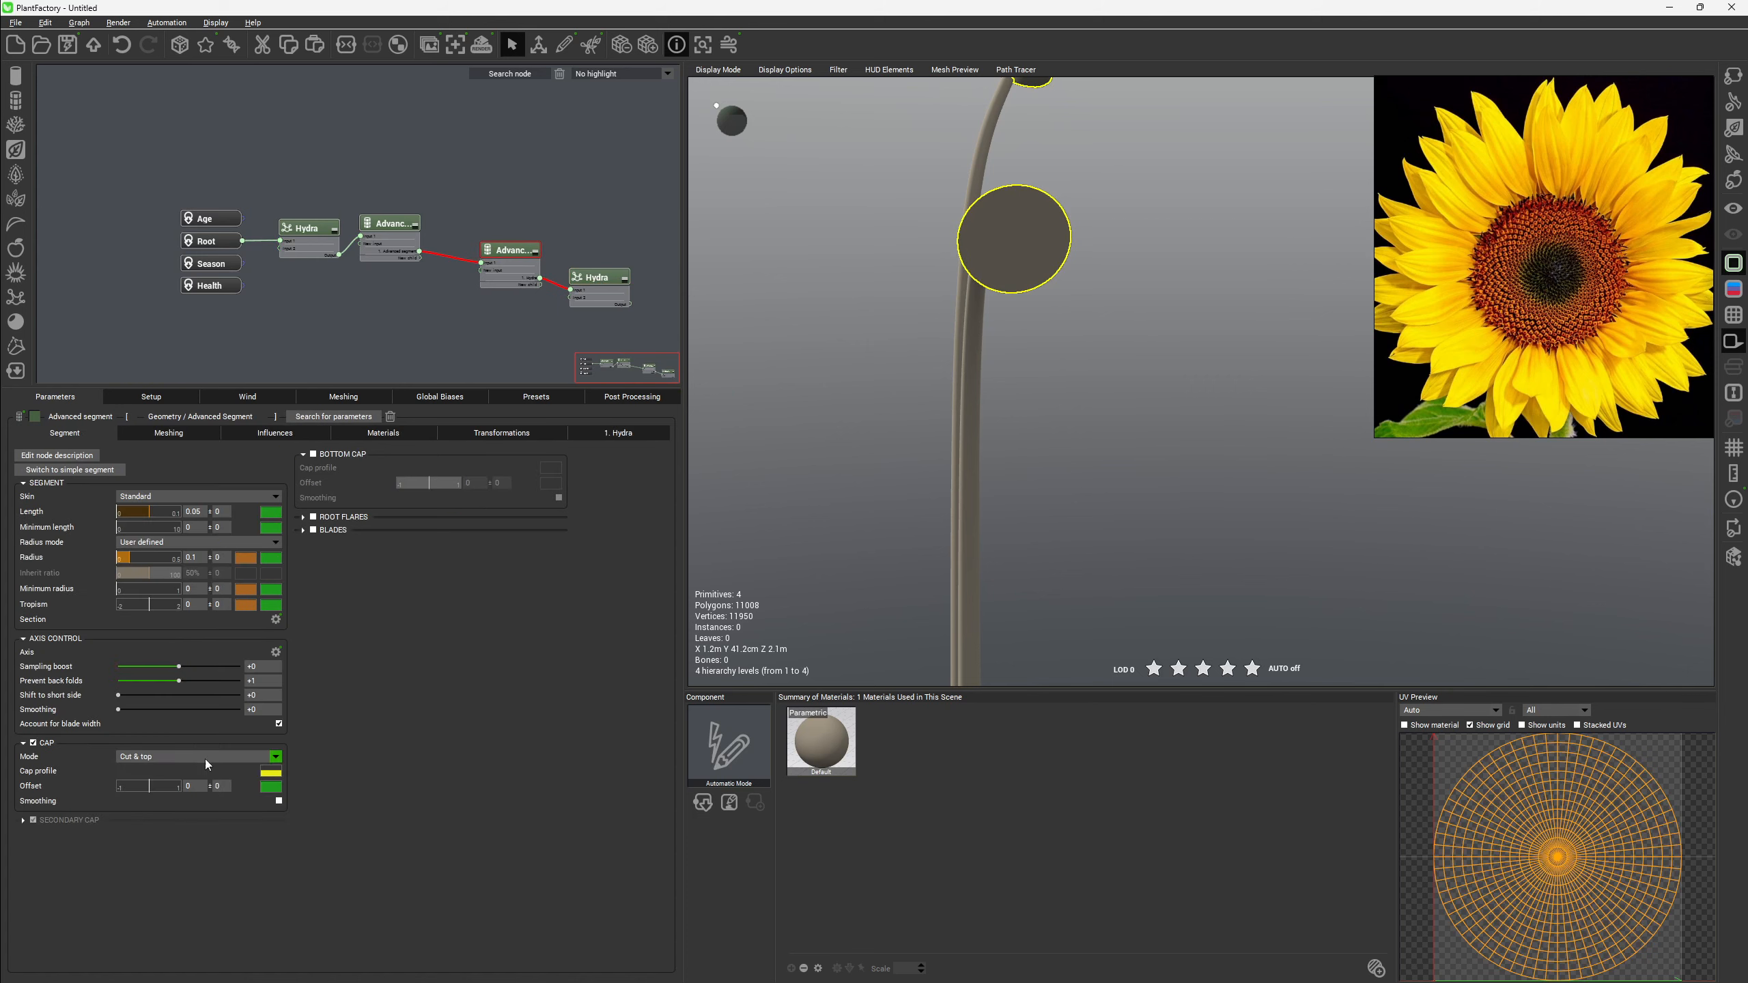
{"action": "double_click", "coordinate": [512, 250]}
{"action": "left_click", "coordinate": [581, 430]}
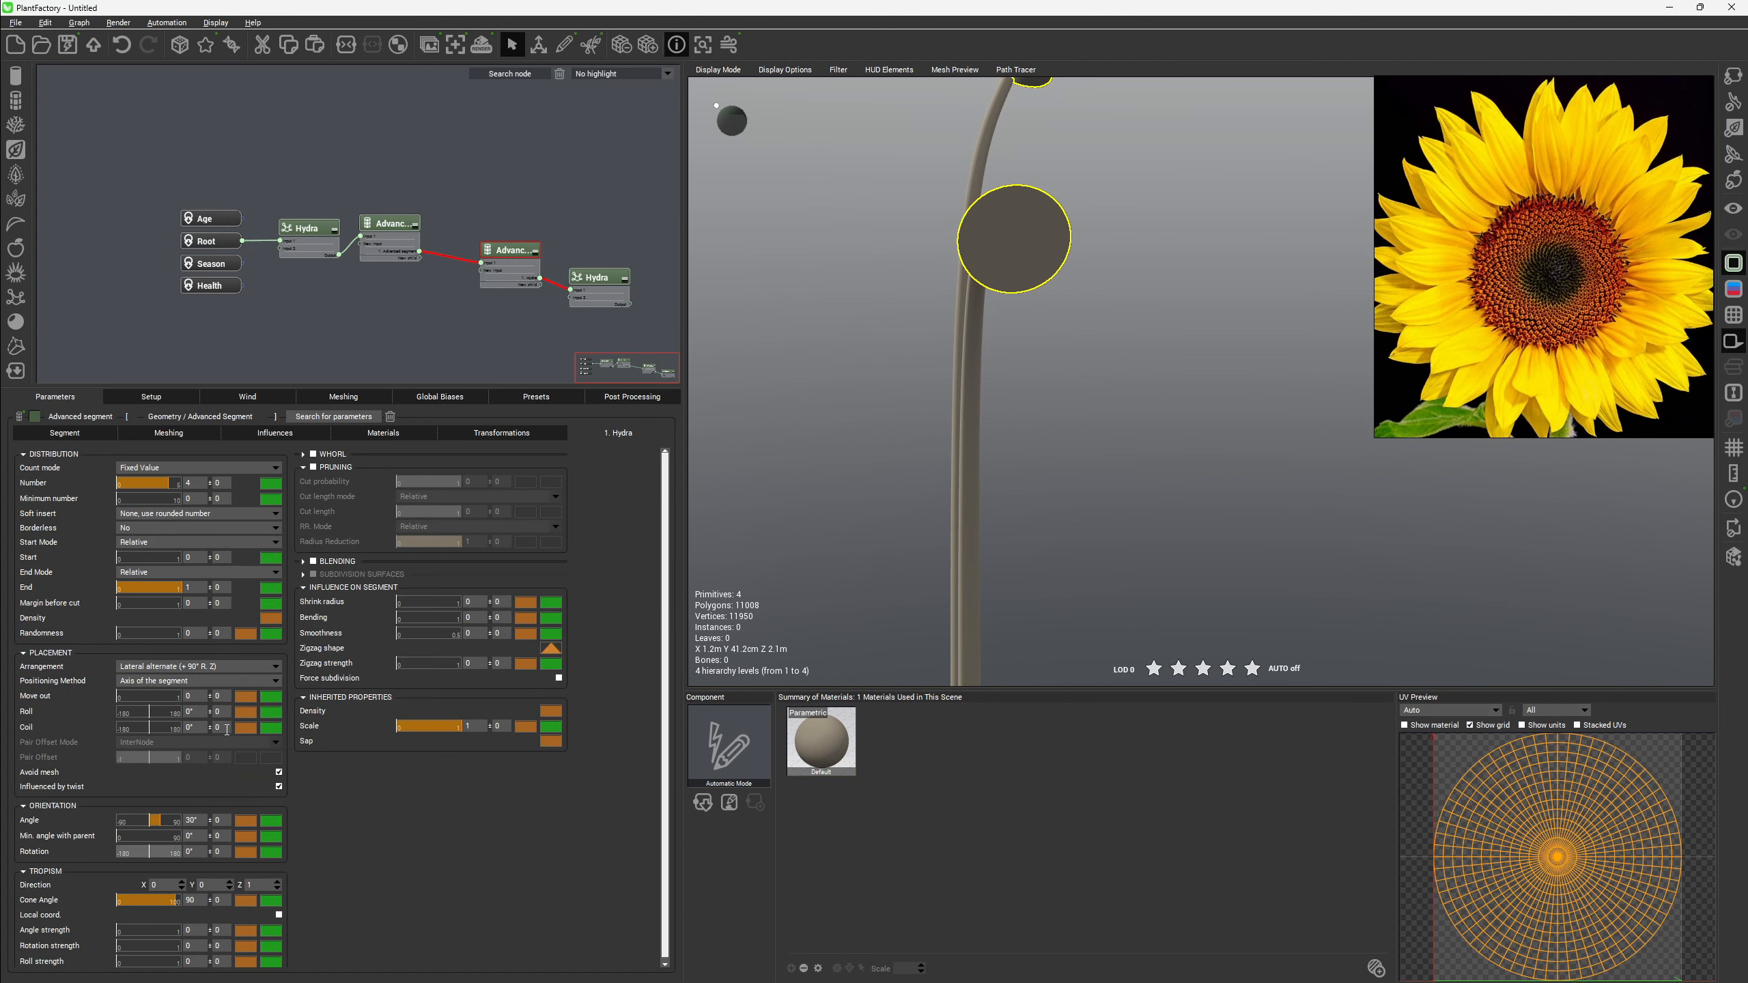
{"action": "left_click", "coordinate": [273, 681]}
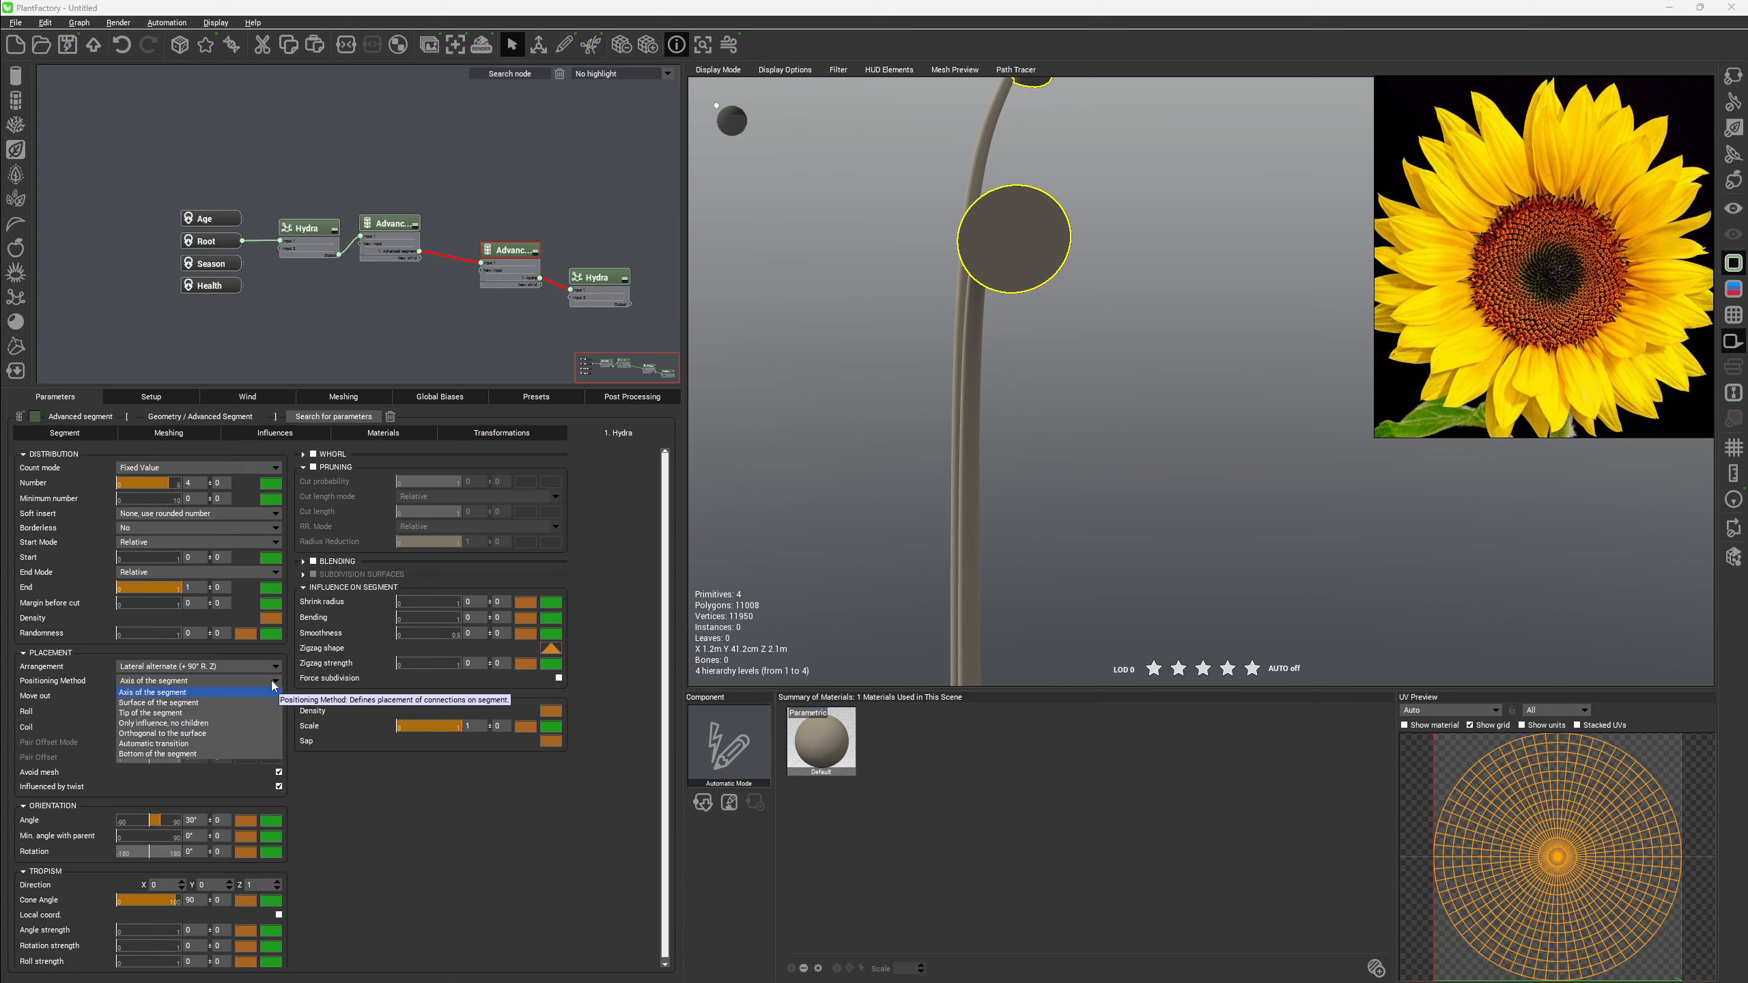
{"action": "left_click", "coordinate": [227, 713]}
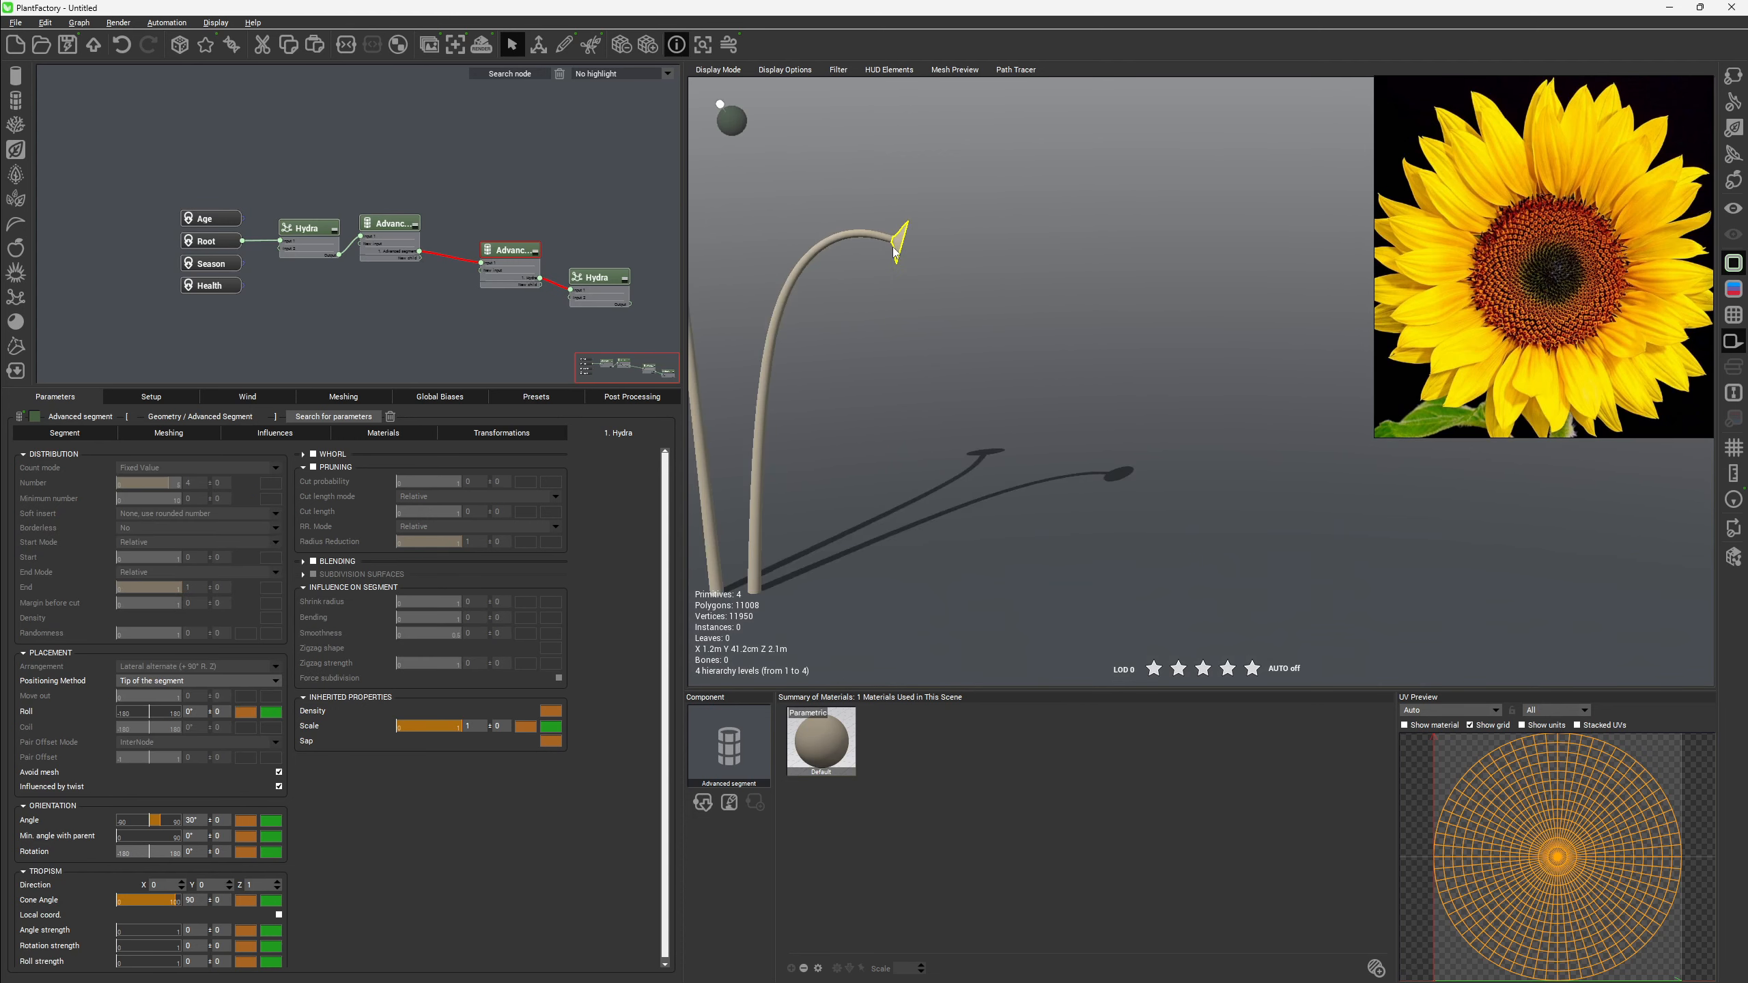
{"action": "right_click_drag", "start_coordinate": [905, 234], "coordinate": [785, 240]}
Rearrange the tip segment and its Hydra node side by side in the graph.
{"action": "middle_click_drag", "start_coordinate": [497, 187], "coordinate": [330, 206]}
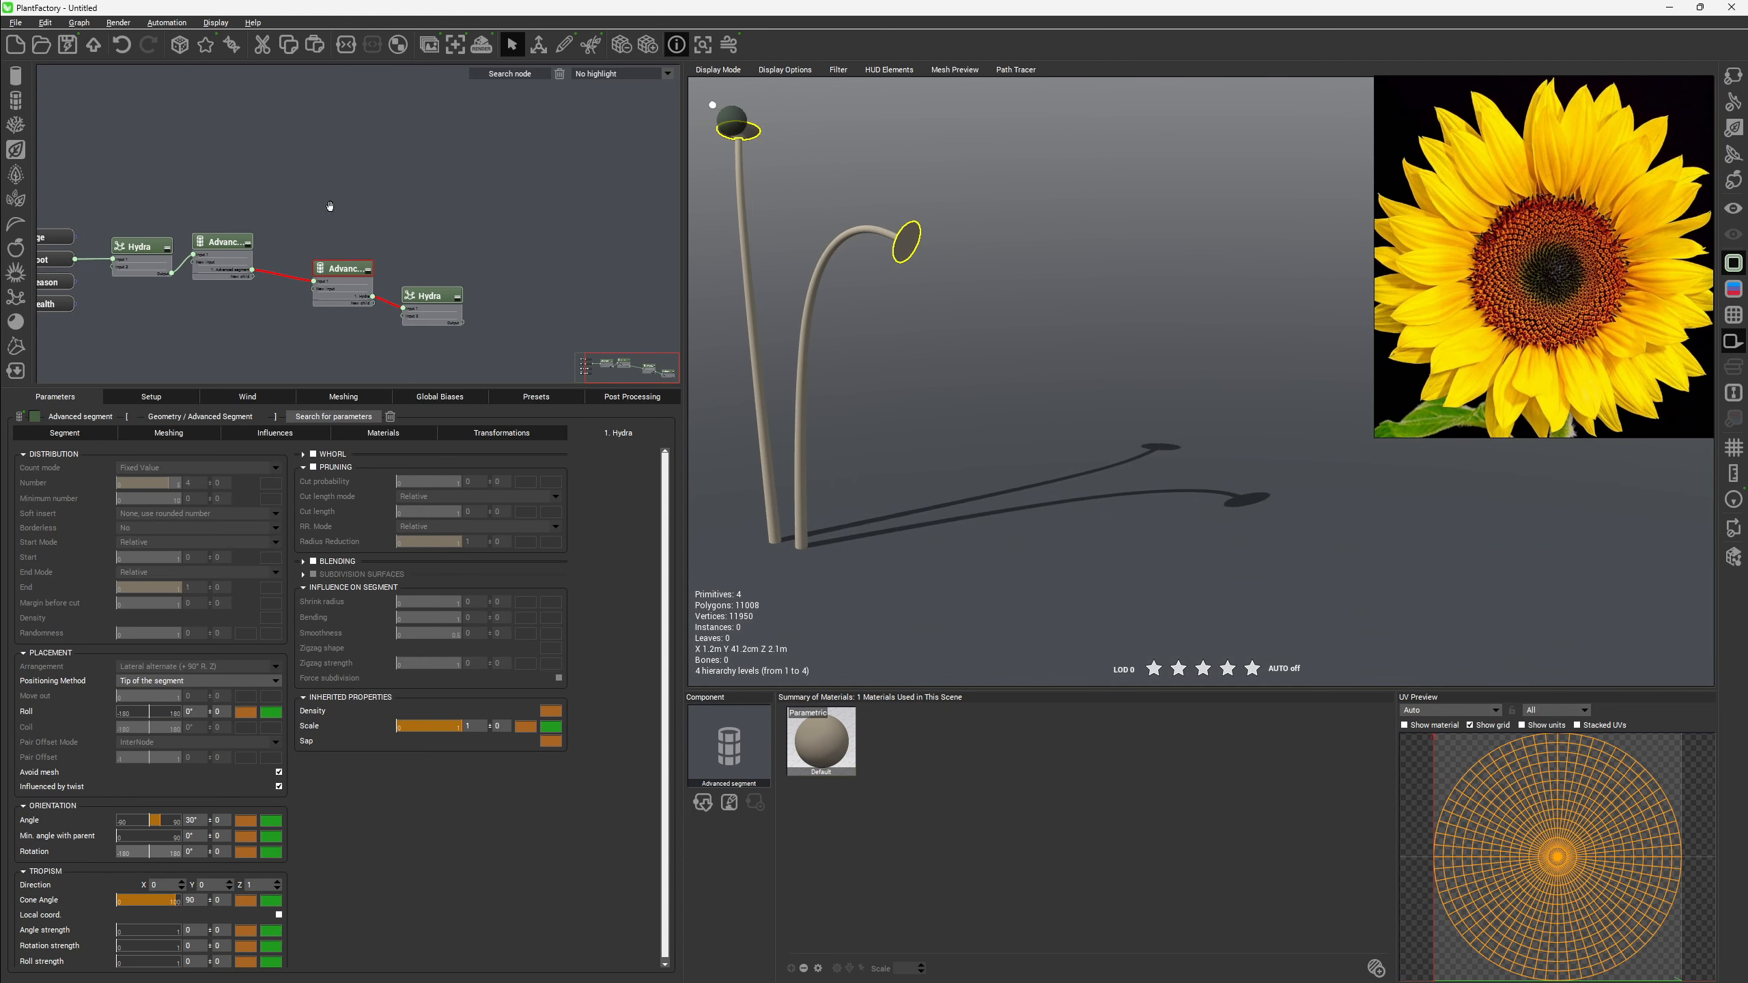
{"action": "left_click_drag", "start_coordinate": [344, 269], "coordinate": [365, 223]}
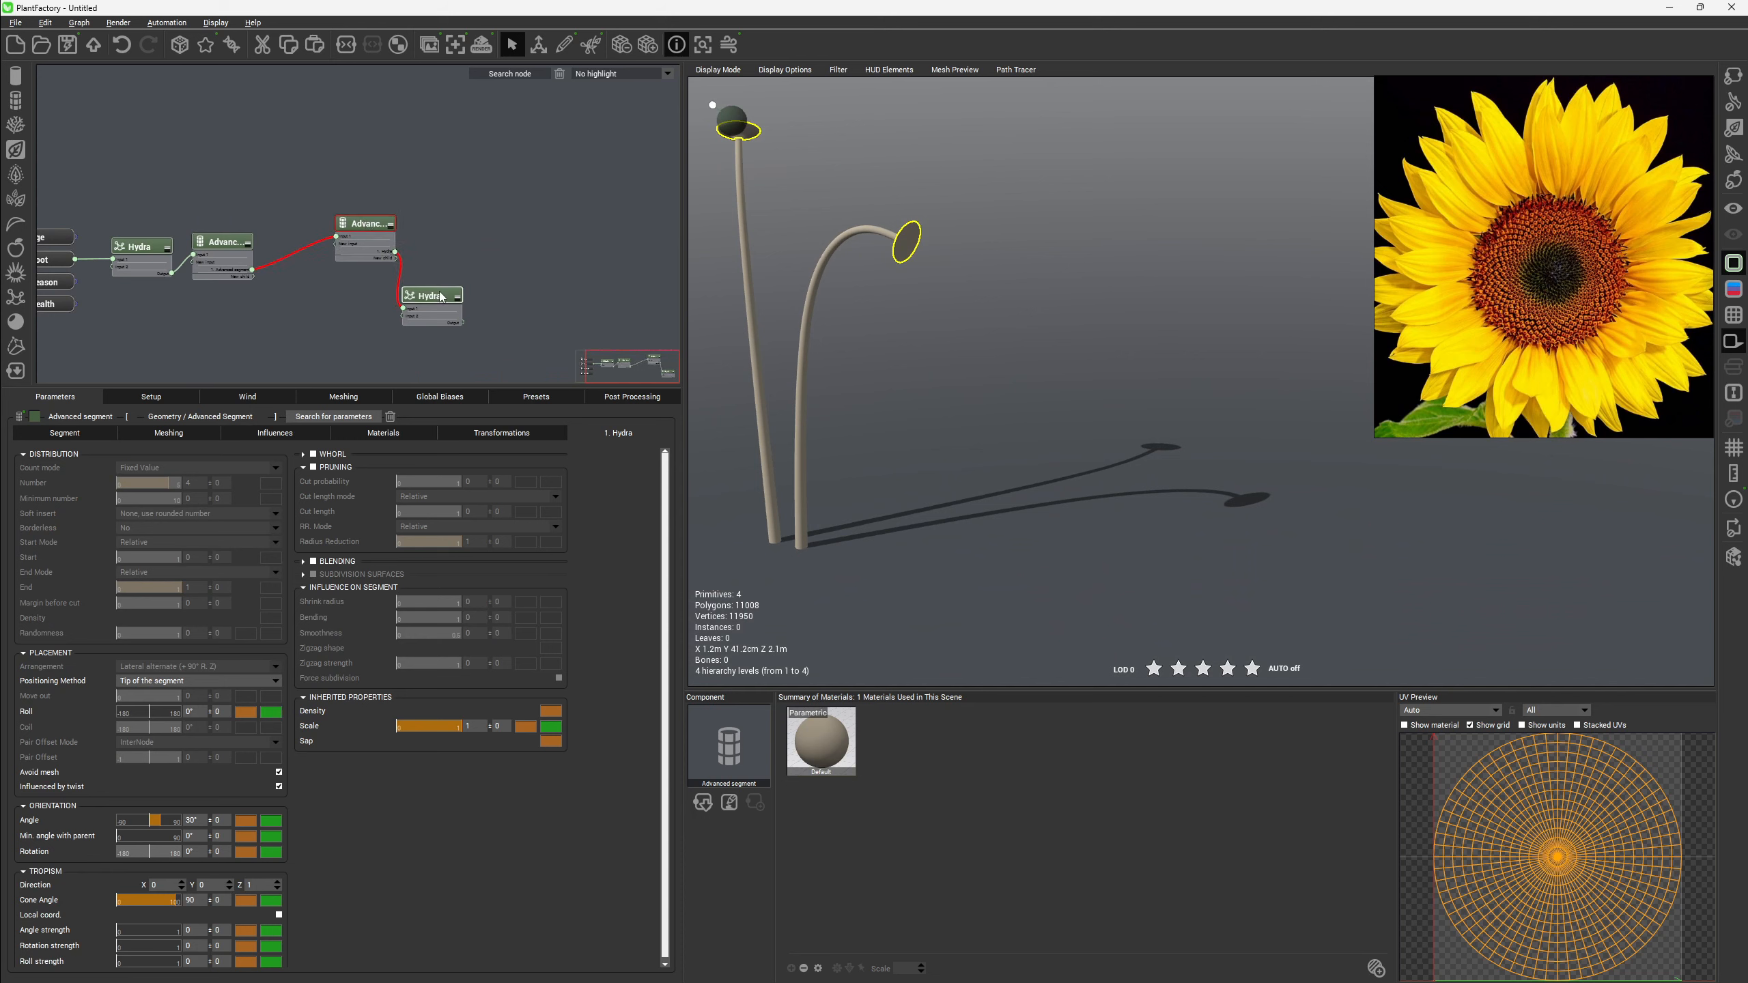
{"action": "left_click_drag", "start_coordinate": [440, 297], "coordinate": [448, 230]}
{"action": "middle_click_drag", "start_coordinate": [276, 243], "coordinate": [229, 261]}
{"action": "left_click_drag", "start_coordinate": [230, 240], "coordinate": [74, 334]}
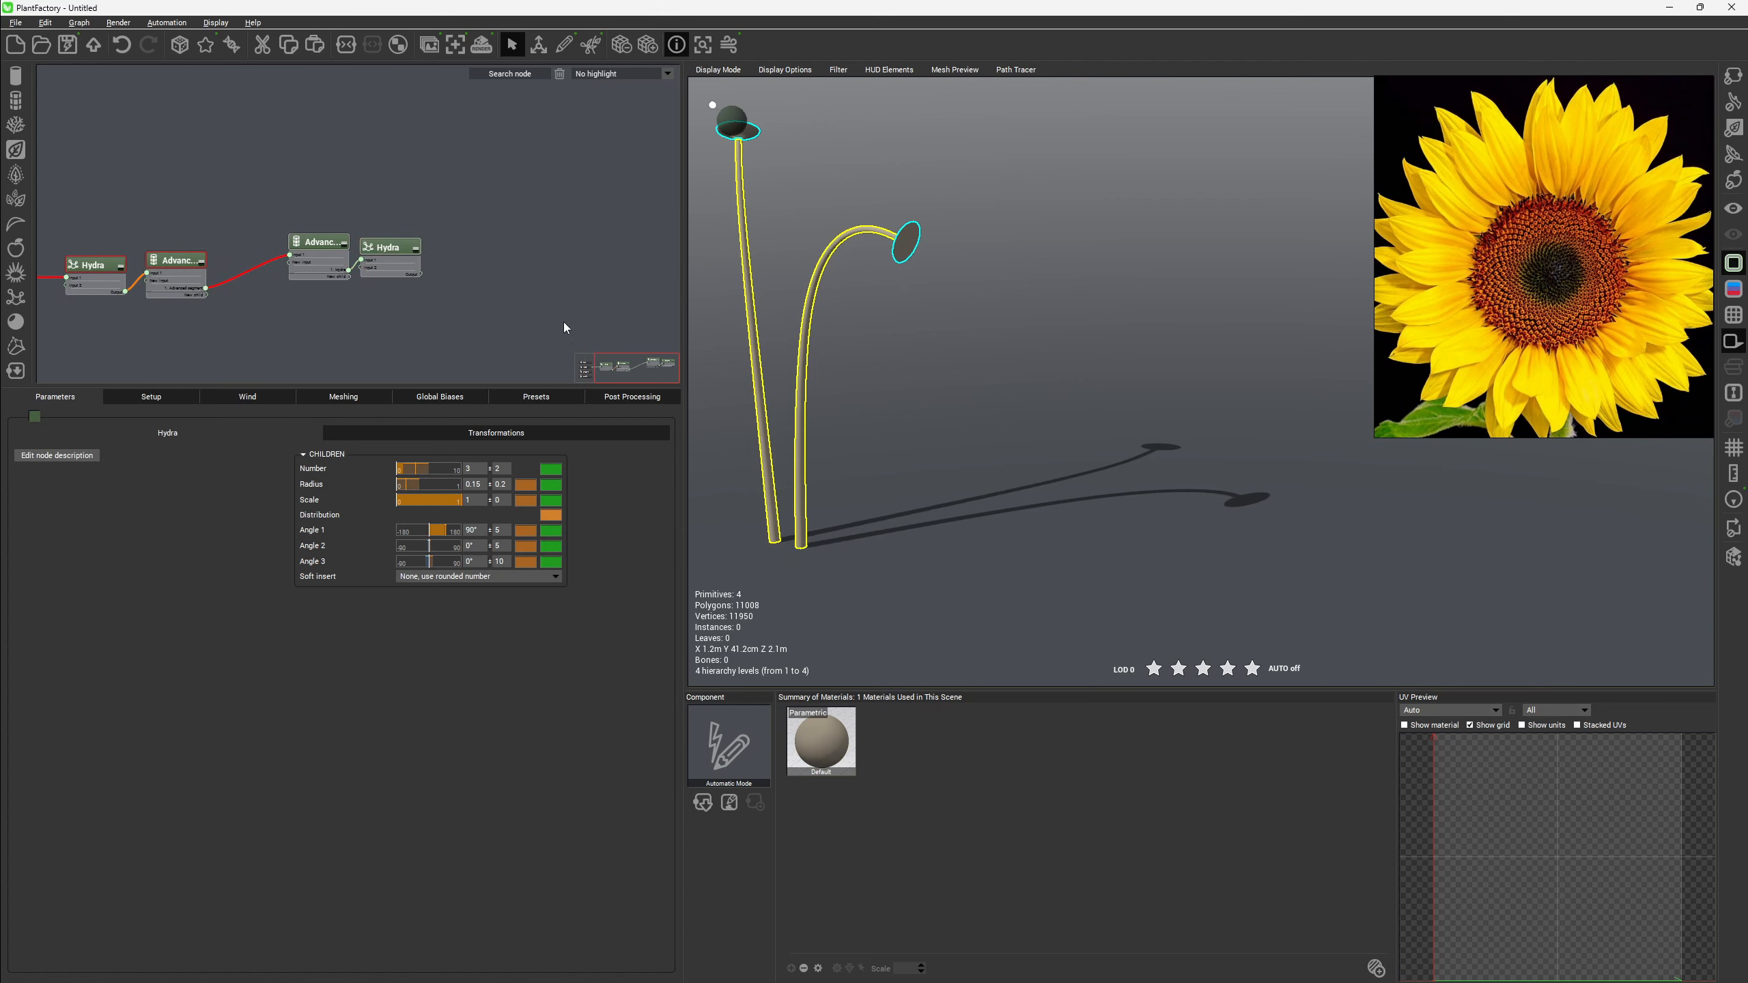
{"action": "left_click", "coordinate": [417, 168]}
Add an Advanced Segment node as a child of the tip's Hydra node.
{"action": "scroll", "coordinate": [415, 306], "scroll_direction": "up", "scroll_amount": 5}
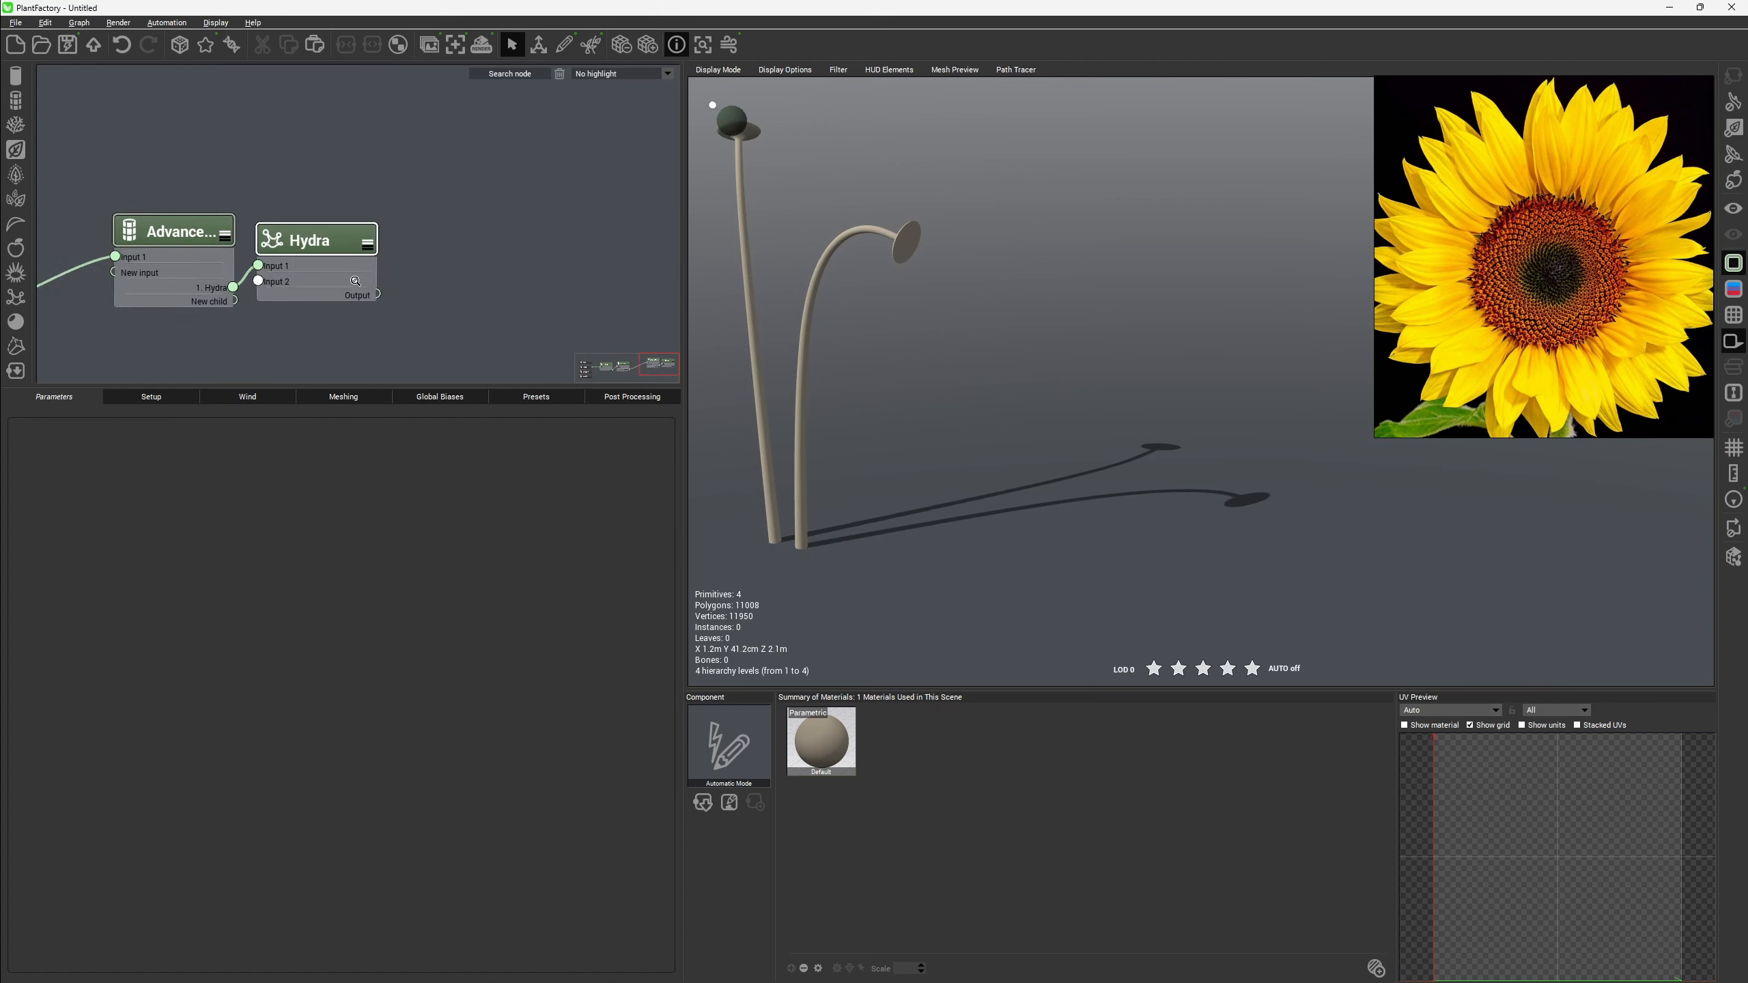
{"action": "left_click_drag", "start_coordinate": [380, 297], "coordinate": [537, 285]}
{"action": "mouse_move", "coordinate": [582, 311]}
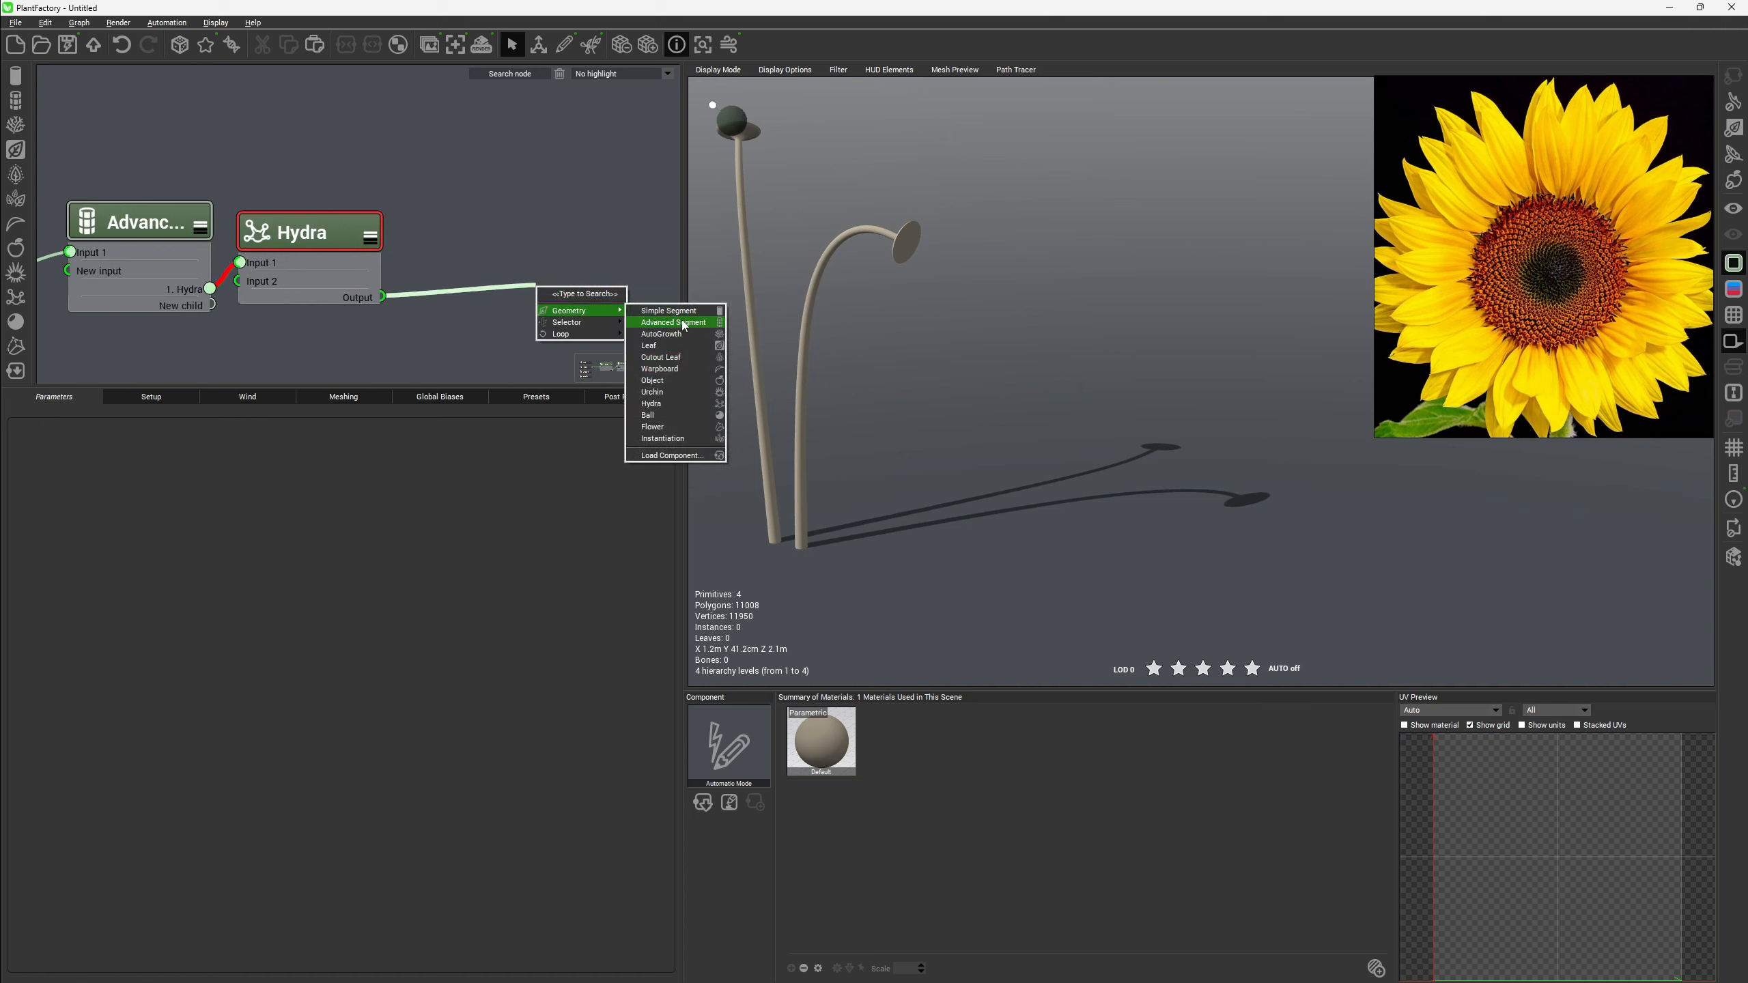
{"action": "left_click", "coordinate": [678, 323]}
{"action": "left_click", "coordinate": [596, 295]}
{"action": "scroll", "coordinate": [585, 272], "scroll_direction": "down", "scroll_amount": 3}
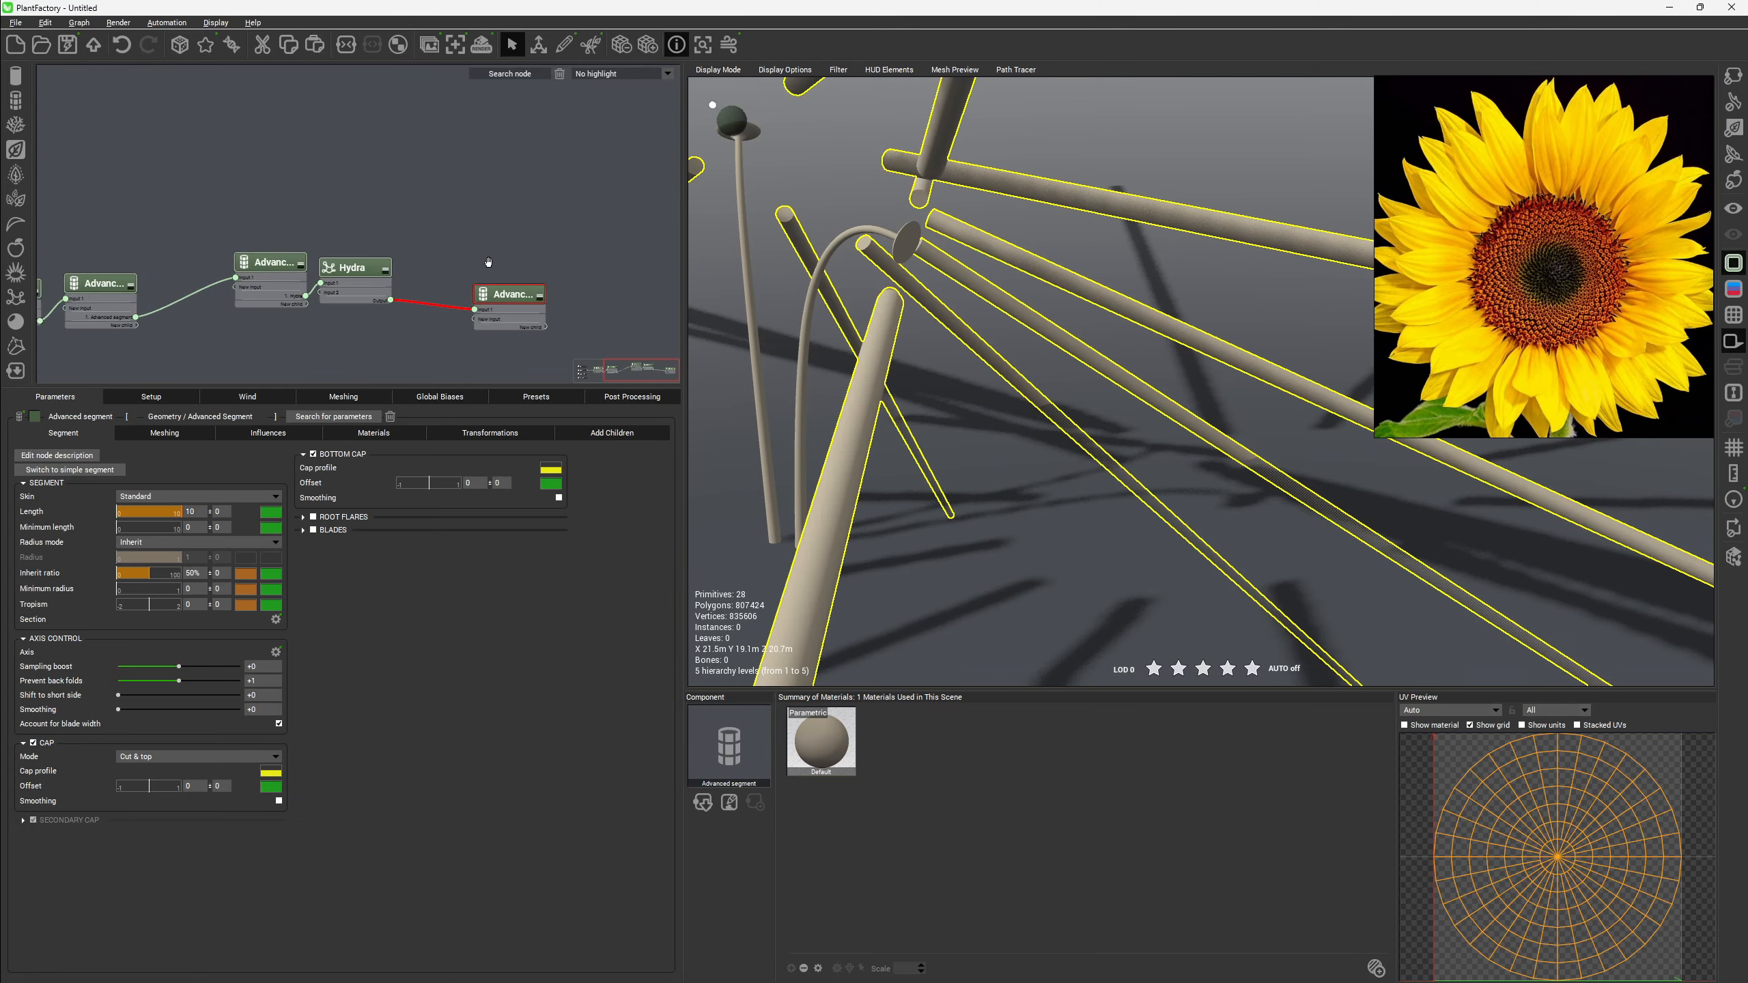
{"action": "left_click_drag", "start_coordinate": [938, 224], "coordinate": [1070, 257]}
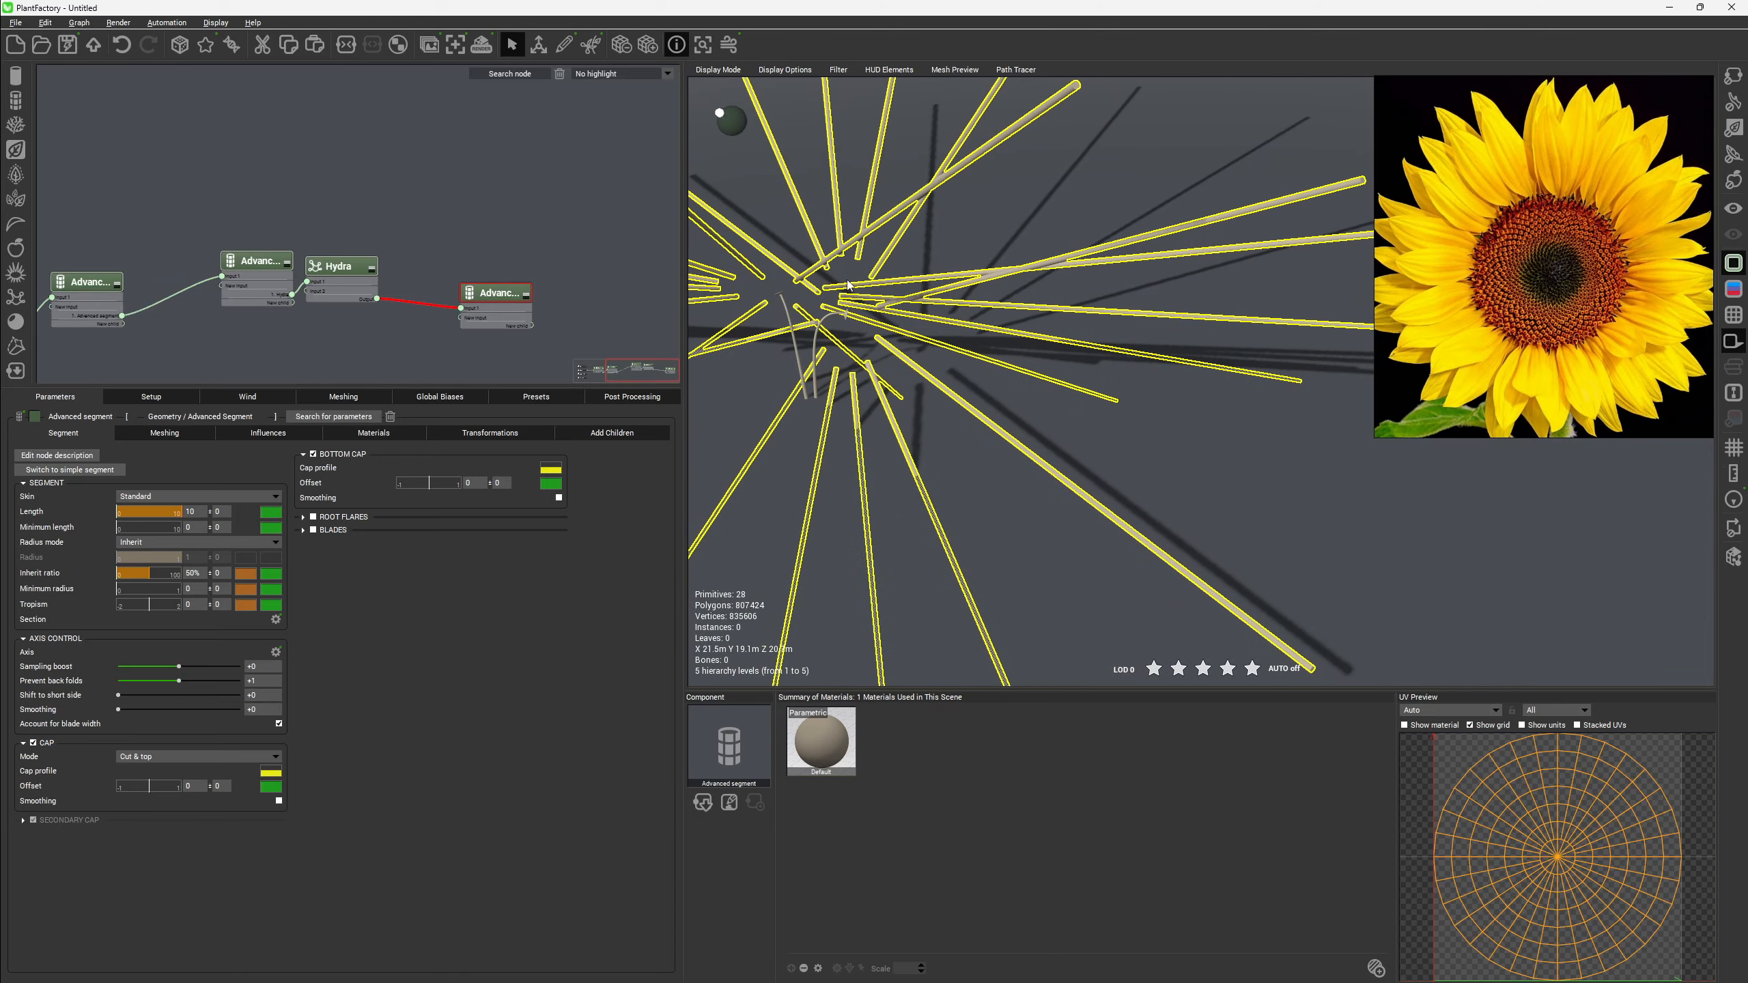
In the tip segment's child settings, set the Hydra's orientation angle to 0°.
{"action": "left_click", "coordinate": [369, 269]}
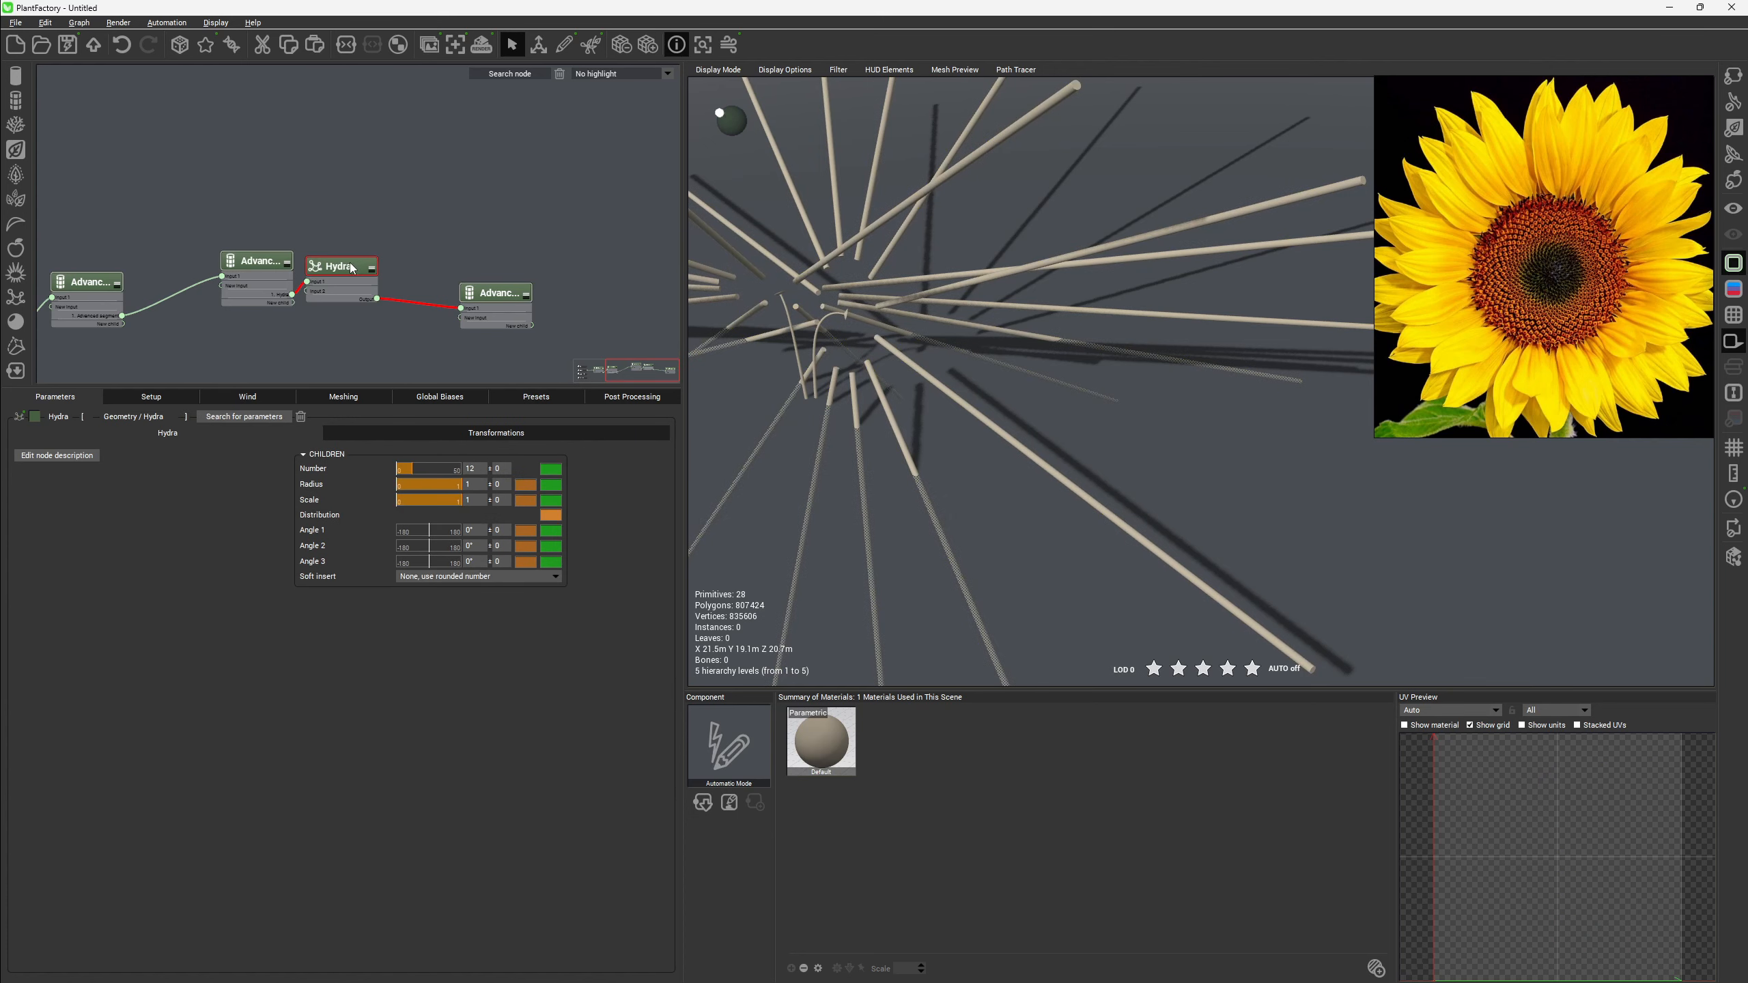
{"action": "left_click", "coordinate": [274, 260]}
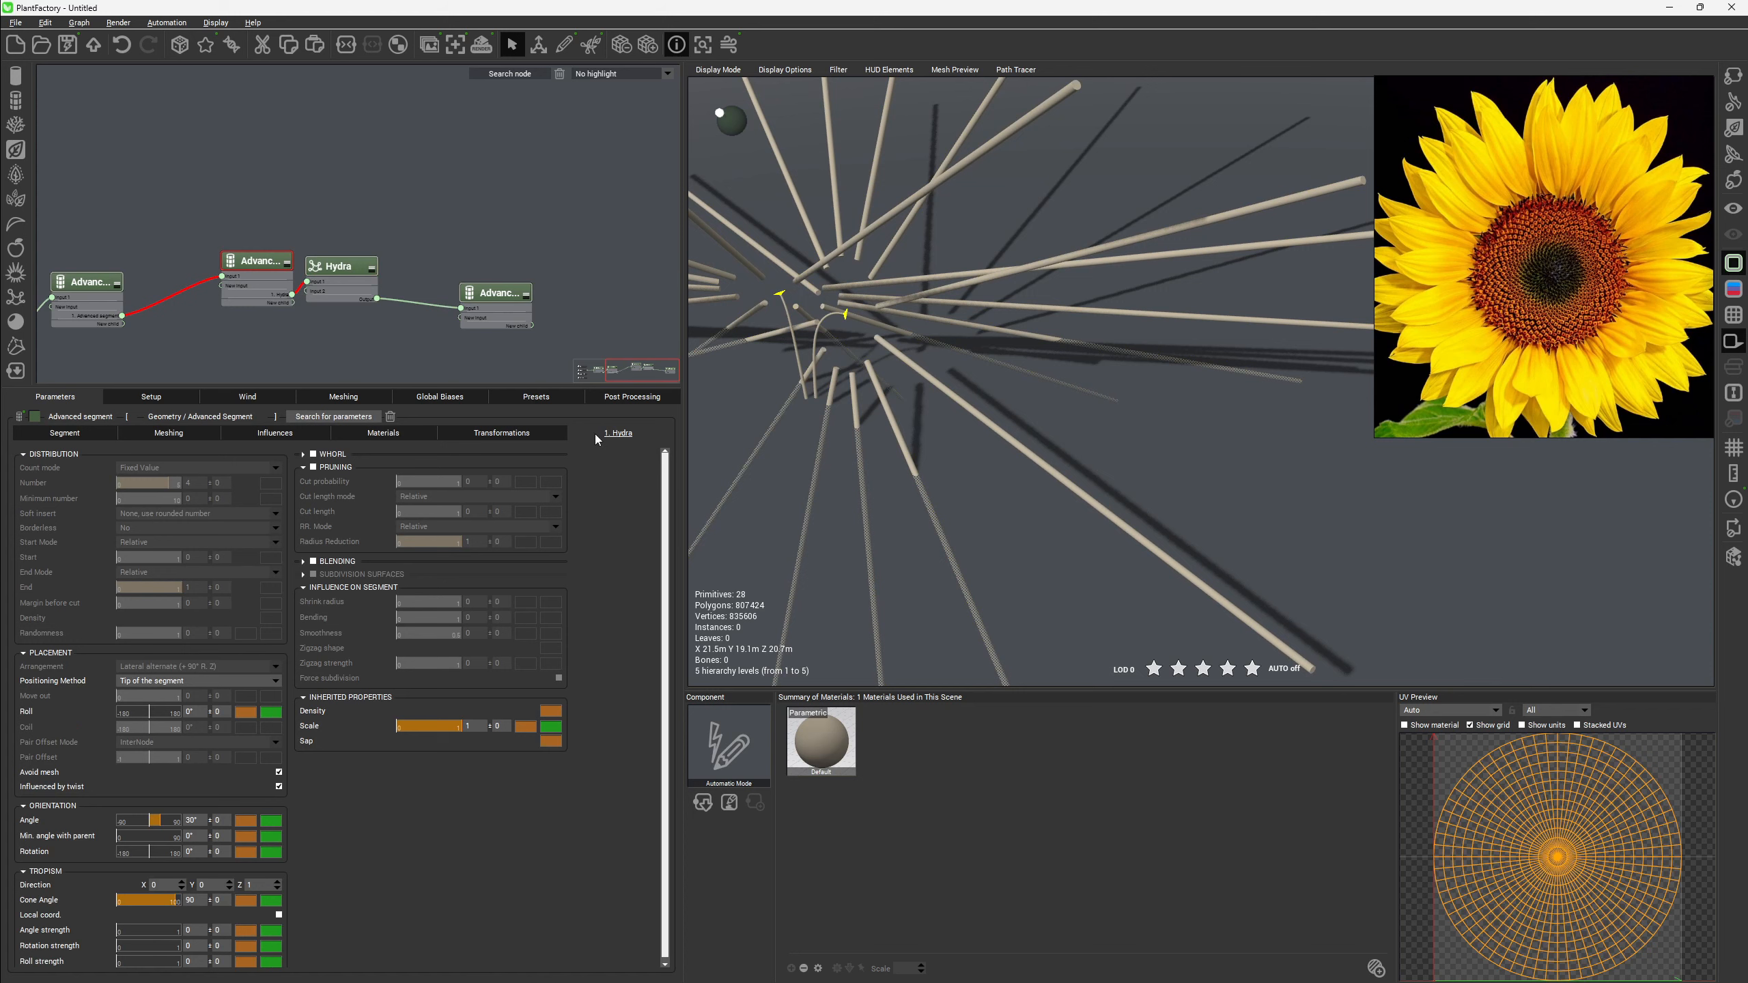
{"action": "left_click", "coordinate": [200, 819]}
{"action": "type", "text": "00"}
{"action": "key", "text": "Return"}
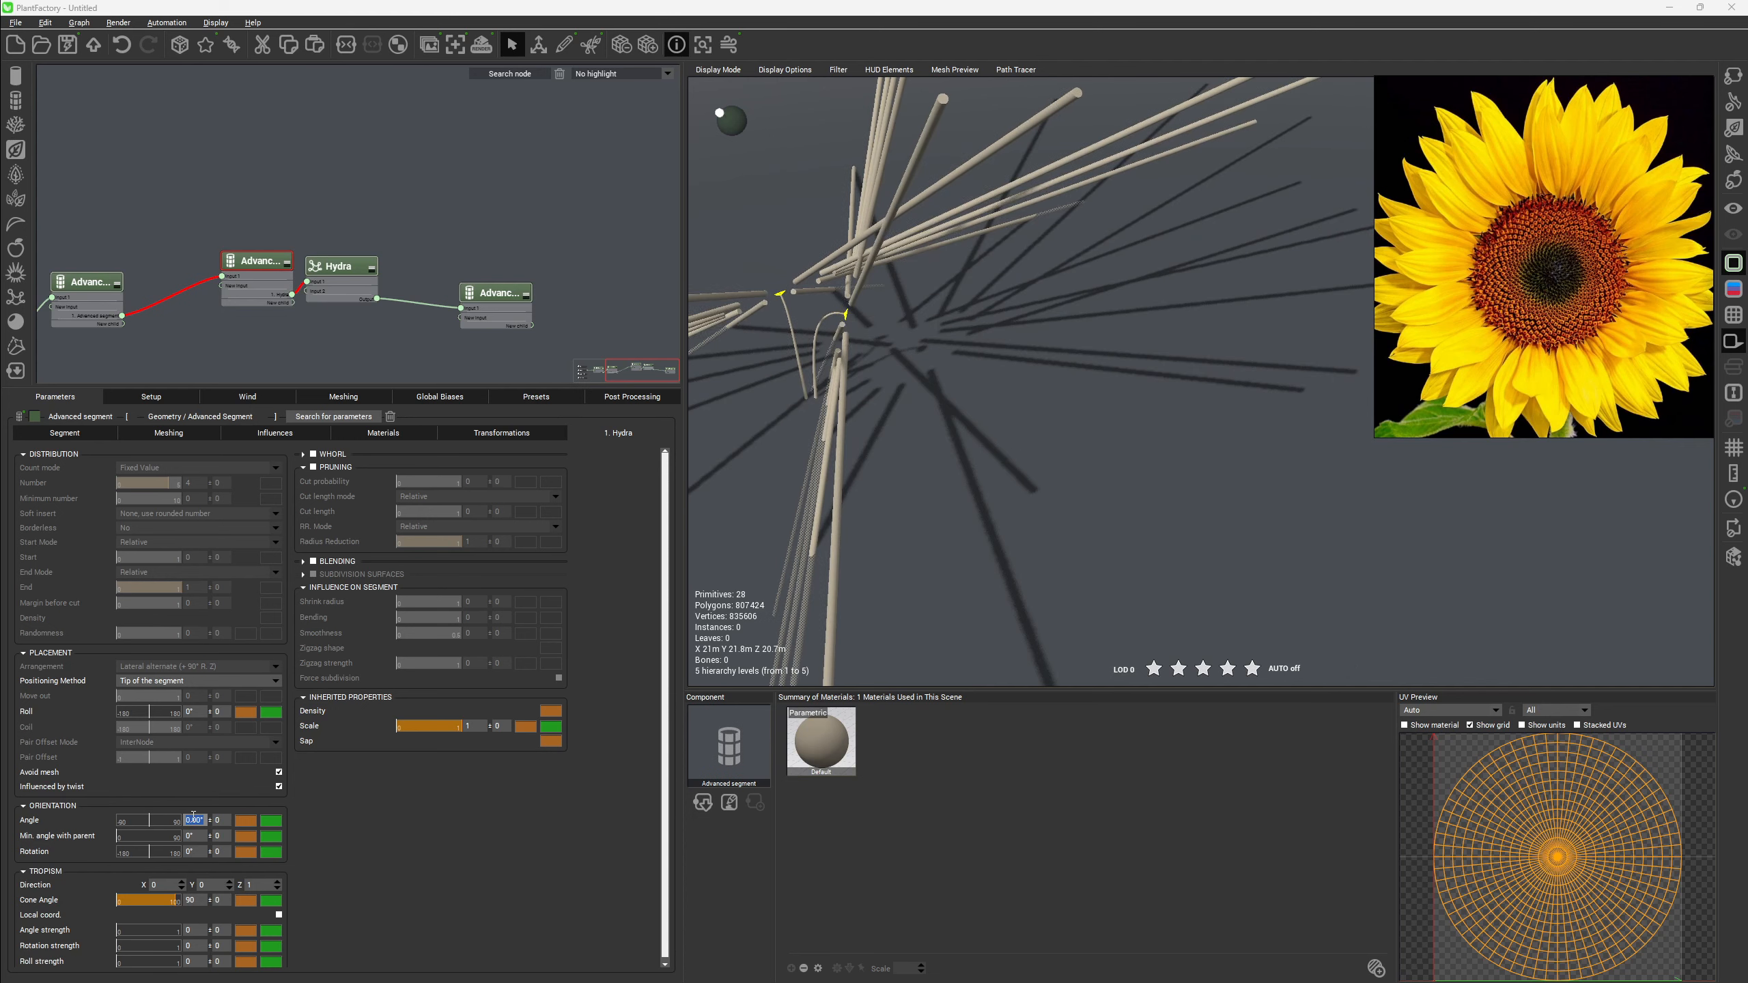
{"action": "right_click_drag", "start_coordinate": [1013, 436], "coordinate": [1002, 437]}
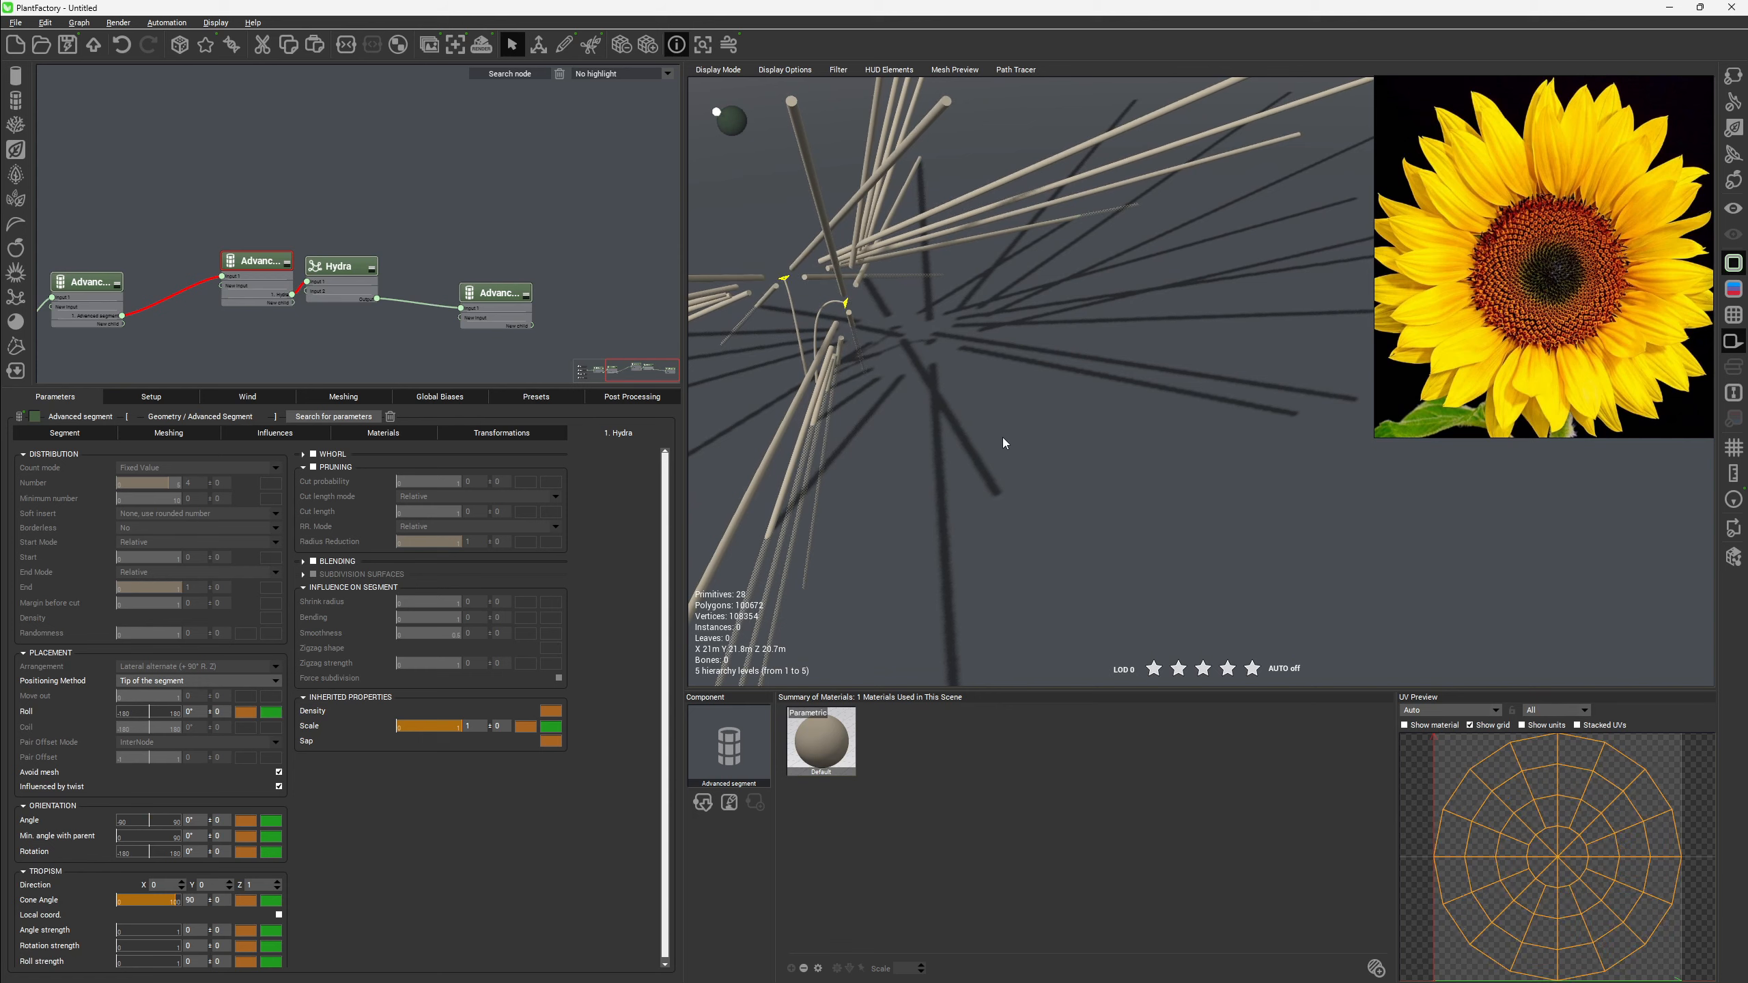
{"action": "right_click_drag", "start_coordinate": [1069, 245], "coordinate": [1073, 261]}
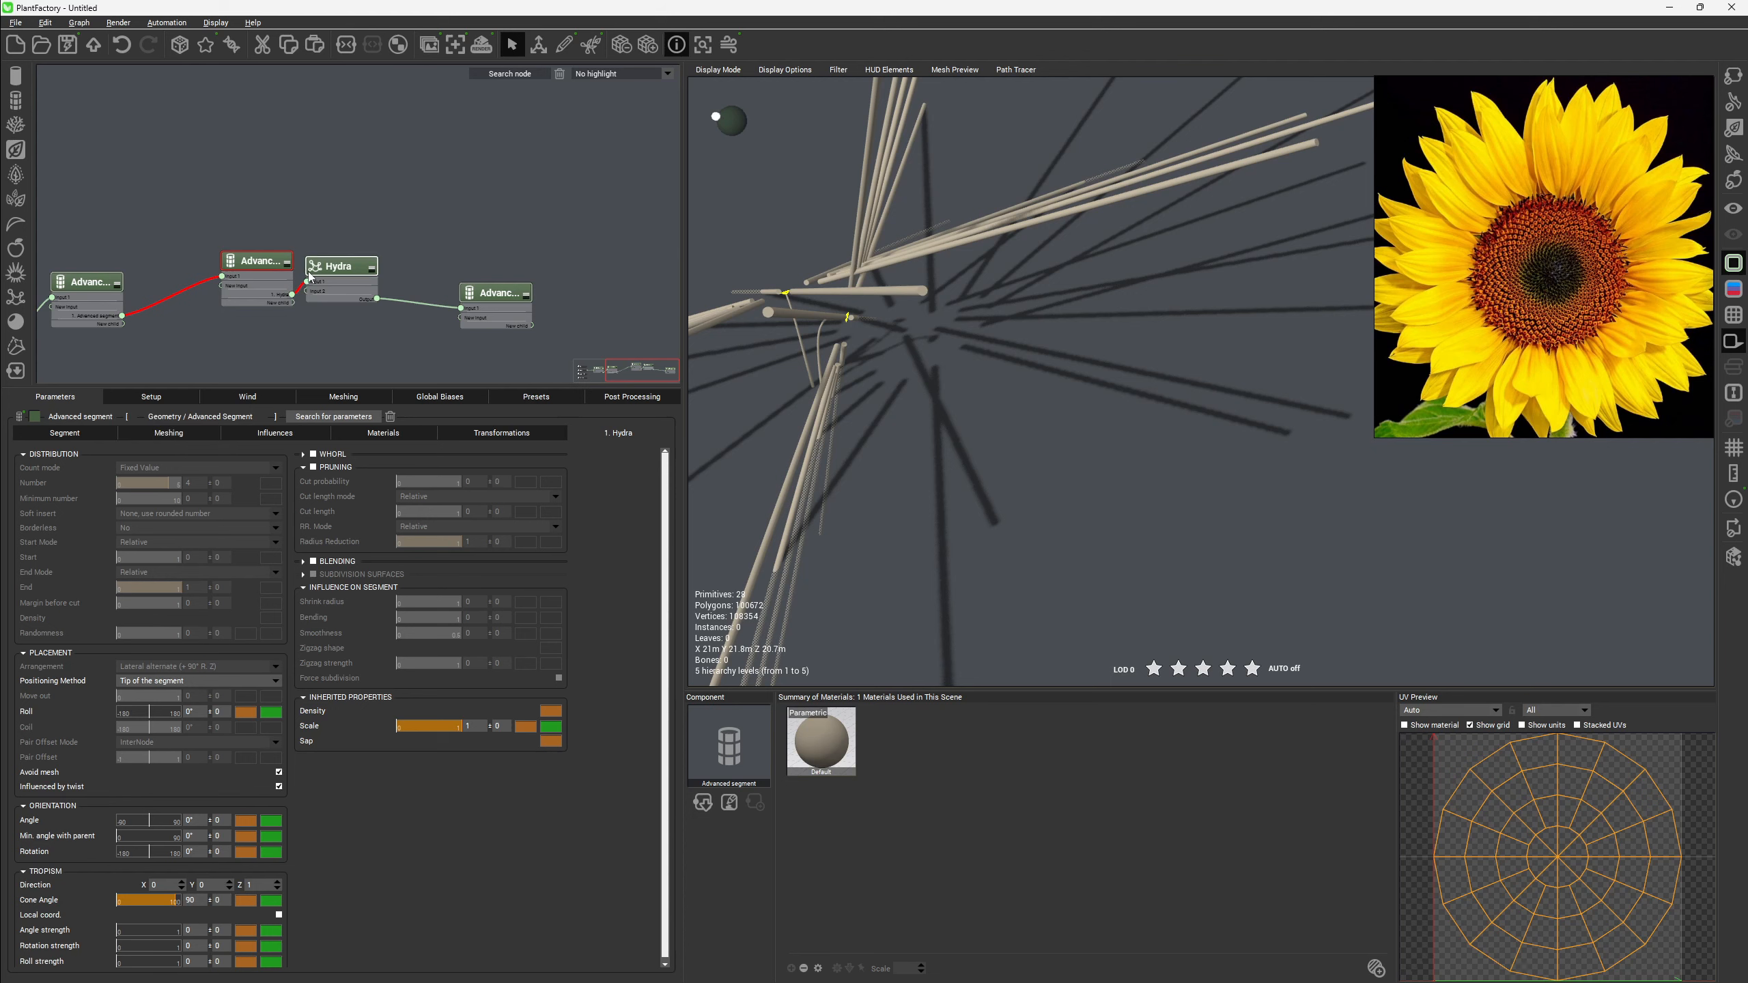
Reduce the children radius of the tip segment's Hydra to 0.1 and finally to 0.05.
{"action": "left_click", "coordinate": [346, 268]}
{"action": "right_click_drag", "start_coordinate": [696, 377], "coordinate": [950, 407]}
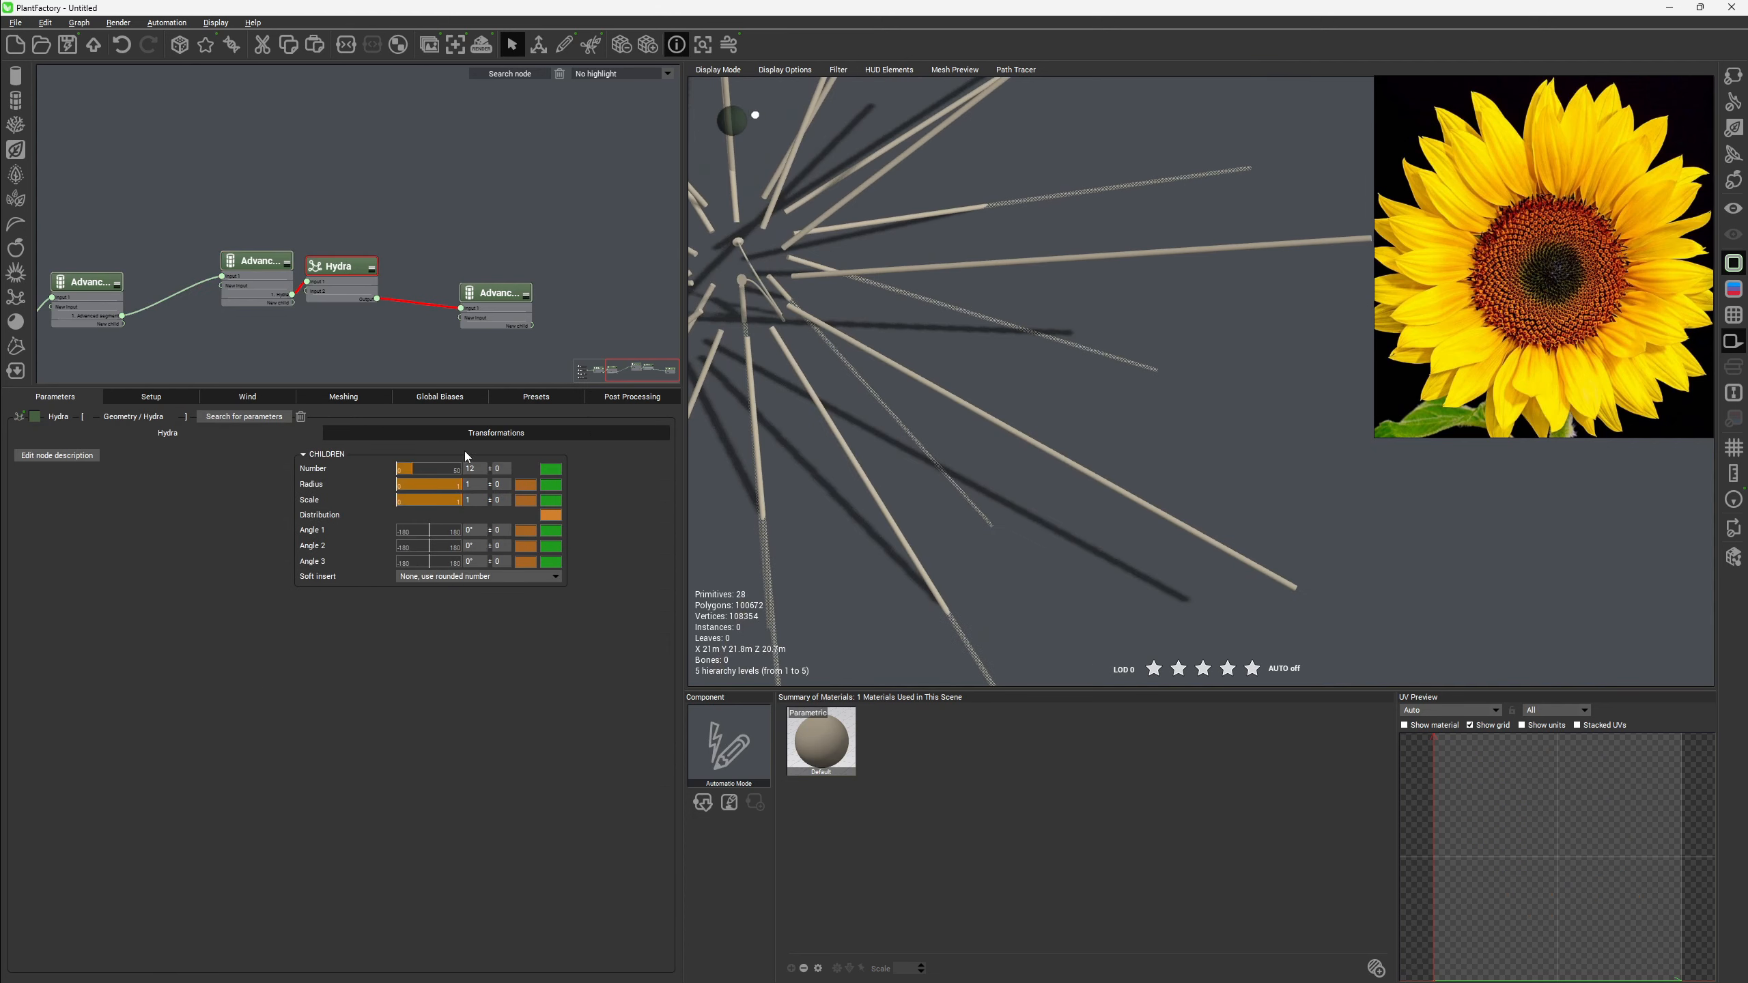
{"action": "double_click", "coordinate": [484, 486]}
{"action": "type", "text": ".1"}
{"action": "key", "text": "Return"}
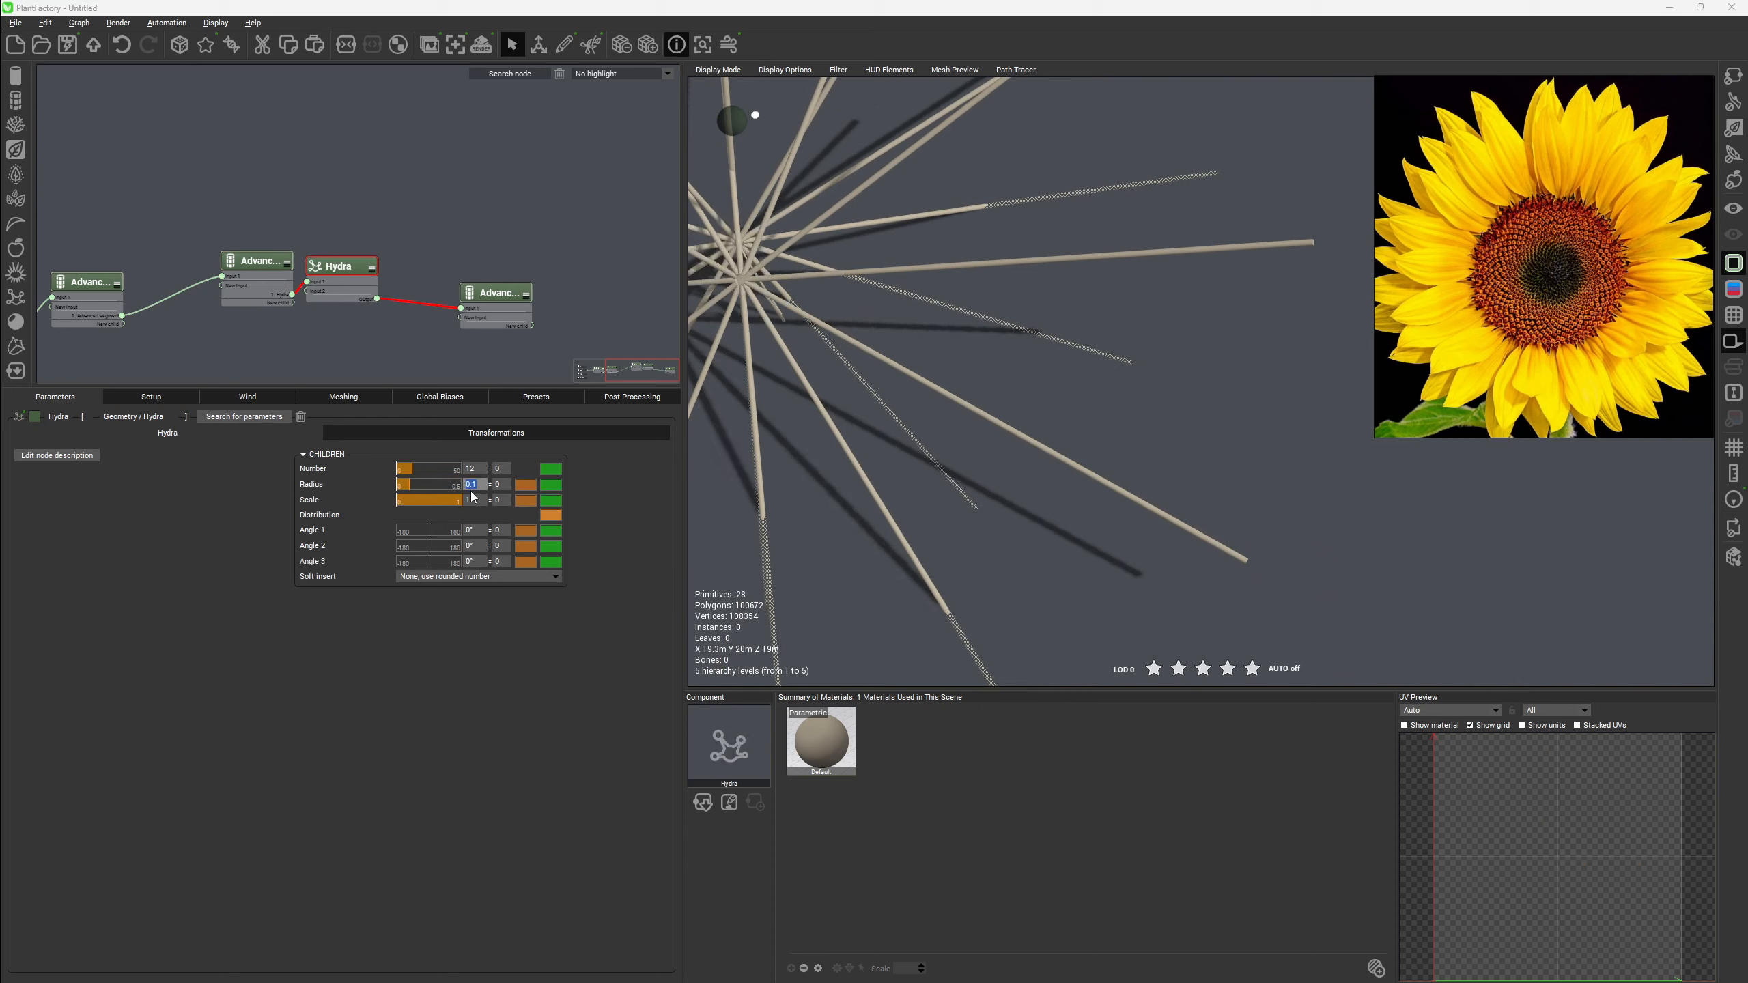
{"action": "right_click_drag", "start_coordinate": [822, 222], "coordinate": [798, 489]}
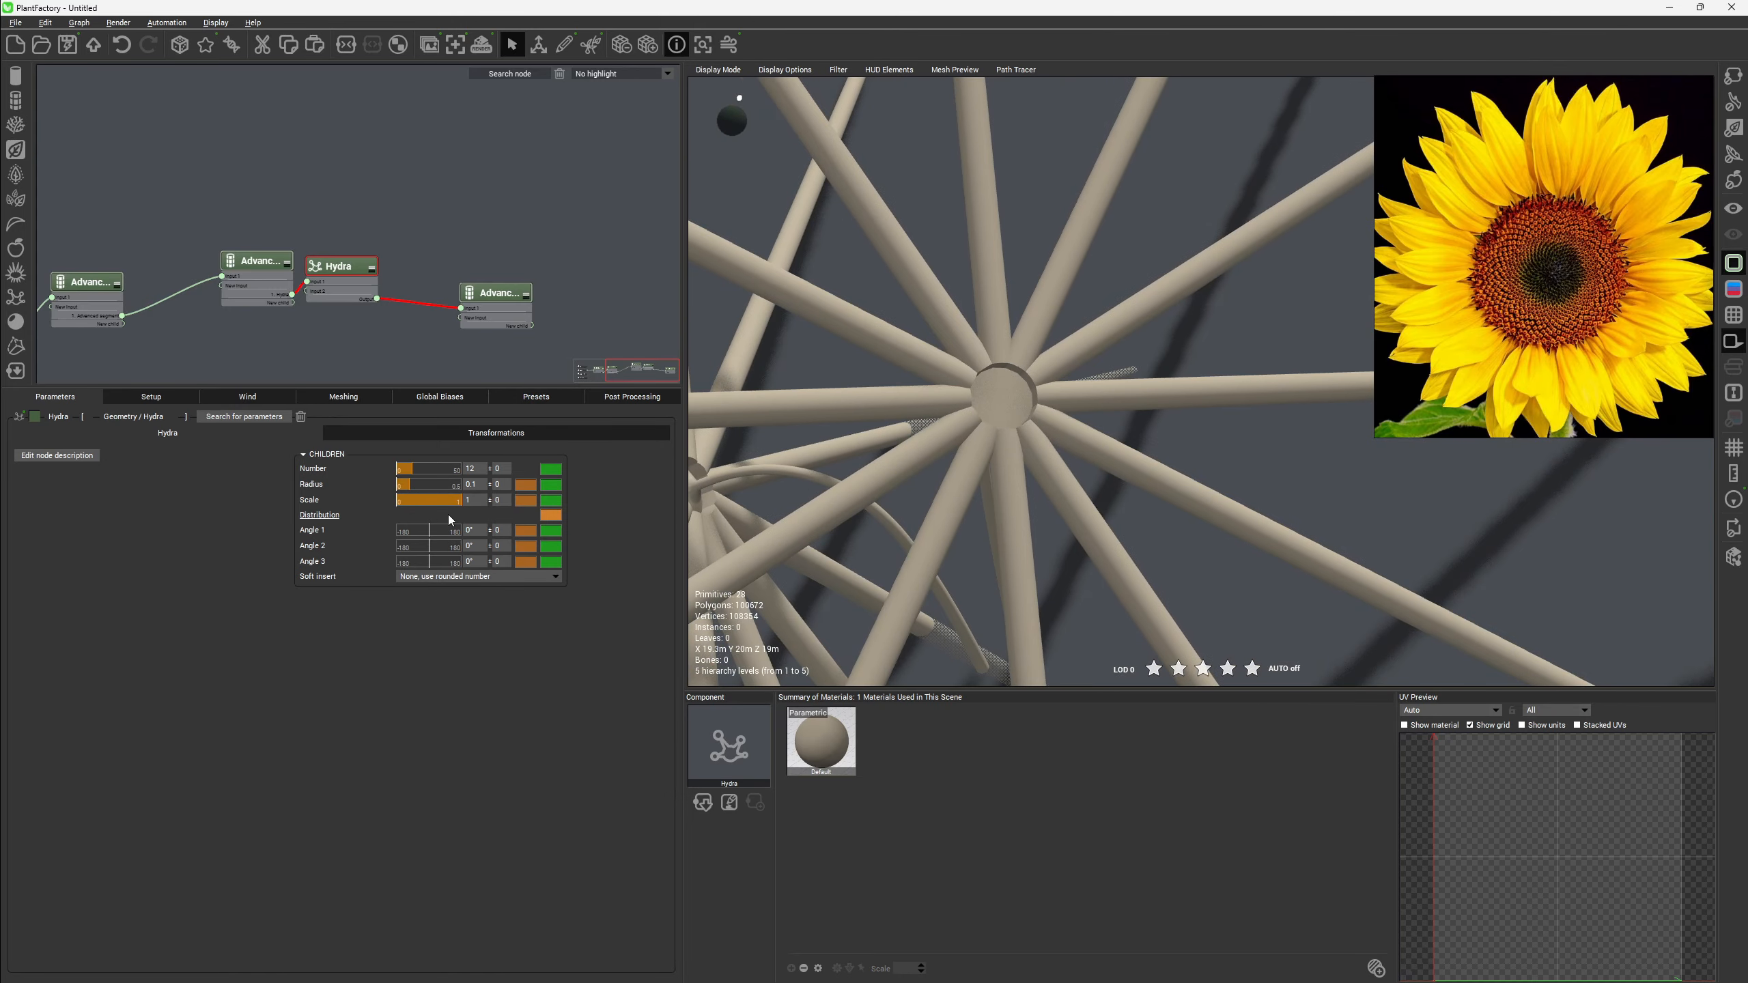
{"action": "left_click", "coordinate": [479, 482]}
{"action": "key", "text": "Return"}
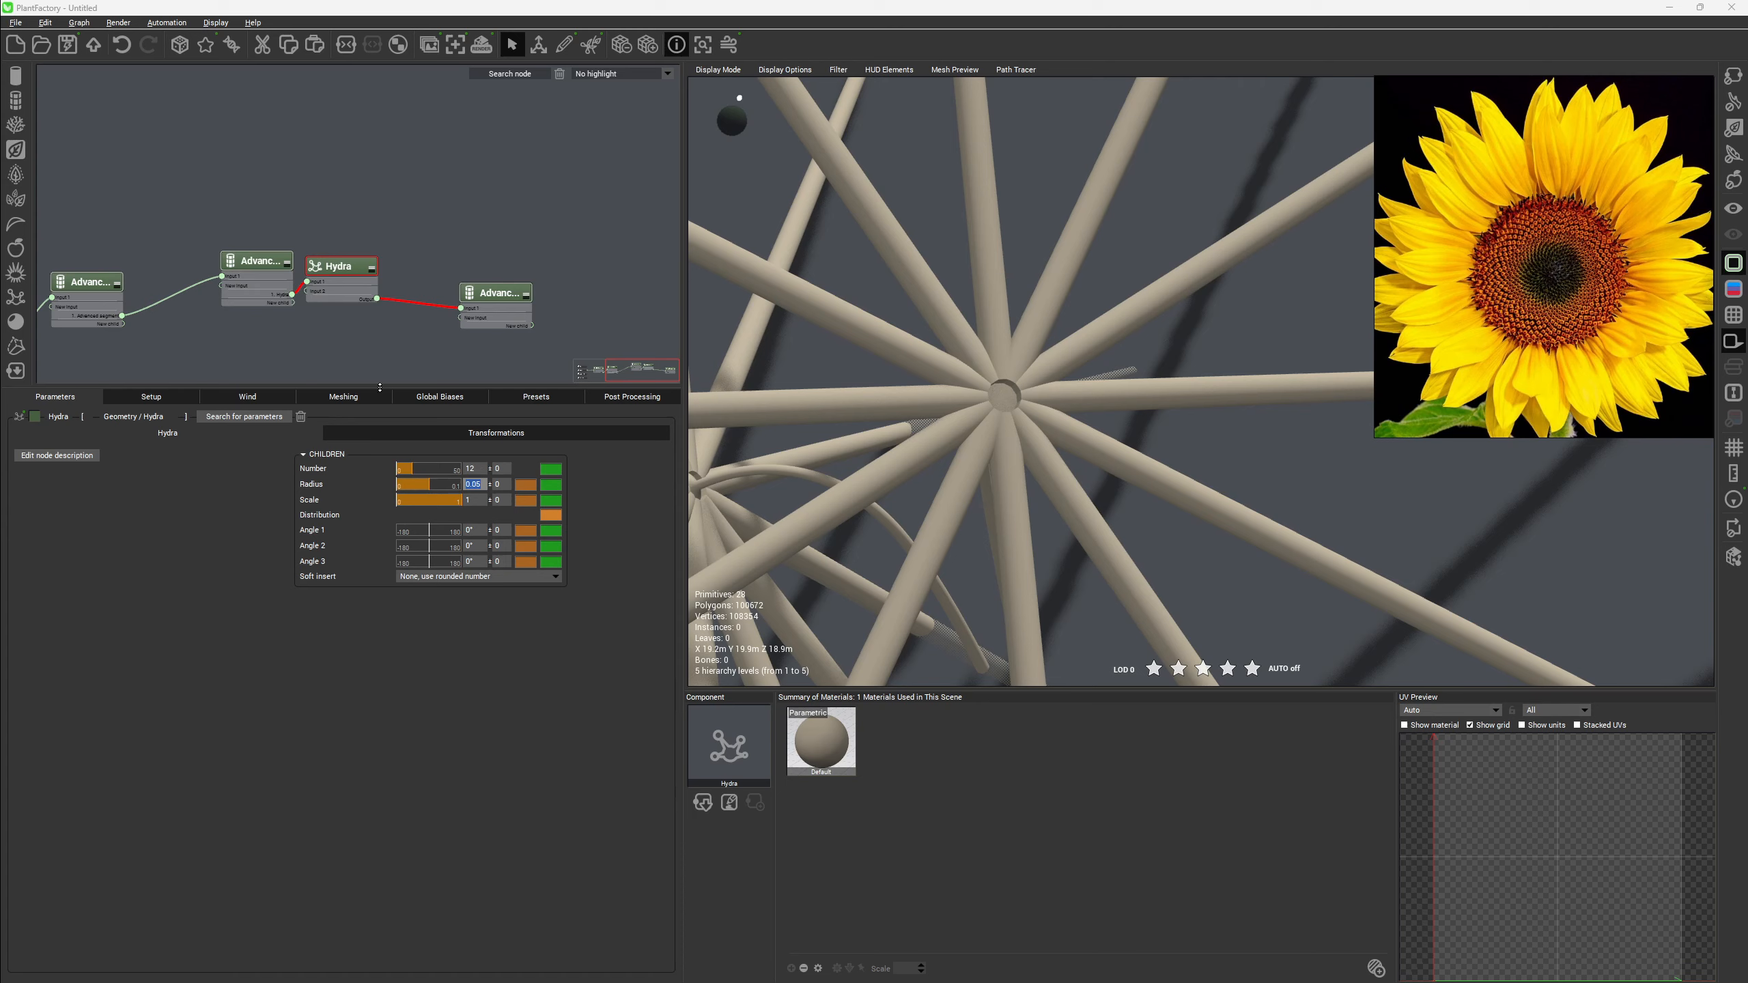
{"action": "left_click_drag", "start_coordinate": [722, 417], "coordinate": [786, 344]}
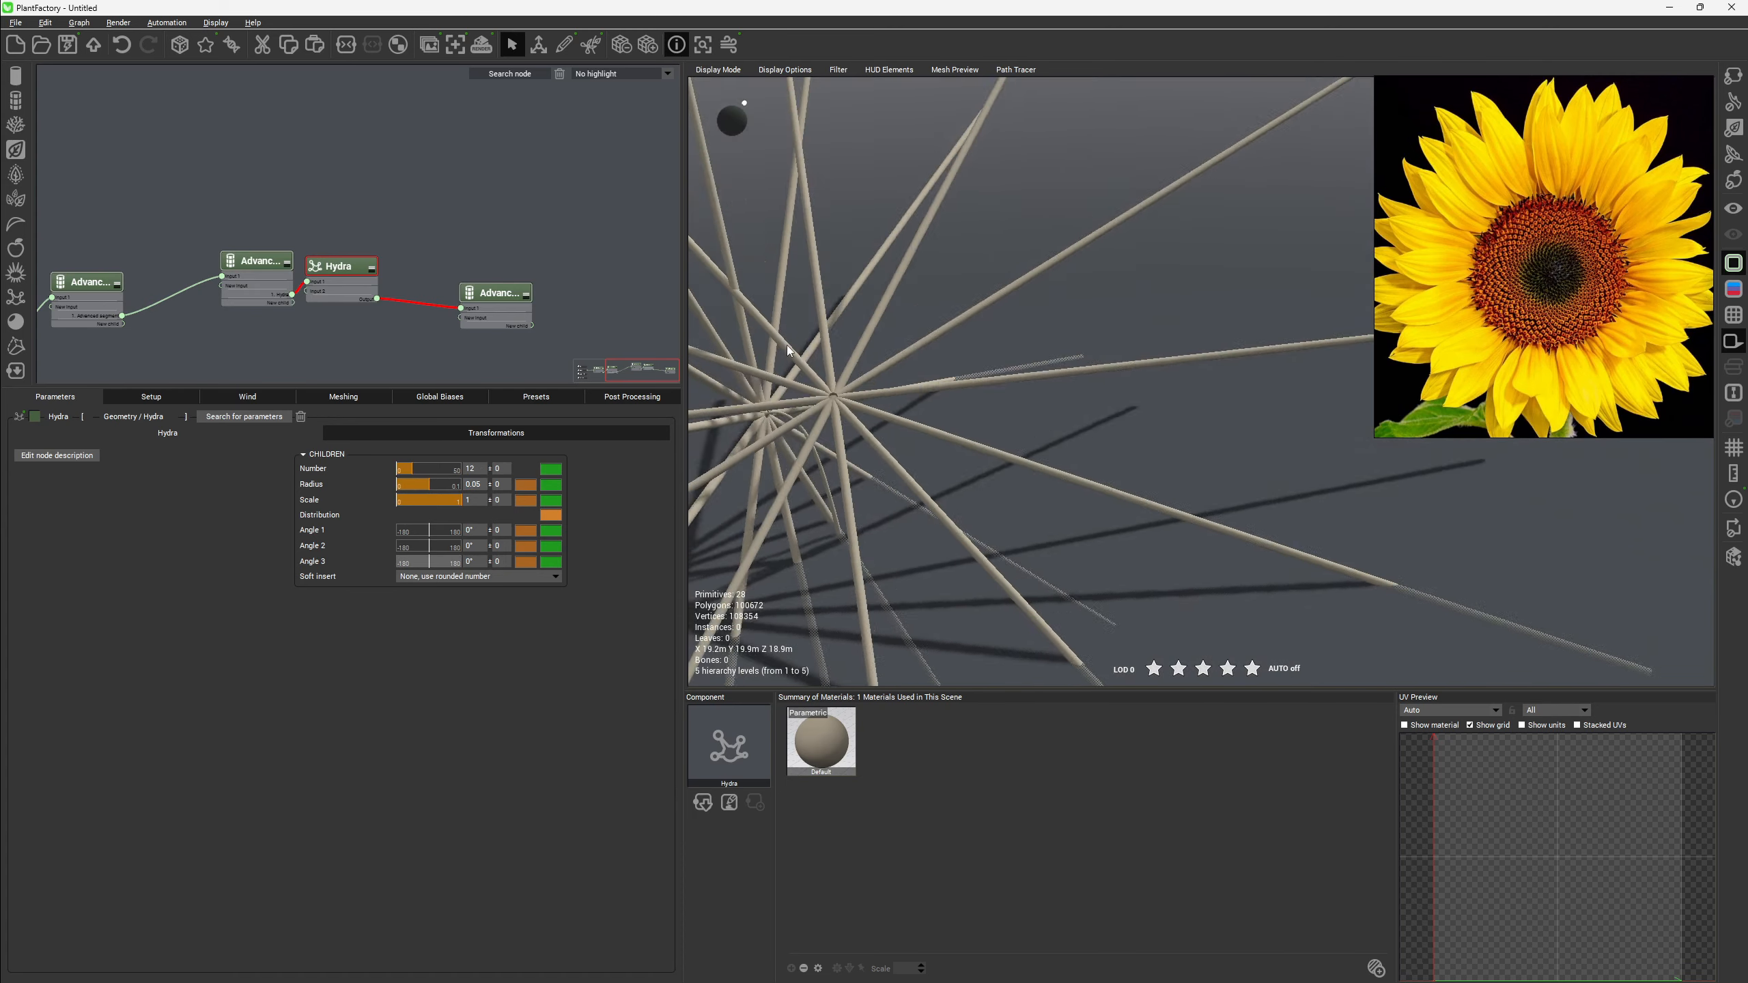
Set the length of the Hydra's child segment to 0.1 and its radius inherit ratio to 0%.
{"action": "left_click", "coordinate": [488, 293]}
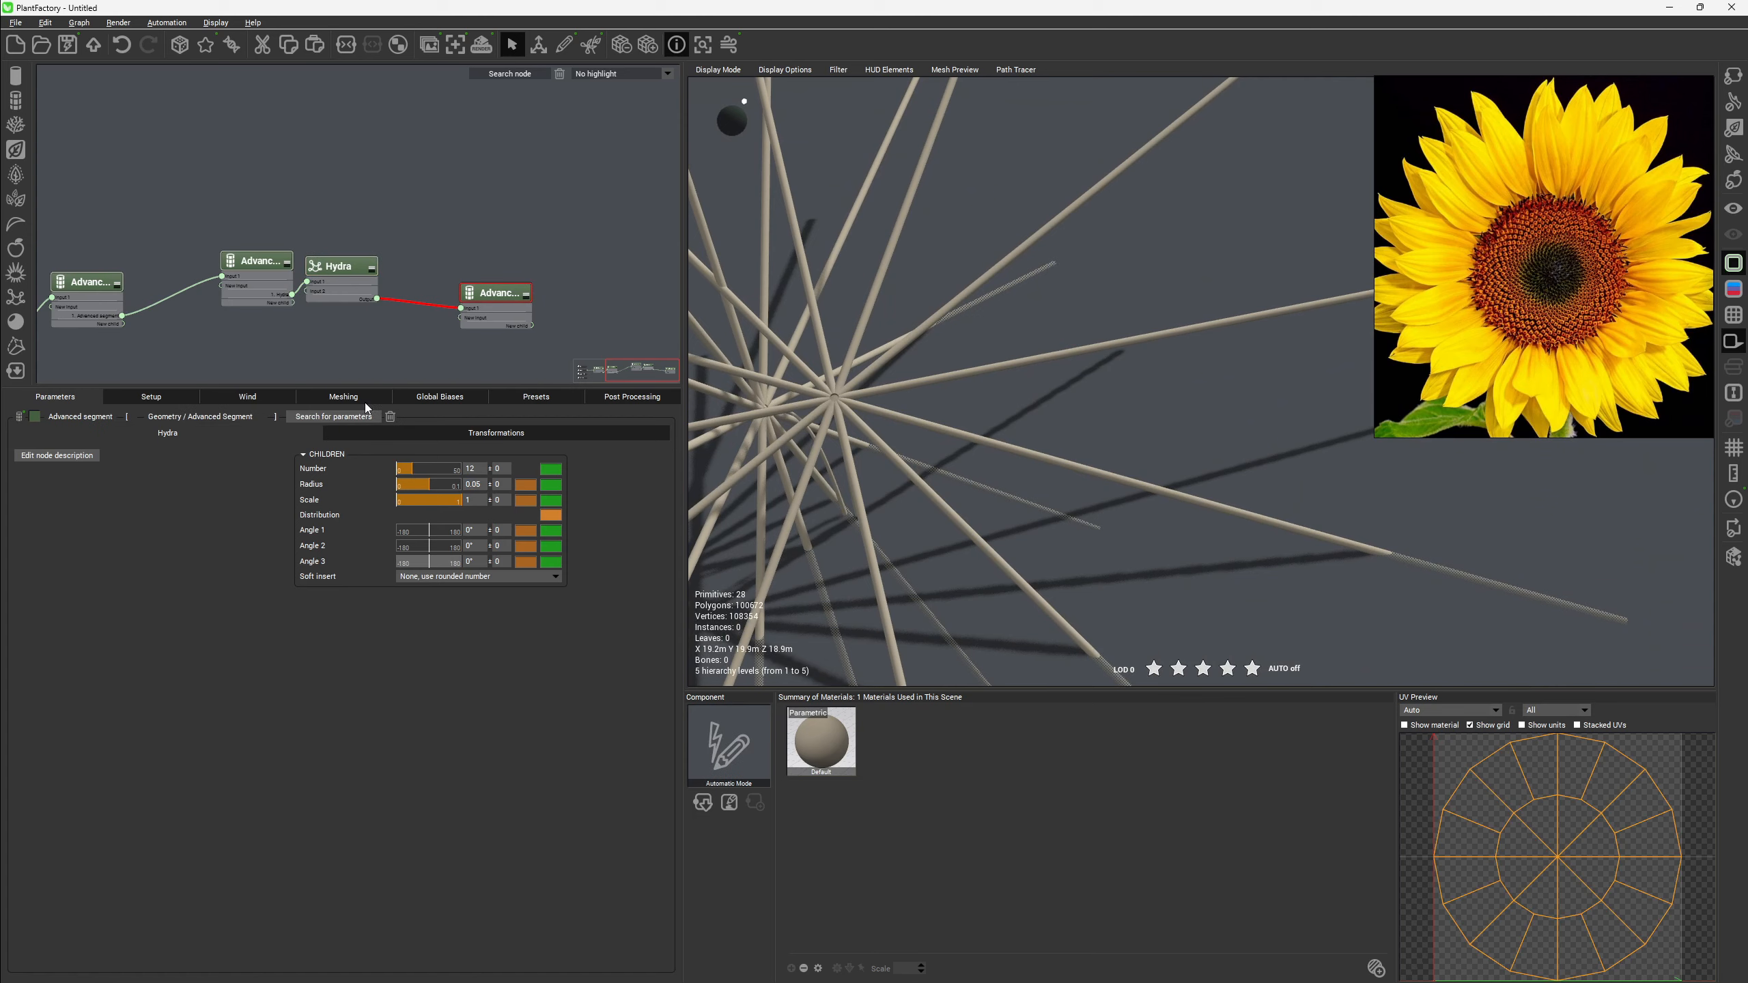
{"action": "left_click_drag", "start_coordinate": [199, 514], "coordinate": [184, 513]}
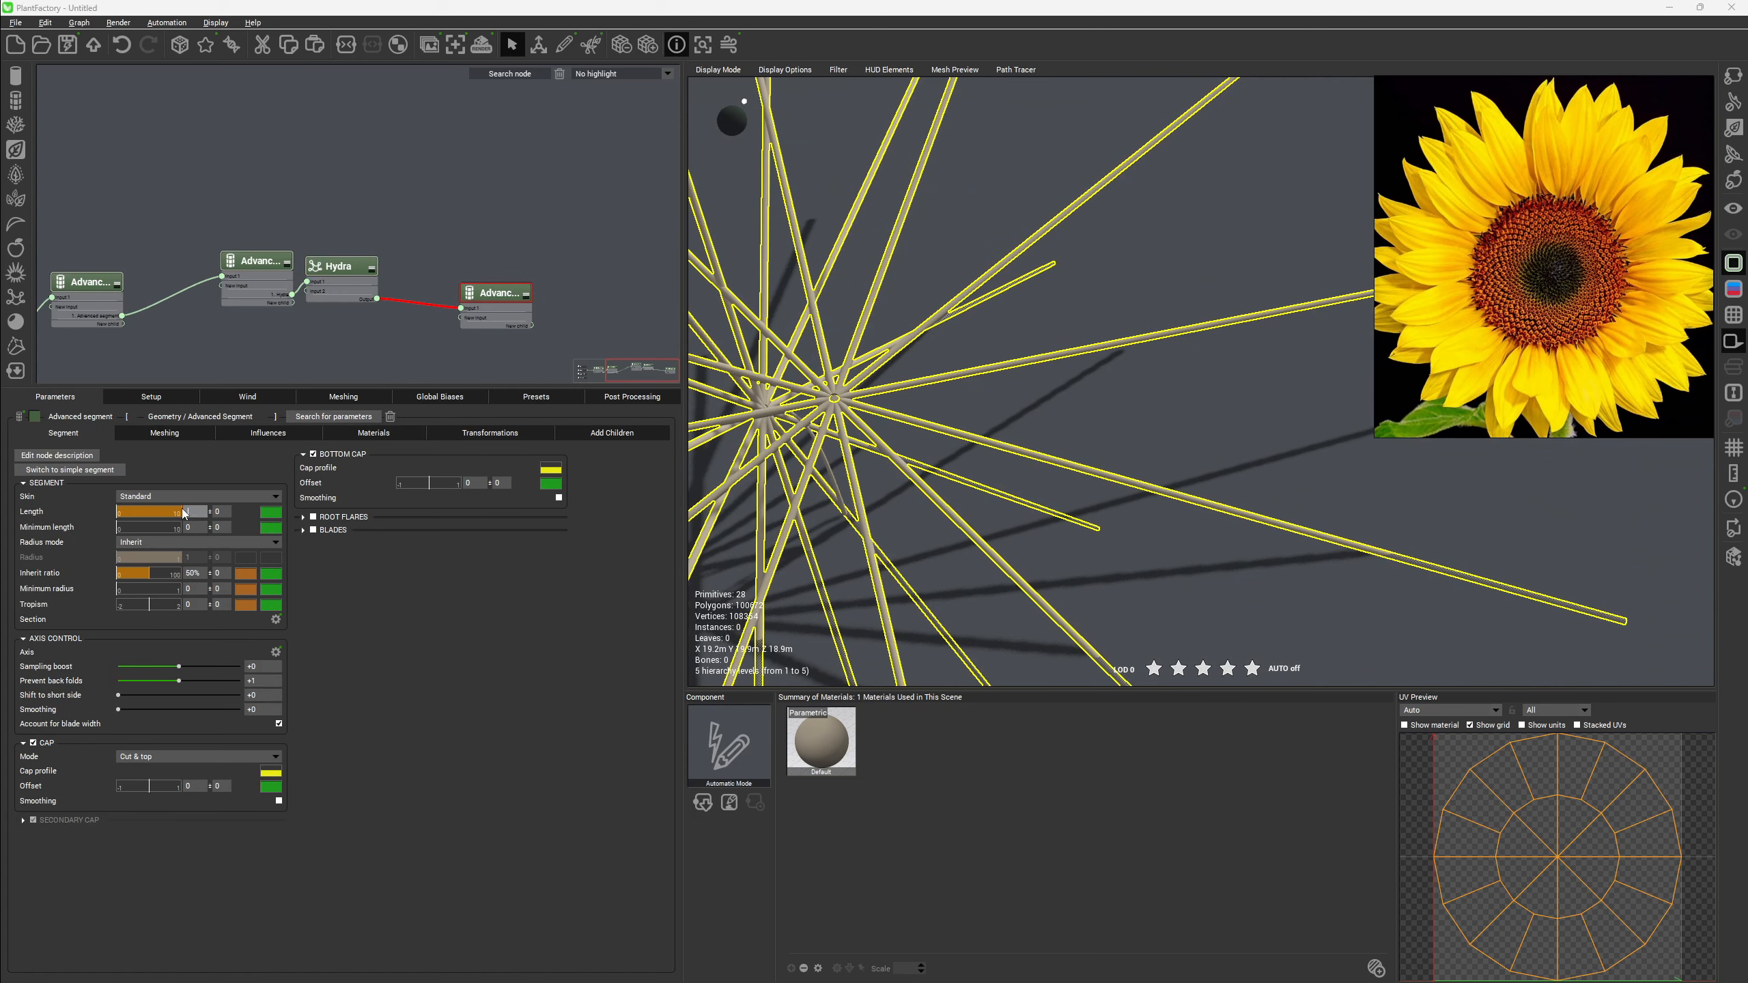
{"action": "type", "text": ".1"}
{"action": "key", "text": "Return"}
{"action": "scroll", "coordinate": [986, 494], "scroll_direction": "up", "scroll_amount": 4}
{"action": "middle_click_drag", "start_coordinate": [831, 435], "coordinate": [990, 484]}
{"action": "scroll", "coordinate": [940, 479], "scroll_direction": "up", "scroll_amount": 5}
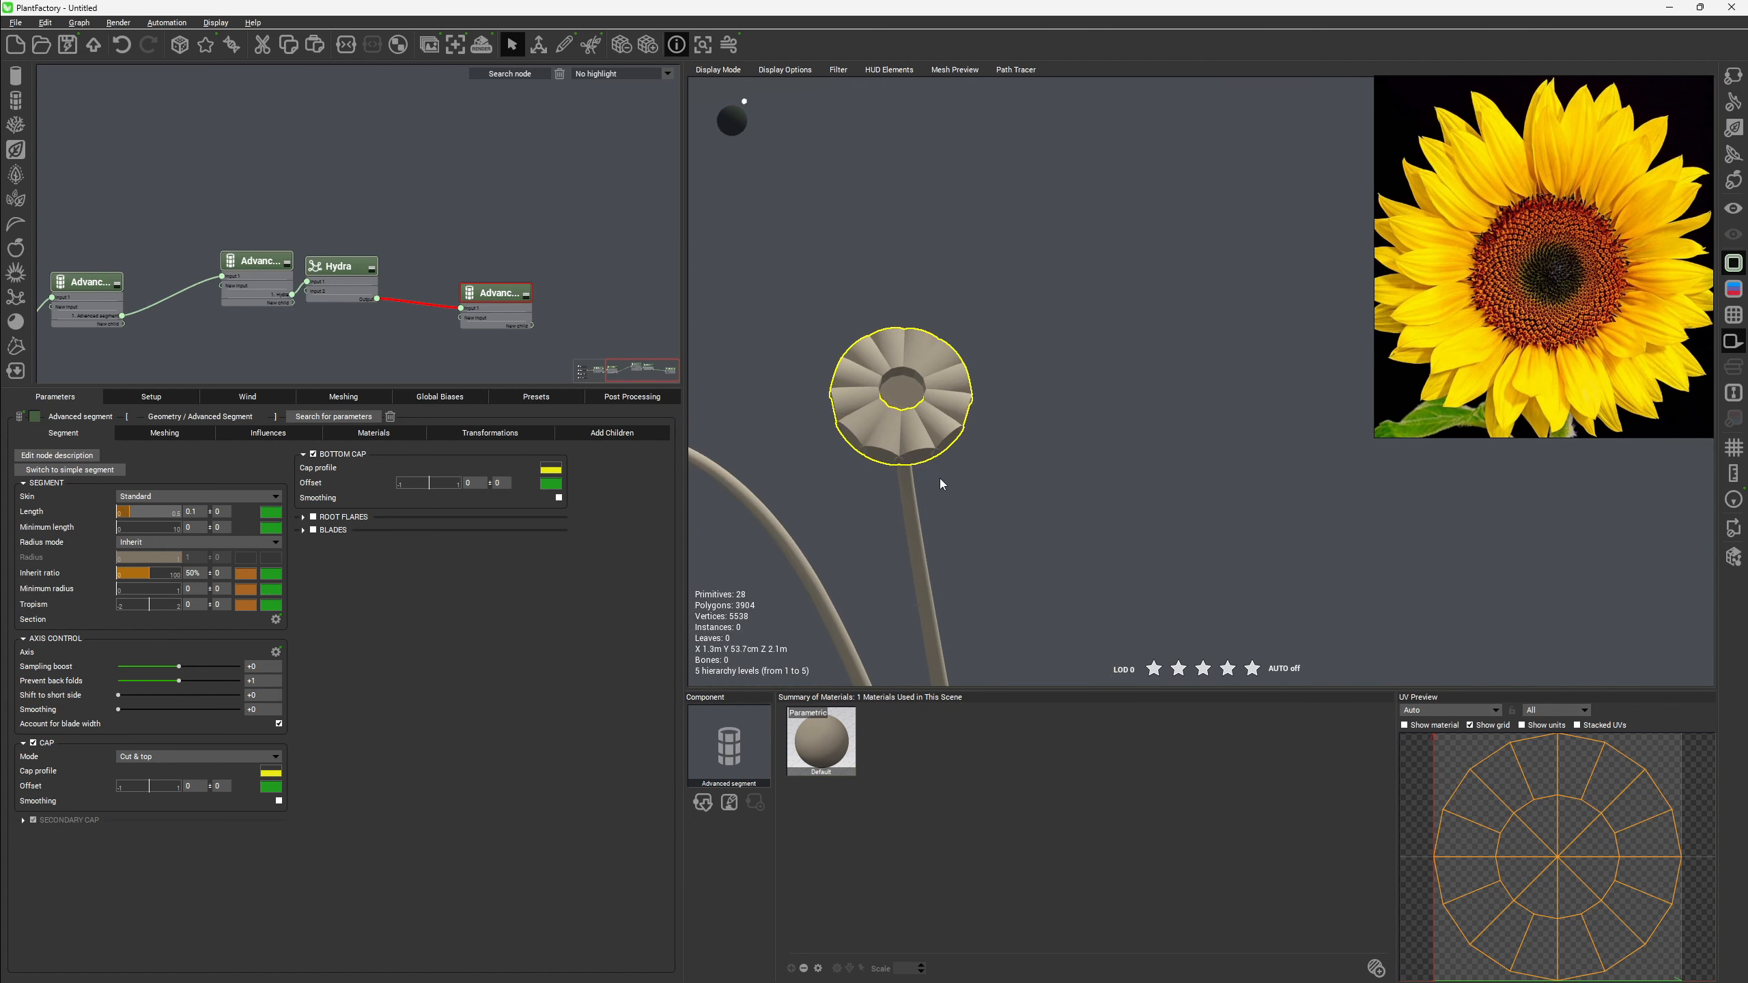
{"action": "left_click", "coordinate": [194, 572]}
{"action": "type", "text": "00"}
{"action": "key", "text": "Return"}
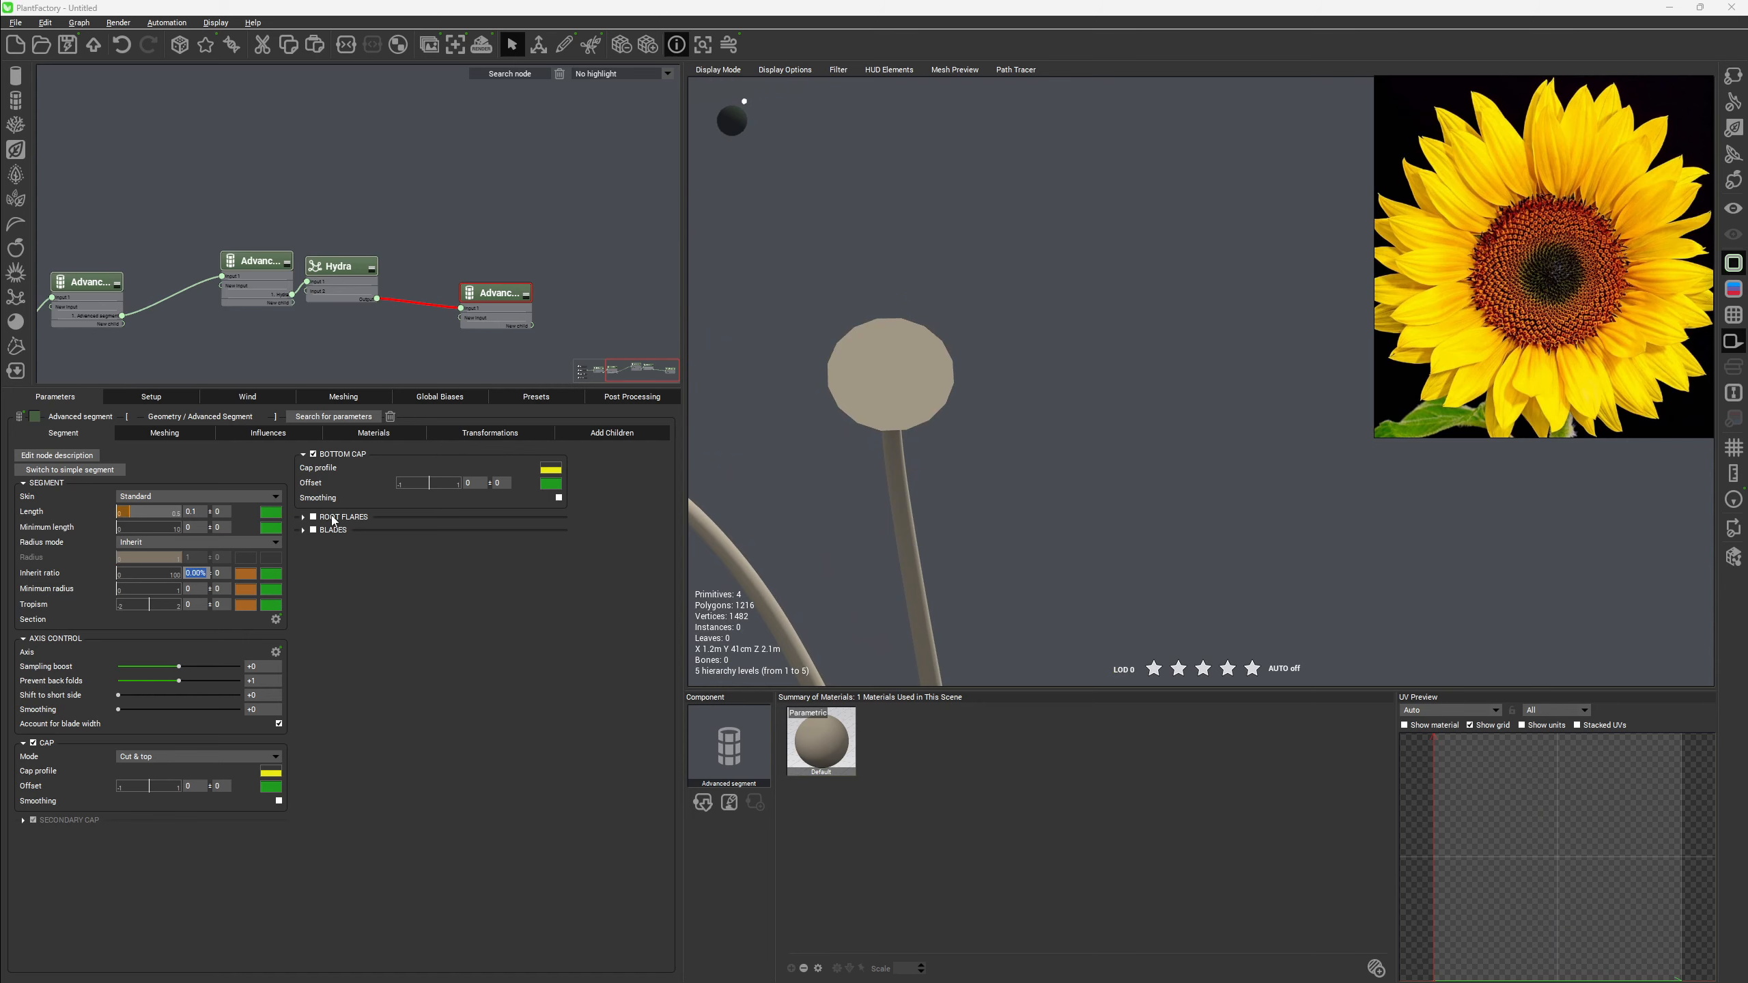
Enable blades on the Hydra's child segment and inspect the flat shapes around the flower head.
{"action": "left_click", "coordinate": [313, 529]}
{"action": "scroll", "coordinate": [996, 376], "scroll_direction": "down", "scroll_amount": 4}
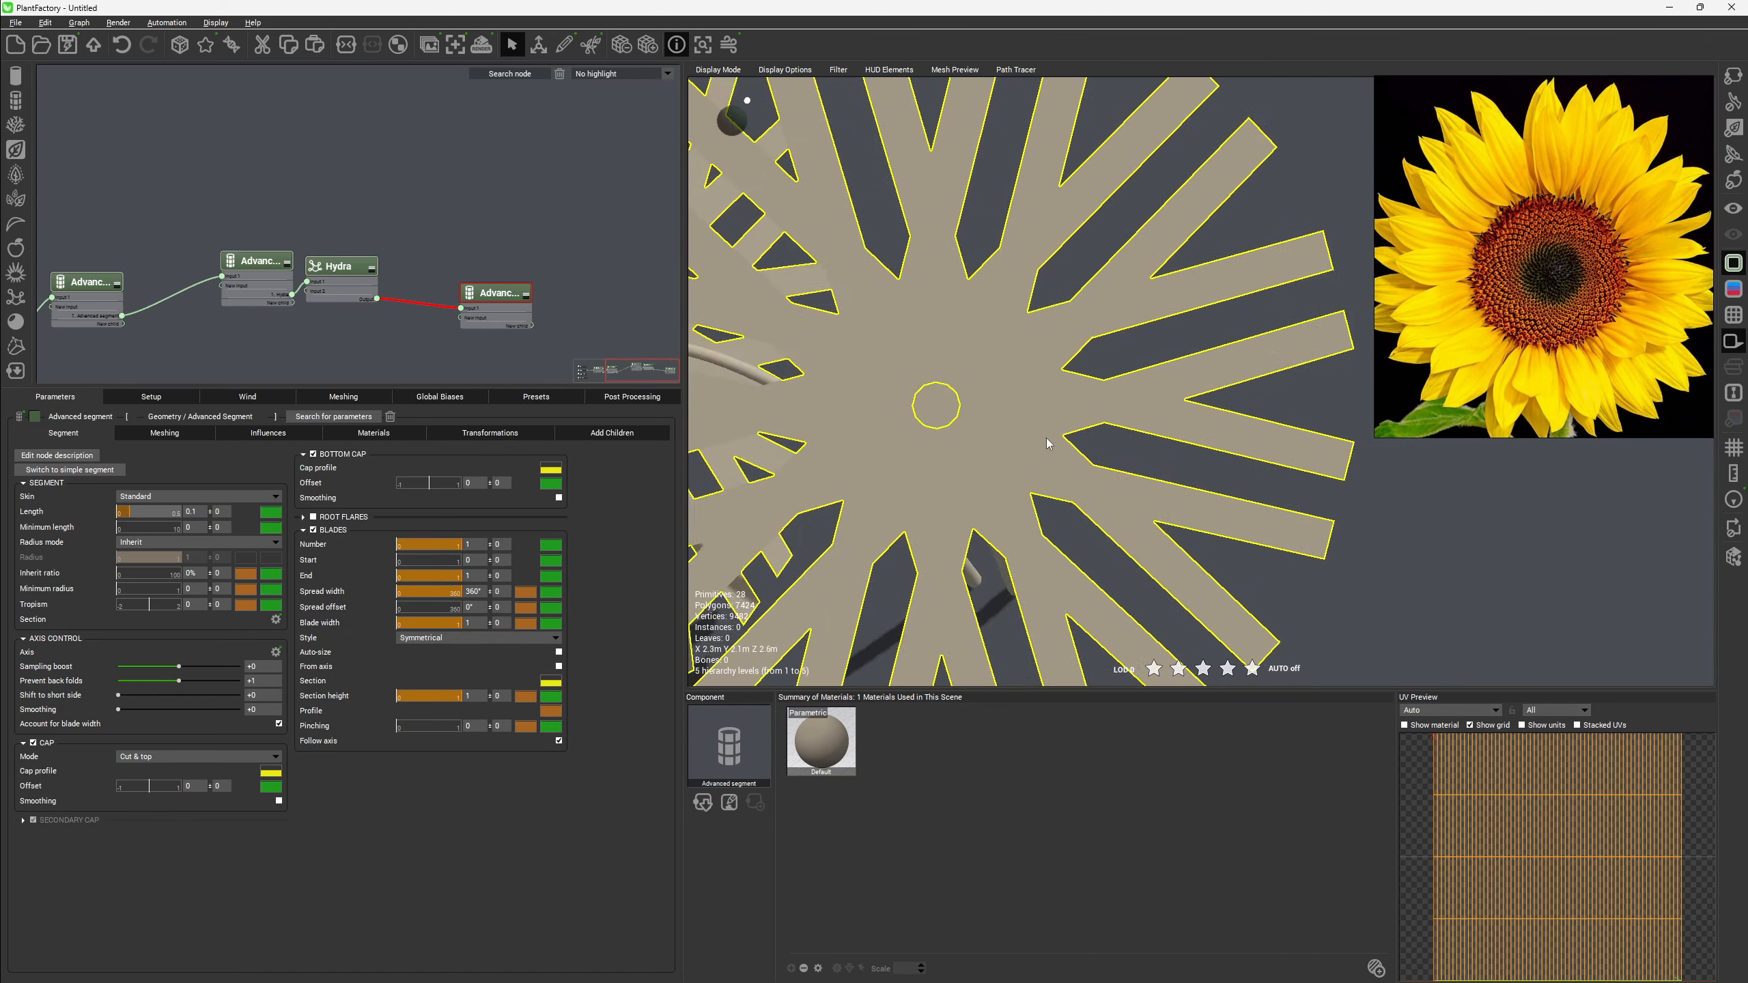
{"action": "right_click_drag", "start_coordinate": [996, 376], "coordinate": [987, 440]}
{"action": "scroll", "coordinate": [980, 411], "scroll_direction": "up", "scroll_amount": 4}
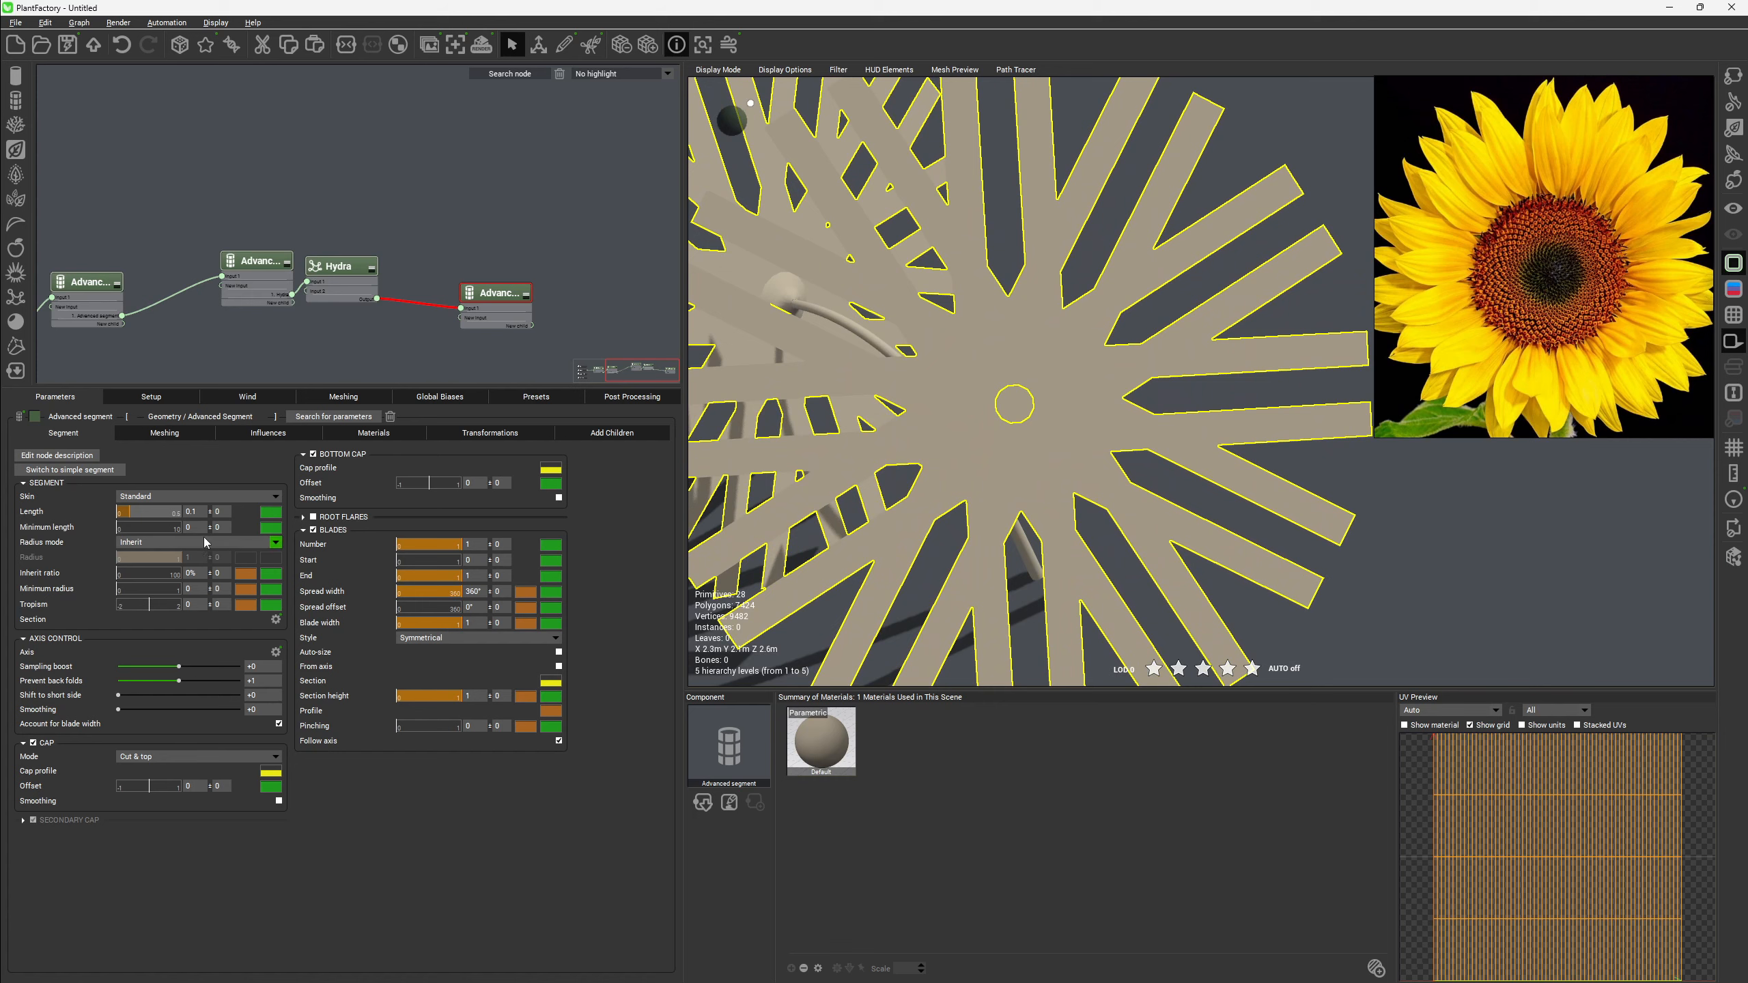
Set the child segment's length to 0.05 and lower its blade width to about 0.05.
{"action": "left_click", "coordinate": [197, 516]}
{"action": "key", "text": "Return"}
{"action": "right_click_drag", "start_coordinate": [843, 427], "coordinate": [856, 304]}
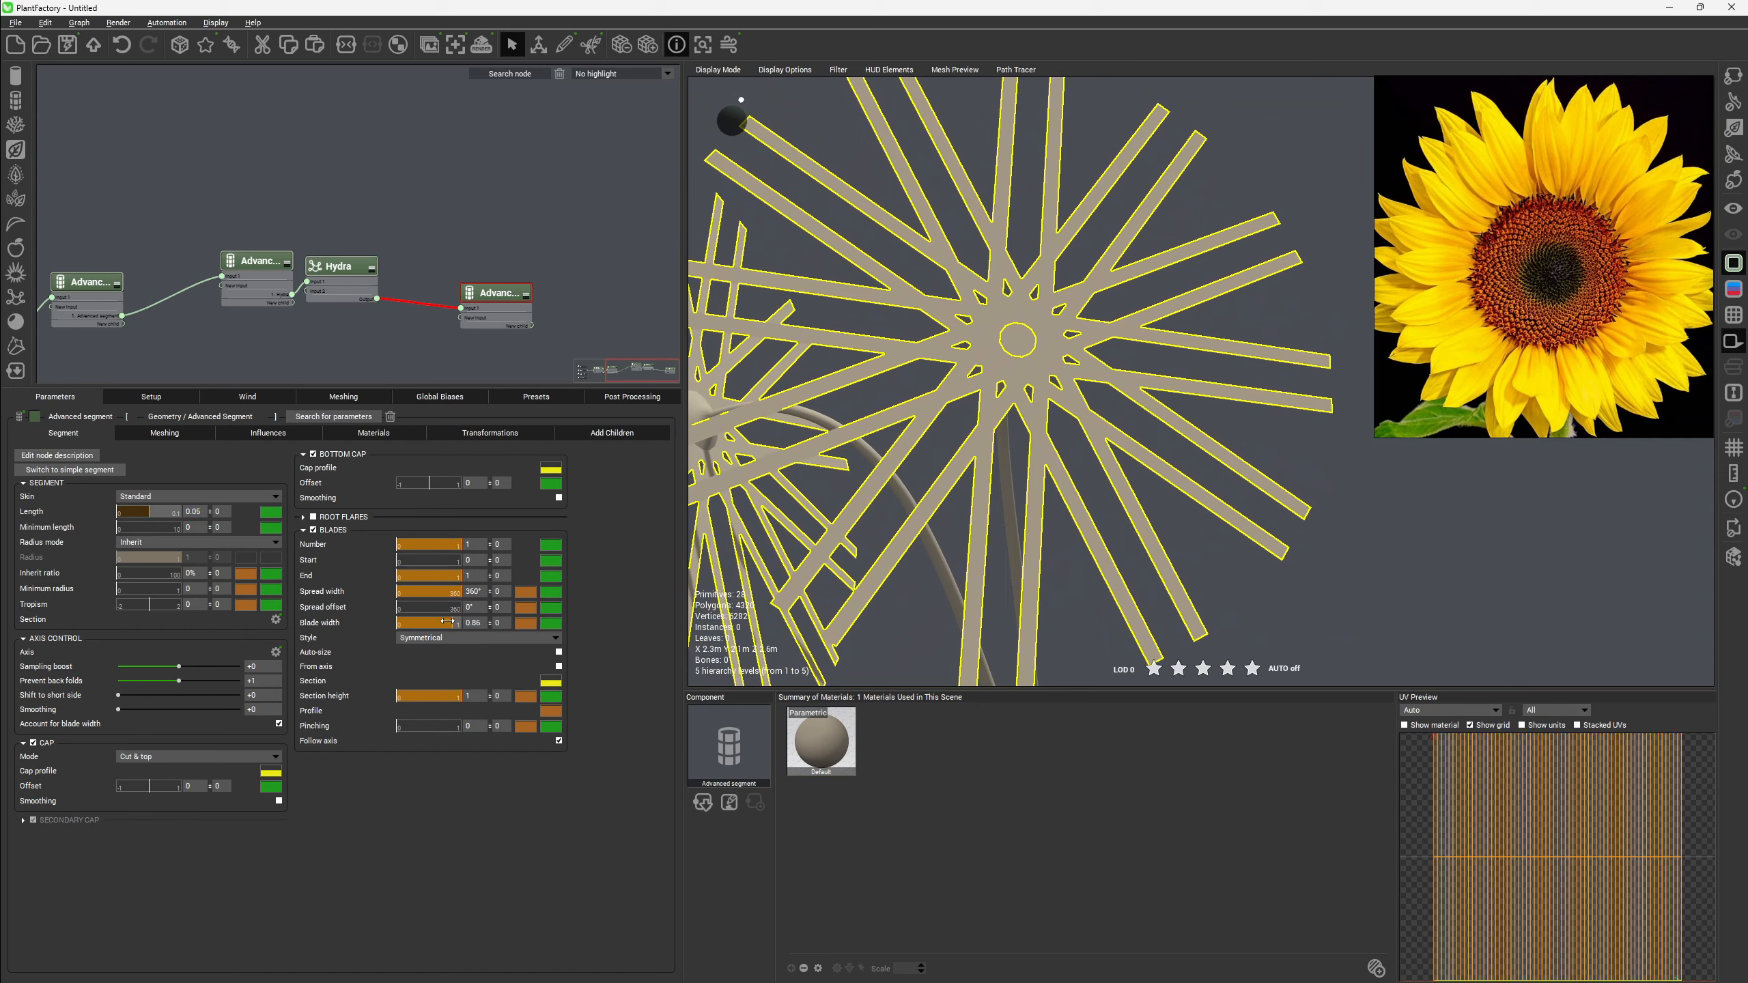
{"action": "left_click_drag", "start_coordinate": [447, 622], "coordinate": [398, 624]}
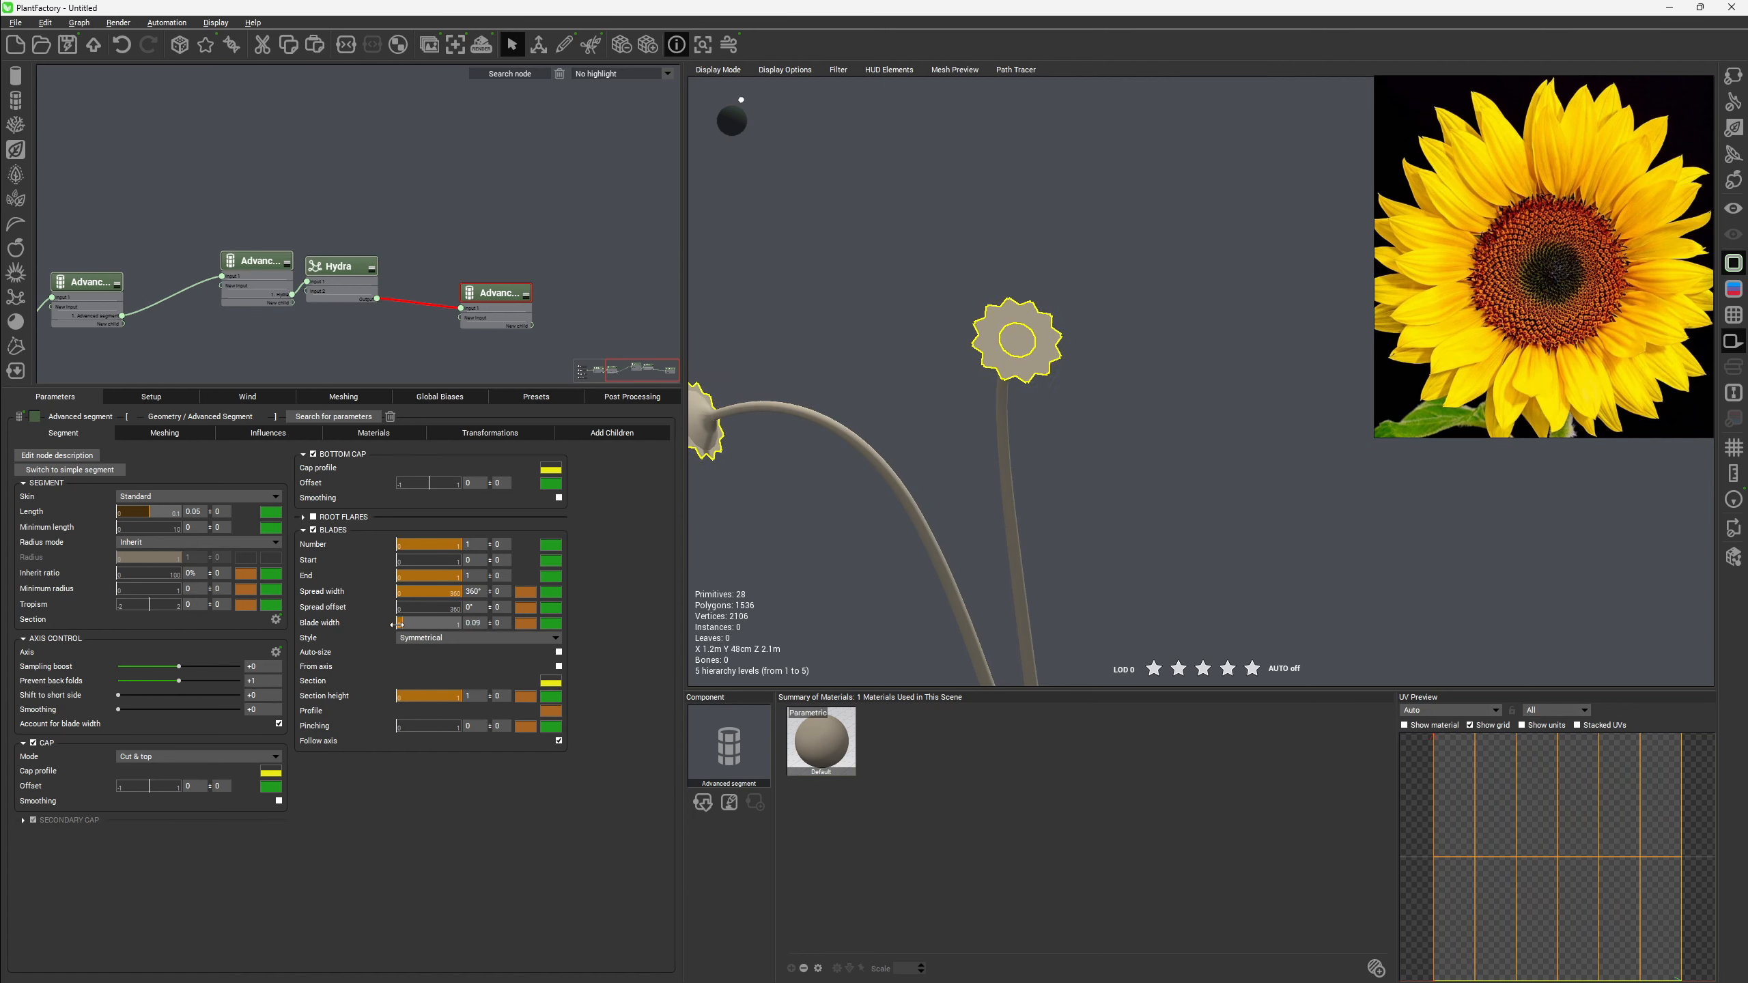
Set the child segment's length to 0.2 and its blade width to 0.02 to form narrow petals.
{"action": "left_click", "coordinate": [195, 513]}
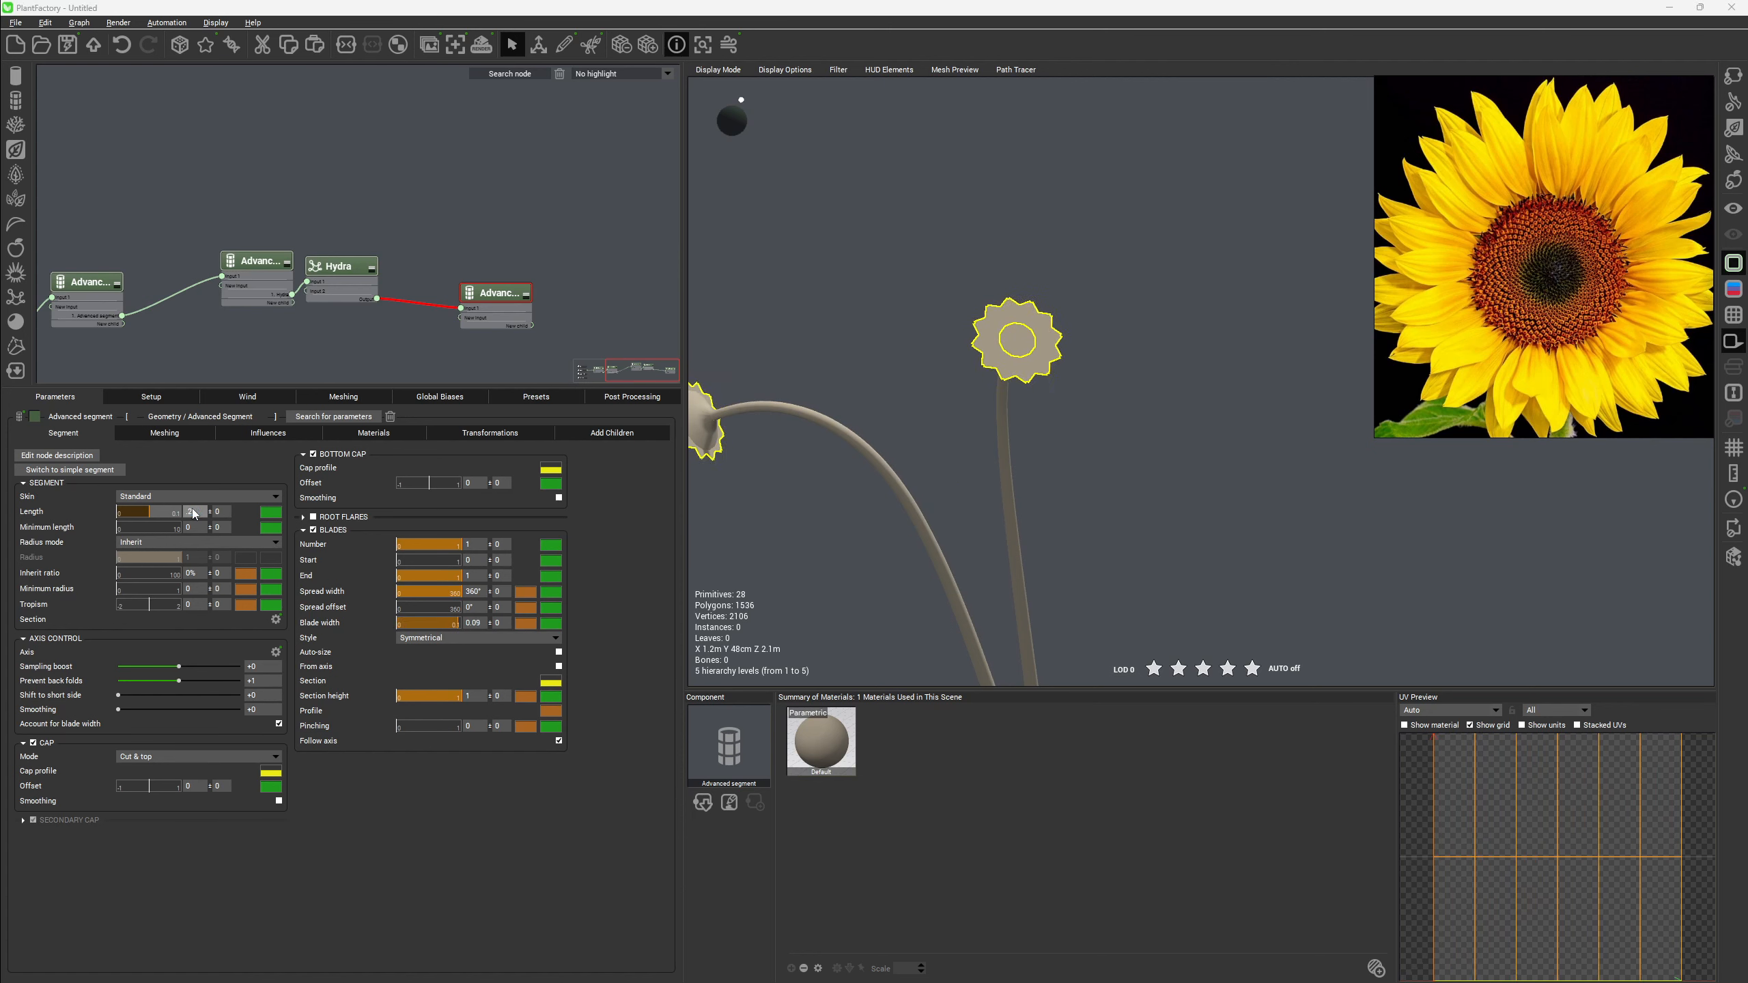
{"action": "type", "text": "0.2"}
{"action": "key", "text": "Return"}
{"action": "left_click", "coordinate": [469, 624]}
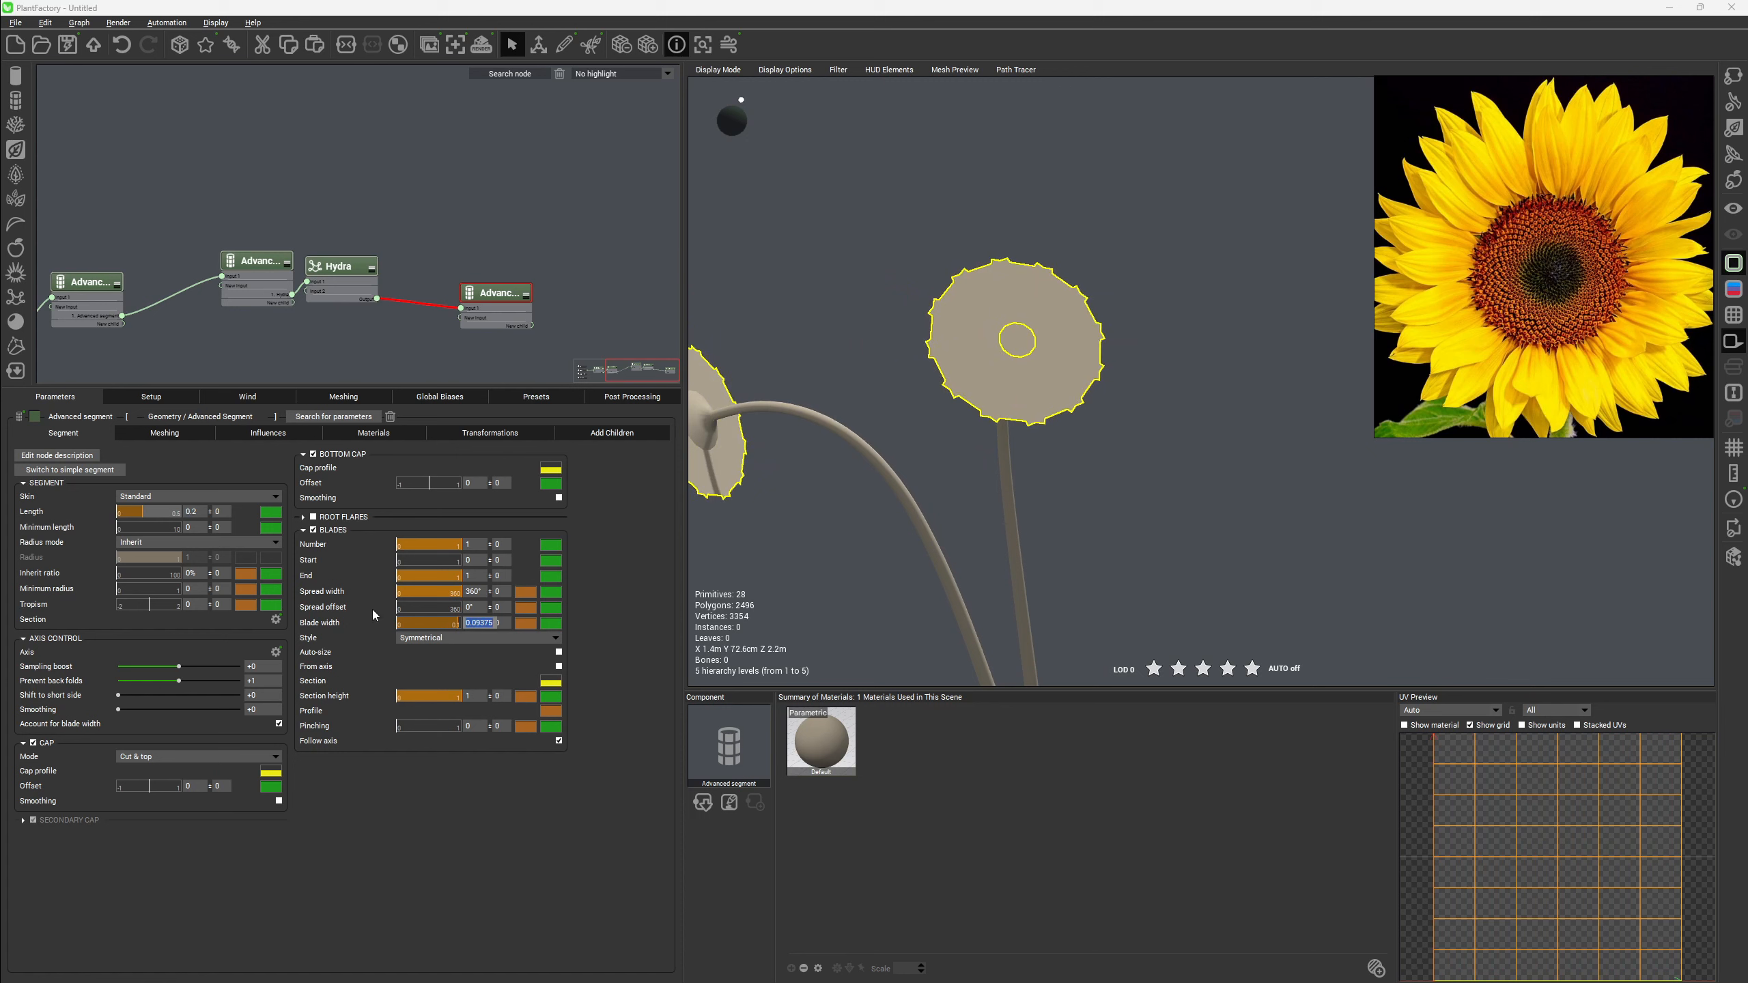
{"action": "type", "text": "0.02"}
{"action": "key", "text": "Return"}
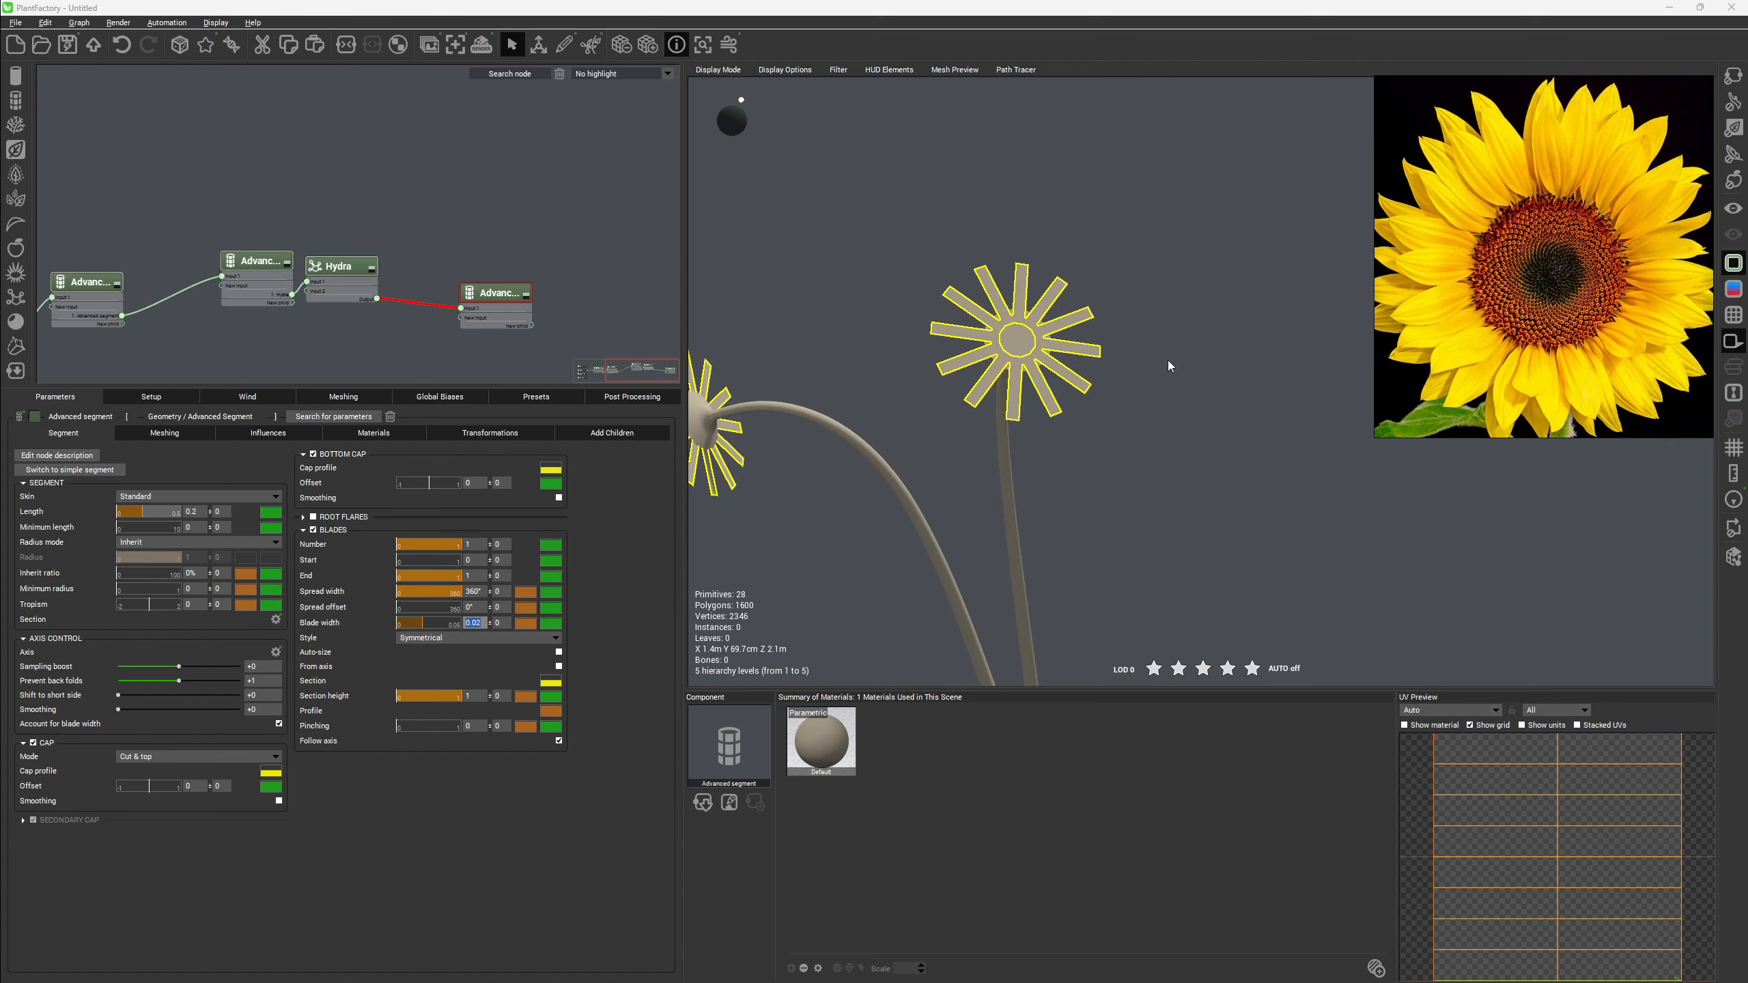
{"action": "right_click_drag", "start_coordinate": [1169, 367], "coordinate": [1080, 388]}
{"action": "scroll", "coordinate": [1056, 396], "scroll_direction": "up", "scroll_amount": 4}
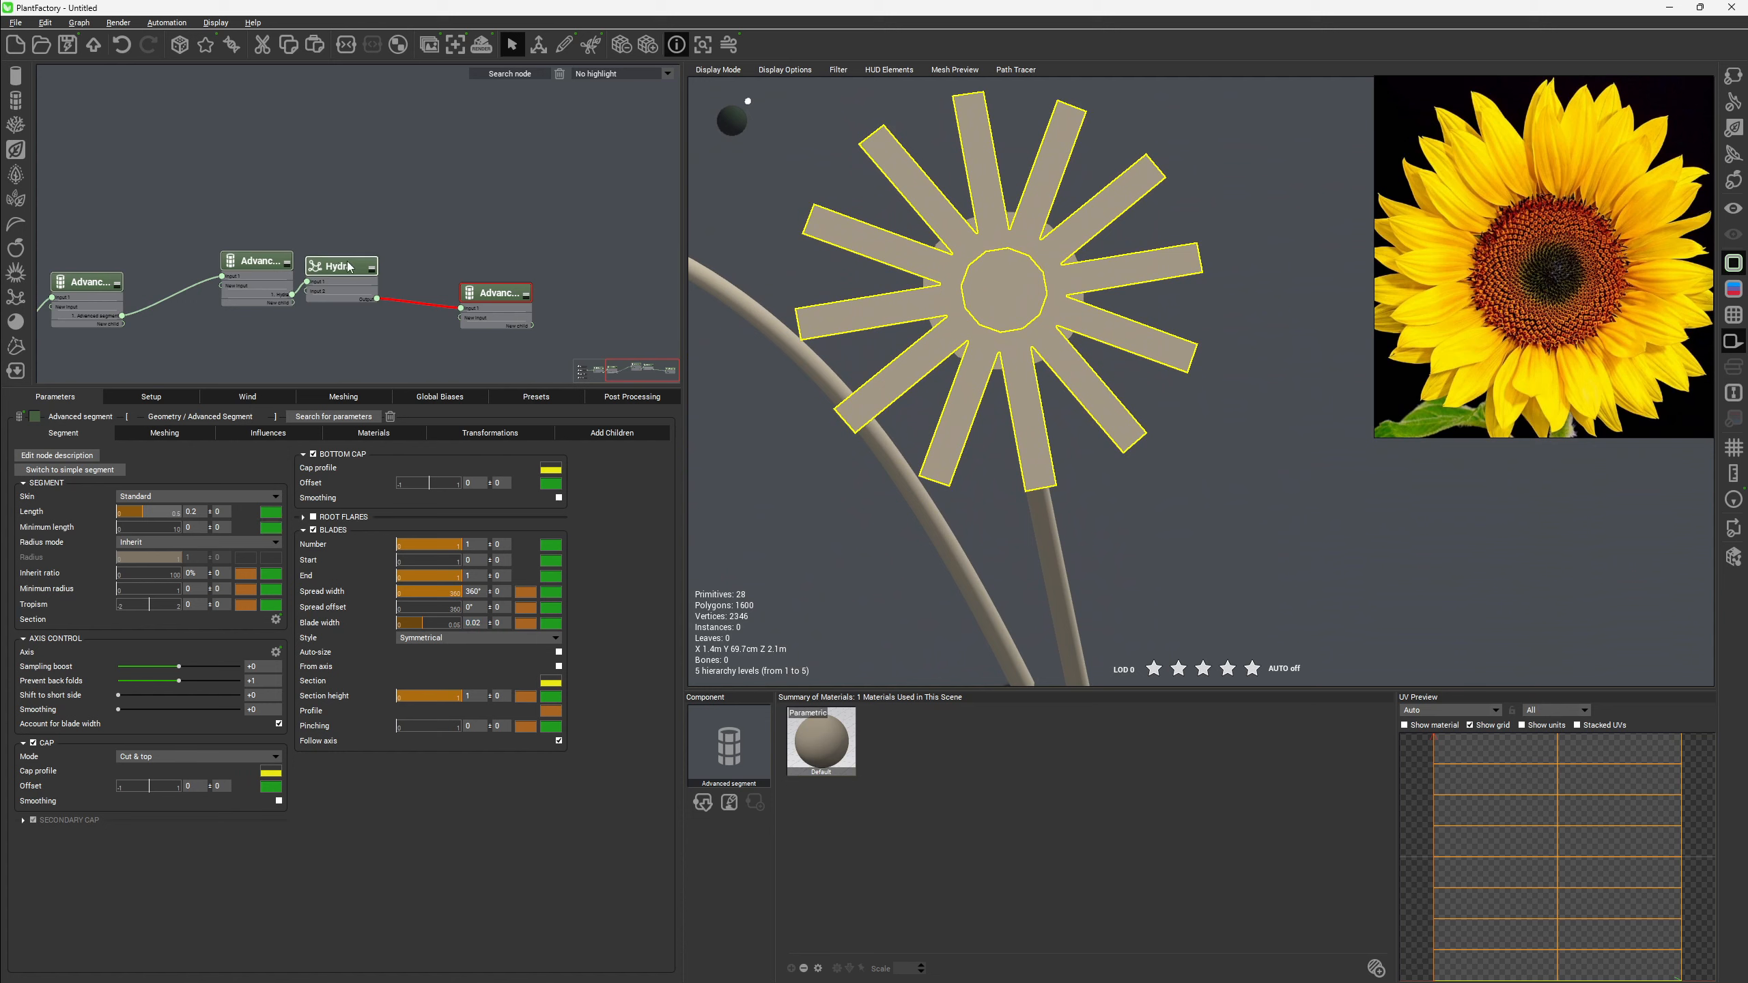
Load the rounded single-peak curve from the Time Splines filters as the profile of the petals' blade width.
{"action": "middle_click_drag", "start_coordinate": [487, 271], "coordinate": [446, 282]}
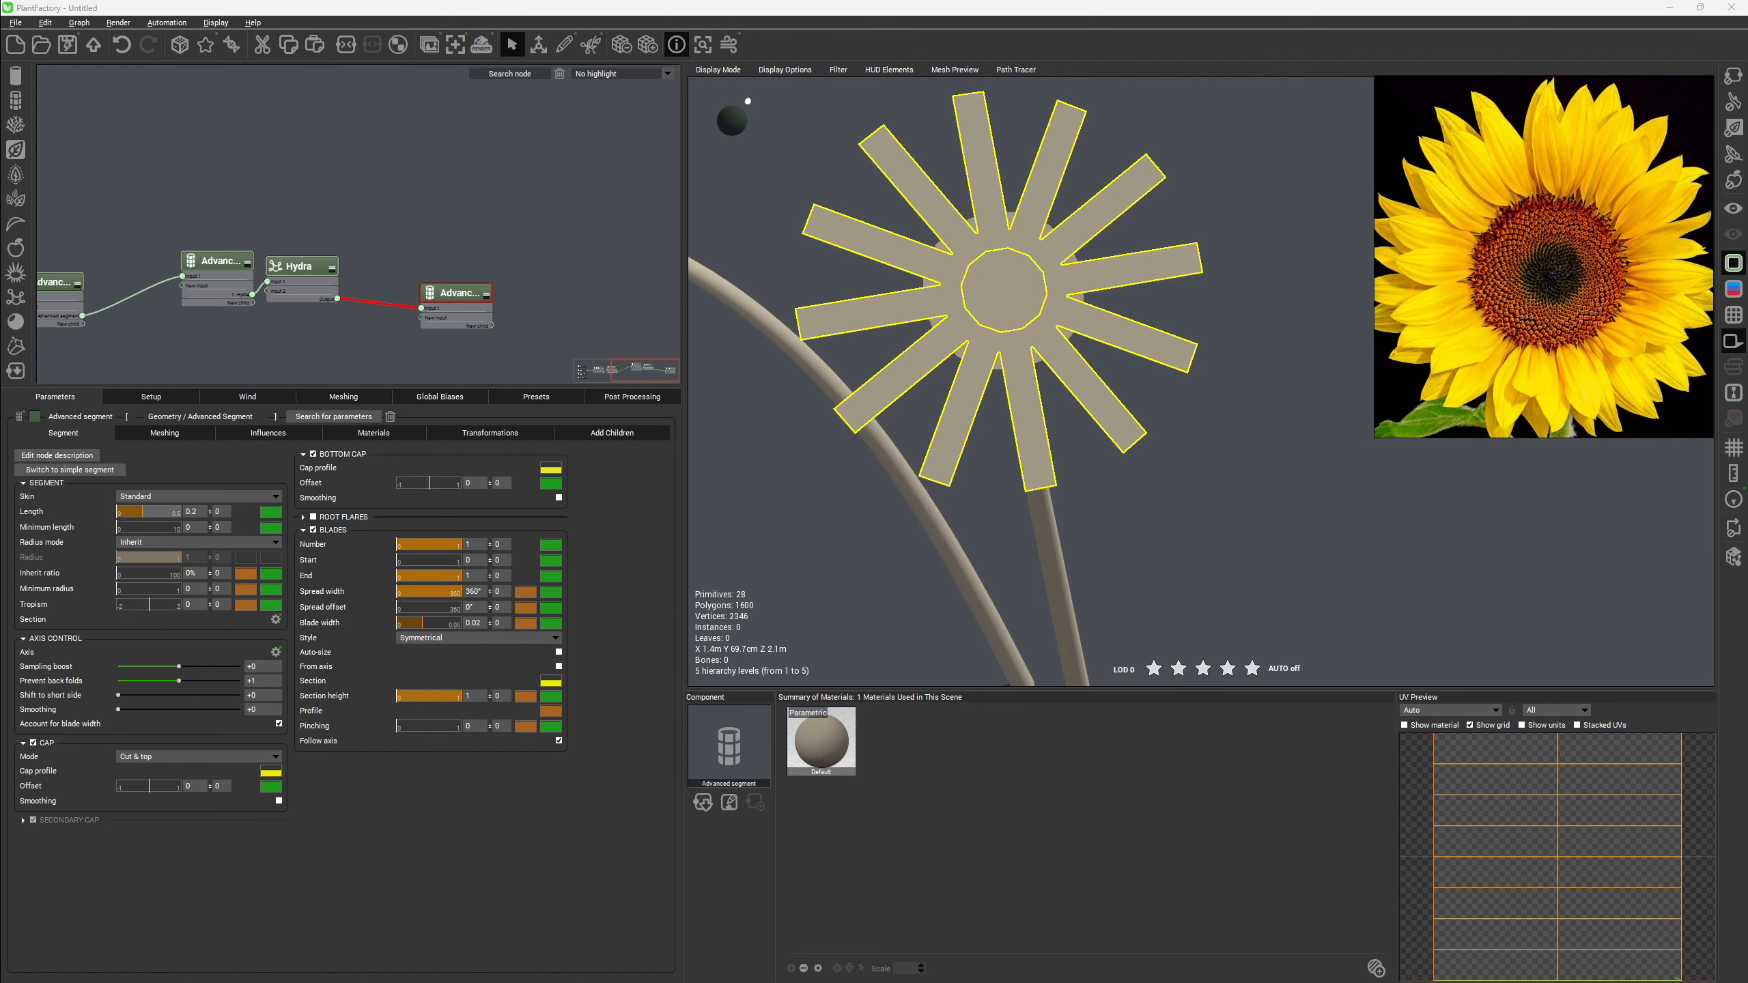
{"action": "left_click_drag", "start_coordinate": [0, 469], "coordinate": [838, 404]}
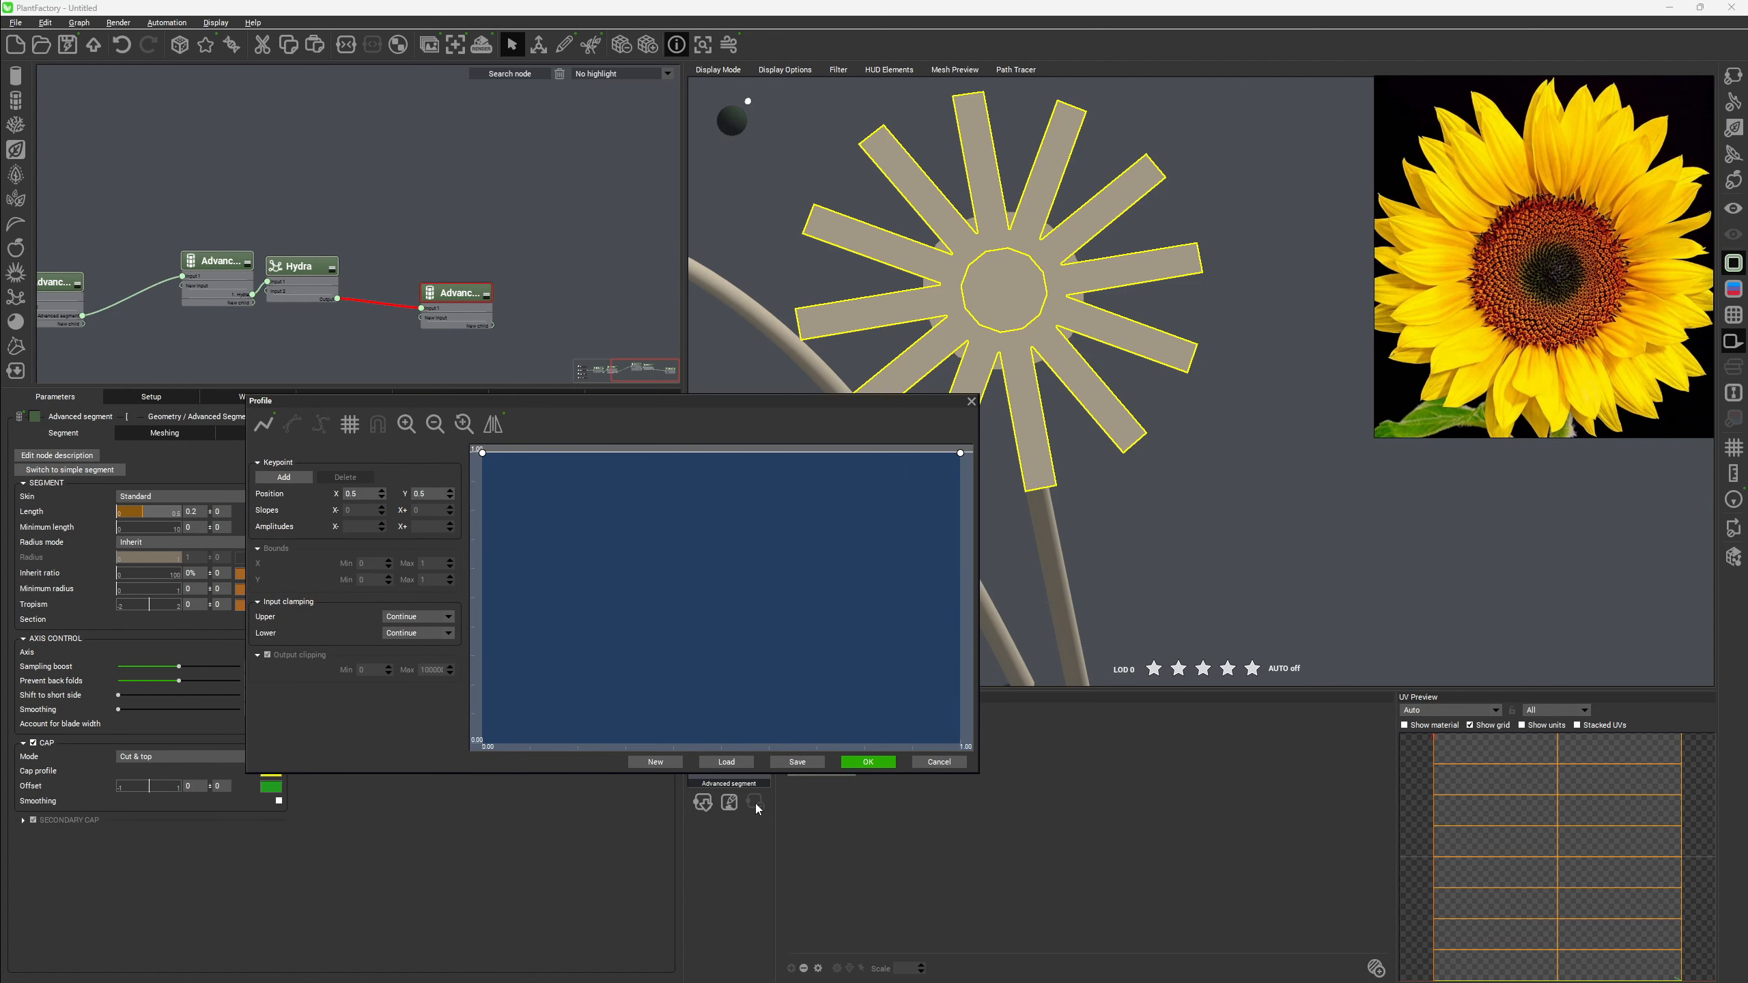
{"action": "left_click", "coordinate": [725, 762]}
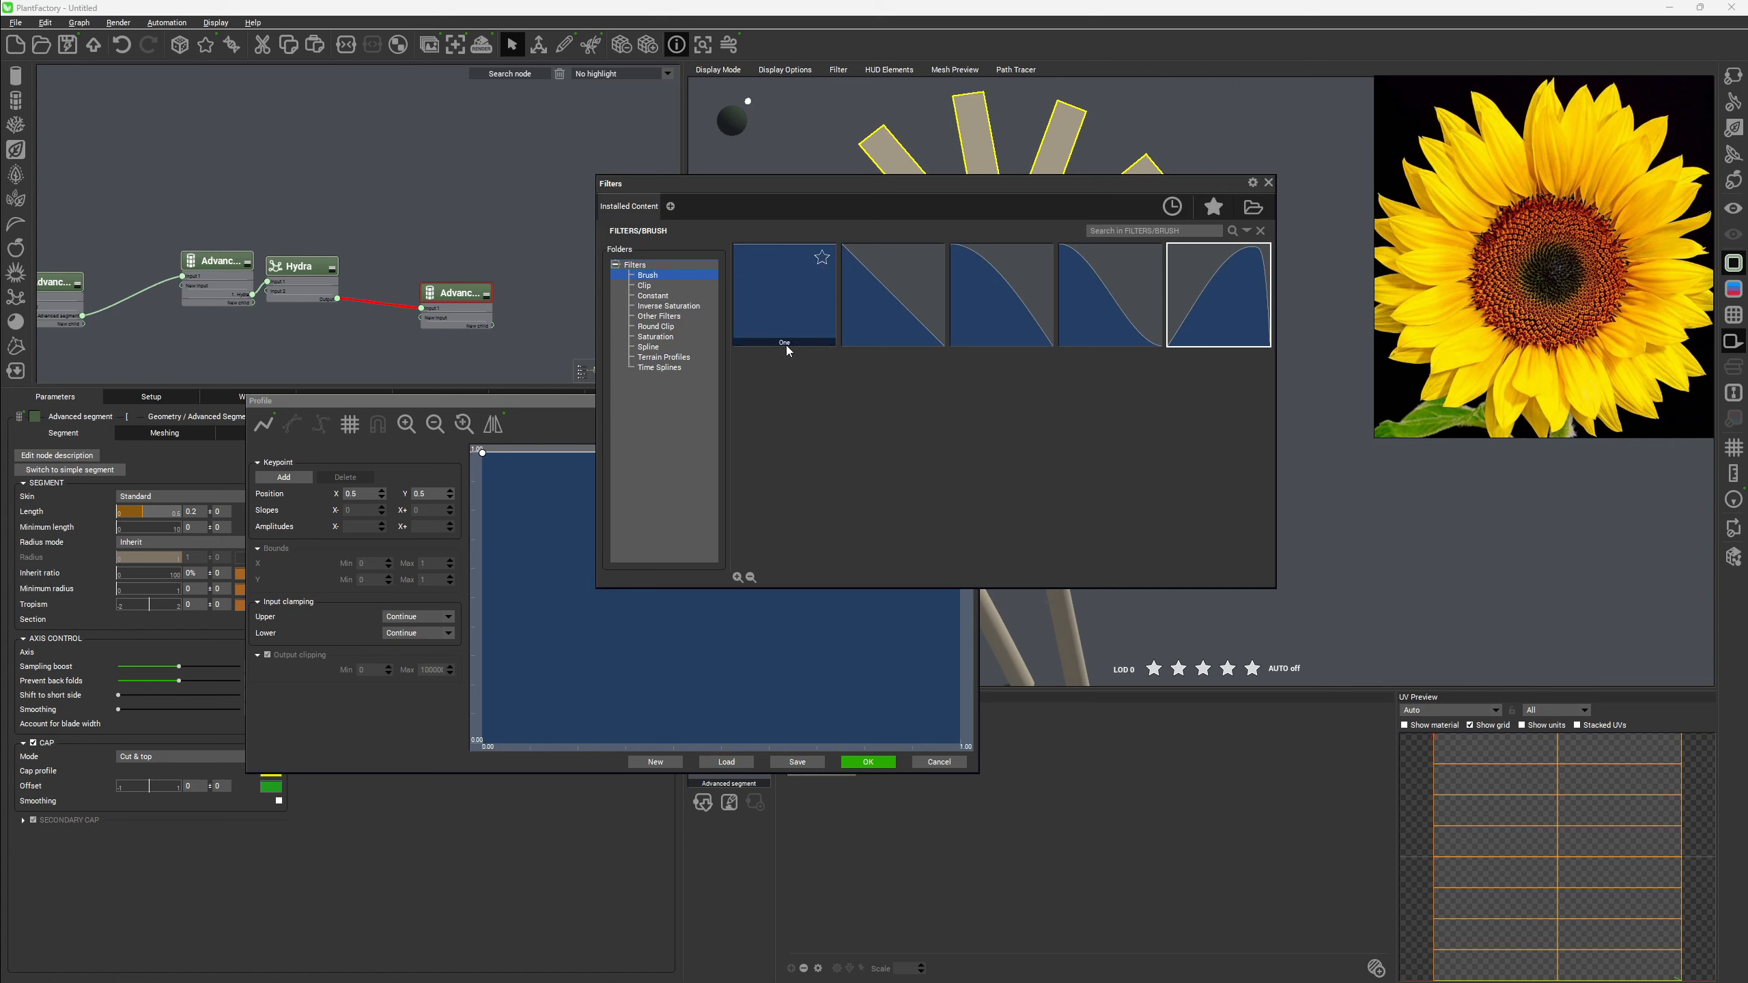
{"action": "left_click", "coordinate": [654, 327]}
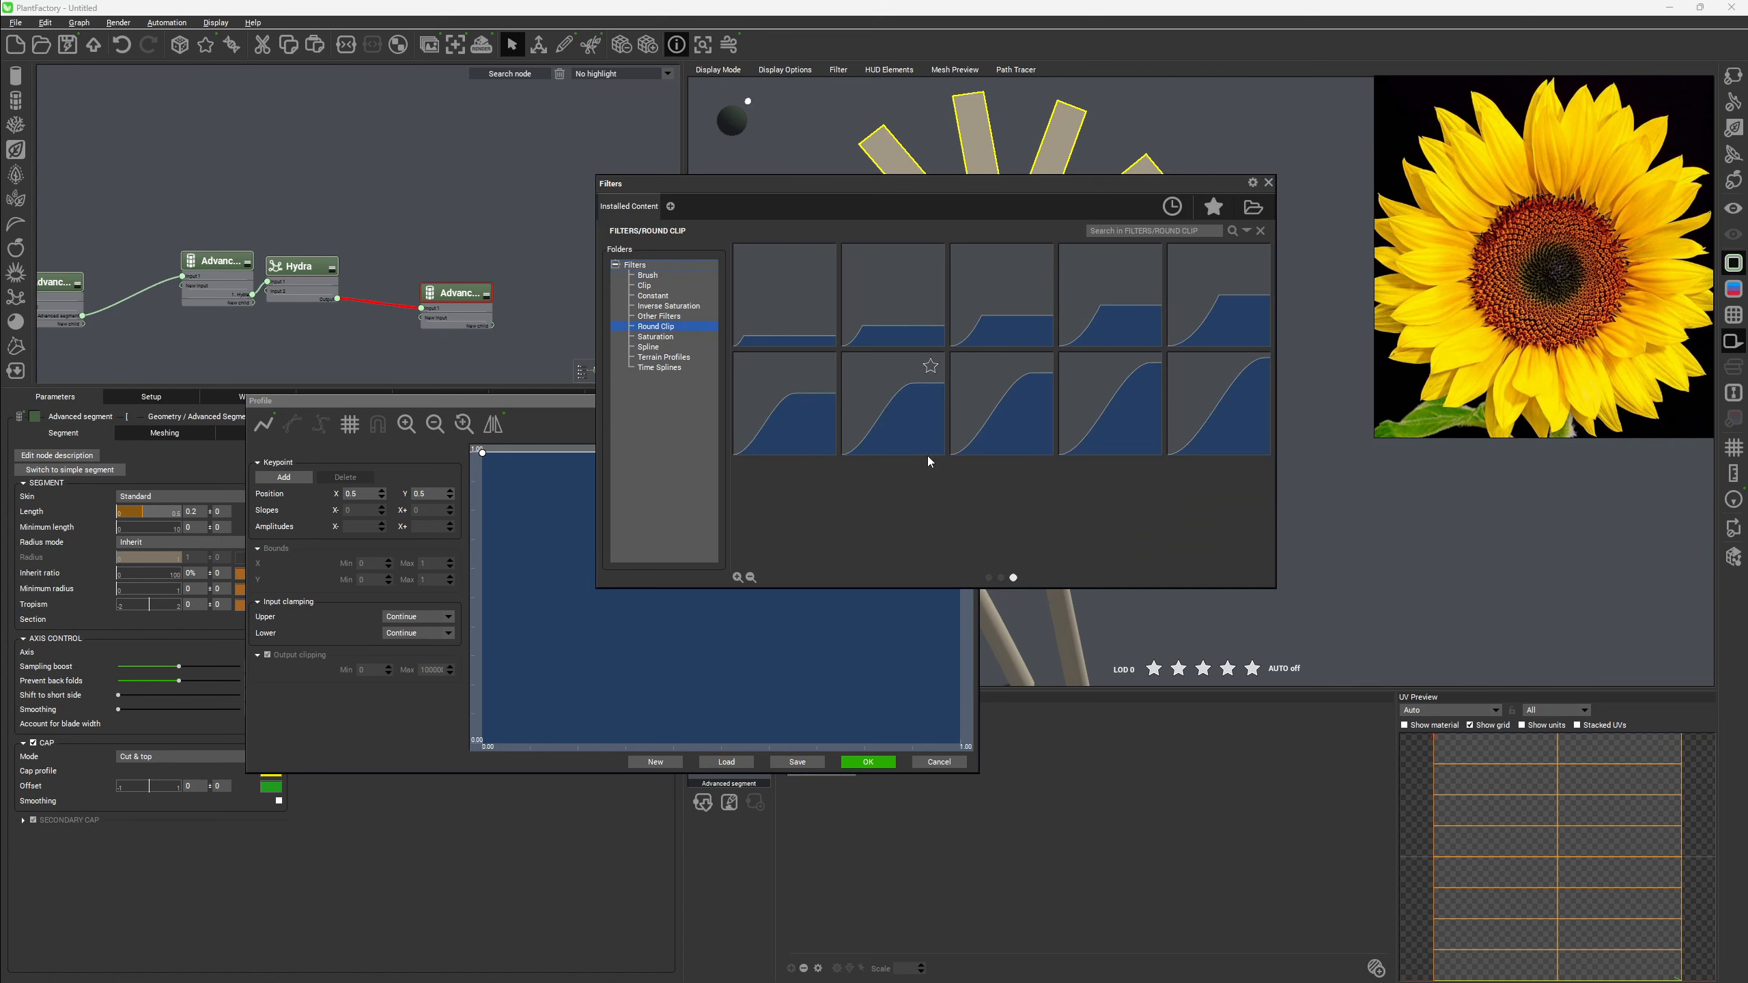
{"action": "left_click", "coordinate": [649, 317]}
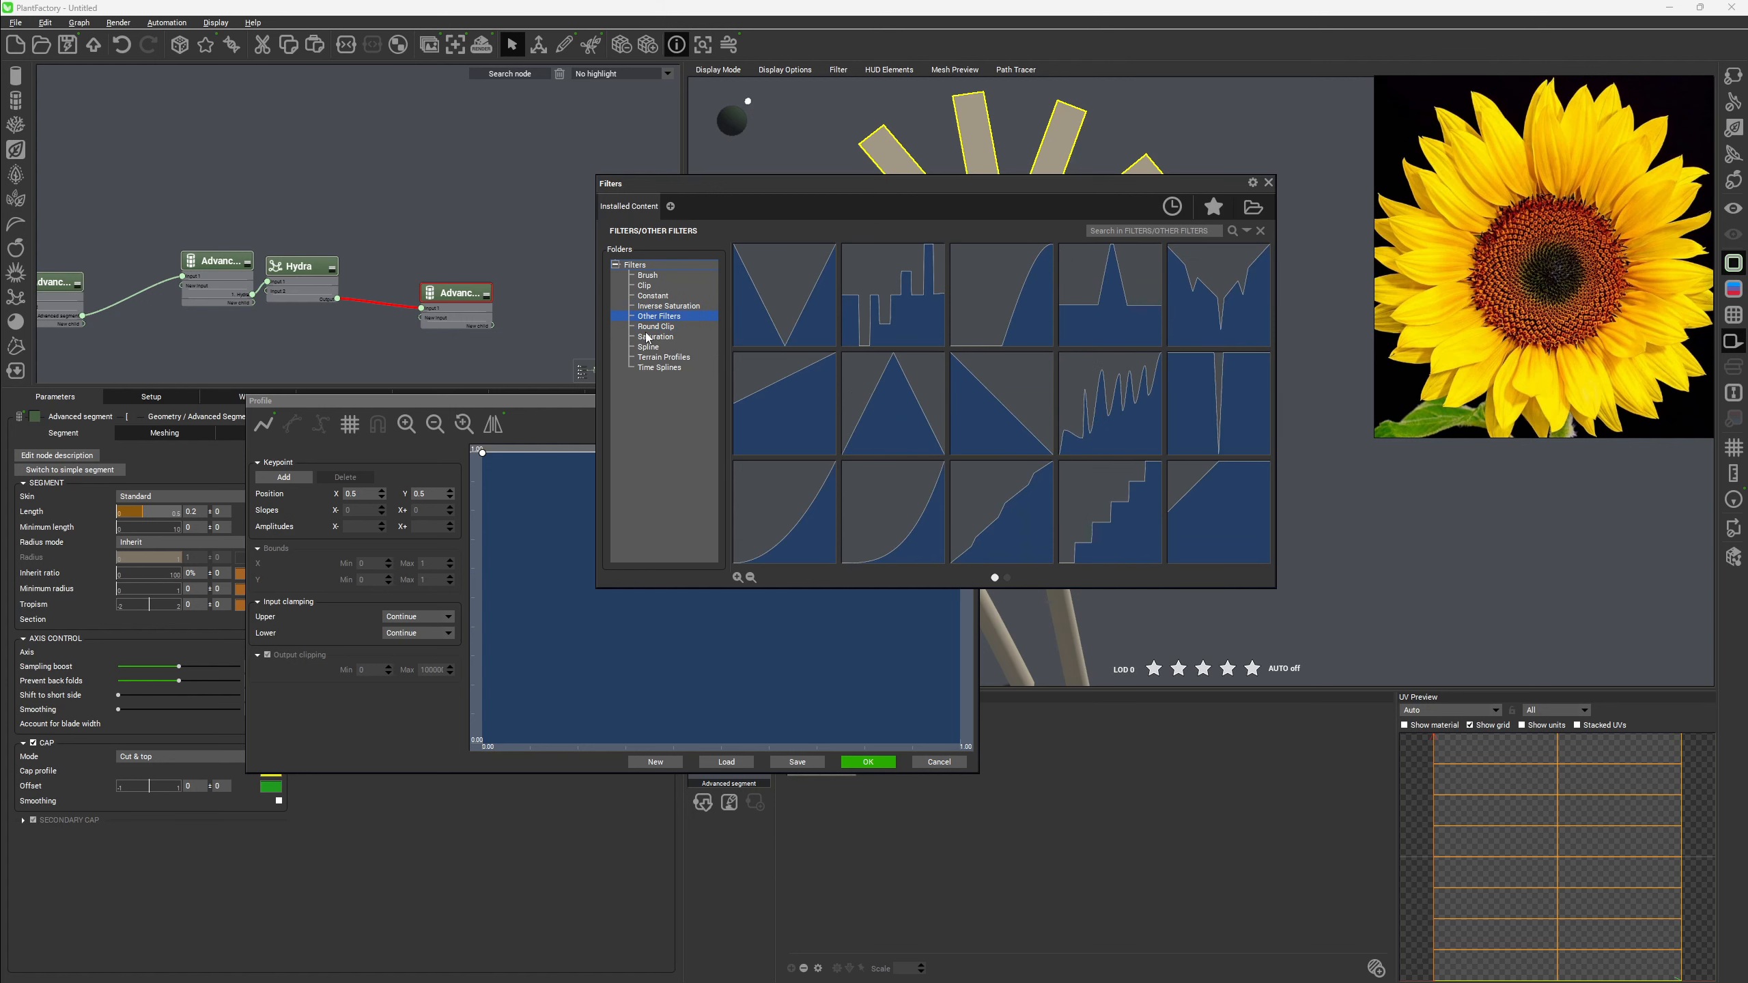
{"action": "scroll", "coordinate": [1034, 386], "scroll_direction": "down", "scroll_amount": 1}
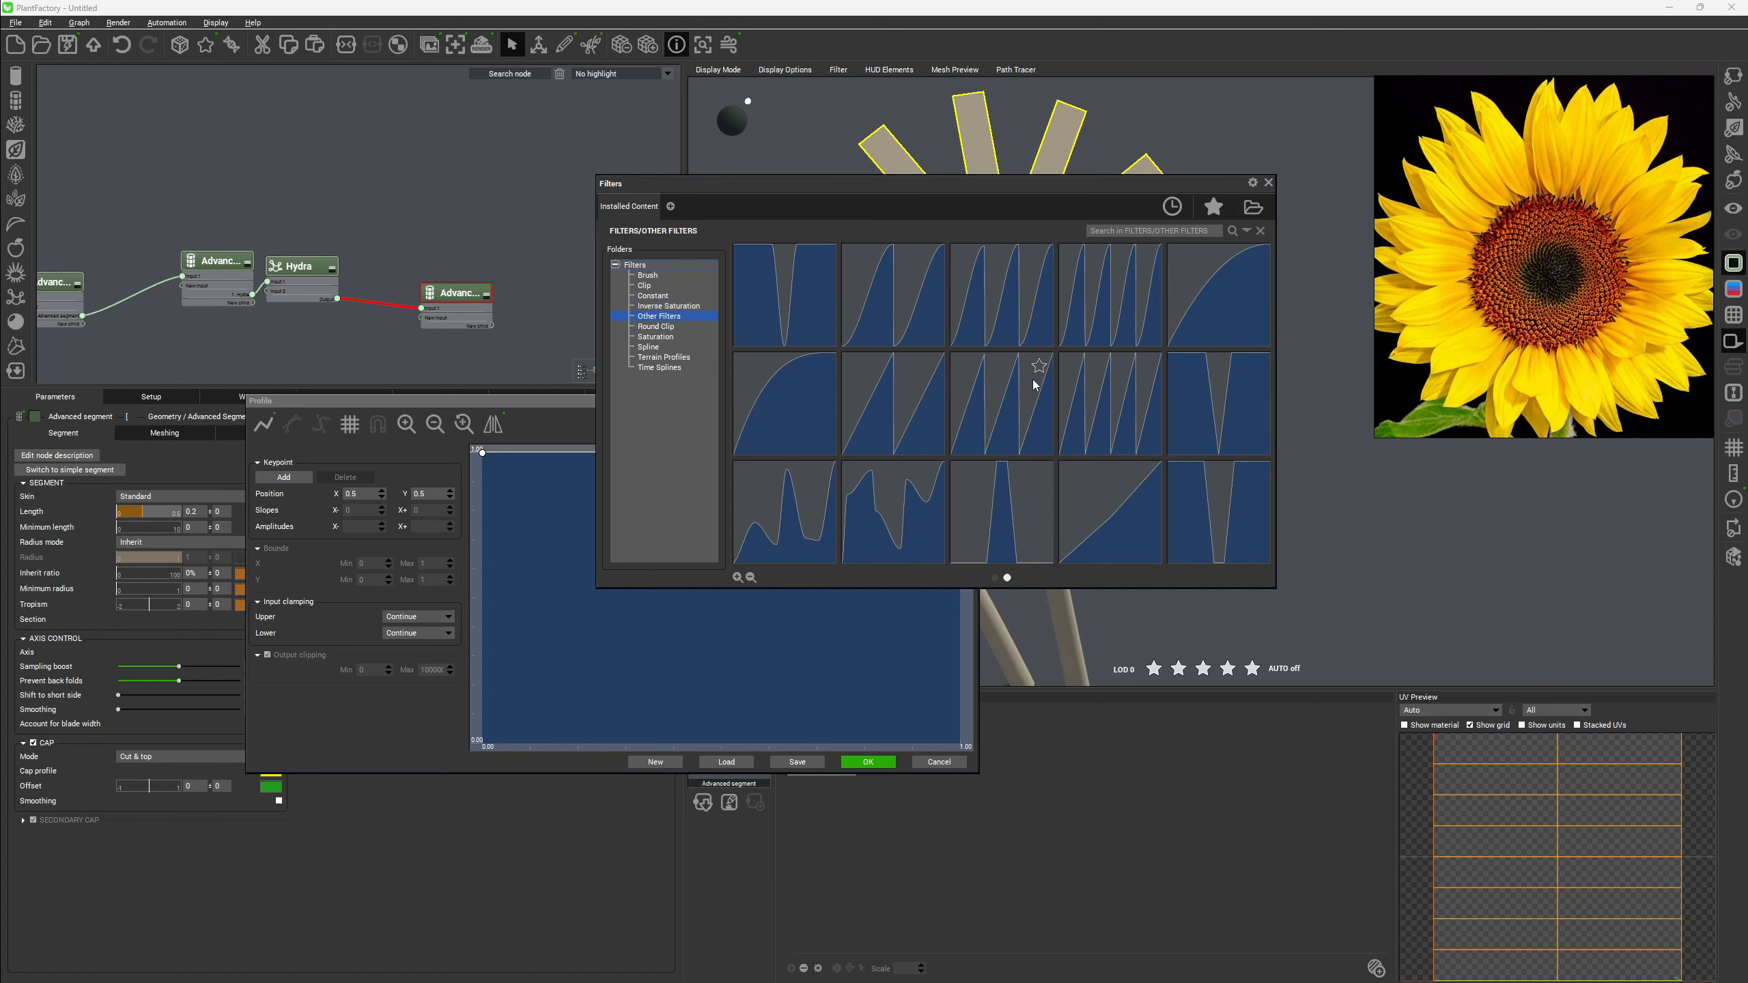
{"action": "scroll", "coordinate": [937, 431], "scroll_direction": "up", "scroll_amount": 1}
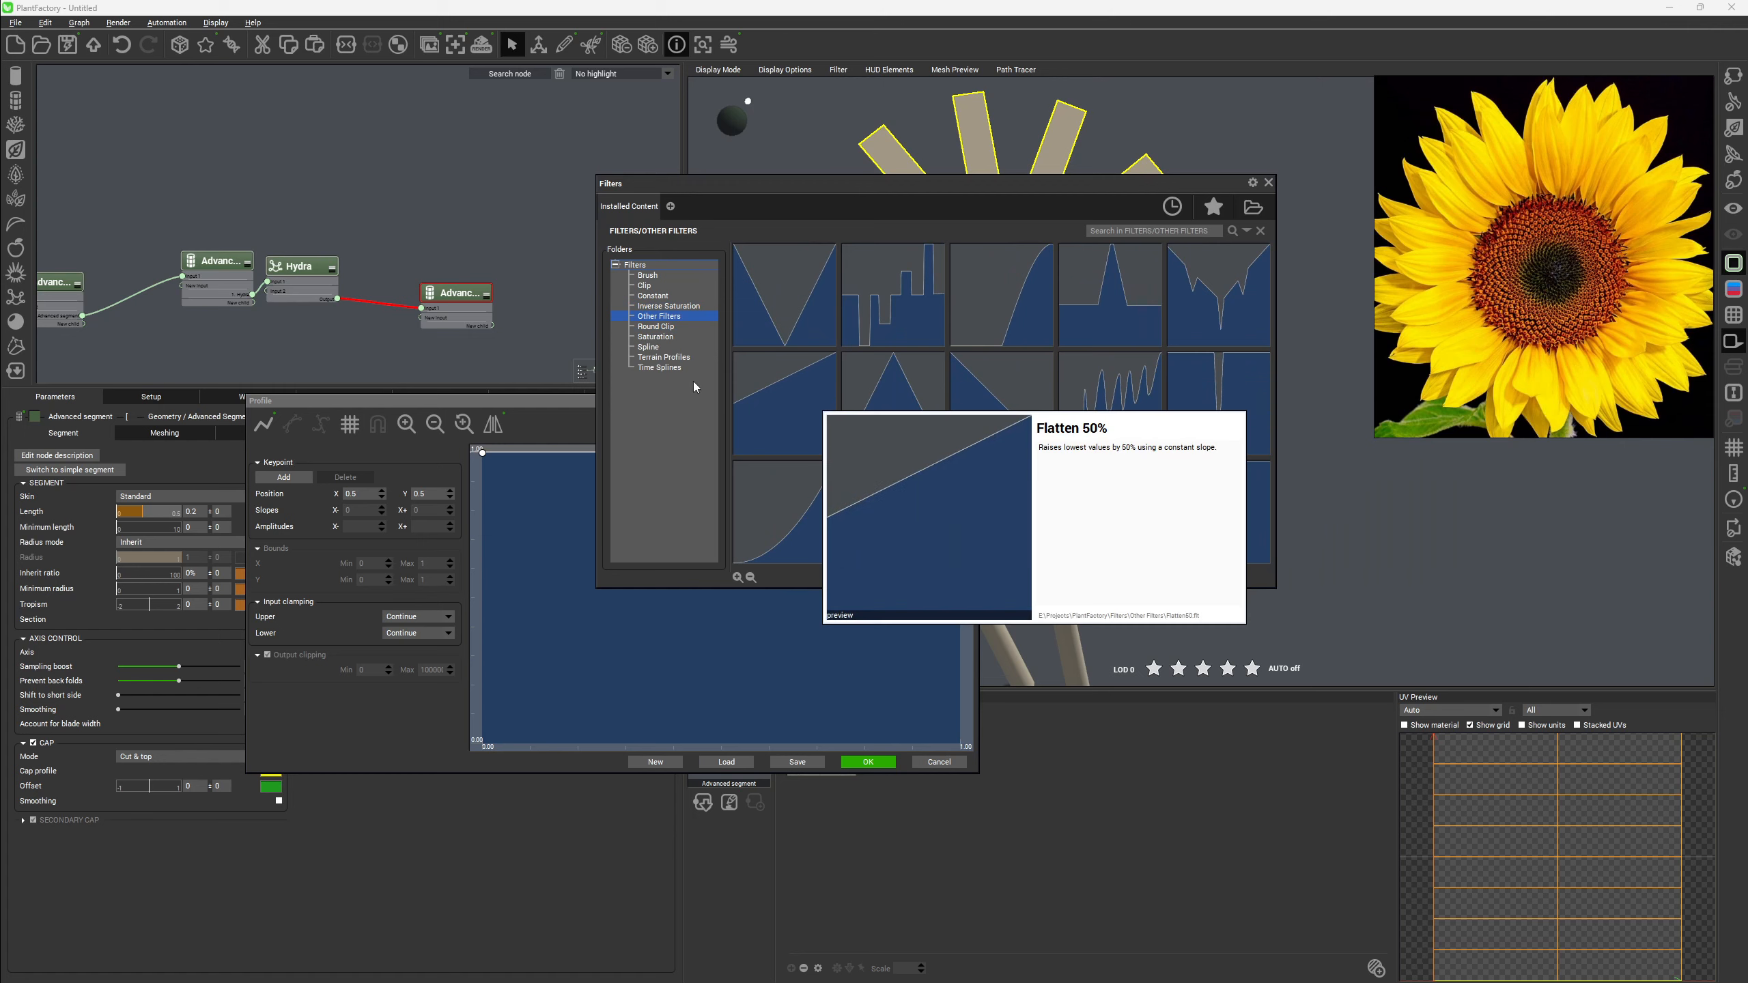
{"action": "left_click", "coordinate": [662, 357]}
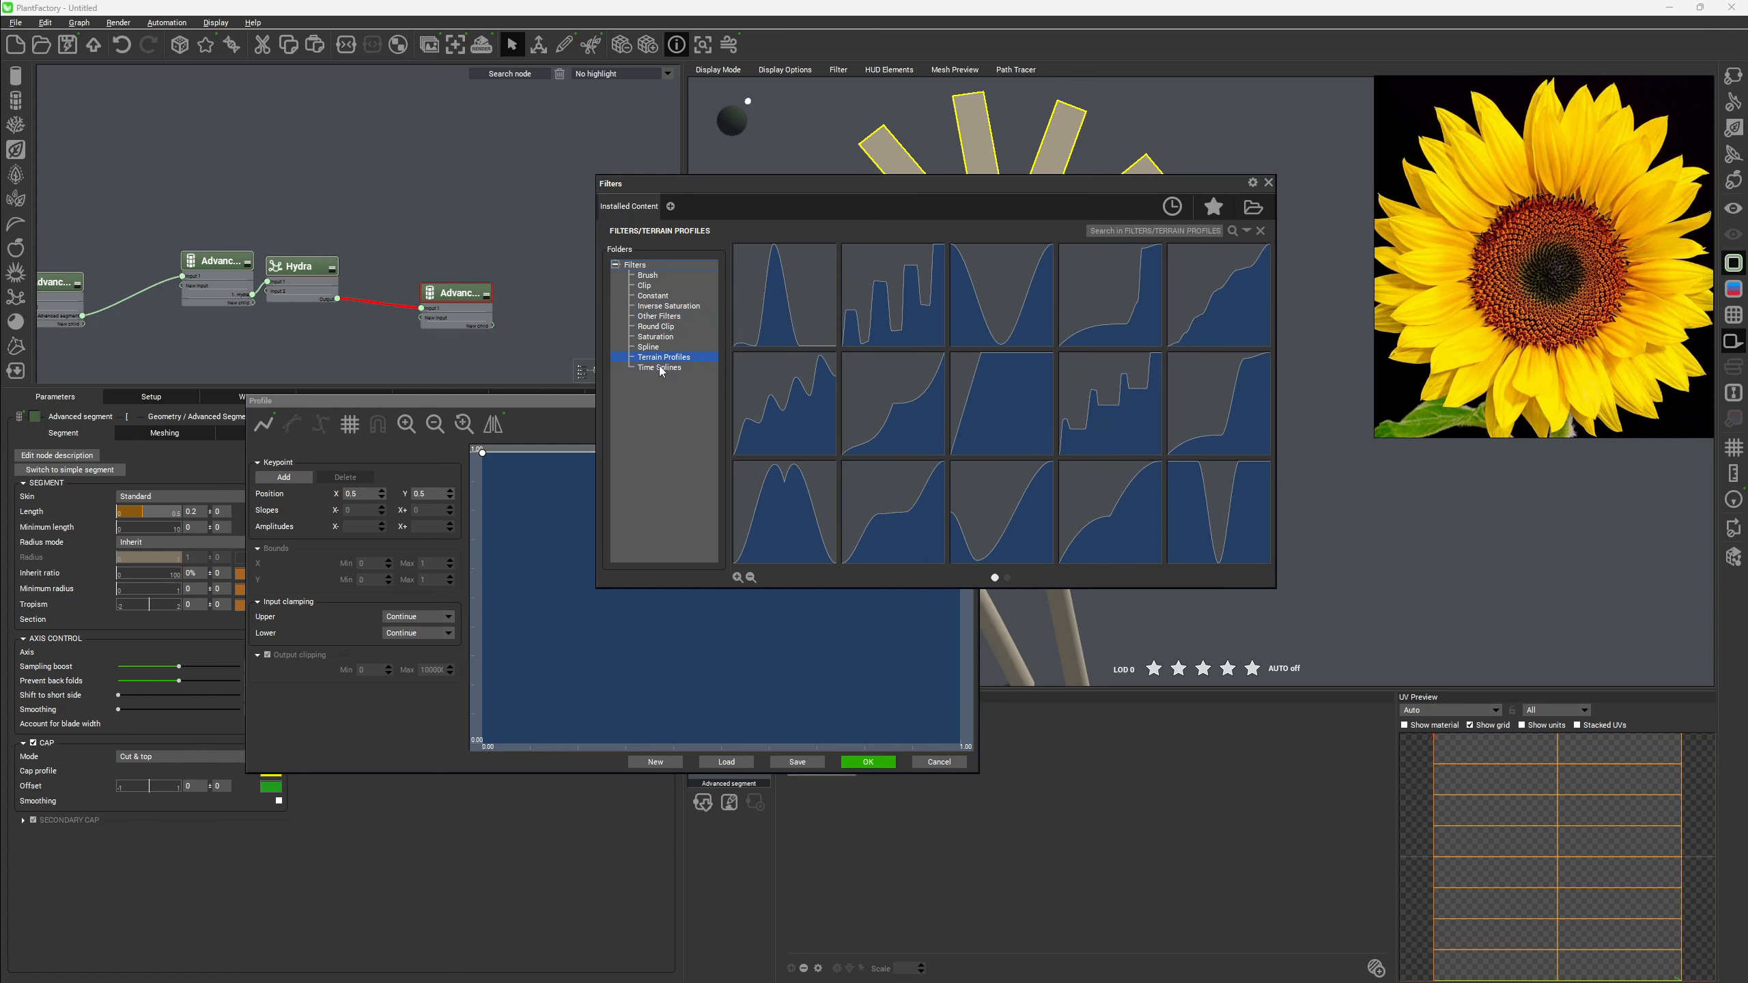
{"action": "left_click", "coordinate": [659, 367]}
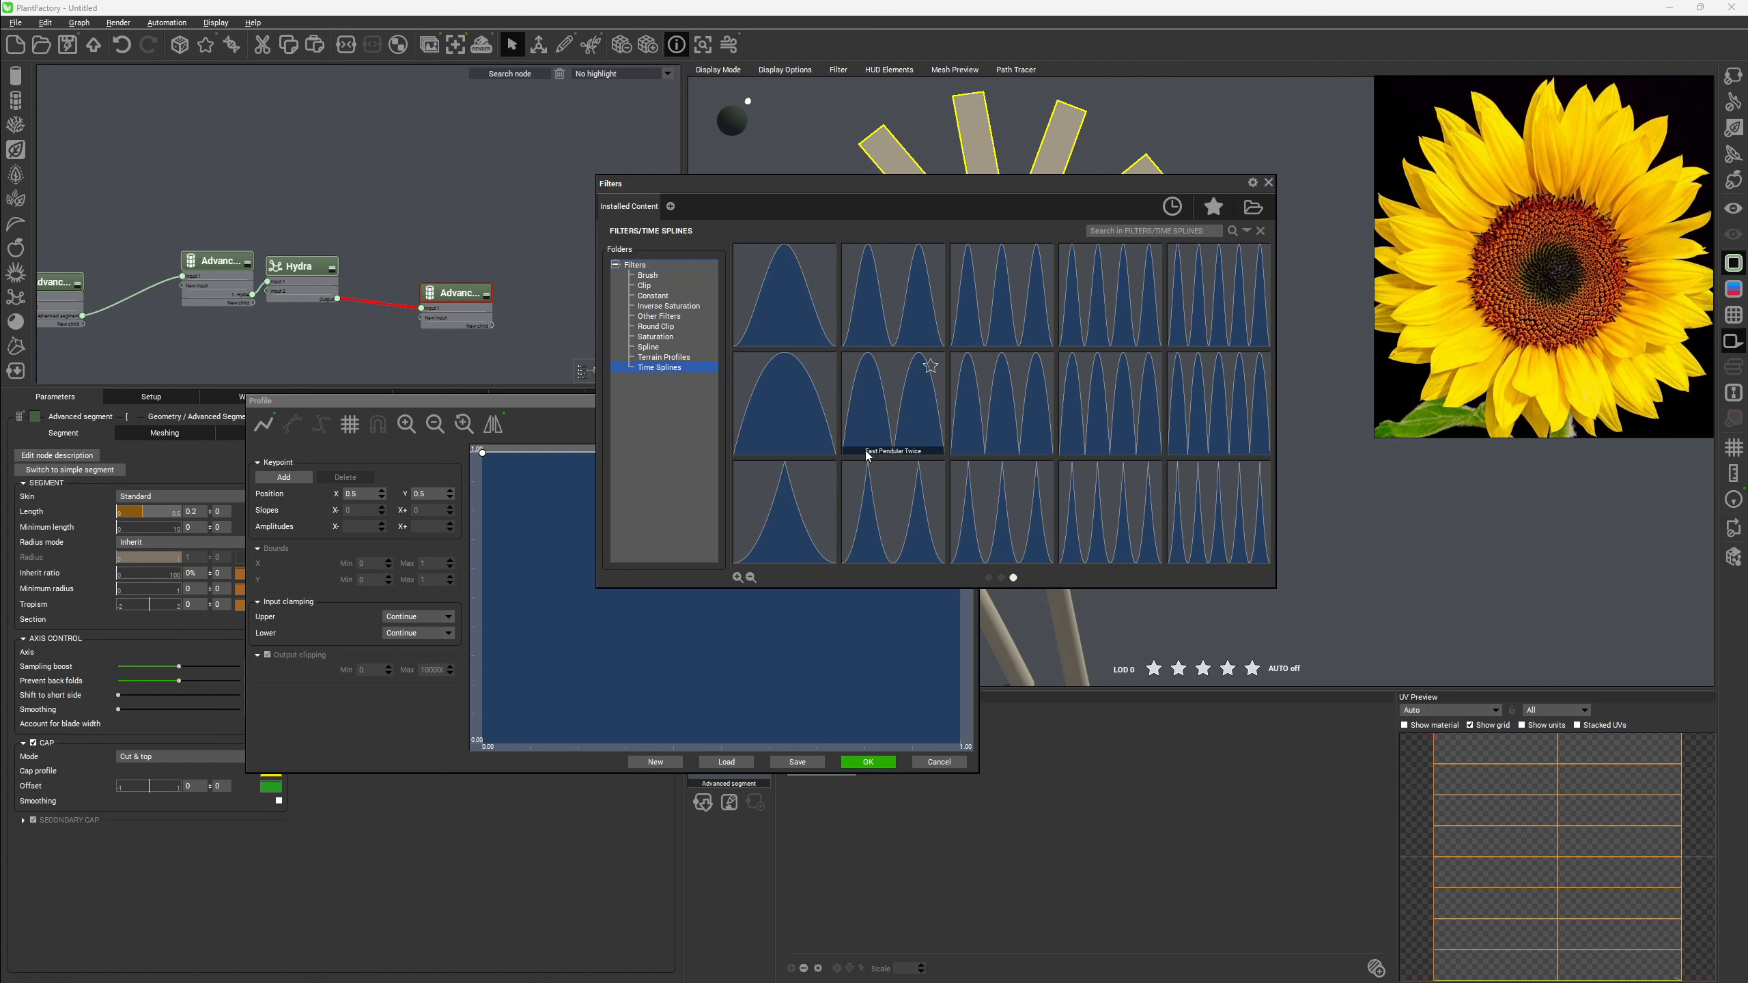
{"action": "double_click", "coordinate": [787, 399]}
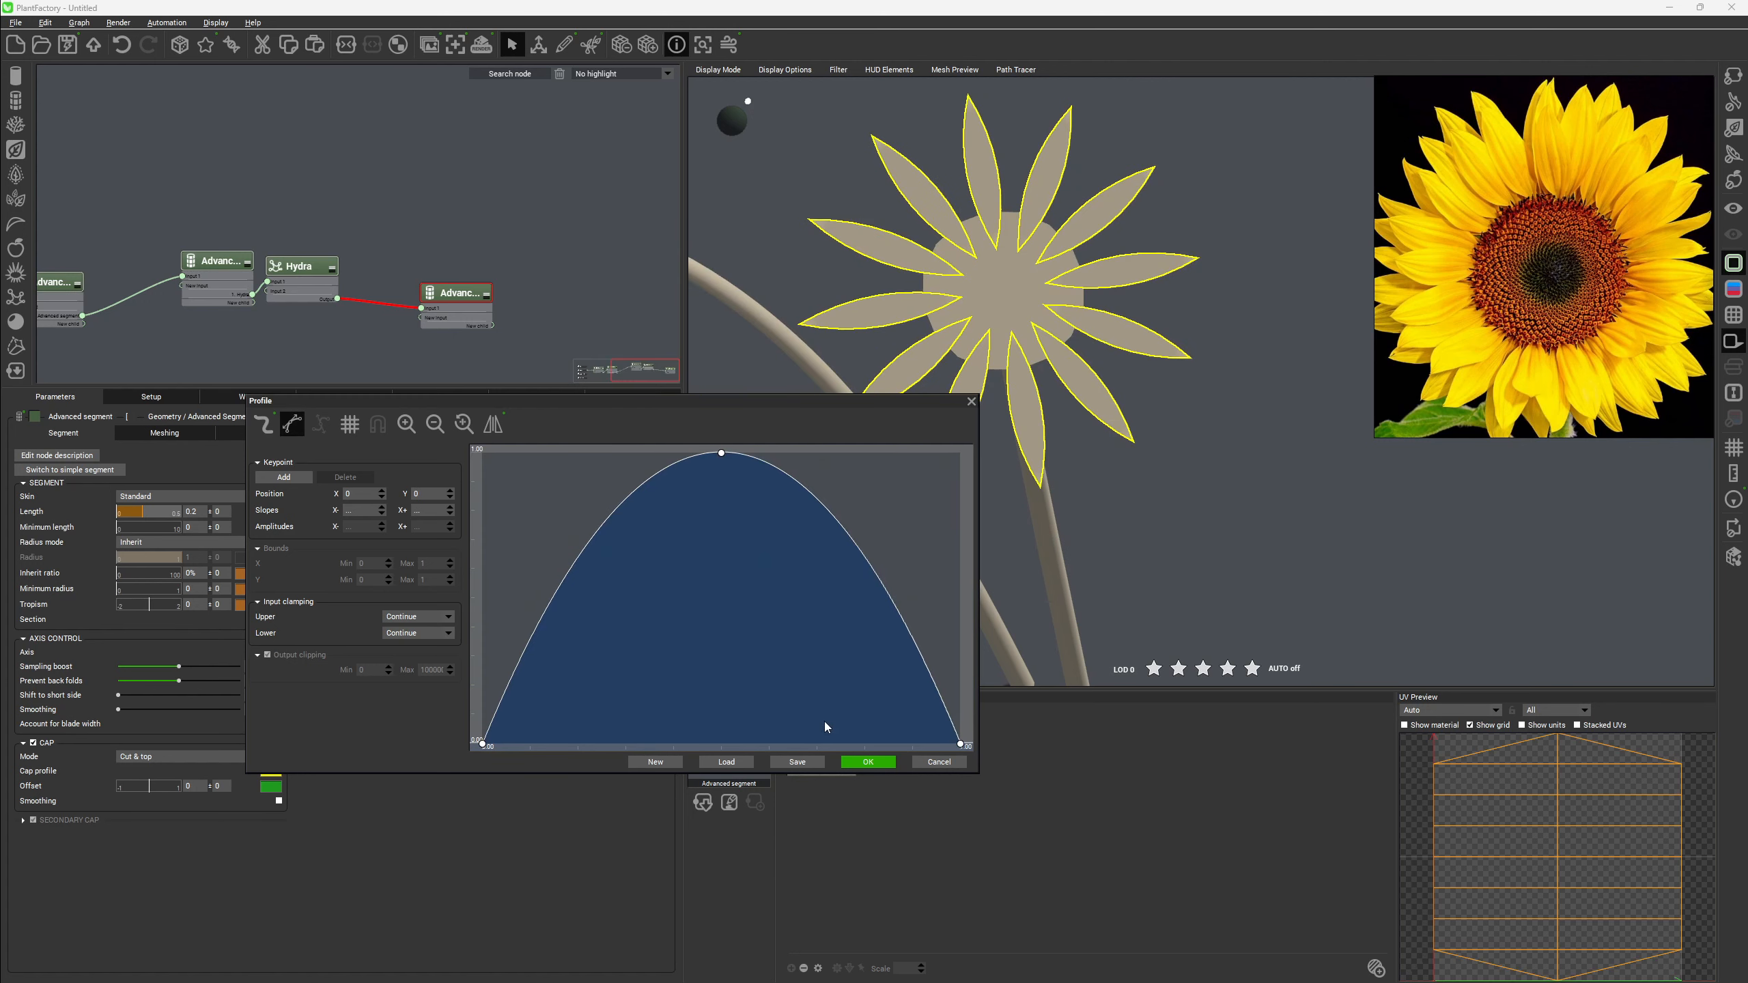
Shift the blade width profile's peak to about X 0.38, steepen its starting slope to about 6.7, and apply the profile.
{"action": "left_click_drag", "start_coordinate": [720, 454], "coordinate": [666, 452]}
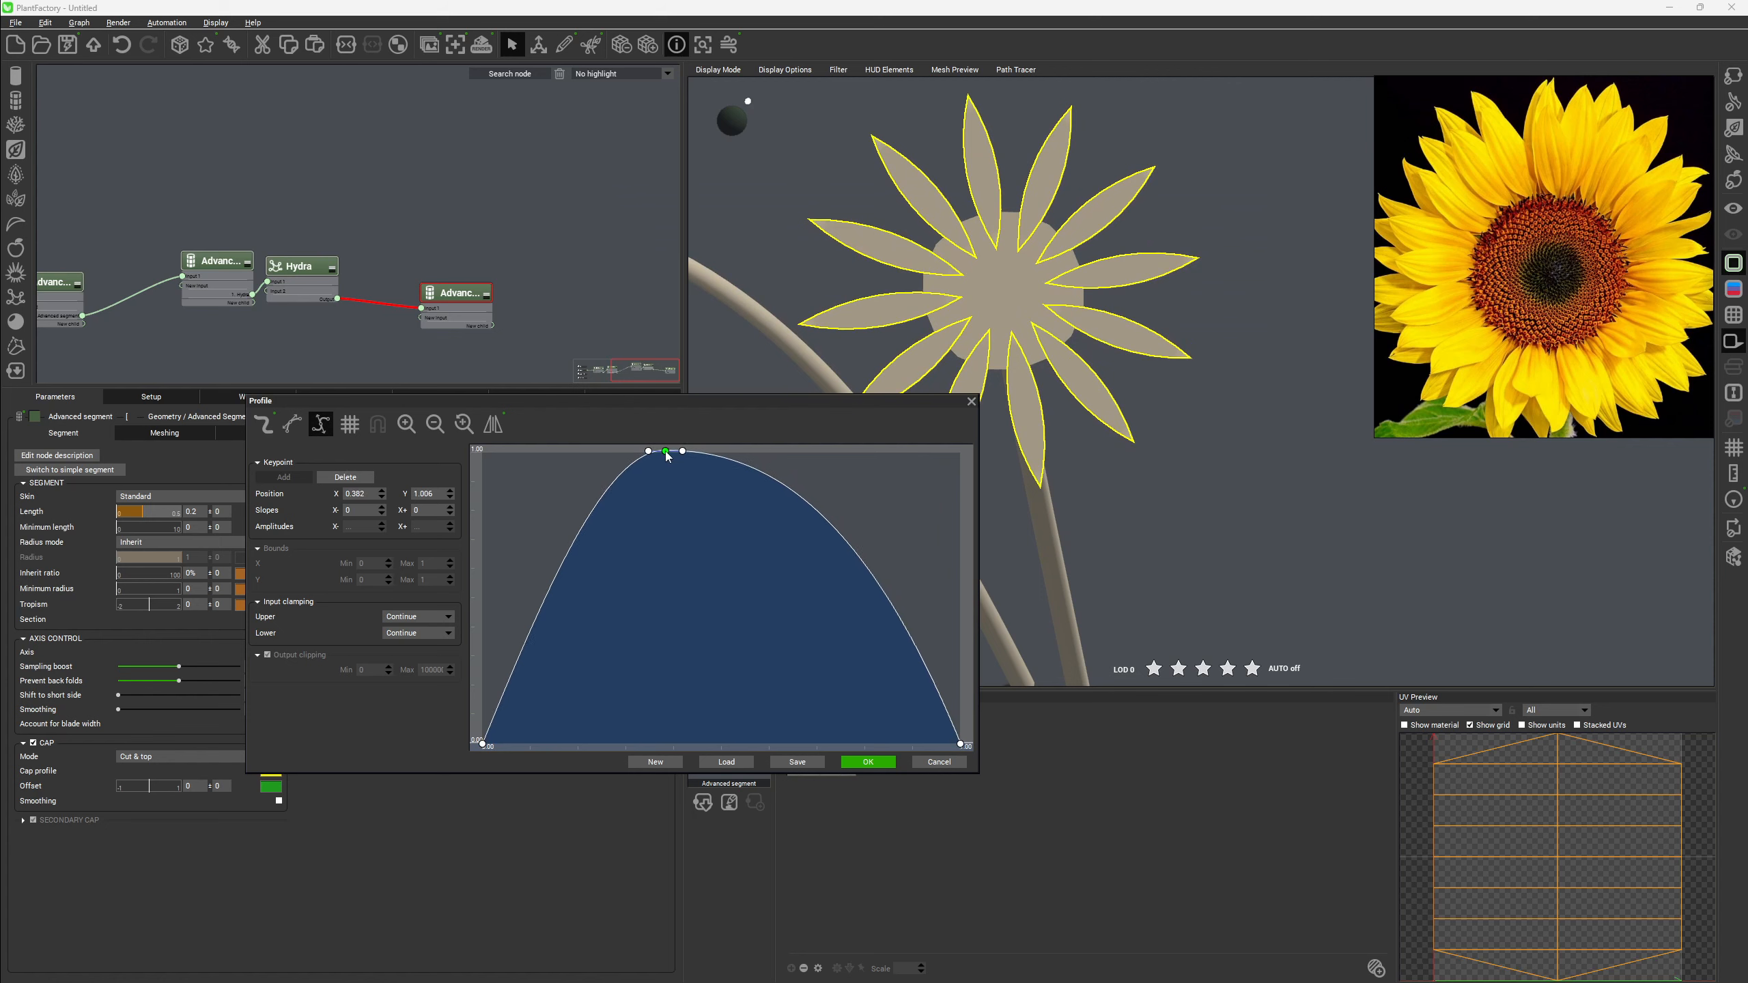
{"action": "left_click", "coordinate": [482, 745]}
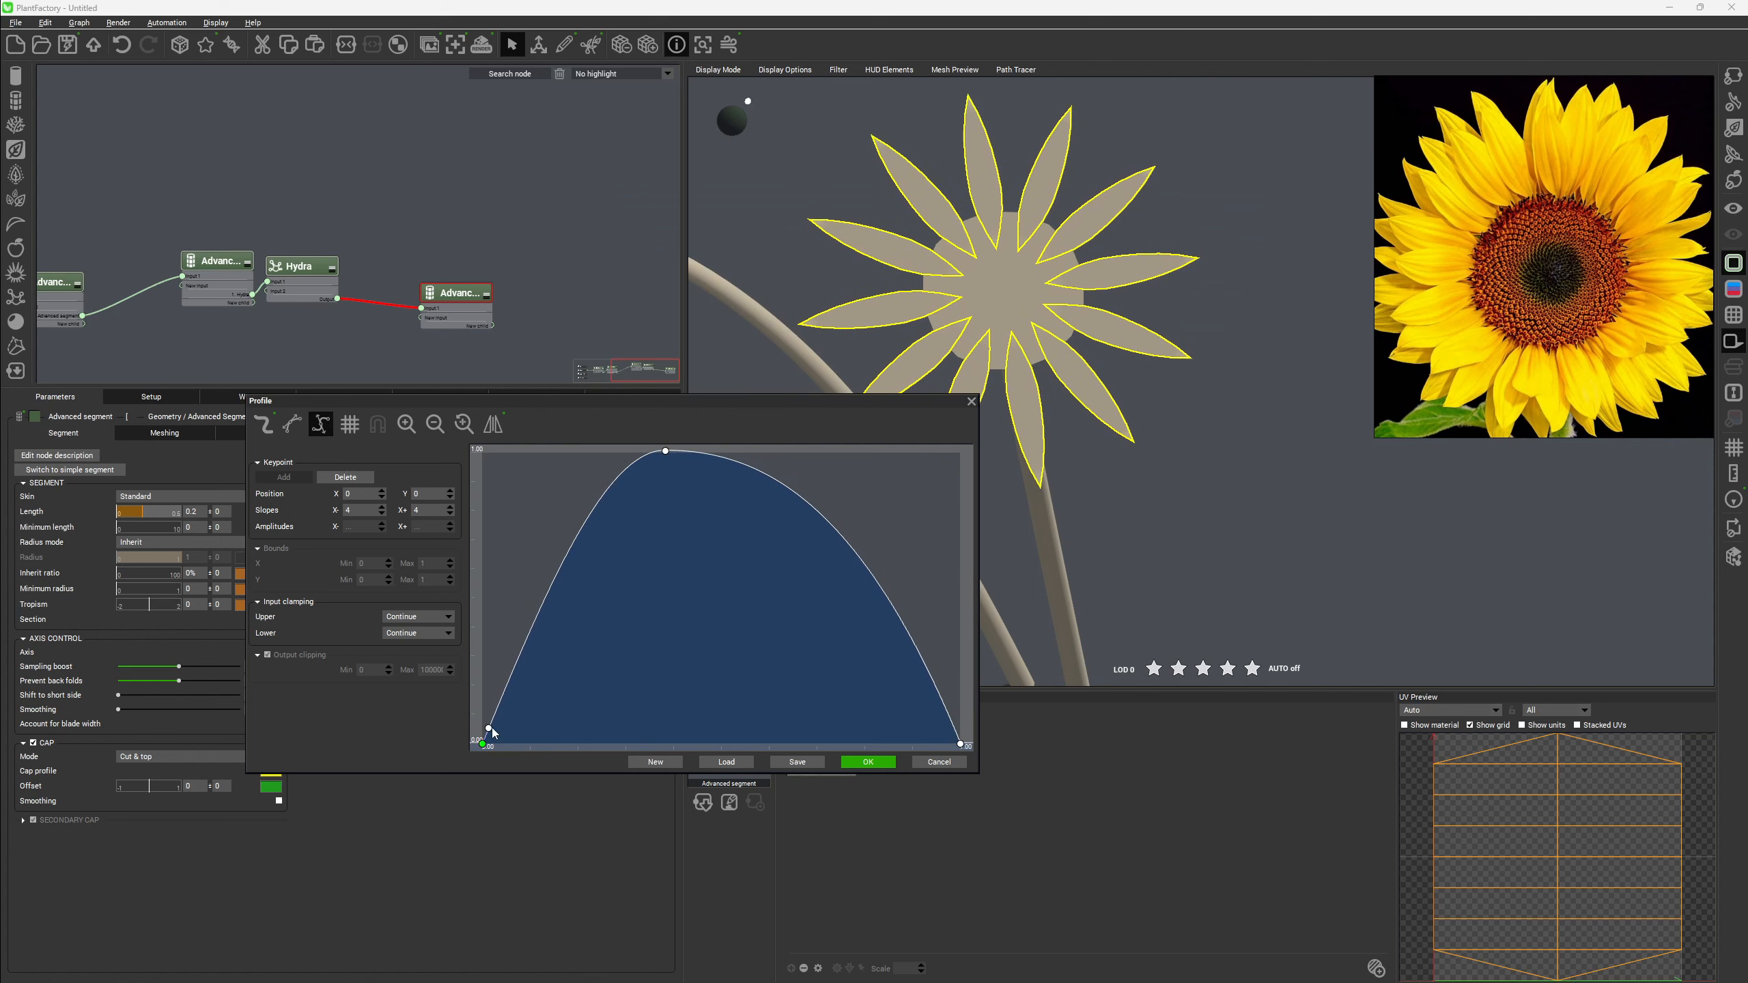
{"action": "left_click_drag", "start_coordinate": [490, 732], "coordinate": [488, 723]}
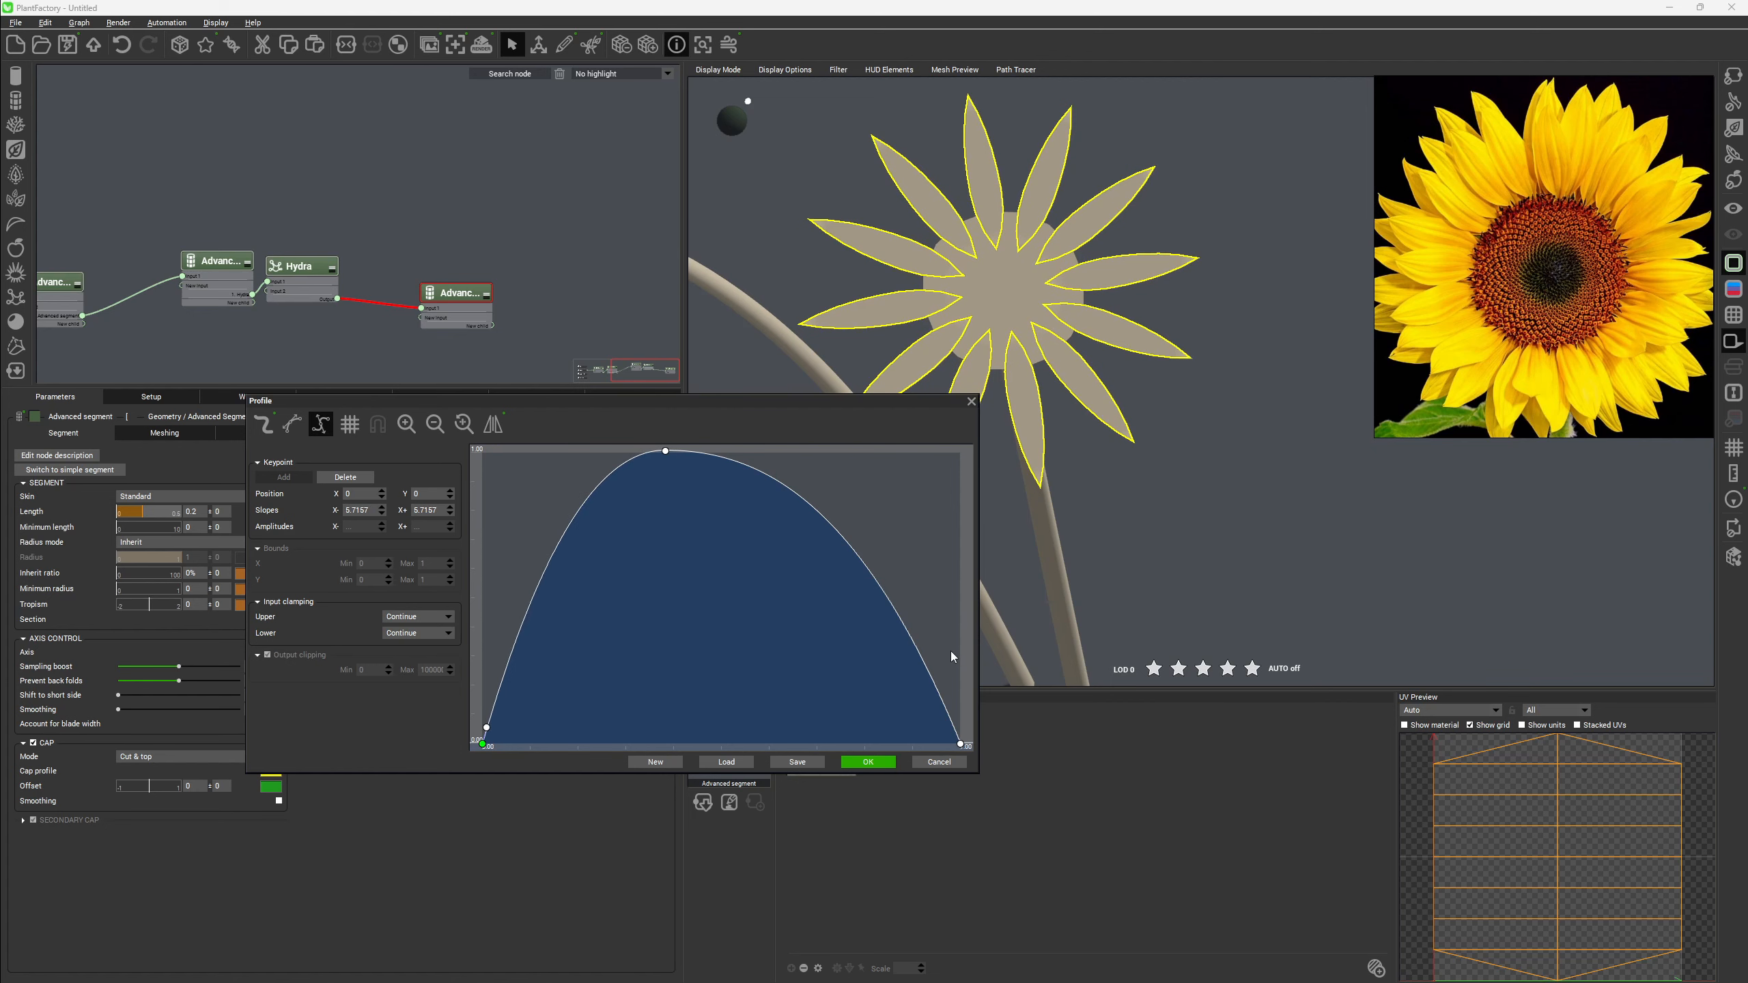
{"action": "left_click", "coordinate": [868, 761]}
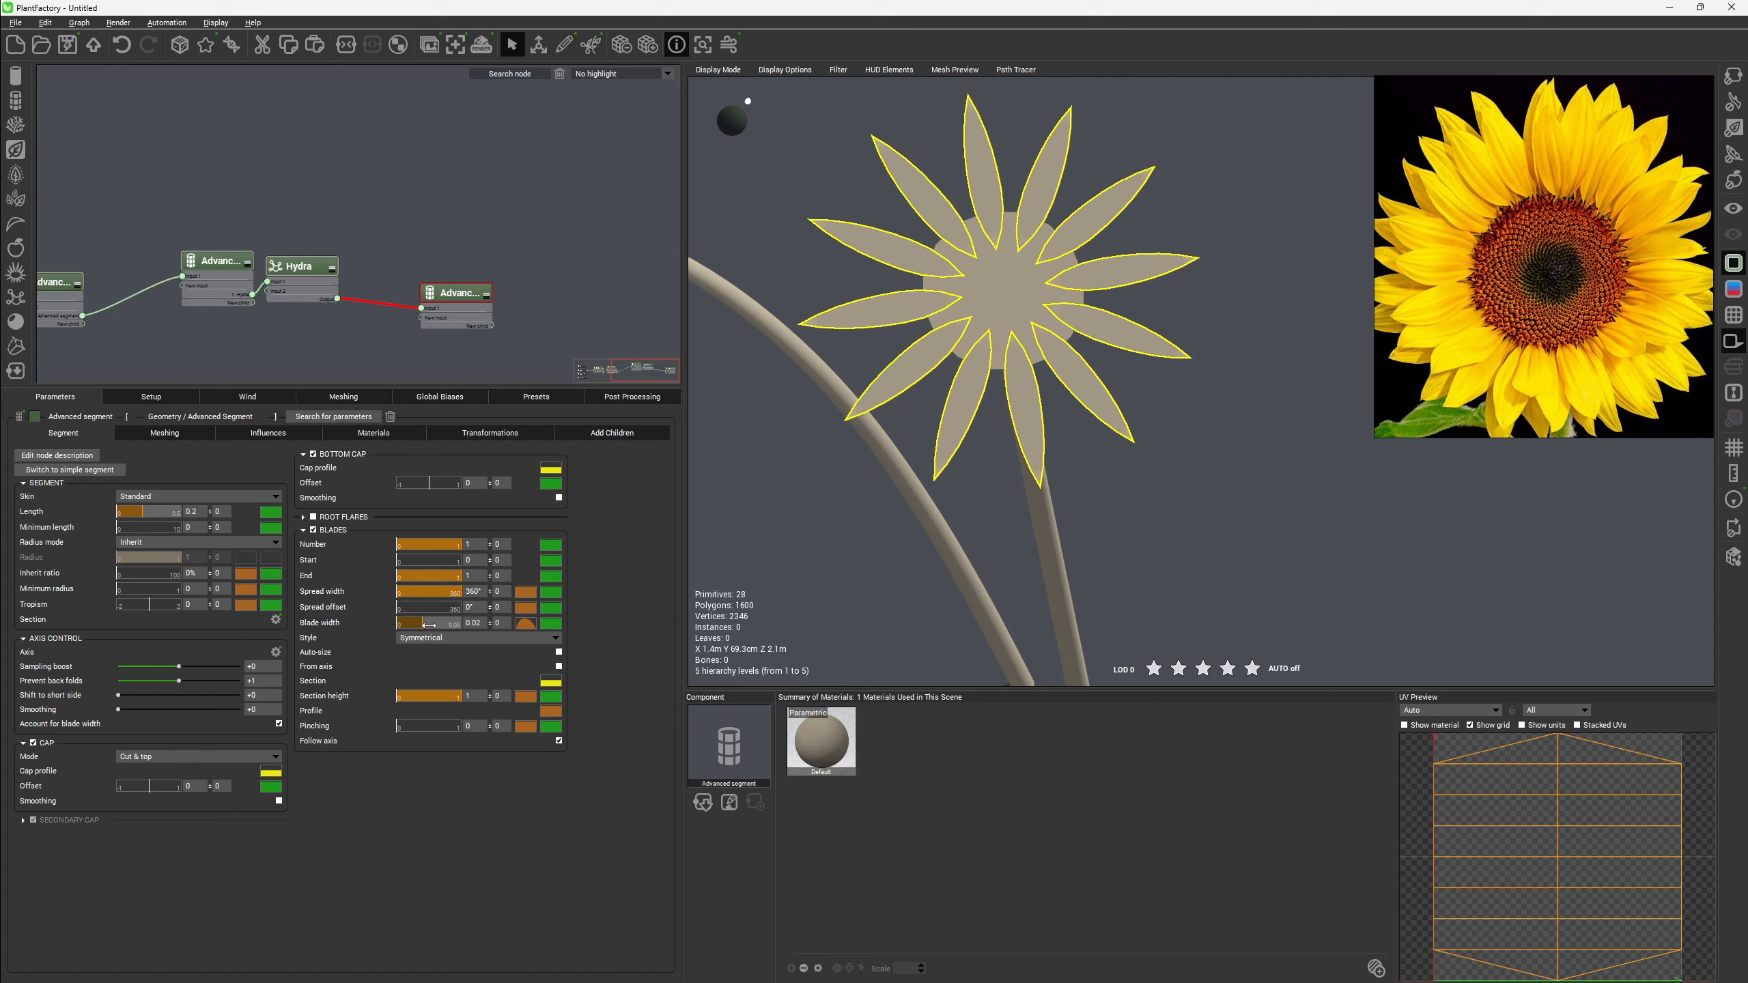
Set the petals' blade width to 0.04.
{"action": "left_click", "coordinate": [480, 622]}
{"action": "type", "text": ".0"}
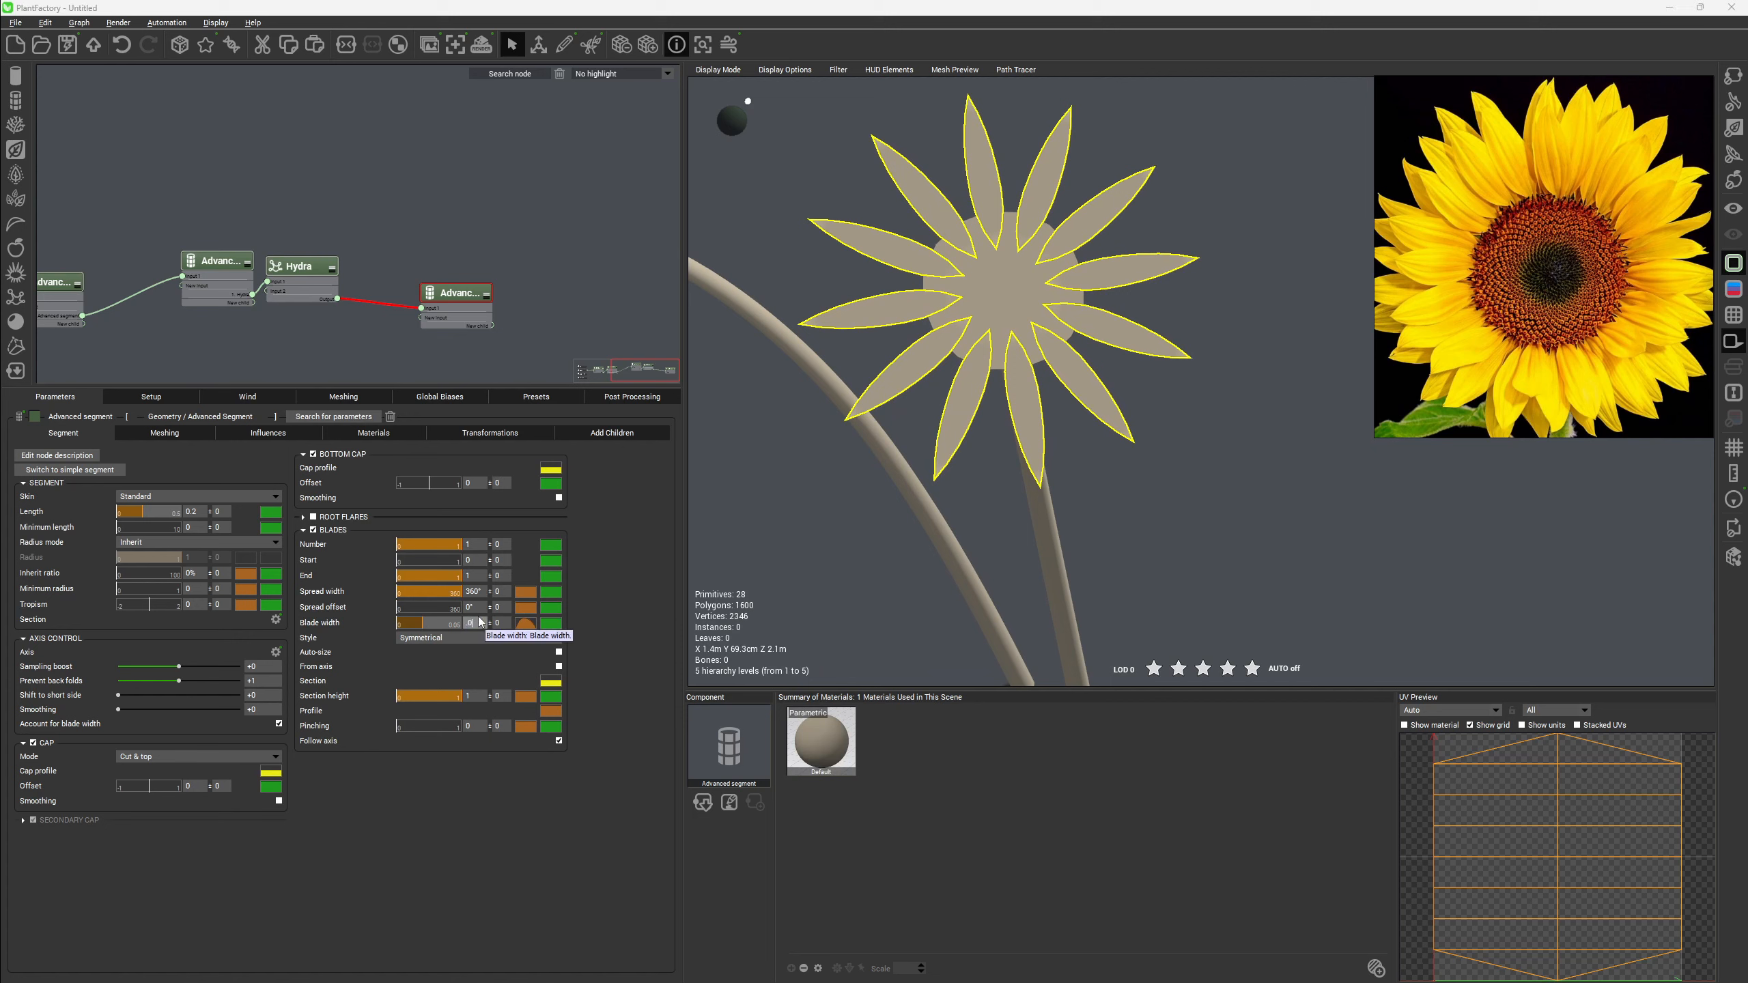
{"action": "type", "text": "4"}
{"action": "key", "text": "Return"}
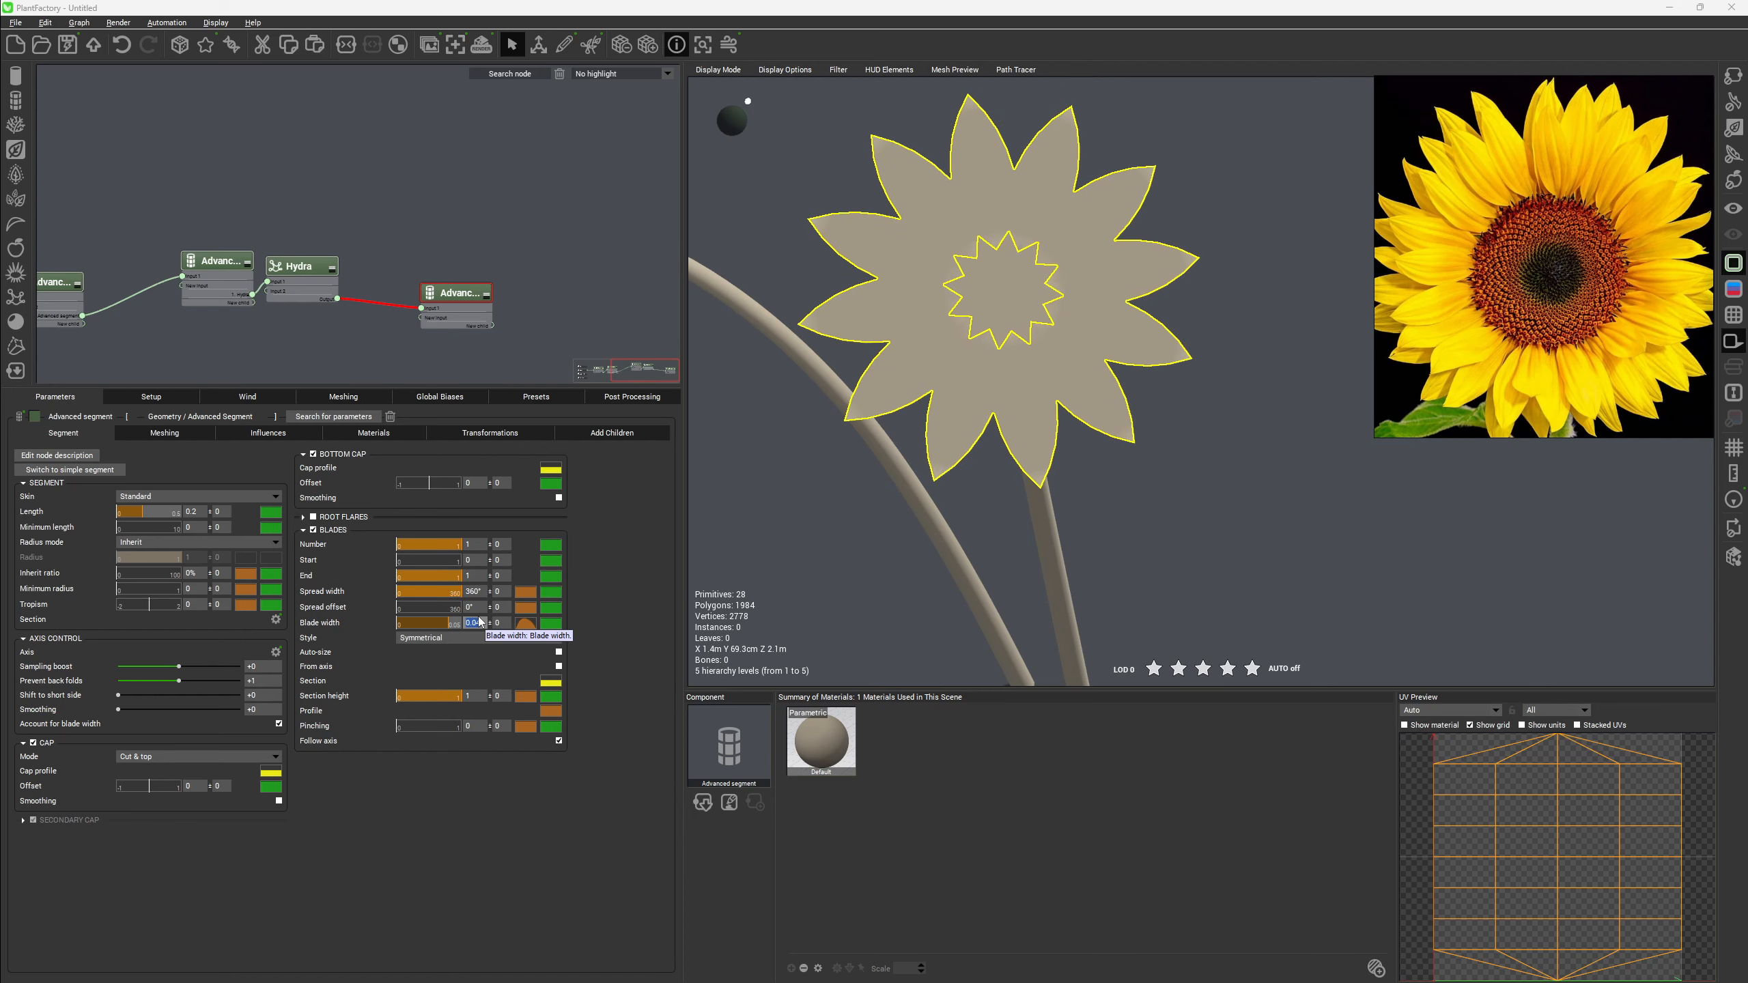
Set the petals' blade width to 0.03 and check the flower's shape.
{"action": "left_click", "coordinate": [474, 622]}
{"action": "type", "text": ".03"}
{"action": "key", "text": "Return"}
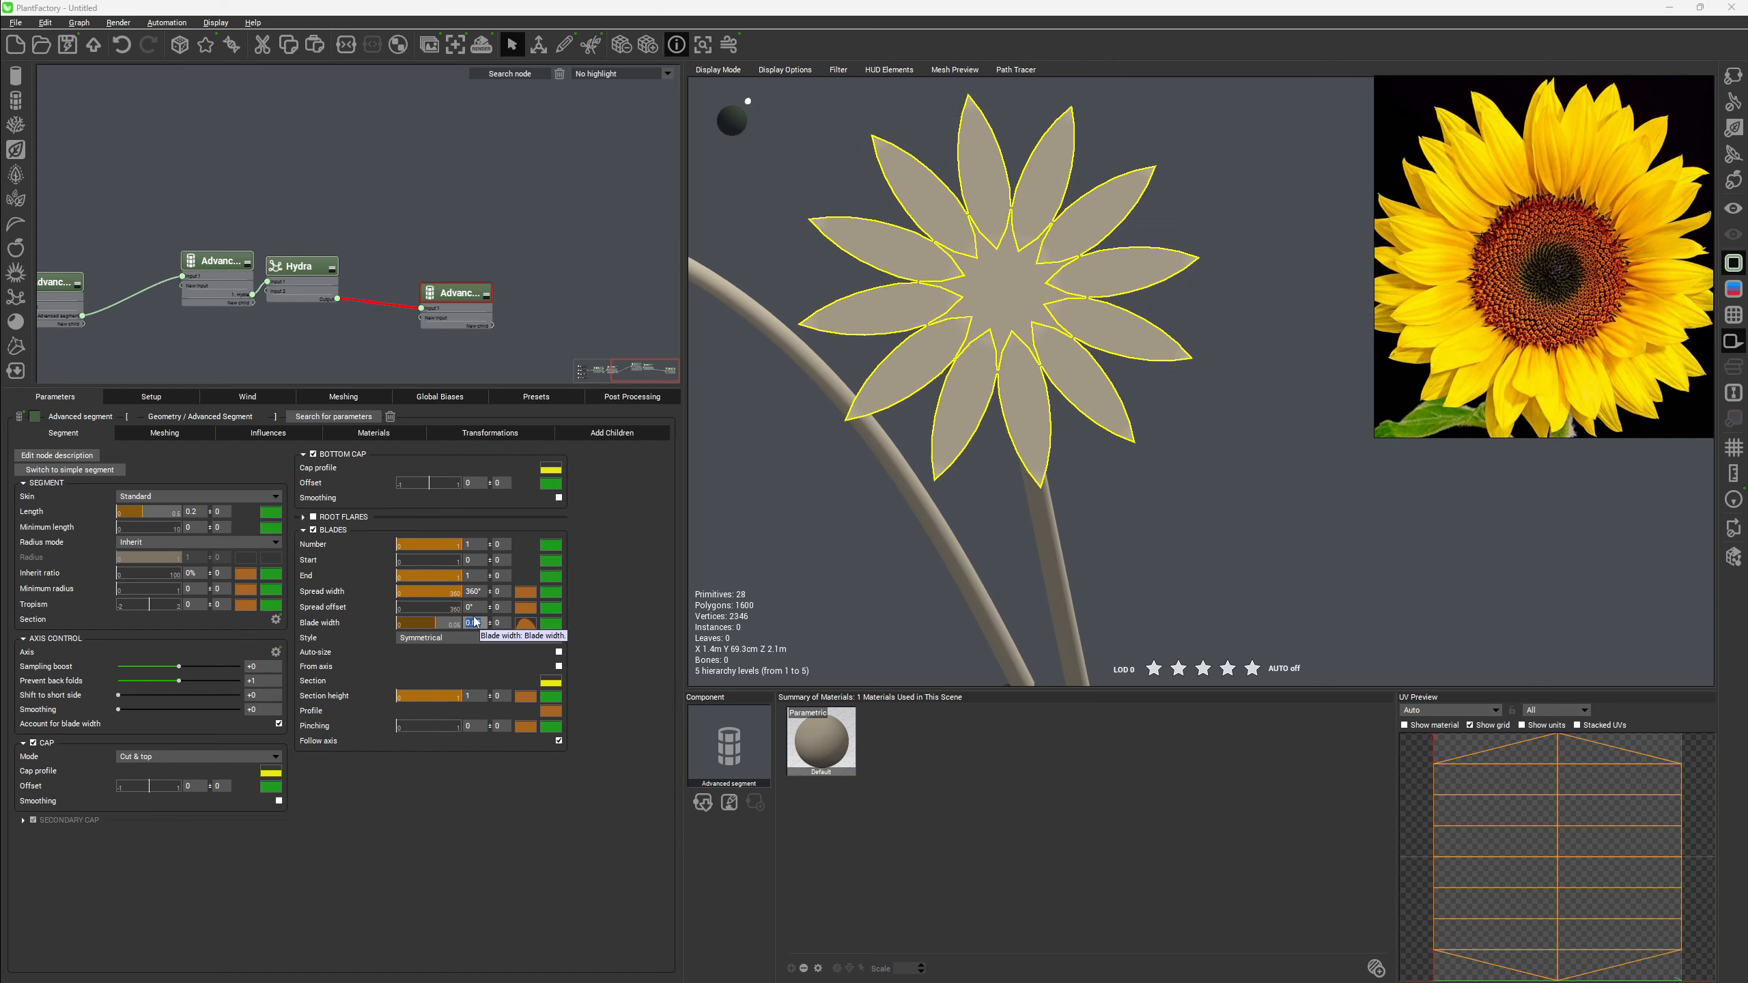
{"action": "left_click_drag", "start_coordinate": [800, 240], "coordinate": [814, 284]}
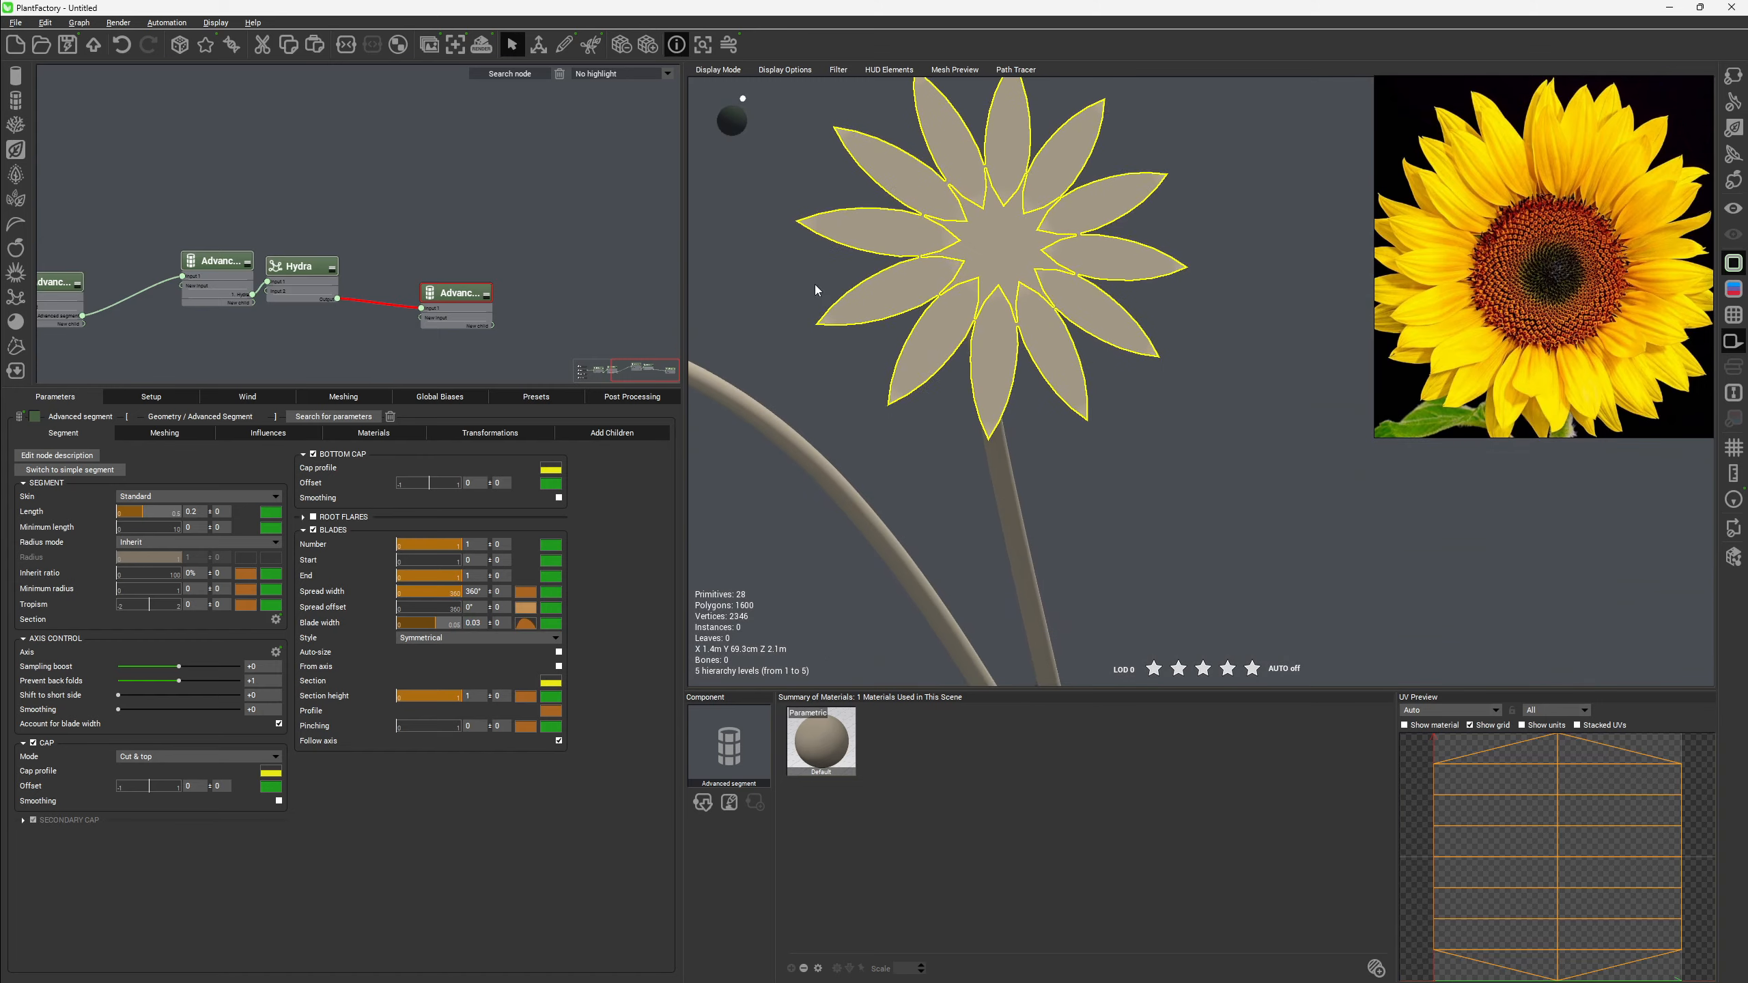
Reshape the petals' blade section curve: raise its start to about Y 0.04, add four keypoints between X 0.14 and 0.68, and apply it.
{"action": "left_click", "coordinate": [549, 681]}
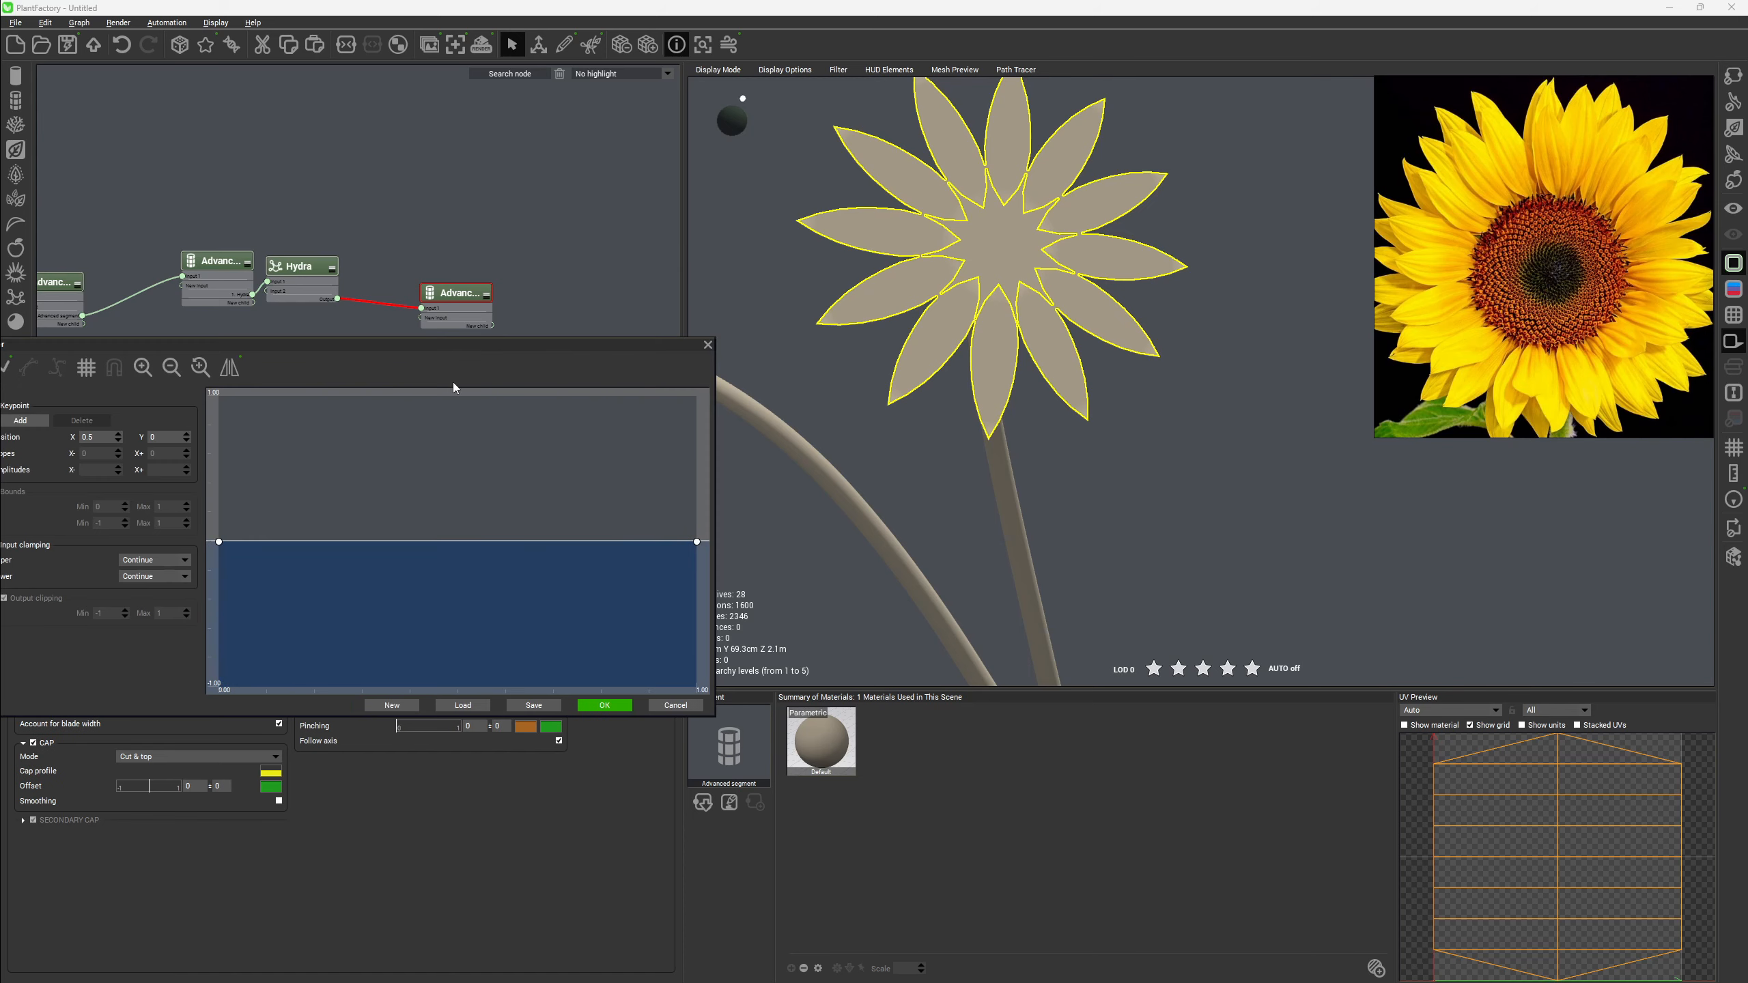
{"action": "left_click_drag", "start_coordinate": [217, 546], "coordinate": [218, 540]}
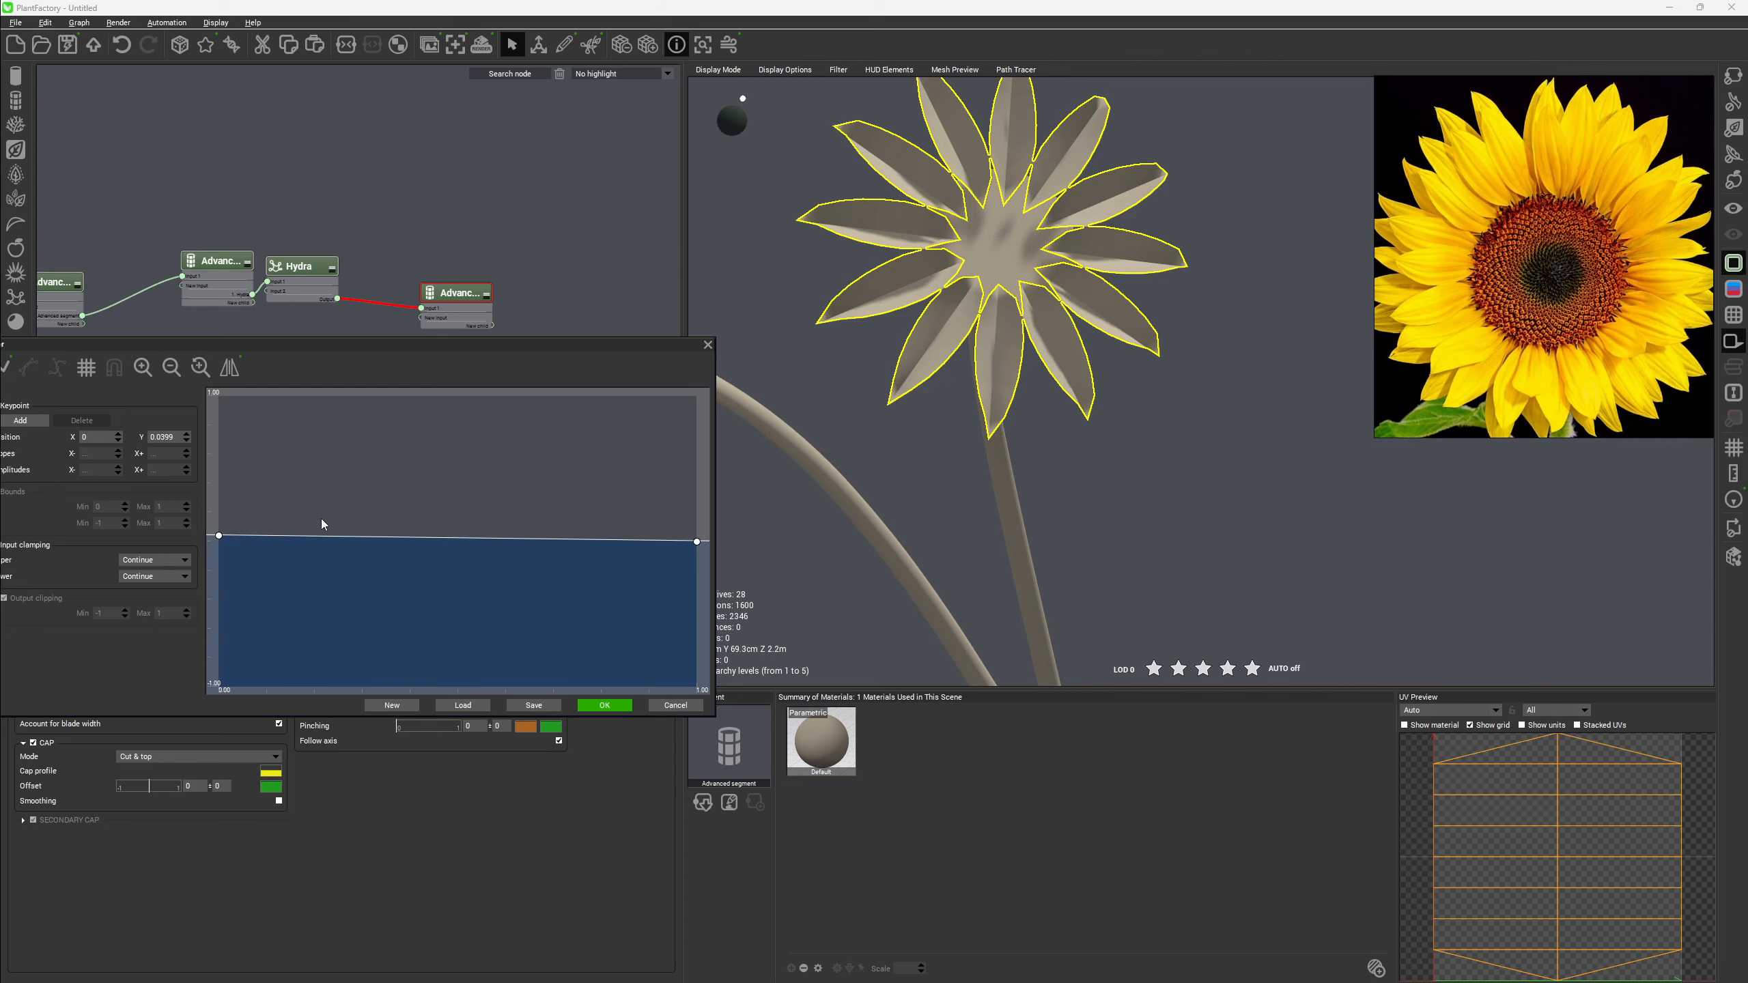
{"action": "left_click", "coordinate": [287, 535]}
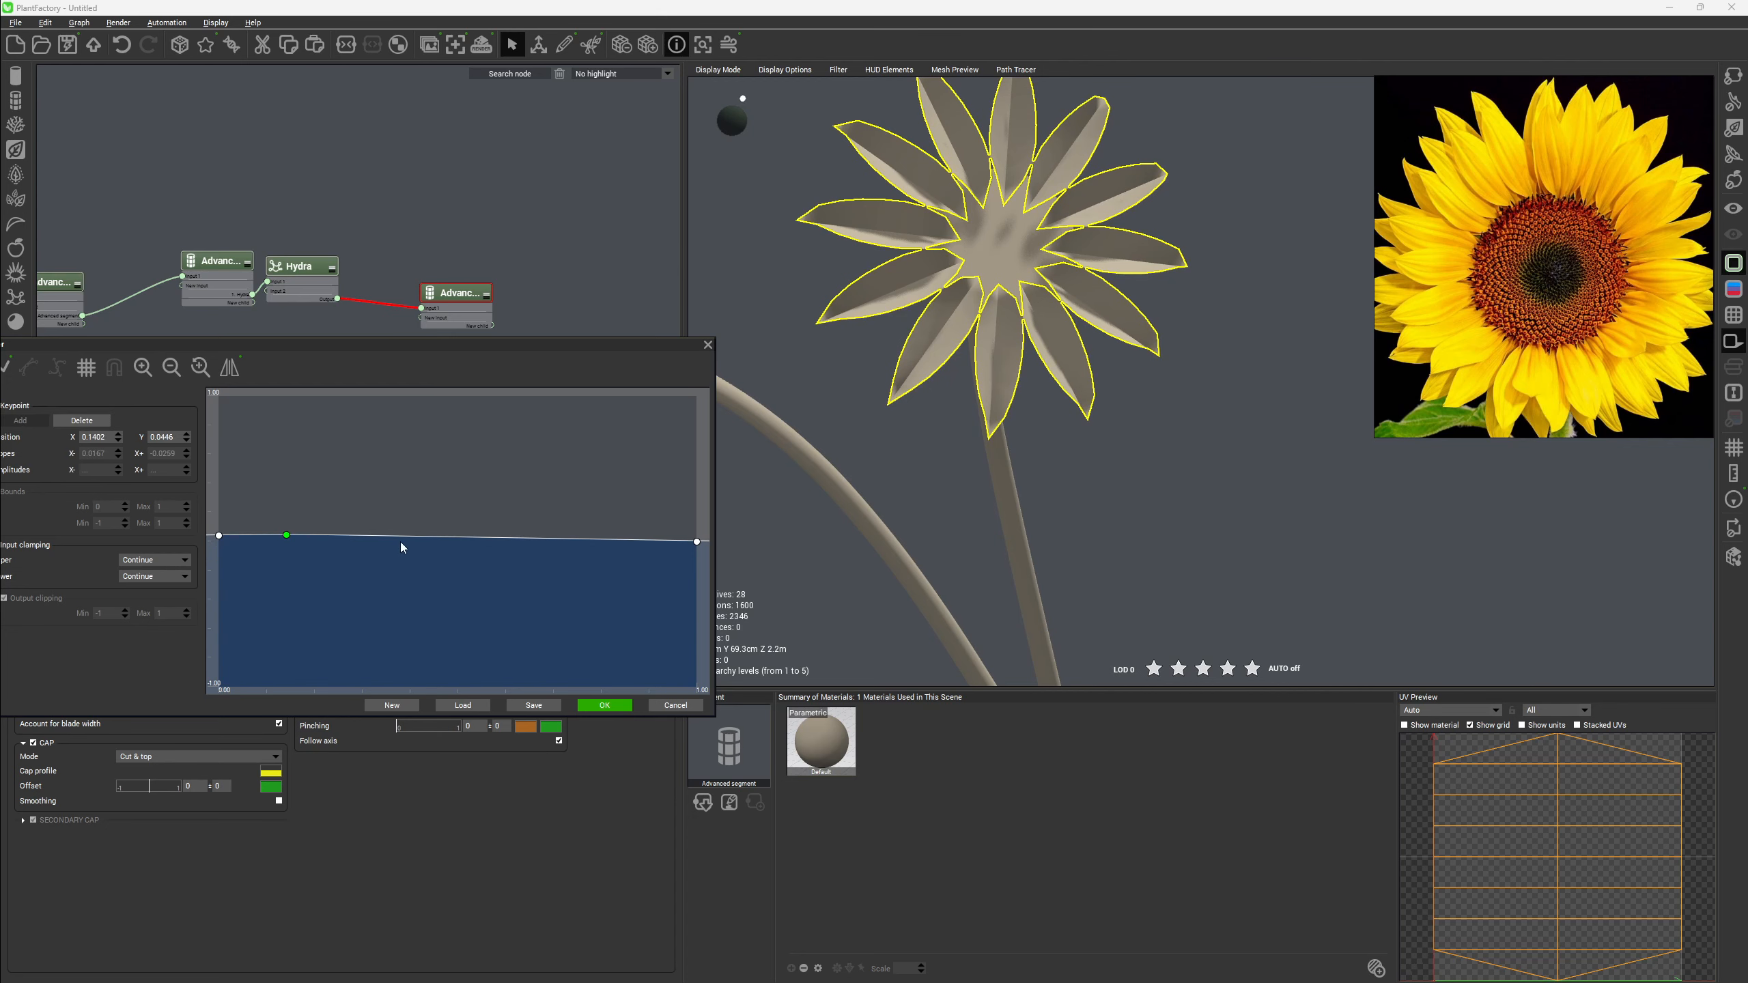
{"action": "left_click", "coordinate": [377, 540]}
{"action": "left_click_drag", "start_coordinate": [377, 540], "coordinate": [369, 539]}
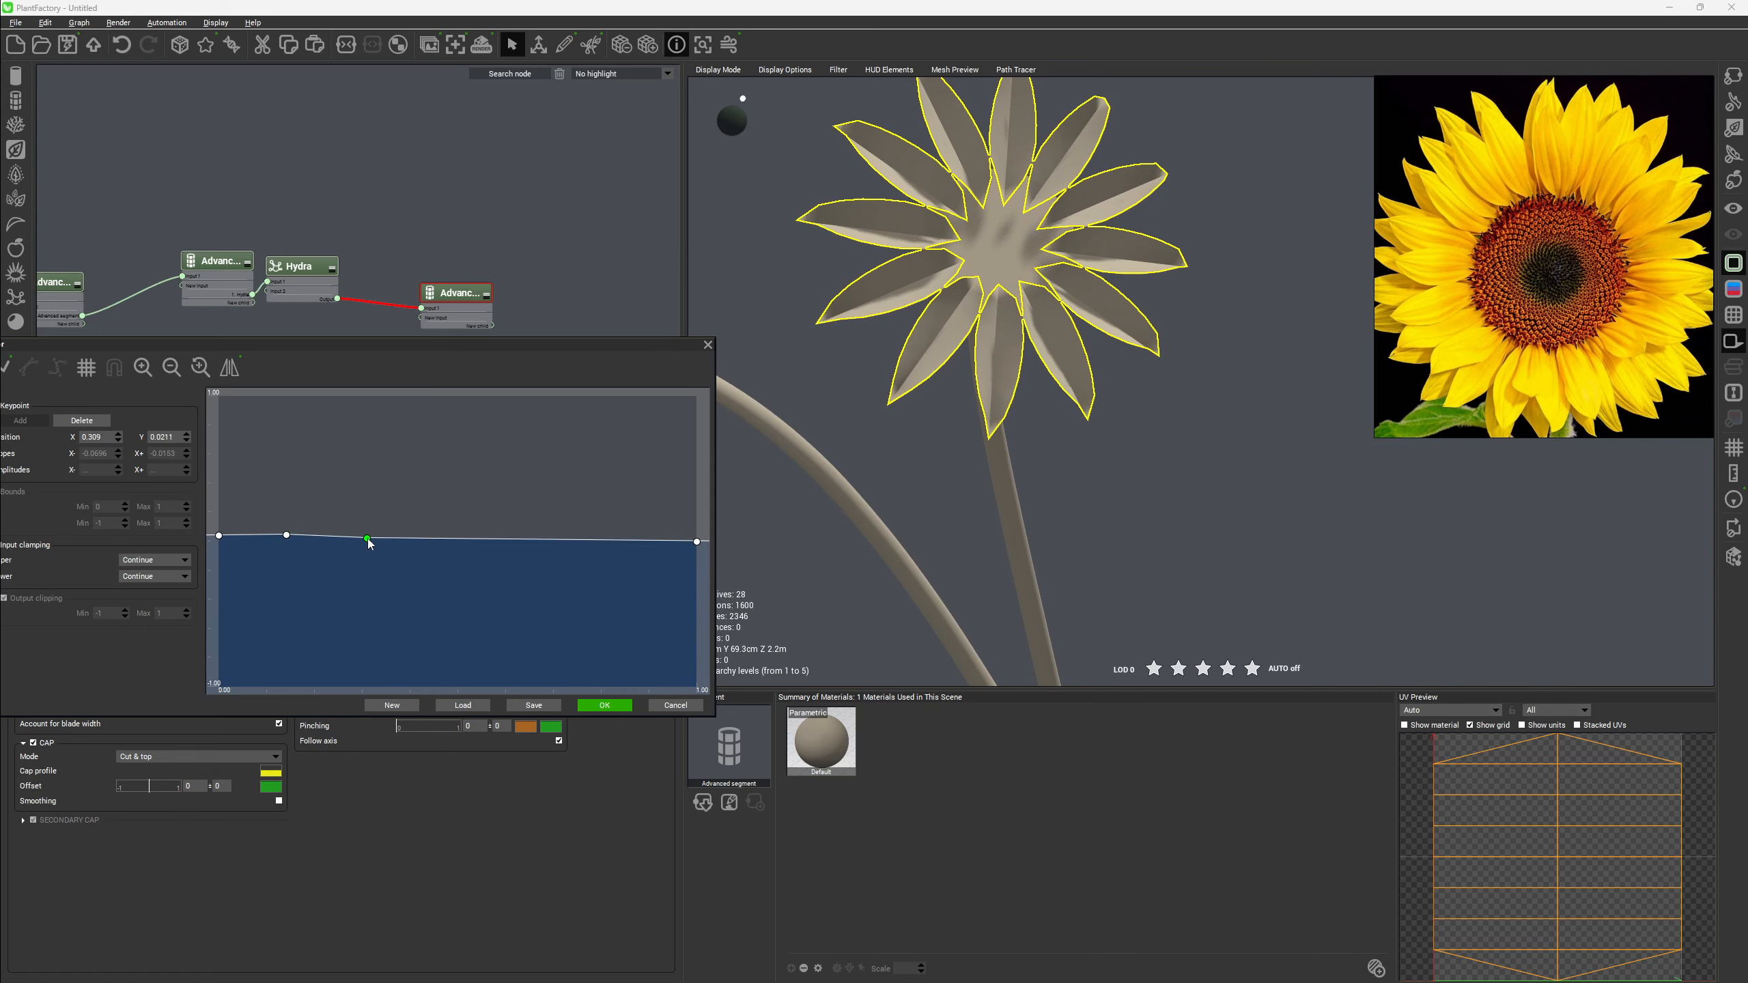
{"action": "left_click", "coordinate": [487, 542]}
{"action": "left_click_drag", "start_coordinate": [486, 544], "coordinate": [486, 540]}
{"action": "left_click", "coordinate": [543, 540]}
{"action": "left_click", "coordinate": [605, 702]}
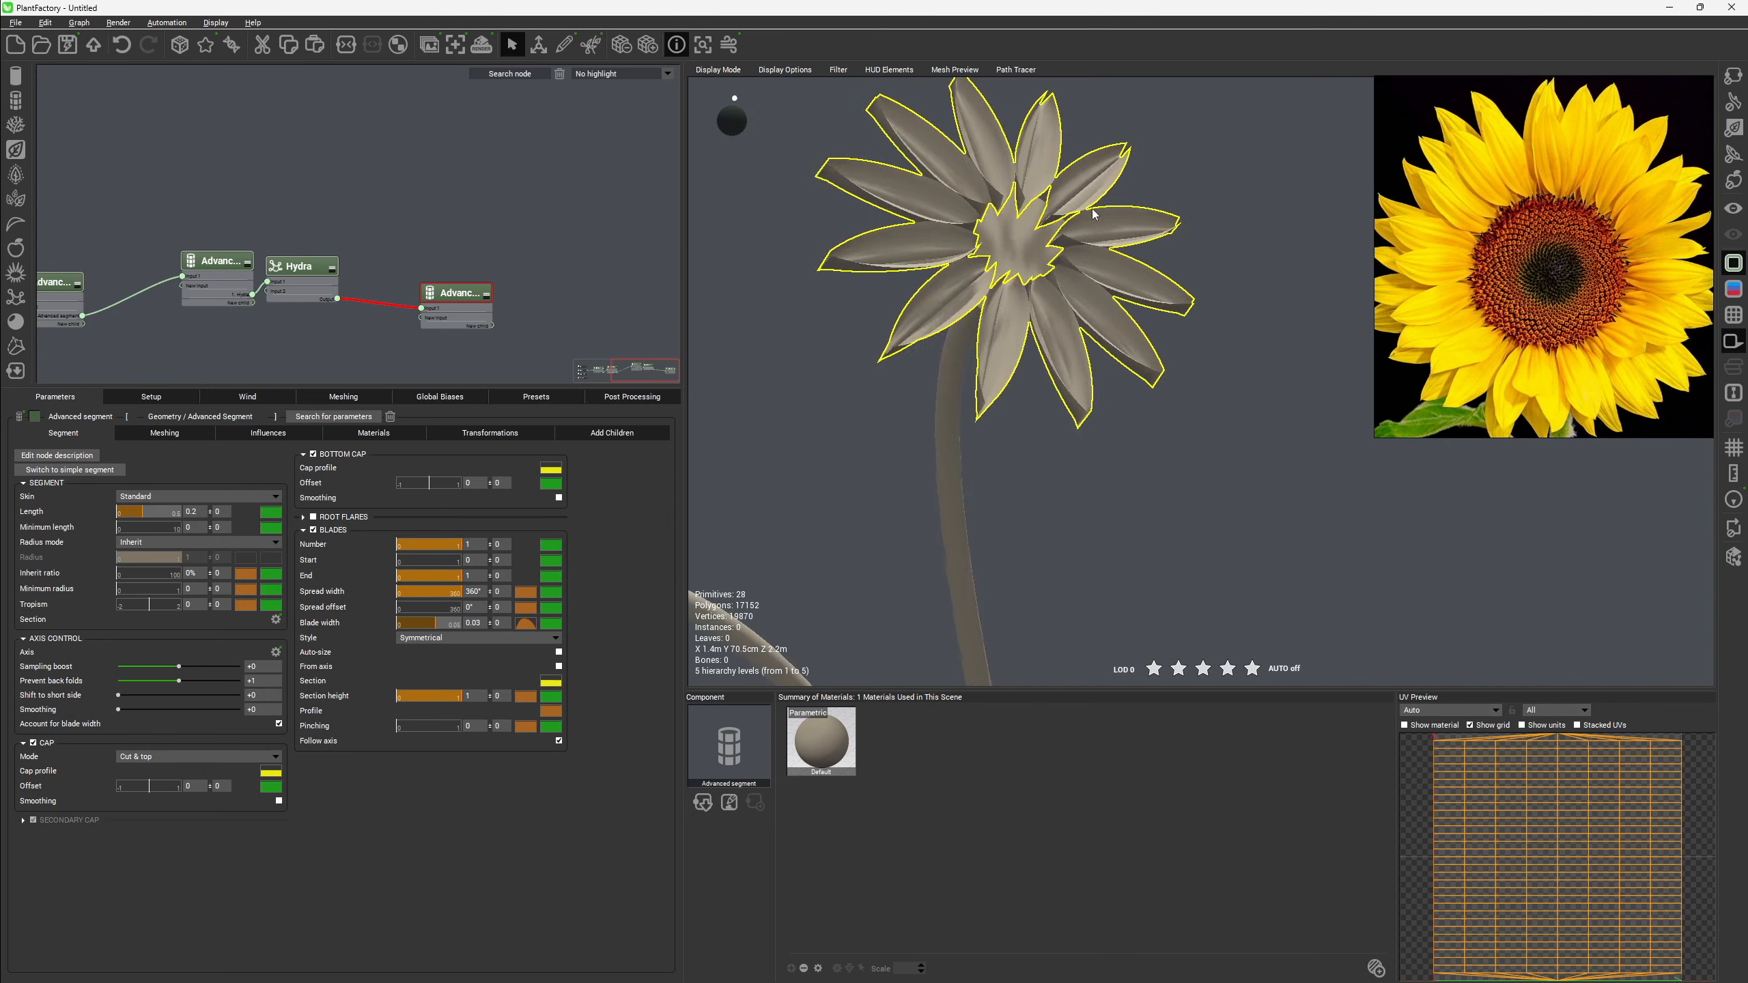
{"action": "scroll", "coordinate": [1094, 215], "scroll_direction": "up", "scroll_amount": 5}
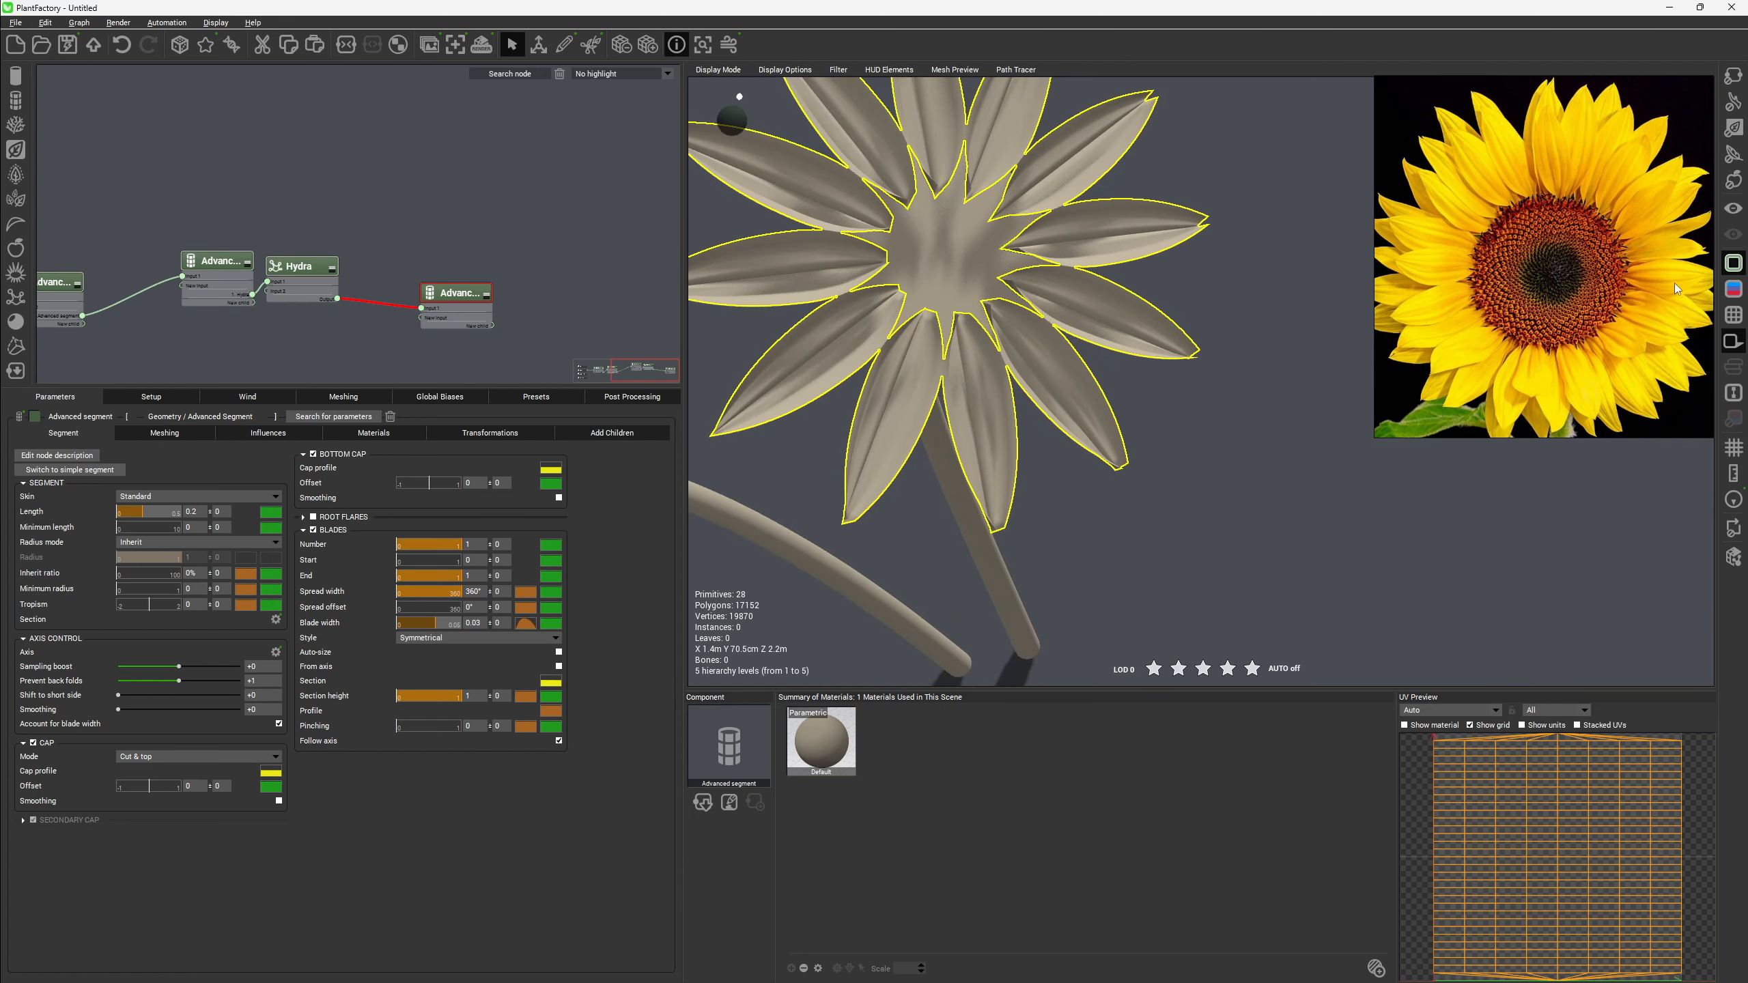
Copy the petals' blade width profile onto the section height profile and check the flower.
{"action": "right_click", "coordinate": [527, 623]}
{"action": "right_click", "coordinate": [521, 697]}
{"action": "right_click", "coordinate": [521, 696]}
{"action": "left_click", "coordinate": [551, 731]}
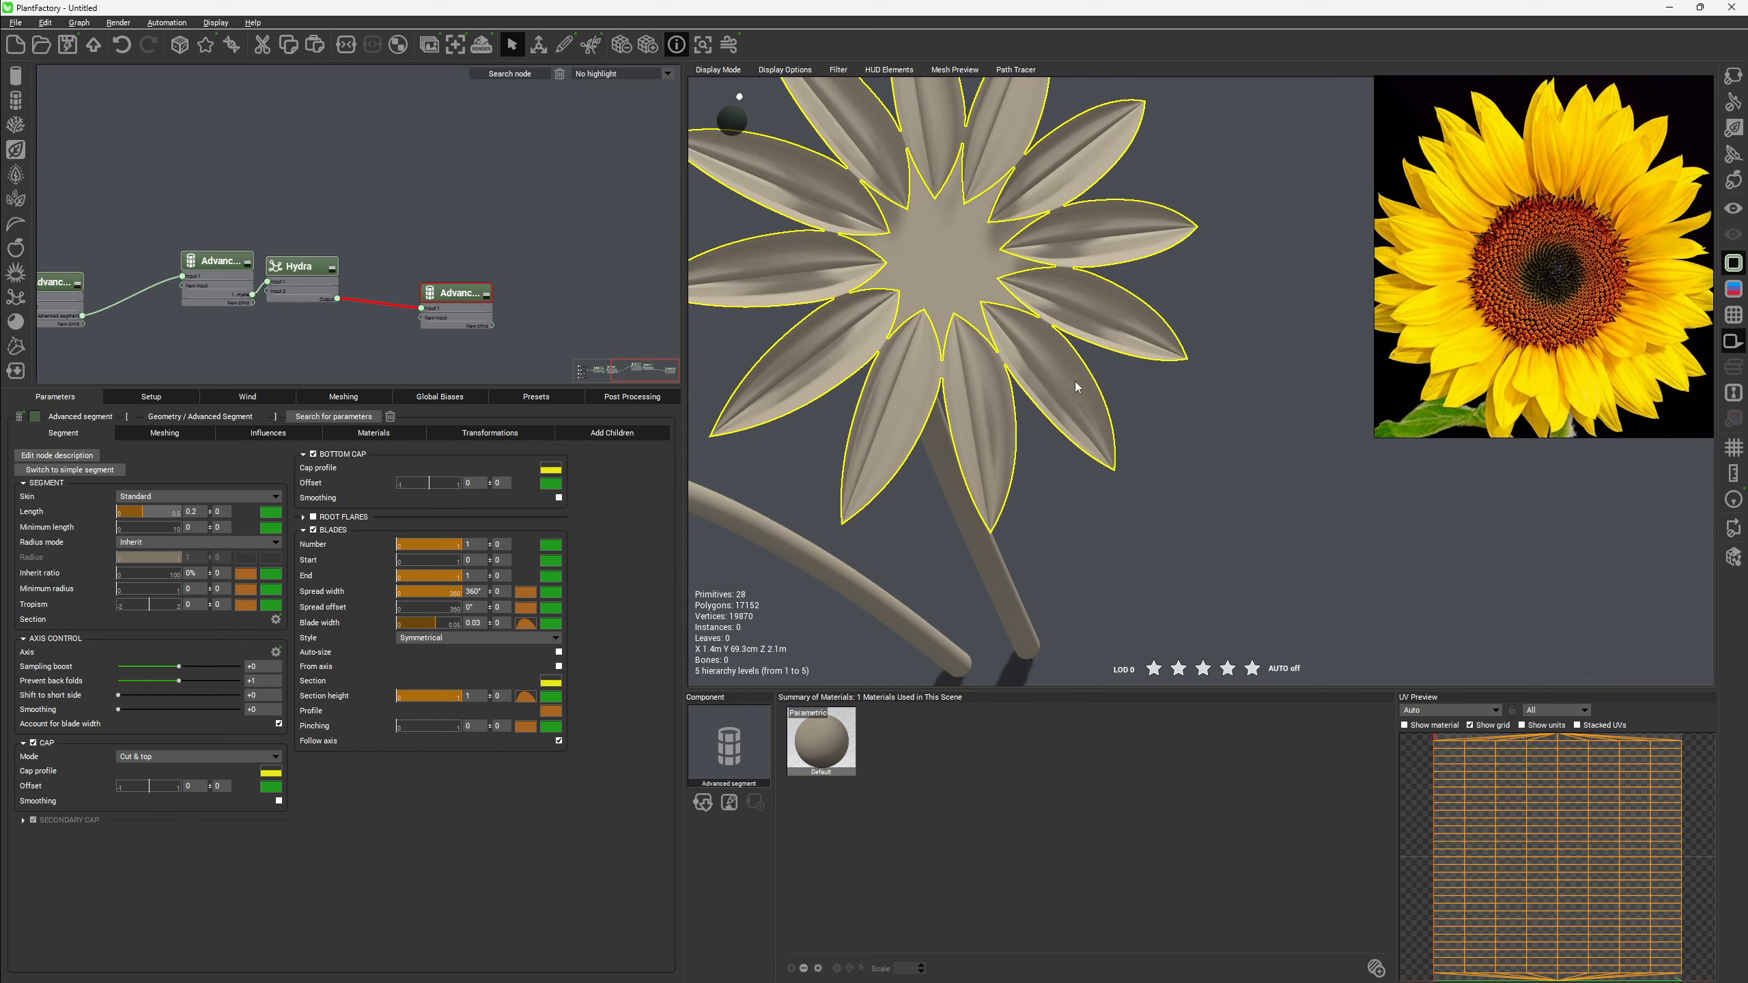
{"action": "right_click_drag", "start_coordinate": [1098, 297], "coordinate": [929, 430]}
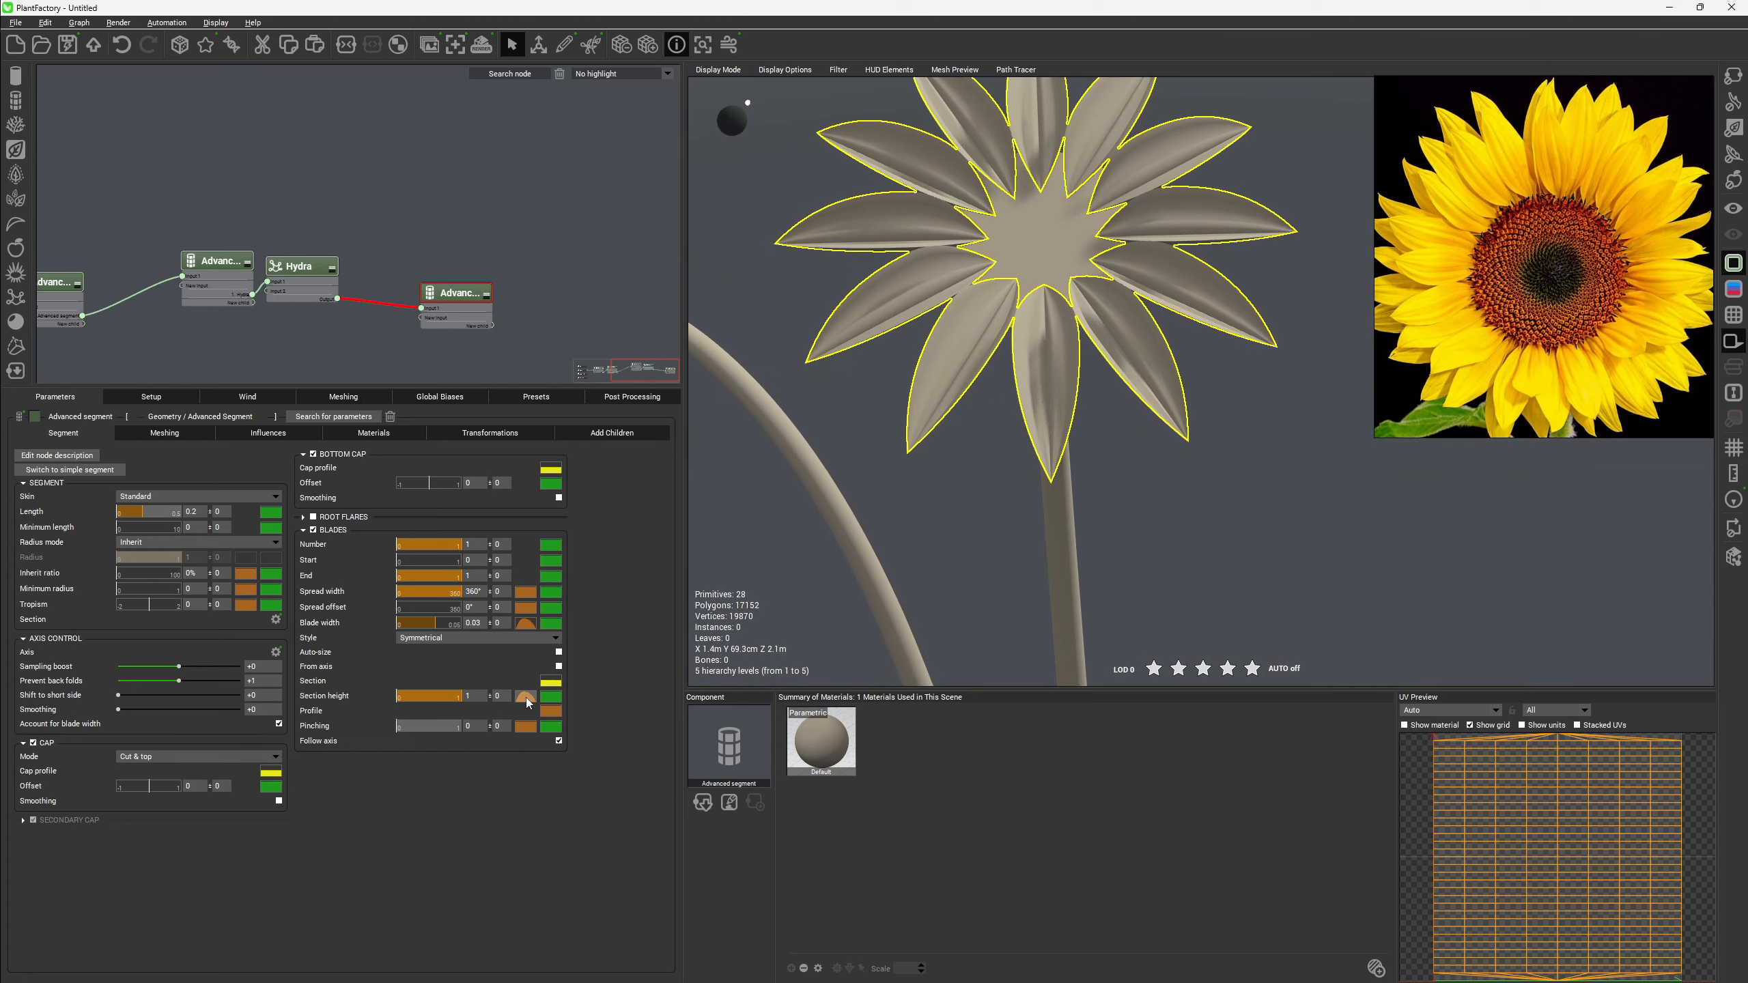
Reopen the blade section curve and set its starting keypoint's Y value to 0.001.
{"action": "double_click", "coordinate": [552, 684]}
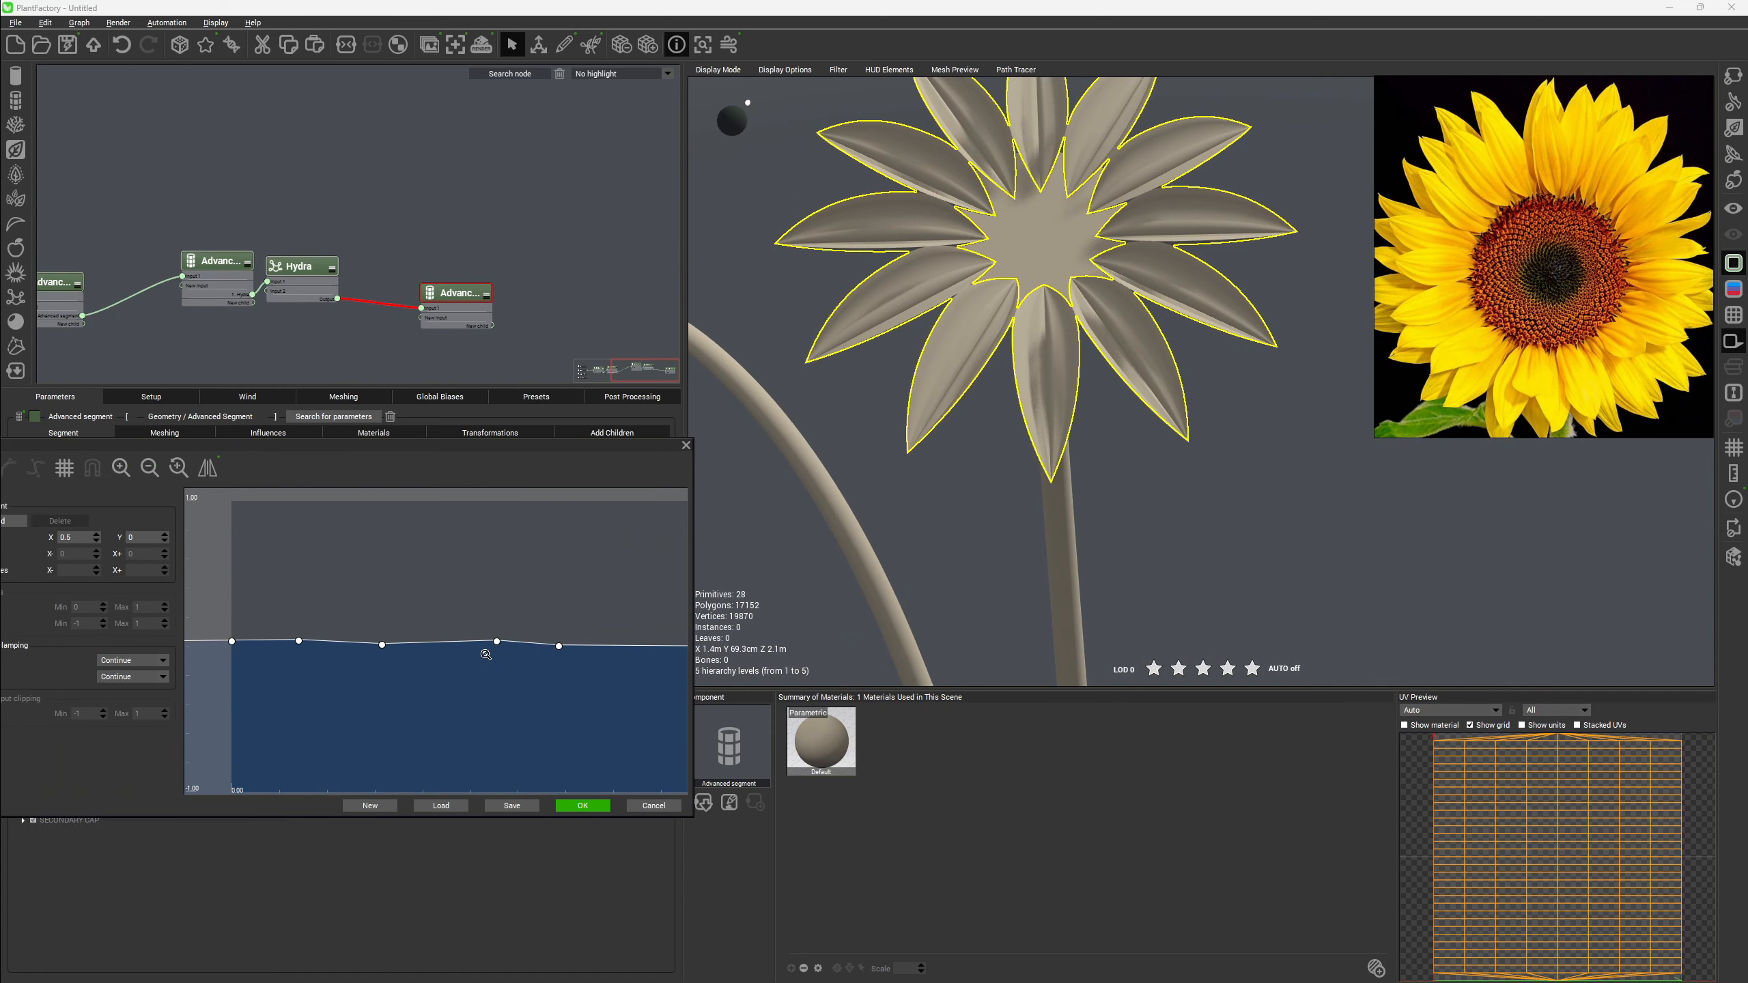
{"action": "scroll", "coordinate": [486, 654], "scroll_direction": "down", "scroll_amount": 2}
{"action": "left_click", "coordinate": [306, 645]}
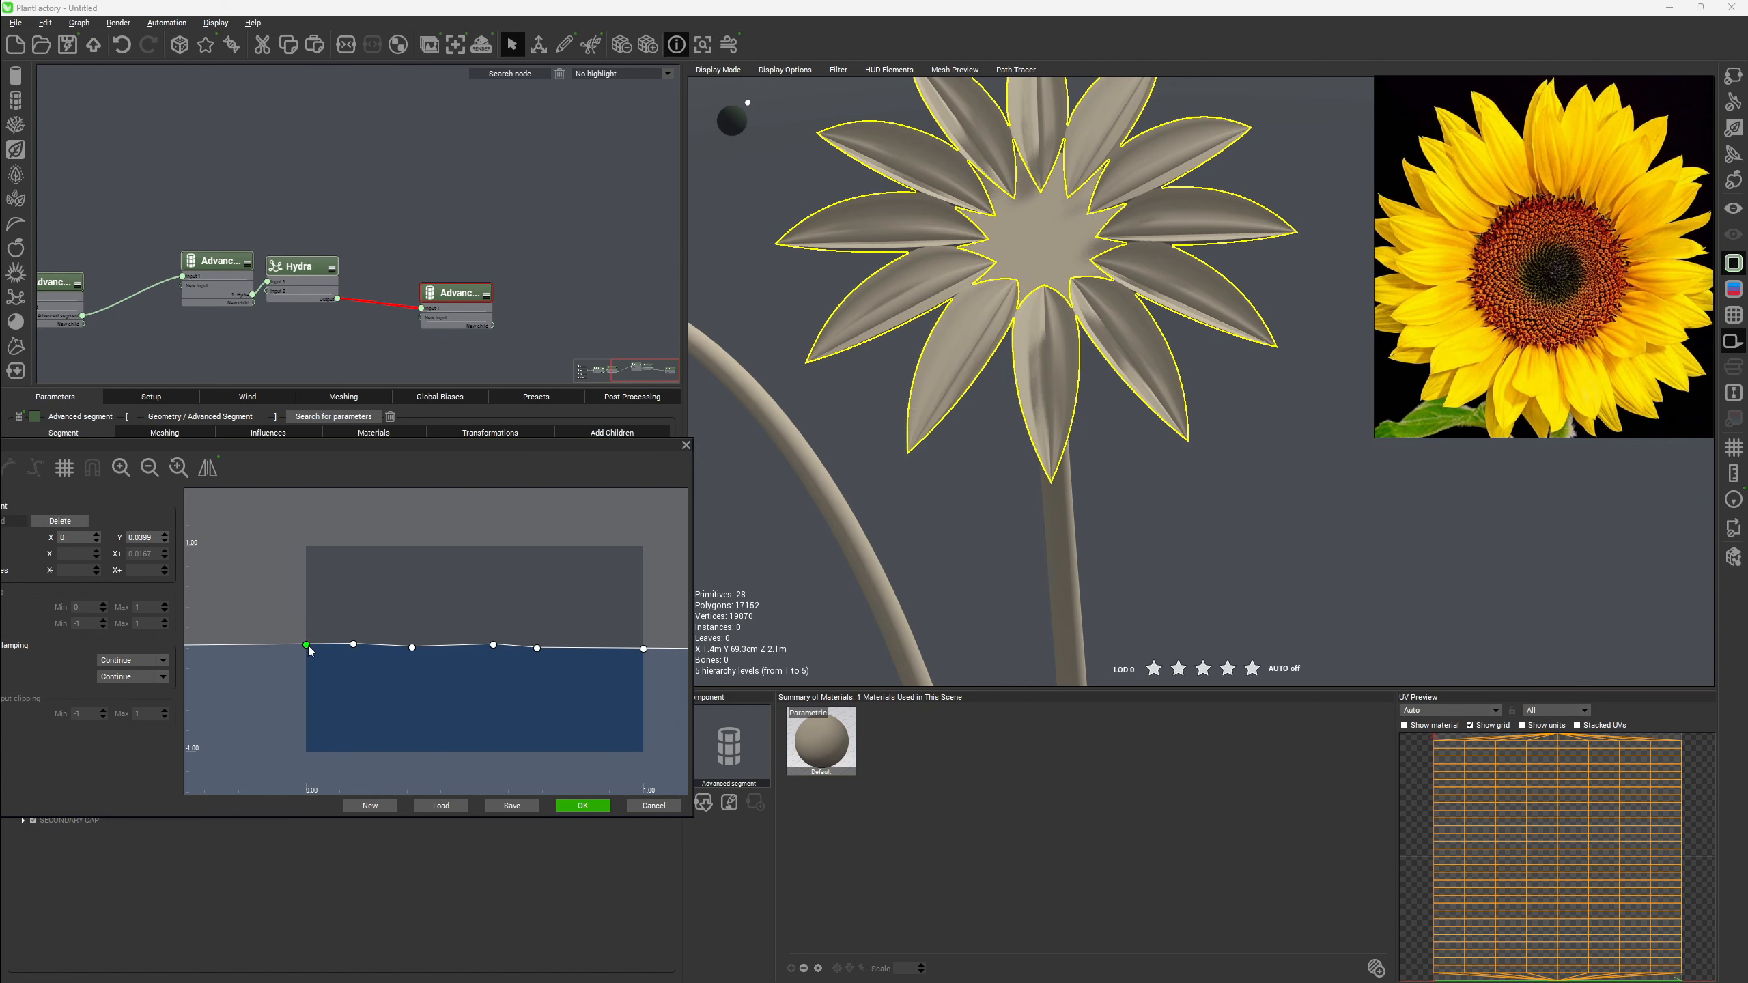
{"action": "left_click", "coordinate": [139, 538]}
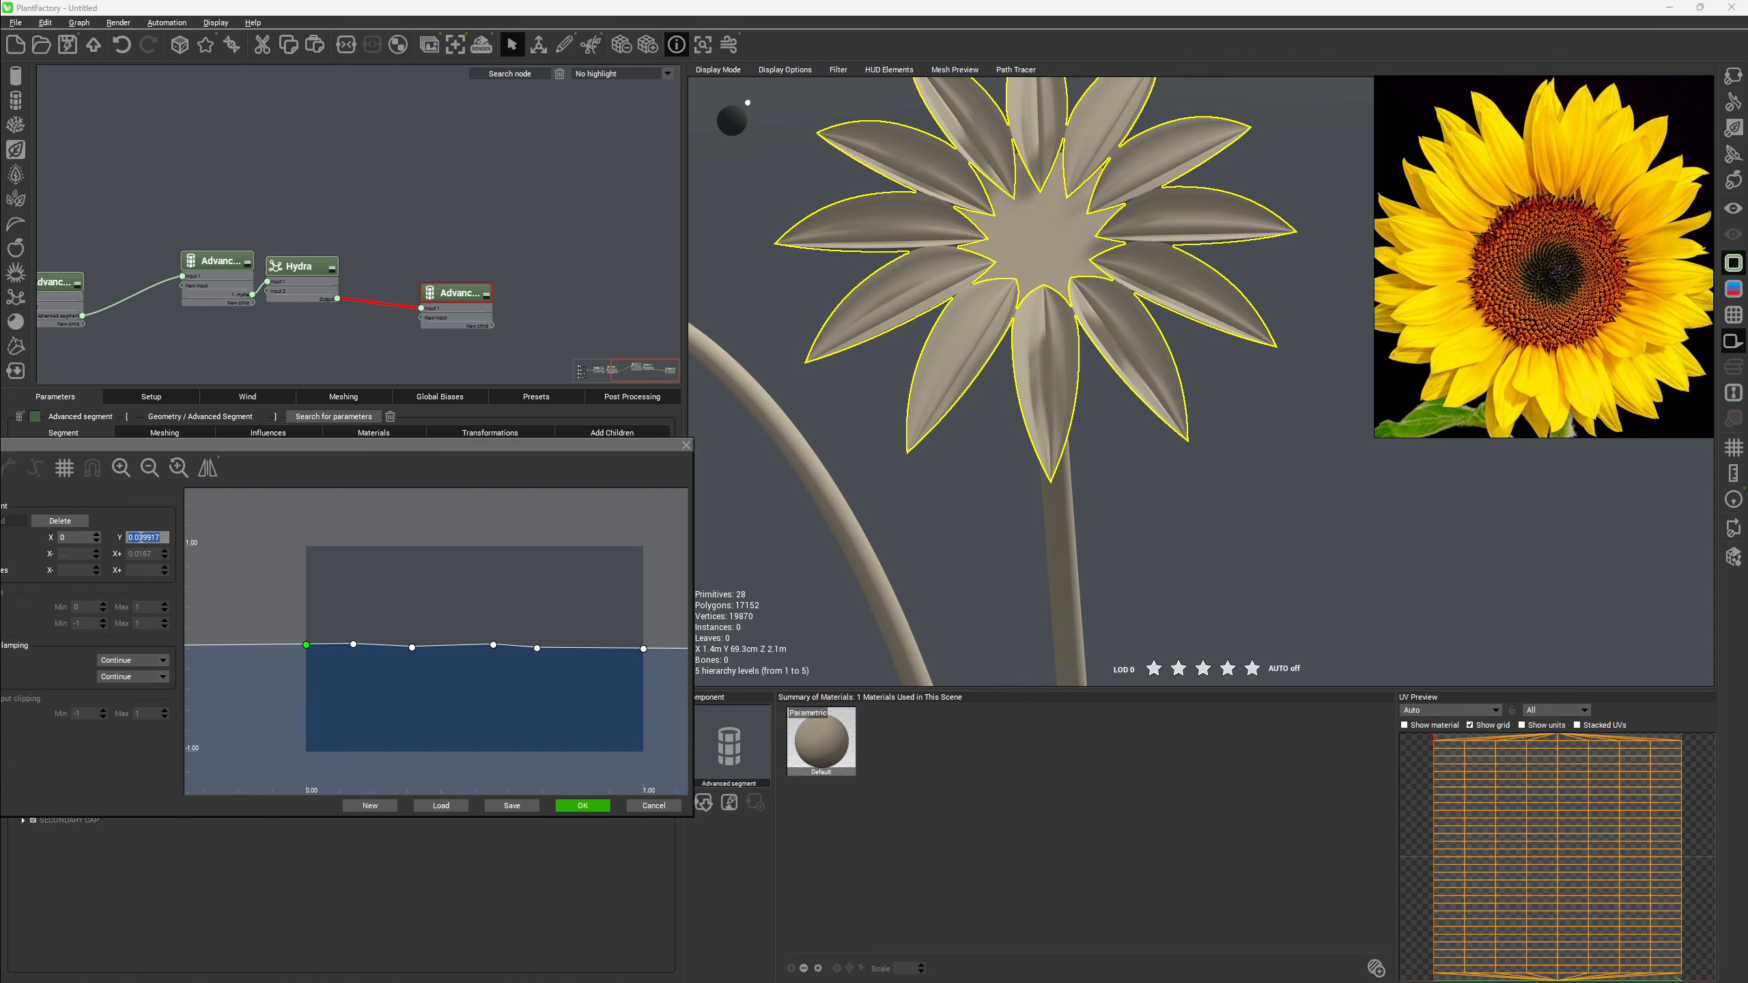
{"action": "double_click", "coordinate": [142, 542]}
{"action": "left_click_drag", "start_coordinate": [138, 540], "coordinate": [192, 538]}
{"action": "type", "text": "01"}
{"action": "key", "text": "Return"}
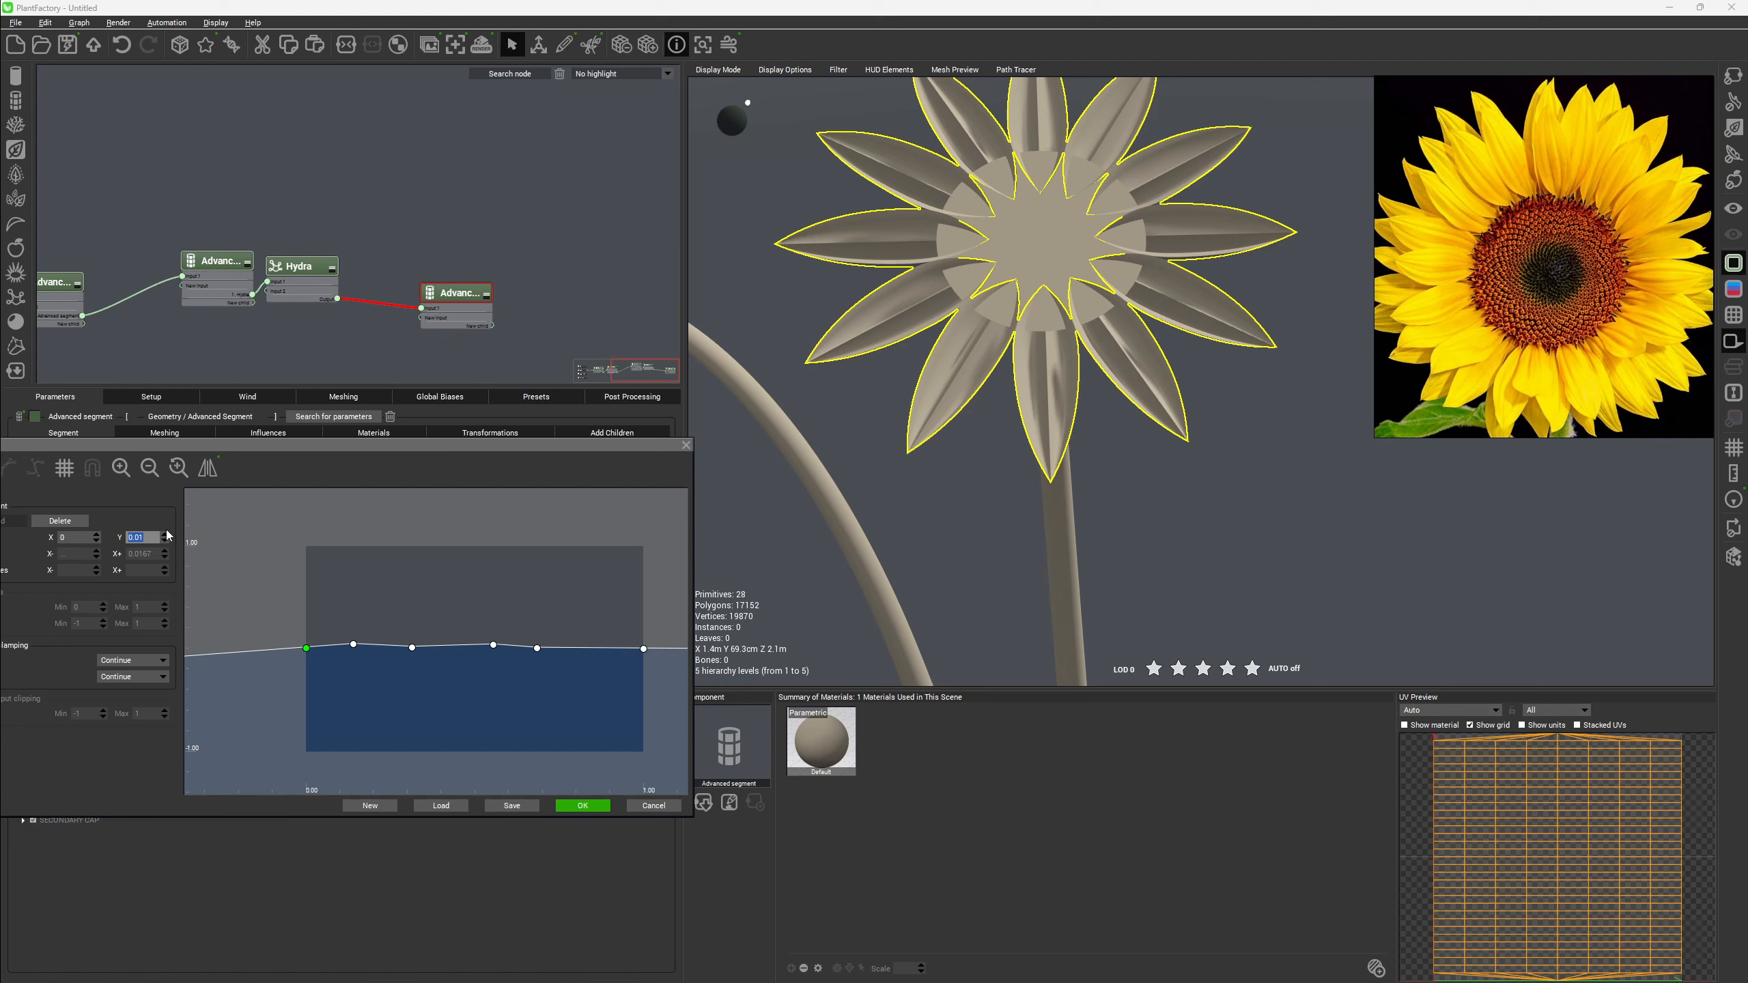
{"action": "type", "text": "01"}
{"action": "key", "text": "Return"}
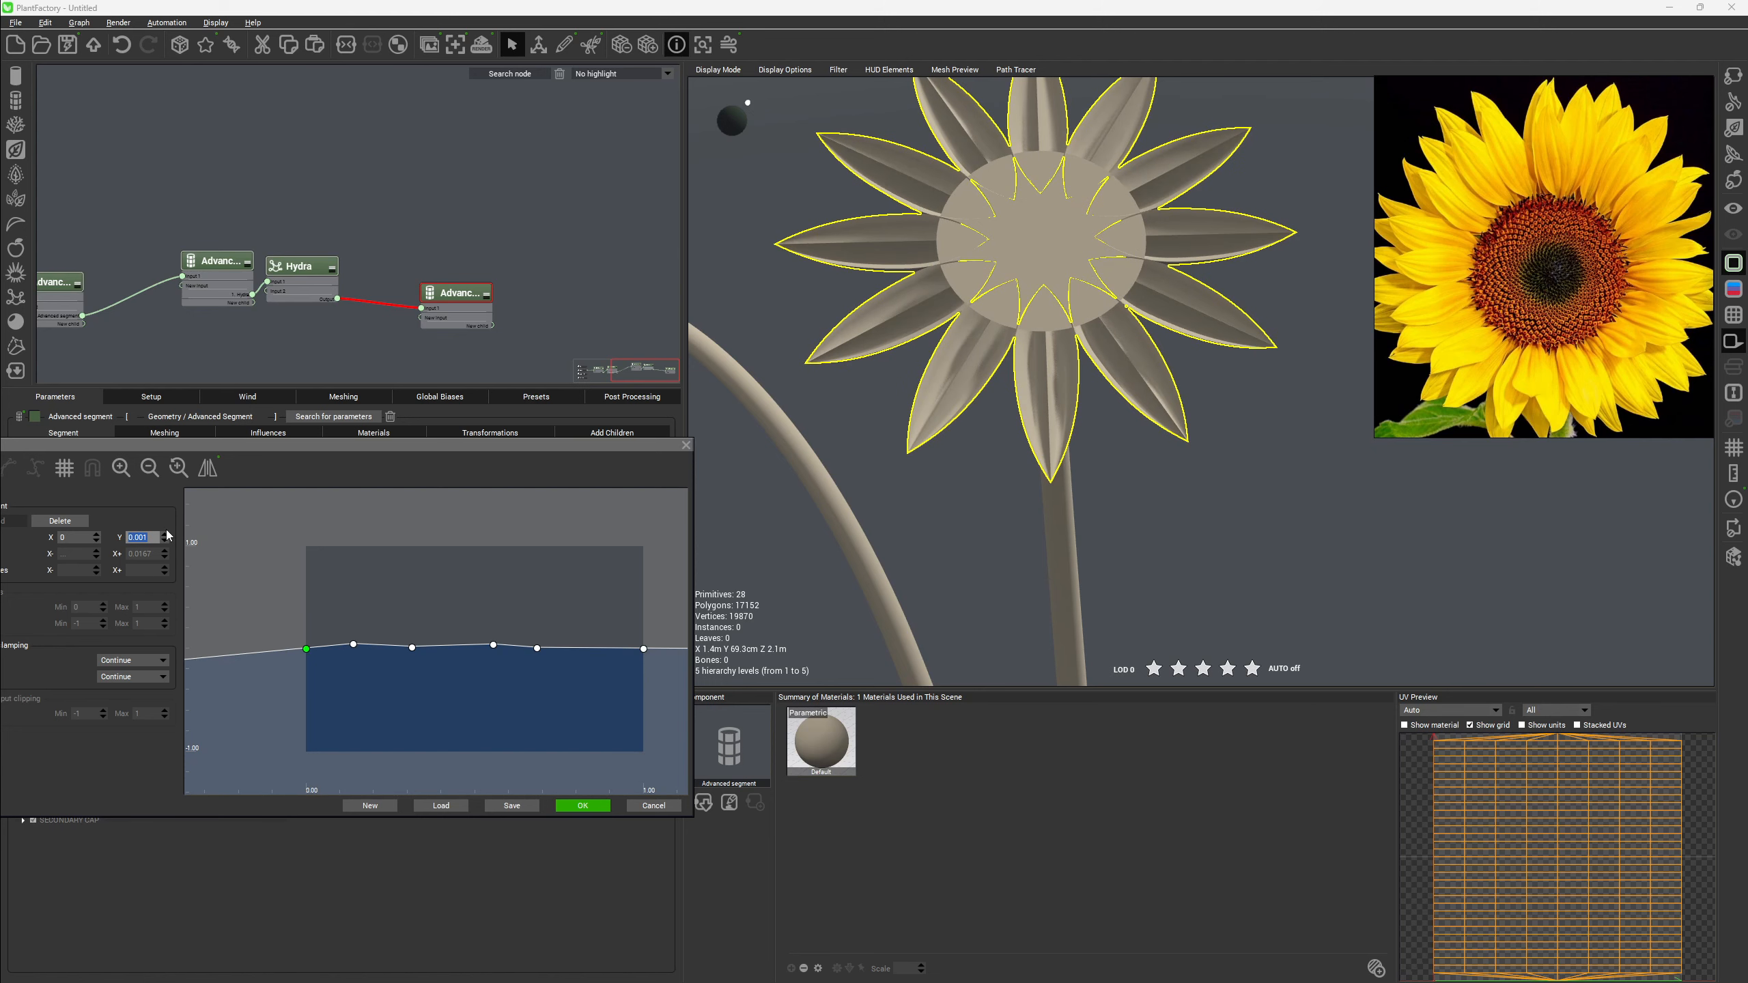
Set the Y value of the section curve's keypoint near X 0.14 to 0.03.
{"action": "left_click", "coordinate": [643, 651]}
{"action": "left_click", "coordinate": [353, 645]}
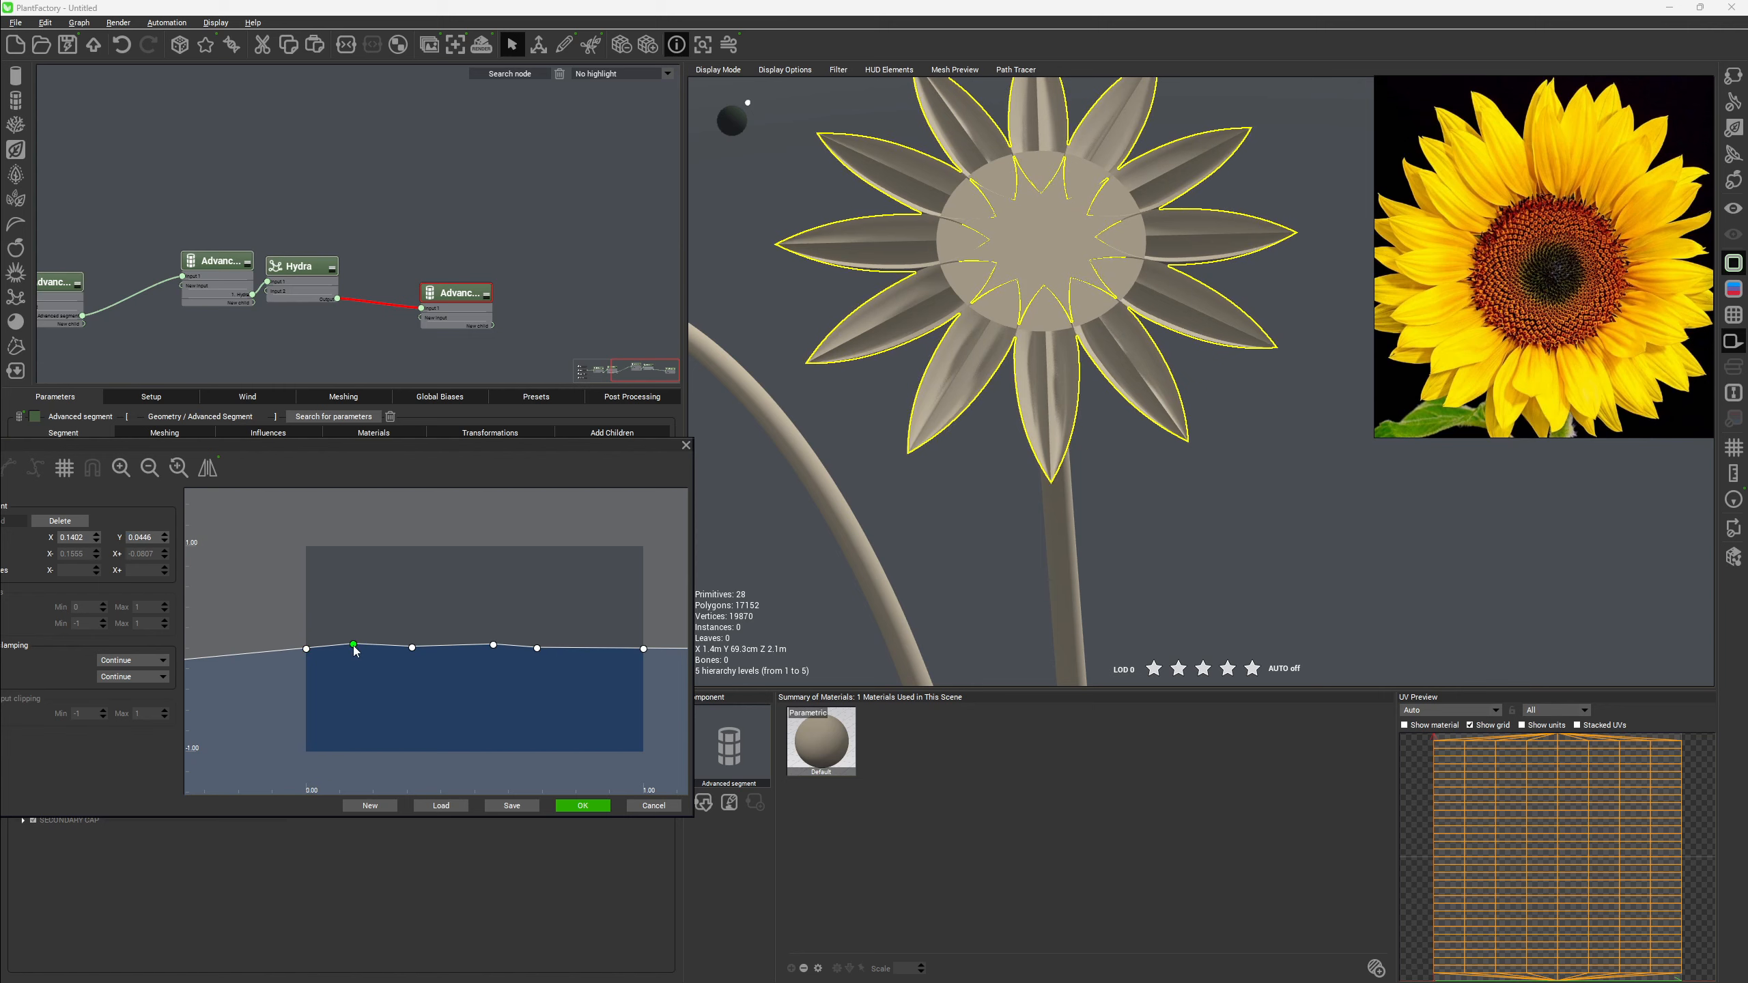
{"action": "left_click", "coordinate": [165, 537]}
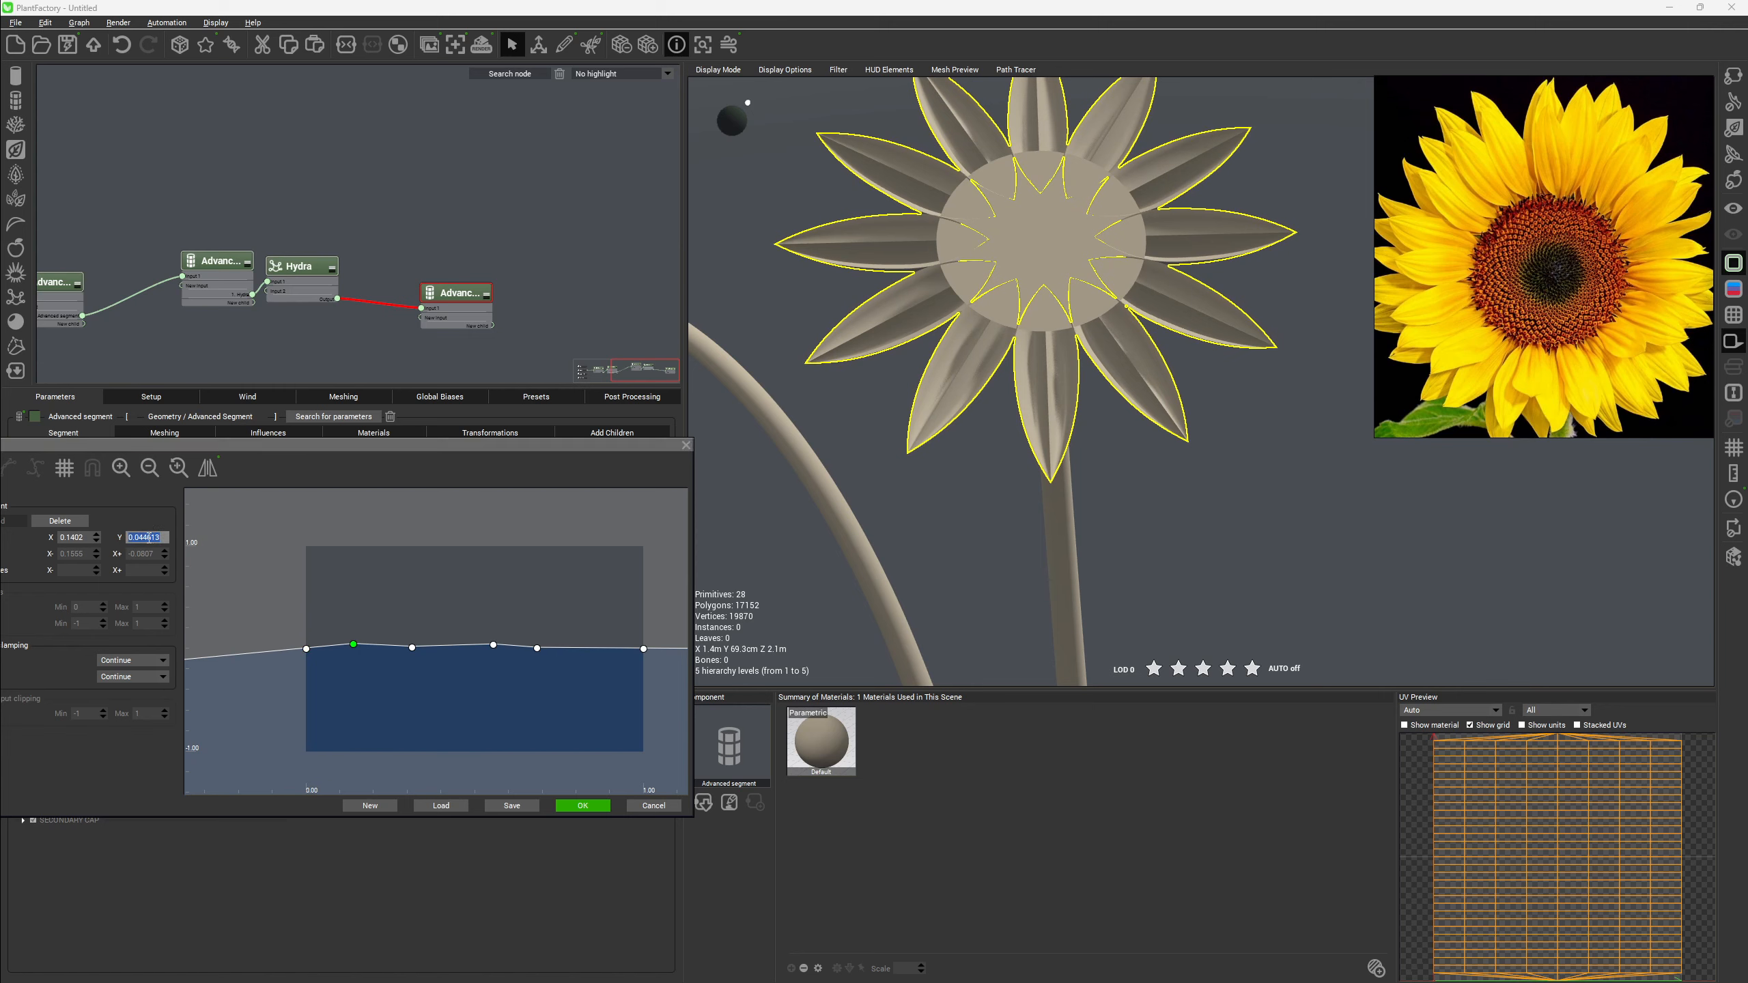
{"action": "left_click", "coordinate": [143, 538]}
{"action": "type", "text": "3"}
{"action": "key", "text": "Return"}
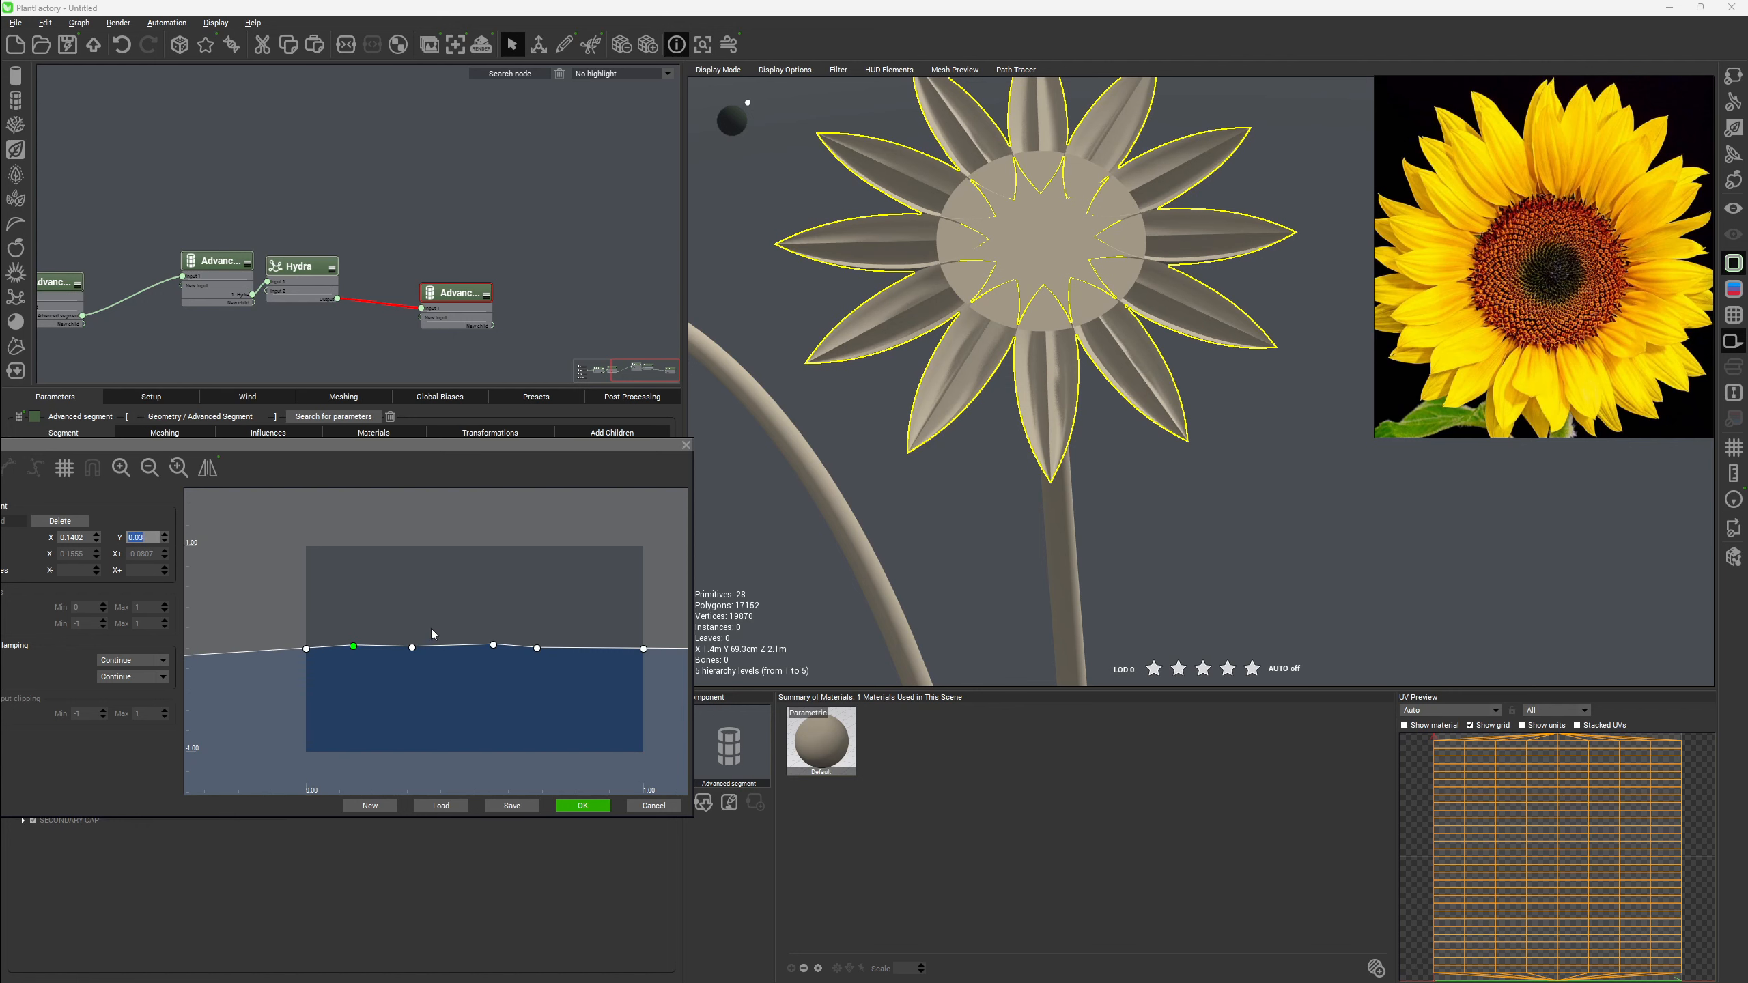
Set the section curve's keypoint near X 0.31 to Y 0.01 and the one near X 0.56 to Y 0.001.
{"action": "left_click", "coordinate": [412, 647]}
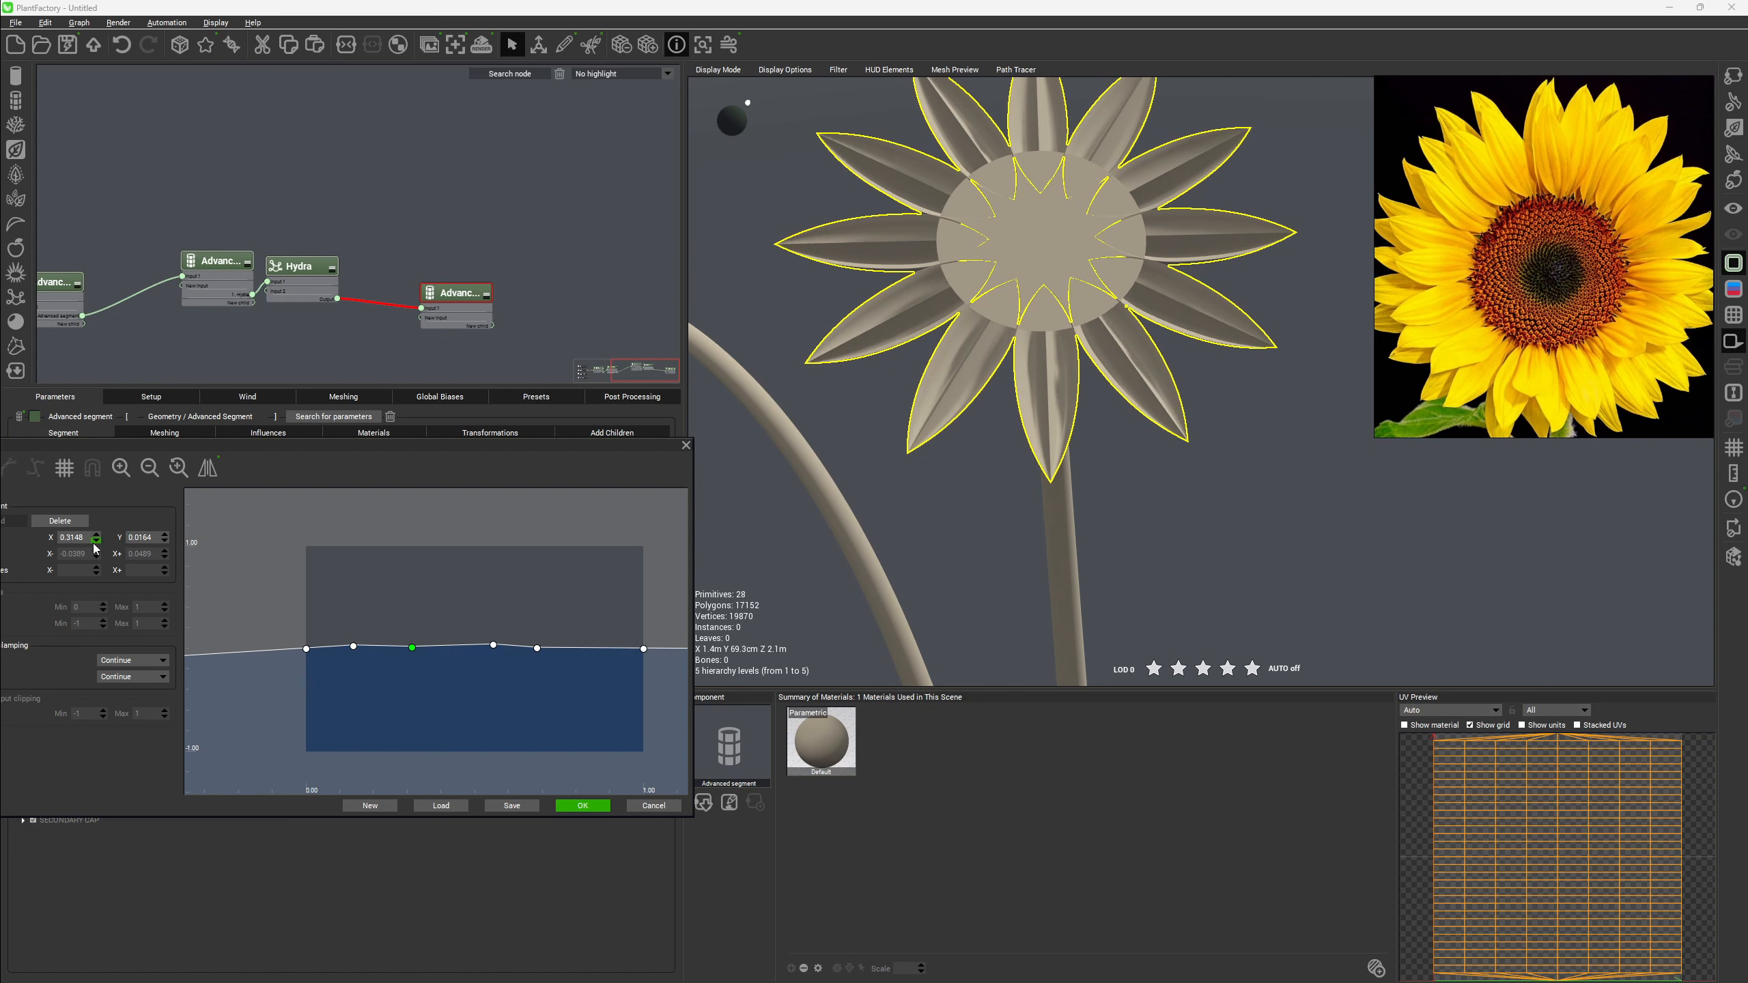
{"action": "double_click", "coordinate": [165, 536]}
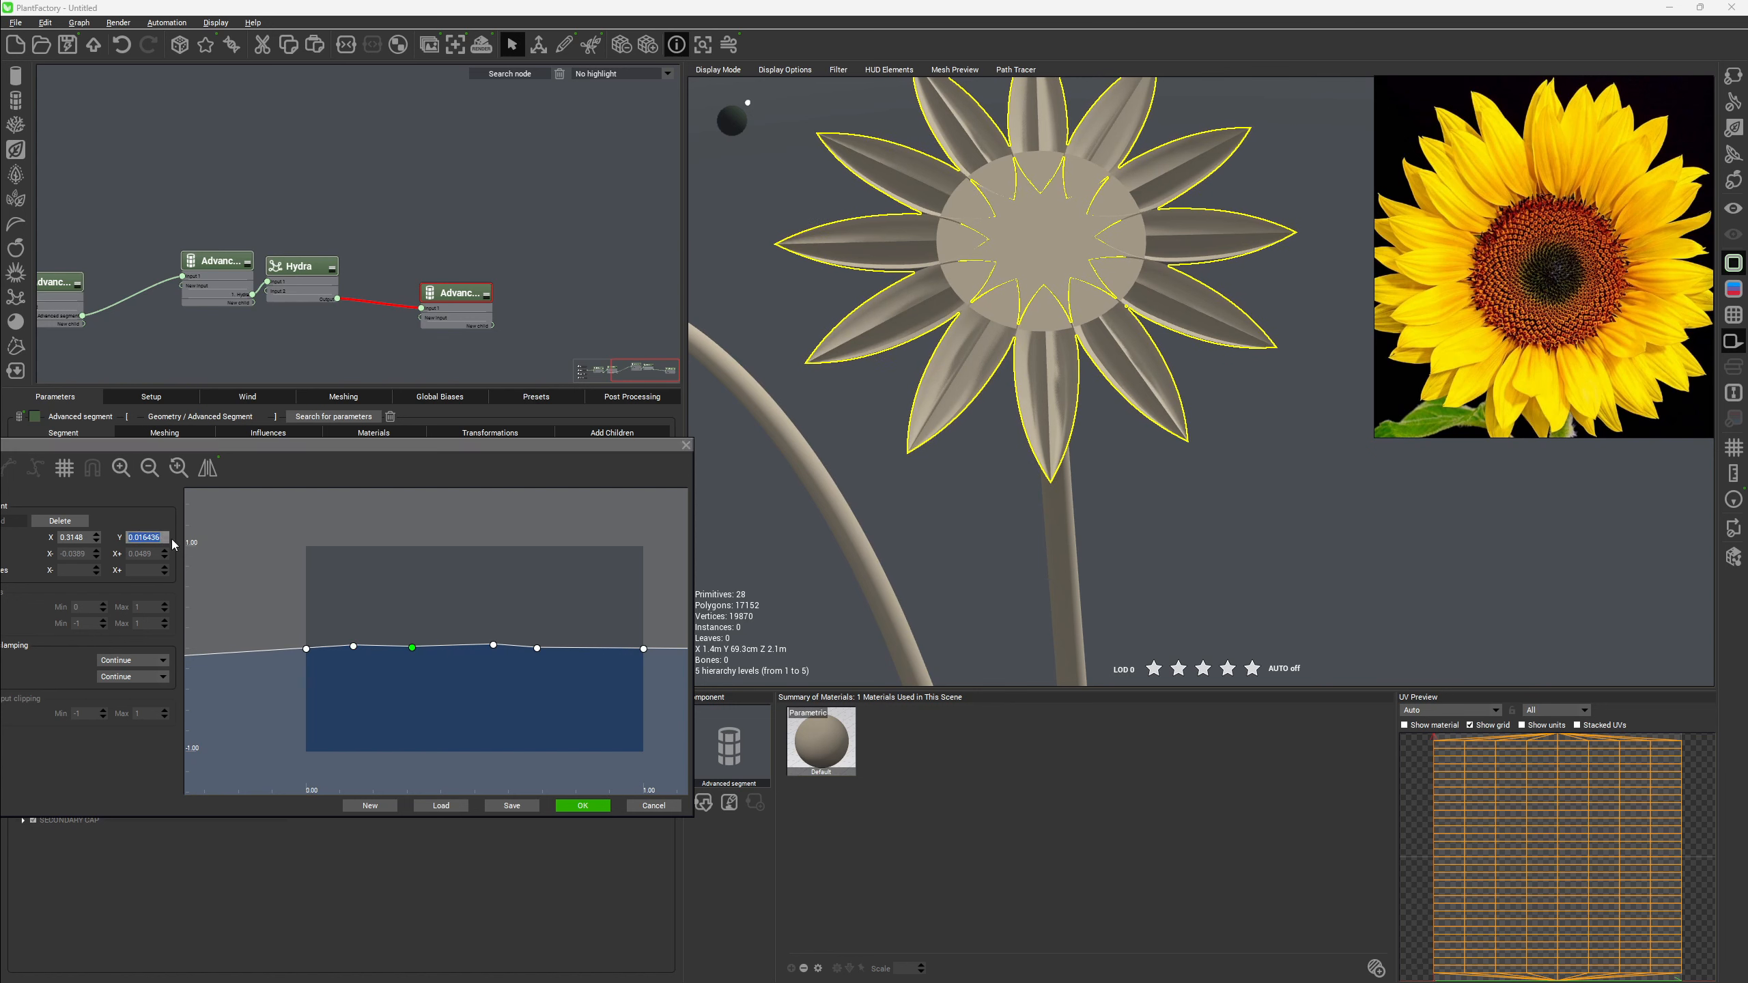
{"action": "type", "text": ".01"}
{"action": "key", "text": "Return"}
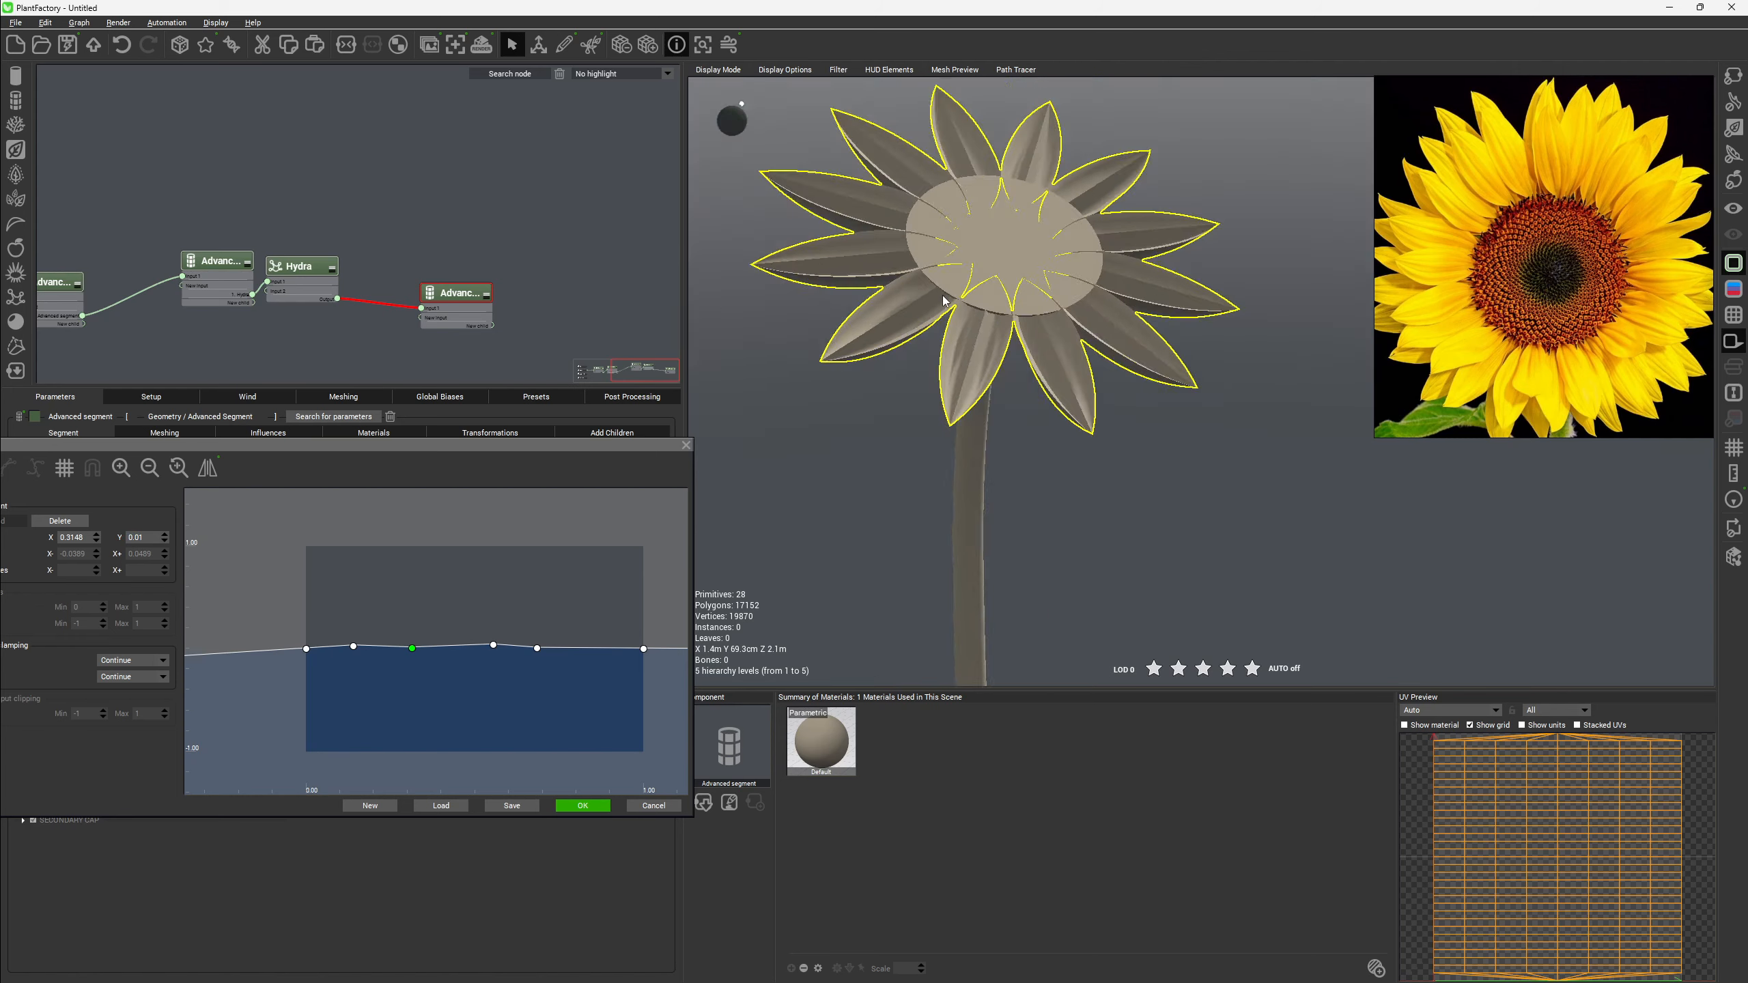
{"action": "left_click", "coordinate": [494, 646]}
{"action": "double_click", "coordinate": [142, 537]}
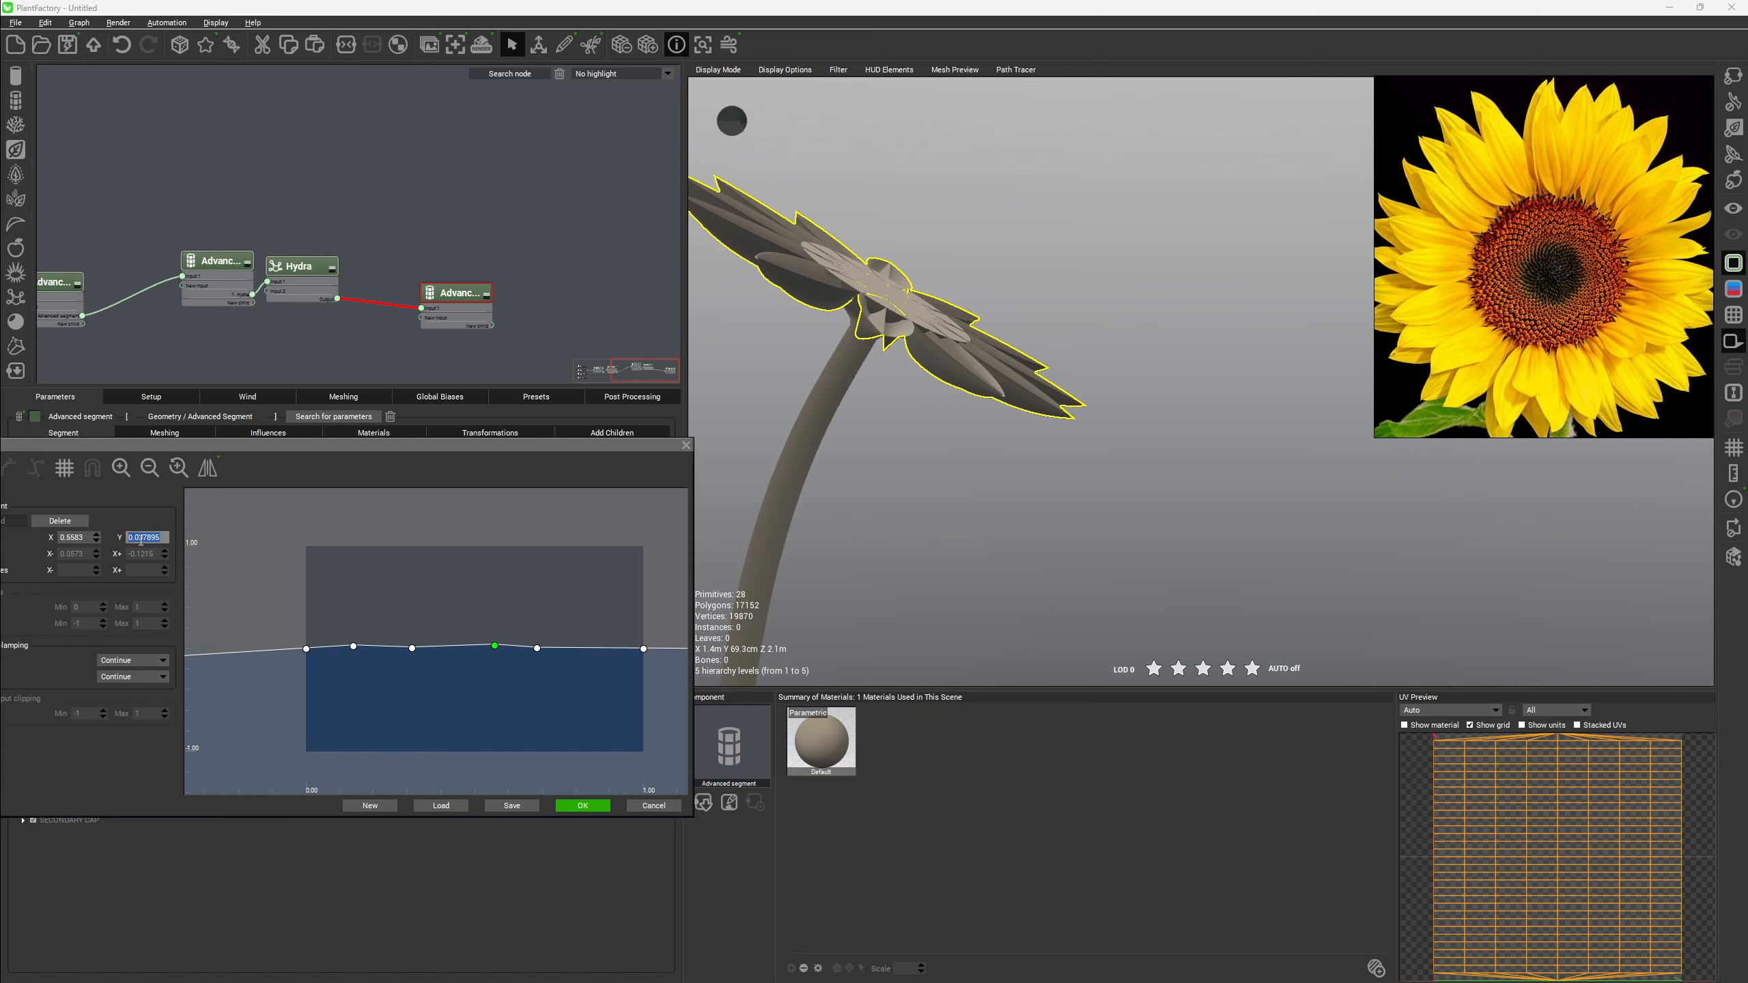
{"action": "type", "text": ".0"}
{"action": "key", "text": "Return"}
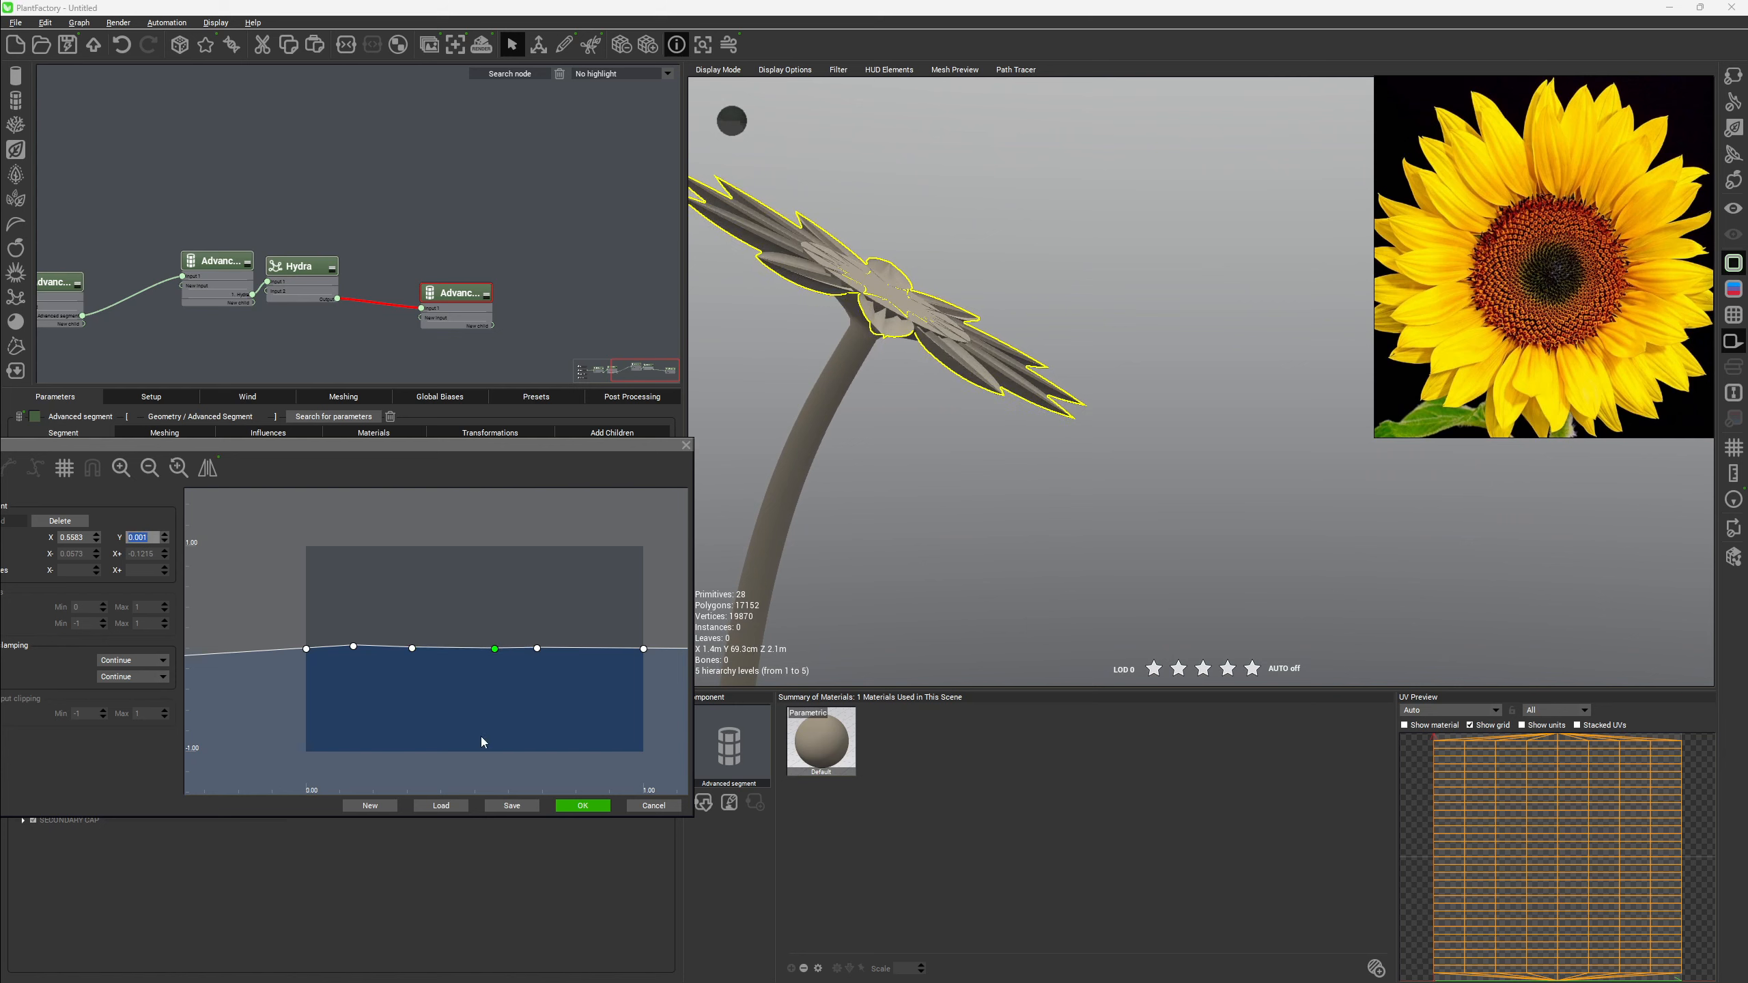
Lower the section curve's keypoint near X 0.14 to a Y value of 0.003.
{"action": "left_click", "coordinate": [337, 638]}
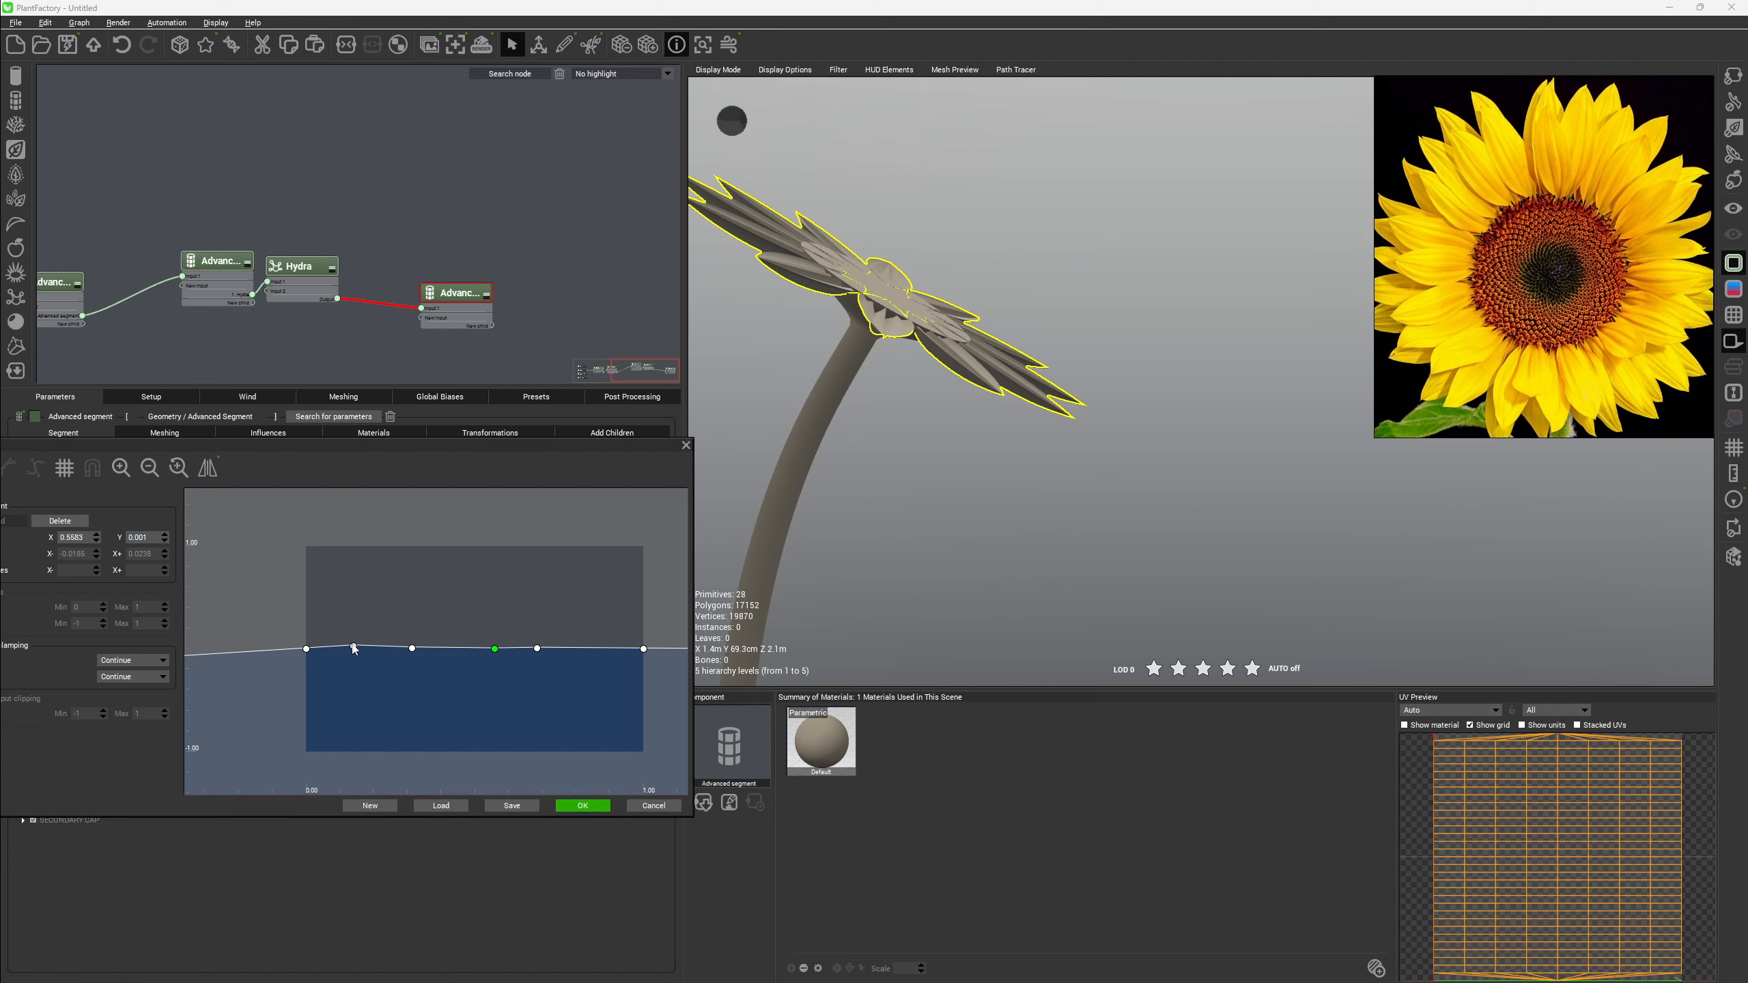
{"action": "double_click", "coordinate": [153, 539]}
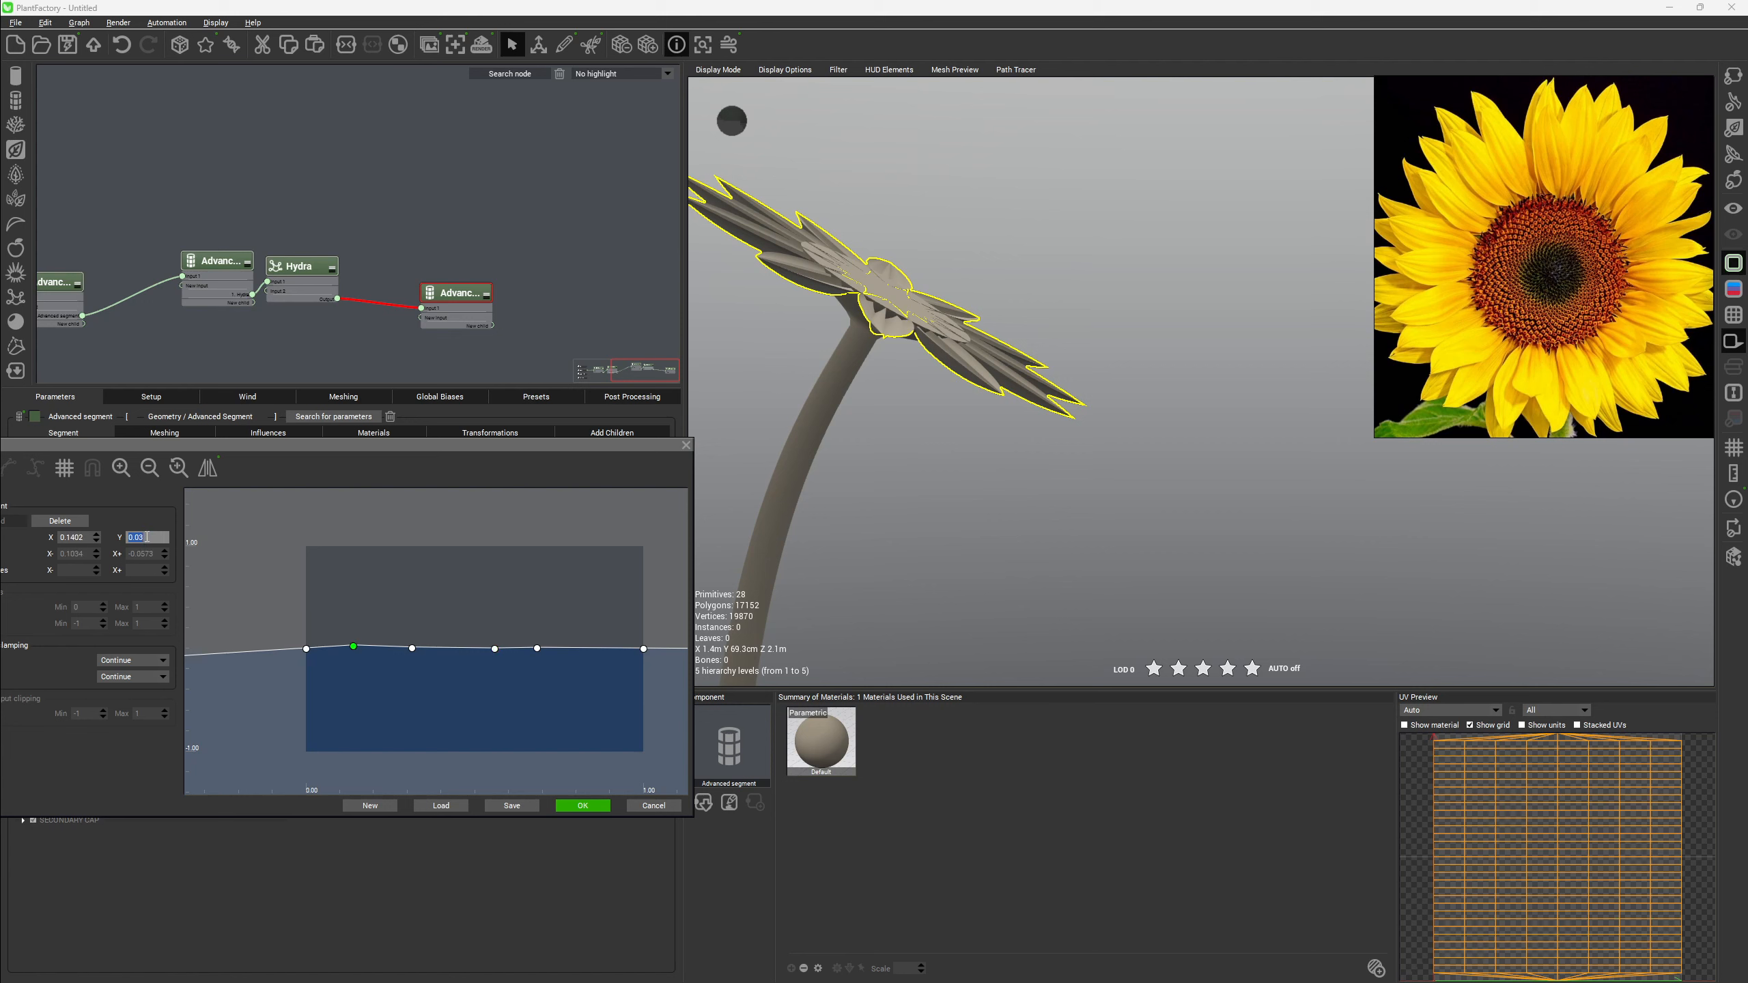
{"action": "type", "text": ".00"}
{"action": "key", "text": "Return"}
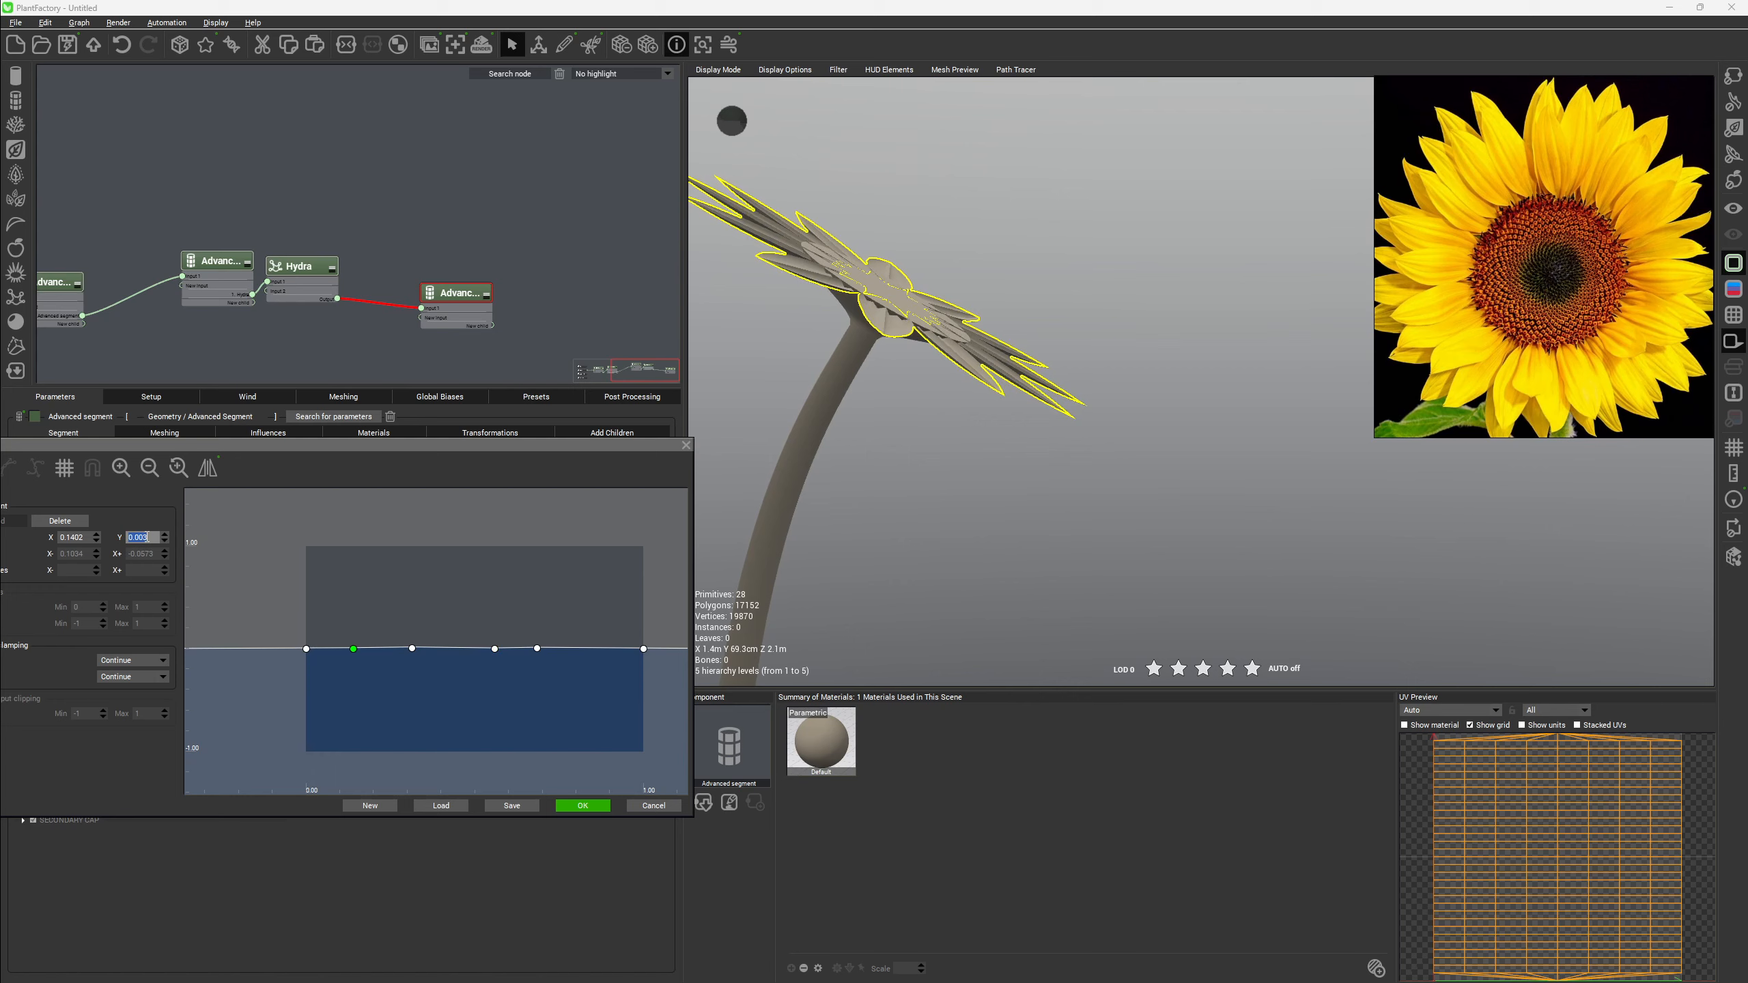
Deselect the petals and examine their creases and overall shape up close, from the side, and on the whole plant.
{"action": "right_click_drag", "start_coordinate": [943, 290], "coordinate": [1023, 323]}
{"action": "middle_click_drag", "start_coordinate": [1023, 322], "coordinate": [993, 403]}
{"action": "scroll", "coordinate": [988, 419], "scroll_direction": "up", "scroll_amount": 3}
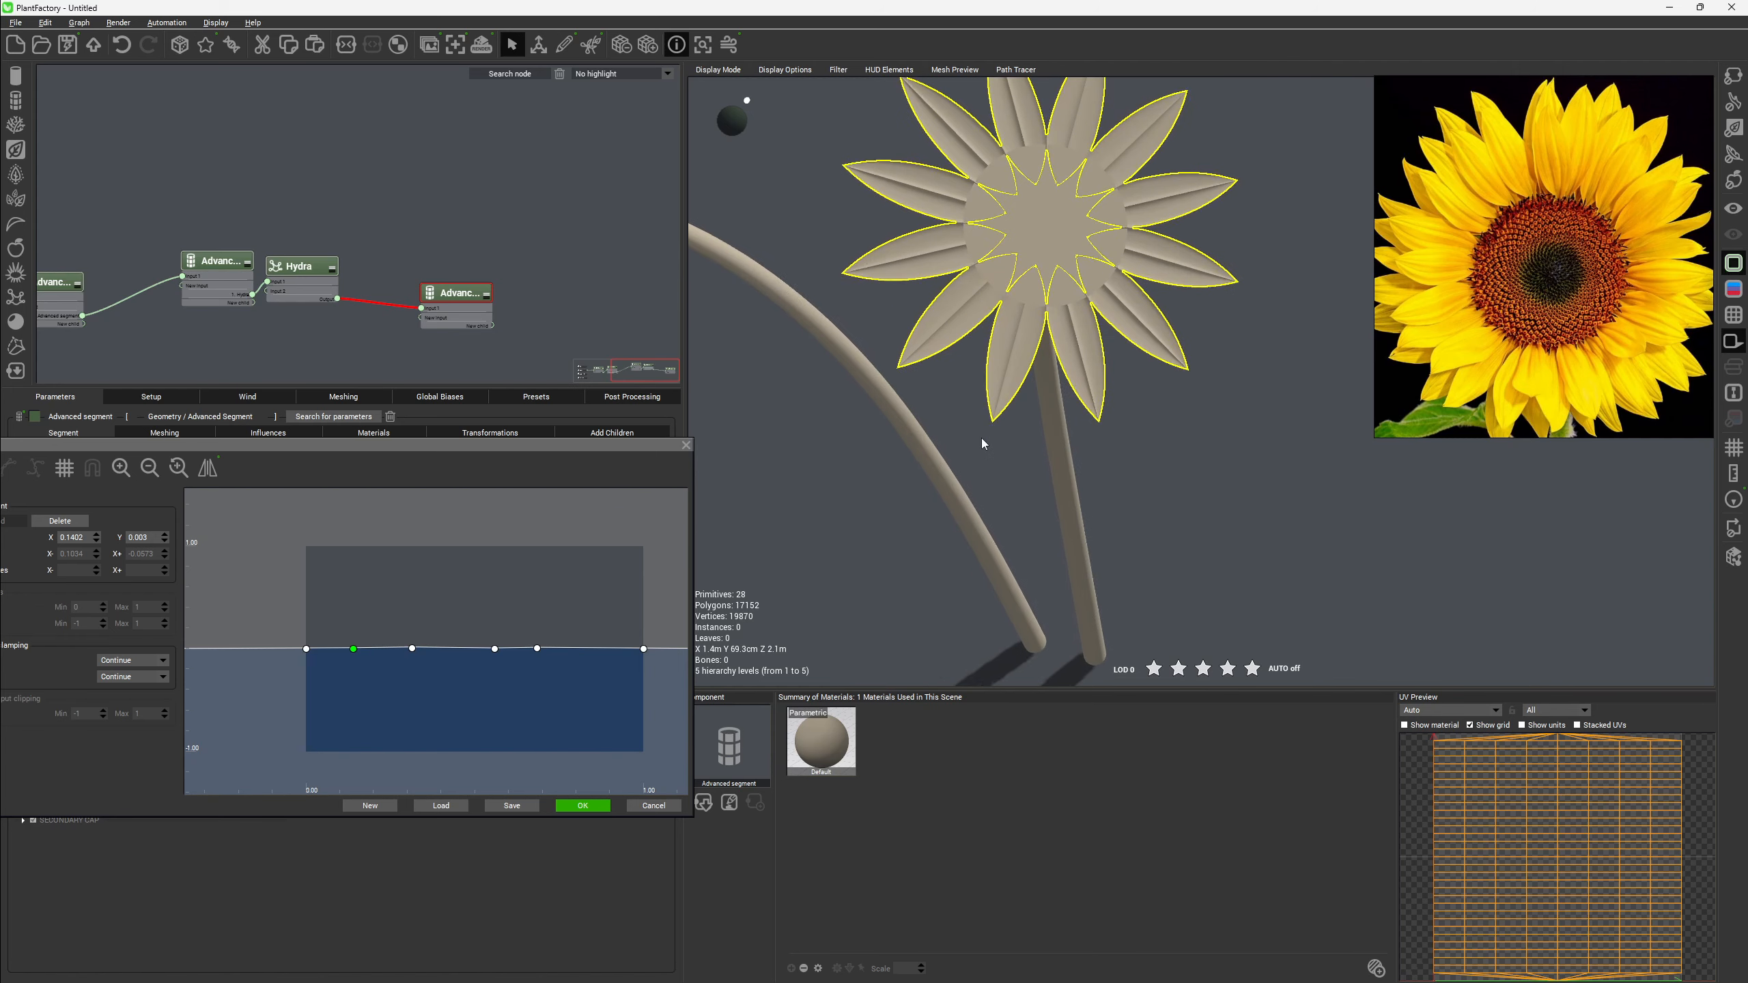
{"action": "left_click", "coordinate": [1207, 421]}
{"action": "scroll", "coordinate": [987, 344], "scroll_direction": "up", "scroll_amount": 3}
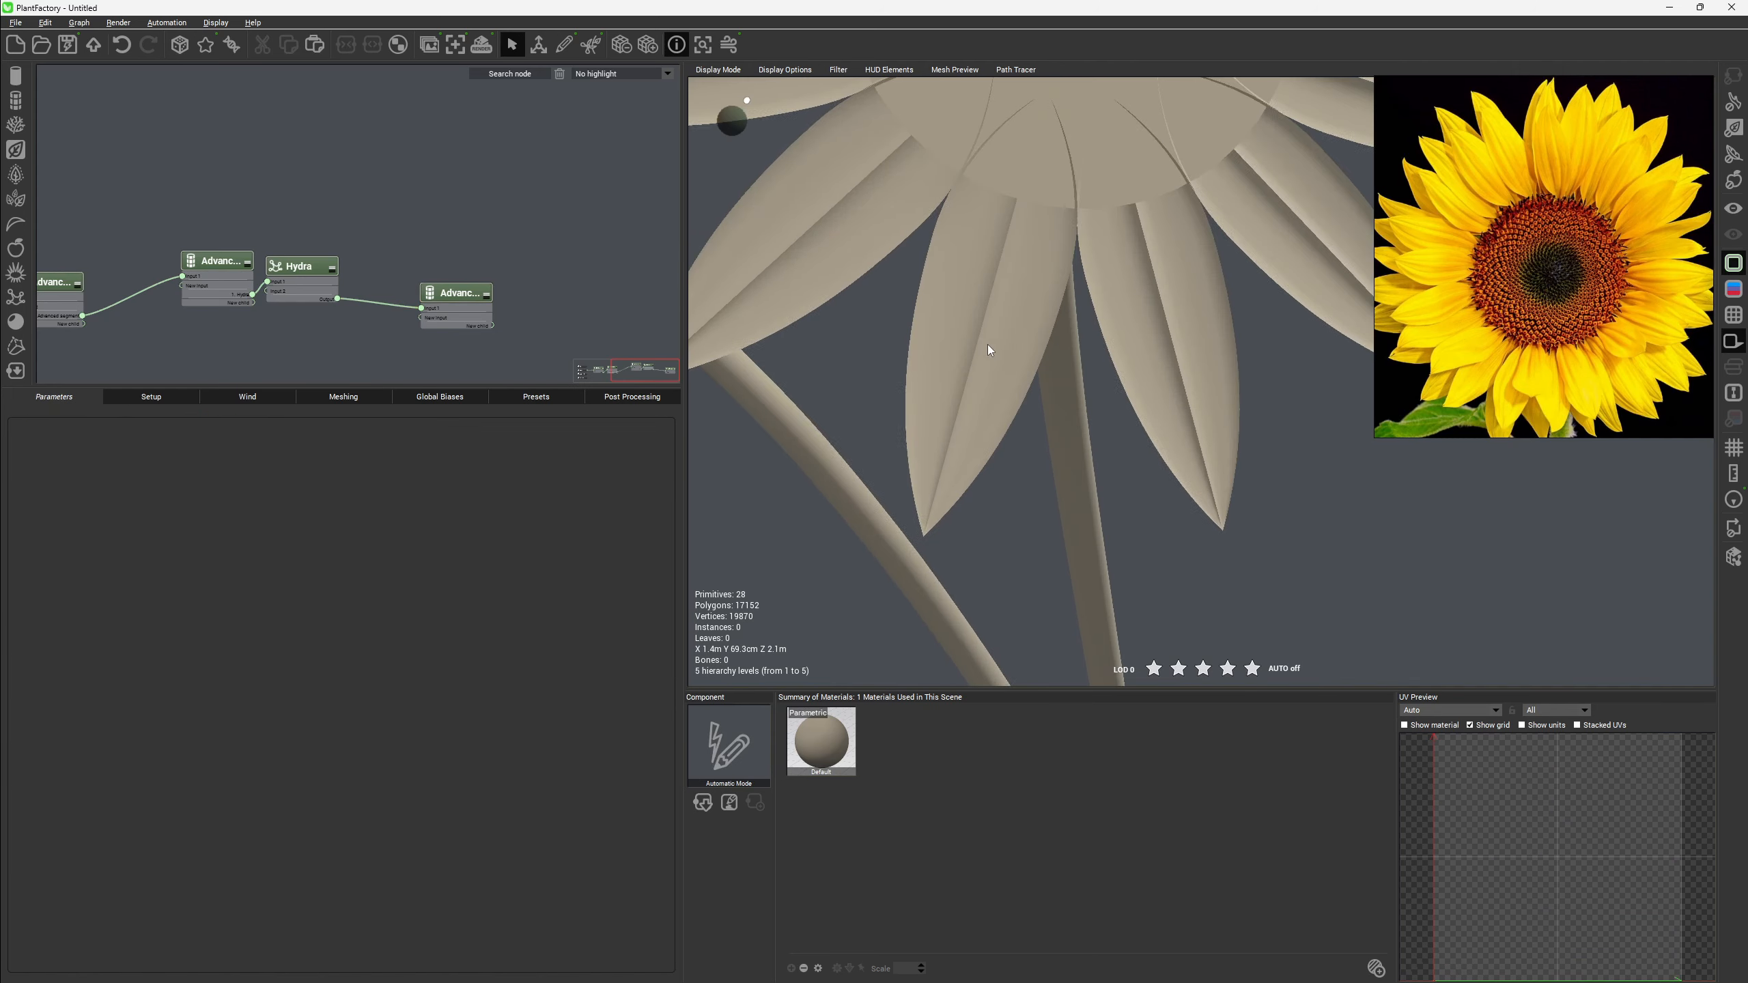
{"action": "right_click_drag", "start_coordinate": [987, 344], "coordinate": [1022, 241]}
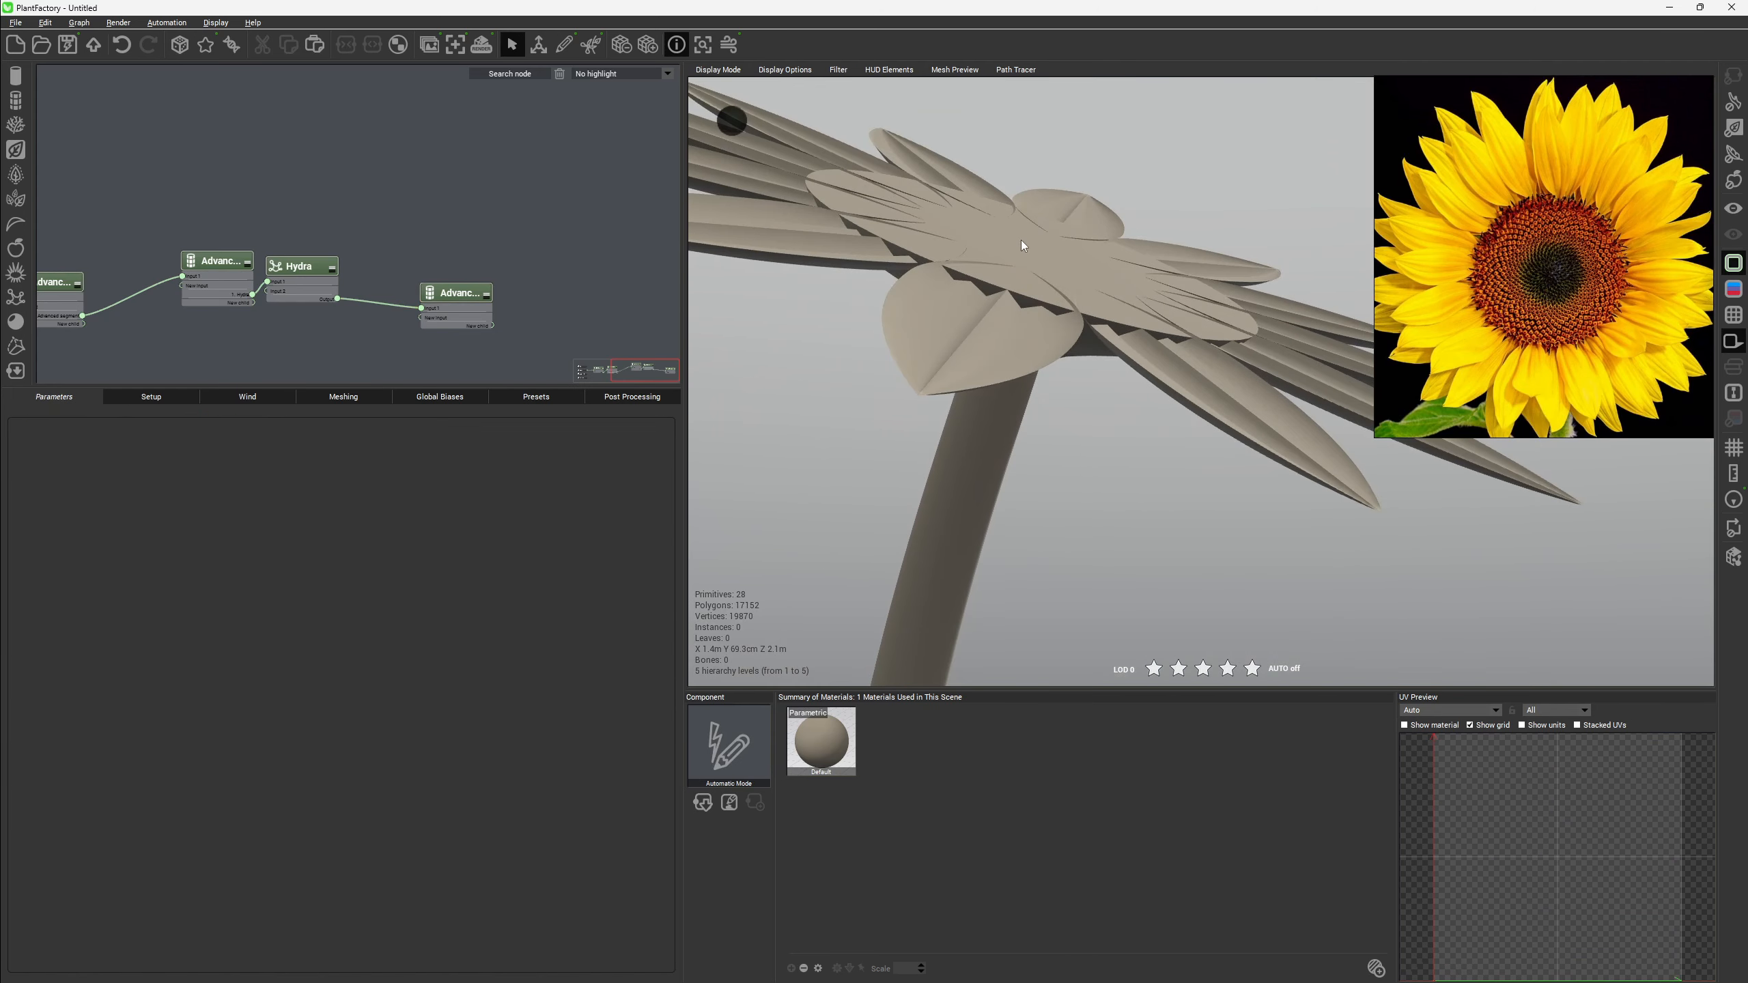
{"action": "right_click_drag", "start_coordinate": [1031, 327], "coordinate": [990, 411]}
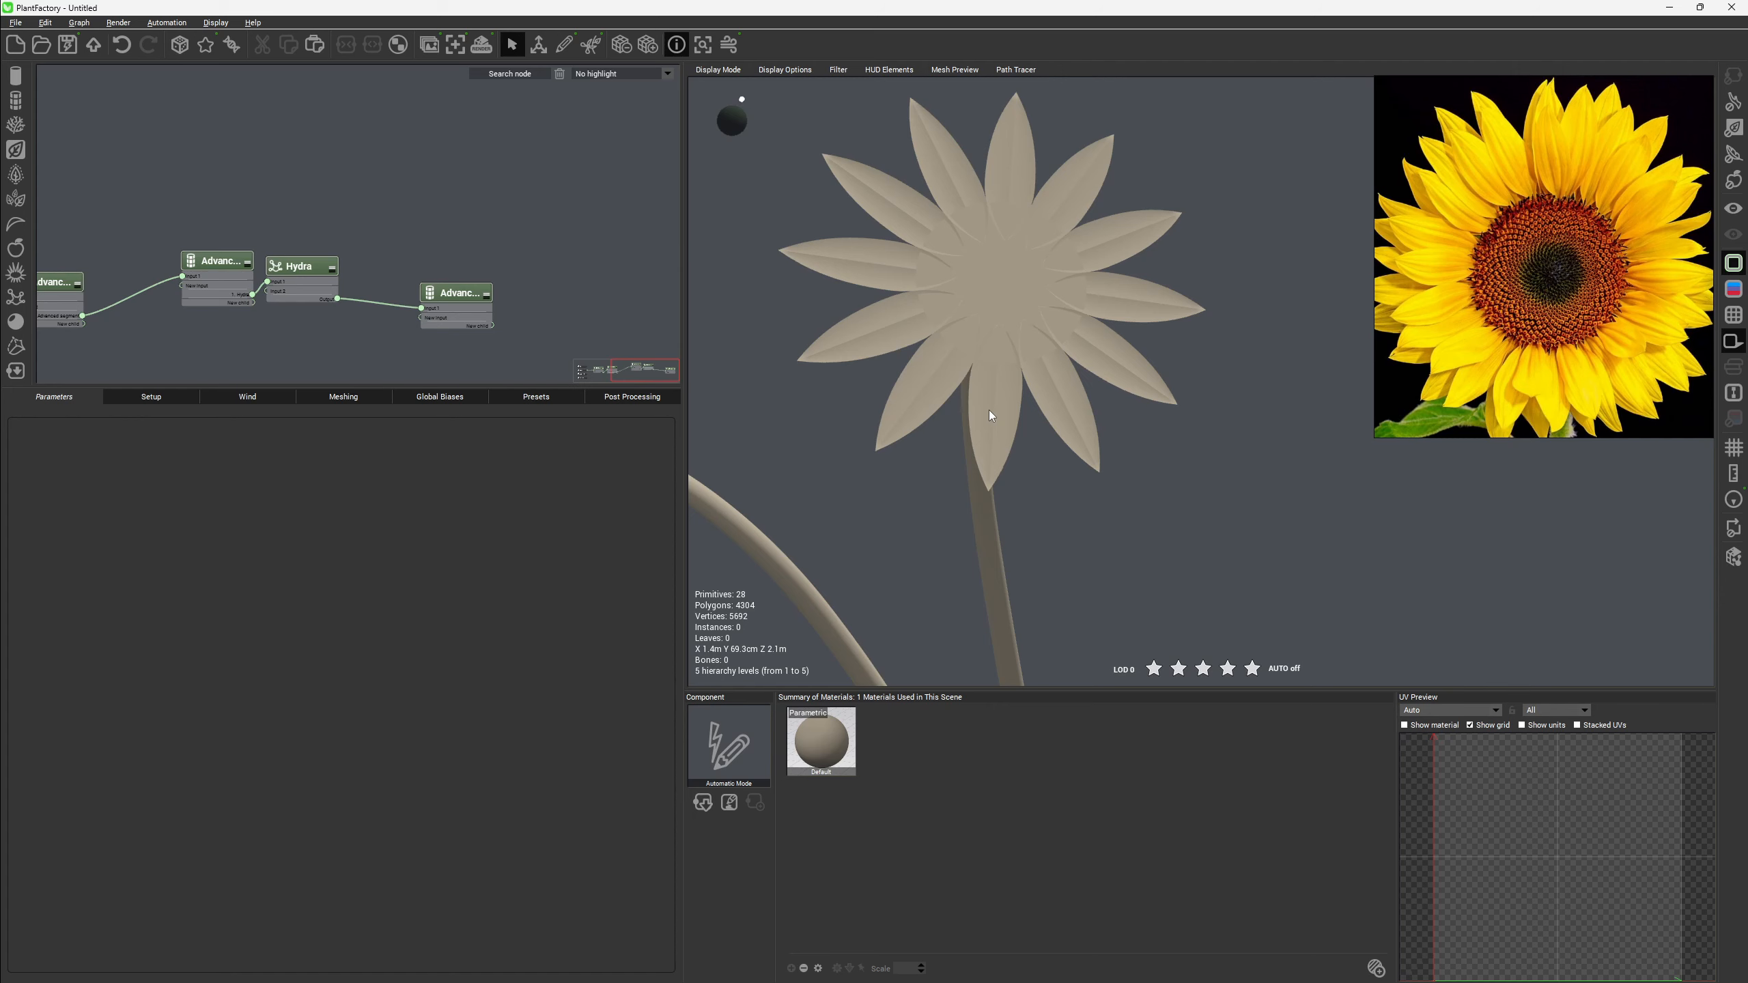
{"action": "right_click_drag", "start_coordinate": [1198, 359], "coordinate": [1064, 317]}
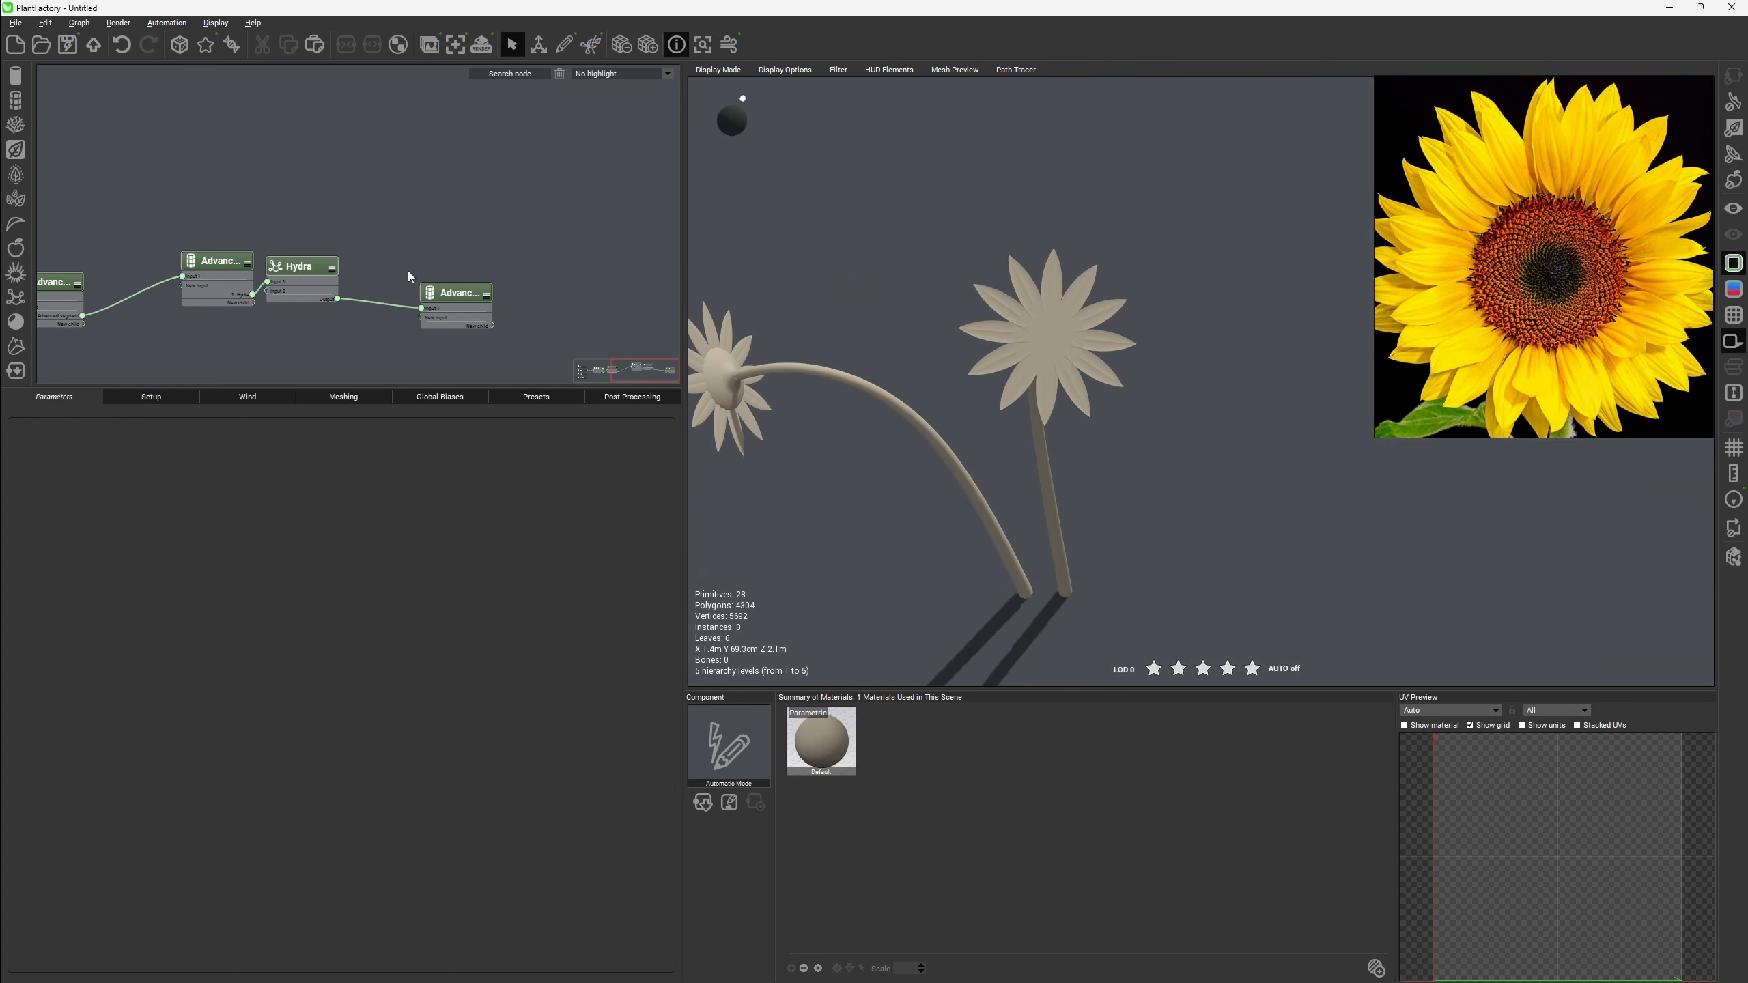
Set the Hydra node's number of petals to 30.
{"action": "left_click", "coordinate": [299, 266]}
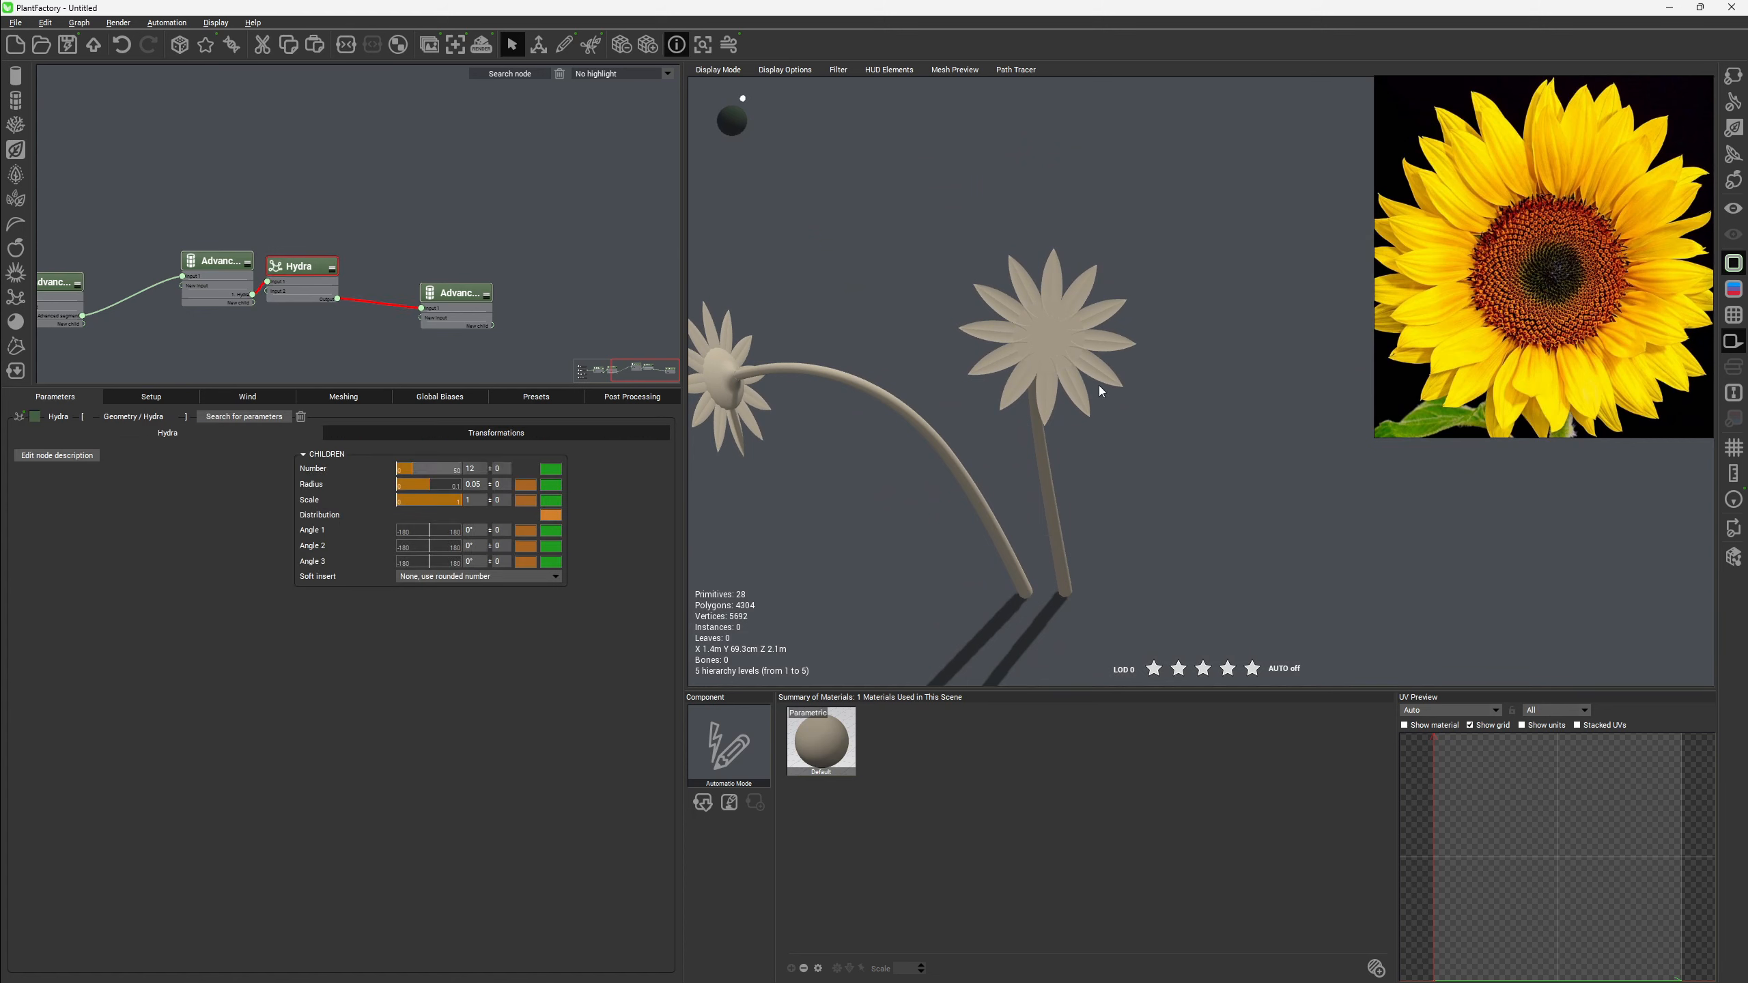
{"action": "left_click_drag", "start_coordinate": [413, 468], "coordinate": [434, 468]}
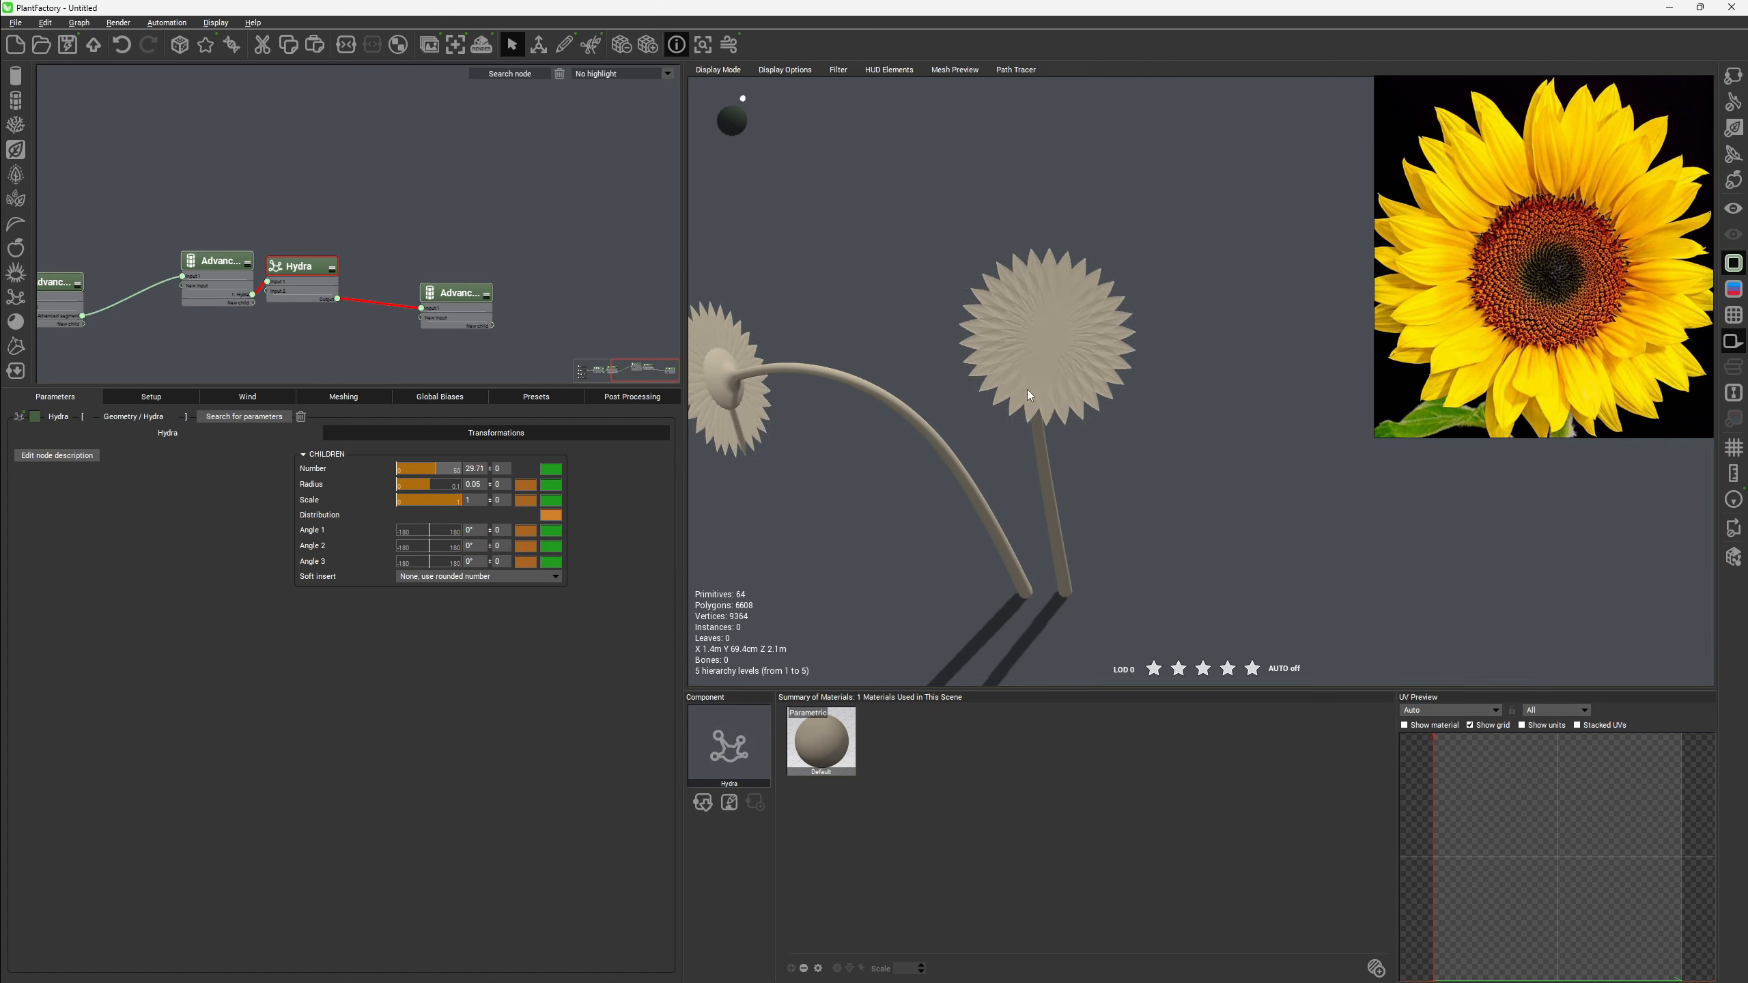
{"action": "right_click_drag", "start_coordinate": [910, 468], "coordinate": [912, 415]}
{"action": "double_click", "coordinate": [484, 469]}
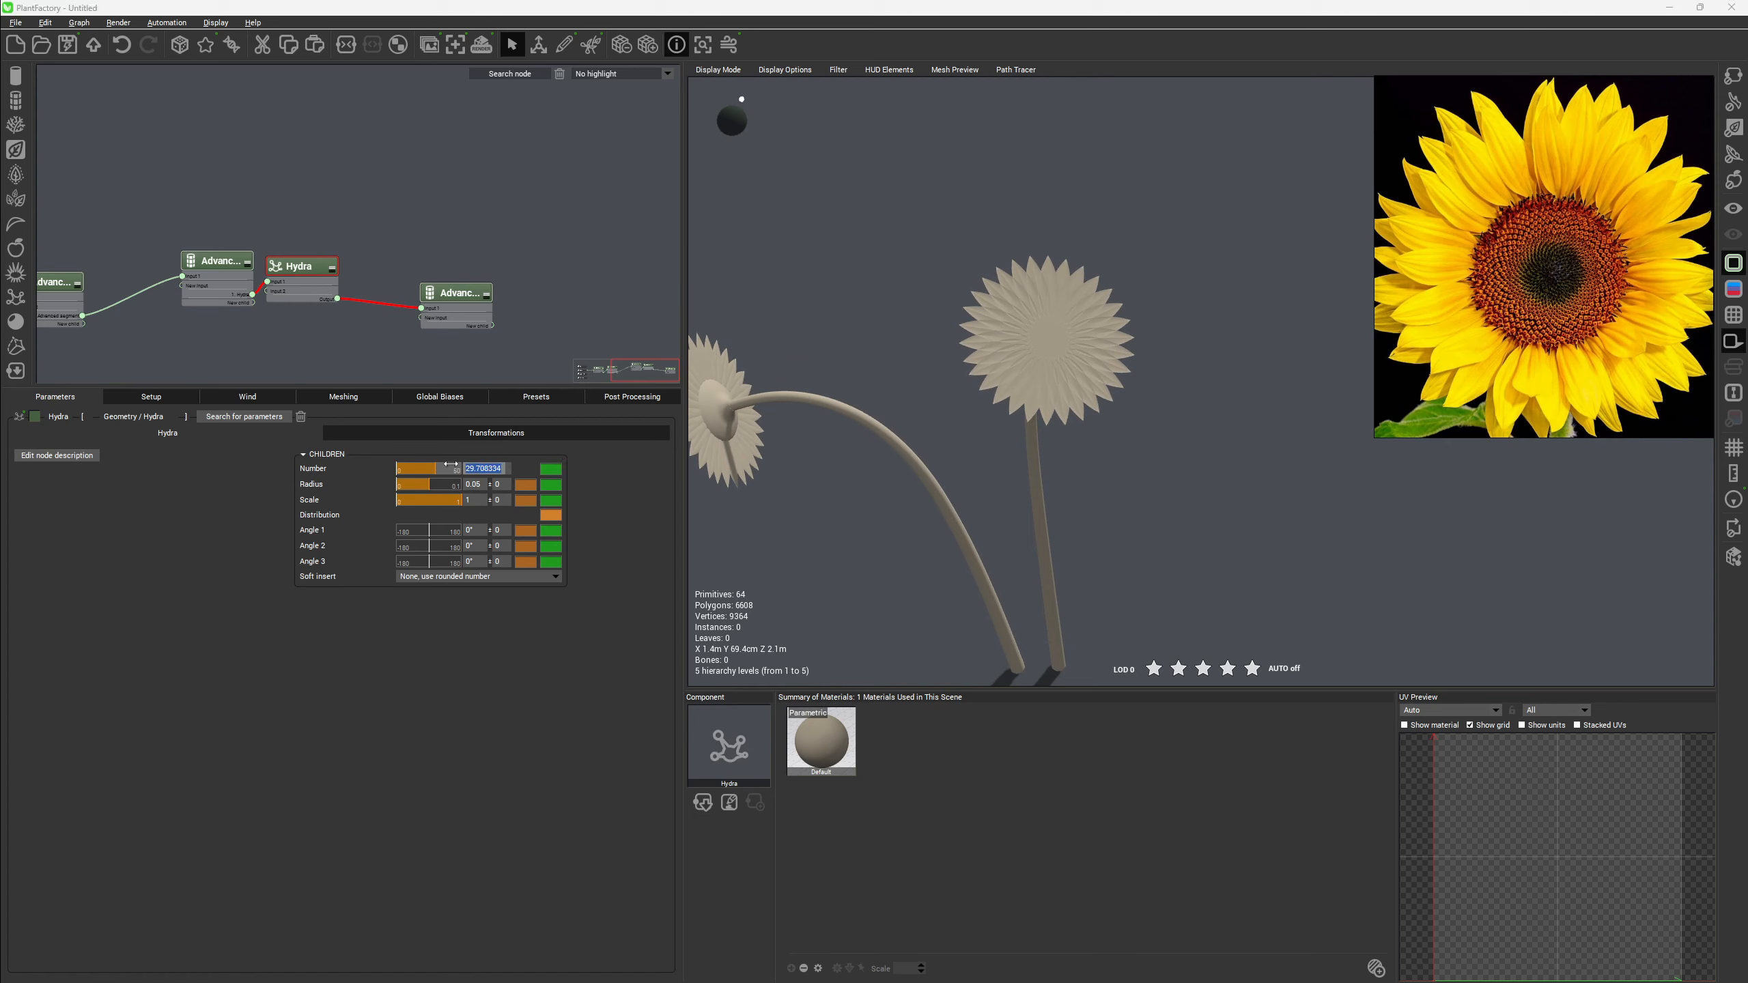
{"action": "type", "text": "30"}
{"action": "key", "text": "Return"}
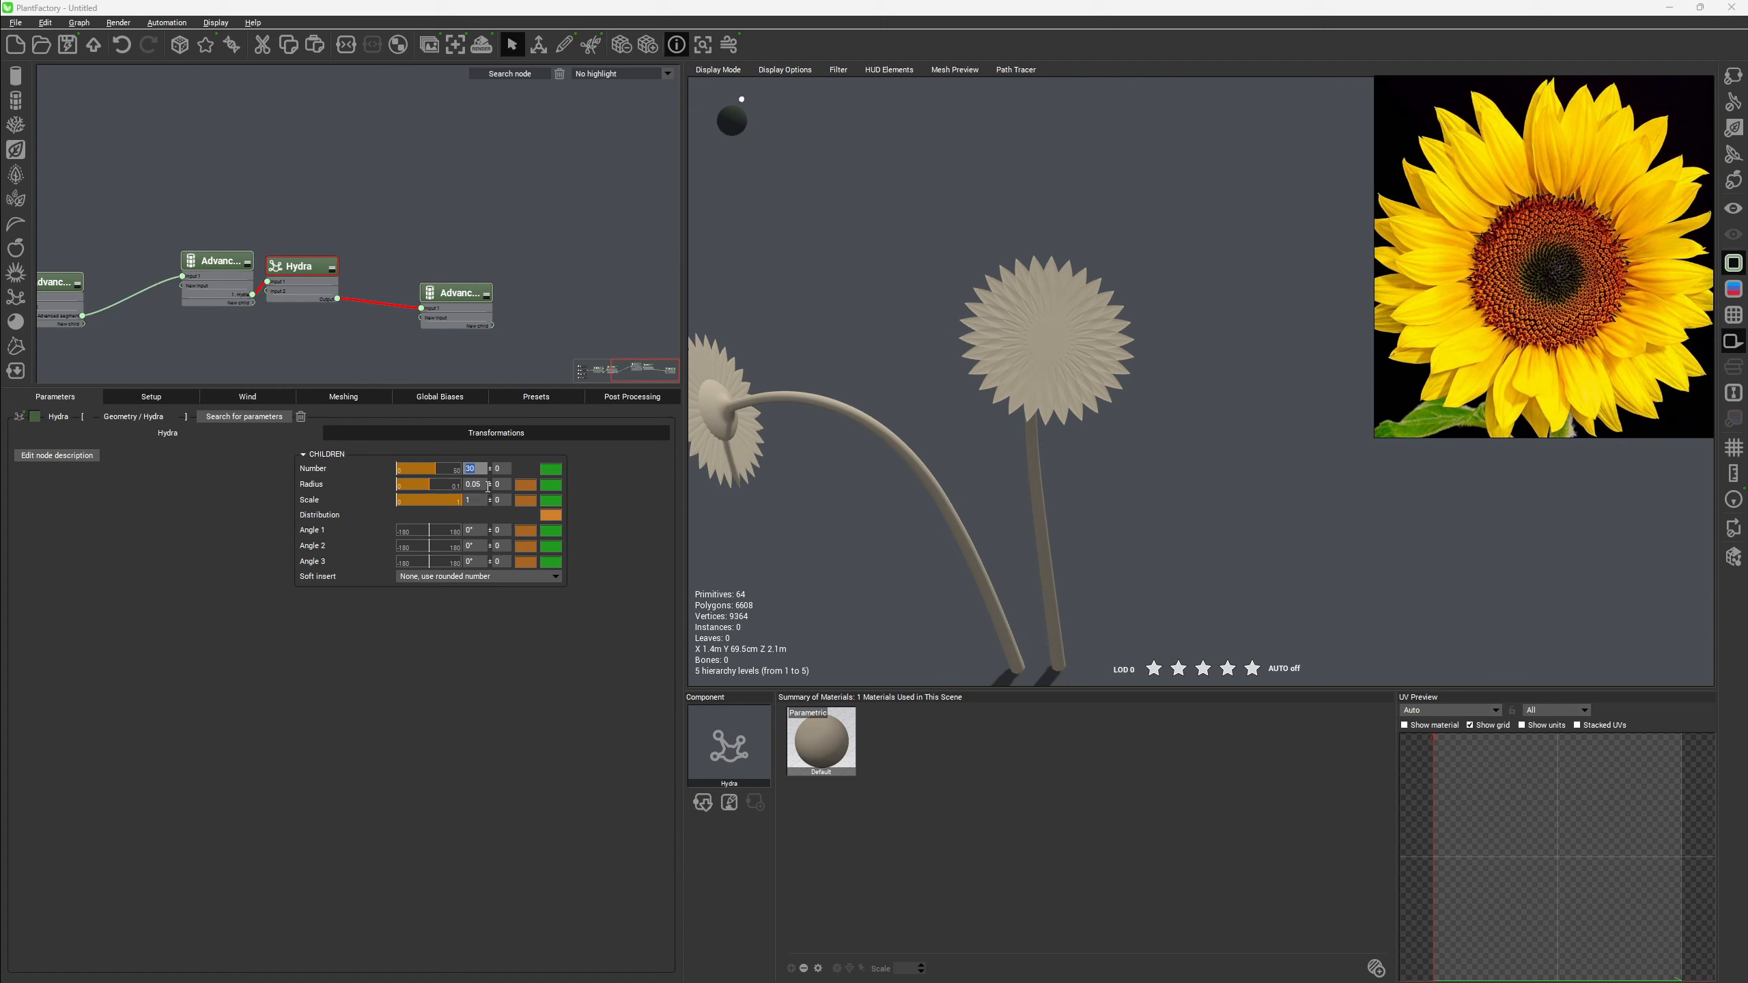
Set the Hydra radius variation to 0.01 and inspect the petal arrangement.
{"action": "double_click", "coordinate": [506, 486]}
{"action": "type", "text": ".01"}
{"action": "key", "text": "Return"}
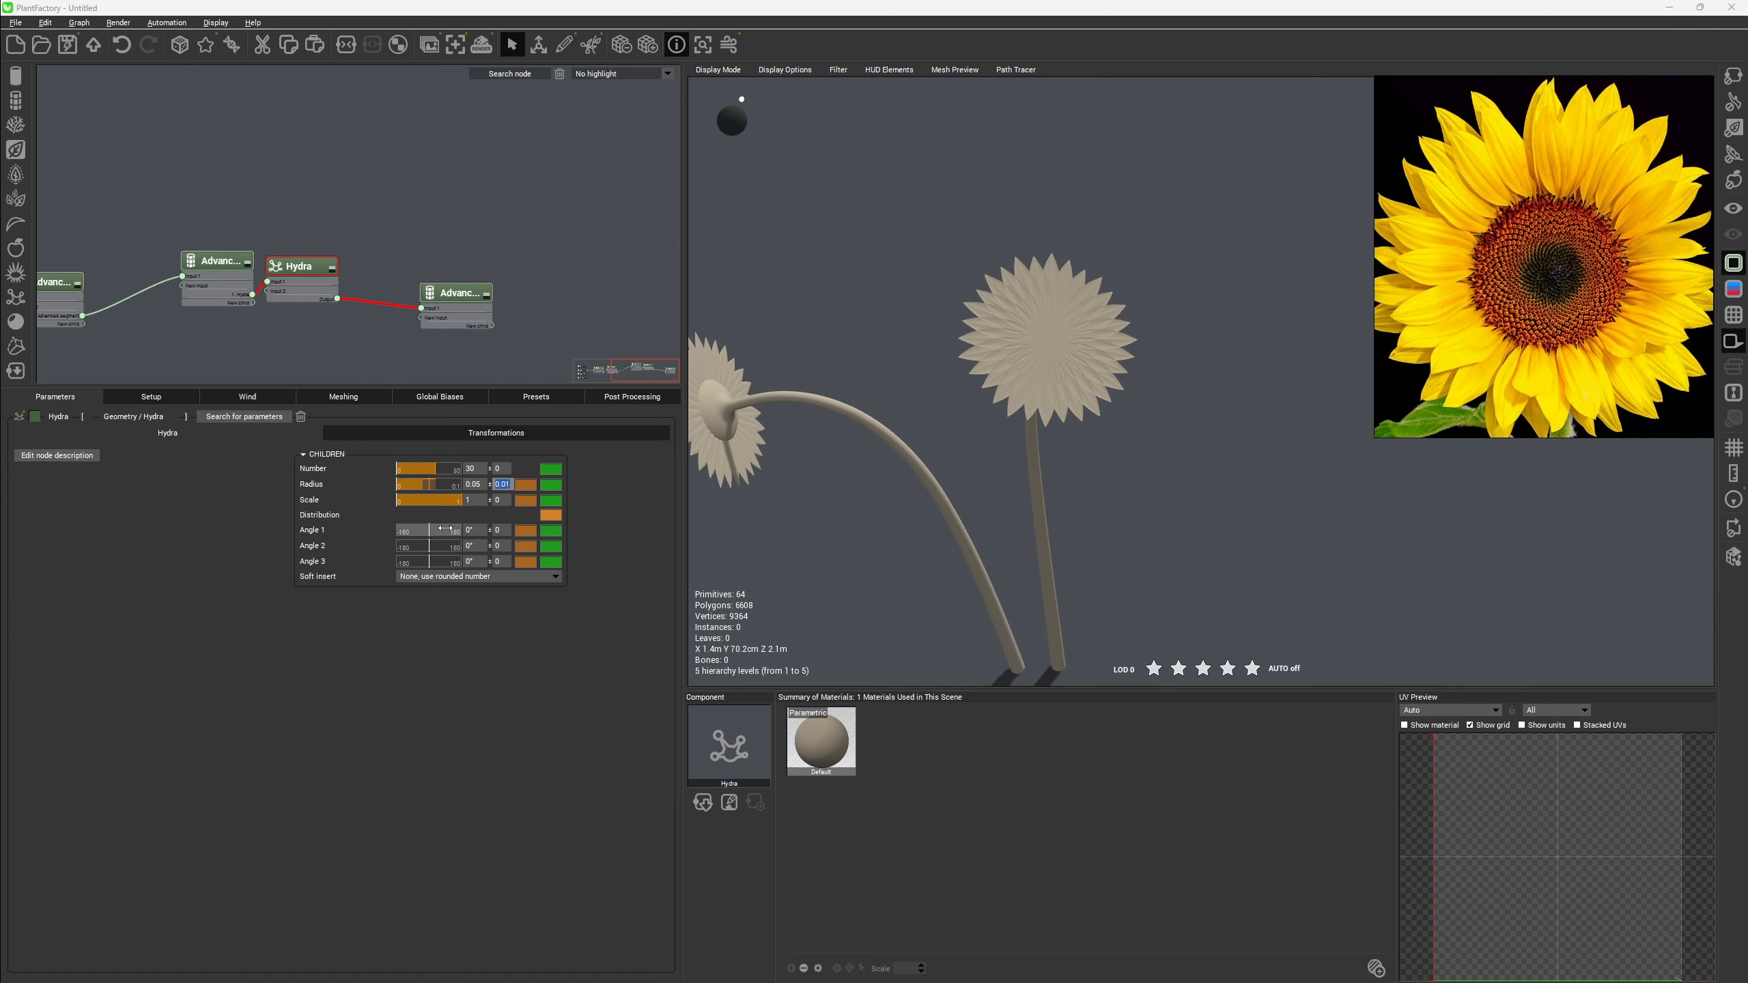
{"action": "right_click_drag", "start_coordinate": [1248, 394], "coordinate": [1104, 357]}
{"action": "scroll", "coordinate": [1103, 359], "scroll_direction": "up", "scroll_amount": 4}
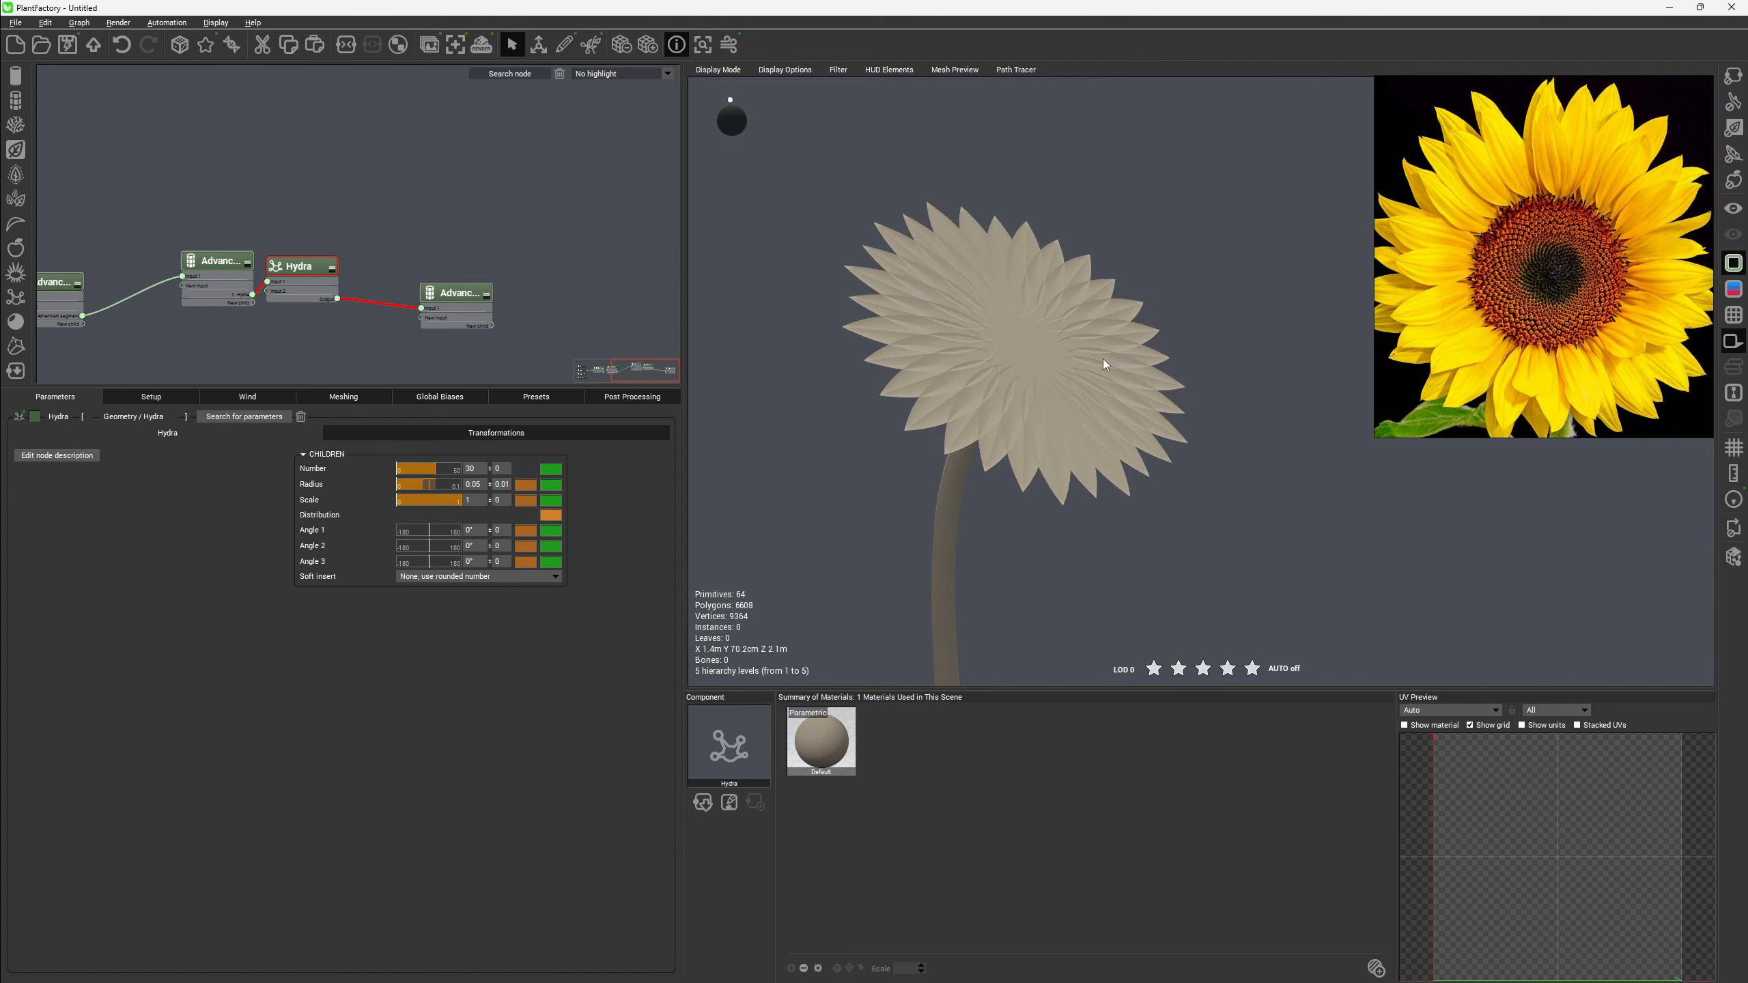
Set the Hydra node's Angle 1 to 15° with a variation of 5.
{"action": "left_click_drag", "start_coordinate": [427, 528], "coordinate": [431, 528]}
{"action": "left_click", "coordinate": [479, 529]}
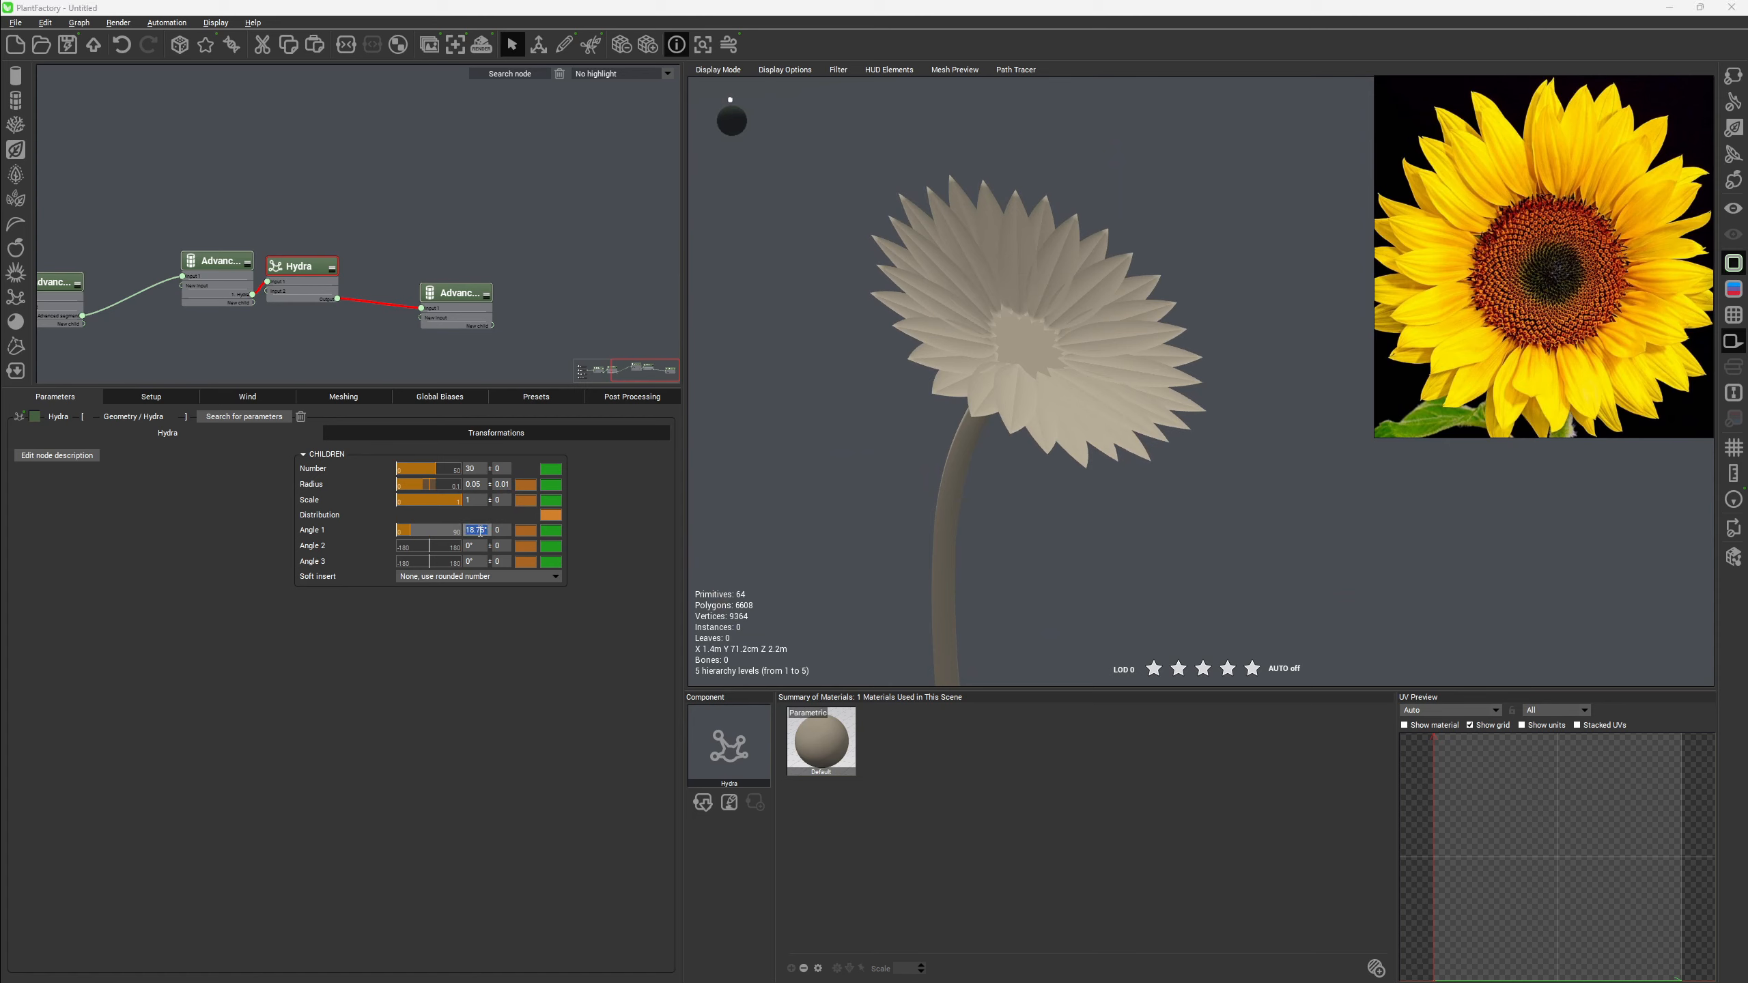
{"action": "type", "text": "15"}
{"action": "key", "text": "Return"}
{"action": "left_click", "coordinate": [499, 529]}
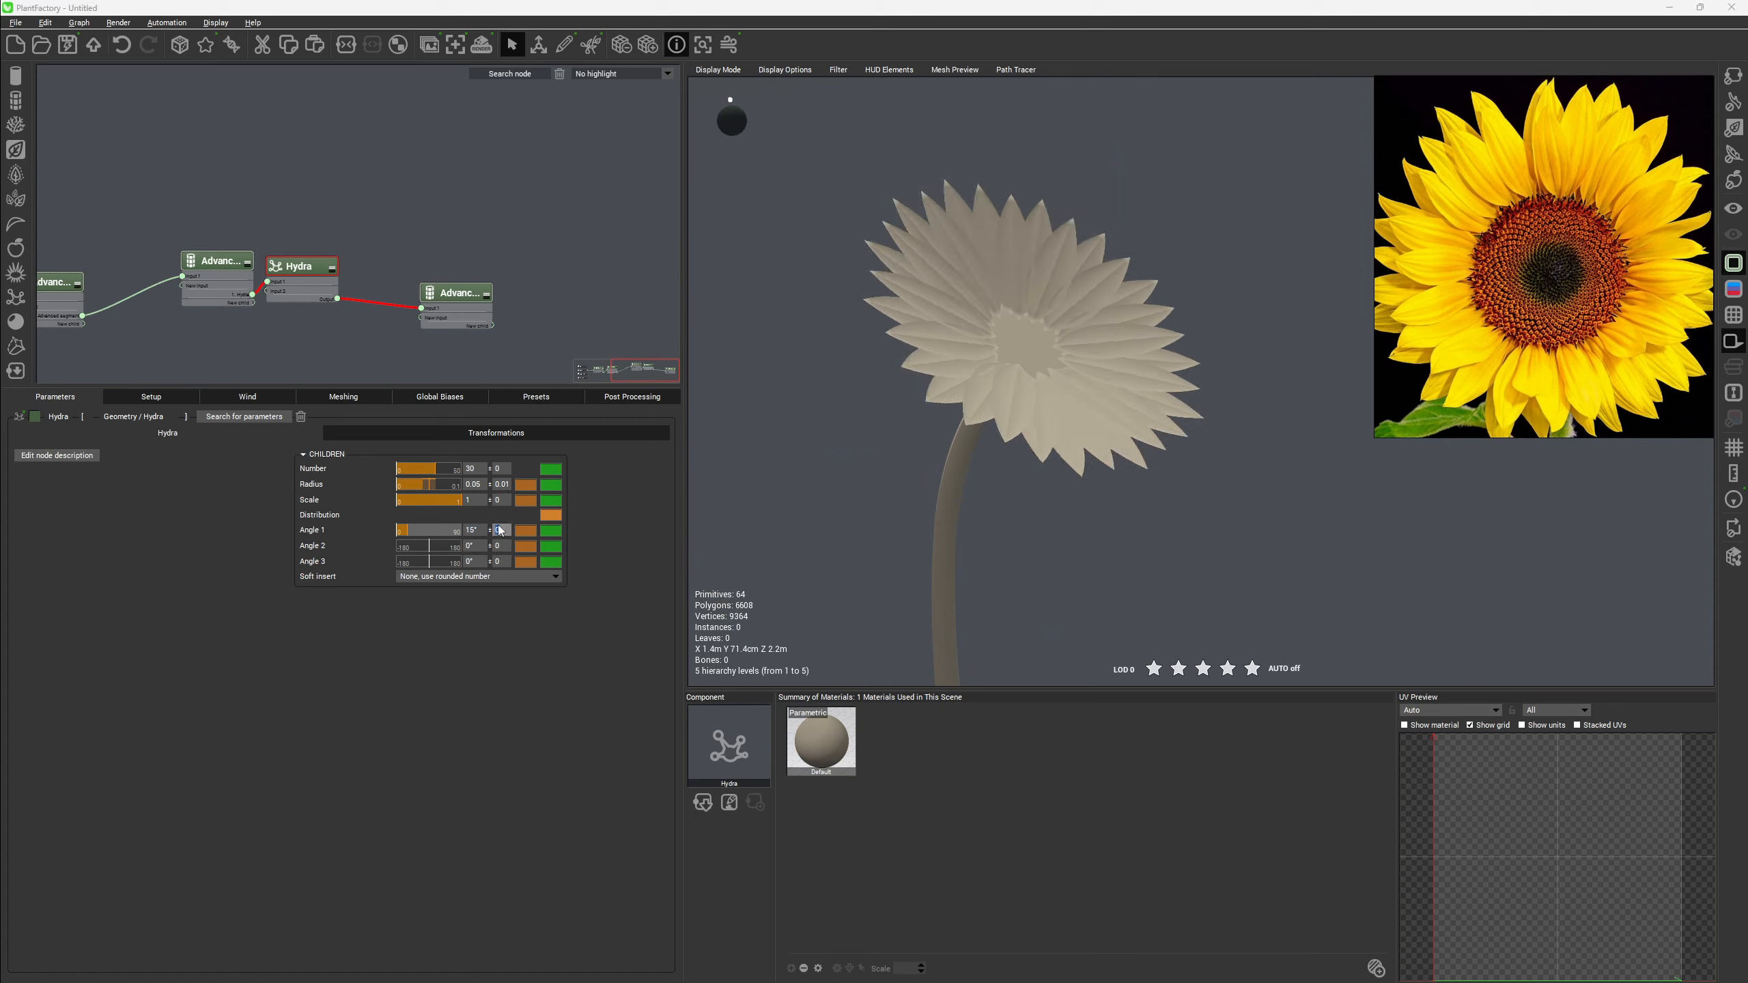
{"action": "key", "text": "Return"}
Set the Hydra variation to 5 for Angle 2 and 10 for Angle 3, checking the petals on the flower heads.
{"action": "left_click", "coordinate": [498, 547]}
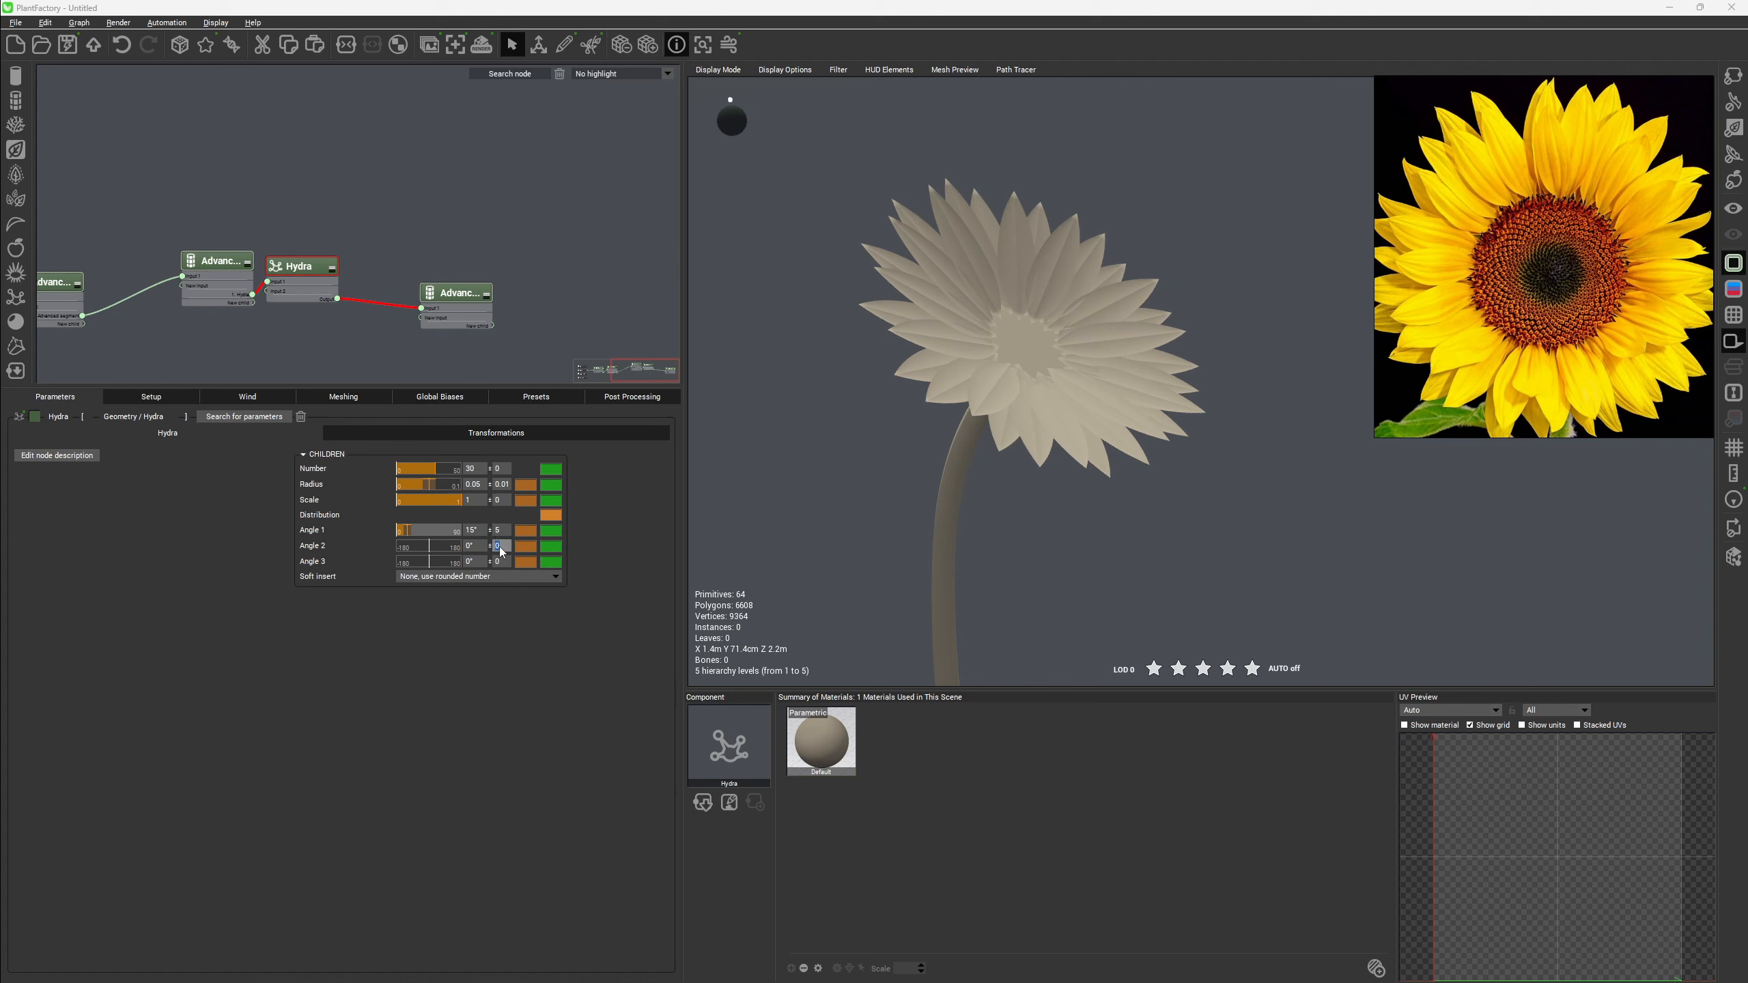
{"action": "type", "text": "5"}
{"action": "key", "text": "Return"}
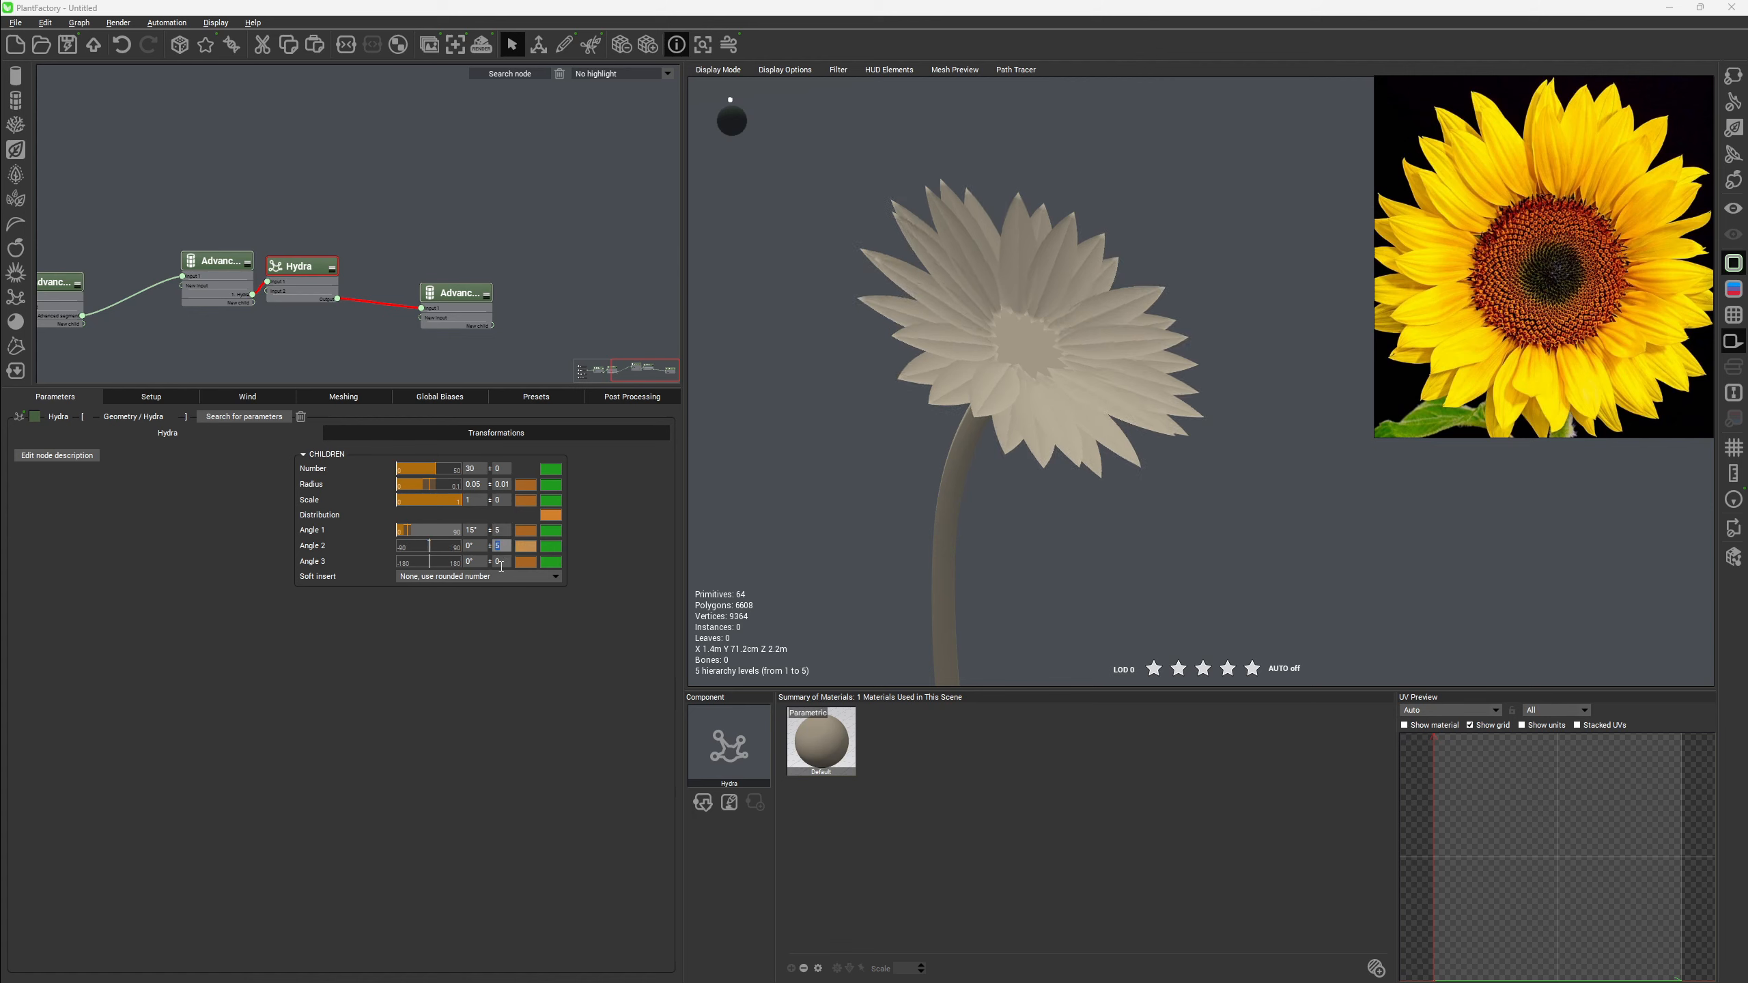
{"action": "left_click", "coordinate": [501, 564]}
{"action": "type", "text": "5"}
{"action": "key", "text": "Return"}
{"action": "right_click_drag", "start_coordinate": [1018, 386], "coordinate": [1083, 413]}
{"action": "scroll", "coordinate": [1083, 413], "scroll_direction": "down", "scroll_amount": 4}
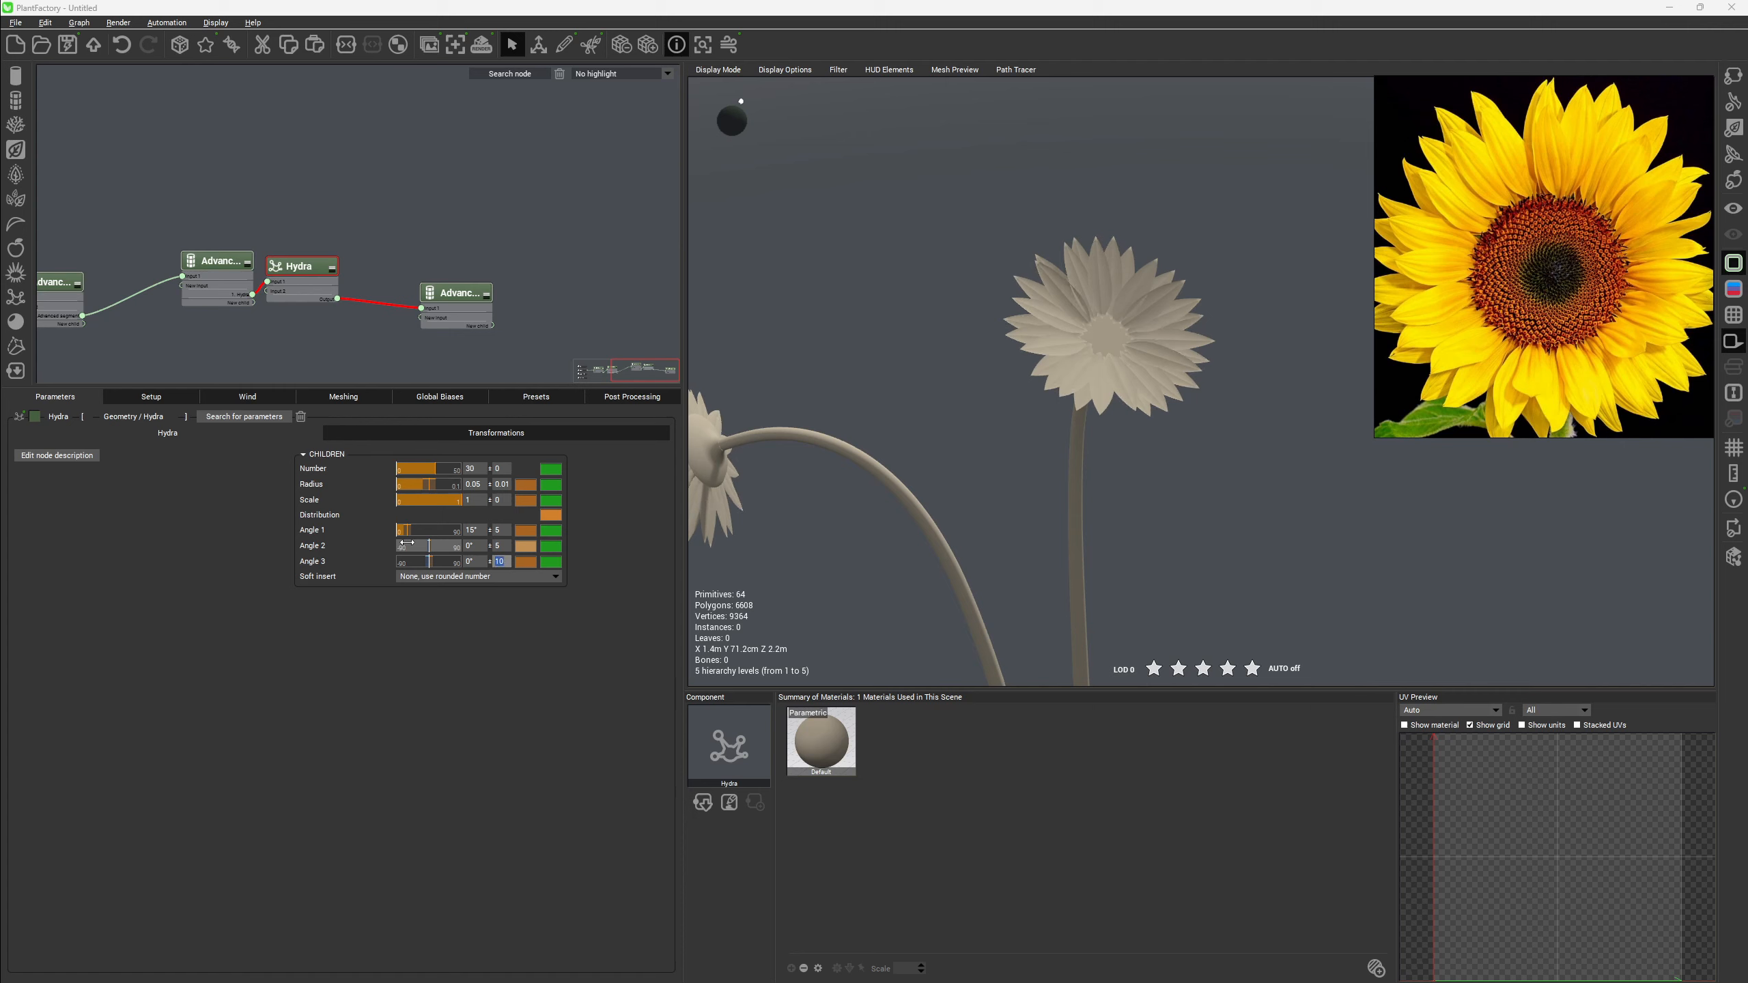
Try a variation of 10 on the Hydra node's Angle 2 and restore it to 5.
{"action": "left_click", "coordinate": [507, 549]}
{"action": "type", "text": "10"}
{"action": "key", "text": "Return"}
{"action": "right_click_drag", "start_coordinate": [864, 385], "coordinate": [920, 452]}
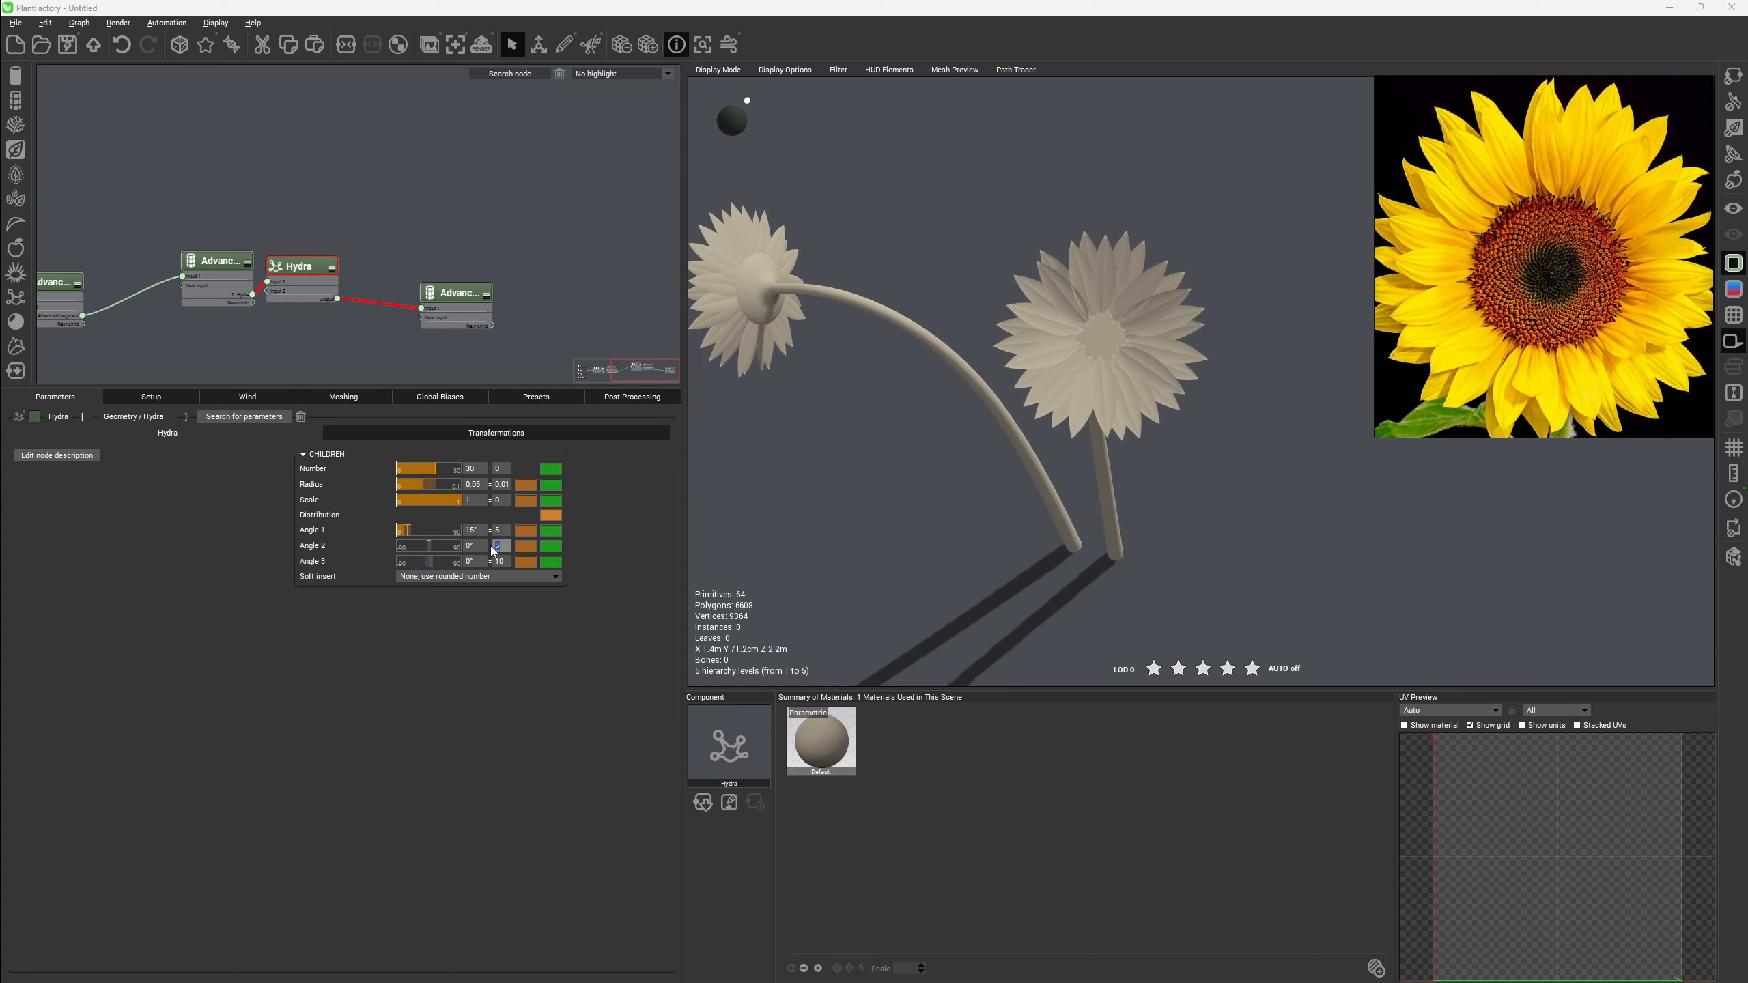
{"action": "type", "text": "5"}
{"action": "right_click_drag", "start_coordinate": [713, 417], "coordinate": [1383, 219]}
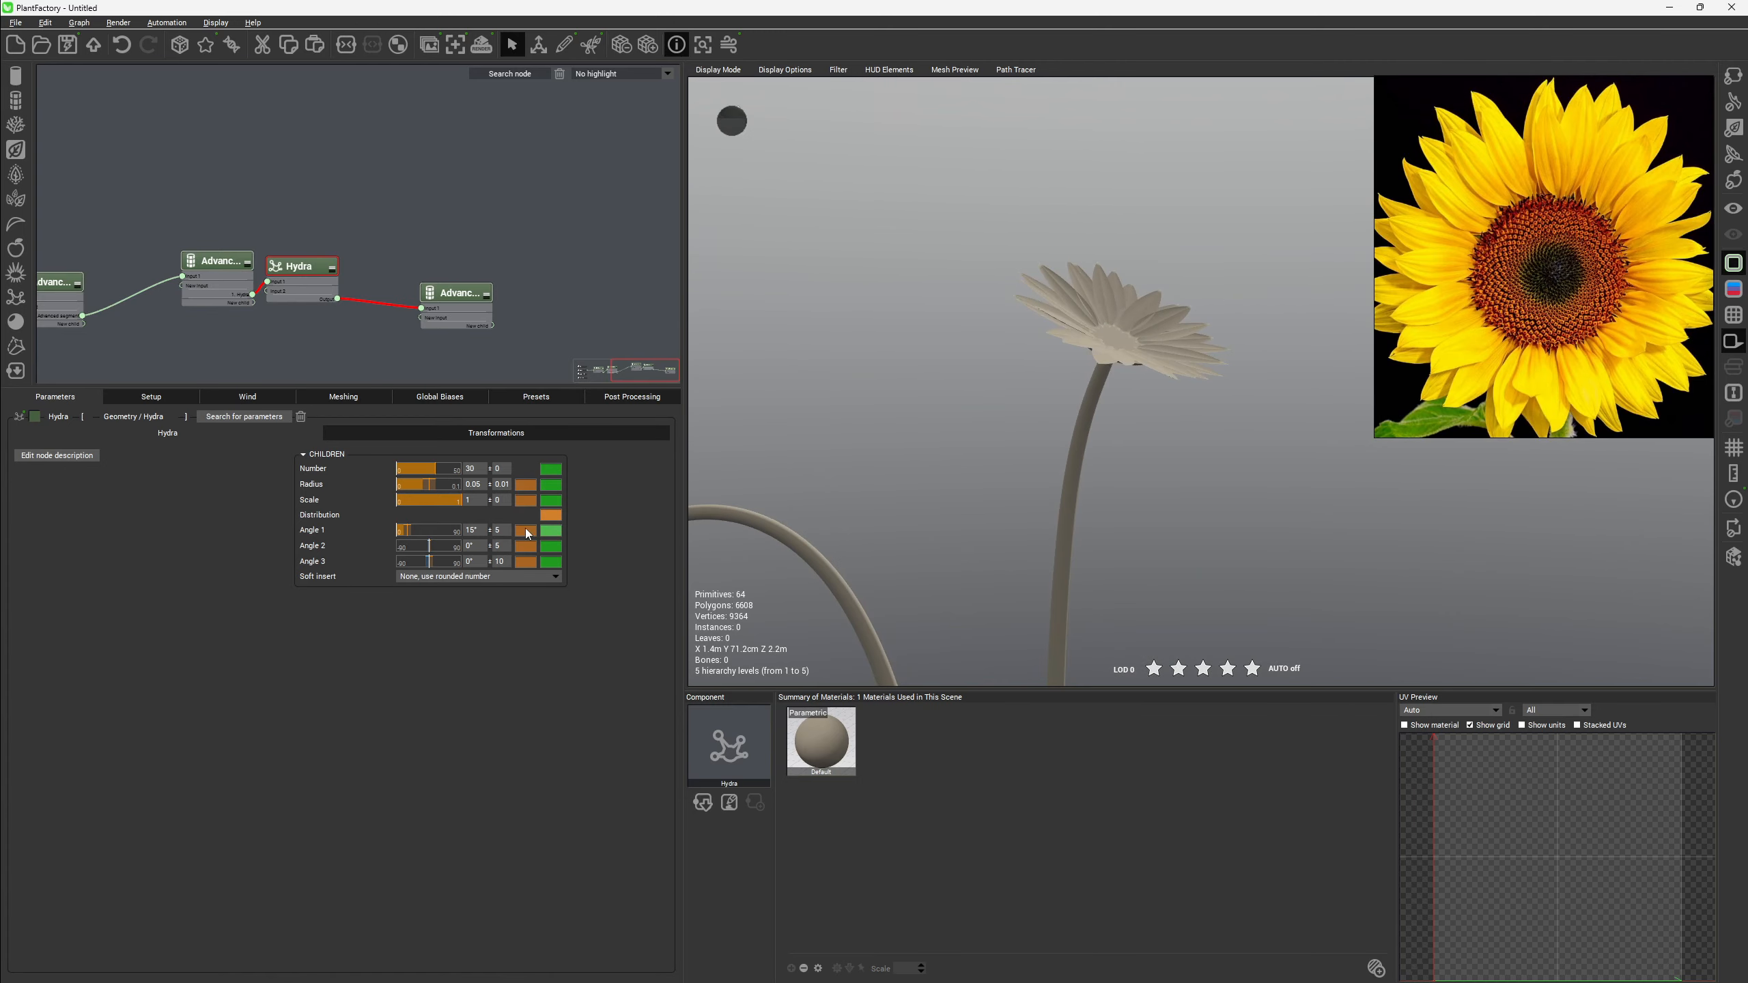
Raise the Hydra Angle 1 variation to 10 and inspect the petal spread up close and from the side.
{"action": "left_click", "coordinate": [506, 531]}
{"action": "type", "text": "10"}
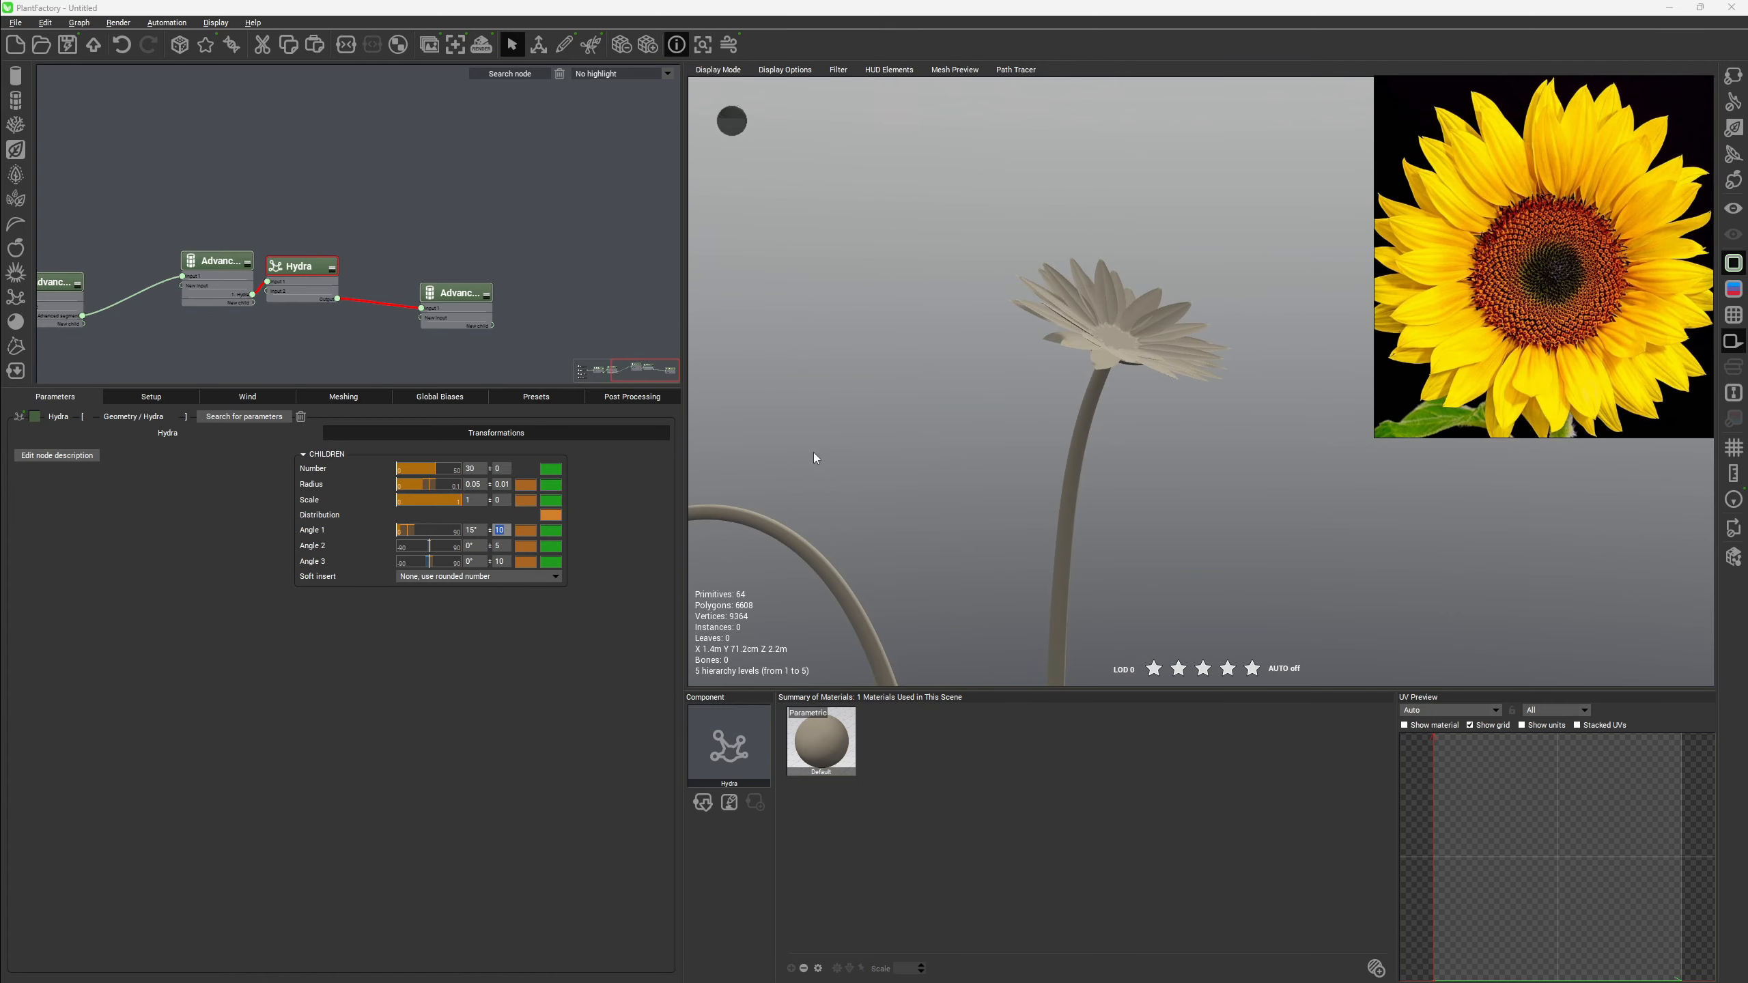
{"action": "key", "text": "Return"}
{"action": "right_click_drag", "start_coordinate": [1073, 310], "coordinate": [1029, 325]}
{"action": "scroll", "coordinate": [1017, 391], "scroll_direction": "up", "scroll_amount": 5}
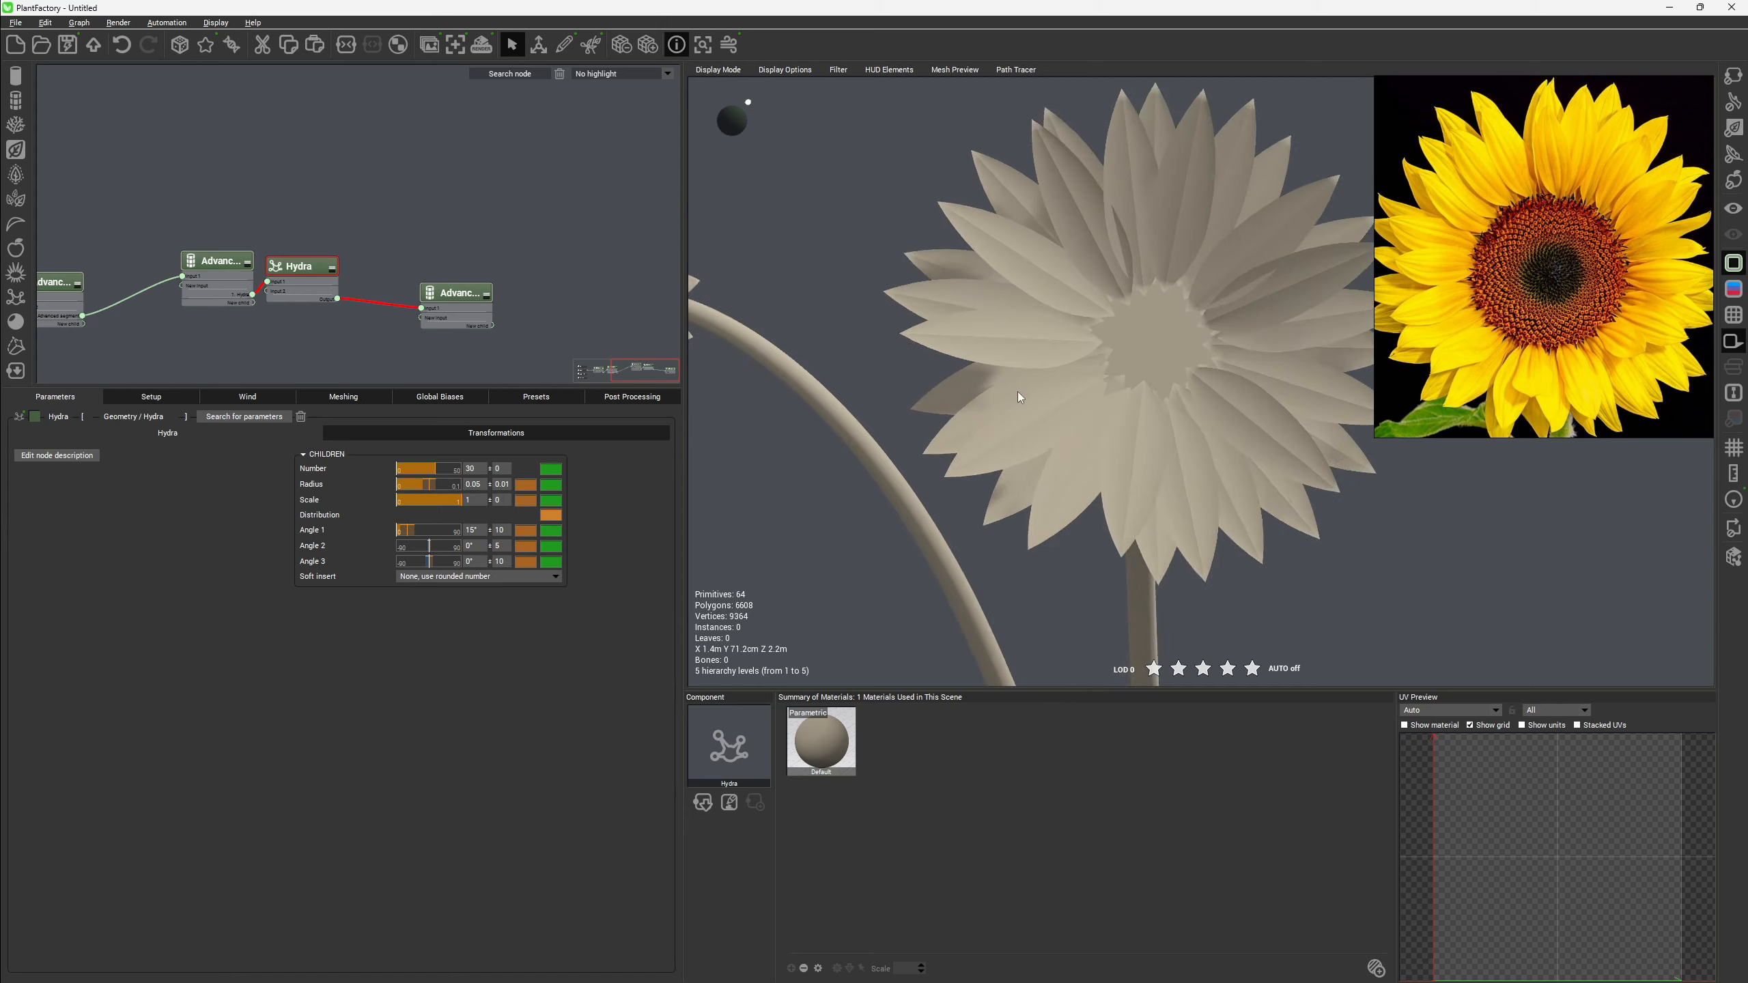
{"action": "right_click_drag", "start_coordinate": [1018, 391], "coordinate": [1132, 363]}
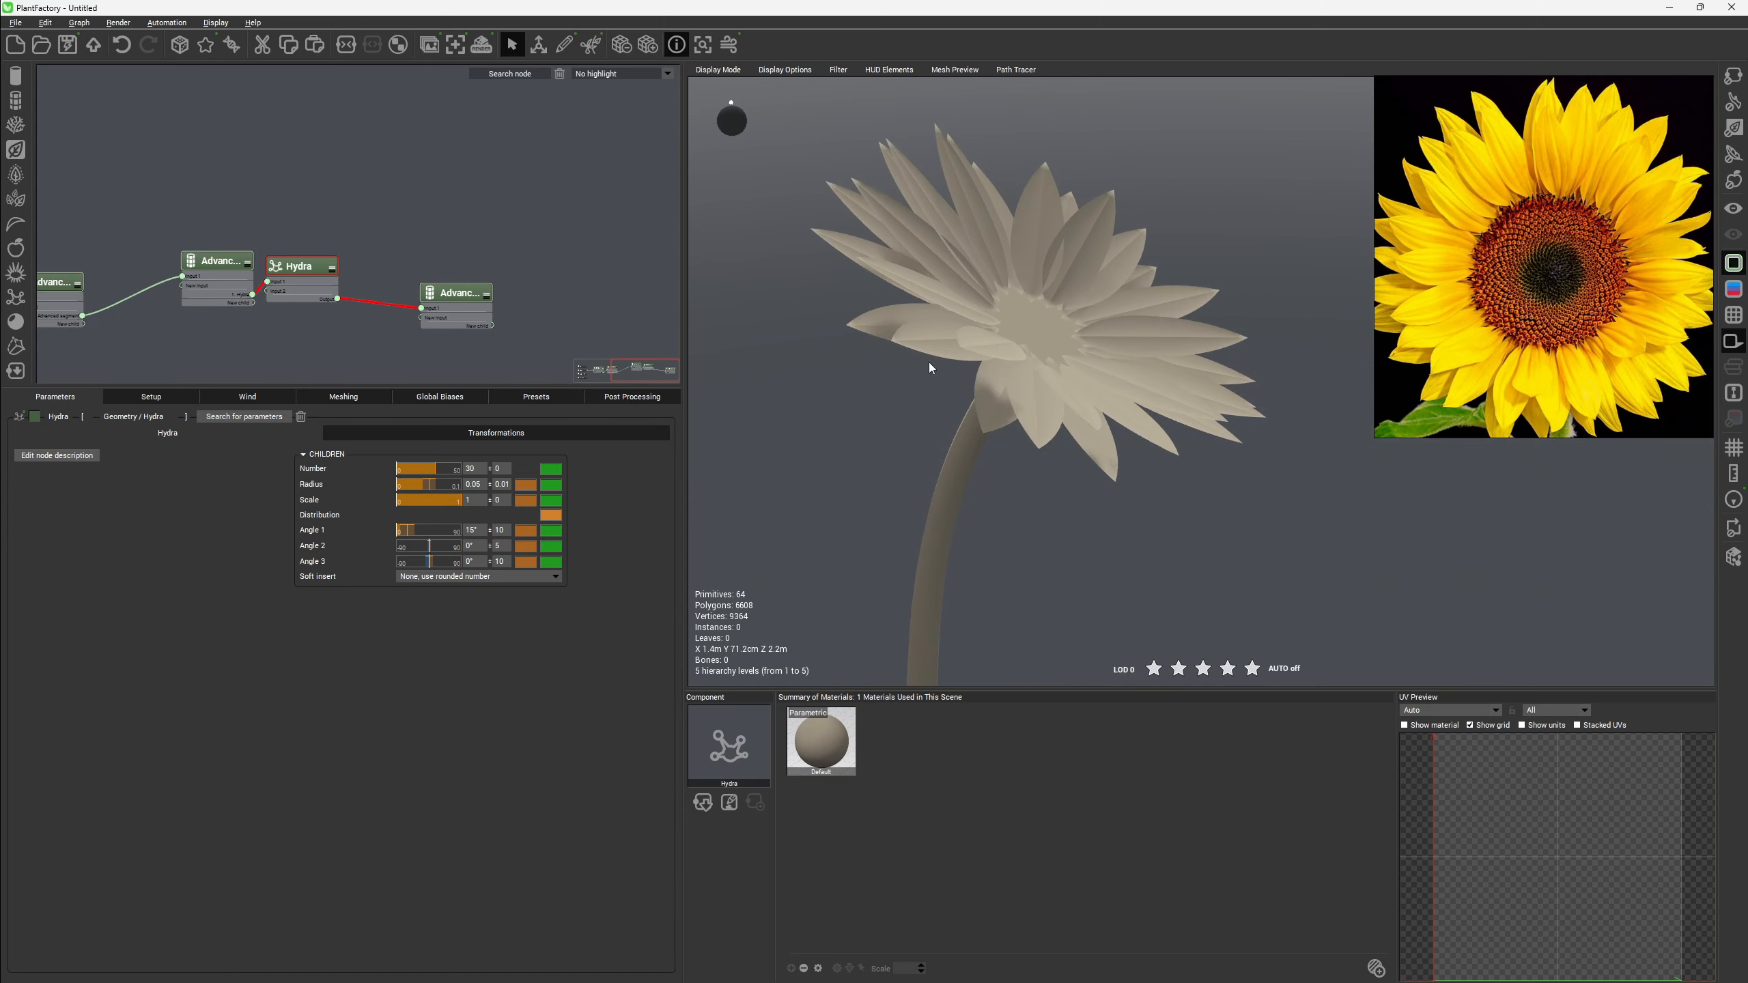
Select the petals' advanced segment node and set its blade style to Full width.
{"action": "left_click", "coordinate": [469, 294]}
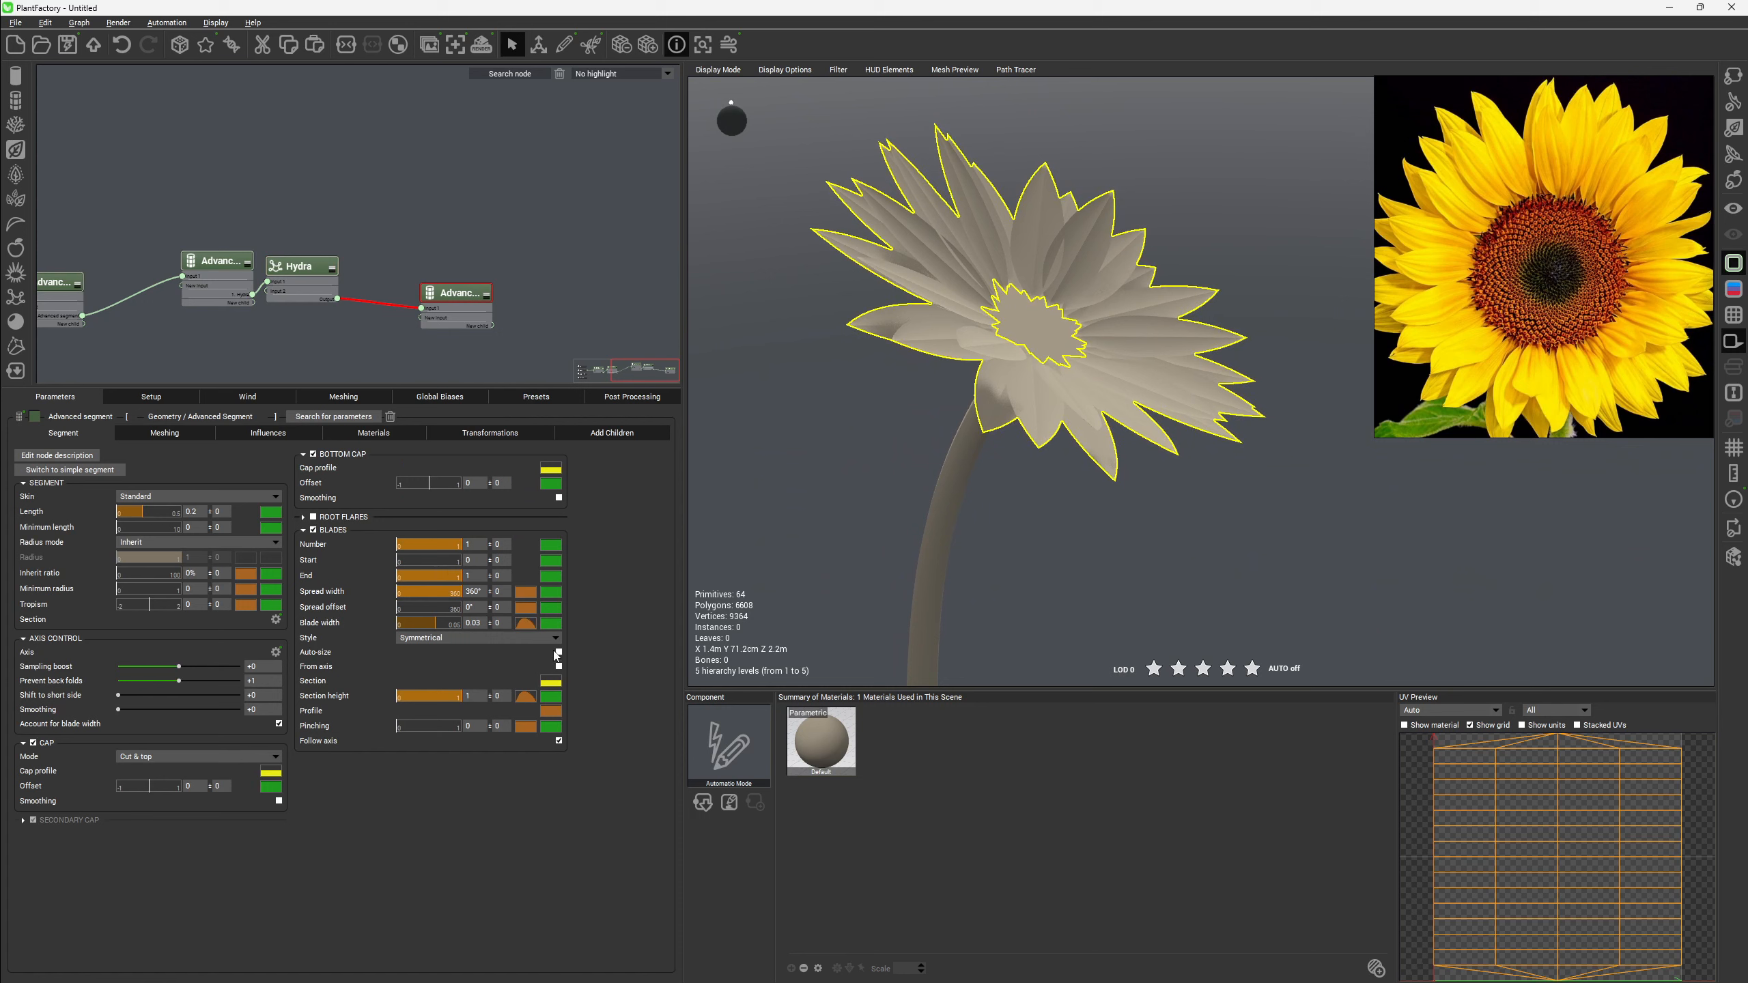
{"action": "left_click", "coordinate": [554, 639]}
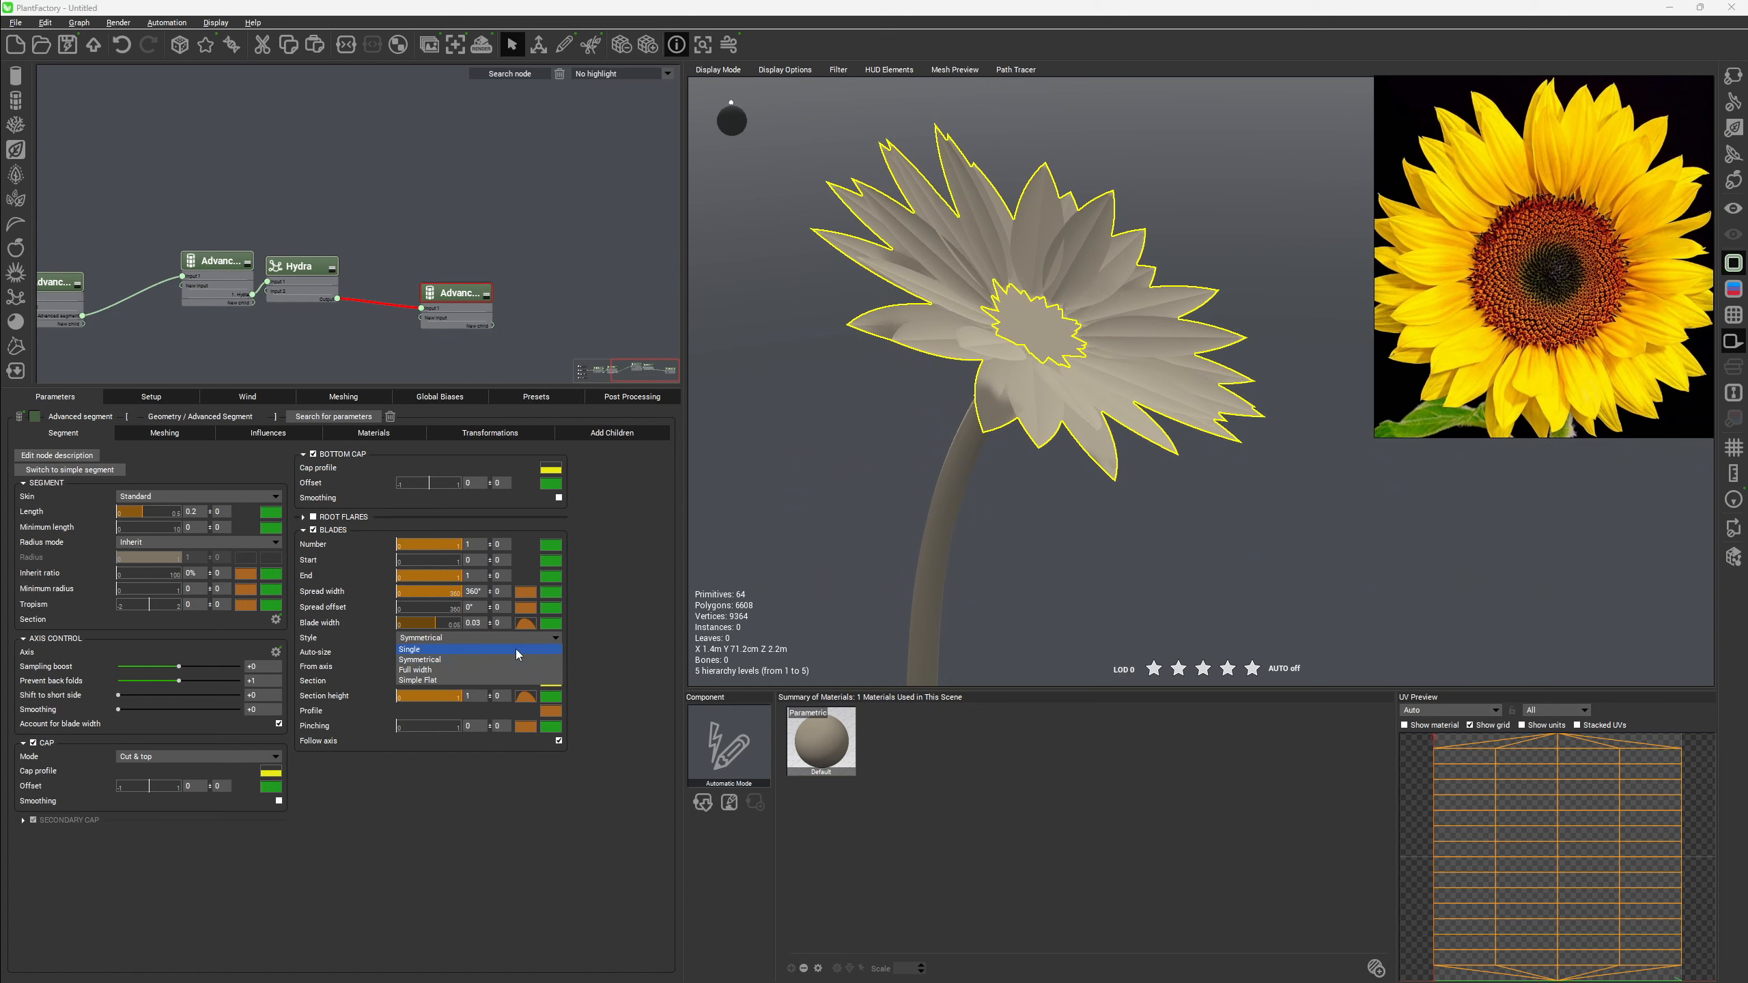
{"action": "left_click", "coordinate": [508, 669]}
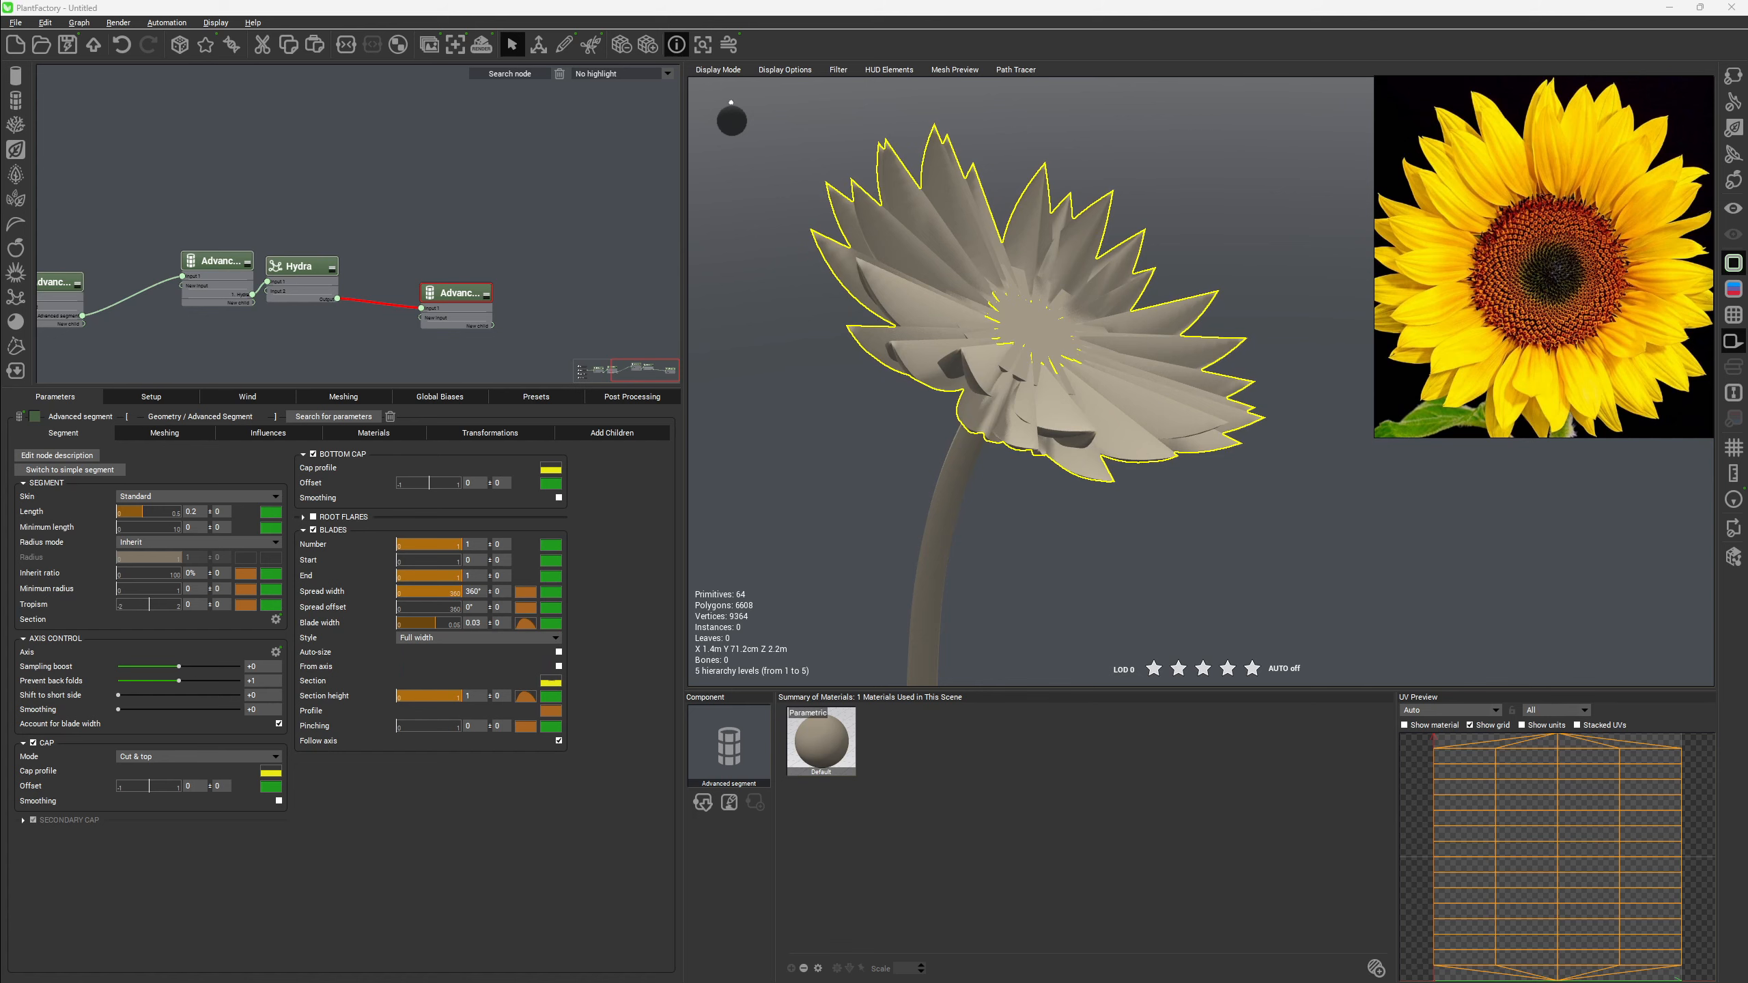
Edit the blade section curve, moving the keypoint near the middle to X 0.5236, Y 0.0023.
{"action": "left_click_drag", "start_coordinate": [0, 476], "coordinate": [534, 315]}
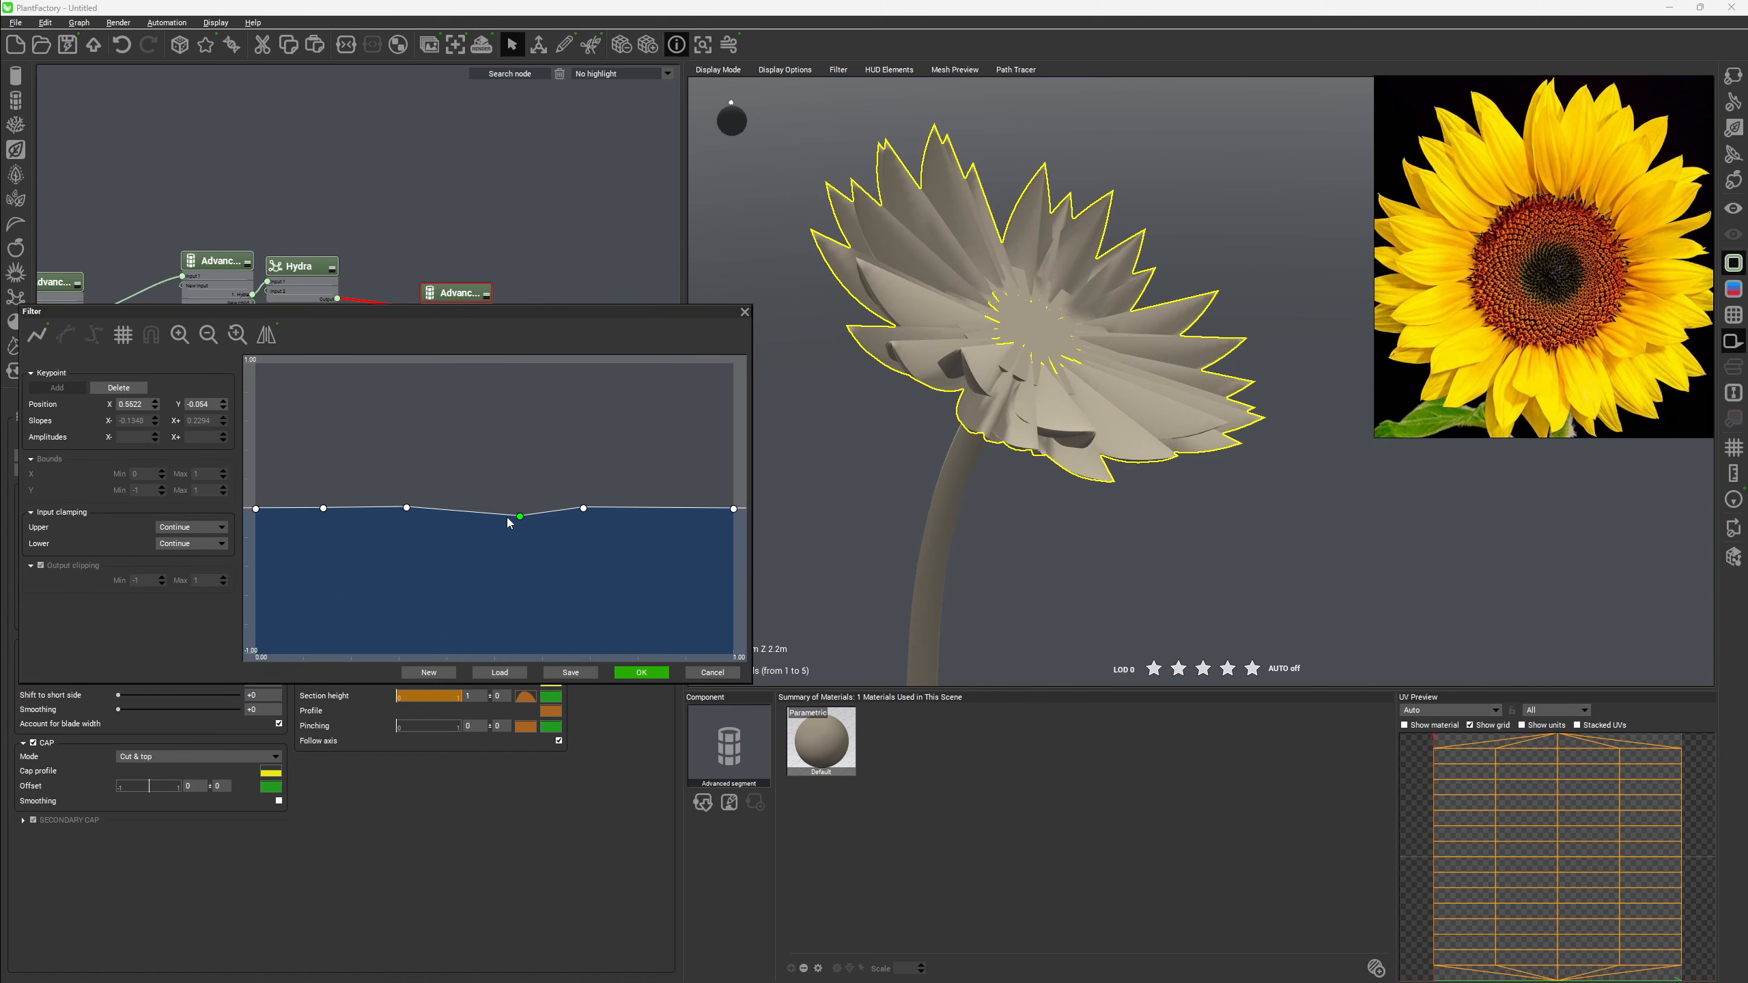
{"action": "left_click_drag", "start_coordinate": [517, 521], "coordinate": [510, 513]}
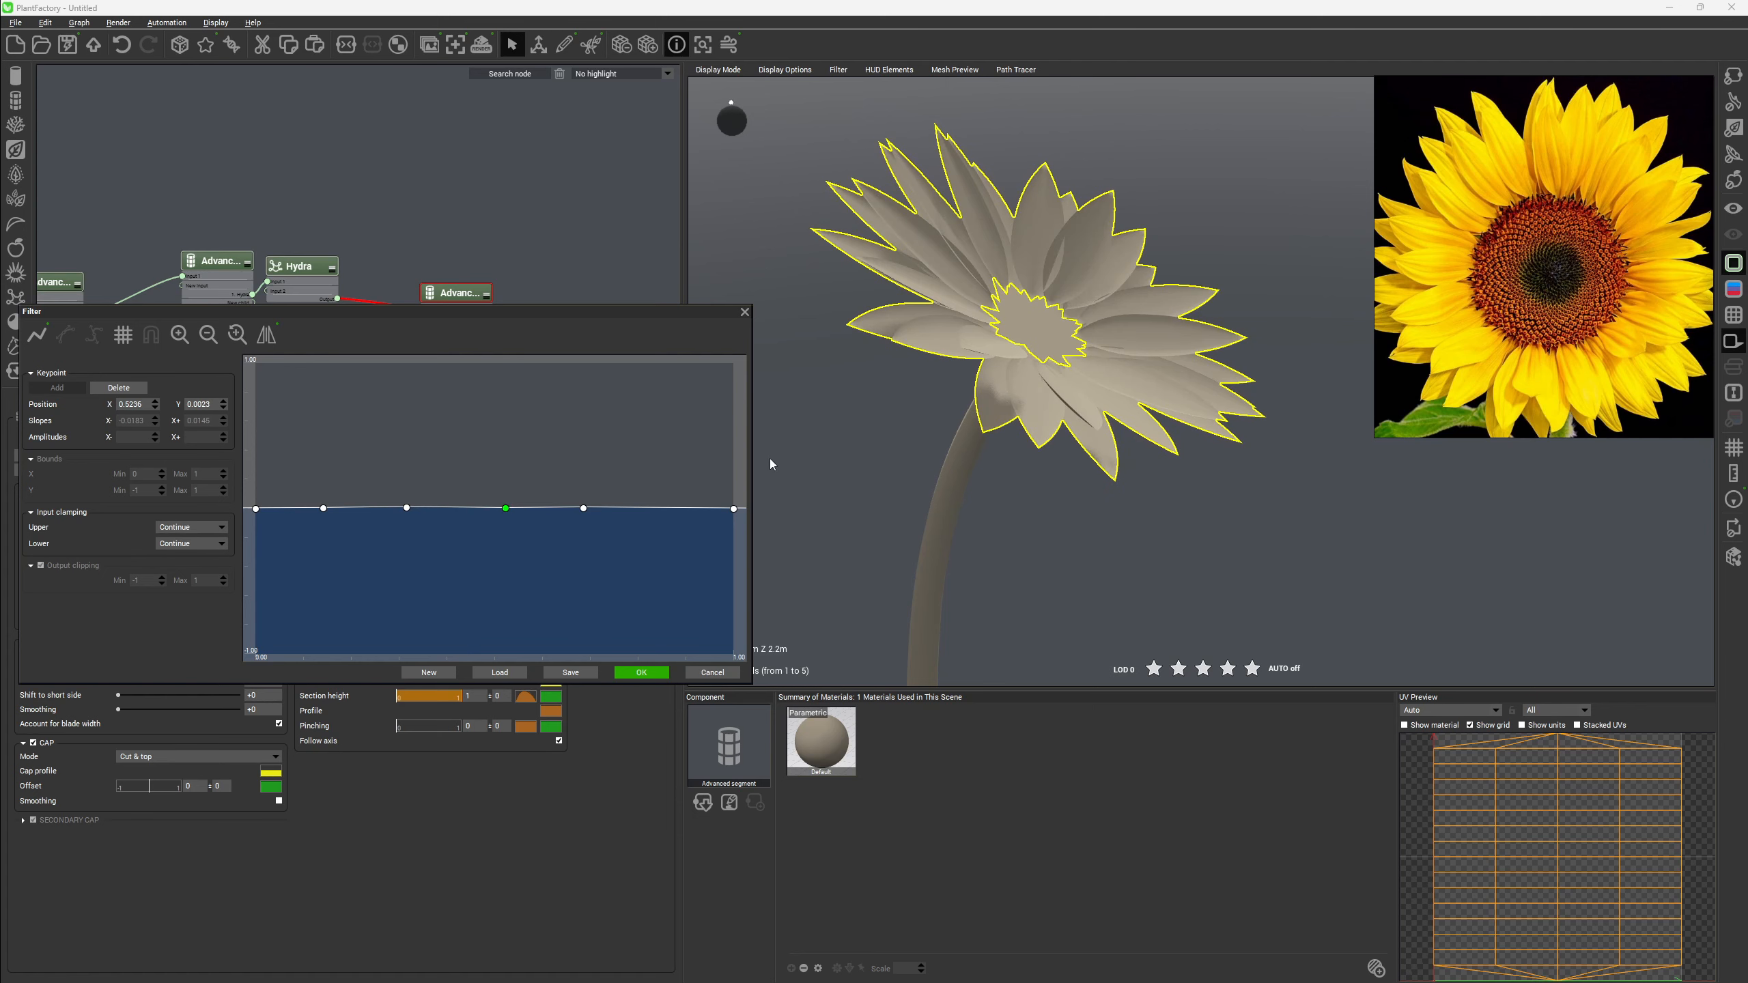
{"action": "left_click_drag", "start_coordinate": [768, 461], "coordinate": [1208, 329]}
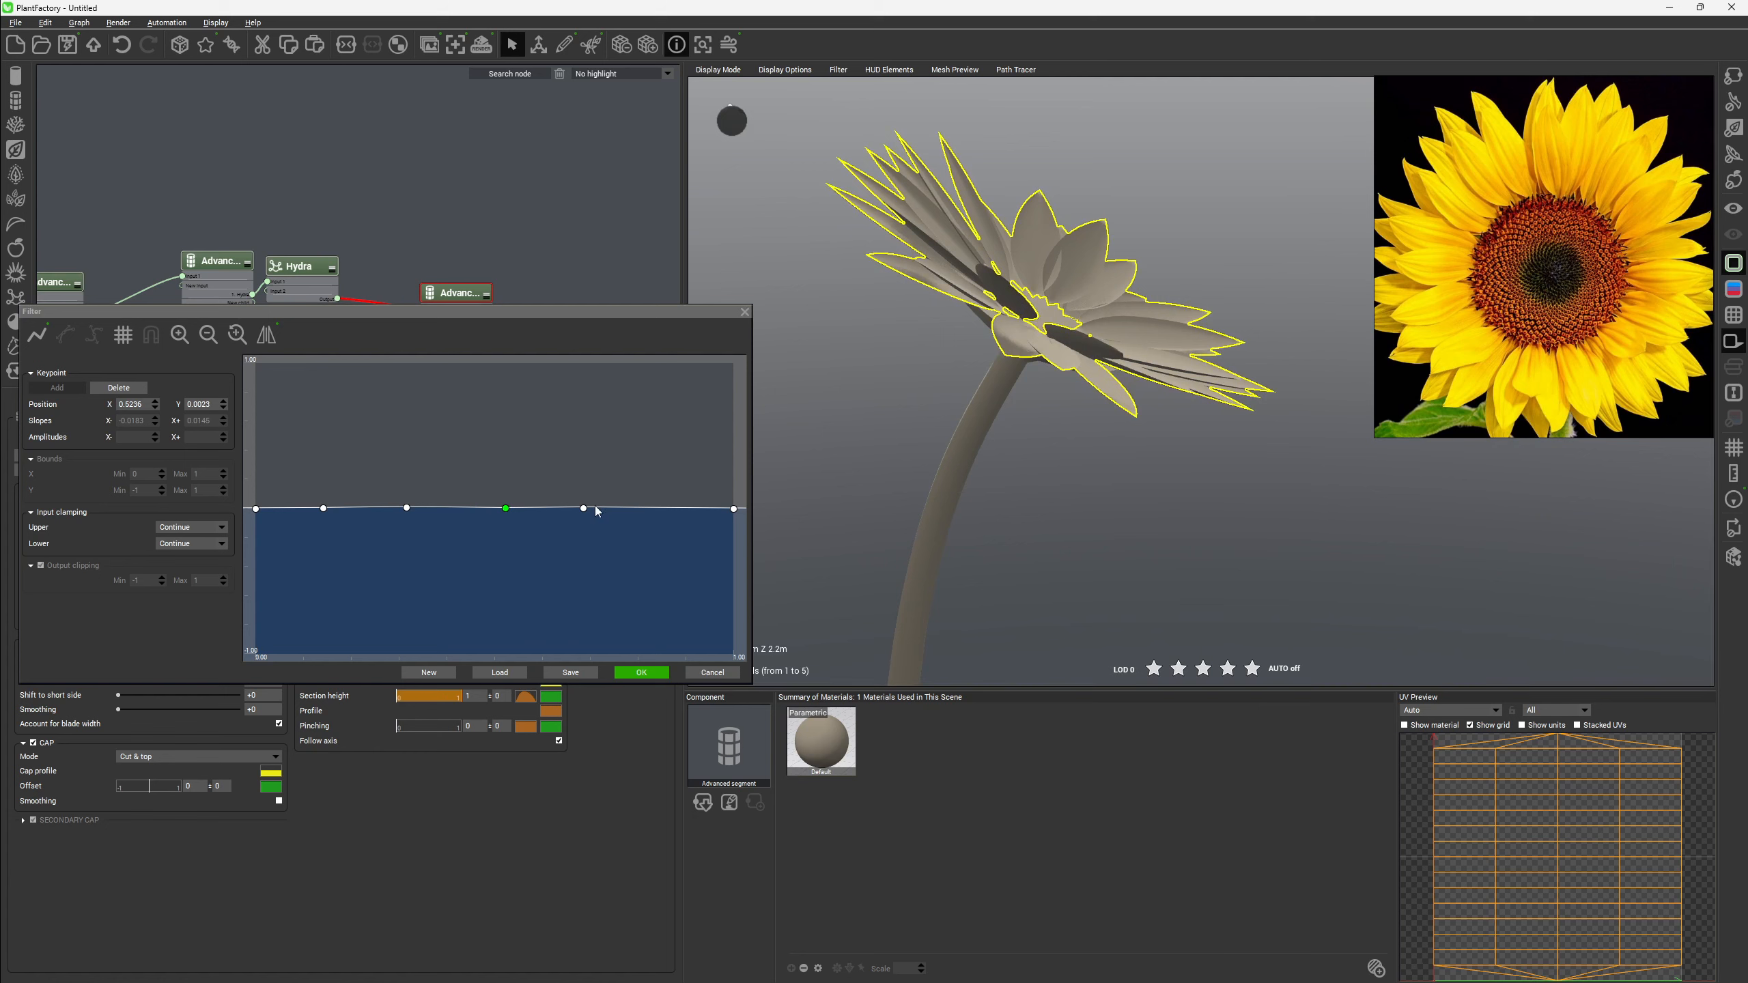
Move the section curve's second-to-last keypoint to X 0.9513, Y 0.0446, raise both end keypoints slightly above zero, and apply the curve.
{"action": "left_click_drag", "start_coordinate": [585, 508], "coordinate": [713, 504]}
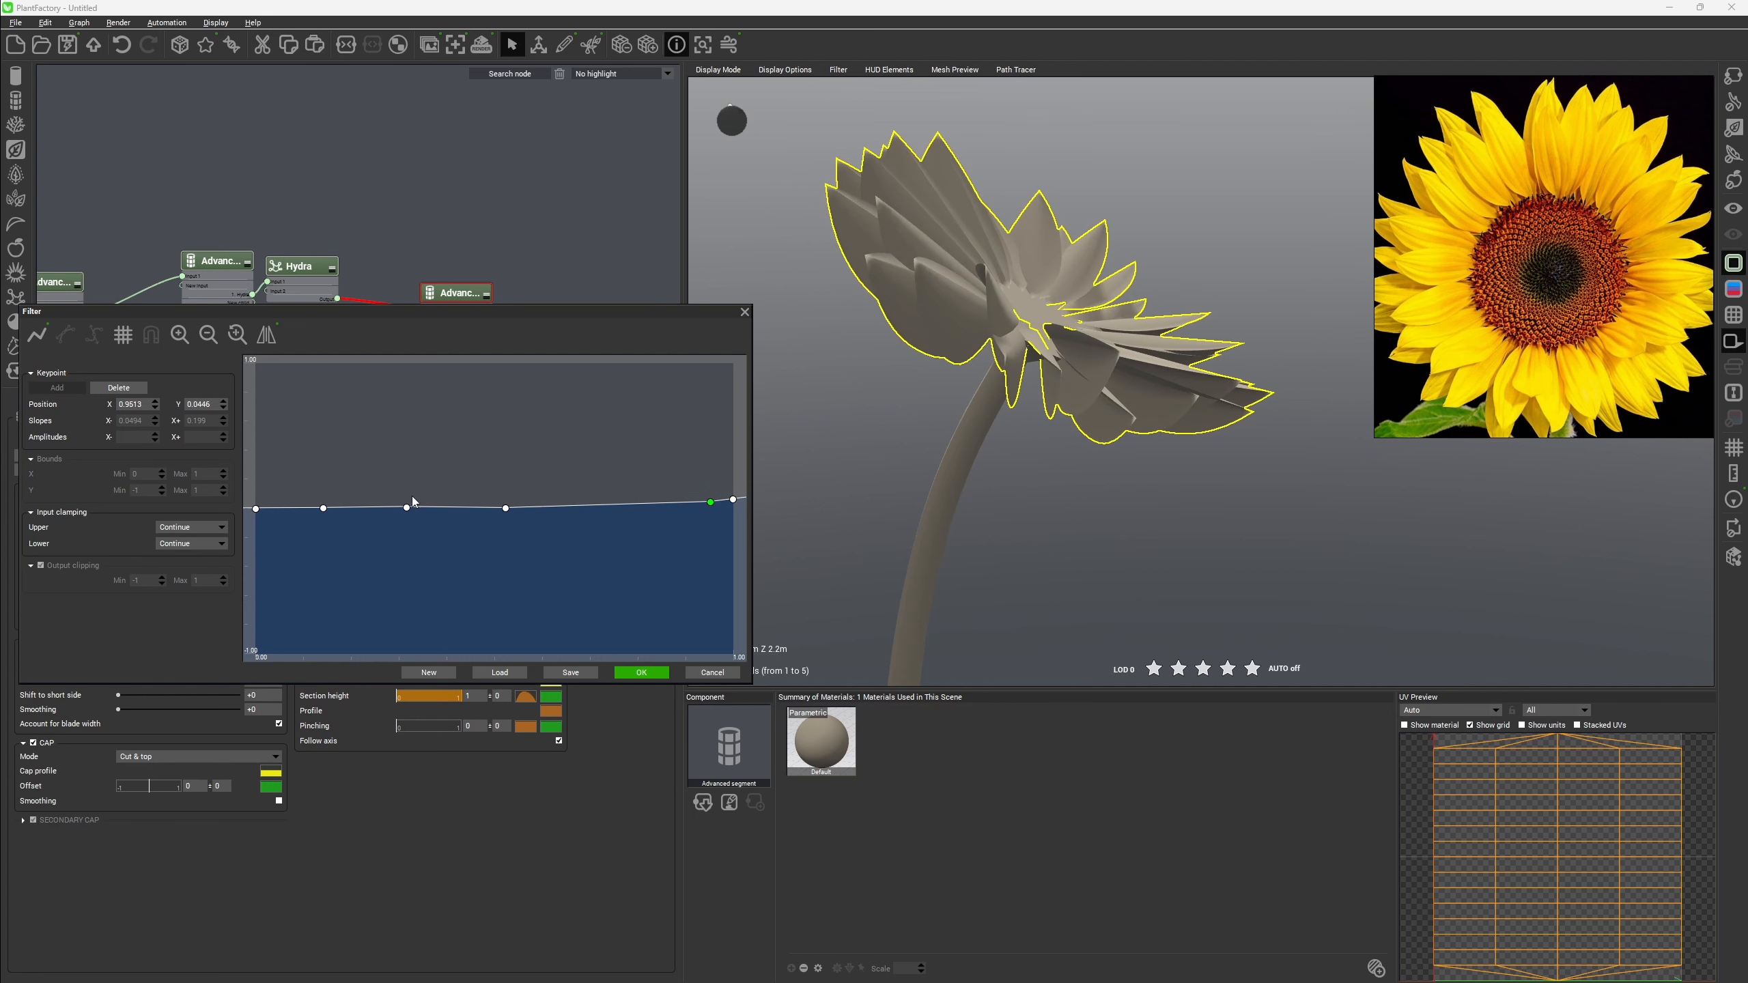
{"action": "left_click_drag", "start_coordinate": [256, 510], "coordinate": [256, 501]}
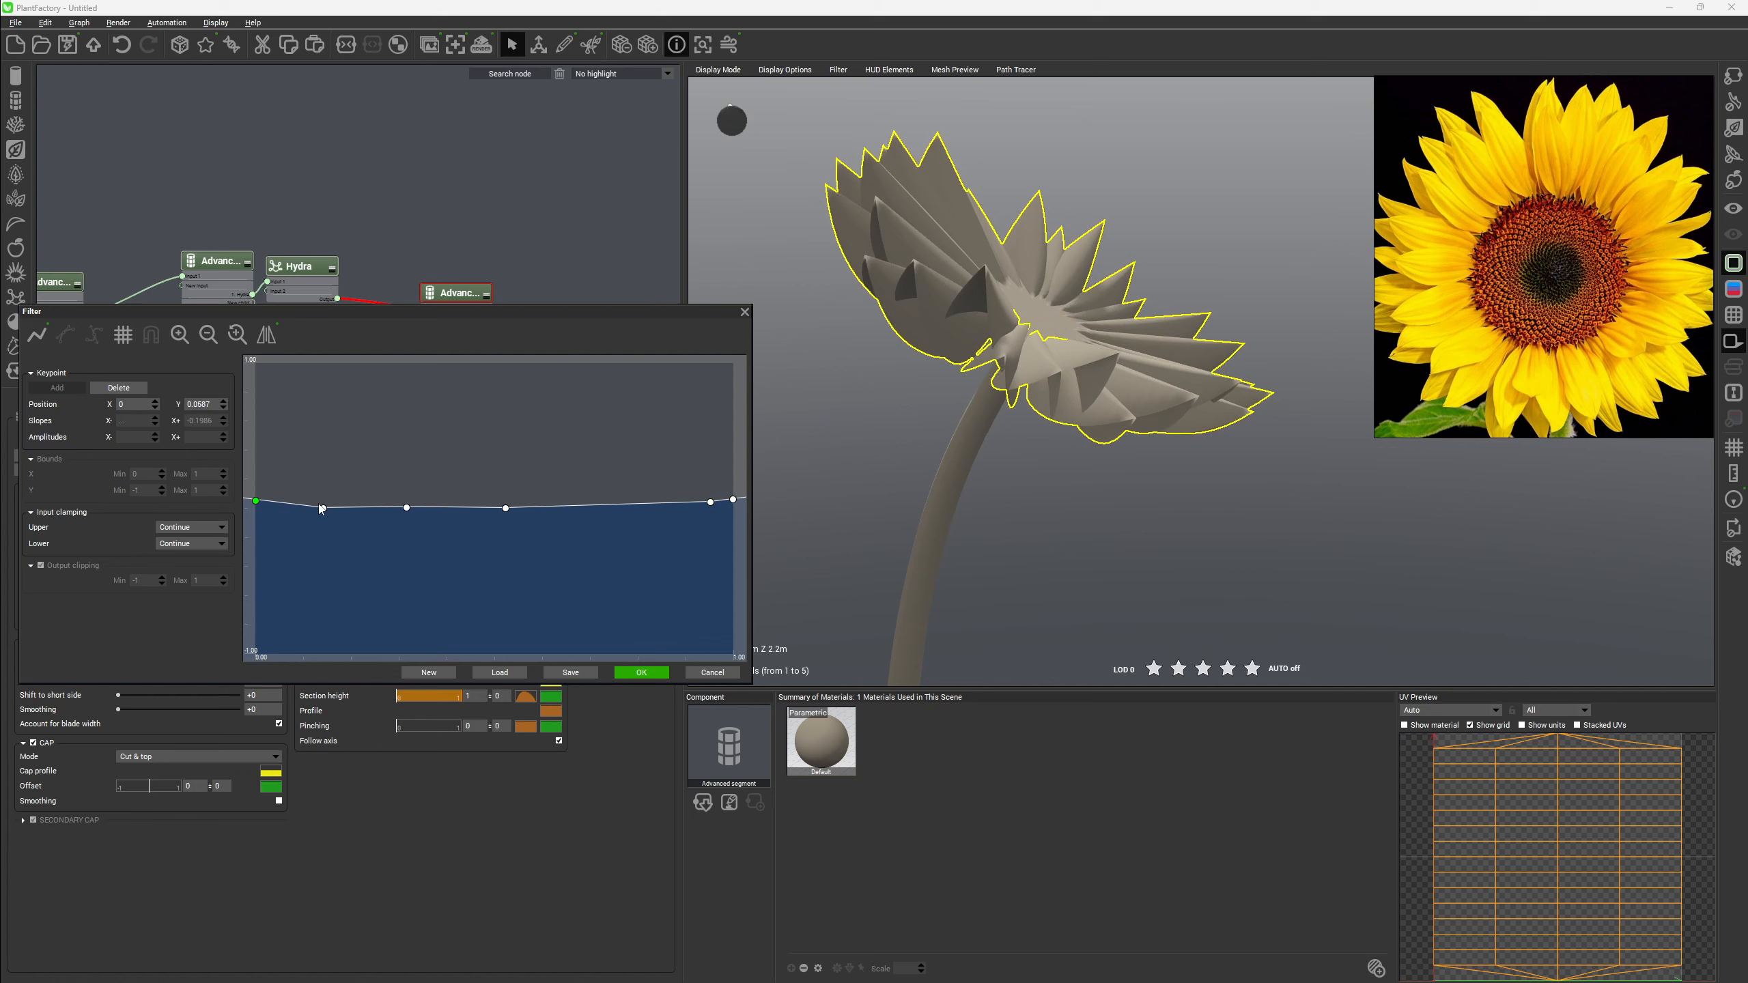
{"action": "left_click", "coordinate": [506, 508]}
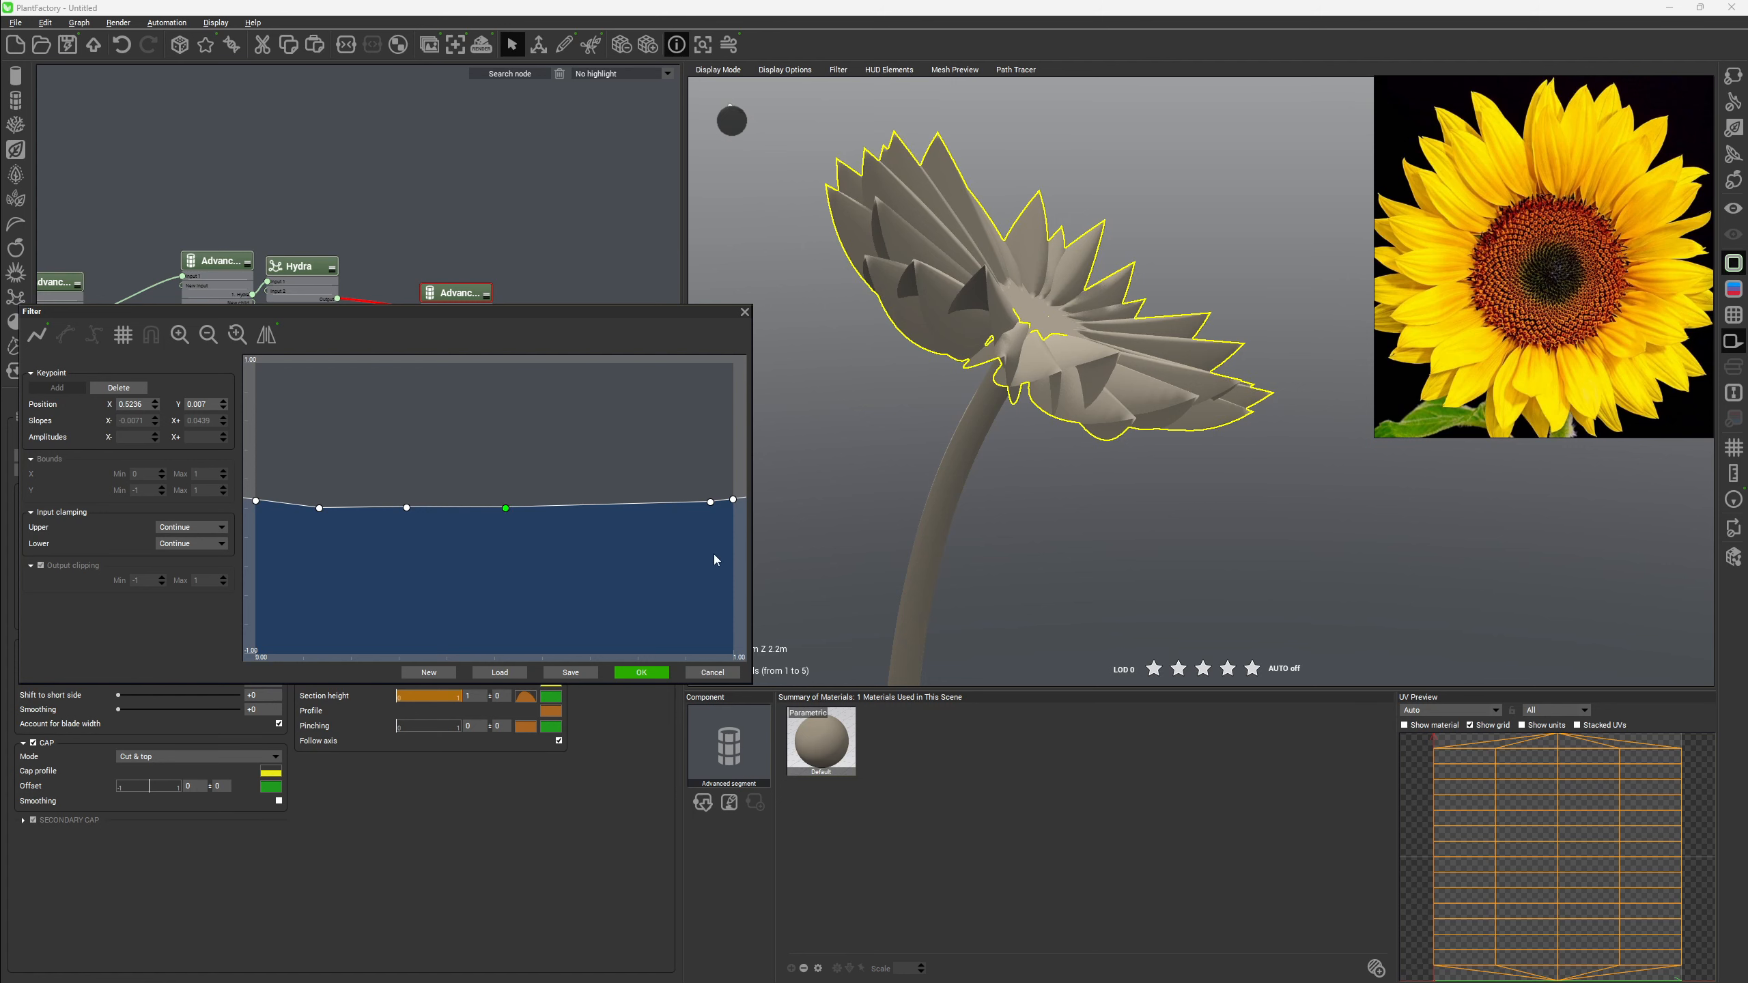
{"action": "left_click", "coordinate": [733, 501]}
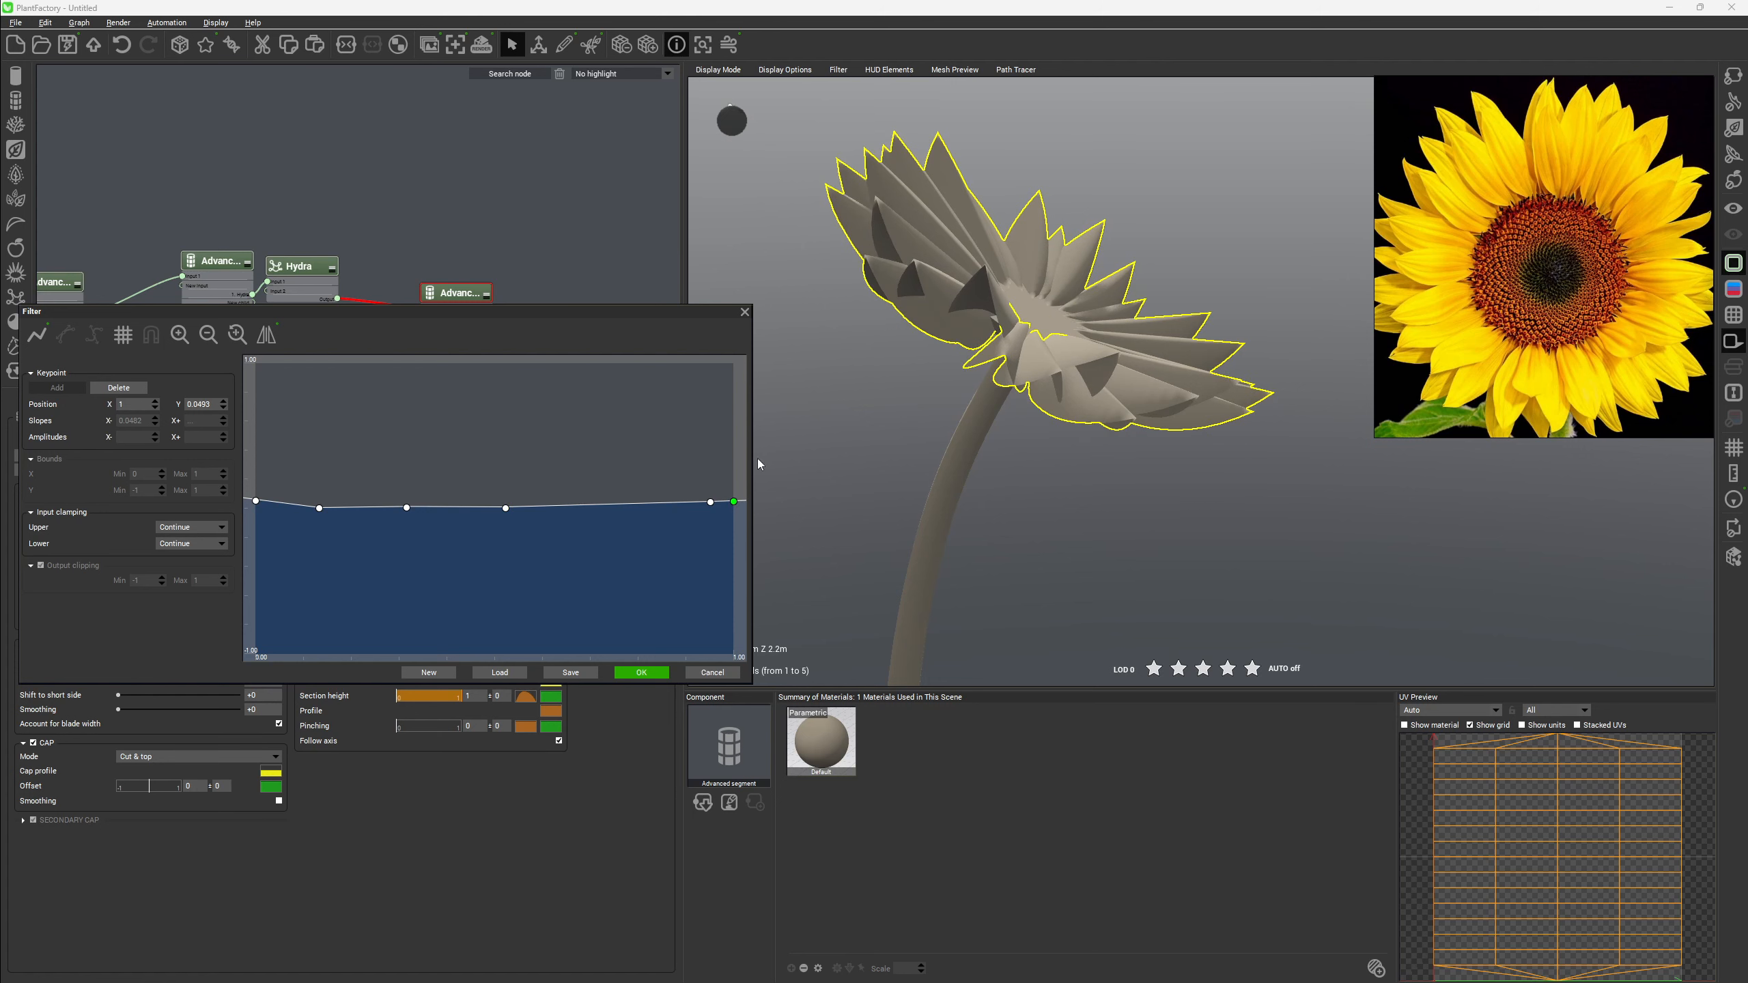
{"action": "scroll", "coordinate": [761, 463], "scroll_direction": "down", "scroll_amount": 4}
{"action": "right_click_drag", "start_coordinate": [761, 463], "coordinate": [1169, 413]}
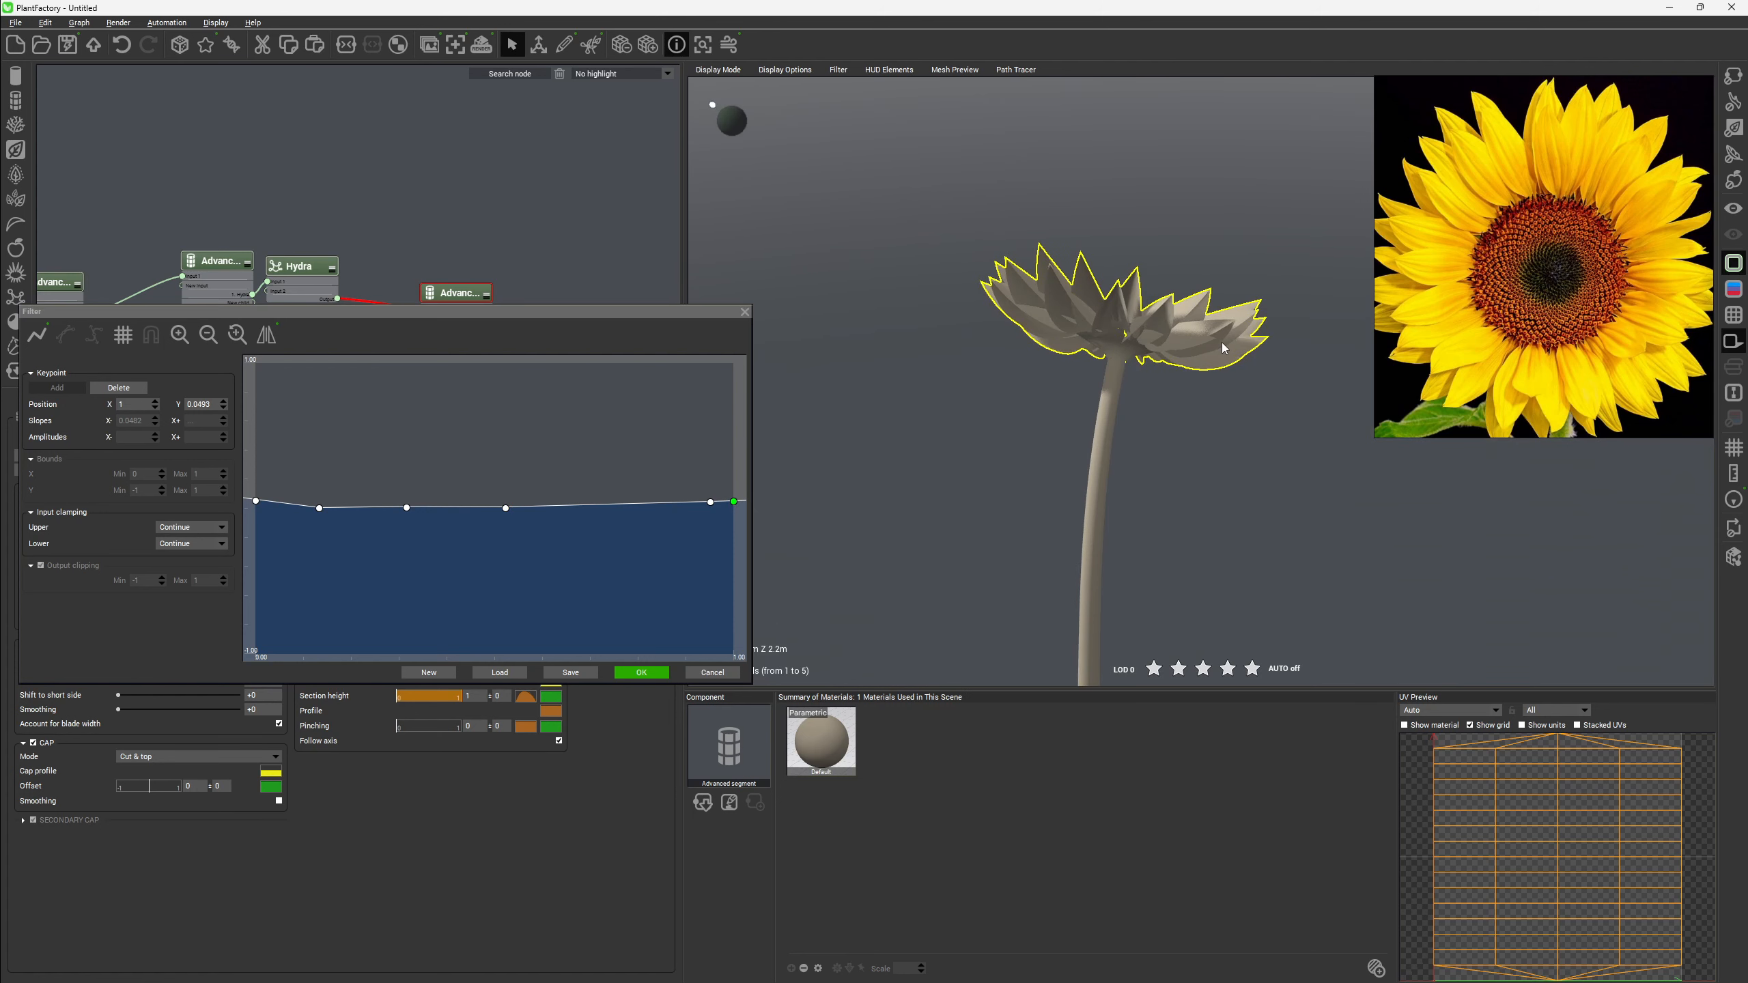
{"action": "left_click", "coordinate": [641, 672]}
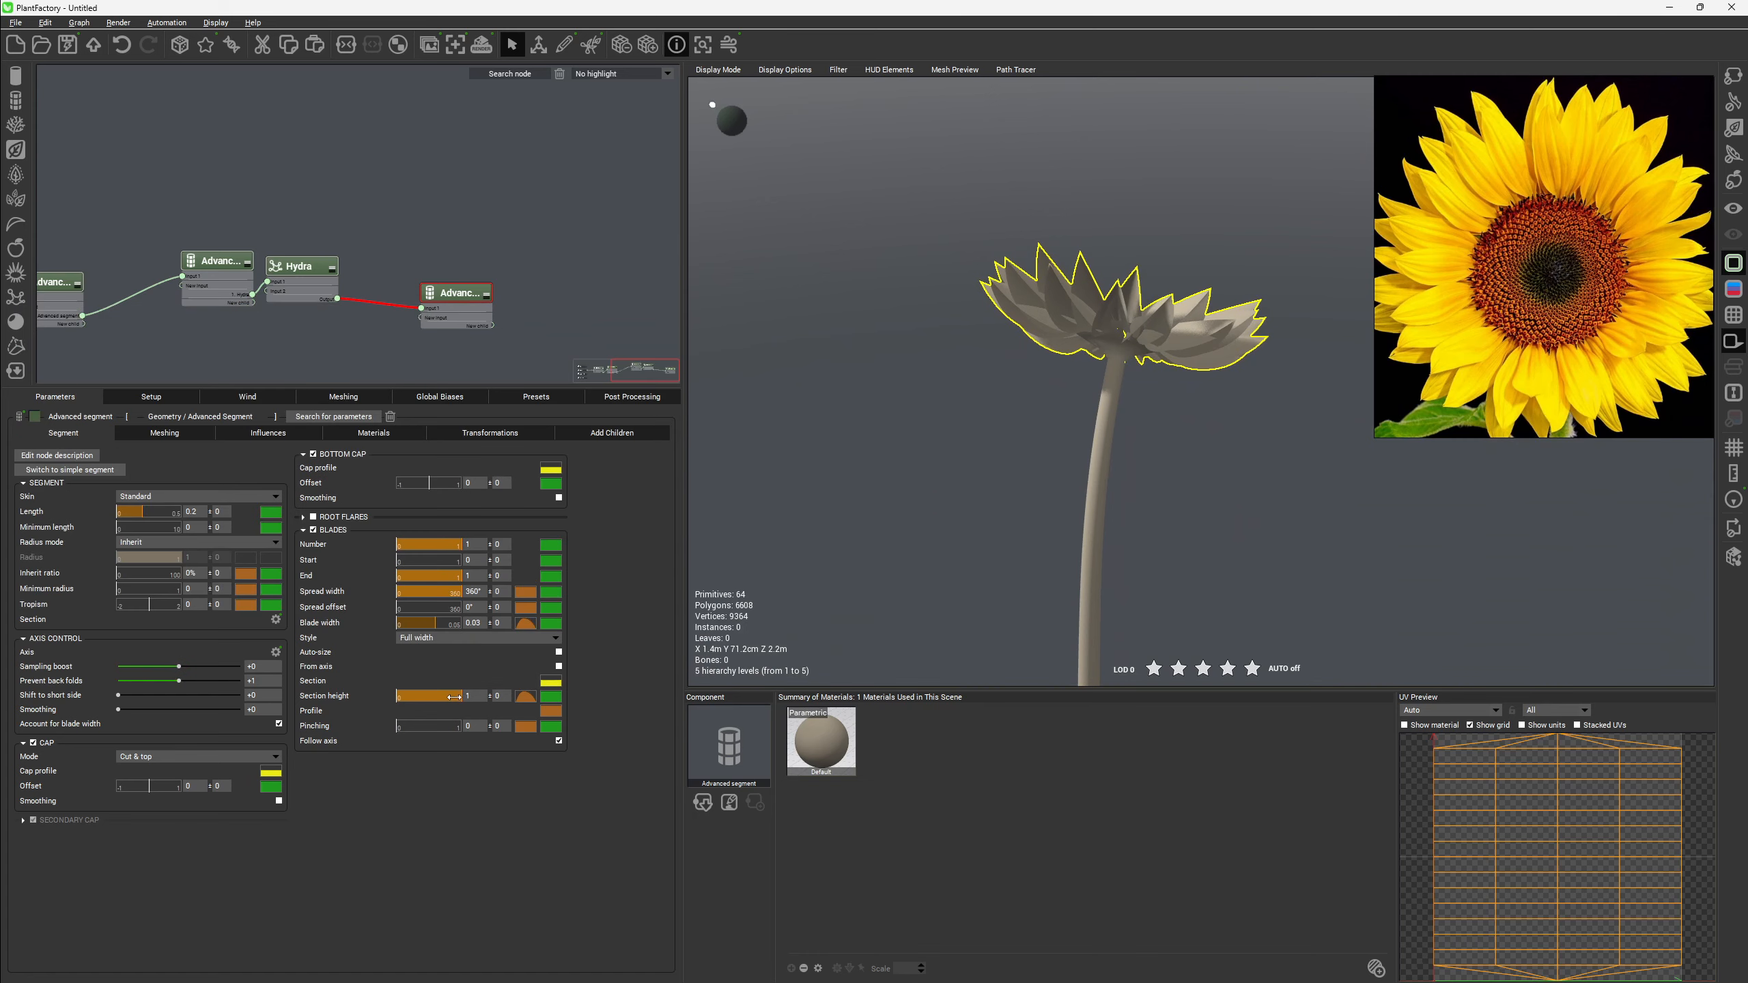
Reduce the petals' blade section height to 0.28 and inspect their curvature.
{"action": "left_click_drag", "start_coordinate": [454, 697], "coordinate": [405, 699]}
{"action": "scroll", "coordinate": [1137, 388], "scroll_direction": "up", "scroll_amount": 5}
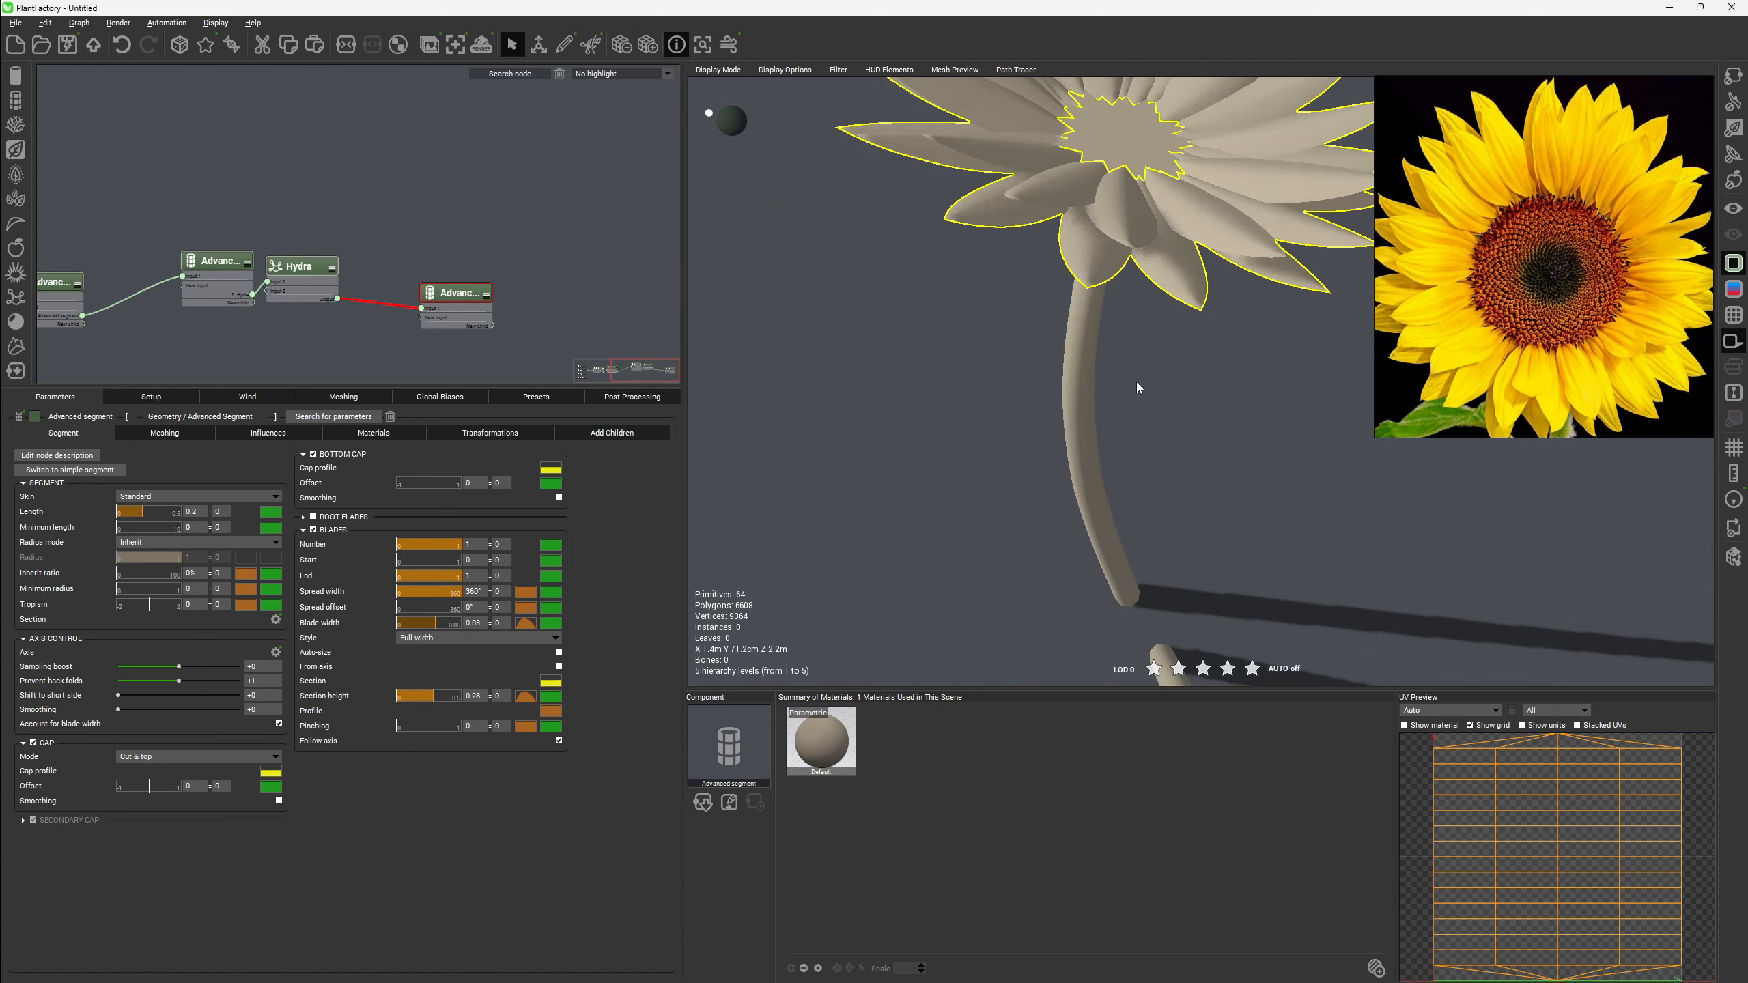
{"action": "right_click_drag", "start_coordinate": [1136, 388], "coordinate": [1155, 231]}
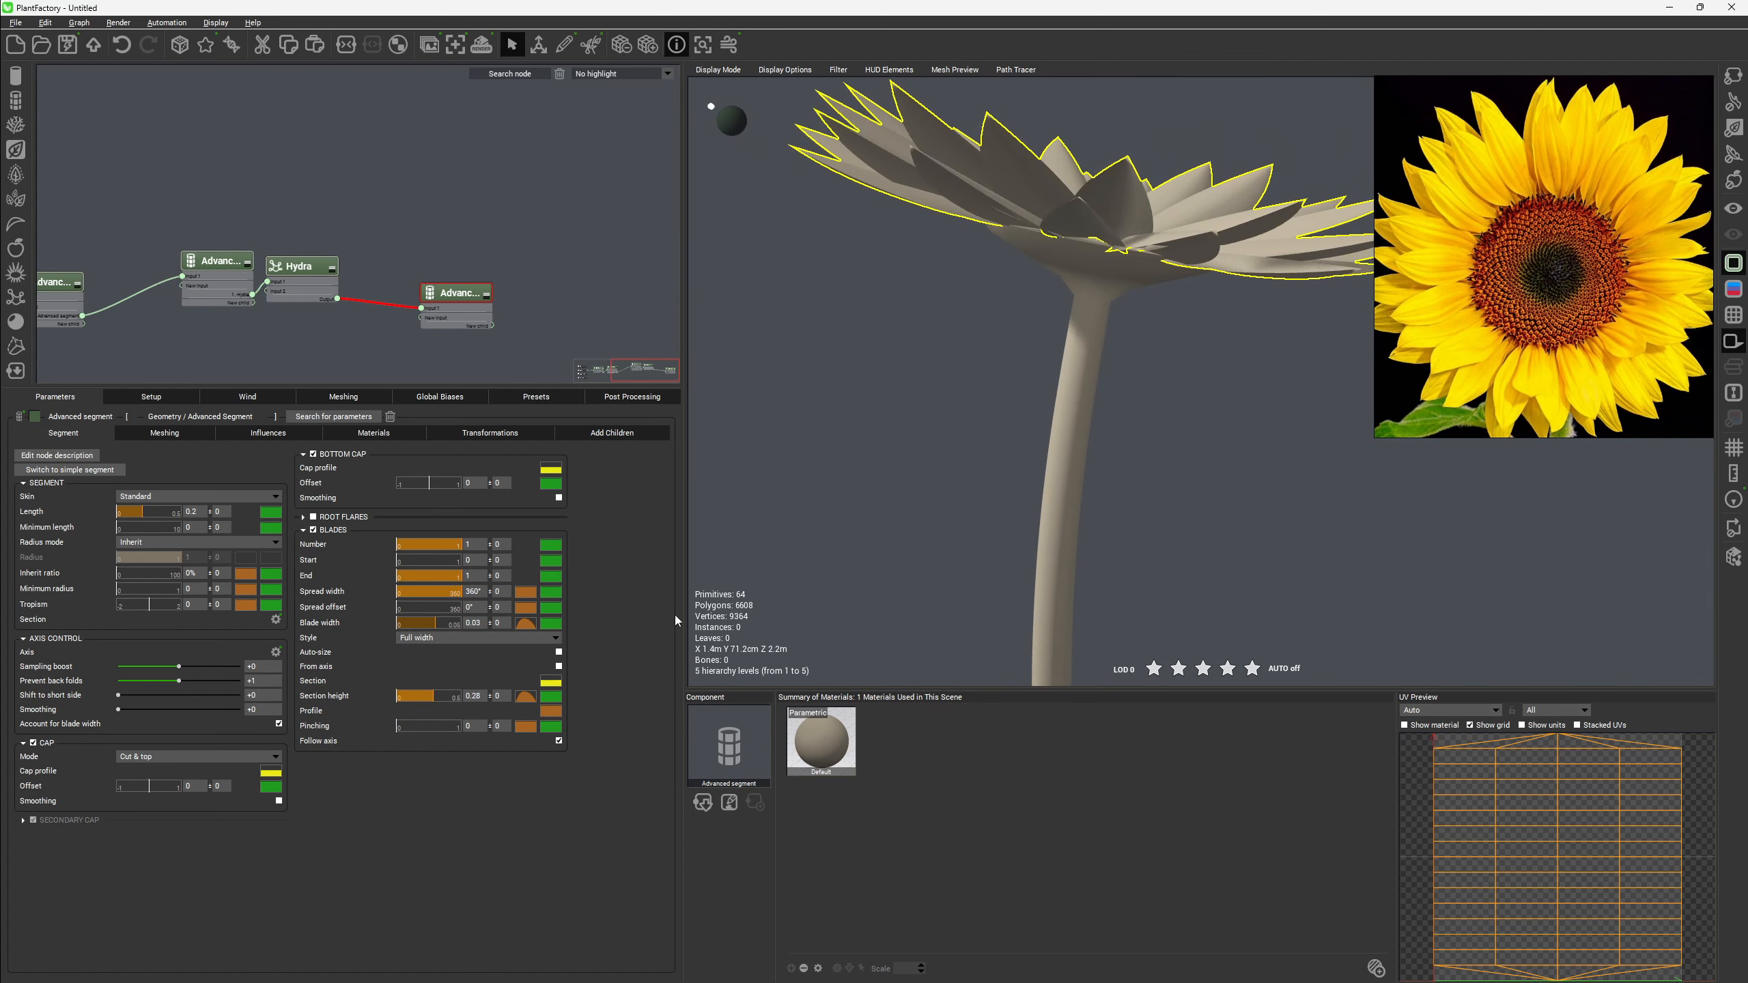
Lower the section curve's first keypoint to Y -0.0352 and its last to Y 0.0023, apply it, and check the petals.
{"action": "double_click", "coordinate": [555, 680]}
{"action": "left_click_drag", "start_coordinate": [0, 398], "coordinate": [464, 398]}
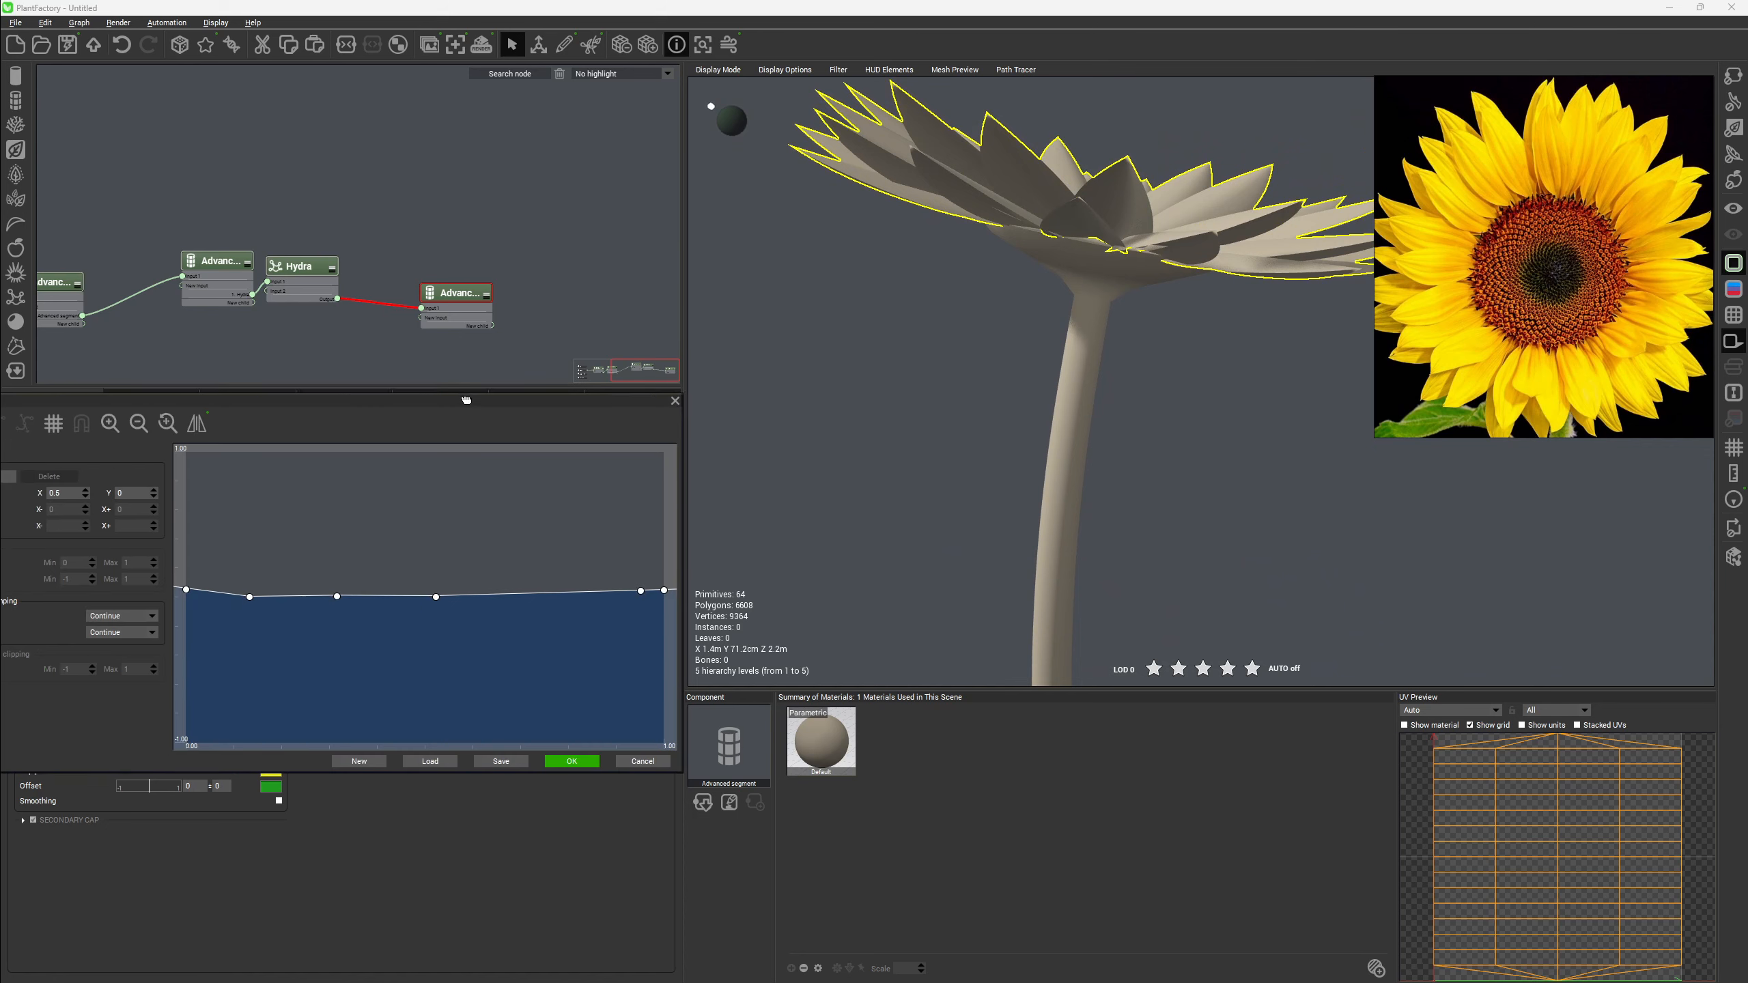
{"action": "left_click_drag", "start_coordinate": [186, 590], "coordinate": [186, 603]}
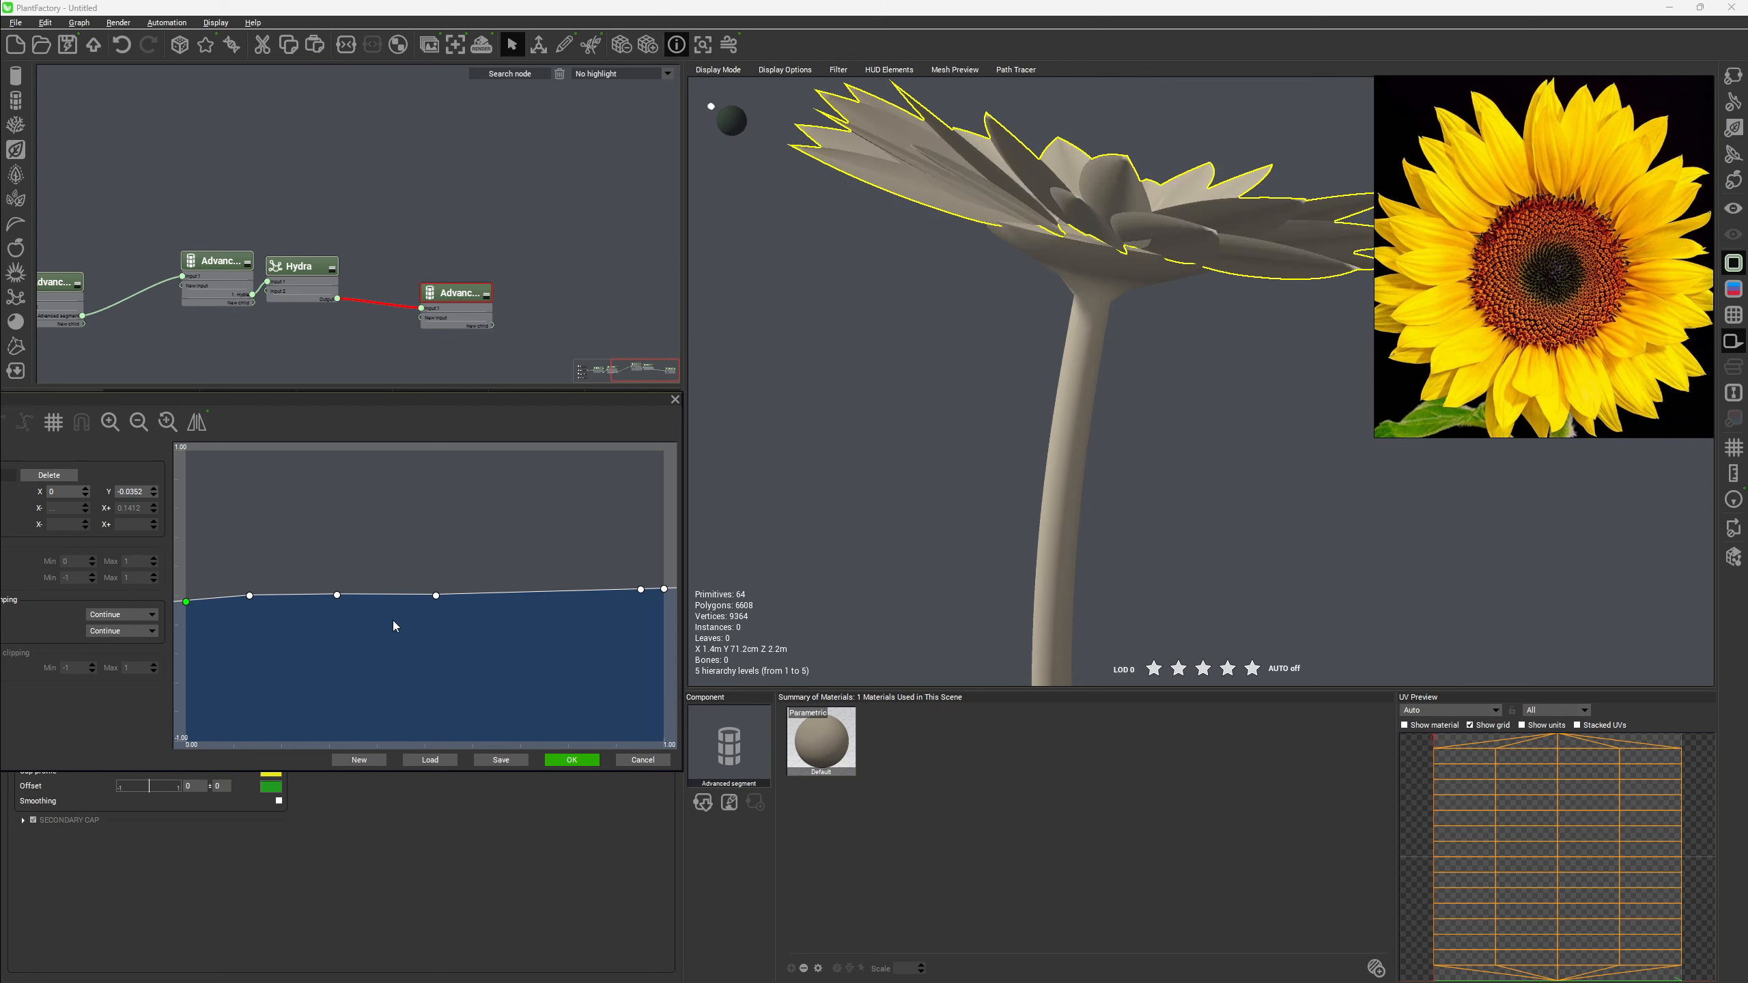
{"action": "left_click_drag", "start_coordinate": [665, 589], "coordinate": [665, 595]}
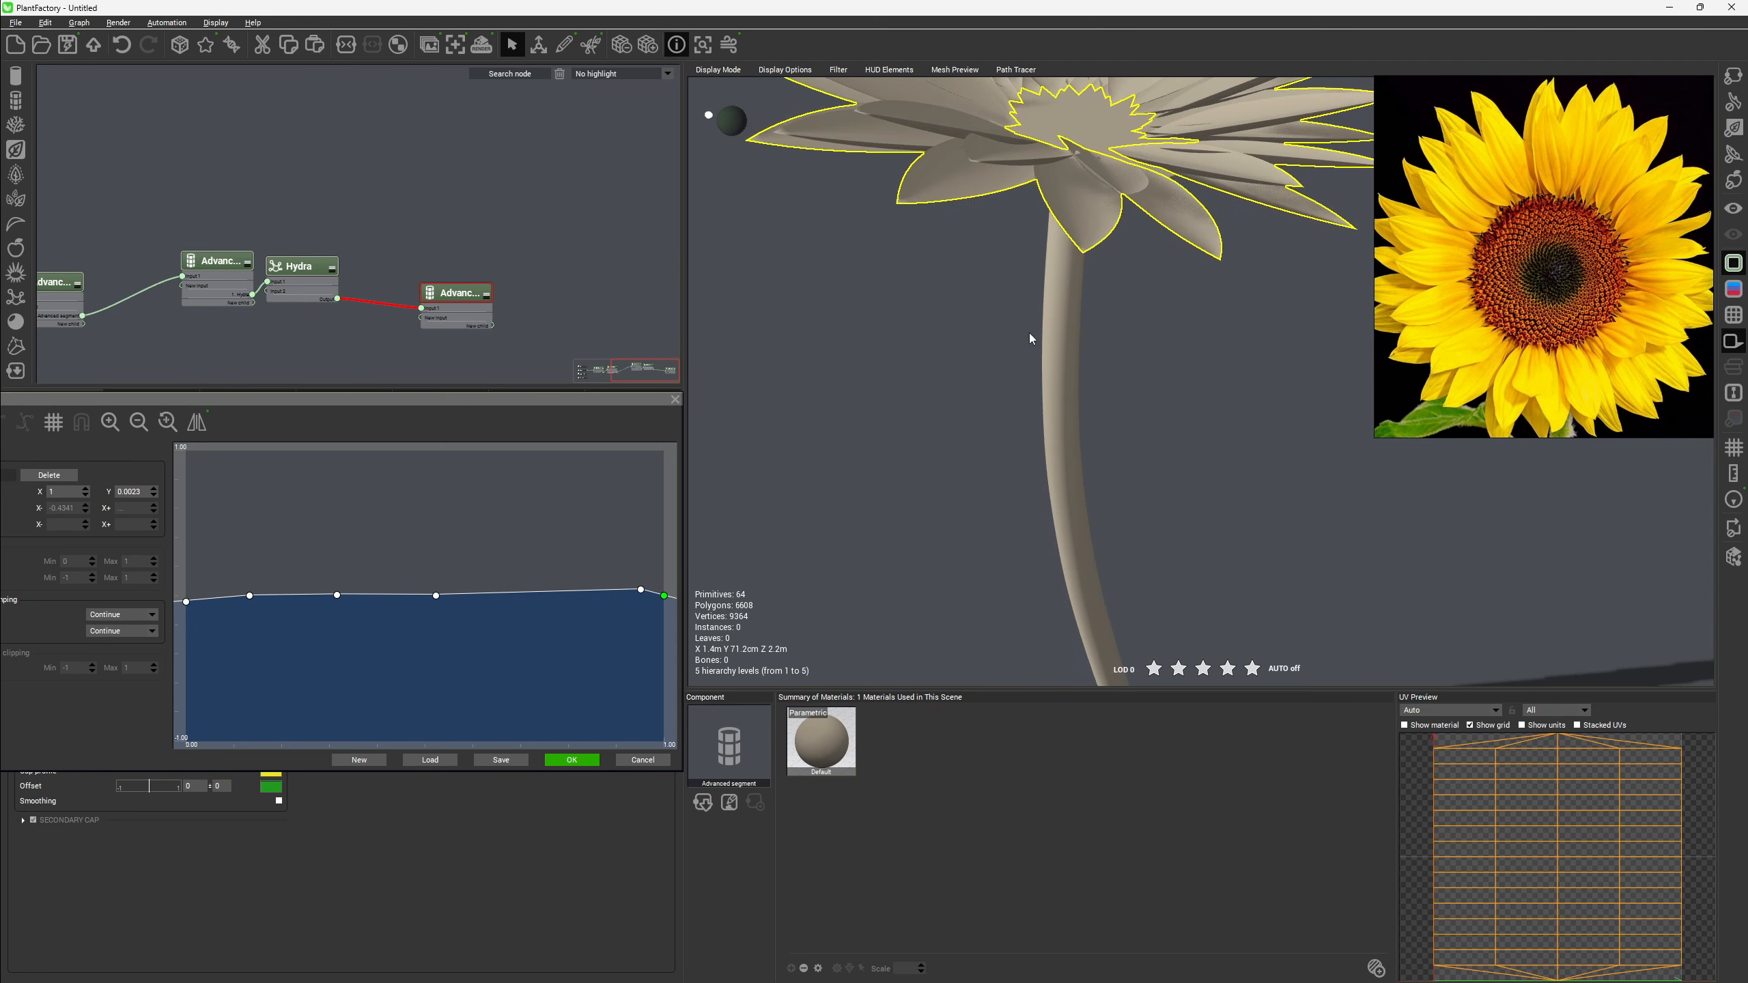
{"action": "left_click", "coordinate": [571, 759]}
{"action": "left_click_drag", "start_coordinate": [1021, 138], "coordinate": [846, 305]}
{"action": "scroll", "coordinate": [1000, 259], "scroll_direction": "up", "scroll_amount": 2}
{"action": "right_click_drag", "start_coordinate": [1000, 259], "coordinate": [877, 268]}
Set the petals' axis perturbation strength to 0.09 and frequency to 22.06.
{"action": "left_click", "coordinate": [236, 436]}
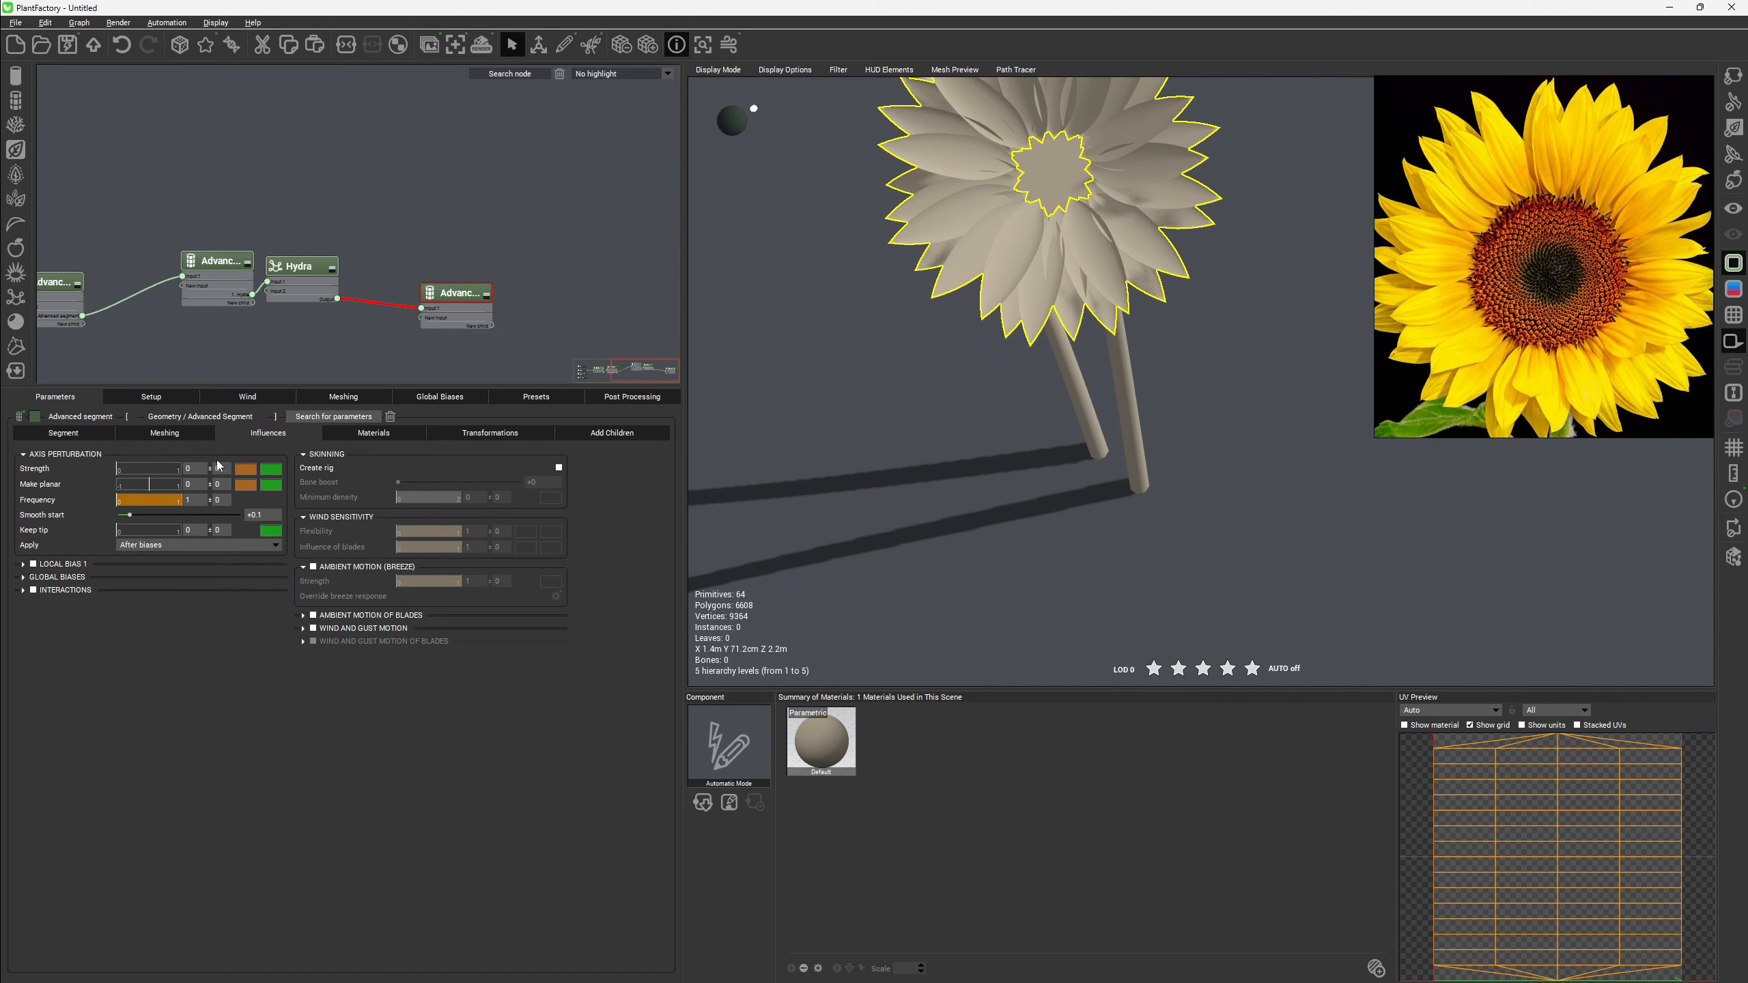
{"action": "mouse_move", "coordinate": [117, 468]}
{"action": "left_mouse_down"}
{"action": "mouse_move", "coordinate": [142, 468]}
{"action": "mouse_move", "coordinate": [124, 468]}
{"action": "left_mouse_up"}
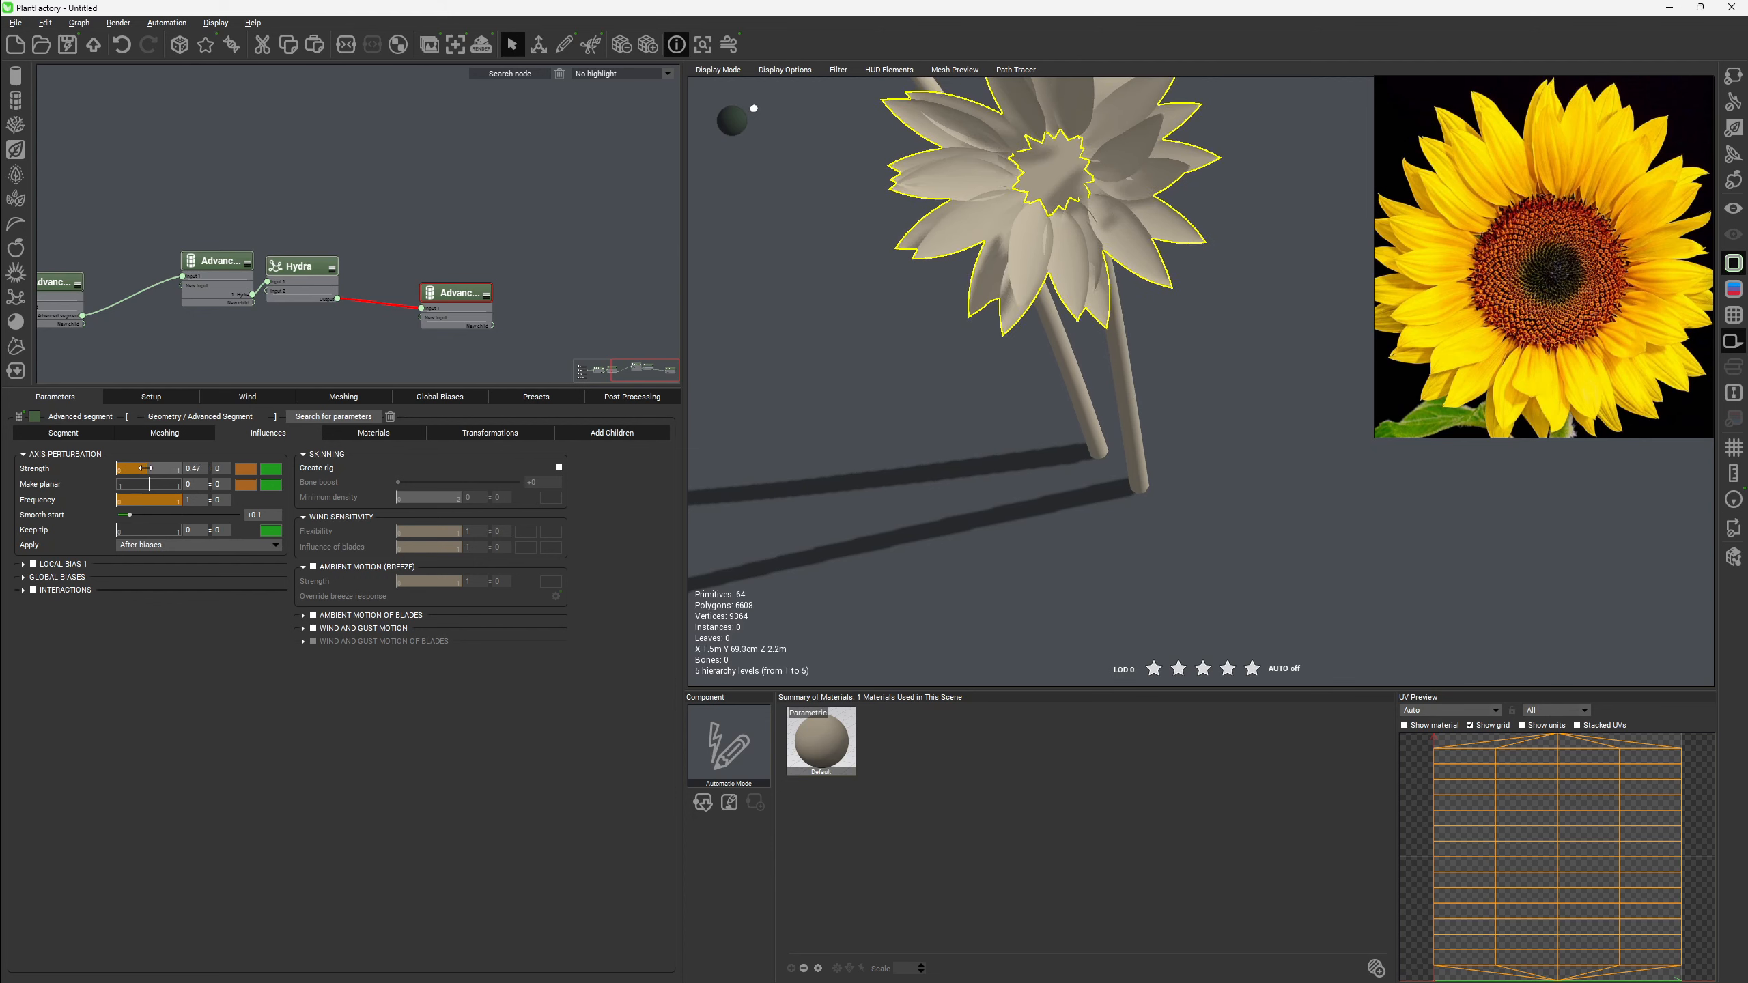
{"action": "middle_click_drag", "start_coordinate": [958, 221], "coordinate": [950, 357]}
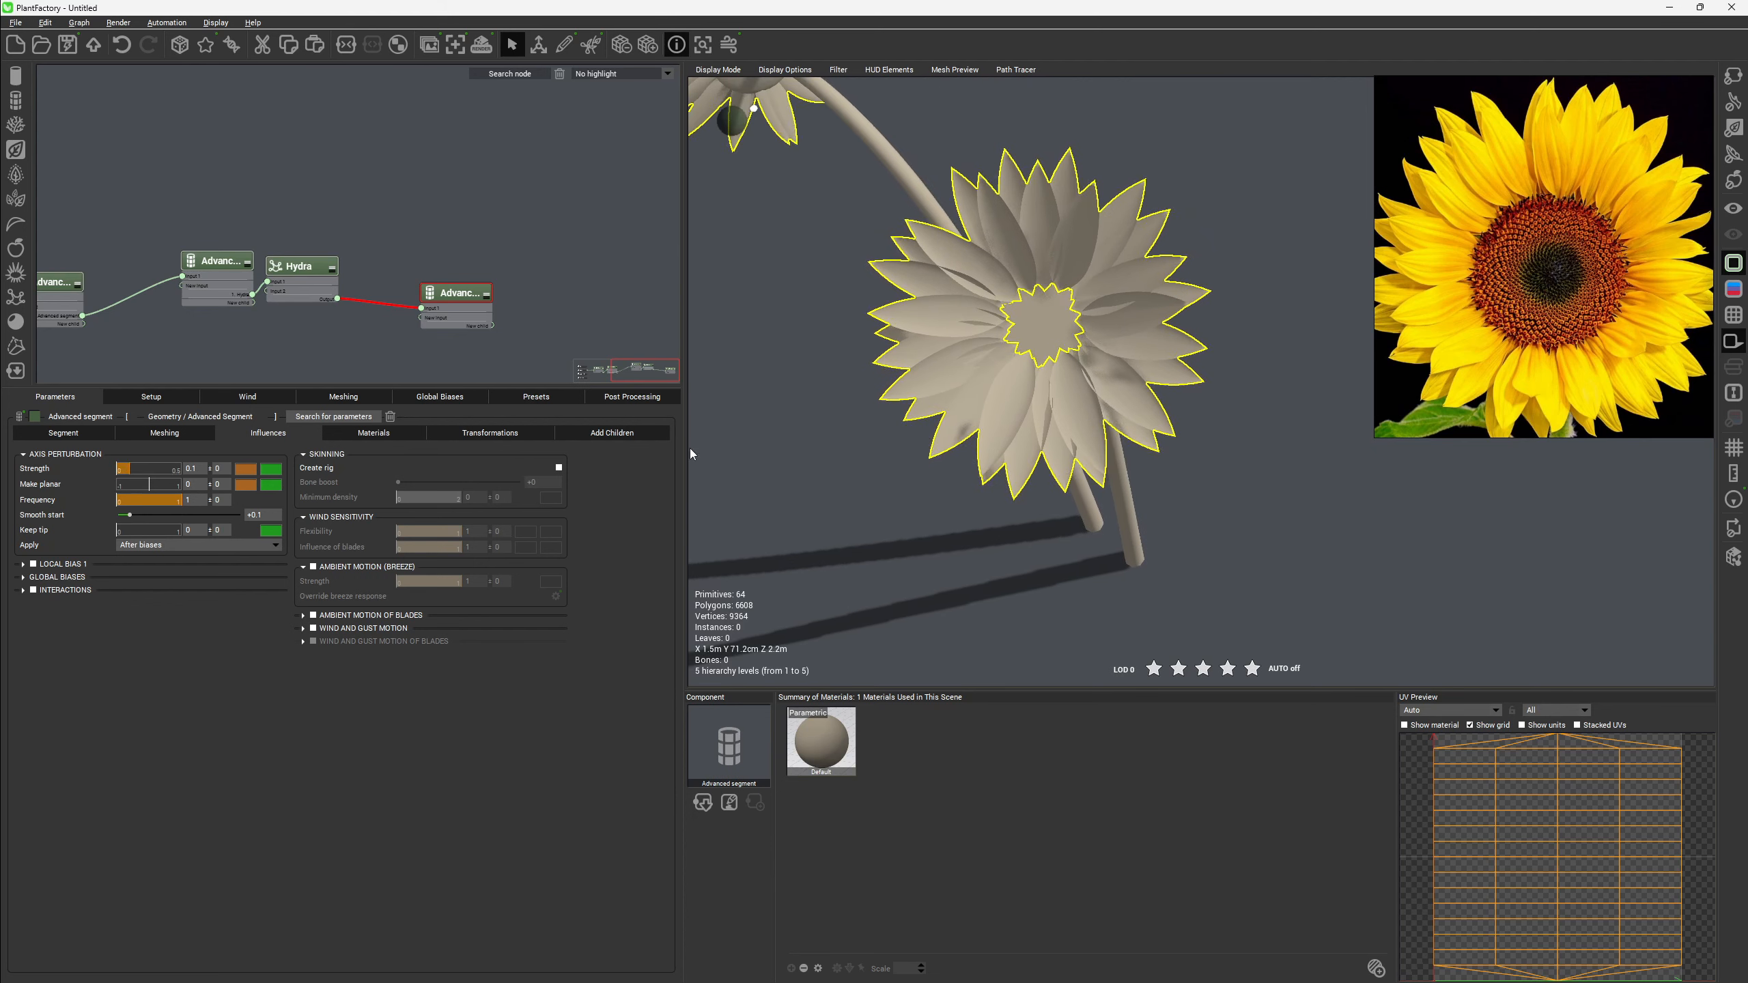
{"action": "left_click_drag", "start_coordinate": [284, 513], "coordinate": [1314, 393]}
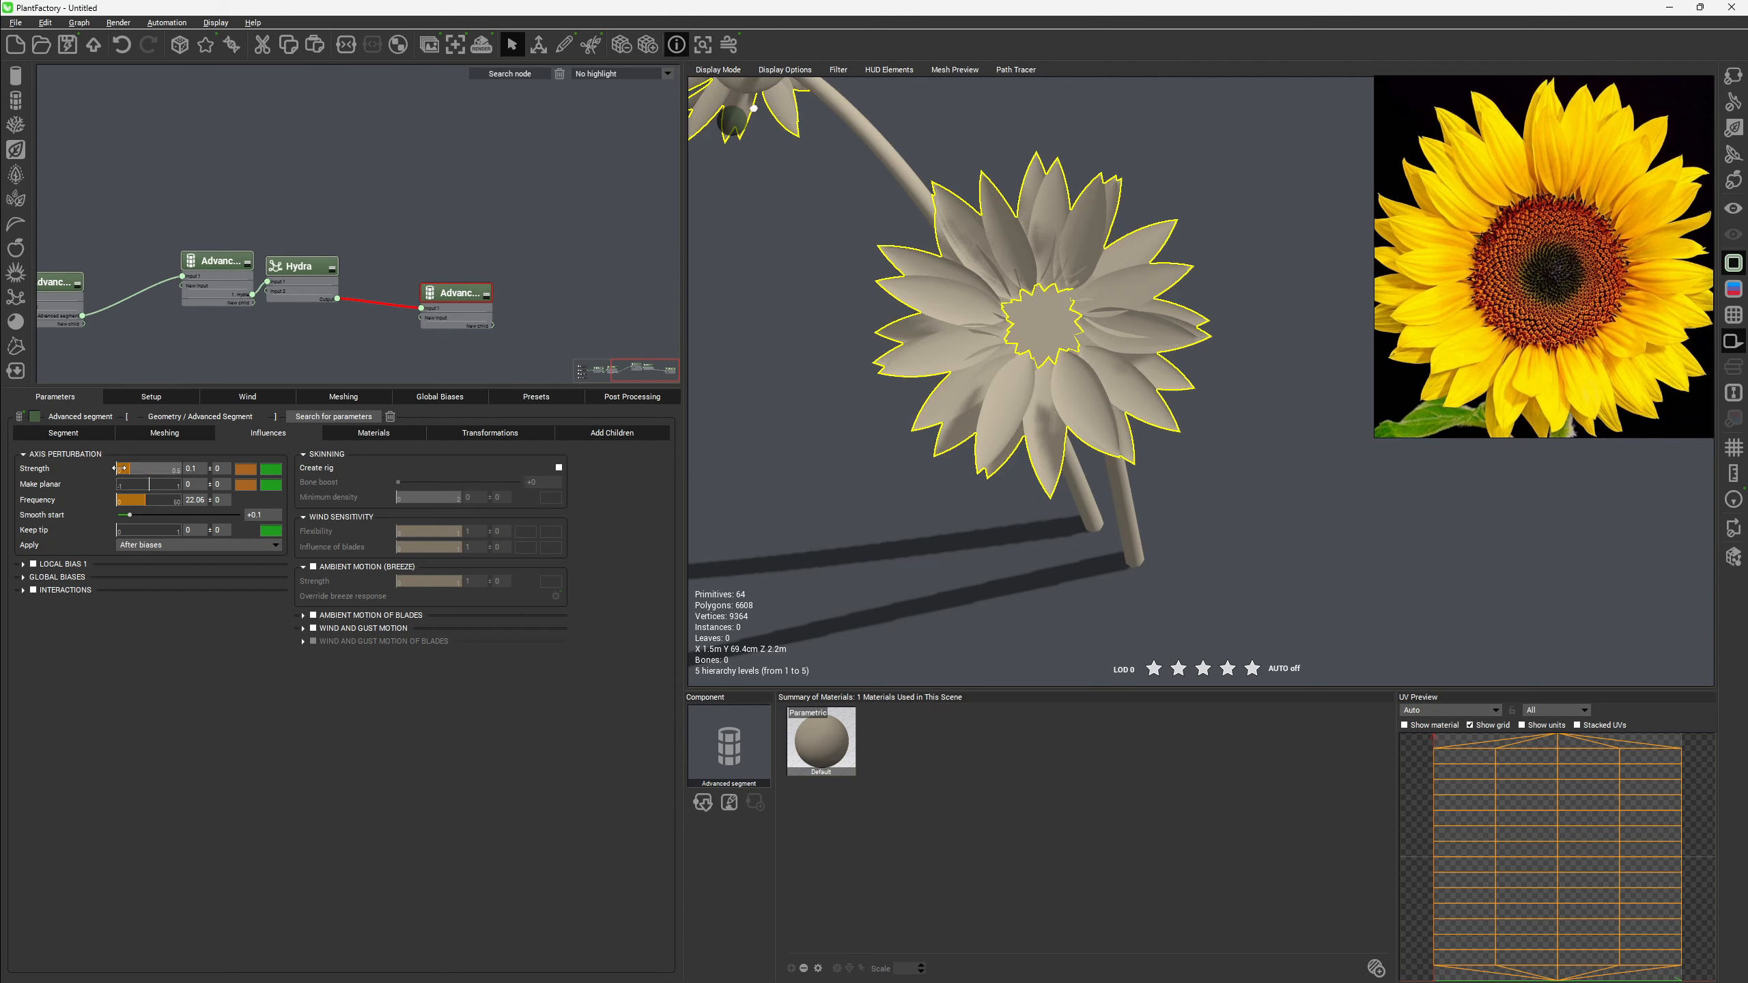
{"action": "left_click_drag", "start_coordinate": [118, 469], "coordinate": [125, 467]}
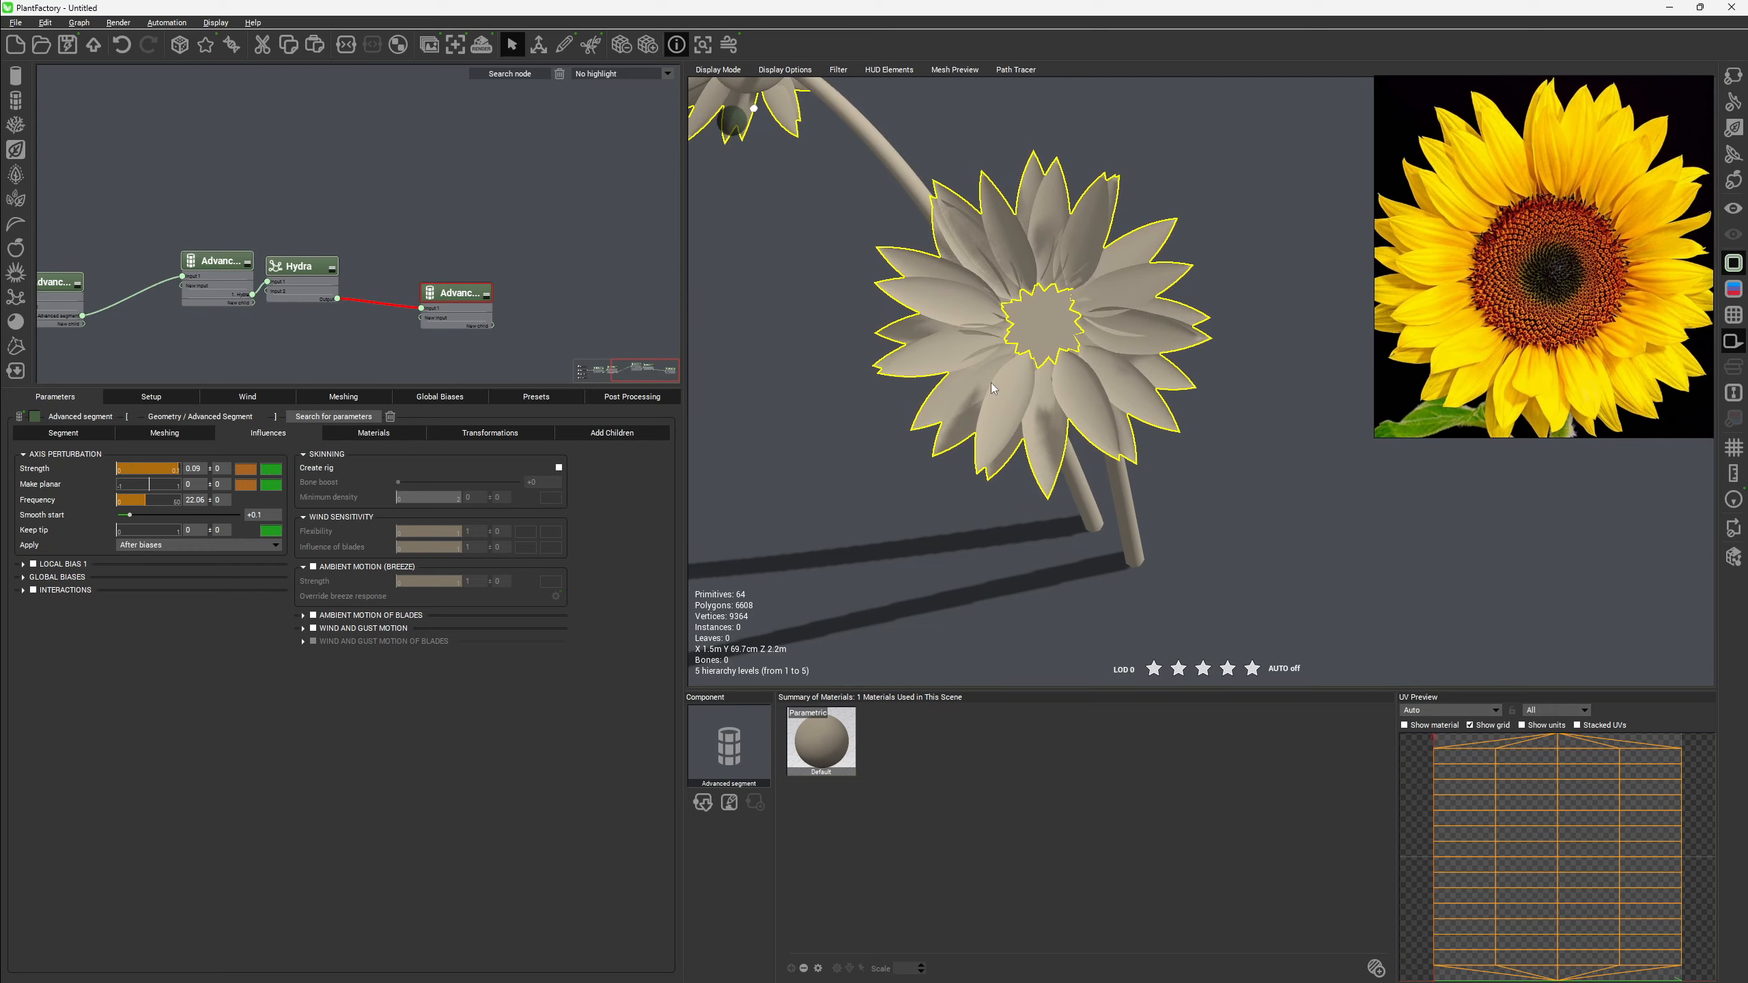
{"action": "mouse_move", "coordinate": [991, 389]}
{"action": "right_mouse_down"}
{"action": "mouse_move", "coordinate": [1037, 248]}
{"action": "mouse_move", "coordinate": [1088, 262]}
{"action": "mouse_move", "coordinate": [1001, 365]}
{"action": "right_mouse_up"}
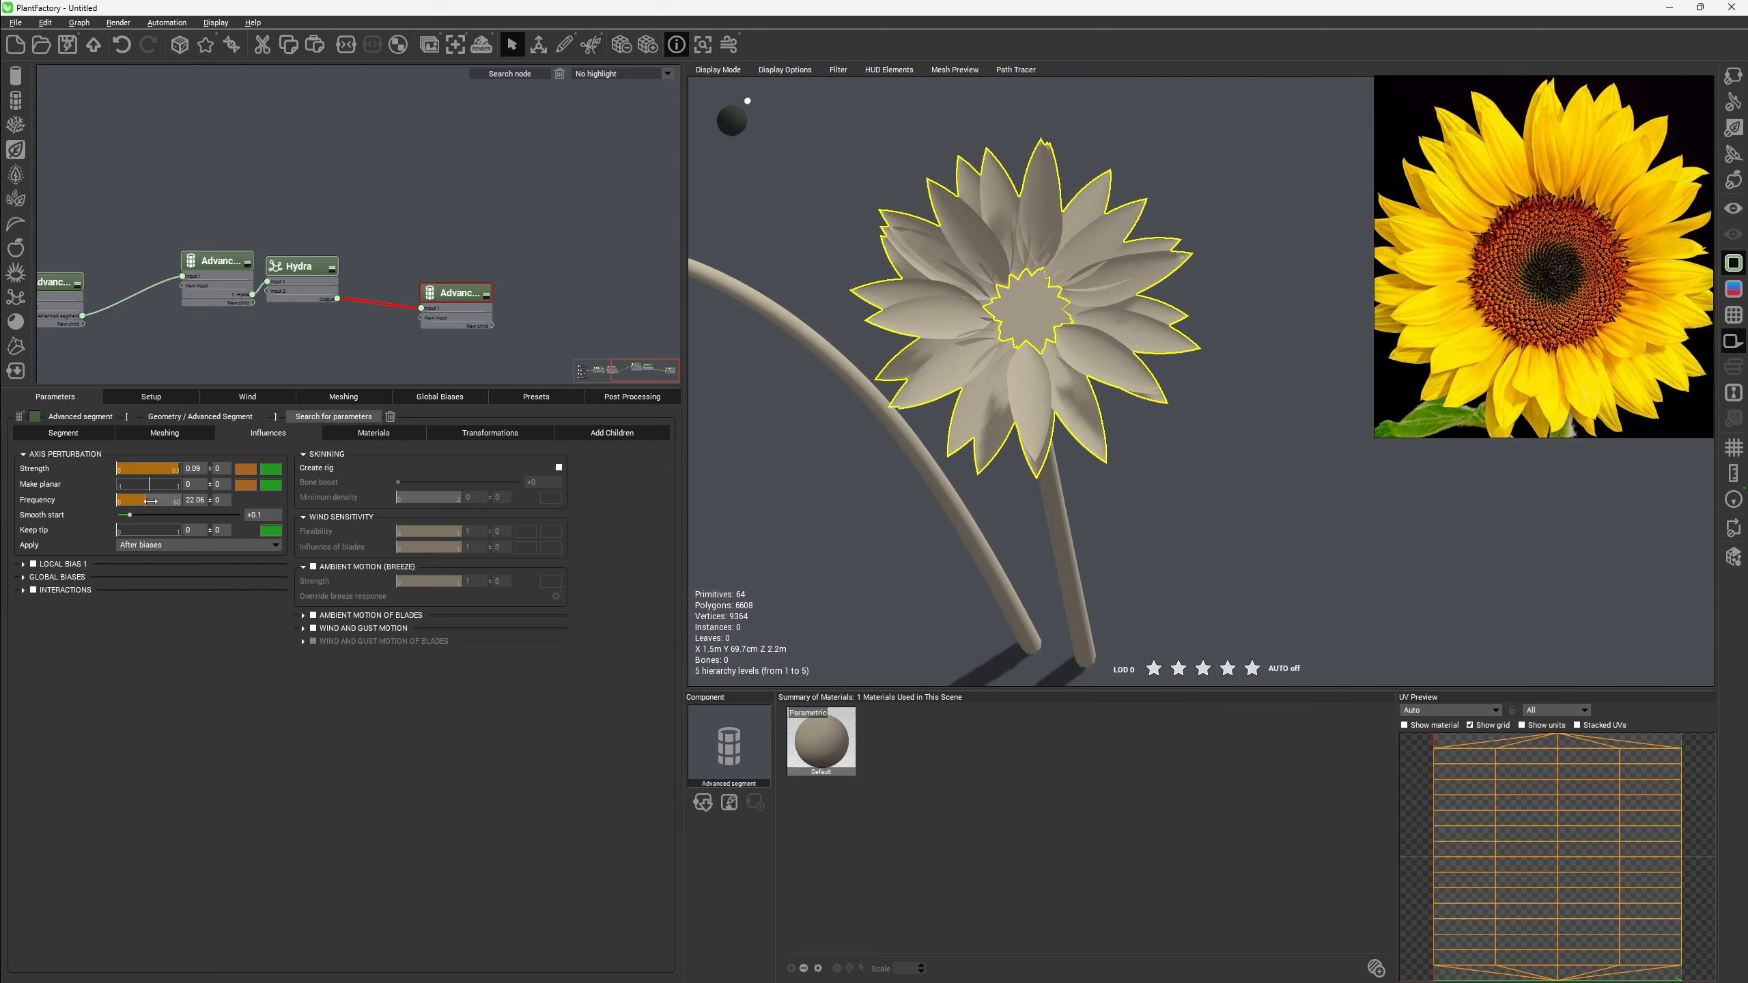
Try axis perturbation frequencies of 50 and 1000 on the petals.
{"action": "left_click", "coordinate": [196, 500]}
{"action": "type", "text": "50"}
{"action": "key", "text": "Return"}
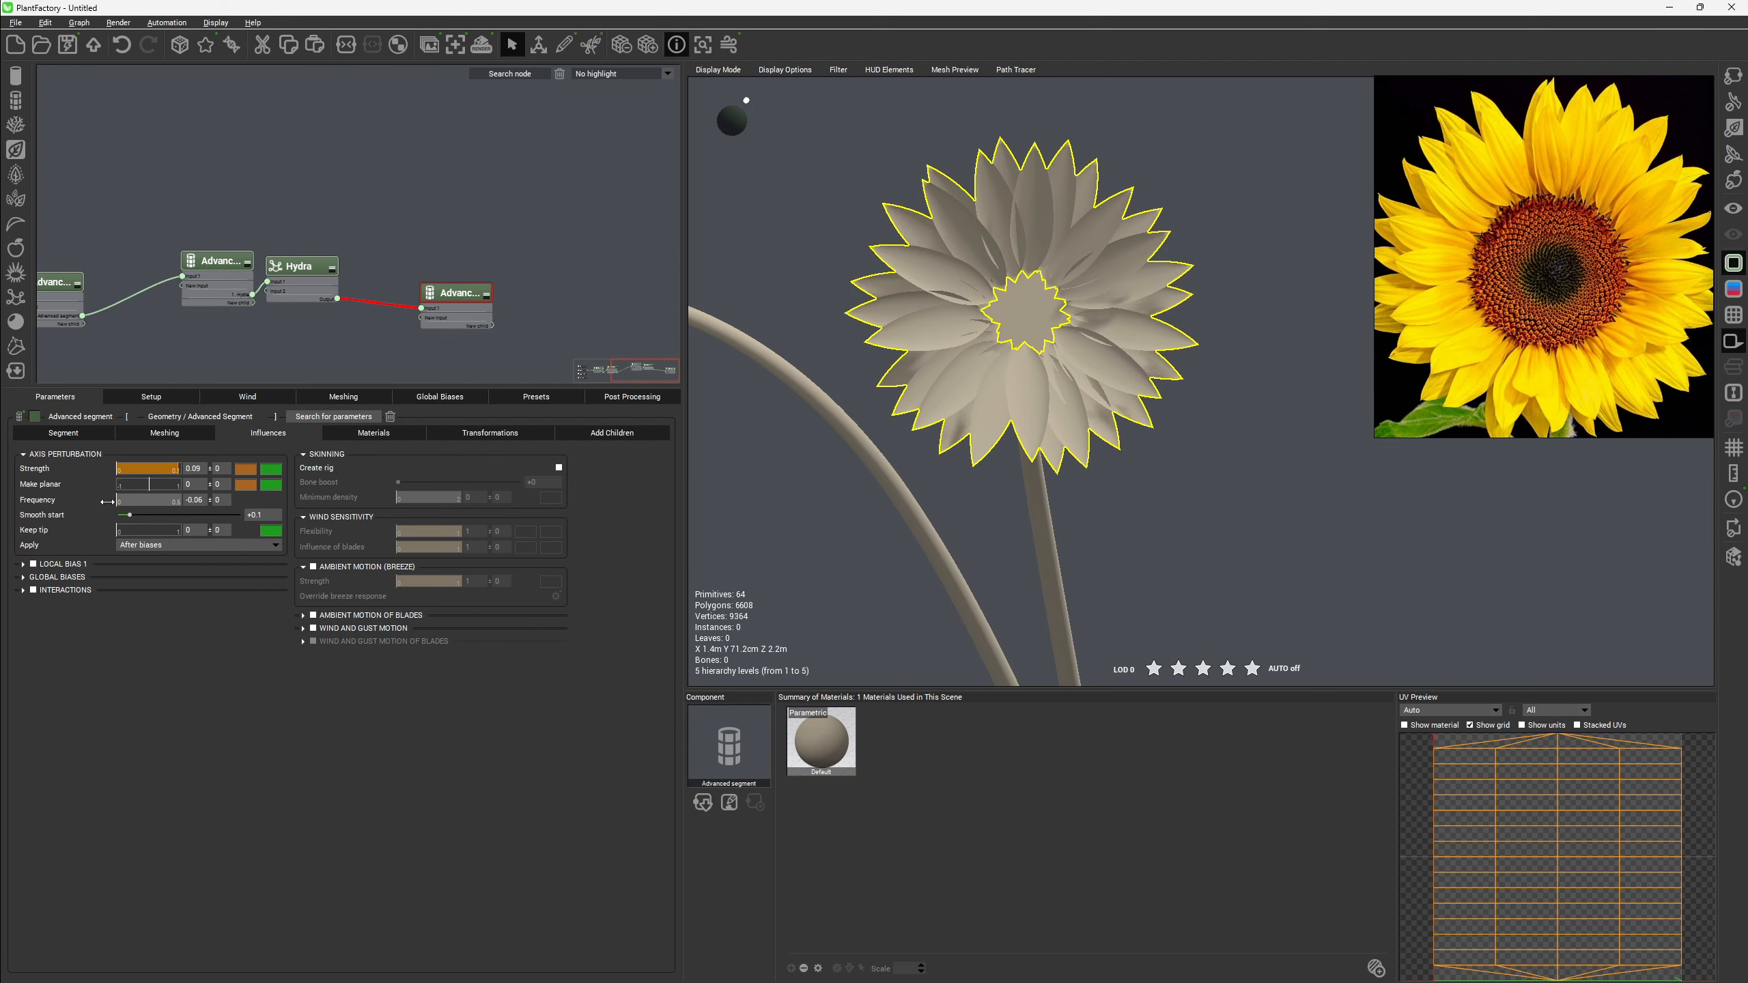
{"action": "left_click_drag", "start_coordinate": [106, 501], "coordinate": [199, 501]}
{"action": "left_click", "coordinate": [198, 503]}
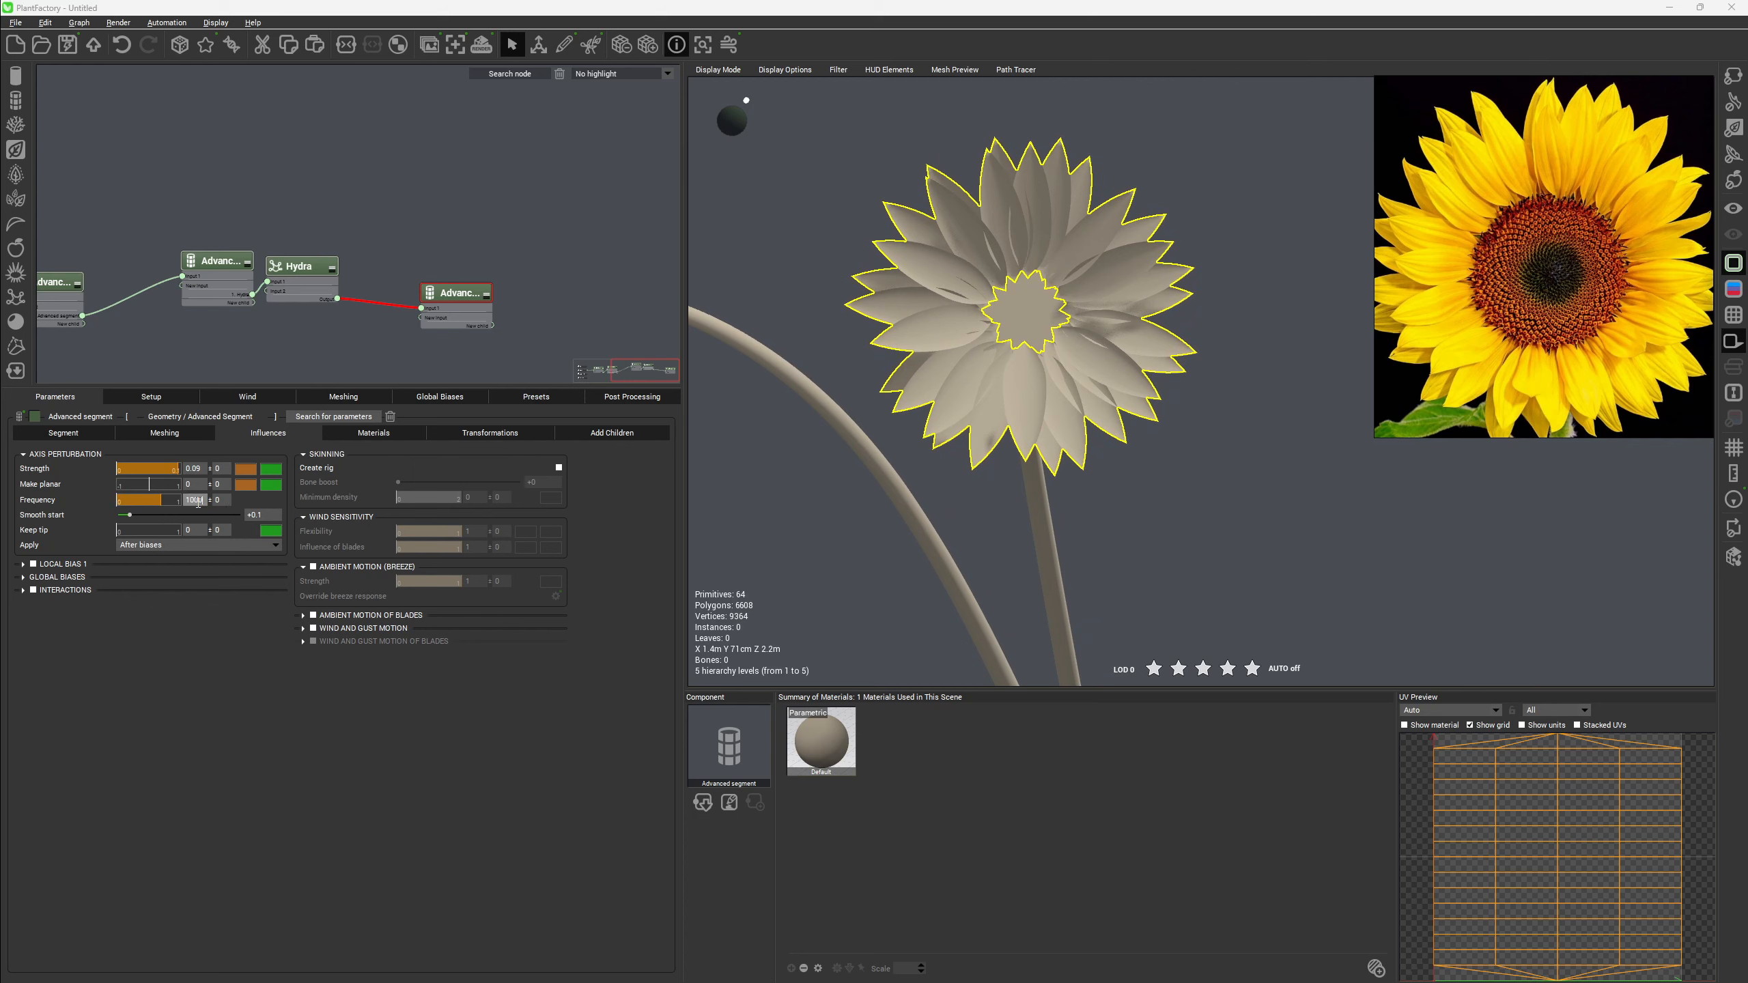
{"action": "type", "text": "1000"}
{"action": "key", "text": "Return"}
Set the petals' axis perturbation strength to 0.05 and frequency to 50.
{"action": "left_click_drag", "start_coordinate": [166, 463], "coordinate": [138, 492]}
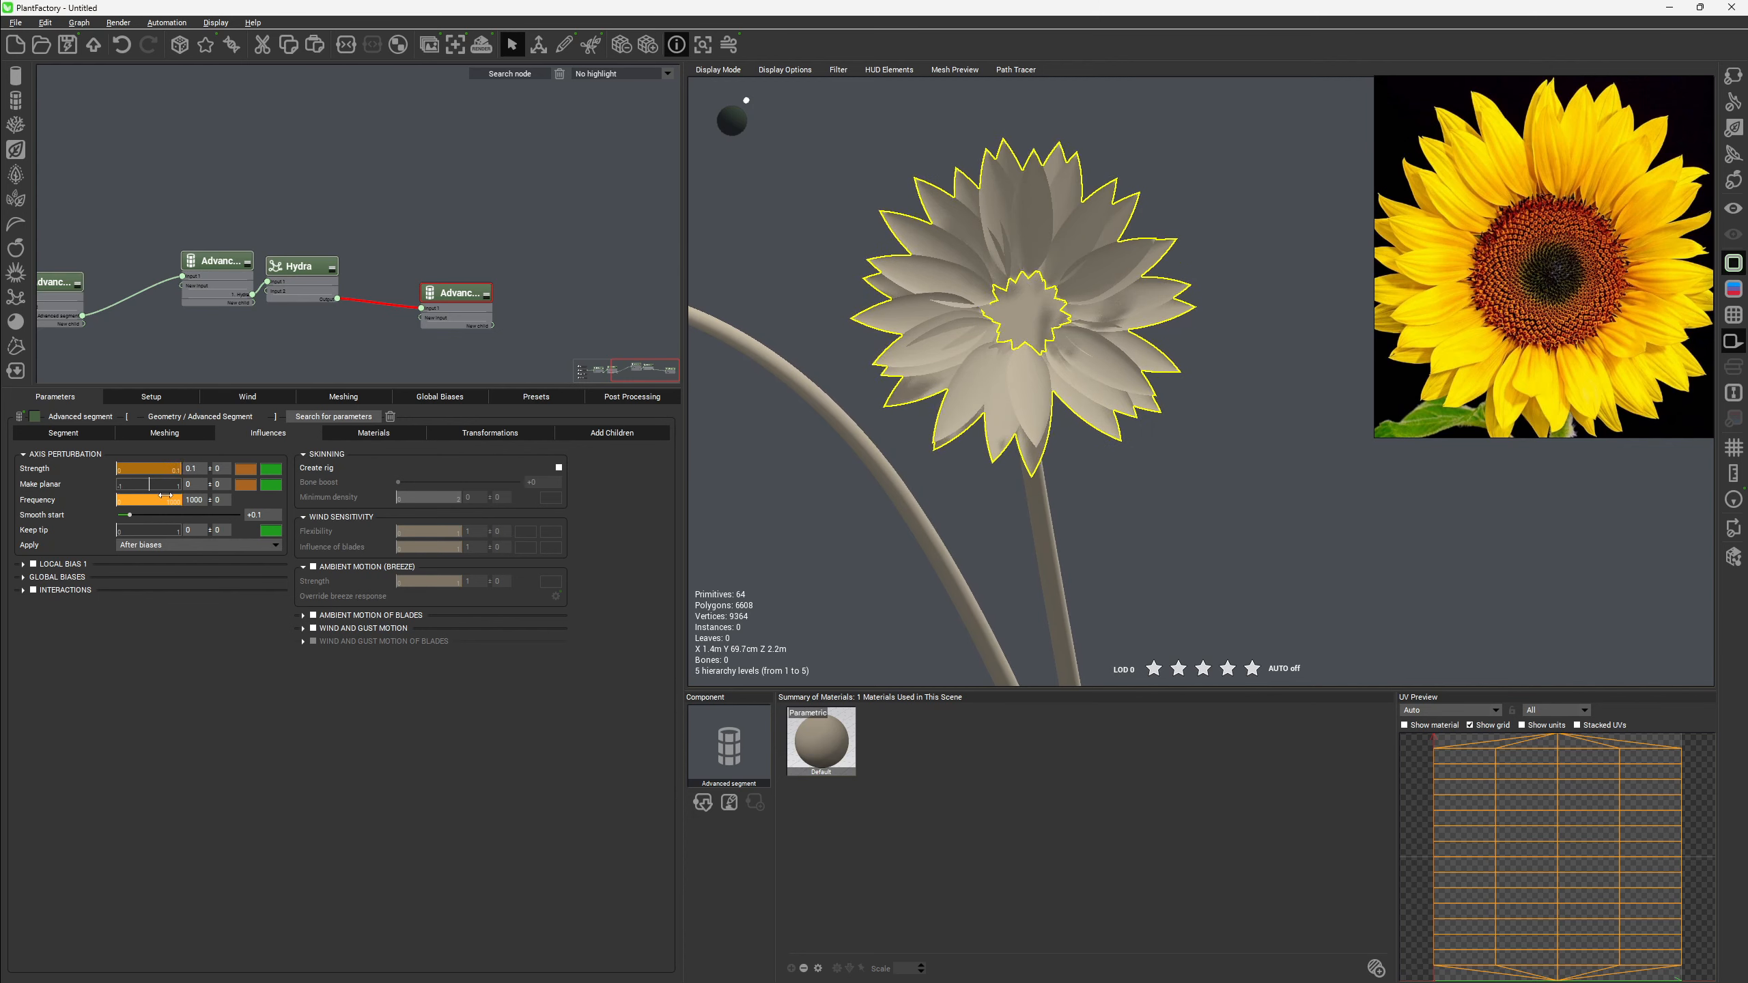
{"action": "left_click", "coordinate": [195, 502]}
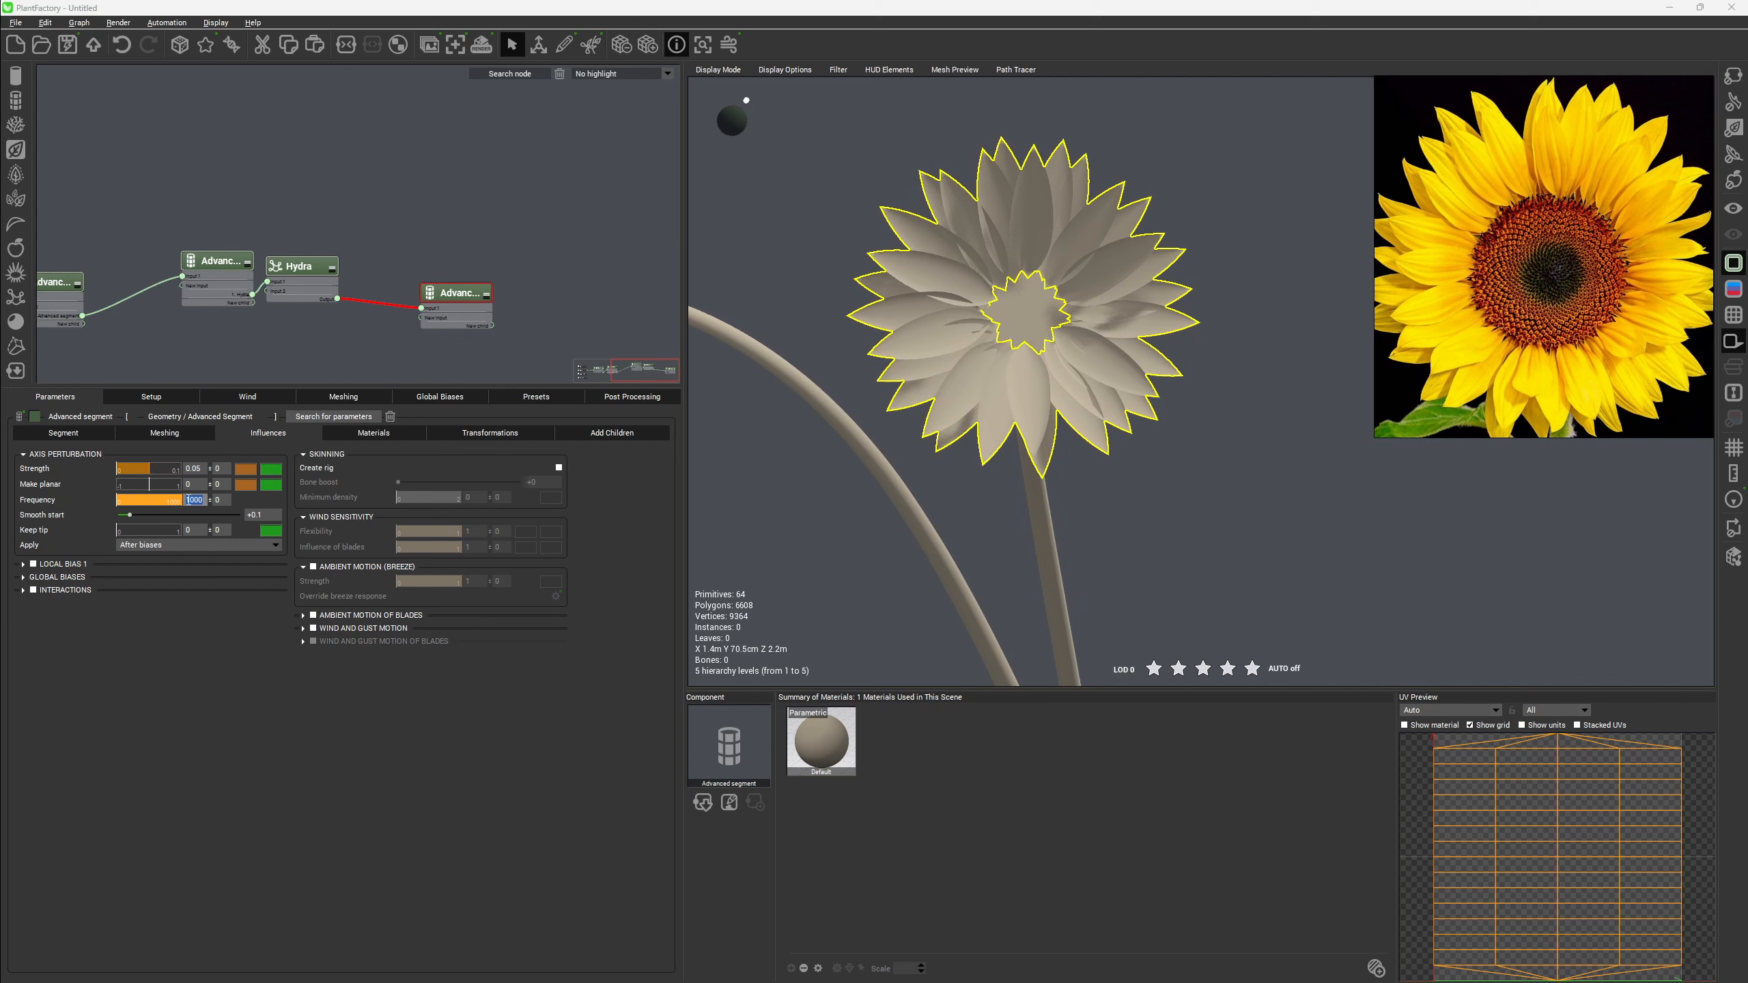
{"action": "type", "text": "50"}
{"action": "key", "text": "Return"}
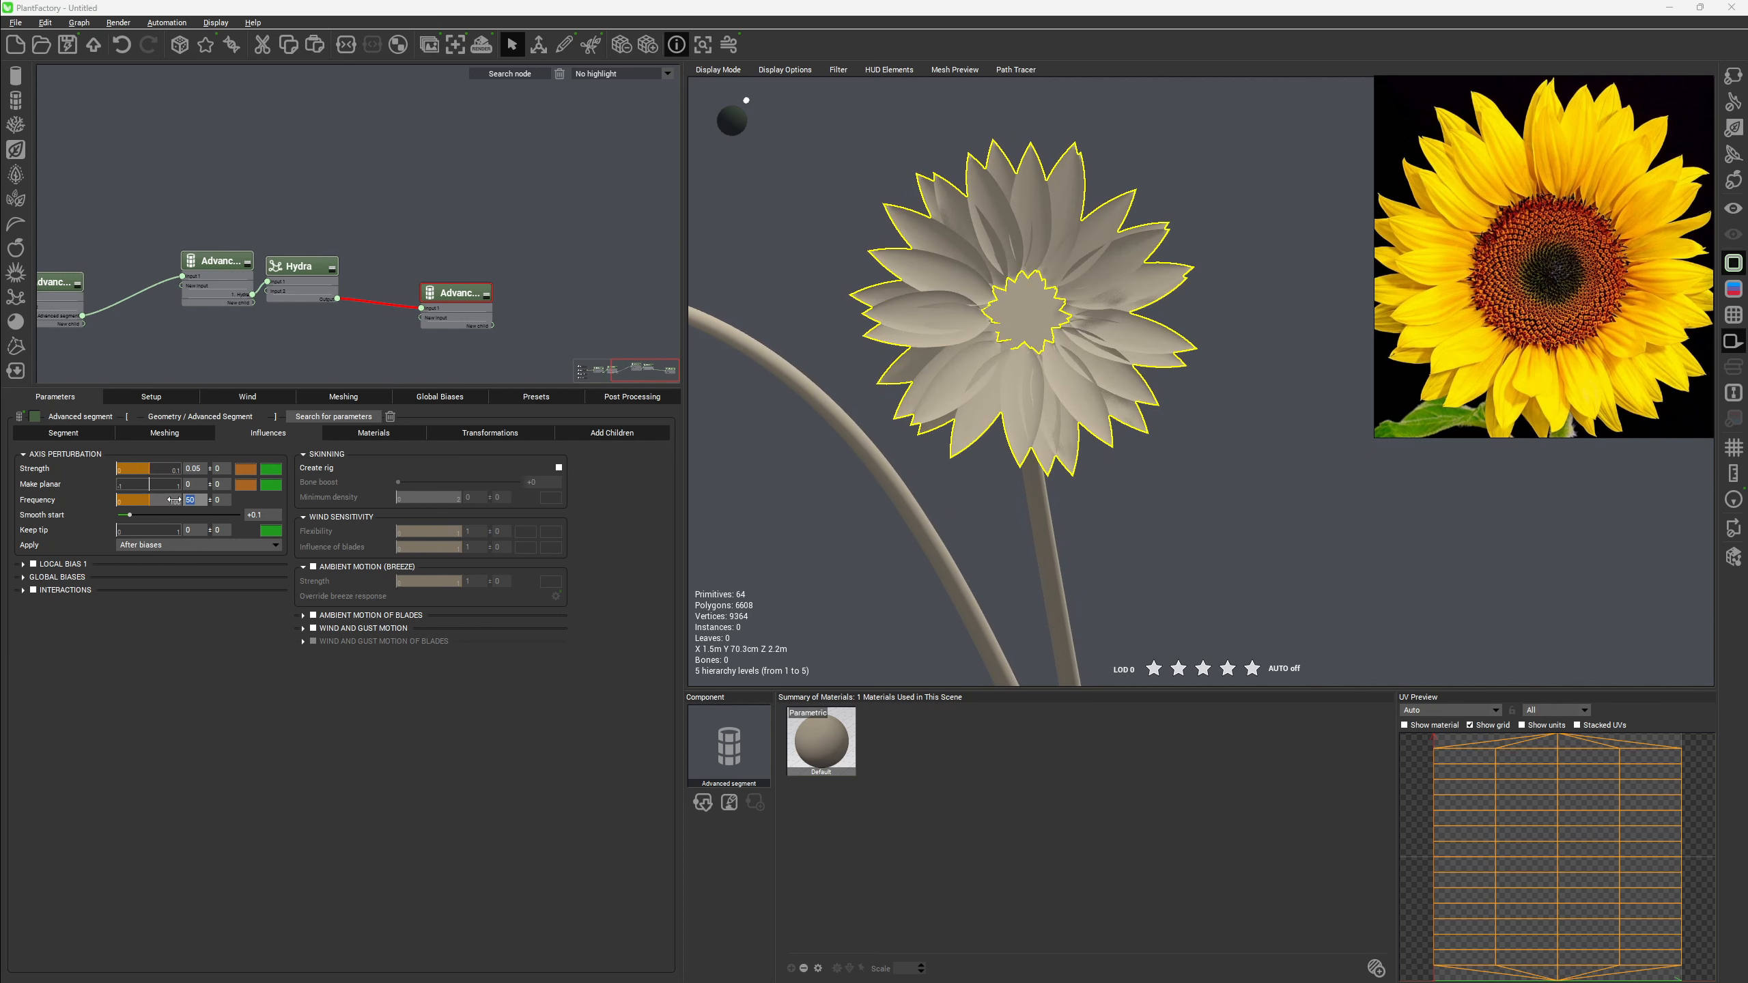
Examine both flower heads from several angles and distances, comparing their petal arrangement with the reference photo.
{"action": "right_click_drag", "start_coordinate": [1084, 197], "coordinate": [1195, 190]}
{"action": "left_click", "coordinate": [1195, 189]}
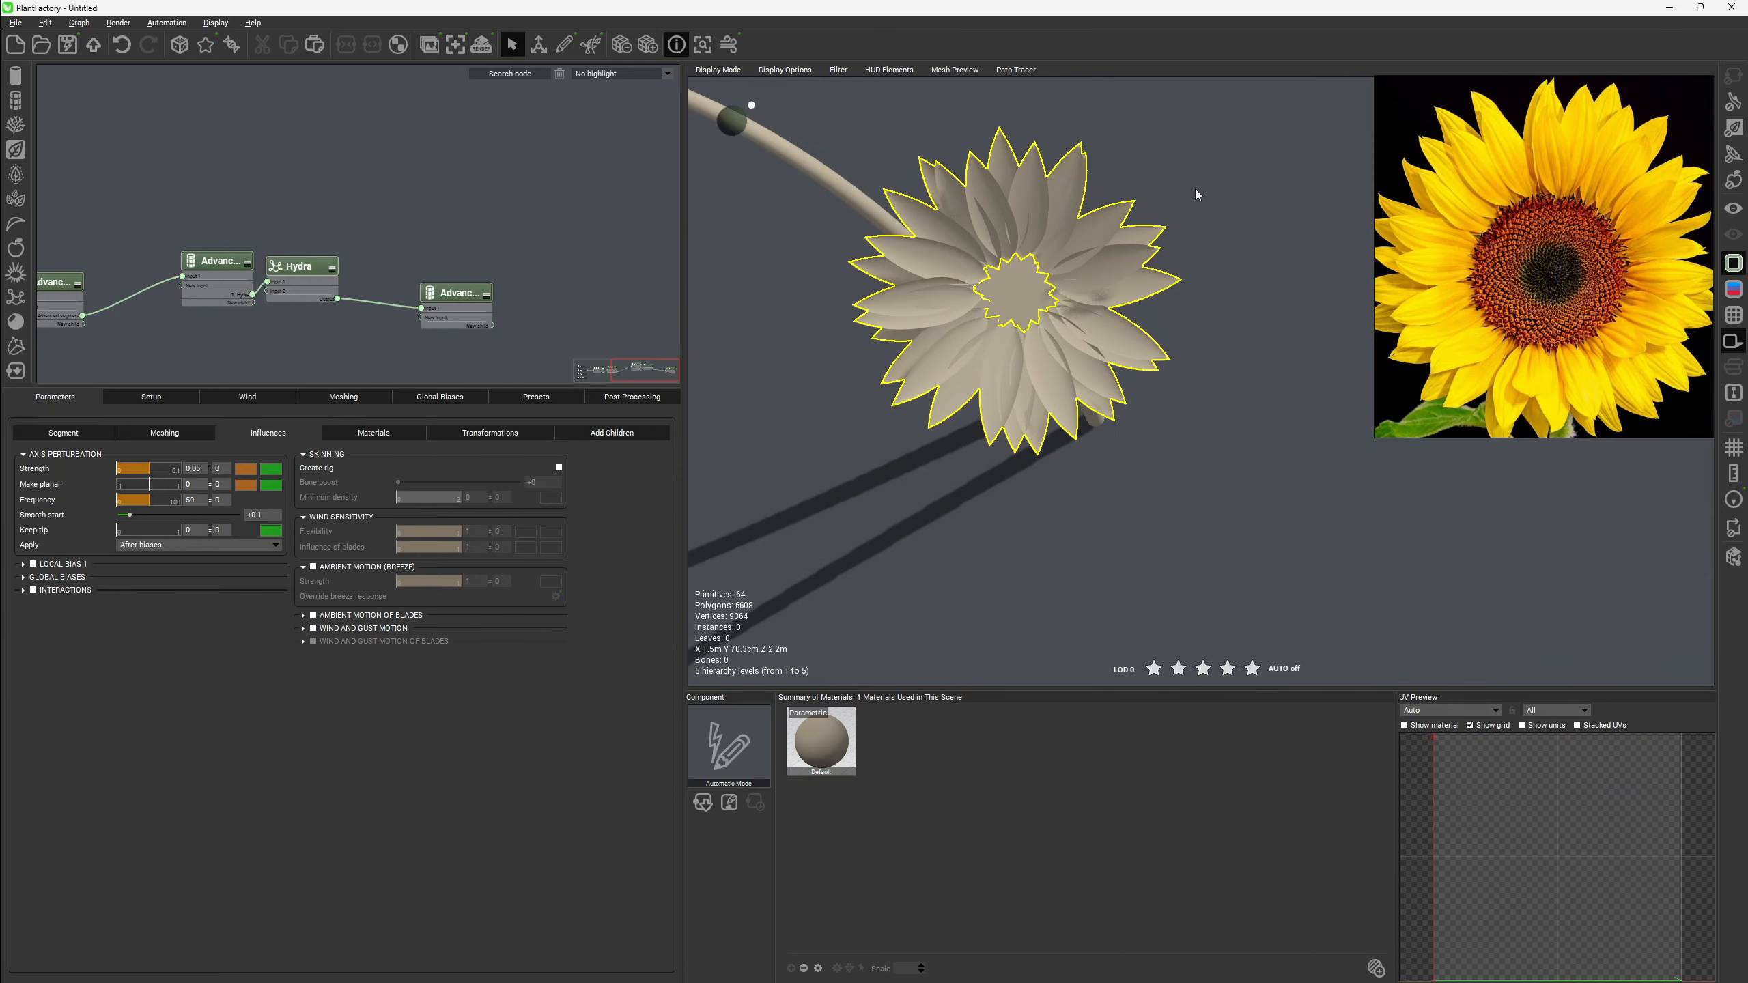
{"action": "scroll", "coordinate": [1040, 312], "scroll_direction": "up", "scroll_amount": 3}
{"action": "right_click_drag", "start_coordinate": [1036, 314], "coordinate": [1515, 242]}
{"action": "scroll", "coordinate": [997, 311], "scroll_direction": "down", "scroll_amount": 3}
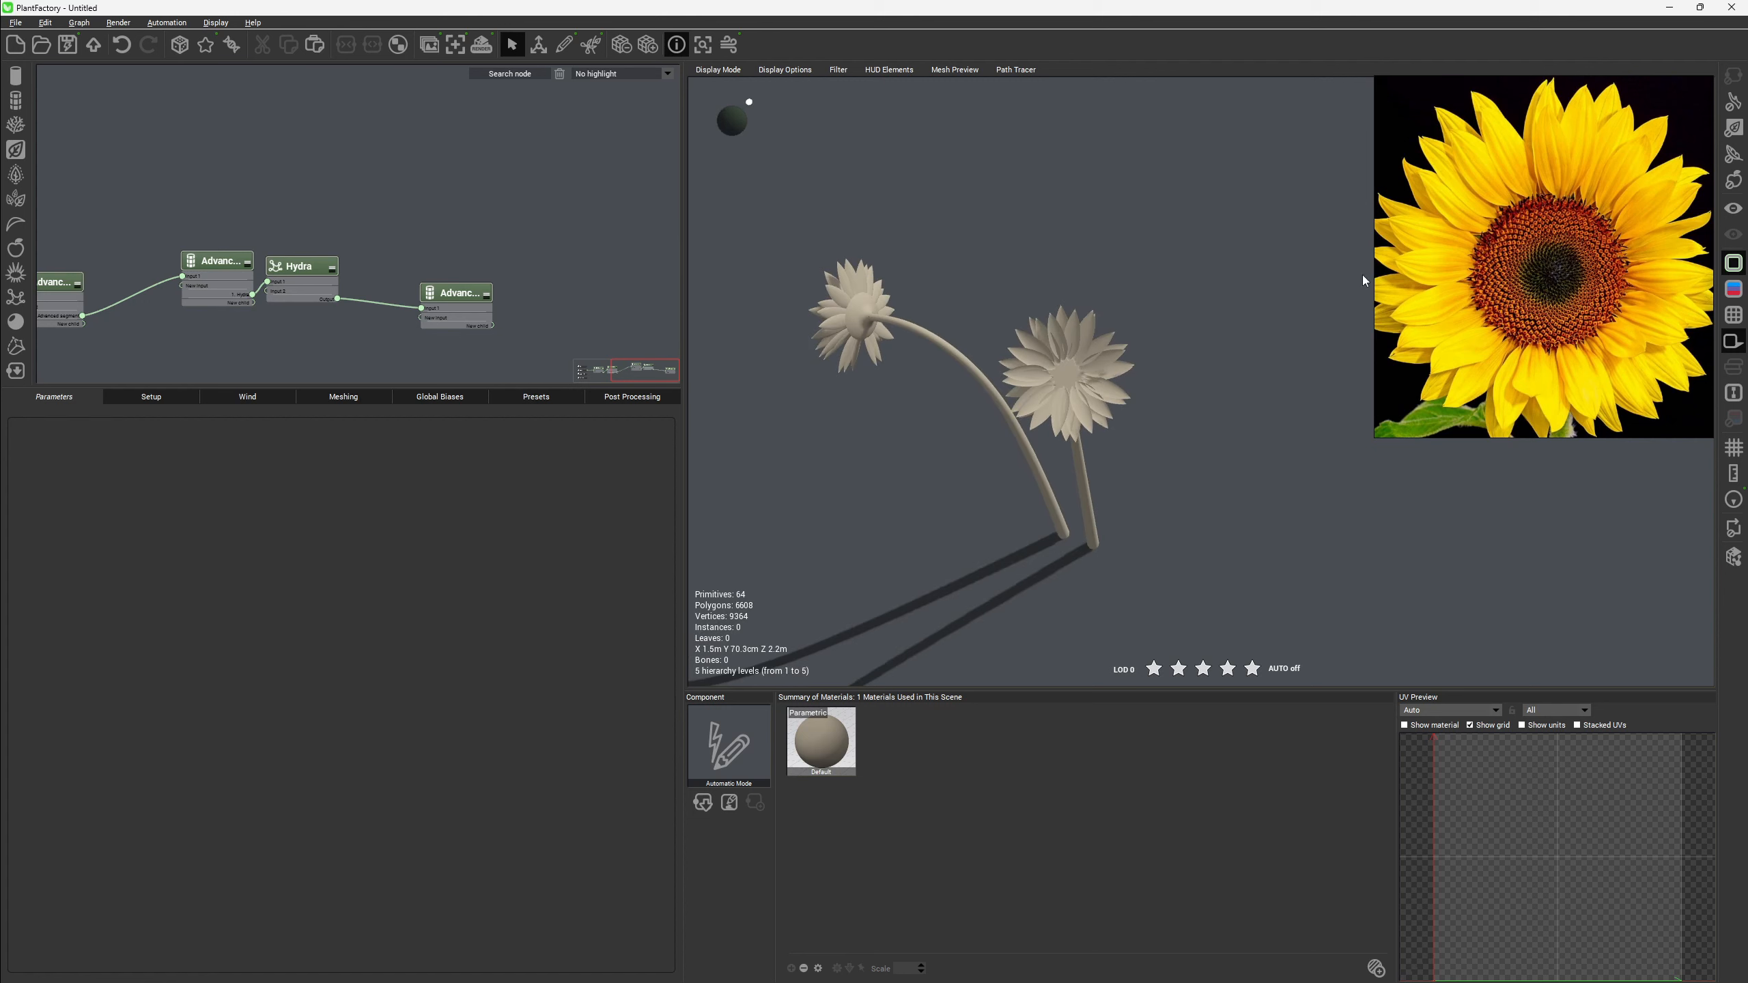
{"action": "right_click_drag", "start_coordinate": [1064, 351], "coordinate": [1077, 386]}
{"action": "scroll", "coordinate": [1078, 388], "scroll_direction": "up", "scroll_amount": 4}
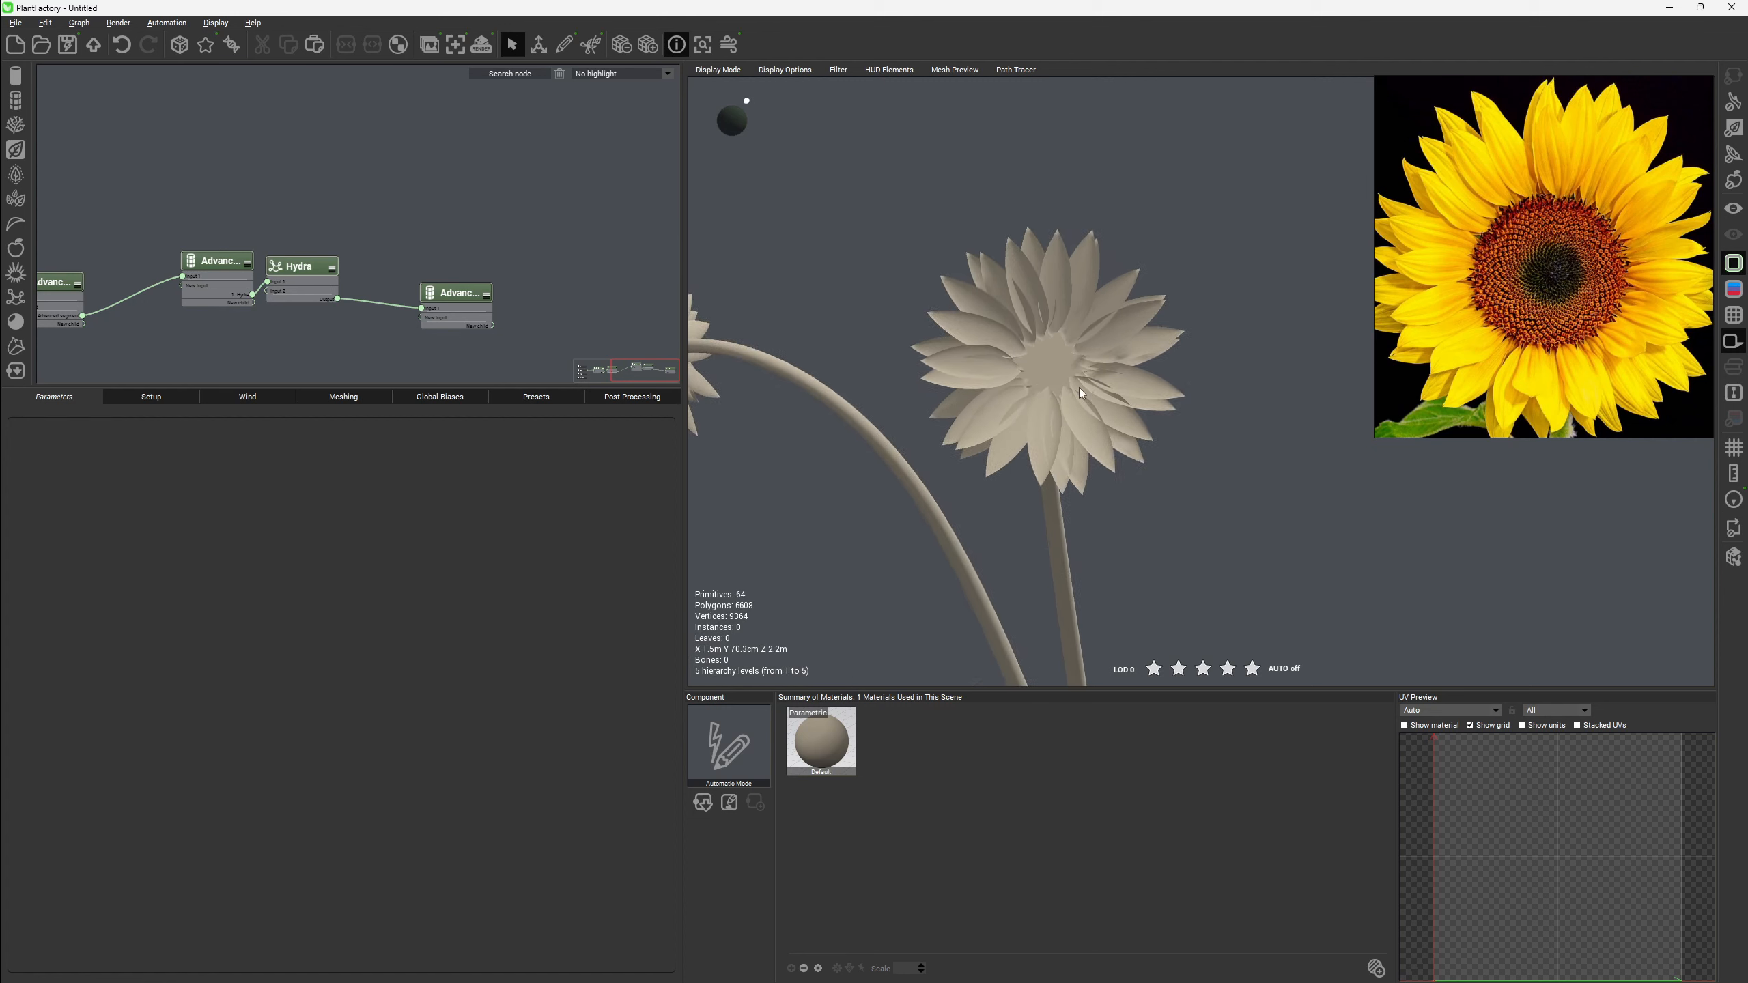
{"action": "scroll", "coordinate": [1080, 393], "scroll_direction": "up", "scroll_amount": 2}
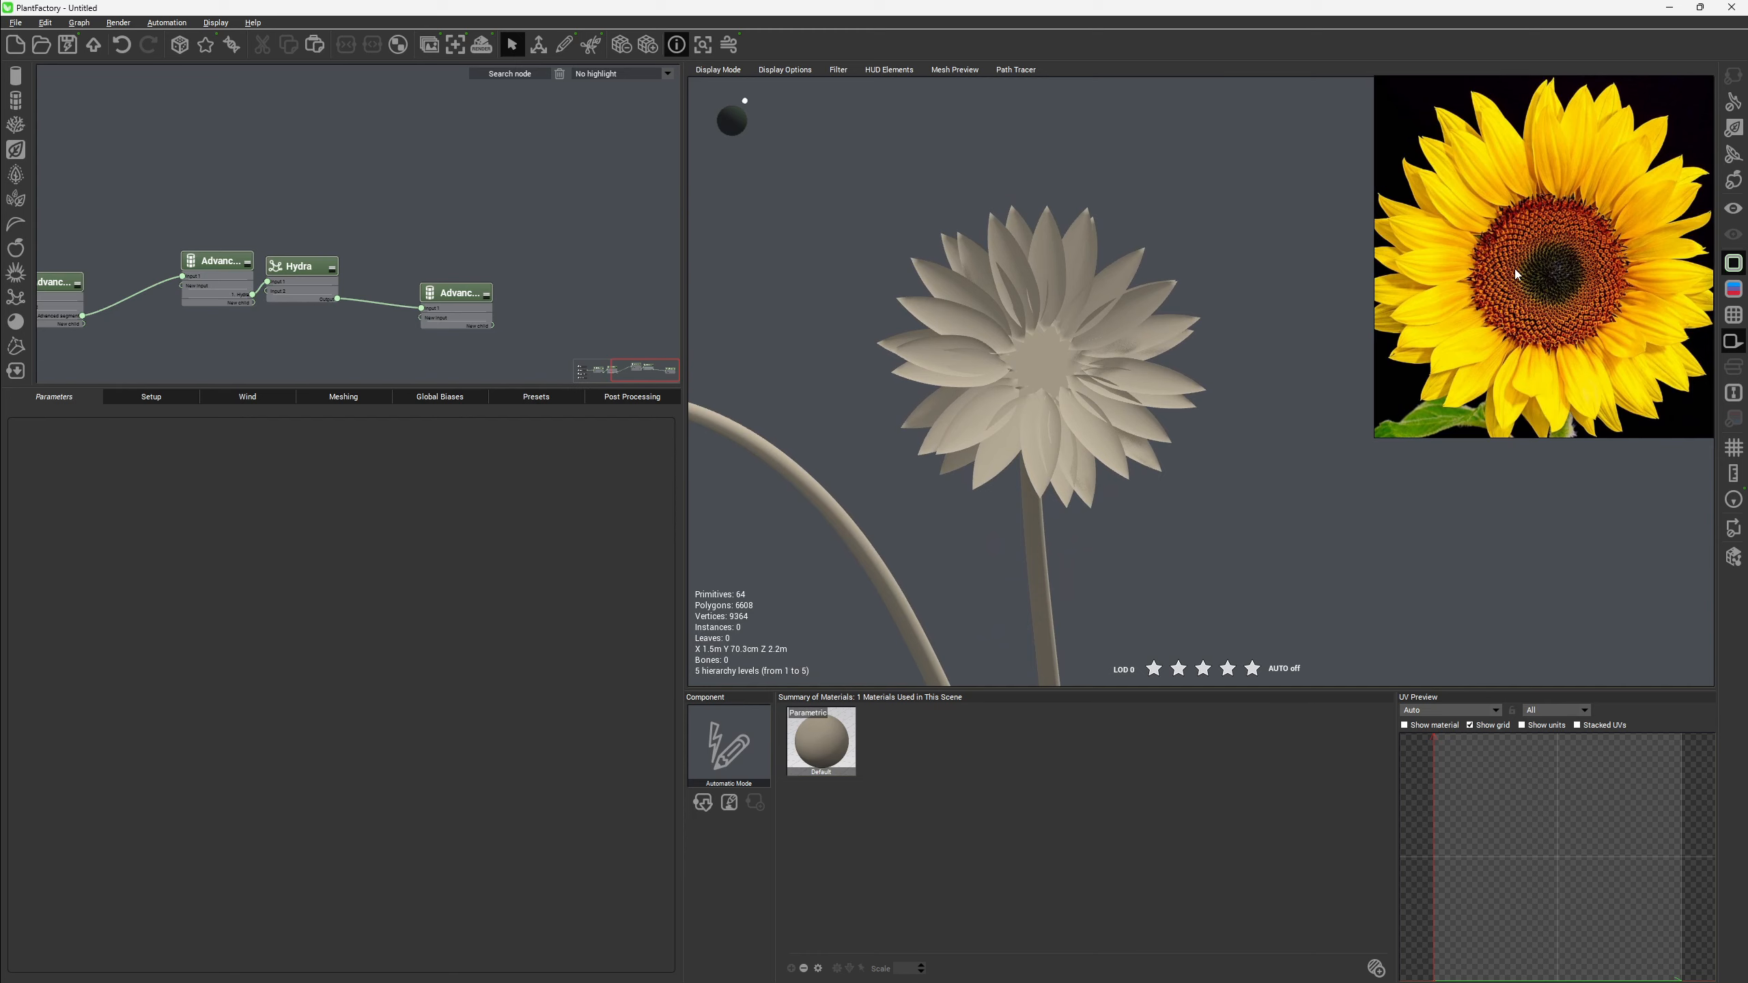
{"action": "mouse_move", "coordinate": [995, 389]}
{"action": "right_mouse_down"}
{"action": "mouse_move", "coordinate": [994, 267]}
{"action": "mouse_move", "coordinate": [995, 386]}
{"action": "right_mouse_up"}
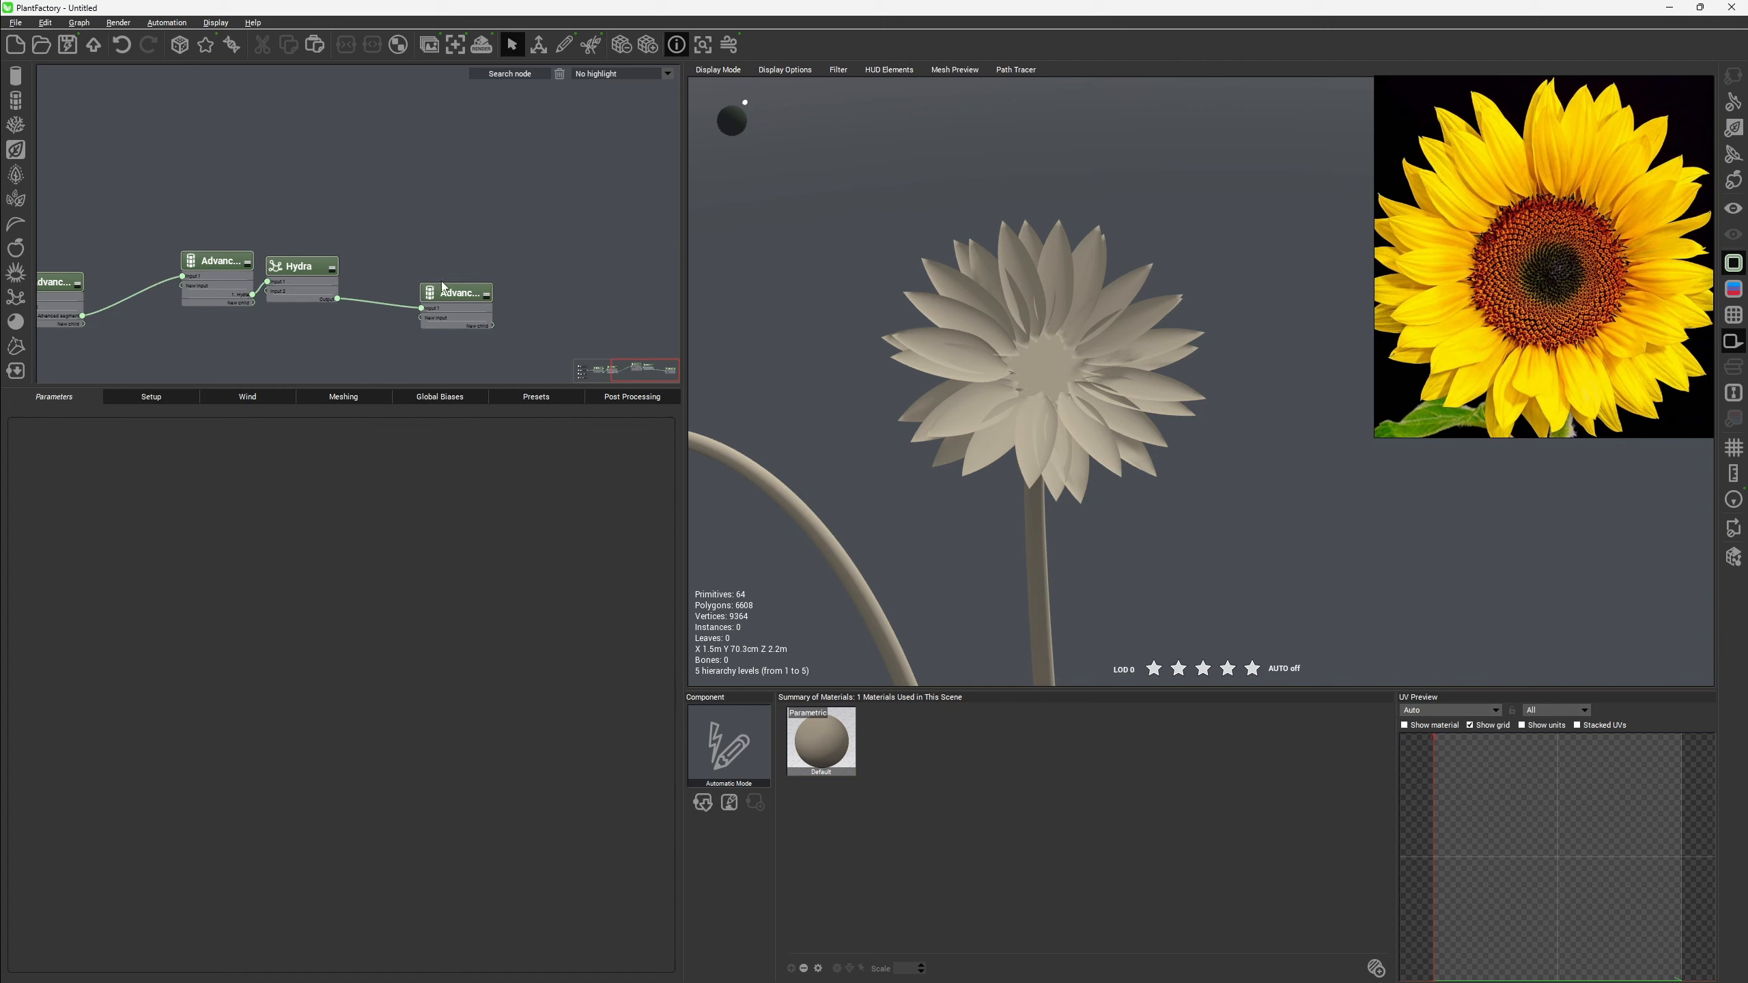
Move the Hydra and petal nodes apart from the flower-head segment and attach an Urchin node to that segment.
{"action": "left_click_drag", "start_coordinate": [437, 294], "coordinate": [470, 300]}
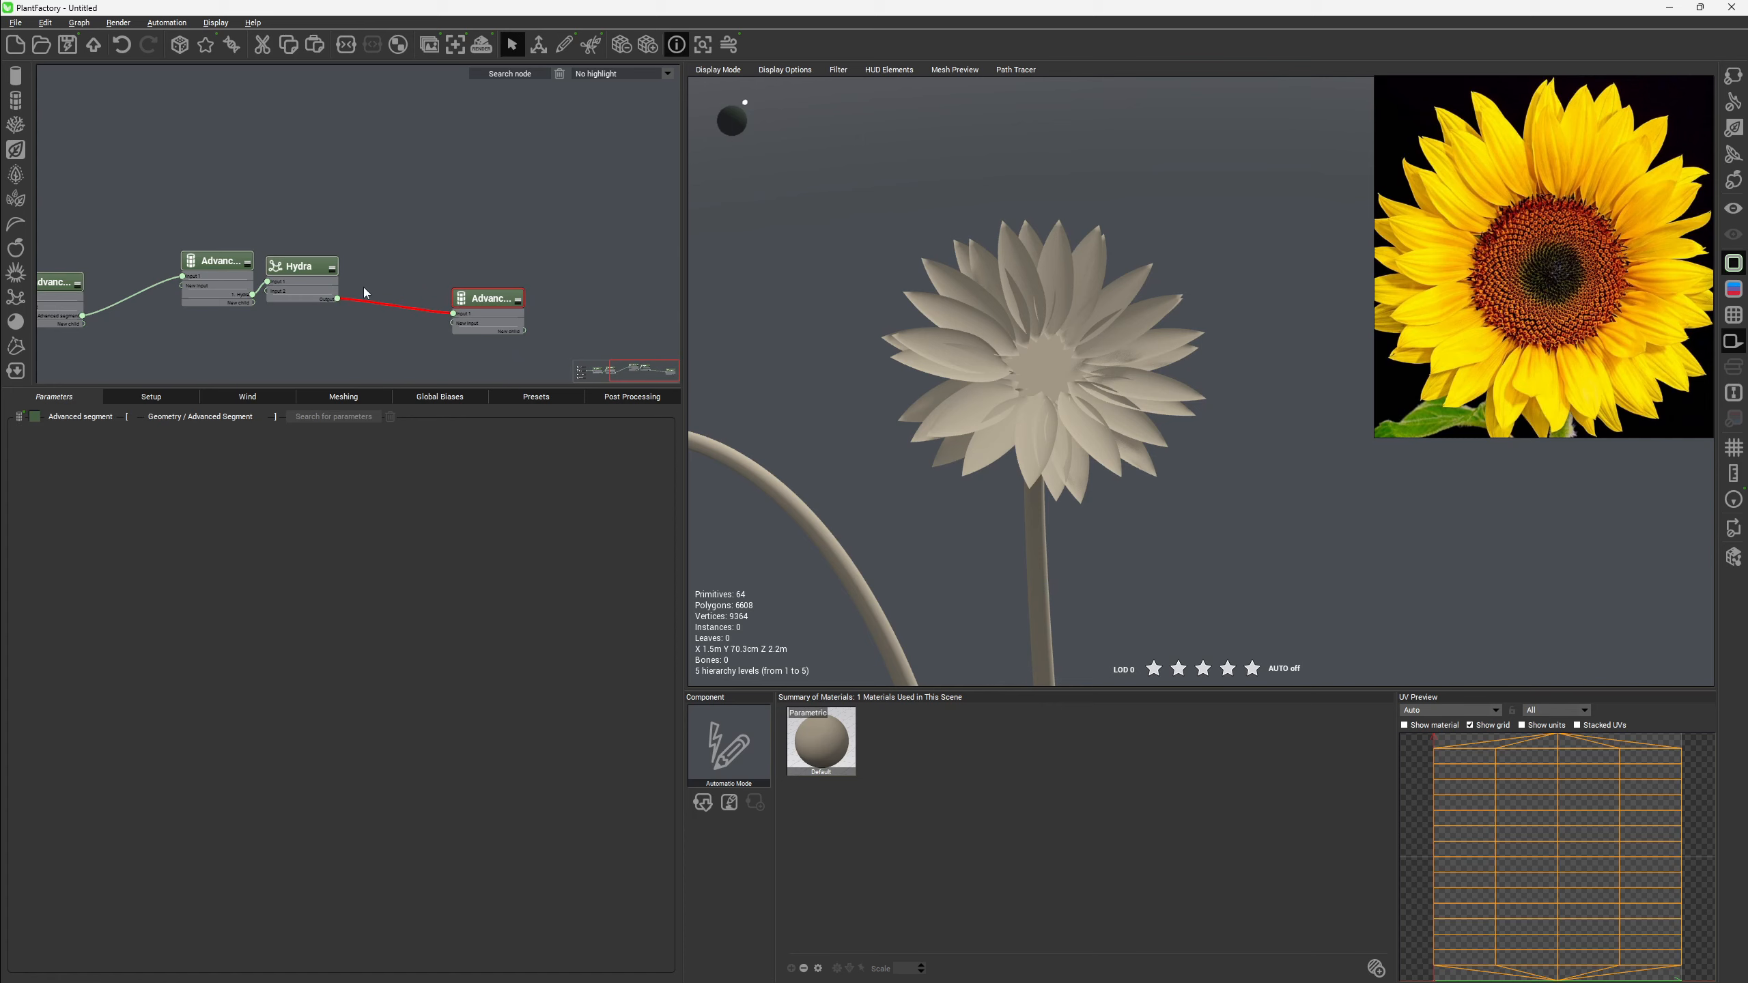
{"action": "left_click_drag", "start_coordinate": [311, 270], "coordinate": [411, 303]}
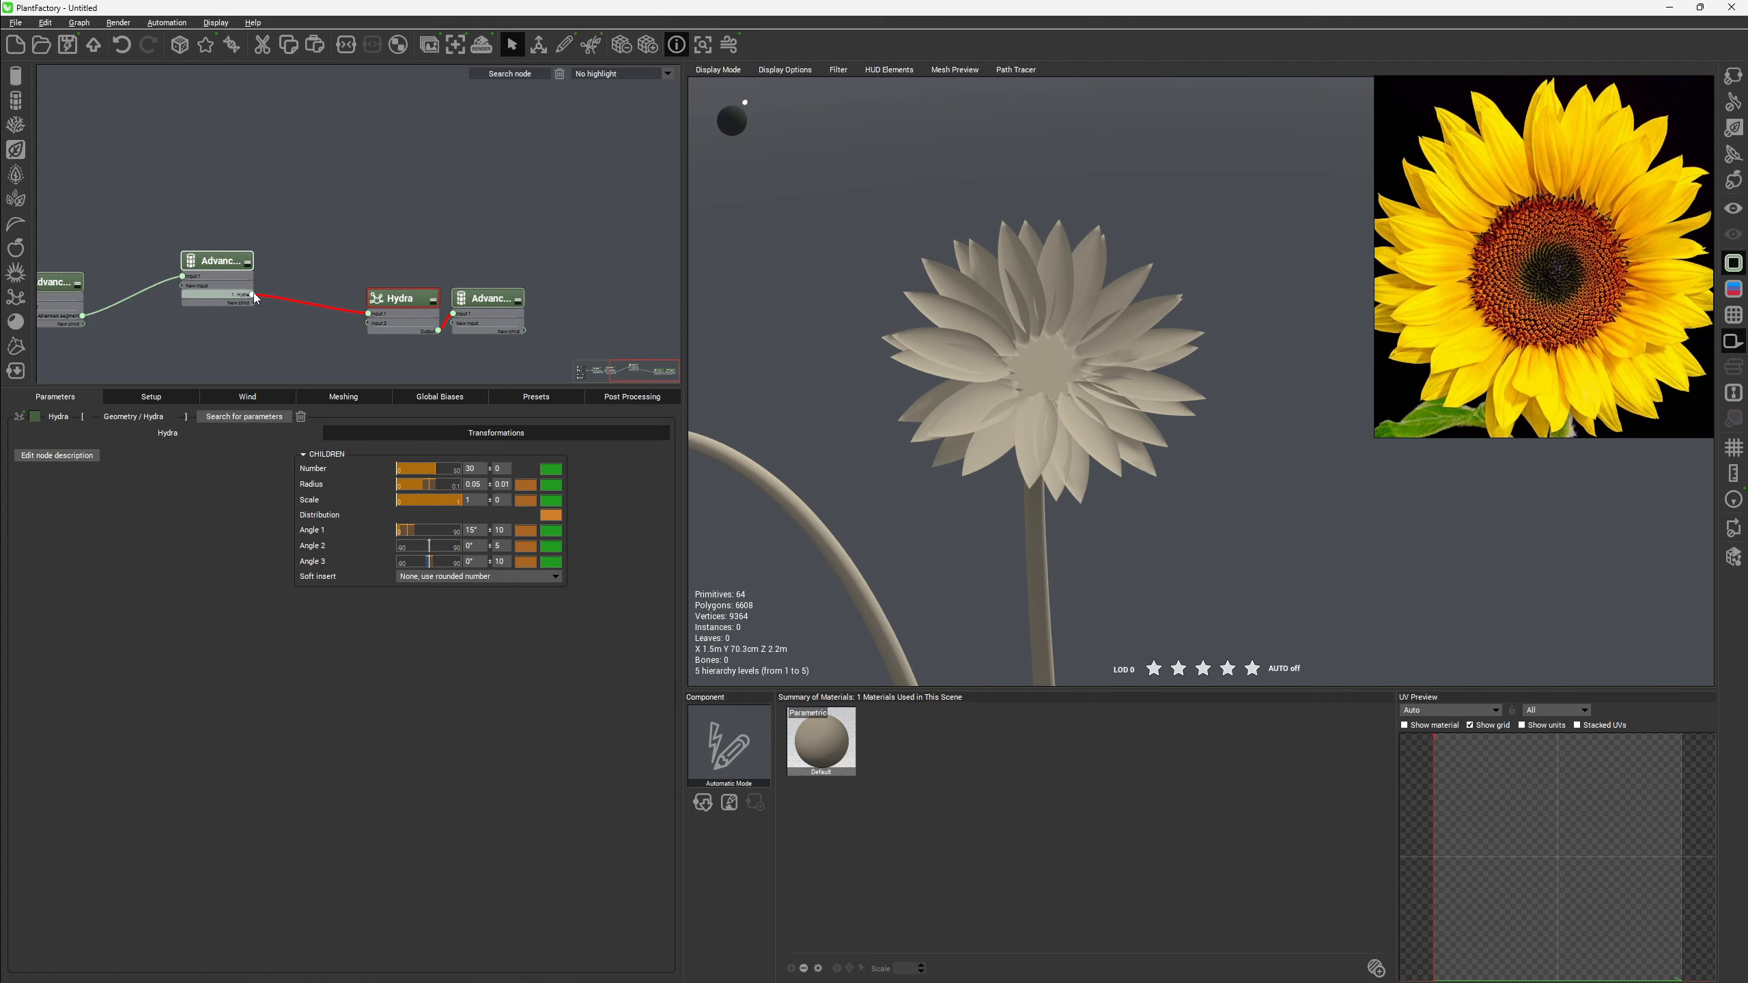
{"action": "left_click_drag", "start_coordinate": [254, 304], "coordinate": [351, 231]}
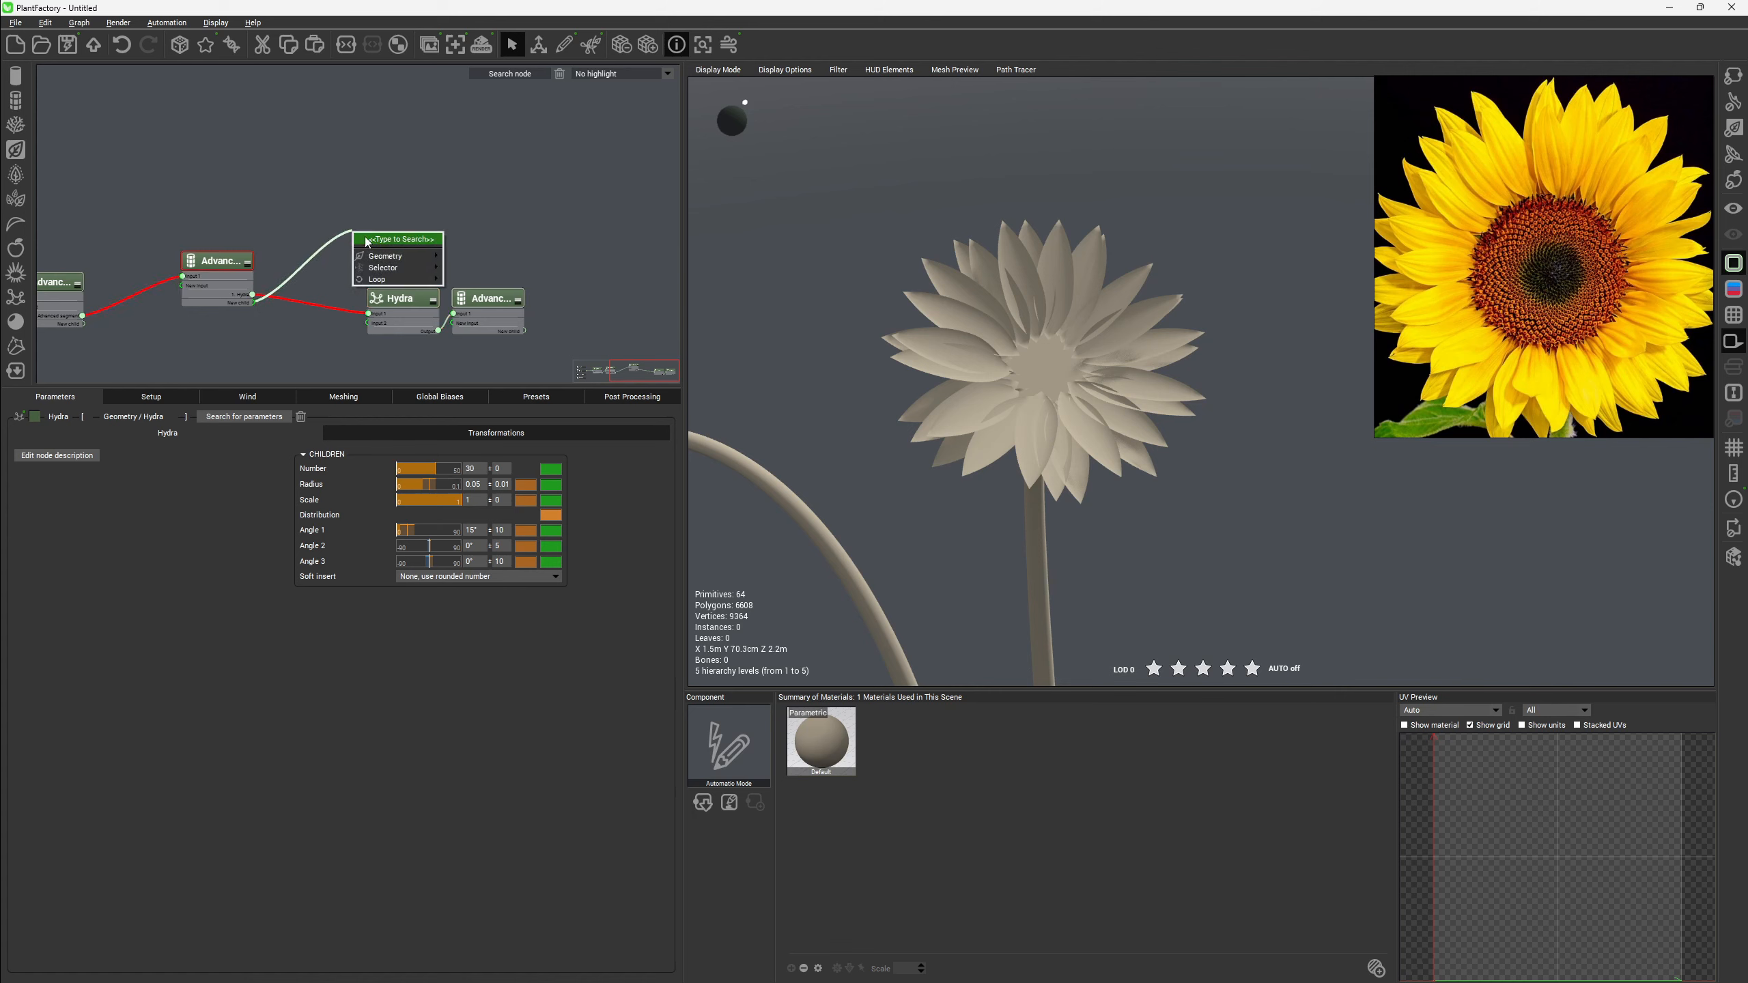
{"action": "mouse_move", "coordinate": [385, 258]}
{"action": "left_click", "coordinate": [469, 337]}
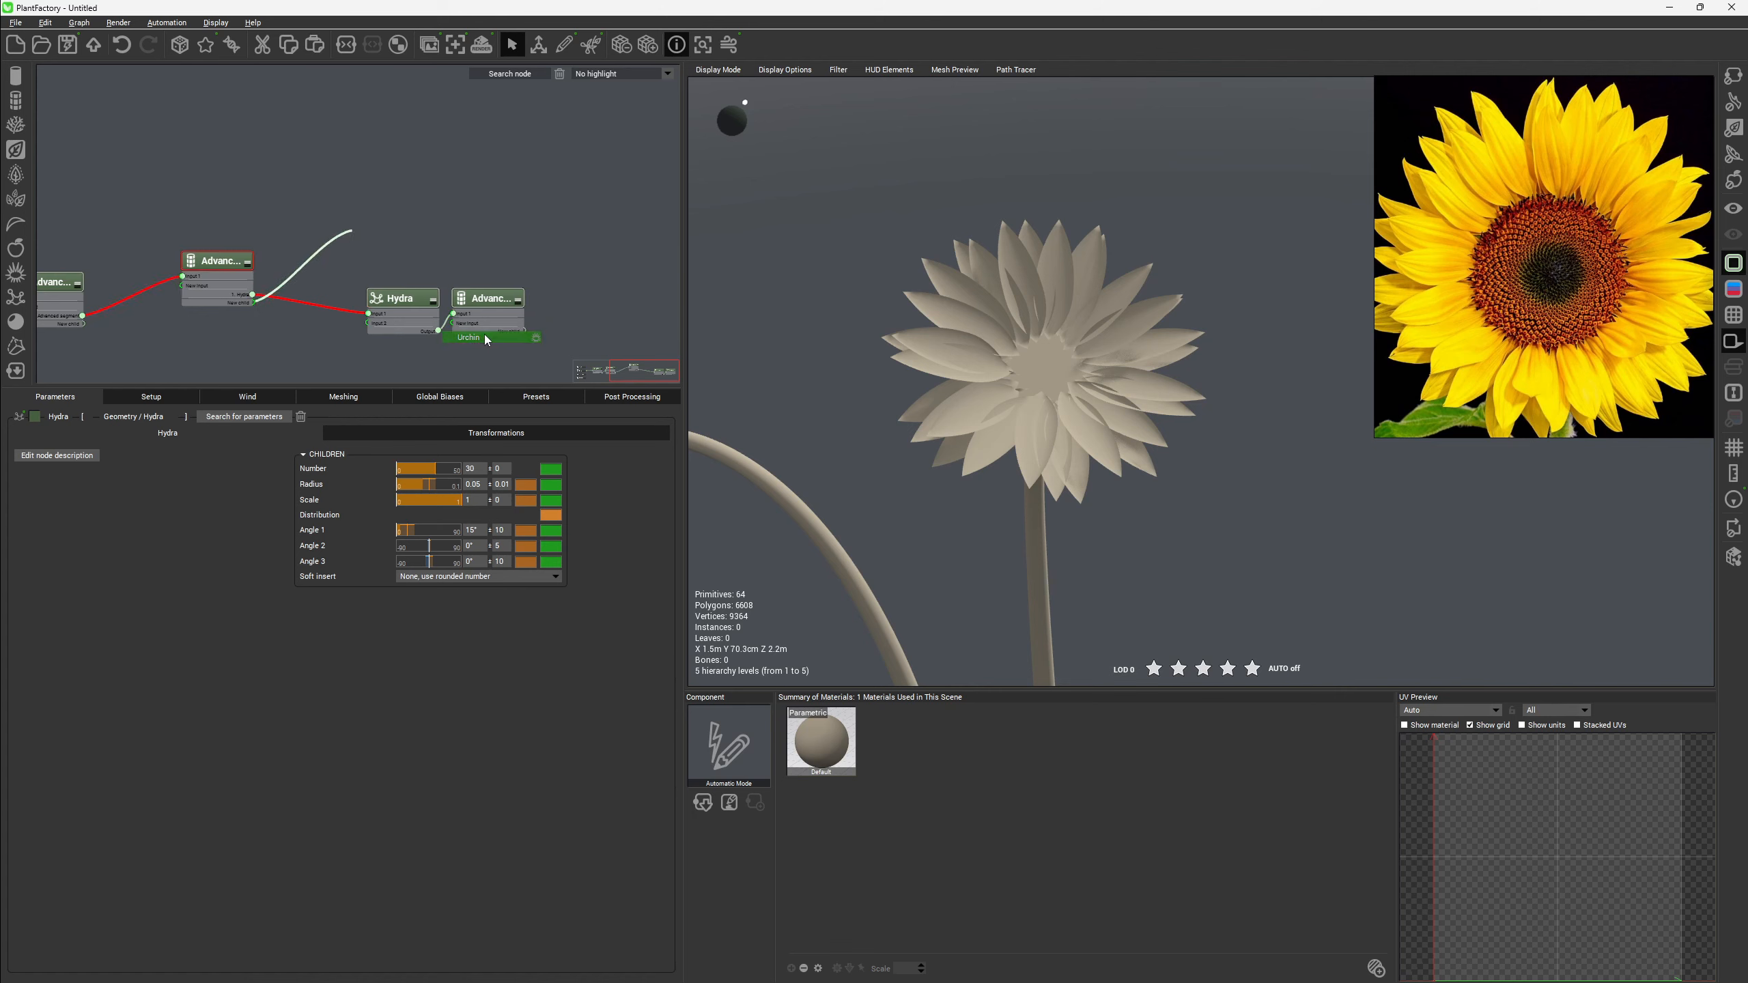
{"action": "left_click_drag", "start_coordinate": [408, 241], "coordinate": [413, 238]}
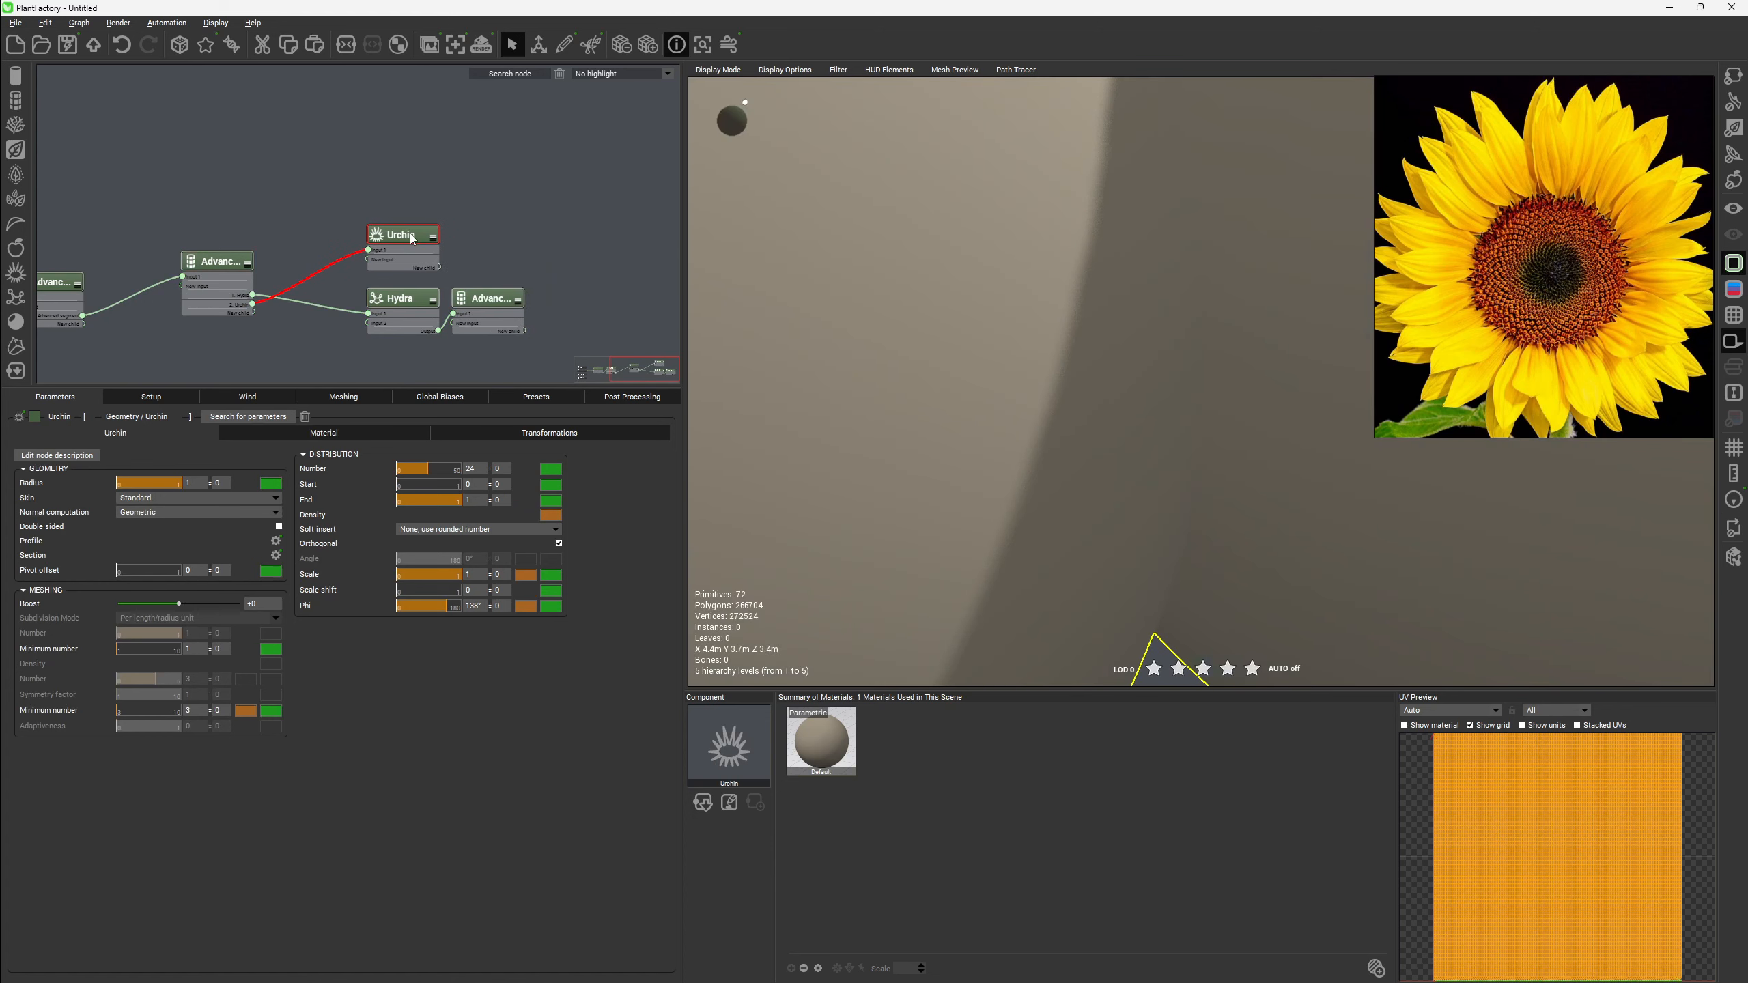
Position the Urchin at the tip of the flower-head segment and set its orientation angle to 0°.
{"action": "left_click", "coordinate": [244, 262]}
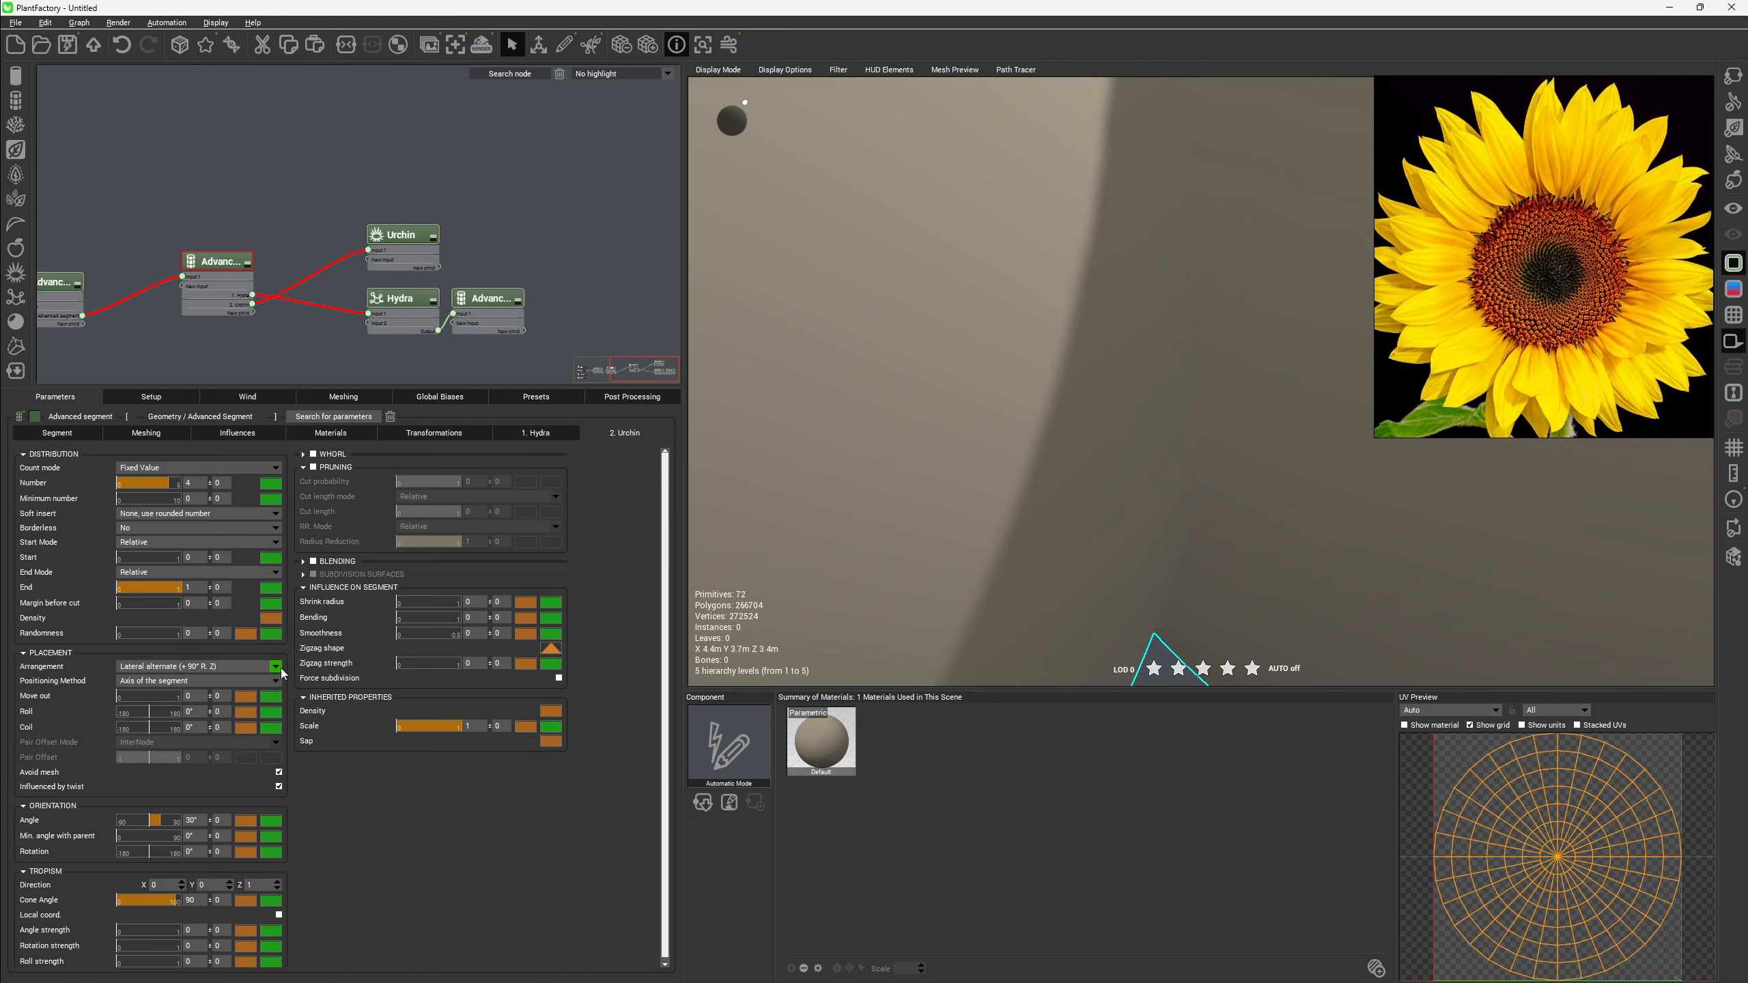
{"action": "left_click", "coordinate": [276, 681]}
{"action": "left_click", "coordinate": [201, 715]}
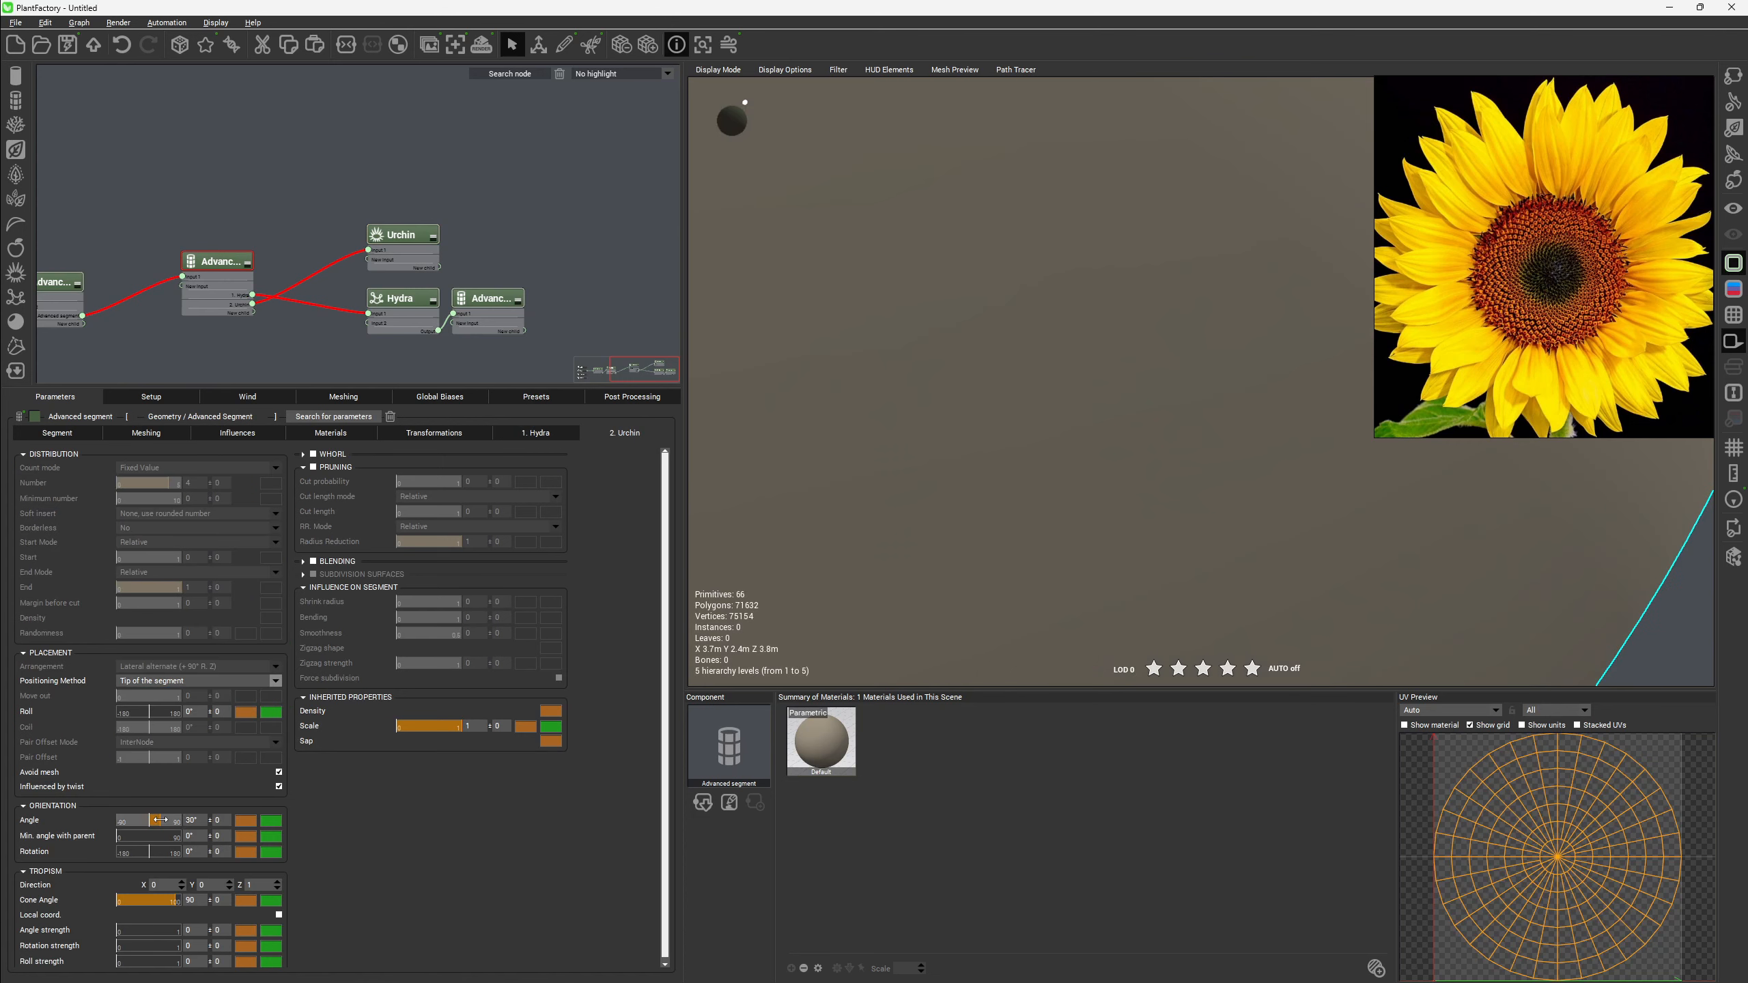
{"action": "left_click", "coordinate": [193, 820]}
{"action": "type", "text": "00"}
{"action": "key", "text": "Return"}
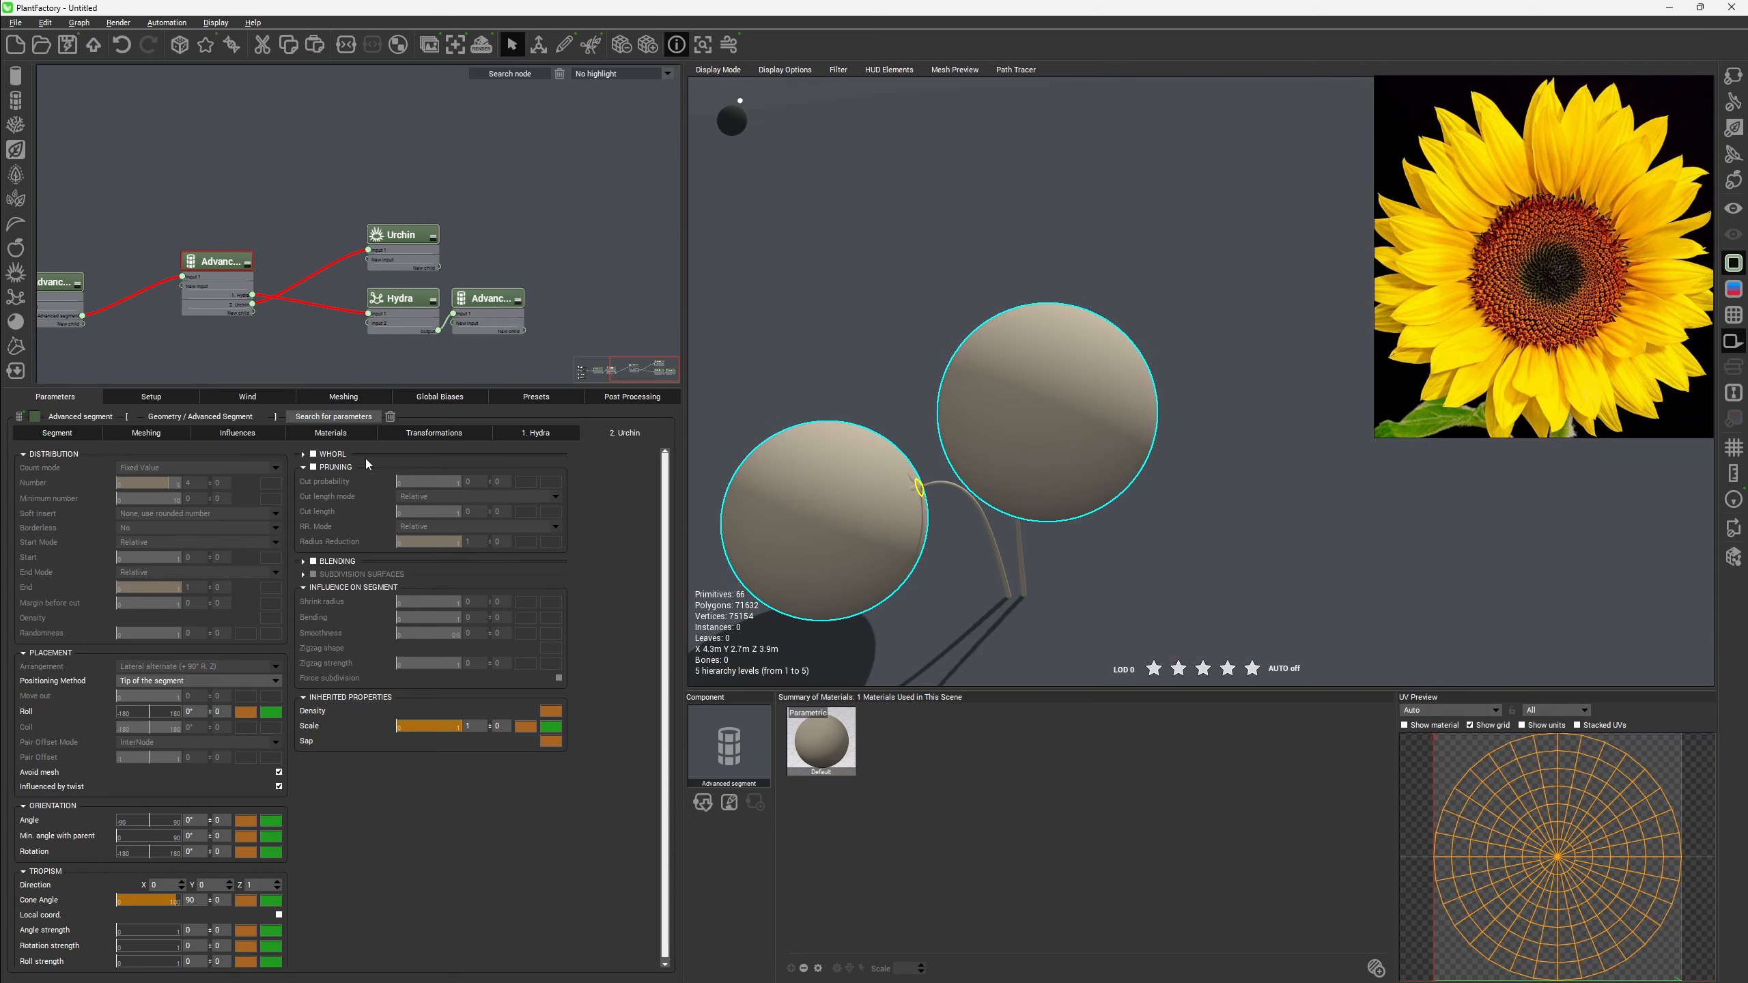
Shrink the Urchin to a radius of 0.1, check it against the flower head, and reduce the radius to 0.07.
{"action": "left_click", "coordinate": [421, 235]}
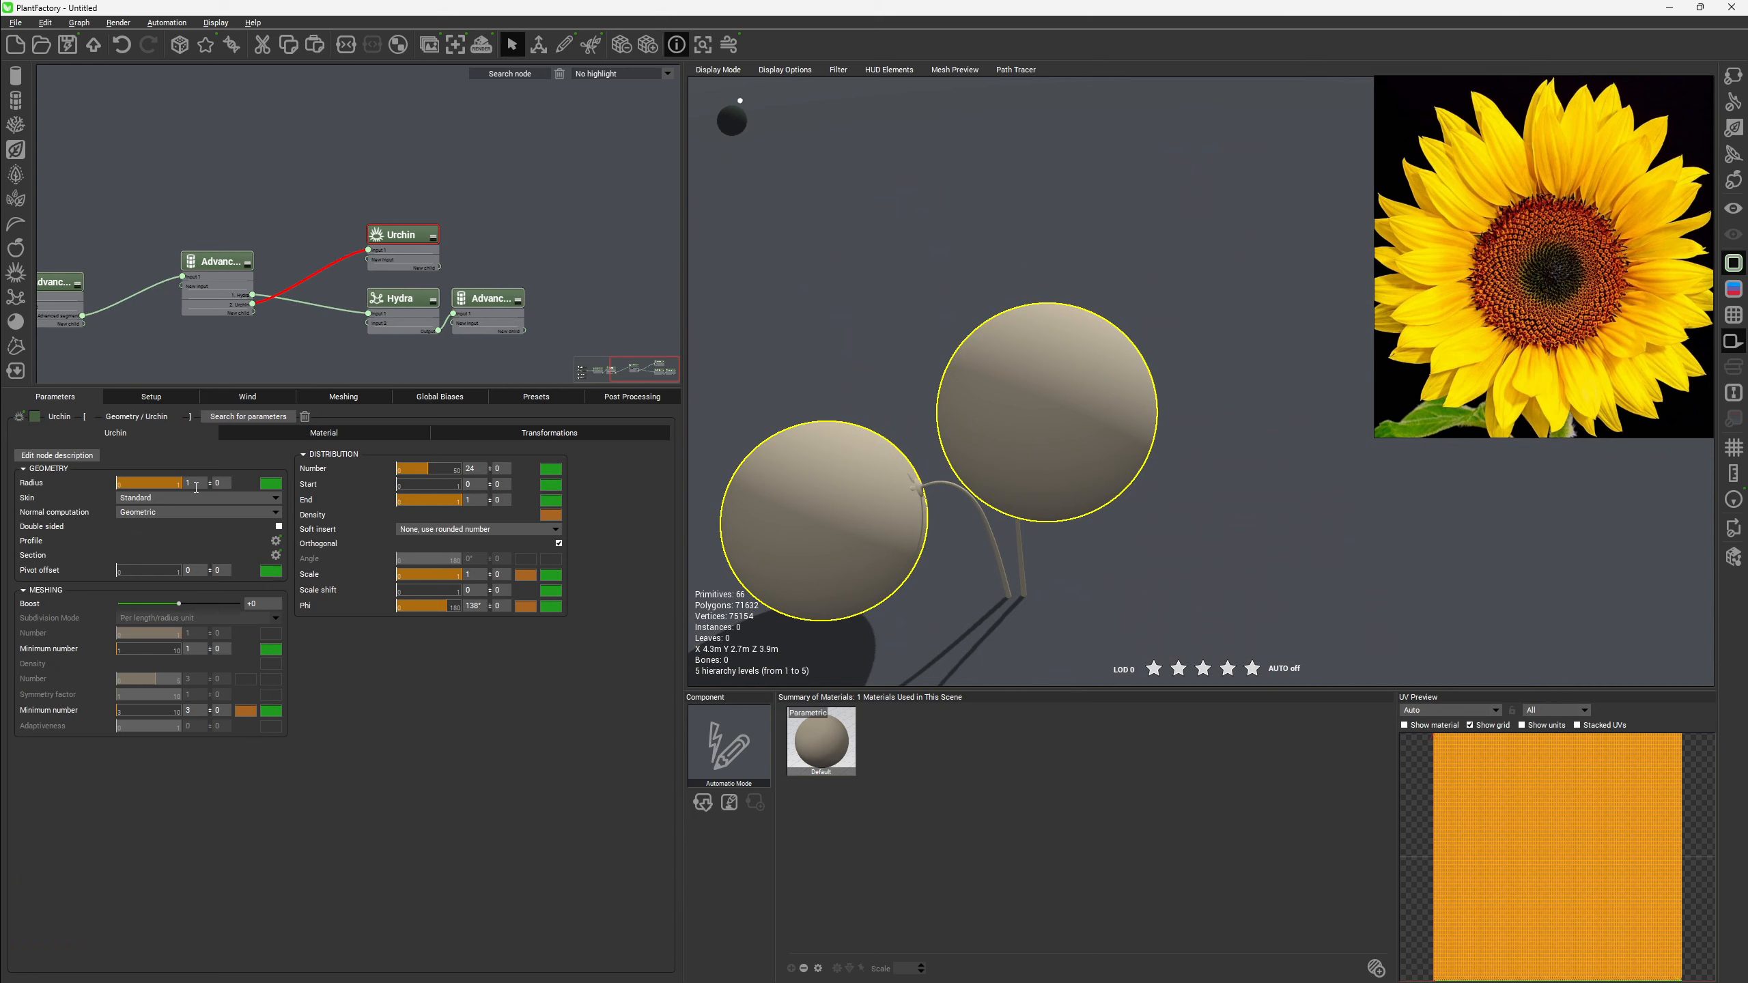
{"action": "type", "text": "0.1"}
{"action": "key", "text": "Return"}
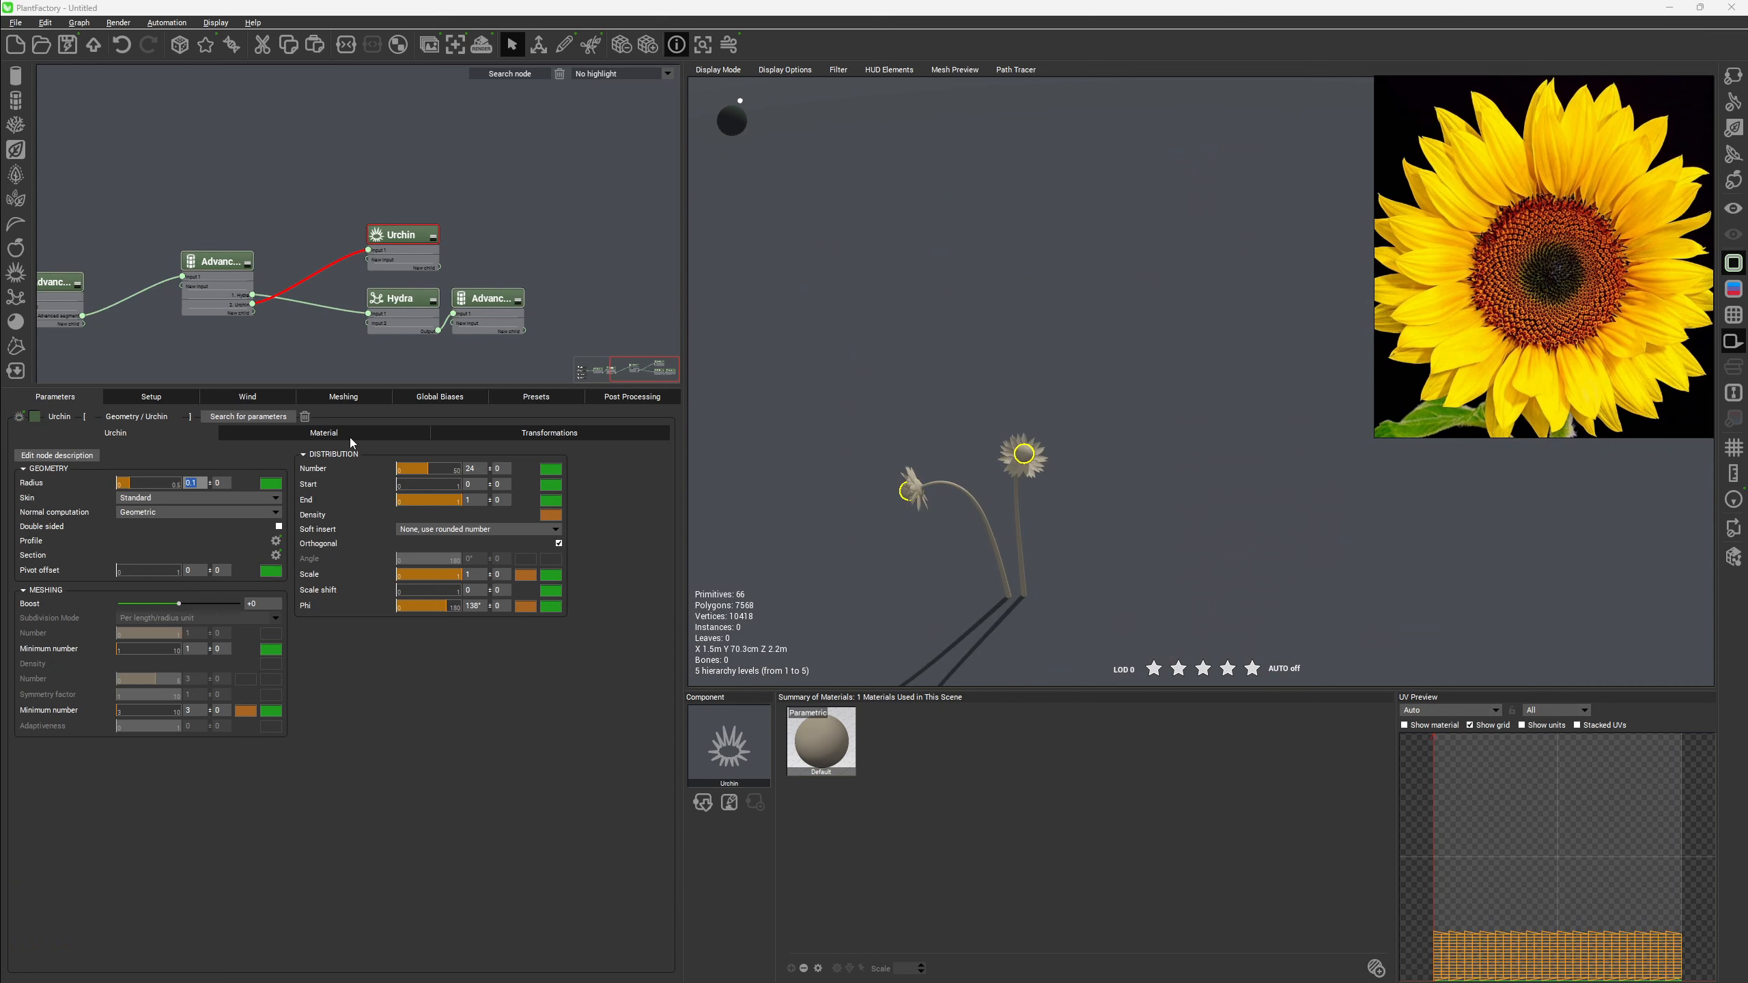
{"action": "scroll", "coordinate": [1201, 497], "scroll_direction": "up", "scroll_amount": 5}
{"action": "right_click_drag", "start_coordinate": [867, 420], "coordinate": [903, 396]}
{"action": "scroll", "coordinate": [903, 396], "scroll_direction": "up", "scroll_amount": 3}
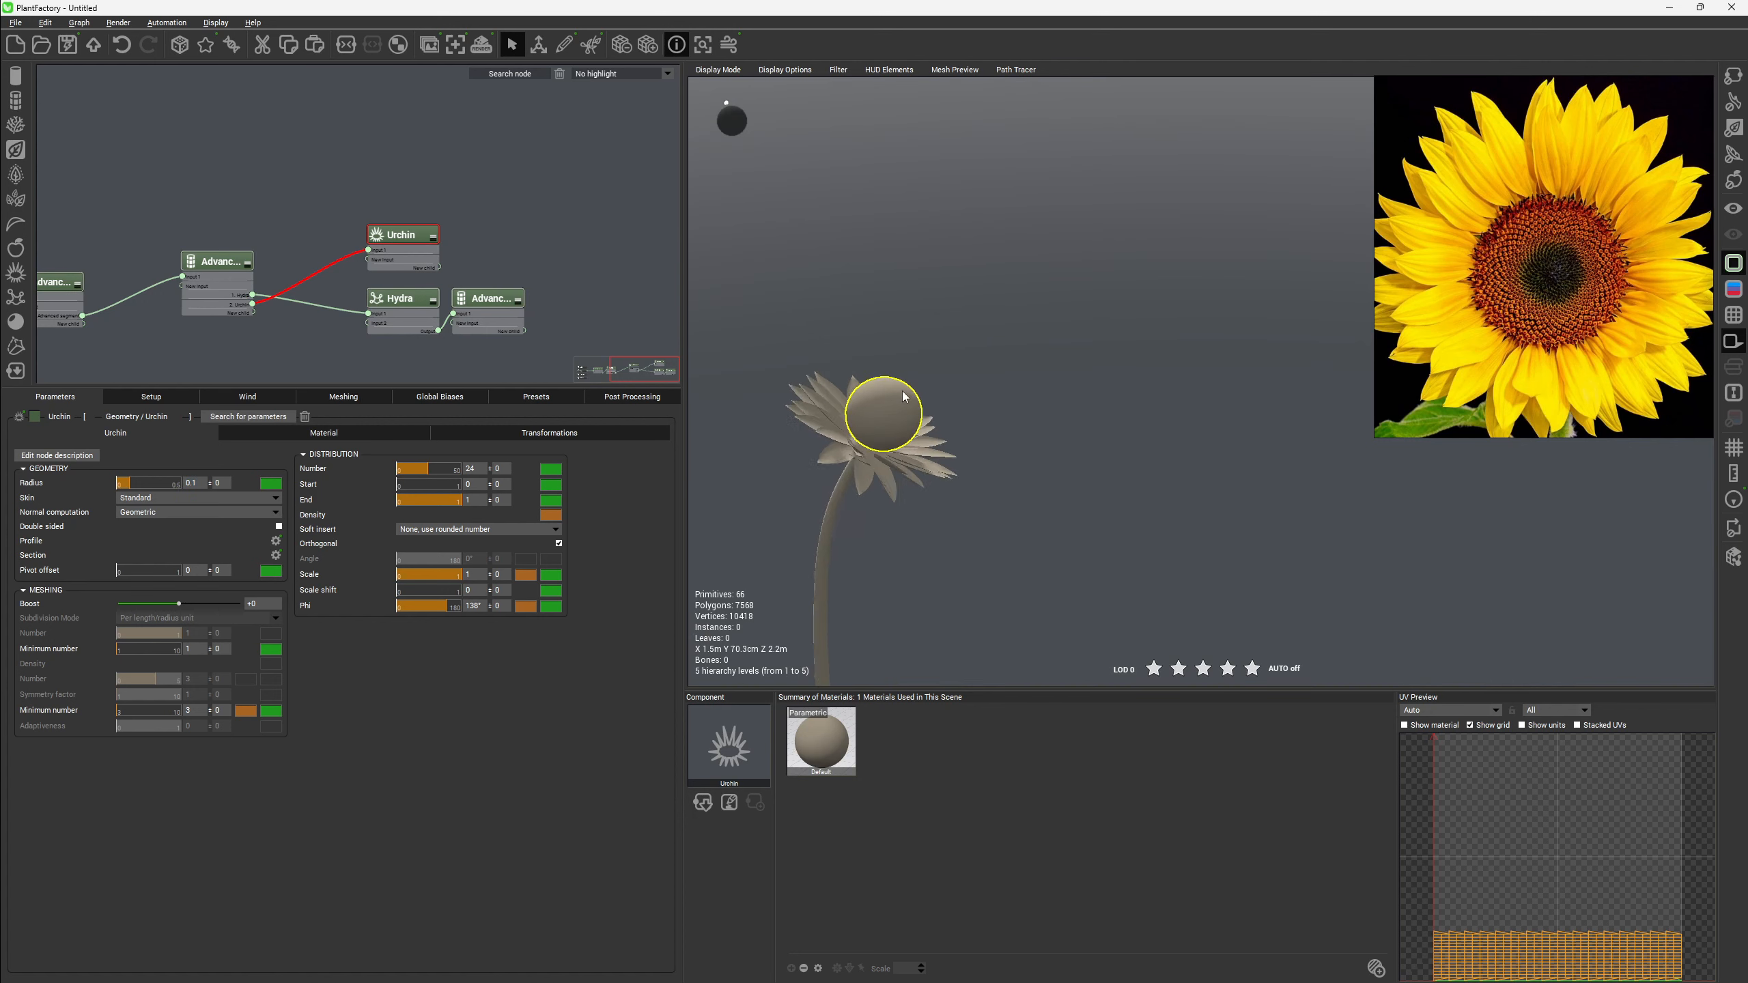
{"action": "scroll", "coordinate": [896, 395], "scroll_direction": "up", "scroll_amount": 5}
{"action": "right_click_drag", "start_coordinate": [897, 460], "coordinate": [746, 455]}
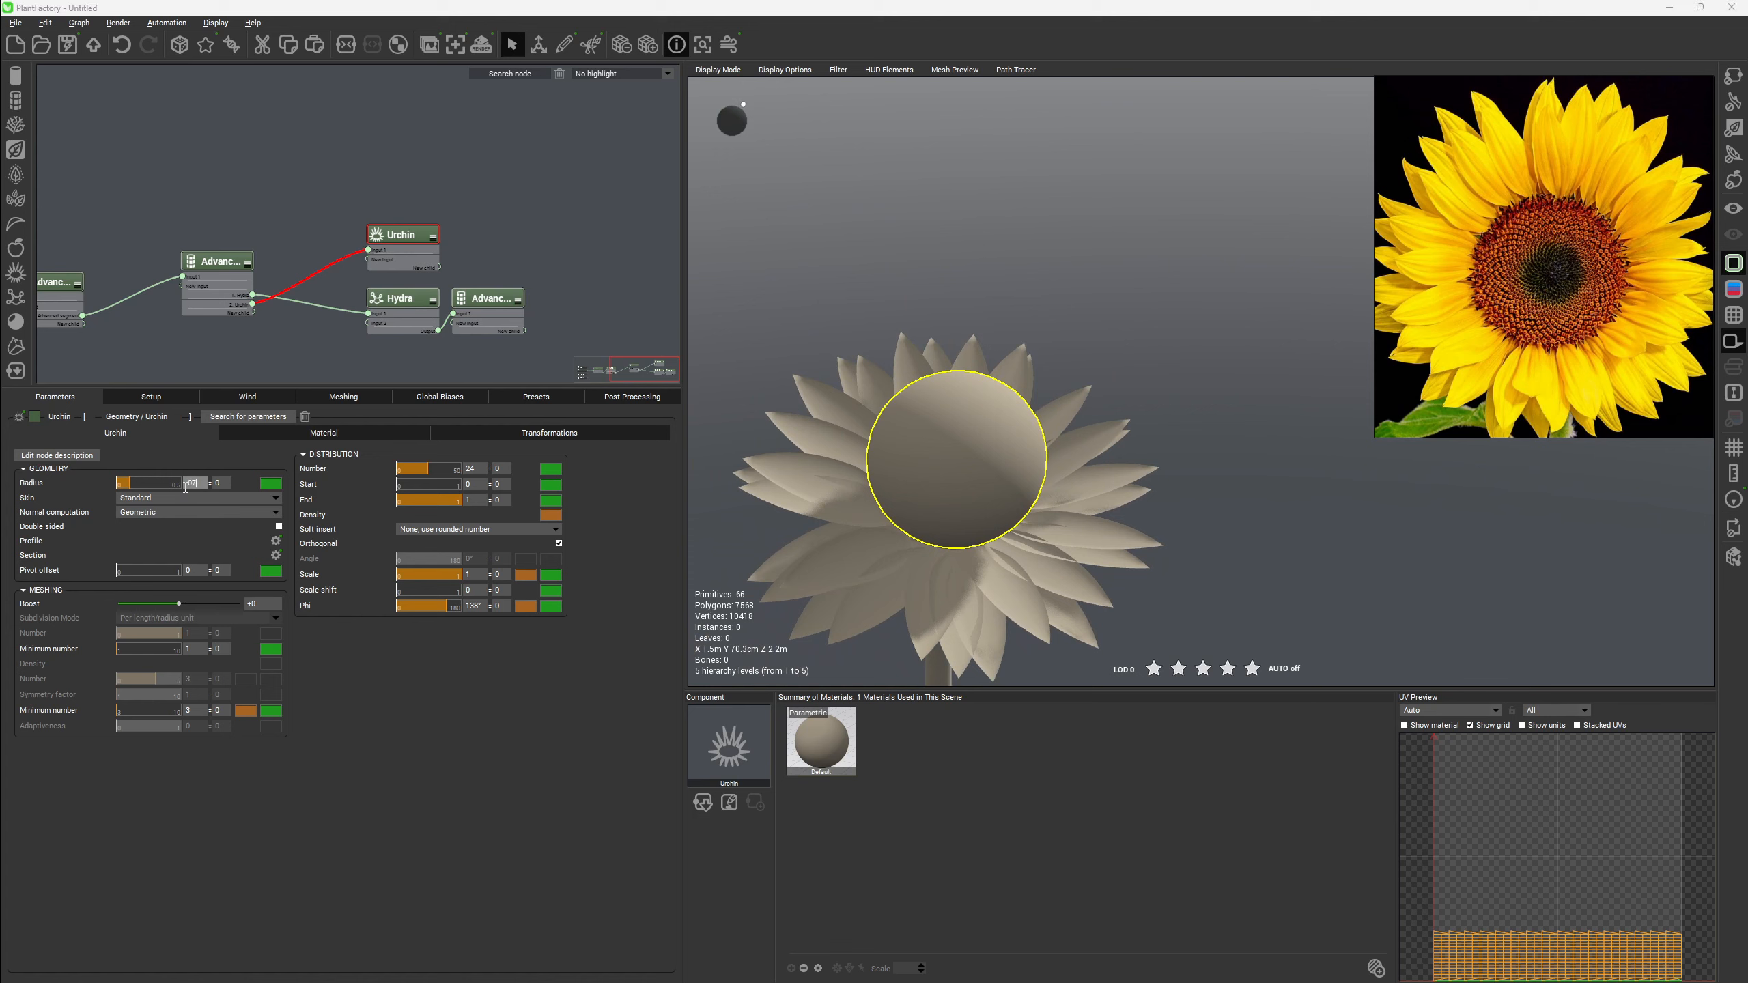
{"action": "key", "text": "Return"}
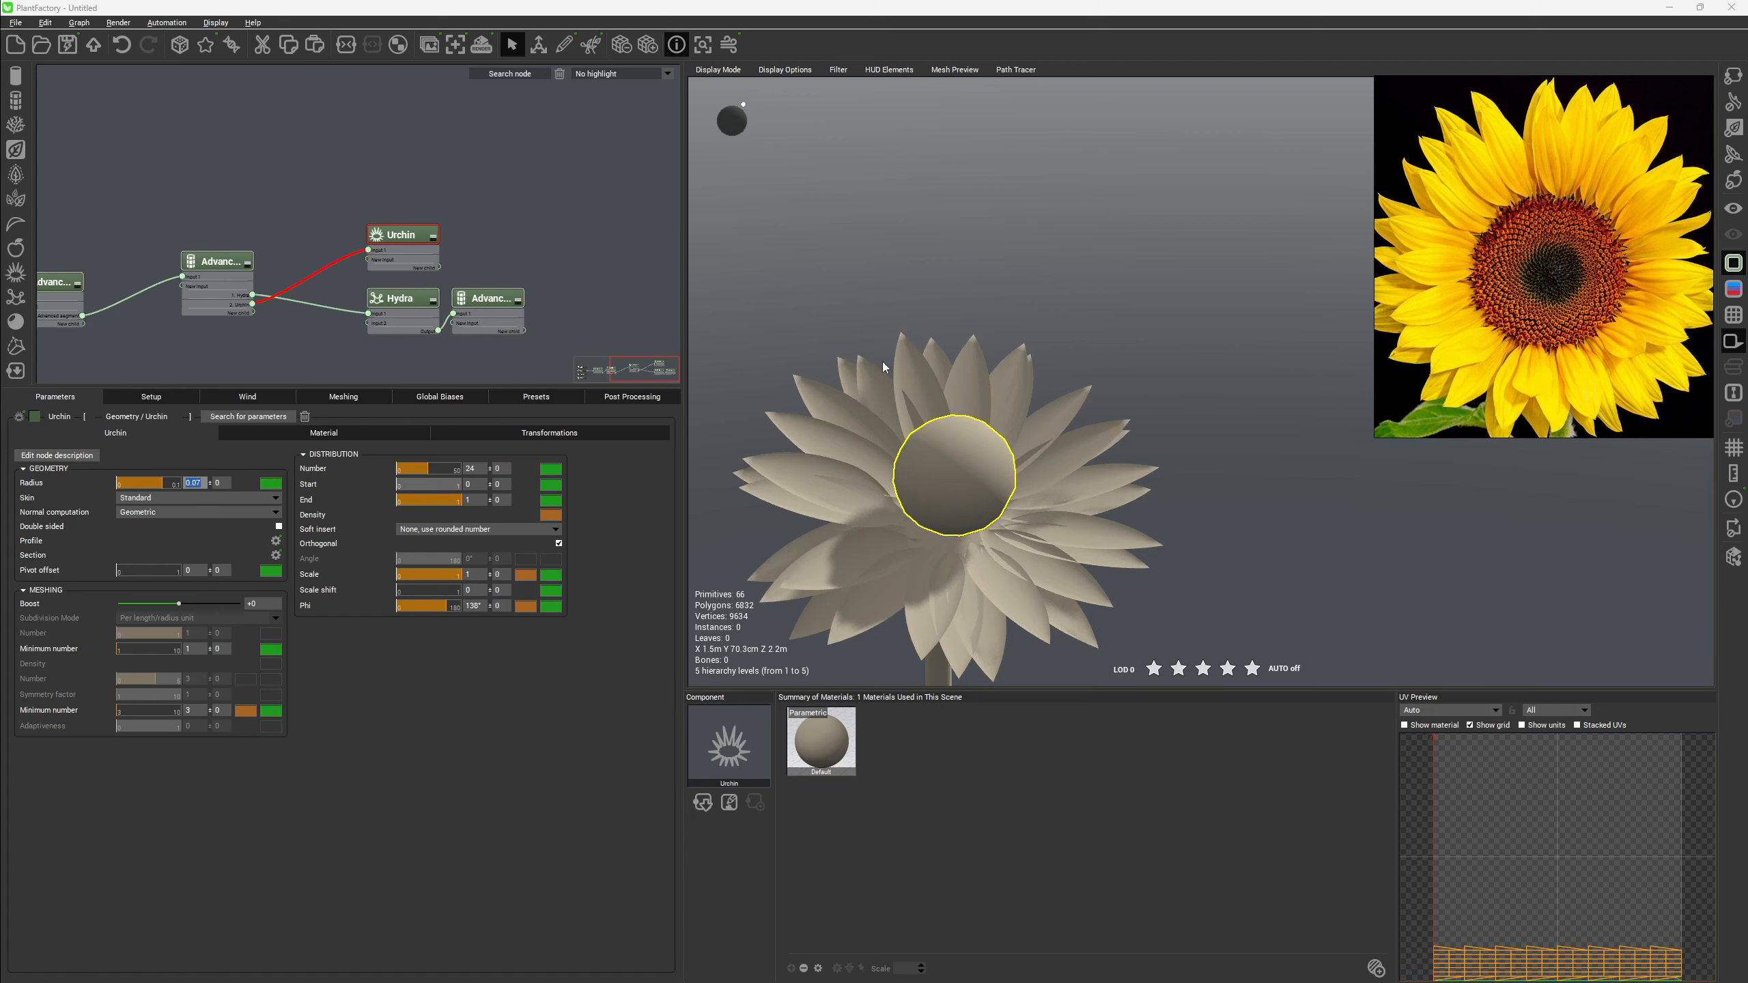
Set the Urchin's pivot offset to 0.5 and check how it sits in the flower head from the side and front.
{"action": "right_click_drag", "start_coordinate": [882, 360], "coordinate": [857, 418]}
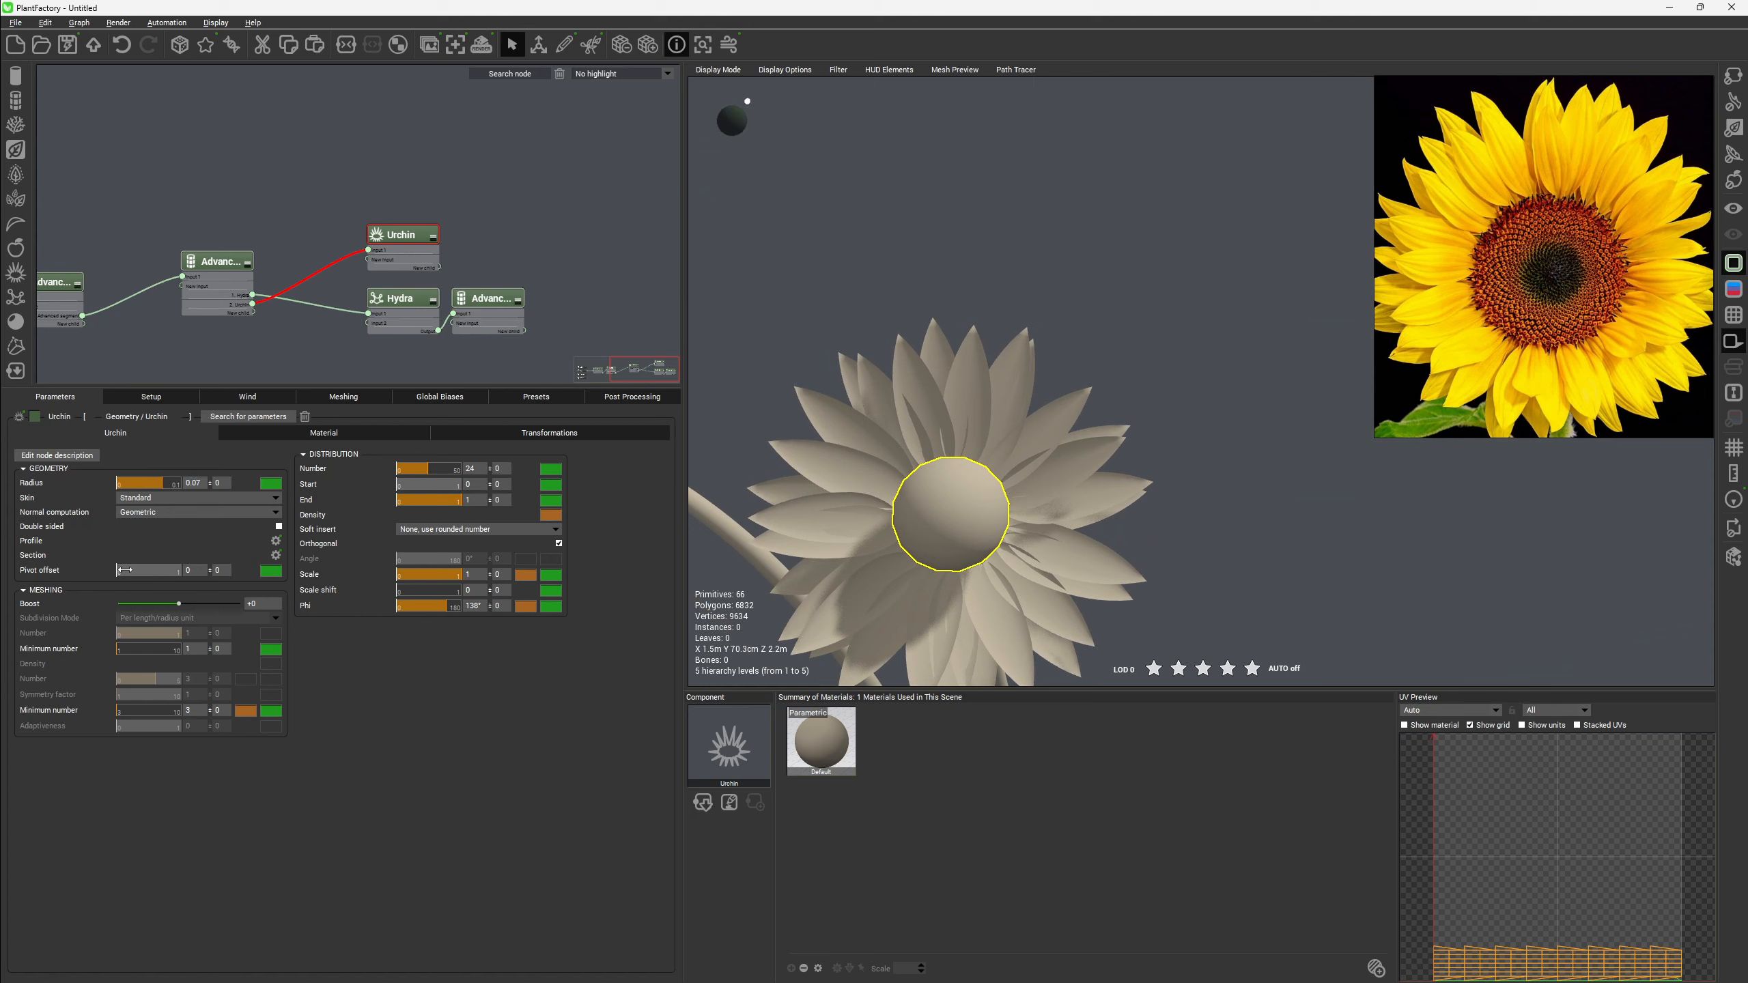
{"action": "left_click_drag", "start_coordinate": [133, 572], "coordinate": [169, 572]}
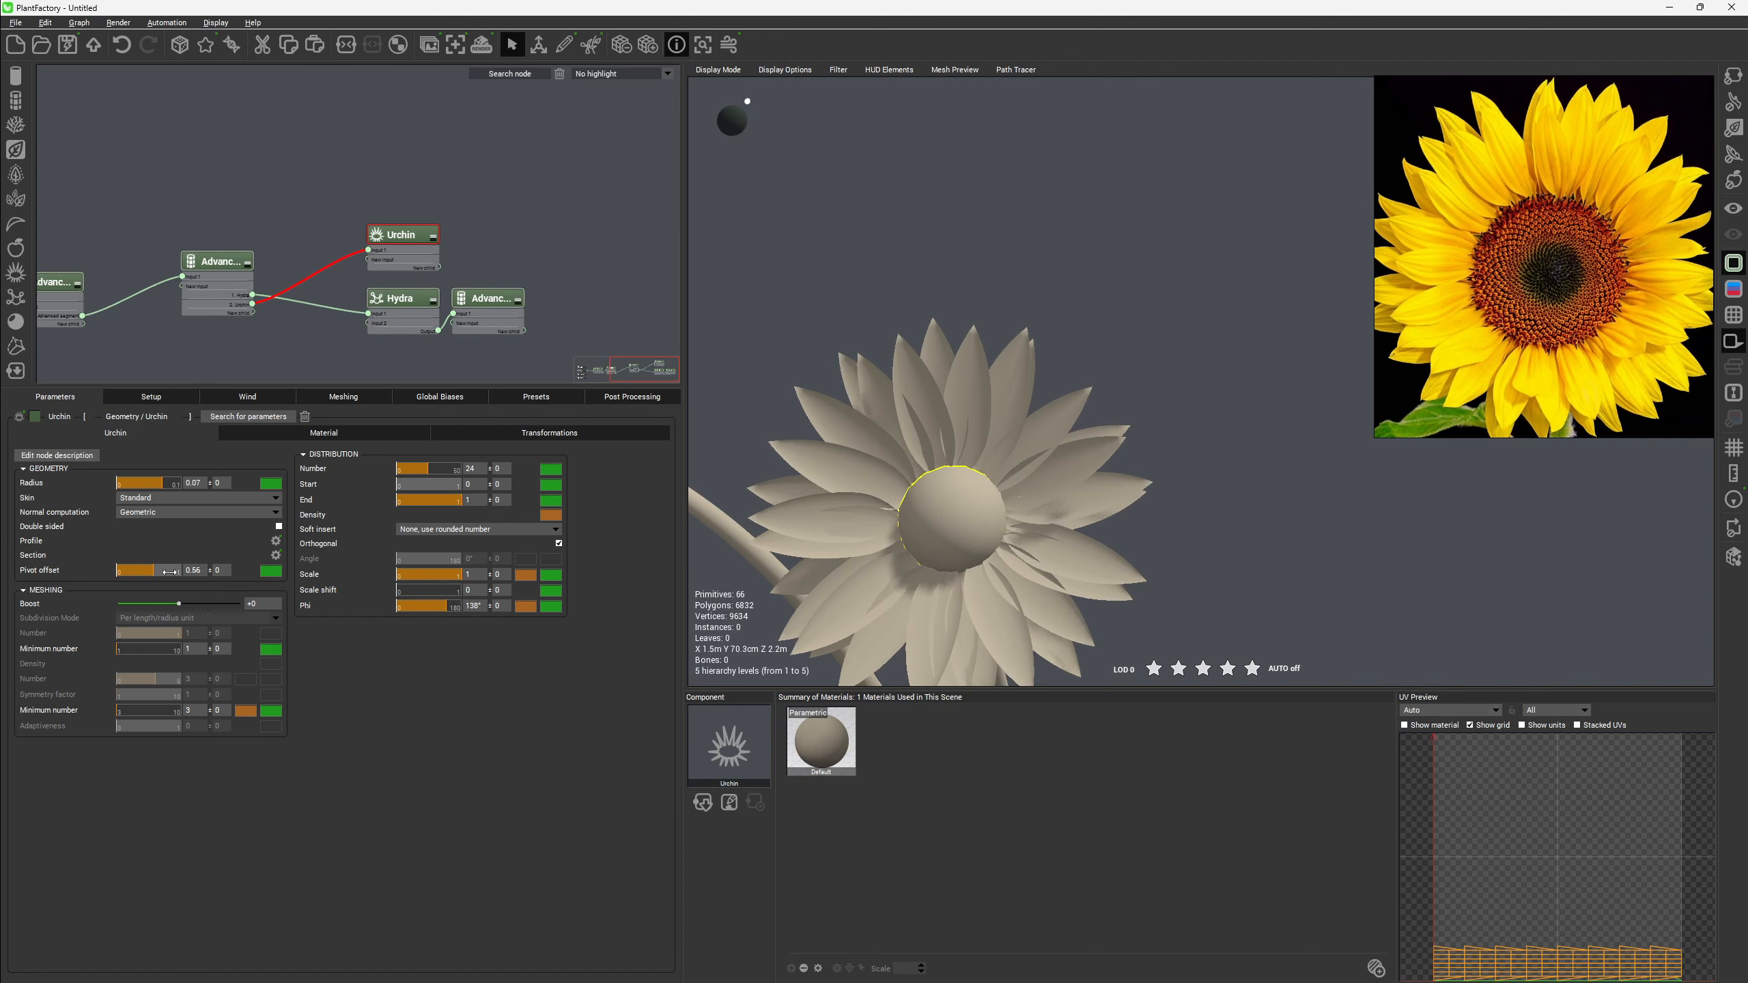
{"action": "left_click", "coordinate": [197, 570]}
{"action": "type", "text": "."}
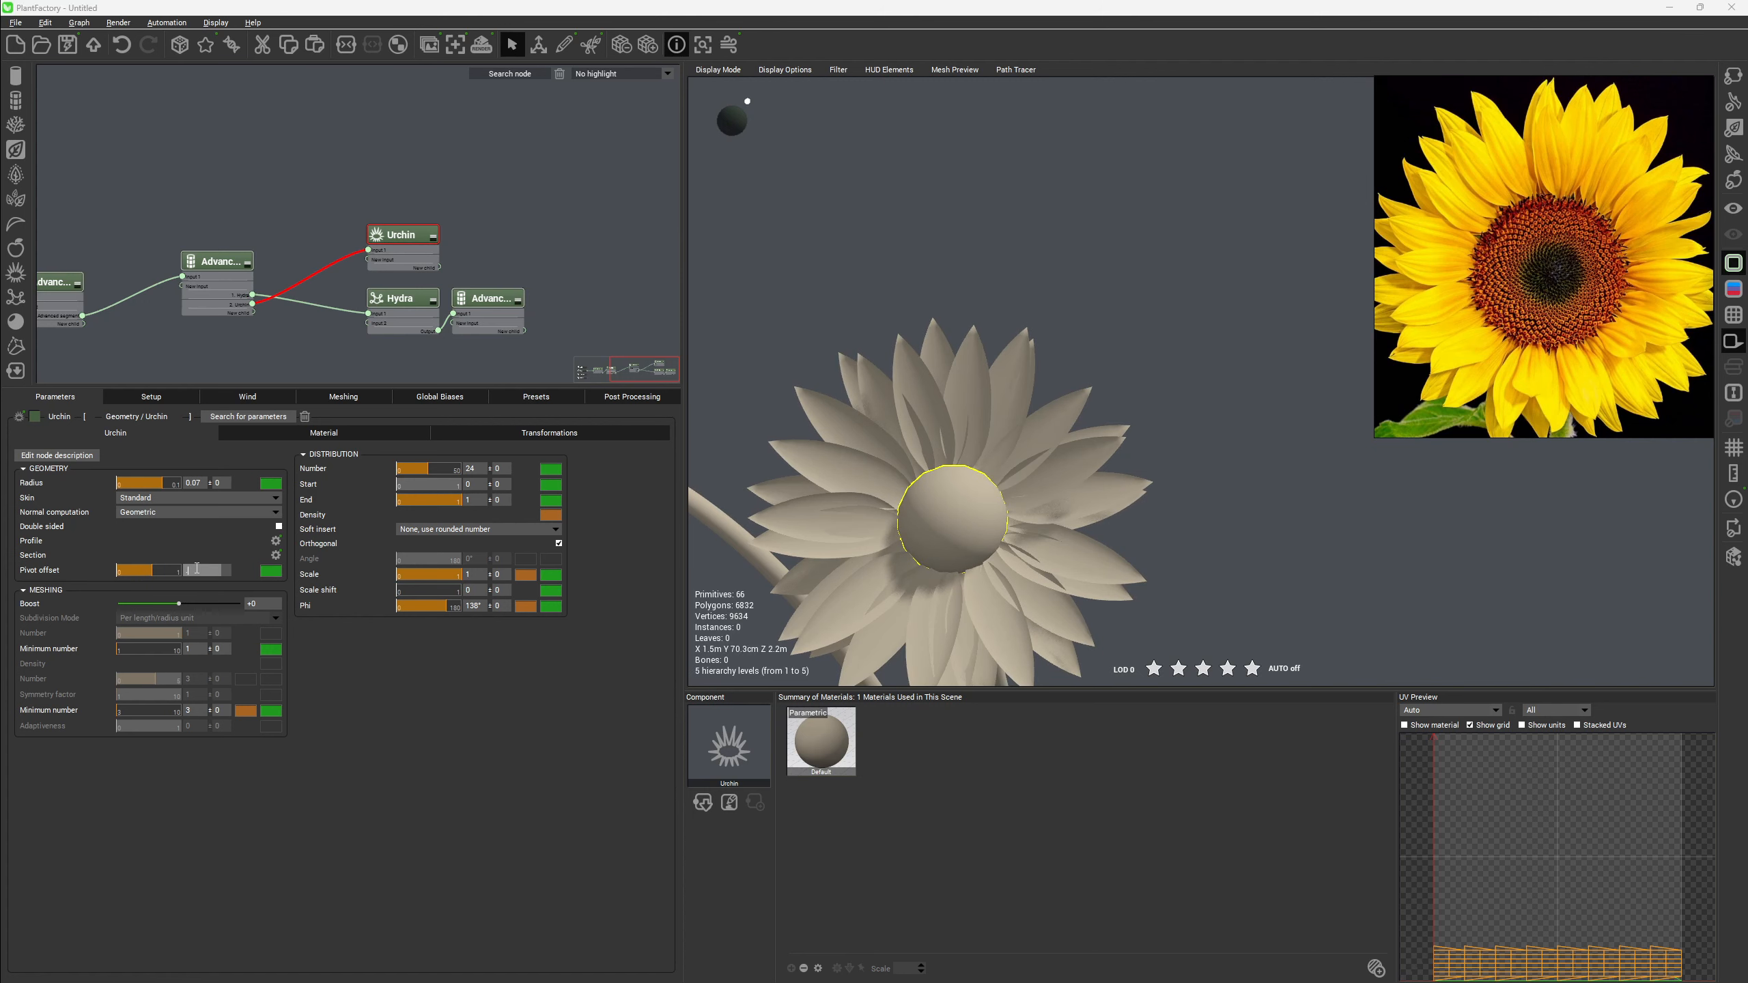
{"action": "type", "text": "5"}
{"action": "key", "text": "Return"}
{"action": "right_click_drag", "start_coordinate": [919, 475], "coordinate": [1015, 418]}
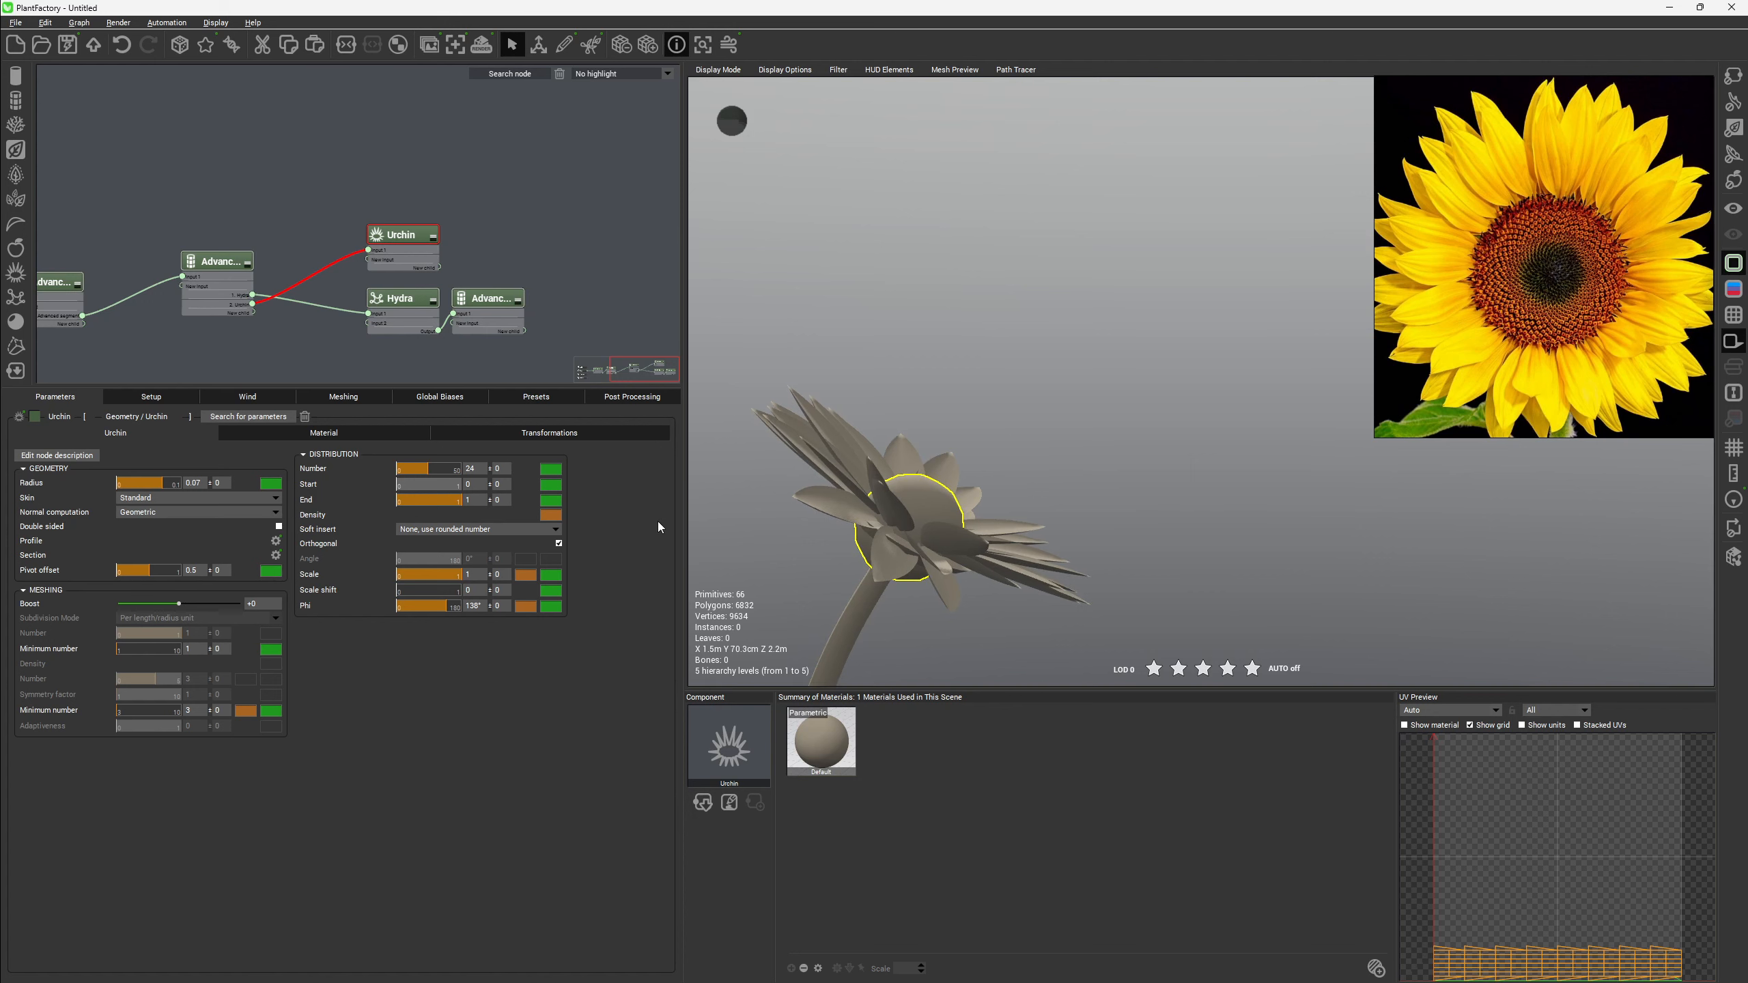
{"action": "right_click_drag", "start_coordinate": [723, 541], "coordinate": [828, 595]}
{"action": "scroll", "coordinate": [1286, 439], "scroll_direction": "up", "scroll_amount": 5}
{"action": "scroll", "coordinate": [822, 455], "scroll_direction": "down", "scroll_amount": 3}
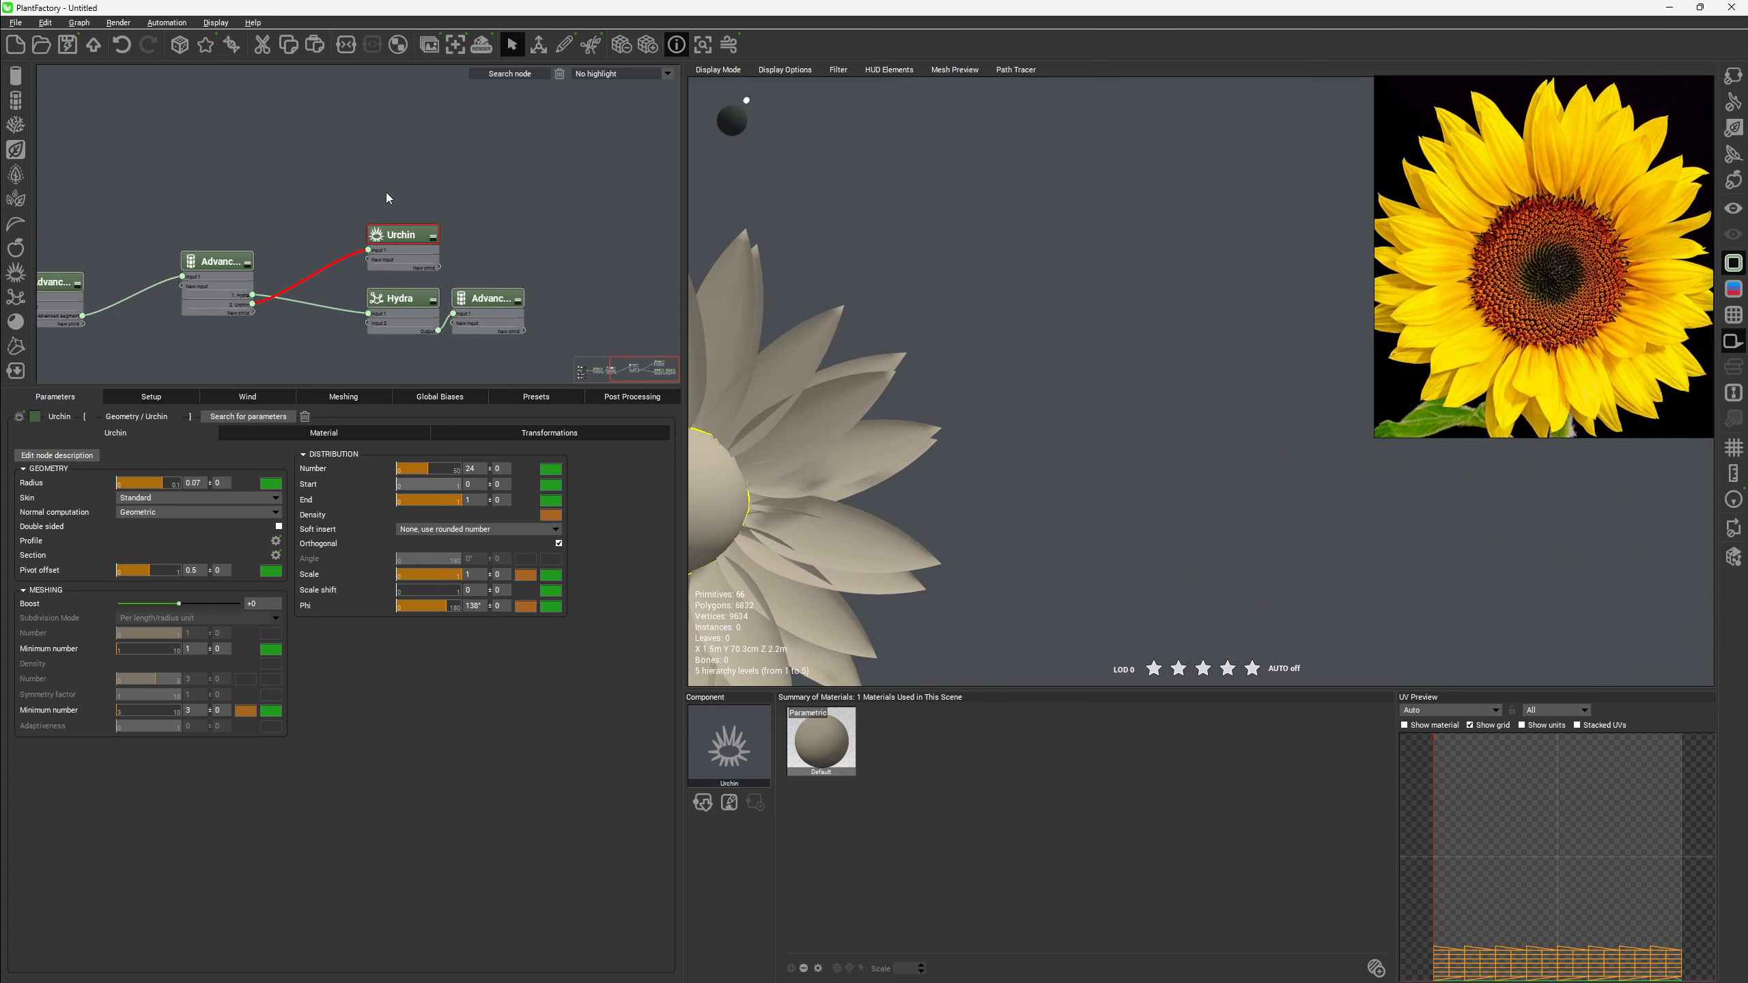
Attach a Ball node to the Urchin and place it beside the Urchin in the graph.
{"action": "right_click_drag", "start_coordinate": [389, 185], "coordinate": [417, 164]}
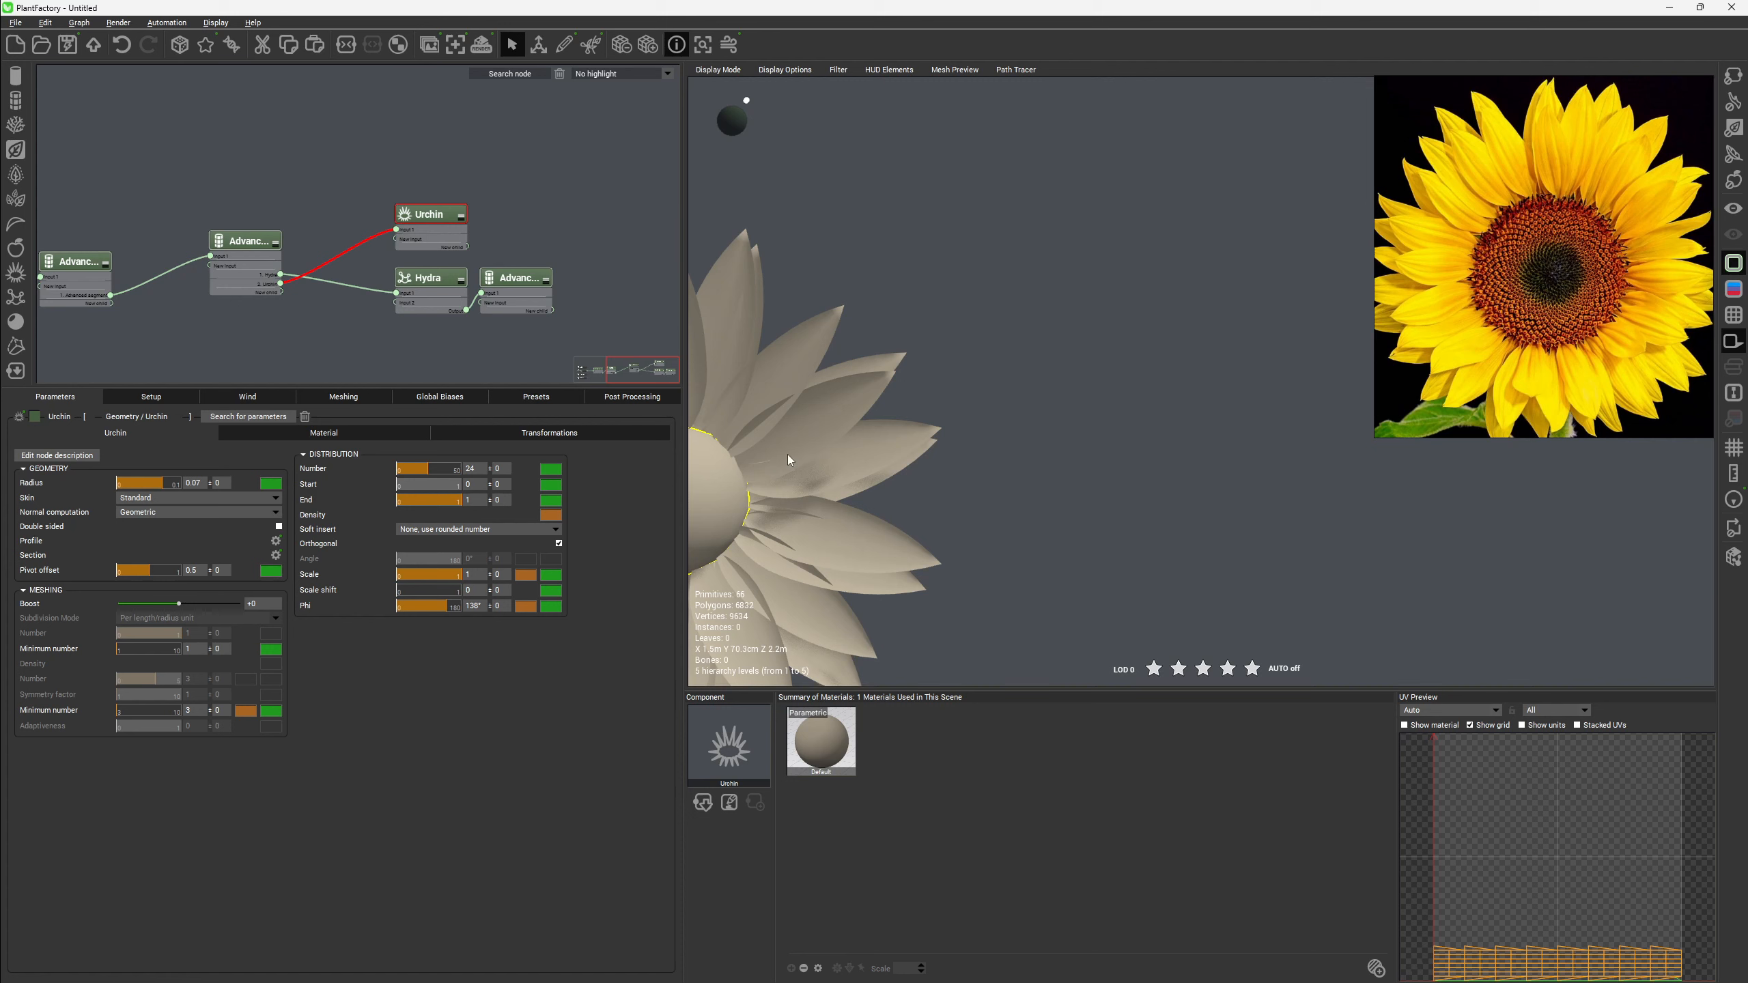
{"action": "right_click_drag", "start_coordinate": [795, 451], "coordinate": [961, 406]}
{"action": "middle_click_drag", "start_coordinate": [961, 407], "coordinate": [1091, 388]}
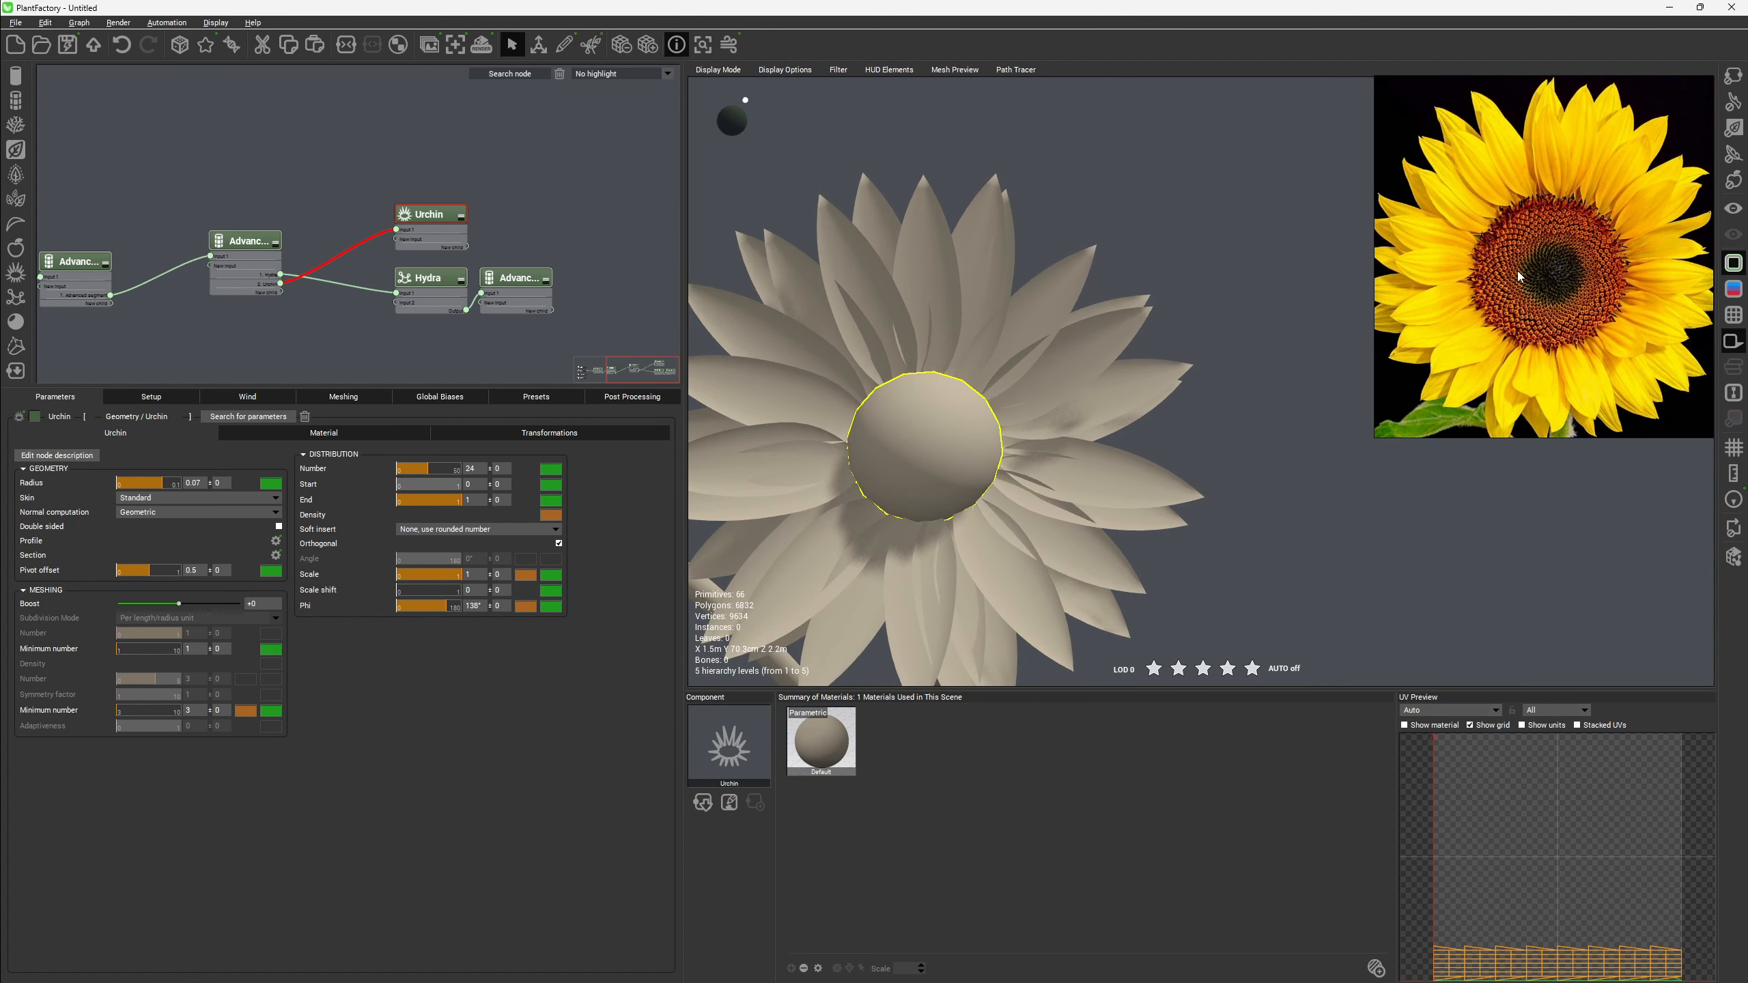
{"action": "left_click_drag", "start_coordinate": [466, 246], "coordinate": [517, 217]}
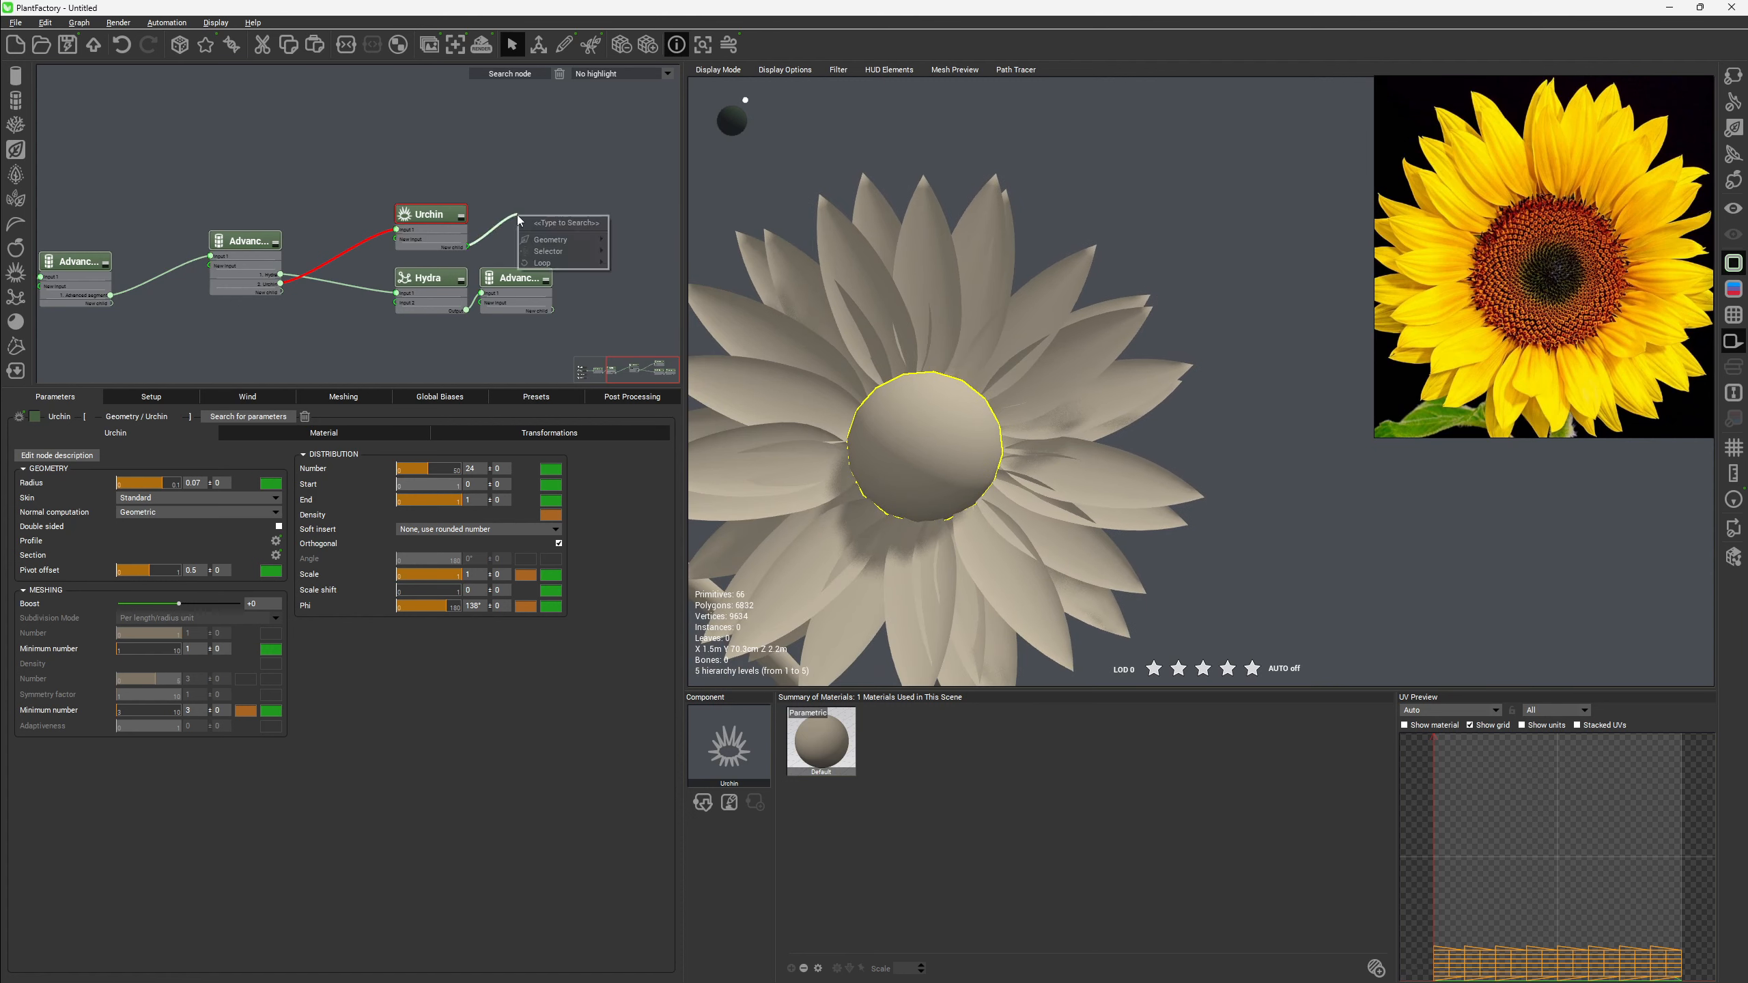
{"action": "mouse_move", "coordinate": [554, 239]}
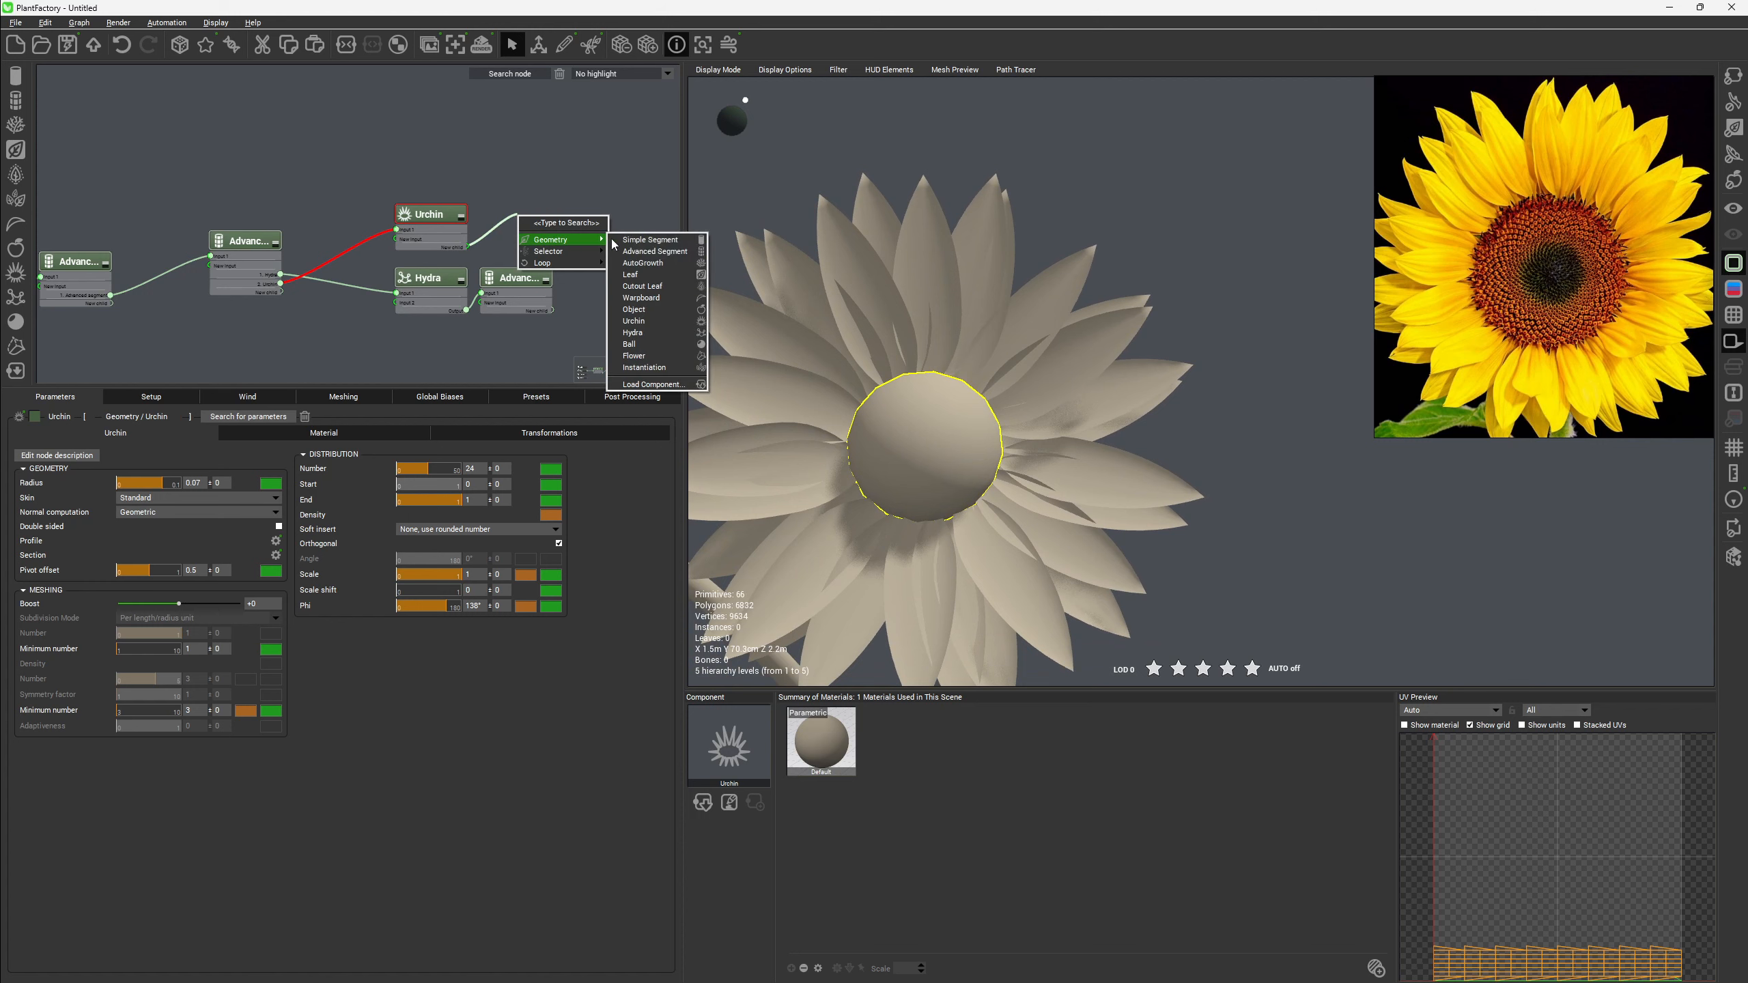
{"action": "left_click", "coordinate": [630, 343]}
{"action": "left_click_drag", "start_coordinate": [518, 222], "coordinate": [523, 224]}
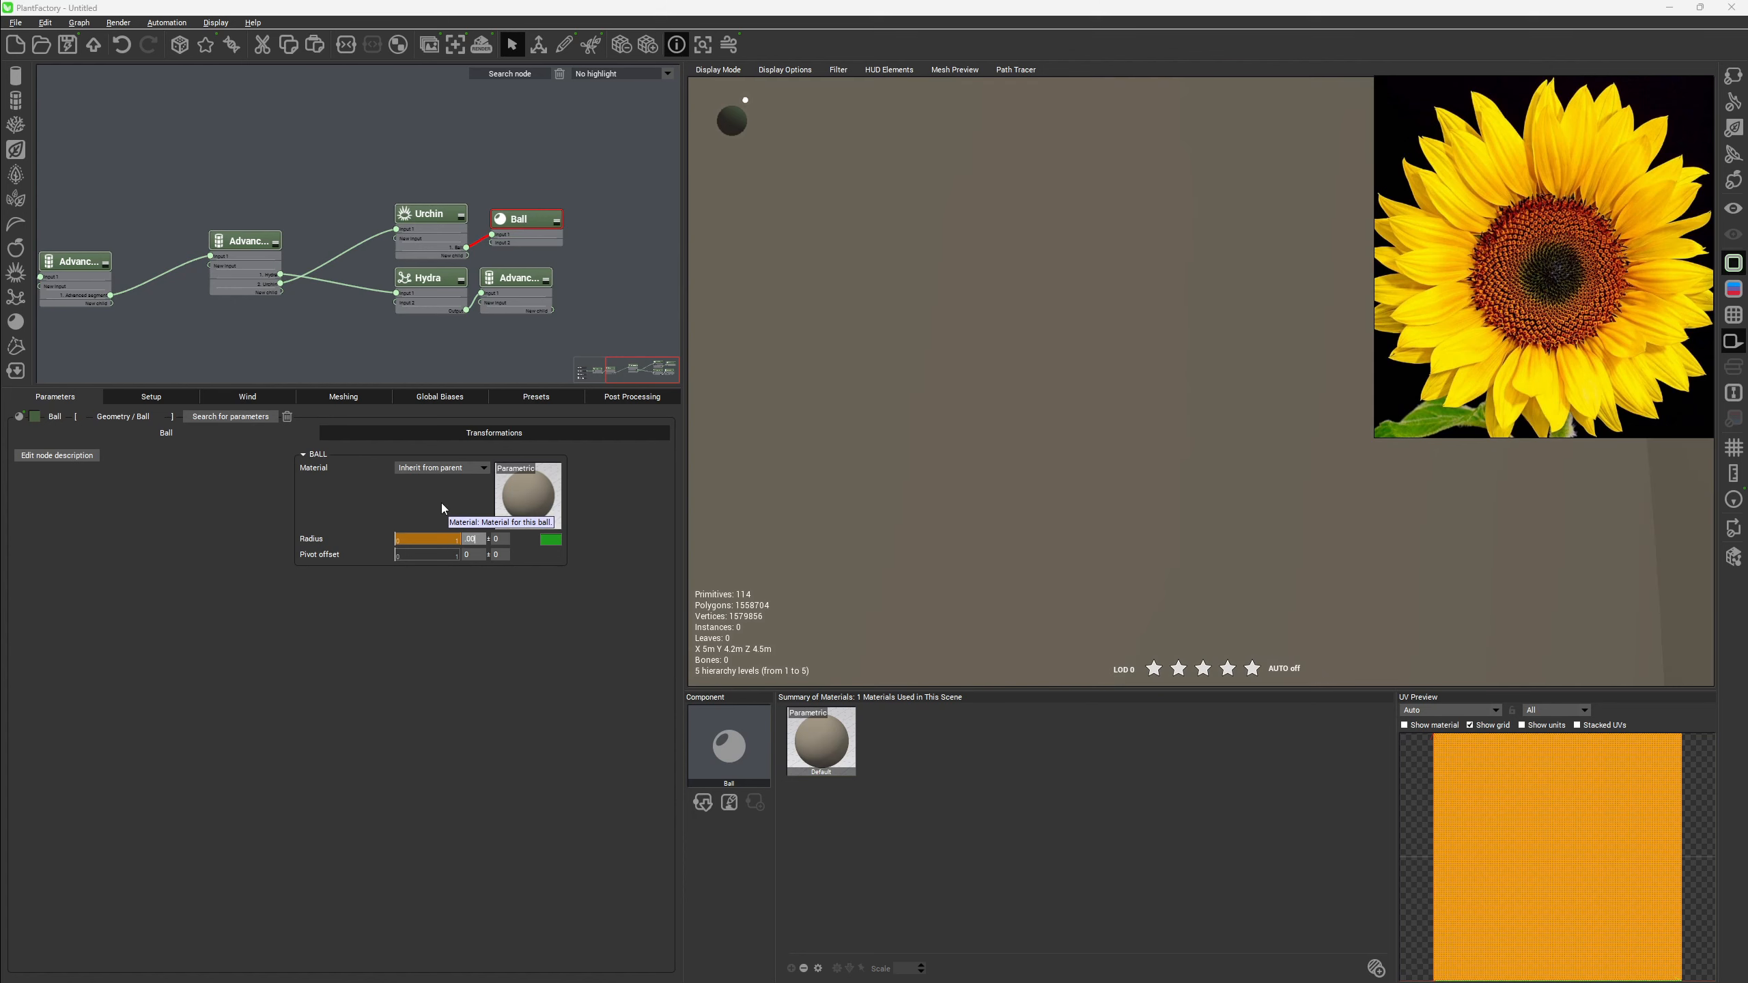
Reduce the Ball's radius to a tiny fraction of the Urchin's size and inspect the balls on the flower center.
{"action": "type", "text": "5"}
{"action": "key", "text": "Return"}
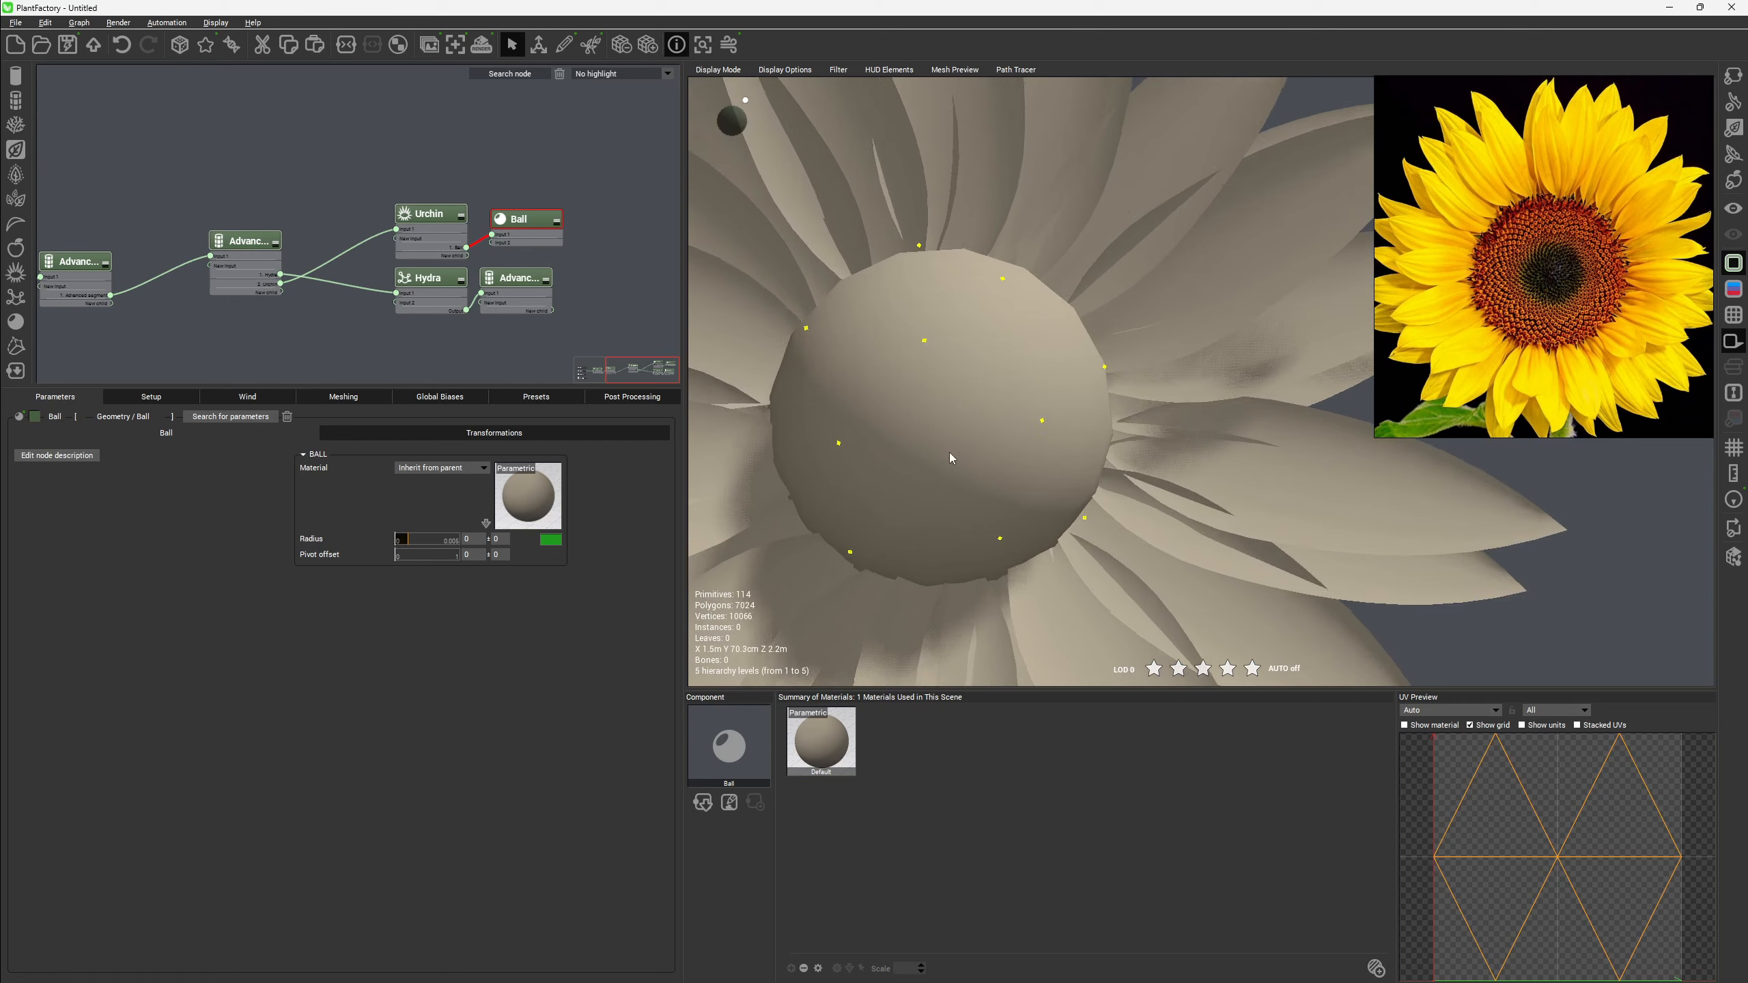
{"action": "left_click_drag", "start_coordinate": [951, 458], "coordinate": [970, 377]}
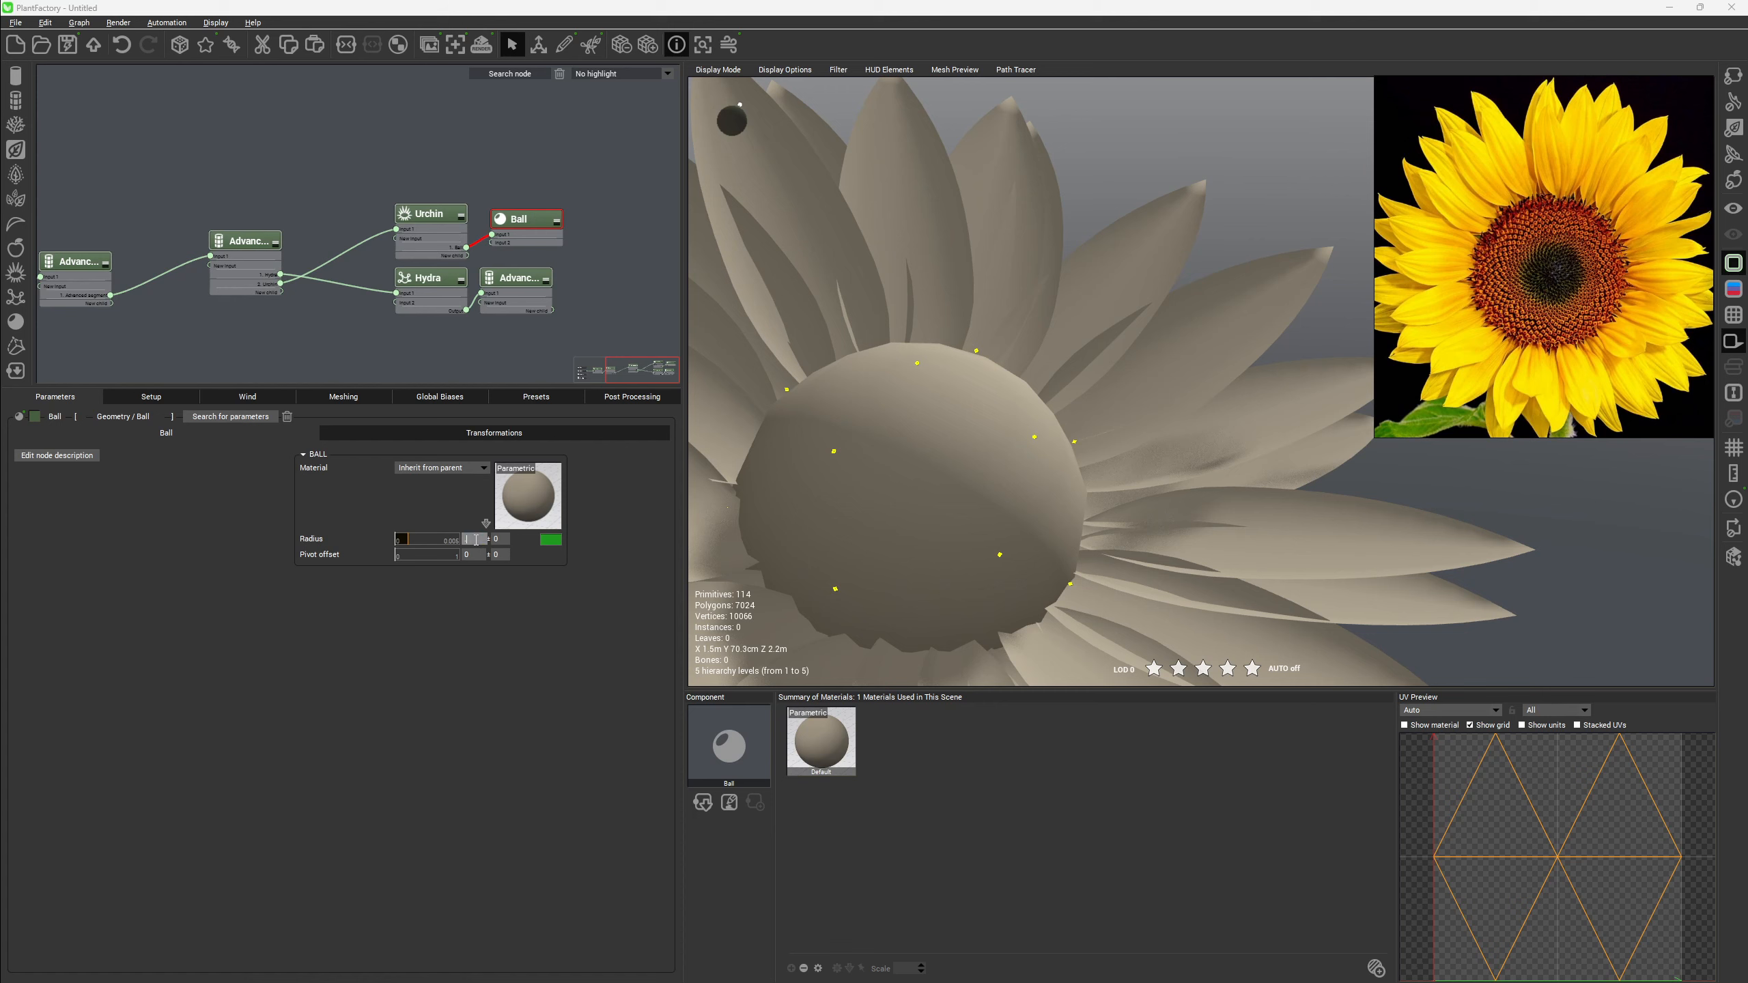
Try a Ball radius of 0.01 and reduce it to 0.005, checking the ball size on the flower center.
{"action": "key", "text": "Return"}
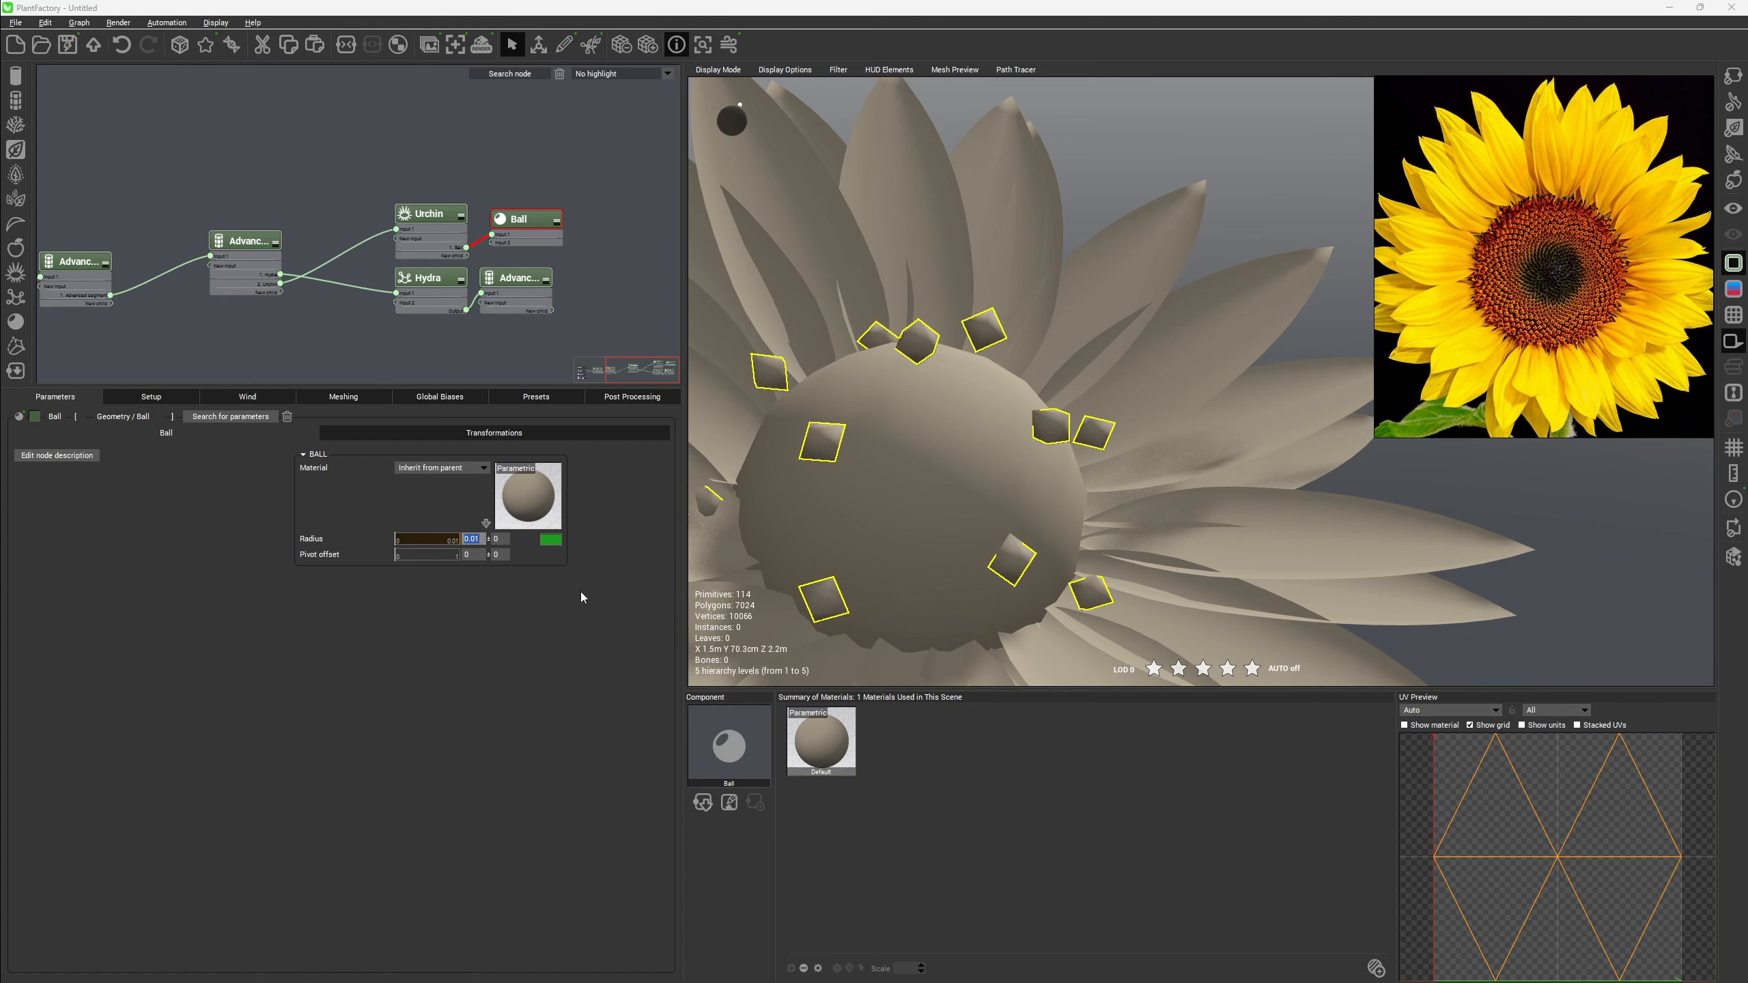
{"action": "type", "text": "0.005"}
{"action": "key", "text": "Return"}
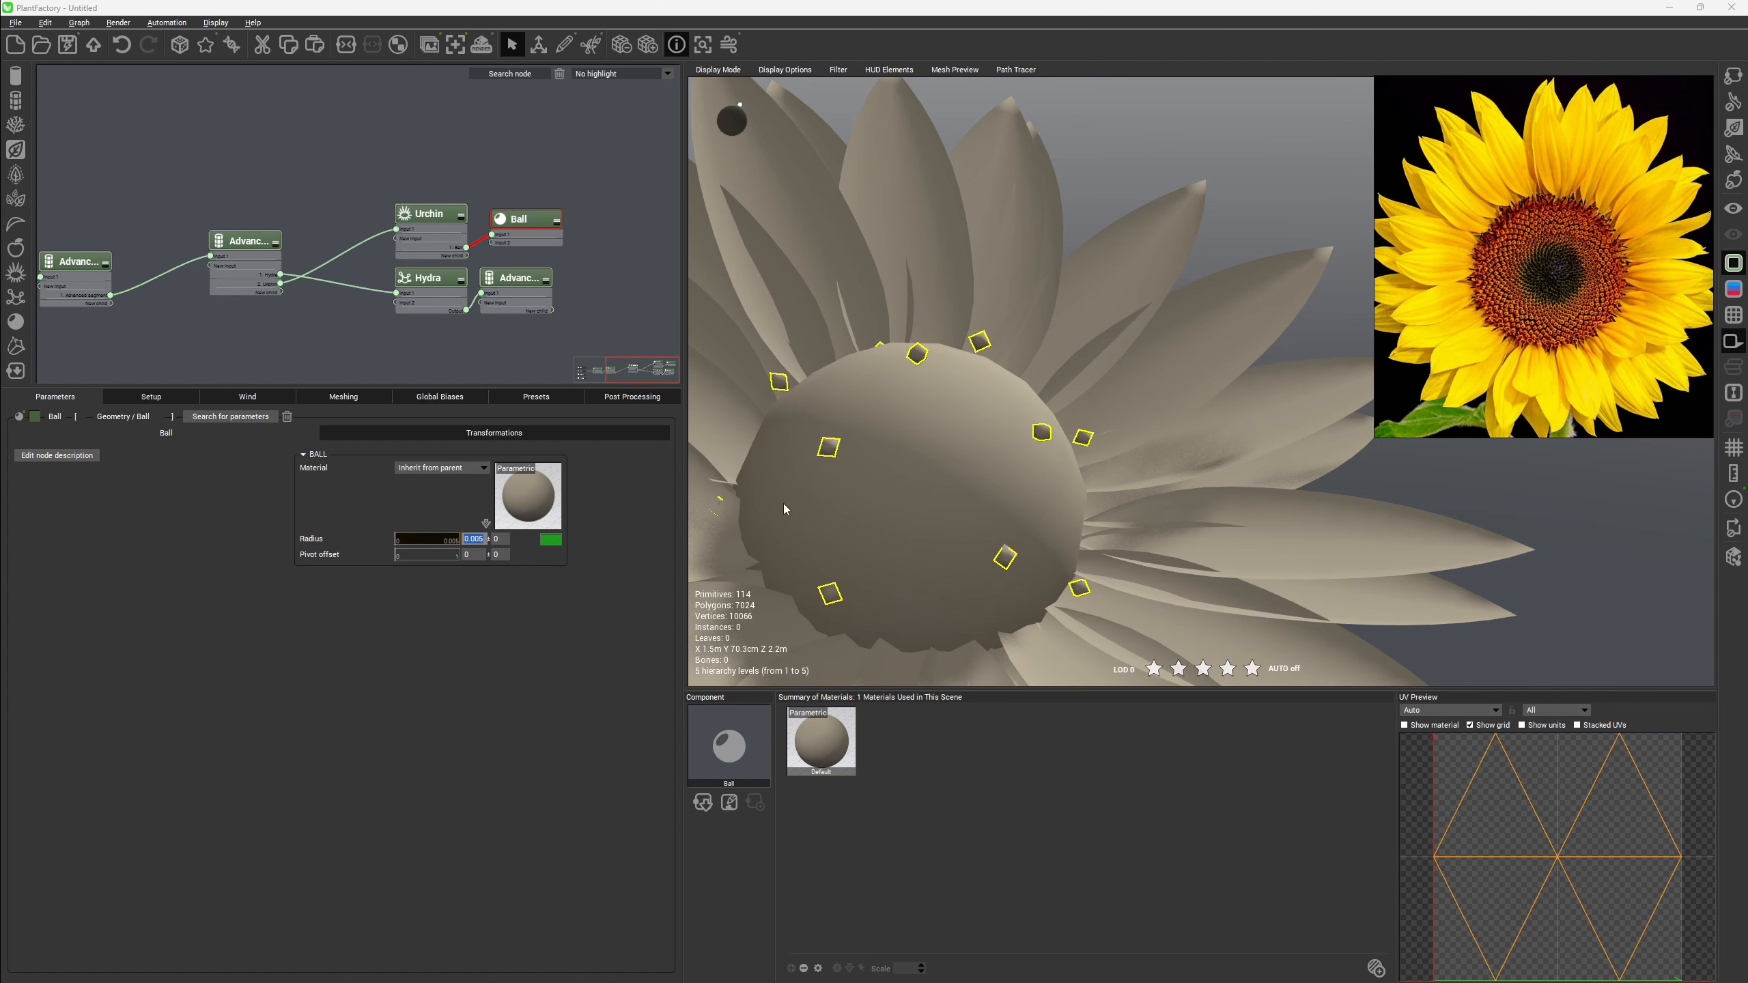
{"action": "right_click_drag", "start_coordinate": [783, 507], "coordinate": [883, 516]}
Raise the Urchin's distribution number to about 936 and view the balls covering the flower center.
{"action": "left_click", "coordinate": [428, 213]}
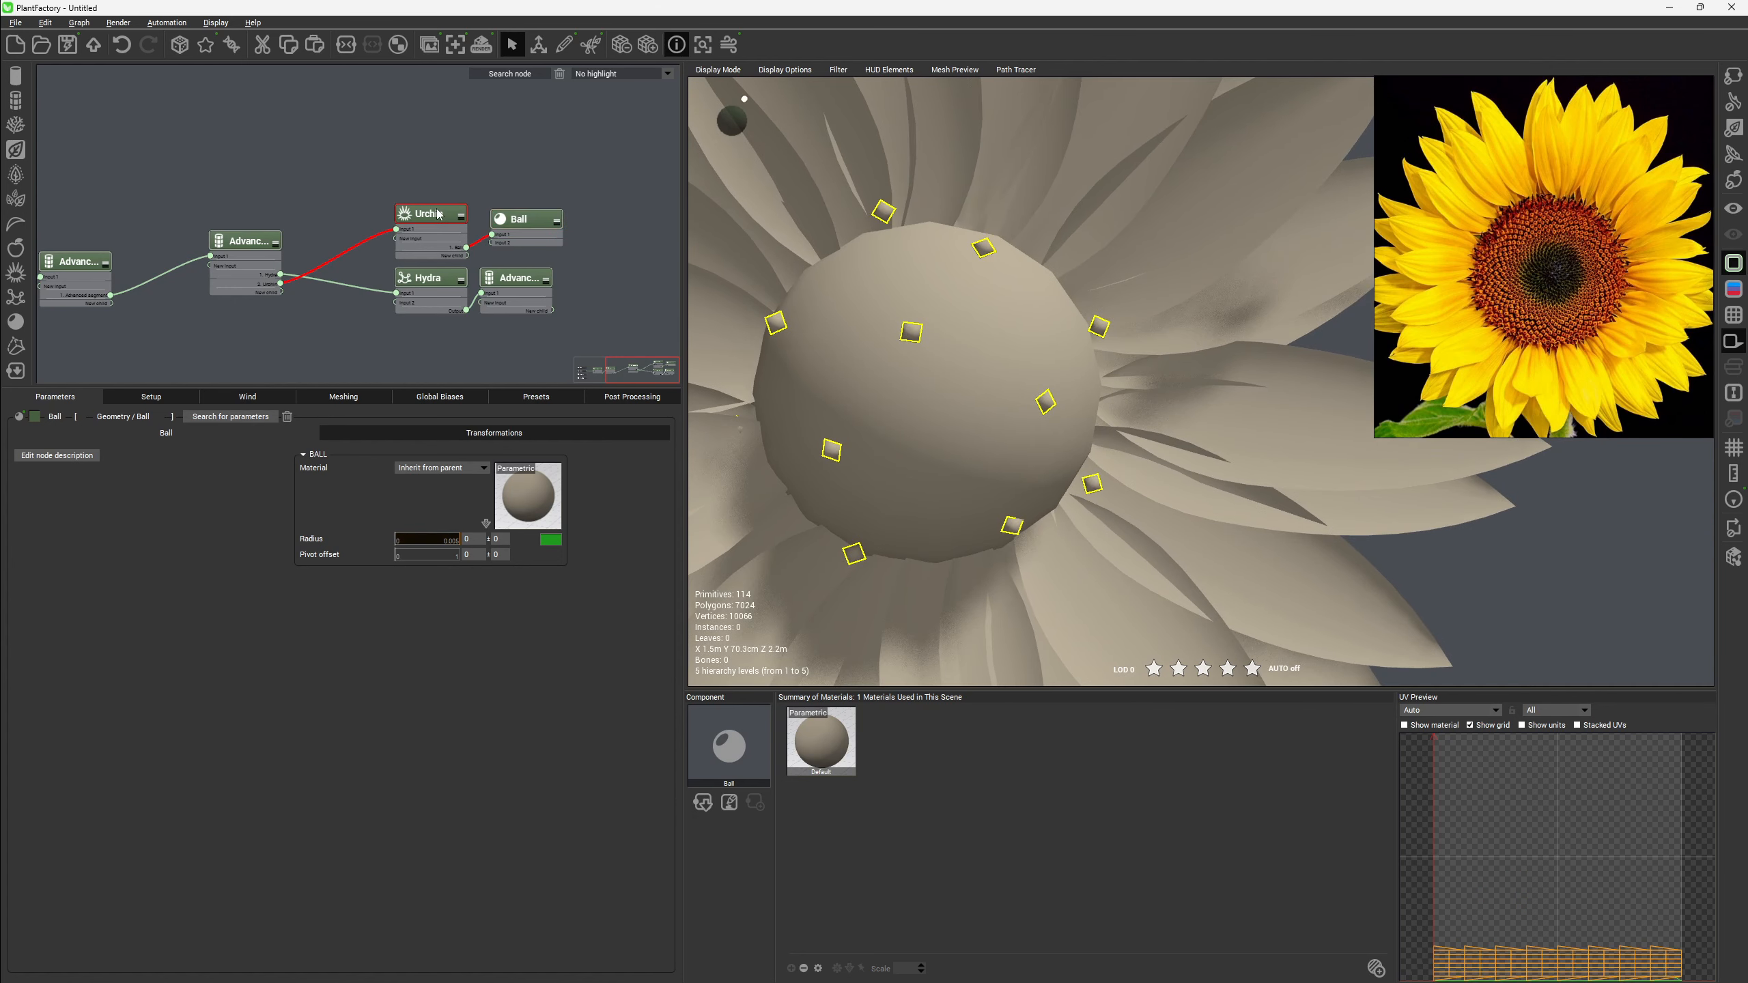
{"action": "left_click_drag", "start_coordinate": [433, 468], "coordinate": [1622, 496]}
{"action": "scroll", "coordinate": [1037, 341], "scroll_direction": "down", "scroll_amount": 5}
{"action": "right_click_drag", "start_coordinate": [1038, 341], "coordinate": [1074, 331]}
{"action": "scroll", "coordinate": [1518, 220], "scroll_direction": "up", "scroll_amount": 4}
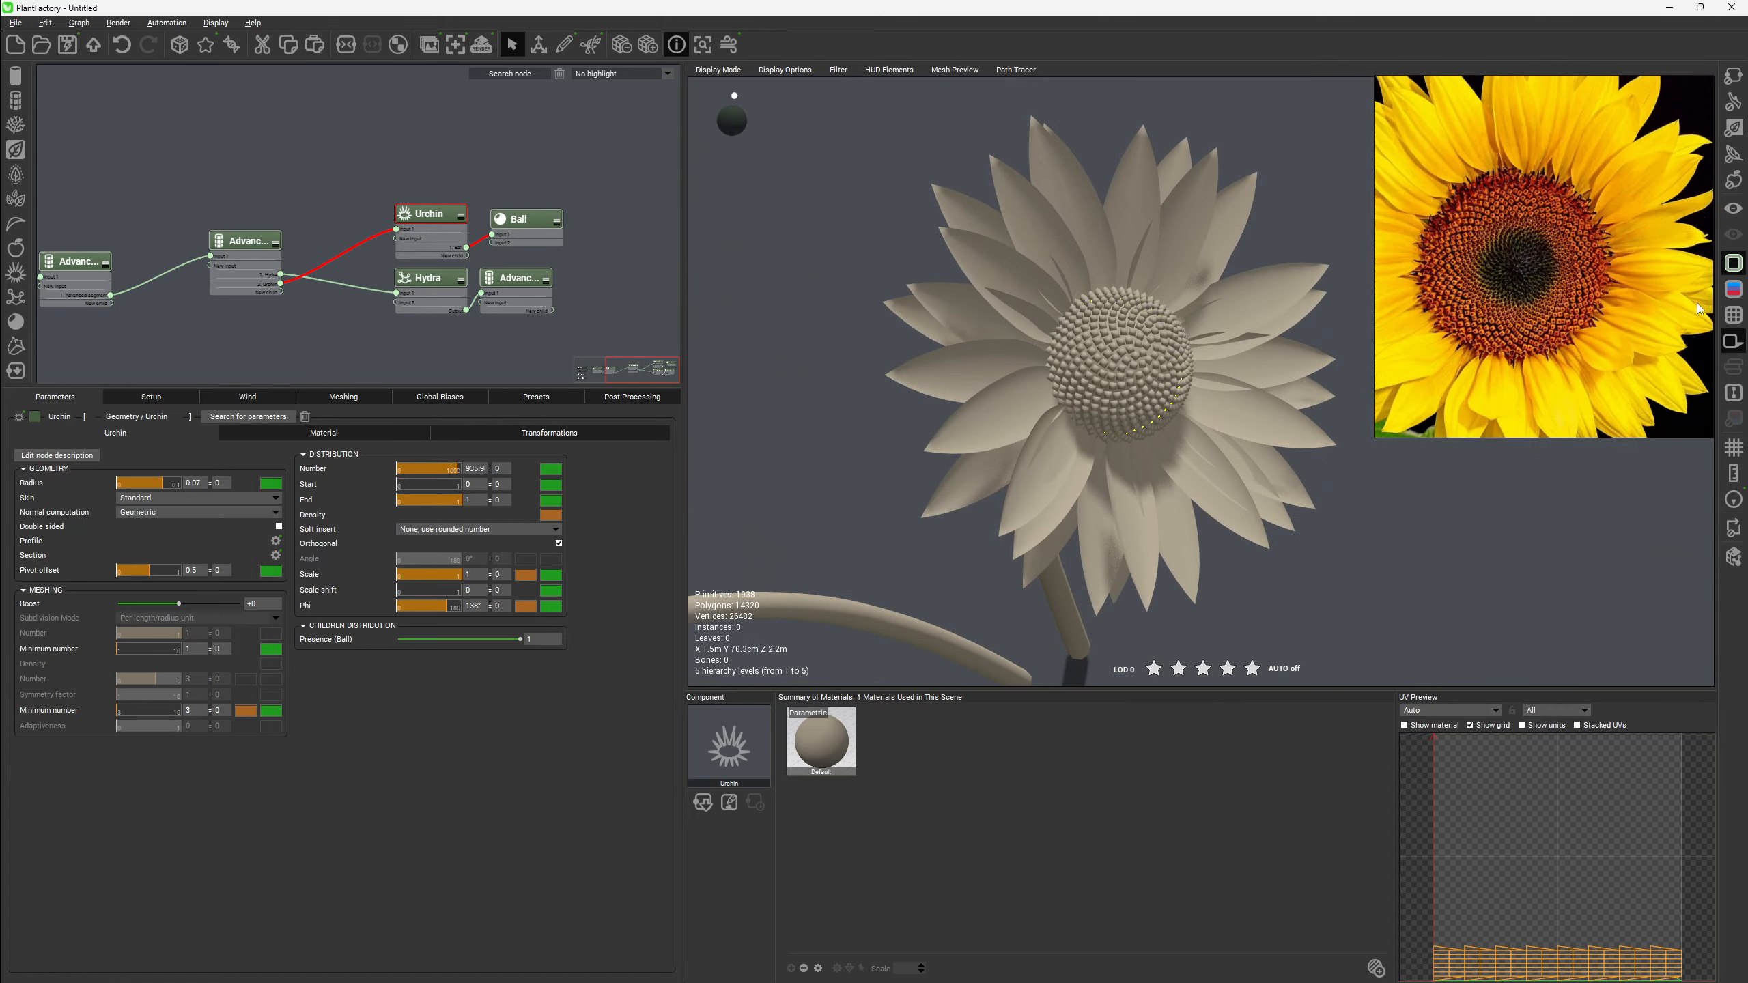
Compare the ball density with the reference photo's seed head and set the Urchin's distribution number to 1000.
{"action": "scroll", "coordinate": [1354, 320], "scroll_direction": "up", "scroll_amount": 2}
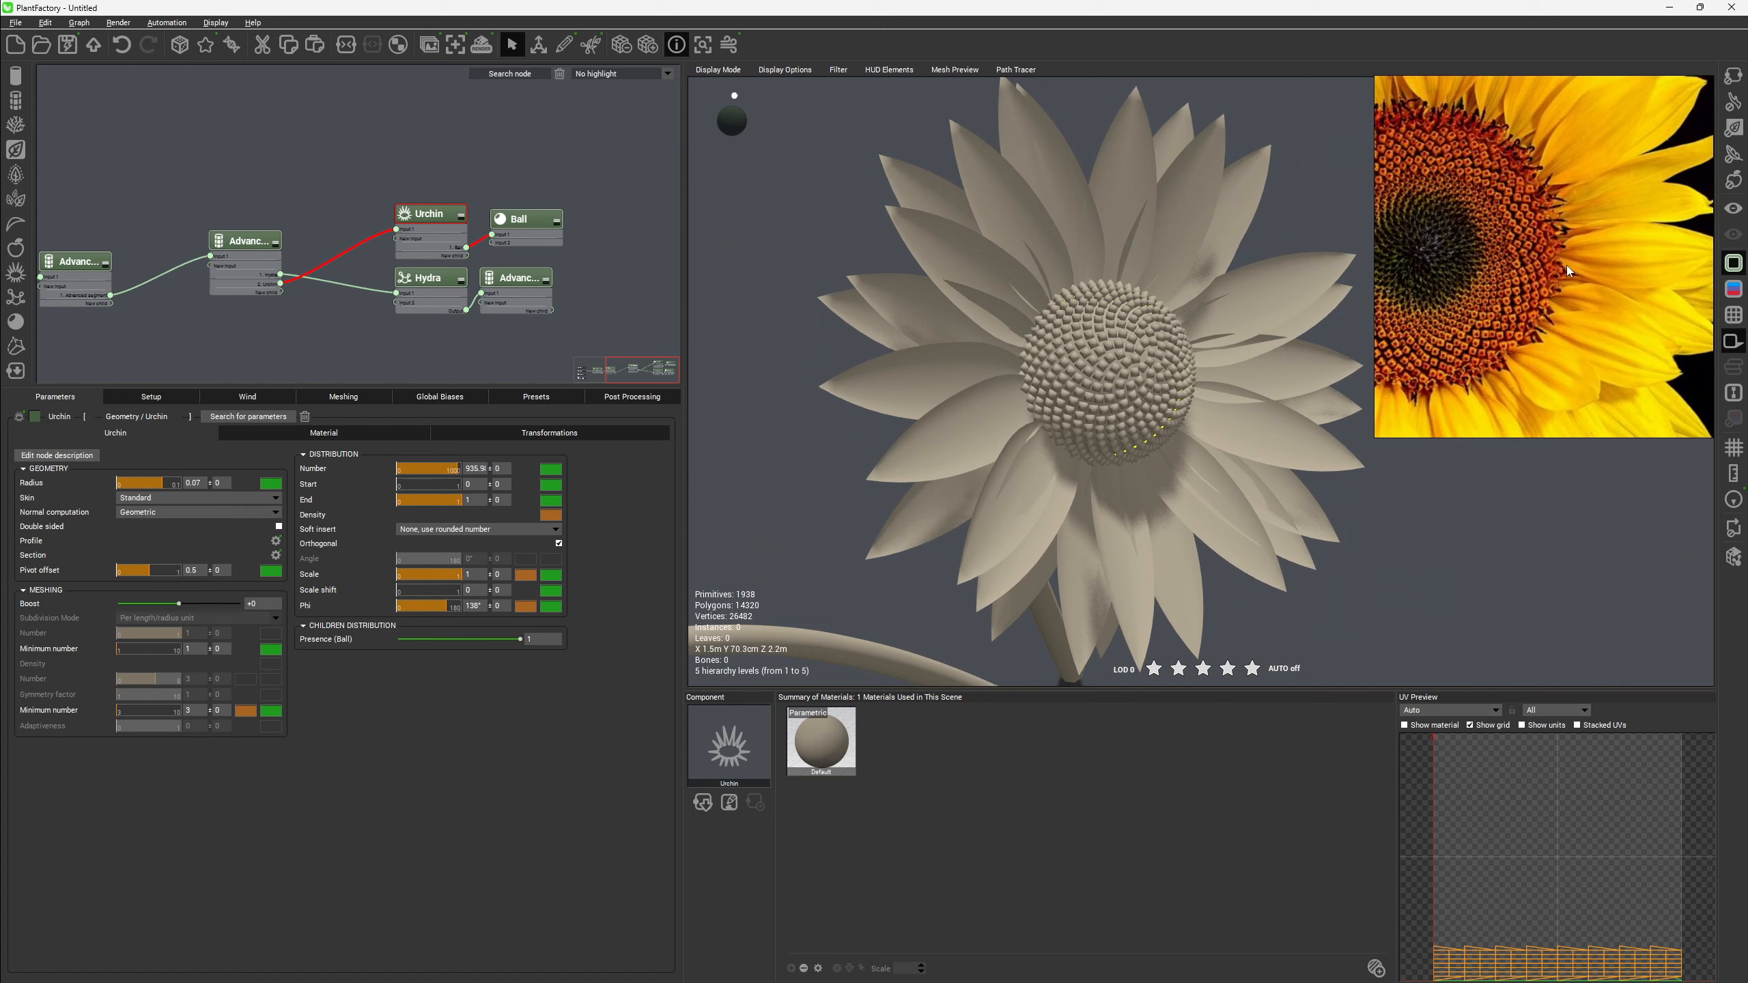
{"action": "middle_click_drag", "start_coordinate": [1404, 211], "coordinate": [1498, 227]}
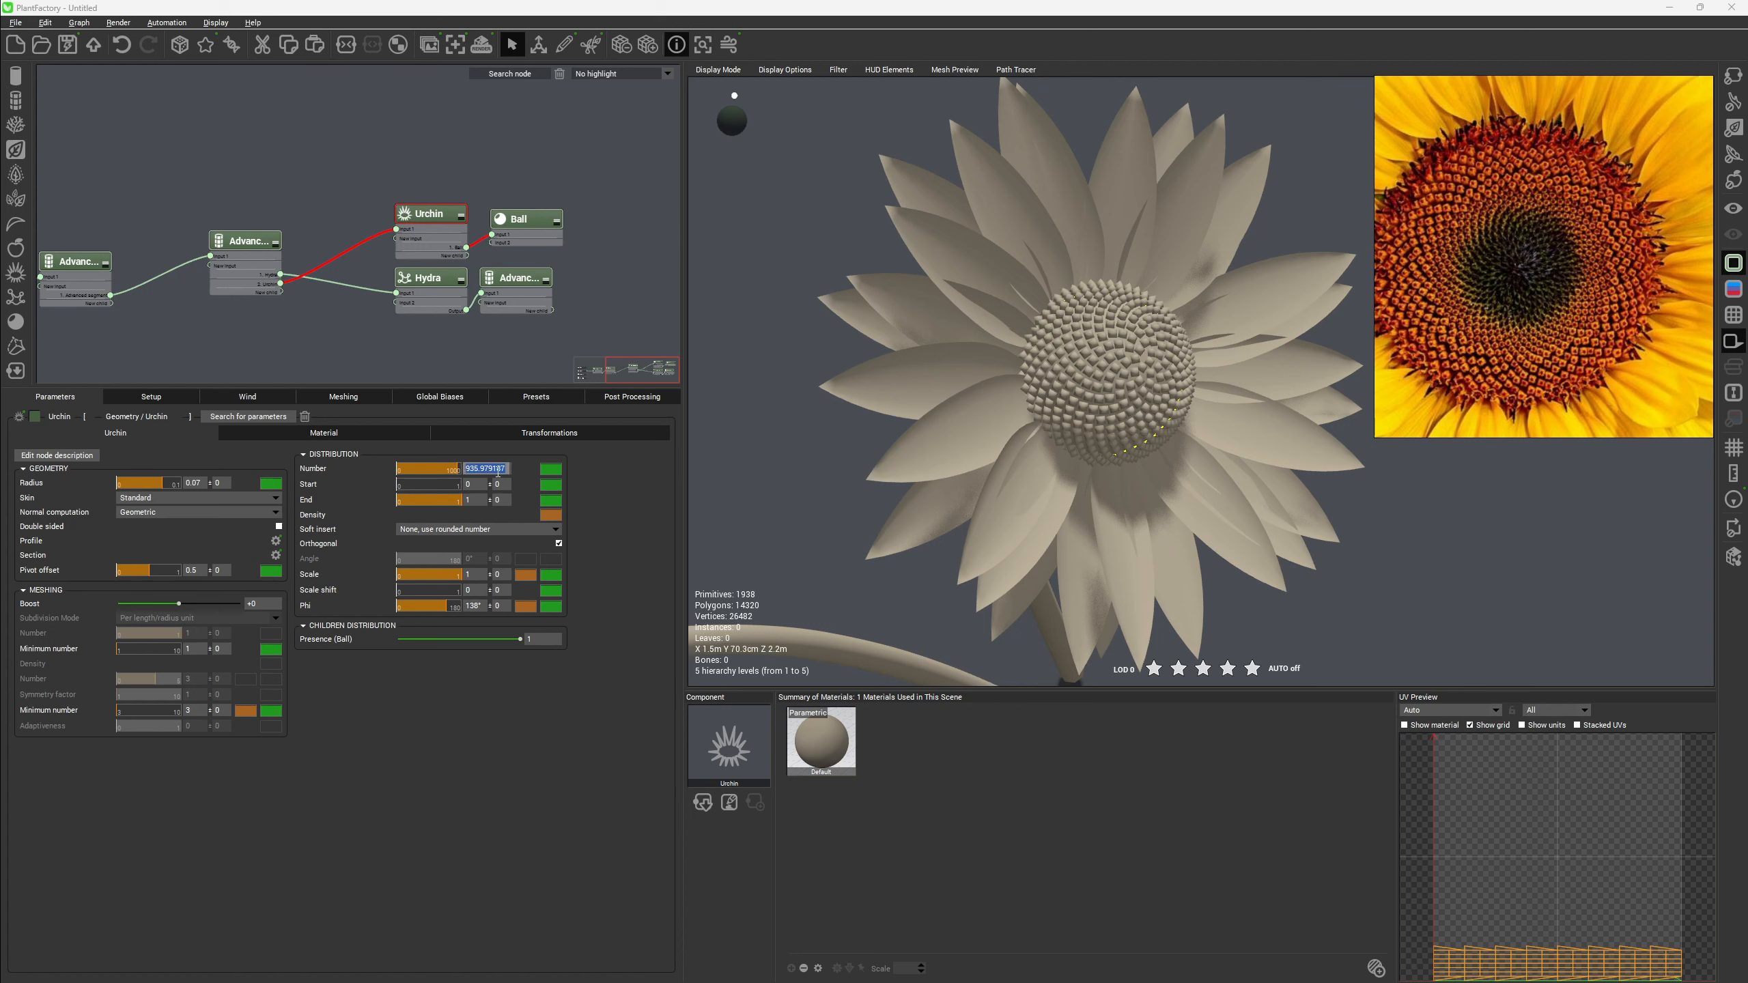
{"action": "type", "text": "00"}
{"action": "key", "text": "Return"}
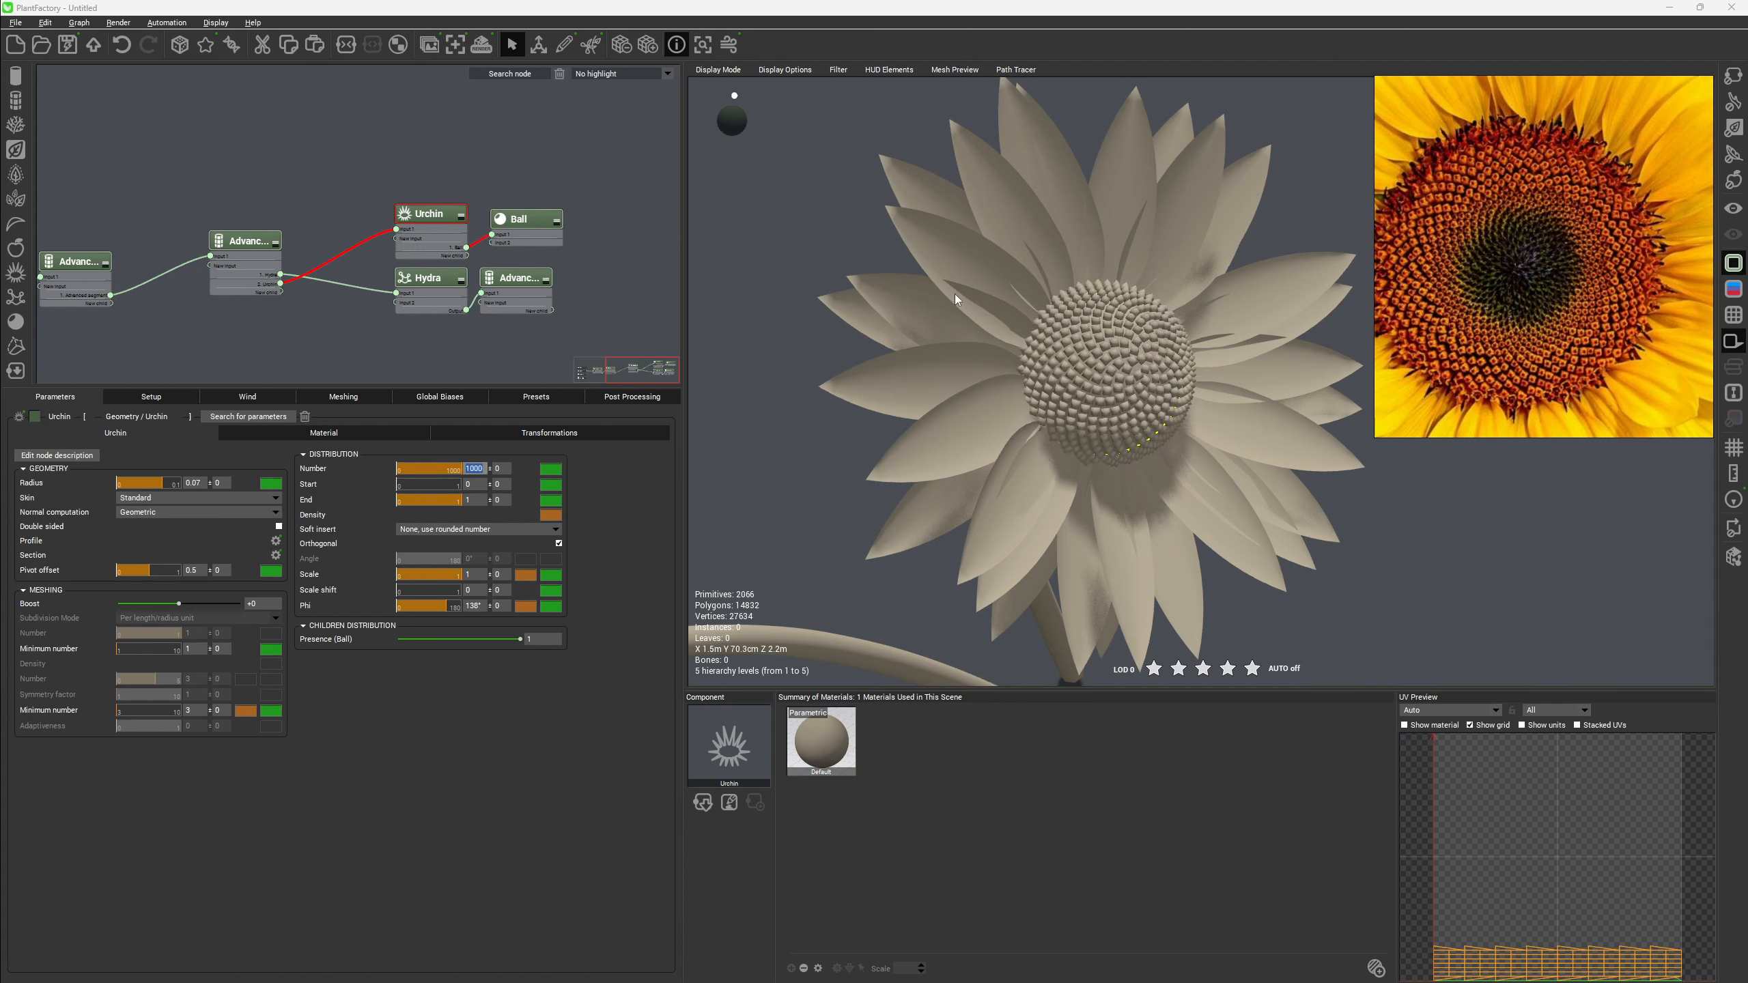
{"action": "left_click_drag", "start_coordinate": [956, 300], "coordinate": [1101, 386]}
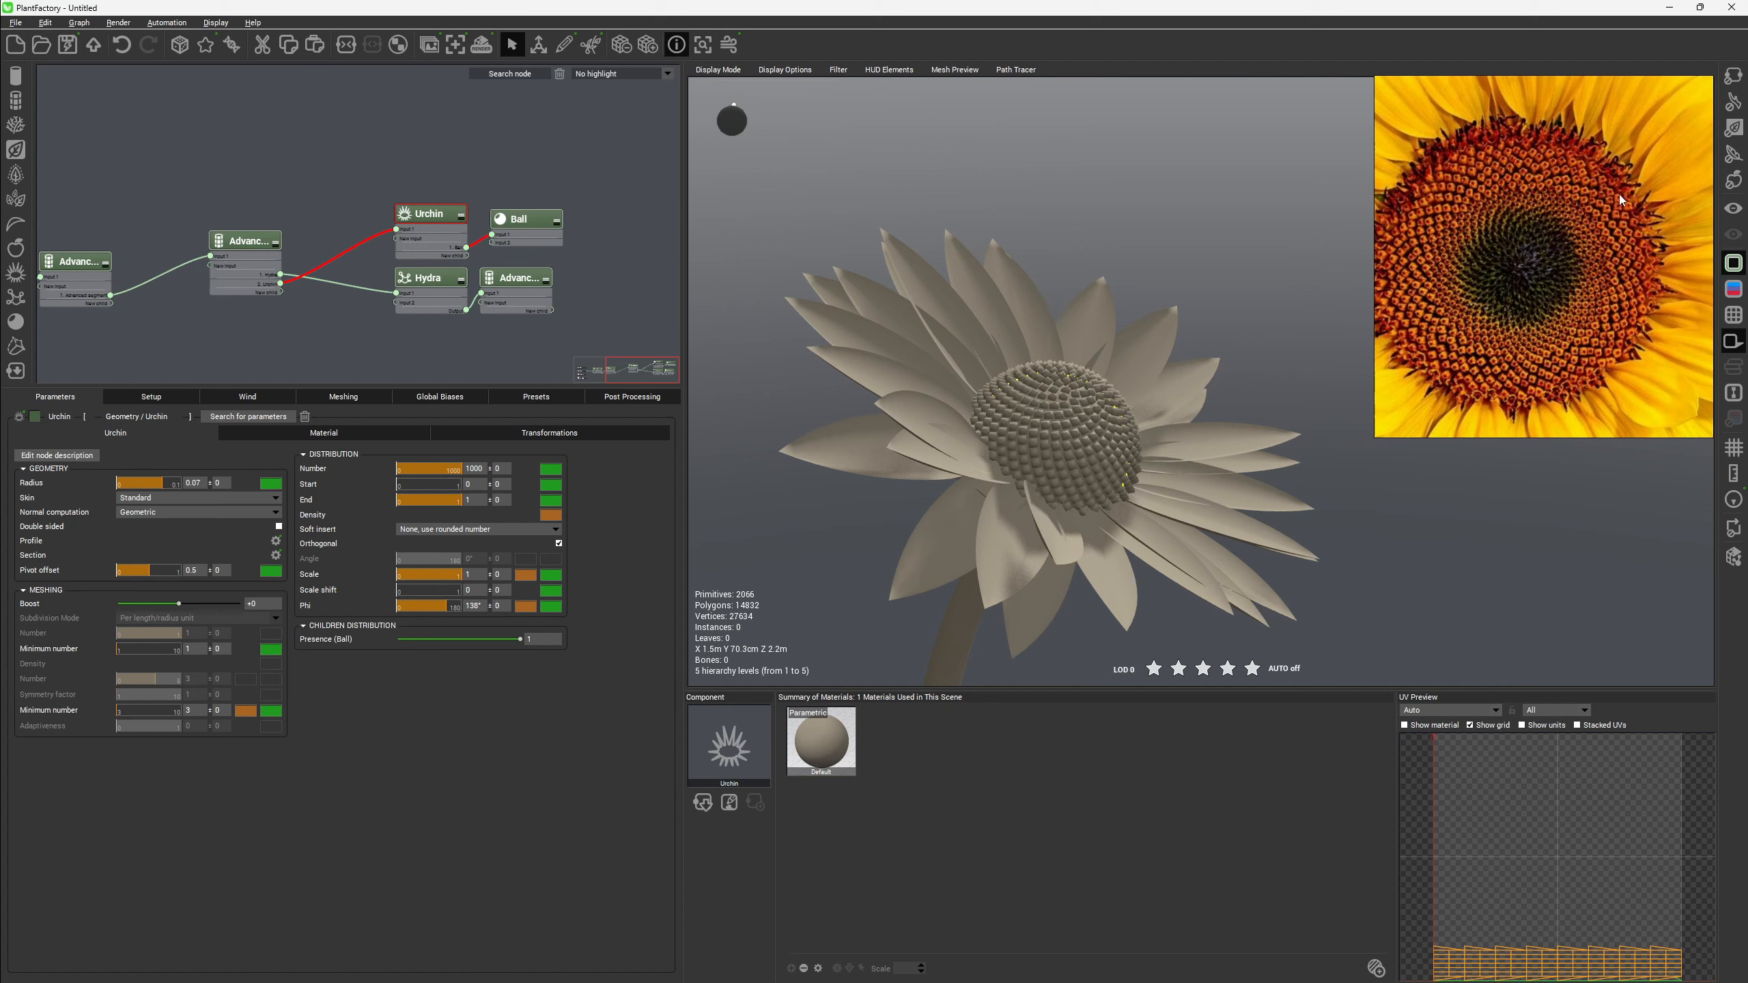
Set the Urchin's distribution start to 0.5 to clear the balls from its underside, checking the head from below and front.
{"action": "scroll", "coordinate": [1507, 250], "scroll_direction": "down", "scroll_amount": 4}
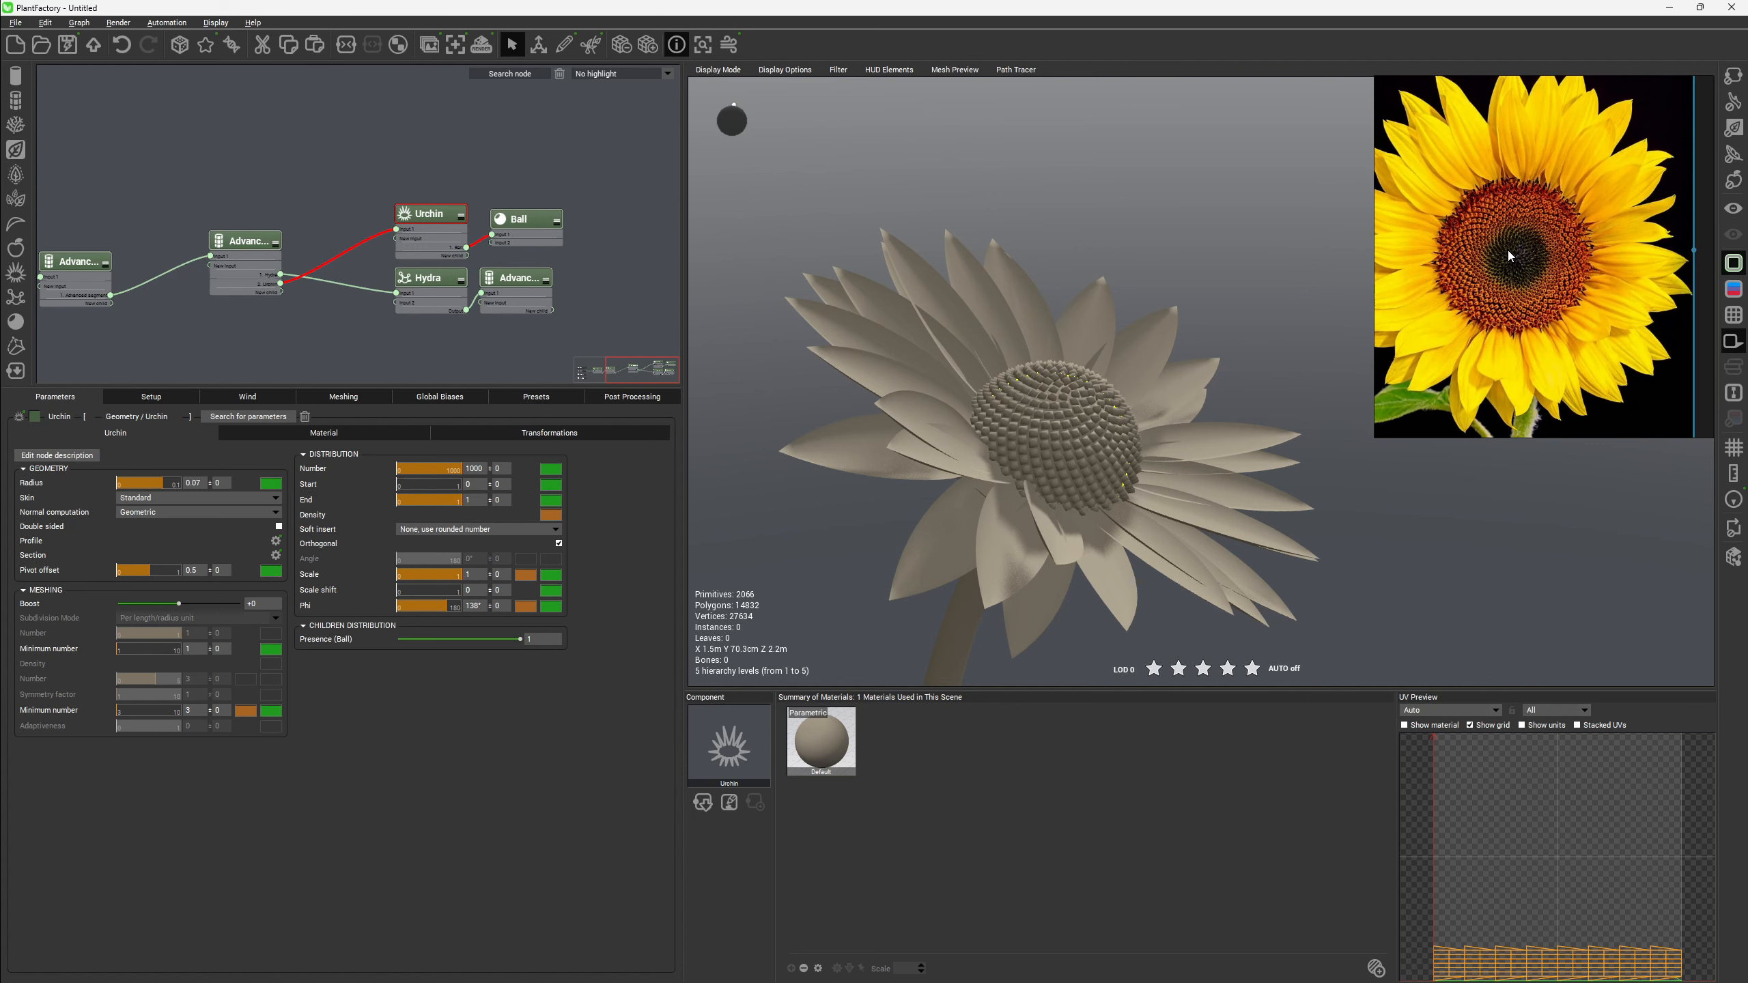
{"action": "middle_click_drag", "start_coordinate": [1507, 250], "coordinate": [1576, 256]}
{"action": "scroll", "coordinate": [1587, 262], "scroll_direction": "up", "scroll_amount": 2}
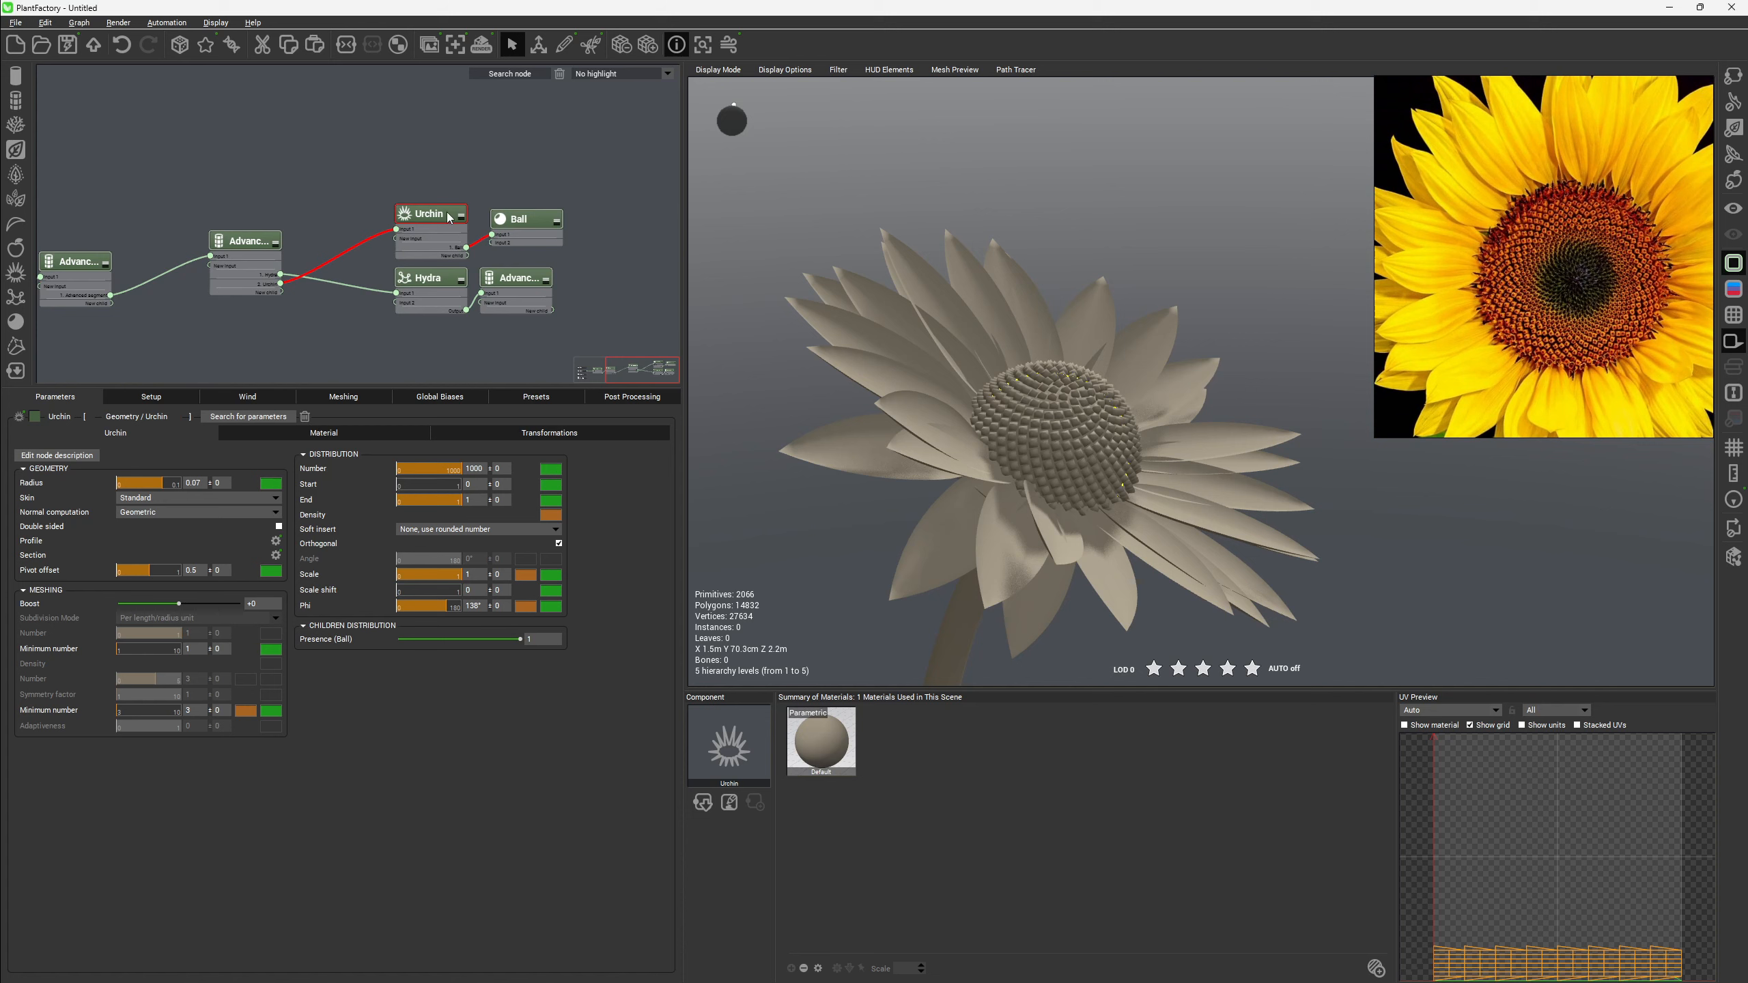
{"action": "left_click_drag", "start_coordinate": [1128, 557], "coordinate": [1194, 493]}
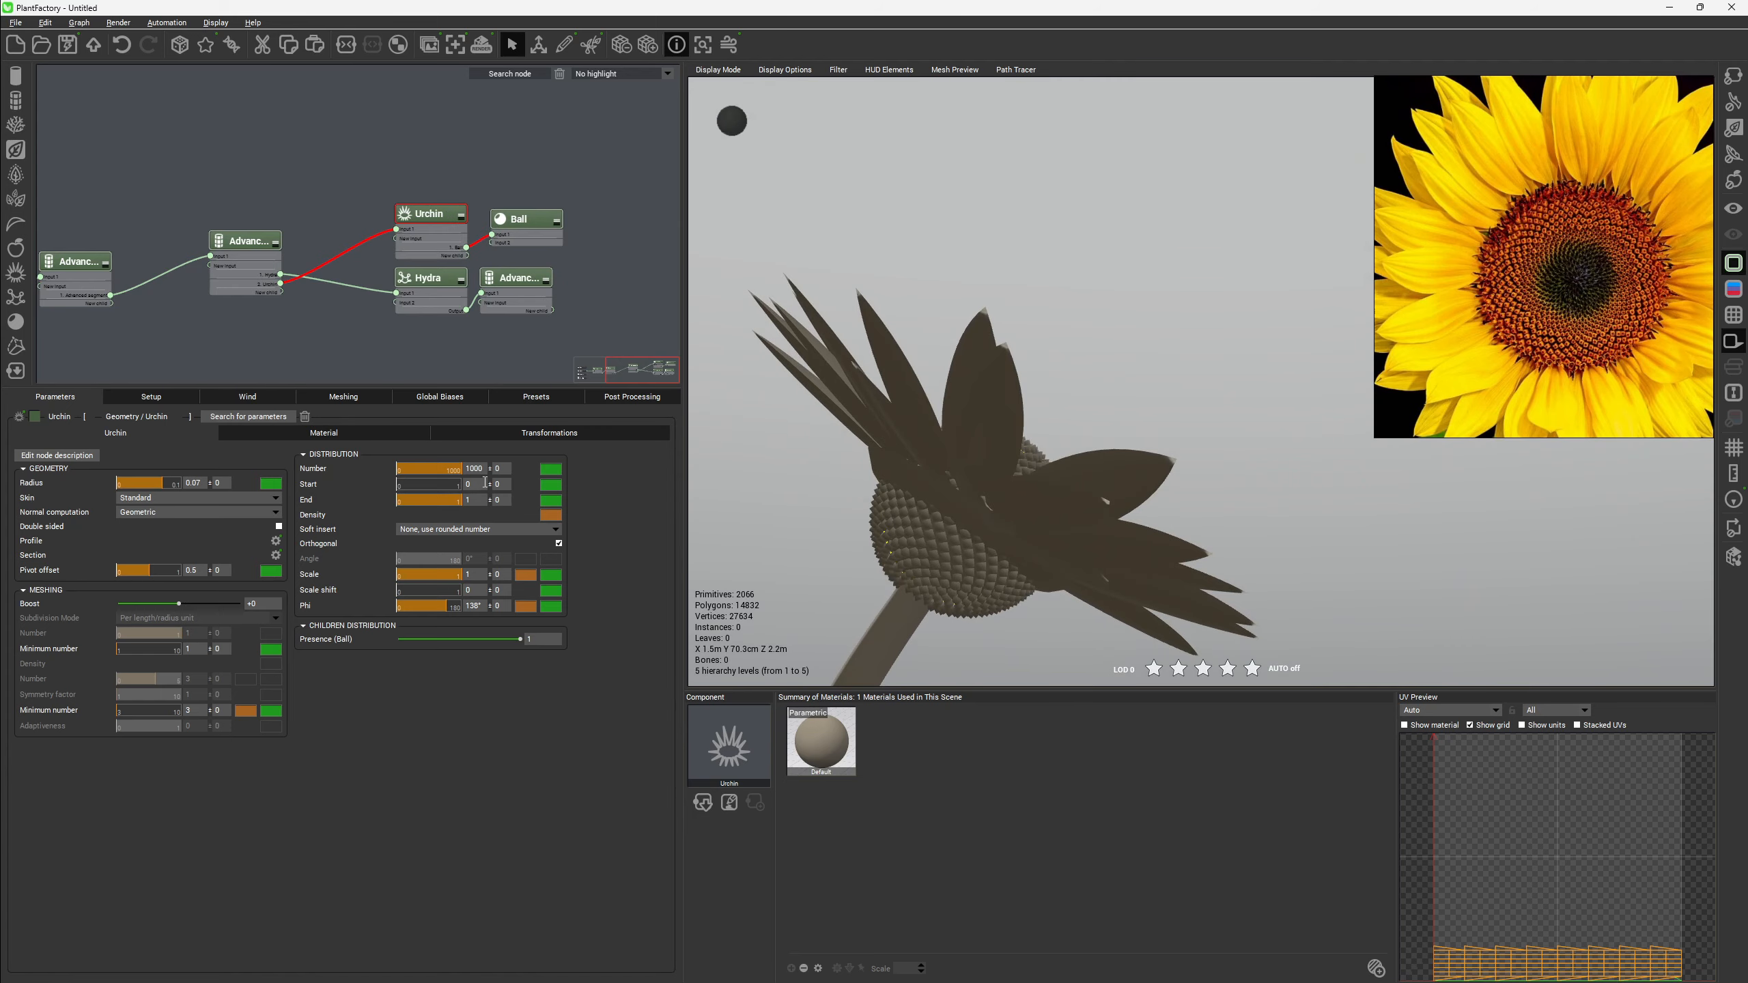
{"action": "left_click_drag", "start_coordinate": [404, 481], "coordinate": [426, 479]}
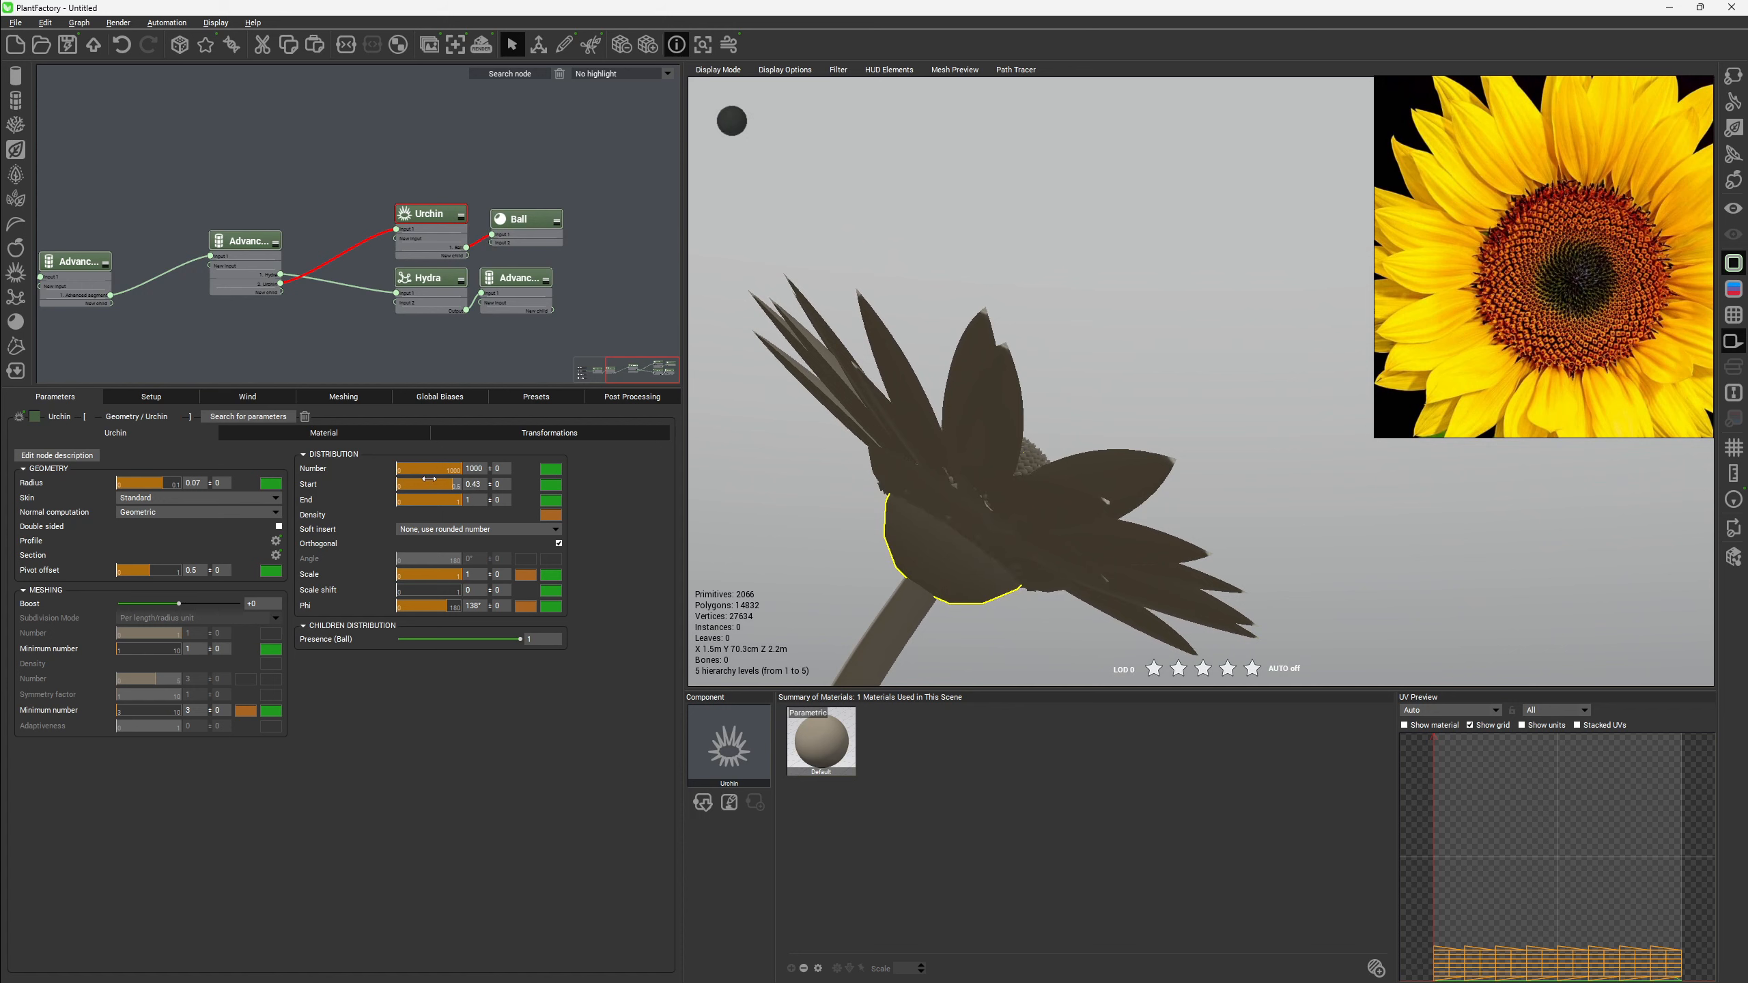
{"action": "left_click", "coordinate": [479, 484]}
{"action": "right_click_drag", "start_coordinate": [1071, 405], "coordinate": [926, 515]}
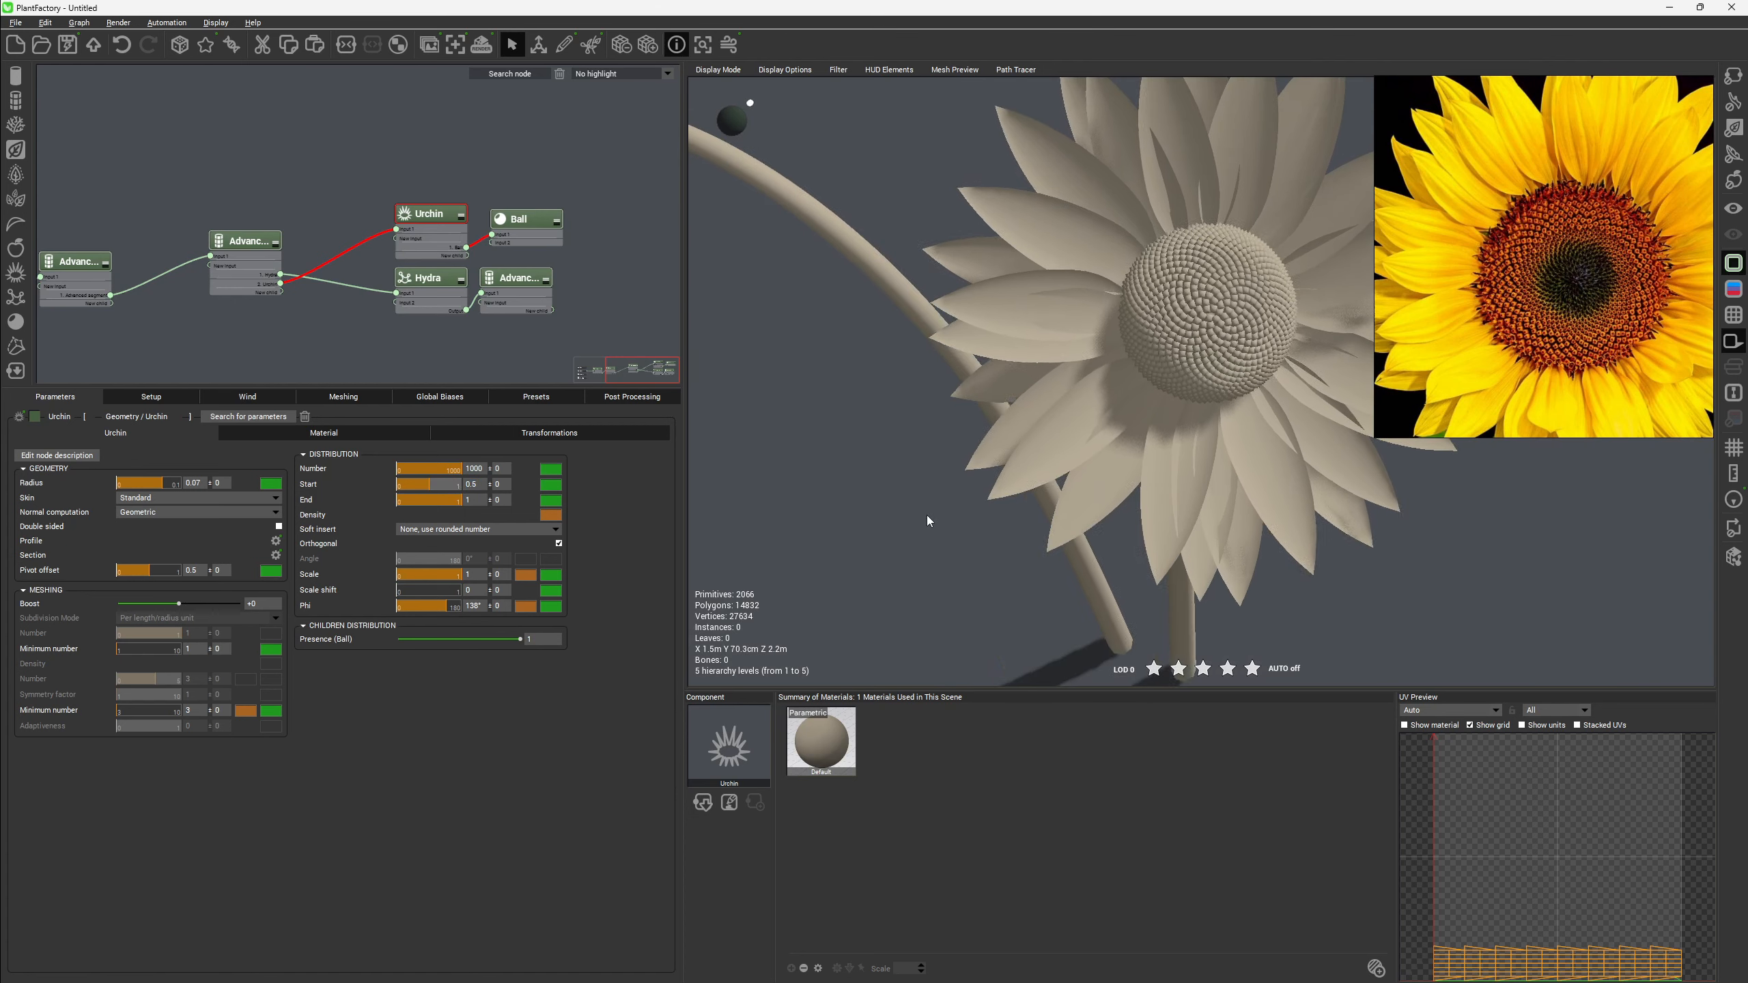
{"action": "right_click_drag", "start_coordinate": [1092, 452], "coordinate": [1123, 381]}
{"action": "left_click_drag", "start_coordinate": [1058, 409], "coordinate": [1123, 374]}
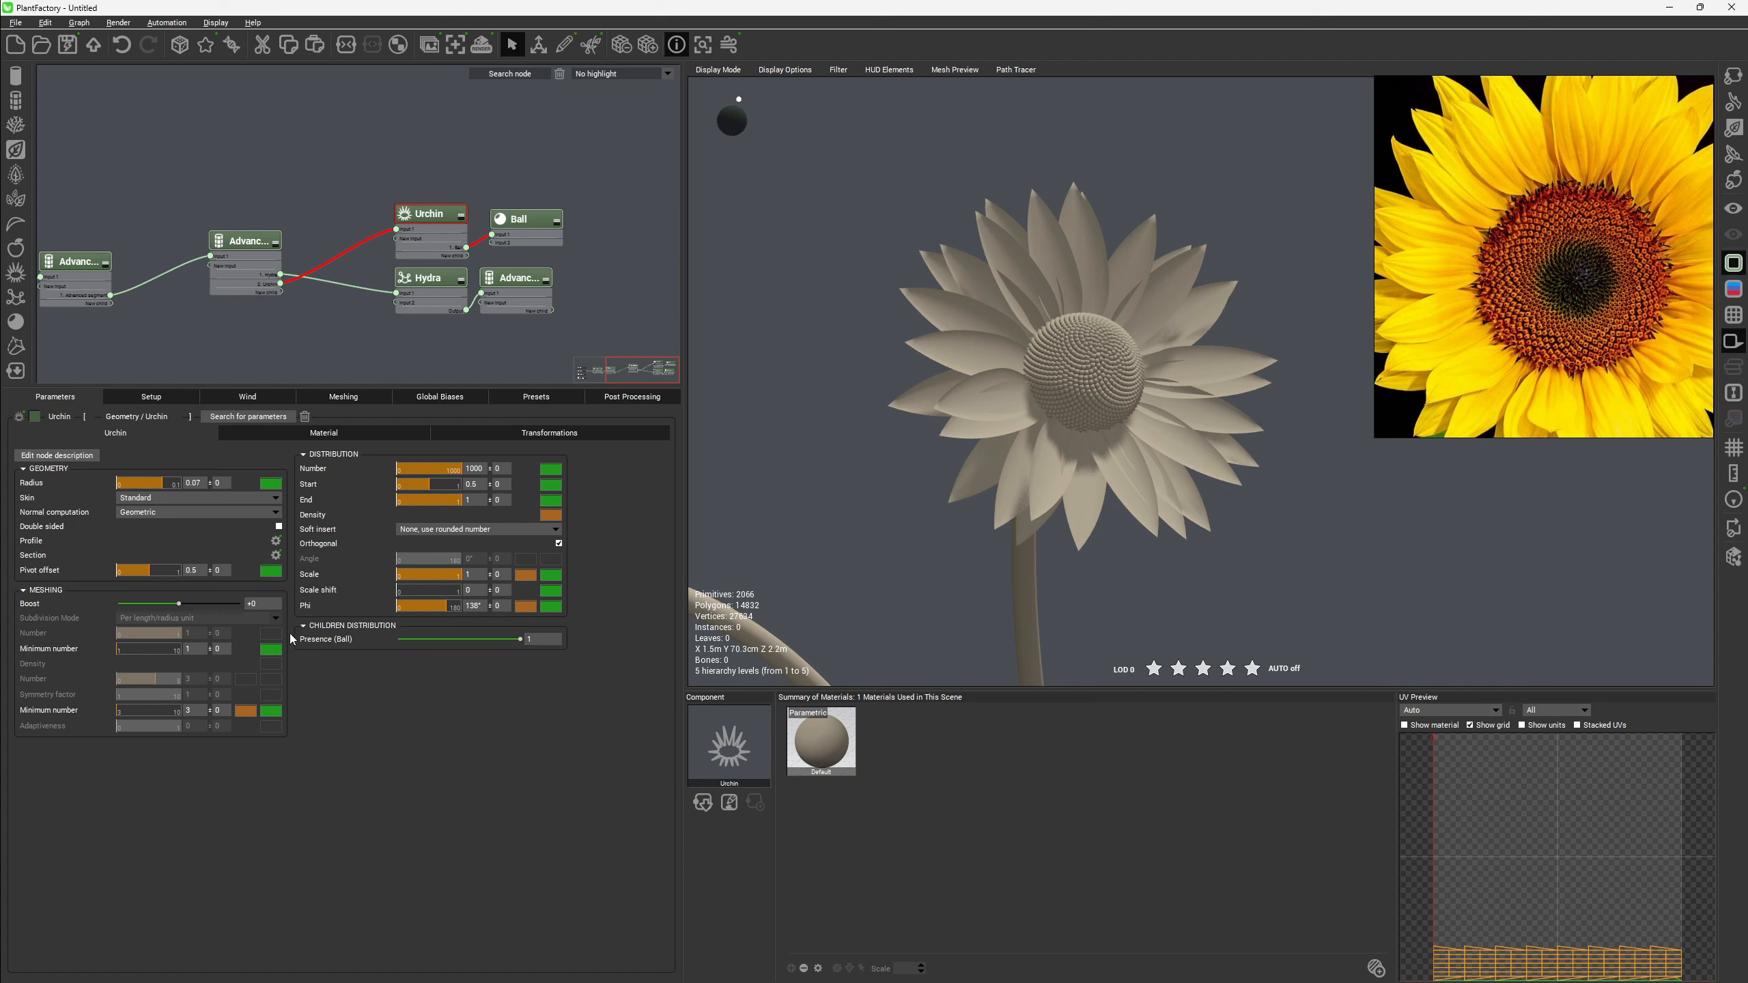
Flatten the Urchin by setting its Z scale to 0.1 and check the flower center from the side.
{"action": "left_click", "coordinate": [474, 434]}
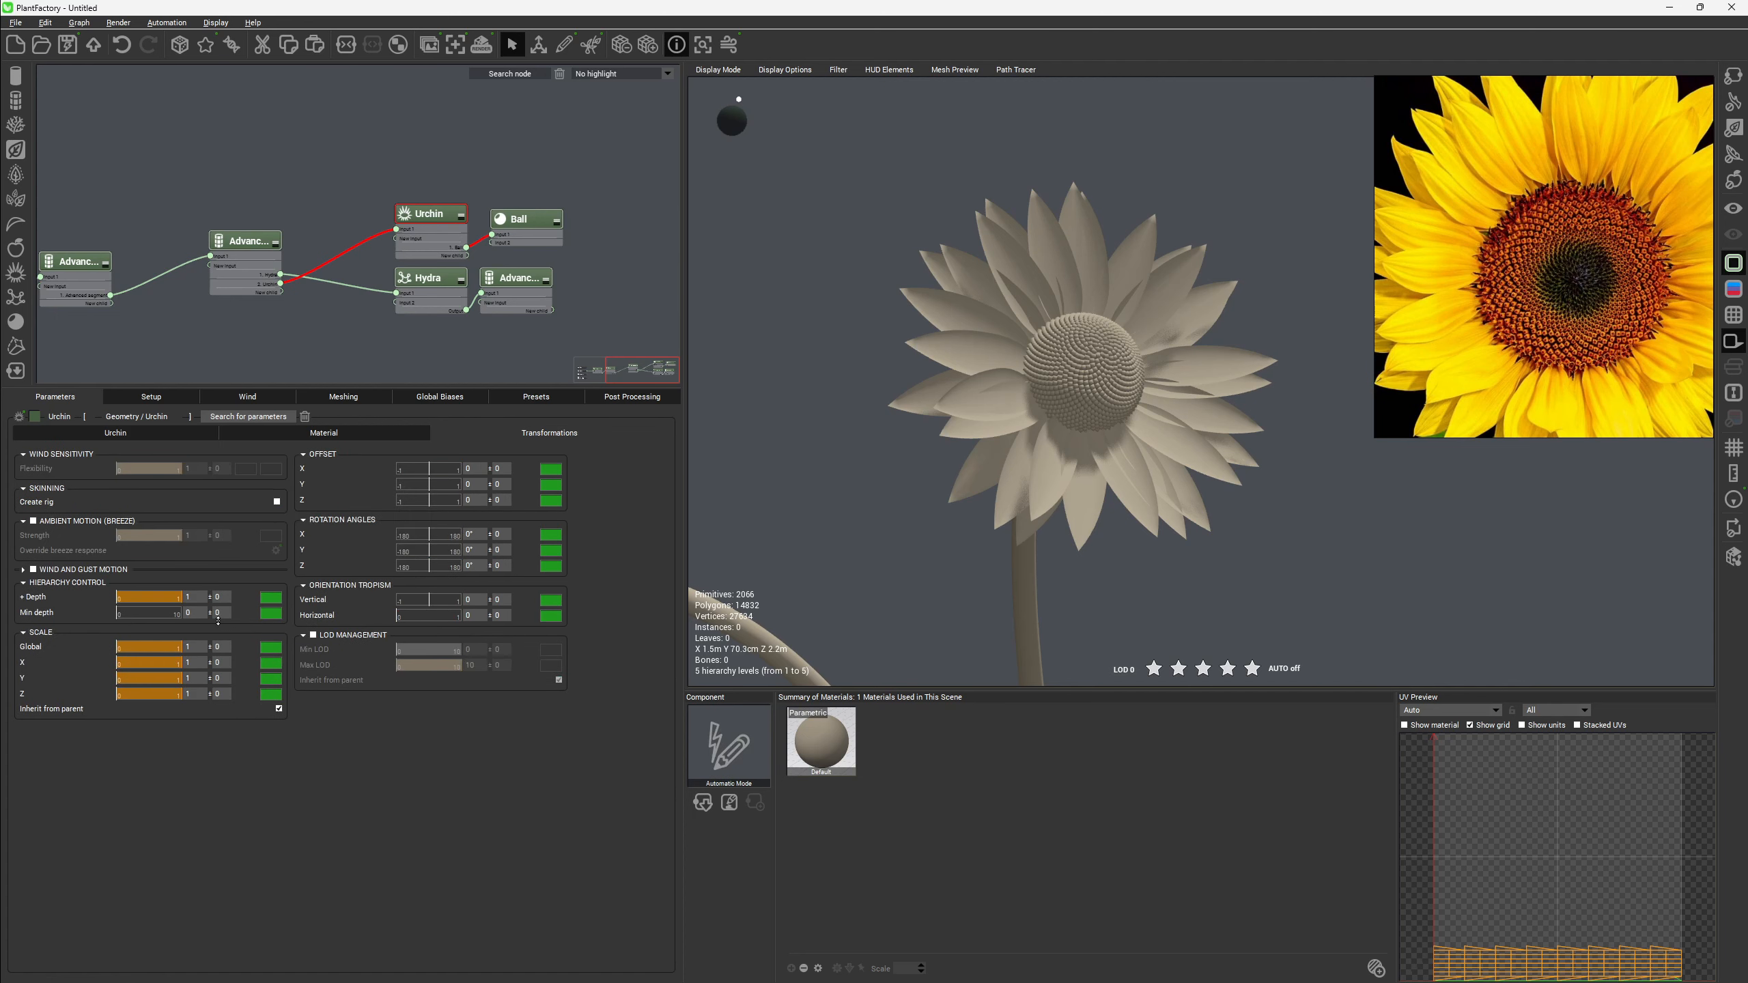
{"action": "double_click", "coordinate": [194, 693]}
{"action": "type", "text": "0.1"}
{"action": "key", "text": "Return"}
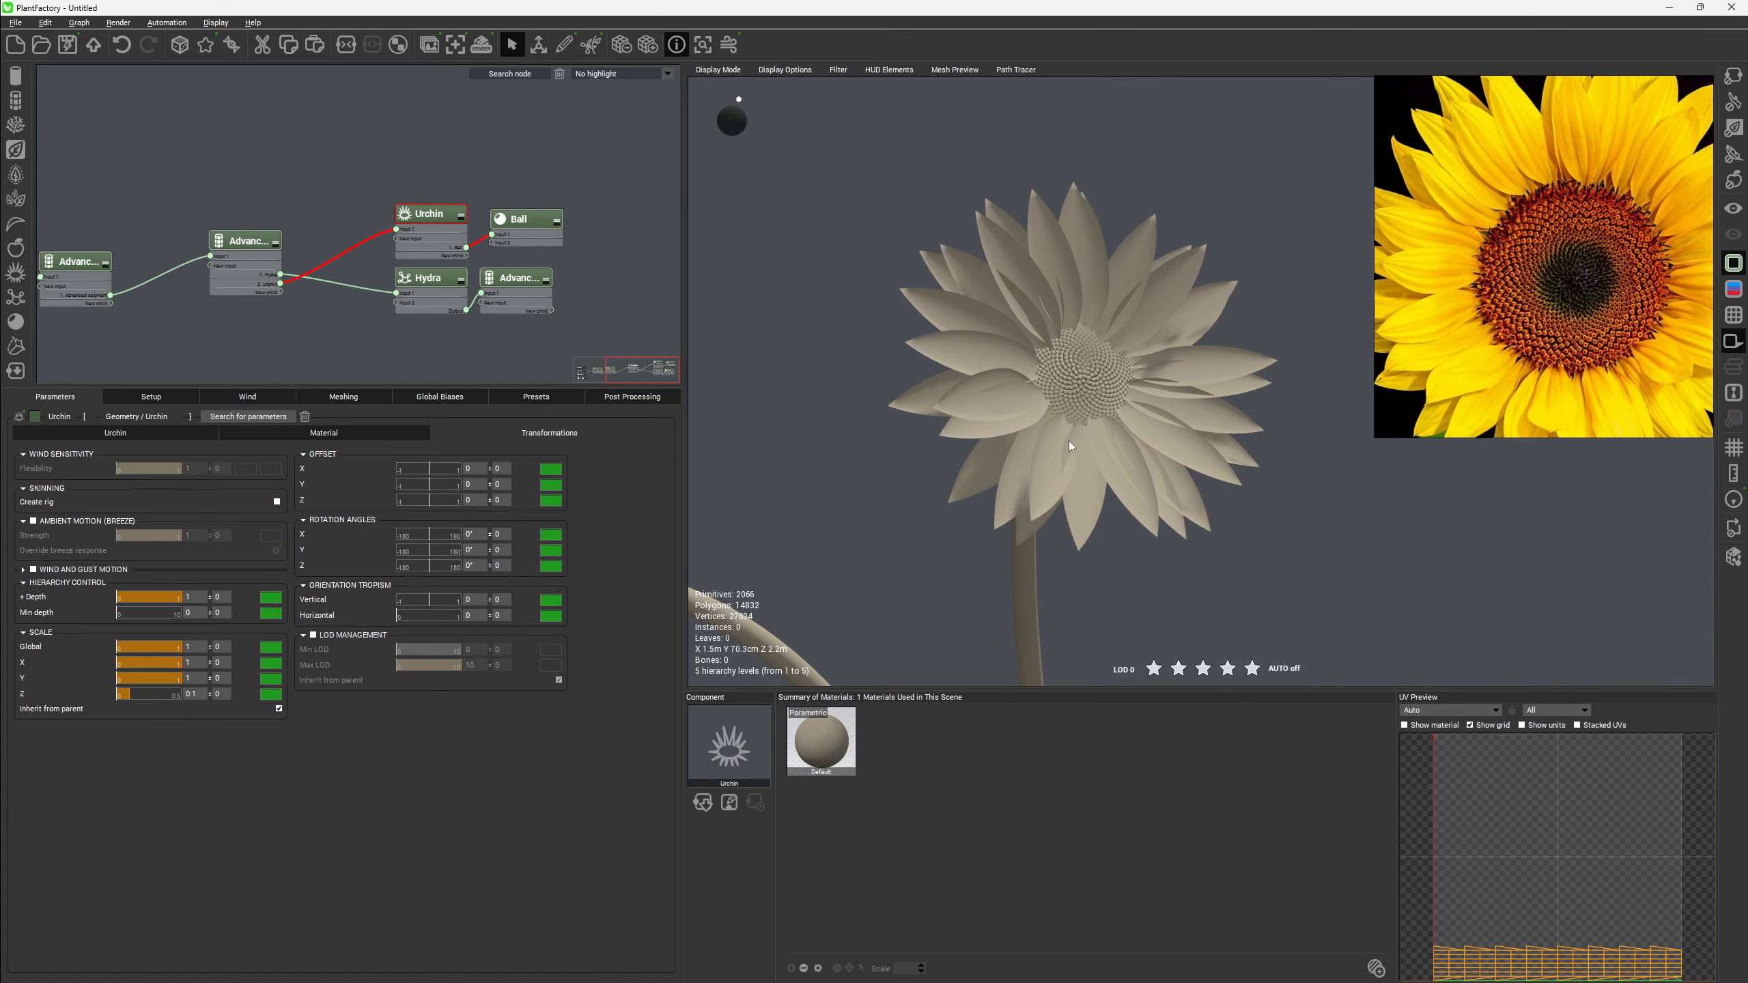
{"action": "scroll", "coordinate": [1073, 427], "scroll_direction": "up", "scroll_amount": 3}
{"action": "left_click_drag", "start_coordinate": [1081, 404], "coordinate": [953, 412]}
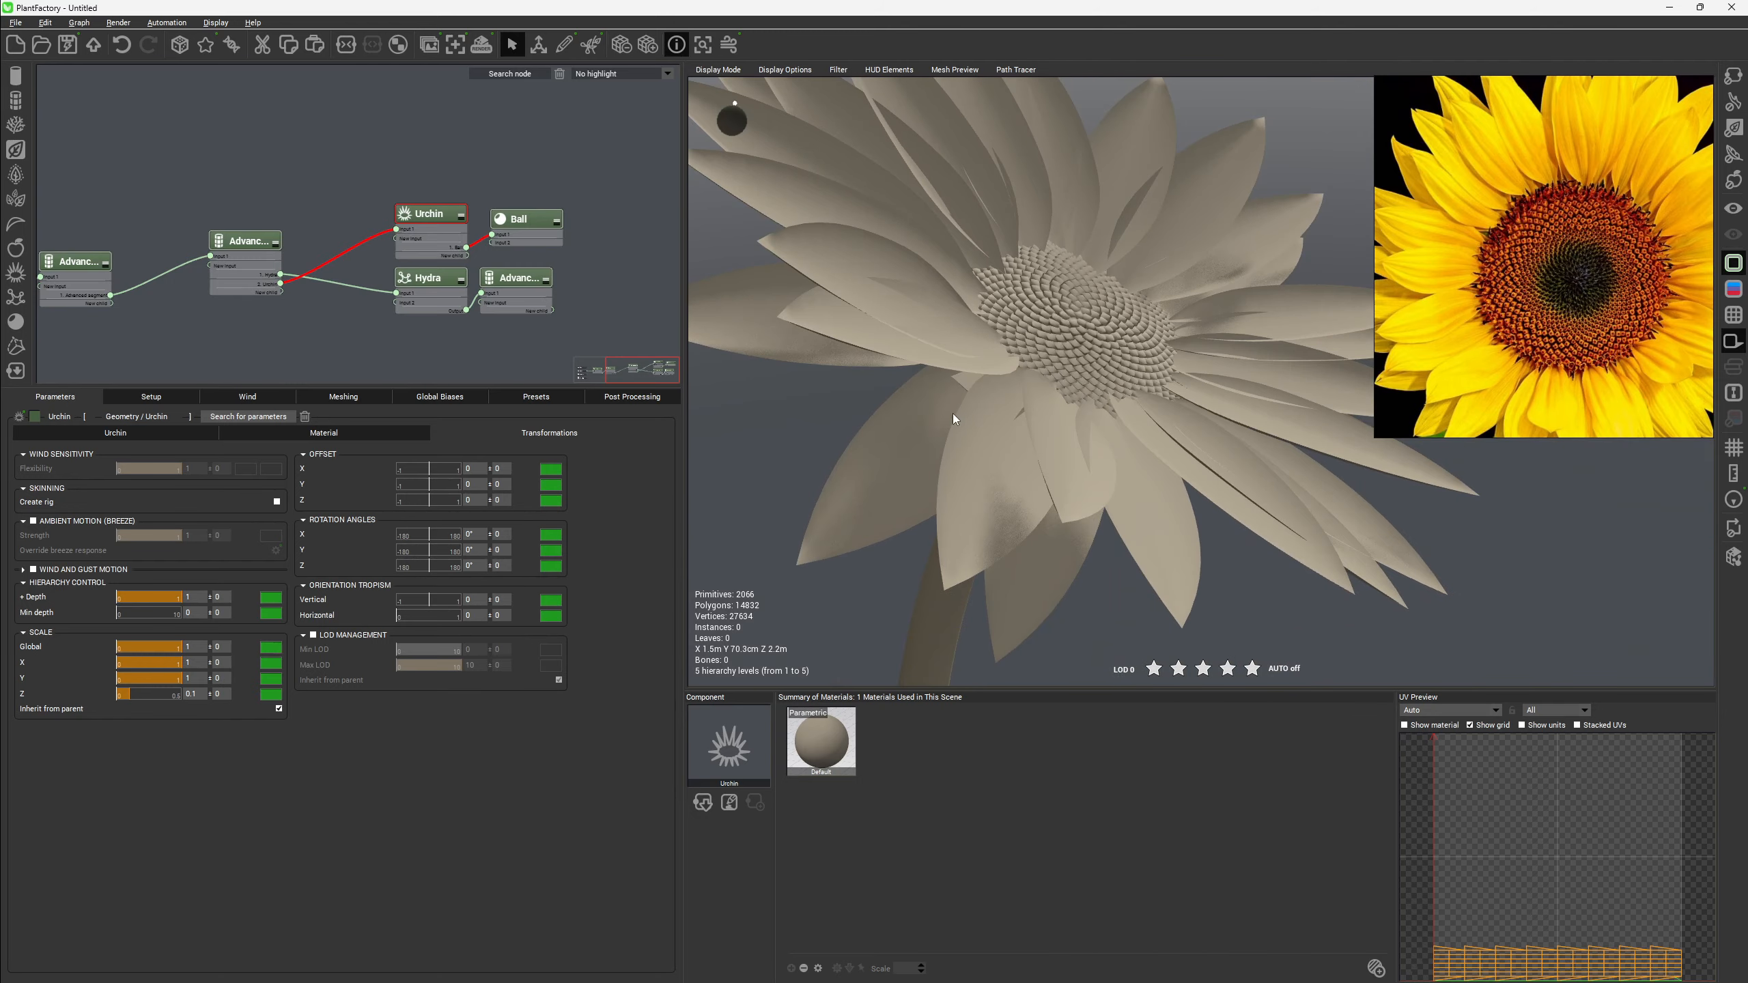
Change the Urchin's pivot offset to -0.4 and inspect the raised flower center from the front and close up.
{"action": "left_click", "coordinate": [99, 432]}
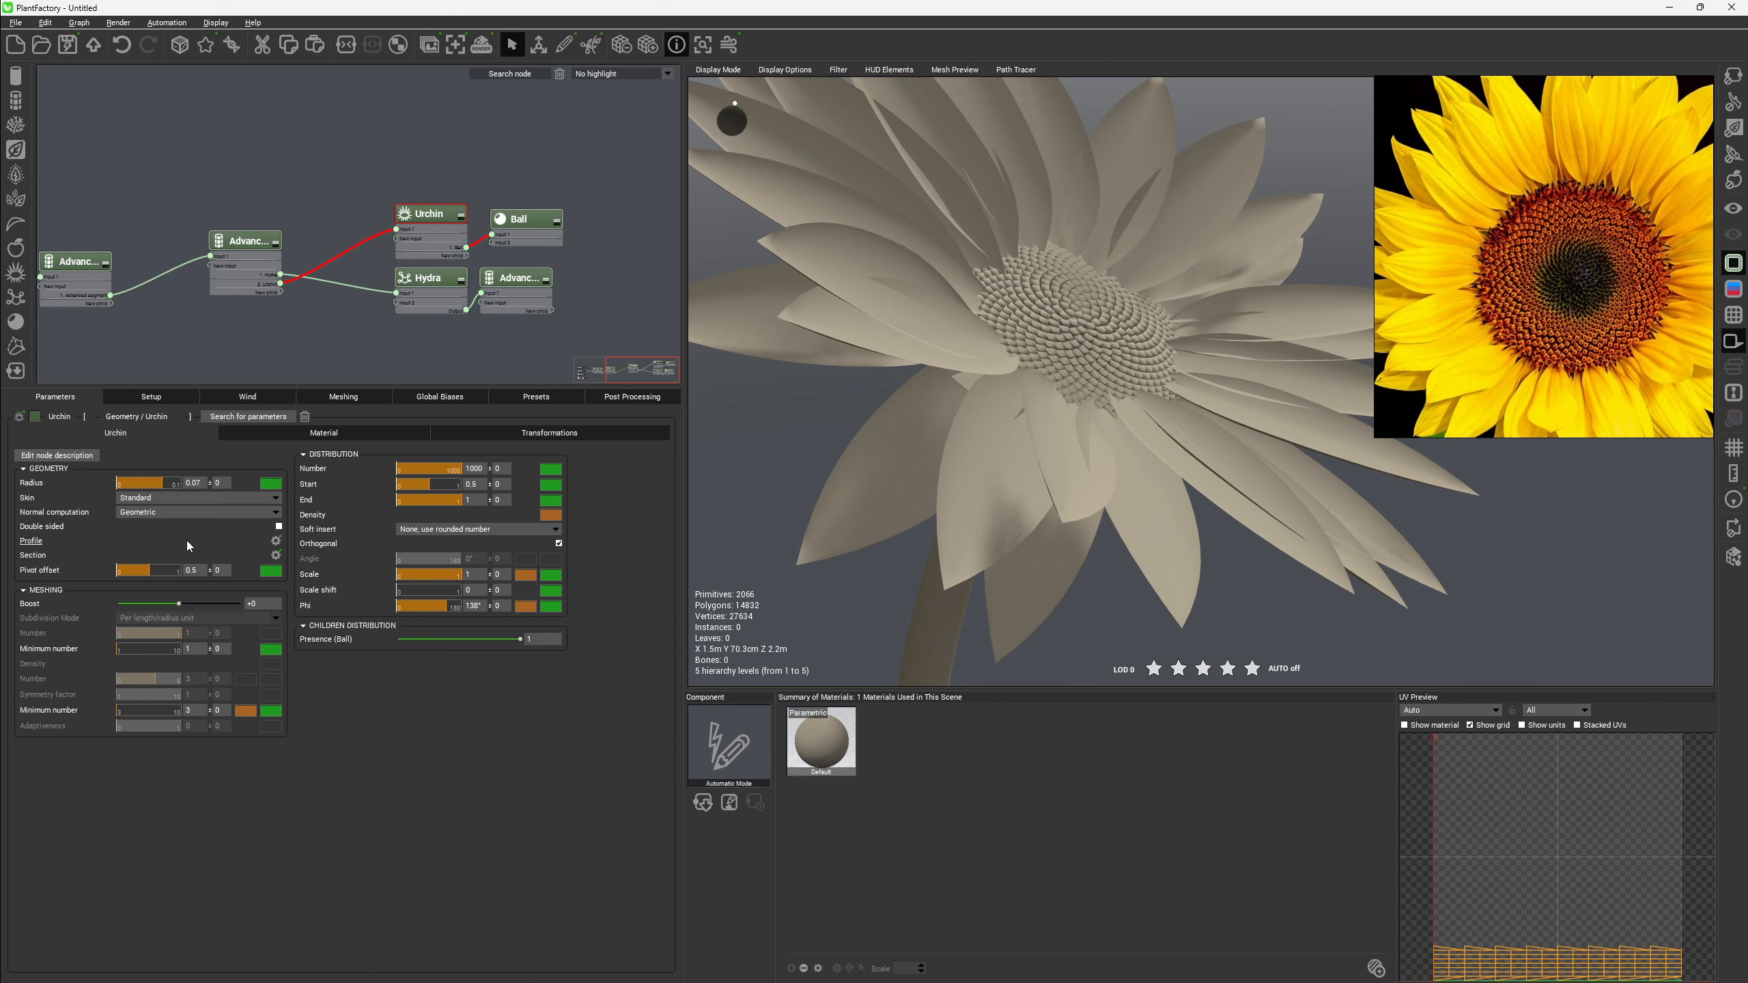
{"action": "left_click_drag", "start_coordinate": [147, 573], "coordinate": [87, 592]}
{"action": "right_click_drag", "start_coordinate": [1105, 437], "coordinate": [1161, 400]}
{"action": "scroll", "coordinate": [1067, 394], "scroll_direction": "down", "scroll_amount": 8}
{"action": "left_click", "coordinate": [1161, 400]}
{"action": "scroll", "coordinate": [987, 391], "scroll_direction": "up", "scroll_amount": 10}
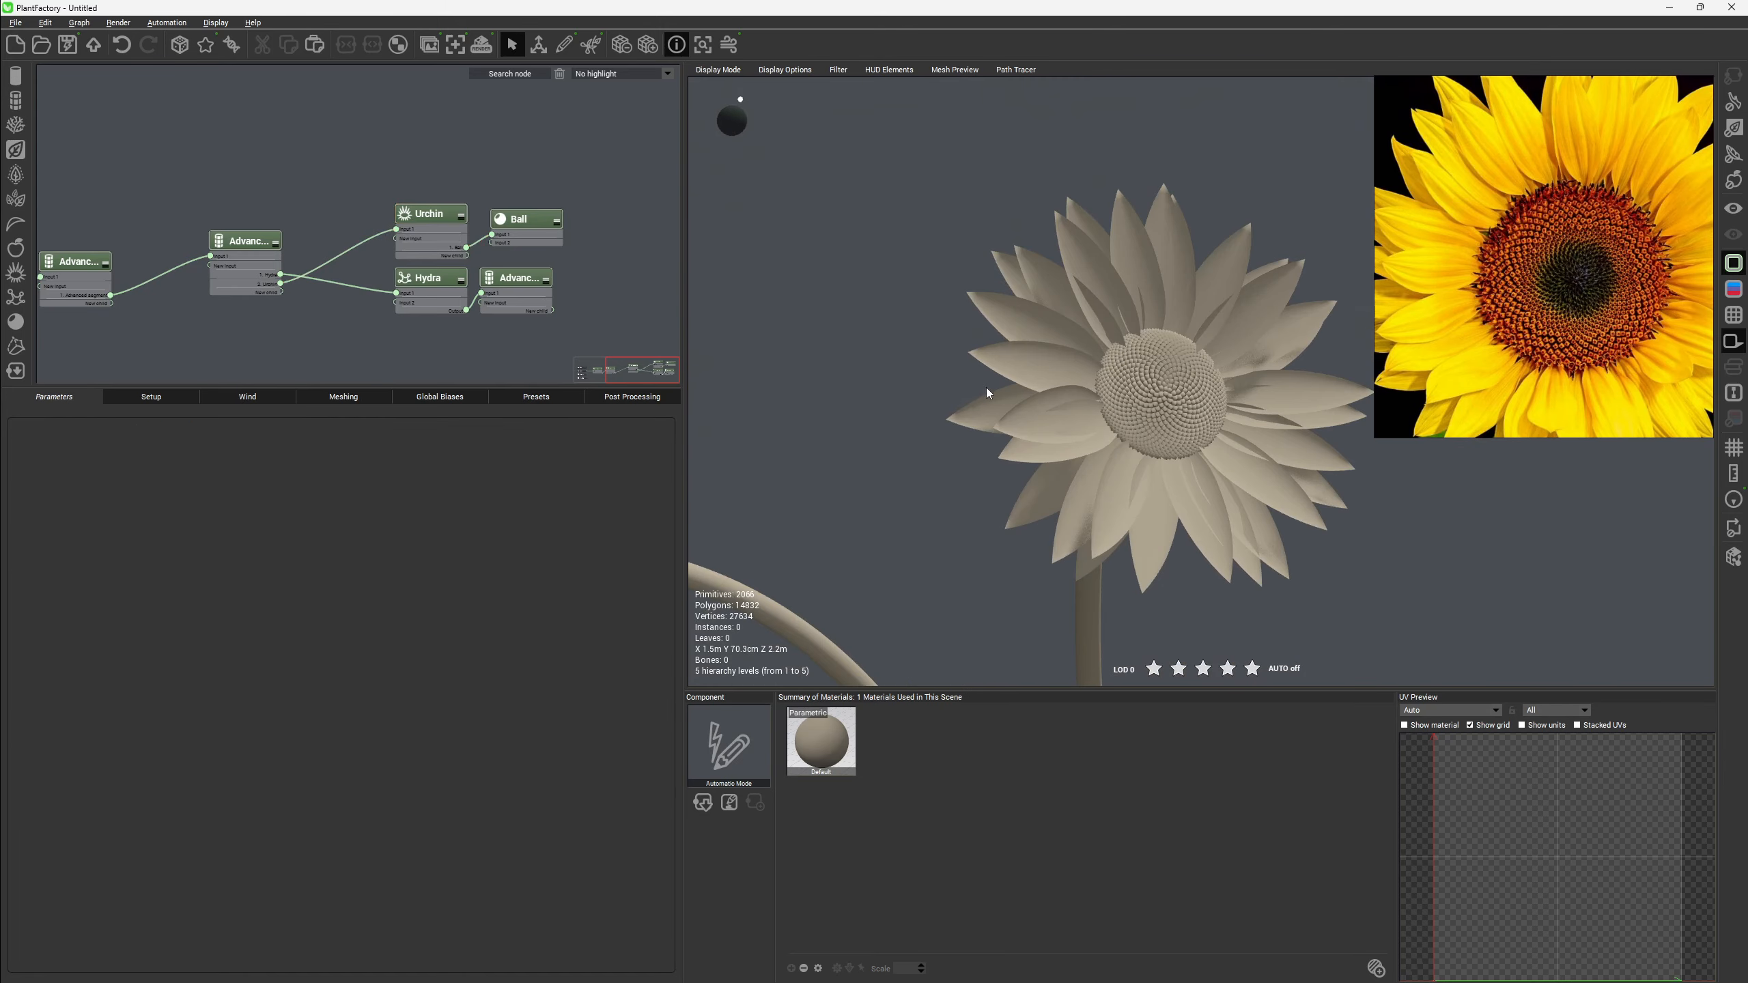
{"action": "scroll", "coordinate": [909, 409], "scroll_direction": "up", "scroll_amount": 10}
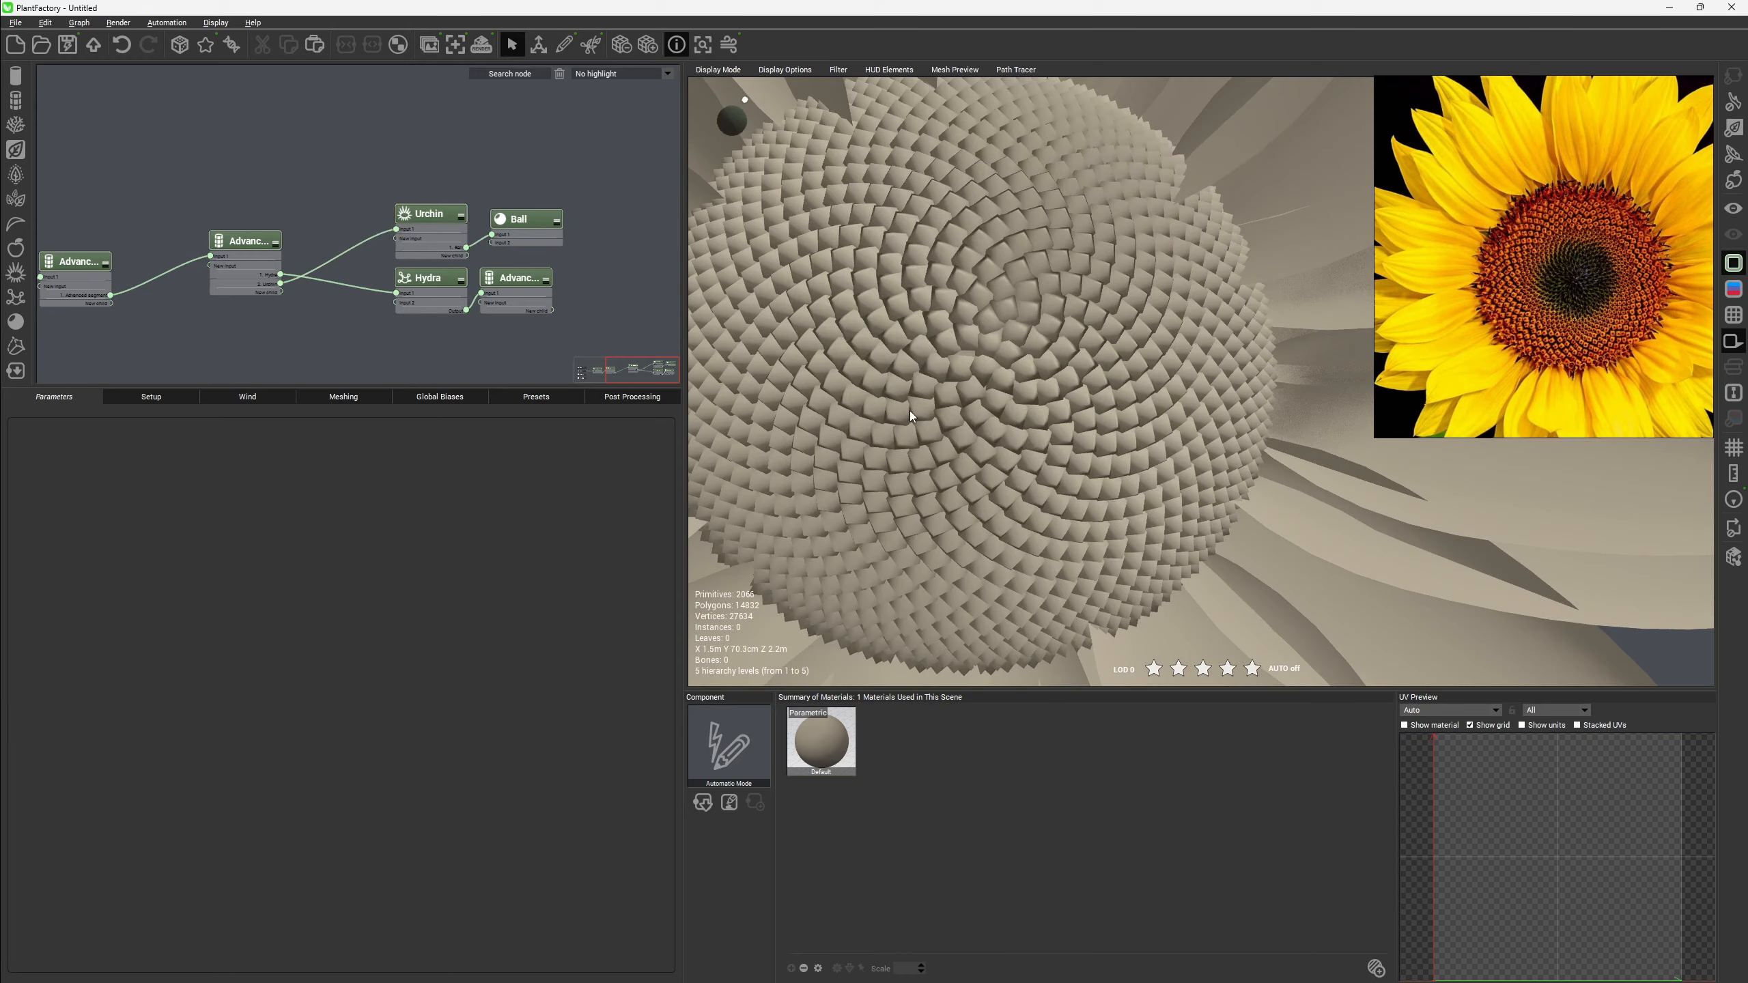
{"action": "scroll", "coordinate": [992, 310], "scroll_direction": "down", "scroll_amount": 5}
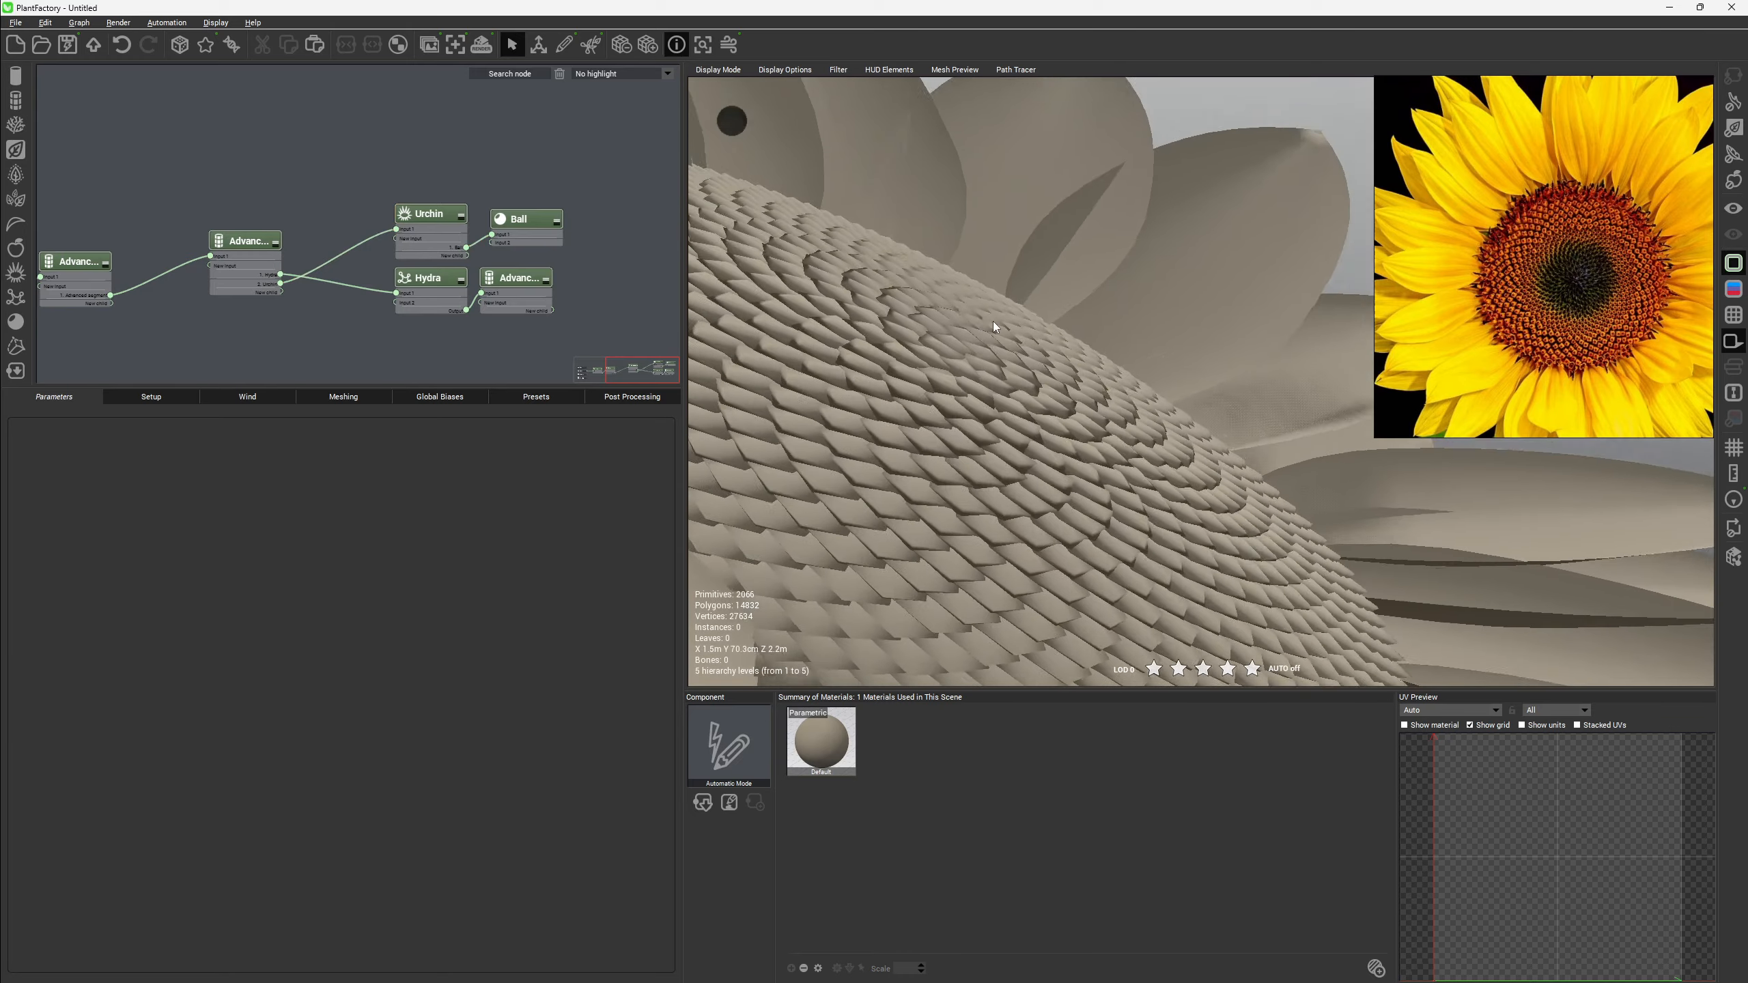
{"action": "right_click_drag", "start_coordinate": [992, 321], "coordinate": [900, 286]}
Turn off scale inheritance on the Ball node and inspect the shape of the balls across the flower center.
{"action": "left_click", "coordinate": [981, 409]}
{"action": "scroll", "coordinate": [958, 391], "scroll_direction": "down", "scroll_amount": 3}
{"action": "mouse_move", "coordinate": [1045, 451]}
{"action": "right_mouse_down"}
{"action": "mouse_move", "coordinate": [1054, 395]}
{"action": "mouse_move", "coordinate": [1059, 478]}
{"action": "right_mouse_up"}
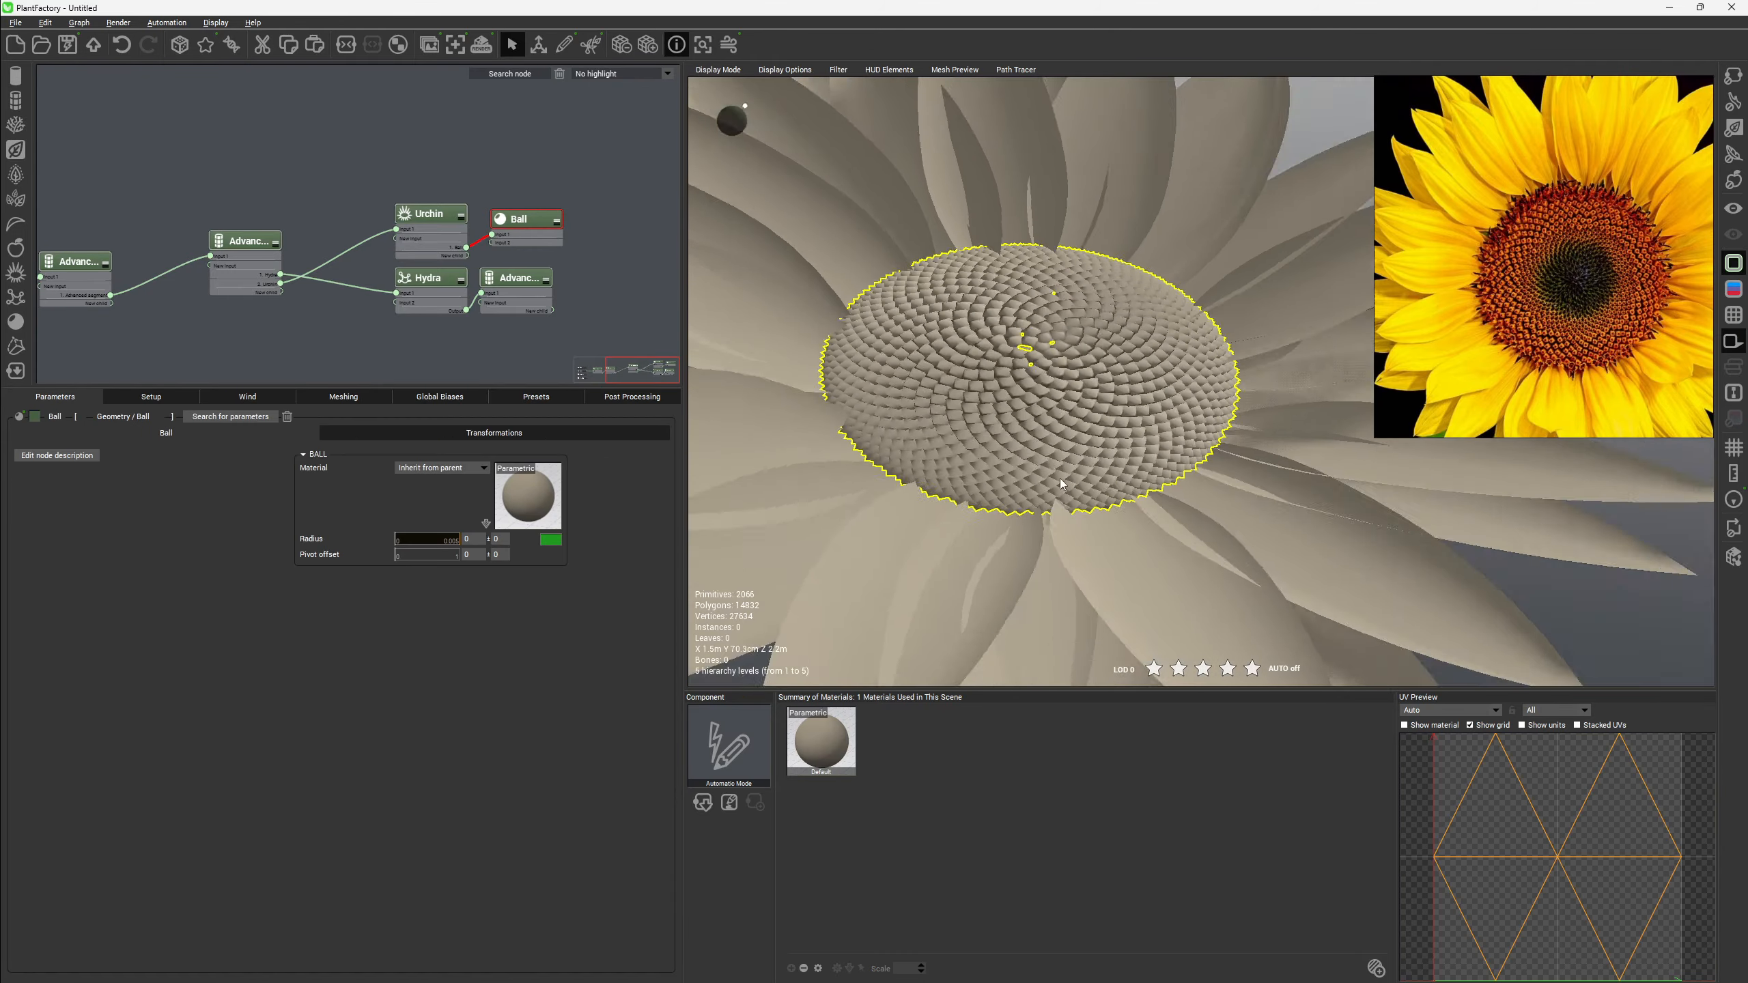
{"action": "scroll", "coordinate": [1060, 480], "scroll_direction": "up", "scroll_amount": 5}
{"action": "right_click_drag", "start_coordinate": [1056, 544], "coordinate": [748, 463]}
{"action": "left_click", "coordinate": [432, 435]}
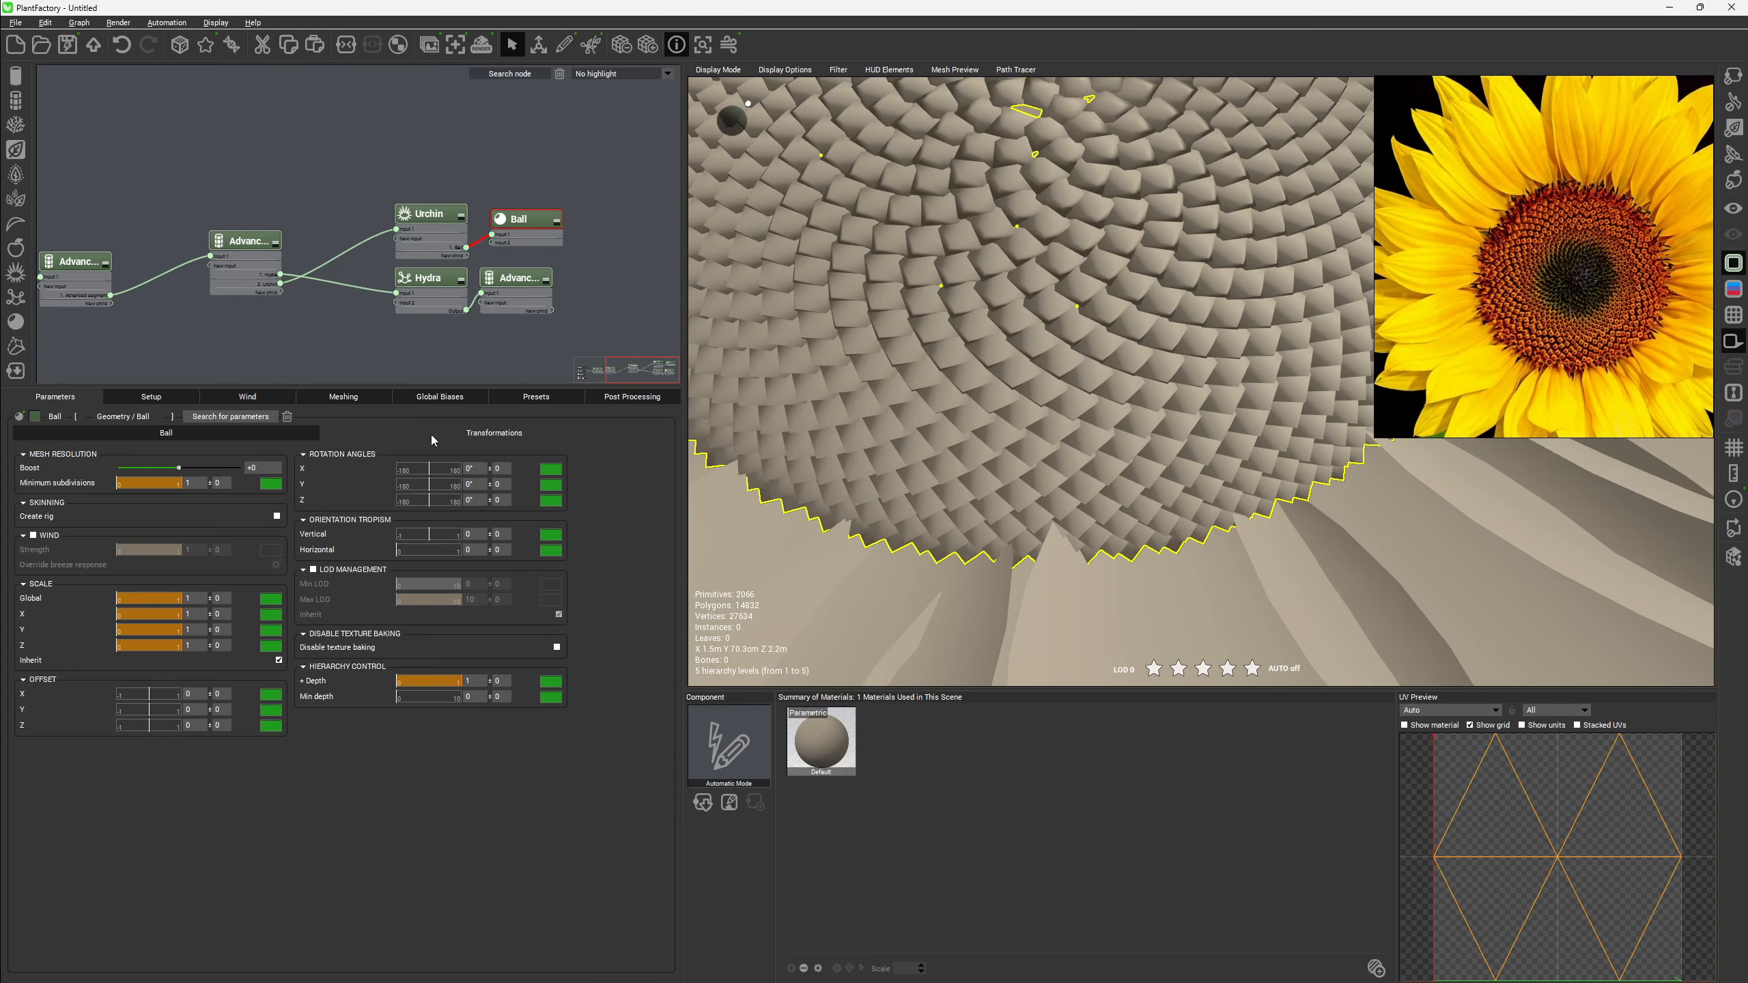
{"action": "left_click", "coordinate": [277, 661]}
{"action": "scroll", "coordinate": [1059, 385], "scroll_direction": "down", "scroll_amount": 4}
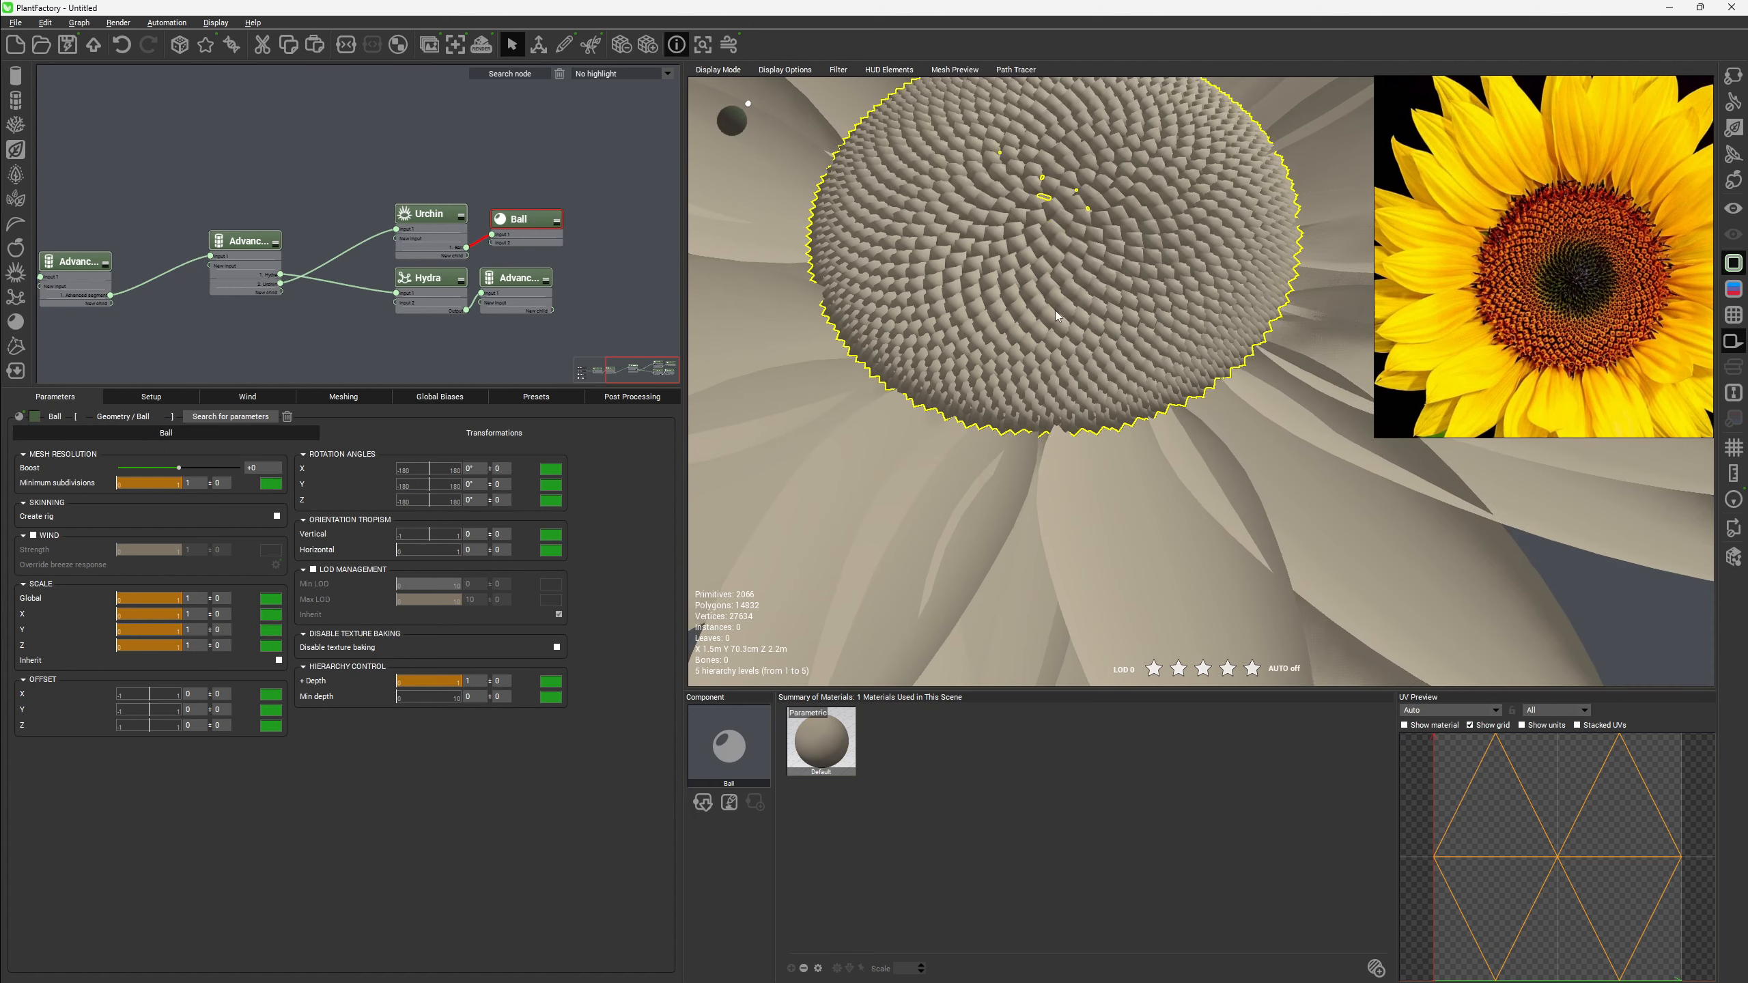
{"action": "right_click_drag", "start_coordinate": [1059, 385], "coordinate": [1054, 343]}
{"action": "scroll", "coordinate": [1055, 343], "scroll_direction": "down", "scroll_amount": 3}
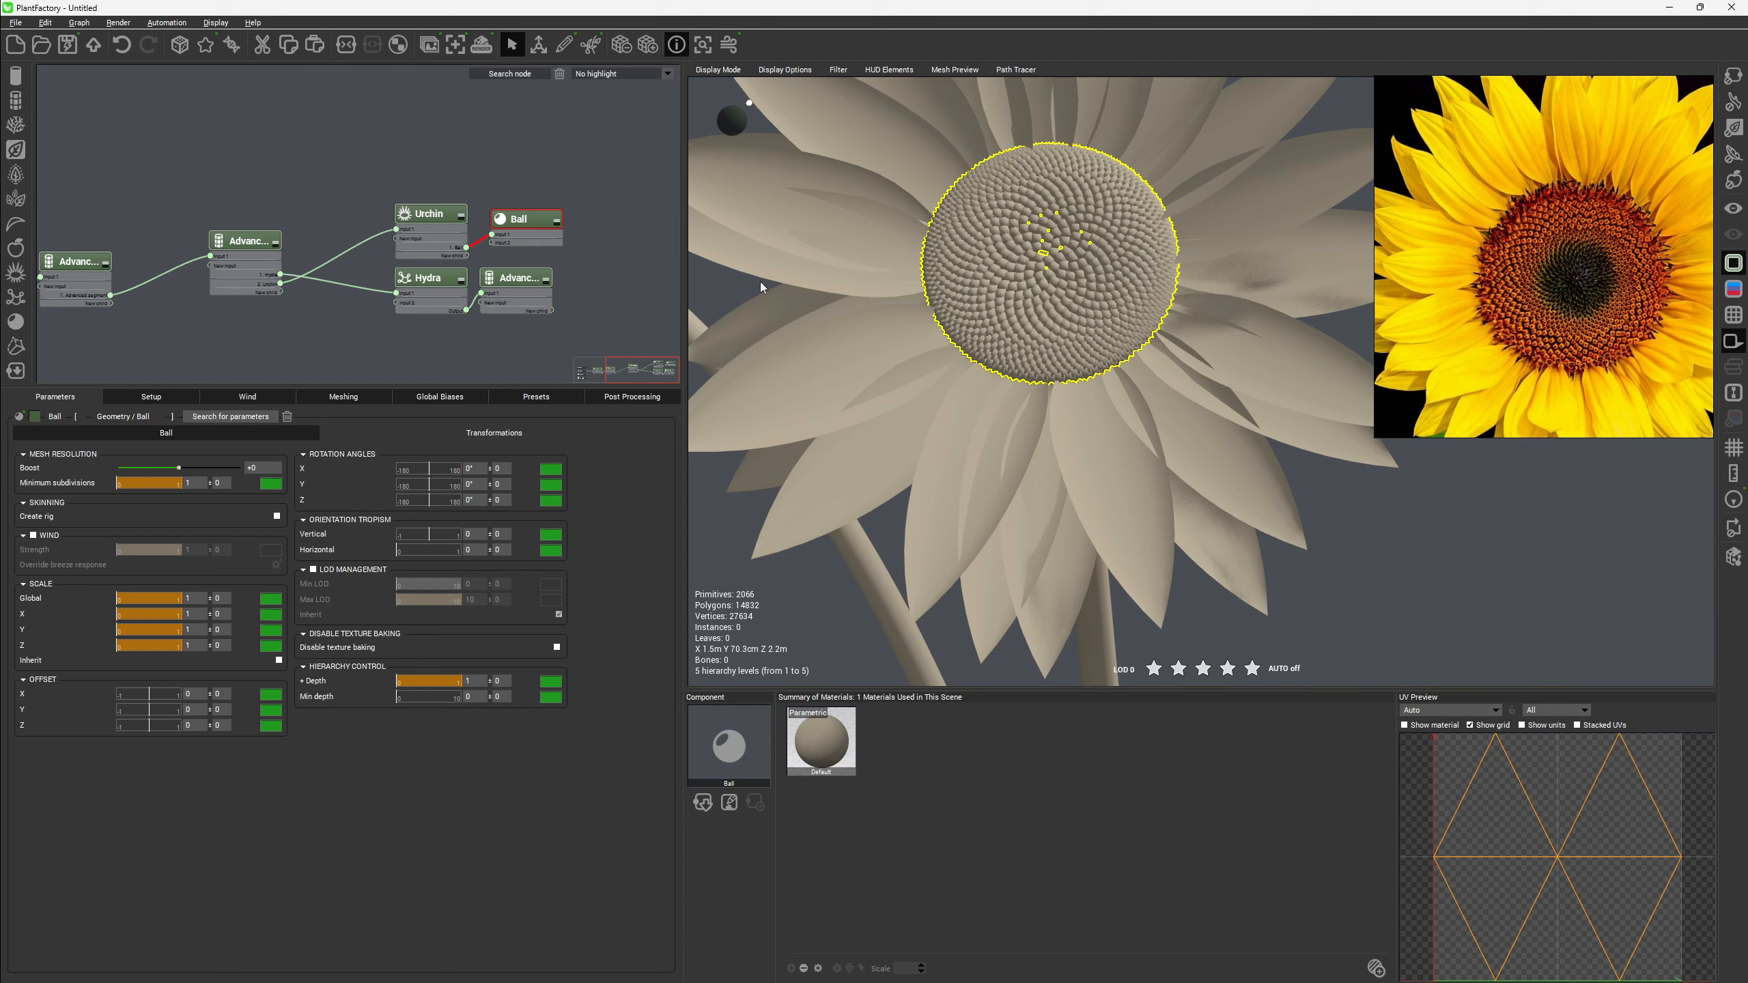
{"action": "left_click", "coordinate": [427, 214]}
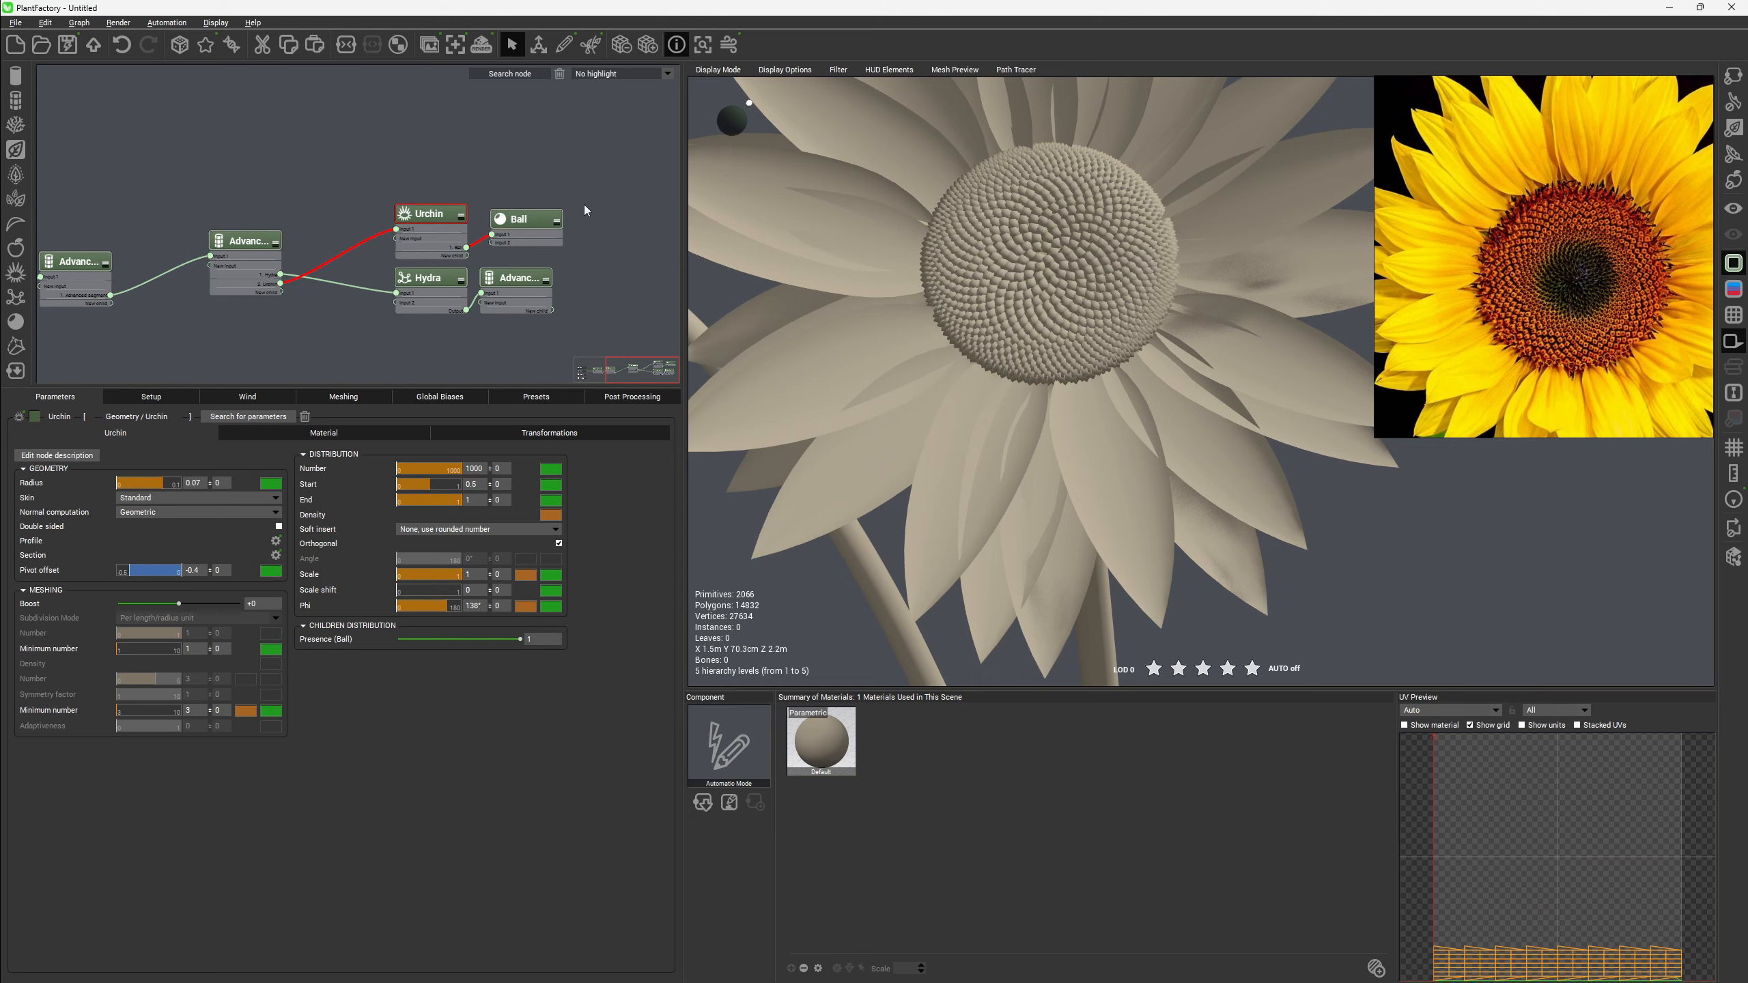
{"action": "left_click", "coordinate": [554, 223]}
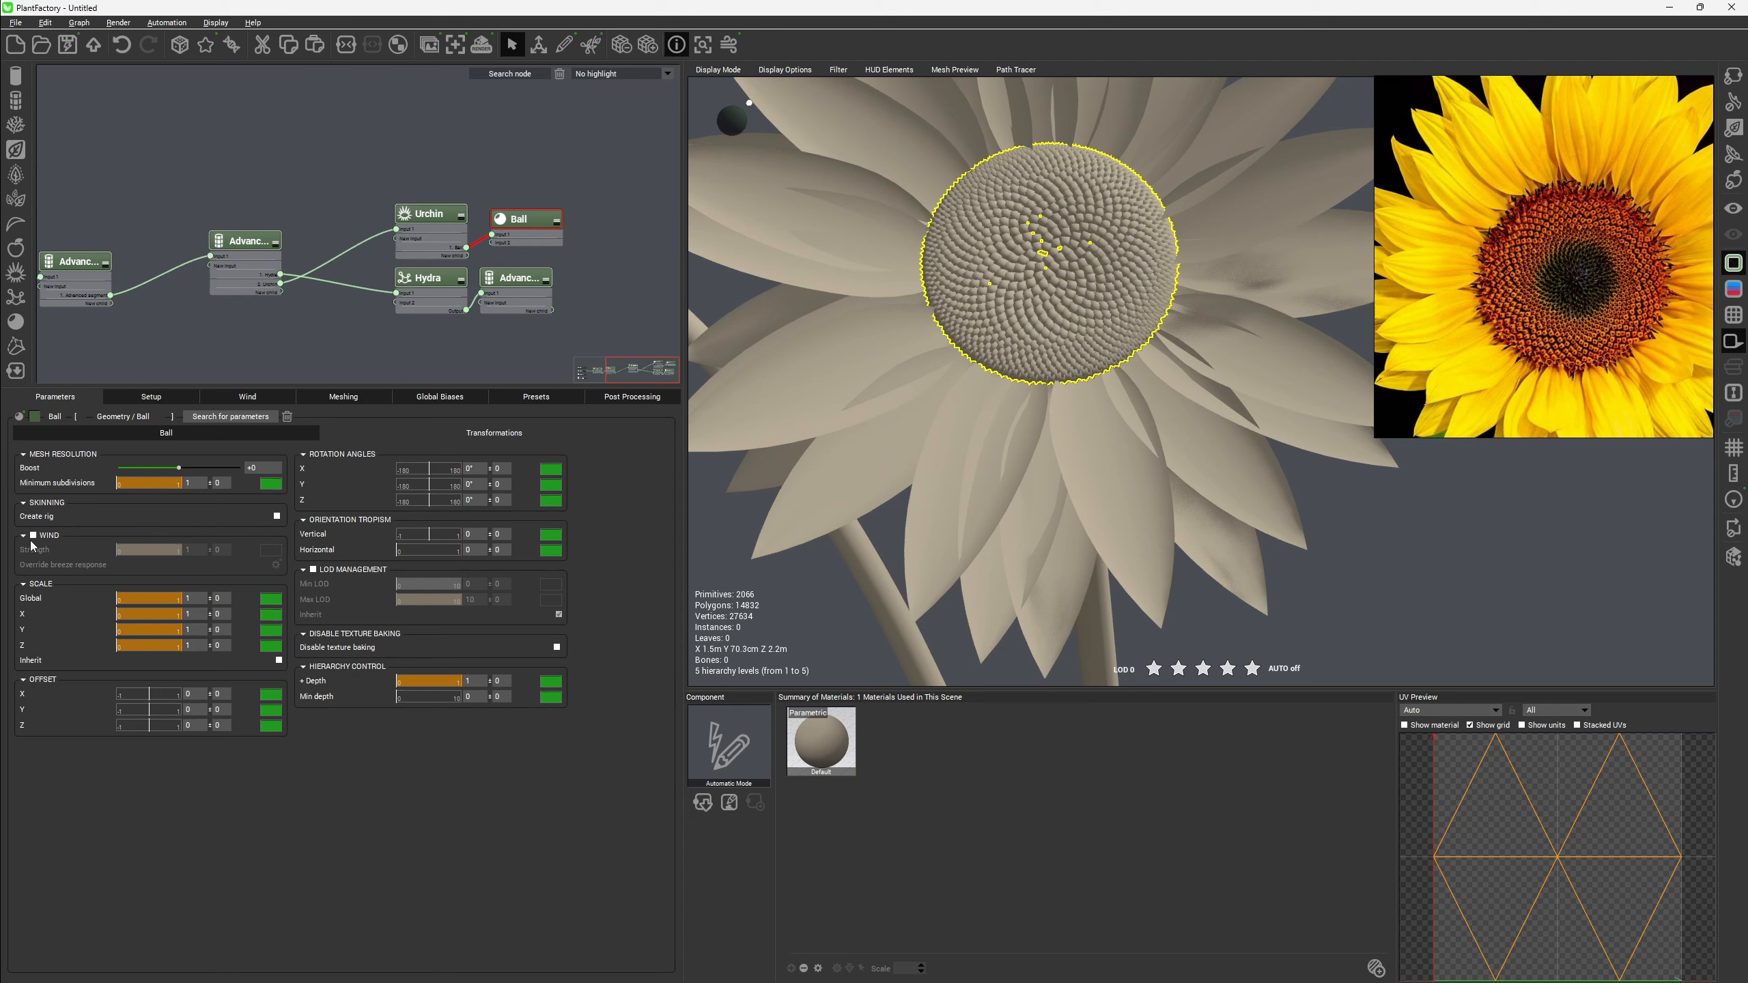
{"action": "left_click", "coordinate": [157, 434]}
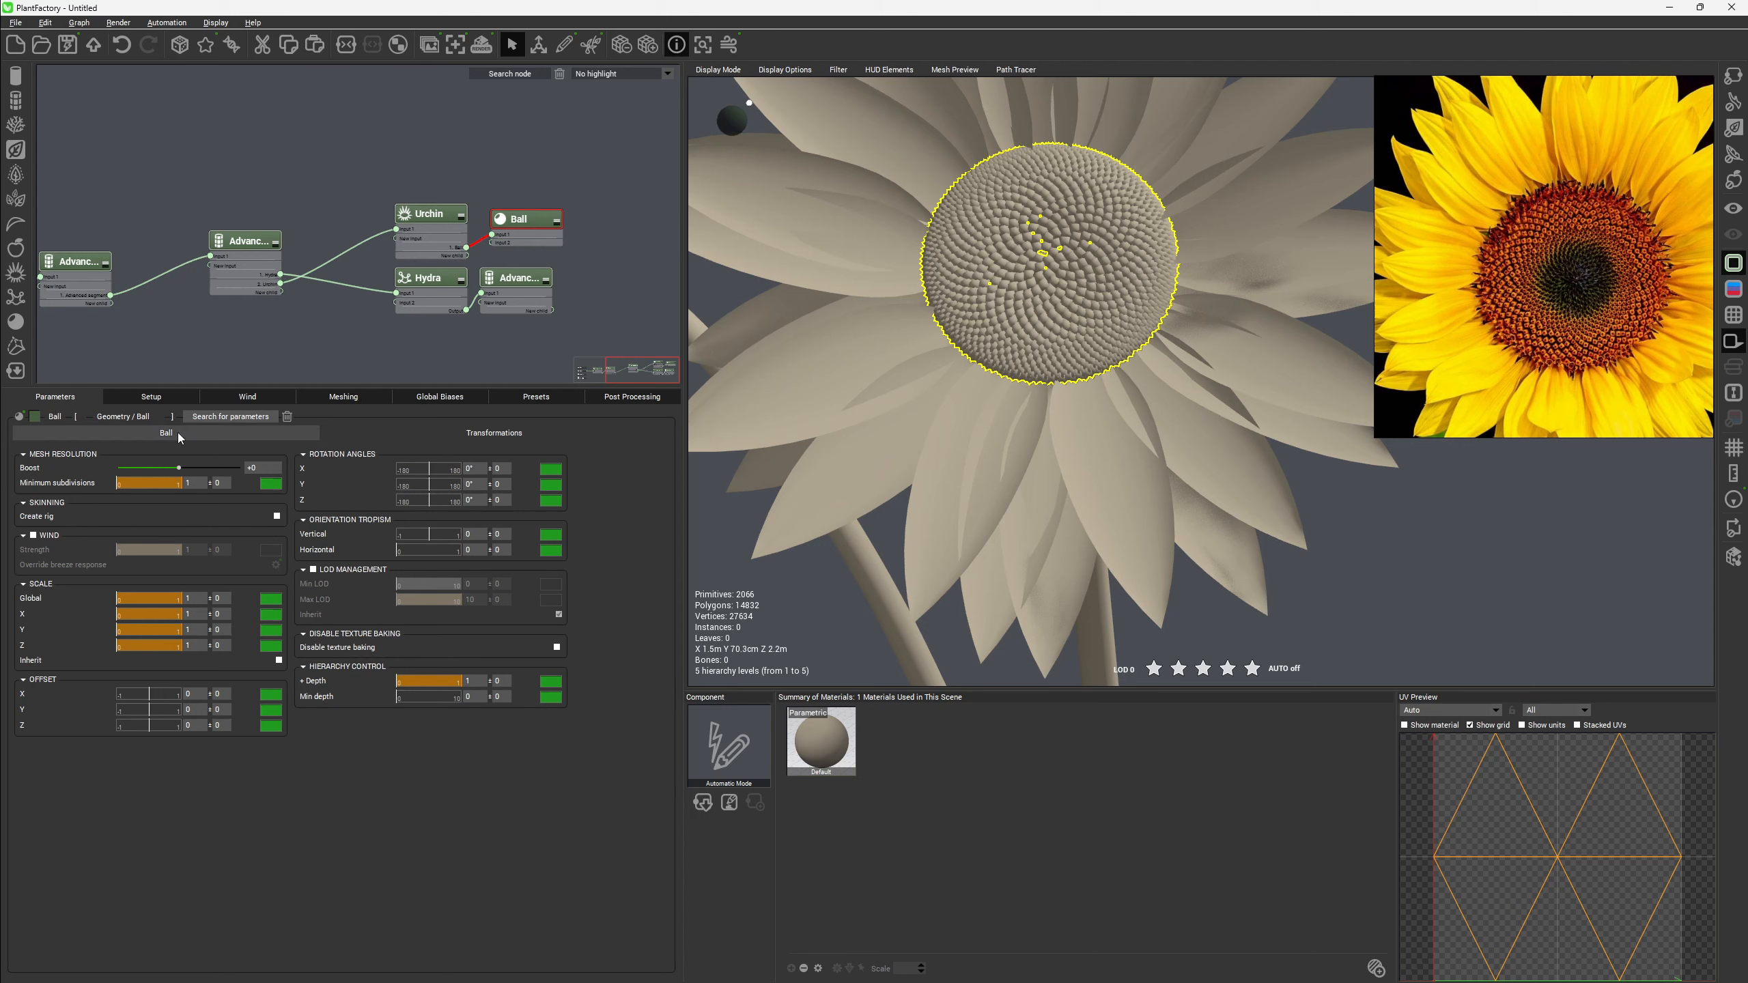
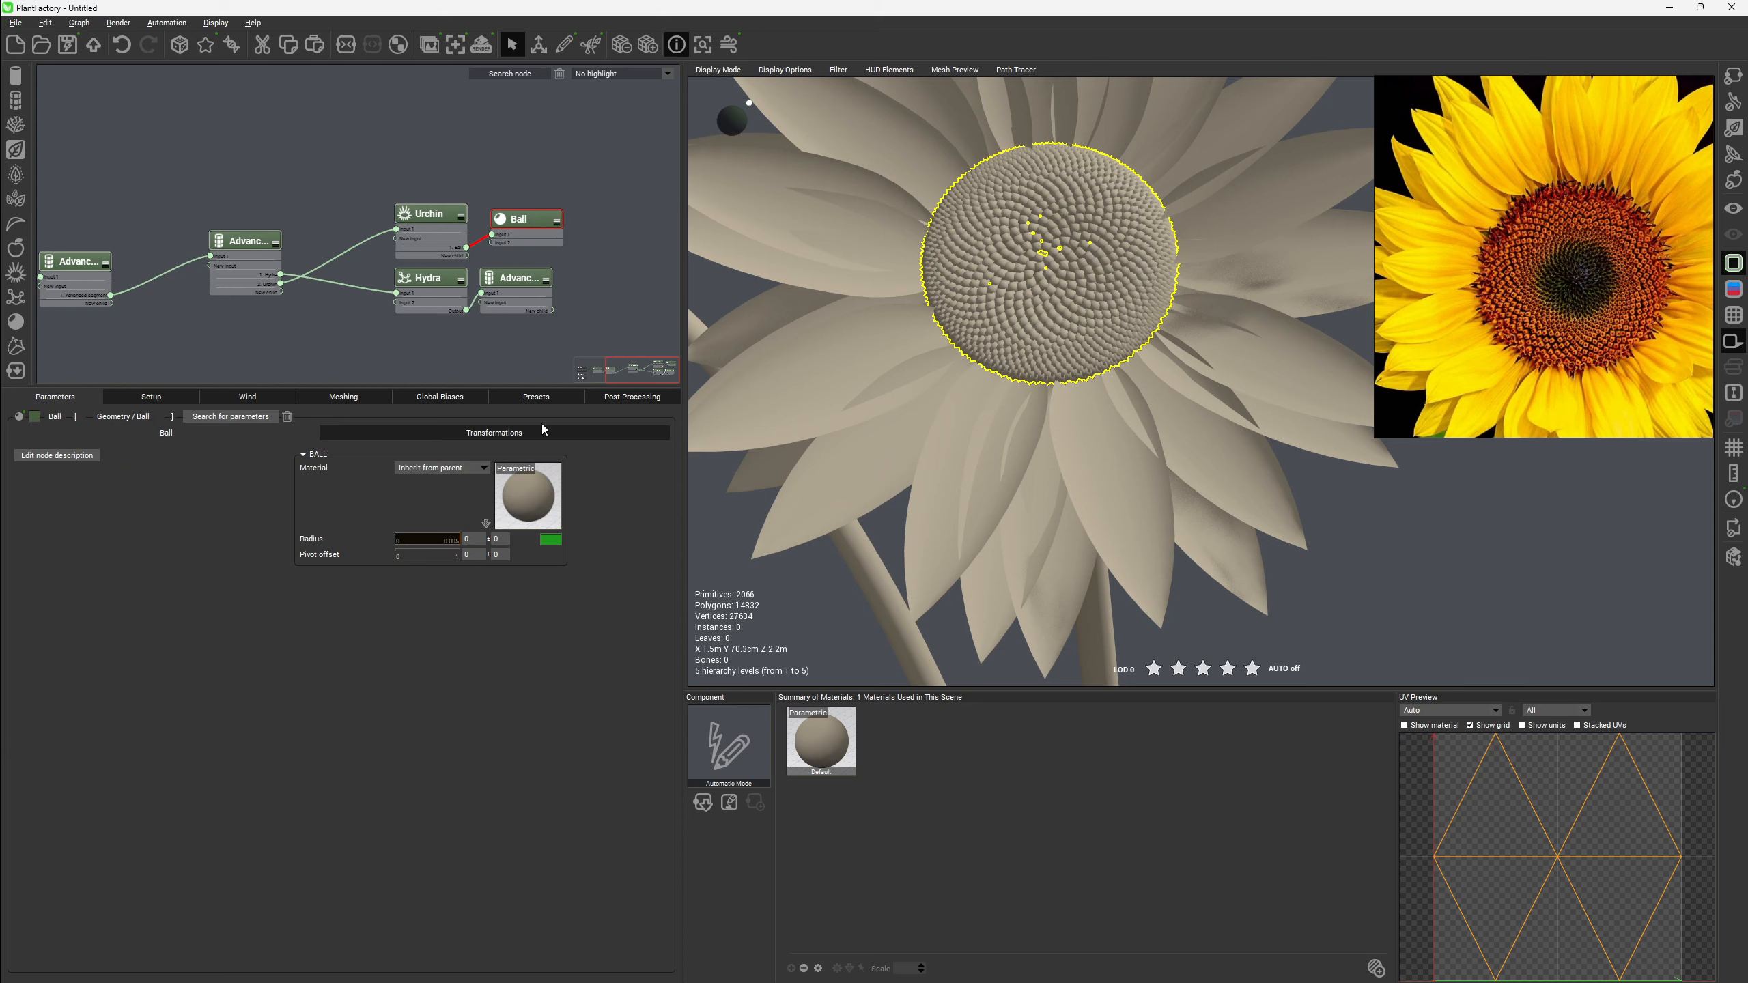
In the Urchin's Profile curve, add two keypoints, lowering the second to about X 0.47, Y 0.67 and pulling down the end point.
{"action": "left_click", "coordinate": [440, 217]}
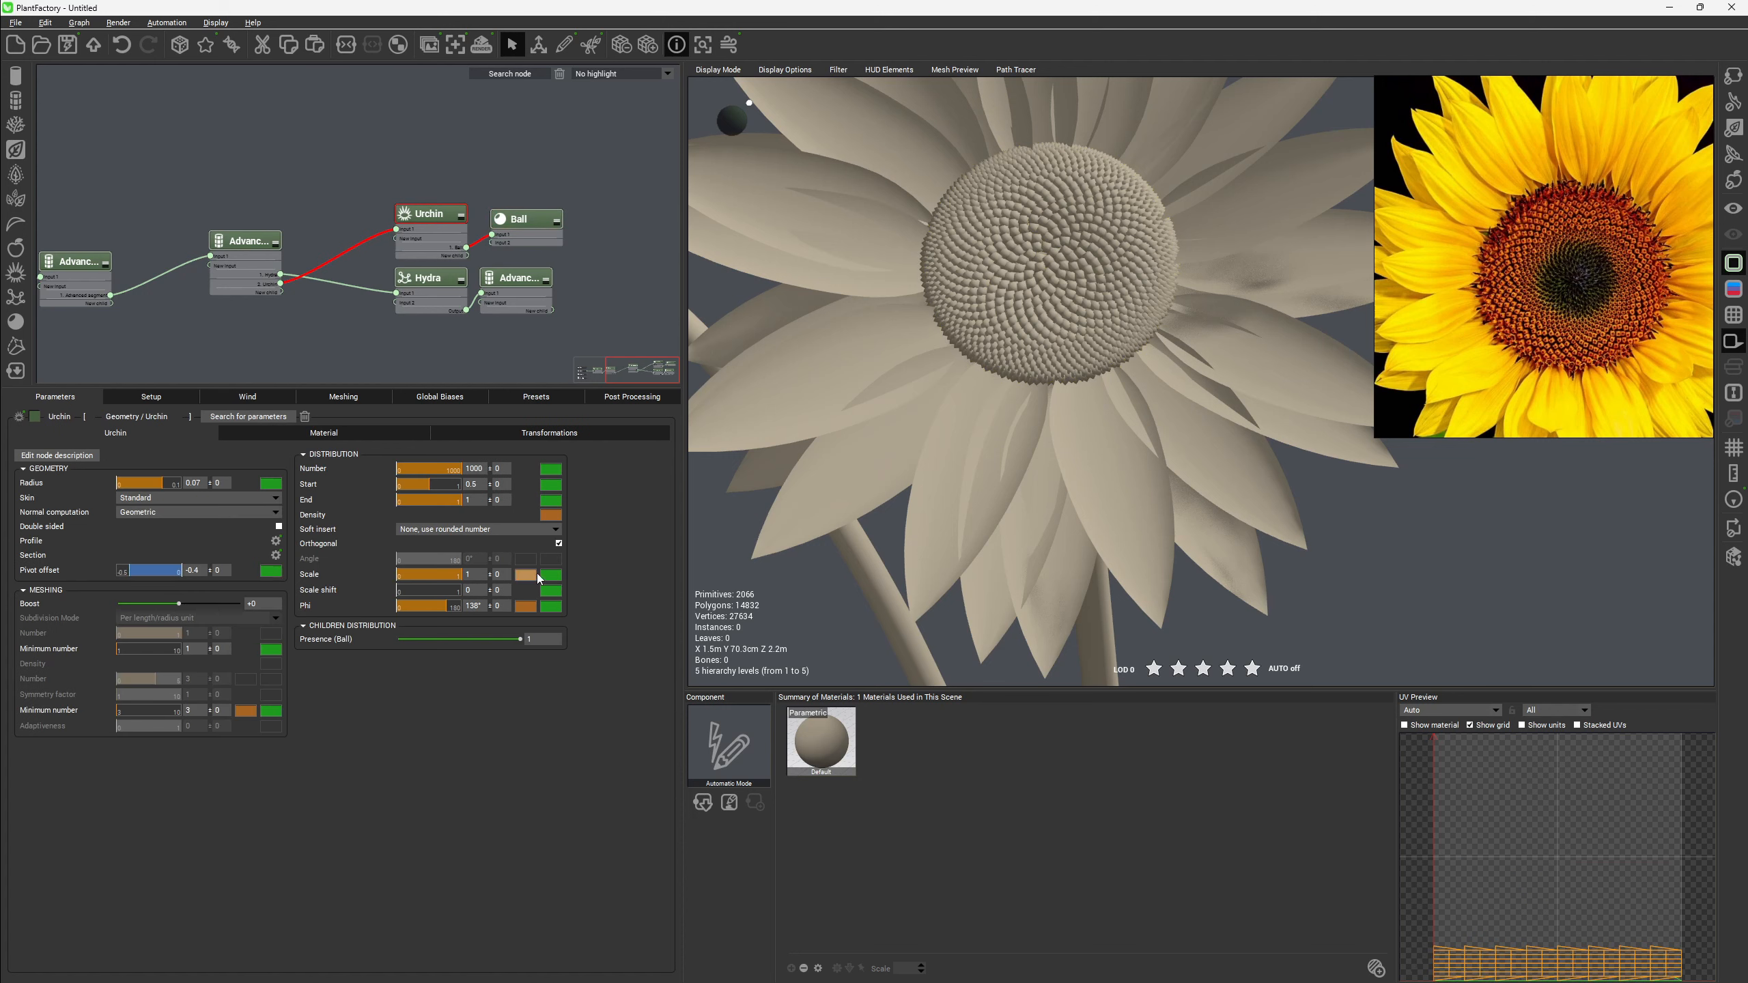
{"action": "left_click", "coordinate": [276, 540]}
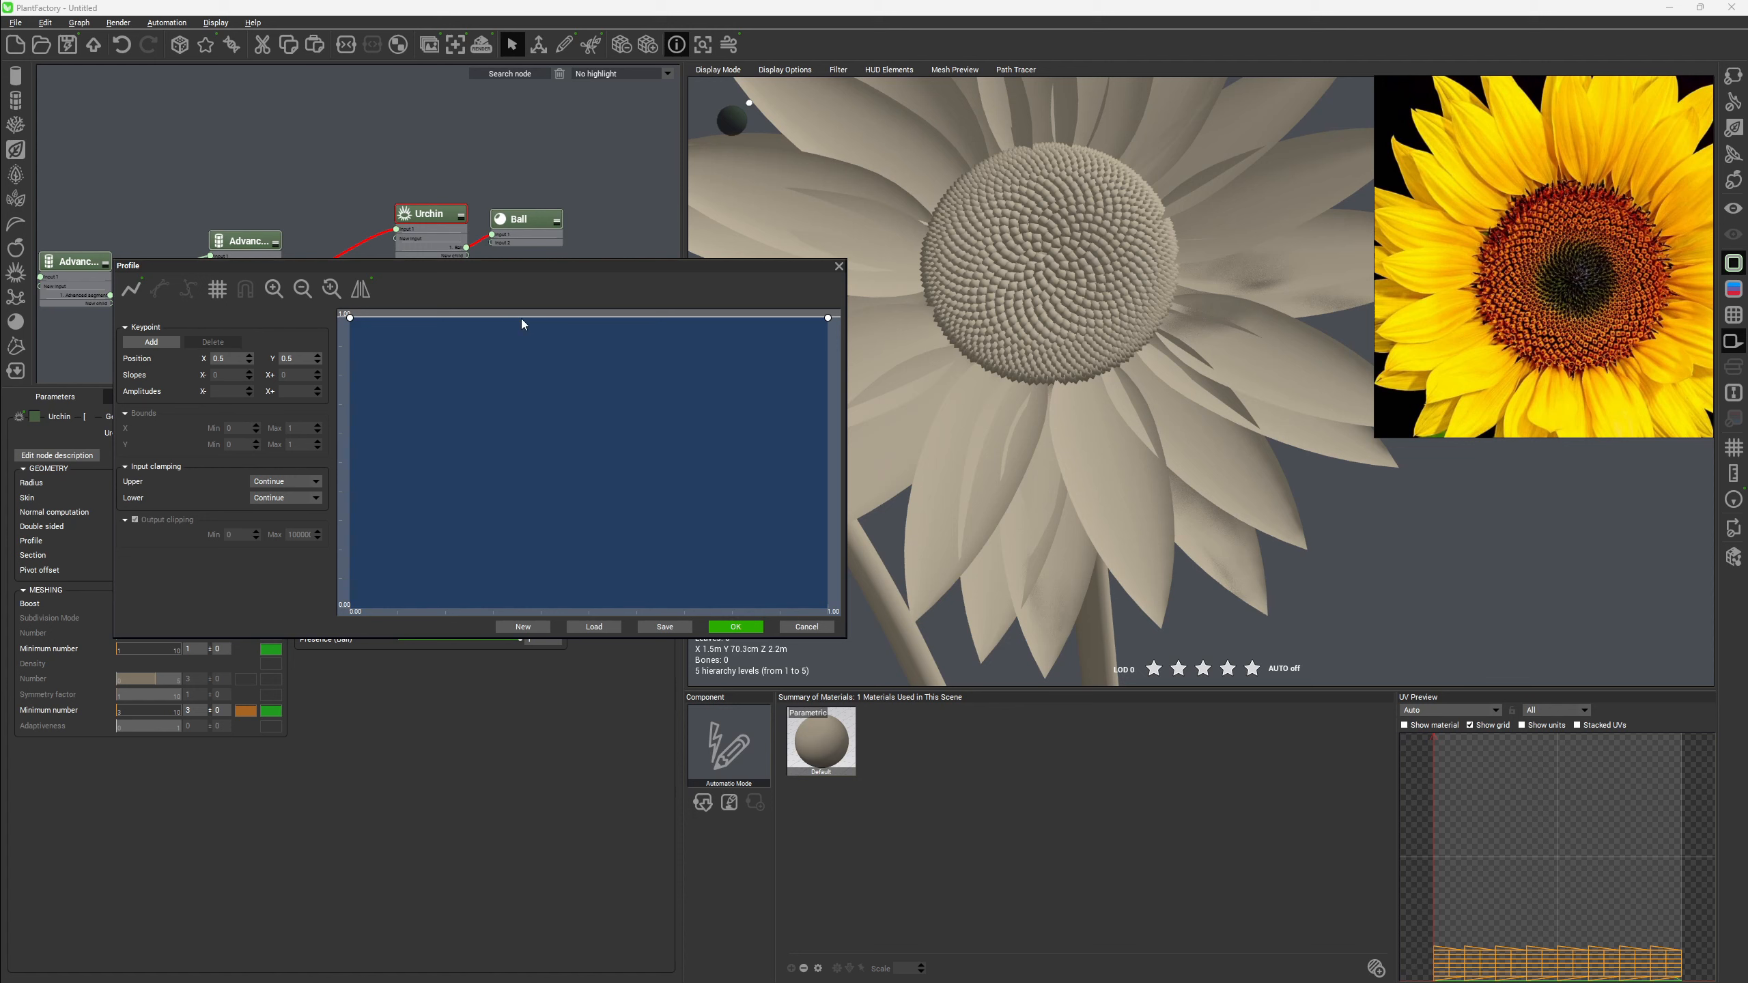
{"action": "left_click", "coordinate": [507, 317]}
{"action": "left_click", "coordinate": [564, 316]}
{"action": "left_click_drag", "start_coordinate": [565, 315], "coordinate": [574, 415]}
{"action": "left_click_drag", "start_coordinate": [827, 318], "coordinate": [826, 543]}
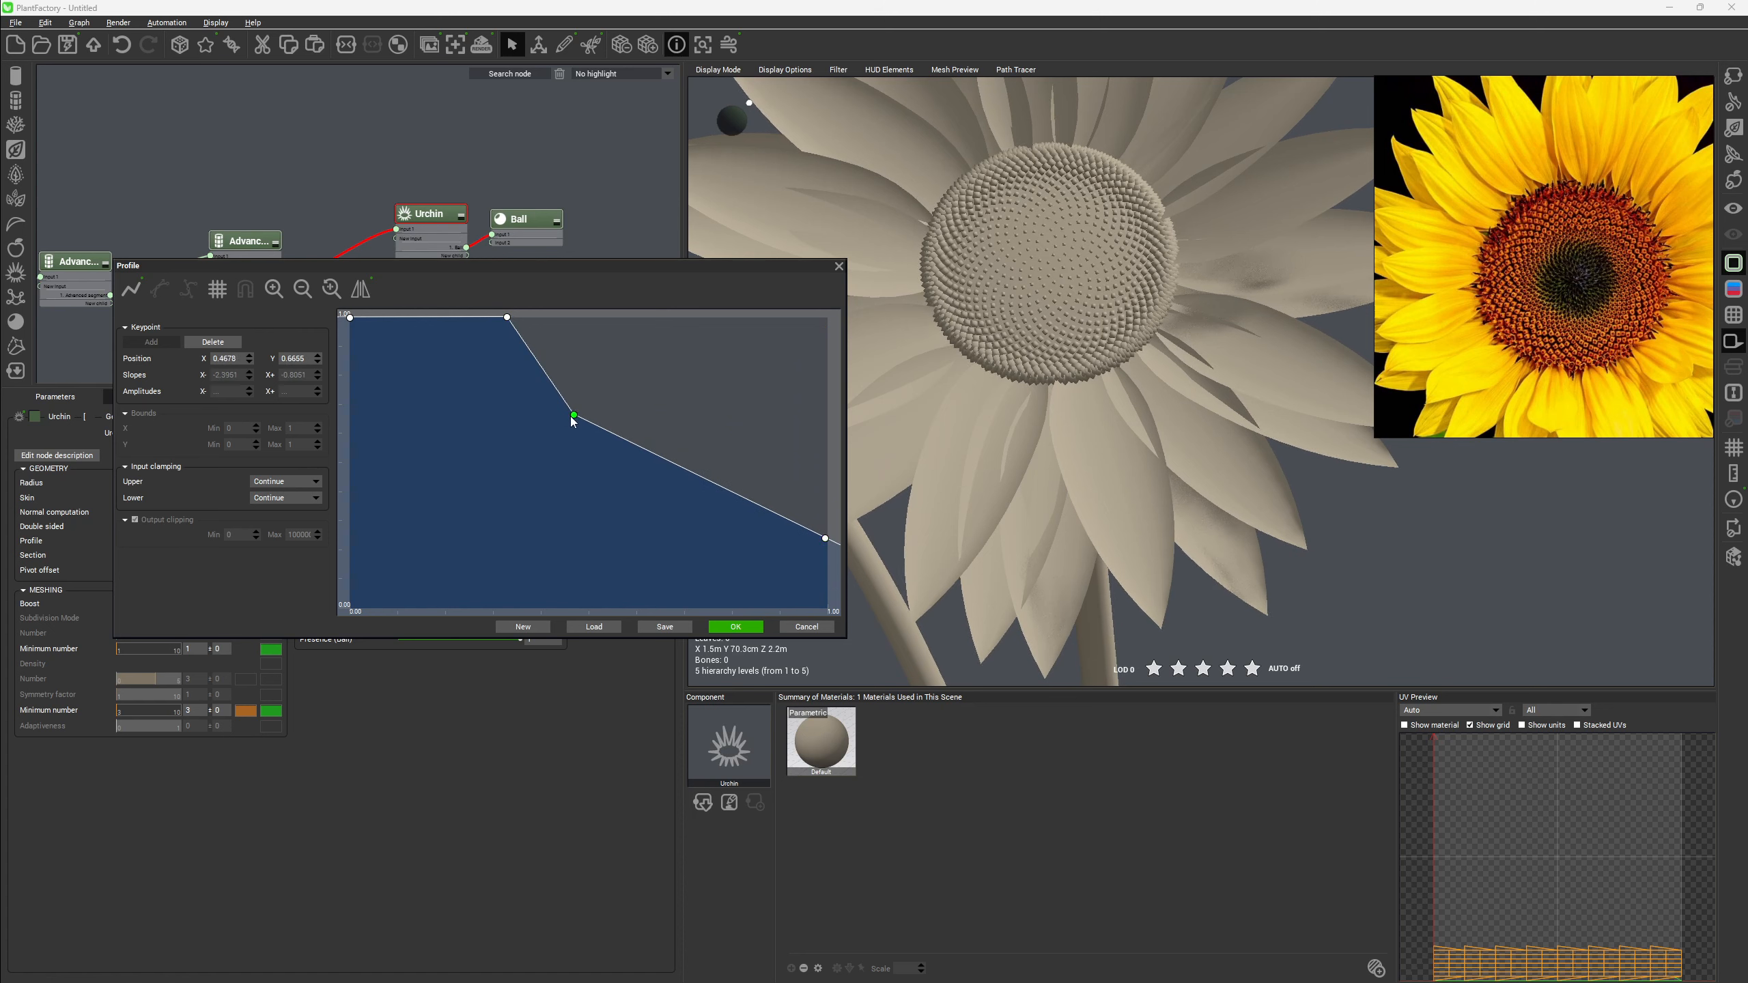
Move the Profile curve's third keypoint to about X 0.53, Y 0.43 and raise the end point slightly above it.
{"action": "left_click_drag", "start_coordinate": [578, 426], "coordinate": [579, 426]}
{"action": "left_click_drag", "start_coordinate": [825, 539], "coordinate": [833, 478]}
{"action": "left_click_drag", "start_coordinate": [579, 426], "coordinate": [603, 484]}
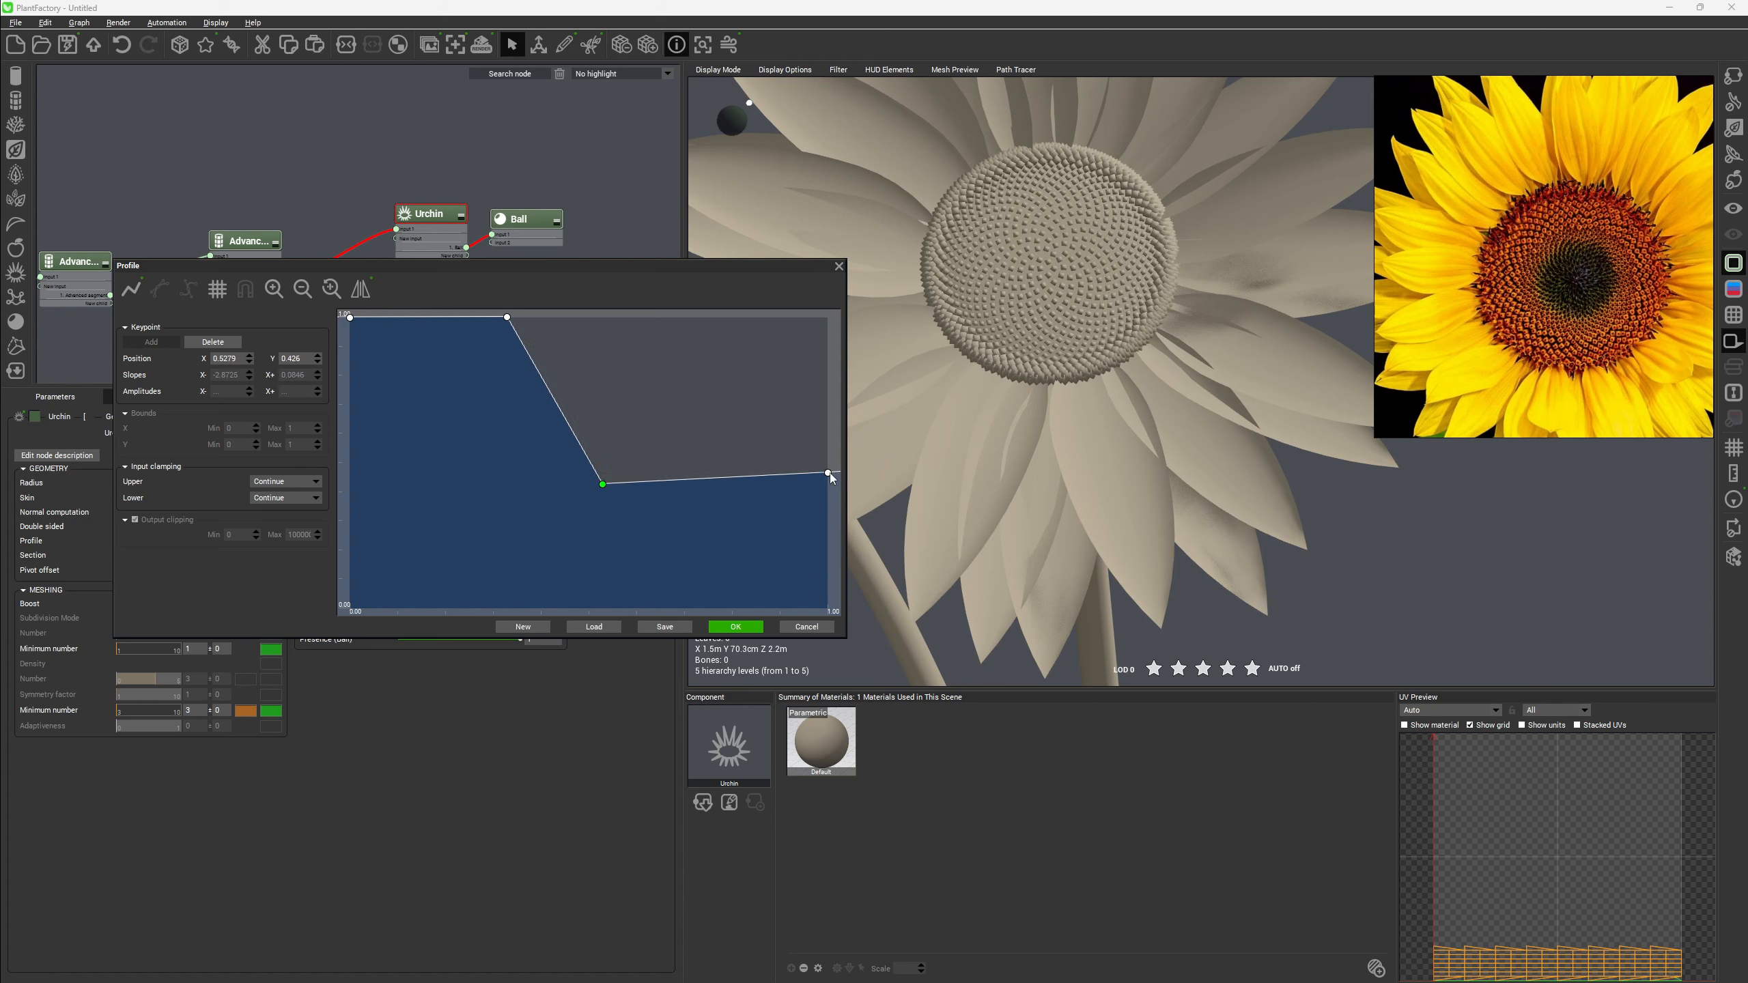
Lower the last keypoint of the seed scale profile to about 0.39 and set the Urchin's Scale to 2.
{"action": "left_click_drag", "start_coordinate": [827, 473], "coordinate": [827, 494]}
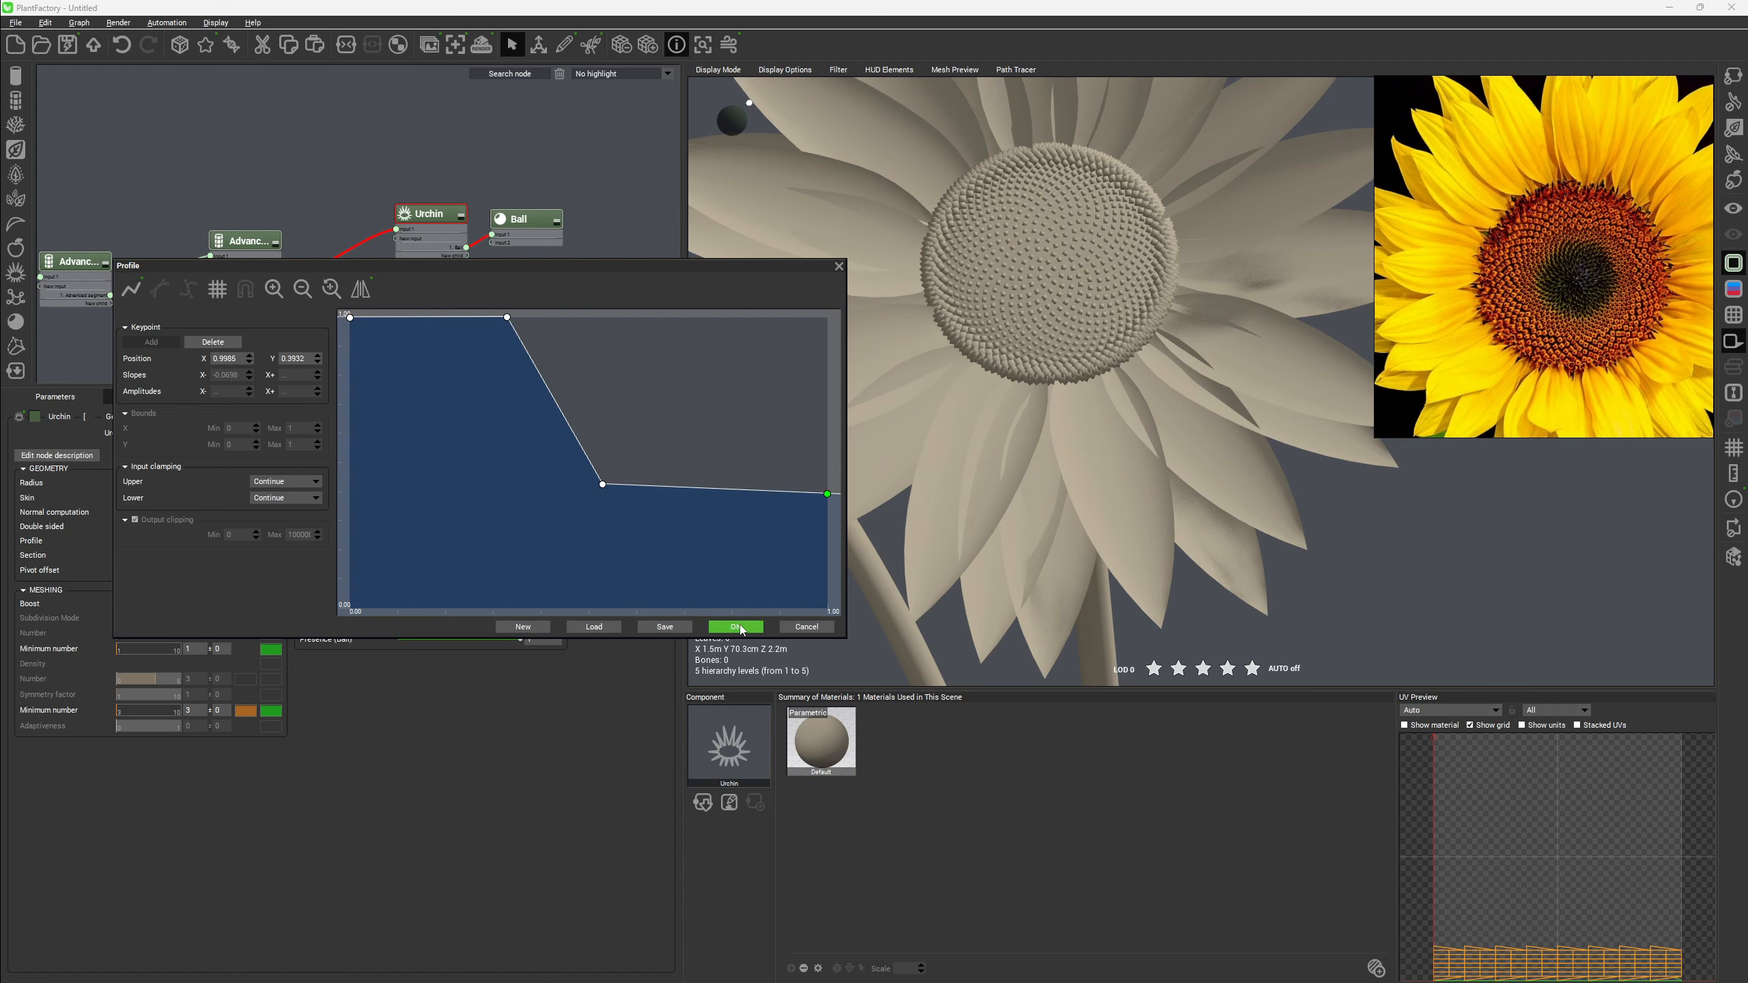
{"action": "left_click", "coordinate": [734, 627]}
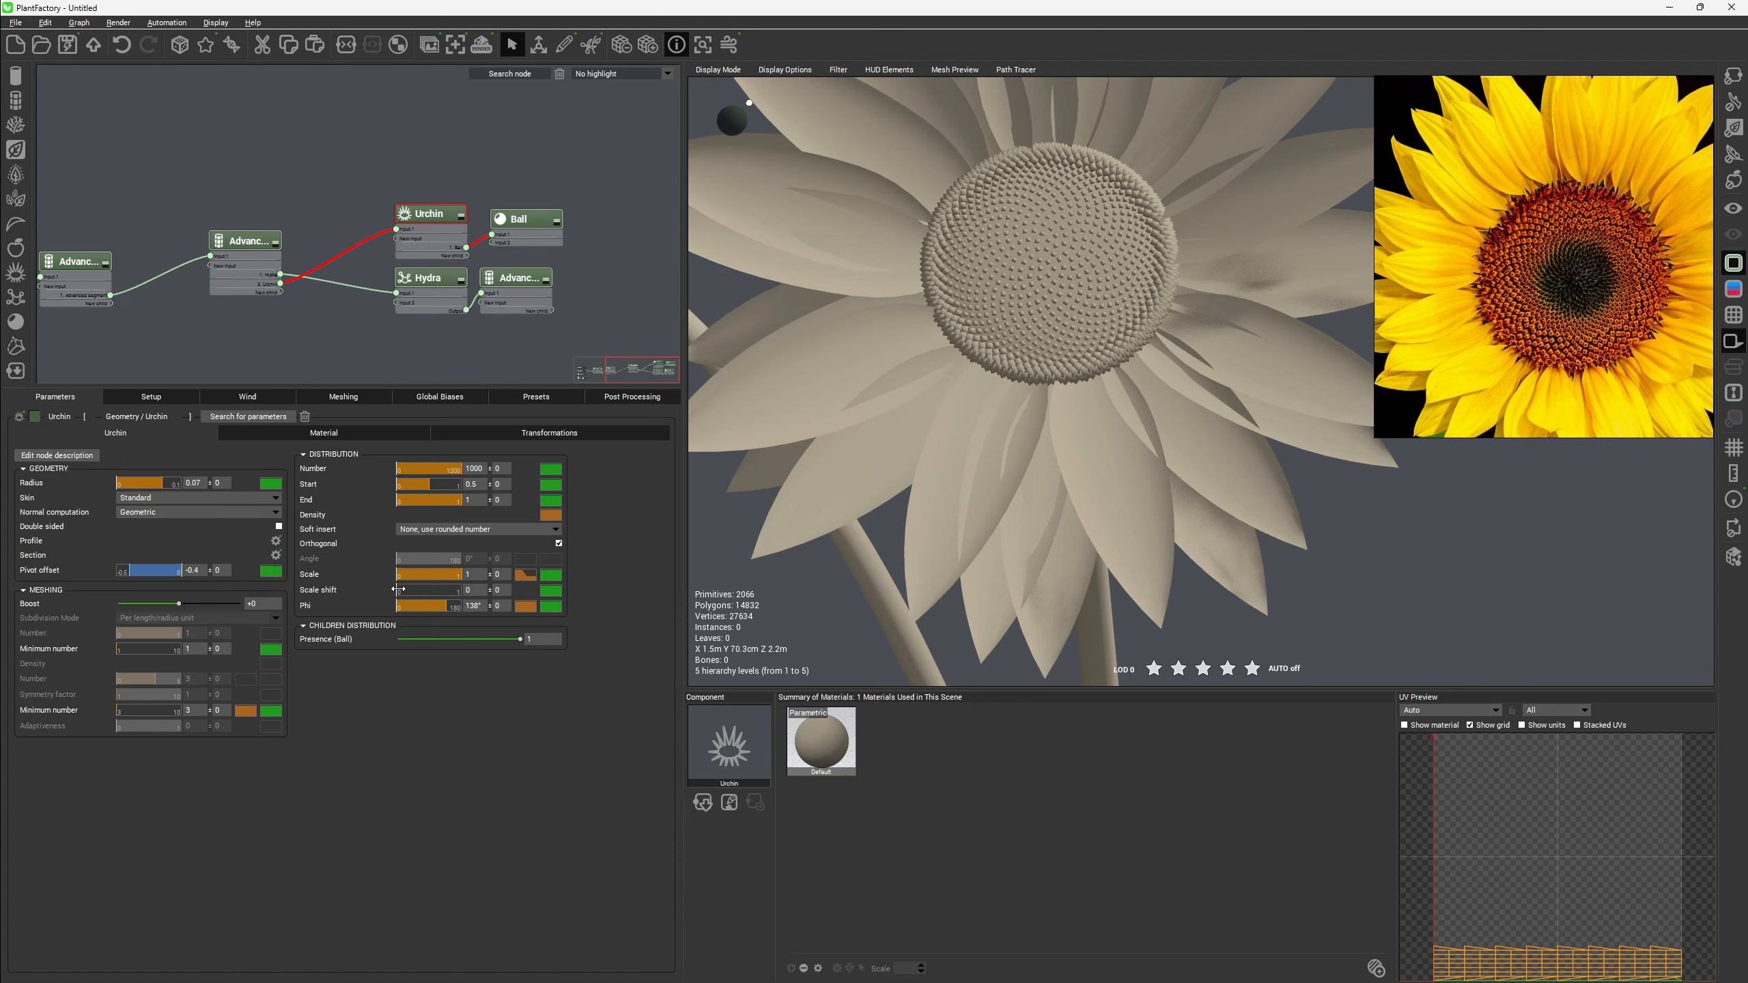
{"action": "double_click", "coordinate": [474, 574]}
{"action": "type", "text": "2"}
{"action": "key", "text": "Return"}
{"action": "left_click_drag", "start_coordinate": [1153, 258], "coordinate": [1073, 290]}
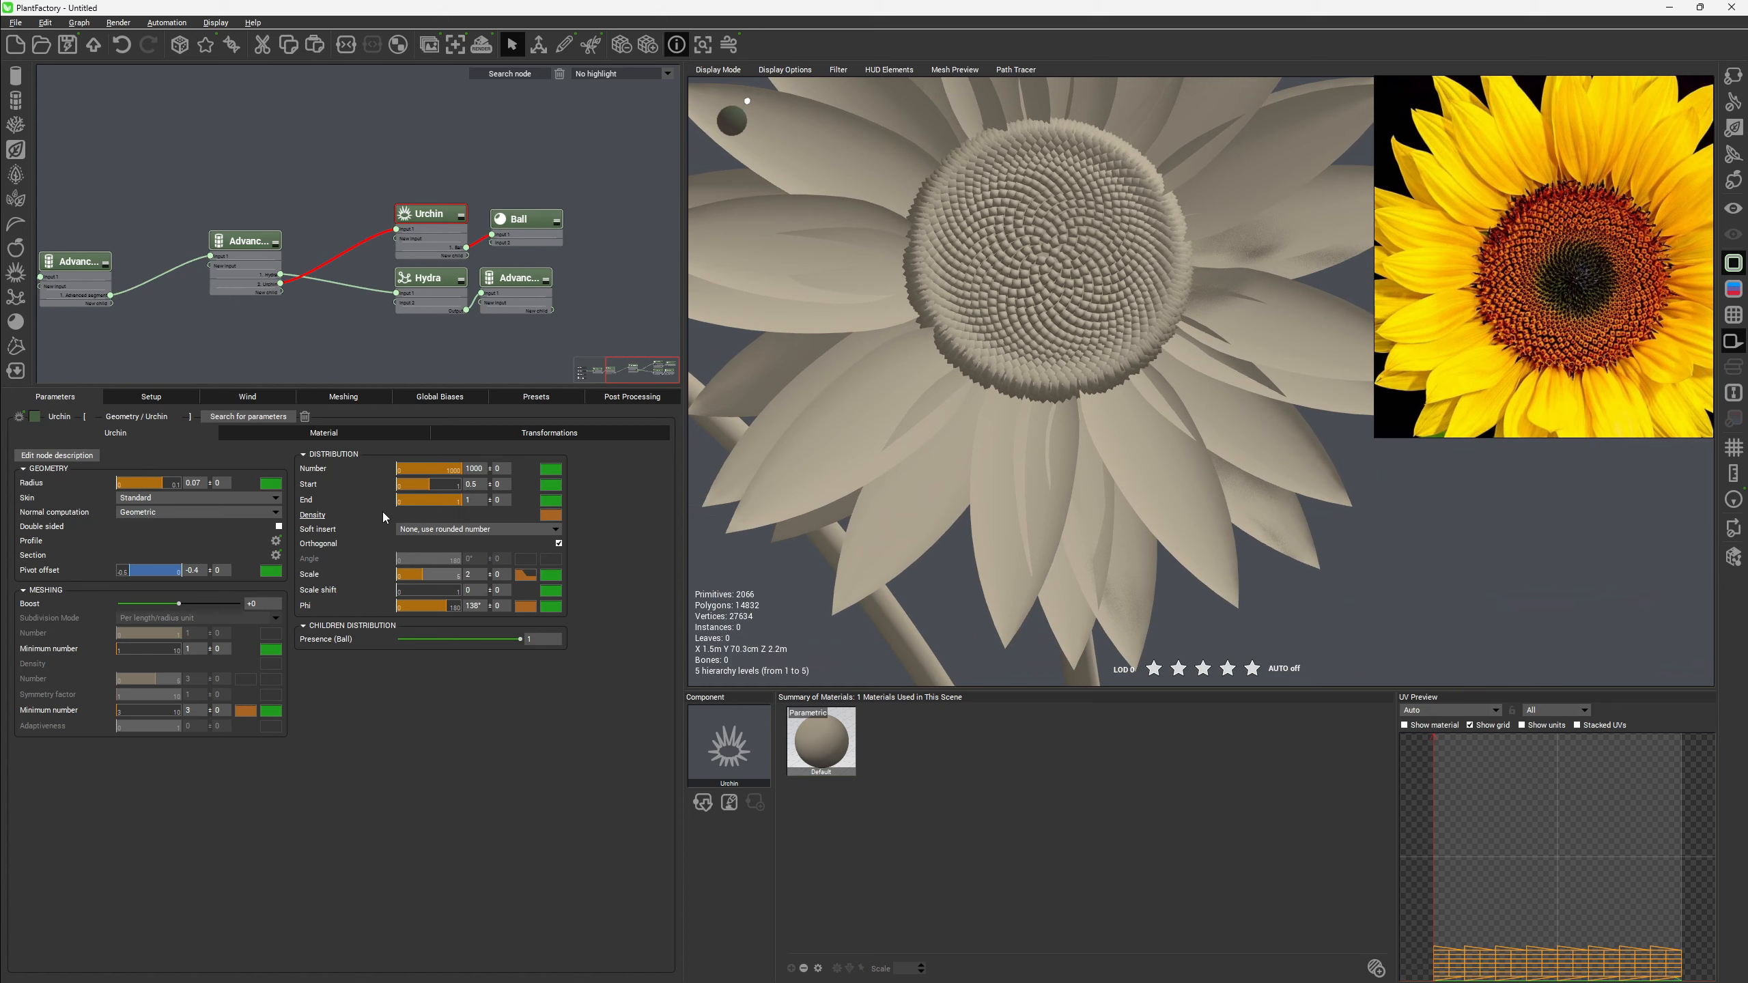
Copy the Urchin's Scale profile curve and paste it into its Density filter.
{"action": "right_click", "coordinate": [524, 578]}
{"action": "left_click", "coordinate": [557, 597]}
{"action": "right_click", "coordinate": [548, 519]}
{"action": "left_click", "coordinate": [584, 558]}
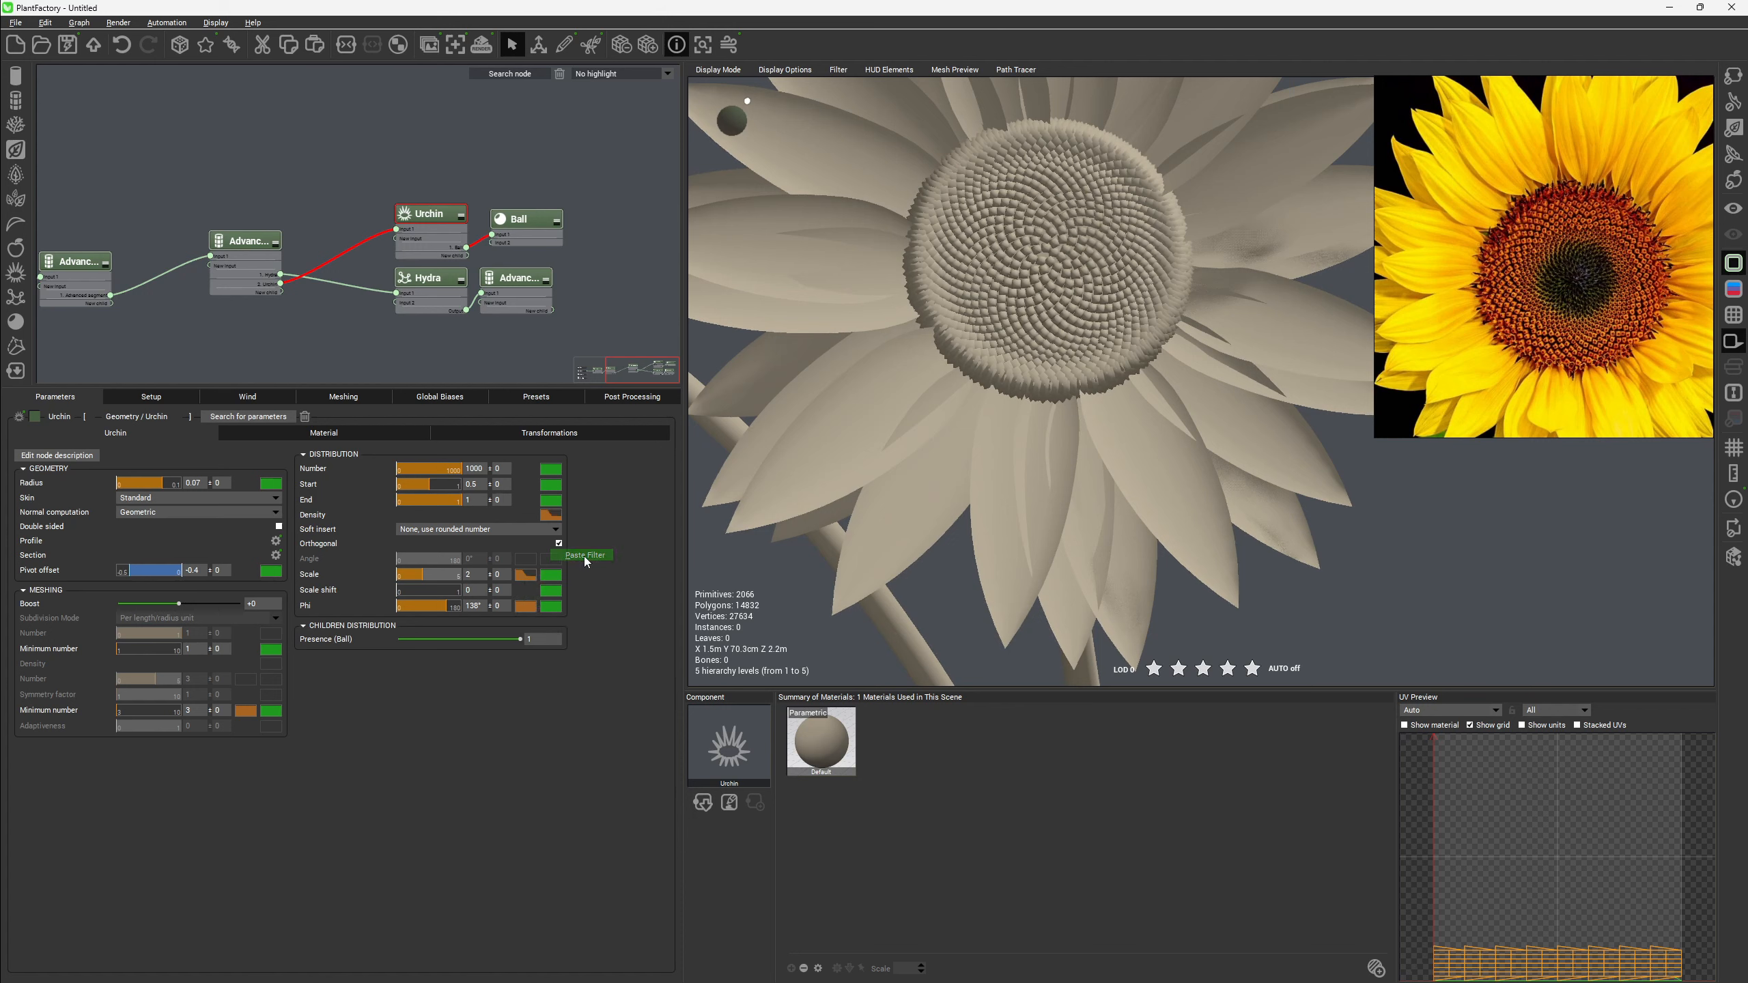
Flip the Density filter curve vertically and raise all its keypoints together until the last one sits just below 1.
{"action": "right_click", "coordinate": [549, 512]}
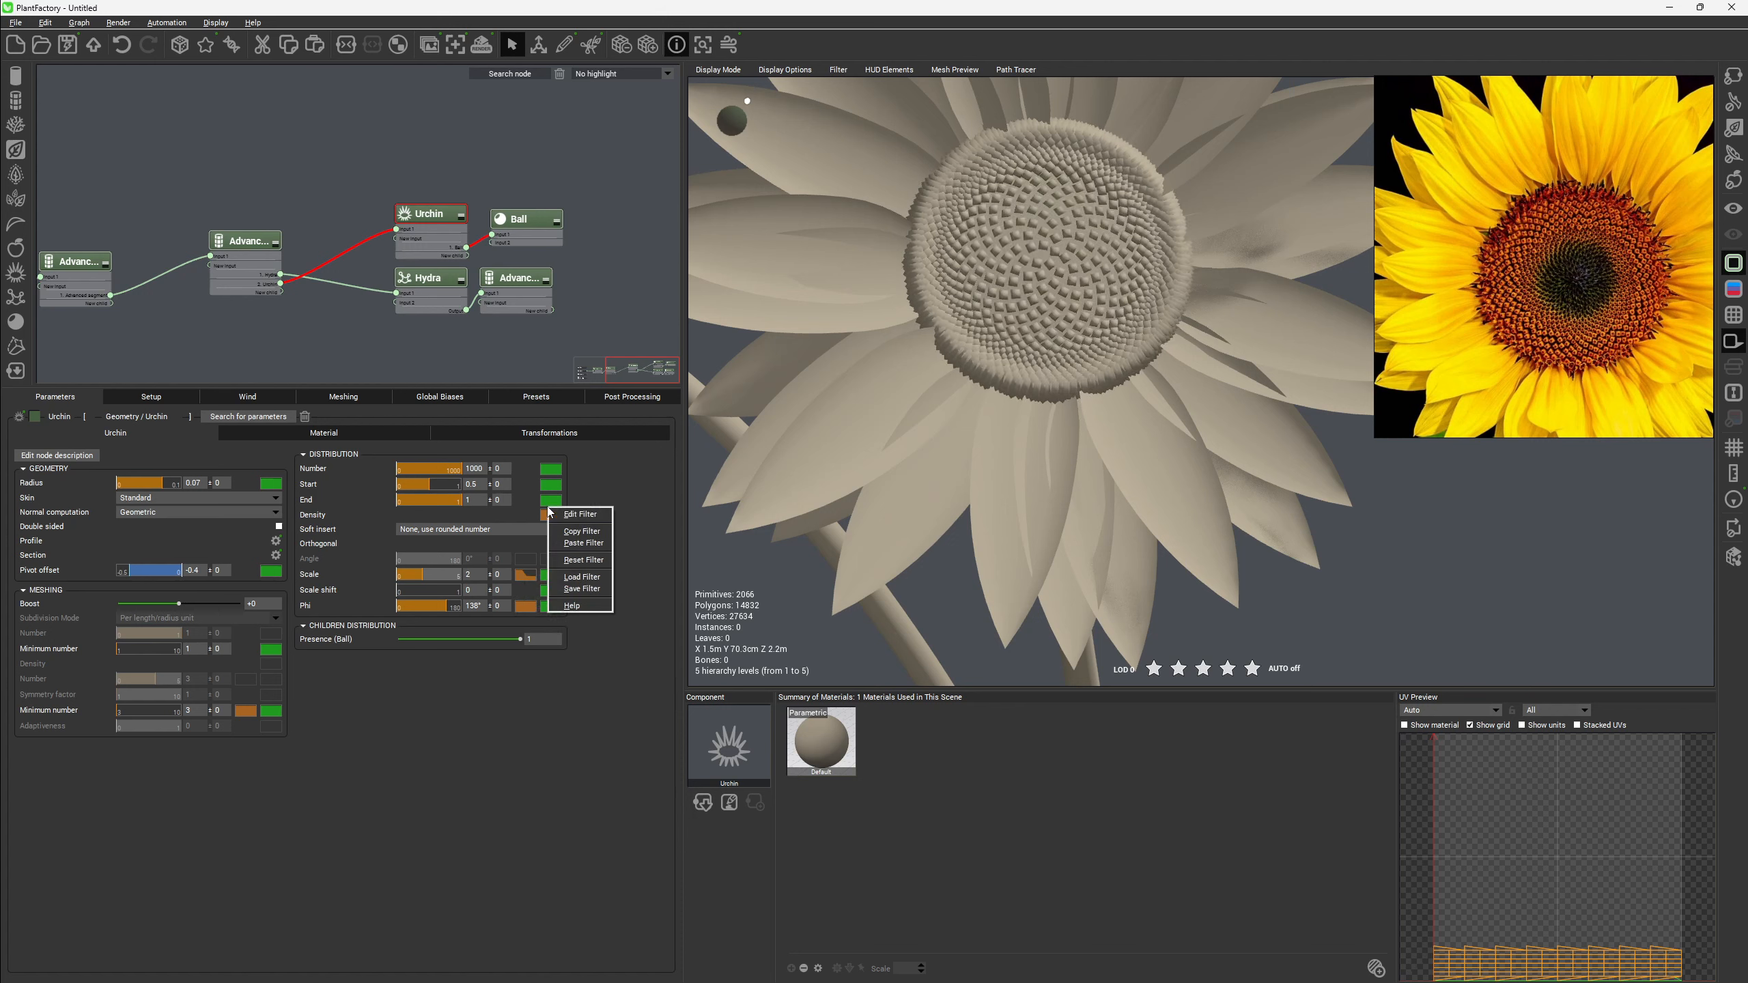
{"action": "right_click", "coordinate": [531, 517]}
{"action": "double_click", "coordinate": [551, 516]}
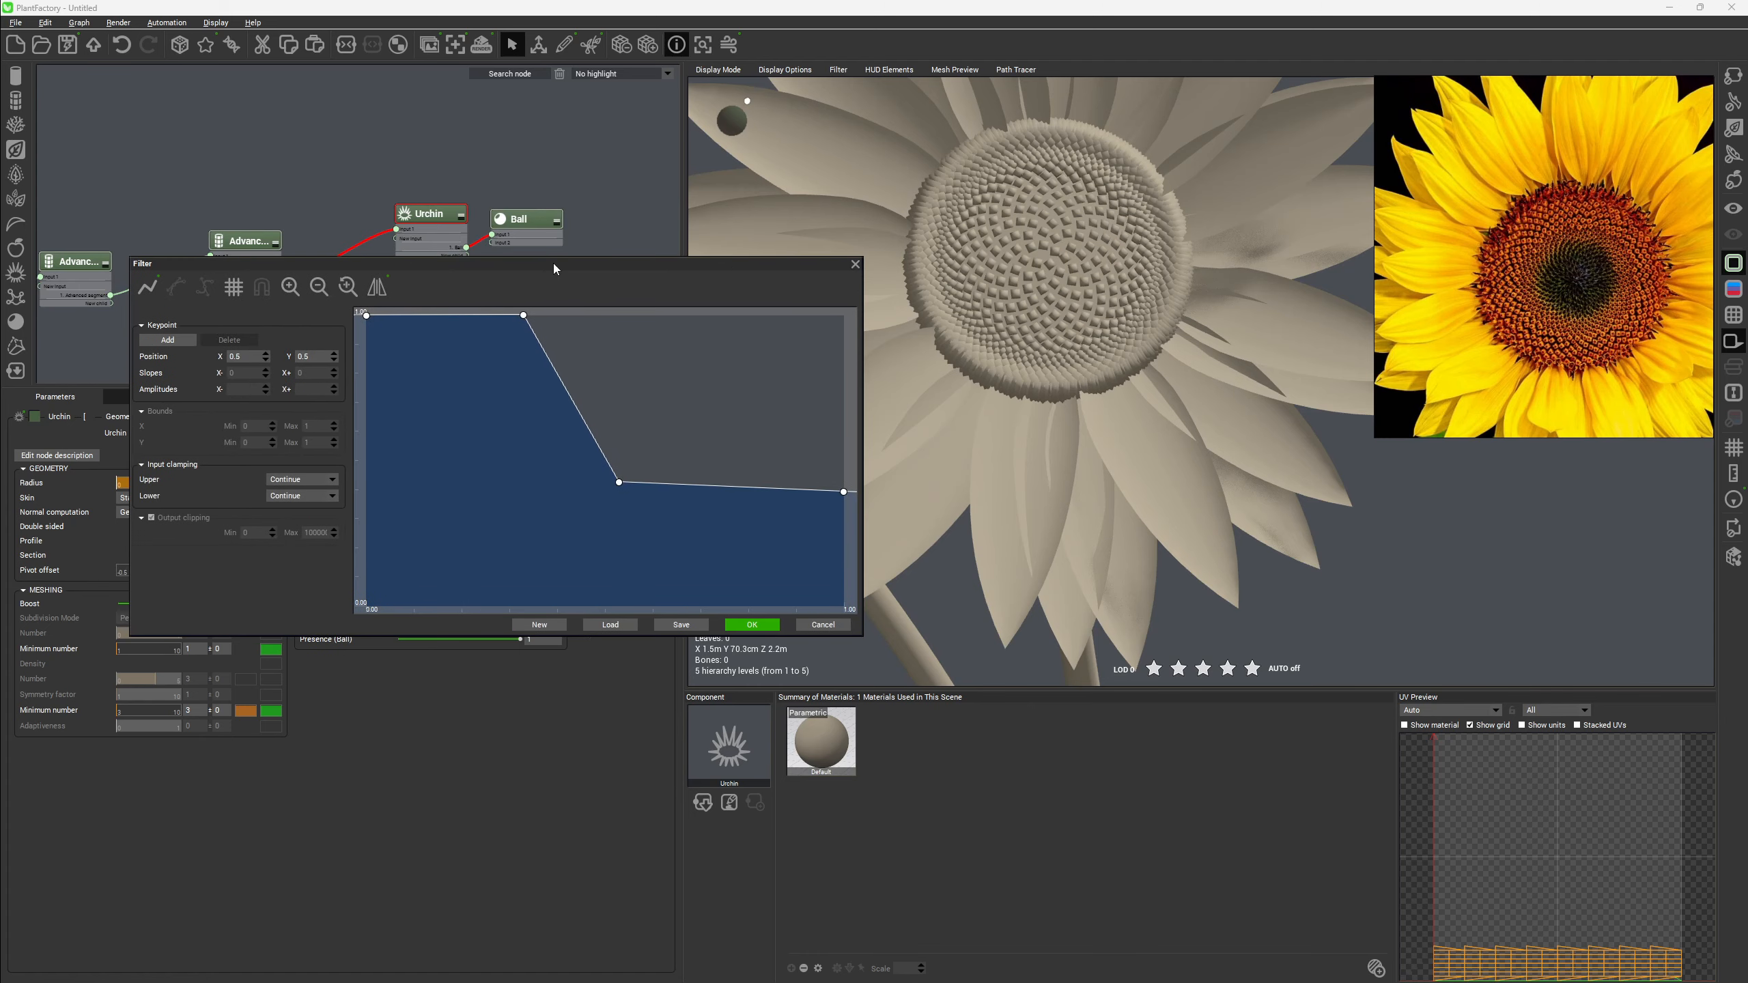
{"action": "left_click", "coordinate": [377, 290]}
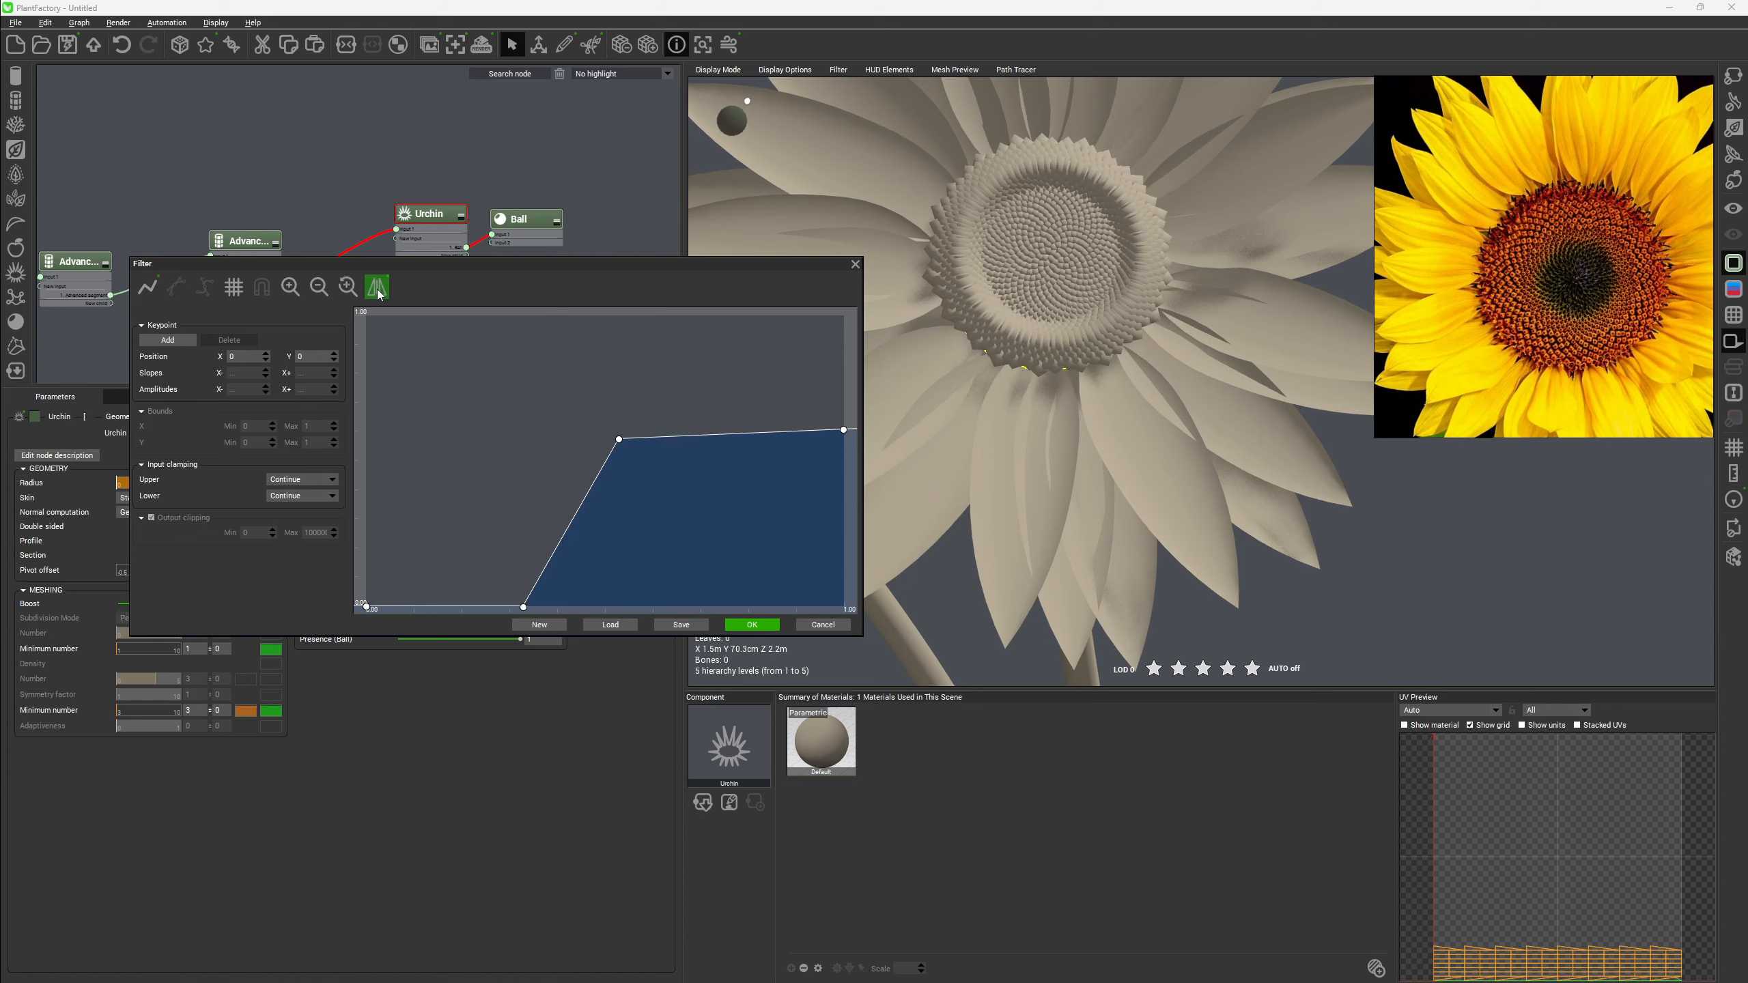
{"action": "scroll", "coordinate": [663, 419], "scroll_direction": "down", "scroll_amount": 2}
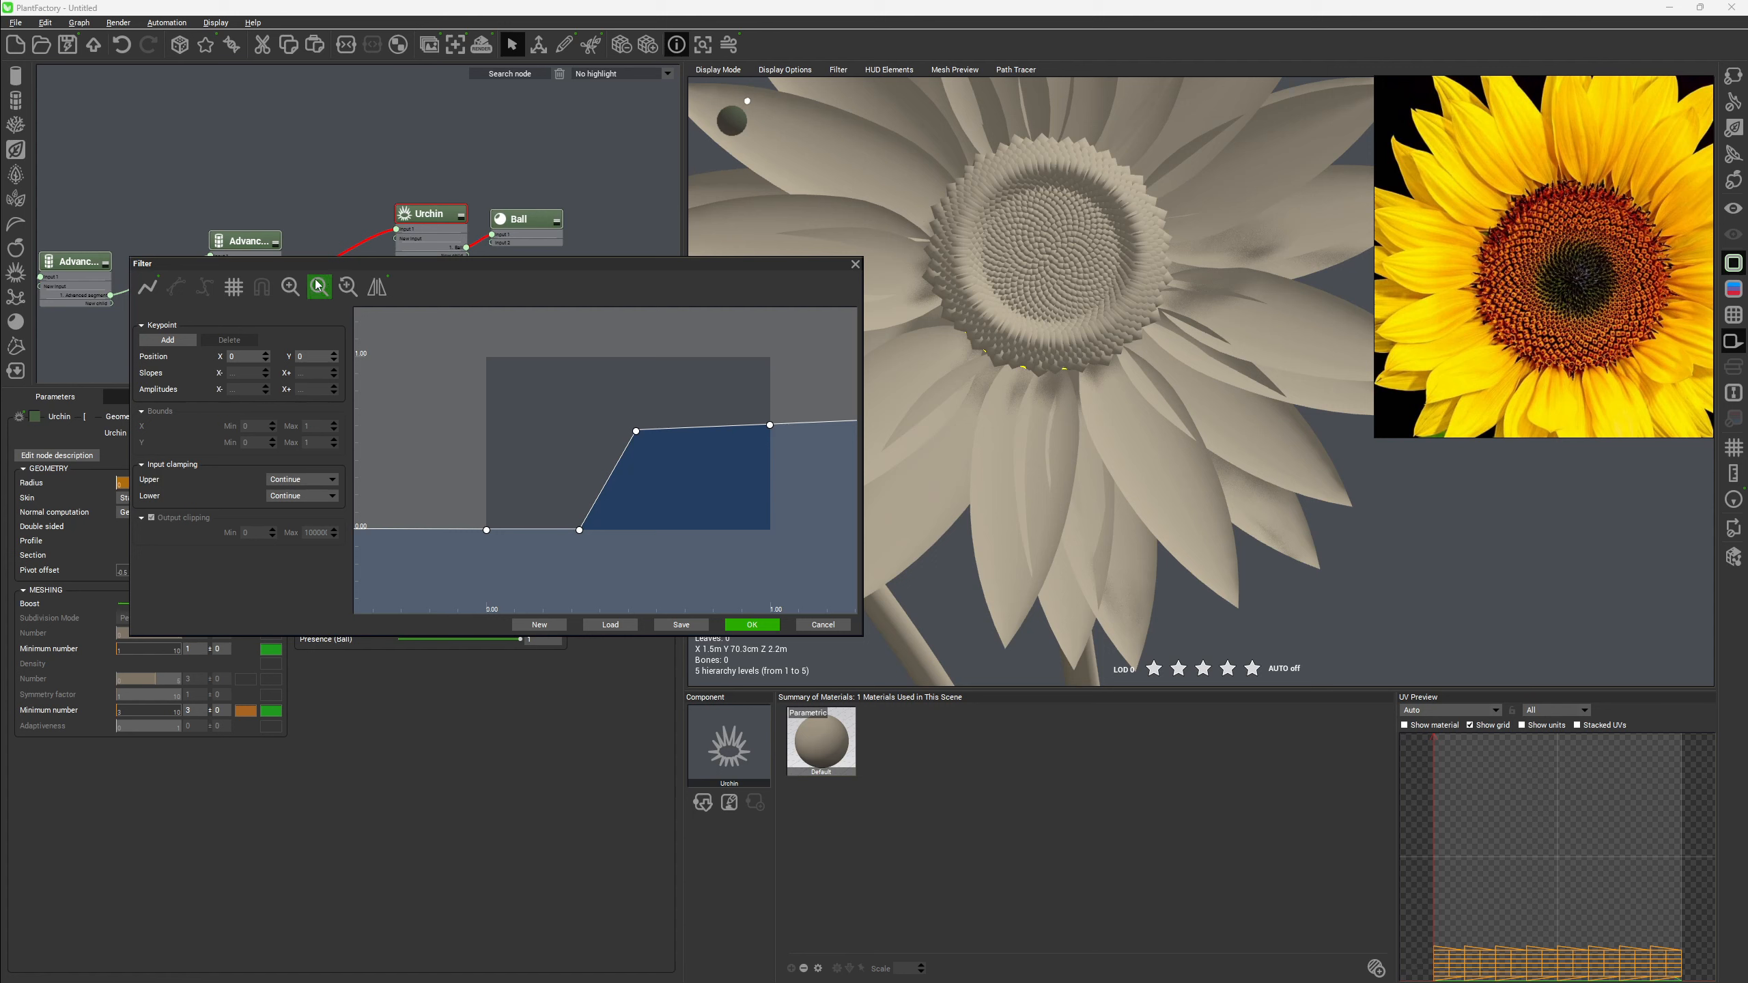
{"action": "left_click_drag", "start_coordinate": [468, 364], "coordinate": [809, 544]}
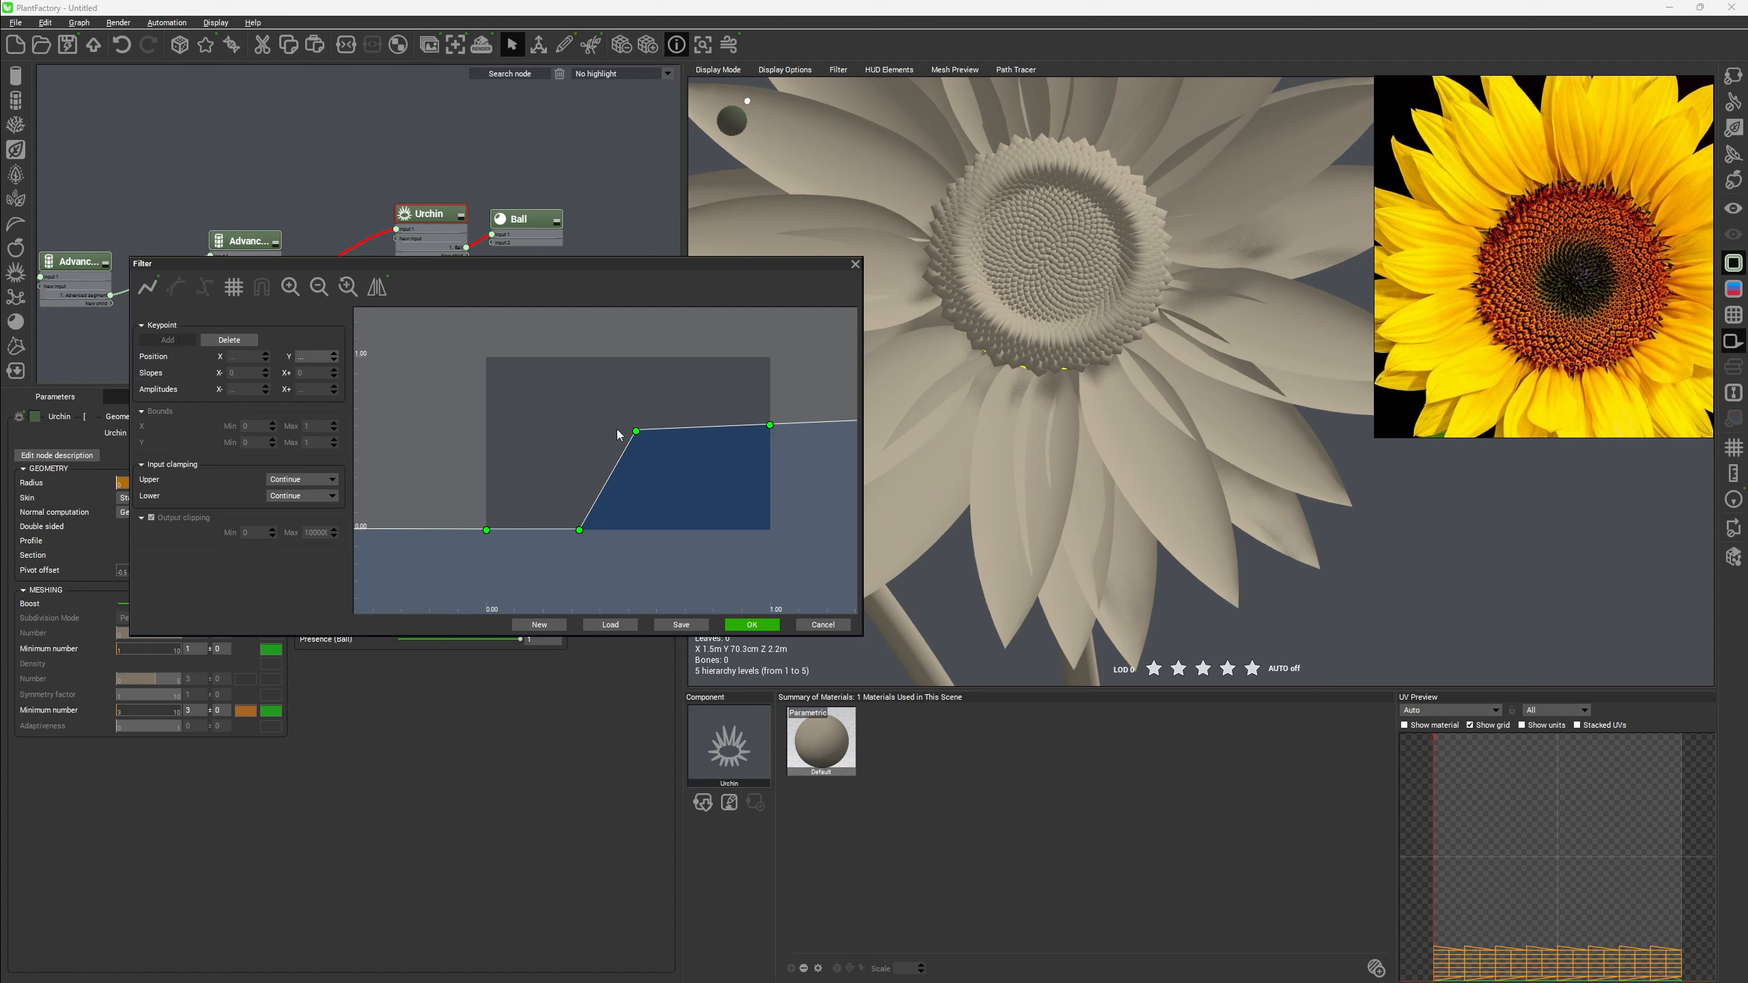
{"action": "left_click_drag", "start_coordinate": [636, 436], "coordinate": [638, 372]}
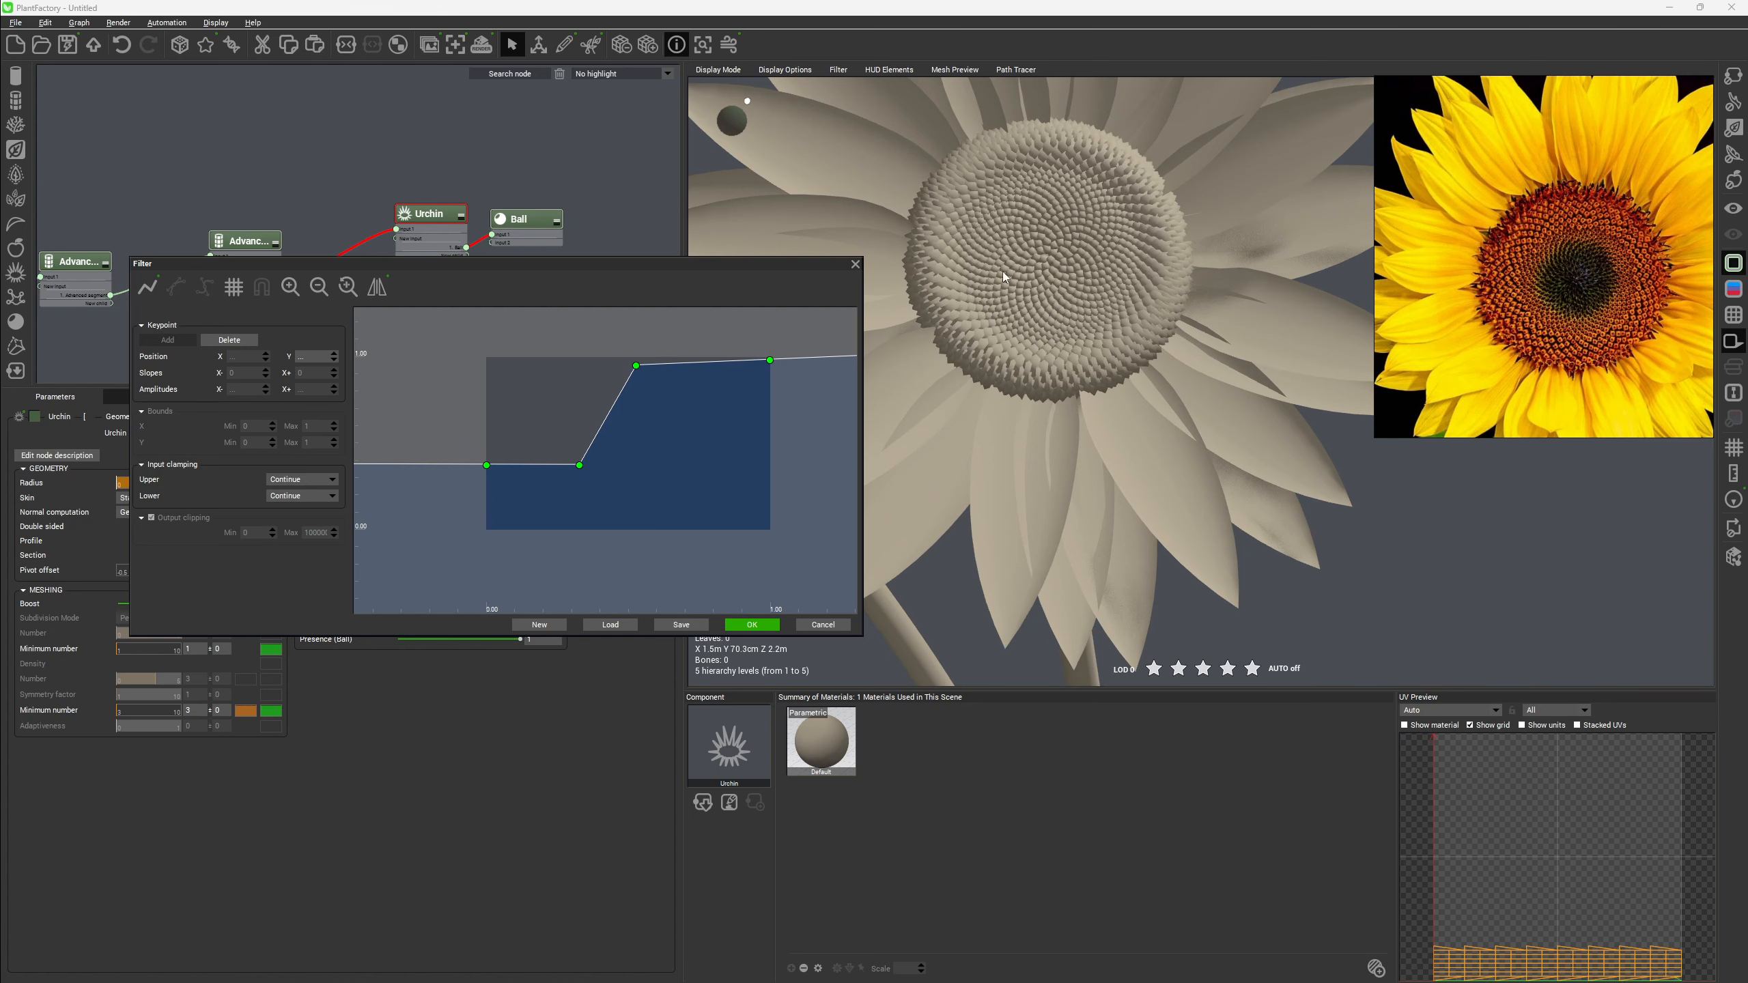
{"action": "left_click", "coordinate": [752, 624]}
Reduce the Urchin's Number to about 489 and lower the first three Density keypoints to about 0, 0.08 and 0.51.
{"action": "left_click_drag", "start_coordinate": [456, 469], "coordinate": [420, 470]}
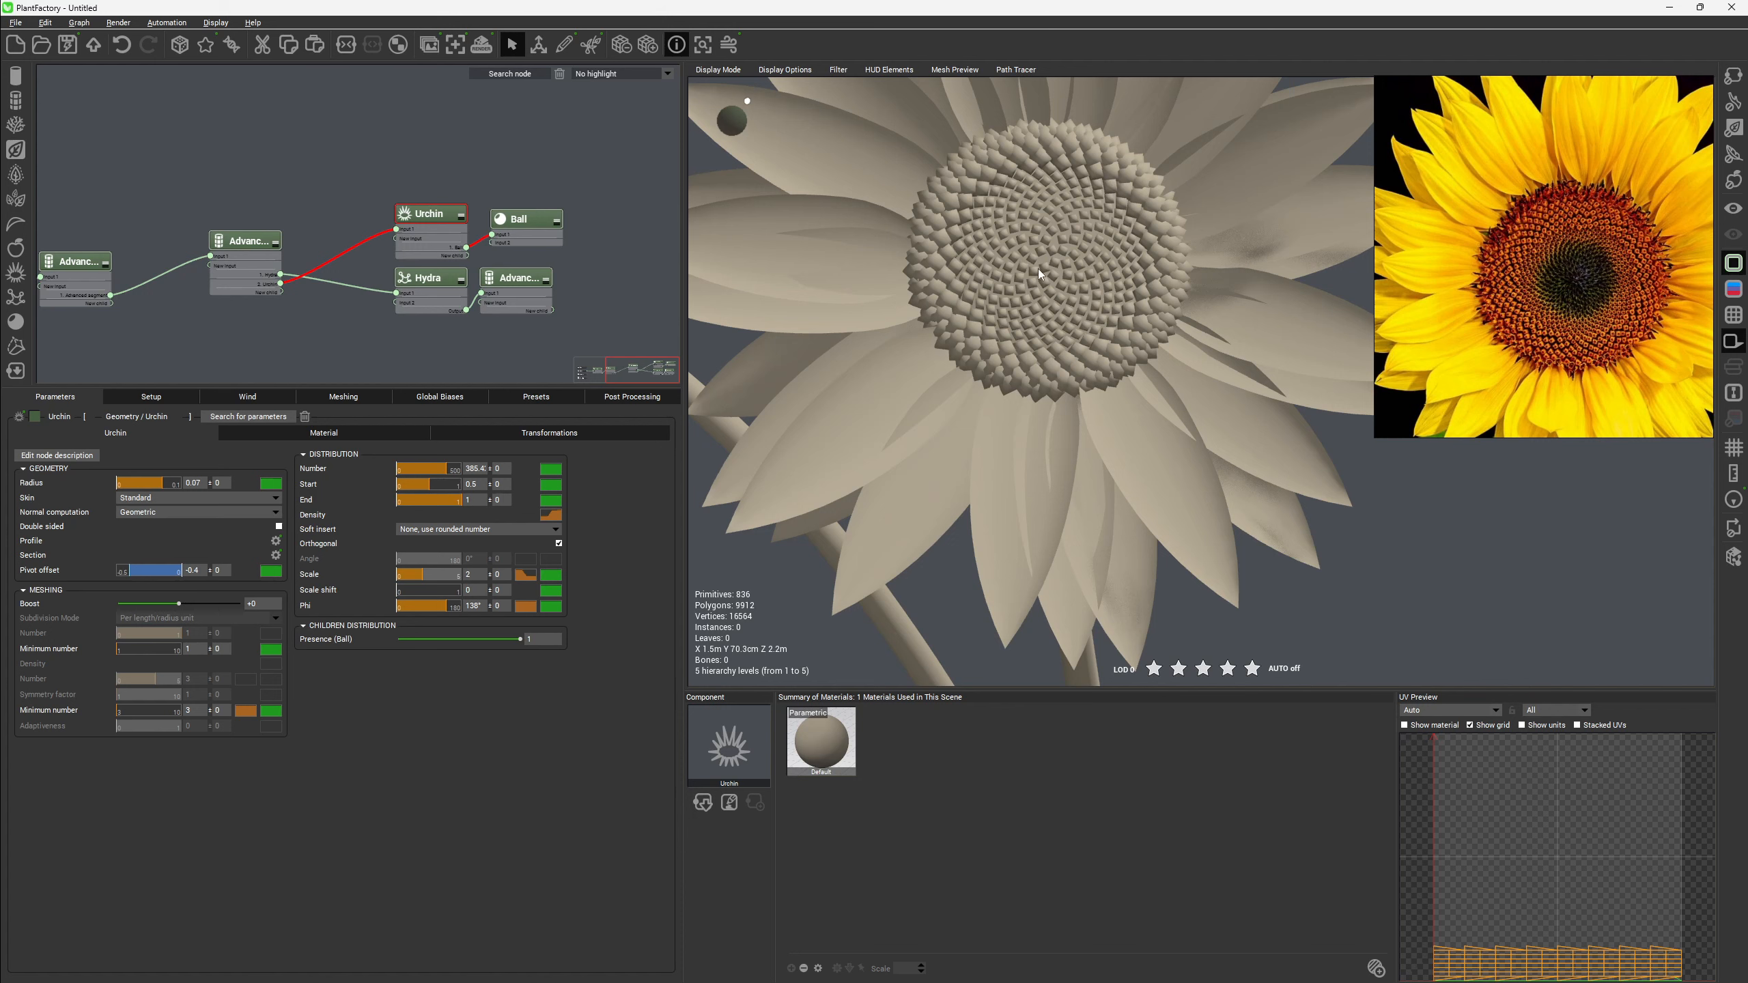
{"action": "left_click_drag", "start_coordinate": [442, 469], "coordinate": [460, 469]}
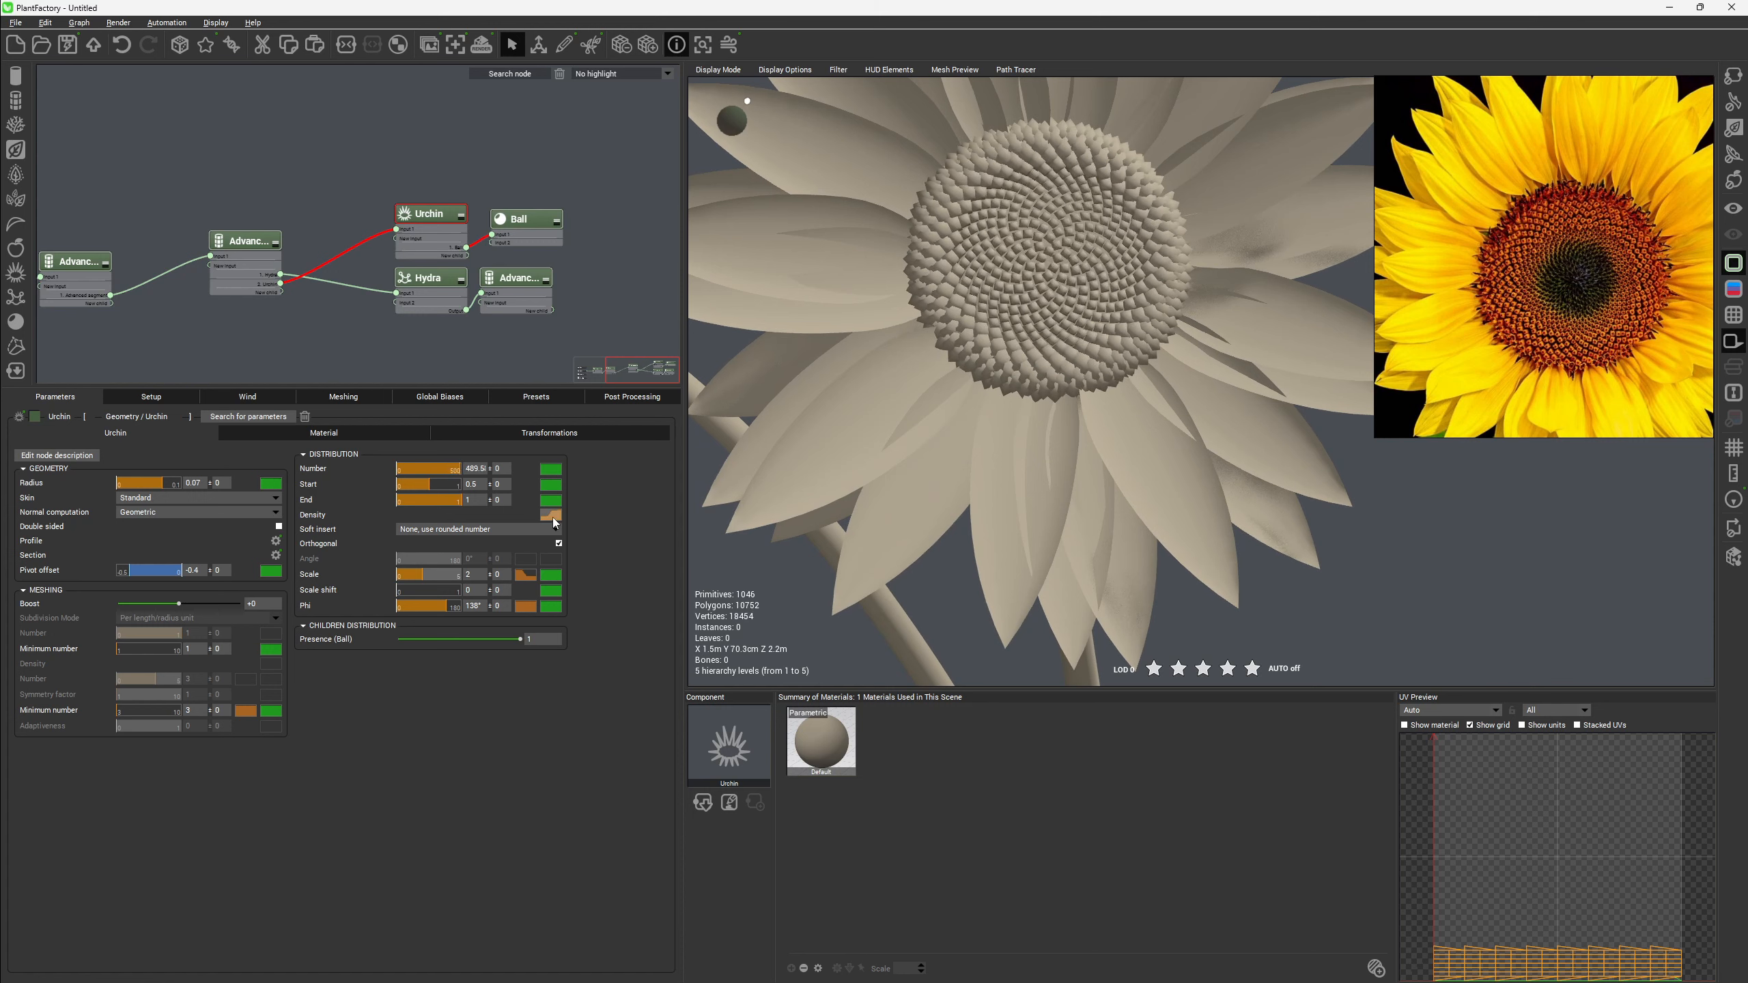
{"action": "left_click_drag", "start_coordinate": [0, 332], "coordinate": [622, 286]}
{"action": "left_click_drag", "start_coordinate": [326, 527], "coordinate": [329, 628]}
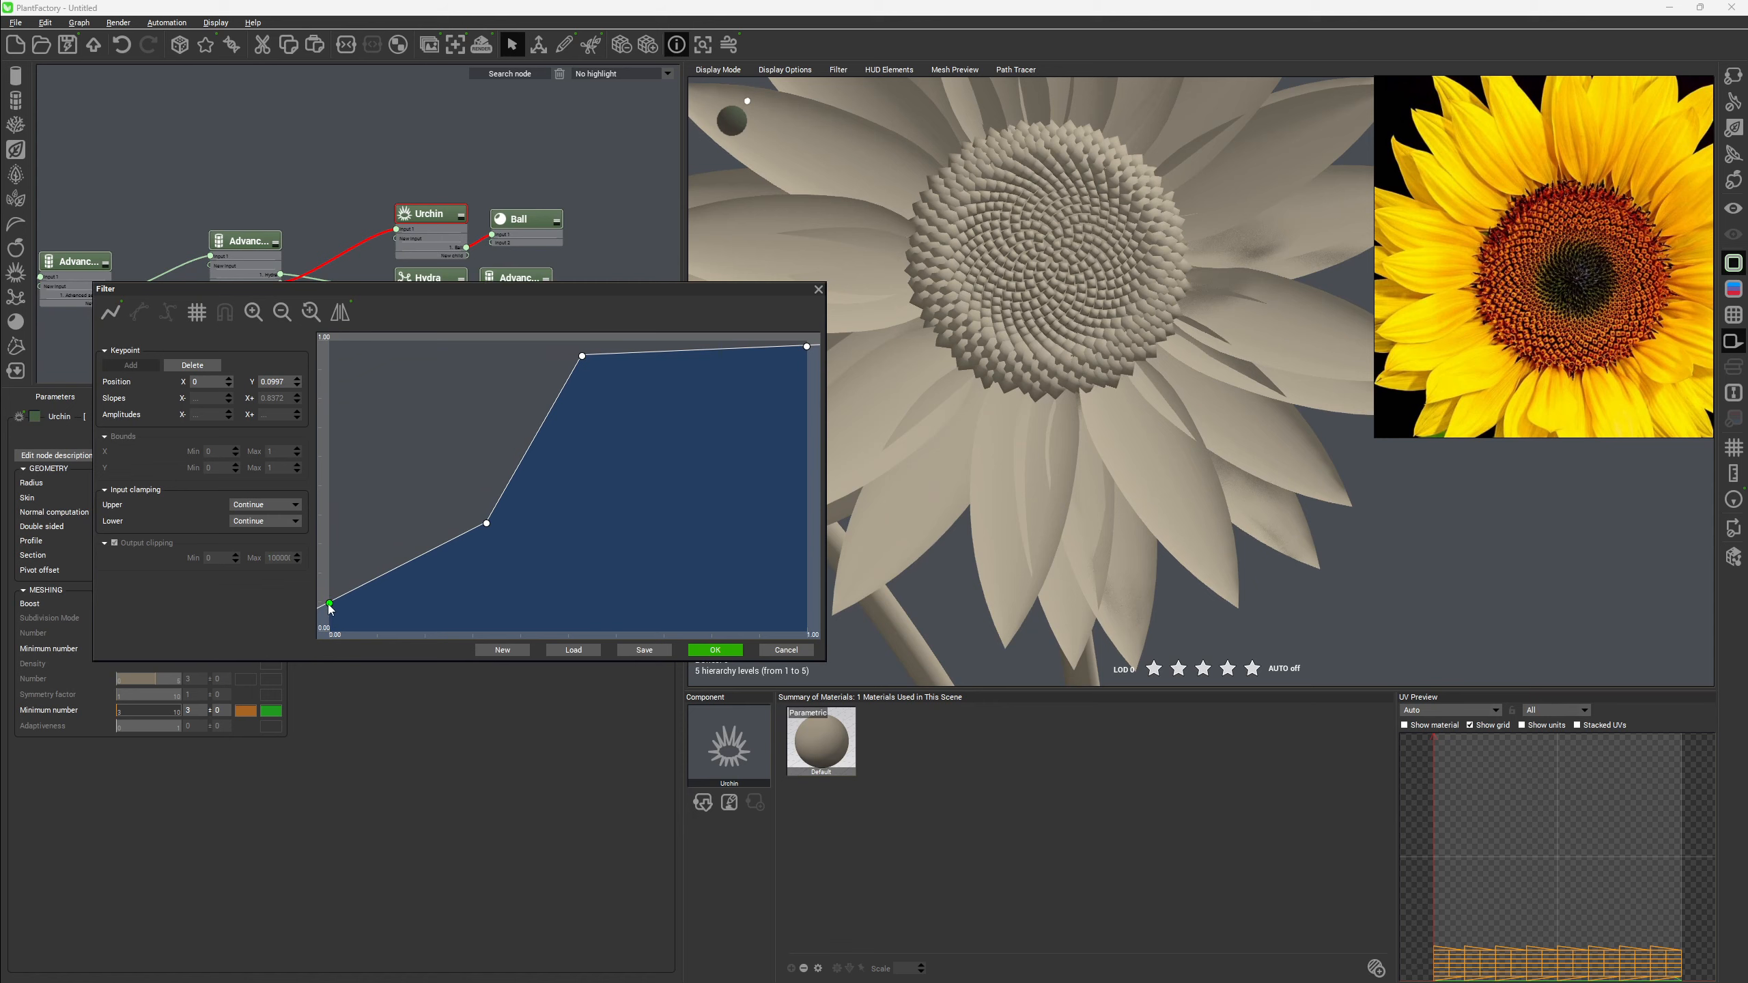
{"action": "left_click_drag", "start_coordinate": [487, 525], "coordinate": [495, 607]}
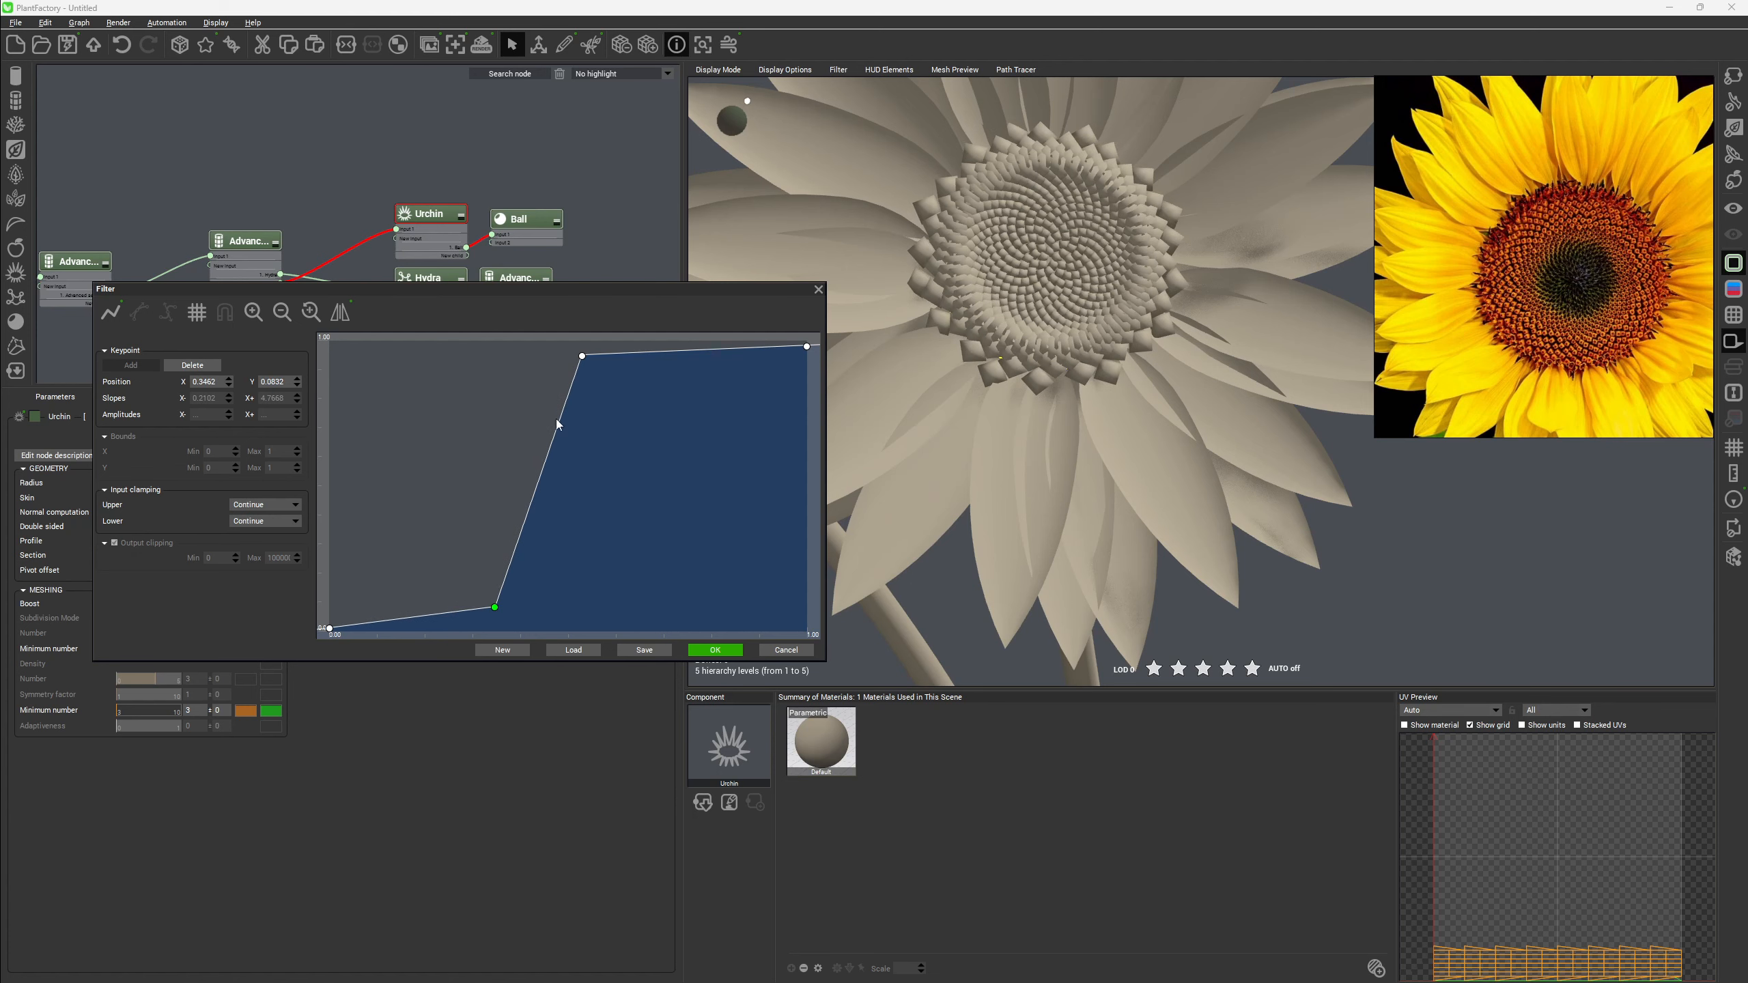
{"action": "left_click_drag", "start_coordinate": [584, 358], "coordinate": [596, 489]}
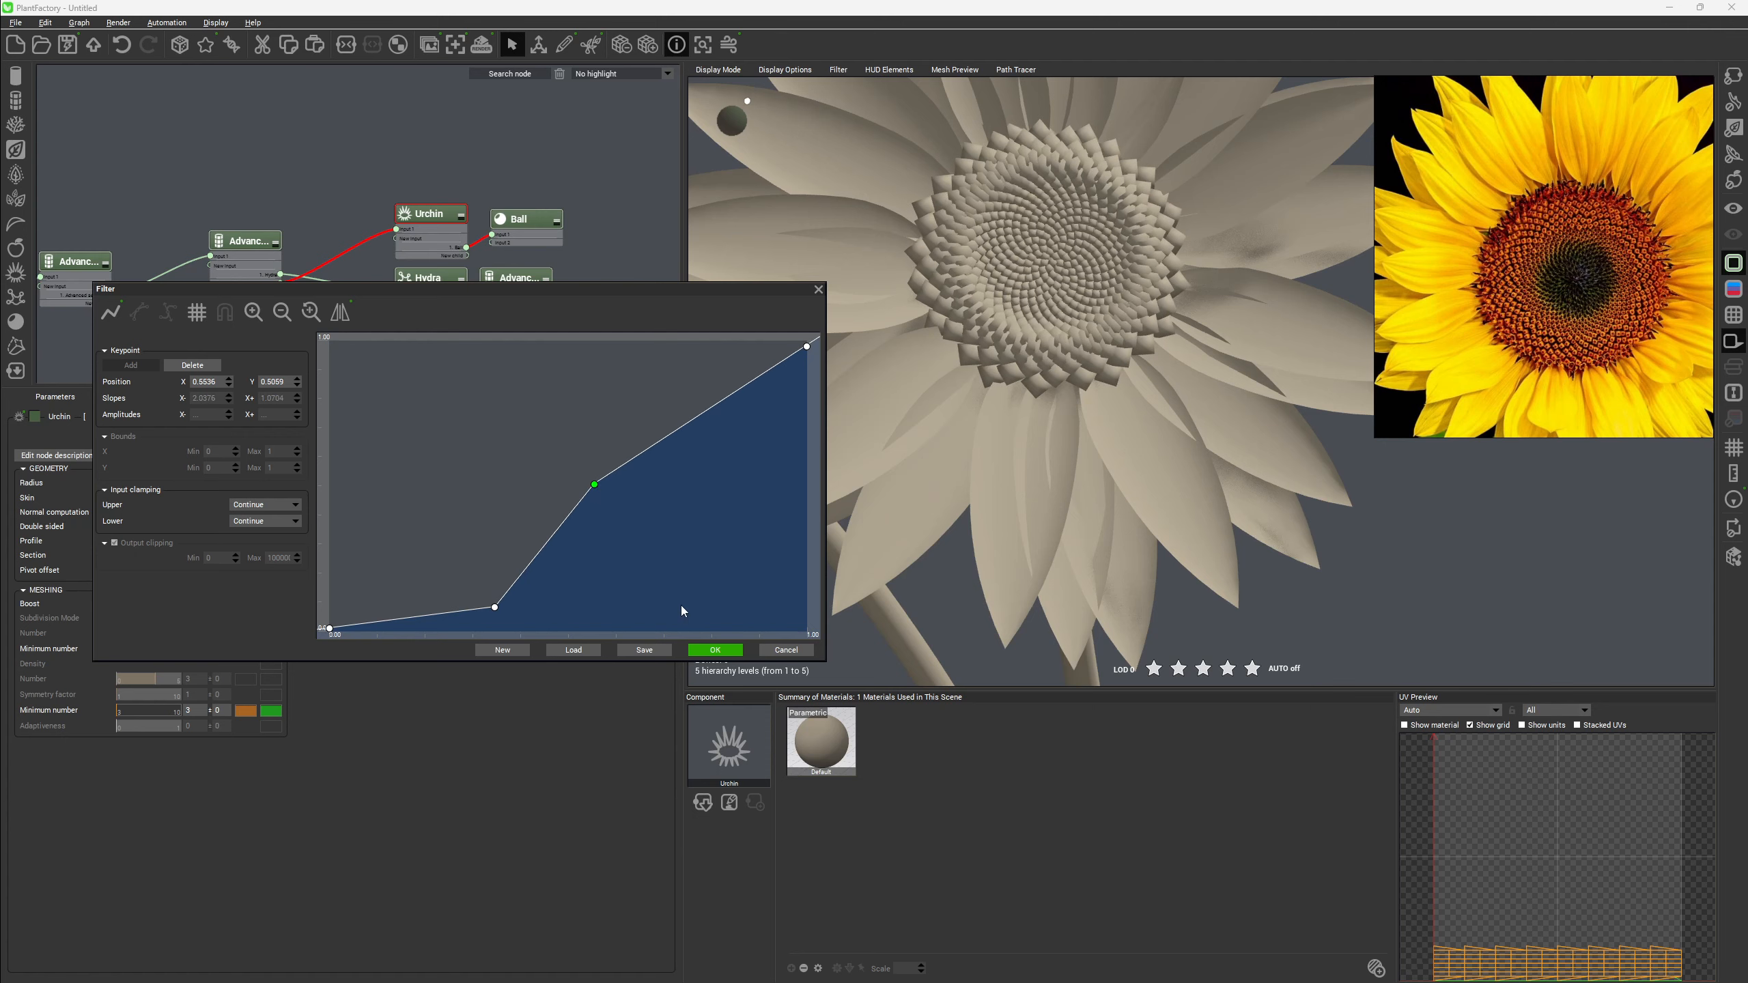
{"action": "left_click", "coordinate": [729, 651]}
Give the Urchin's Scale a random variation of 0.1.
{"action": "right_click_drag", "start_coordinate": [1138, 372], "coordinate": [923, 199]}
{"action": "scroll", "coordinate": [923, 199], "scroll_direction": "up", "scroll_amount": 3}
{"action": "scroll", "coordinate": [923, 199], "scroll_direction": "down", "scroll_amount": 3}
{"action": "right_click_drag", "start_coordinate": [1130, 377], "coordinate": [1158, 337]}
{"action": "scroll", "coordinate": [1158, 337], "scroll_direction": "down", "scroll_amount": 4}
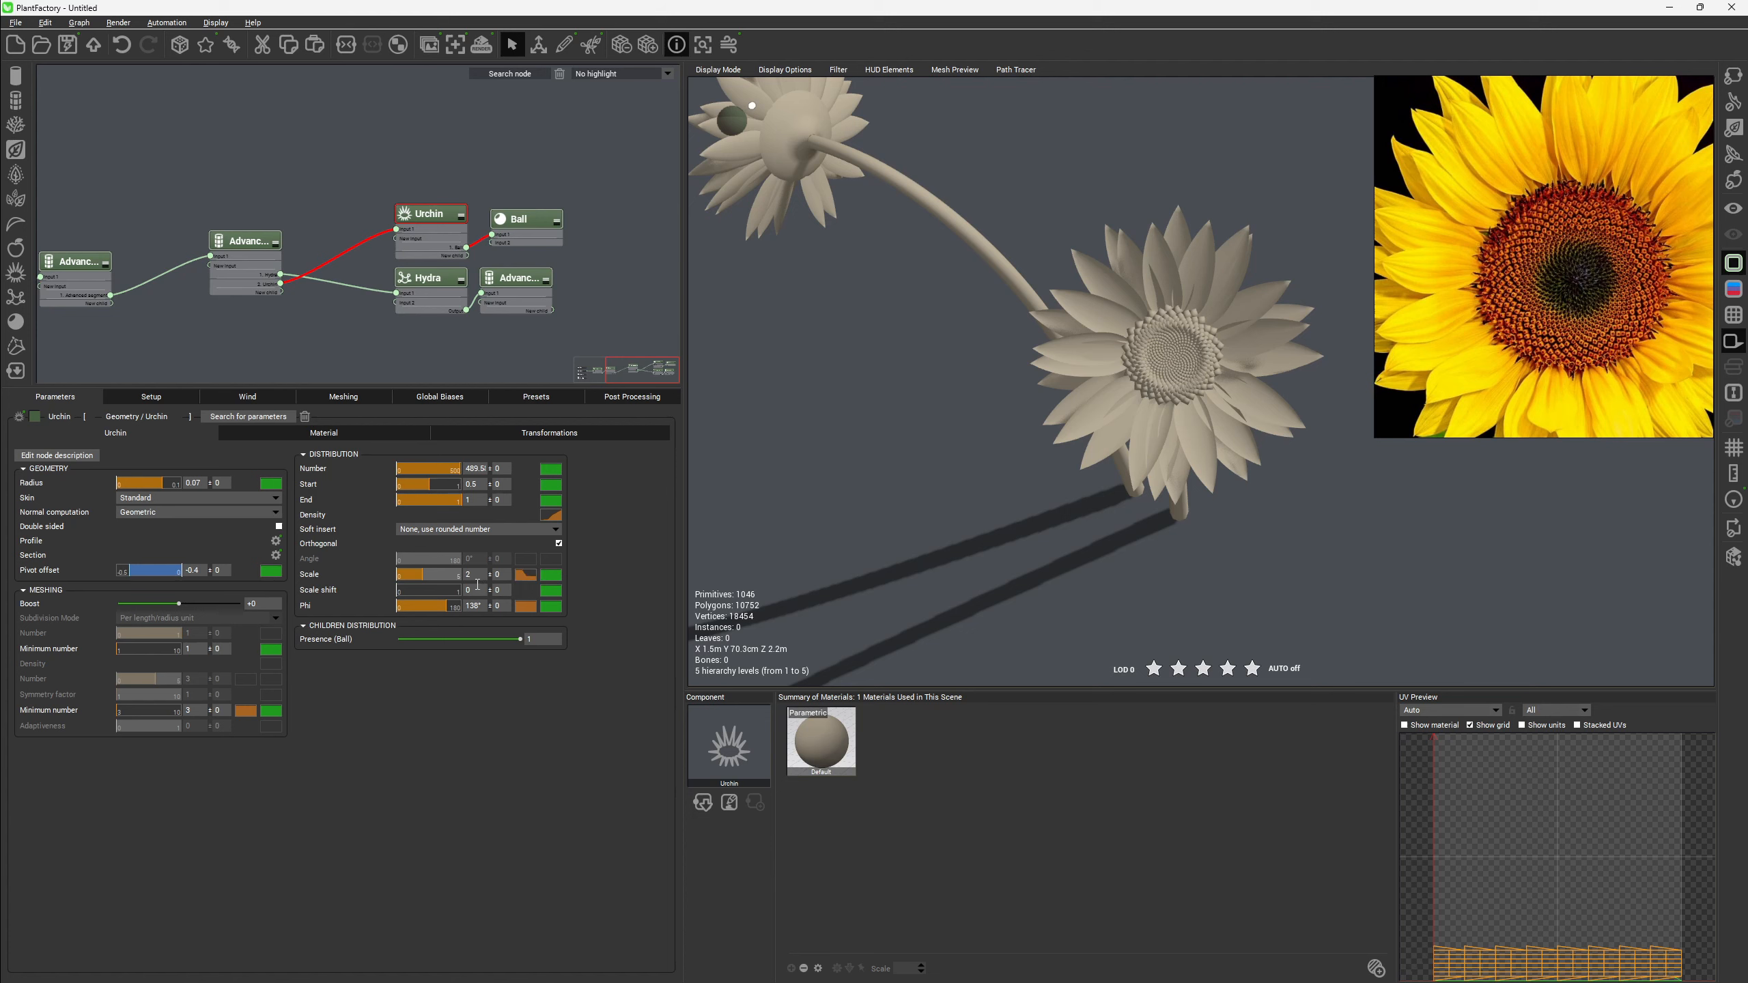
{"action": "left_click", "coordinate": [501, 576]}
{"action": "type", "text": "0.1"}
{"action": "key", "text": "Return"}
{"action": "scroll", "coordinate": [1174, 347], "scroll_direction": "up", "scroll_amount": 6}
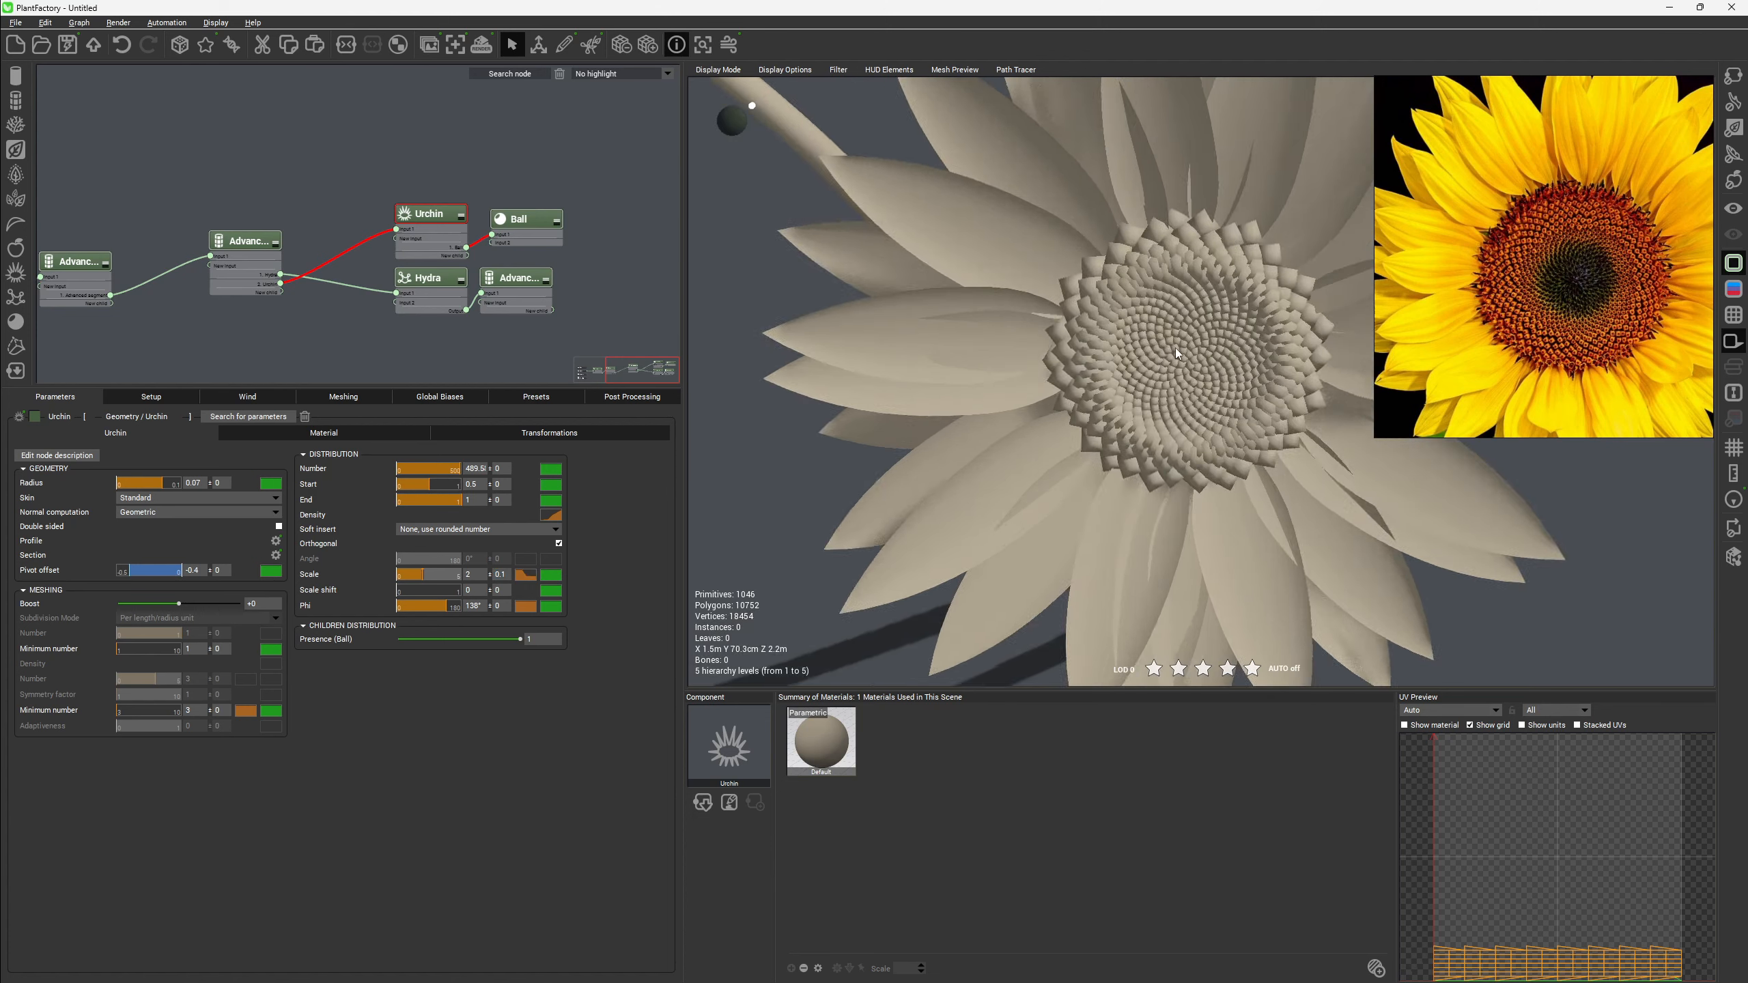
Examine the seed arrangement on the flower head and the proportions of the whole plant.
{"action": "scroll", "coordinate": [1170, 334], "scroll_direction": "down", "scroll_amount": 8}
{"action": "right_click_drag", "start_coordinate": [1095, 379], "coordinate": [1080, 333]}
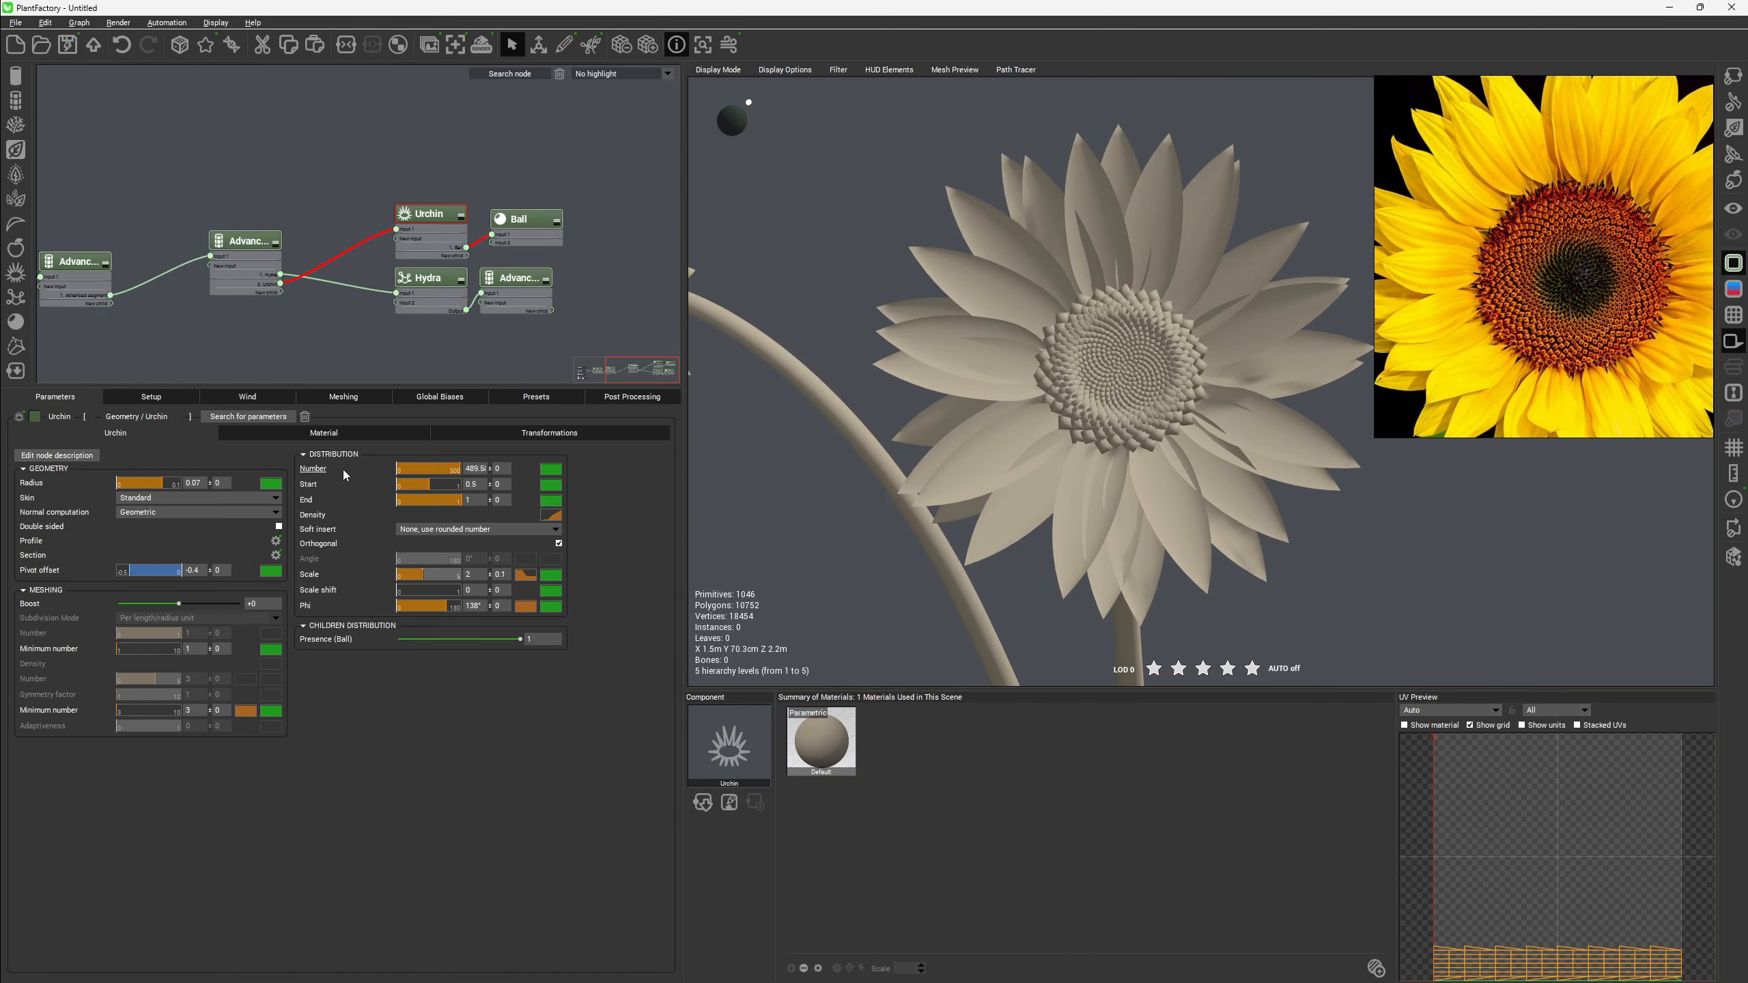
{"action": "right_click_drag", "start_coordinate": [1096, 444], "coordinate": [972, 508]}
{"action": "scroll", "coordinate": [1113, 441], "scroll_direction": "down", "scroll_amount": 5}
{"action": "left_click", "coordinate": [1160, 254]}
{"action": "scroll", "coordinate": [1142, 420], "scroll_direction": "up", "scroll_amount": 8}
{"action": "scroll", "coordinate": [1066, 398], "scroll_direction": "down", "scroll_amount": 5}
{"action": "scroll", "coordinate": [1102, 383], "scroll_direction": "down", "scroll_amount": 5}
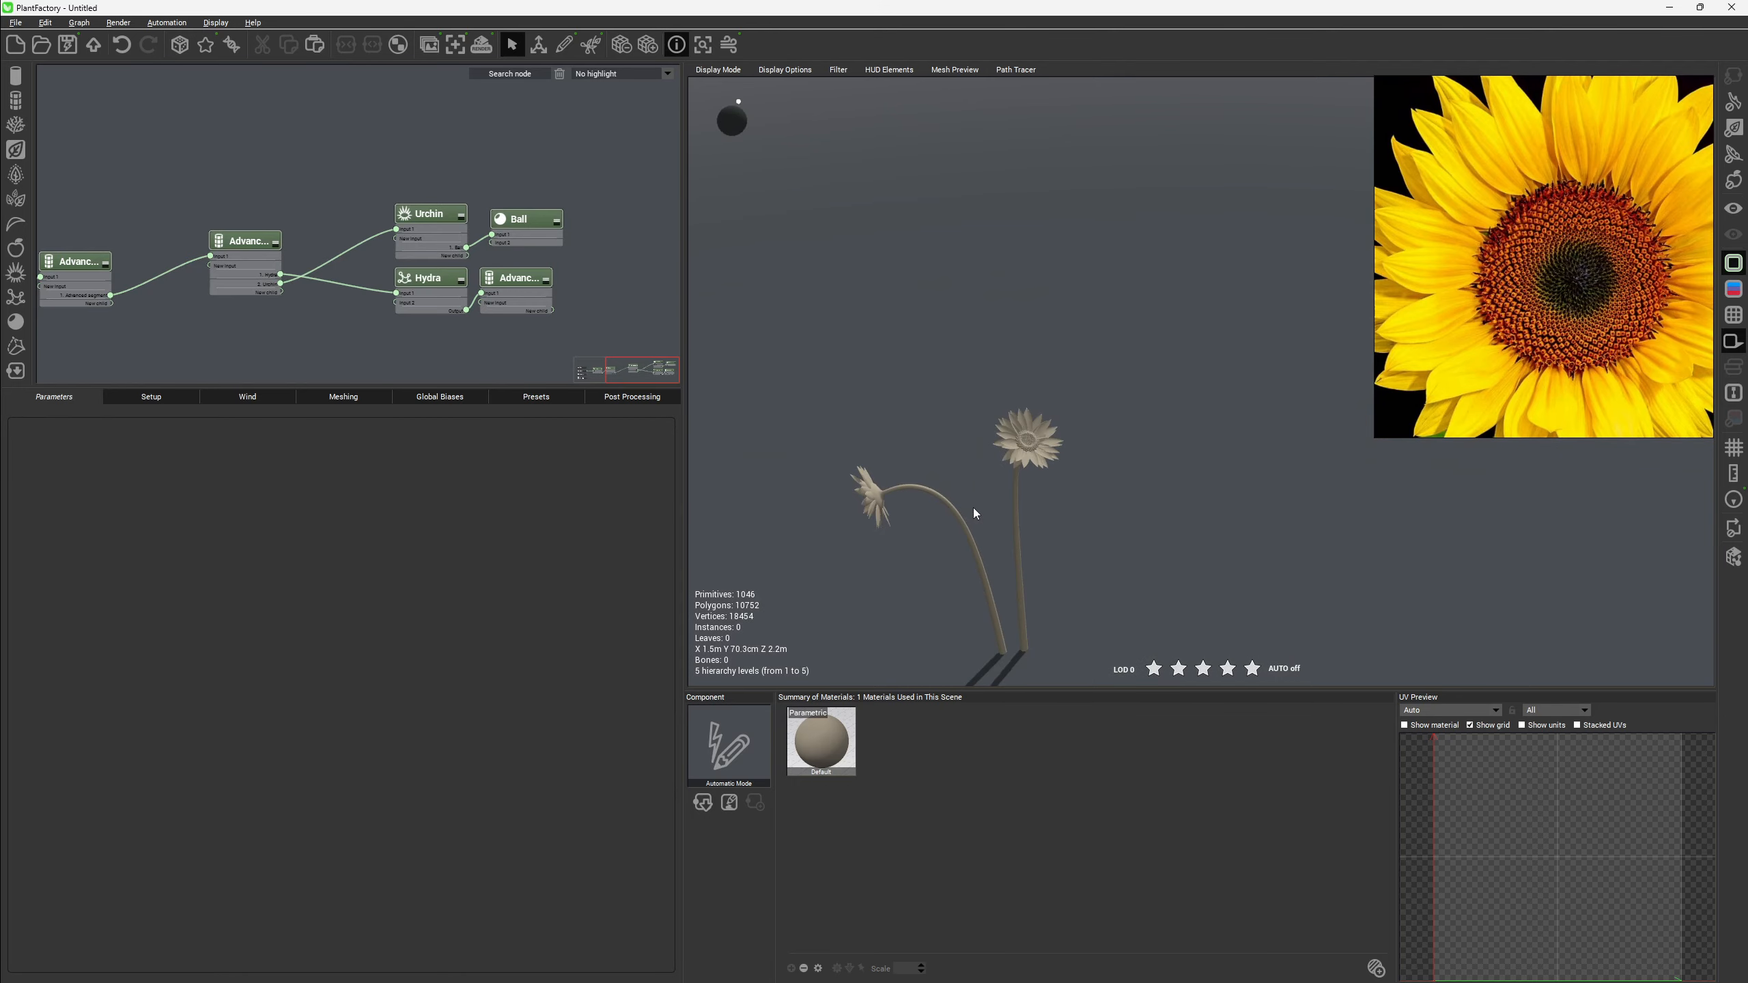
Set the Inherit ratio of the stem's Advanced Segment to 2%.
{"action": "left_click", "coordinate": [961, 528]}
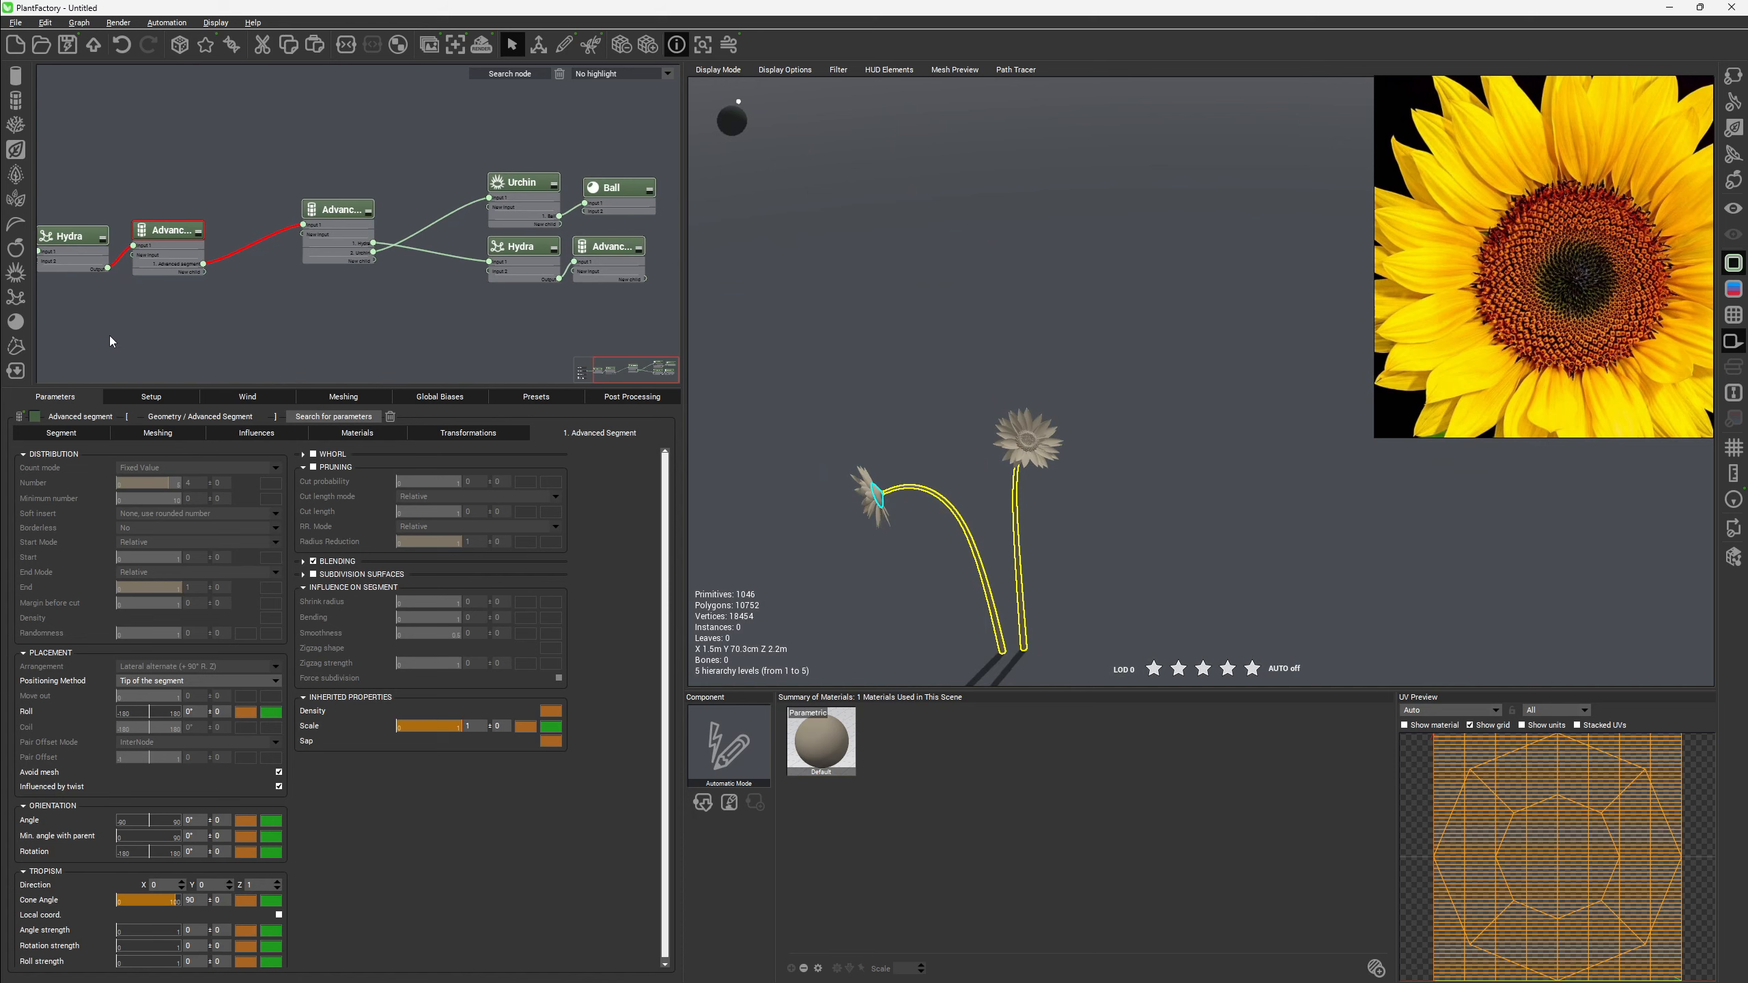
{"action": "middle_click_drag", "start_coordinate": [118, 217], "coordinate": [242, 235]}
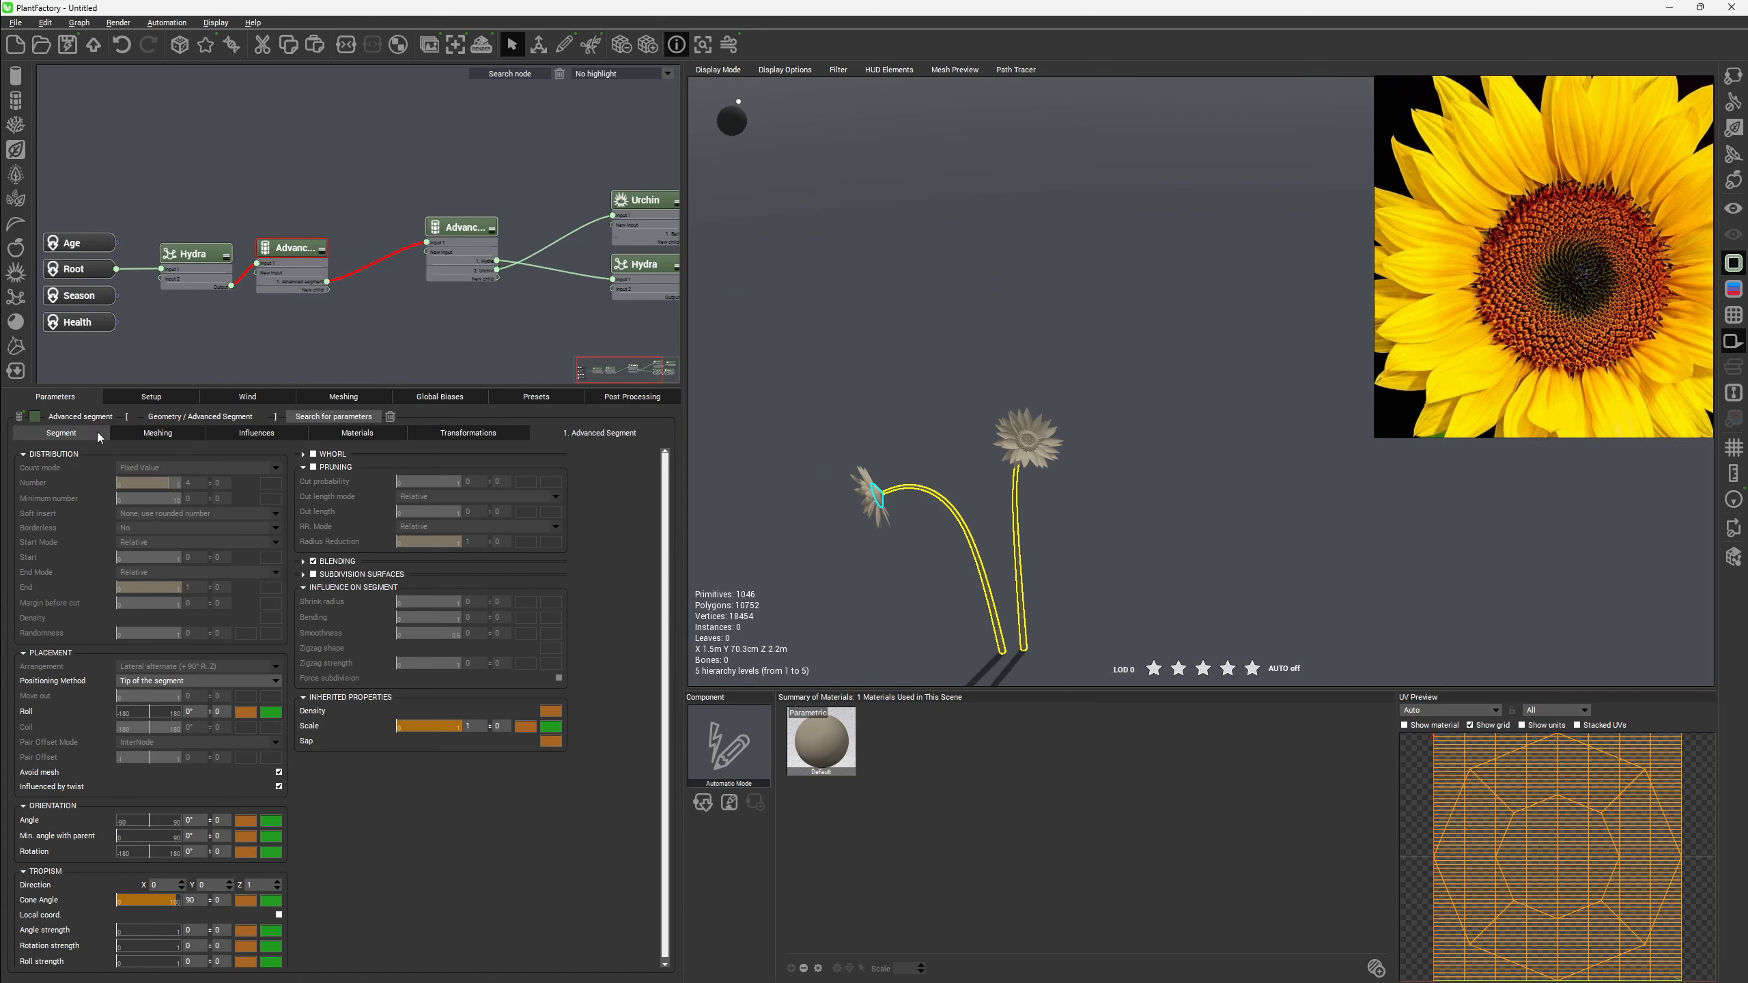
{"action": "left_click", "coordinate": [100, 434]}
{"action": "left_click", "coordinate": [196, 573]}
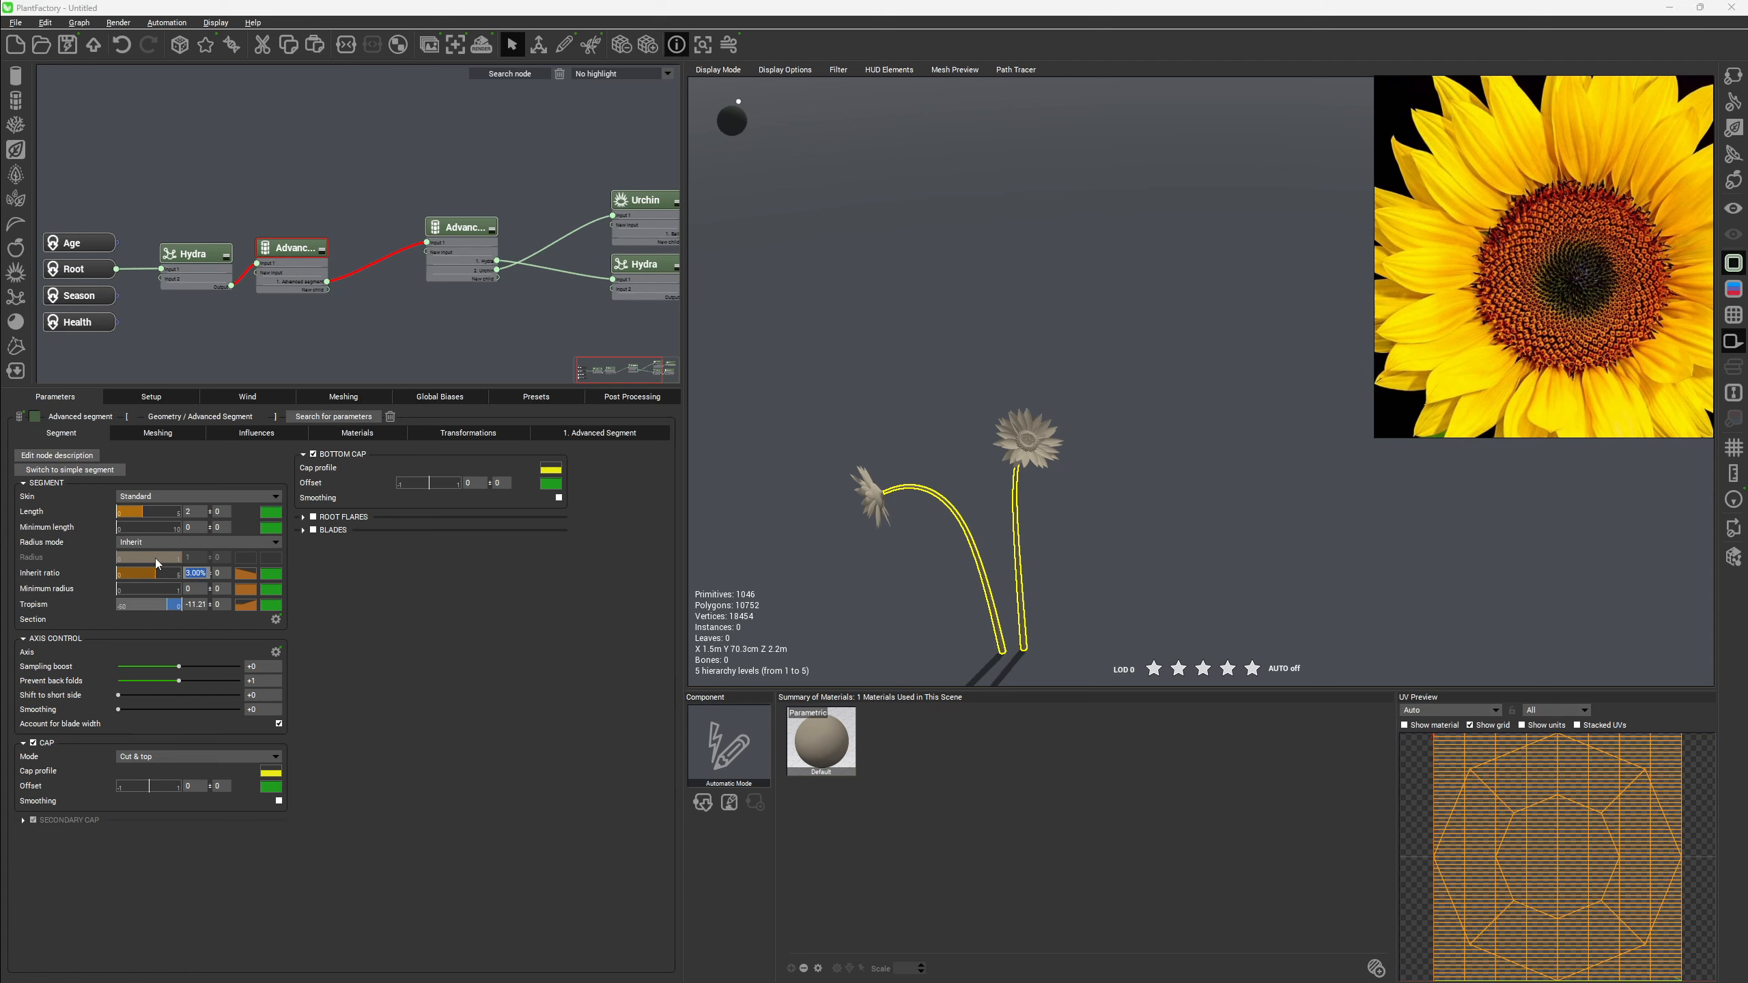
{"action": "type", "text": "2"}
{"action": "key", "text": "Return"}
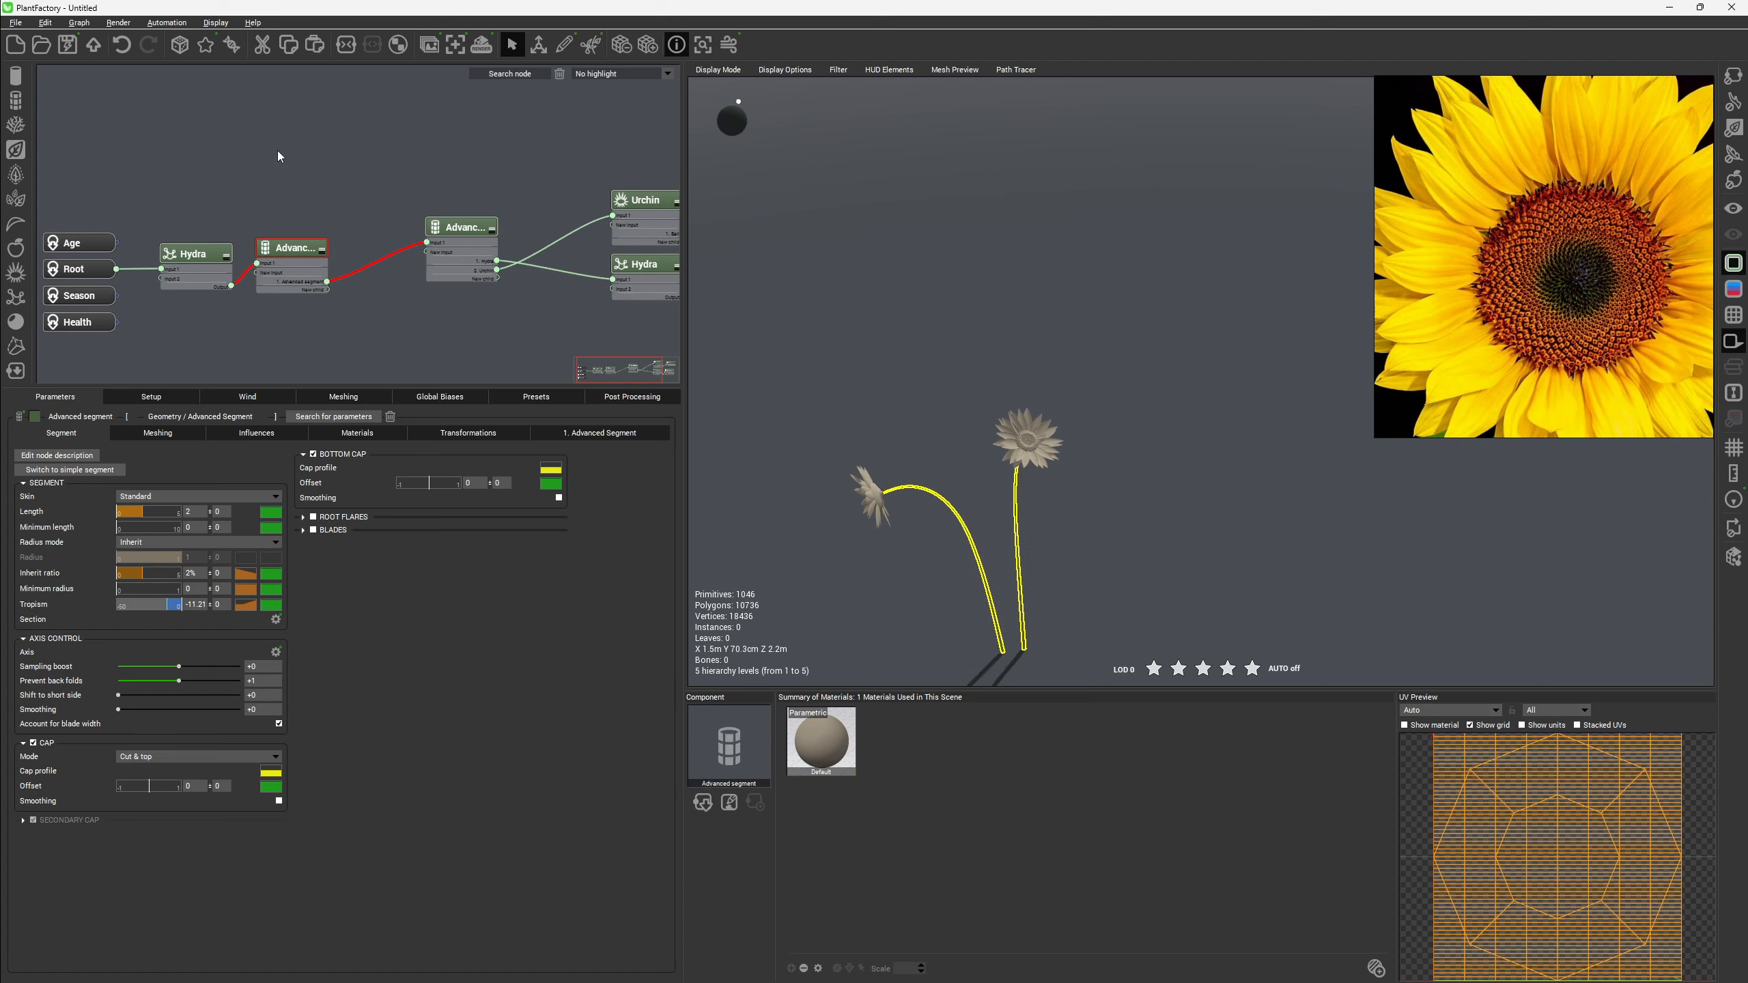
Add a new Advanced Segment node as a second child of the stem's Advanced Segment.
{"action": "middle_click_drag", "start_coordinate": [320, 206], "coordinate": [266, 193]}
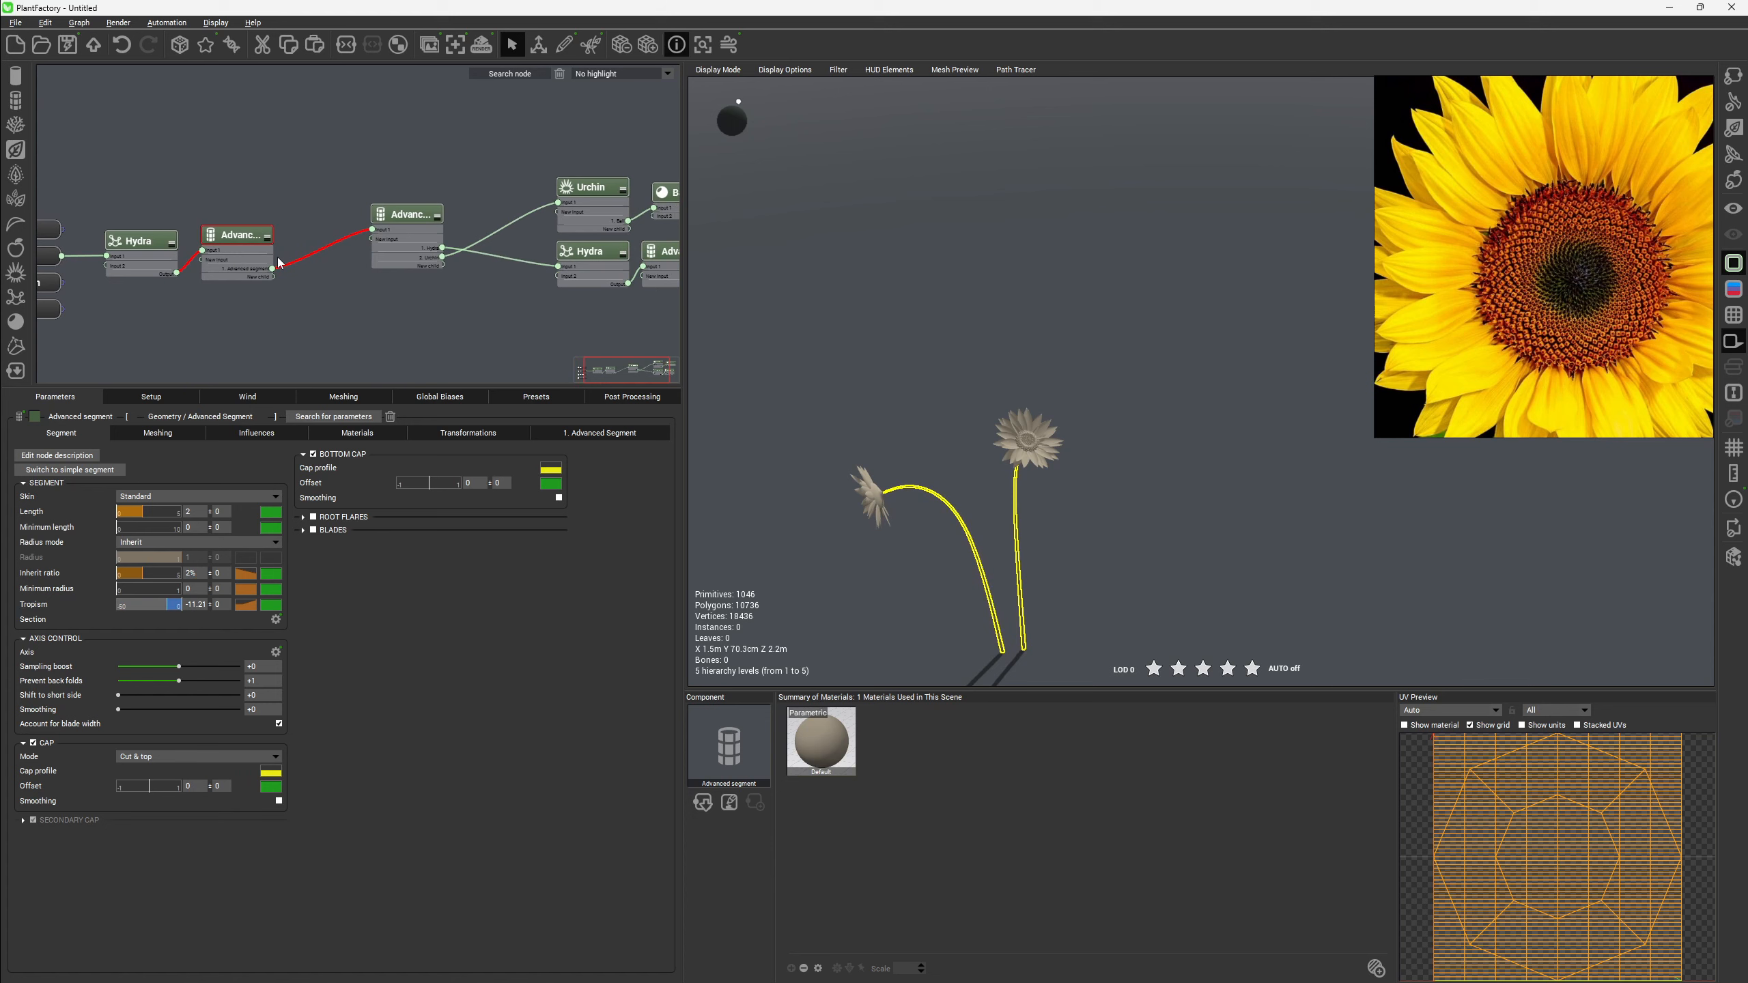
{"action": "middle_click_drag", "start_coordinate": [337, 294], "coordinate": [308, 294]}
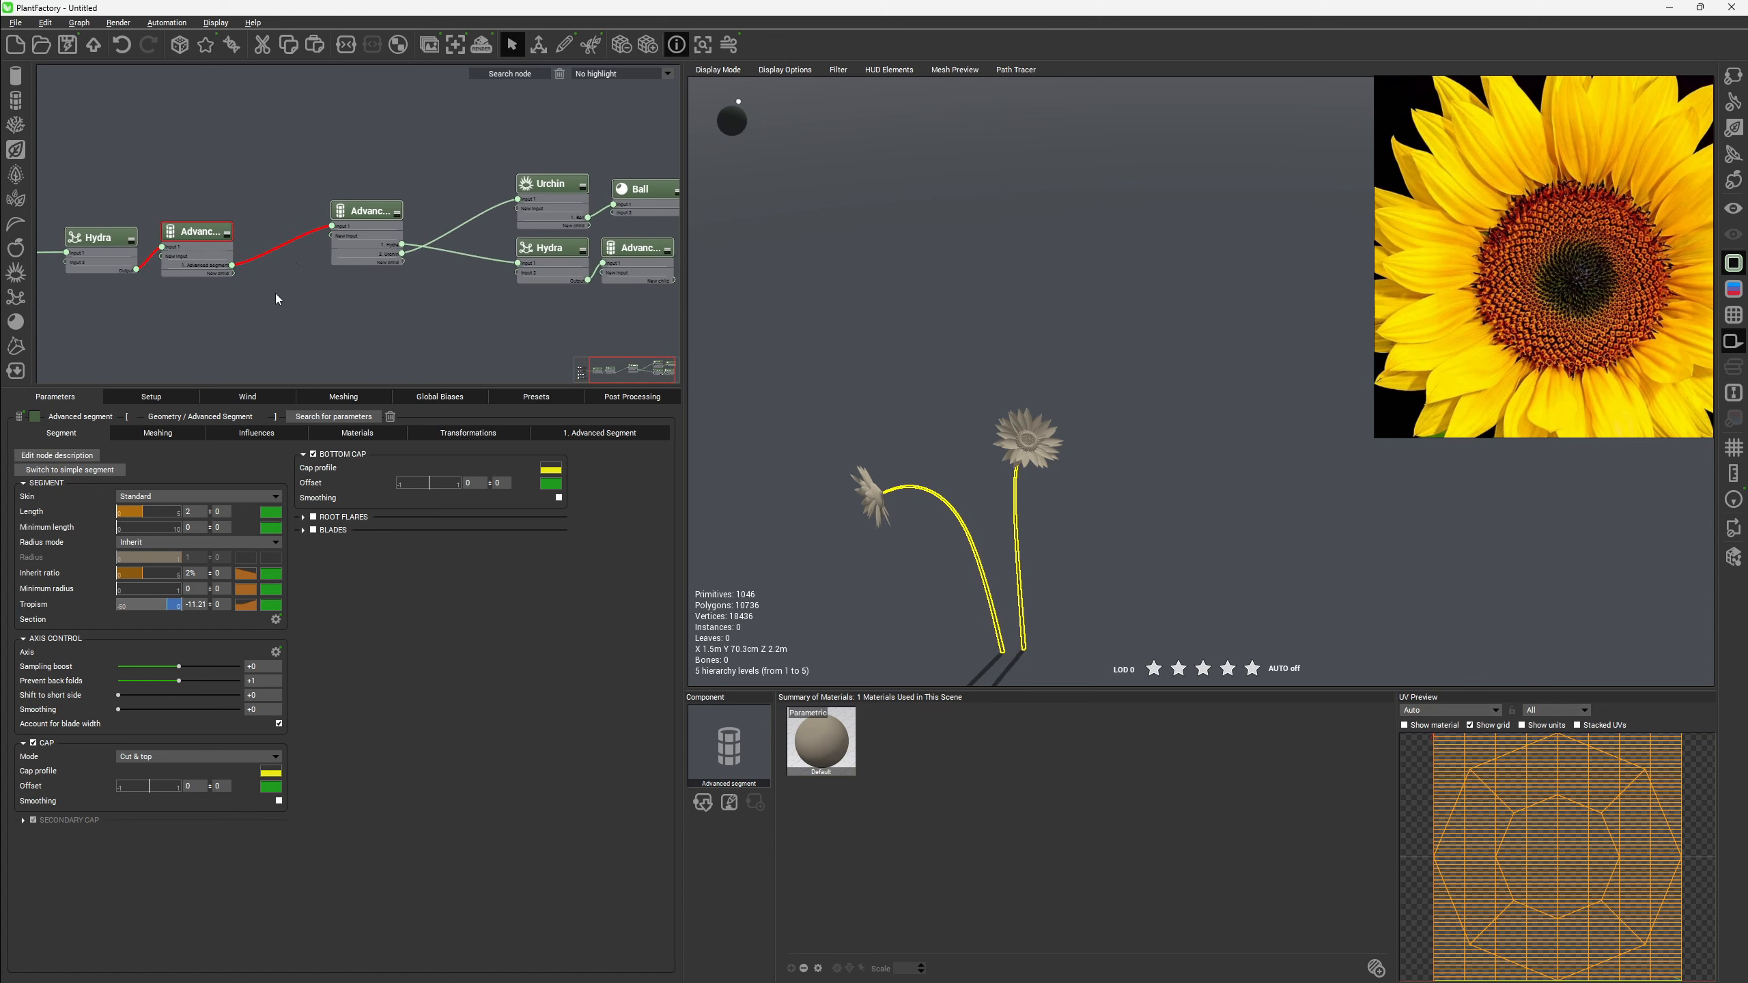
{"action": "left_click_drag", "start_coordinate": [233, 273], "coordinate": [264, 334]}
{"action": "mouse_move", "coordinate": [310, 357]}
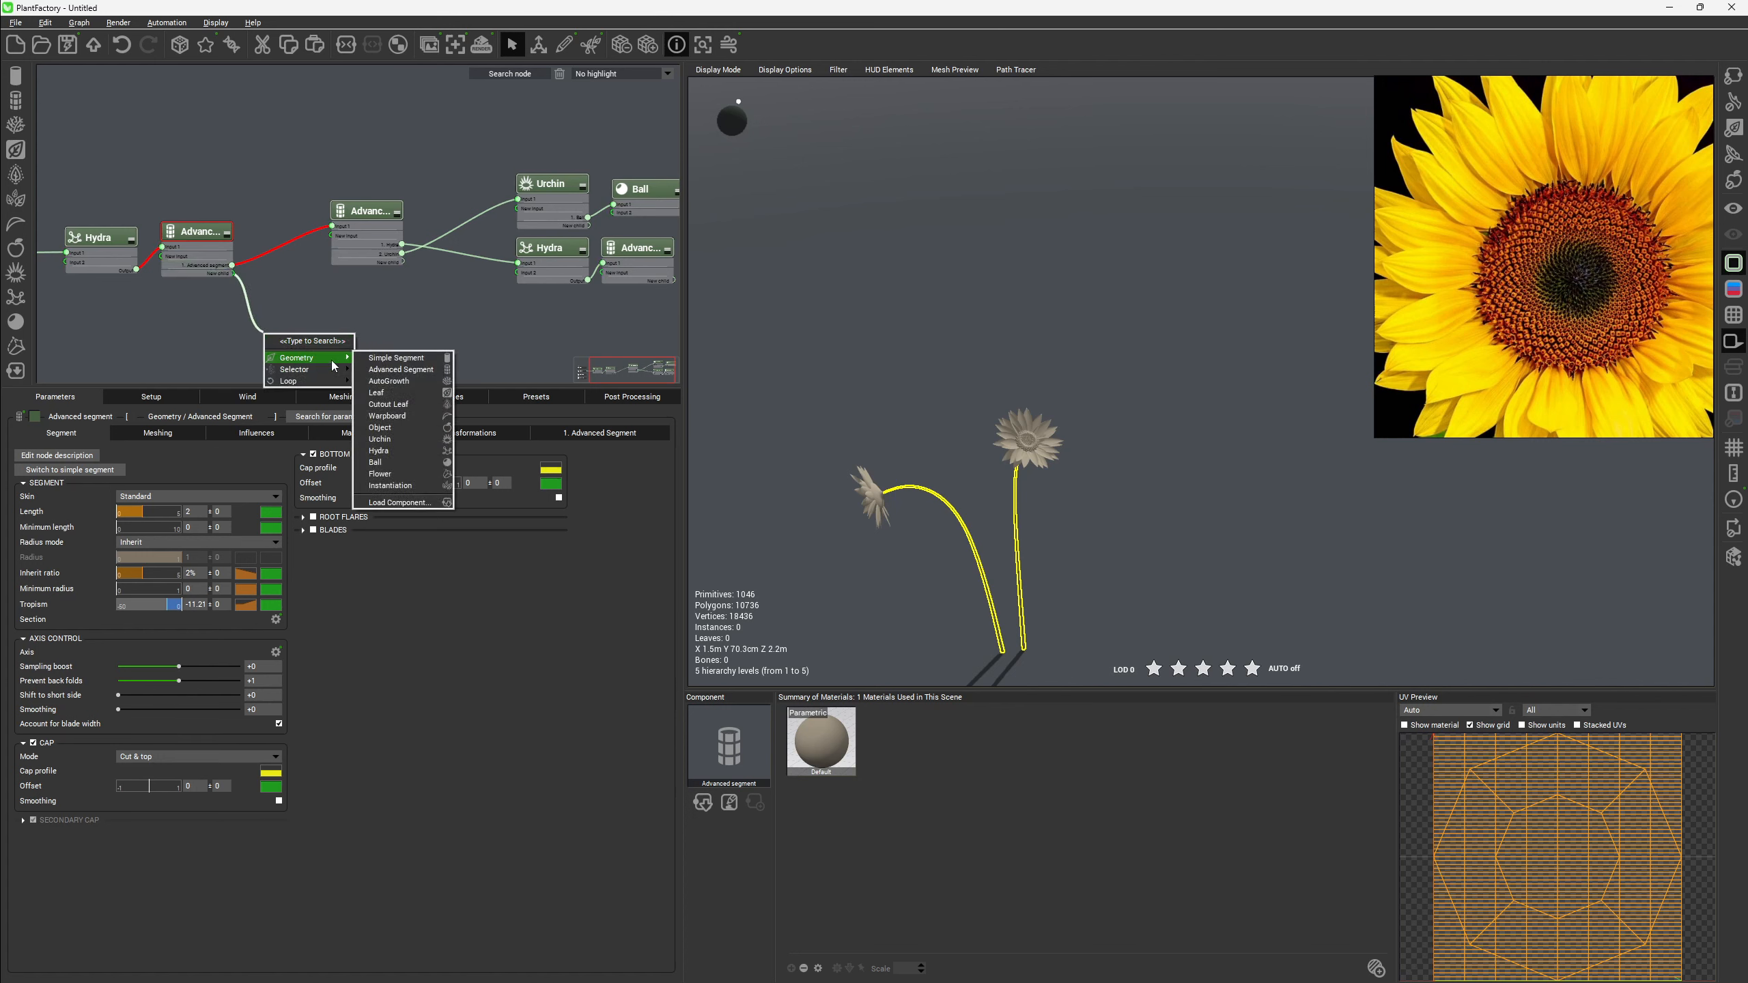
{"action": "left_click", "coordinate": [399, 370]}
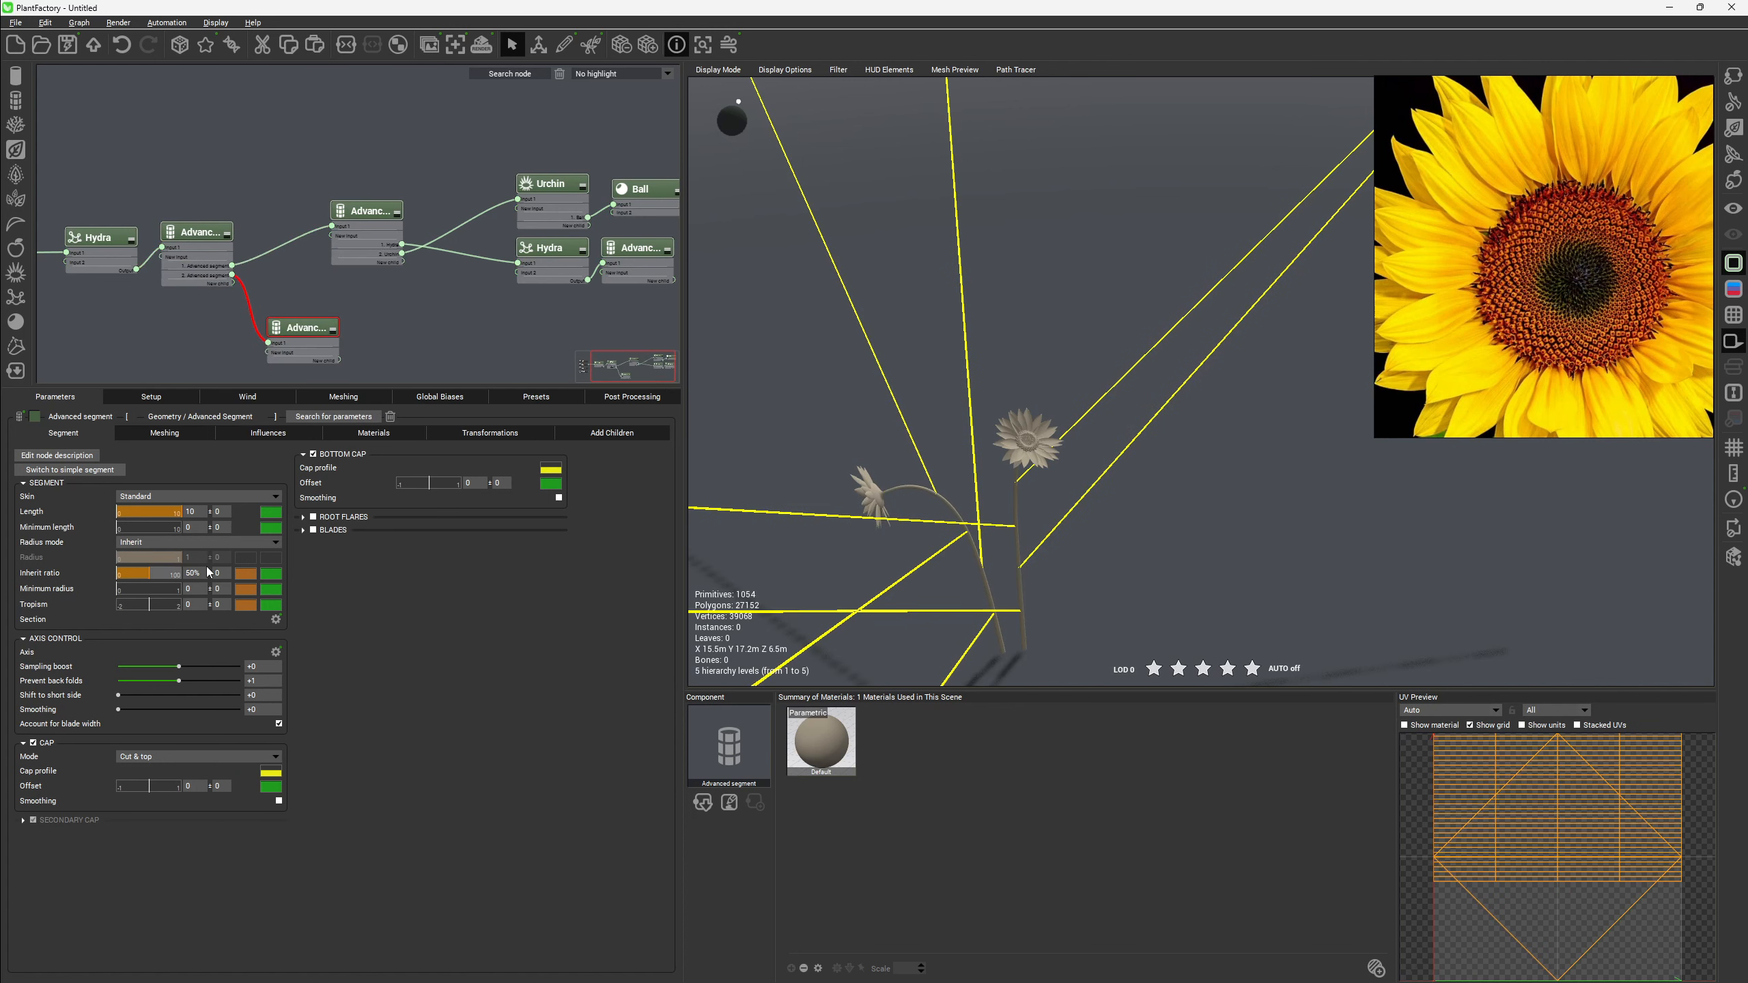
Set the count mode of the new child segments on the stem to Per length unit.
{"action": "scroll", "coordinate": [1041, 480], "scroll_direction": "down", "scroll_amount": 5}
{"action": "right_click_drag", "start_coordinate": [1041, 480], "coordinate": [1062, 515]}
{"action": "scroll", "coordinate": [1062, 515], "scroll_direction": "up", "scroll_amount": 3}
{"action": "scroll", "coordinate": [1062, 515], "scroll_direction": "up", "scroll_amount": 4}
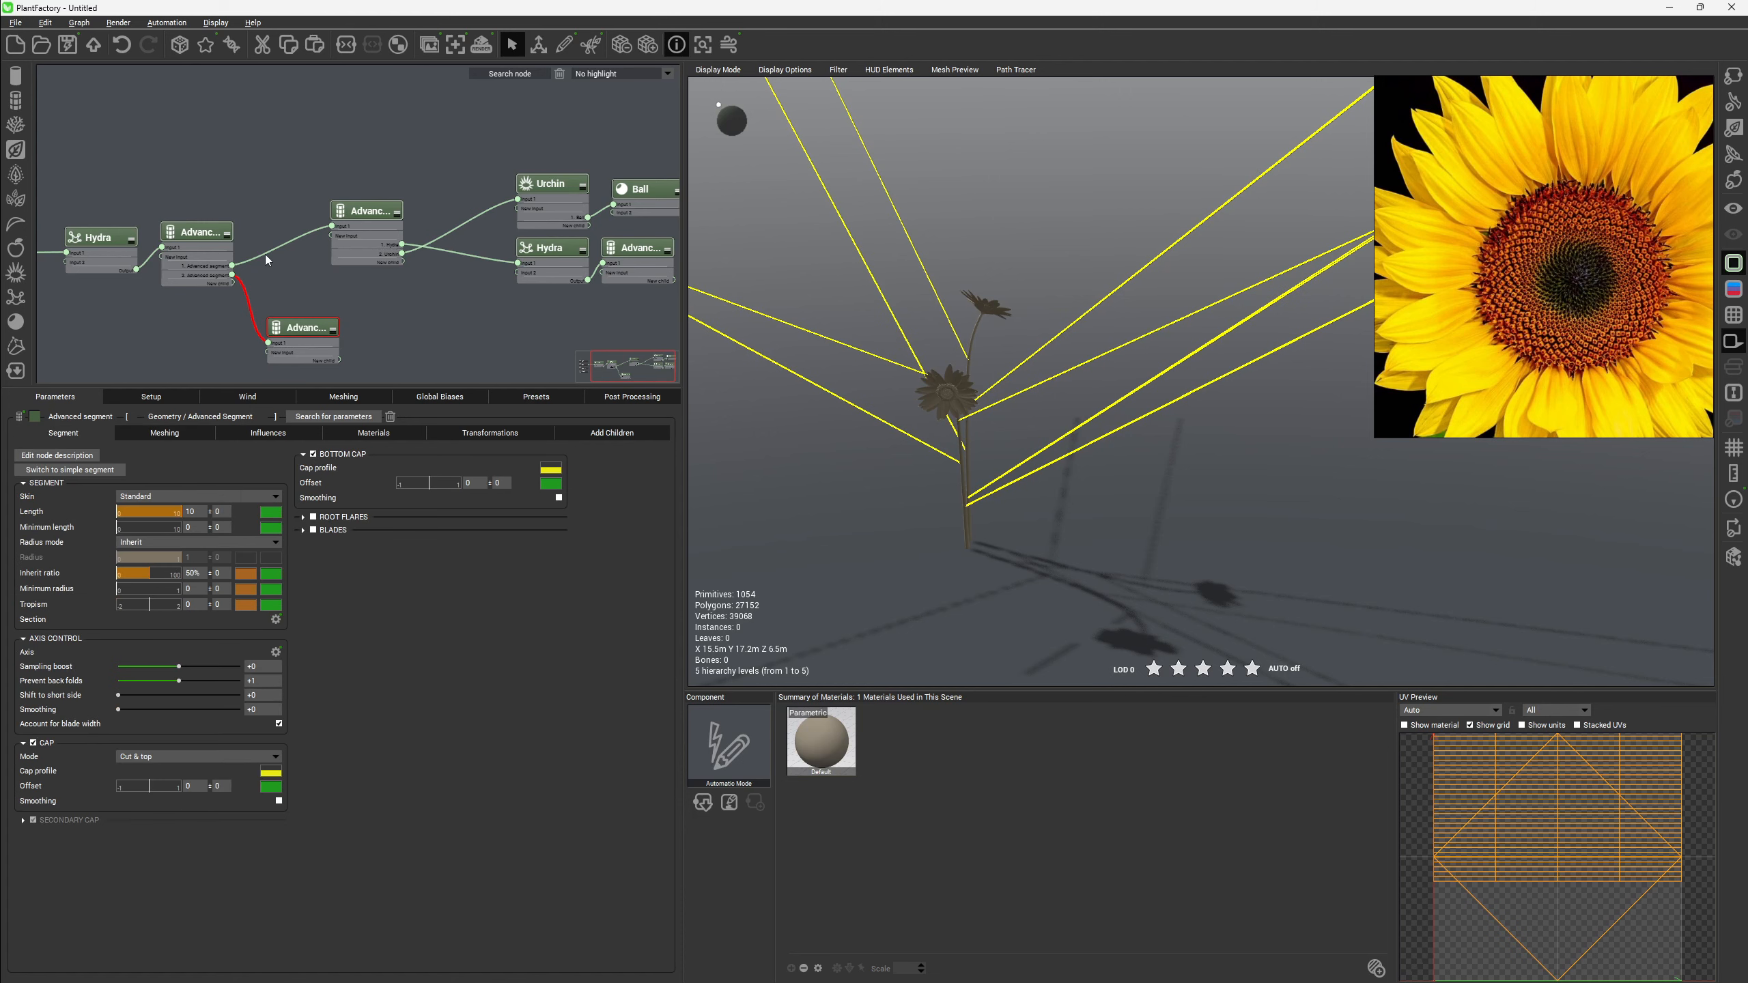
{"action": "left_click", "coordinate": [206, 232]}
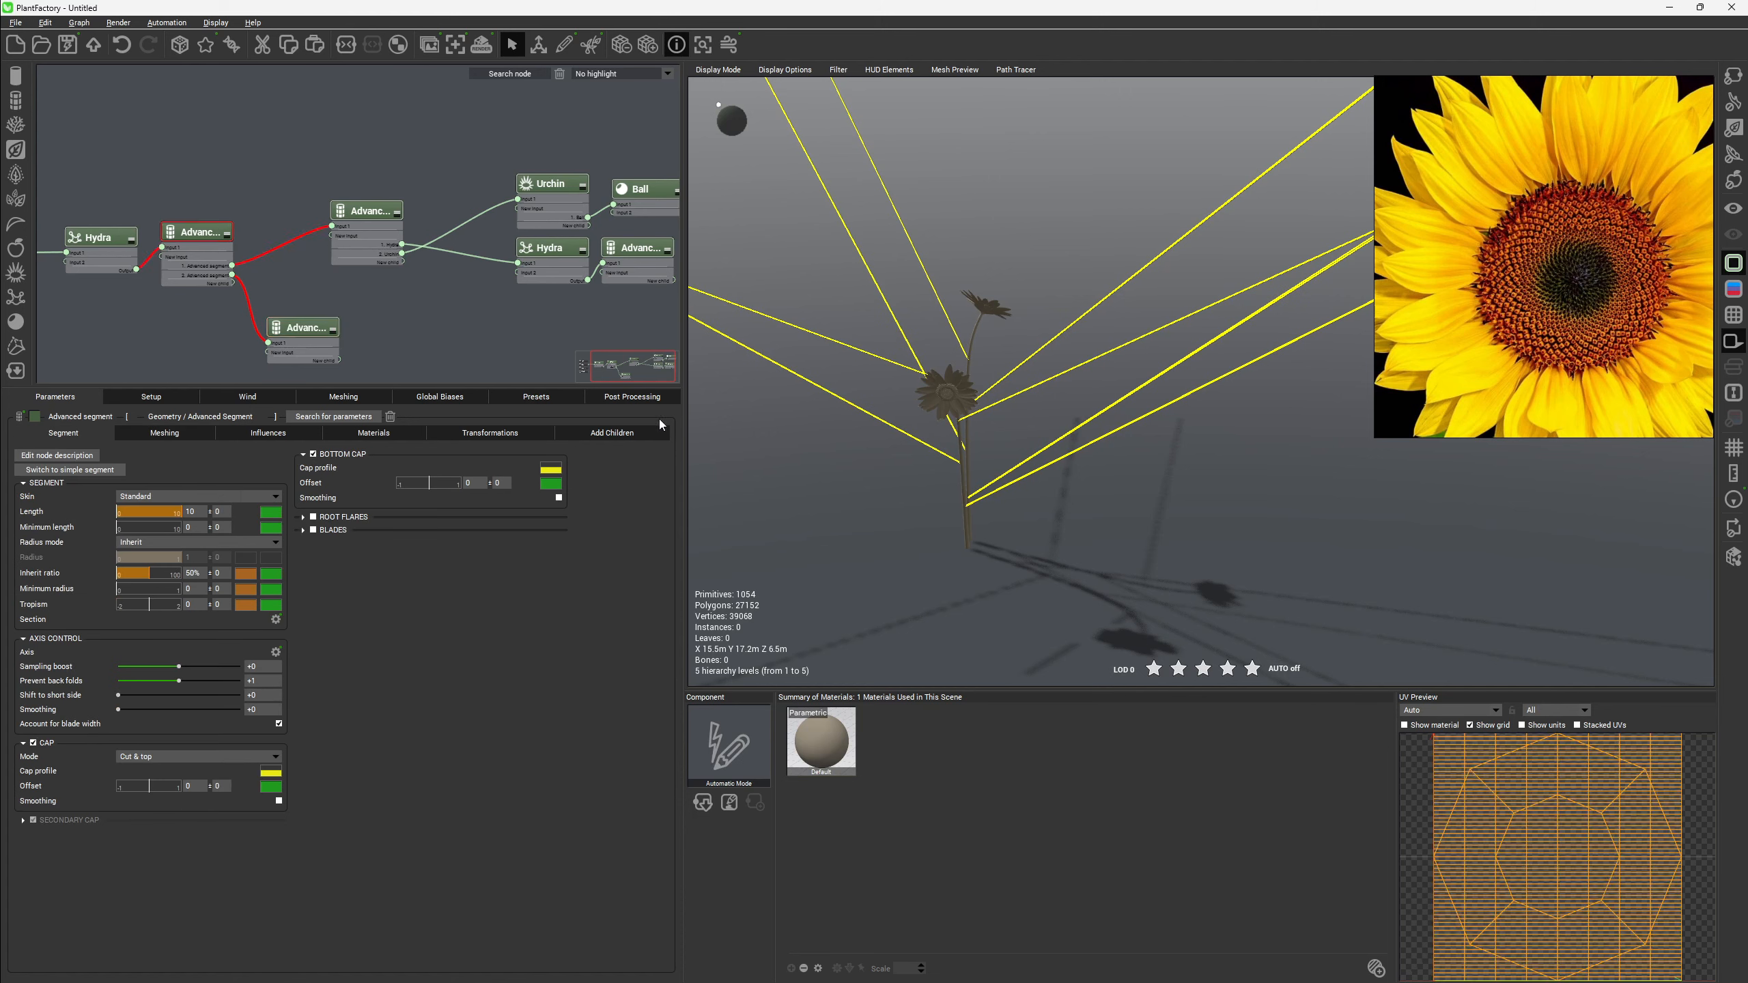
{"action": "left_click", "coordinate": [653, 432]}
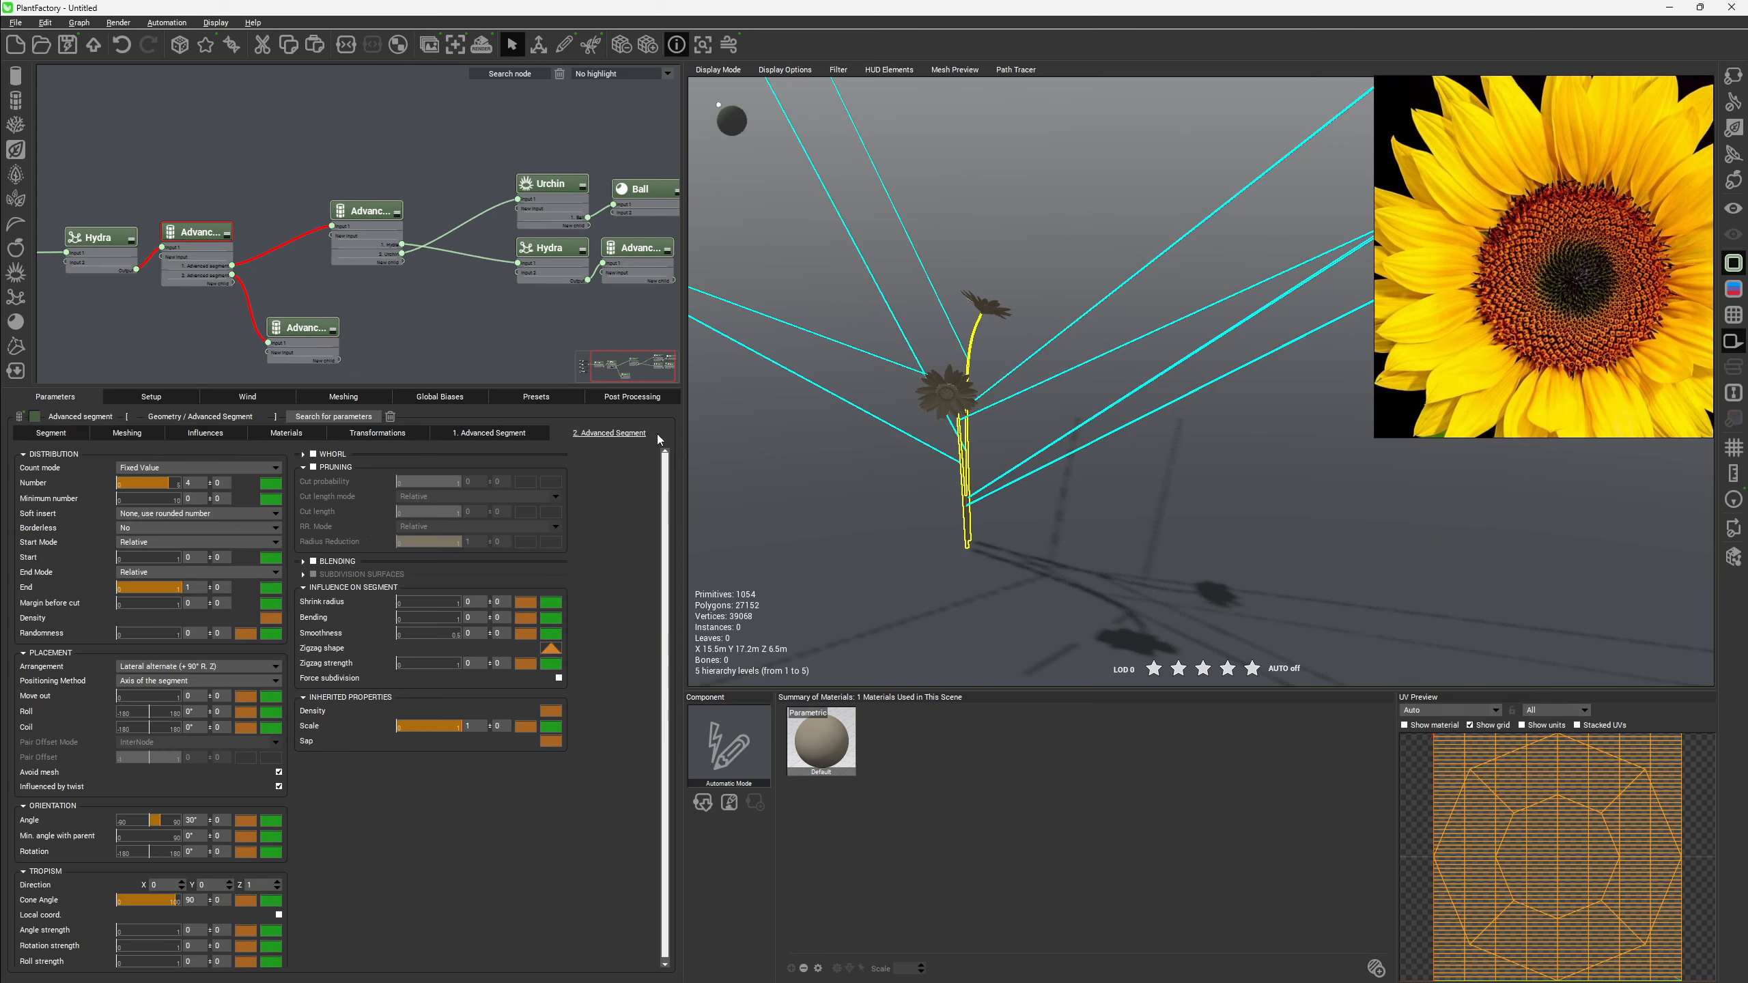
{"action": "left_click", "coordinate": [275, 468]}
{"action": "left_click", "coordinate": [225, 488]}
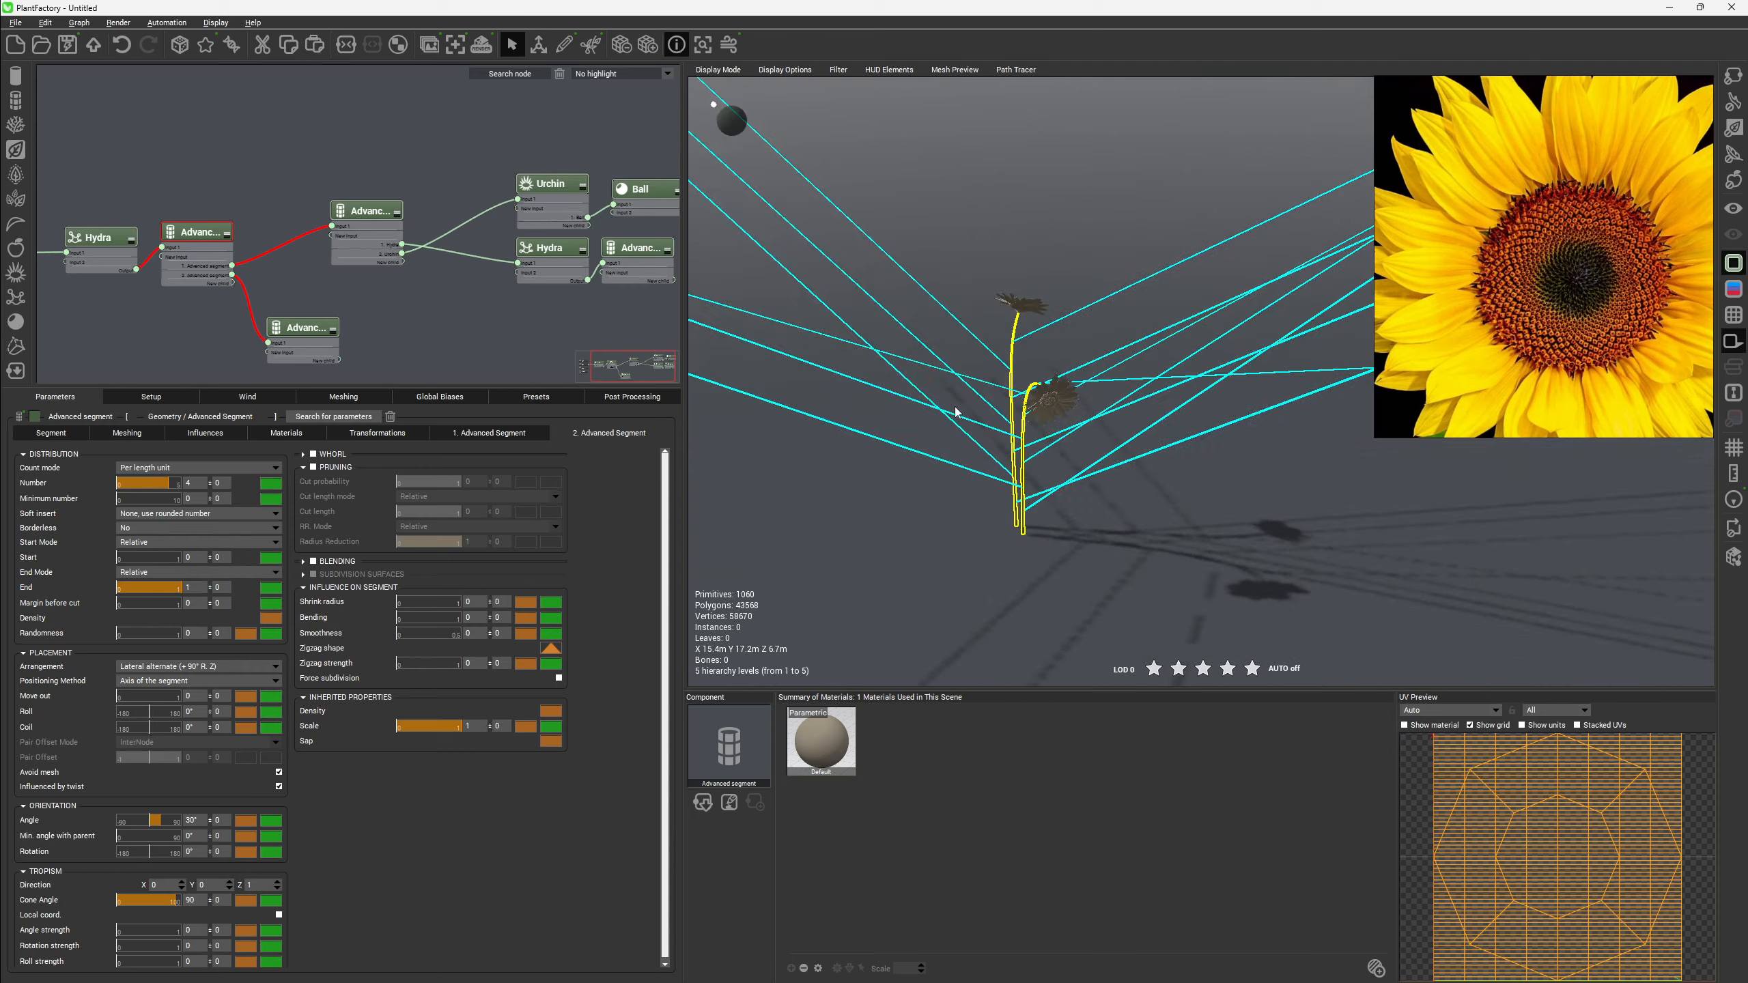
Set the Coil of the new child segments around the stem to 90°.
{"action": "right_click_drag", "start_coordinate": [955, 413], "coordinate": [1032, 486]}
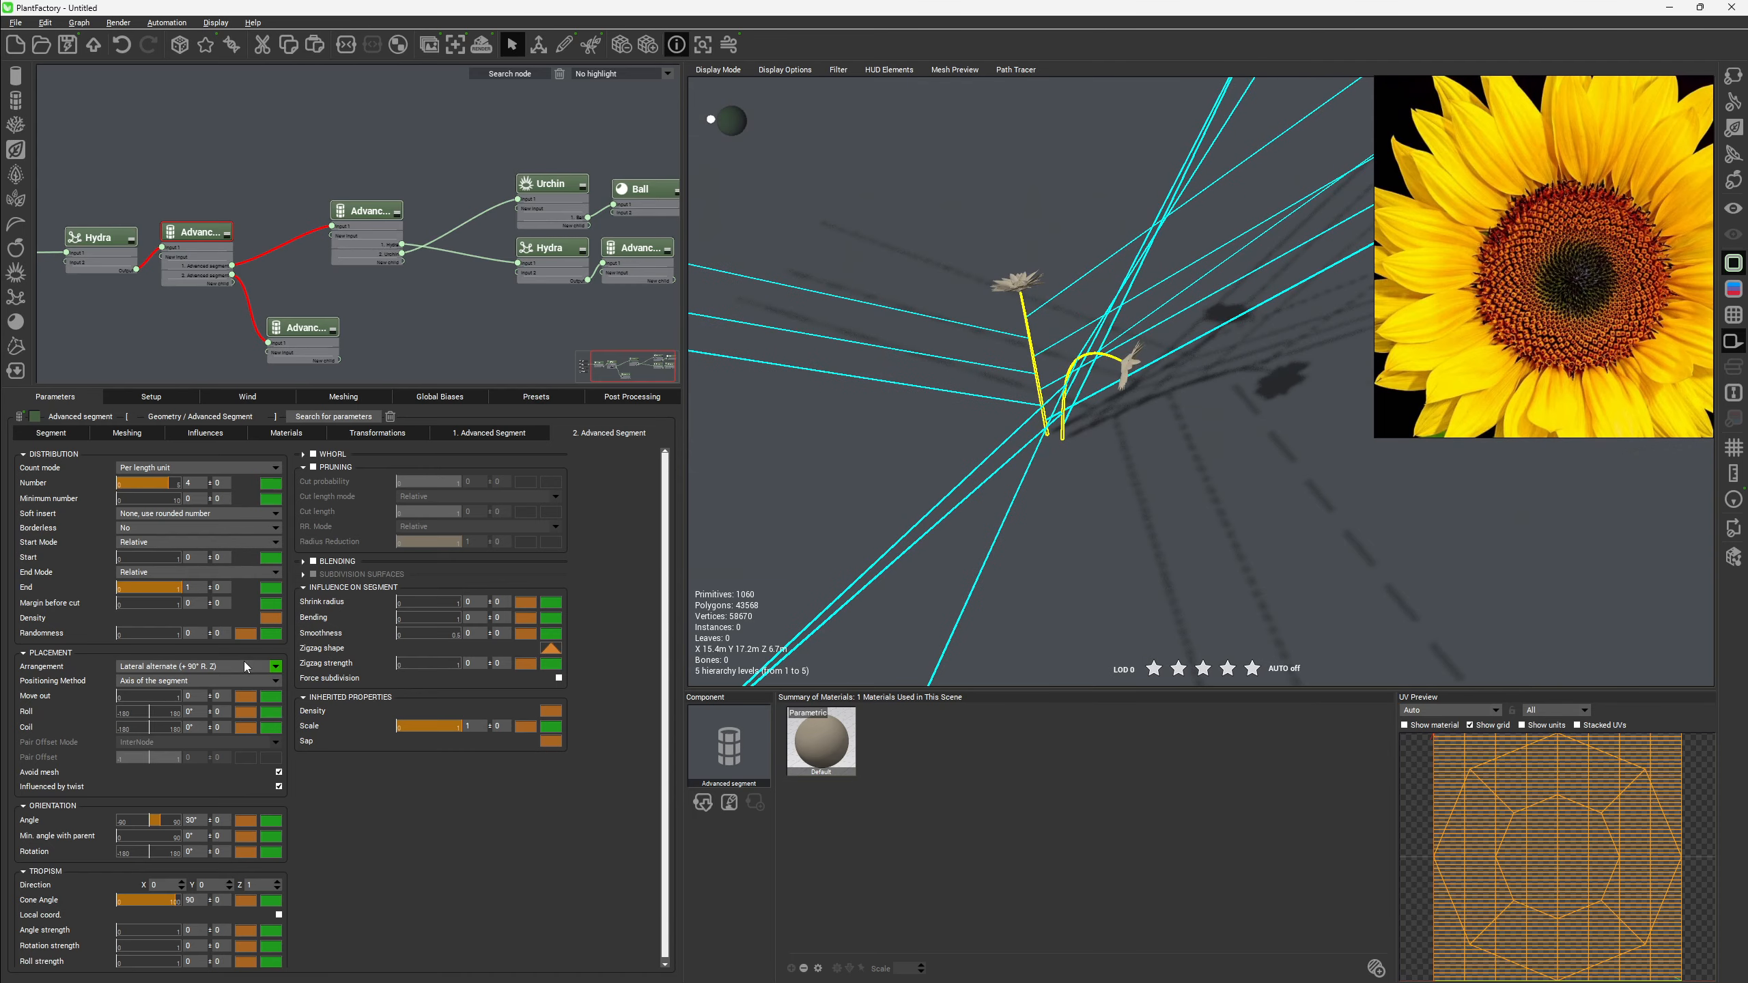
{"action": "left_click", "coordinate": [196, 712]}
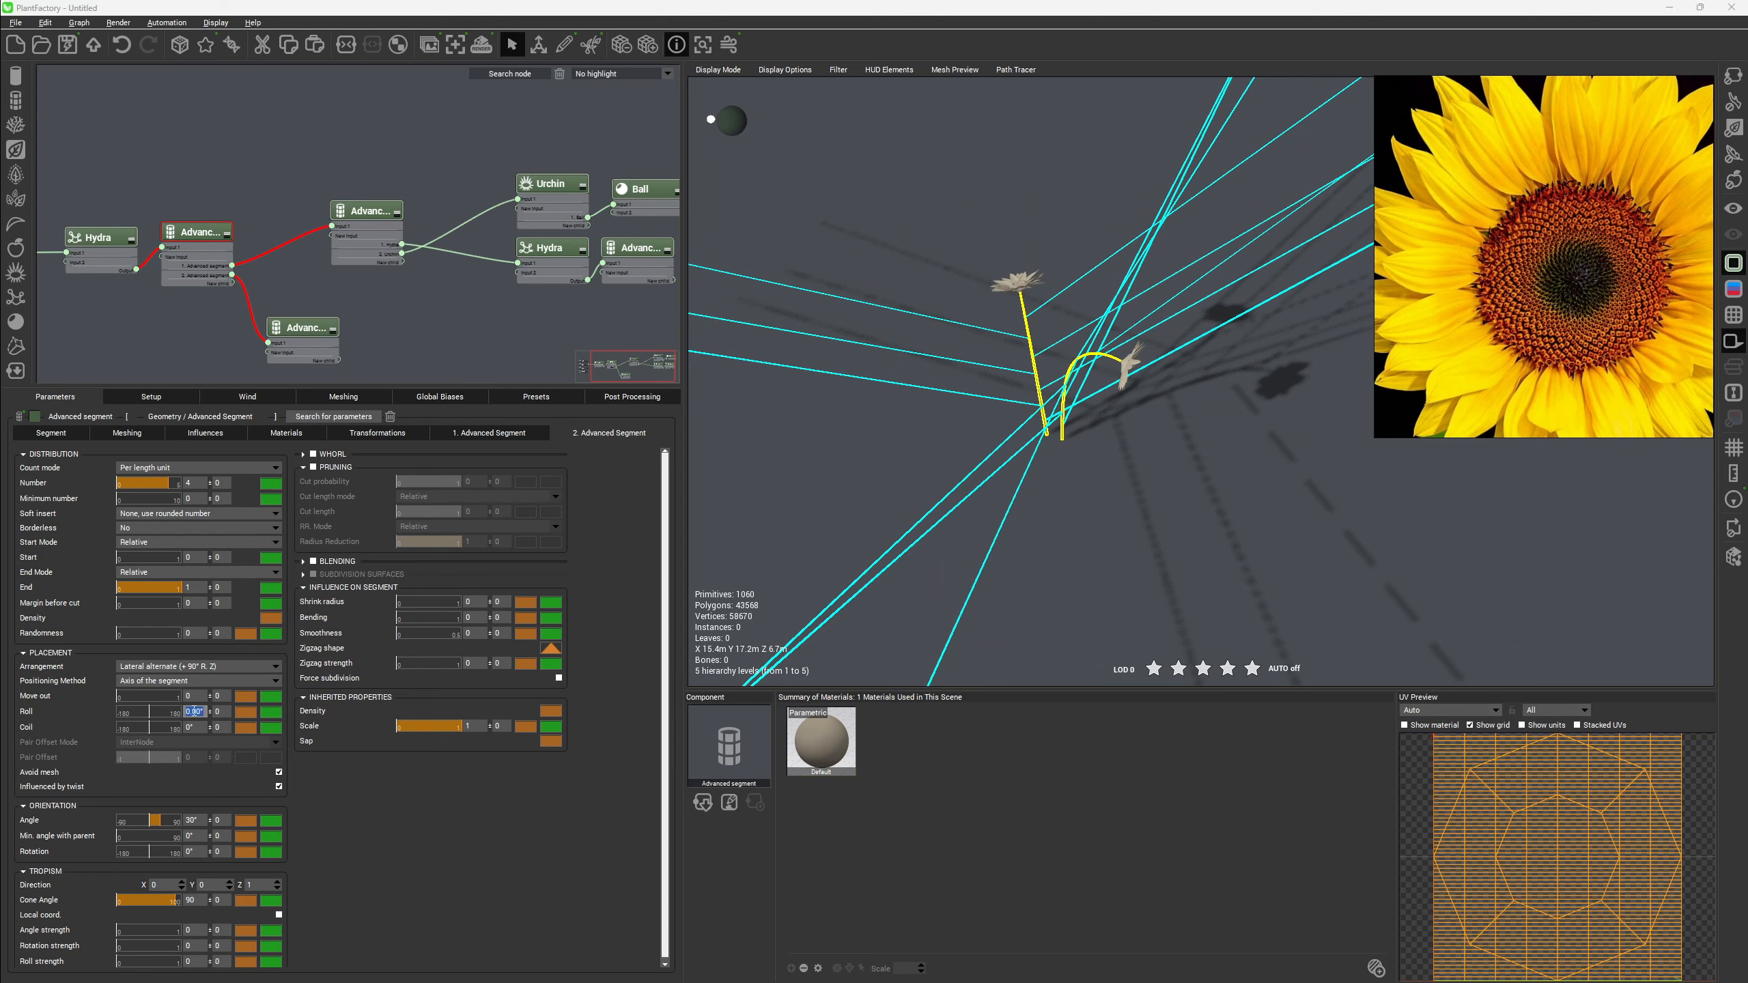
{"action": "type", "text": "90"}
{"action": "key", "text": "Return"}
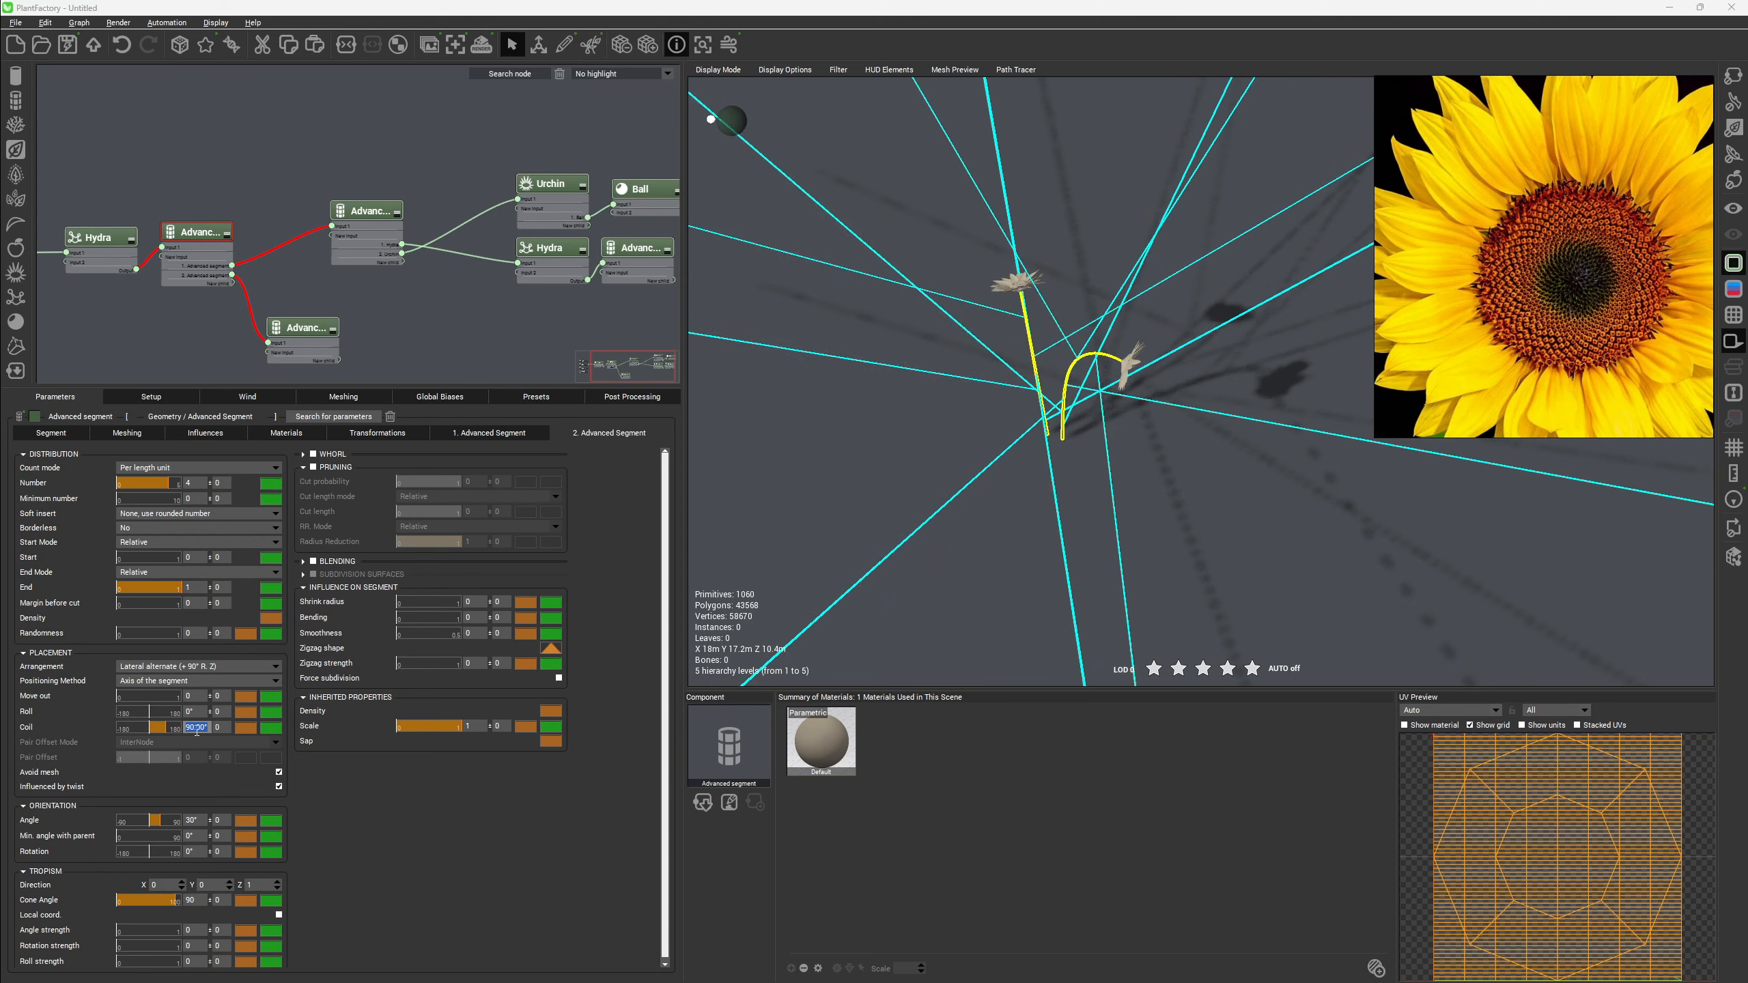
Set the Number of the new child segments on the stem to 6 per length unit.
{"action": "left_click", "coordinate": [192, 483]}
{"action": "type", "text": "6"}
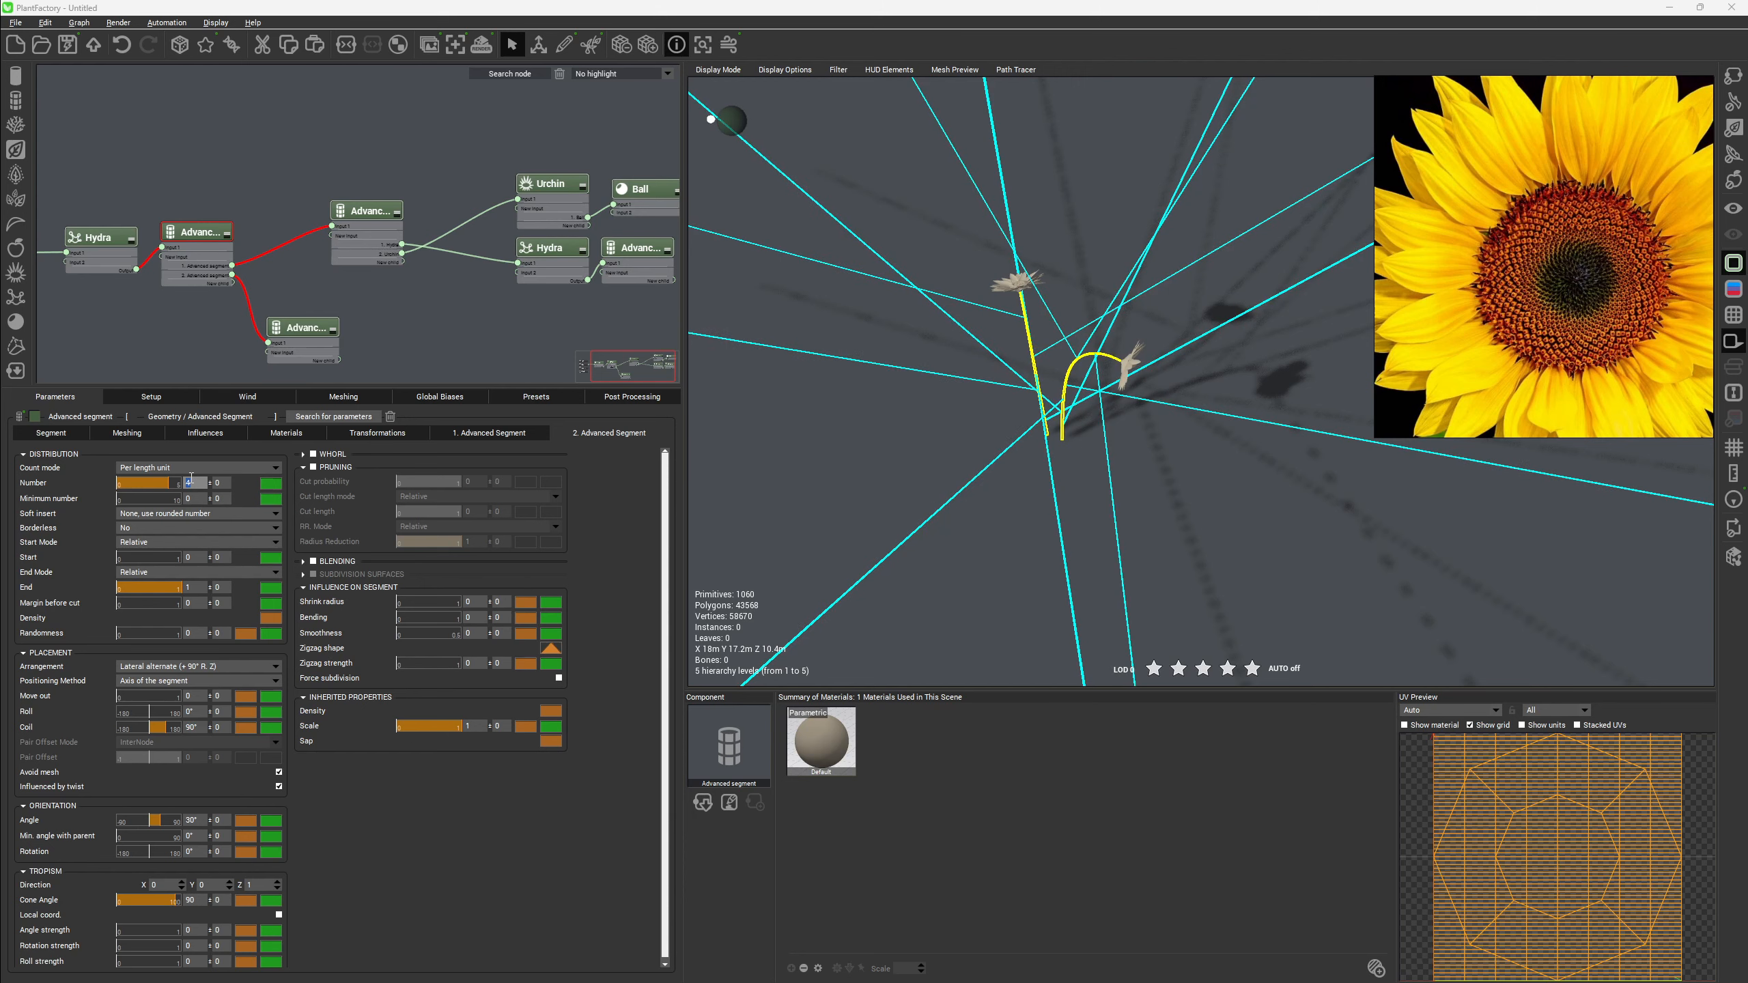
{"action": "key", "text": "Return"}
{"action": "right_click_drag", "start_coordinate": [750, 482], "coordinate": [819, 426]}
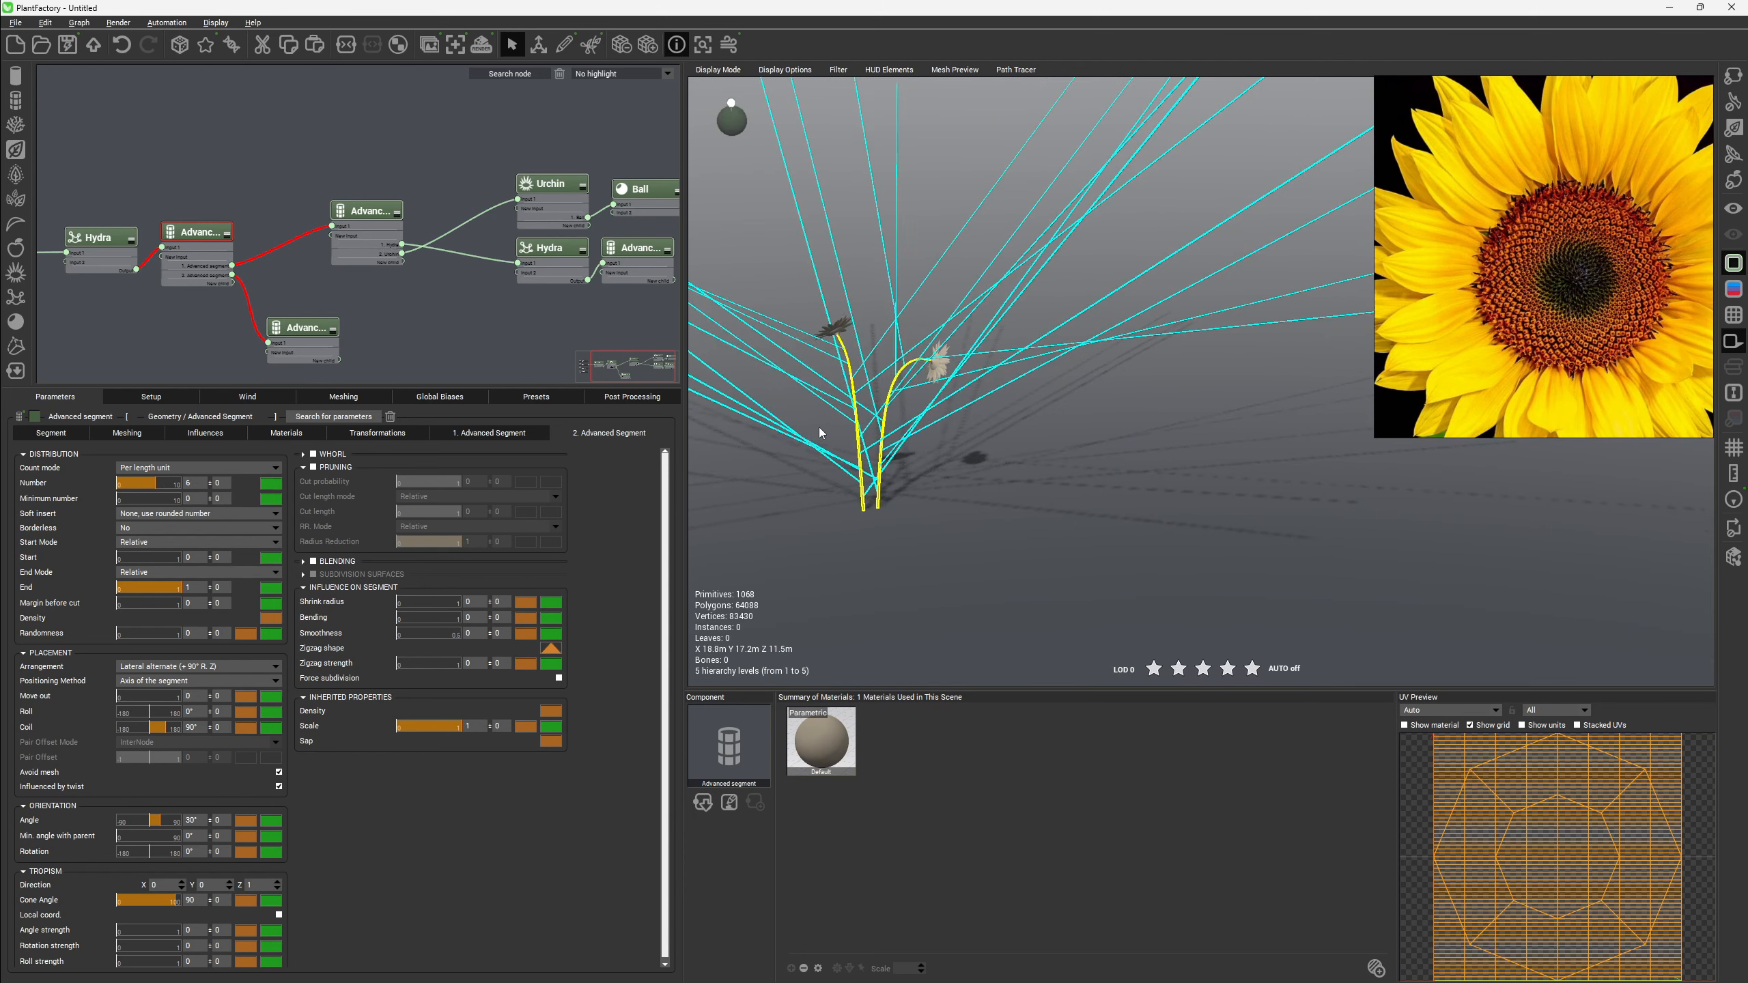
Limit the child segments' distribution along the stem with a Start of 0.2 and an End of 0.9.
{"action": "left_click", "coordinate": [192, 558]}
{"action": "type", "text": "0.2"}
{"action": "key", "text": "Return"}
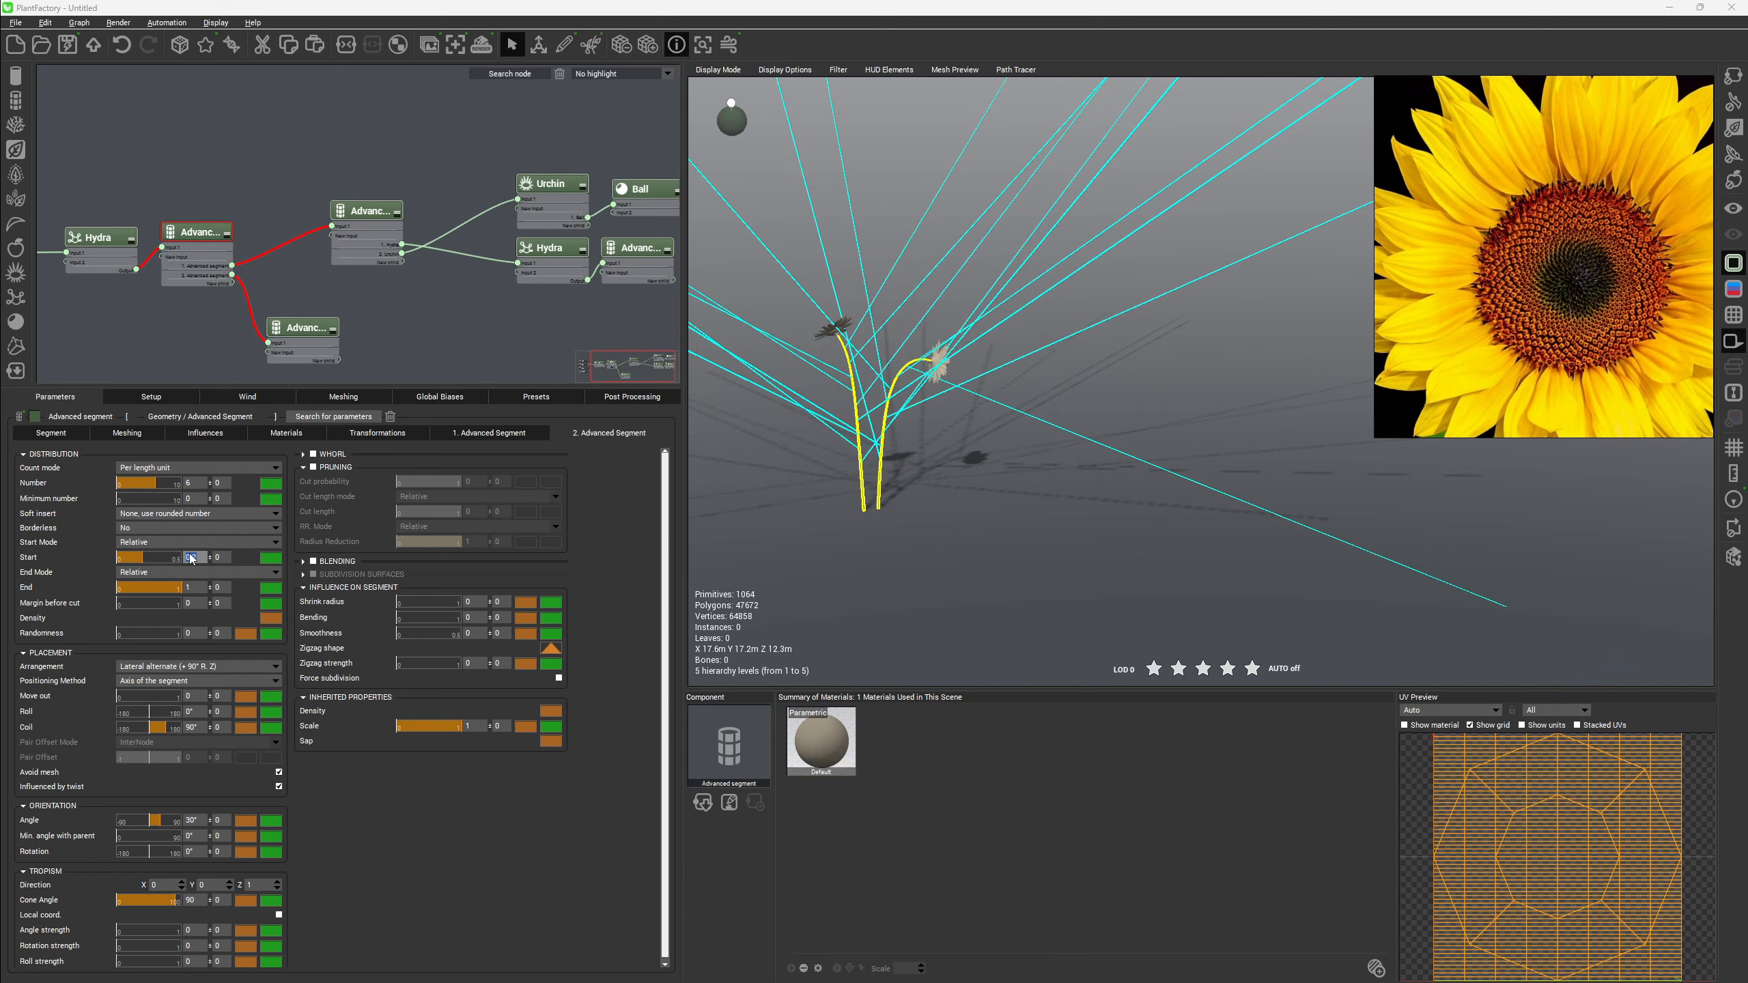
{"action": "left_click", "coordinate": [204, 589]}
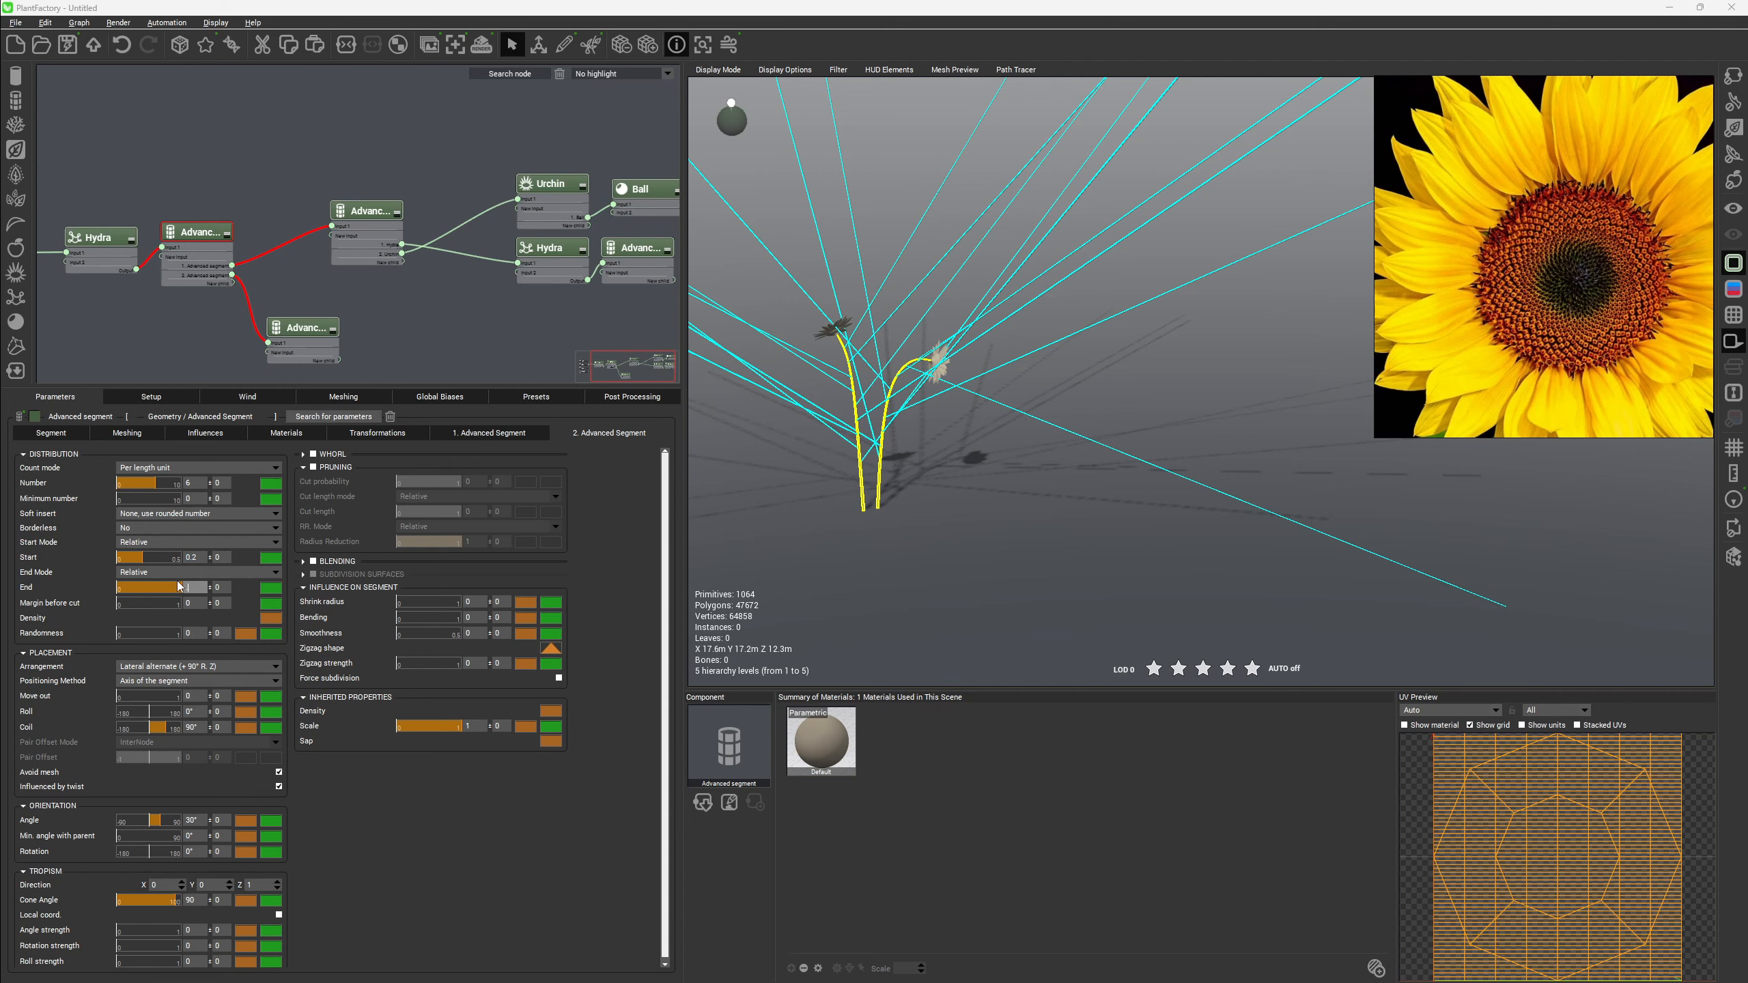
{"action": "type", "text": "0.9"}
{"action": "key", "text": "Return"}
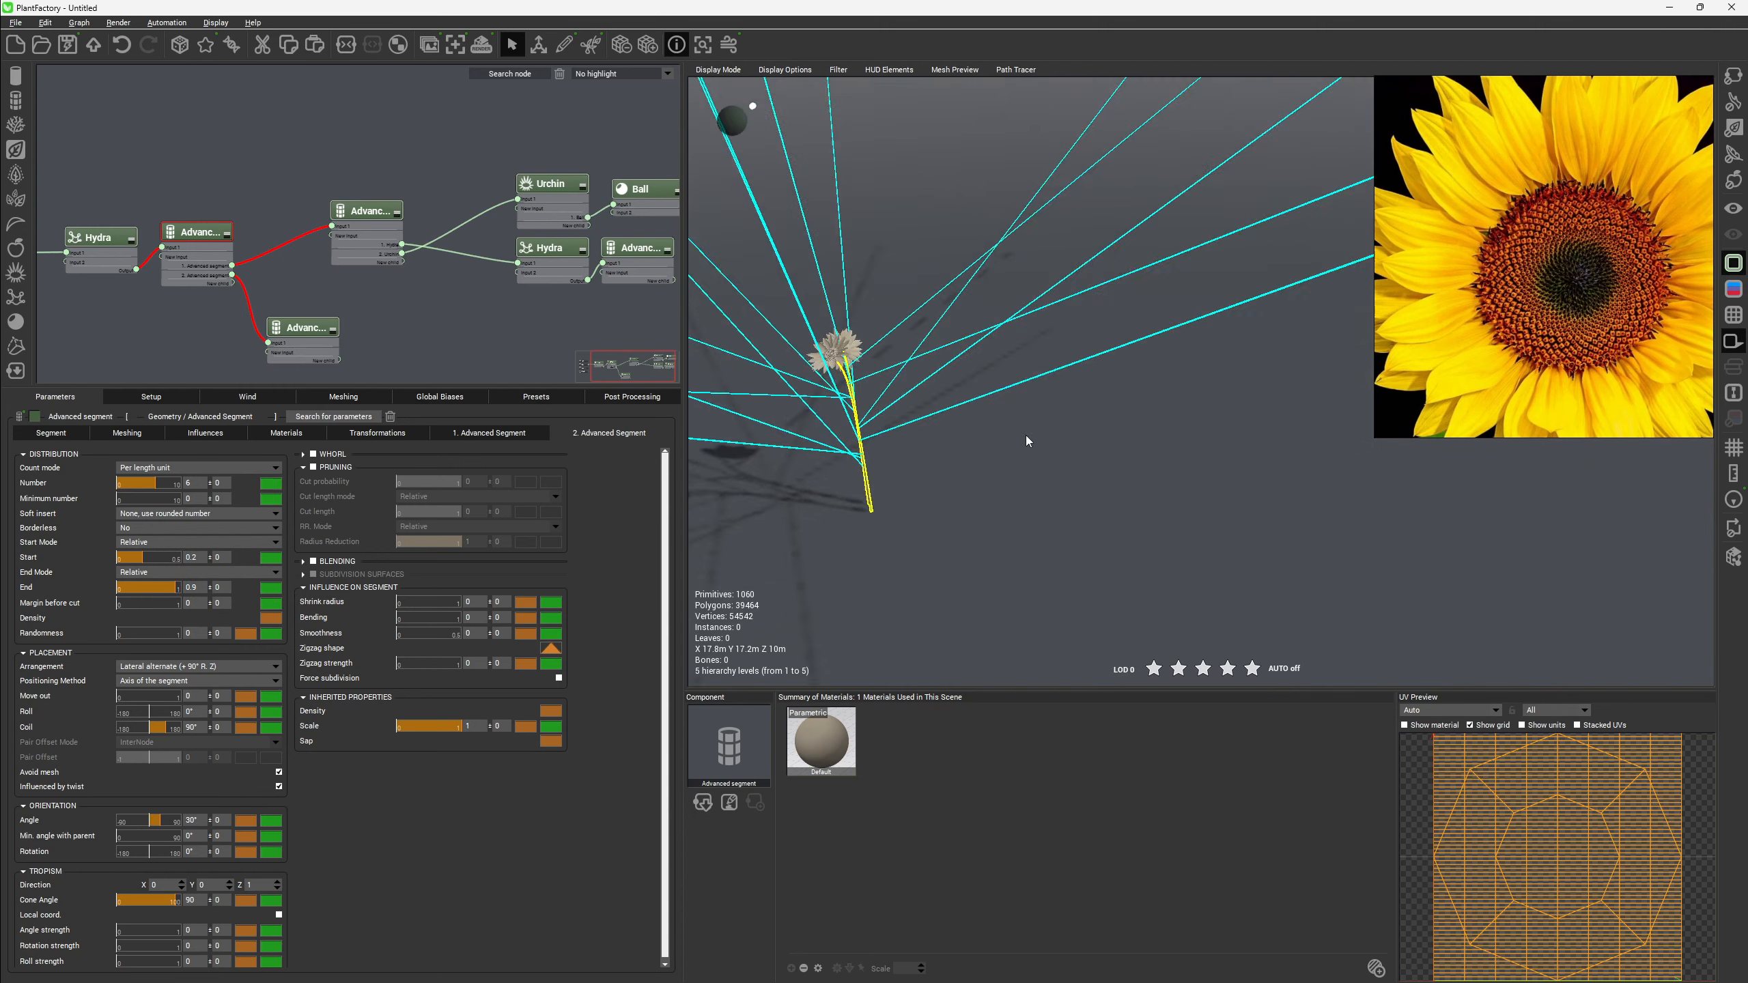
{"action": "right_click_drag", "start_coordinate": [1026, 435], "coordinate": [1114, 446]}
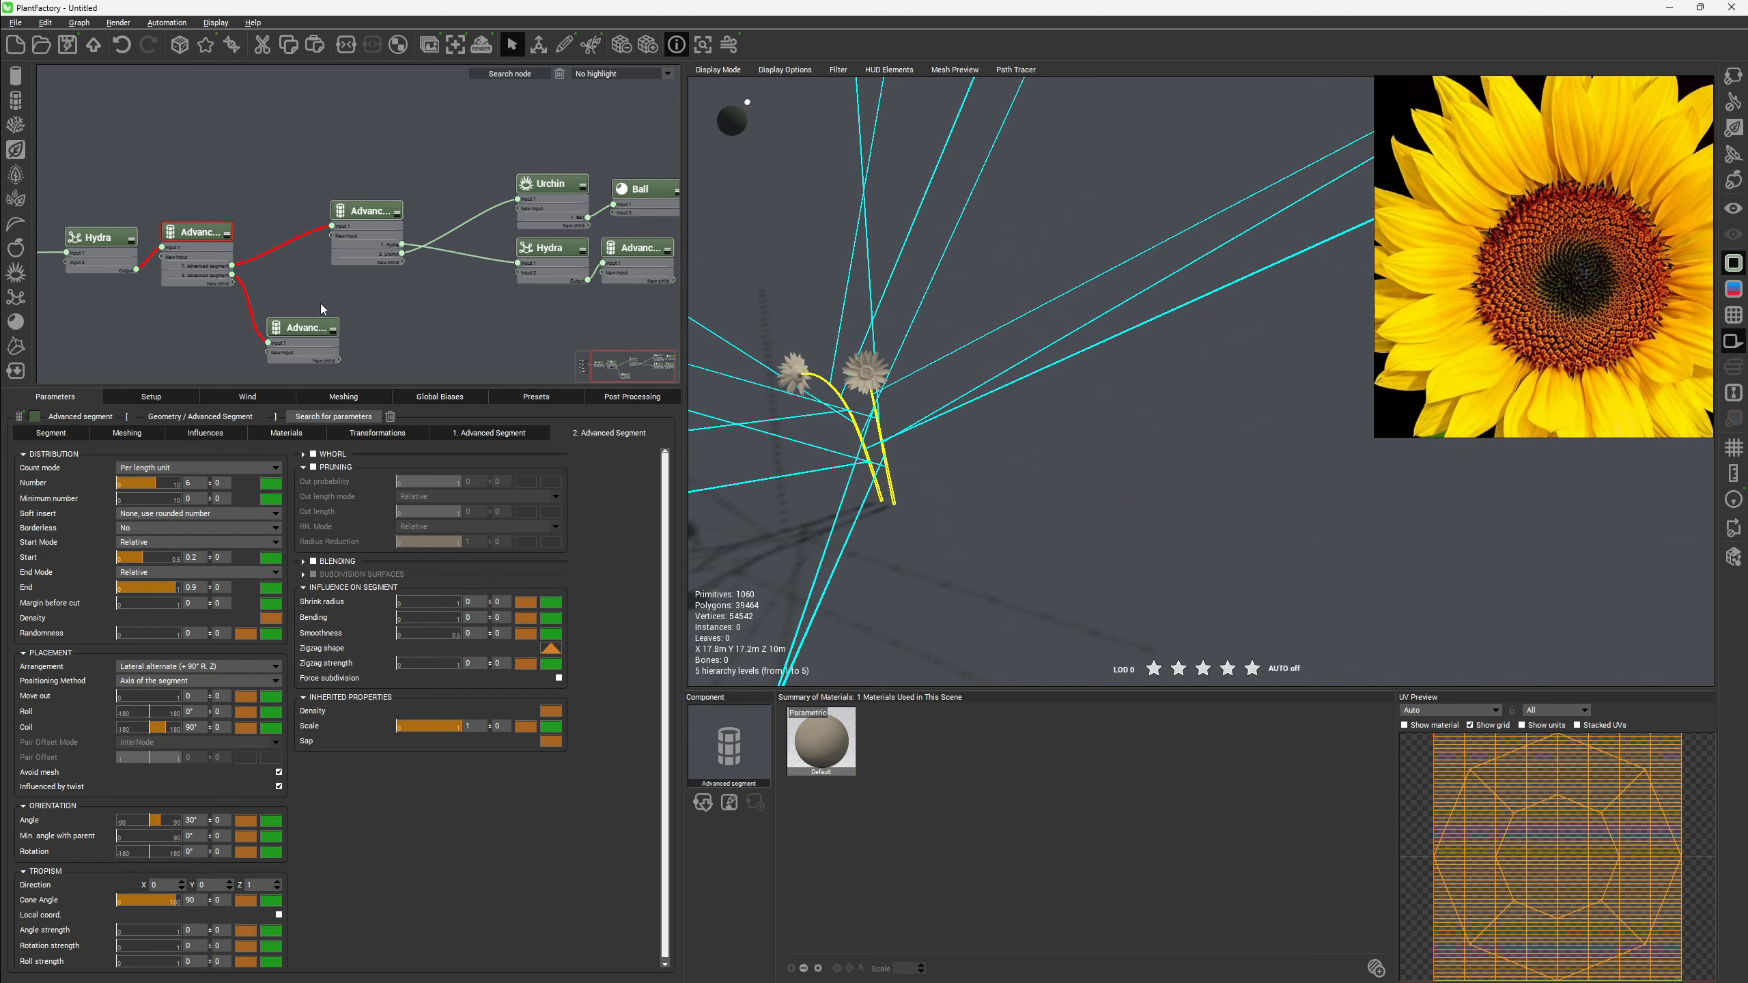
Try Lengths of 0.15 and 0.25 for the stem's new child segments, and set the Length to 0.4.
{"action": "left_click", "coordinate": [303, 328]}
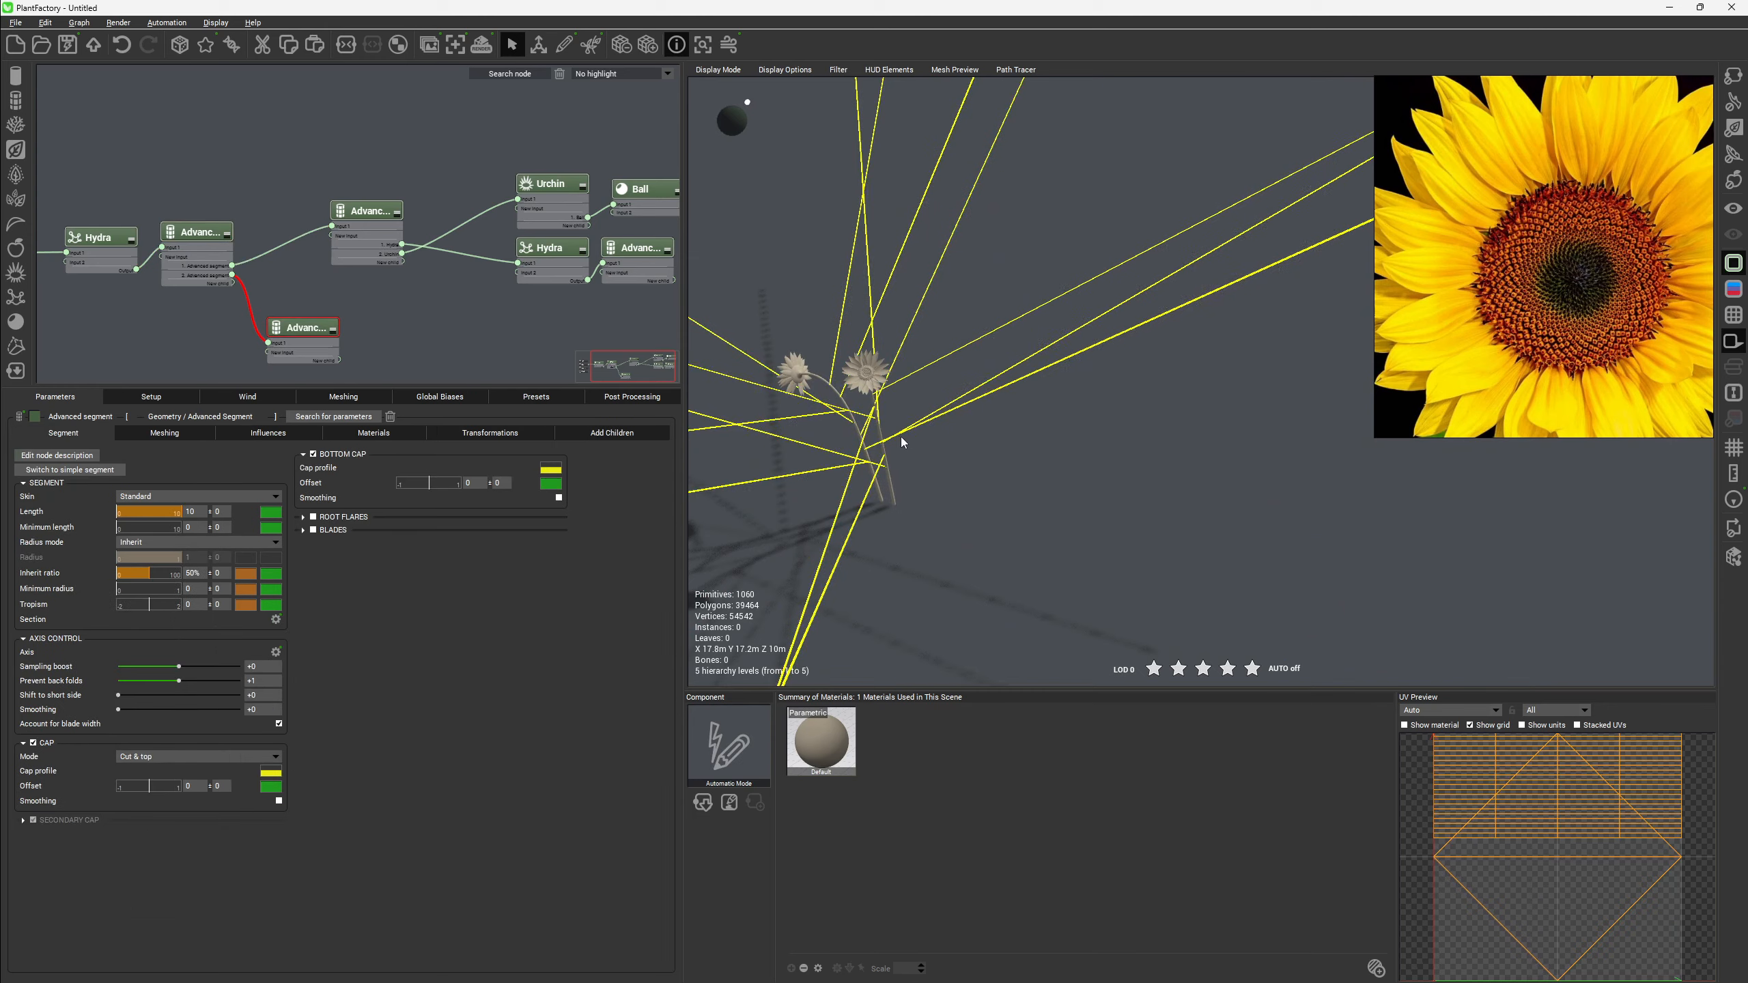
{"action": "right_click_drag", "start_coordinate": [902, 437], "coordinate": [944, 398]}
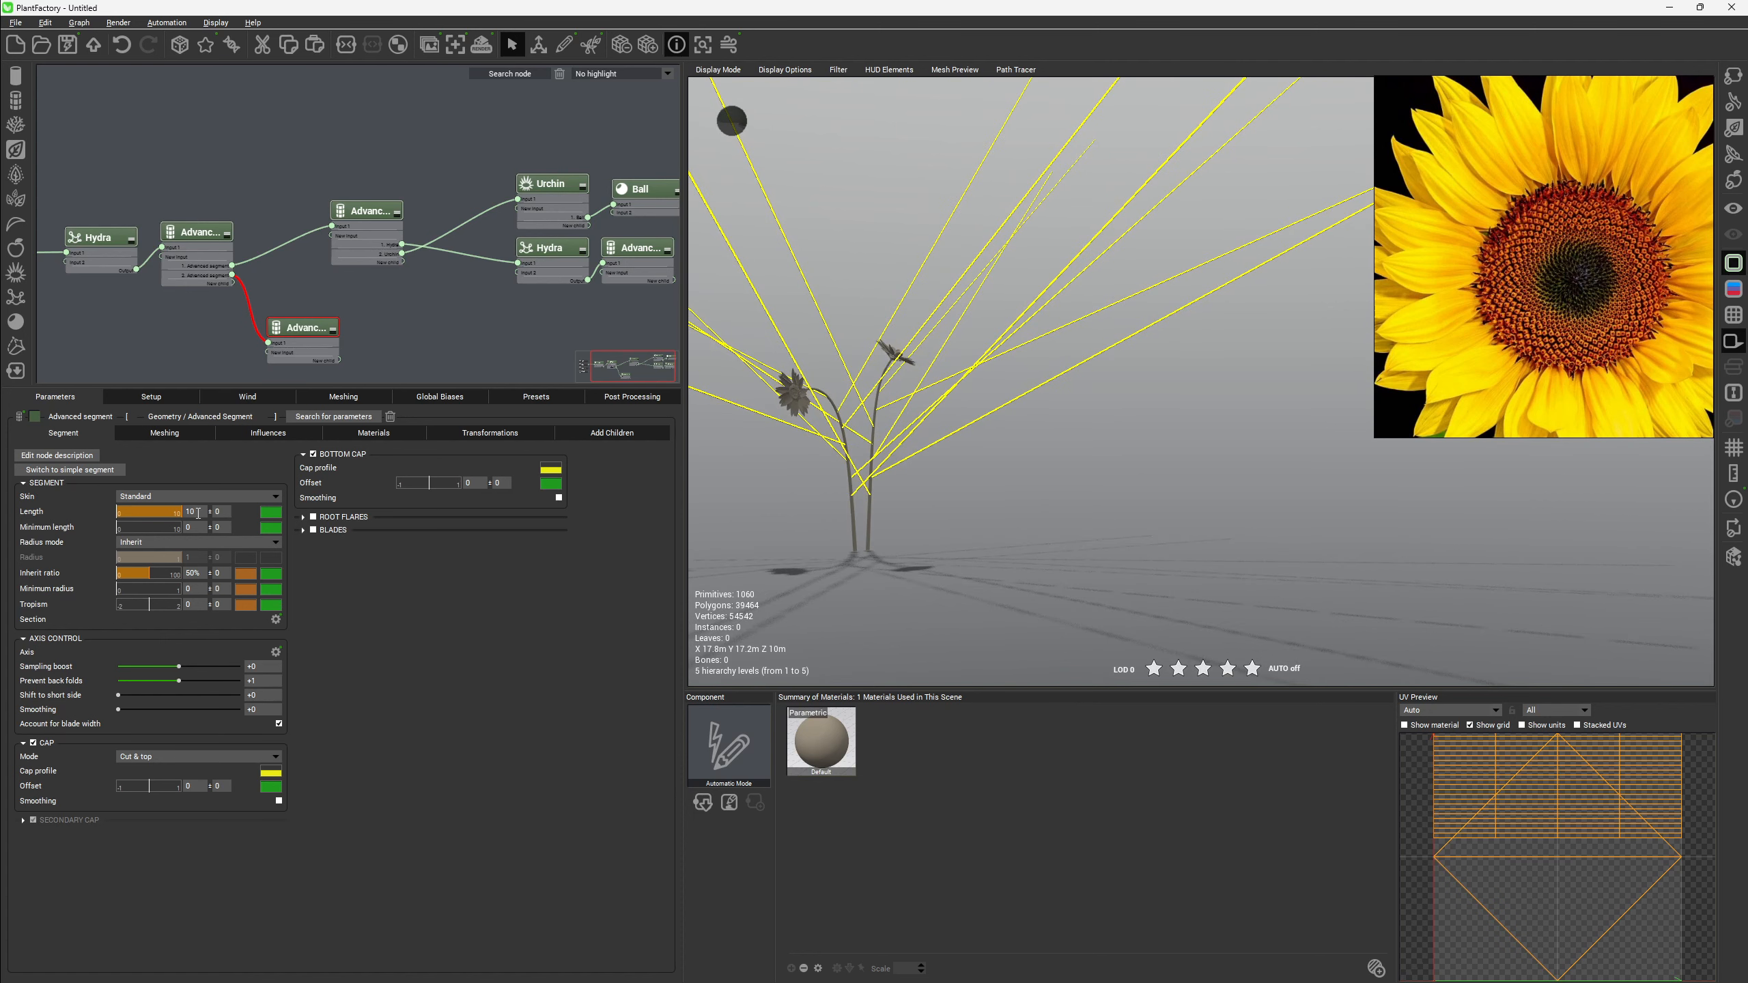
{"action": "key", "text": "BackSpace"}
{"action": "type", "text": ".15"}
{"action": "key", "text": "Return"}
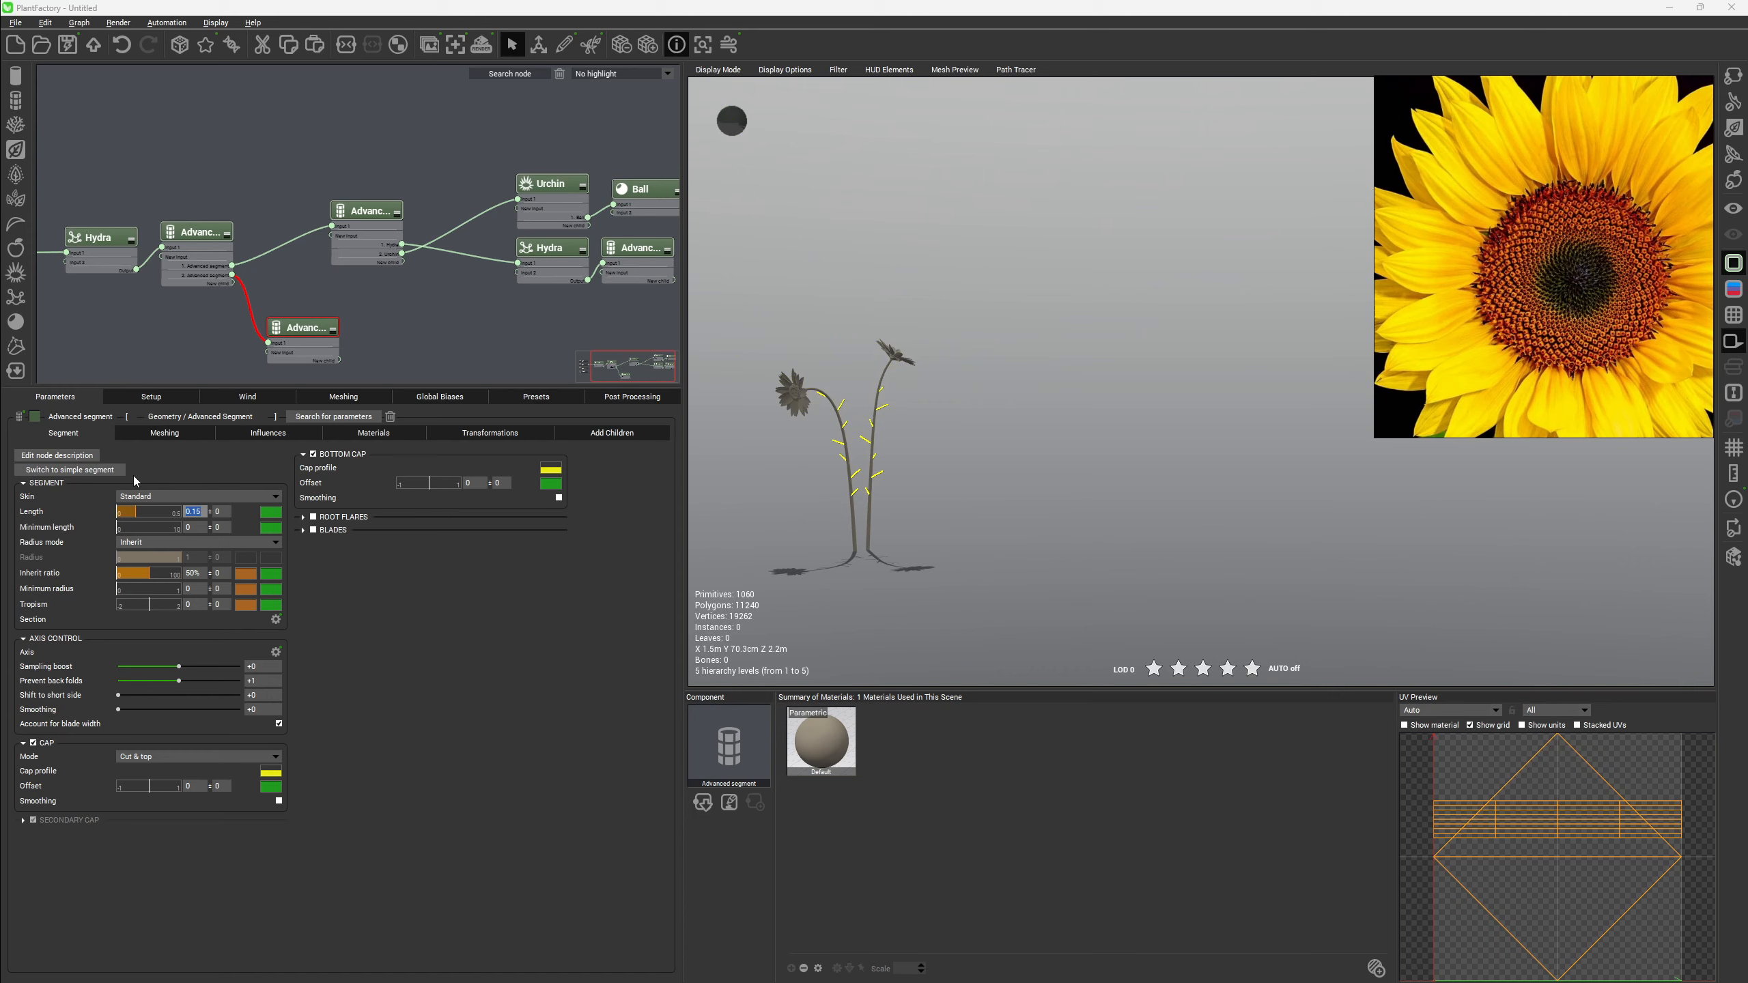
{"action": "scroll", "coordinate": [825, 526], "scroll_direction": "up", "scroll_amount": 3}
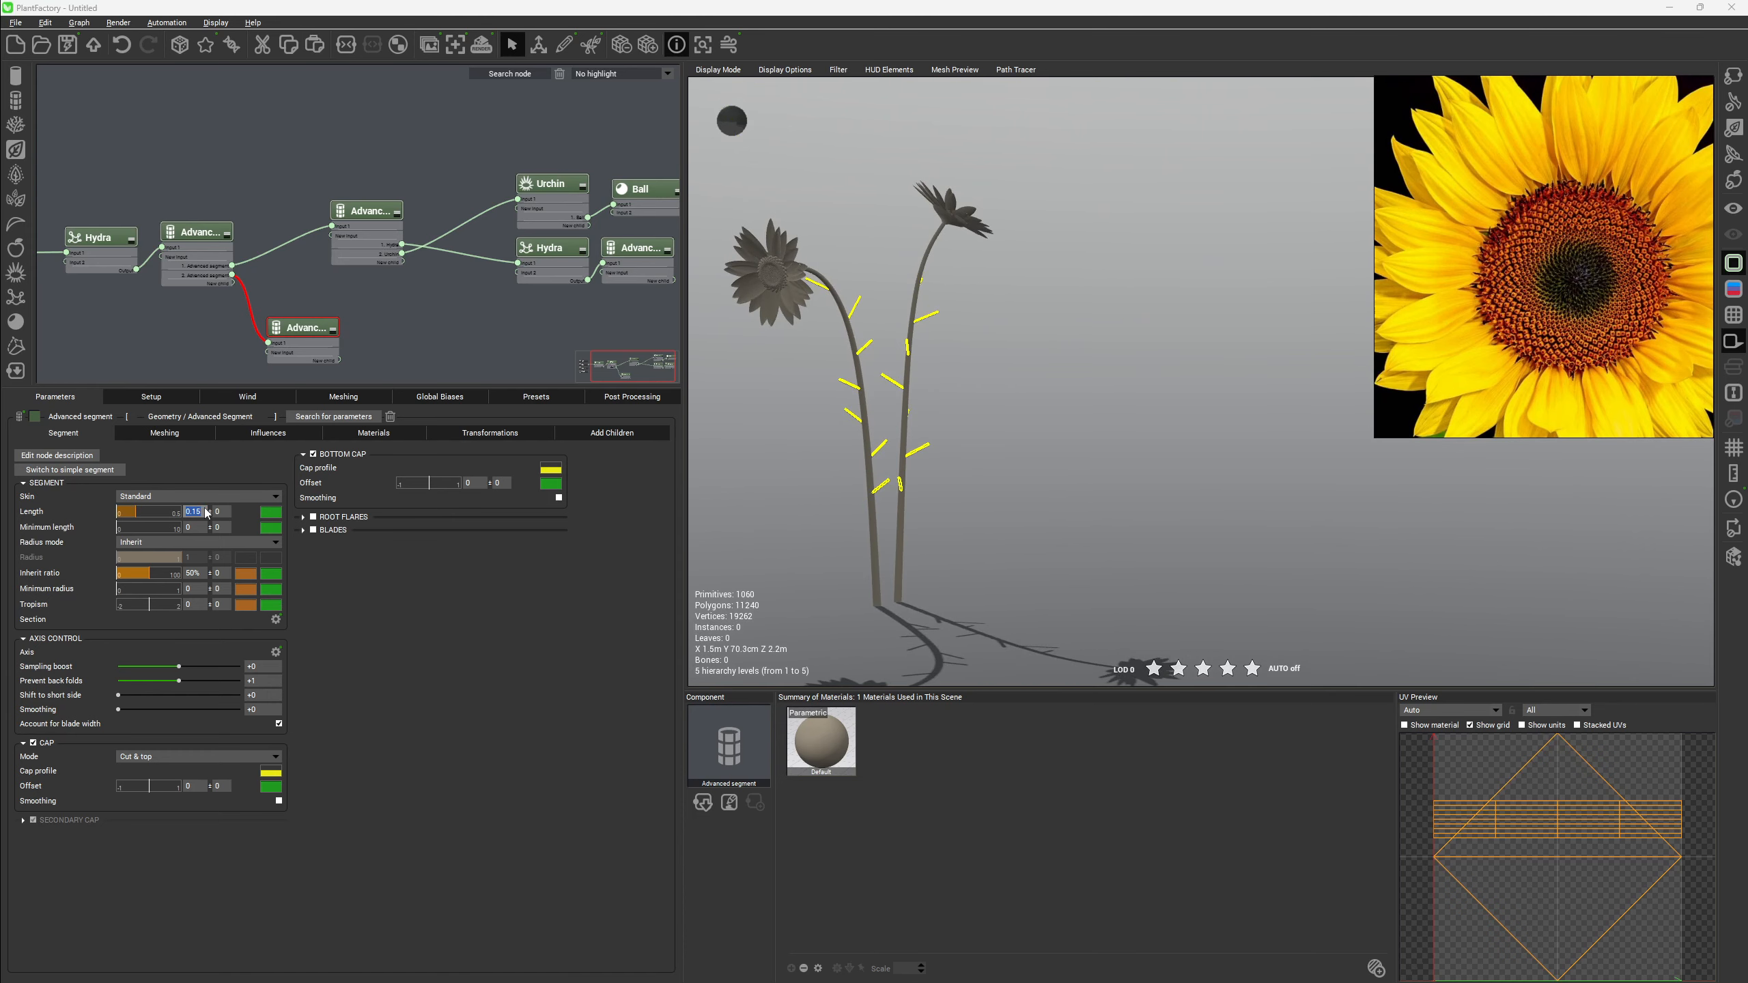
{"action": "type", "text": ".25"}
{"action": "key", "text": "Return"}
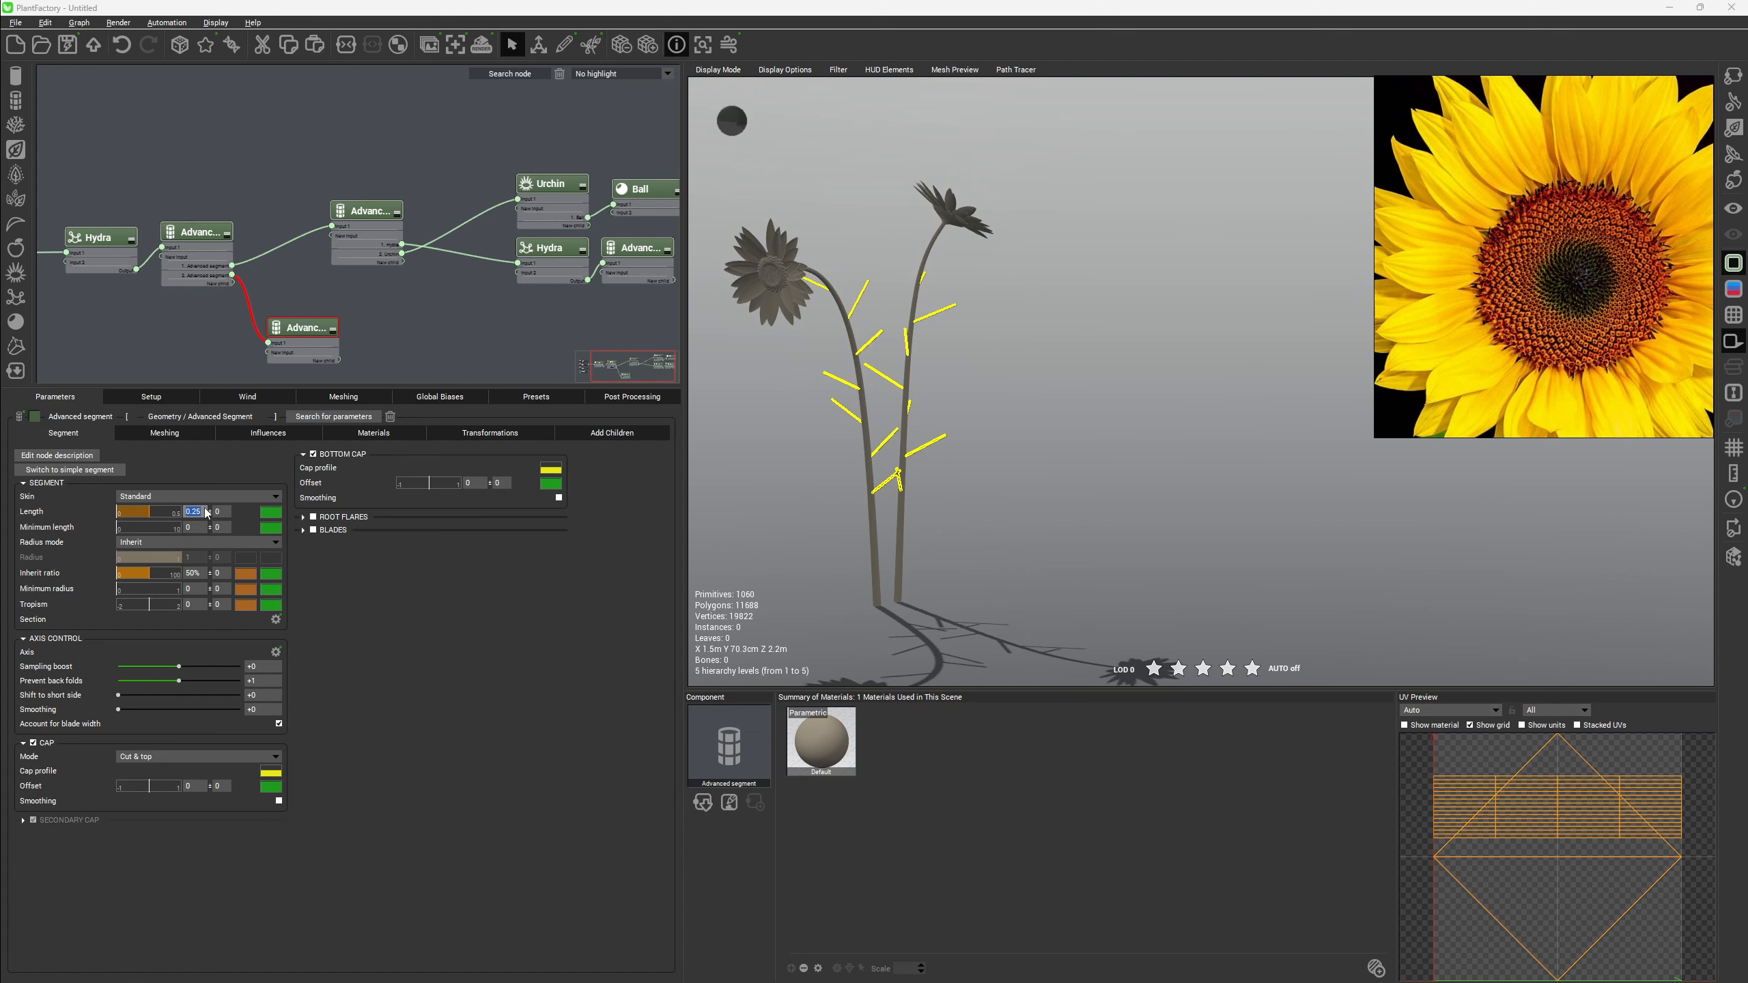
{"action": "type", "text": ".4"}
{"action": "key", "text": "Return"}
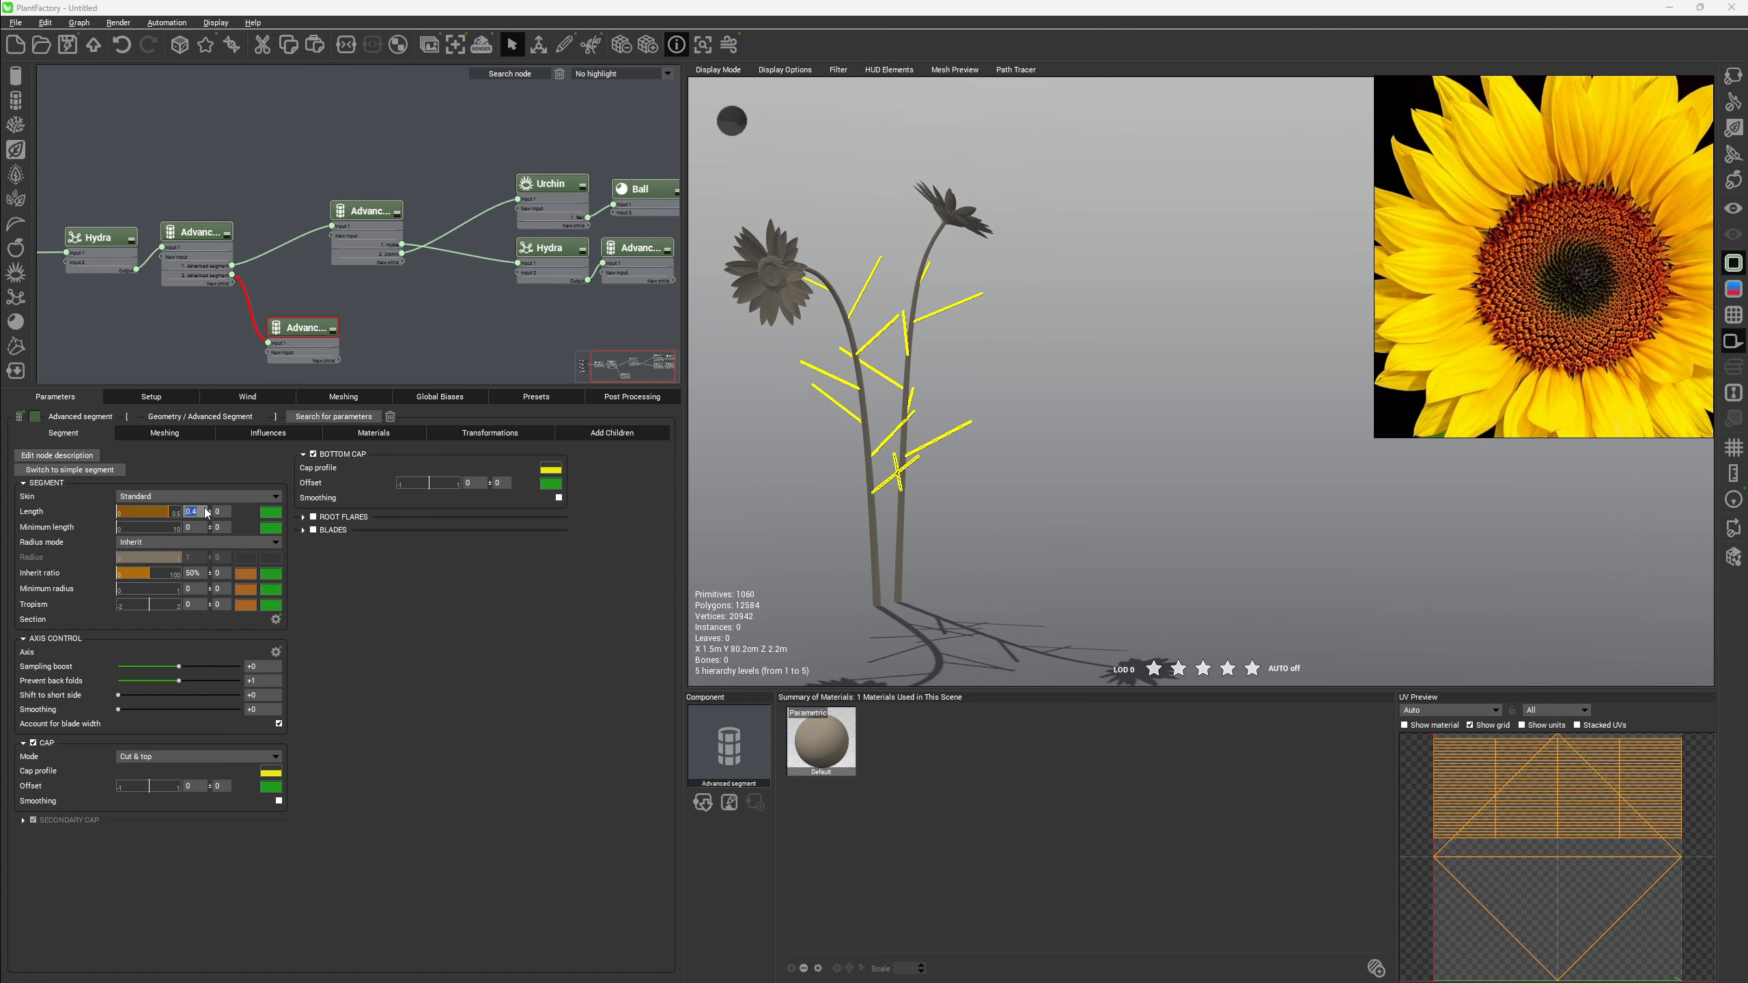
{"action": "left_click_drag", "start_coordinate": [730, 375], "coordinate": [1076, 434]}
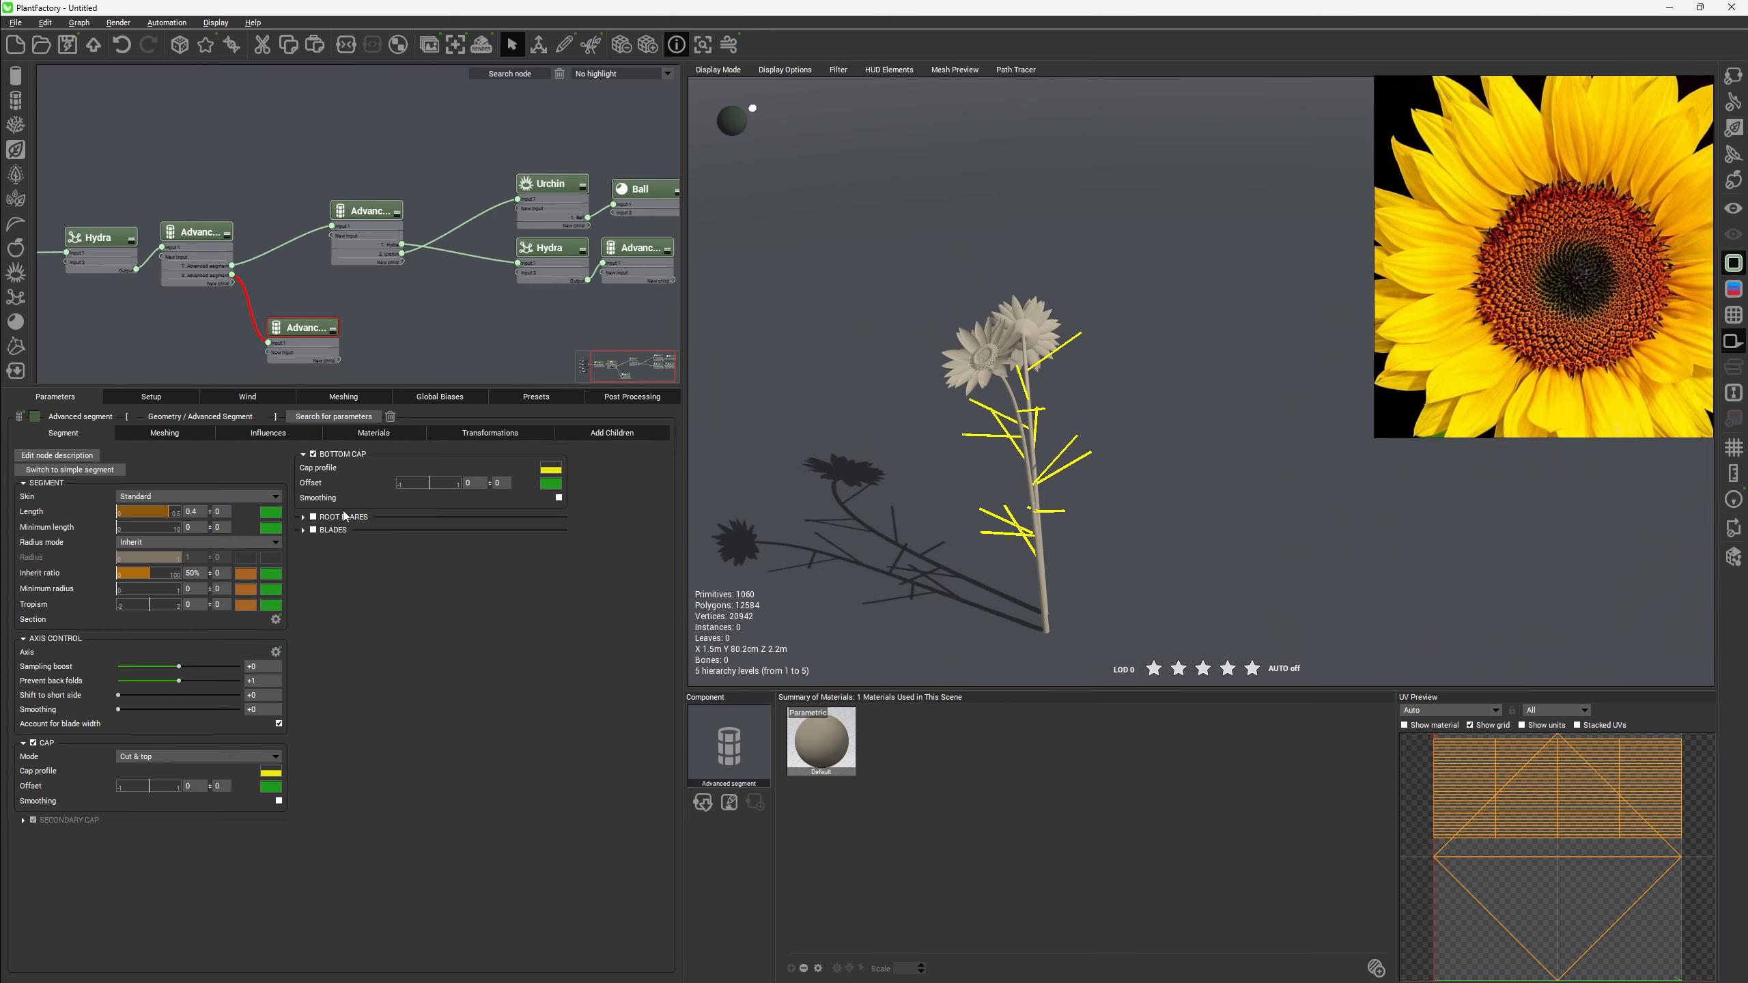
Enable Blades on the stem's child segments, try a Blade width of 0.3, and set it to 0.15.
{"action": "left_click", "coordinate": [313, 529]}
{"action": "left_click_drag", "start_coordinate": [1087, 481], "coordinate": [1163, 523]}
{"action": "left_click", "coordinate": [476, 624]}
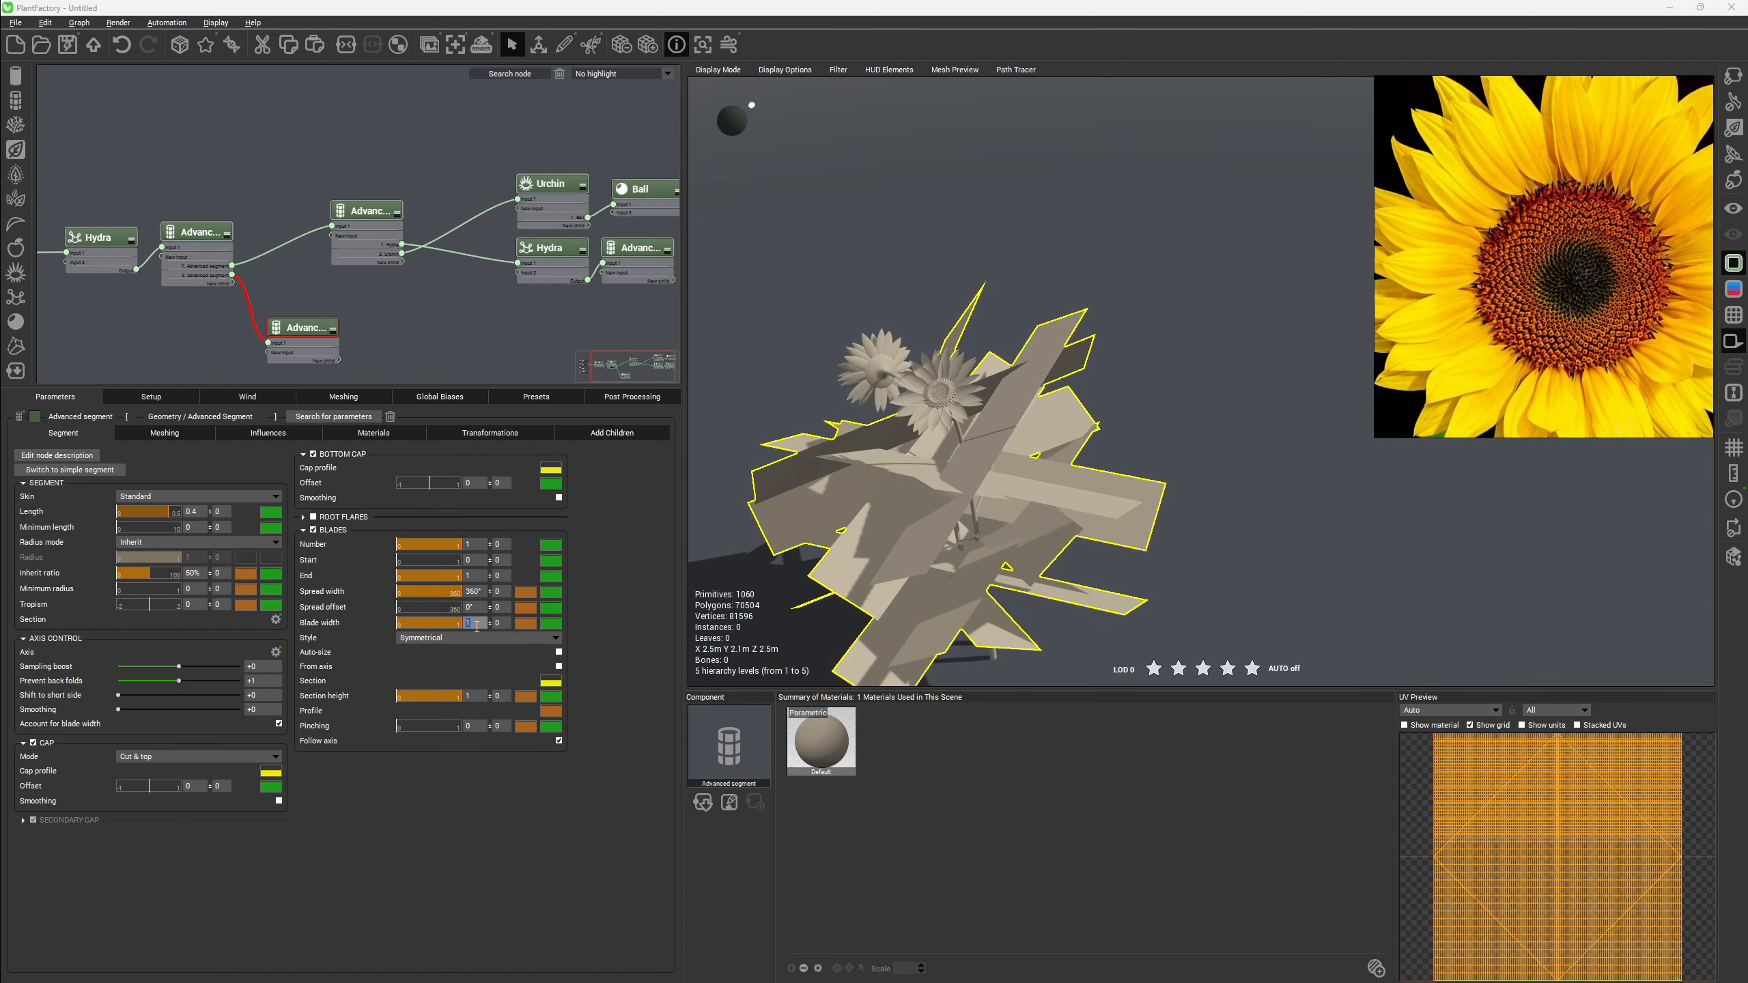
{"action": "type", "text": "0.3"}
{"action": "key", "text": "Return"}
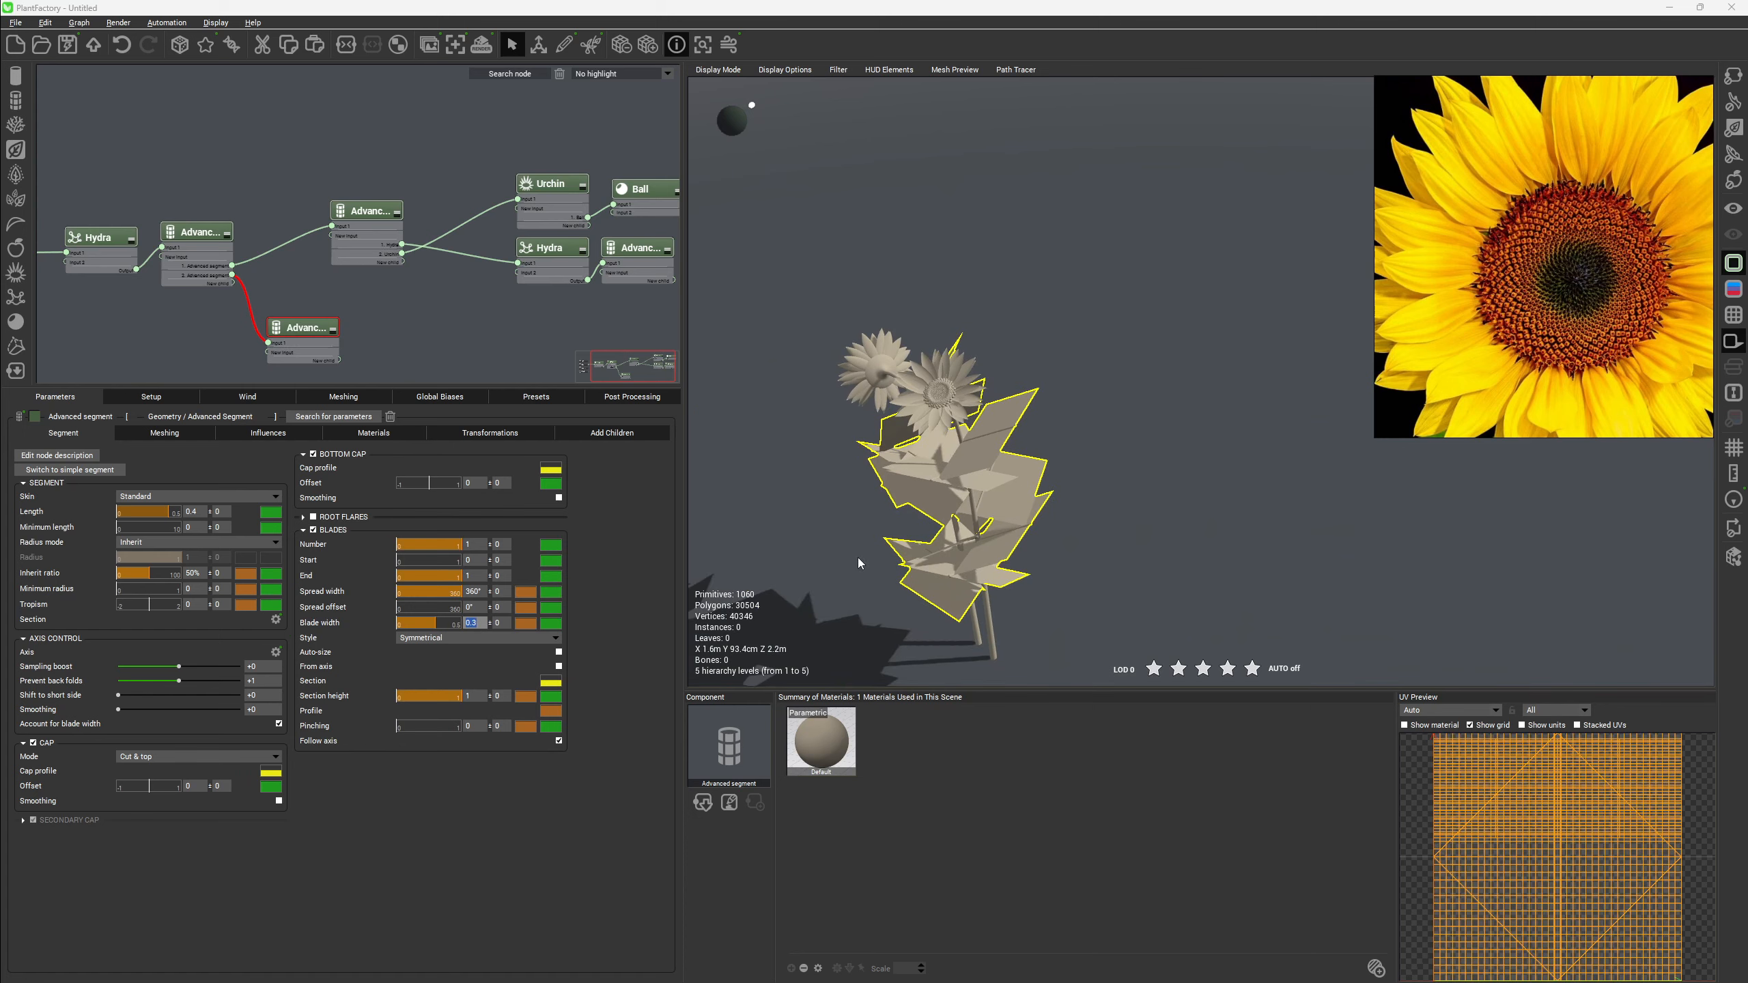
{"action": "left_click", "coordinate": [471, 624]}
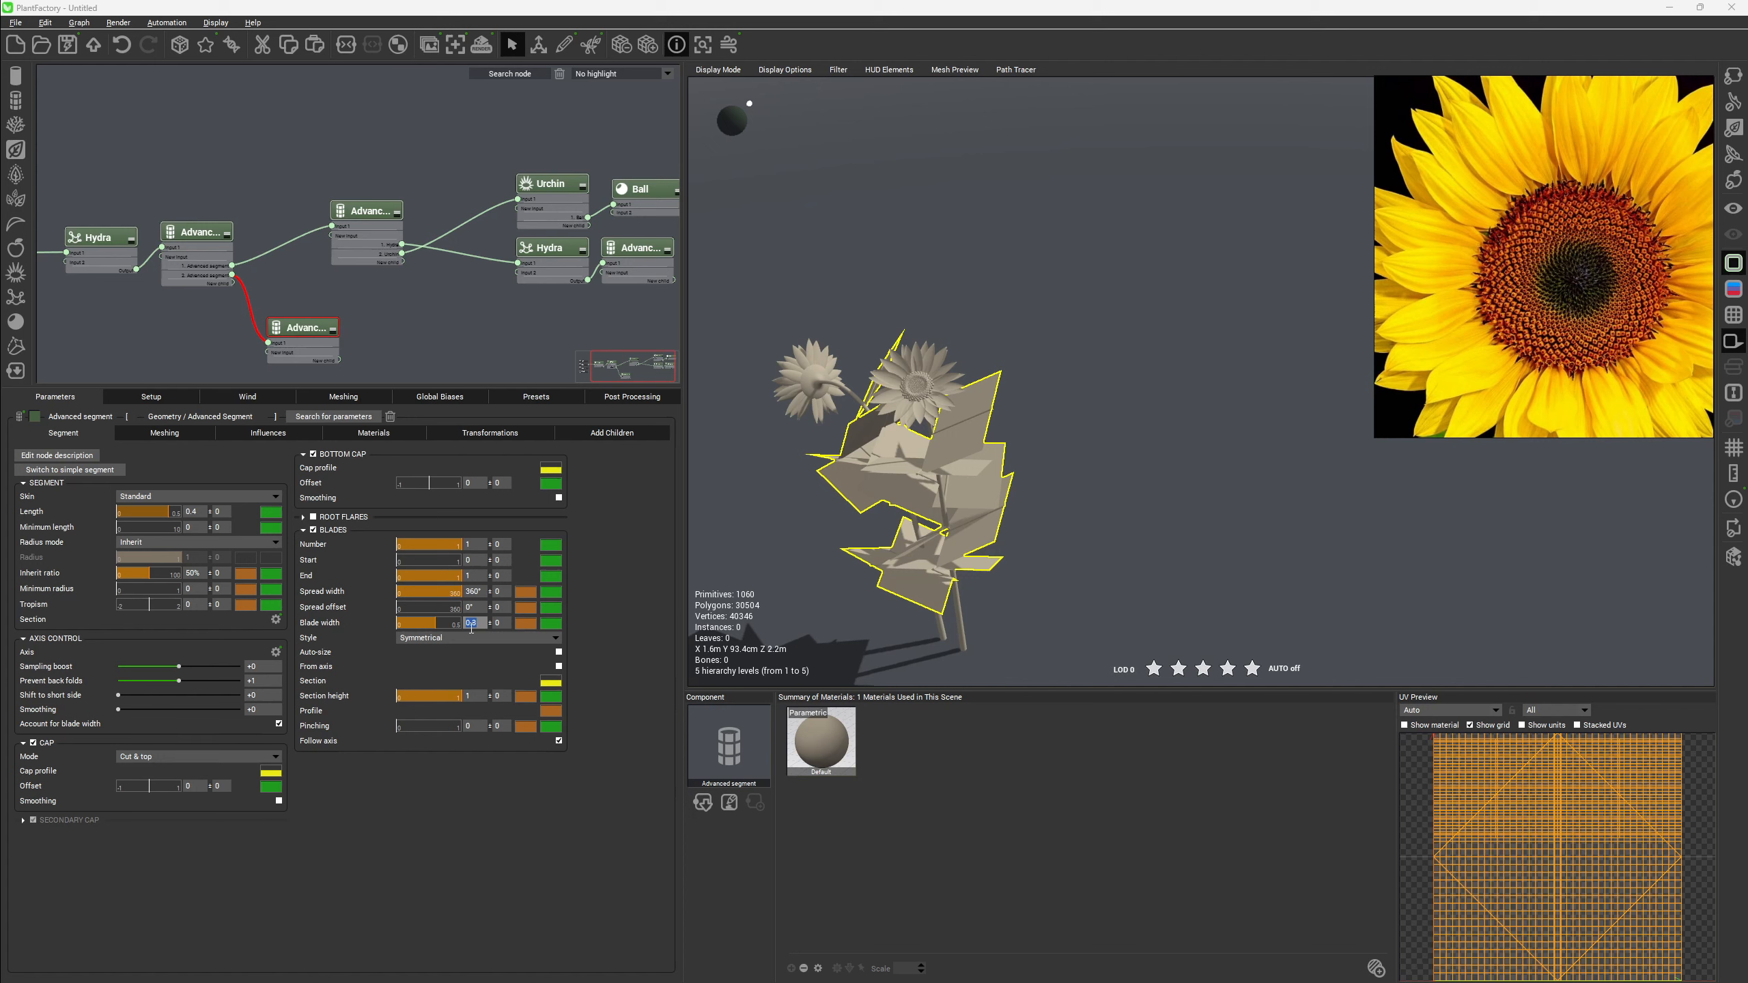
{"action": "type", "text": "0.15"}
{"action": "key", "text": "Return"}
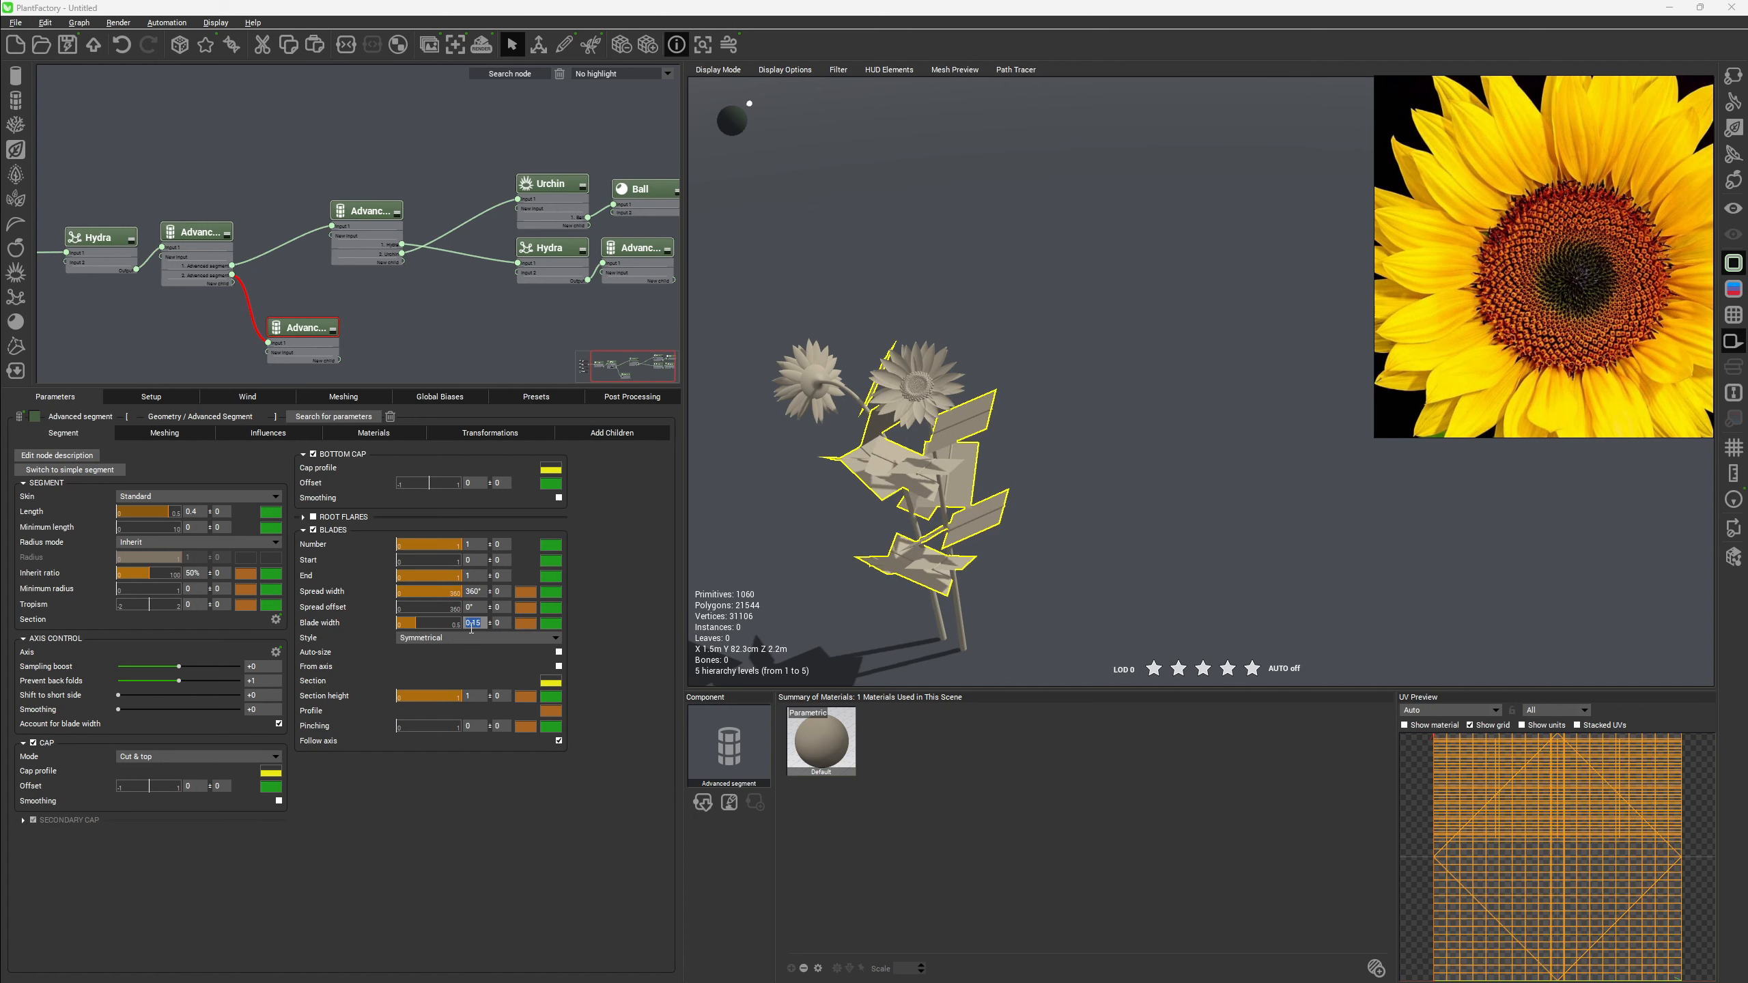
Load a rounded arch from the Time Splines as the Blade width profile and shift its peak to about X 0.37.
{"action": "left_click", "coordinate": [527, 625]}
{"action": "double_click", "coordinate": [551, 711]}
{"action": "left_click", "coordinate": [623, 693]}
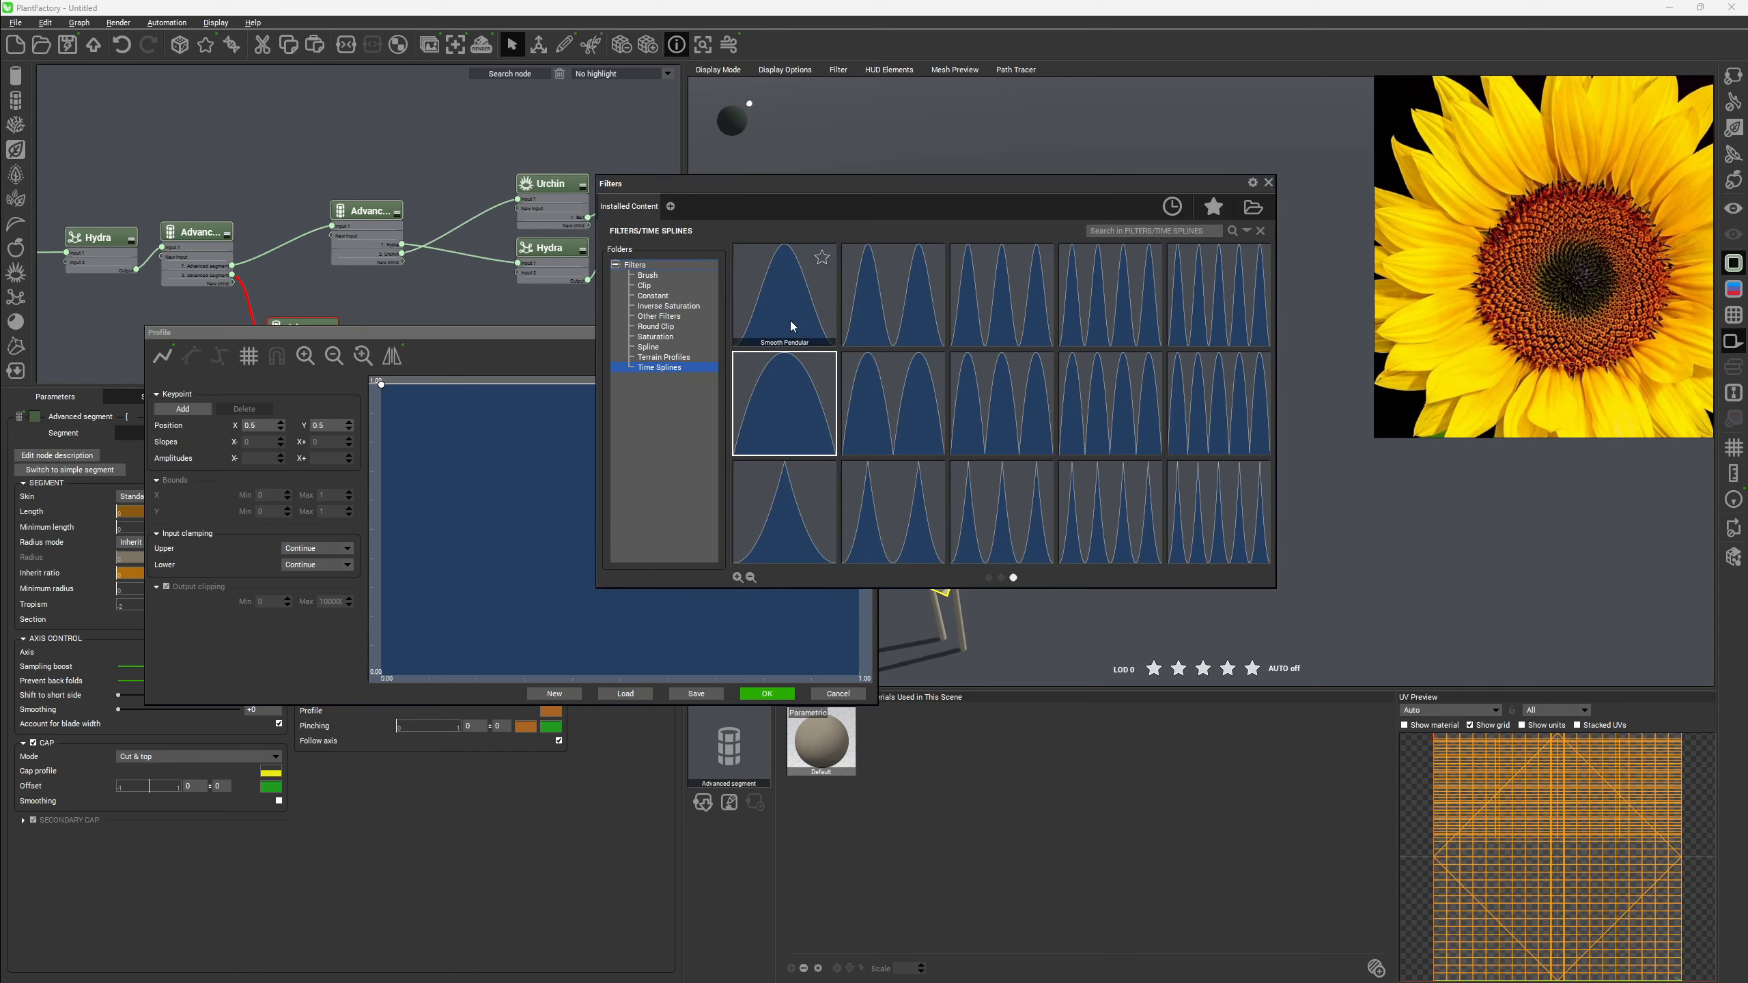
{"action": "double_click", "coordinate": [783, 408]}
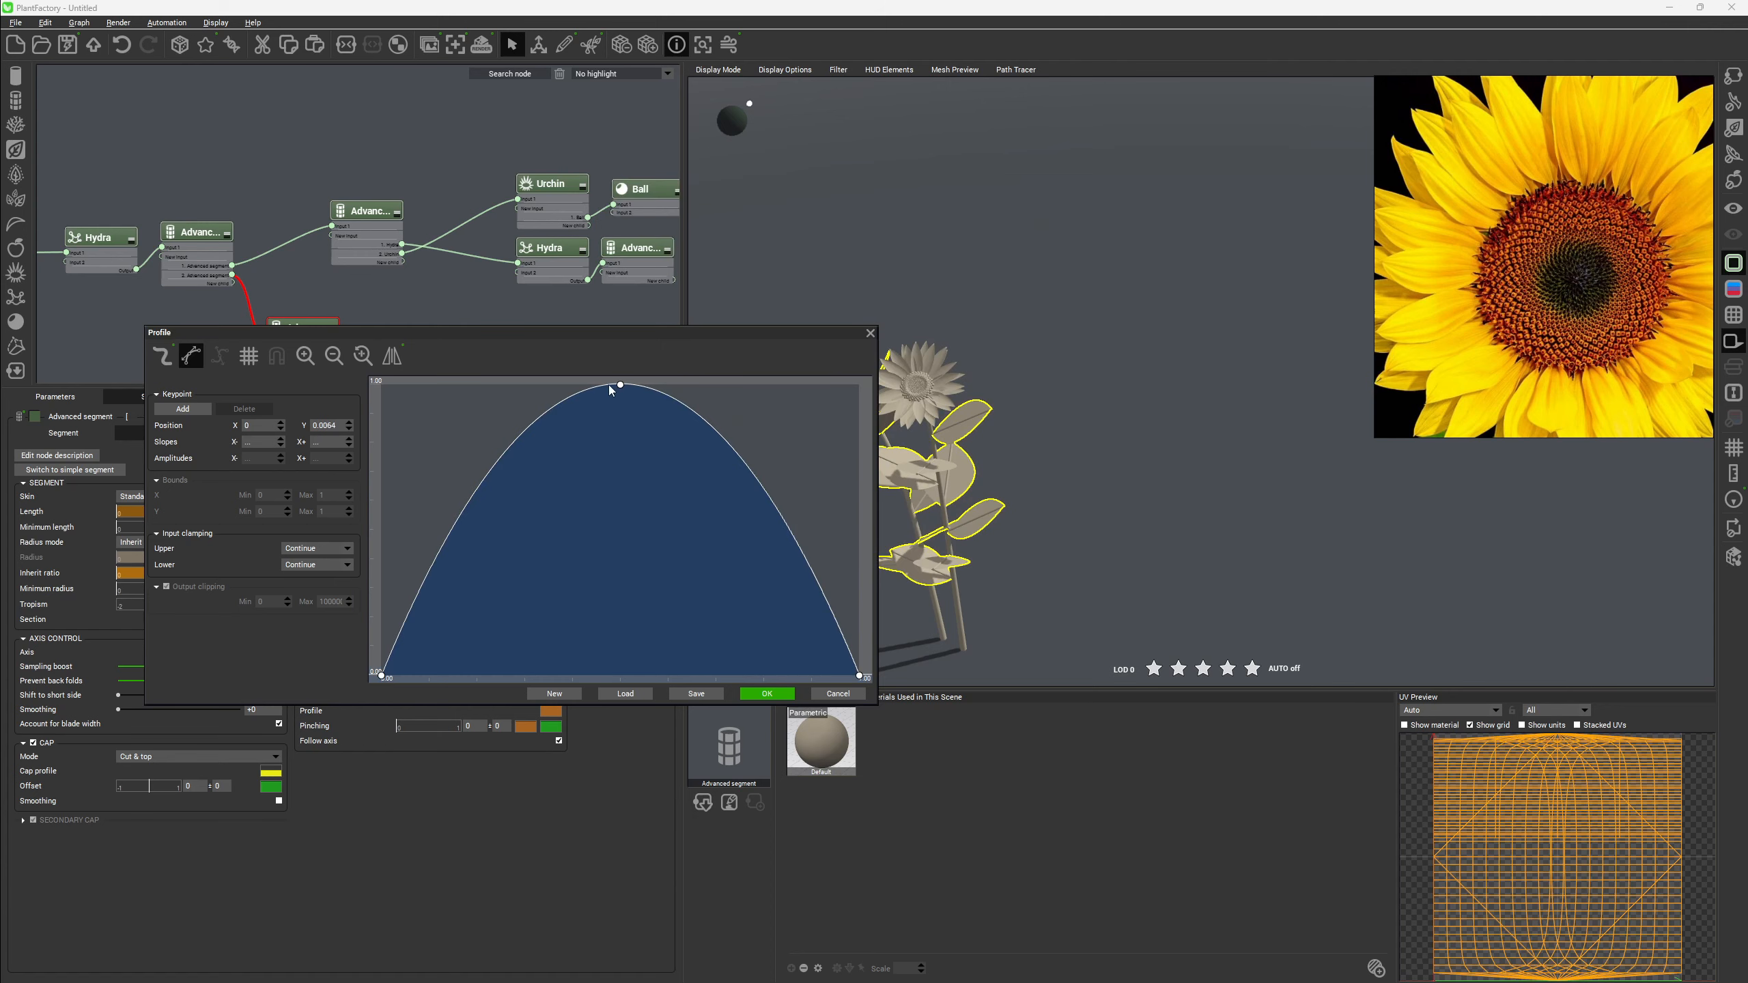
{"action": "left_click_drag", "start_coordinate": [619, 385], "coordinate": [559, 386]}
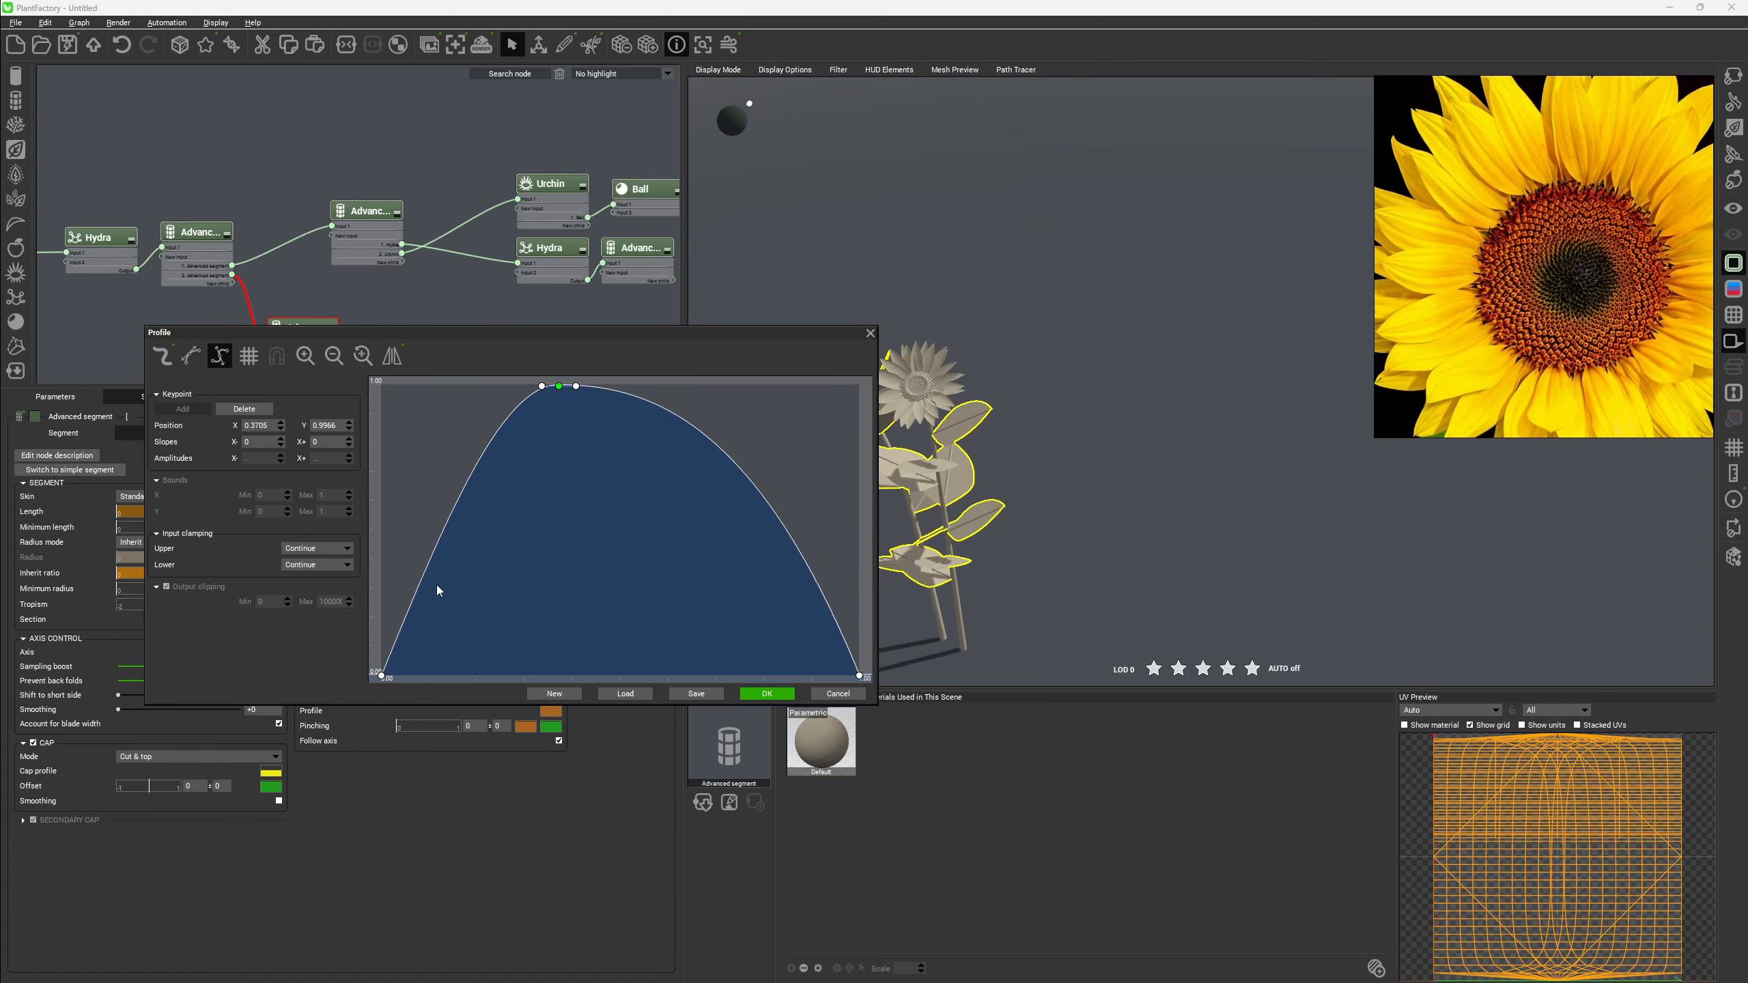
{"action": "left_click", "coordinate": [744, 695]}
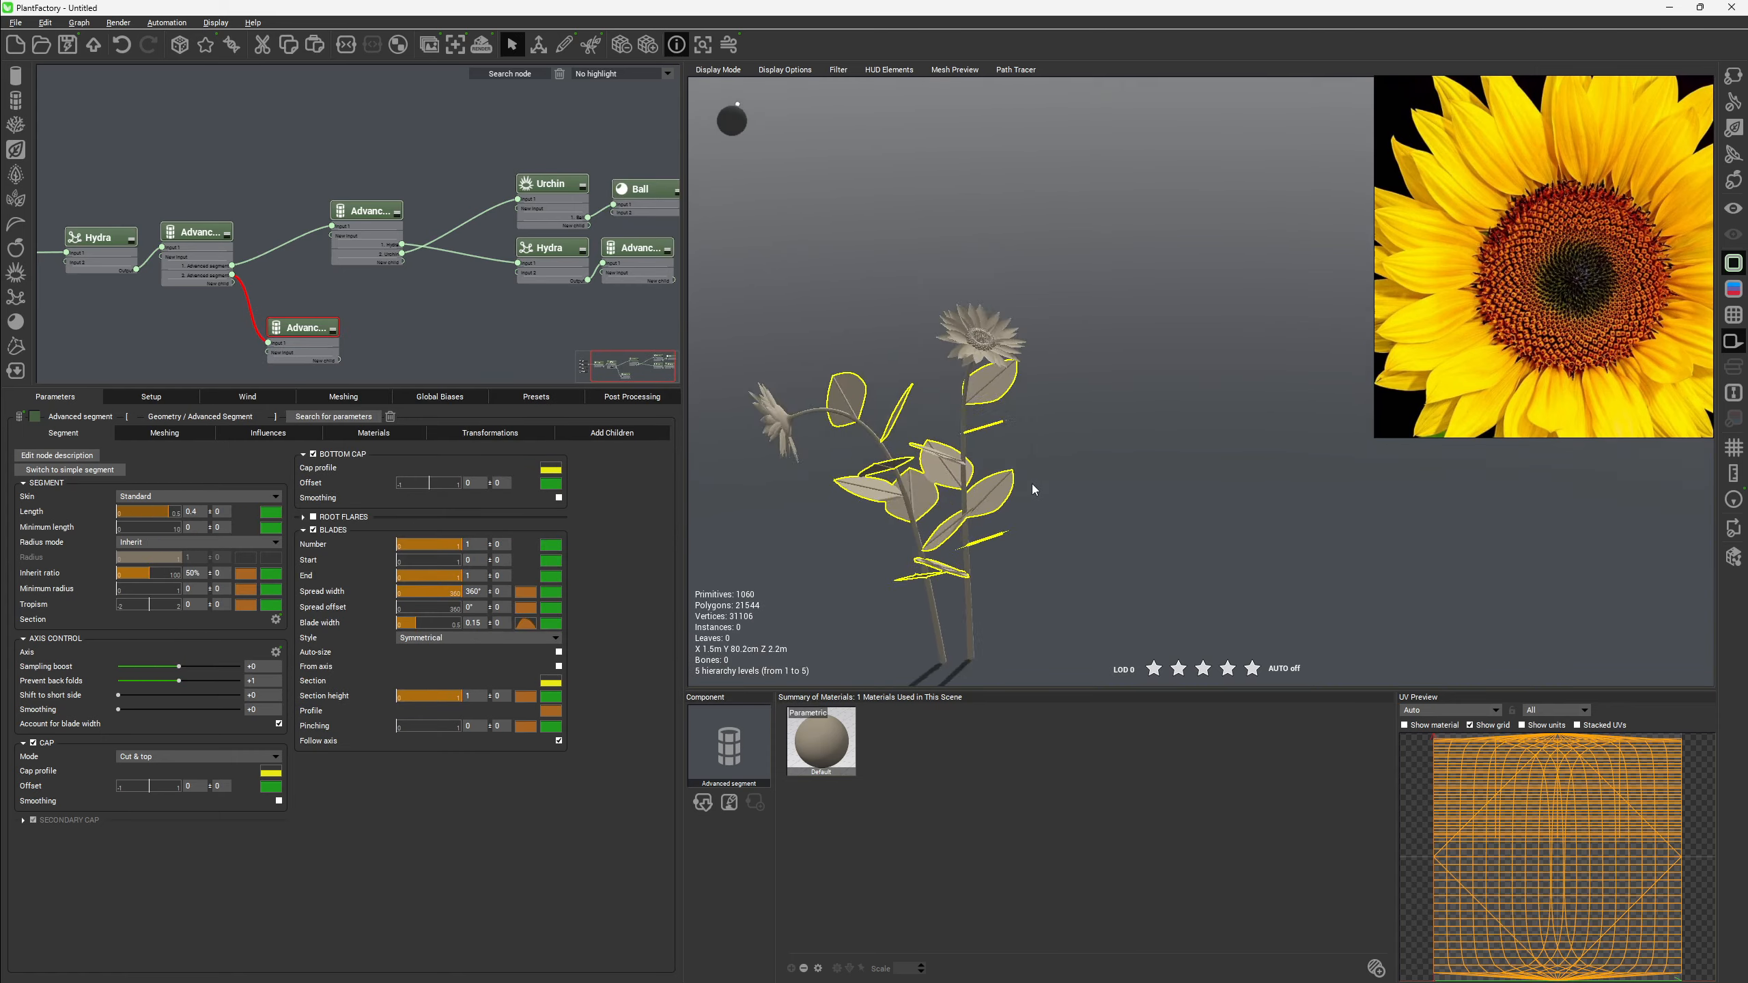
Set the leaf segments' Tropism to a negative value with a variation of 2.
{"action": "scroll", "coordinate": [997, 468], "scroll_direction": "up", "scroll_amount": 4}
{"action": "right_click_drag", "start_coordinate": [992, 491], "coordinate": [654, 637]}
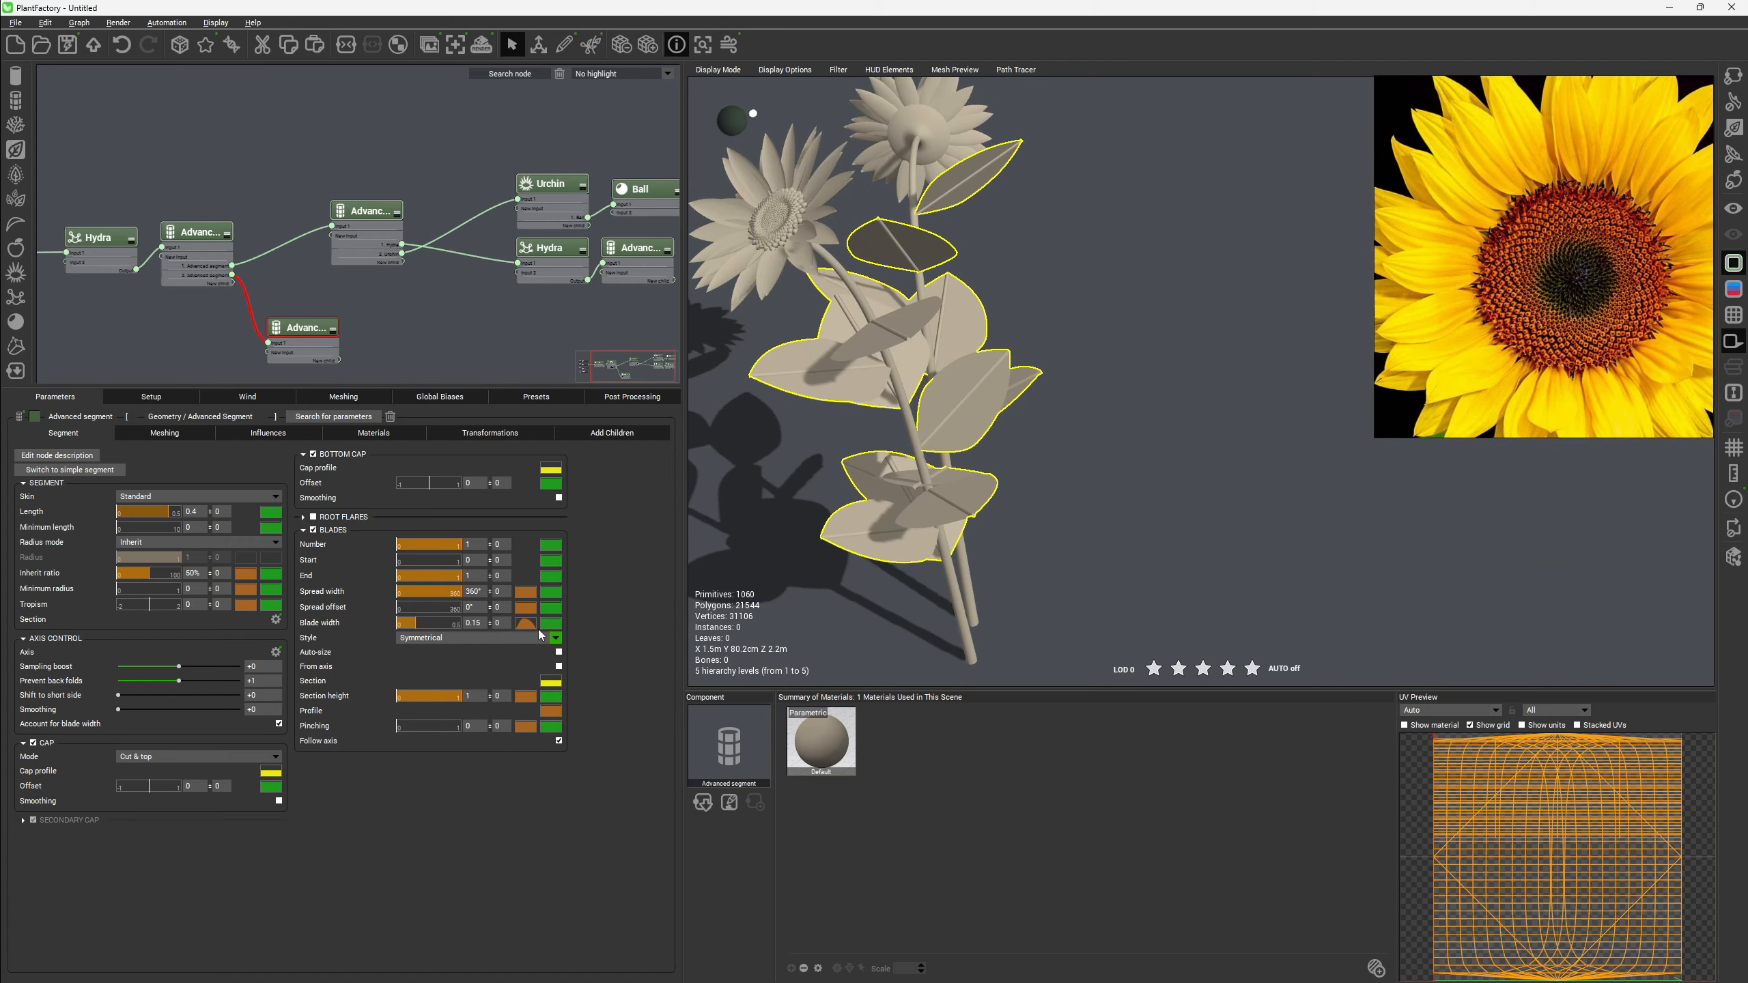
{"action": "right_click_drag", "start_coordinate": [1124, 327], "coordinate": [1214, 277]}
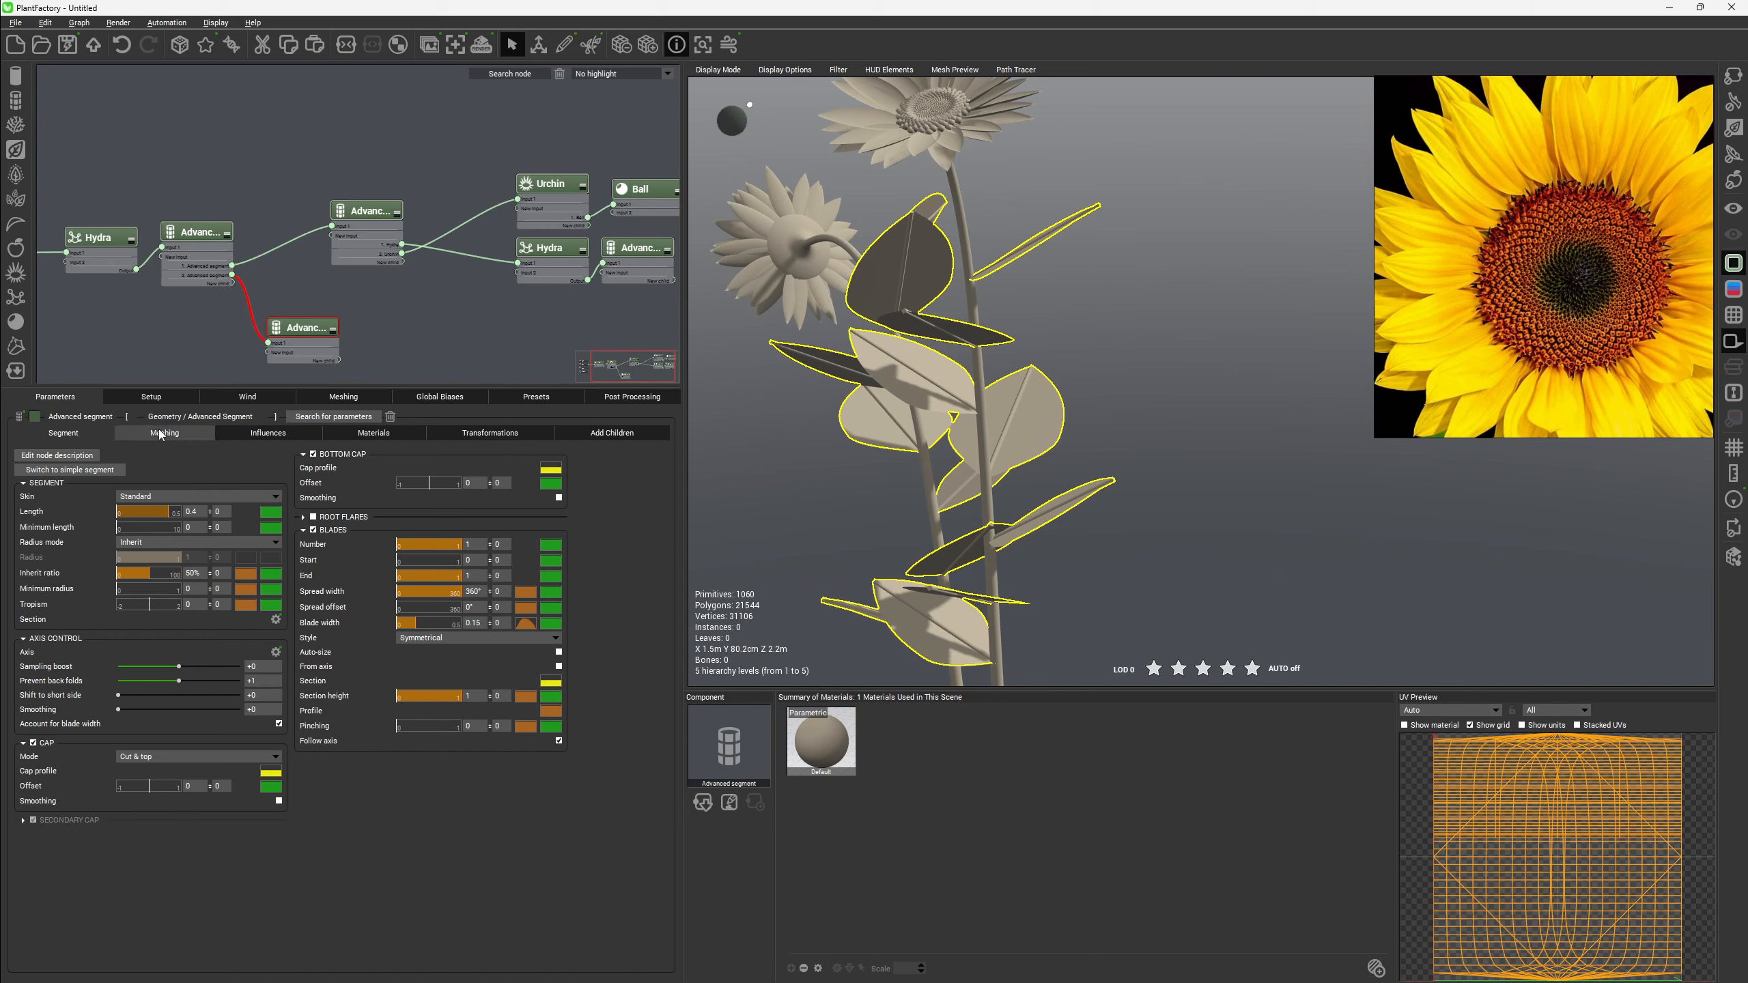
{"action": "left_click", "coordinate": [141, 605]}
{"action": "left_click_drag", "start_coordinate": [142, 606], "coordinate": [49, 603]}
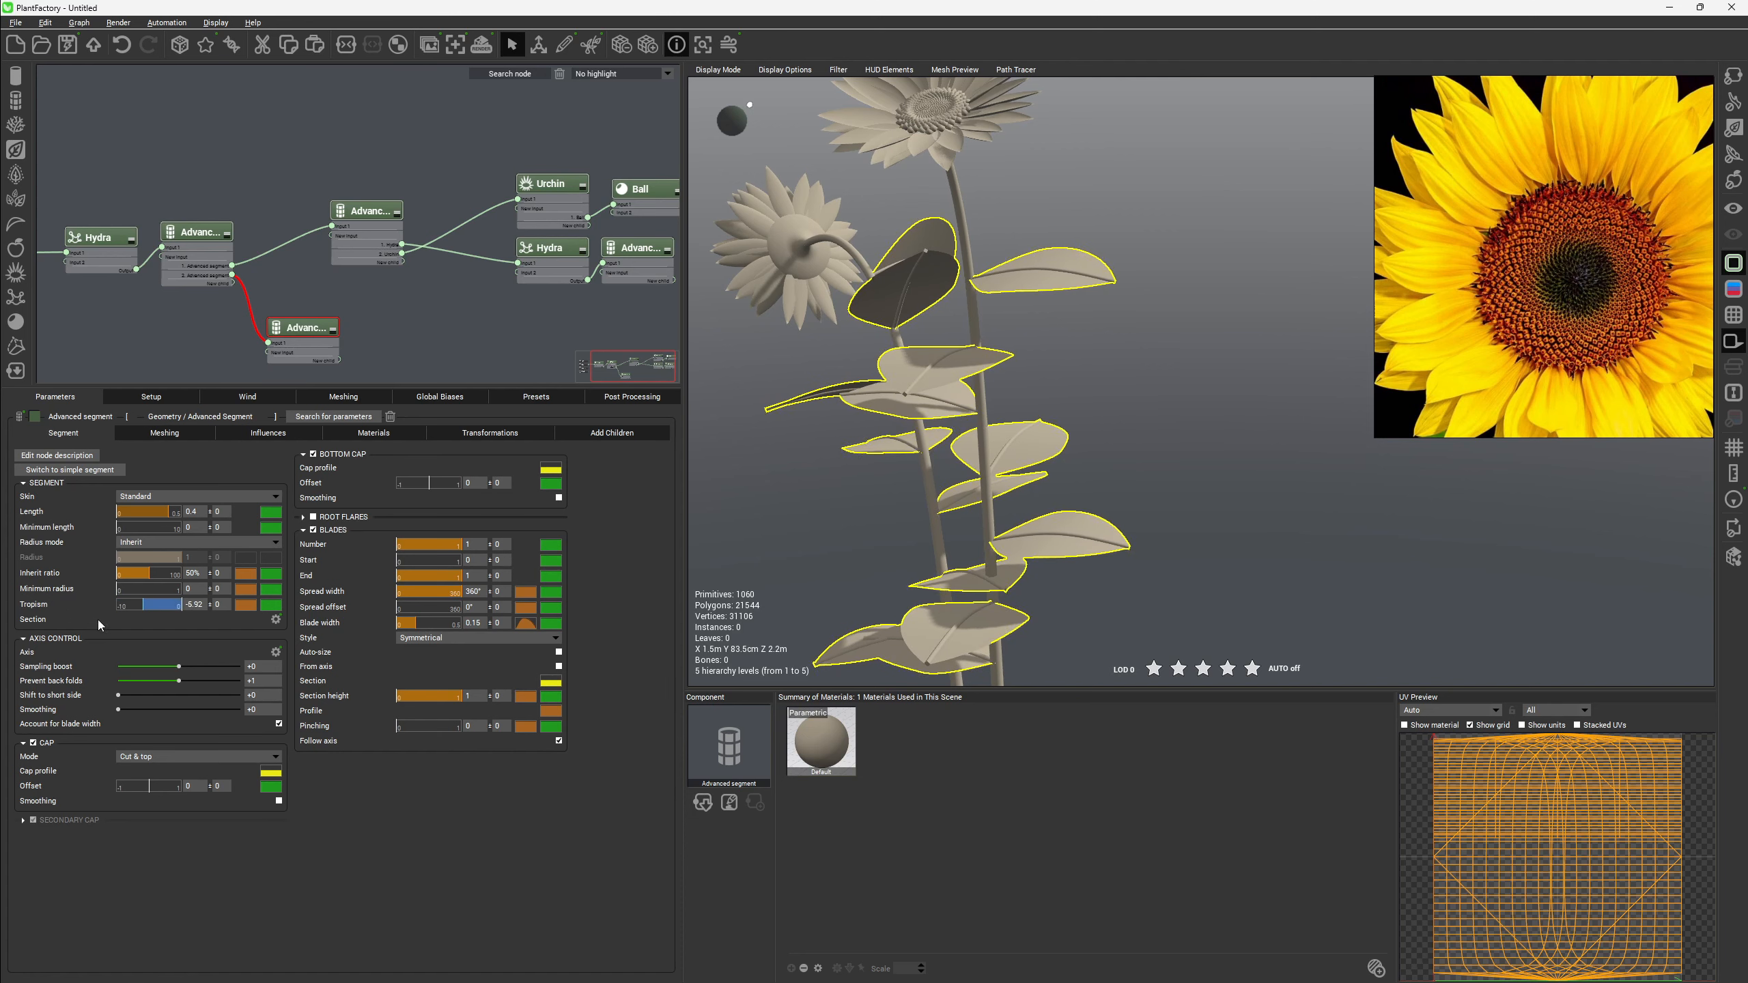
{"action": "left_click", "coordinate": [219, 604]}
{"action": "type", "text": "2"}
{"action": "key", "text": "Return"}
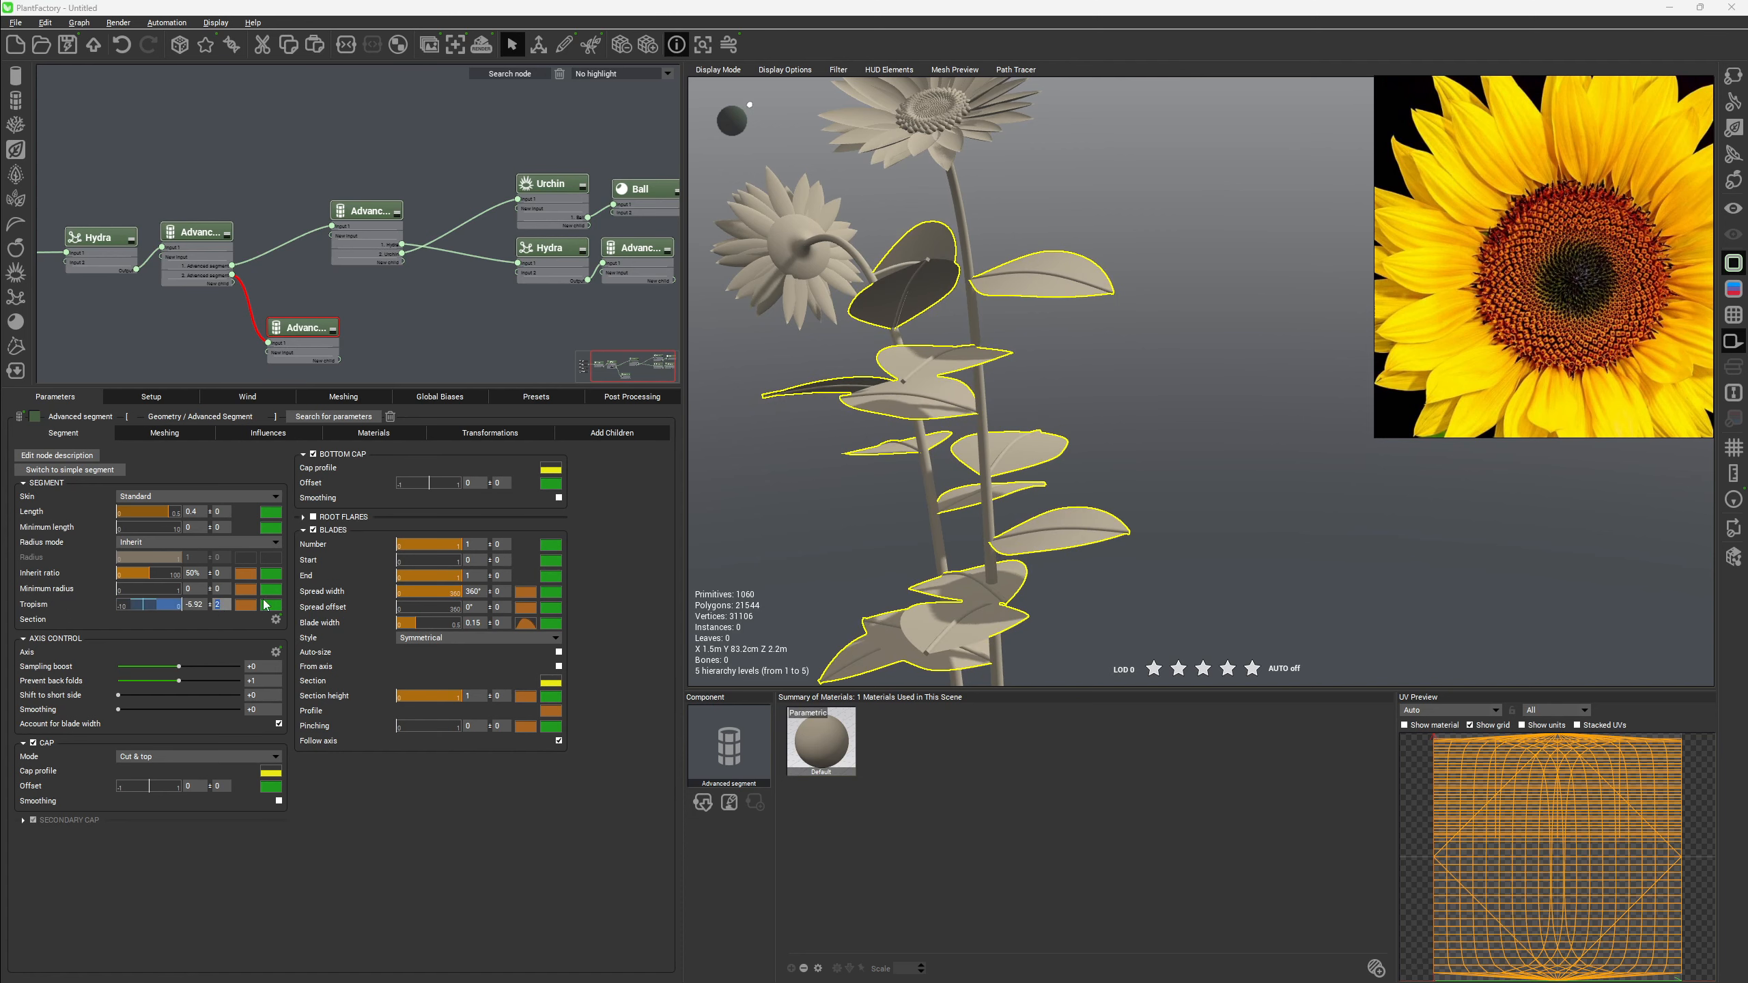
Shape the leaf segments' Inherit ratio profile into a straight line falling from about 1 to 0.
{"action": "right_click_drag", "start_coordinate": [1192, 524], "coordinate": [1277, 514]}
{"action": "scroll", "coordinate": [1278, 515], "scroll_direction": "down", "scroll_amount": 2}
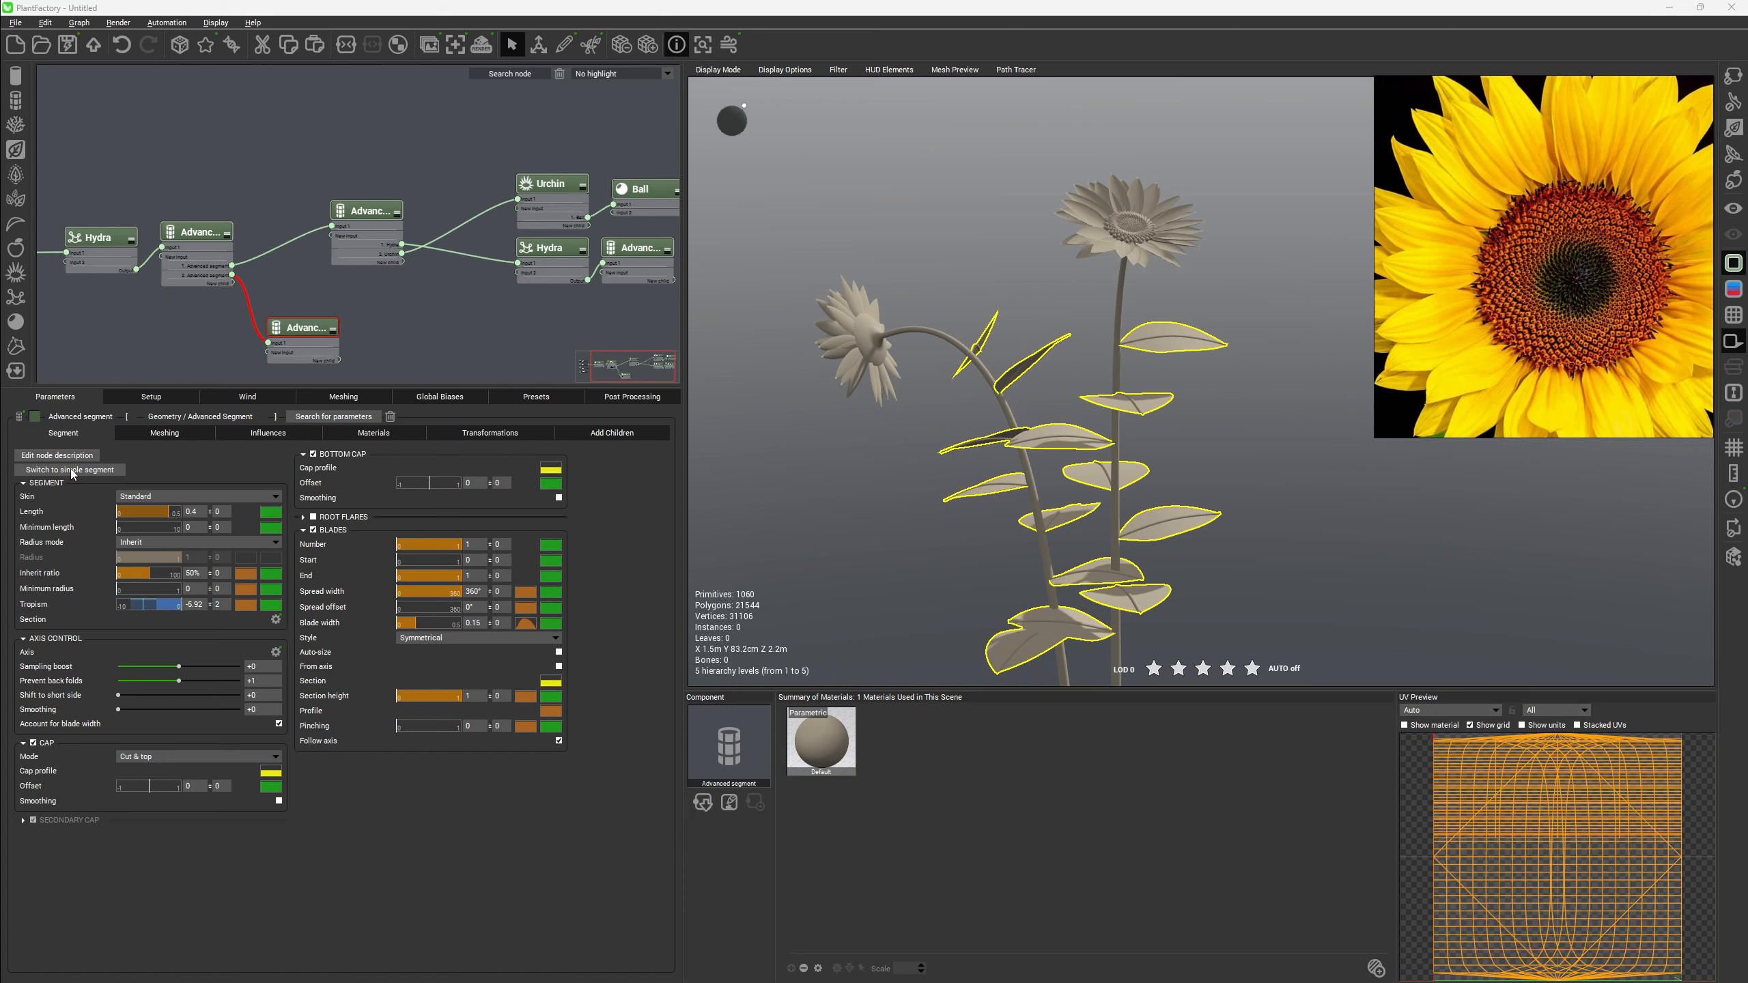
{"action": "left_click_drag", "start_coordinate": [0, 351], "coordinate": [495, 341]}
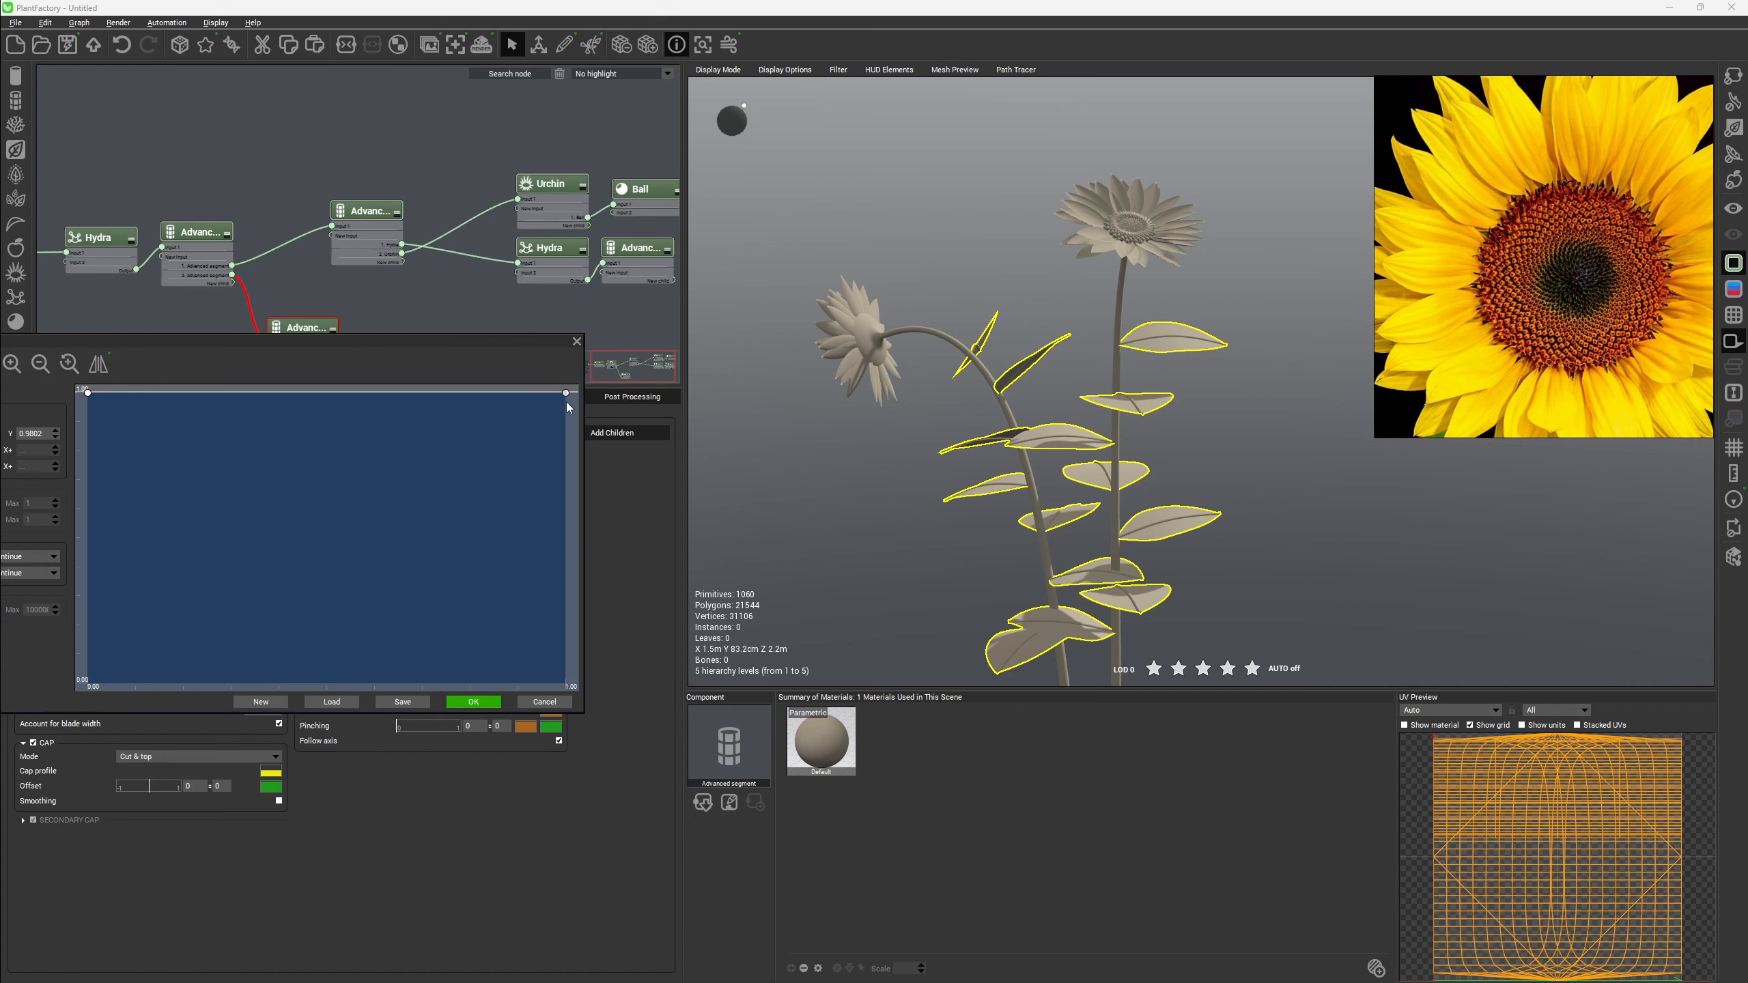
{"action": "left_click_drag", "start_coordinate": [566, 394], "coordinate": [589, 687]}
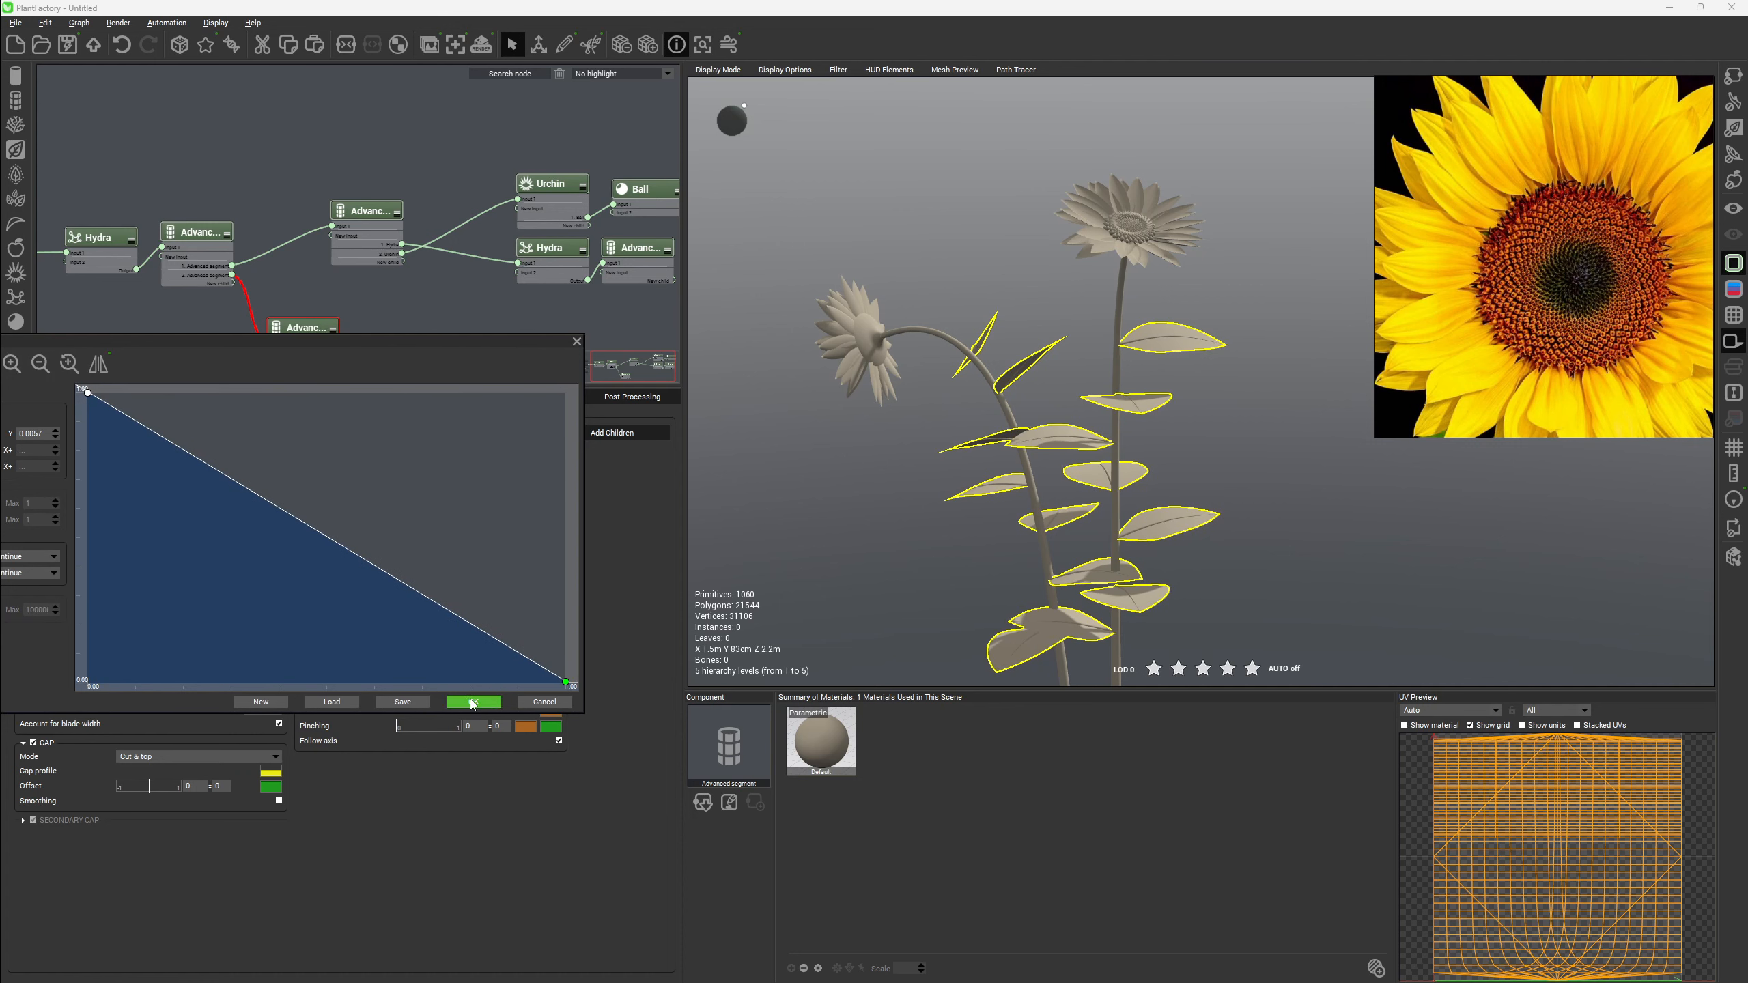
{"action": "left_click", "coordinate": [472, 703]}
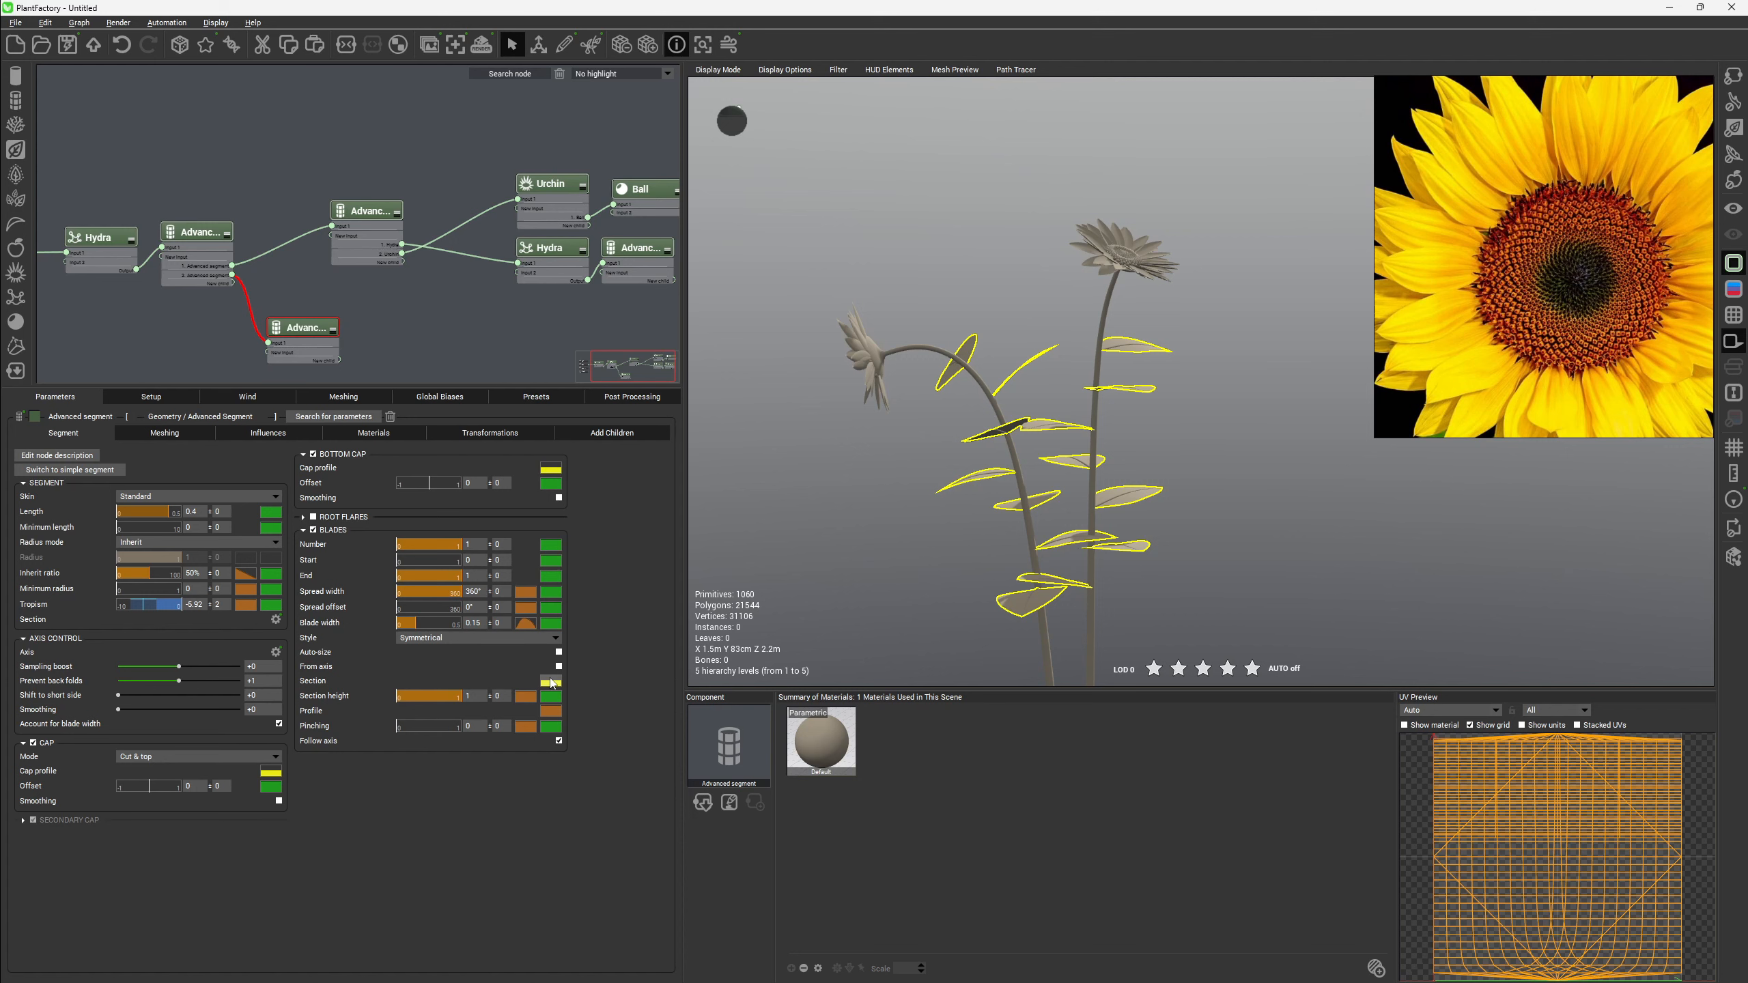
Reshape the blades' Section curve by lowering its start slightly and adding a keypoint at about X 0.94, Y 0.03.
{"action": "left_click", "coordinate": [525, 695]}
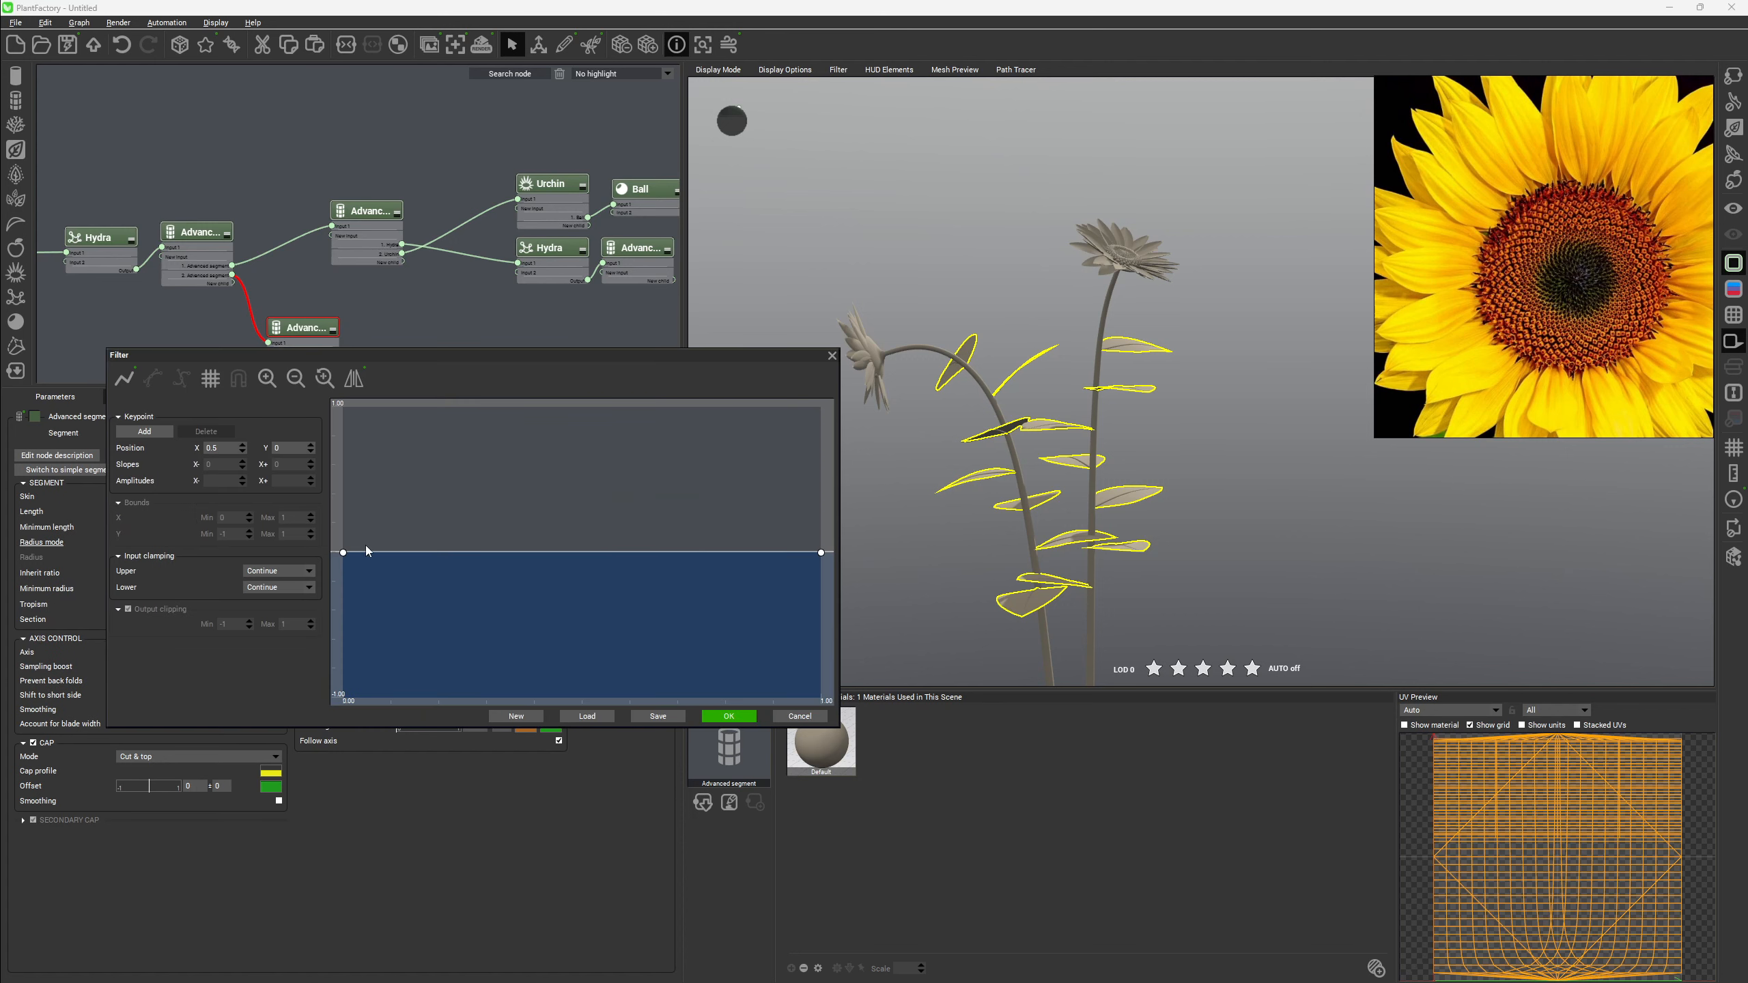
{"action": "left_click_drag", "start_coordinate": [345, 553], "coordinate": [345, 562]}
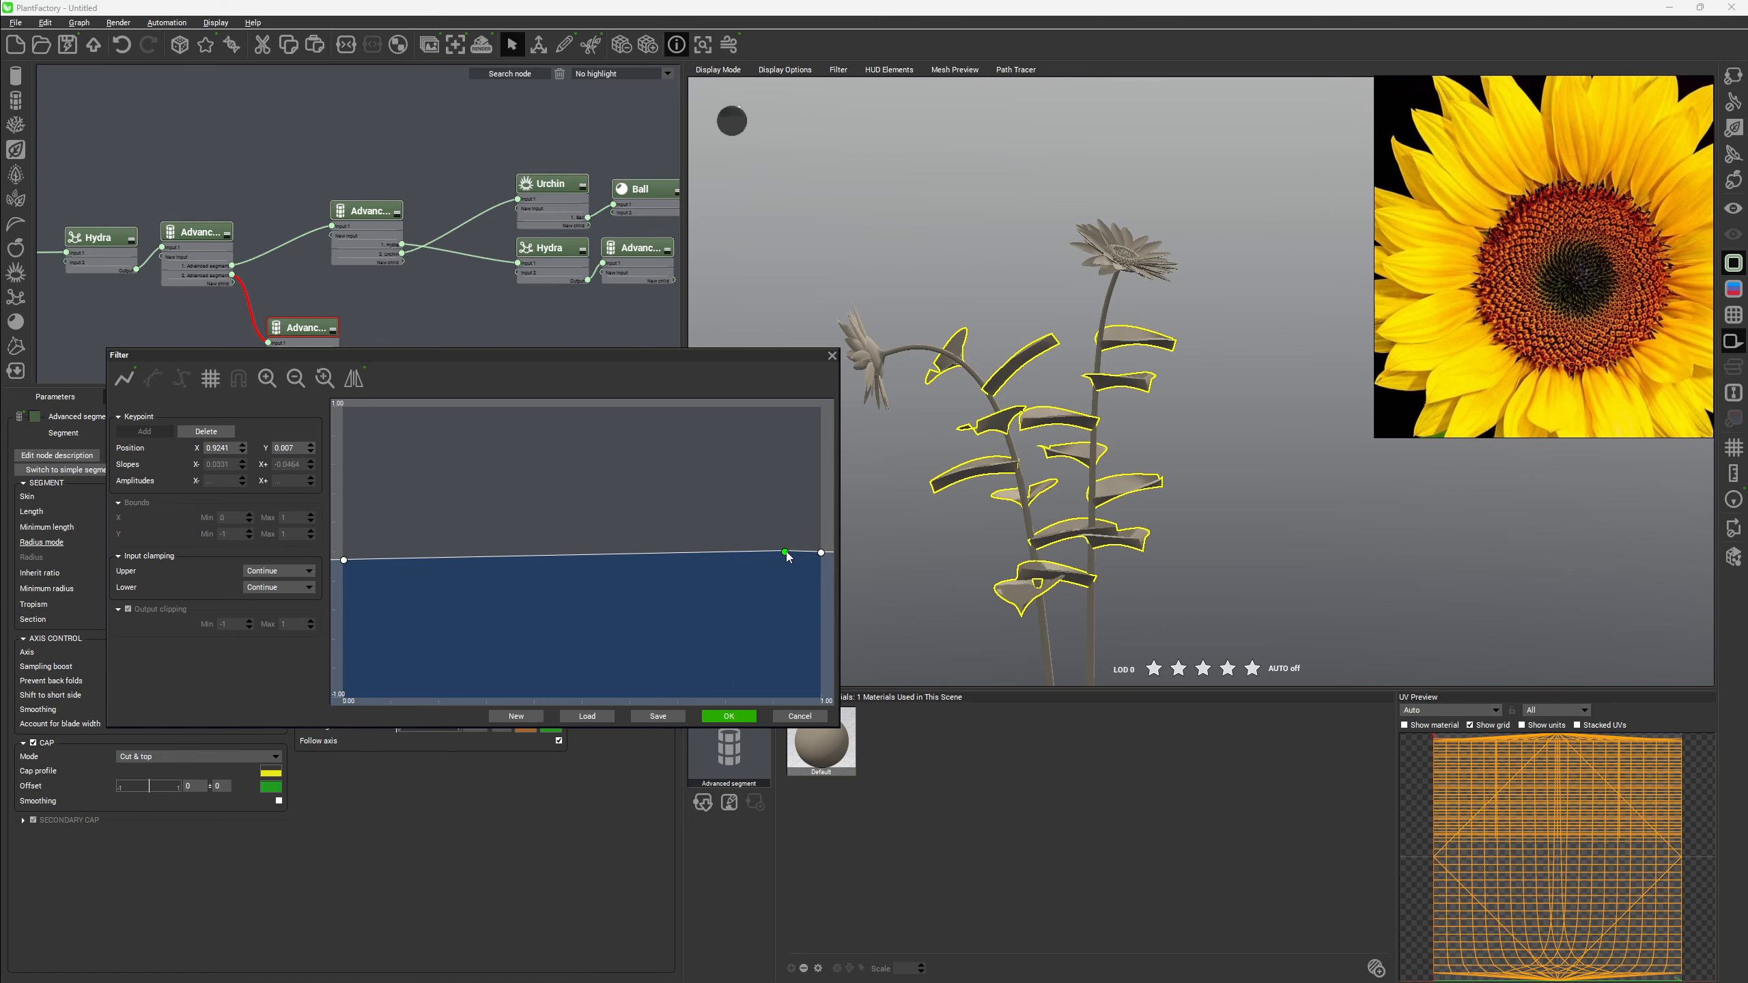
{"action": "left_click_drag", "start_coordinate": [784, 553], "coordinate": [792, 549]}
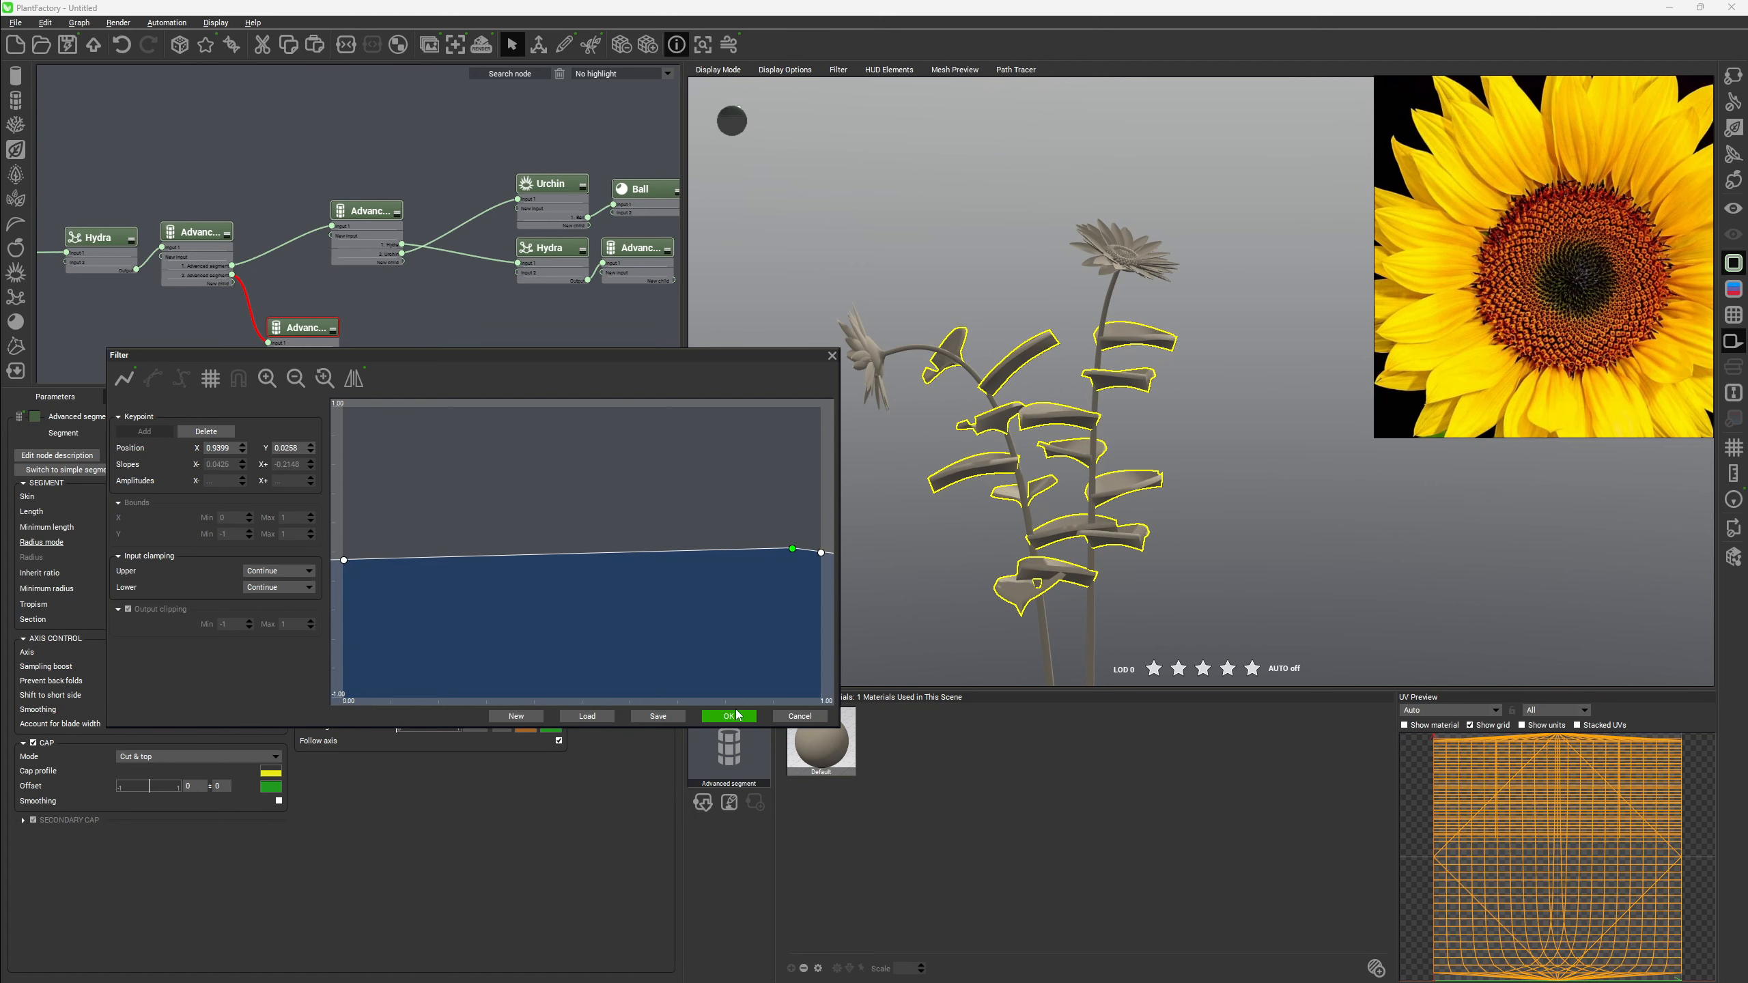
{"action": "left_click", "coordinate": [729, 716]}
Copy the Blade width filter and paste it onto the blades' Section height.
{"action": "right_click", "coordinate": [515, 625]}
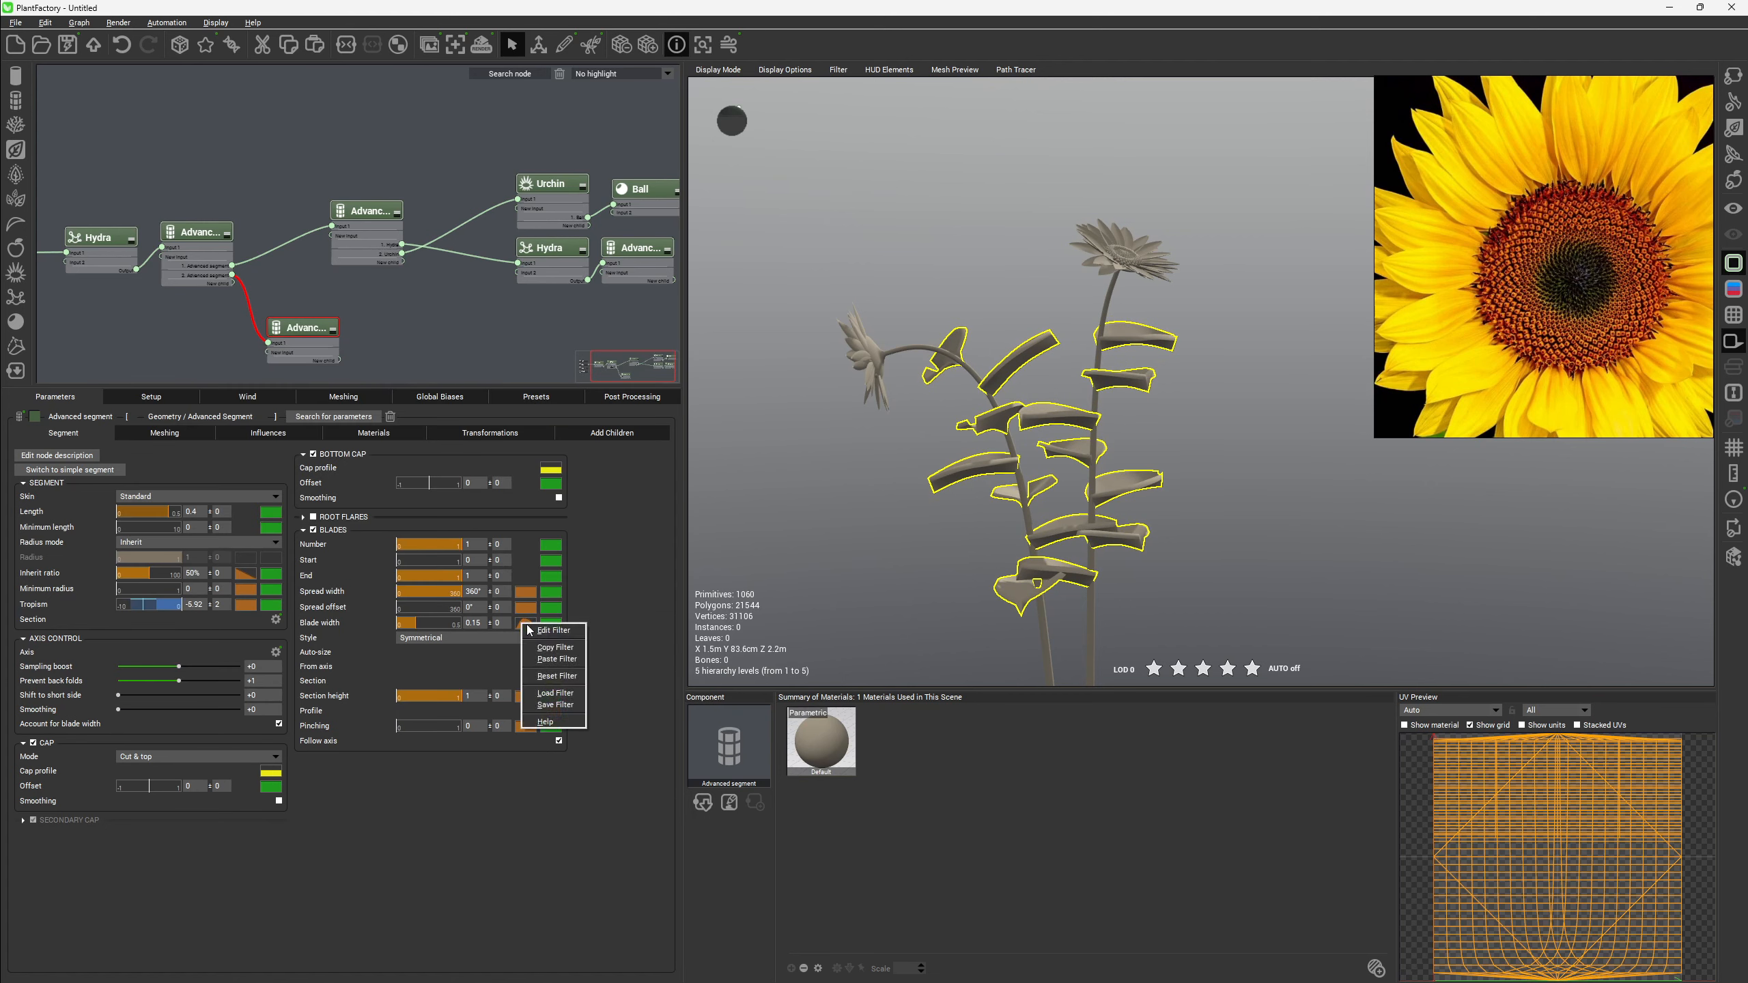
{"action": "left_click", "coordinate": [564, 650]}
{"action": "right_click", "coordinate": [524, 695]}
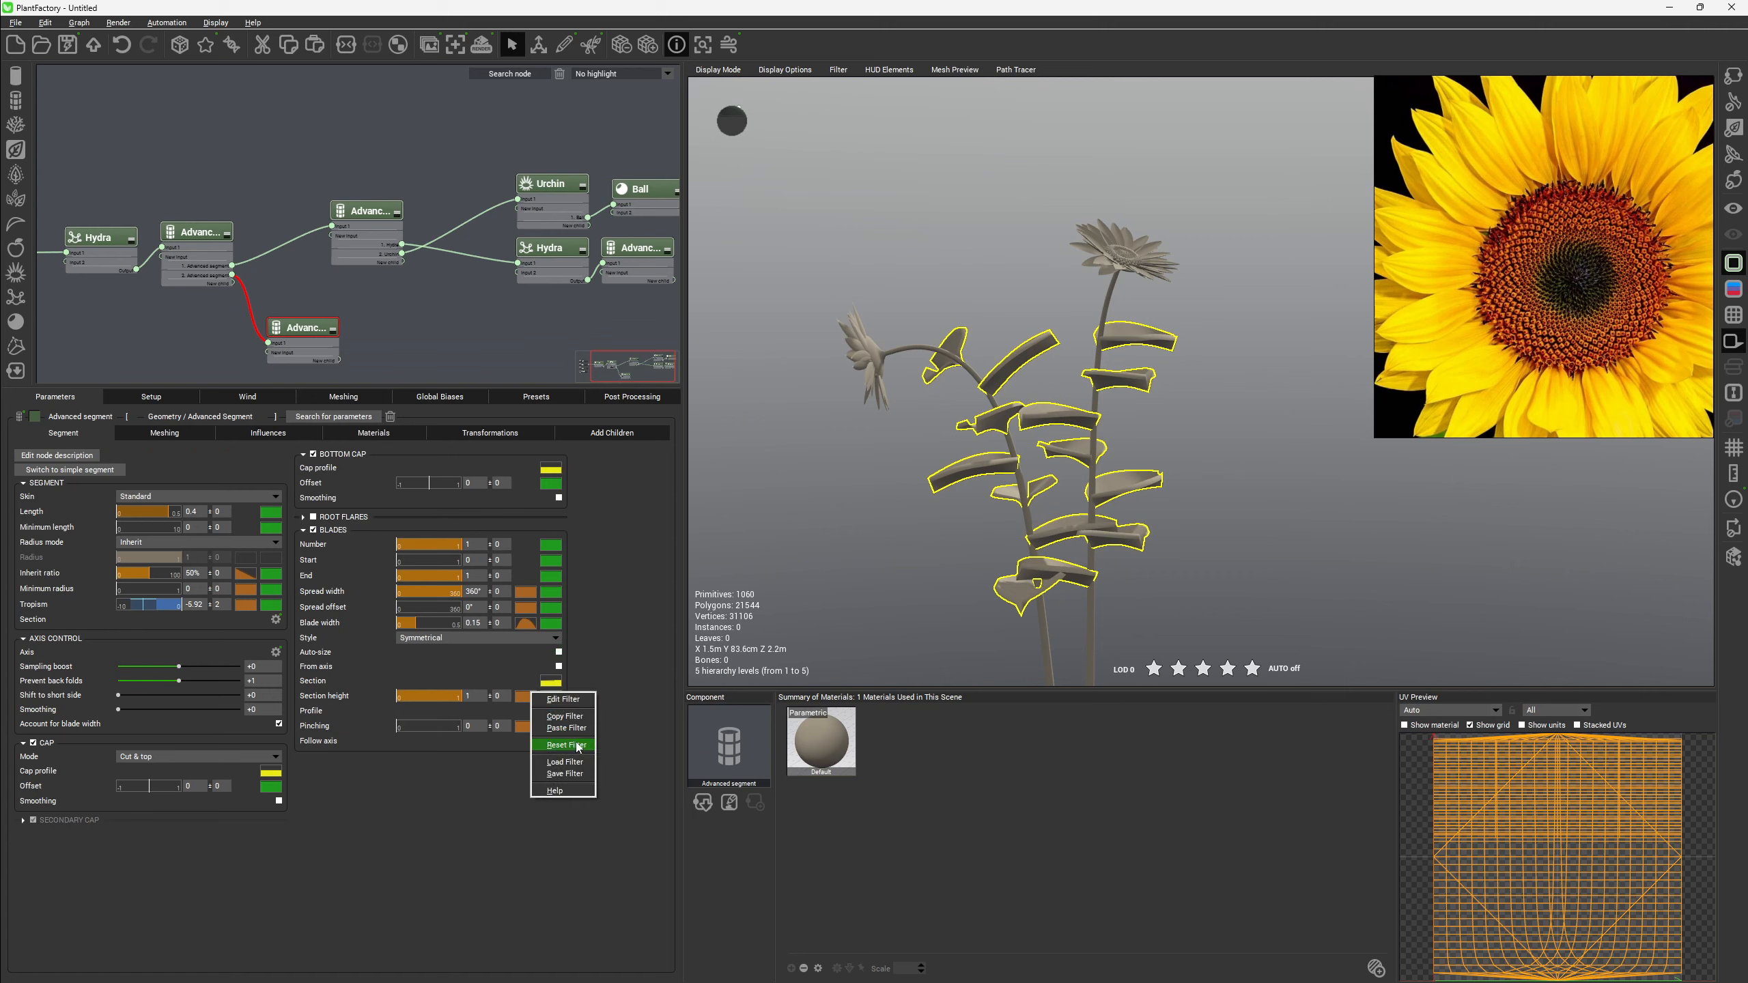
{"action": "left_click", "coordinate": [575, 730]}
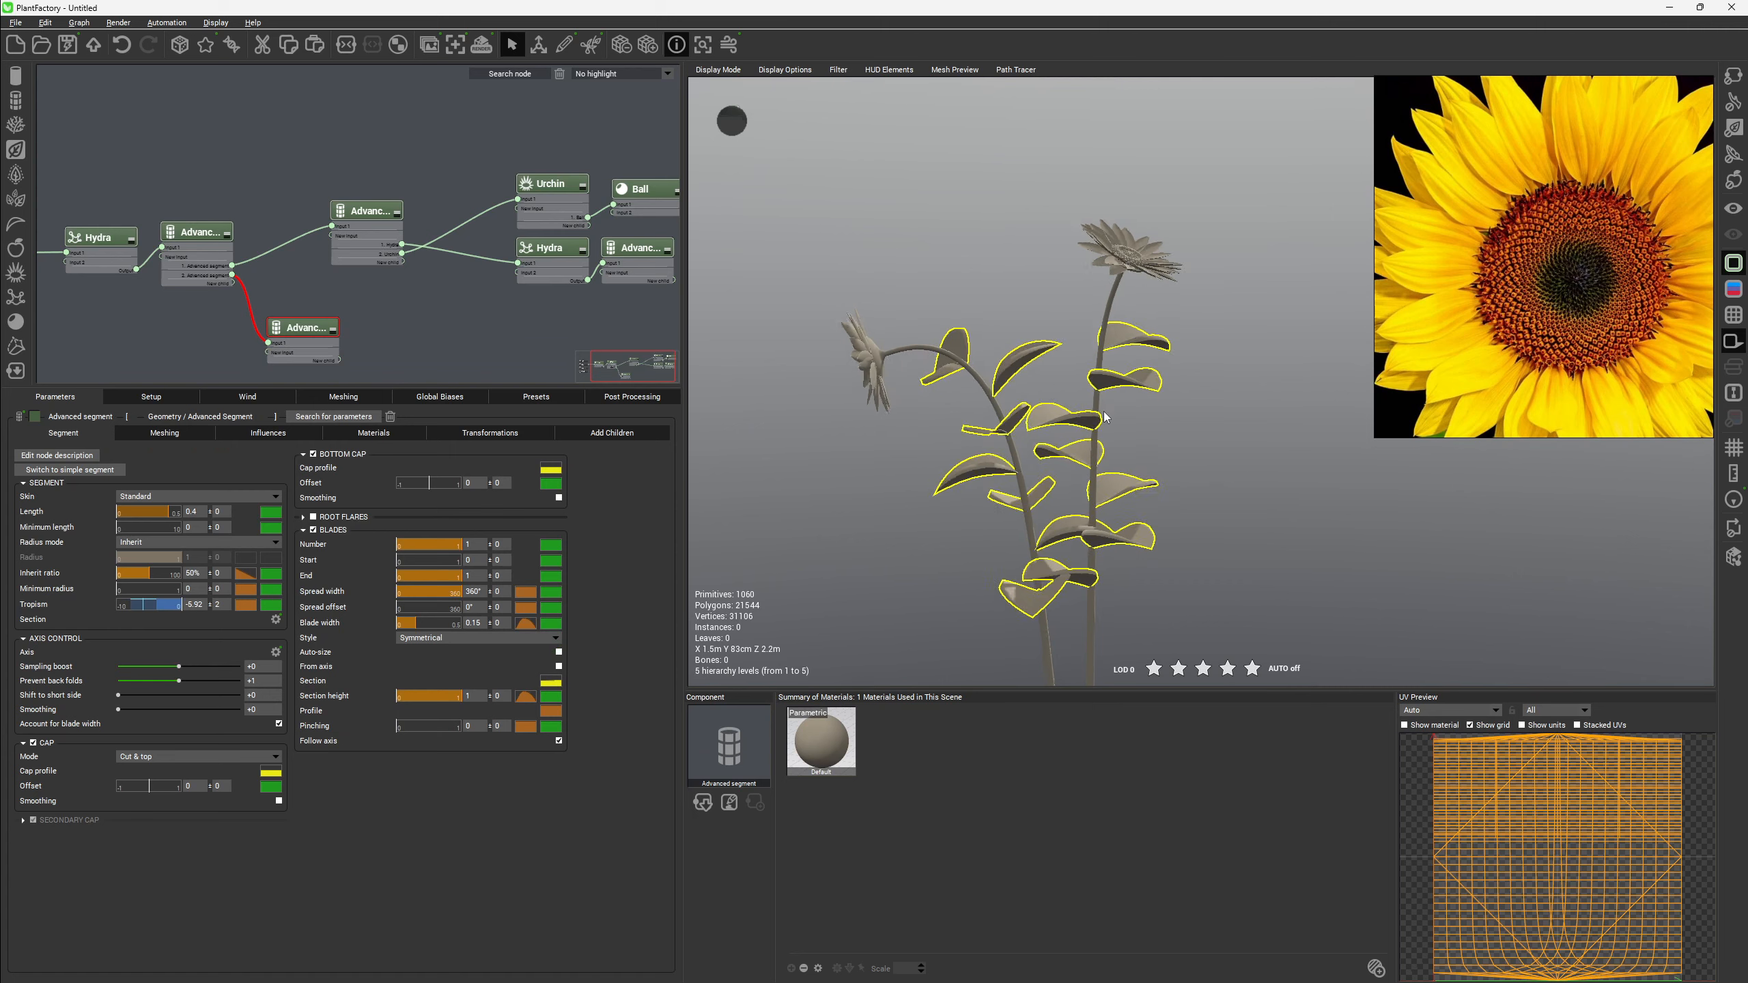
Move the blades' Section curve middle keypoint to about X 0.68, Y 0.03.
{"action": "right_click_drag", "start_coordinate": [1253, 373], "coordinate": [1096, 485]}
{"action": "scroll", "coordinate": [1129, 365], "scroll_direction": "up", "scroll_amount": 5}
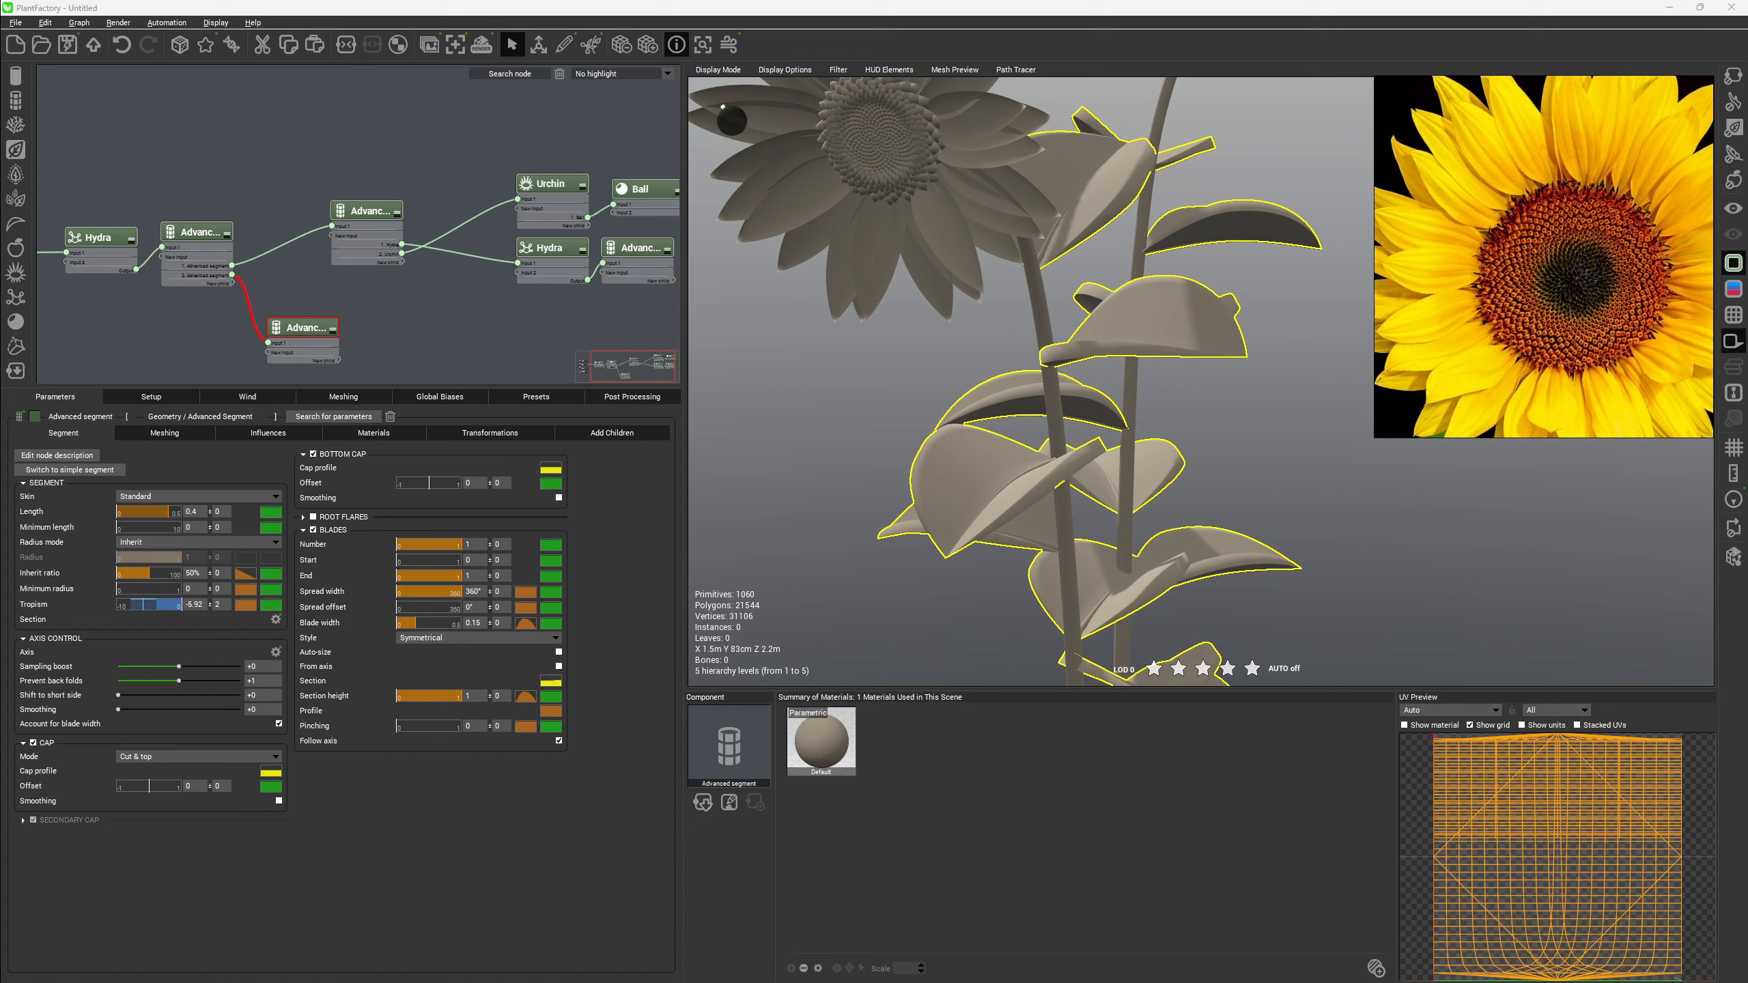
{"action": "left_click_drag", "start_coordinate": [0, 502], "coordinate": [647, 477]}
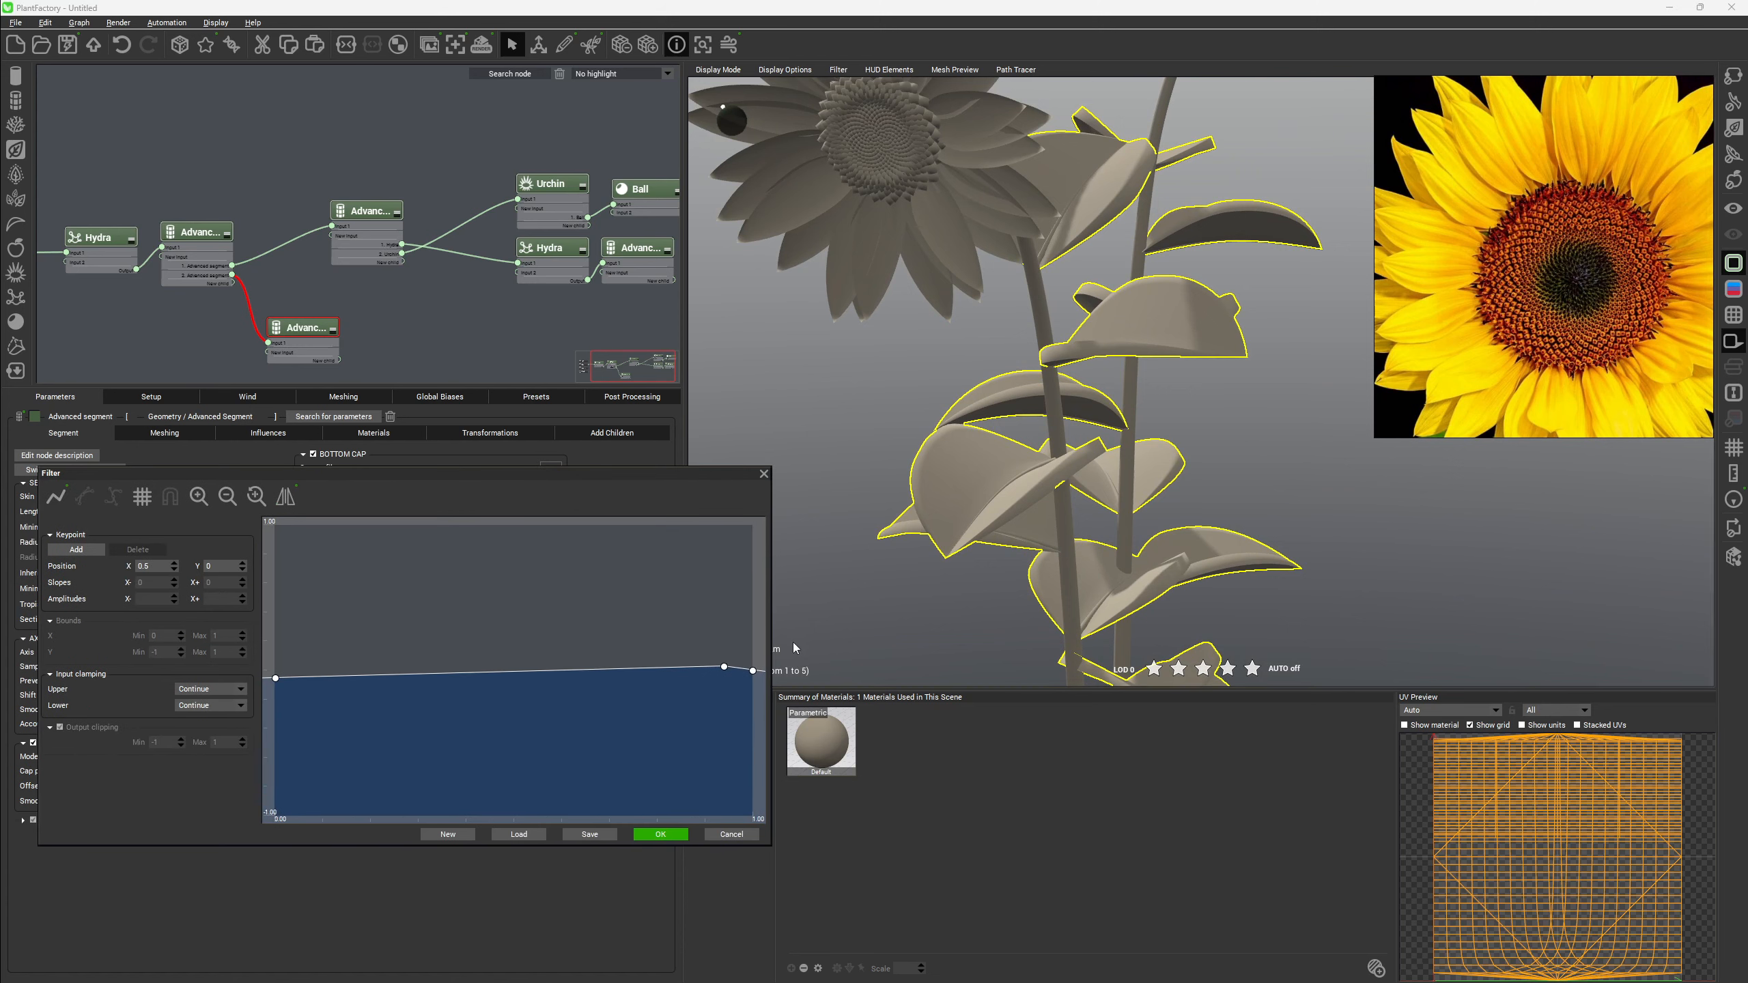
{"action": "left_click", "coordinate": [720, 669]}
{"action": "left_click_drag", "start_coordinate": [721, 671], "coordinate": [598, 666]}
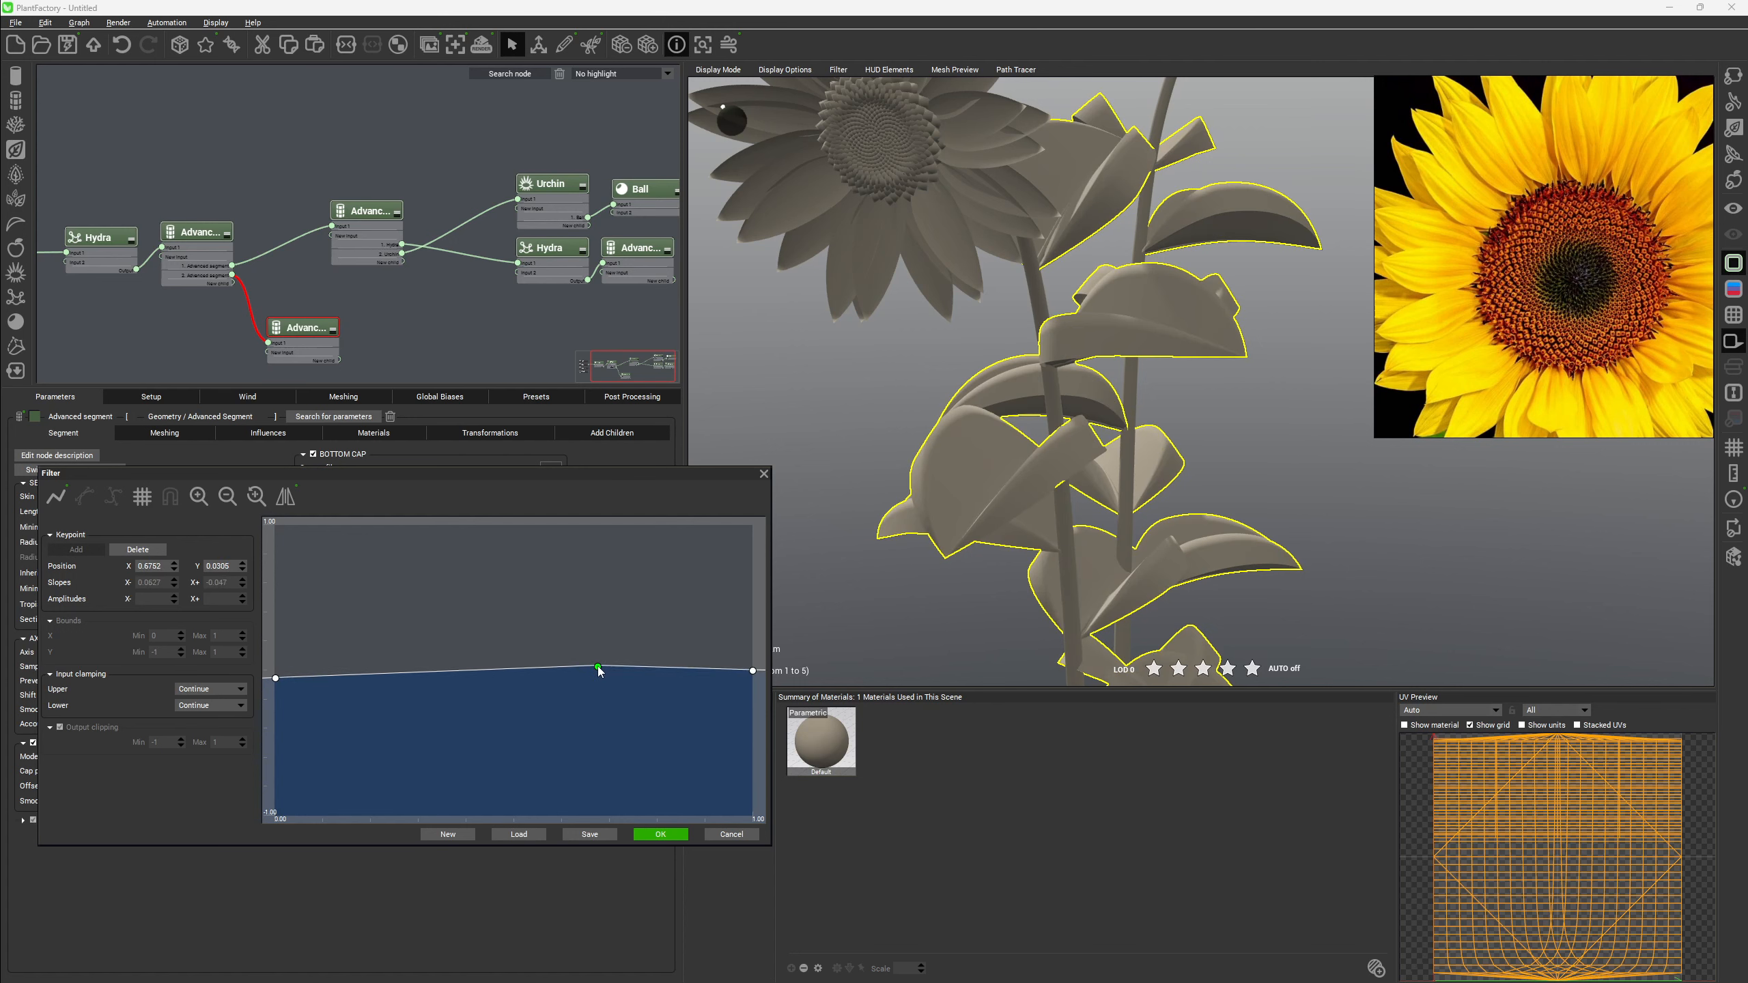
{"action": "right_click_drag", "start_coordinate": [1088, 490], "coordinate": [1169, 402]}
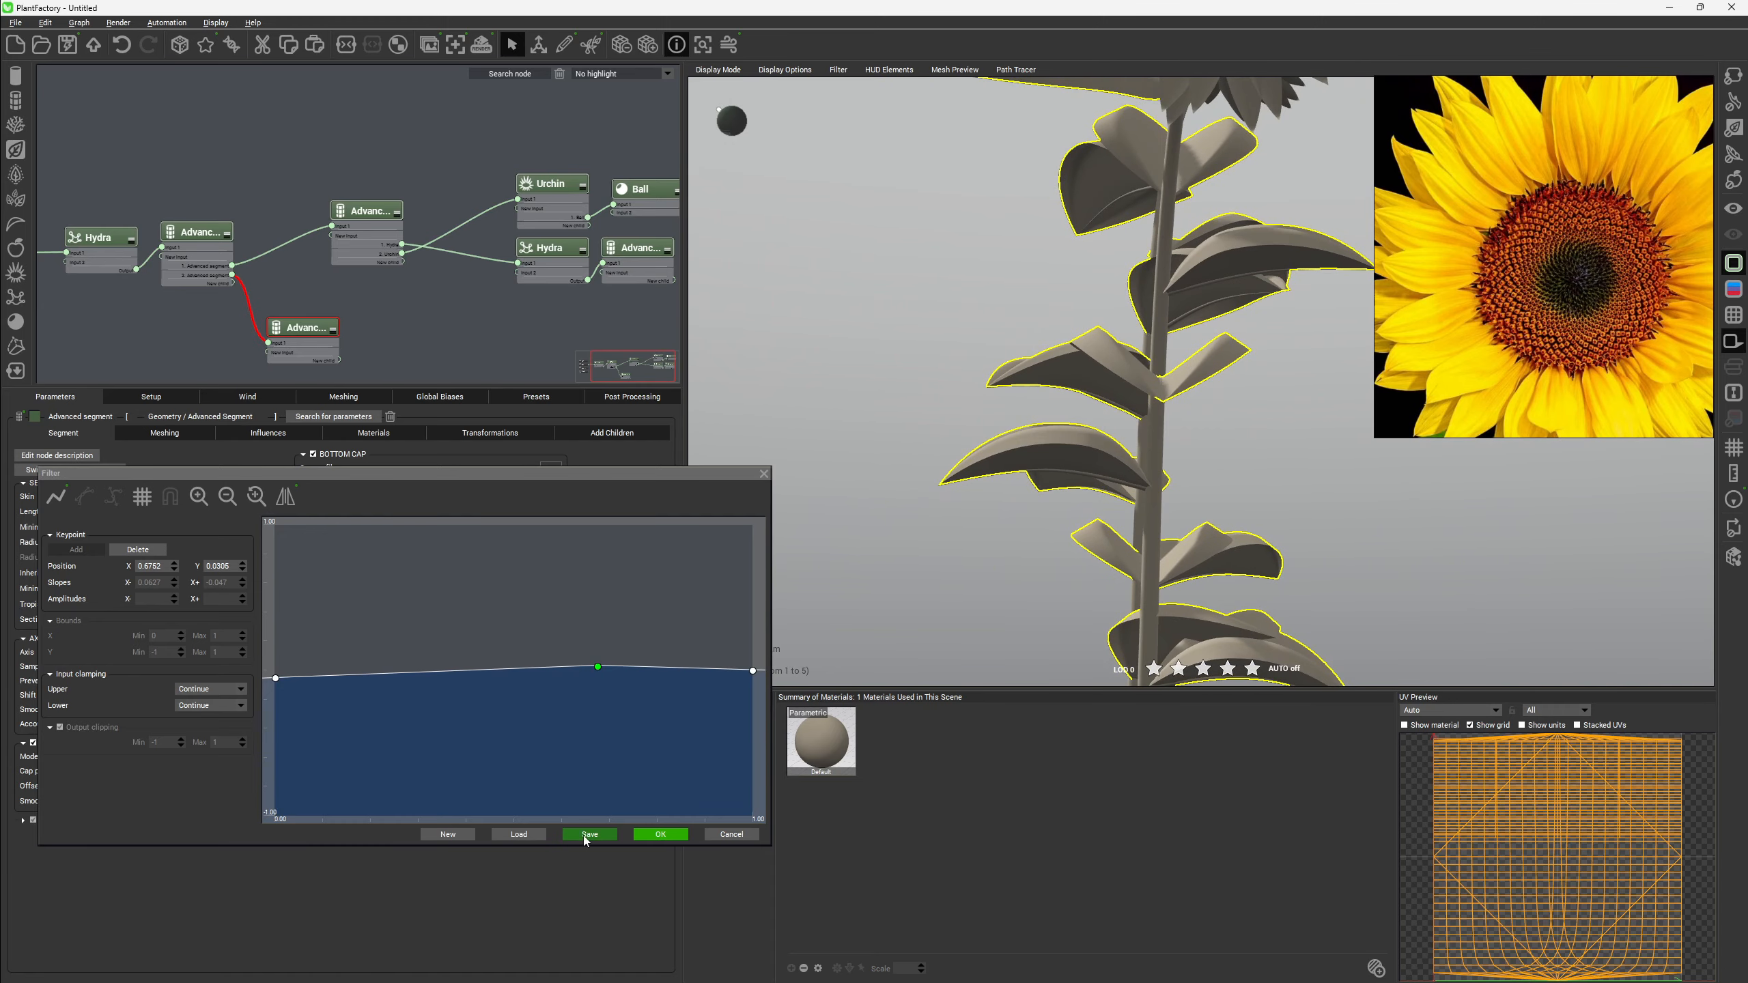
Load the Fast Pendular Once filter for the blades' Section and shift its peak to about X 0.68, Y 0.88.
{"action": "left_click", "coordinate": [519, 834]}
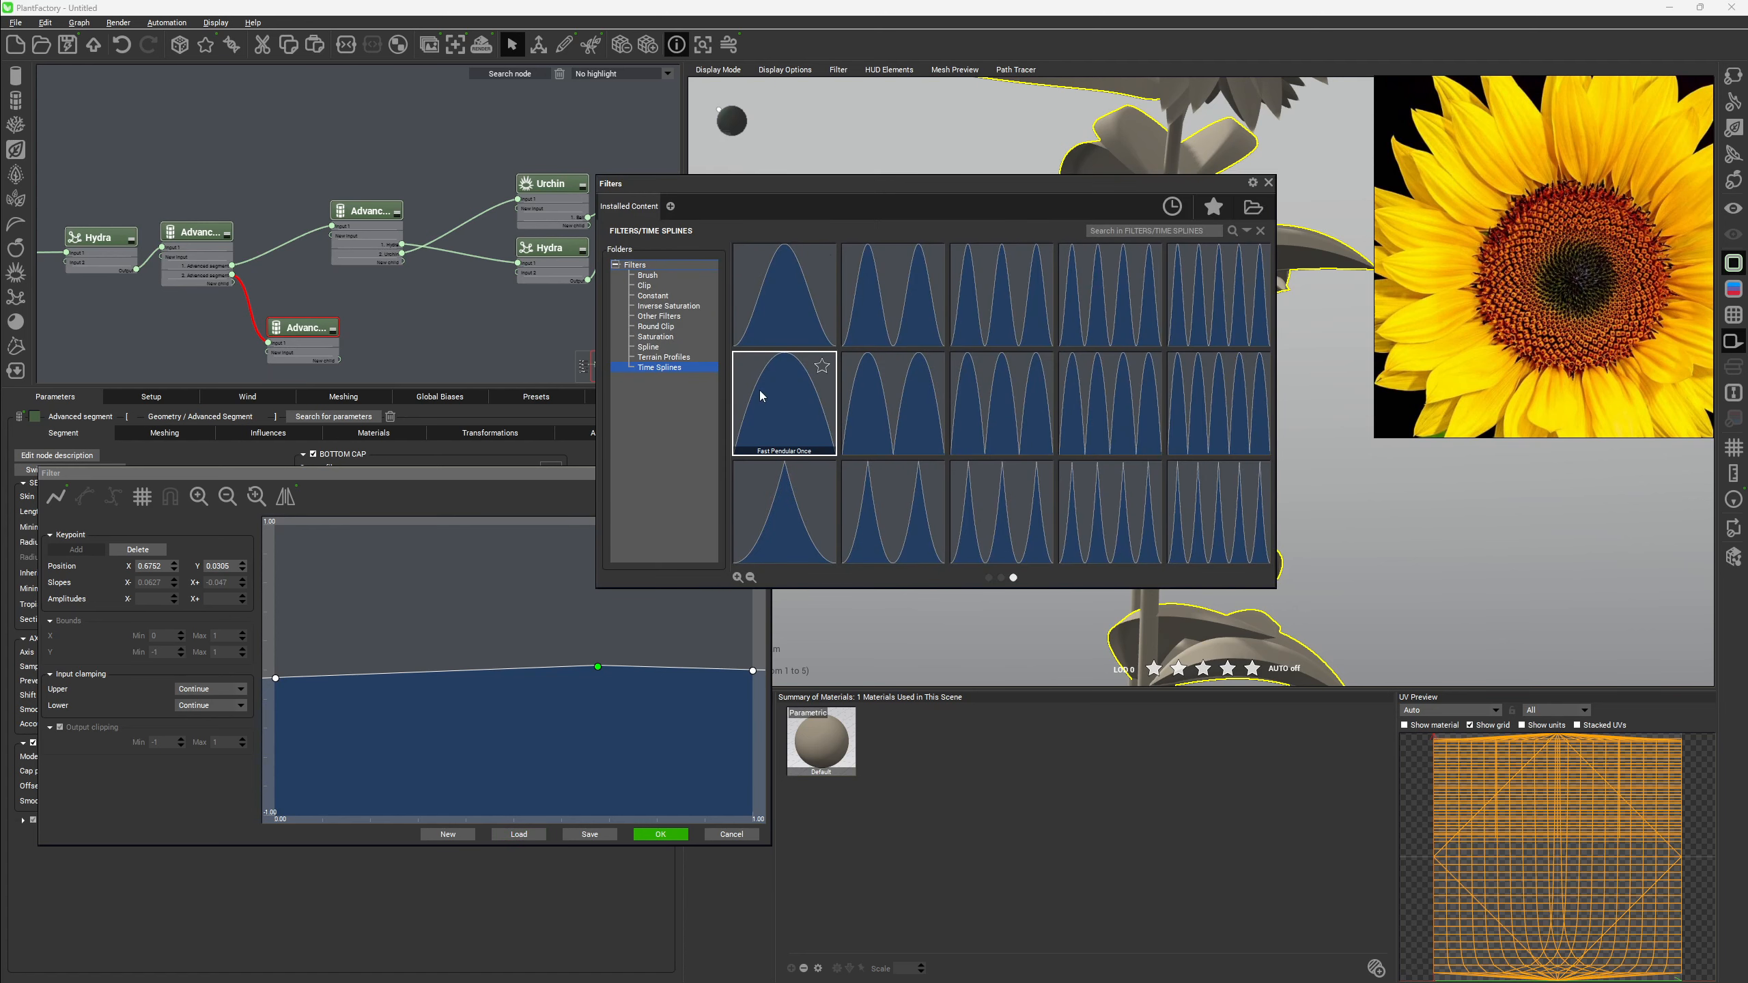
{"action": "double_click", "coordinate": [793, 418]}
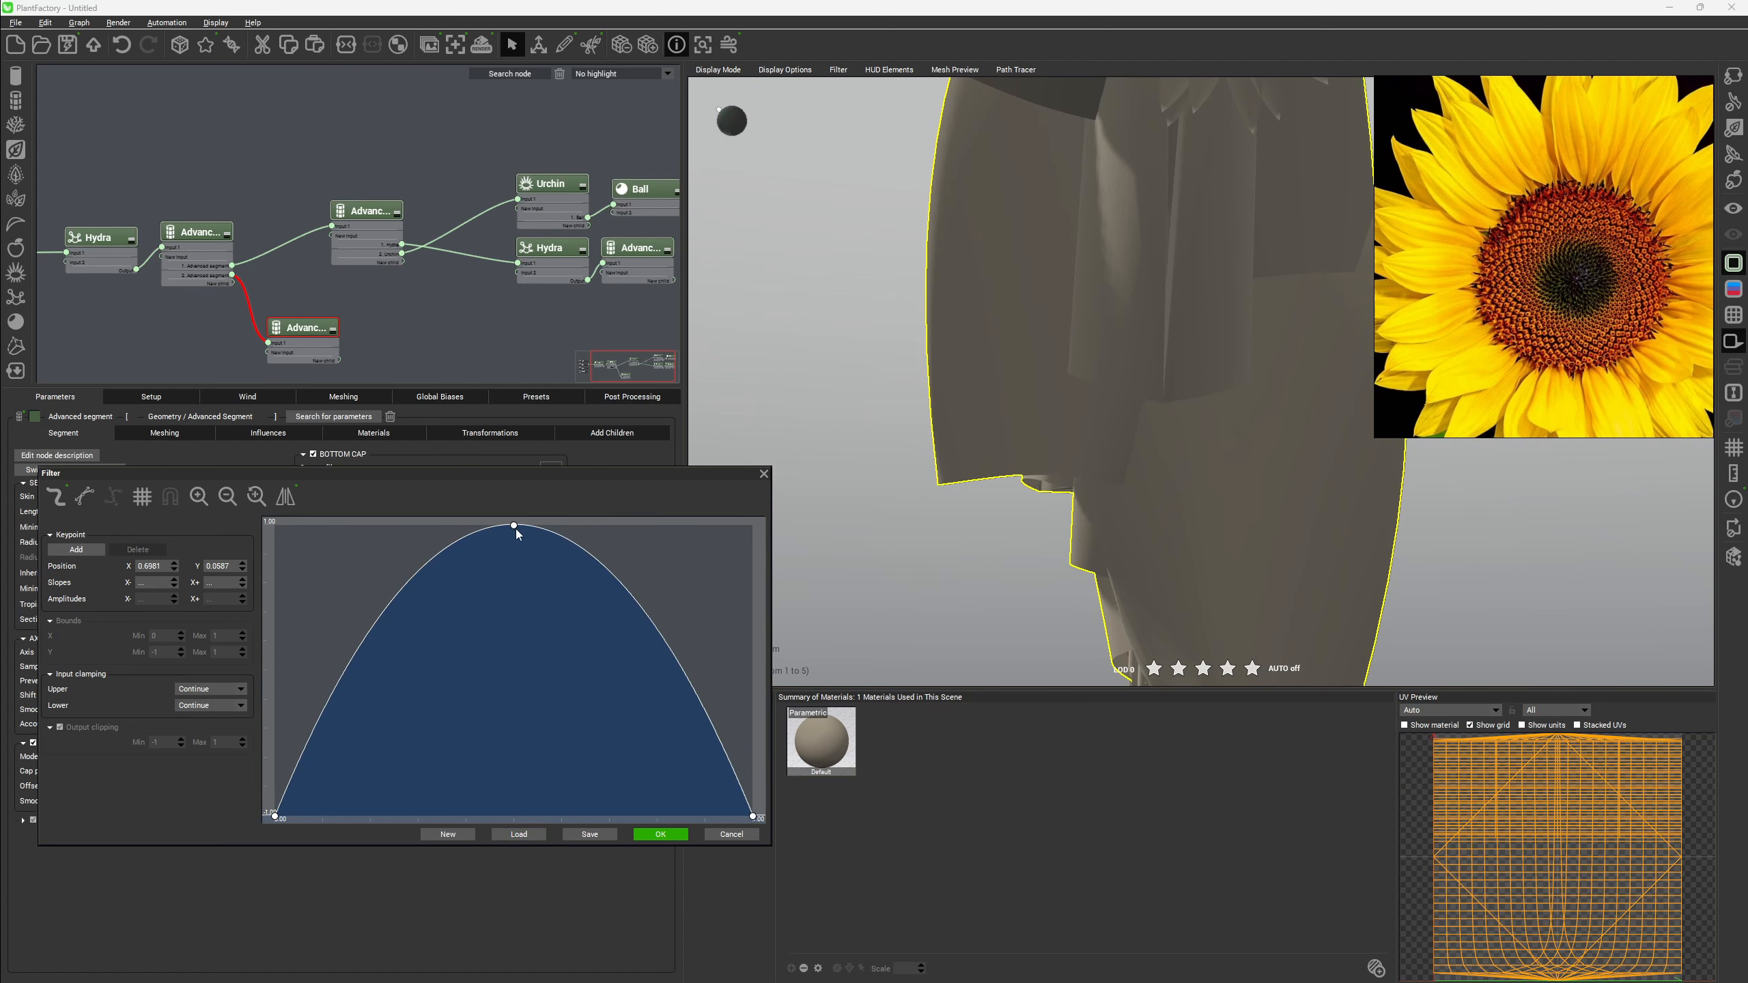
{"action": "left_click_drag", "start_coordinate": [517, 535], "coordinate": [644, 526]}
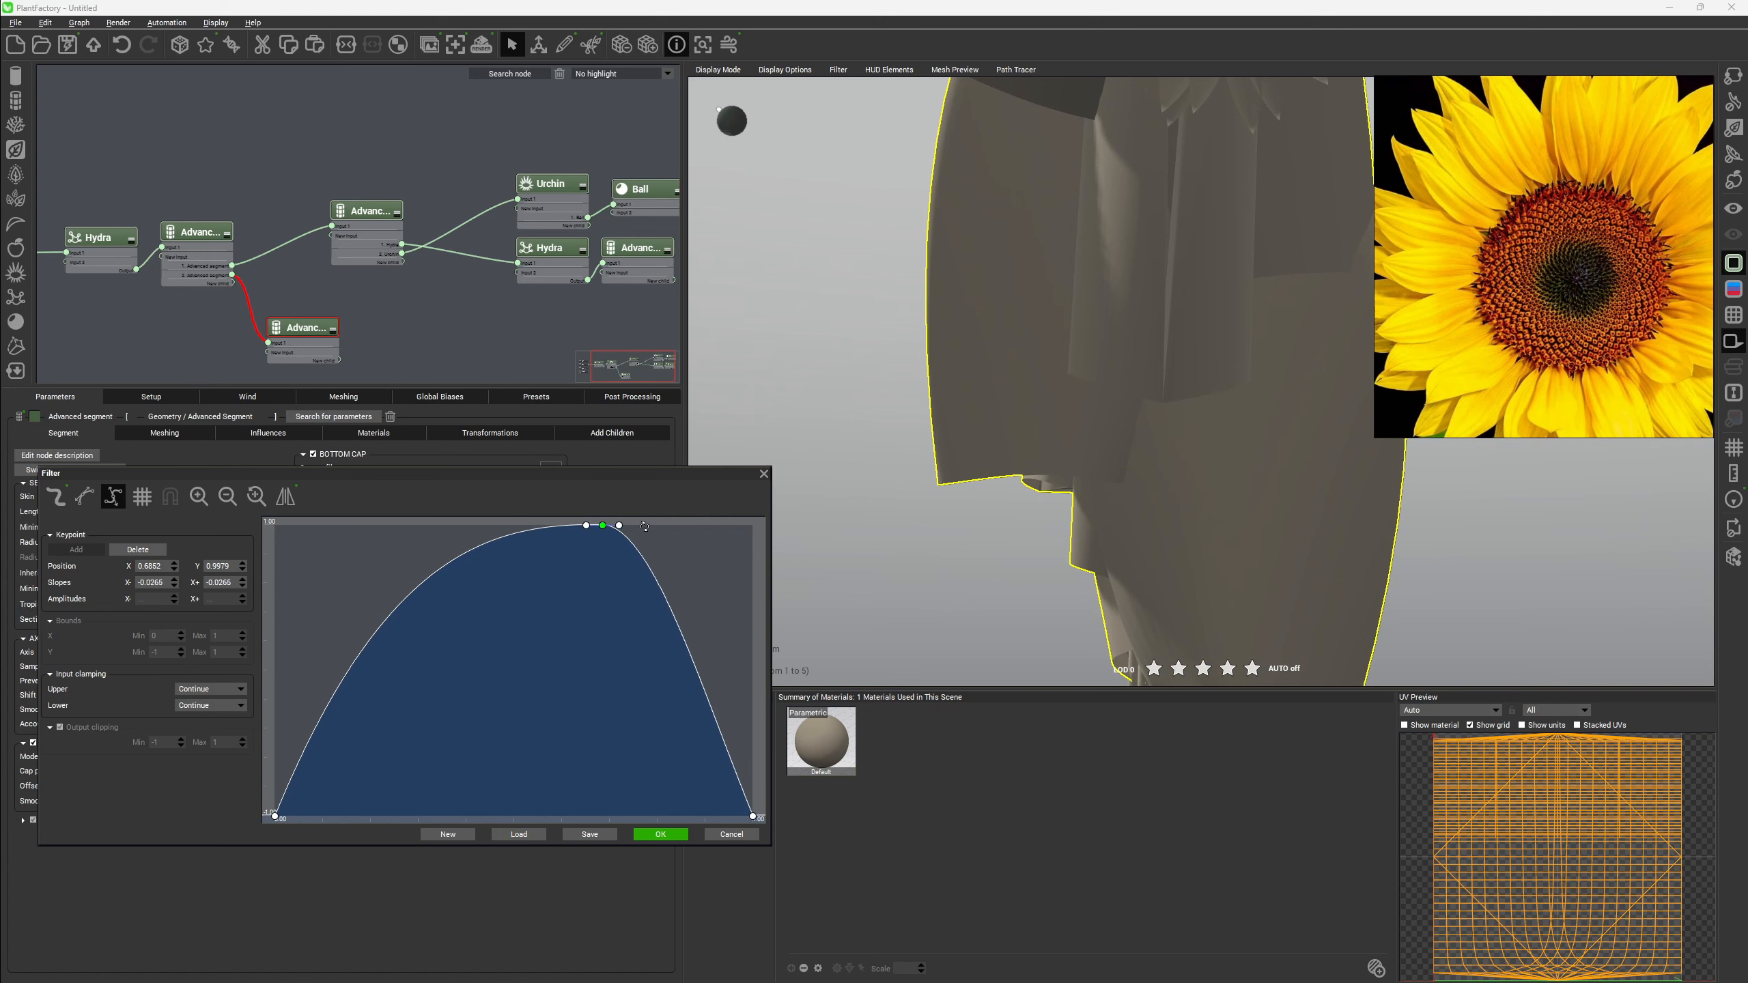
{"action": "left_click", "coordinate": [754, 817]}
{"action": "left_click_drag", "start_coordinate": [753, 809], "coordinate": [749, 800]}
{"action": "left_click_drag", "start_coordinate": [603, 527], "coordinate": [603, 544]}
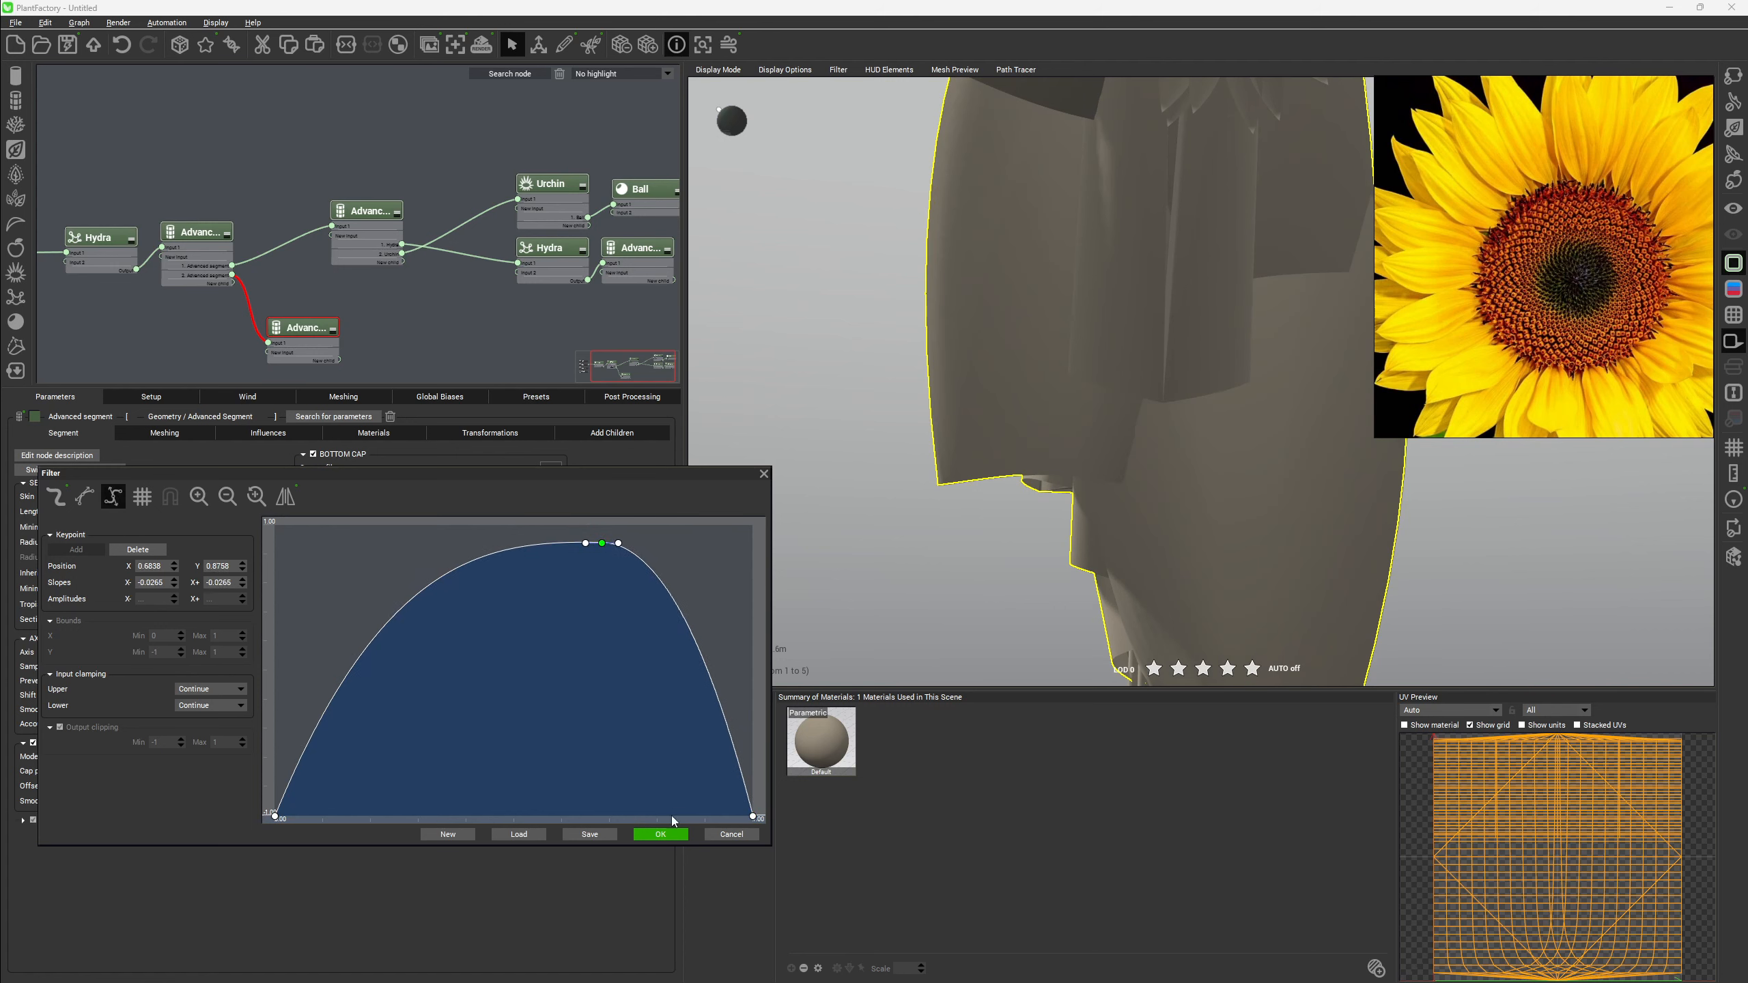
{"action": "left_click", "coordinate": [665, 831]}
Set the blades' Section height to 0.01.
{"action": "left_click_drag", "start_coordinate": [445, 696], "coordinate": [403, 698]}
{"action": "left_click", "coordinate": [474, 697]}
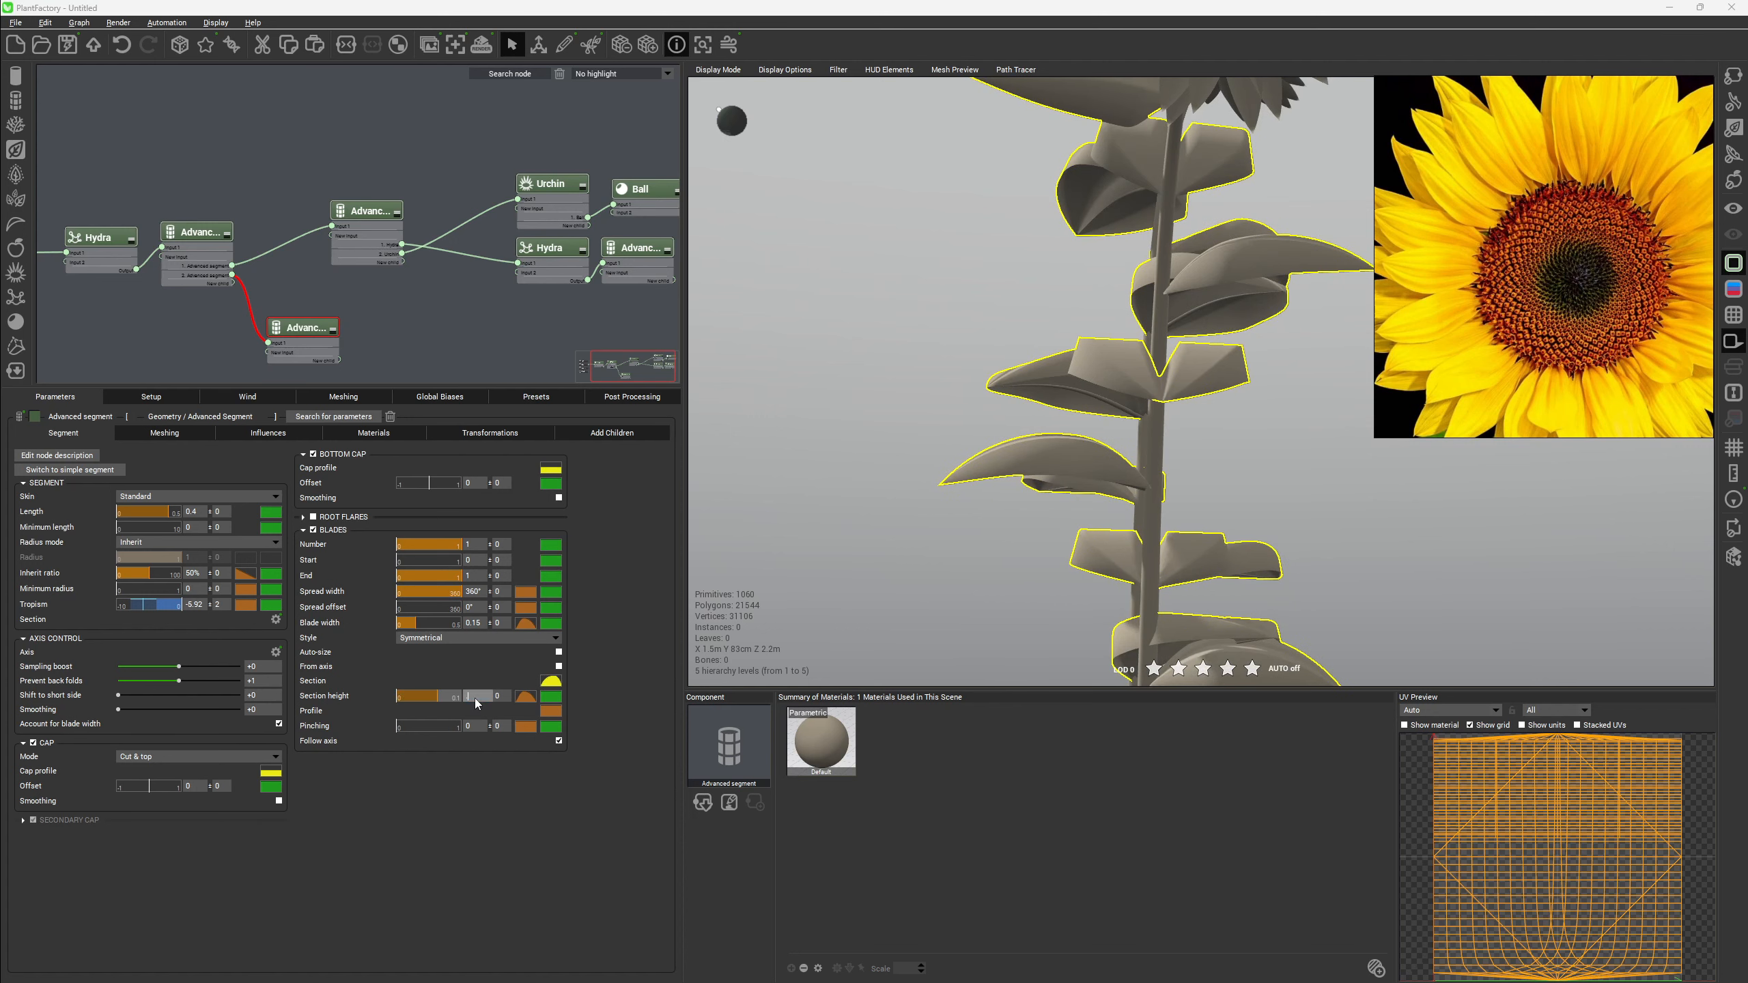
{"action": "type", "text": "0.01"}
{"action": "key", "text": "Return"}
{"action": "left_click_drag", "start_coordinate": [952, 441], "coordinate": [1100, 484]}
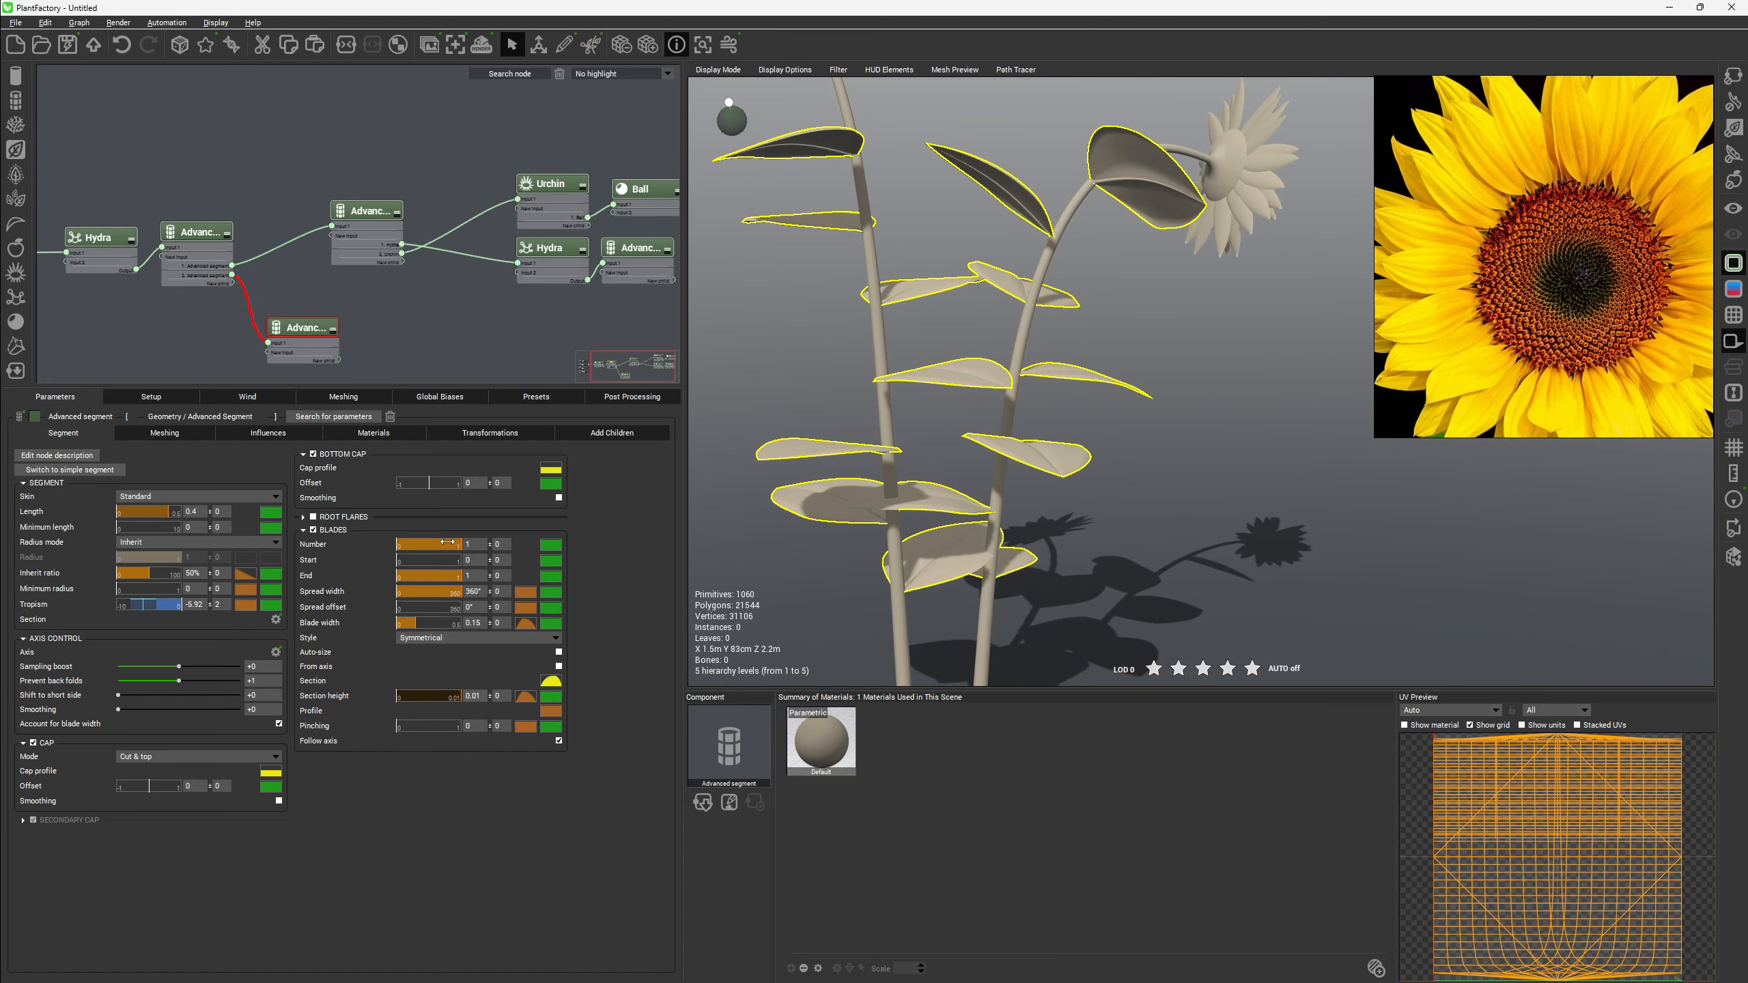
Deselect the leaf segments and generate several new variations of the plant to check its shape.
{"action": "scroll", "coordinate": [451, 365], "scroll_direction": "down", "scroll_amount": 3}
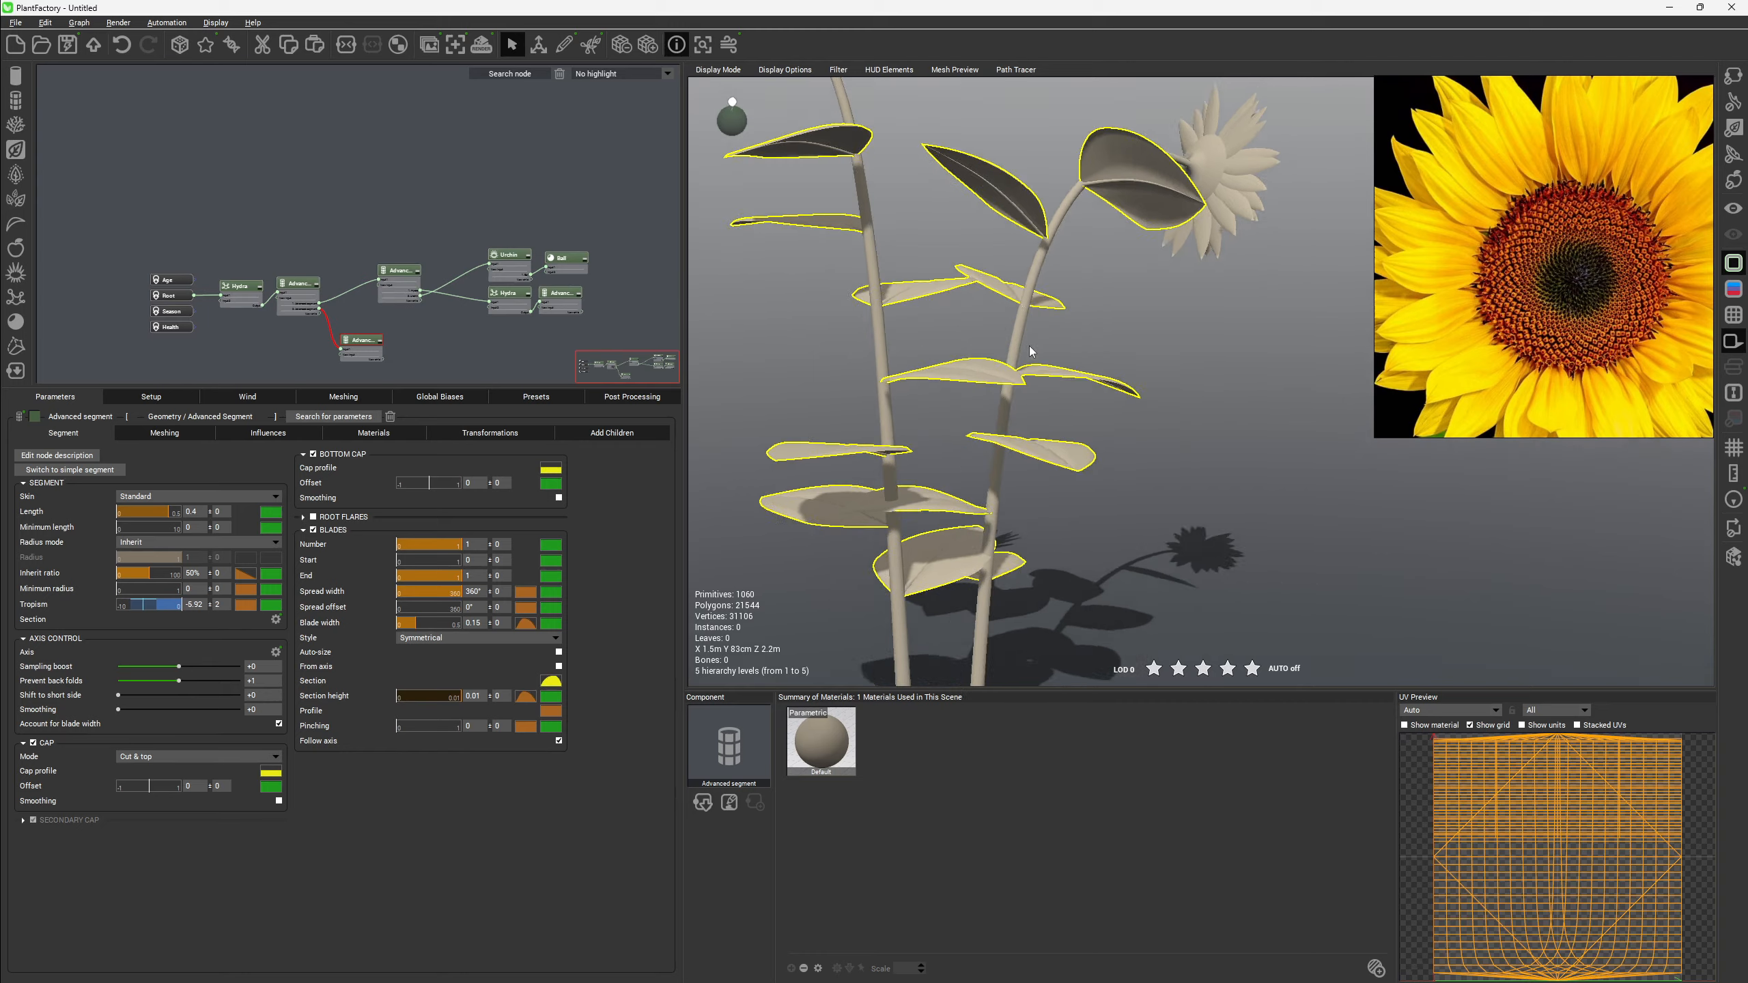
{"action": "scroll", "coordinate": [966, 350], "scroll_direction": "down", "scroll_amount": 5}
{"action": "left_click_drag", "start_coordinate": [966, 350], "coordinate": [722, 265]}
{"action": "left_click", "coordinate": [570, 204]}
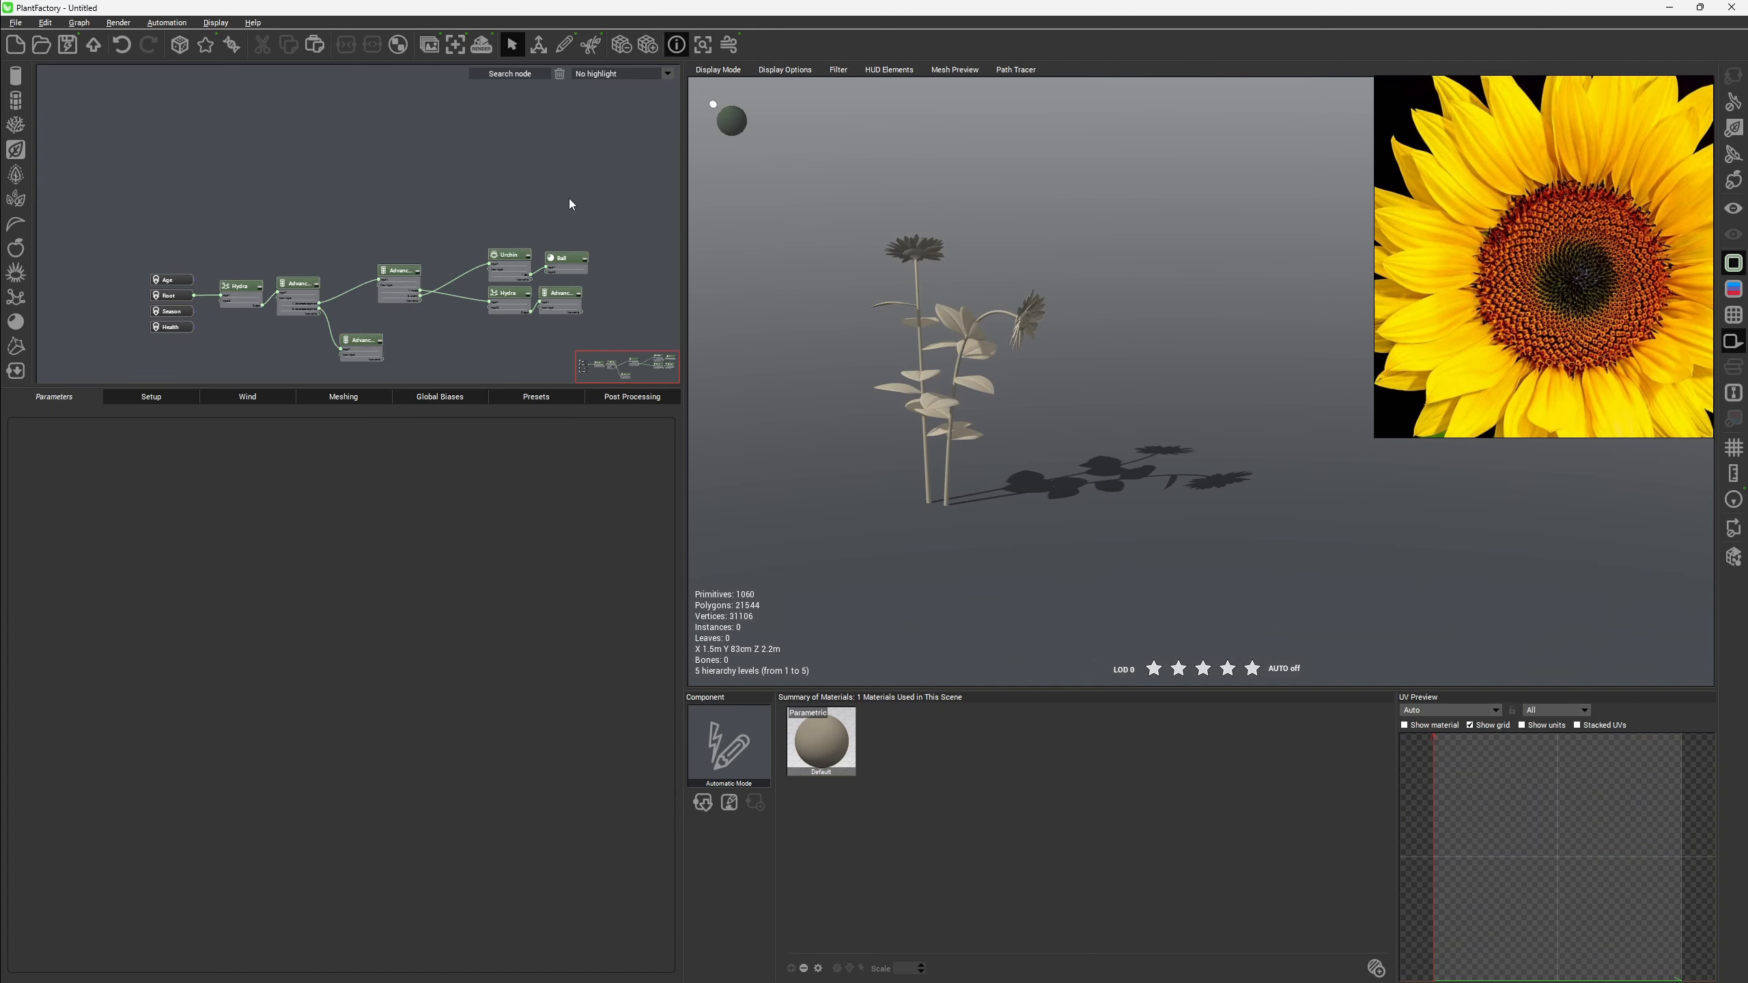
{"action": "left_click", "coordinate": [183, 47]}
{"action": "left_click_drag", "start_coordinate": [962, 396], "coordinate": [1184, 420]}
{"action": "left_click", "coordinate": [183, 47]}
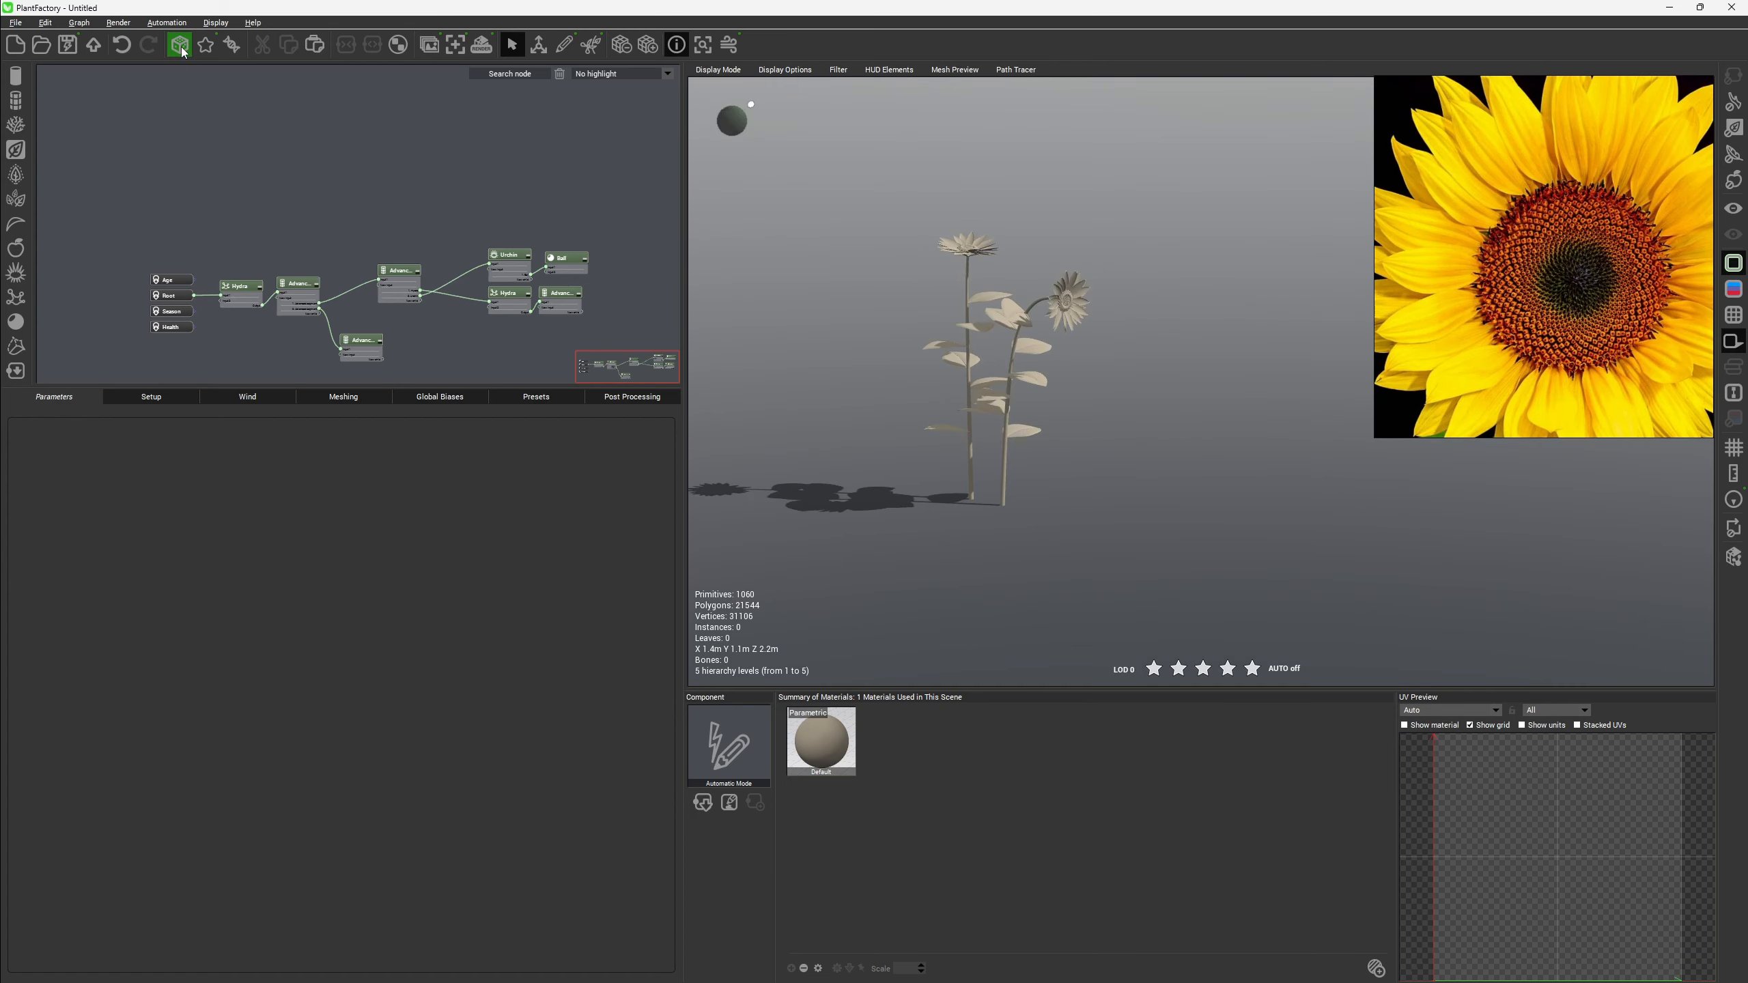
{"action": "left_click", "coordinate": [183, 47]}
{"action": "left_click", "coordinate": [183, 47]}
{"action": "left_click_drag", "start_coordinate": [836, 310], "coordinate": [939, 268]}
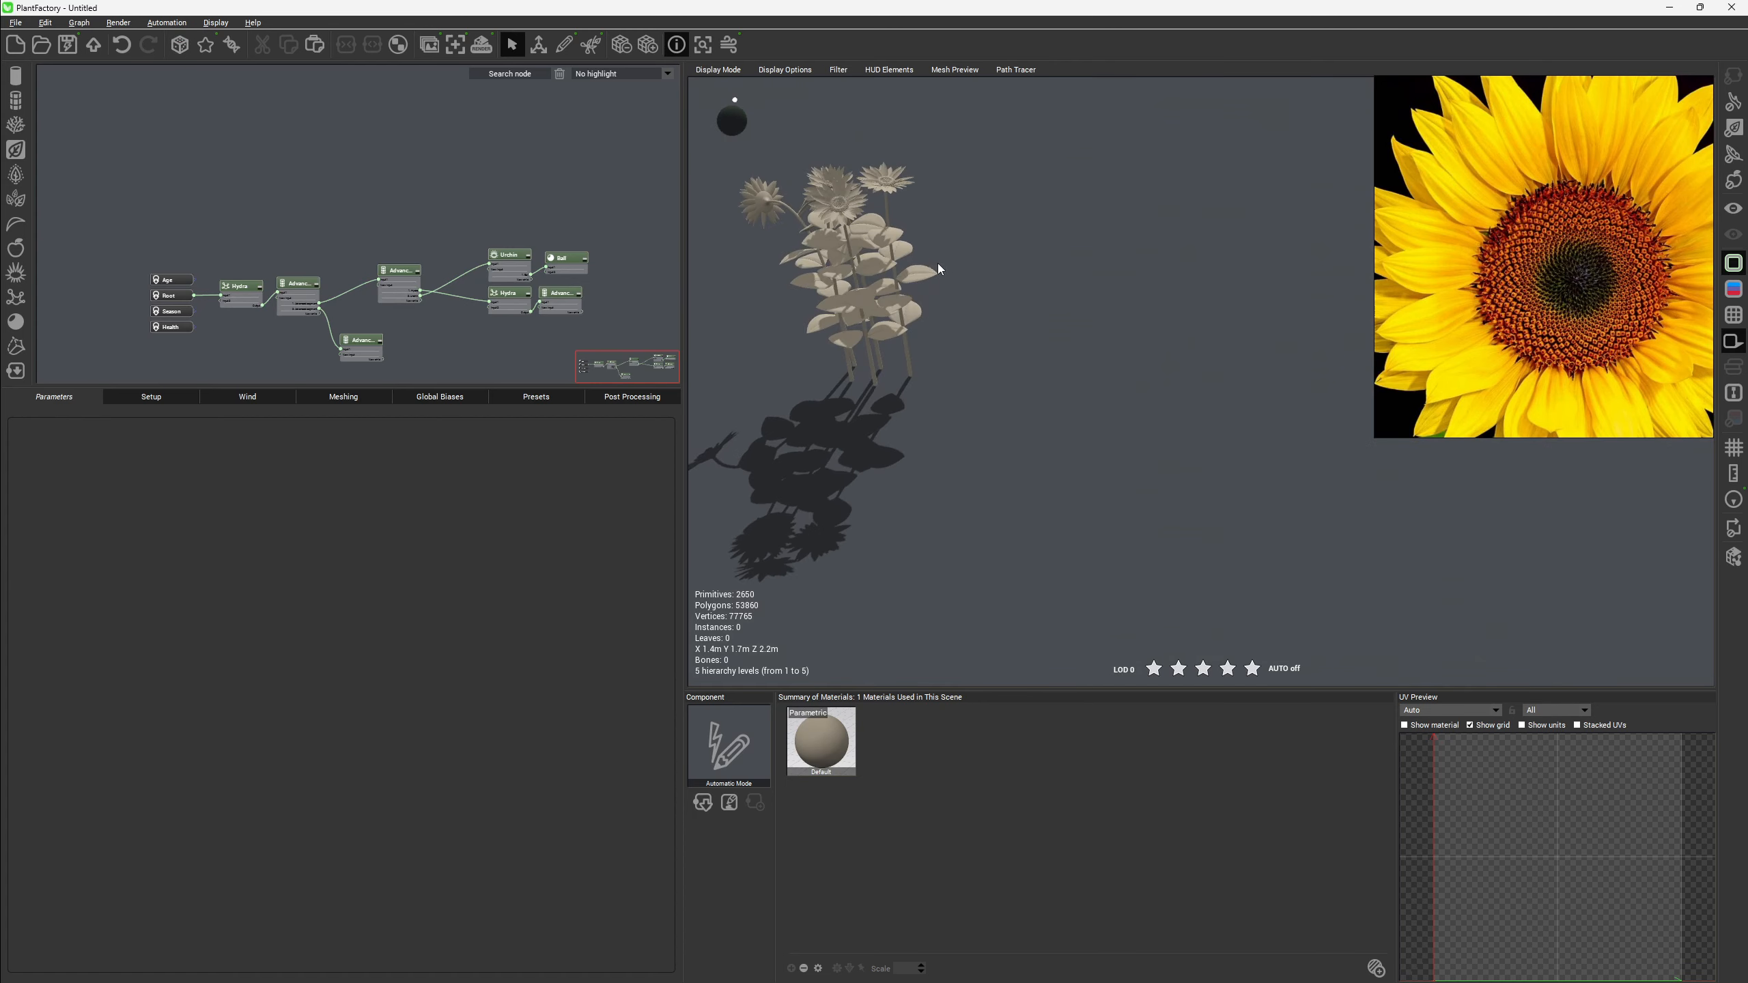
Set the root Hydra's Radius to 1 and raise its Number of children to about 10.
{"action": "left_click", "coordinate": [233, 292]}
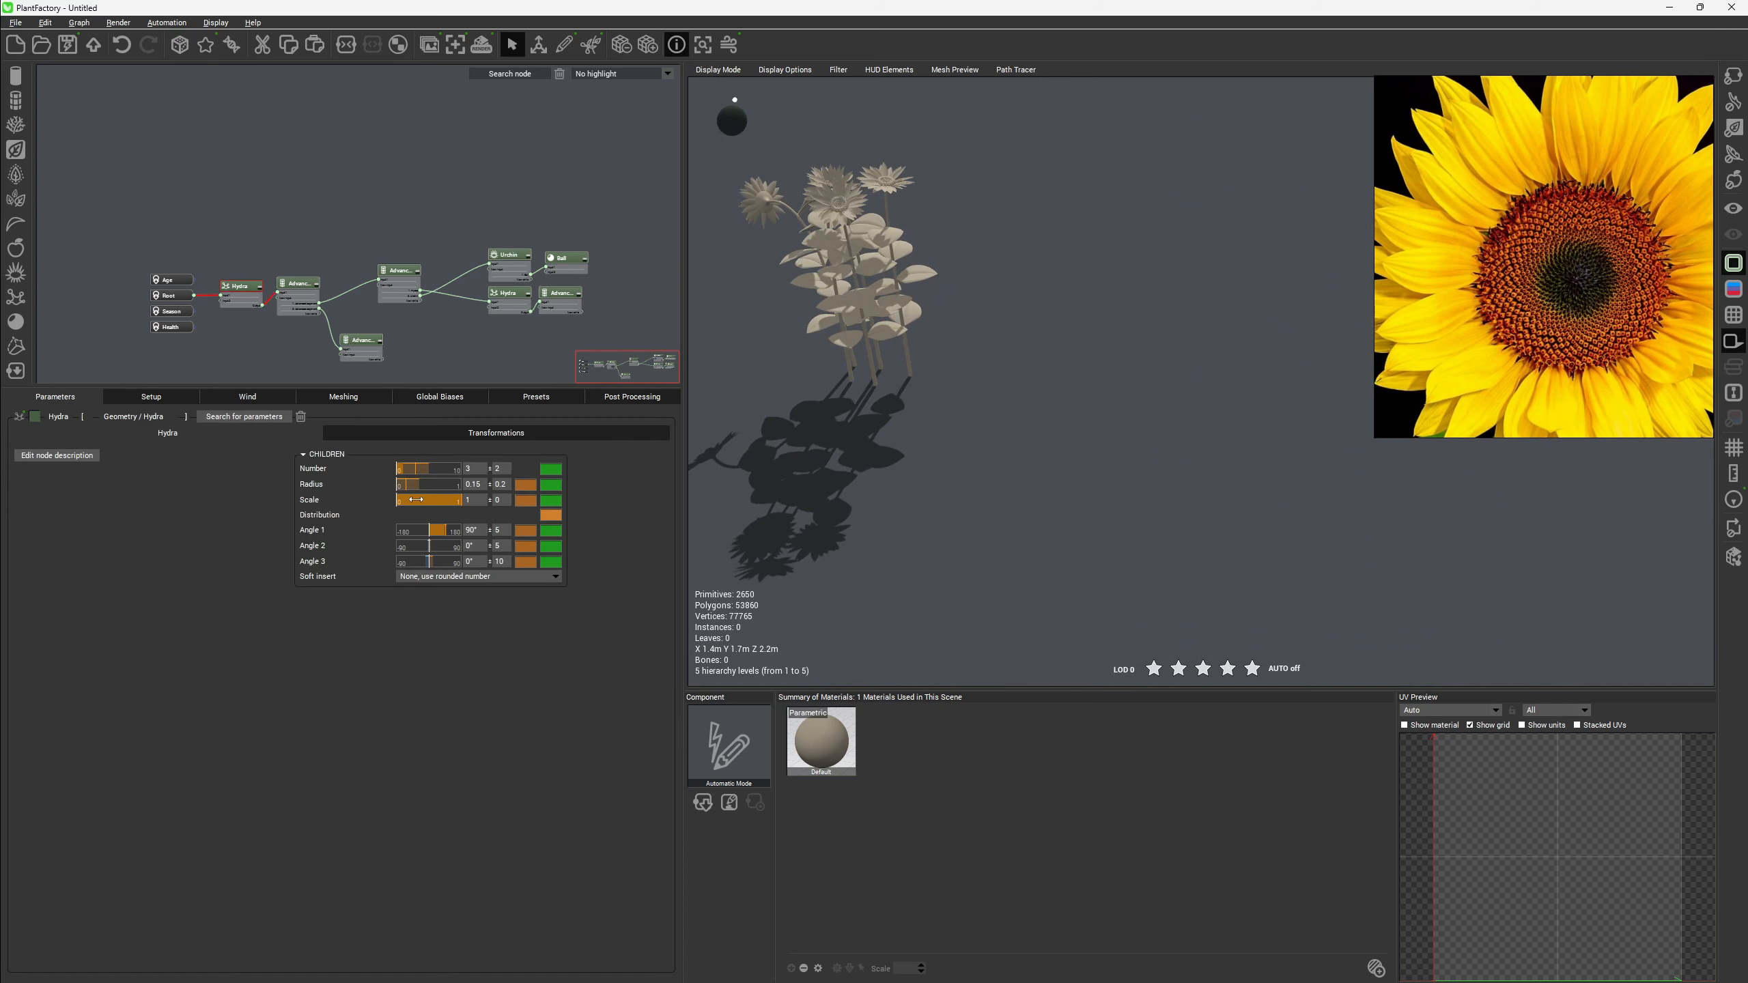
{"action": "double_click", "coordinate": [473, 484]}
{"action": "type", "text": "1"}
{"action": "key", "text": "Return"}
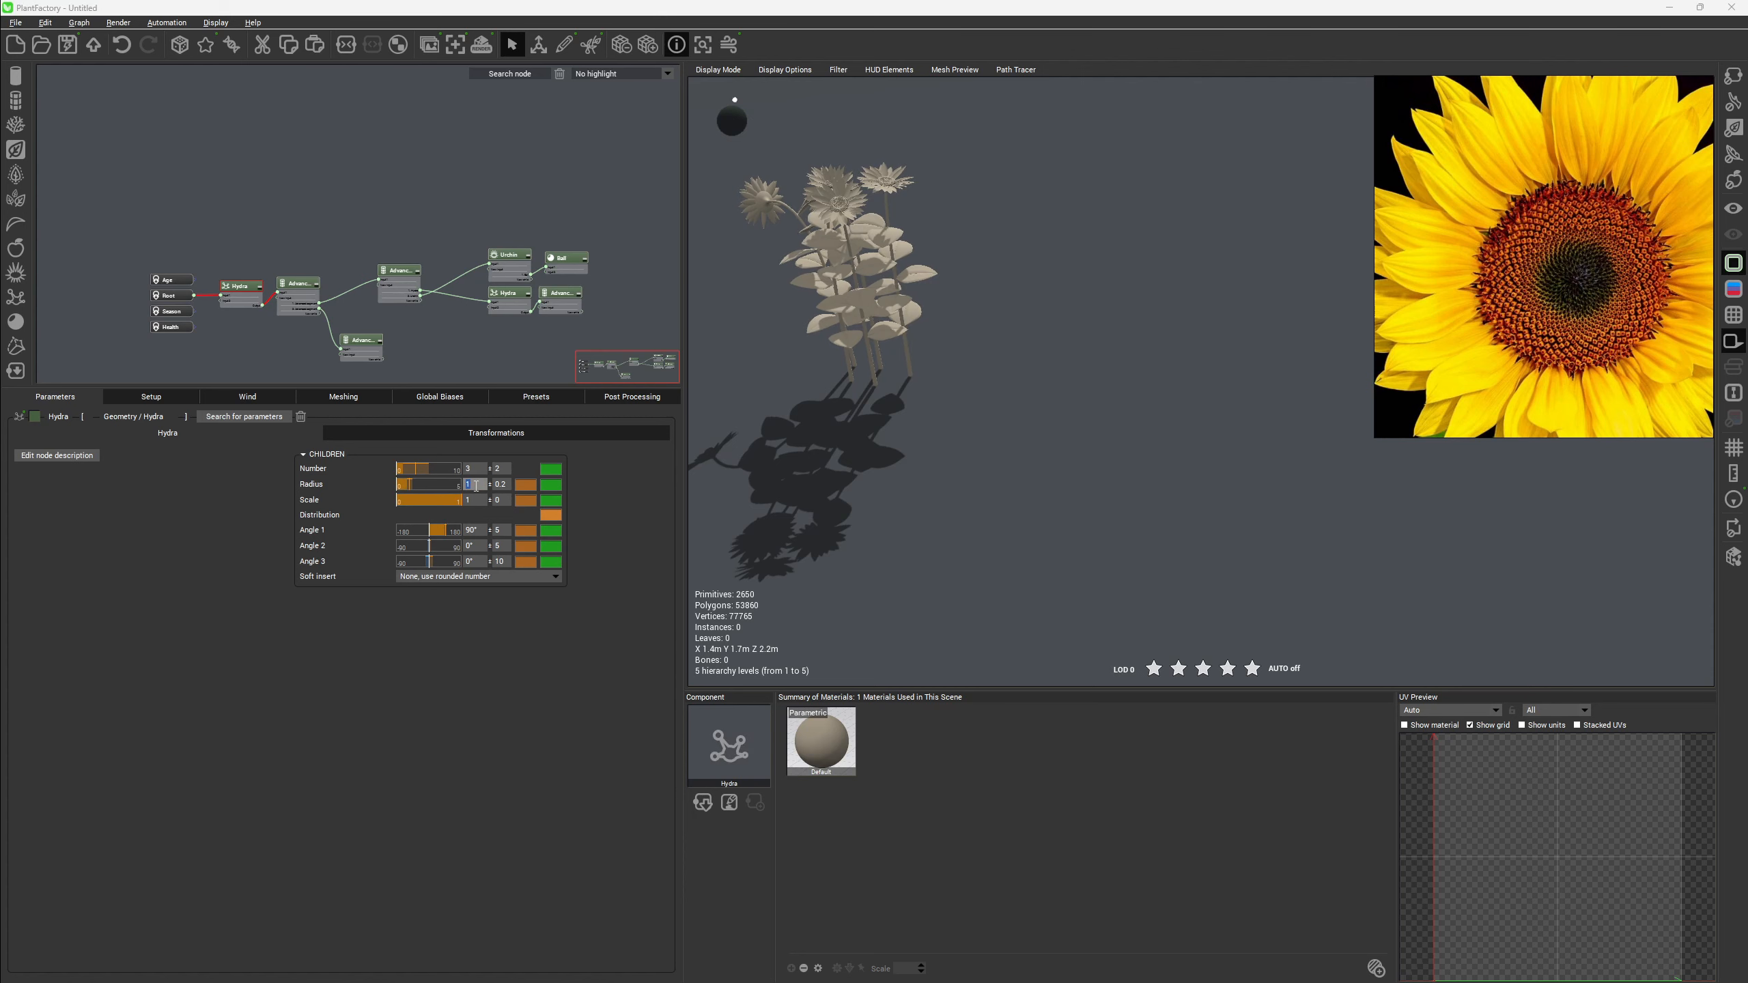
{"action": "left_click_drag", "start_coordinate": [418, 465], "coordinate": [460, 467]}
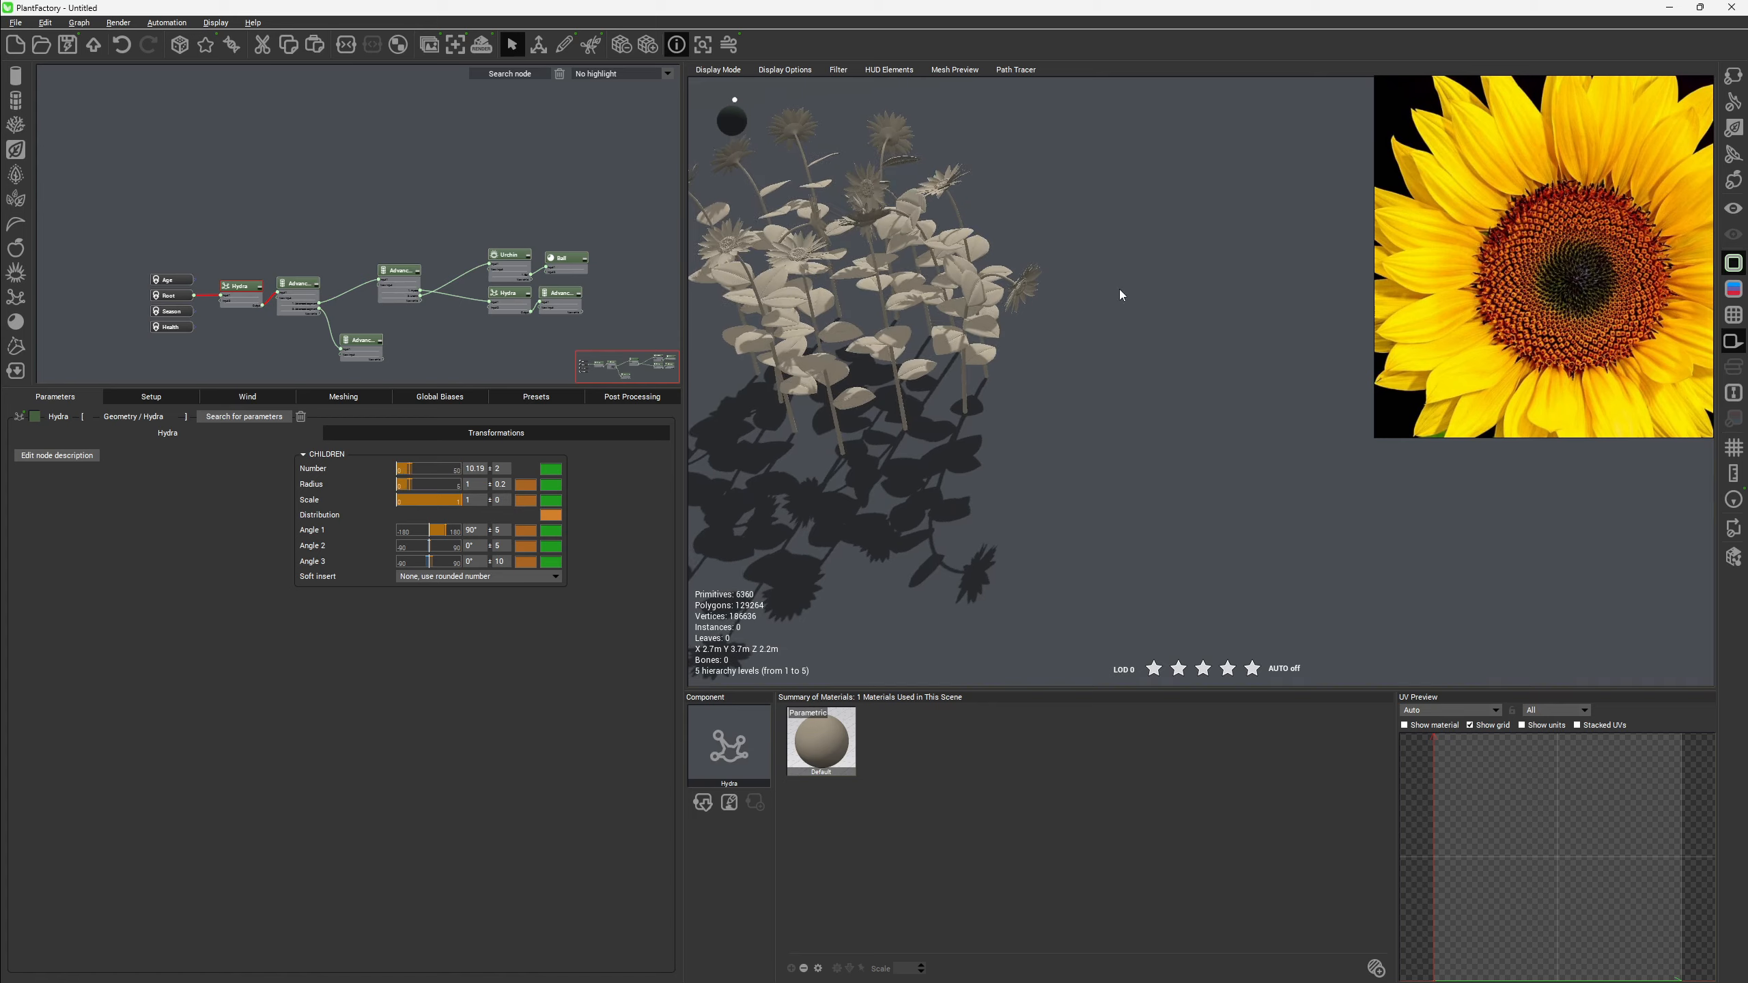
{"action": "left_click_drag", "start_coordinate": [1120, 291], "coordinate": [1038, 495]}
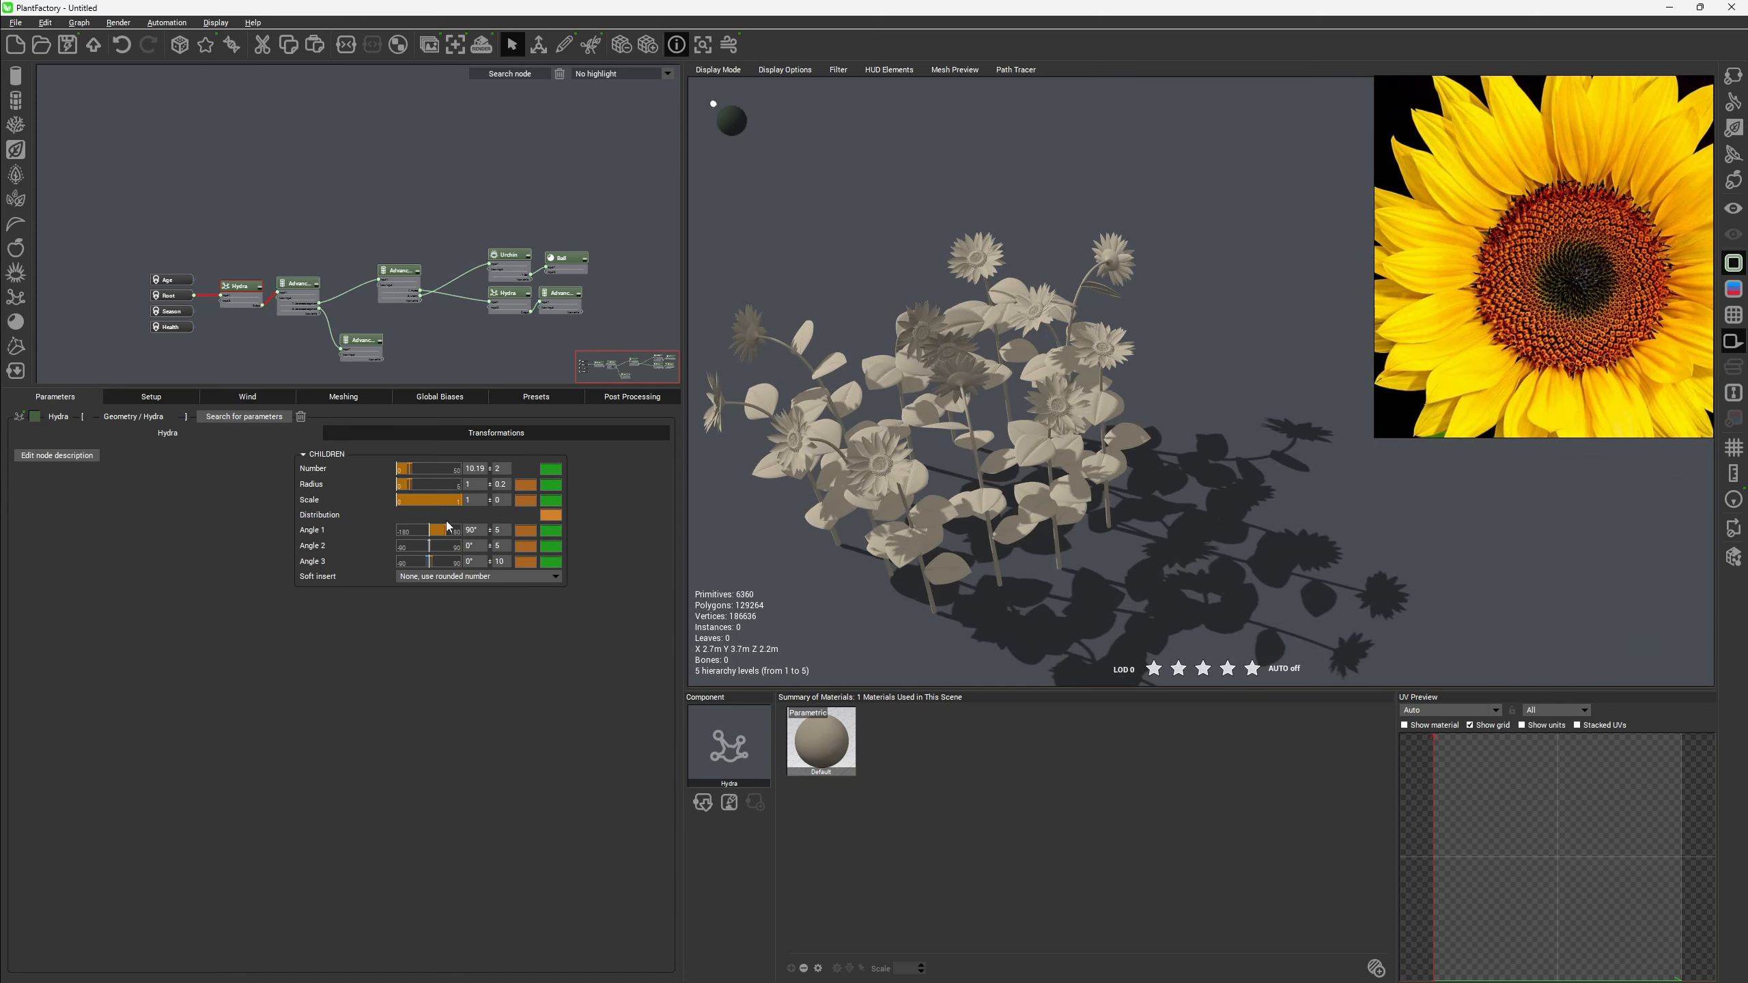
Spread the plants out by setting the root Hydra's Radius to 5.
{"action": "double_click", "coordinate": [475, 486]}
{"action": "type", "text": "10"}
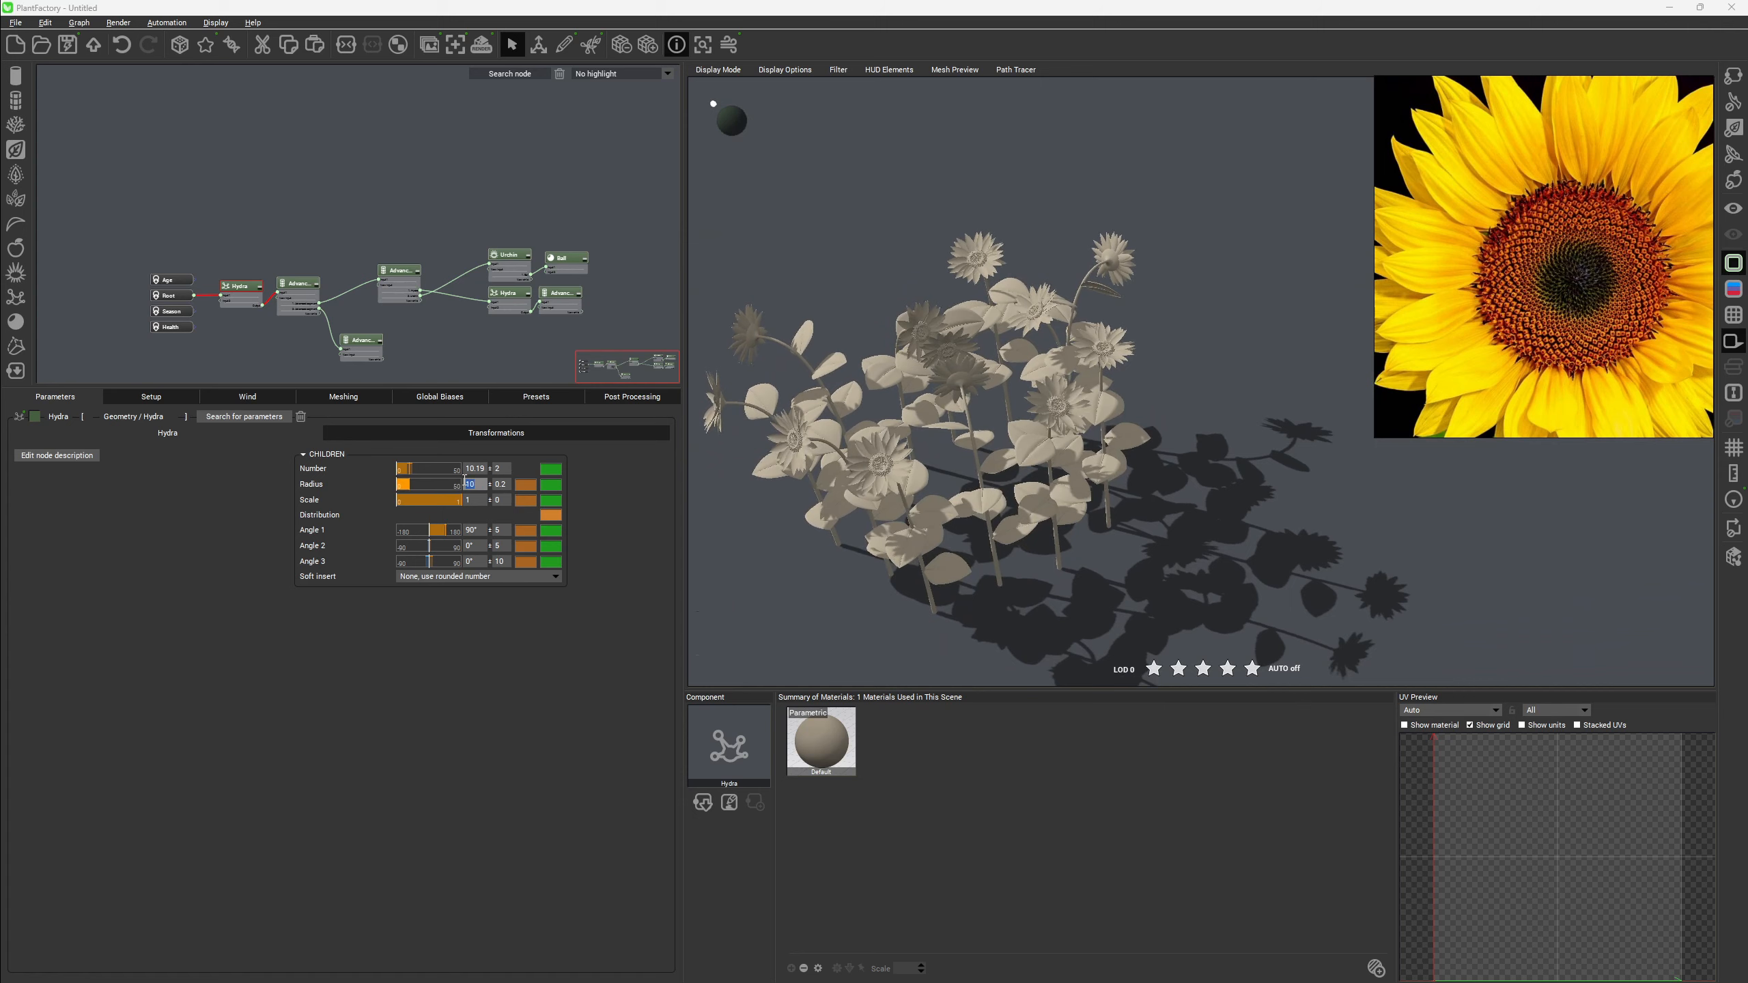
{"action": "key", "text": "Return"}
{"action": "type", "text": "5"}
{"action": "key", "text": "Return"}
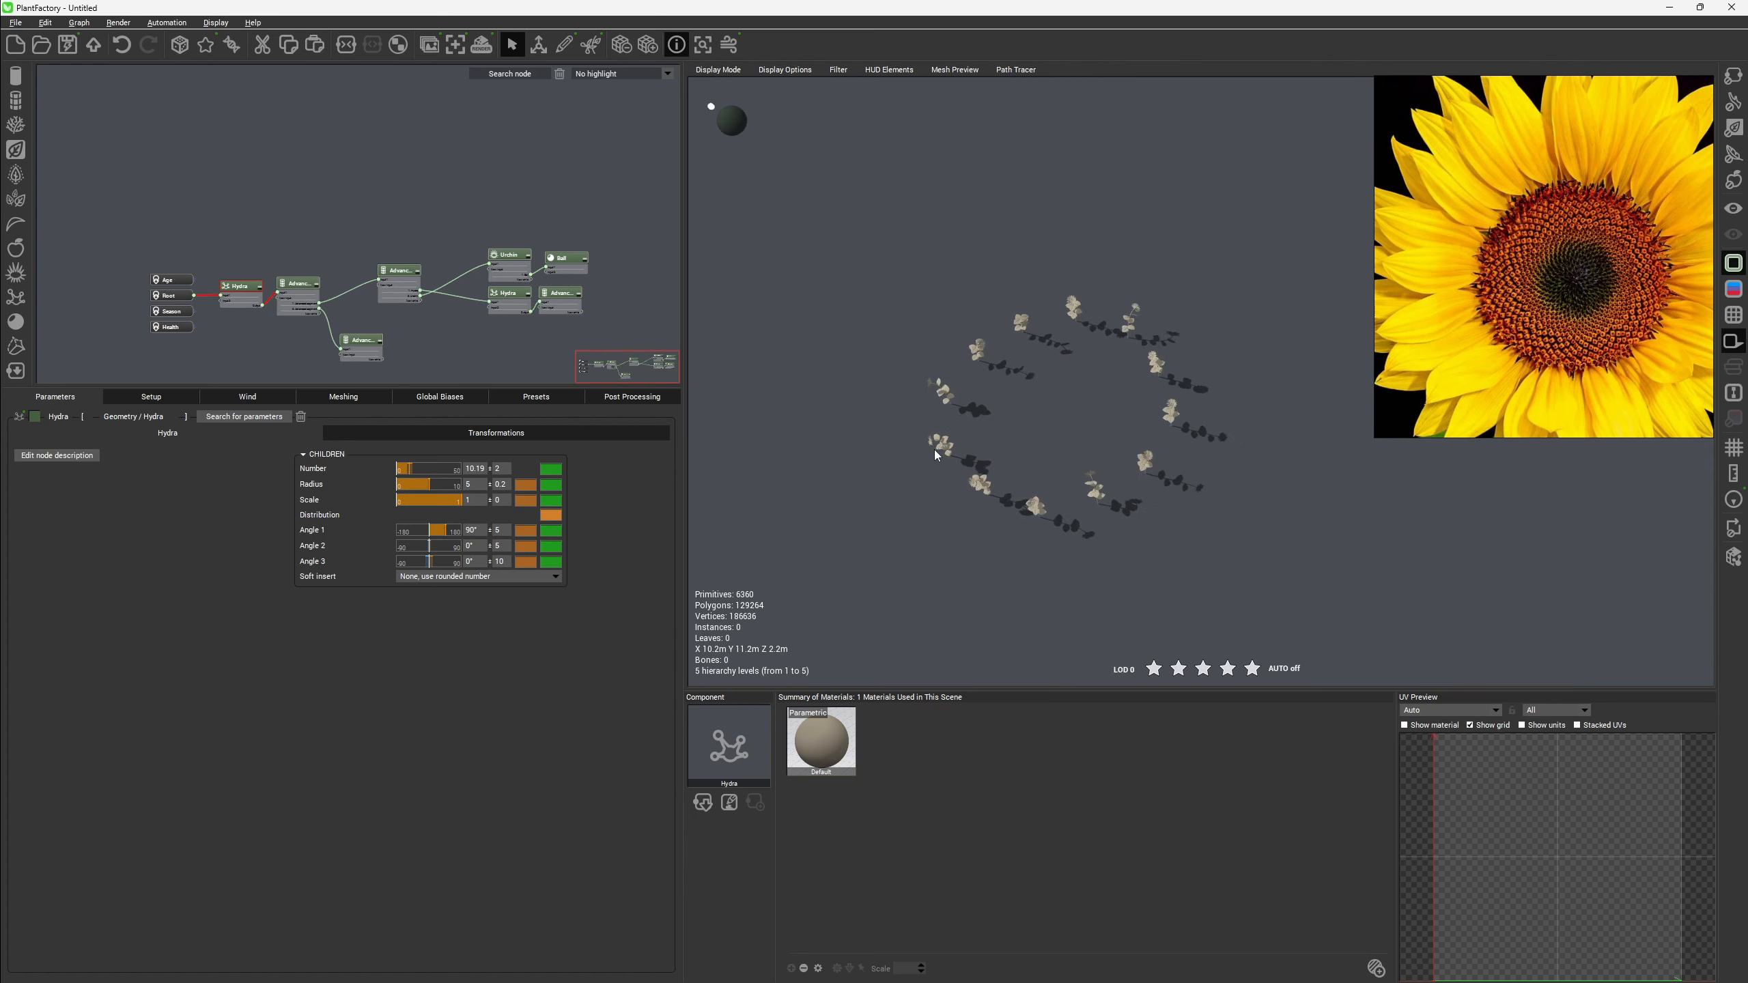
{"action": "left_click_drag", "start_coordinate": [933, 449], "coordinate": [1158, 460]}
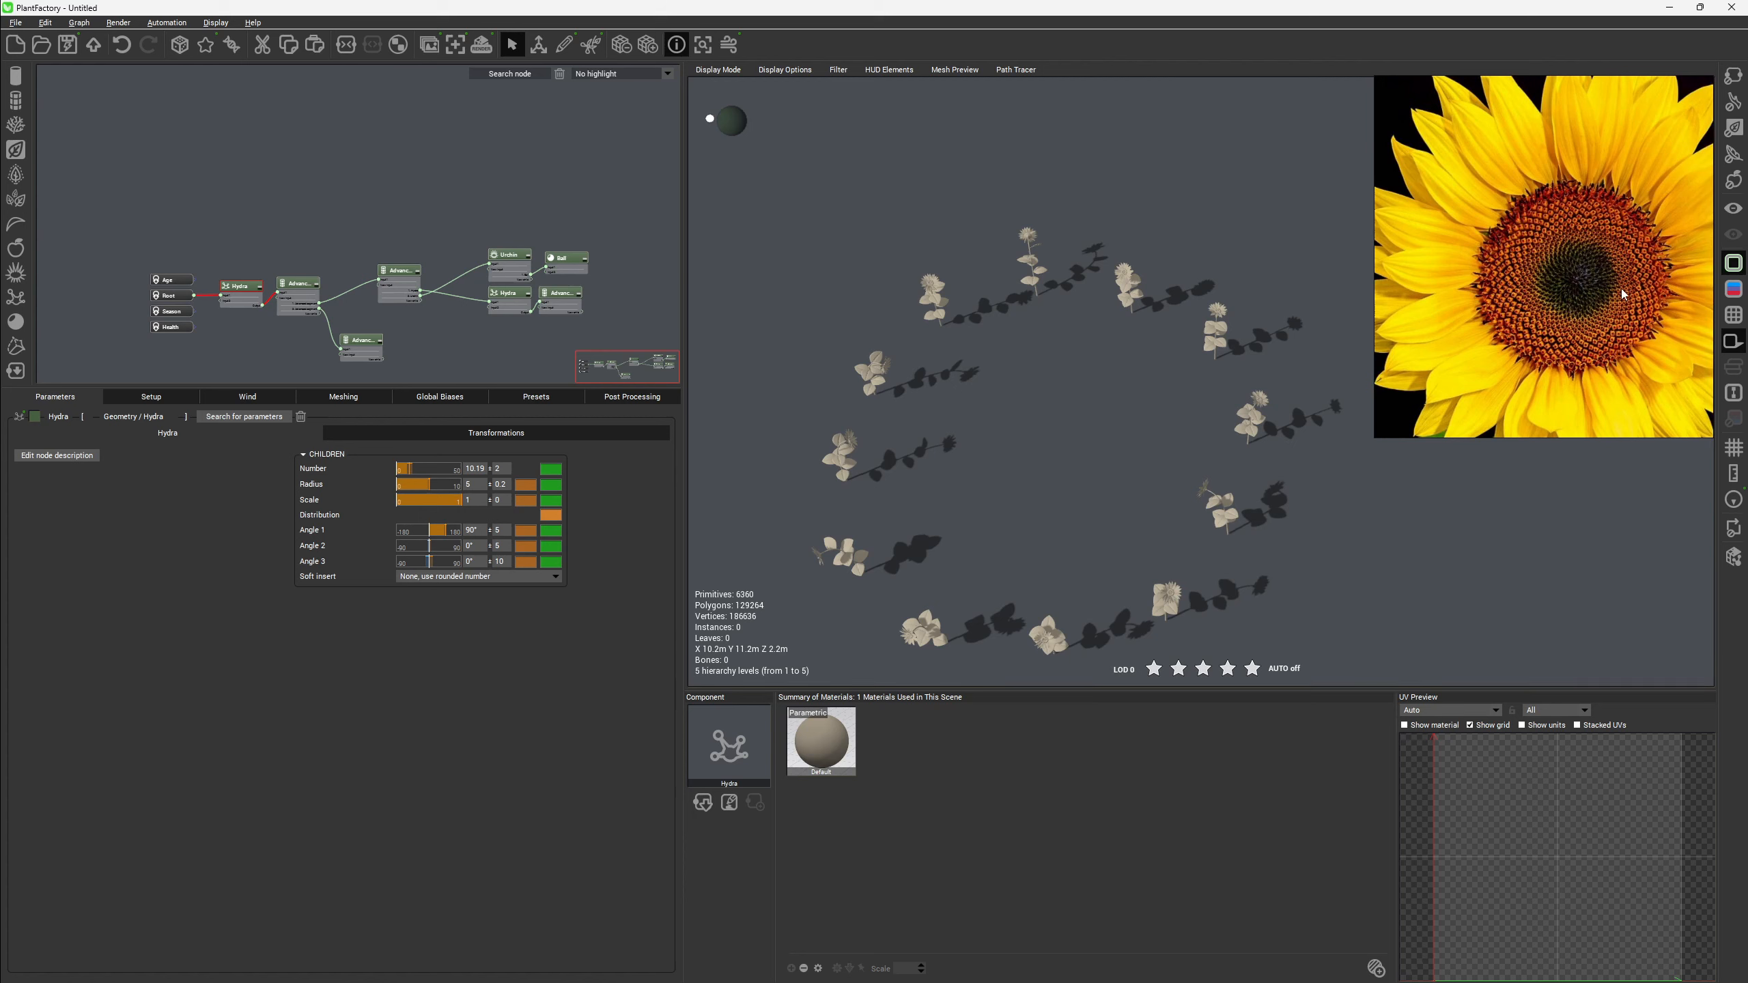
Add an Urchin geometry node as a second child of the Root node.
{"action": "scroll", "coordinate": [278, 275], "scroll_direction": "up", "scroll_amount": 3}
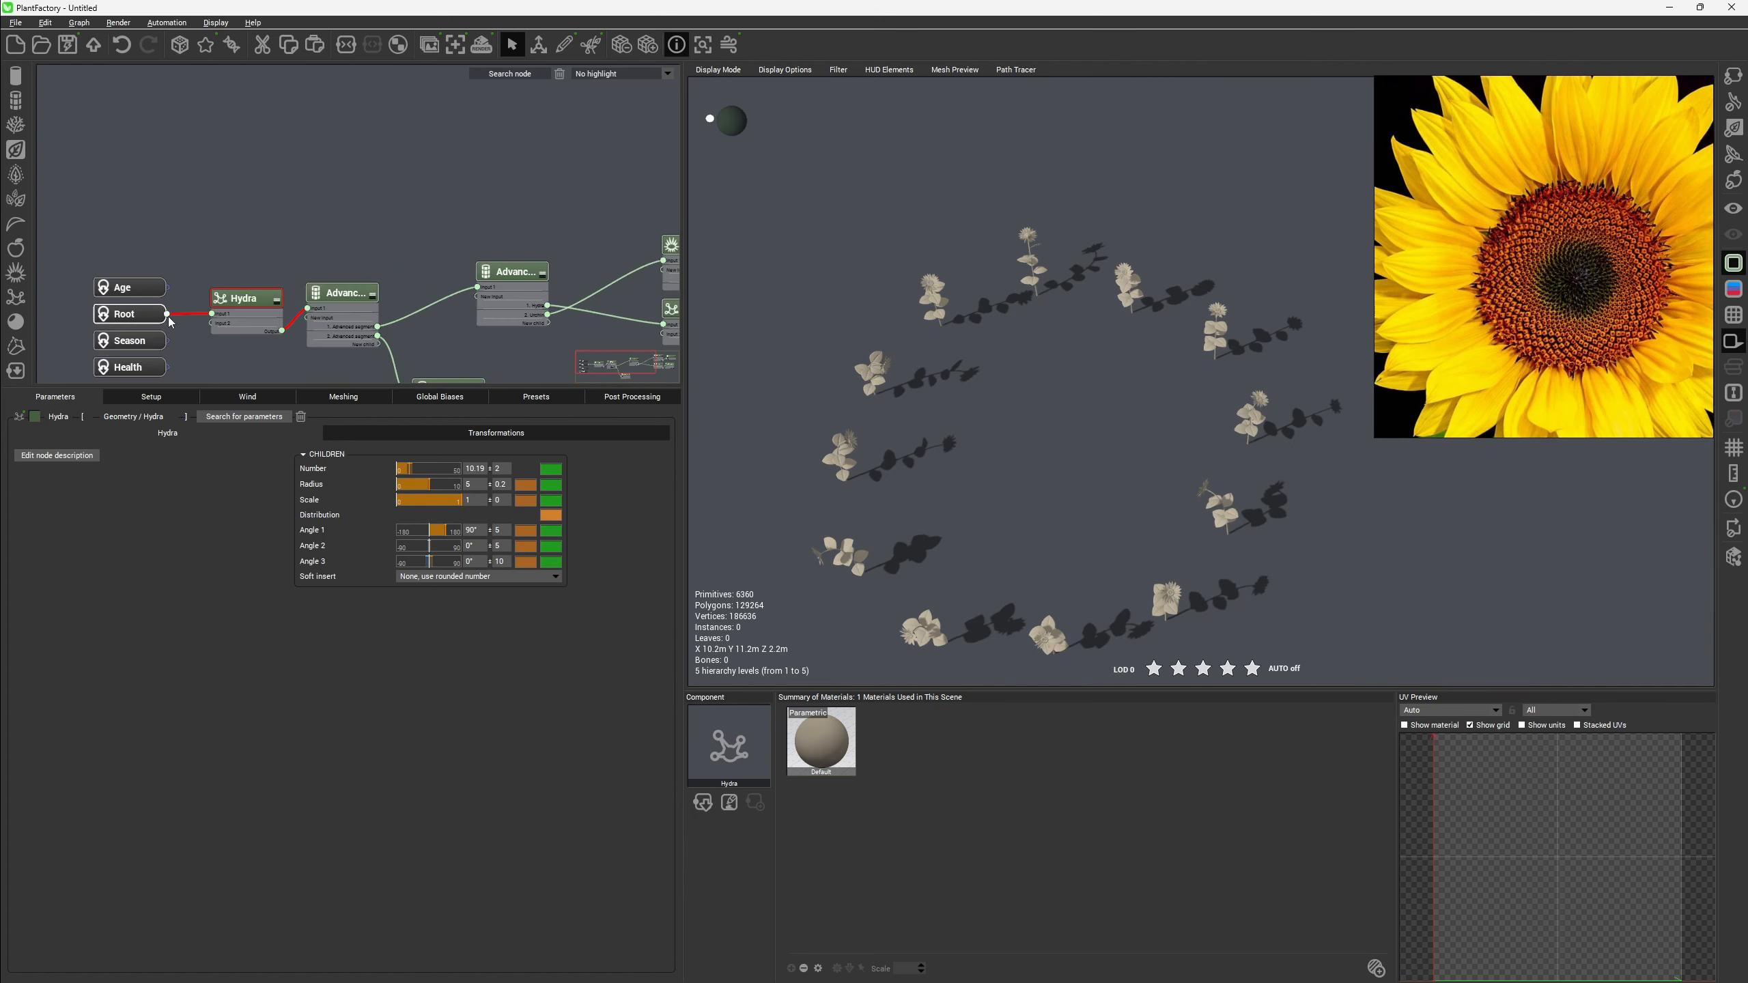
{"action": "left_click_drag", "start_coordinate": [168, 316], "coordinate": [213, 208]}
{"action": "mouse_move", "coordinate": [255, 230]}
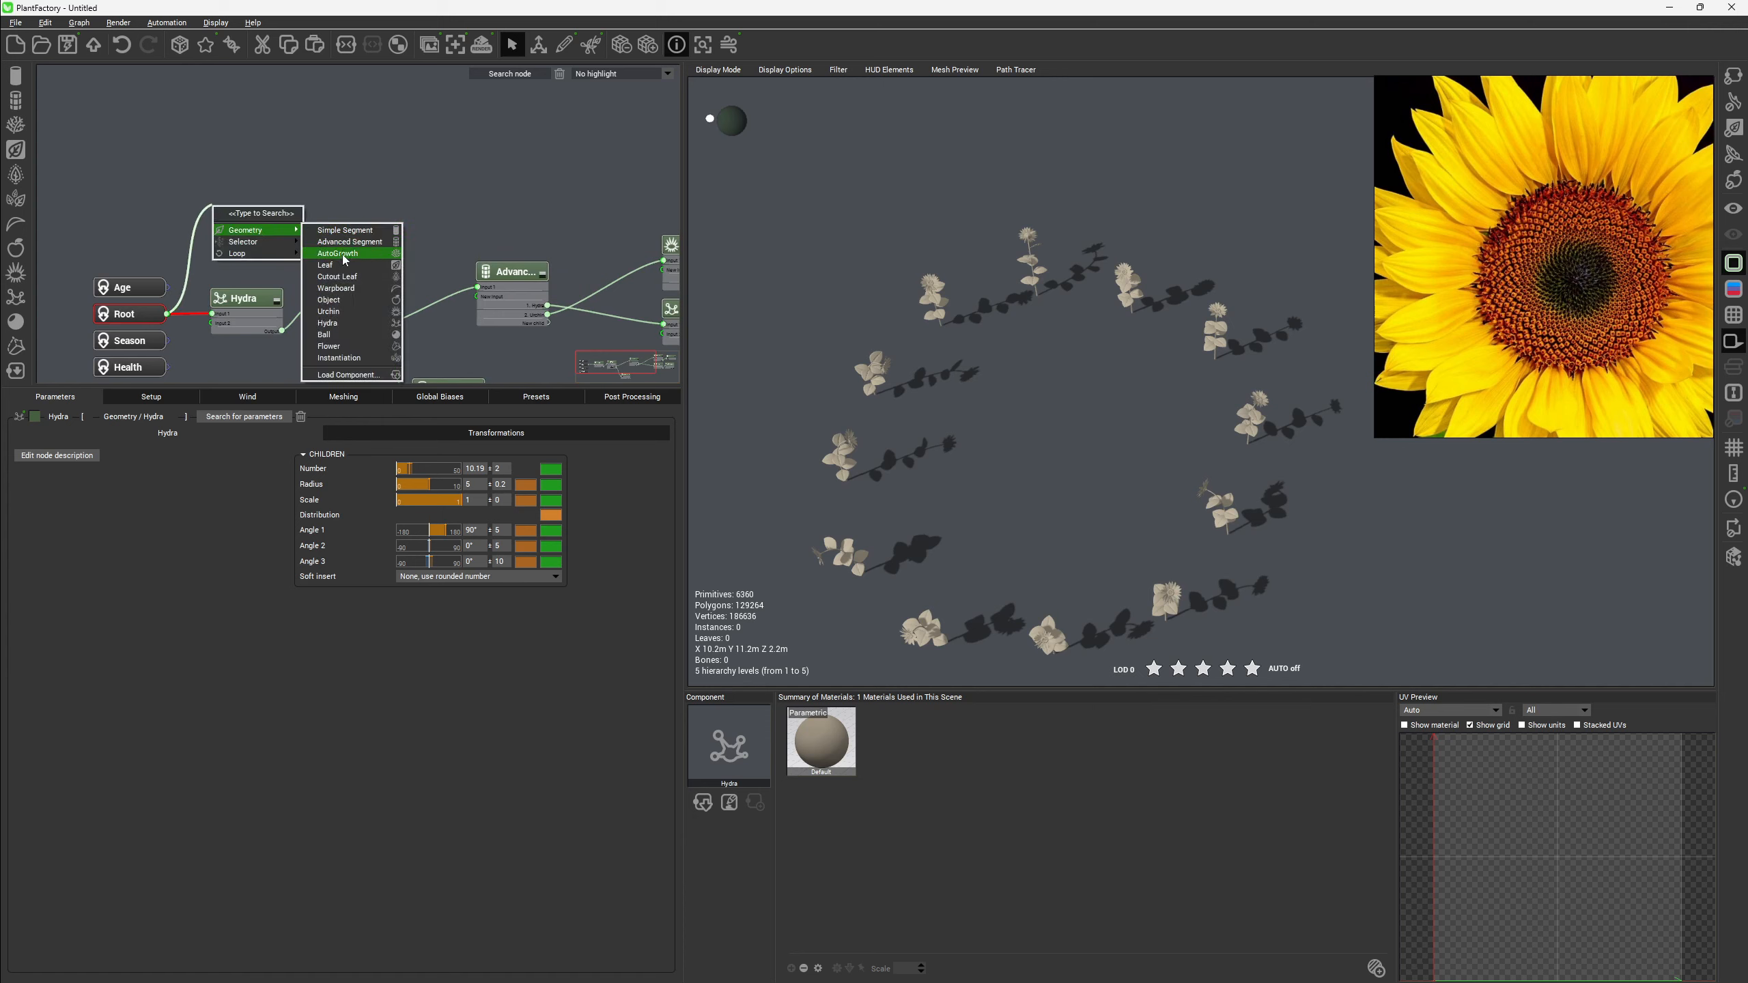
{"action": "left_click", "coordinate": [344, 312]}
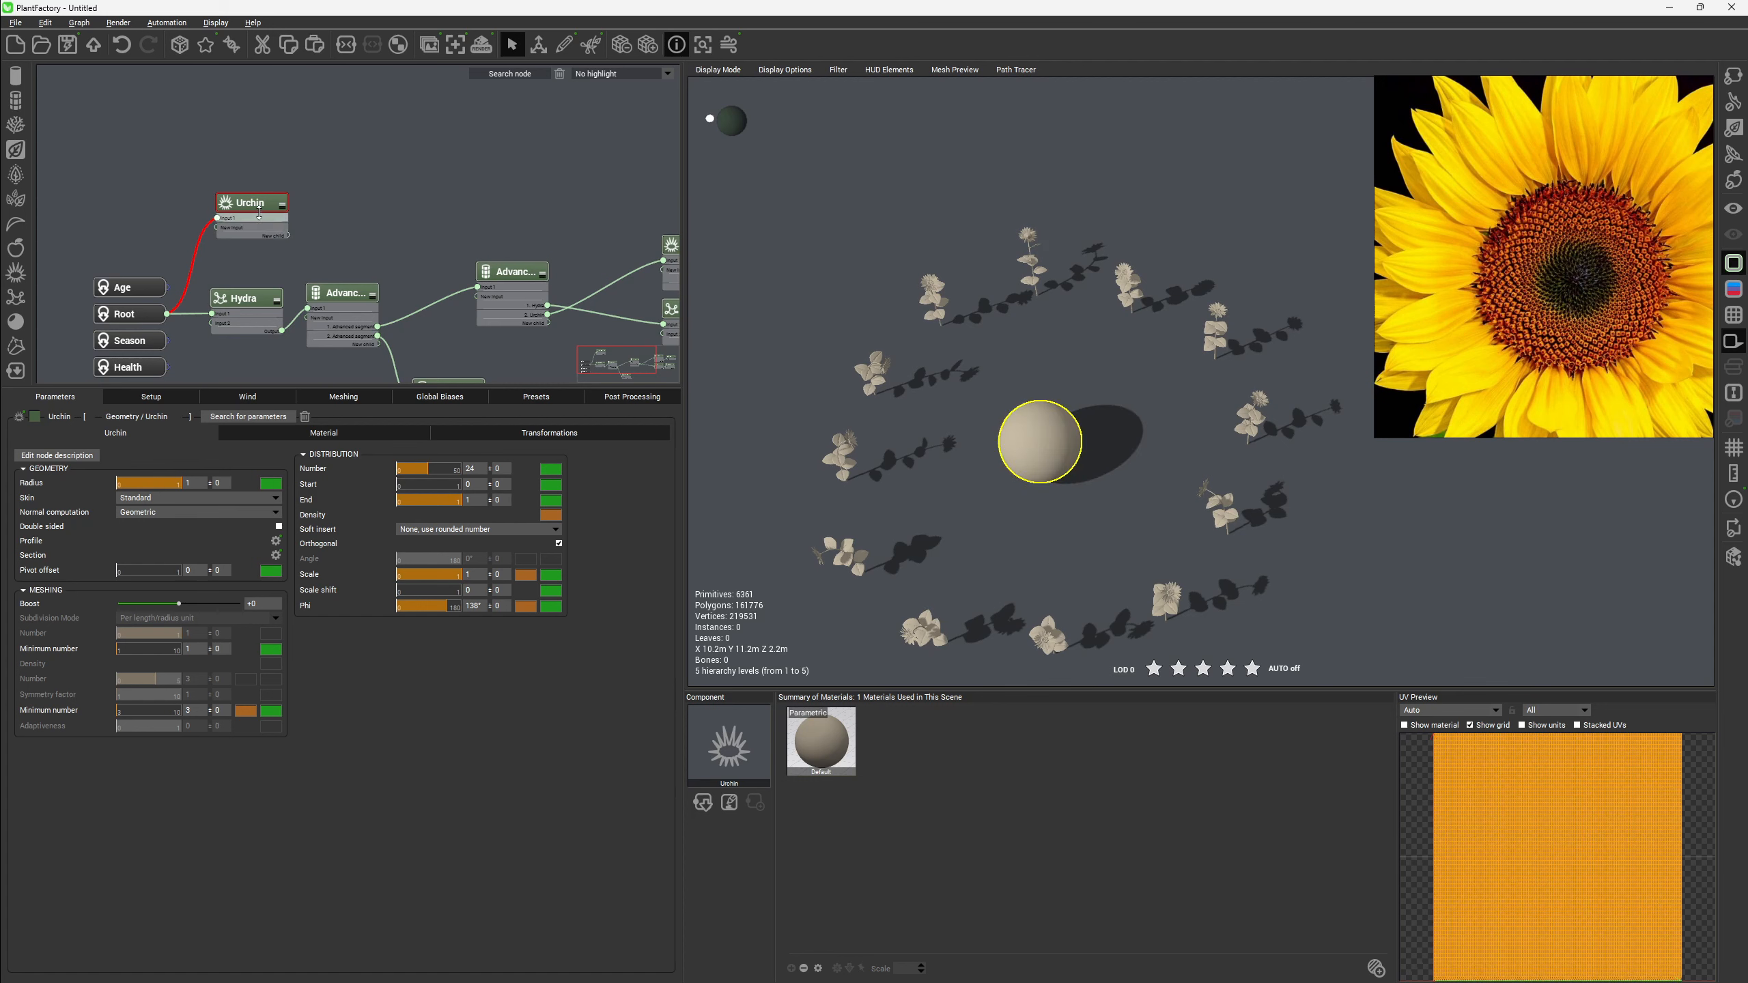
Flatten the new urchin into a thin disc by setting its Z scale to 0.001.
{"action": "left_click", "coordinate": [548, 432]}
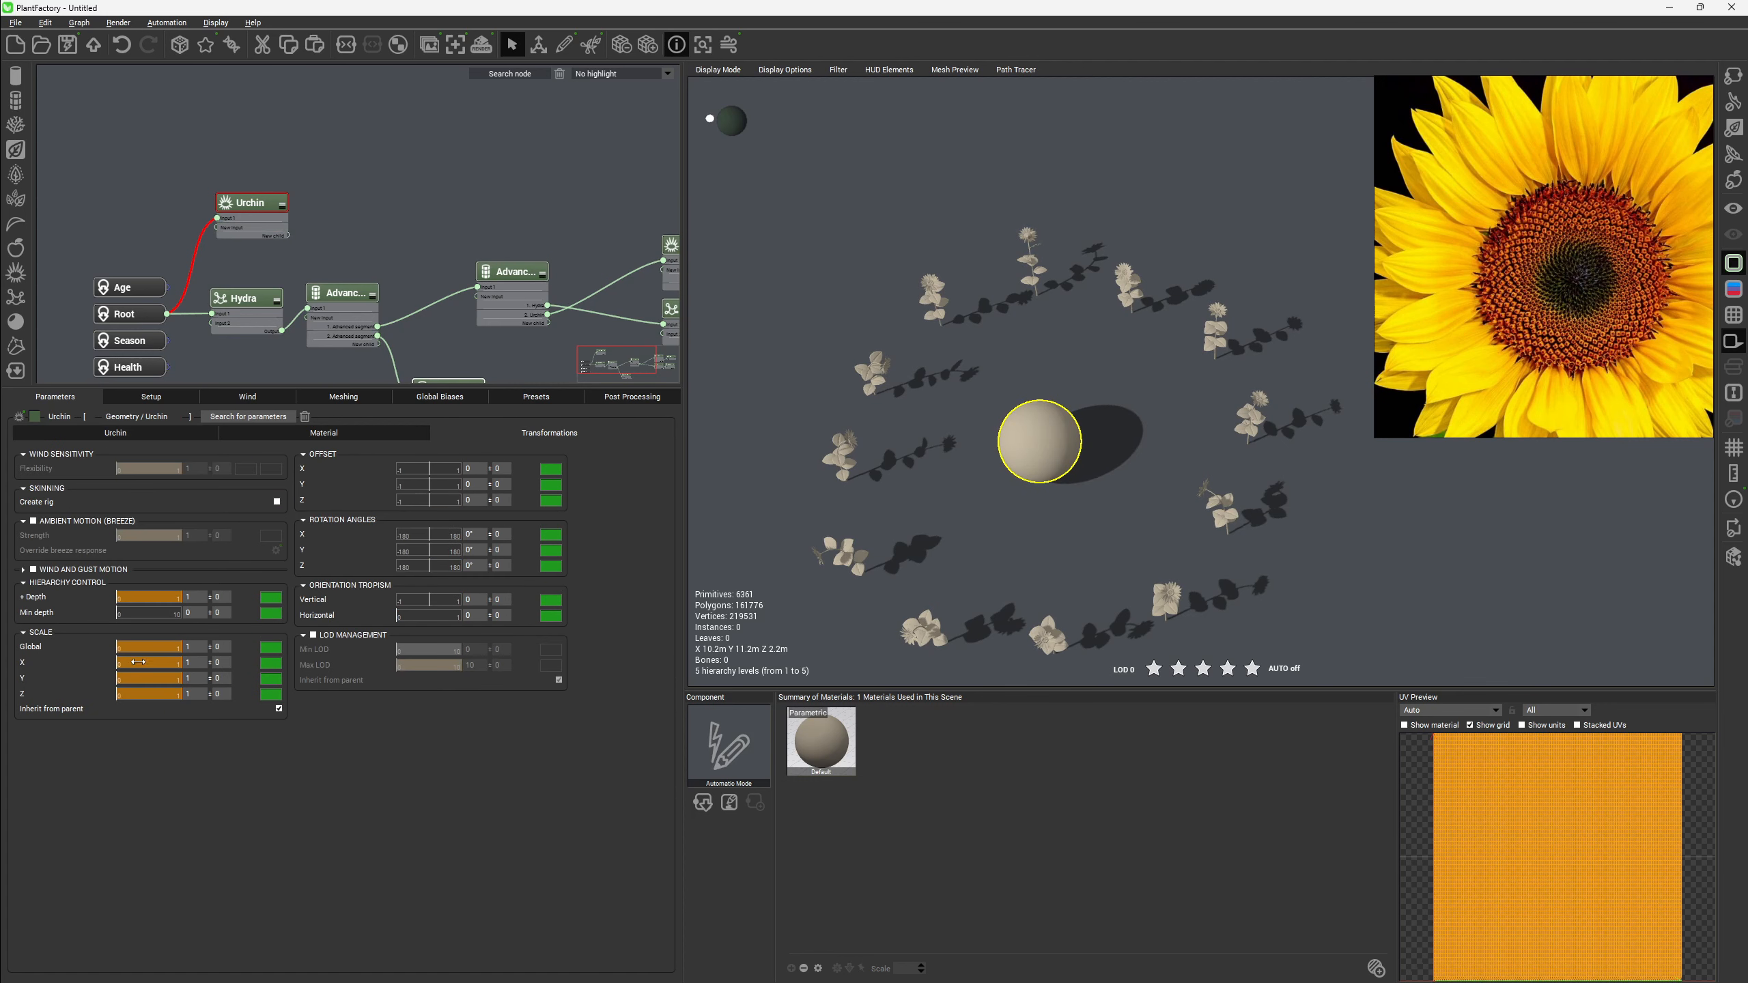
{"action": "left_click", "coordinate": [198, 694]}
{"action": "type", "text": "0.1"}
{"action": "key", "text": "Return"}
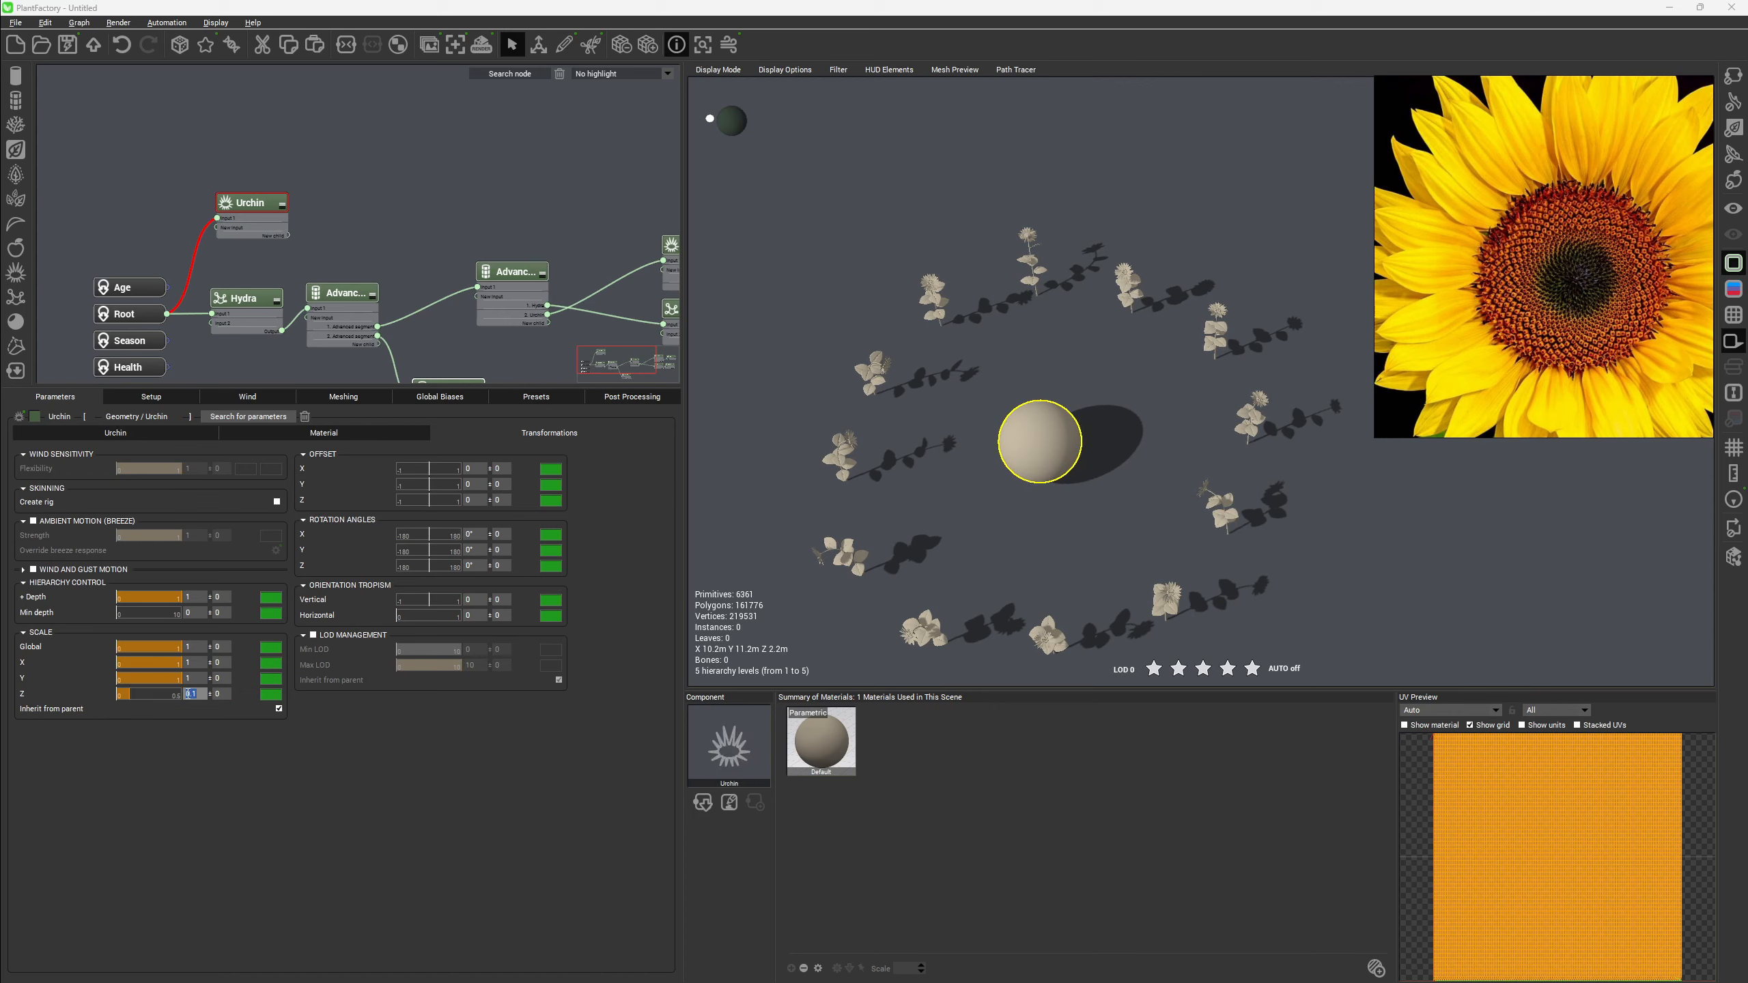
{"action": "right_click_drag", "start_coordinate": [922, 443], "coordinate": [1015, 477]}
{"action": "scroll", "coordinate": [1119, 504], "scroll_direction": "up", "scroll_amount": 5}
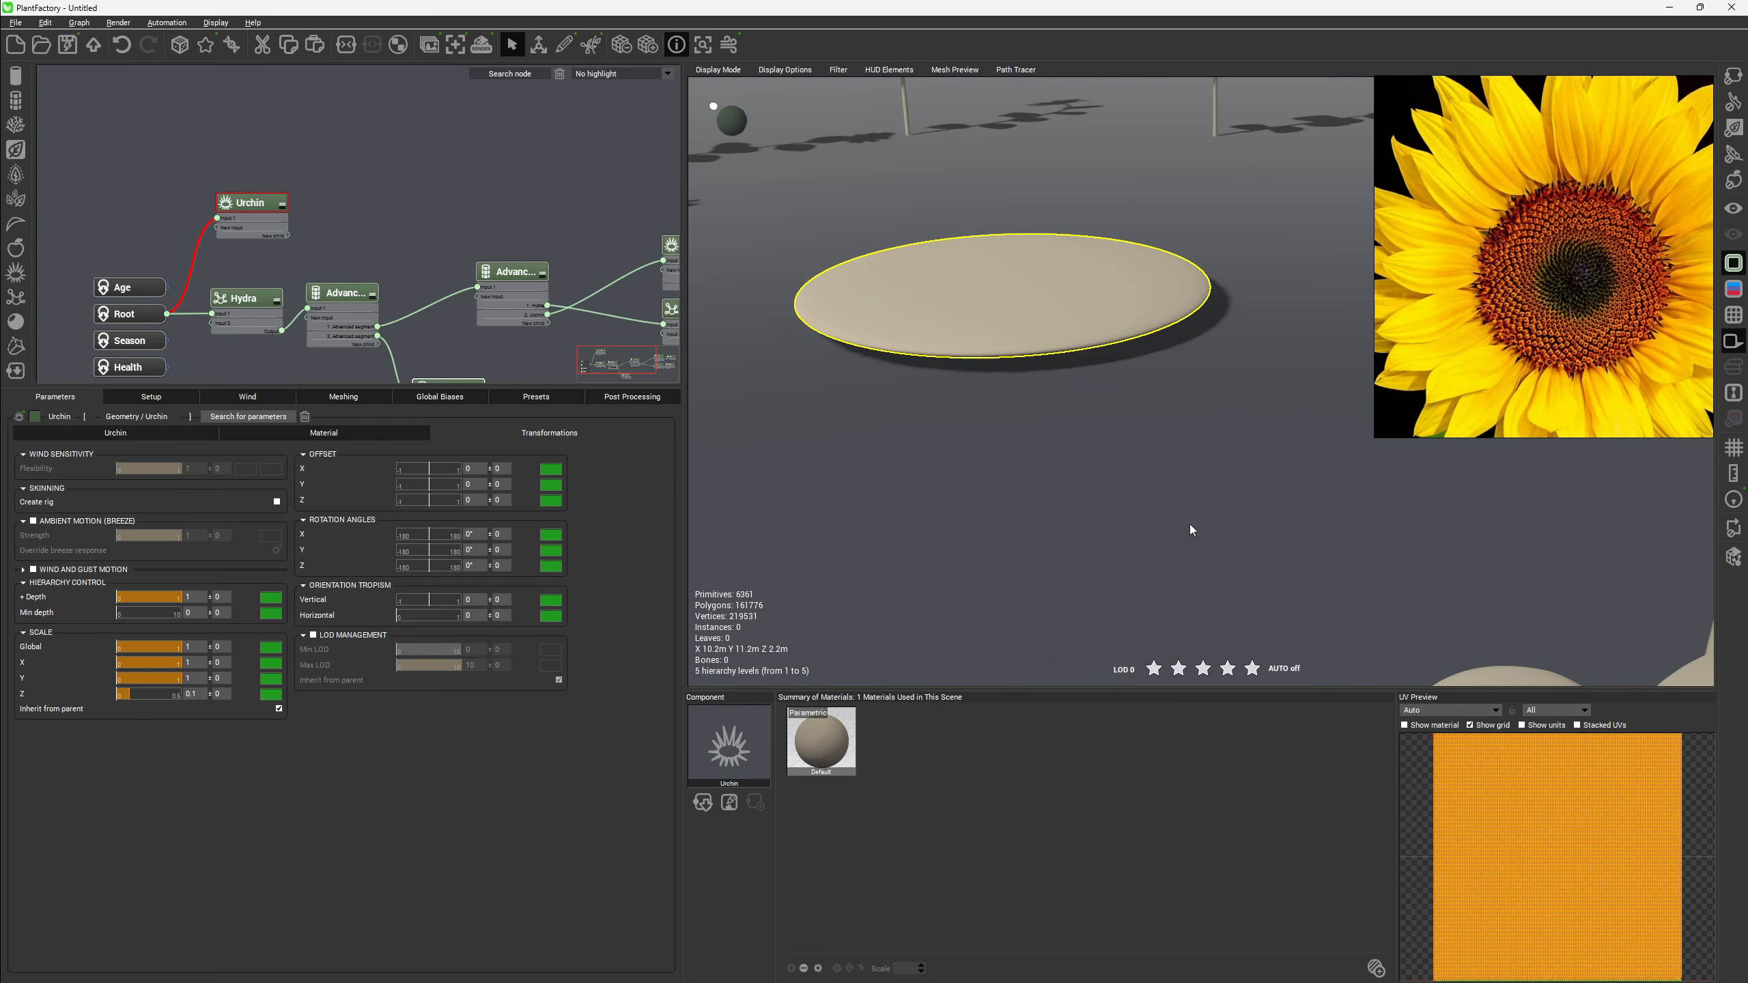
{"action": "mouse_move", "coordinate": [1057, 351]}
{"action": "right_mouse_down"}
{"action": "mouse_move", "coordinate": [1040, 300]}
{"action": "mouse_move", "coordinate": [1041, 330]}
{"action": "right_mouse_up"}
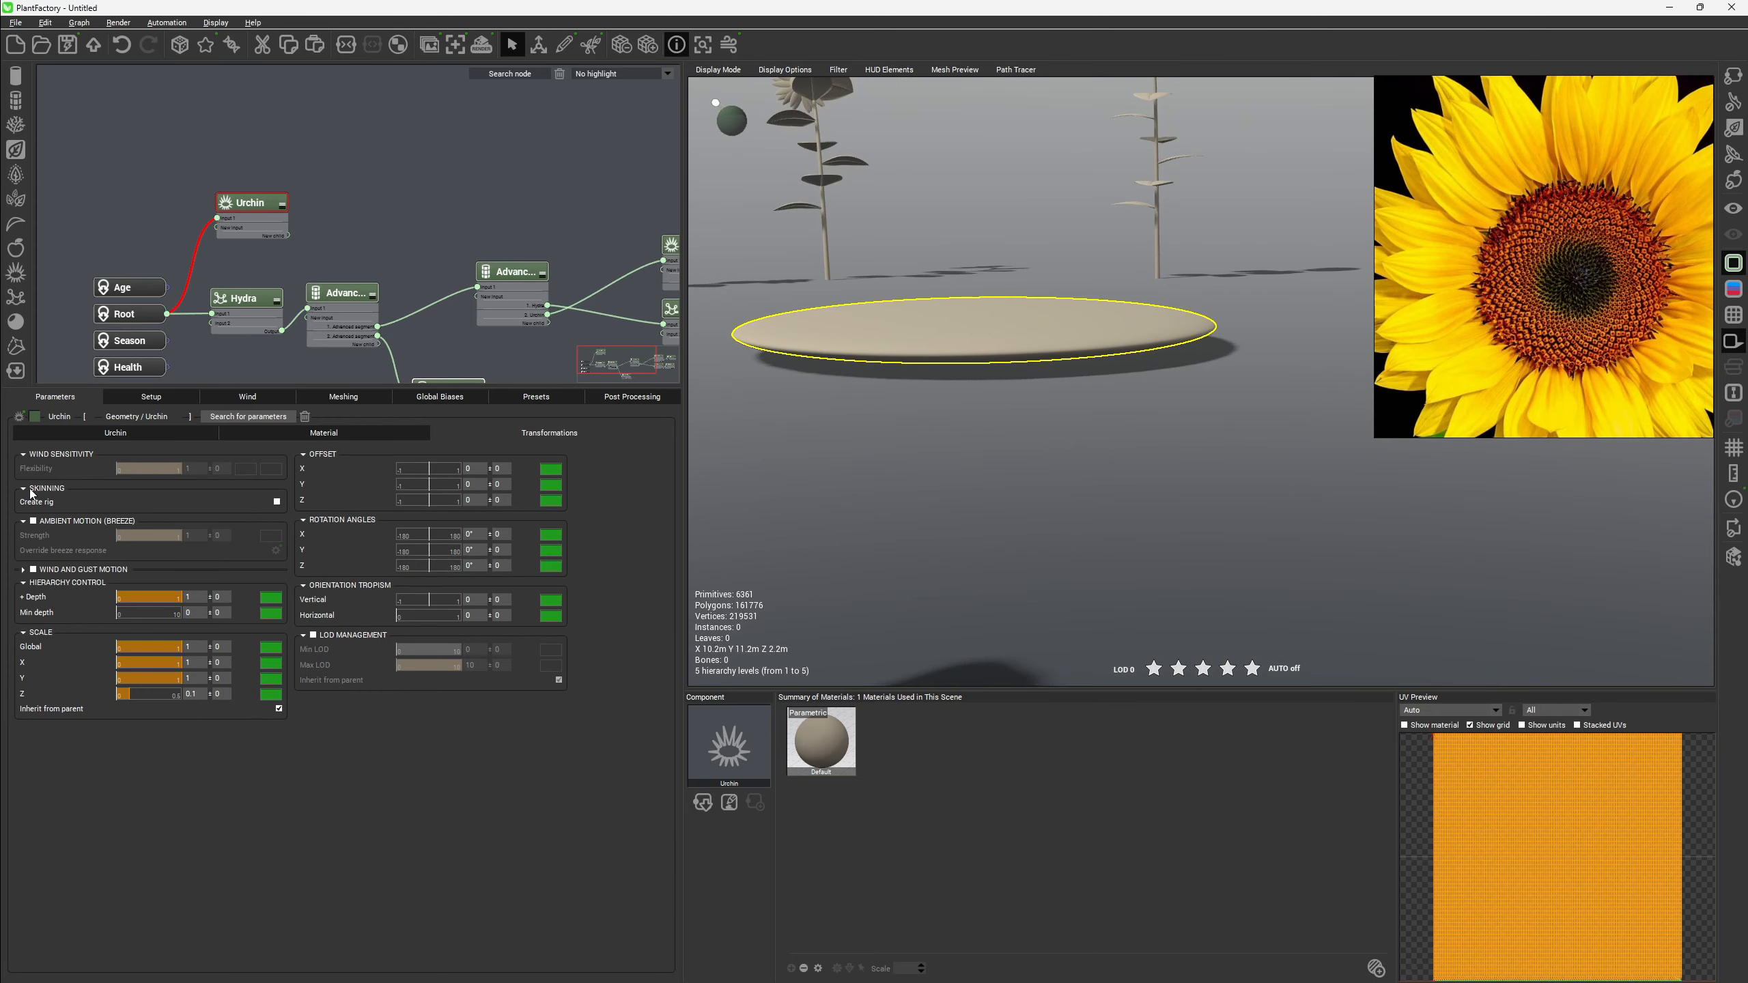
{"action": "left_click", "coordinate": [196, 695]}
{"action": "type", "text": "0.001"}
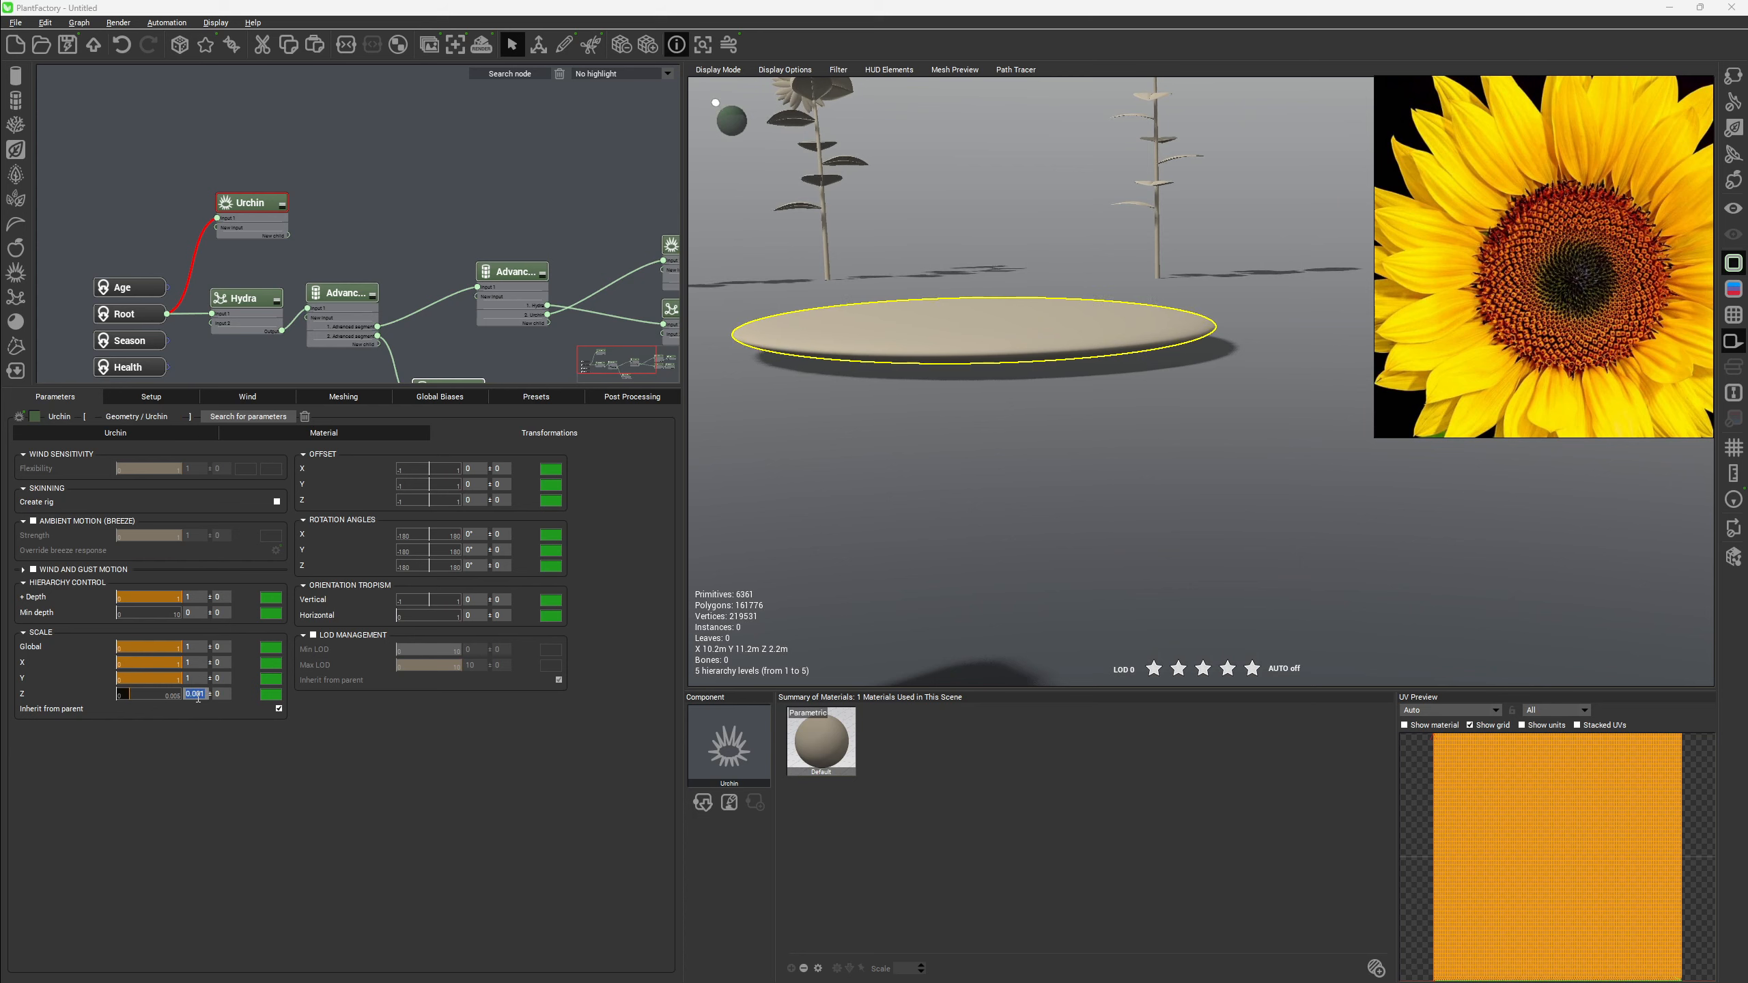
{"action": "key", "text": "Return"}
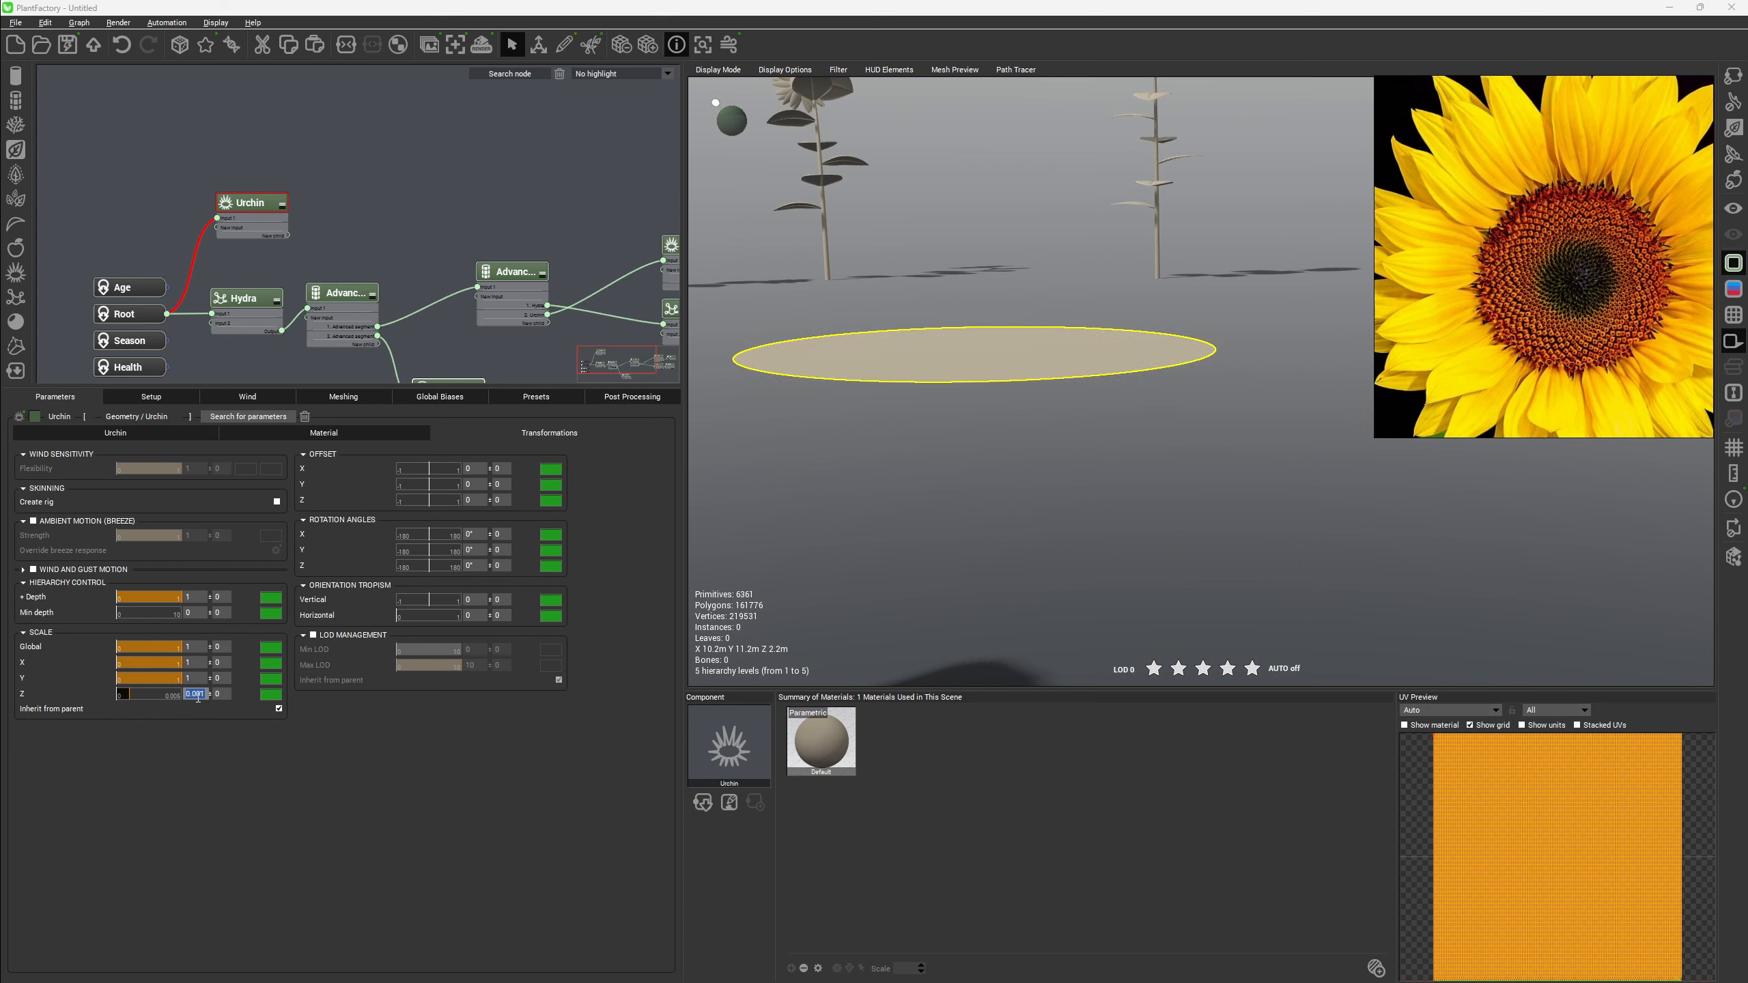
Set the urchin's distribution Start to 0.55.
{"action": "left_click", "coordinate": [163, 438]}
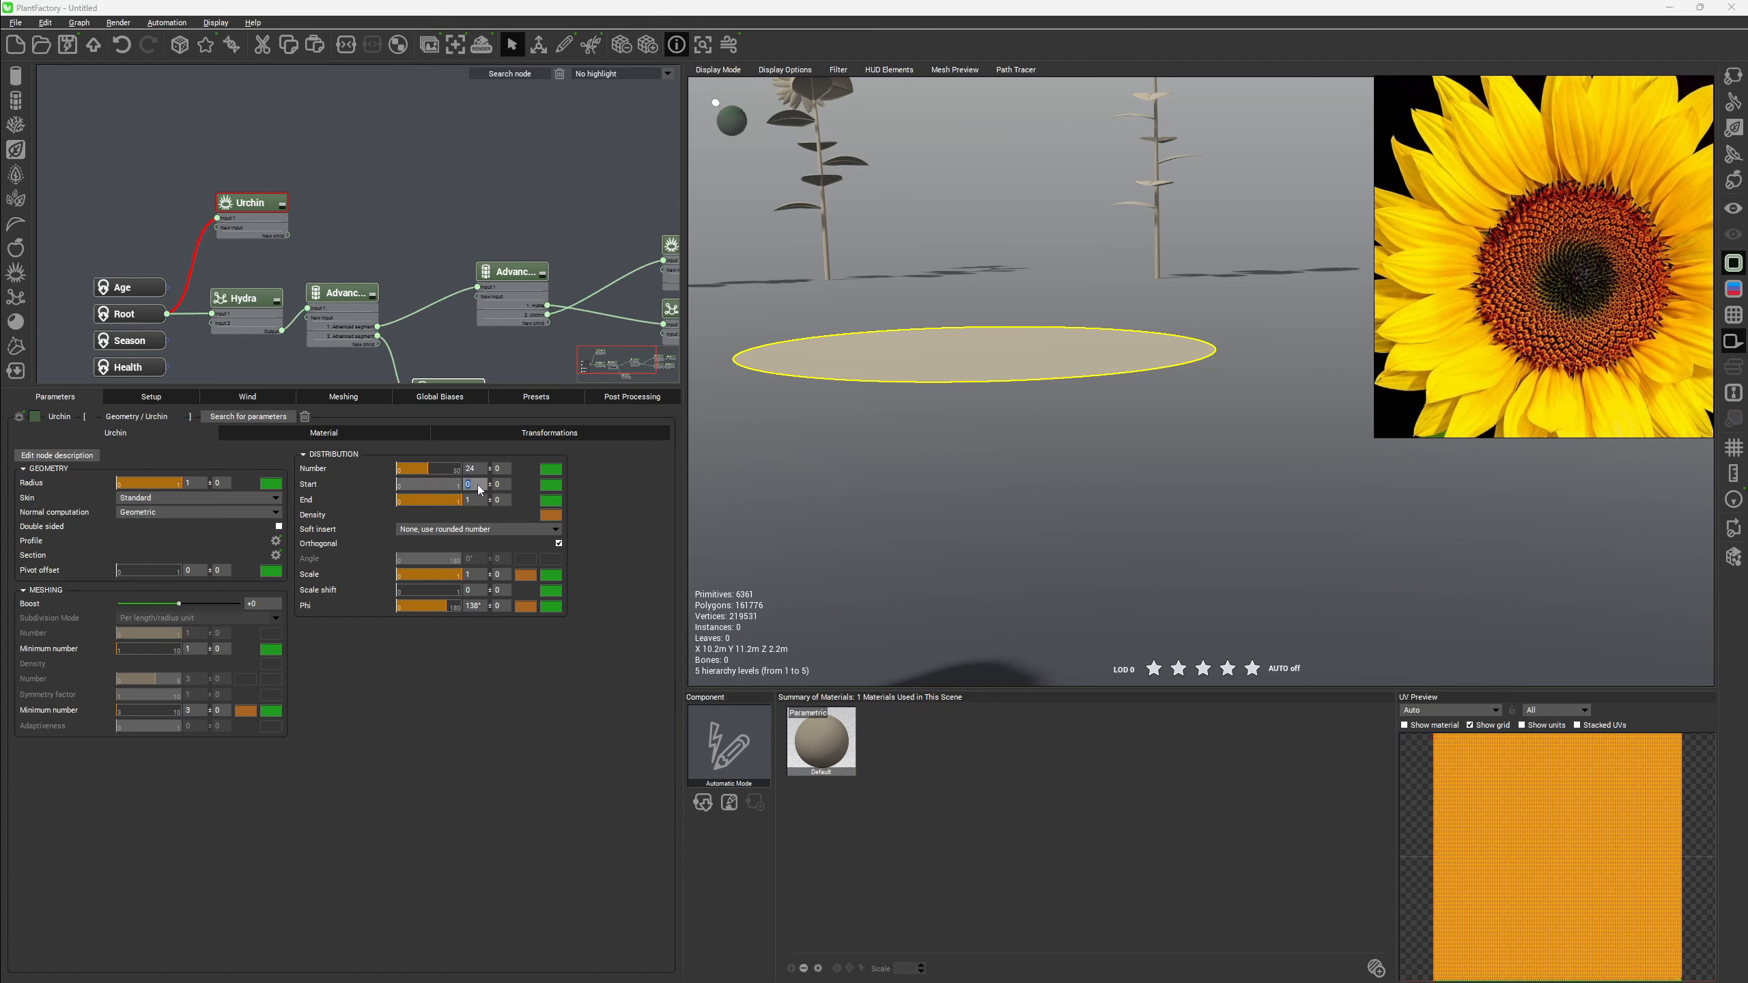
{"action": "key", "text": "Return"}
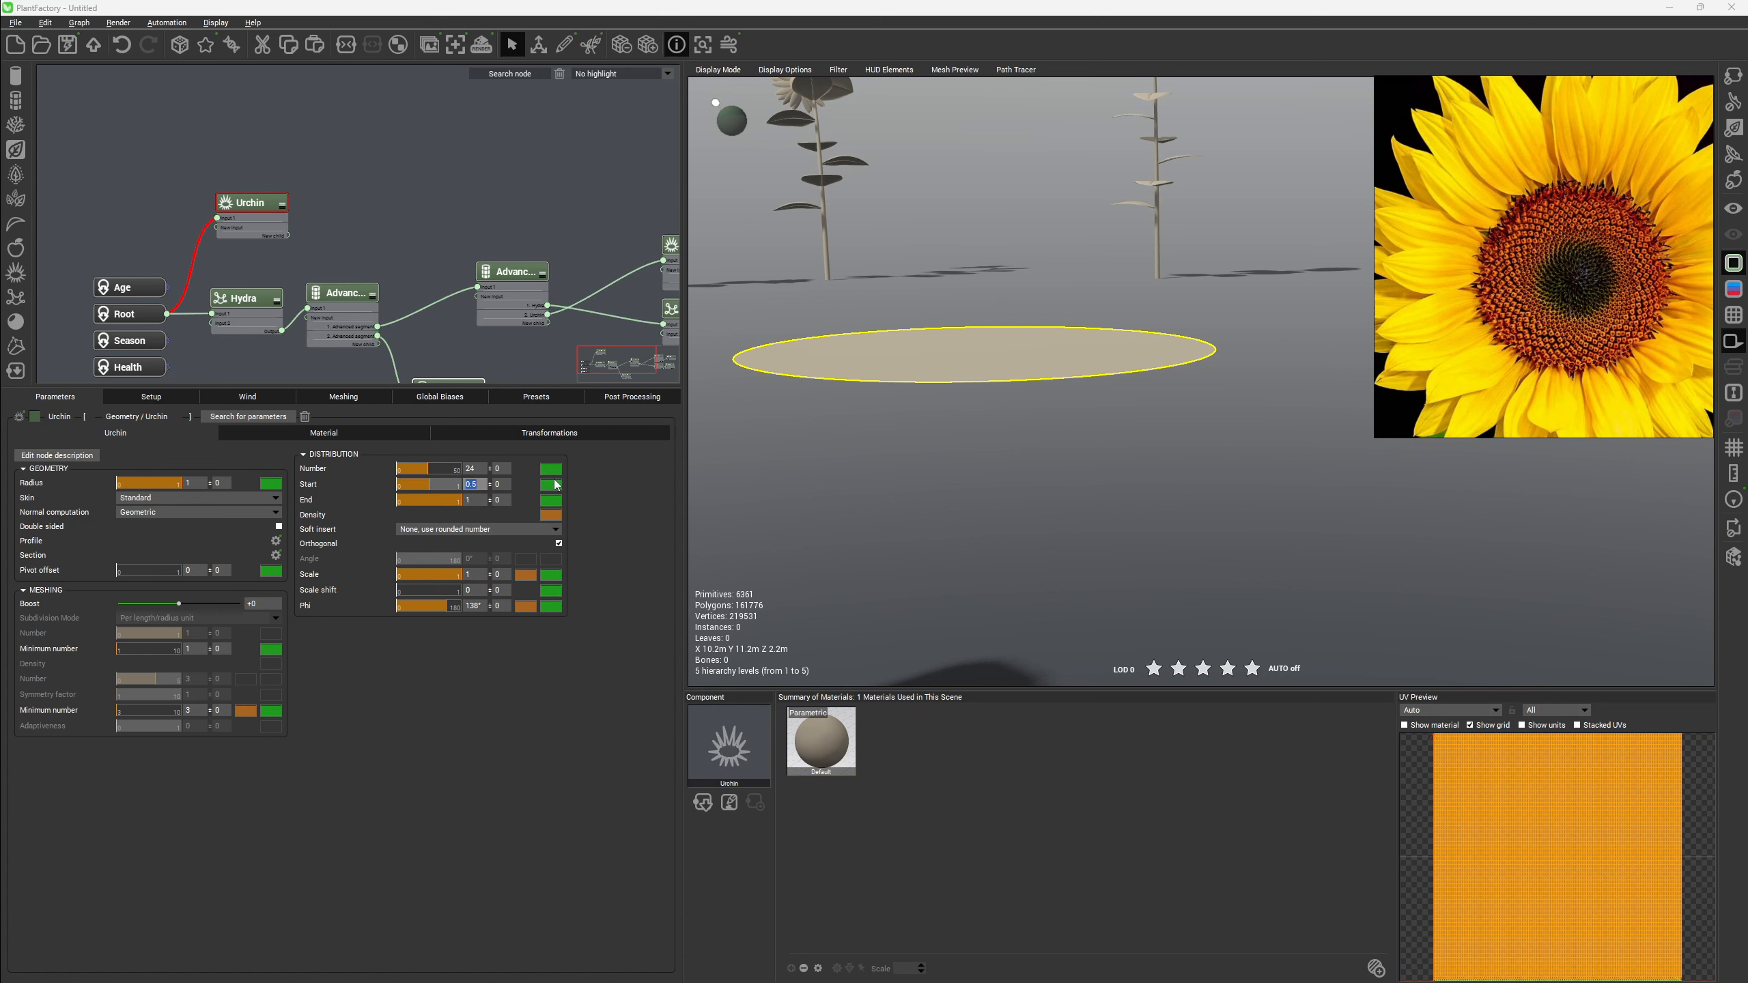
{"action": "type", "text": ".55"}
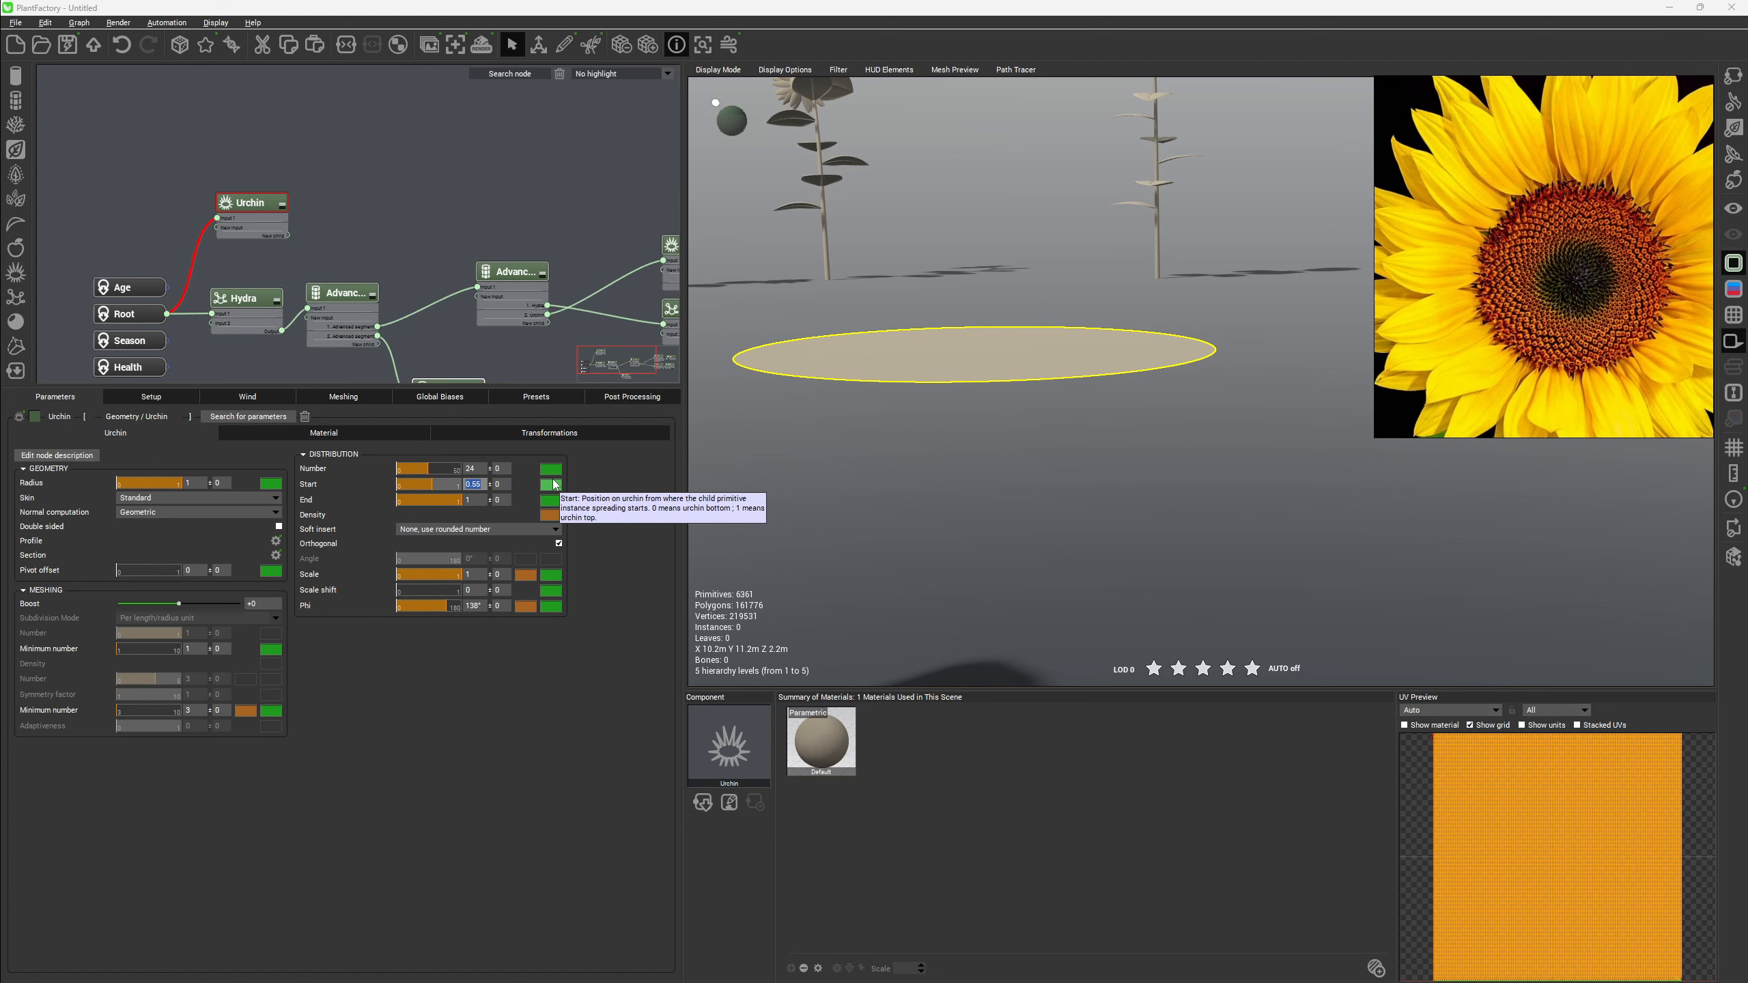
{"action": "key", "text": "Return"}
{"action": "right_click_drag", "start_coordinate": [1172, 306], "coordinate": [1114, 305]}
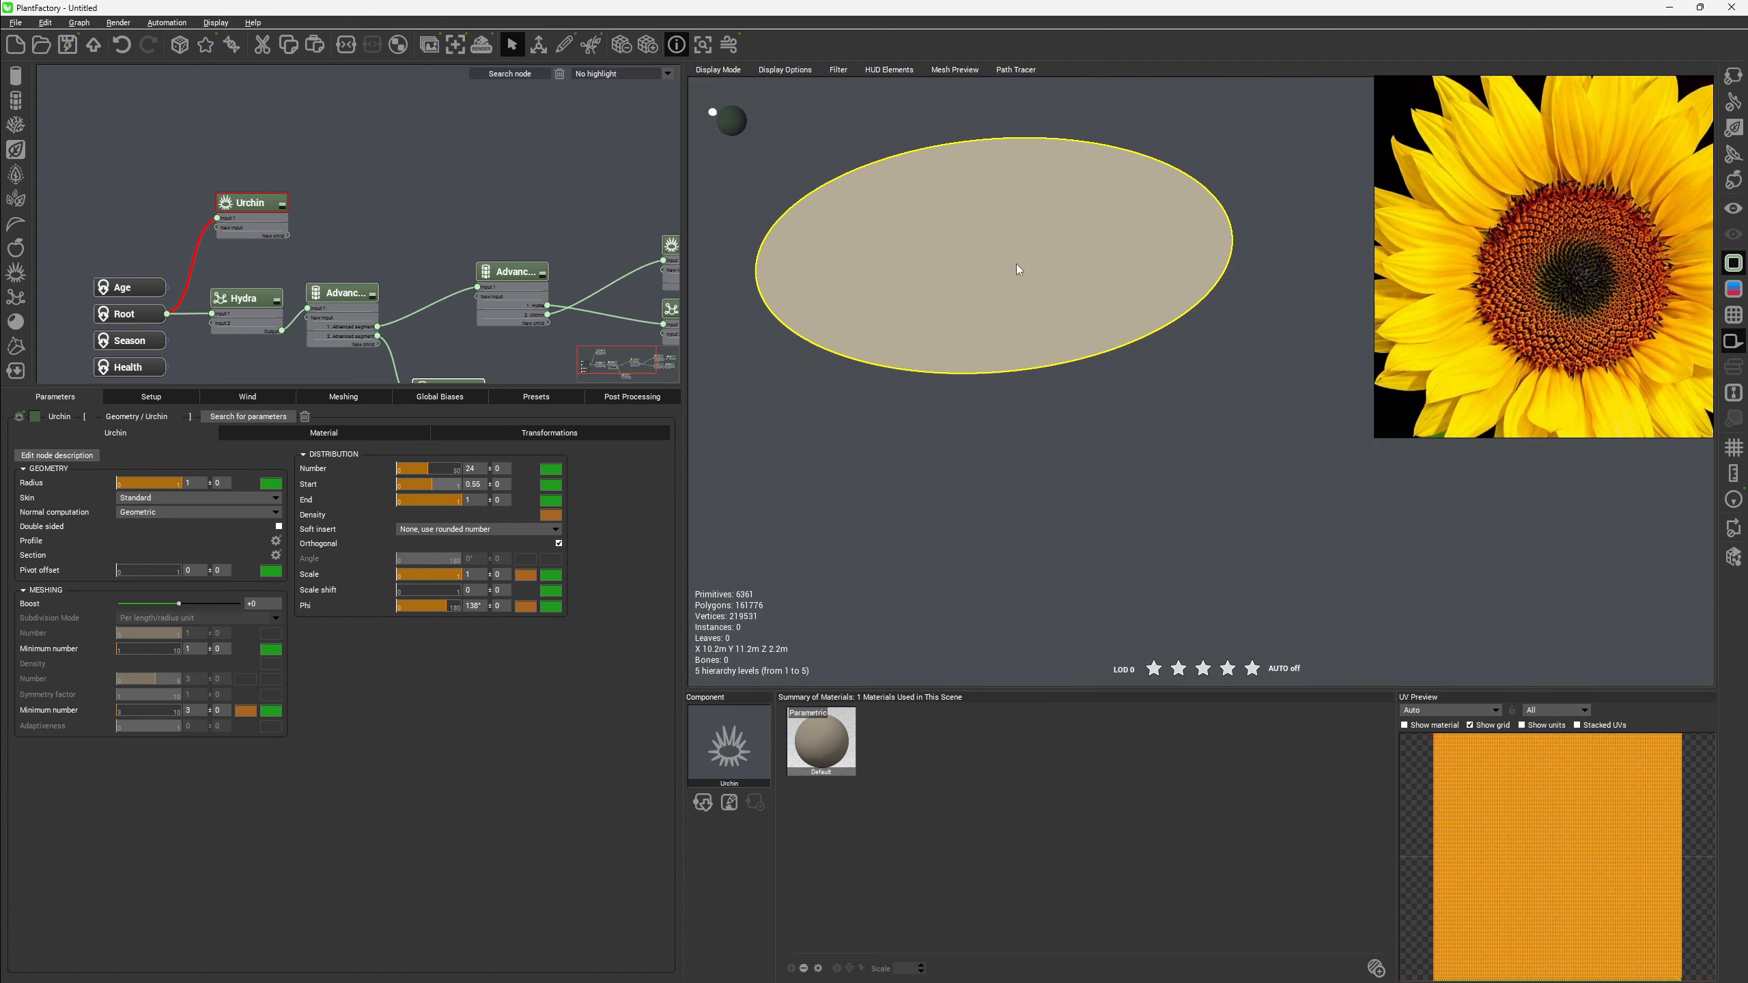
{"action": "scroll", "coordinate": [1025, 302], "scroll_direction": "down", "scroll_amount": 8}
{"action": "right_click_drag", "start_coordinate": [990, 288], "coordinate": [938, 321]}
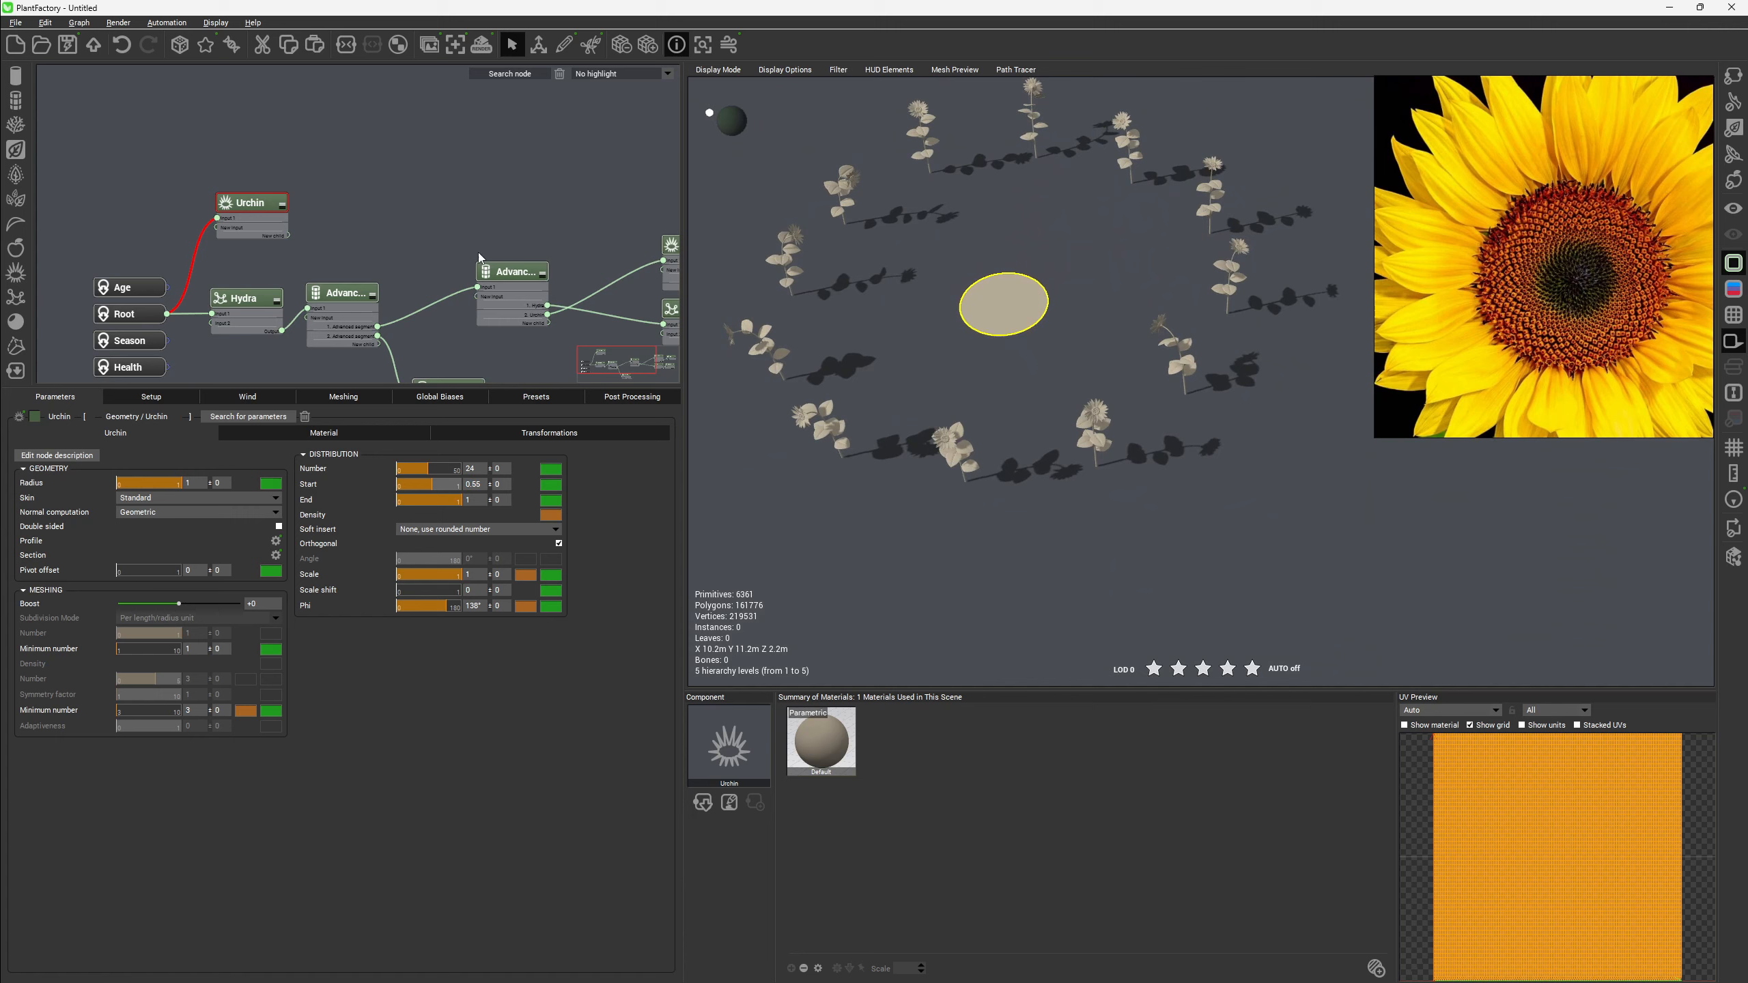
Connect the flat urchin's Advanced Segment output to the stem's Advanced Segment node.
{"action": "left_click", "coordinate": [334, 302]}
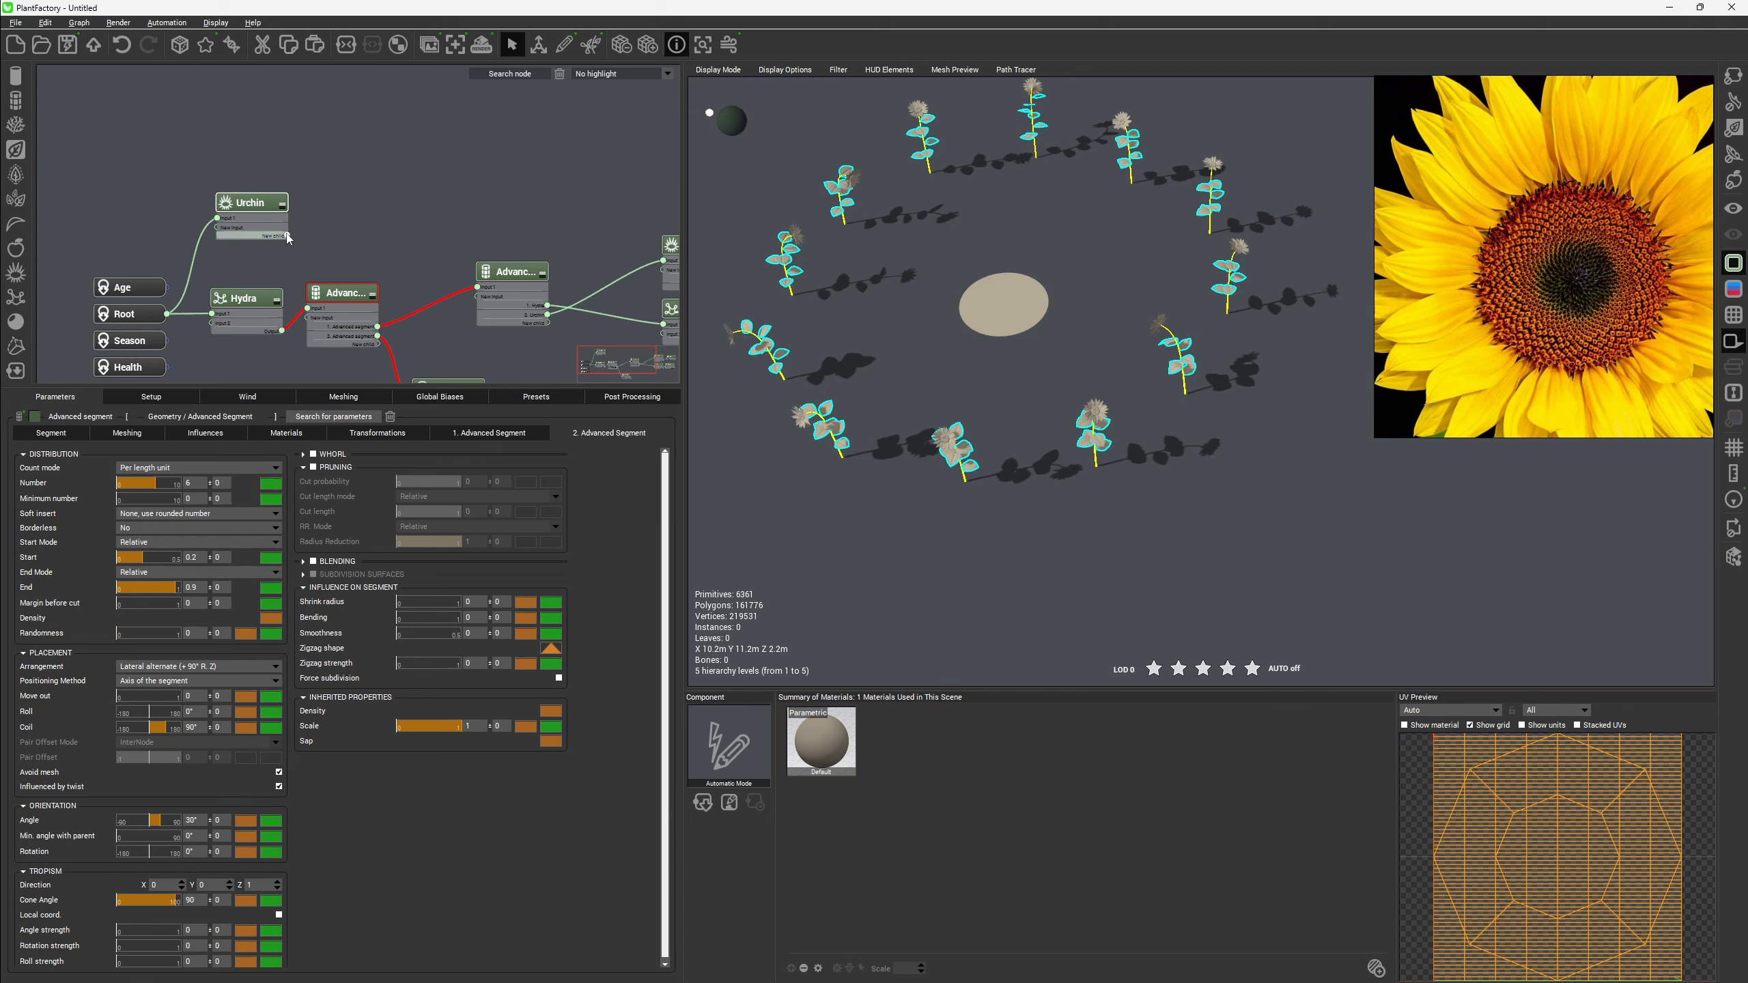
{"action": "left_click_drag", "start_coordinate": [287, 238], "coordinate": [308, 308]}
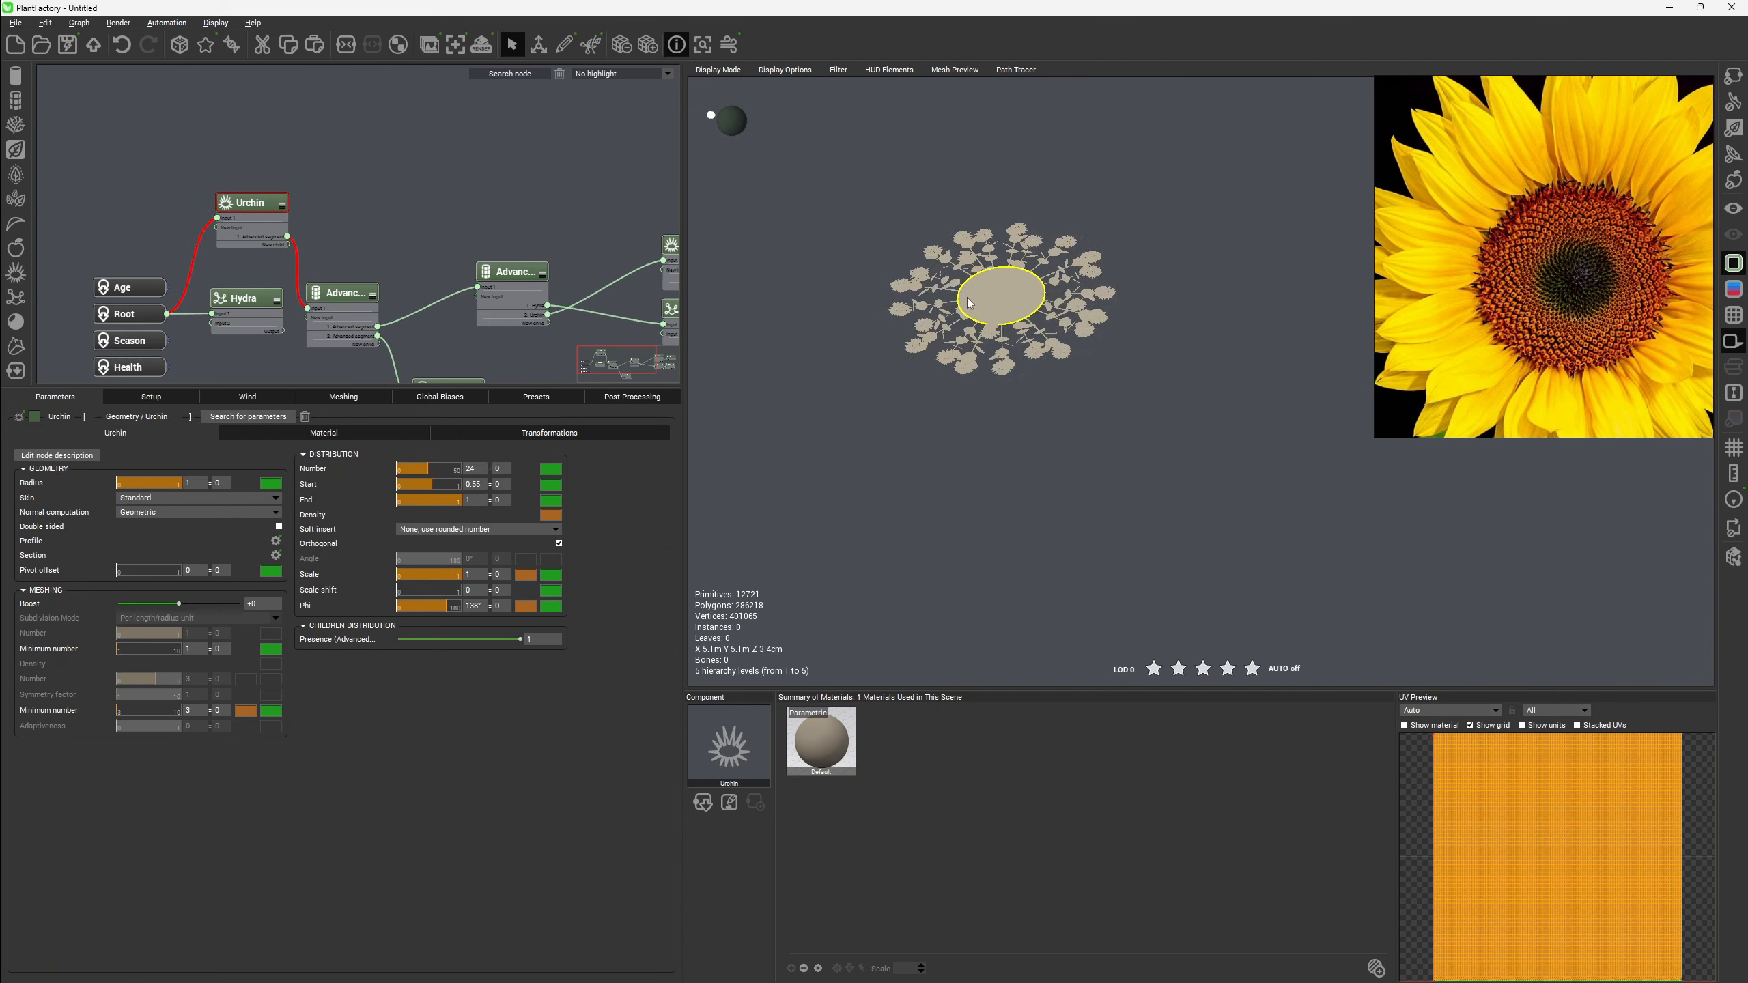
{"action": "middle_click_drag", "start_coordinate": [966, 298], "coordinate": [1026, 344]}
{"action": "scroll", "coordinate": [1026, 345], "scroll_direction": "up", "scroll_amount": 5}
{"action": "mouse_move", "coordinate": [1027, 353]}
{"action": "right_mouse_down"}
{"action": "mouse_move", "coordinate": [1046, 465]}
{"action": "mouse_move", "coordinate": [1027, 348]}
{"action": "right_mouse_up"}
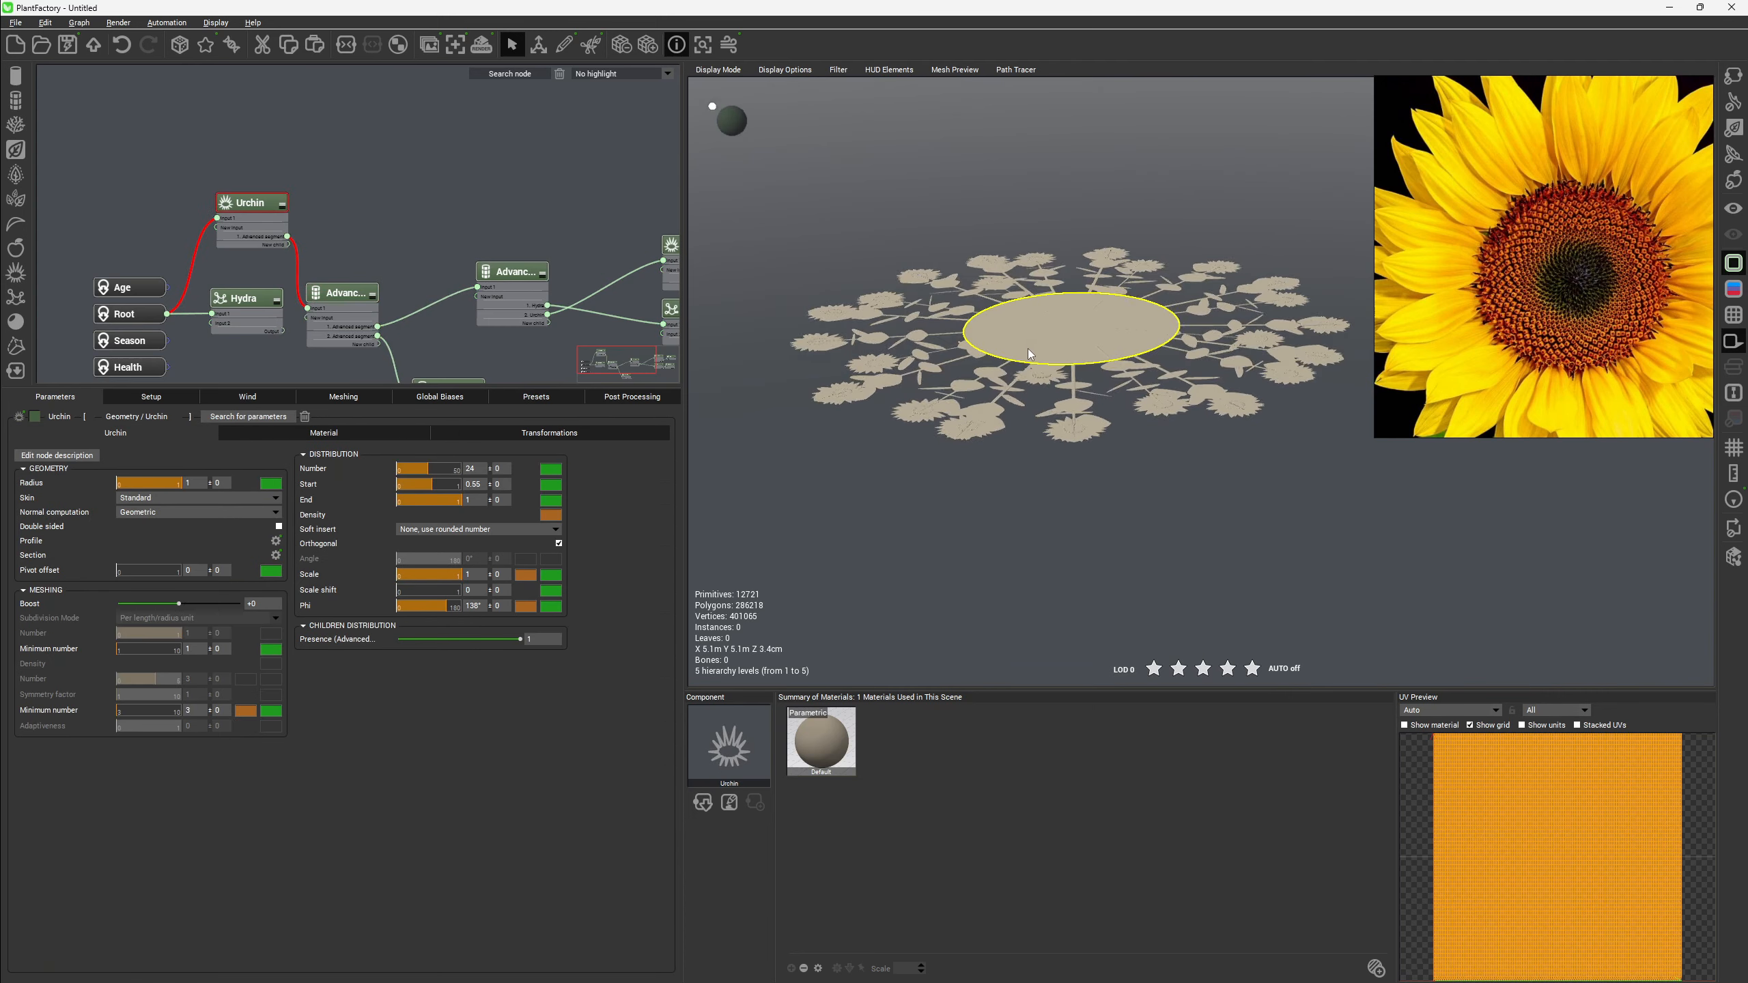
{"action": "scroll", "coordinate": [1026, 383], "scroll_direction": "up", "scroll_amount": 4}
{"action": "mouse_move", "coordinate": [1023, 424]}
{"action": "right_mouse_down"}
{"action": "mouse_move", "coordinate": [990, 344]}
{"action": "mouse_move", "coordinate": [1020, 335]}
{"action": "mouse_move", "coordinate": [1023, 451]}
{"action": "right_mouse_up"}
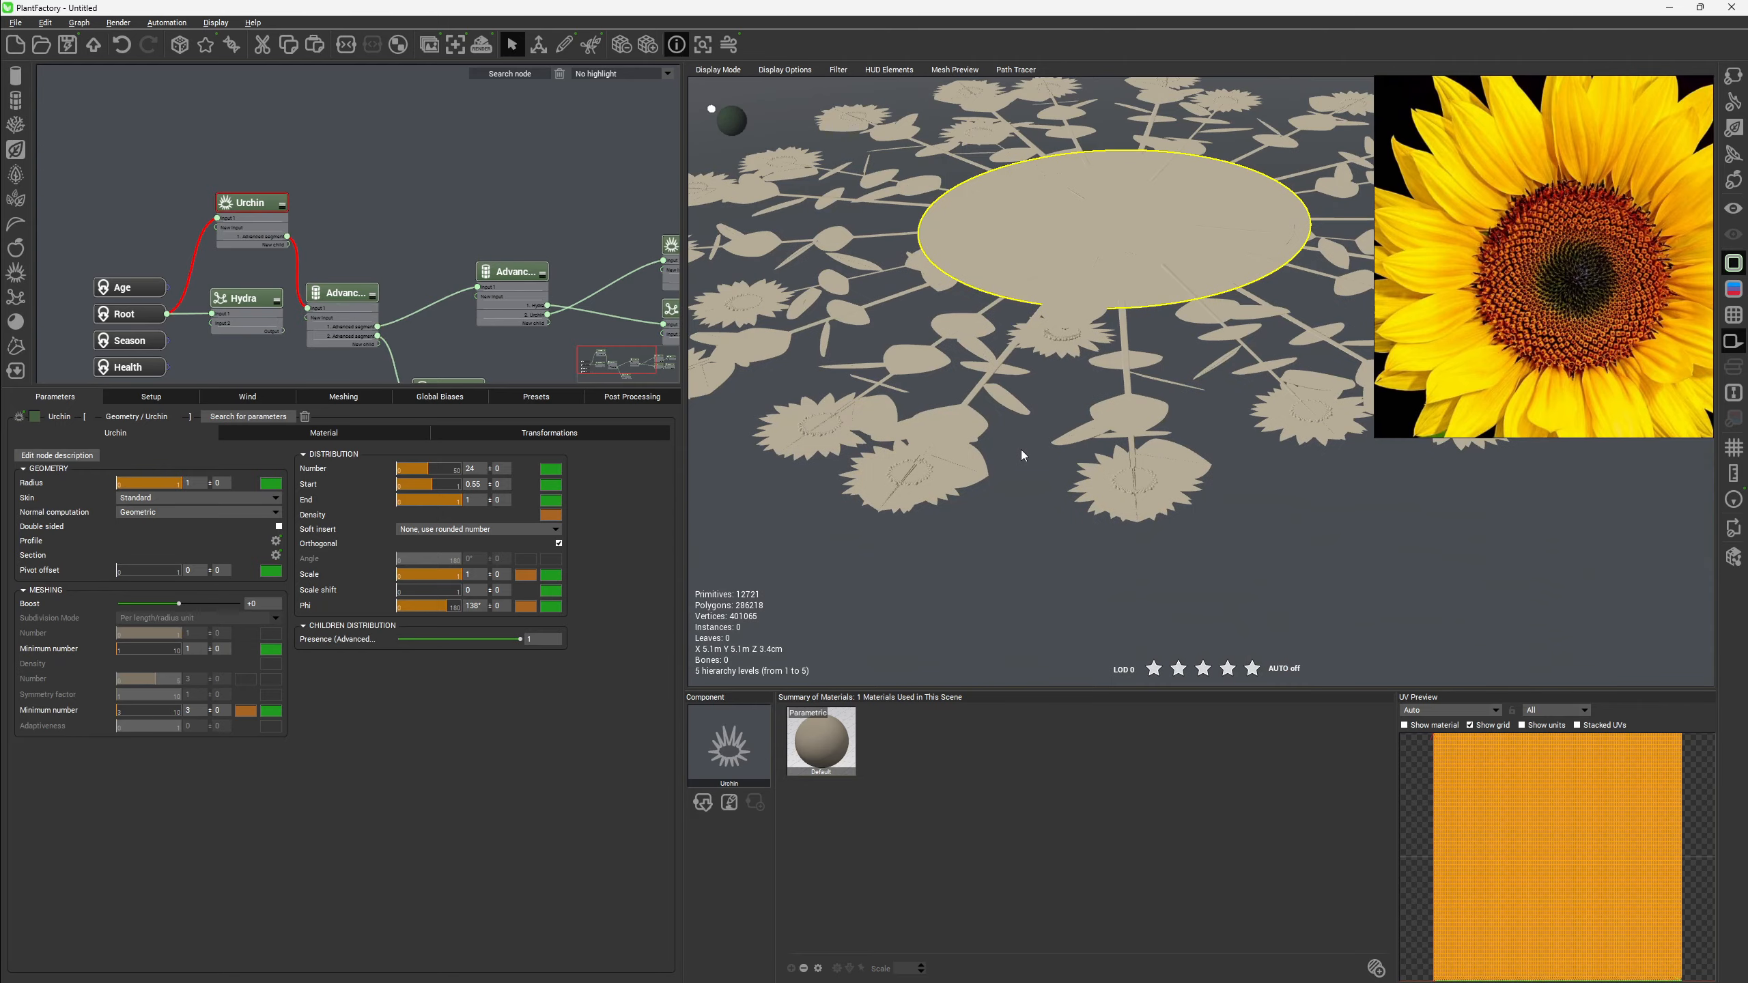
Turn off scale inheritance from the parent for the stem's Advanced Segment.
{"action": "left_click", "coordinate": [340, 291]}
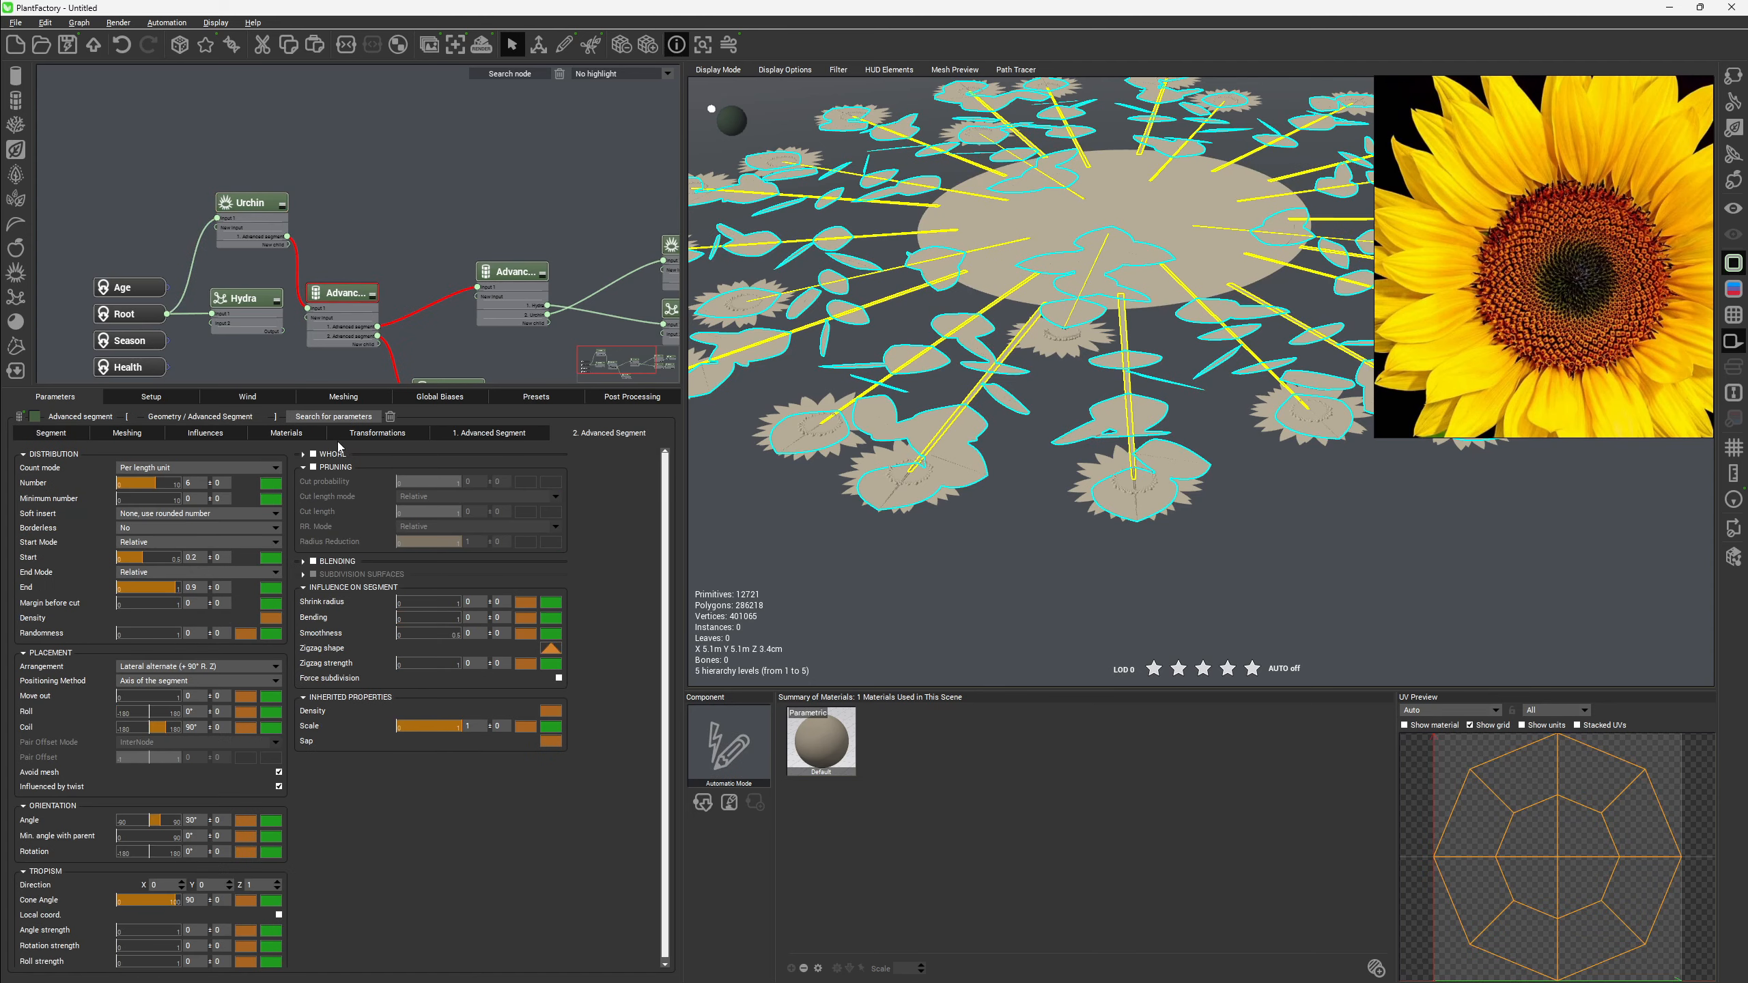
{"action": "left_click", "coordinate": [375, 432]}
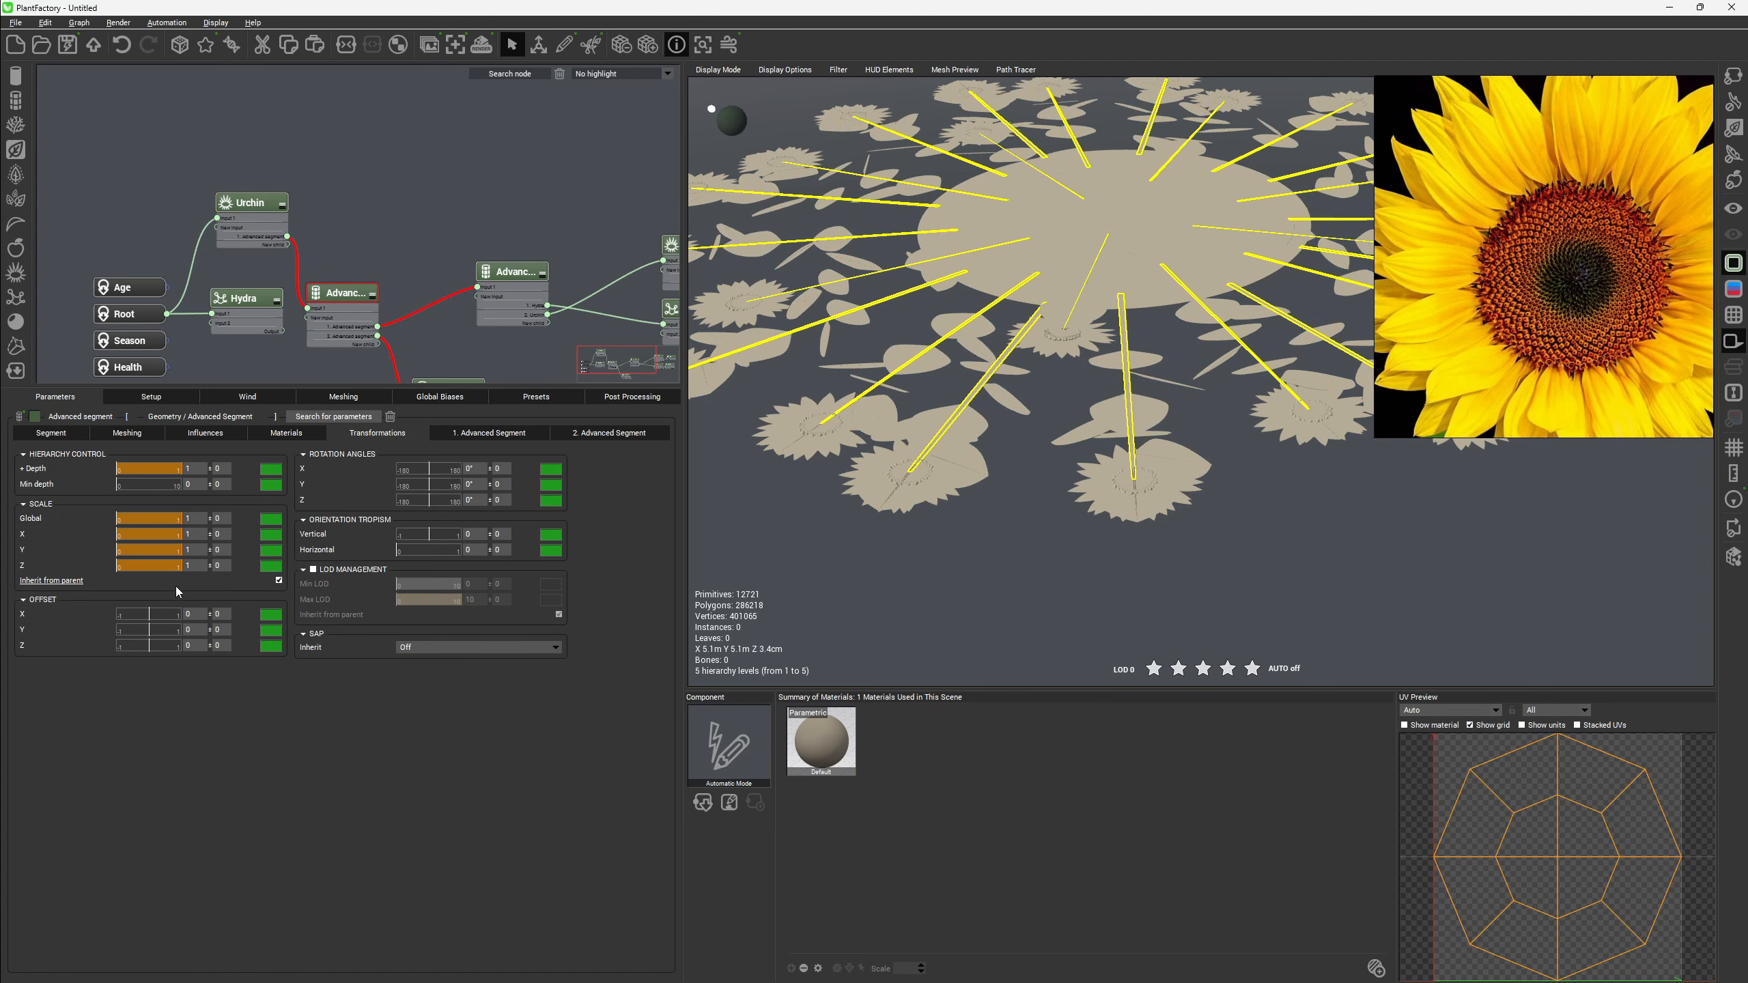
{"action": "left_click", "coordinate": [279, 580]}
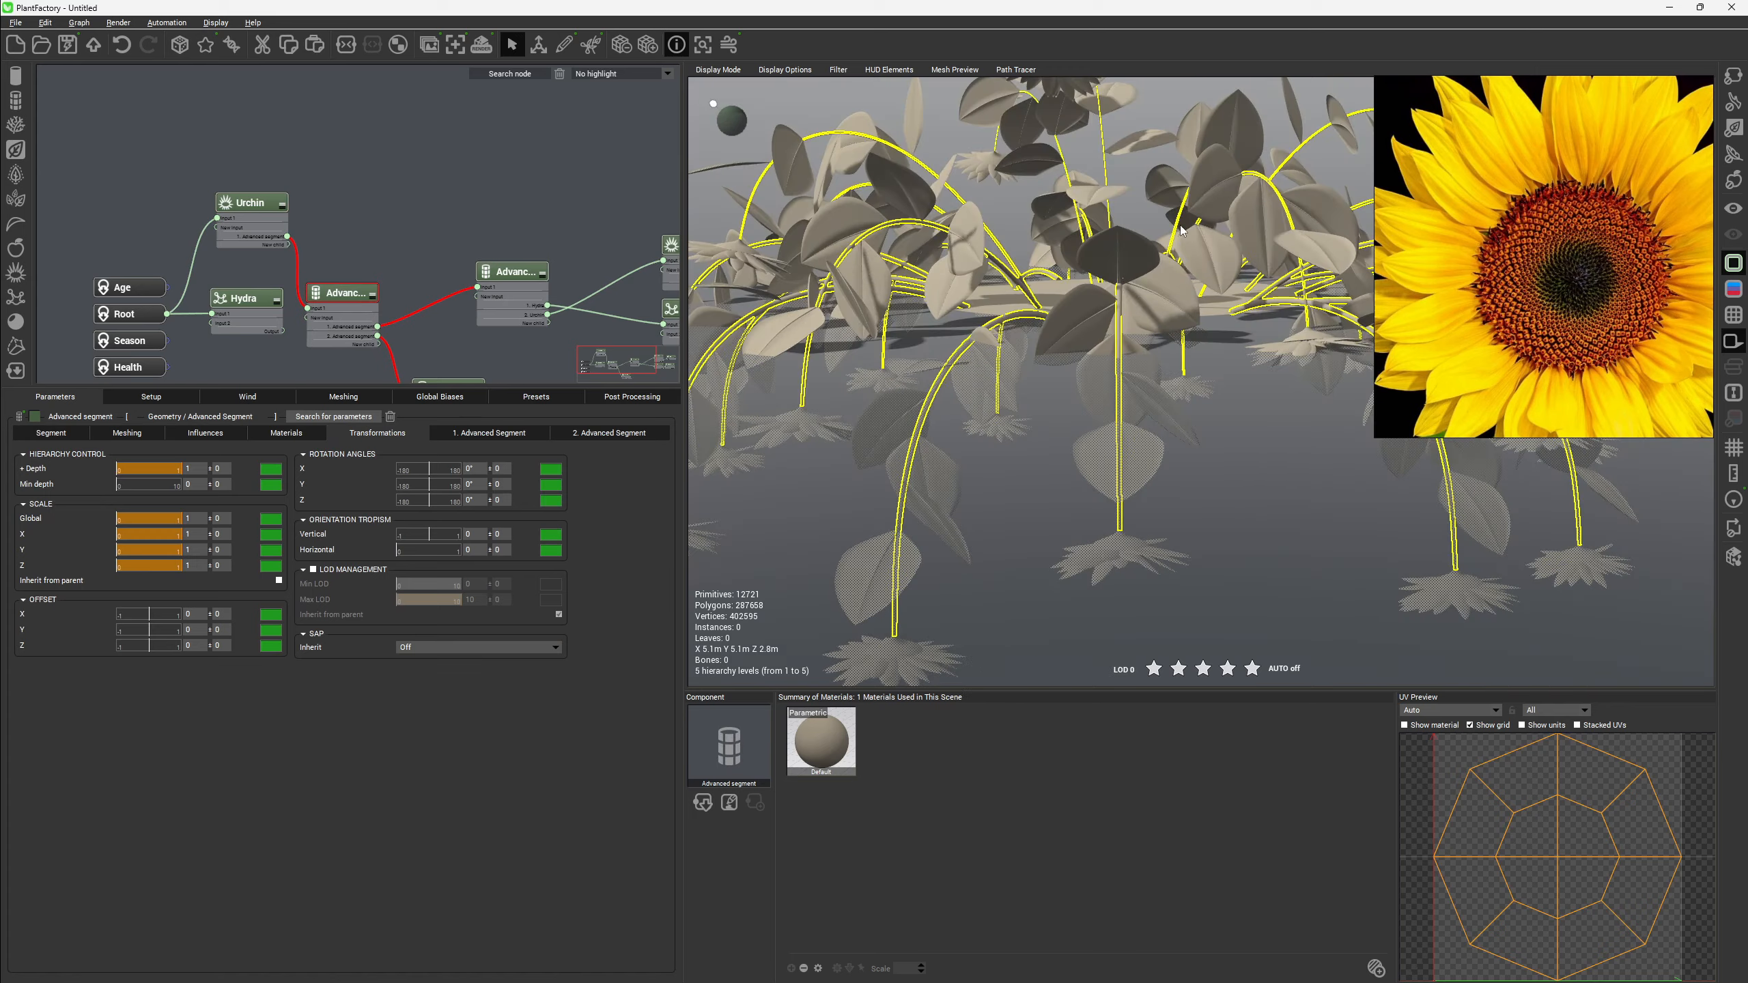
{"action": "mouse_move", "coordinate": [1043, 281]}
{"action": "left_mouse_down"}
{"action": "mouse_move", "coordinate": [1239, 293]}
{"action": "mouse_move", "coordinate": [1256, 350]}
{"action": "mouse_move", "coordinate": [1037, 286]}
{"action": "left_mouse_up"}
{"action": "right_click_drag", "start_coordinate": [1037, 286], "coordinate": [1032, 291]}
{"action": "middle_click_drag", "start_coordinate": [1033, 291], "coordinate": [911, 396]}
{"action": "right_click_drag", "start_coordinate": [911, 396], "coordinate": [909, 417]}
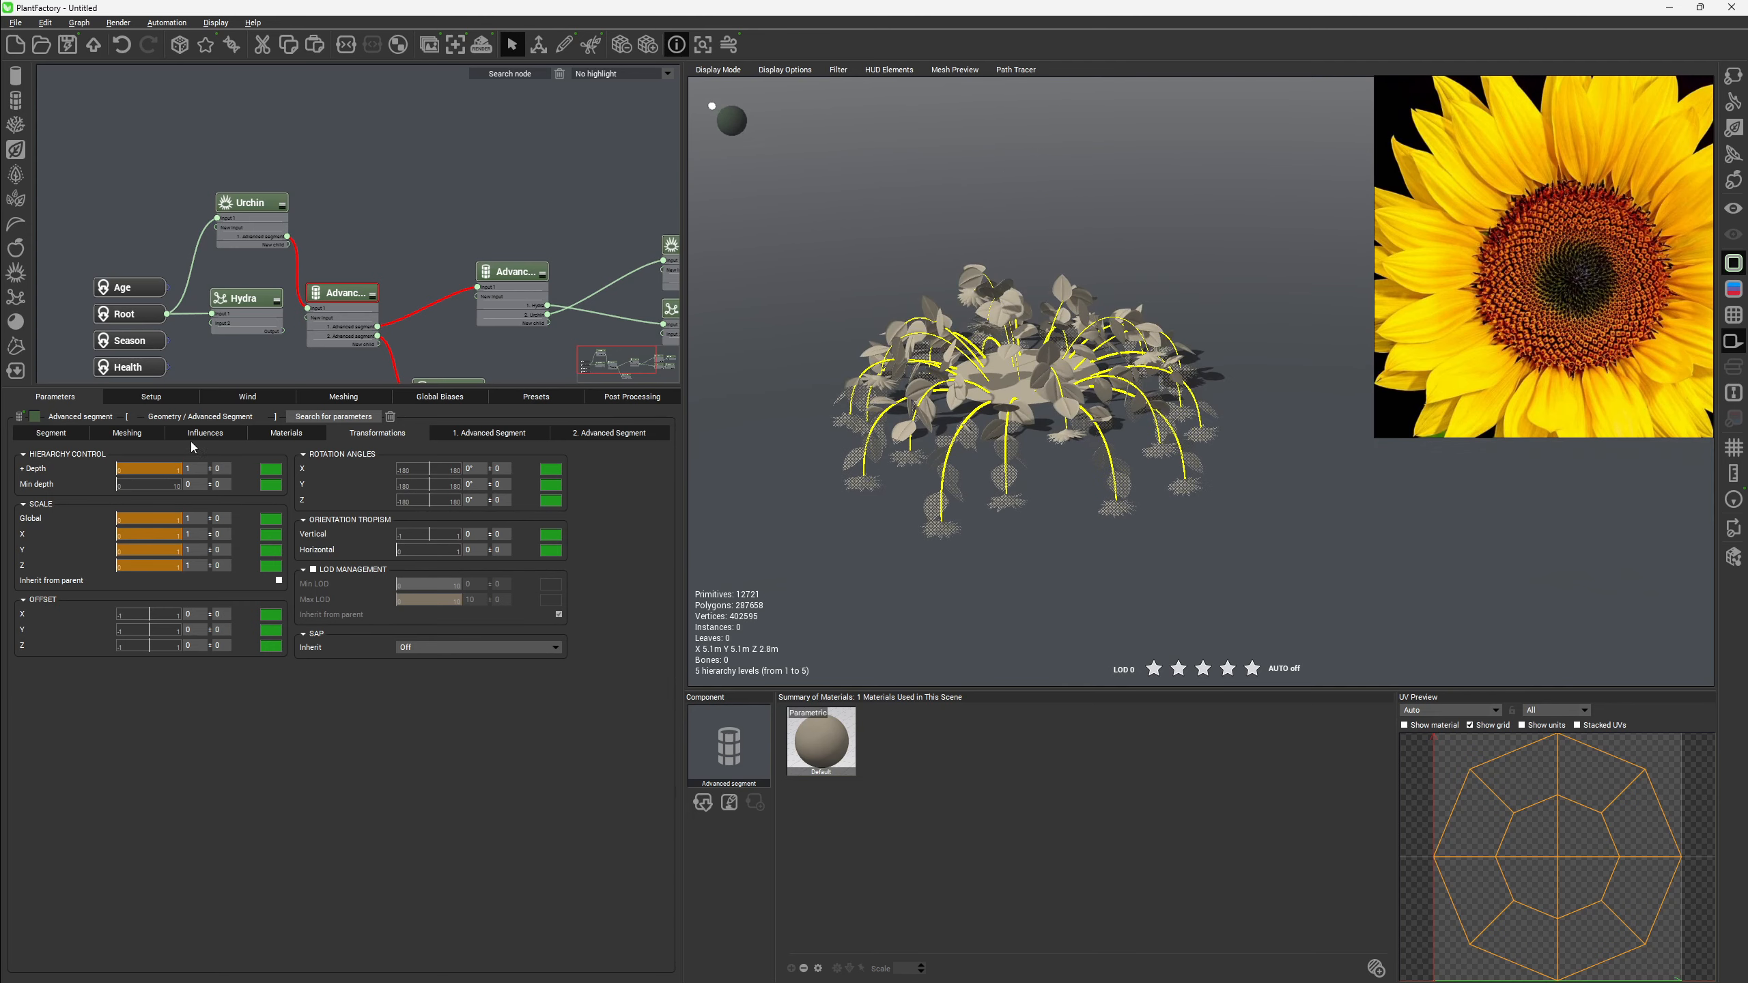
Delete the Hydra node beside the Root and move the Urchin node into its place.
{"action": "left_click", "coordinate": [260, 300]}
{"action": "key", "text": "Delete"}
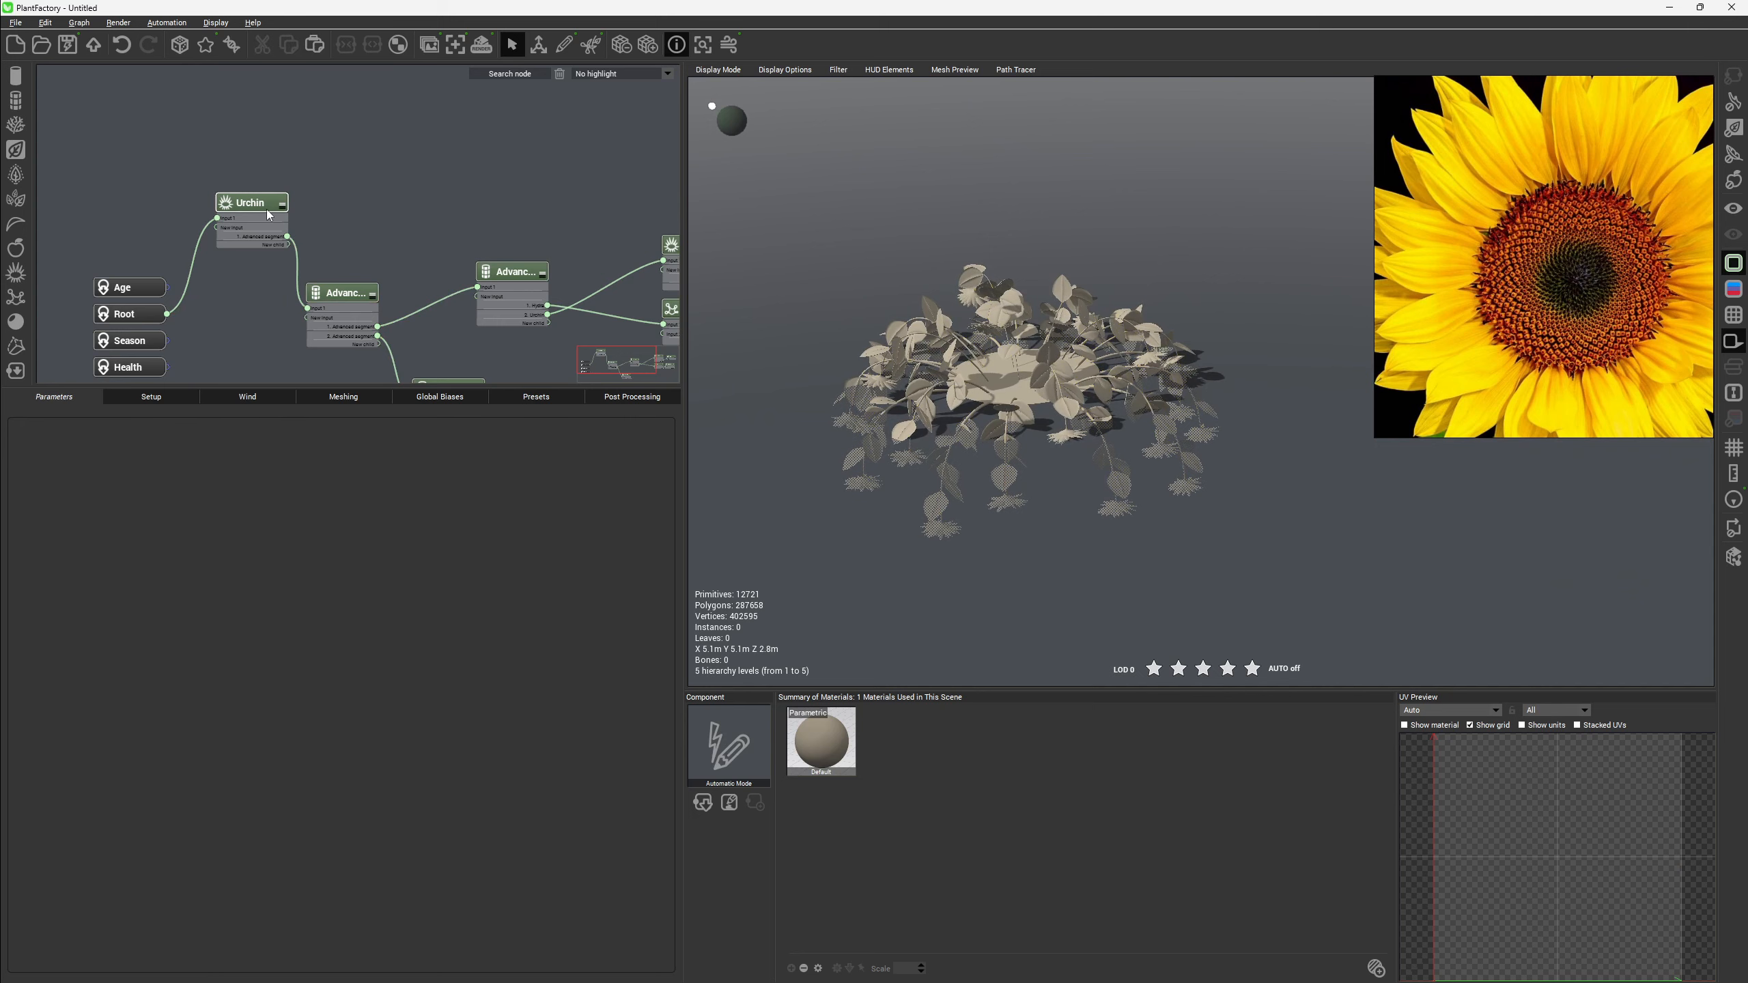
{"action": "left_click_drag", "start_coordinate": [268, 207], "coordinate": [252, 297]}
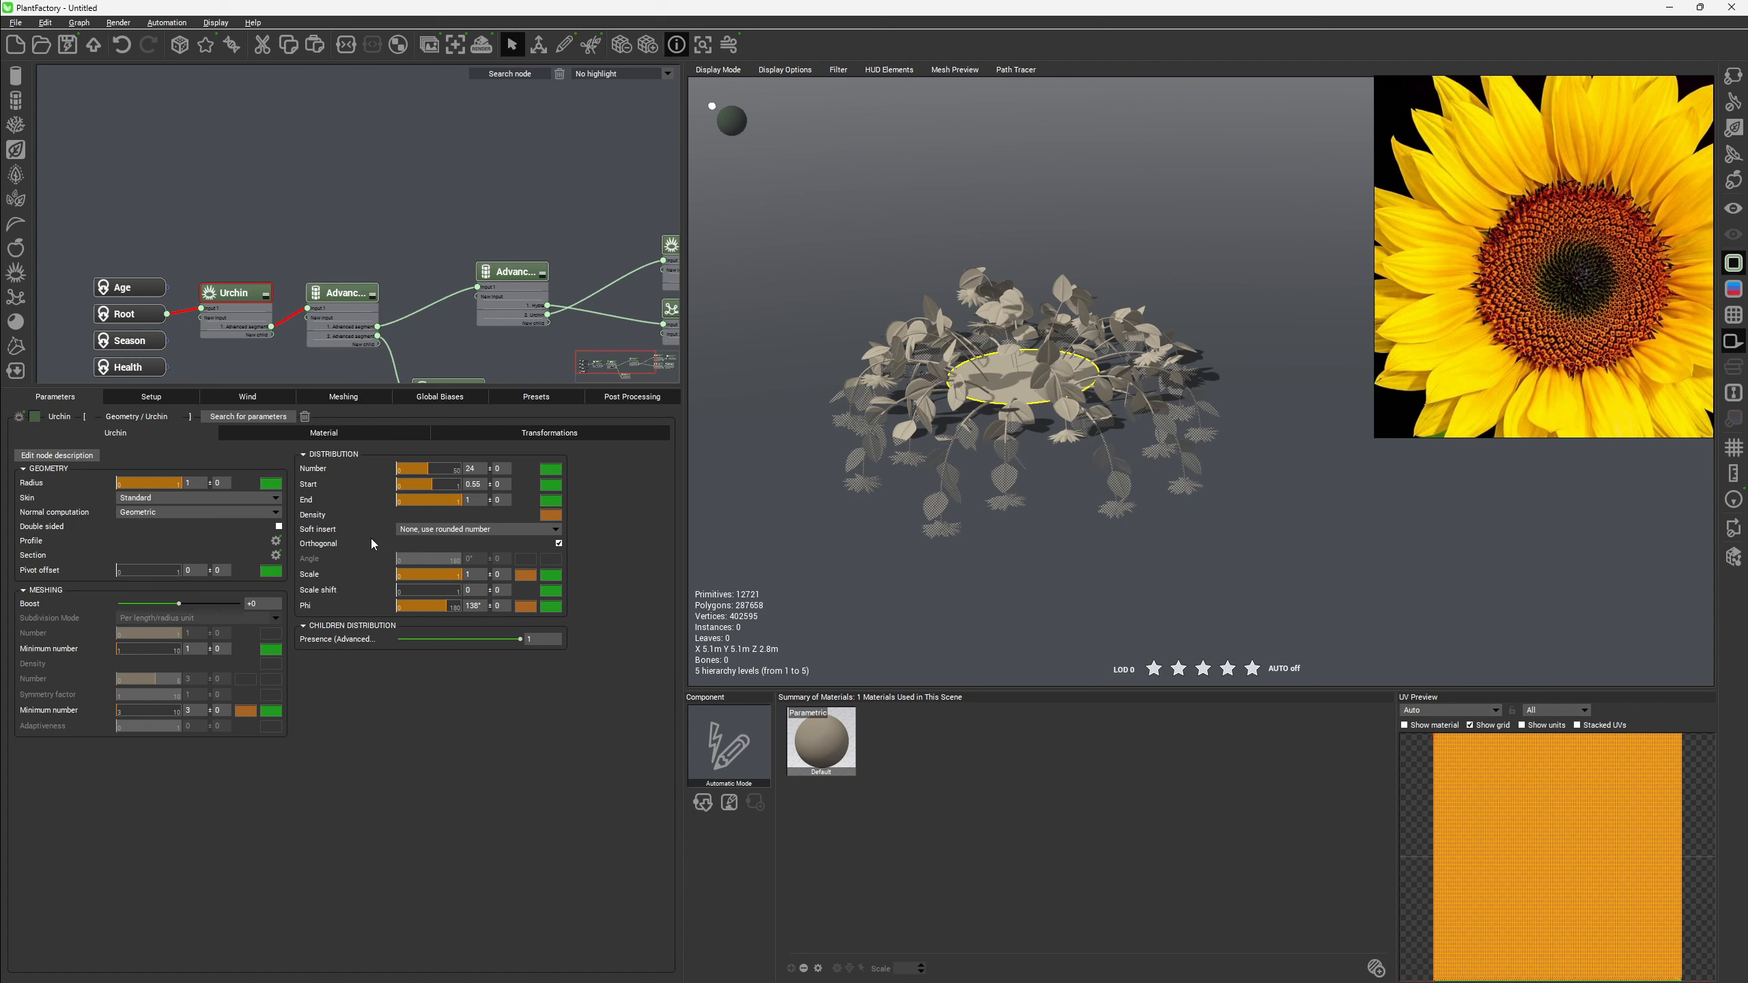
Turn off Orthogonal in the urchin's distribution and set the Angle to 5°.
{"action": "left_click", "coordinate": [557, 544]}
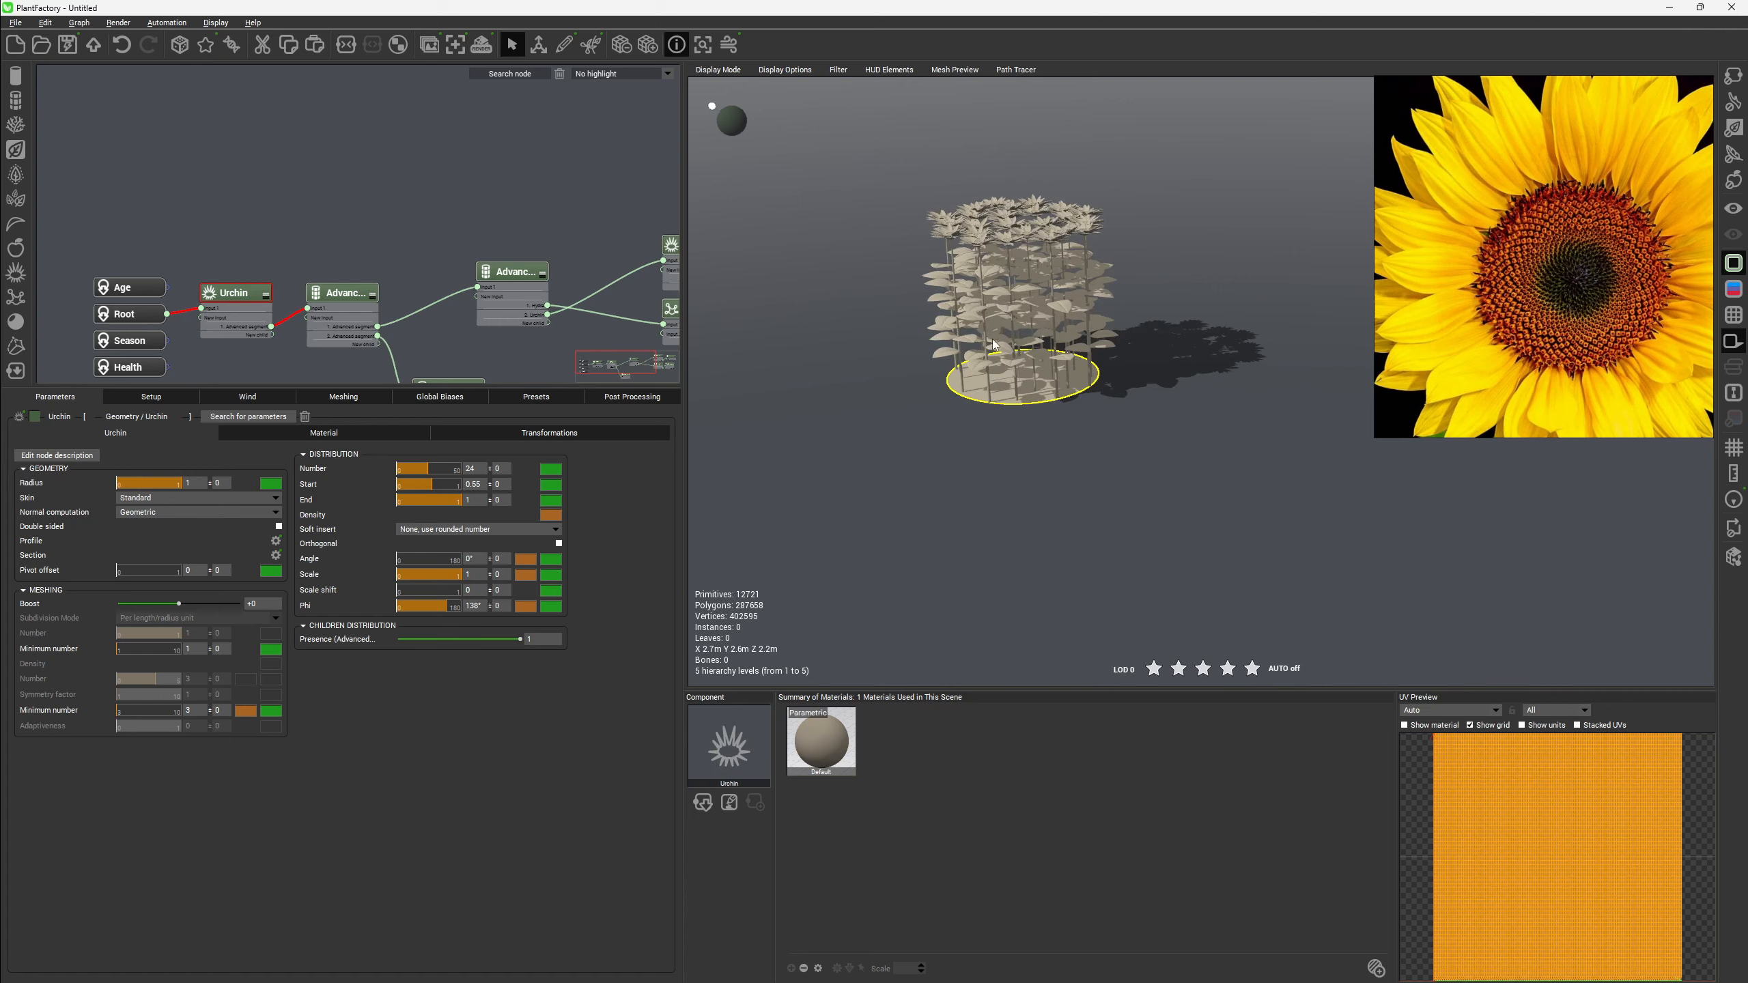
{"action": "right_click_drag", "start_coordinate": [1141, 335], "coordinate": [1025, 336]}
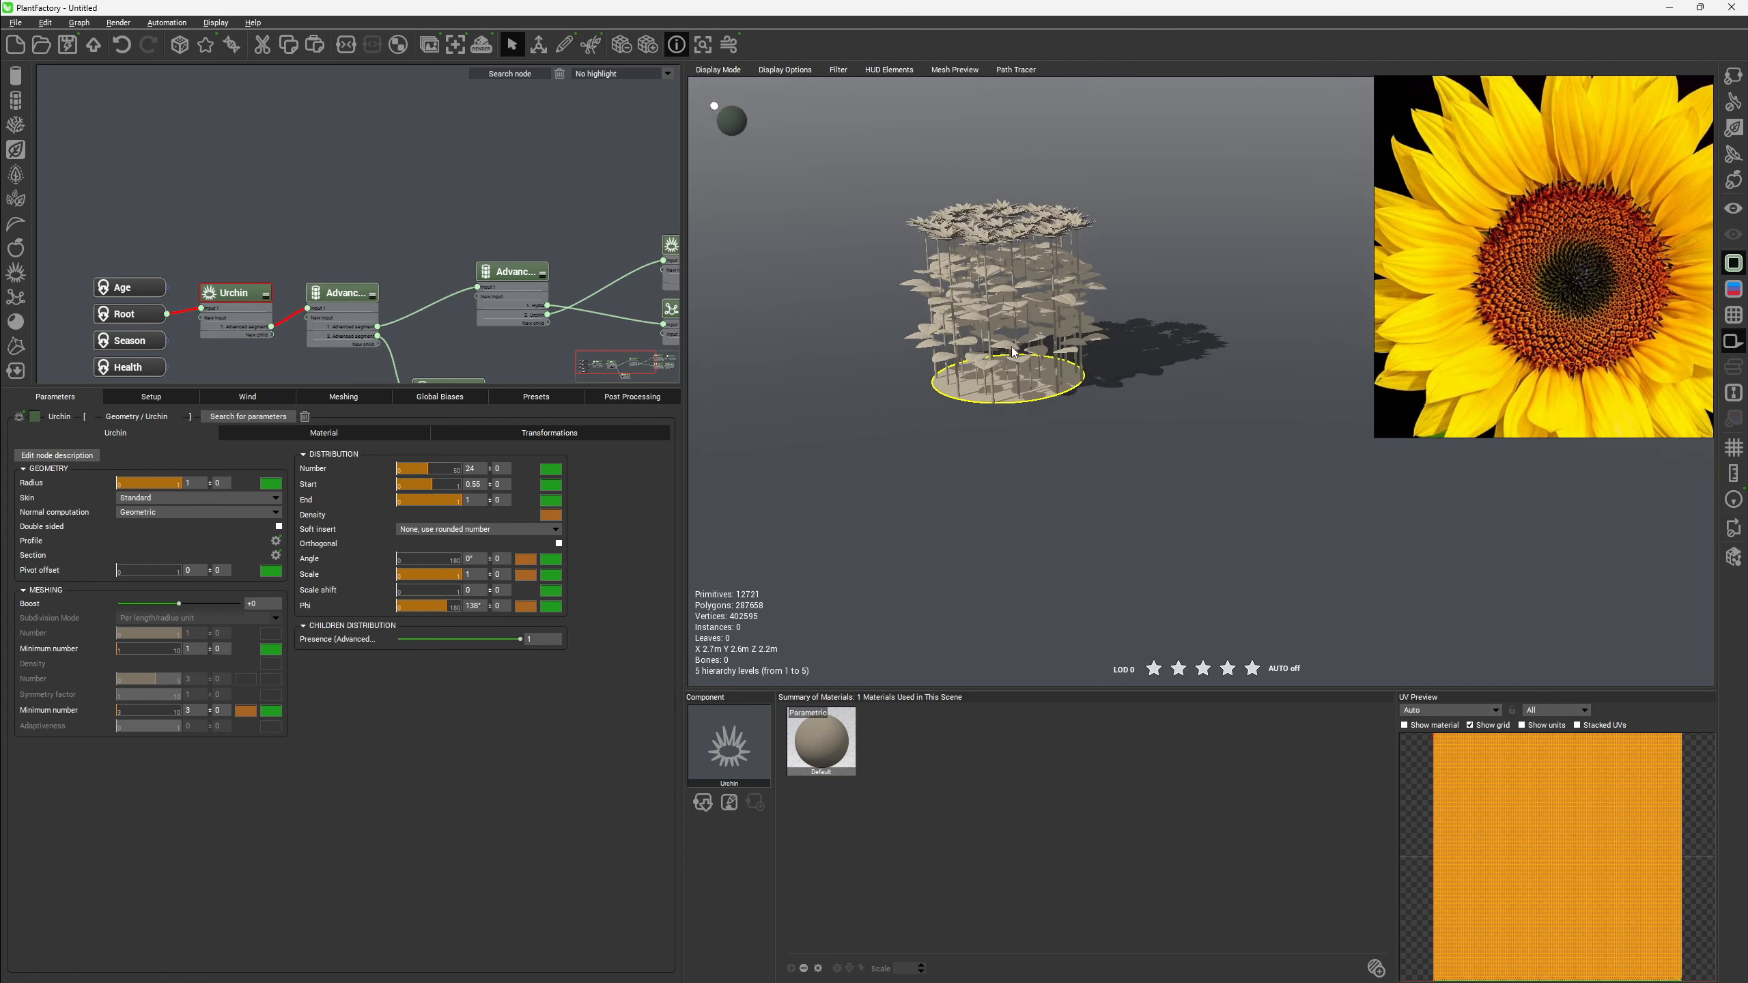
{"action": "left_click", "coordinate": [478, 562]}
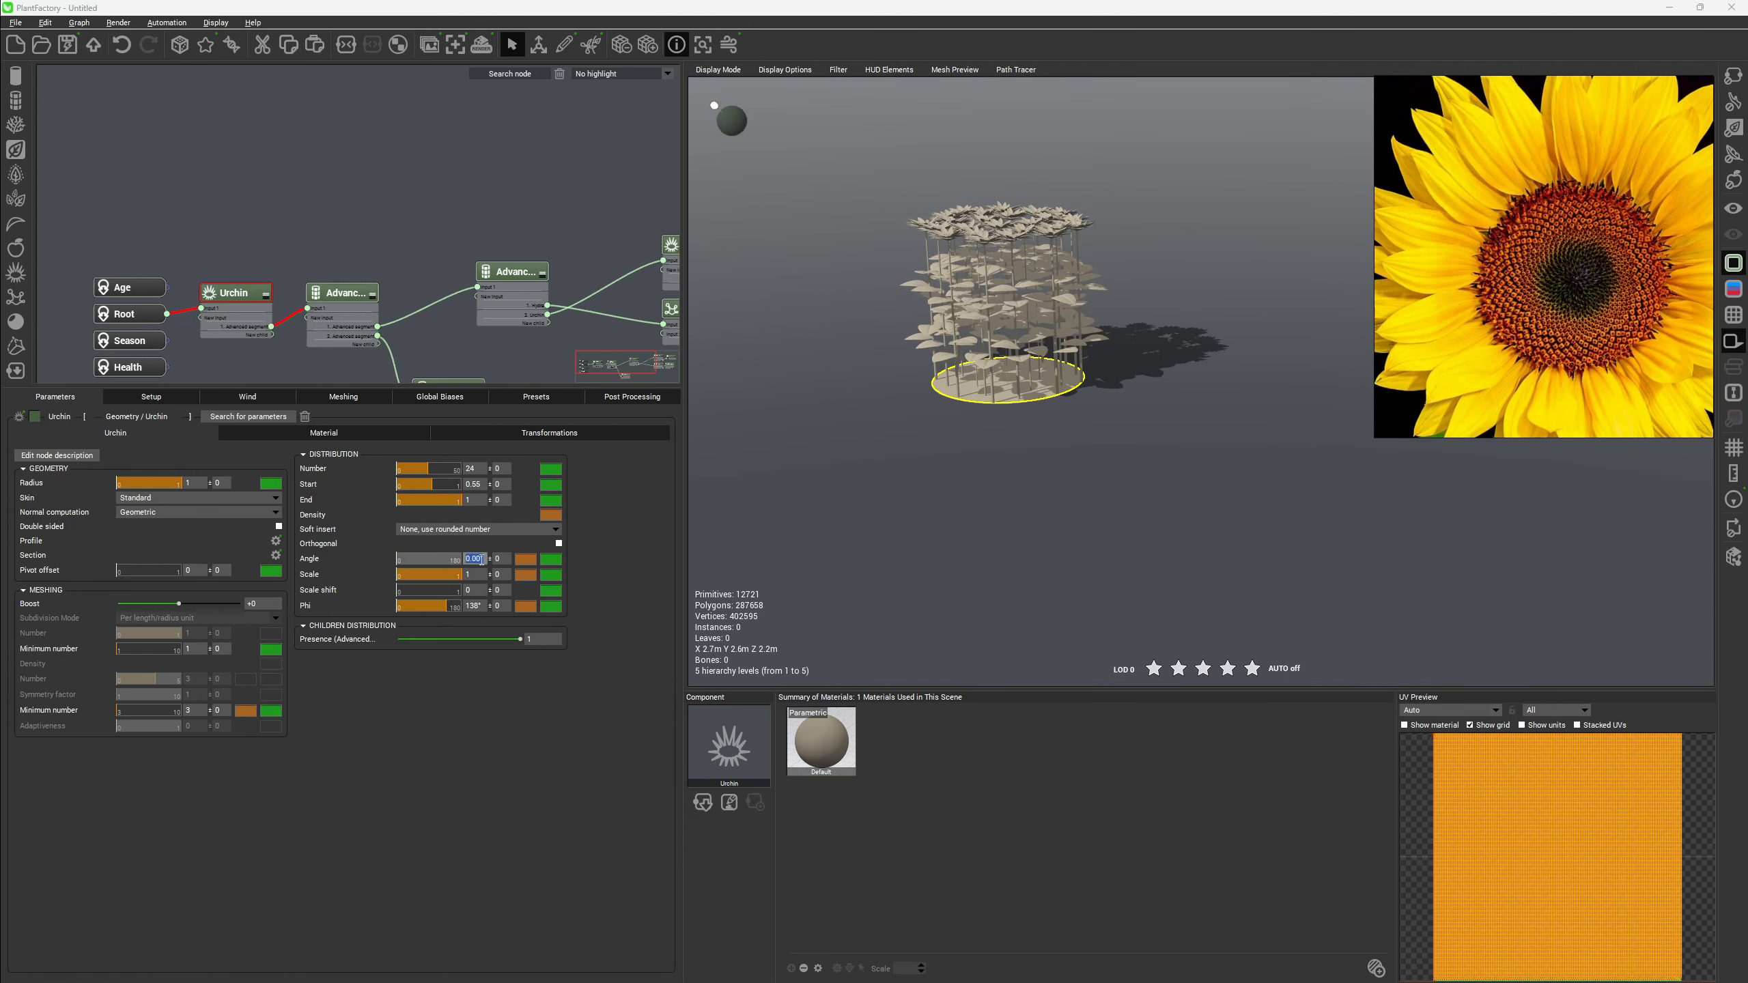
{"action": "key", "text": "Return"}
{"action": "right_click_drag", "start_coordinate": [909, 457], "coordinate": [854, 417]}
{"action": "scroll", "coordinate": [853, 417], "scroll_direction": "up", "scroll_amount": 3}
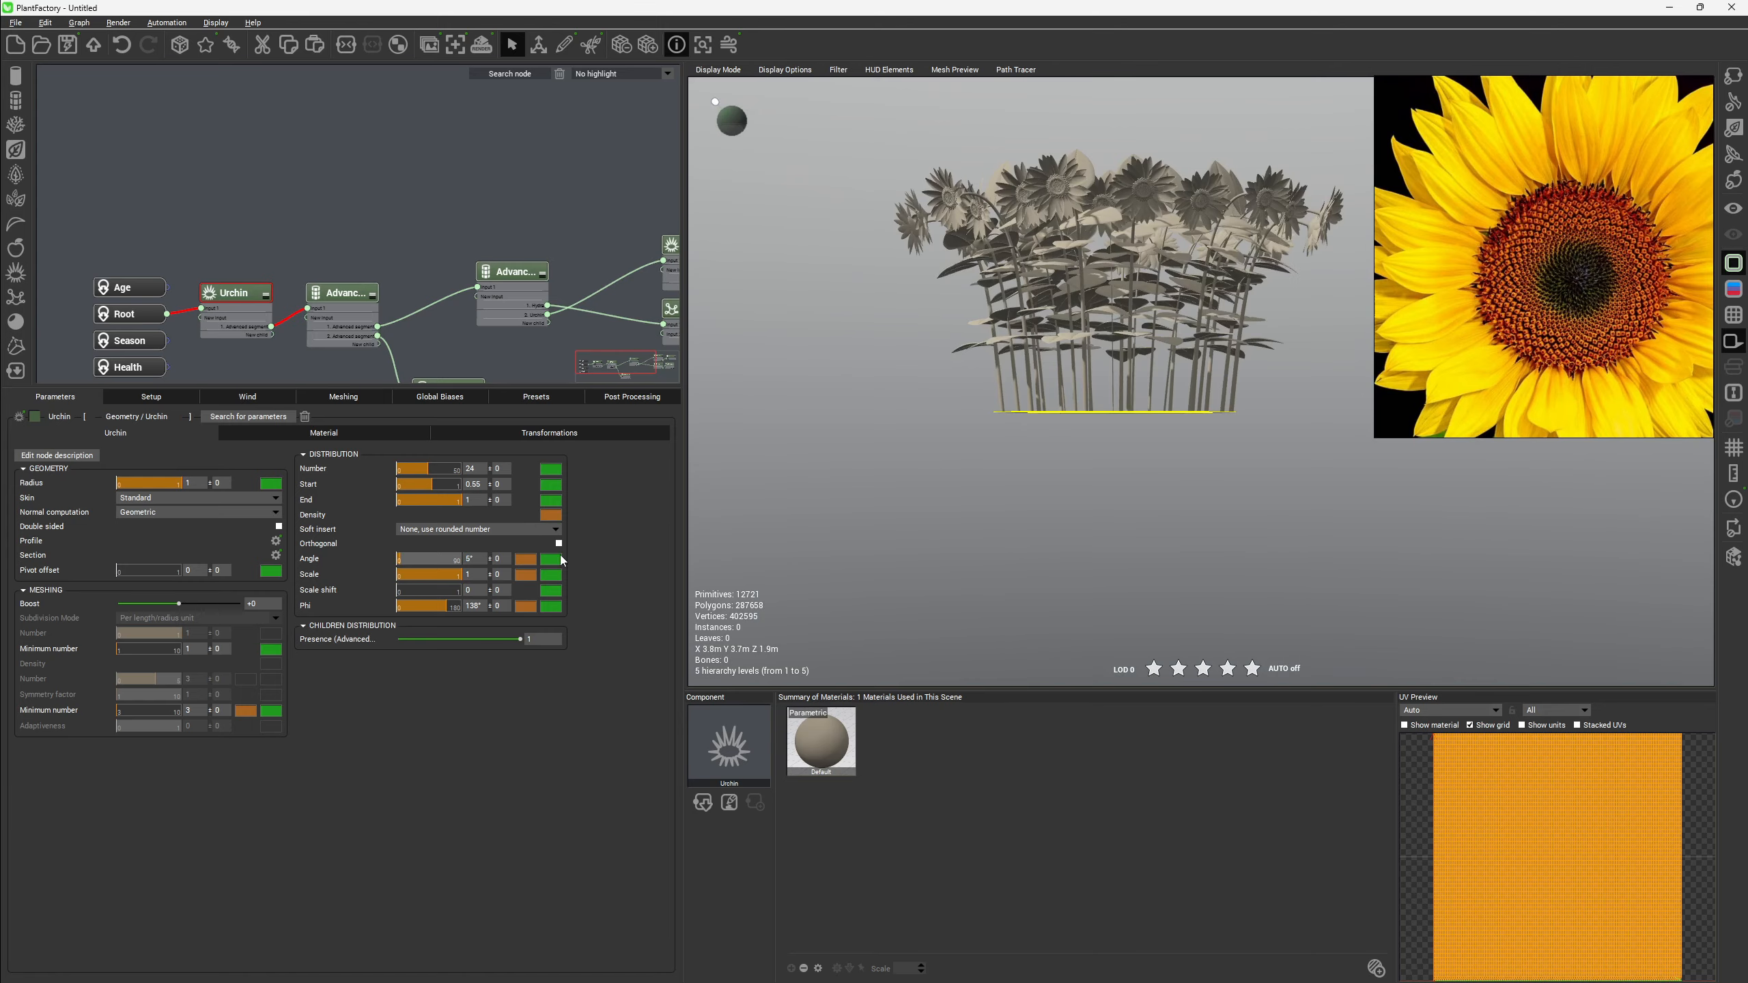
Give the urchin's Angle a variation of 2 and lower the end point of its curve to about -0.62.
{"action": "right_click_drag", "start_coordinate": [1235, 320], "coordinate": [977, 297]}
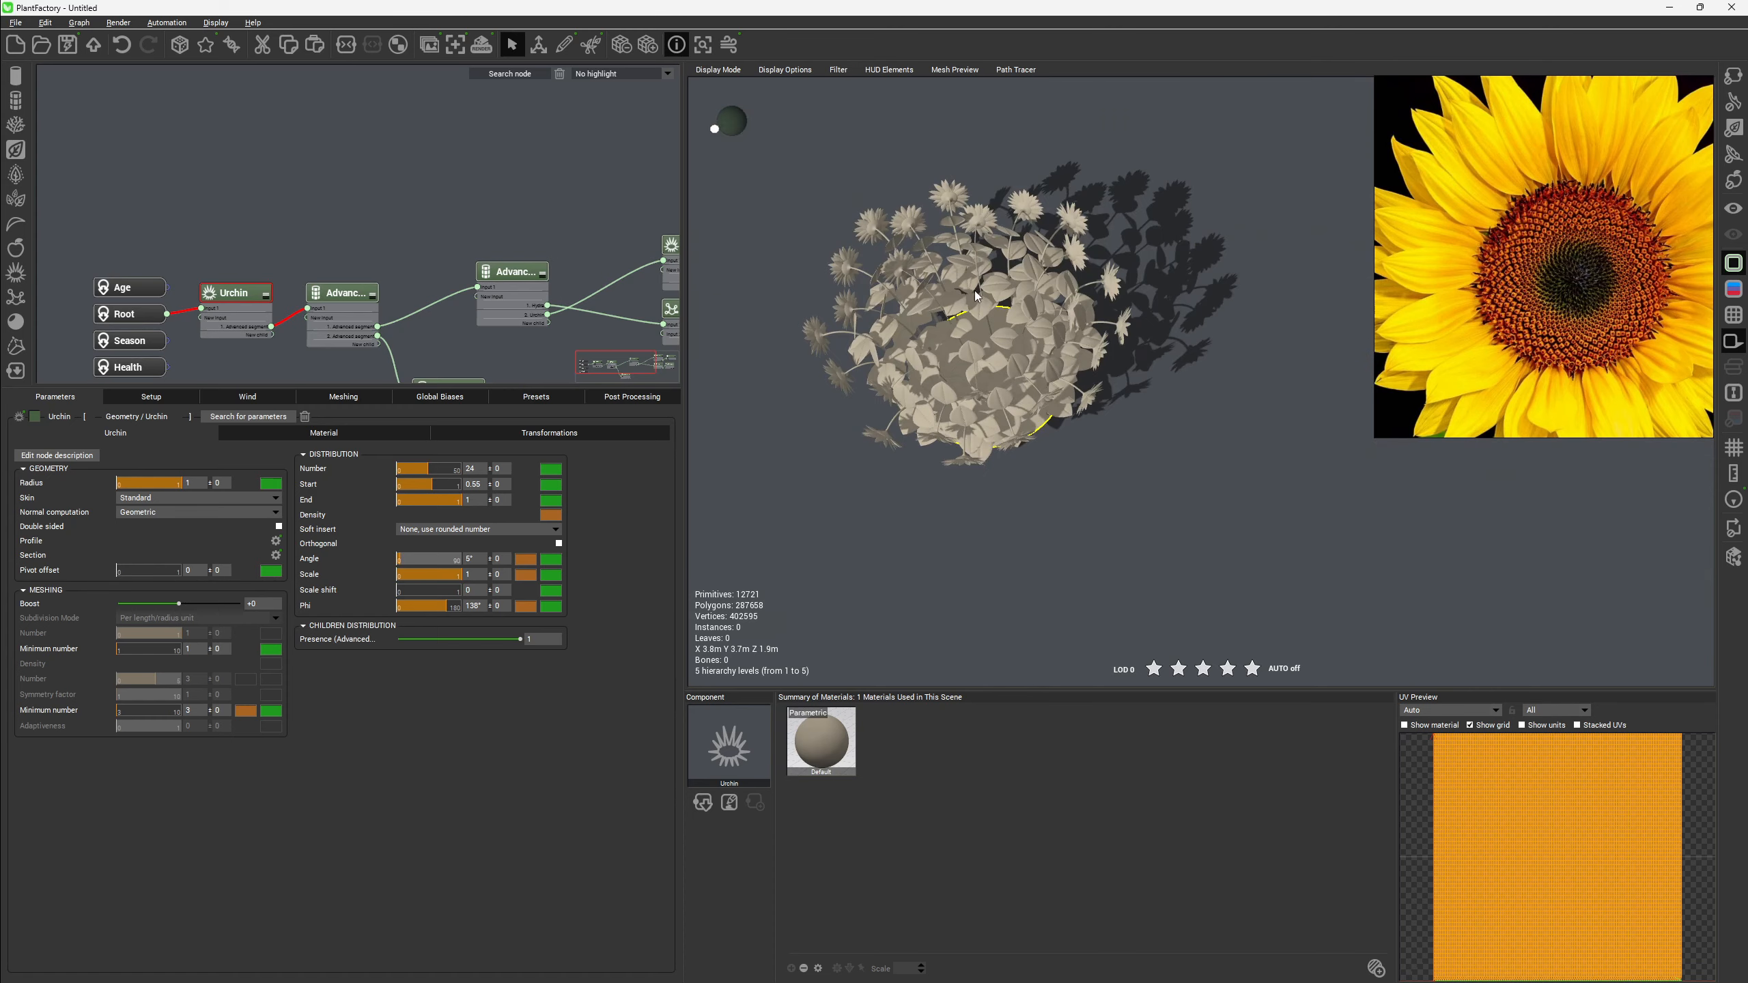
{"action": "left_click", "coordinate": [473, 561]}
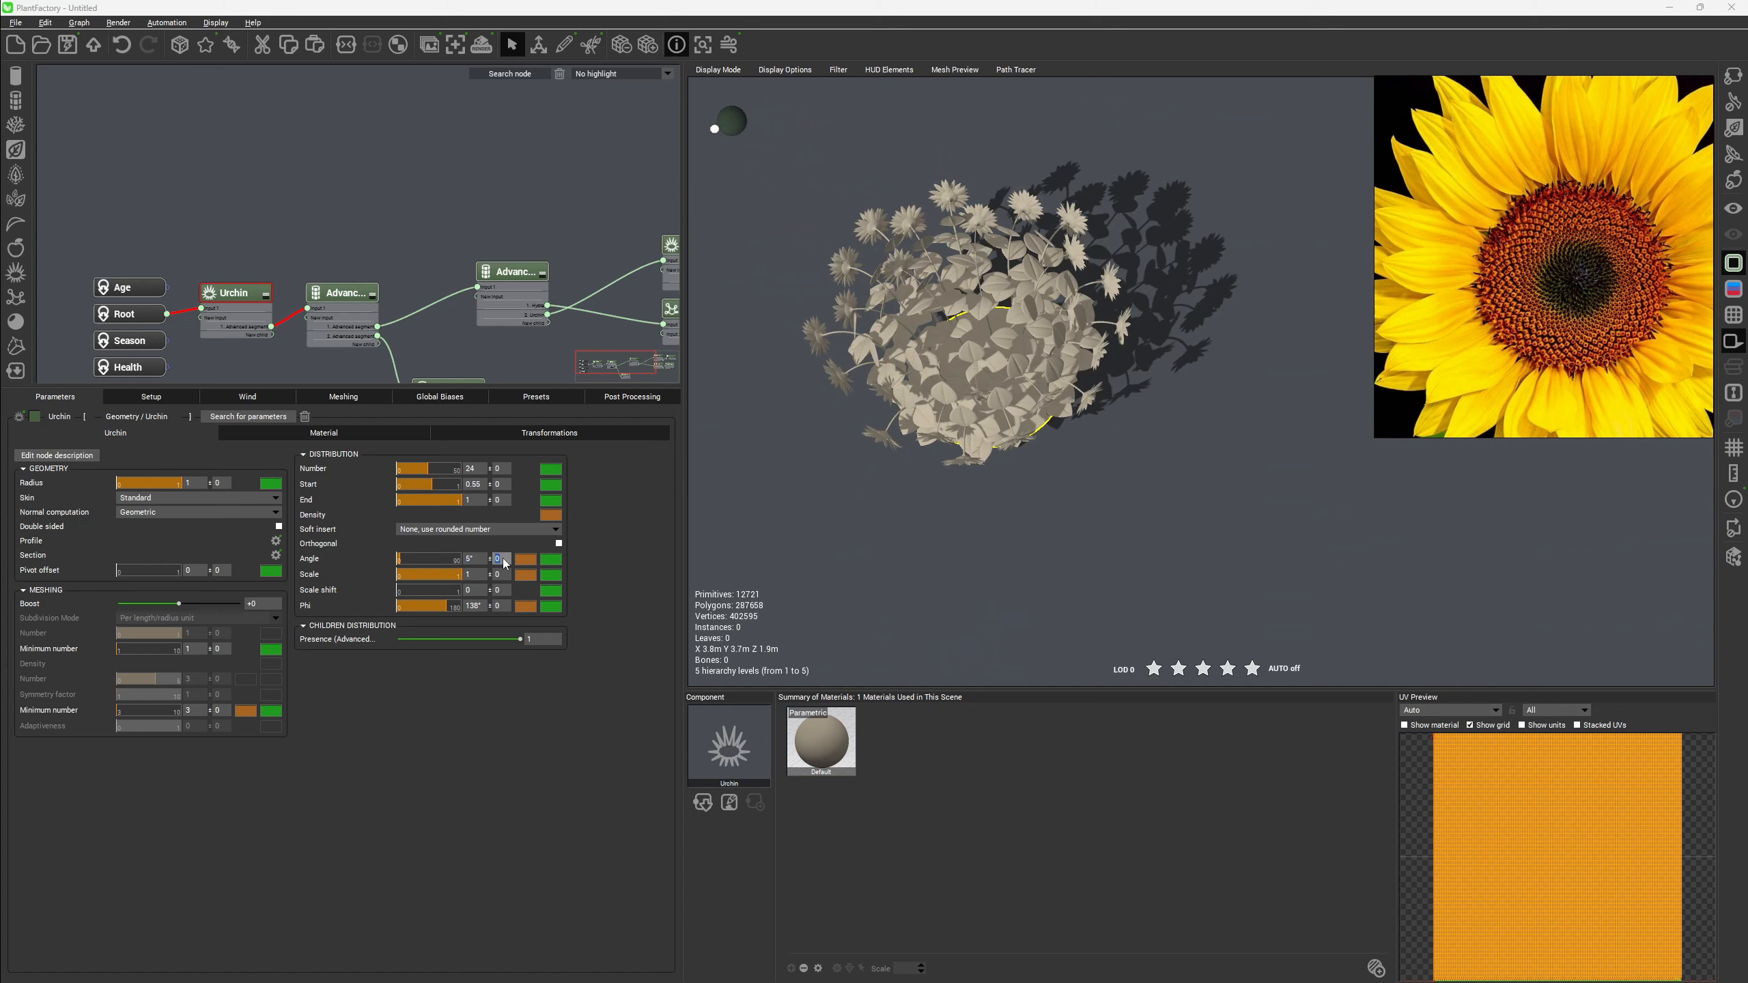
{"action": "key", "text": "Return"}
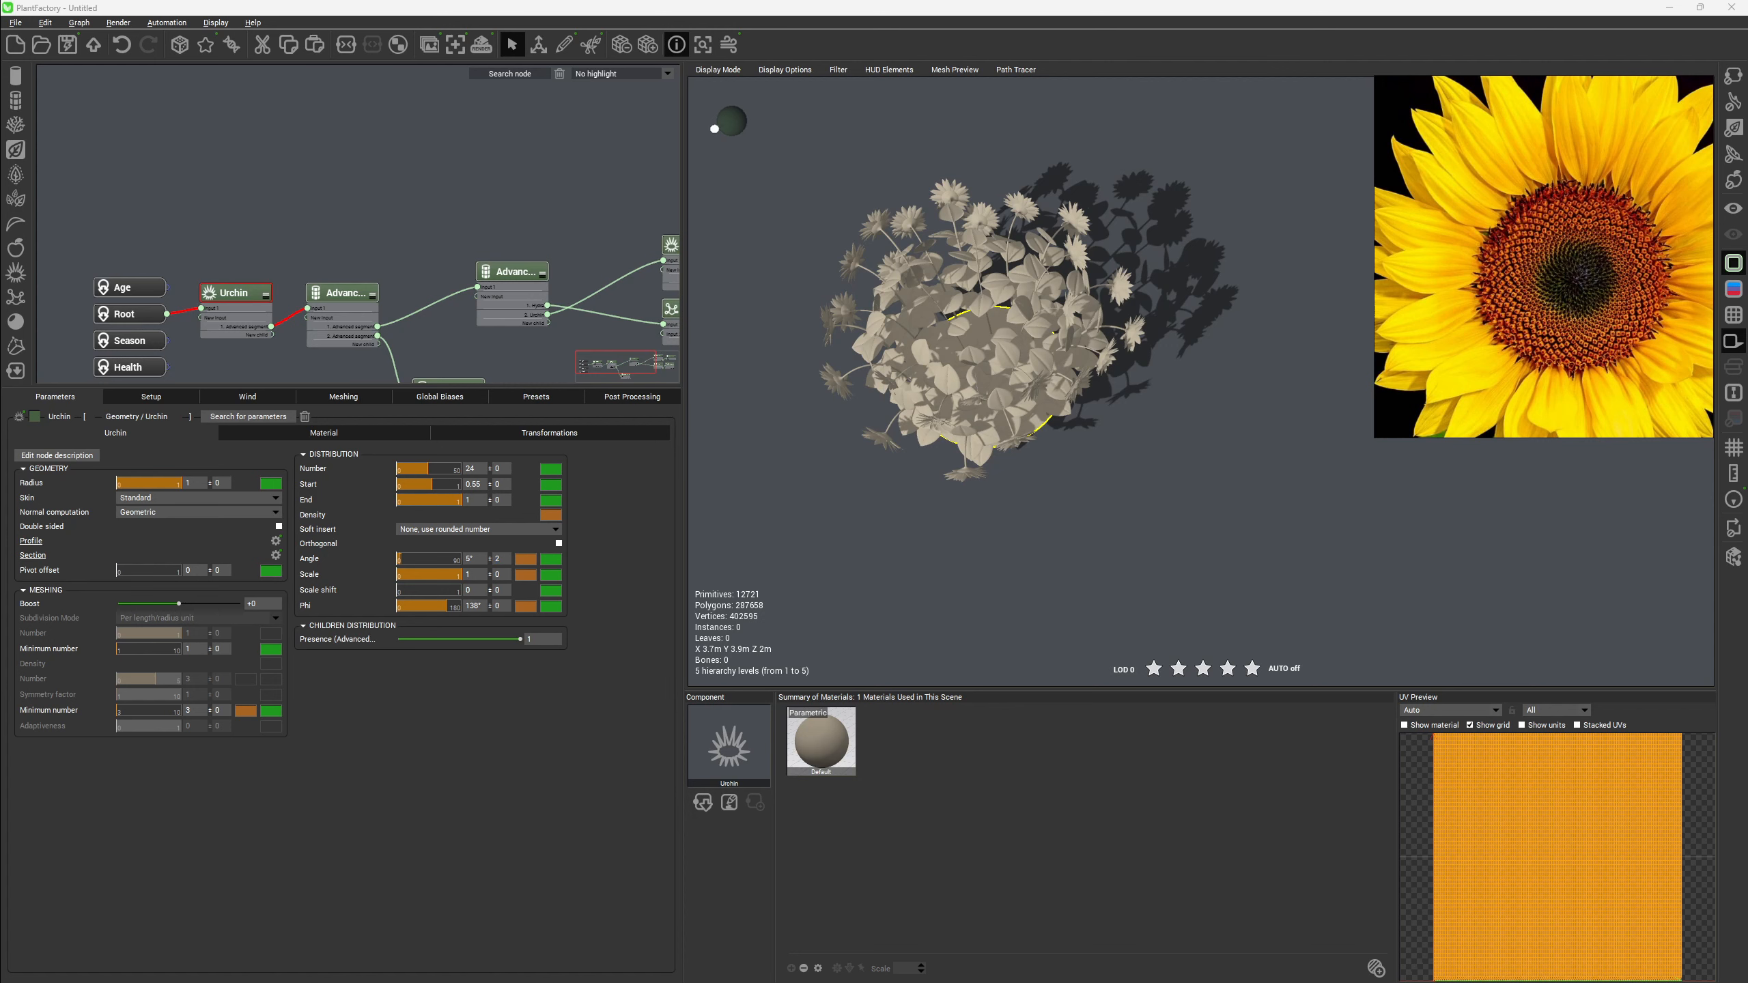
{"action": "left_click_drag", "start_coordinate": [0, 358], "coordinate": [686, 281]}
{"action": "left_click_drag", "start_coordinate": [793, 332], "coordinate": [810, 565]}
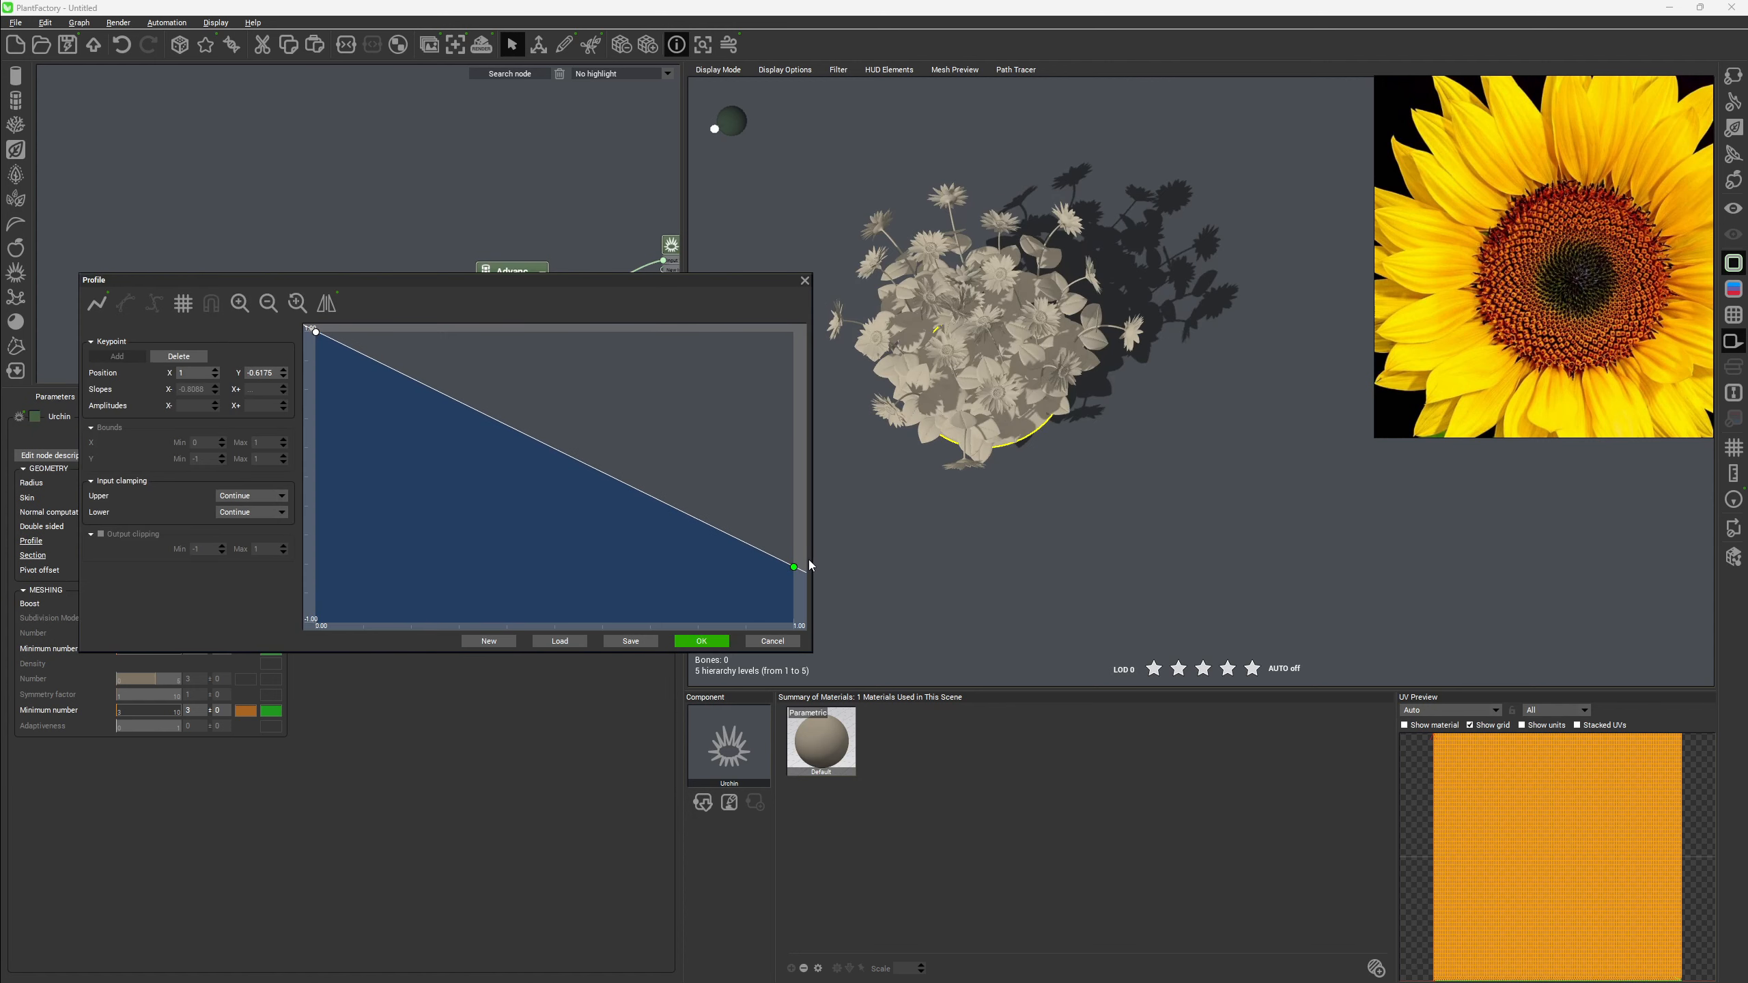
{"action": "left_click", "coordinate": [729, 641]}
{"action": "left_click_drag", "start_coordinate": [919, 491], "coordinate": [1060, 306]}
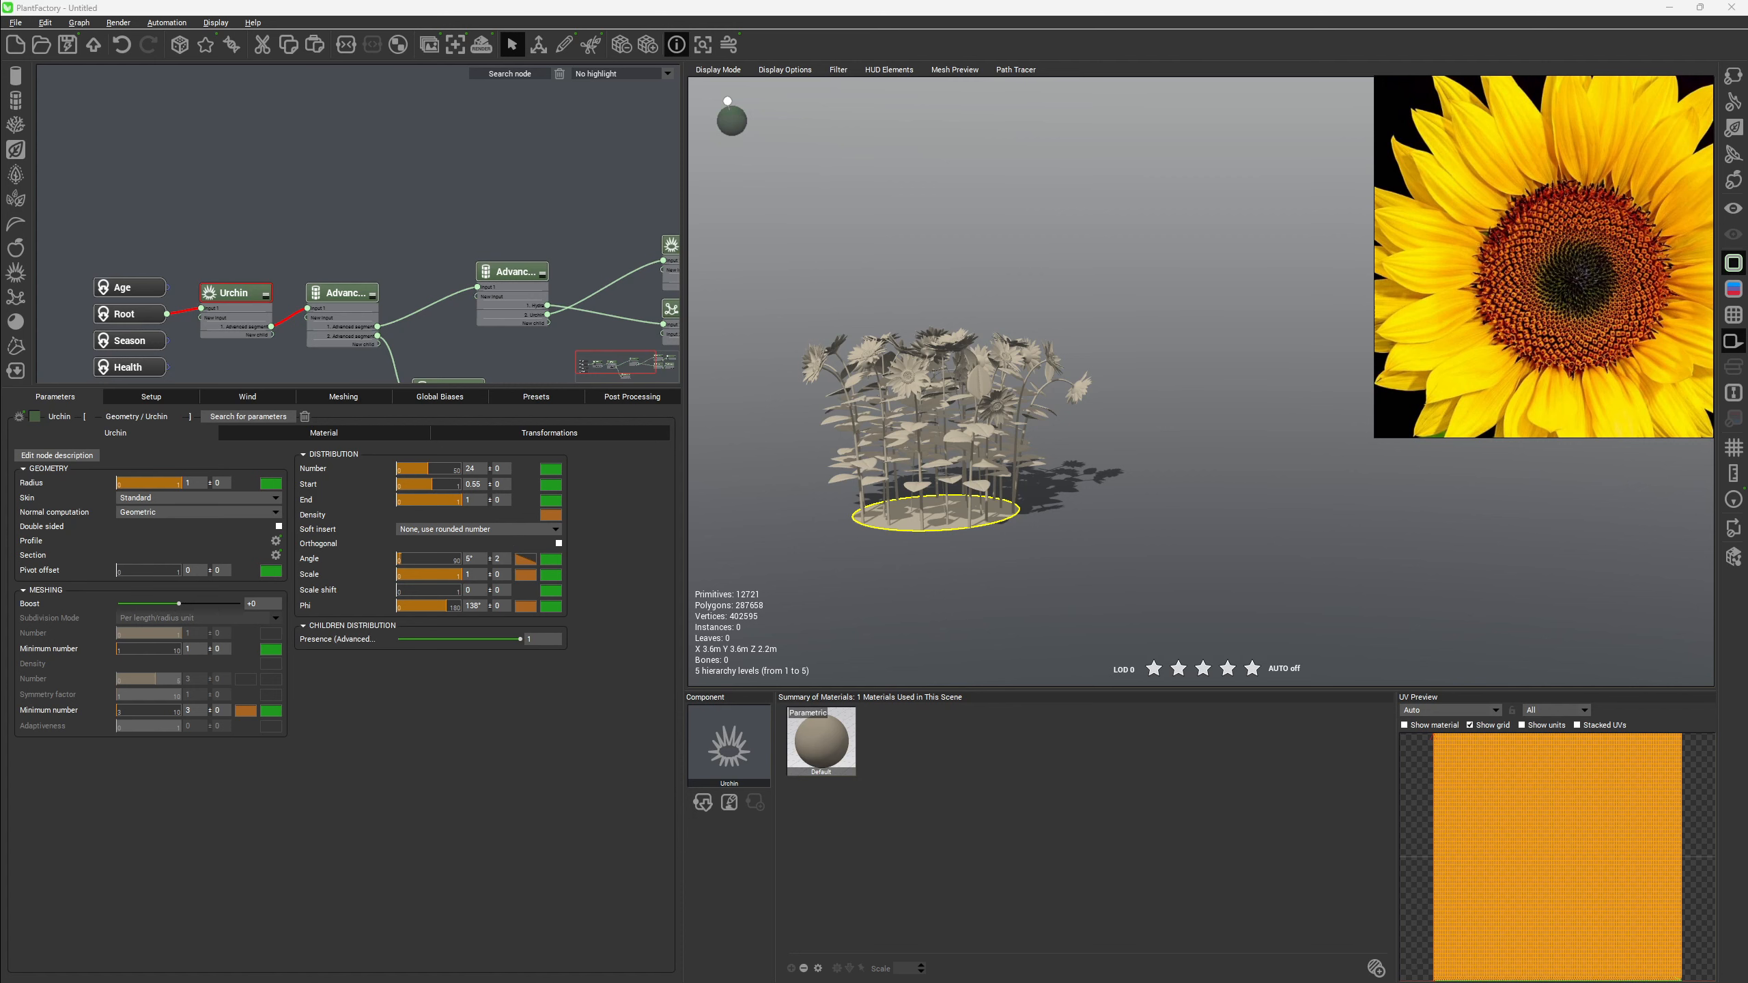
Lower the start point of the urchin's Scale curve to about 0.43 and enter a random variation for Scale.
{"action": "left_click", "coordinate": [276, 540]}
{"action": "left_click_drag", "start_coordinate": [380, 390], "coordinate": [377, 549]}
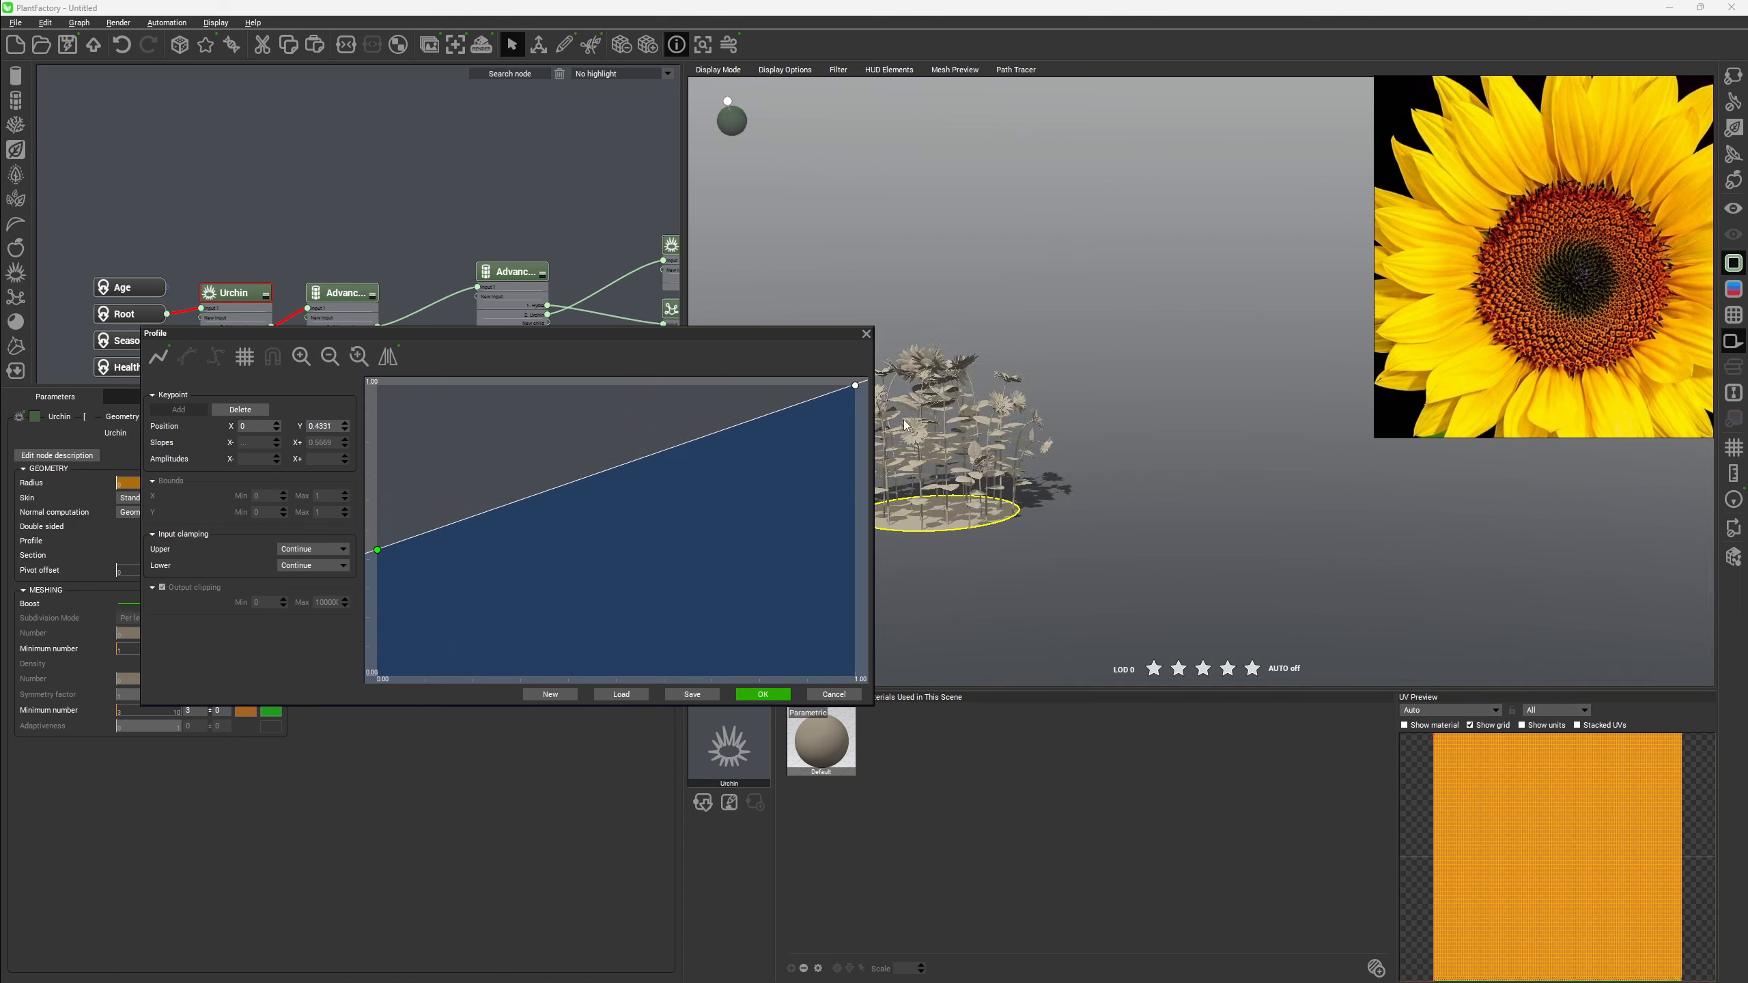
{"action": "left_click", "coordinate": [760, 693]}
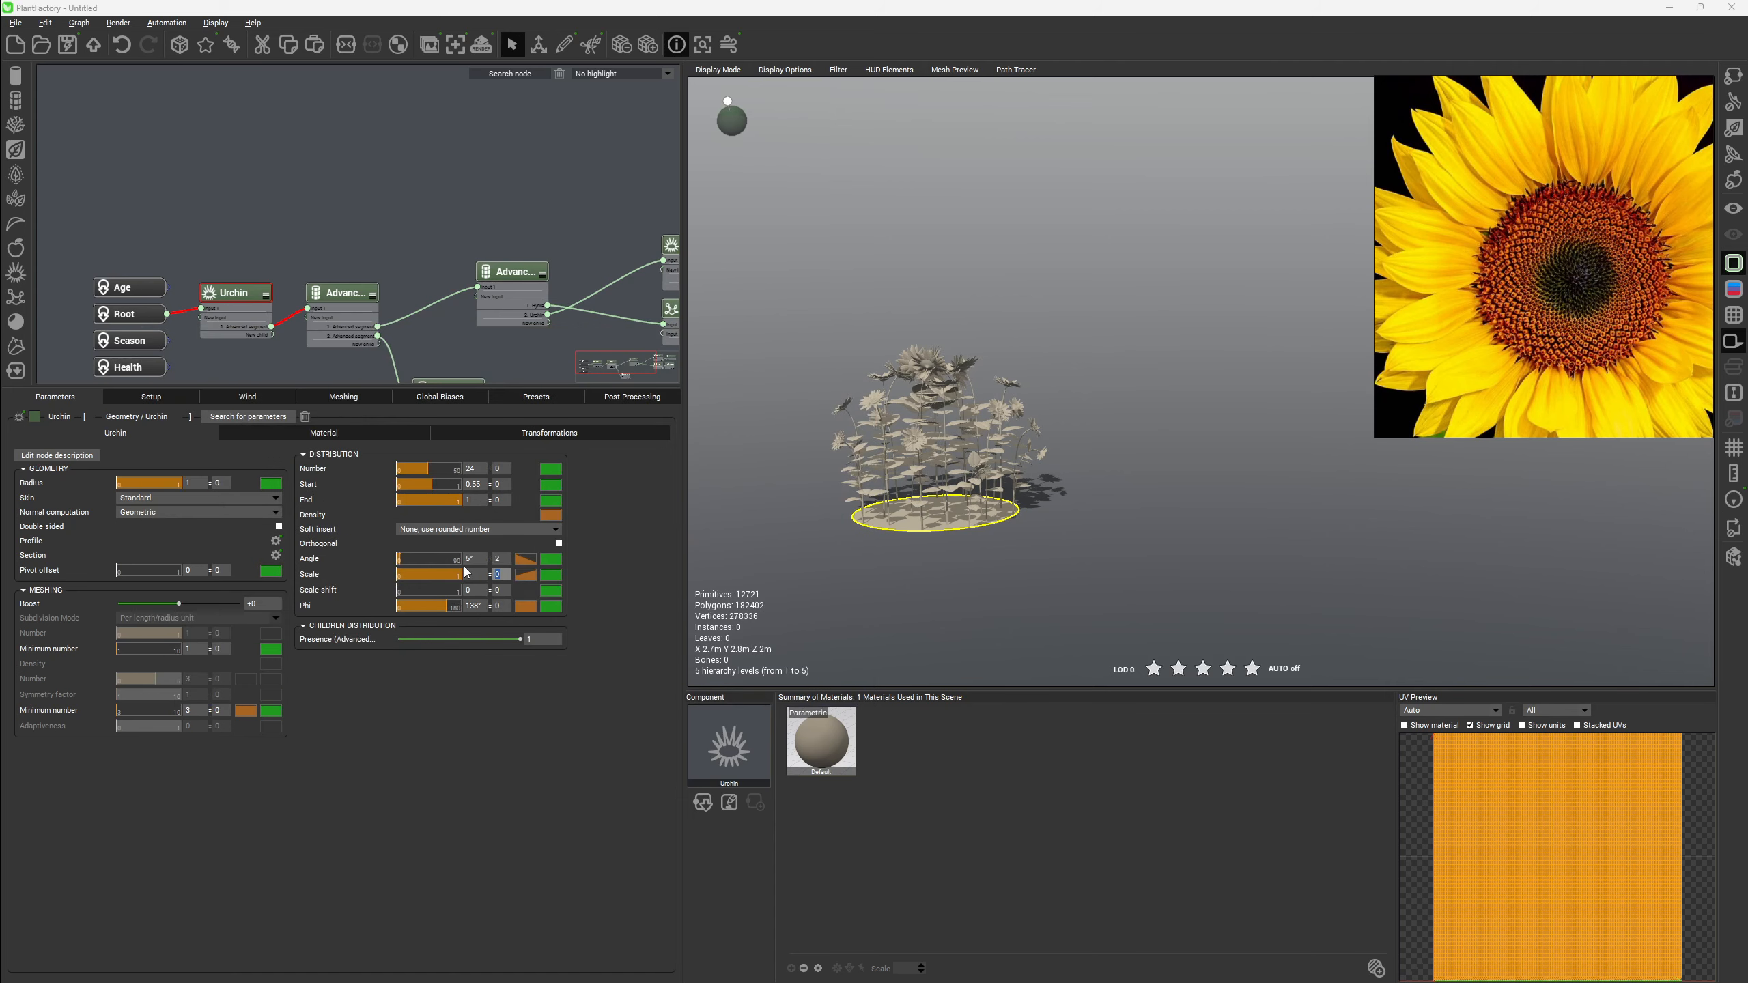
{"action": "key", "text": "Return"}
Examine the shape and spread of the sunflower patch from several angles and distances.
{"action": "left_click_drag", "start_coordinate": [888, 369], "coordinate": [1076, 386]}
{"action": "scroll", "coordinate": [1138, 391], "scroll_direction": "up", "scroll_amount": 5}
{"action": "scroll", "coordinate": [1076, 386], "scroll_direction": "down", "scroll_amount": 3}
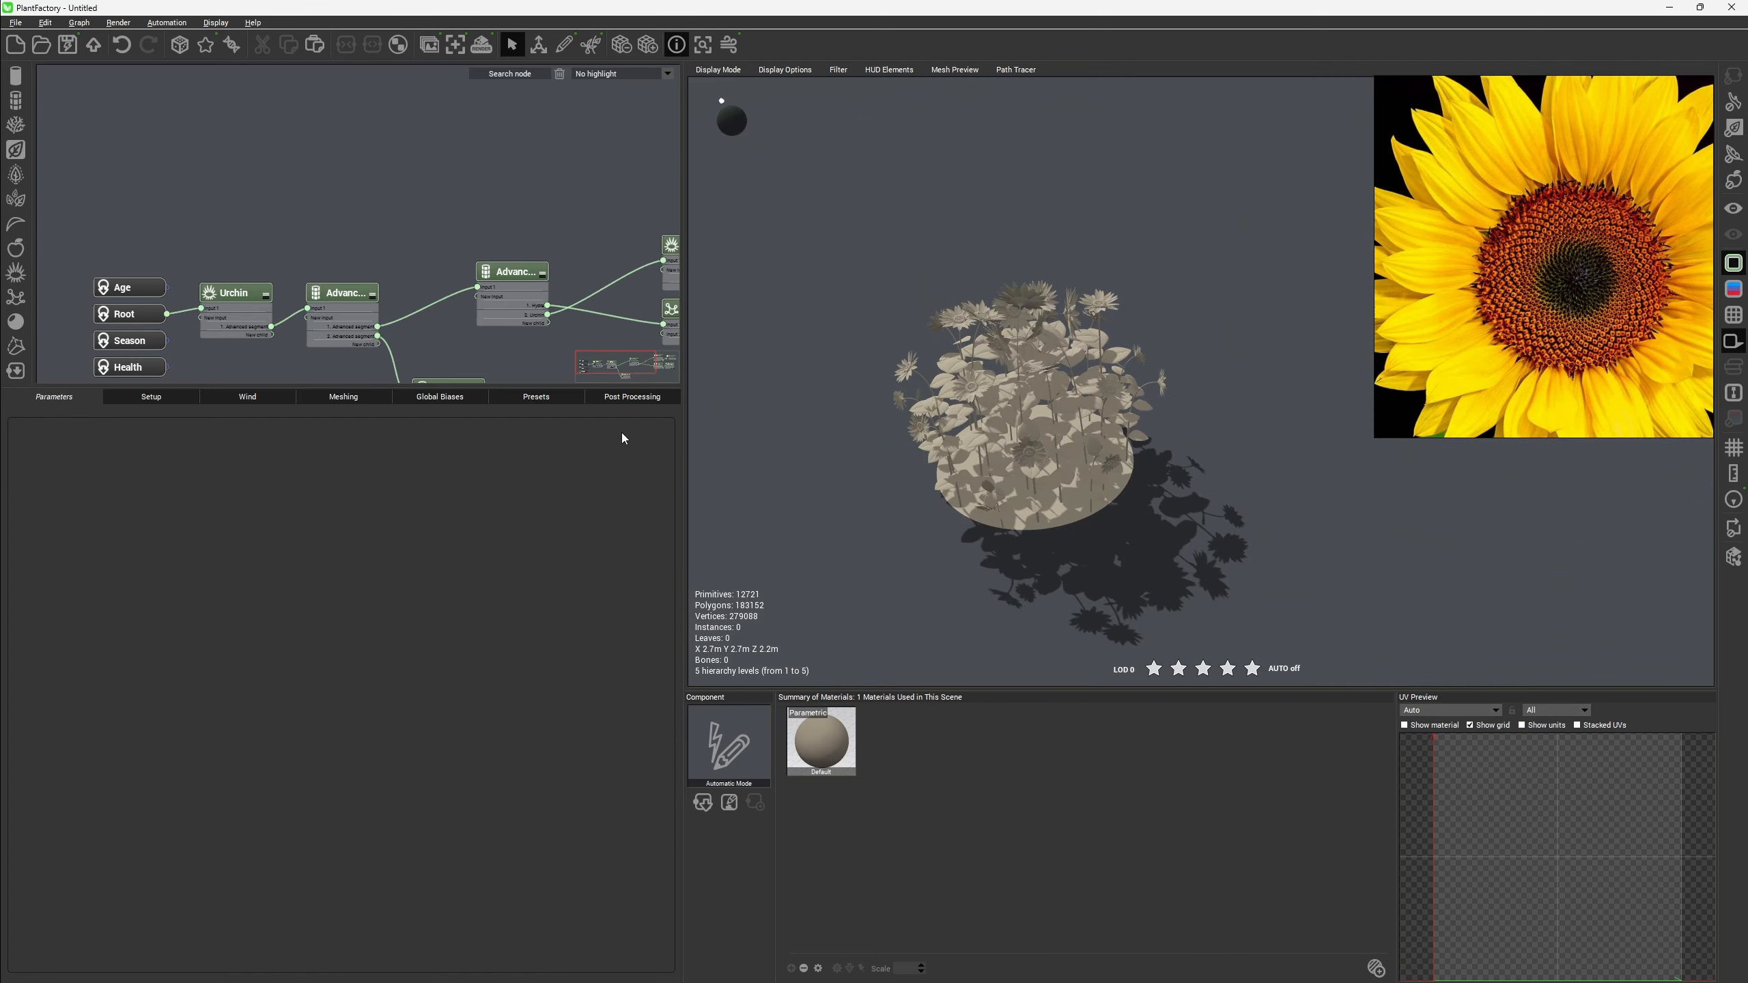
{"action": "left_click_drag", "start_coordinate": [963, 316], "coordinate": [1097, 325]}
{"action": "scroll", "coordinate": [1029, 501], "scroll_direction": "up", "scroll_amount": 5}
{"action": "scroll", "coordinate": [1163, 437], "scroll_direction": "down", "scroll_amount": 6}
{"action": "scroll", "coordinate": [508, 241], "scroll_direction": "down", "scroll_amount": 5}
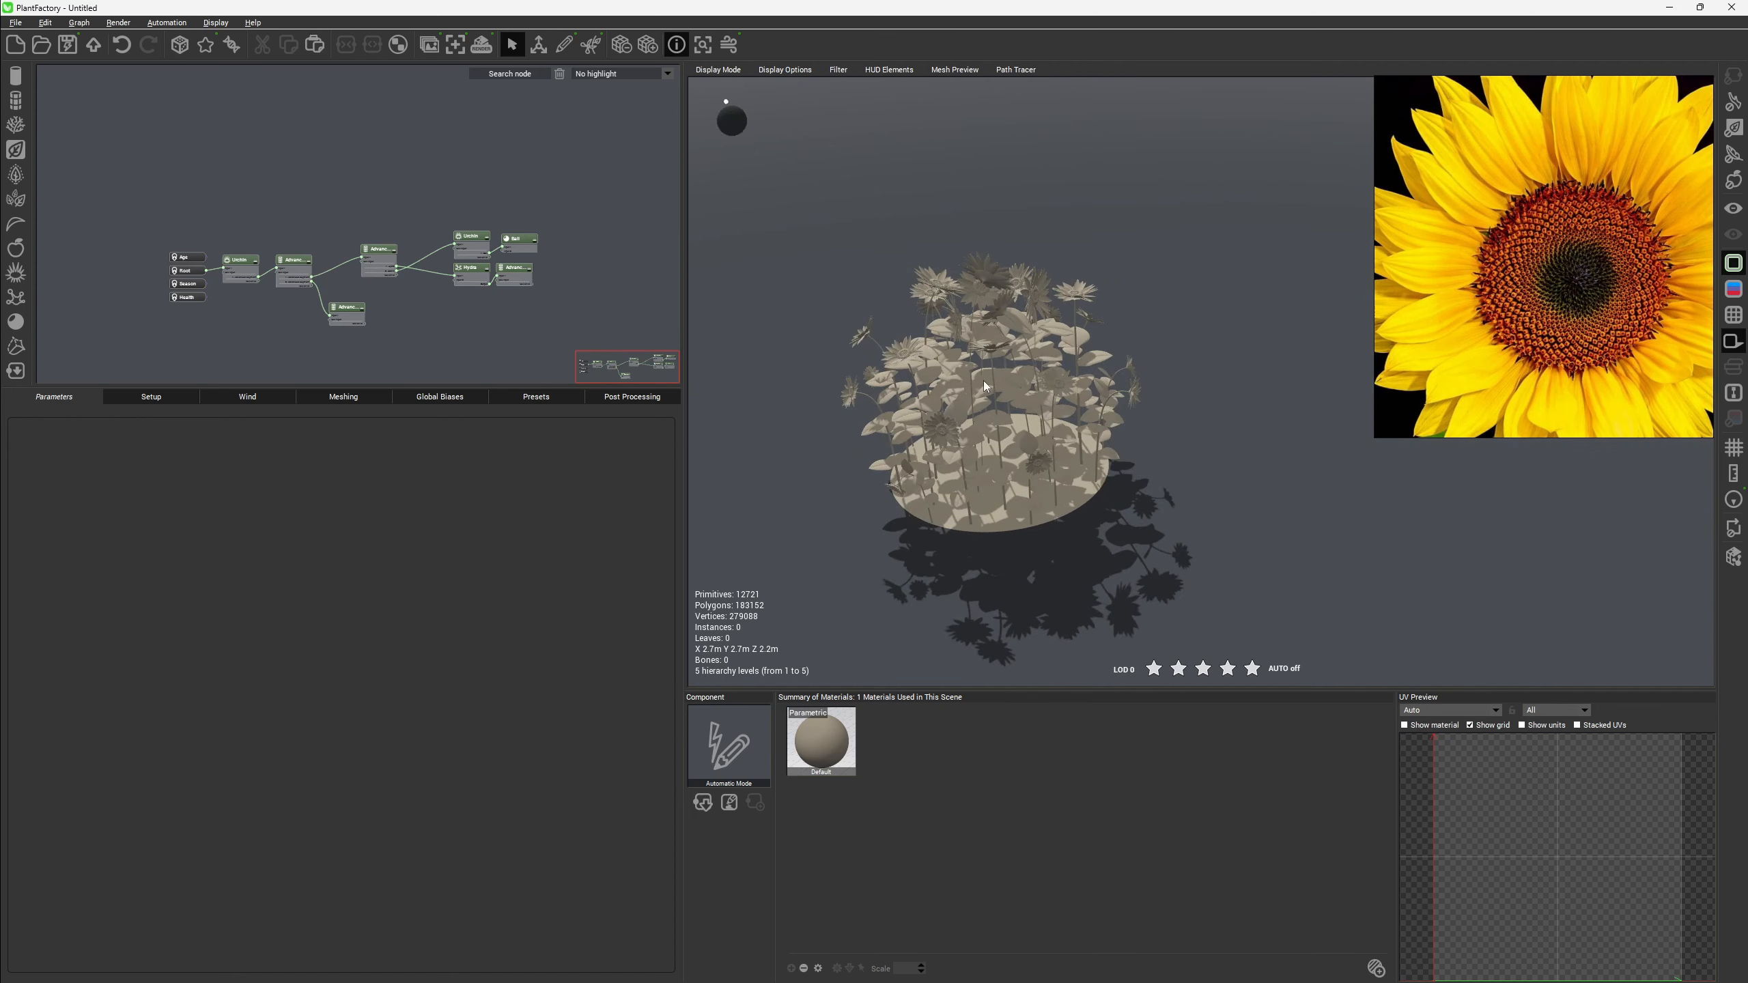
{"action": "left_click_drag", "start_coordinate": [983, 380], "coordinate": [1032, 360]}
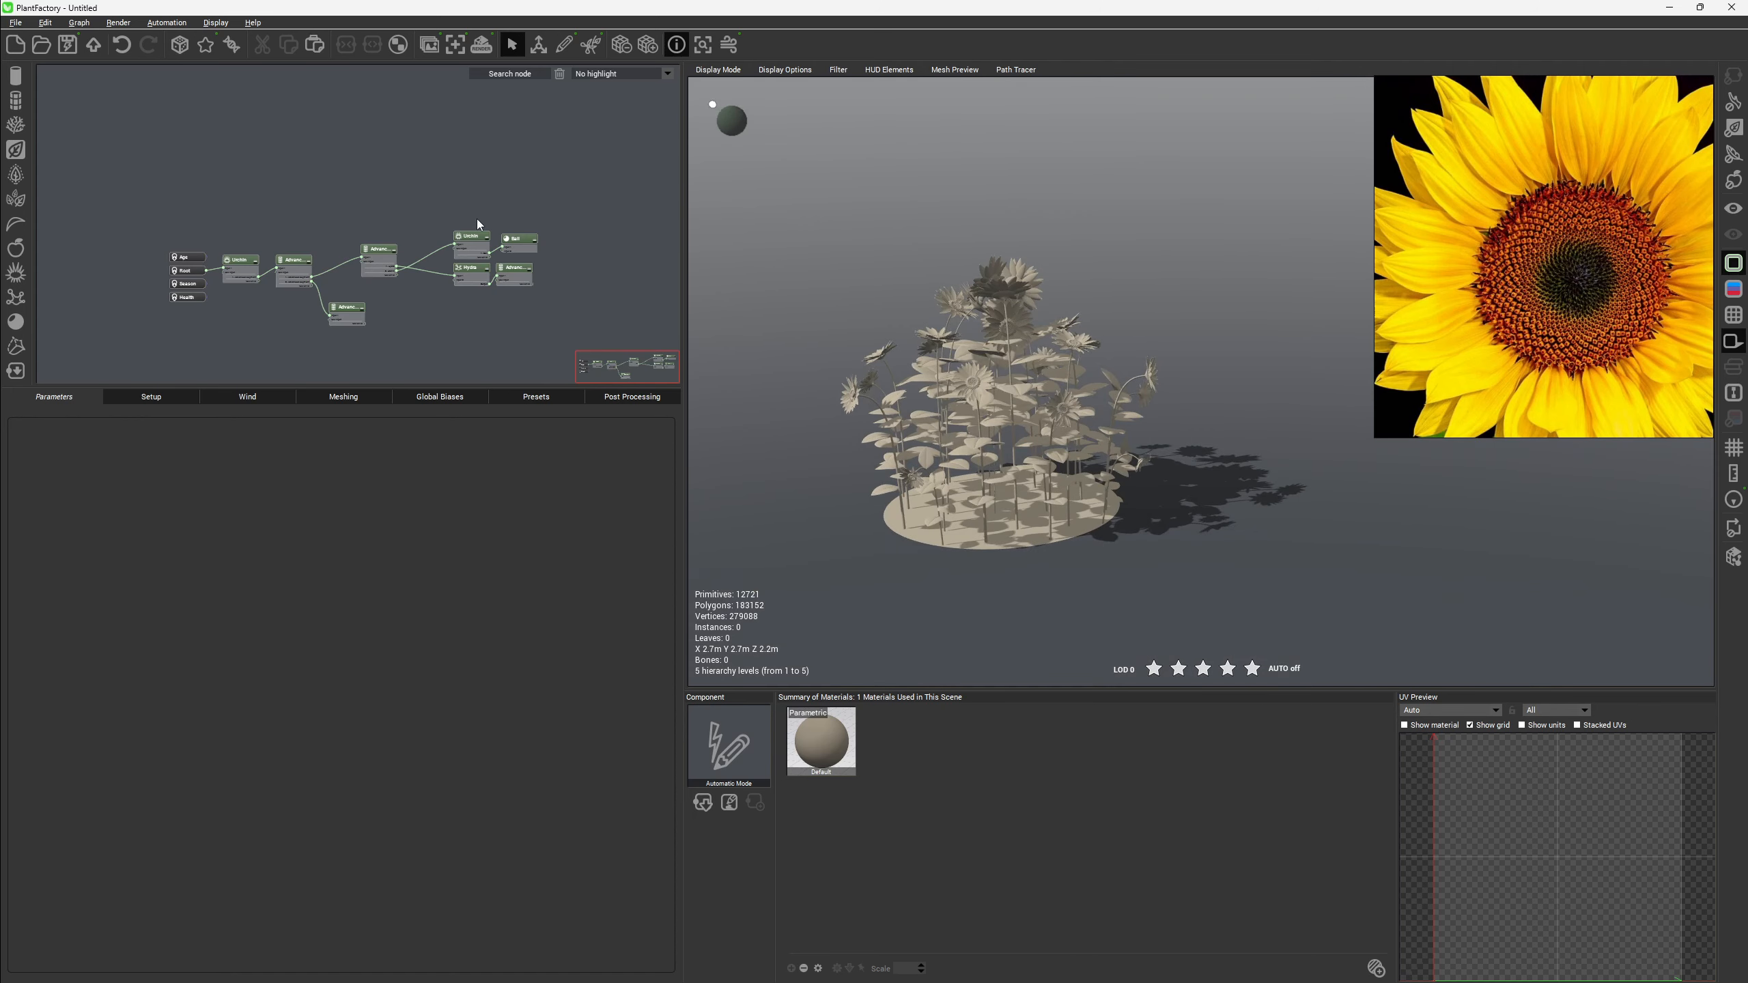
Enlarge the node graph area and frame the plant's node chain in it.
{"action": "left_click_drag", "start_coordinate": [457, 386], "coordinate": [447, 453]}
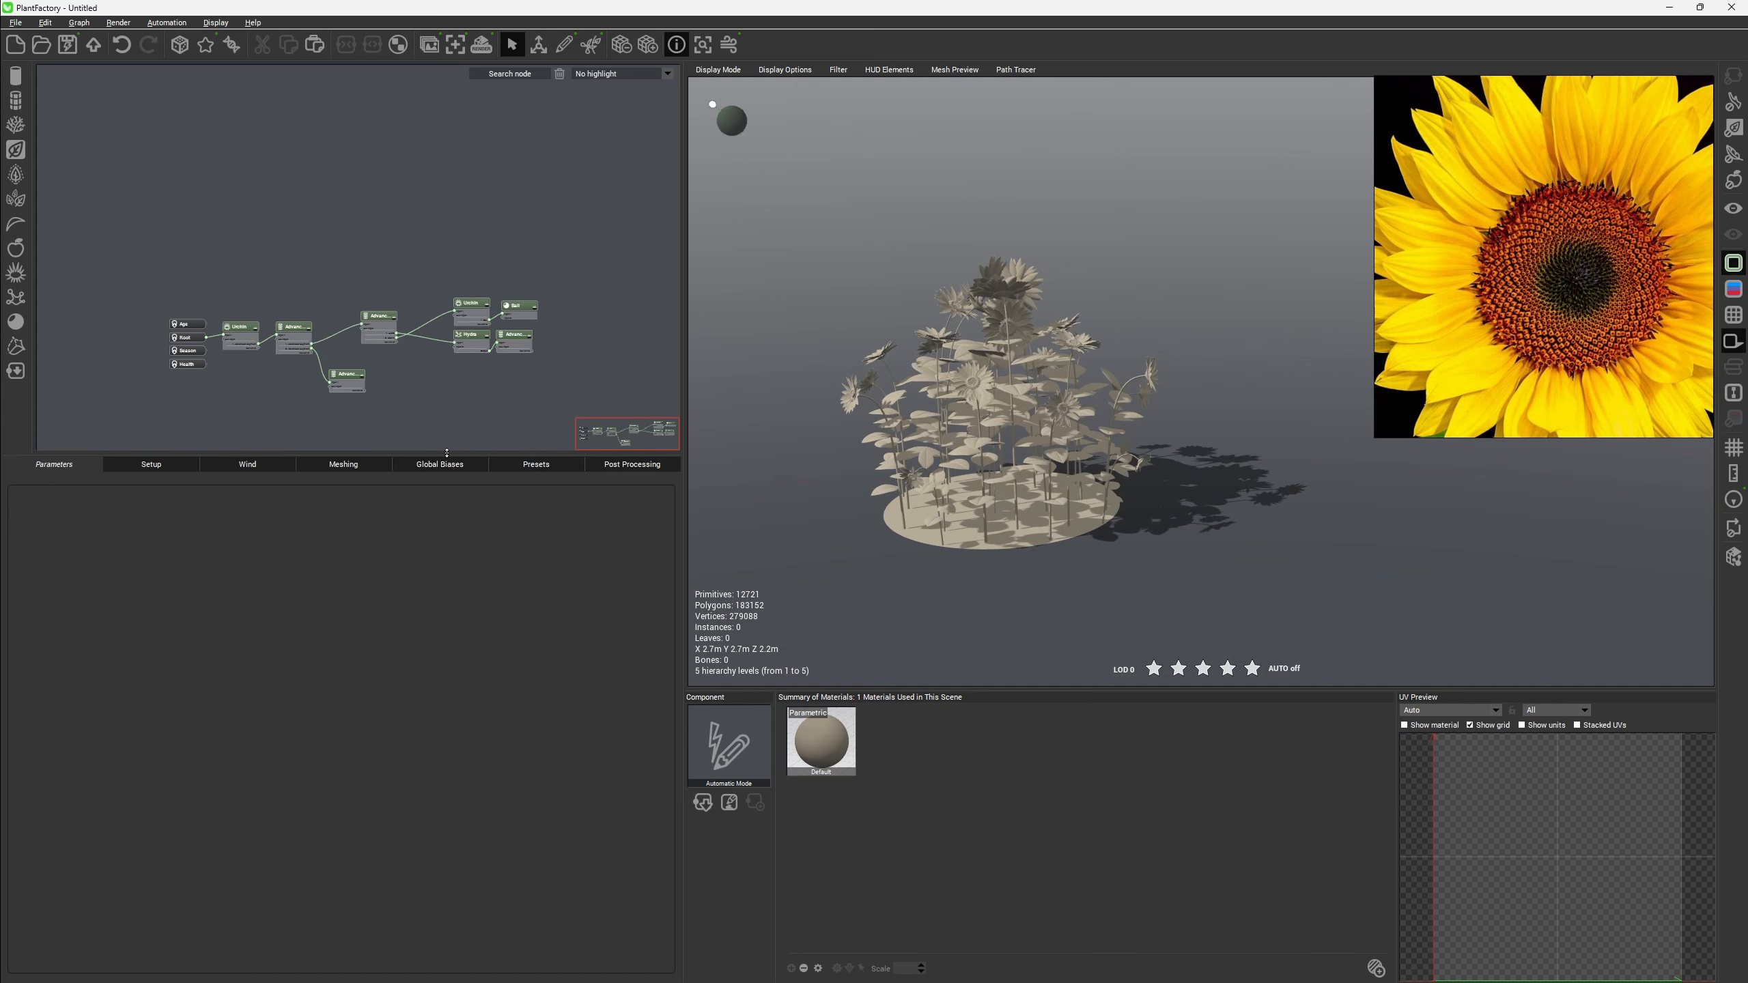
{"action": "scroll", "coordinate": [434, 391], "scroll_direction": "up", "scroll_amount": 3}
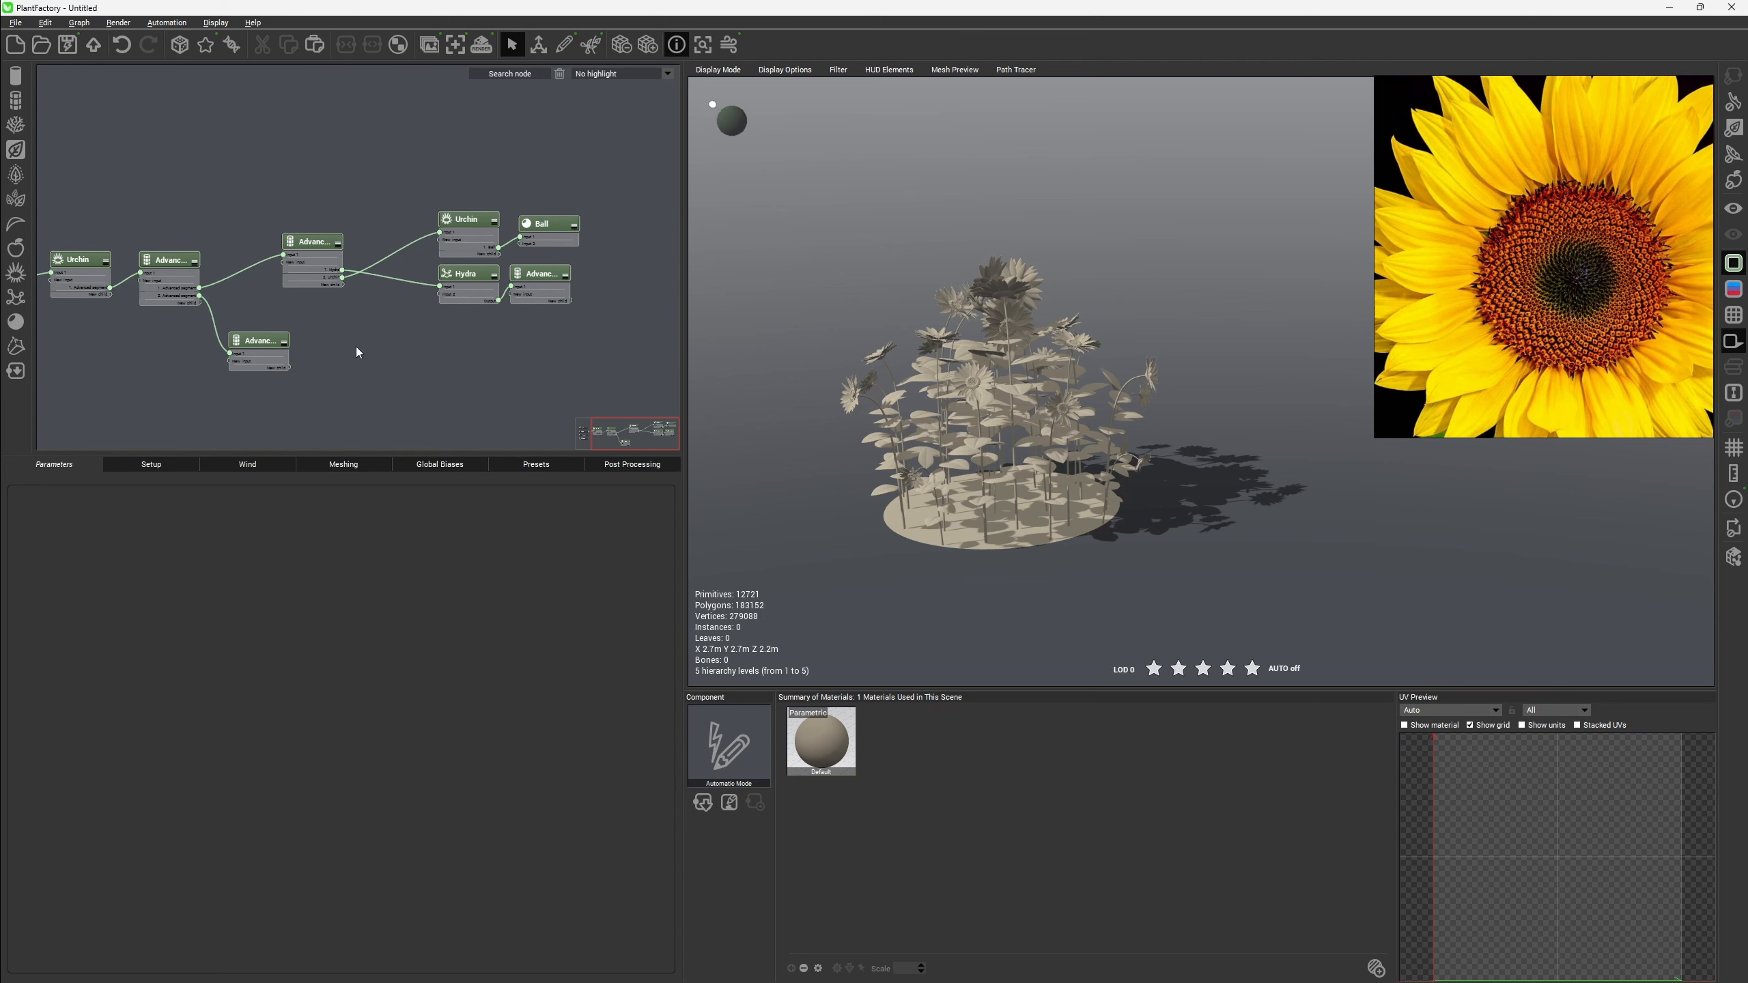
{"action": "middle_click_drag", "start_coordinate": [357, 352], "coordinate": [396, 342]}
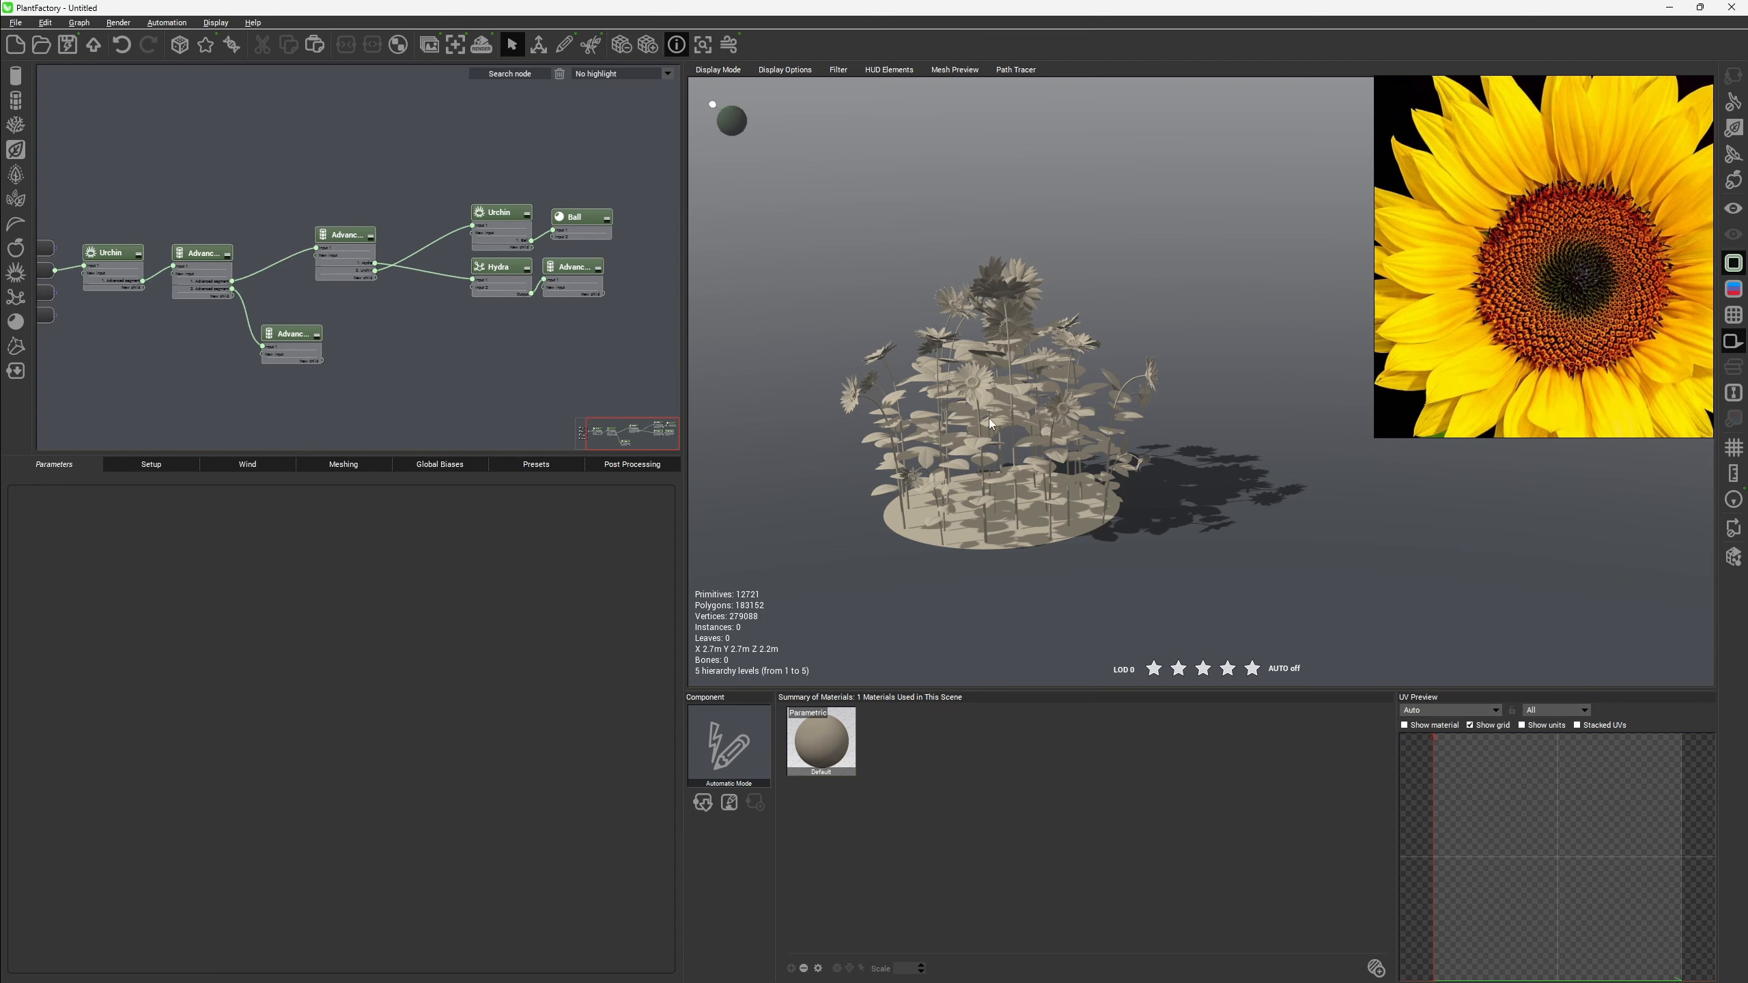
{"action": "right_click_drag", "start_coordinate": [989, 417], "coordinate": [1029, 421]}
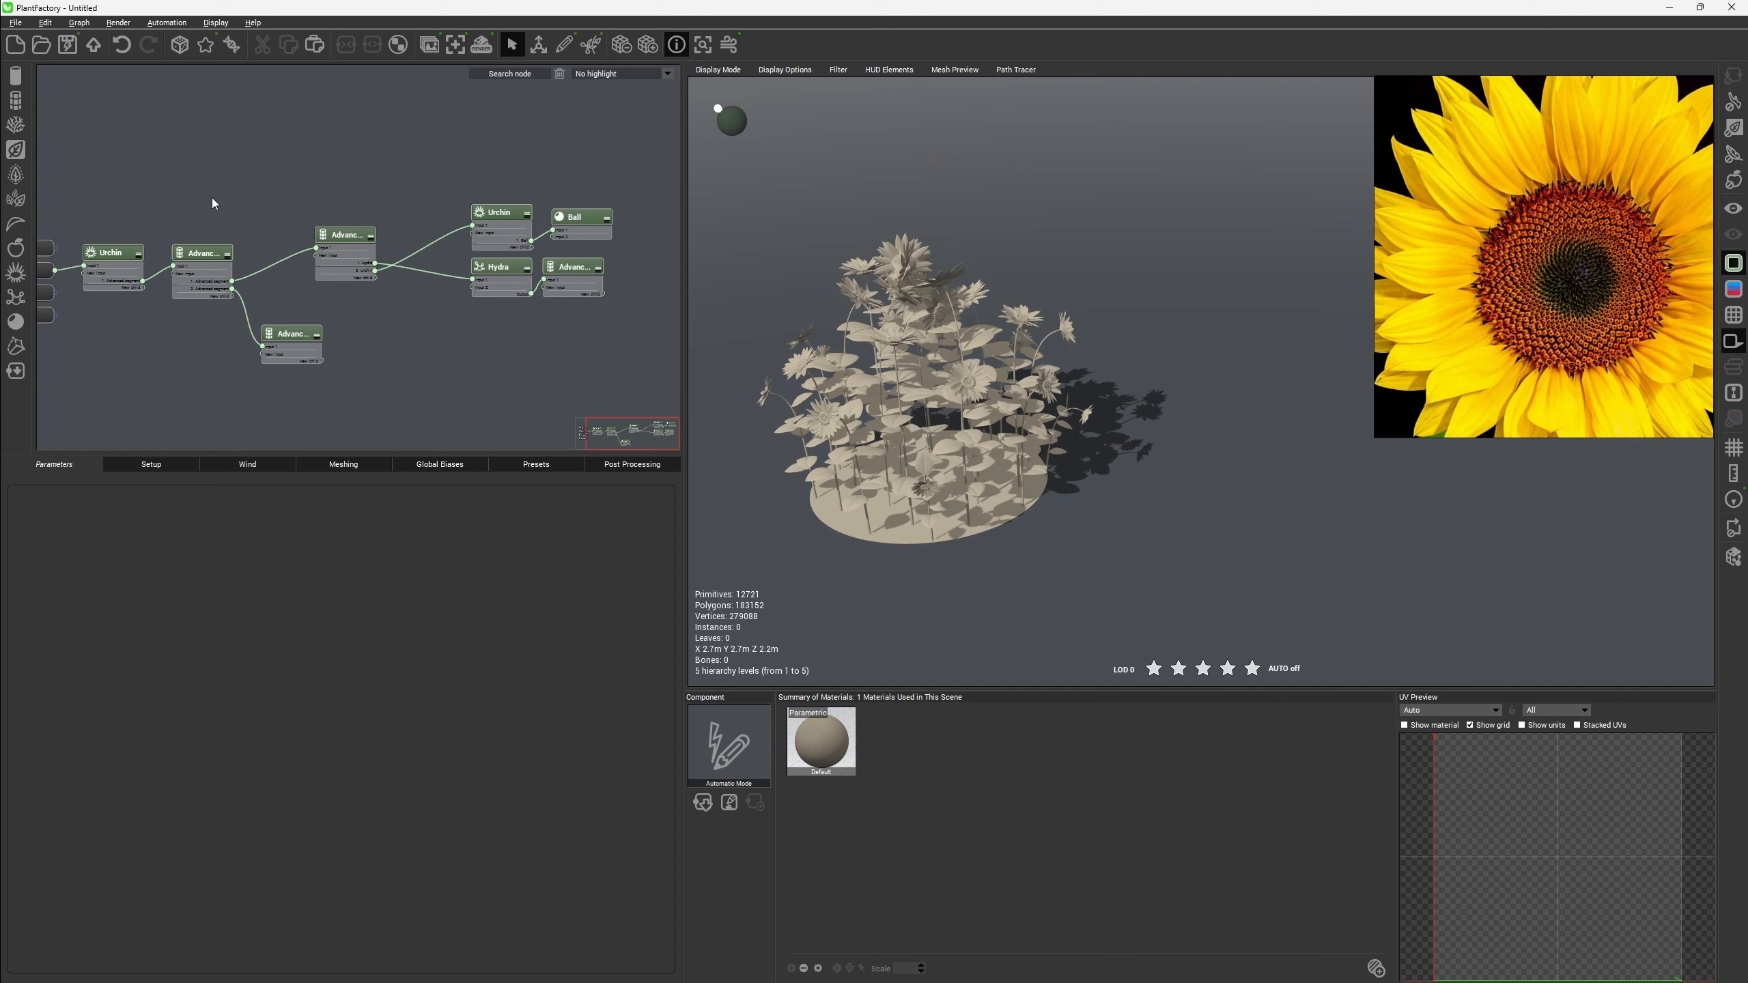
{"action": "middle_click_drag", "start_coordinate": [349, 161], "coordinate": [372, 170]}
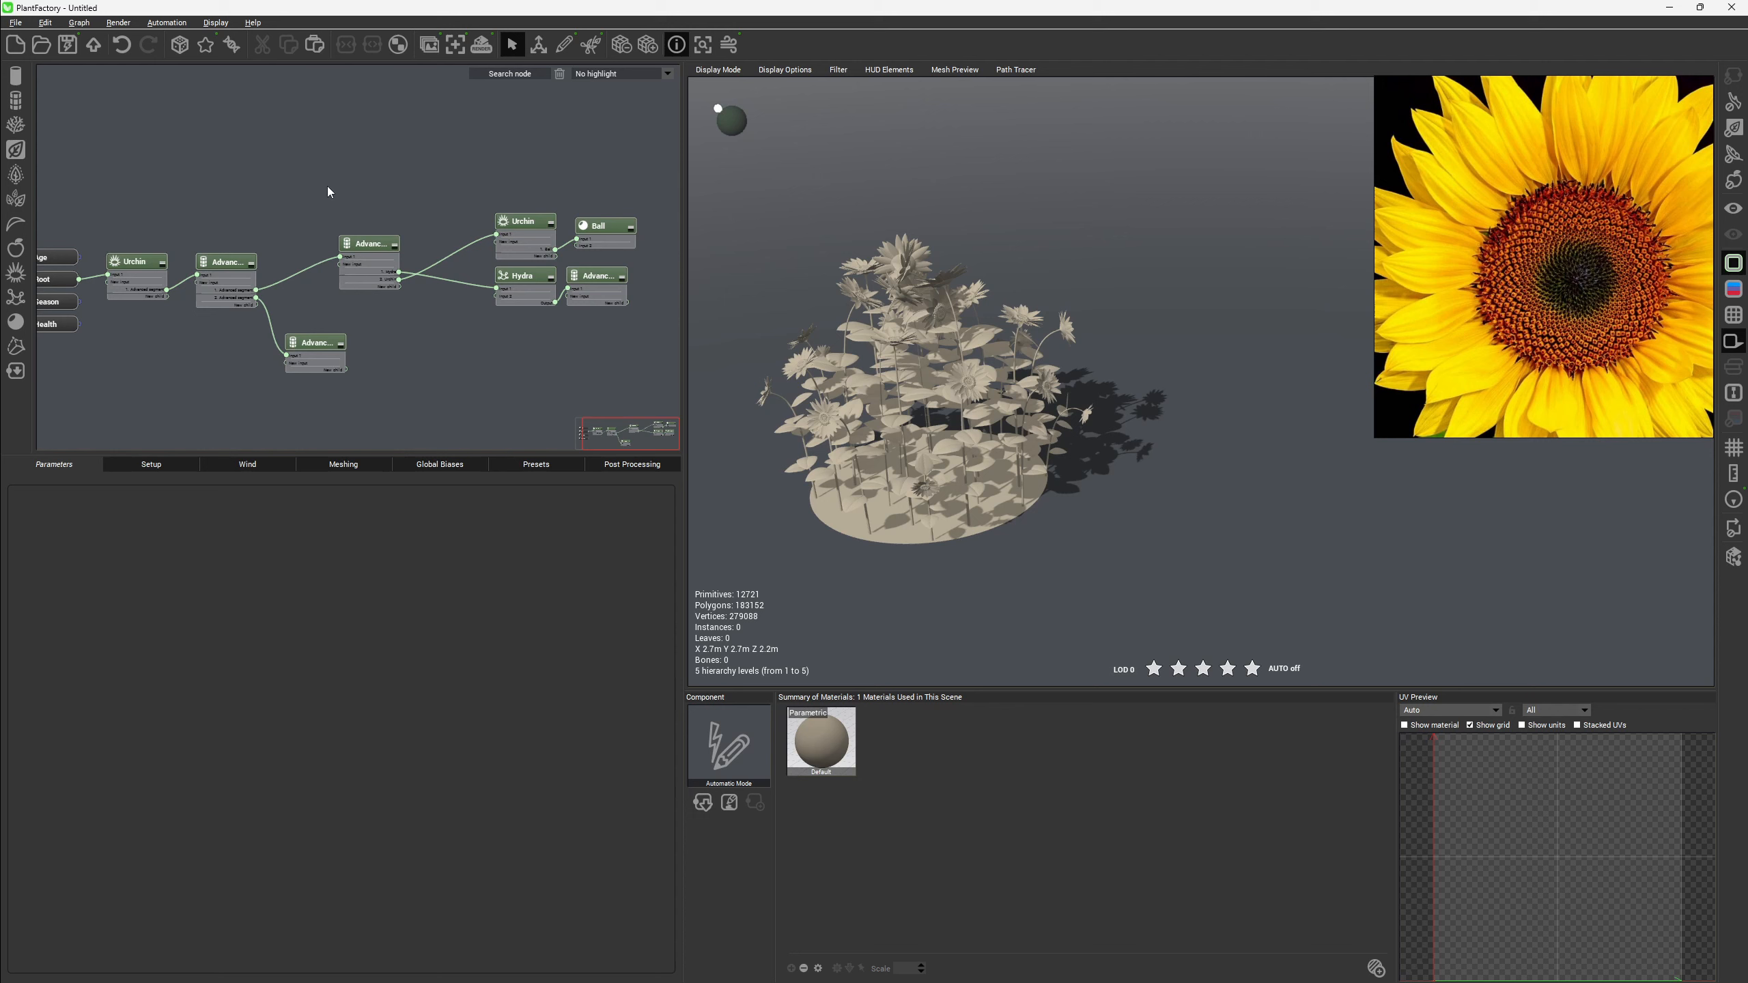
{"action": "left_click", "coordinate": [225, 258]}
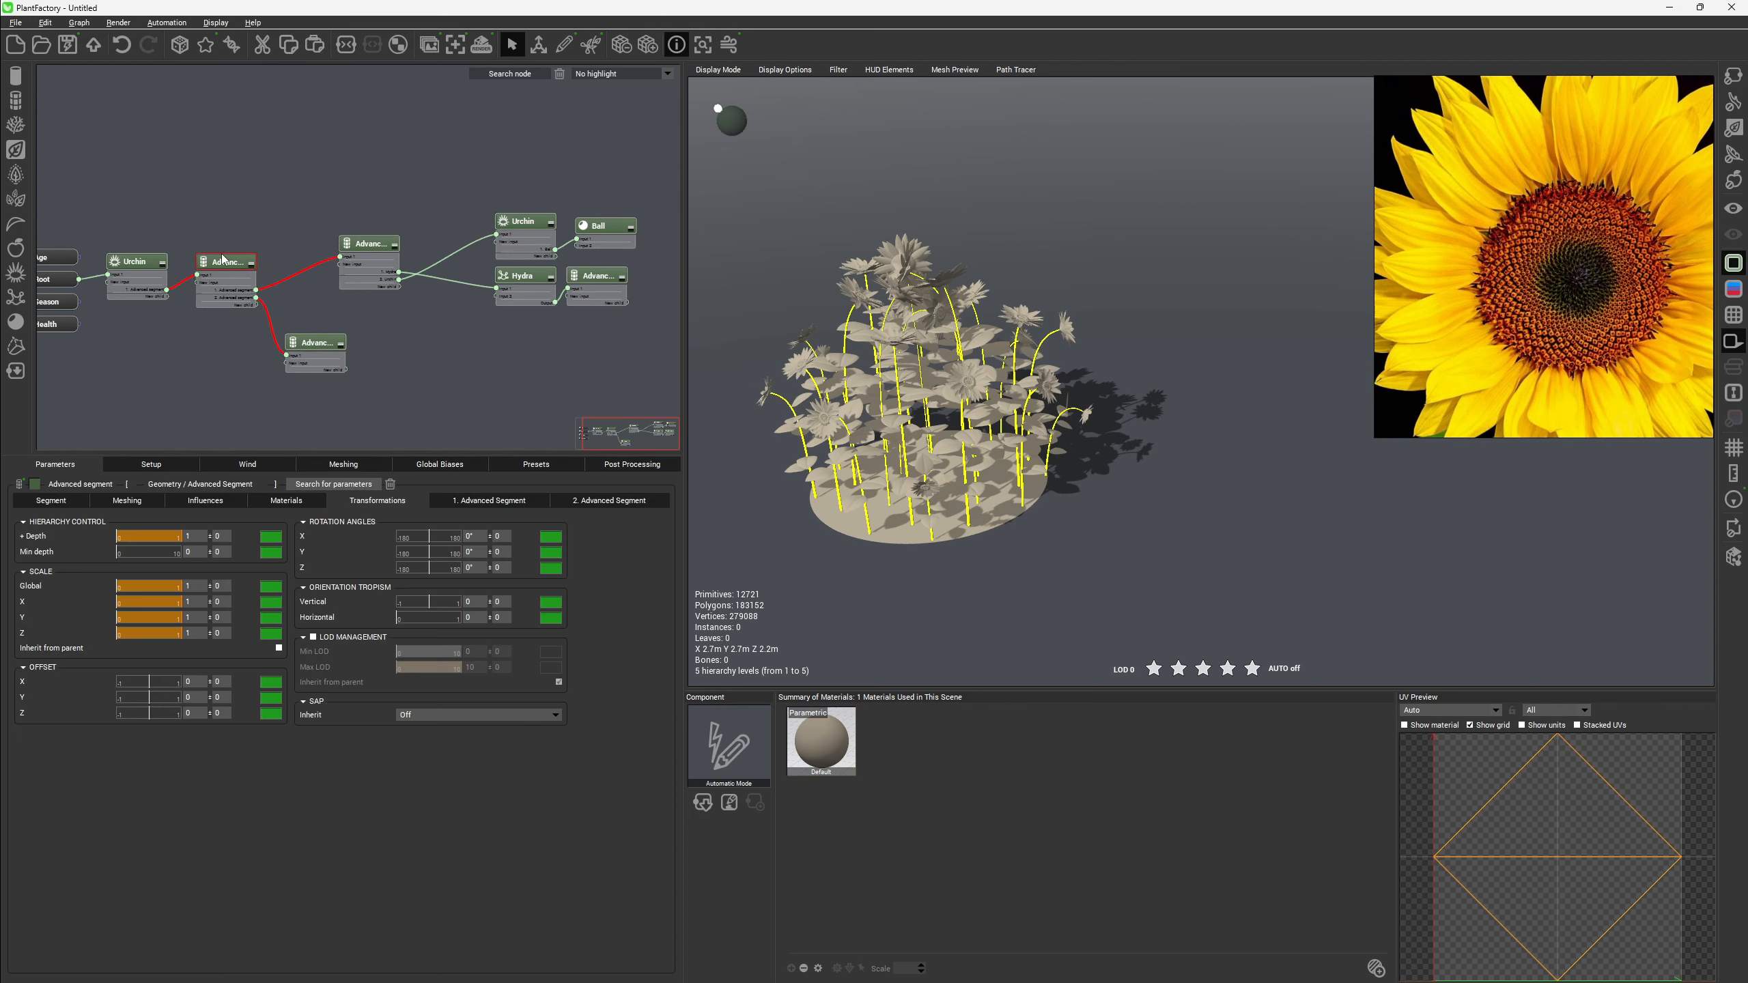
{"action": "left_click", "coordinate": [176, 338]}
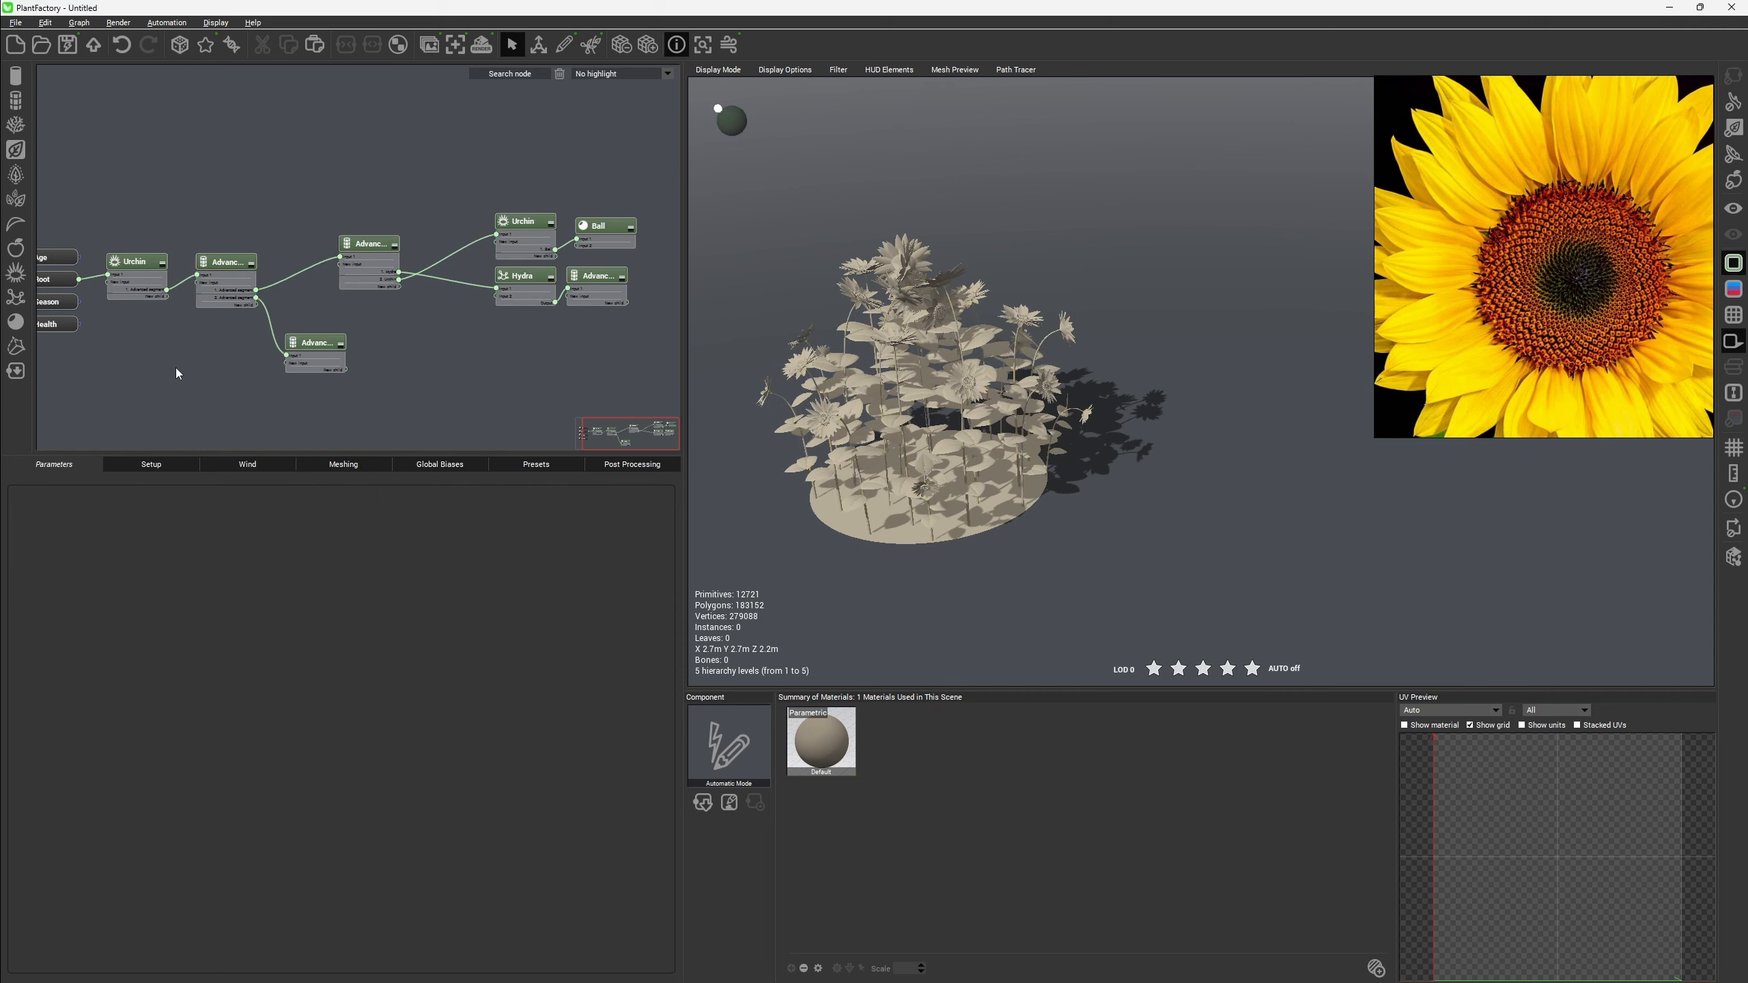
Add an Attractor global bias to the plant and select it to show its parameters.
{"action": "left_click", "coordinate": [444, 466]}
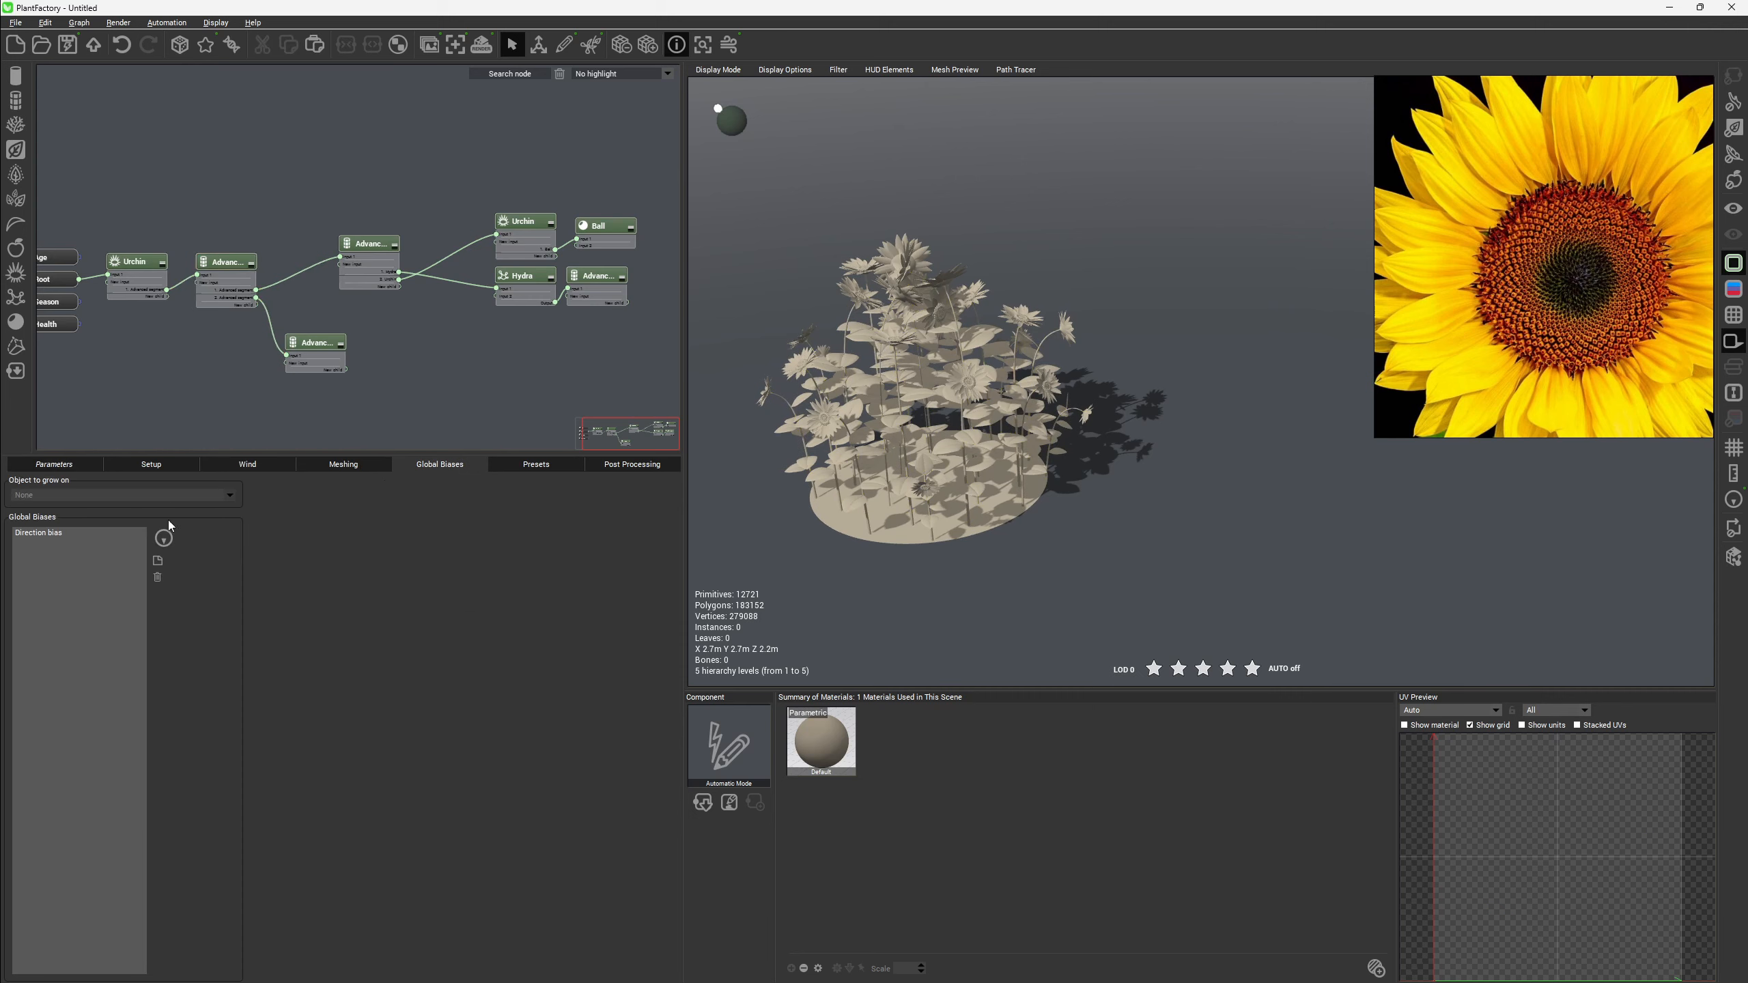
{"action": "left_click", "coordinate": [165, 539]}
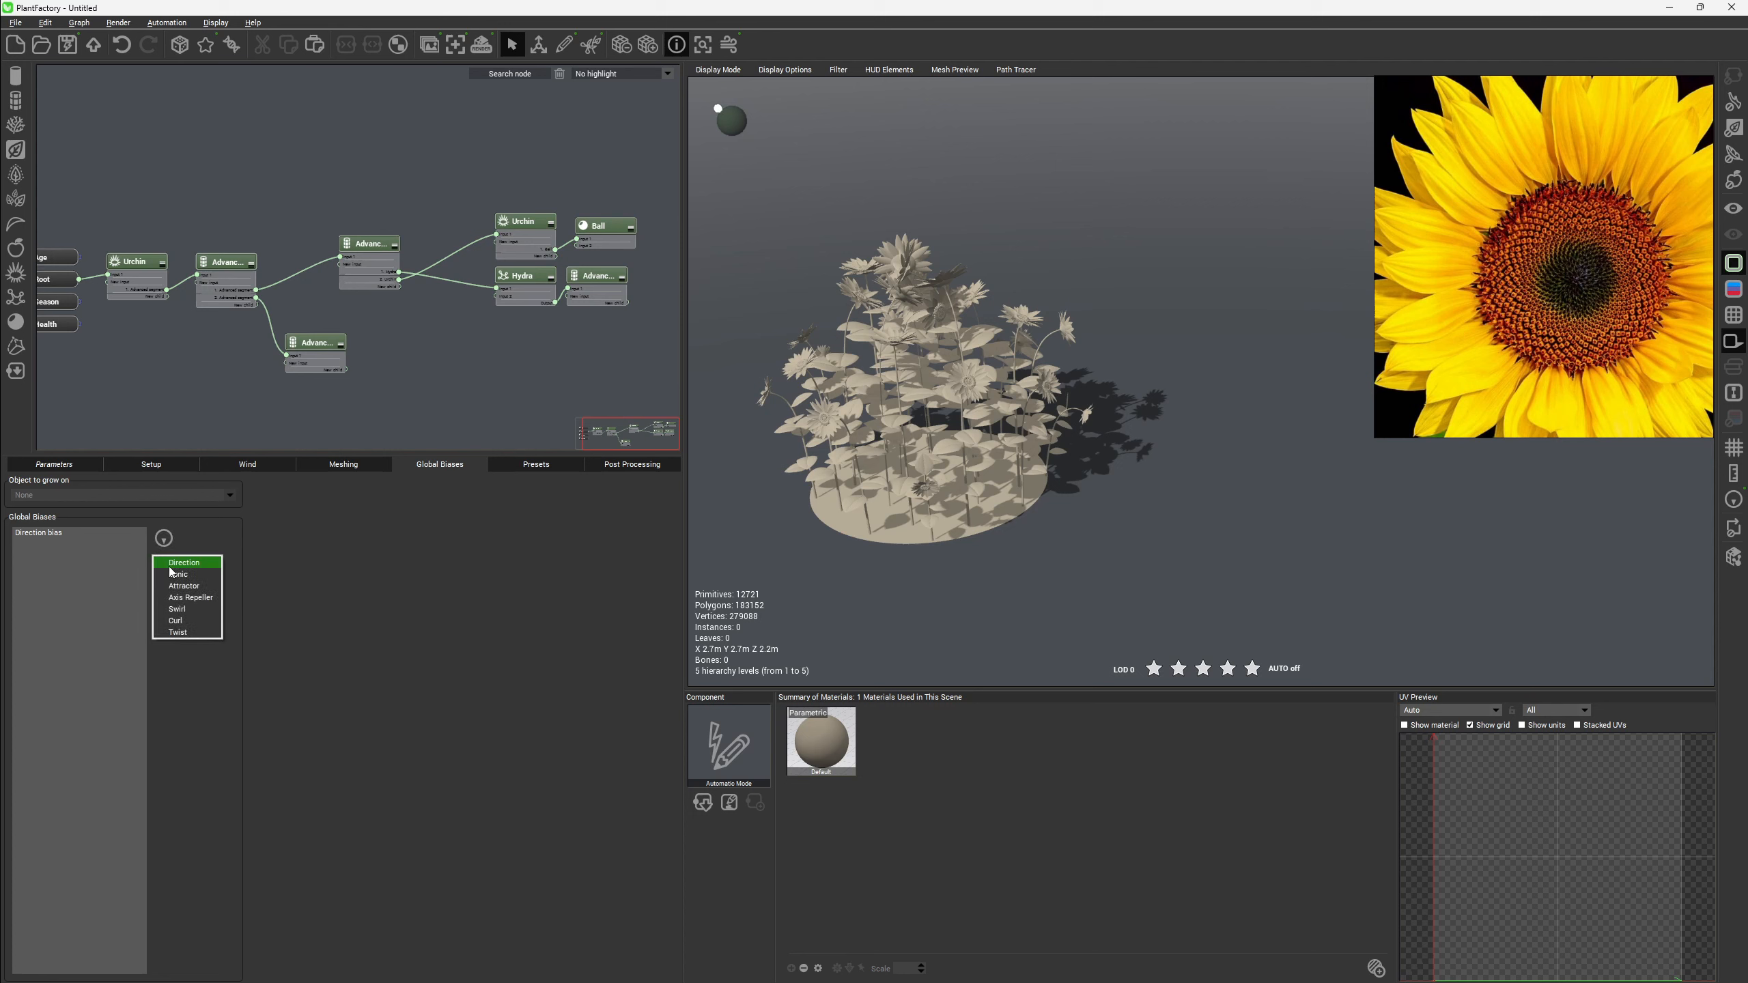
{"action": "left_click", "coordinate": [184, 585]}
{"action": "left_click", "coordinate": [59, 542]}
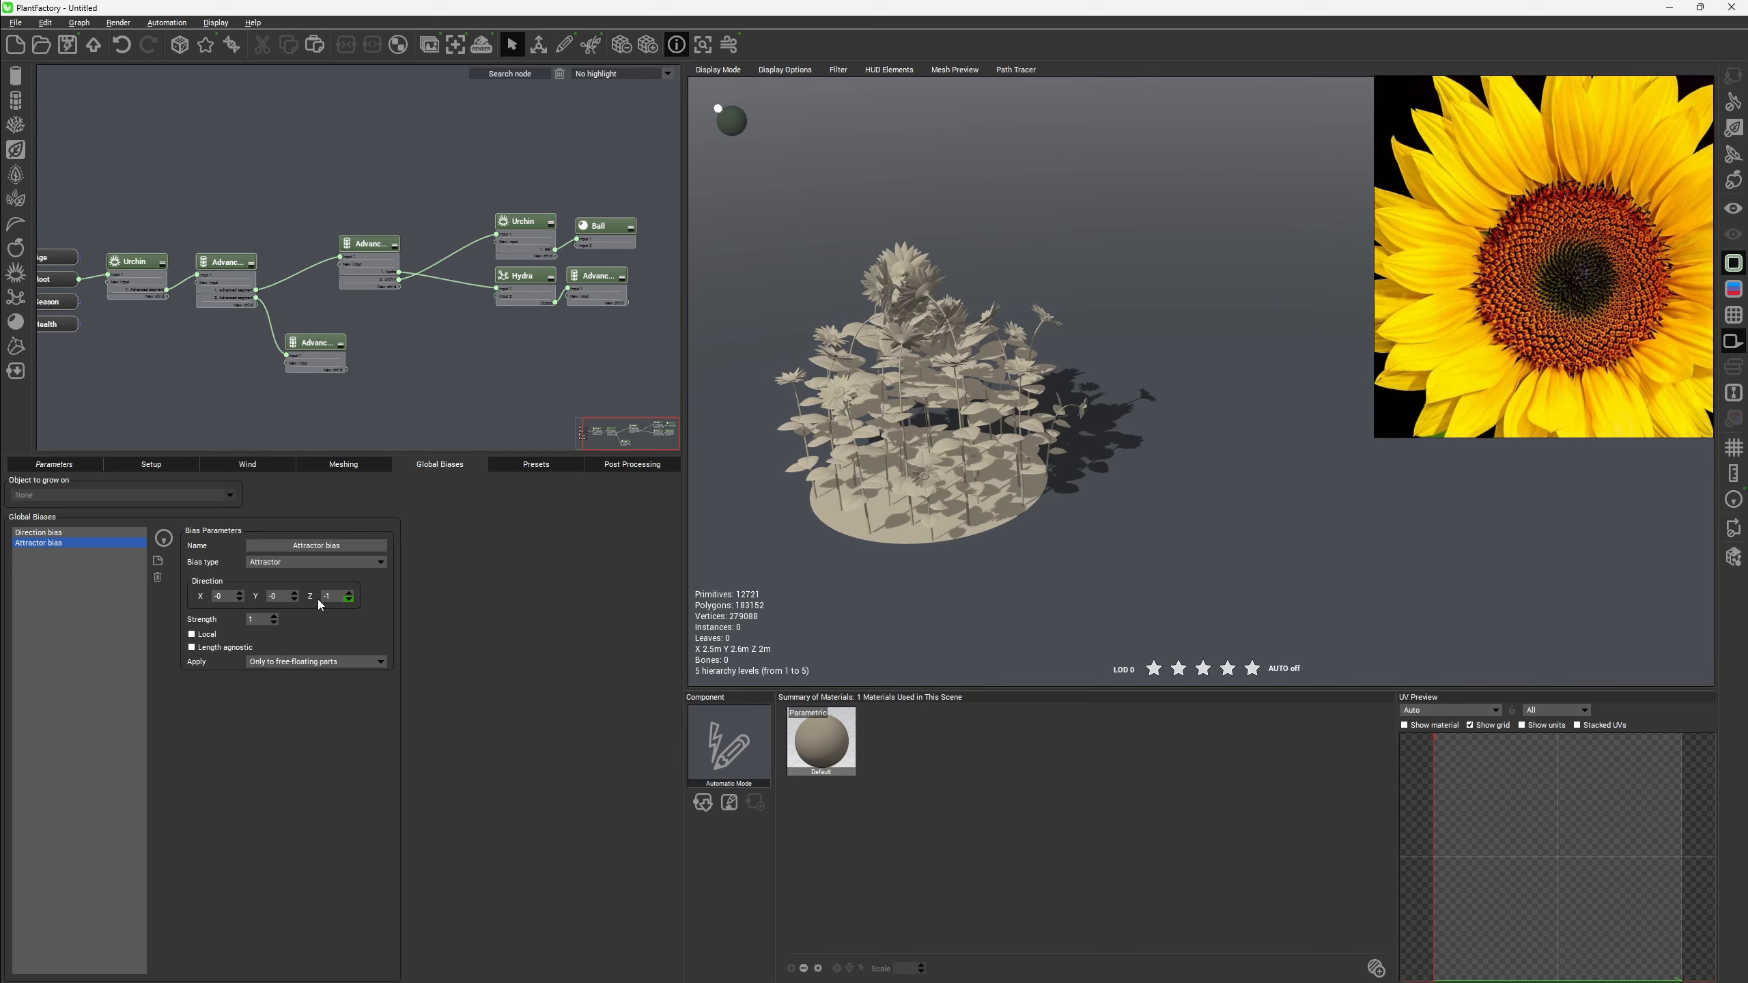
{"action": "right_click_drag", "start_coordinate": [887, 310], "coordinate": [1173, 354]}
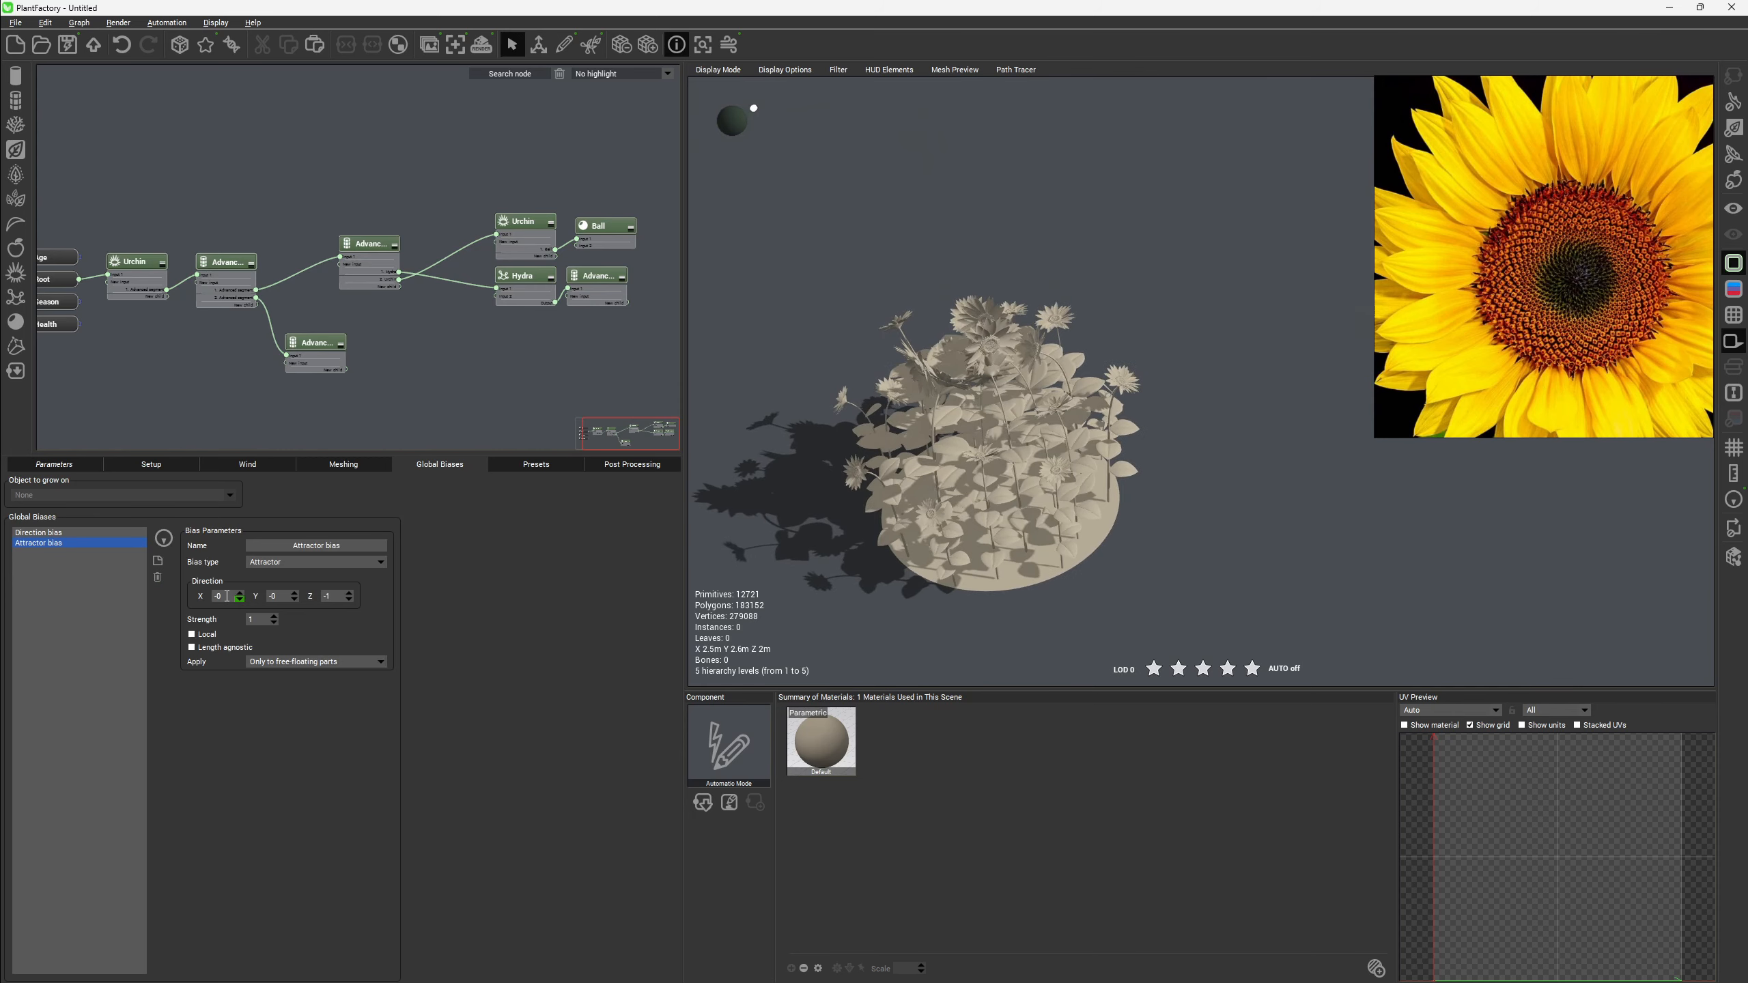
Set the X and Y direction of the Attractor bias to 10 each.
{"action": "right_click_drag", "start_coordinate": [897, 387], "coordinate": [908, 418]}
{"action": "left_click", "coordinate": [538, 47]}
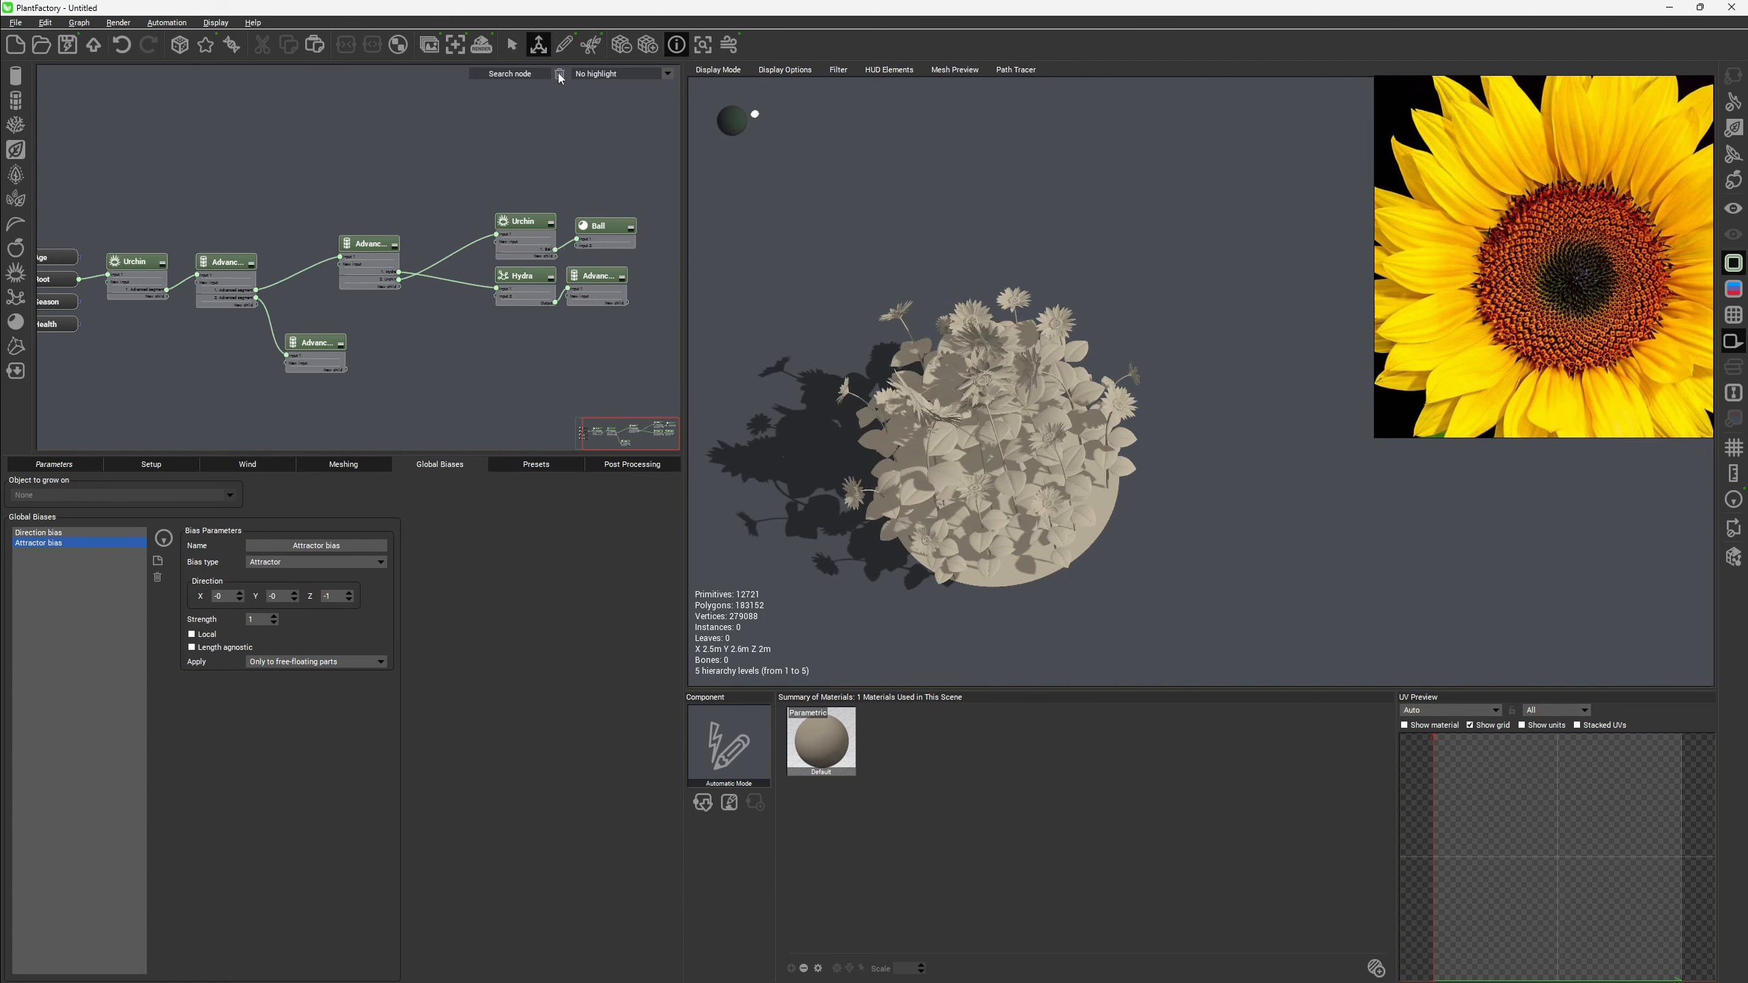
{"action": "scroll", "coordinate": [938, 393], "scroll_direction": "down", "scroll_amount": 4}
{"action": "right_click_drag", "start_coordinate": [994, 440], "coordinate": [1004, 417]}
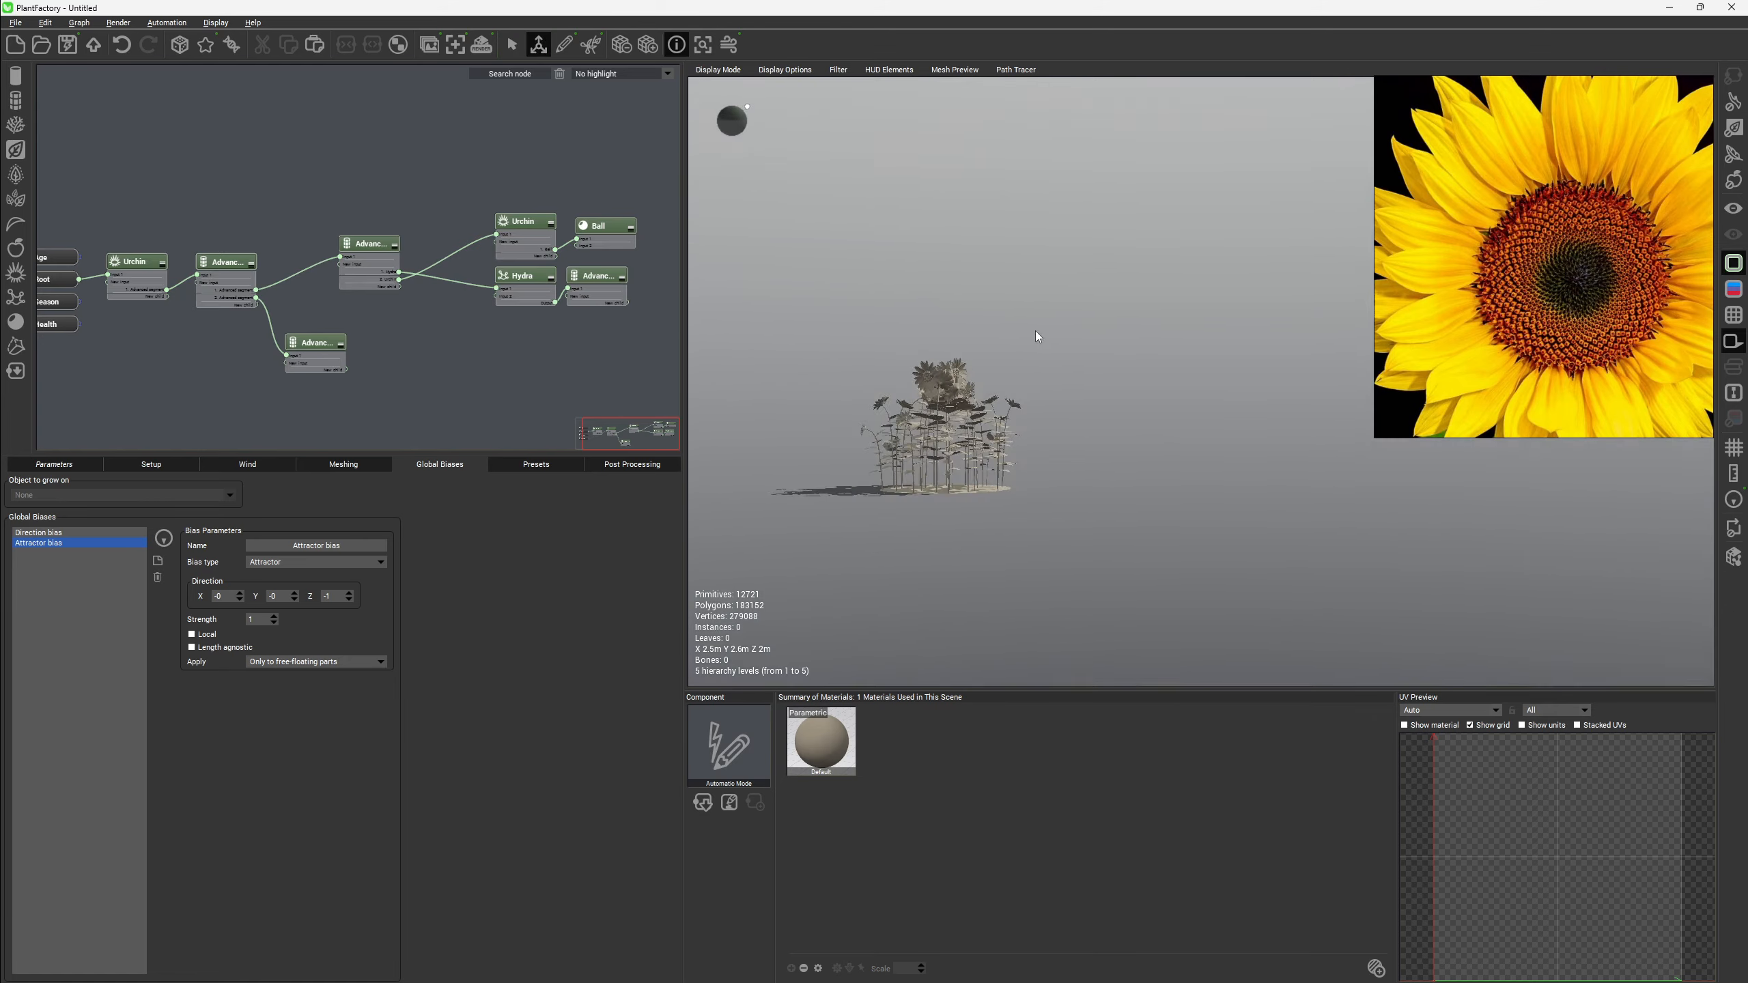
{"action": "middle_click_drag", "start_coordinate": [978, 371], "coordinate": [1062, 396]}
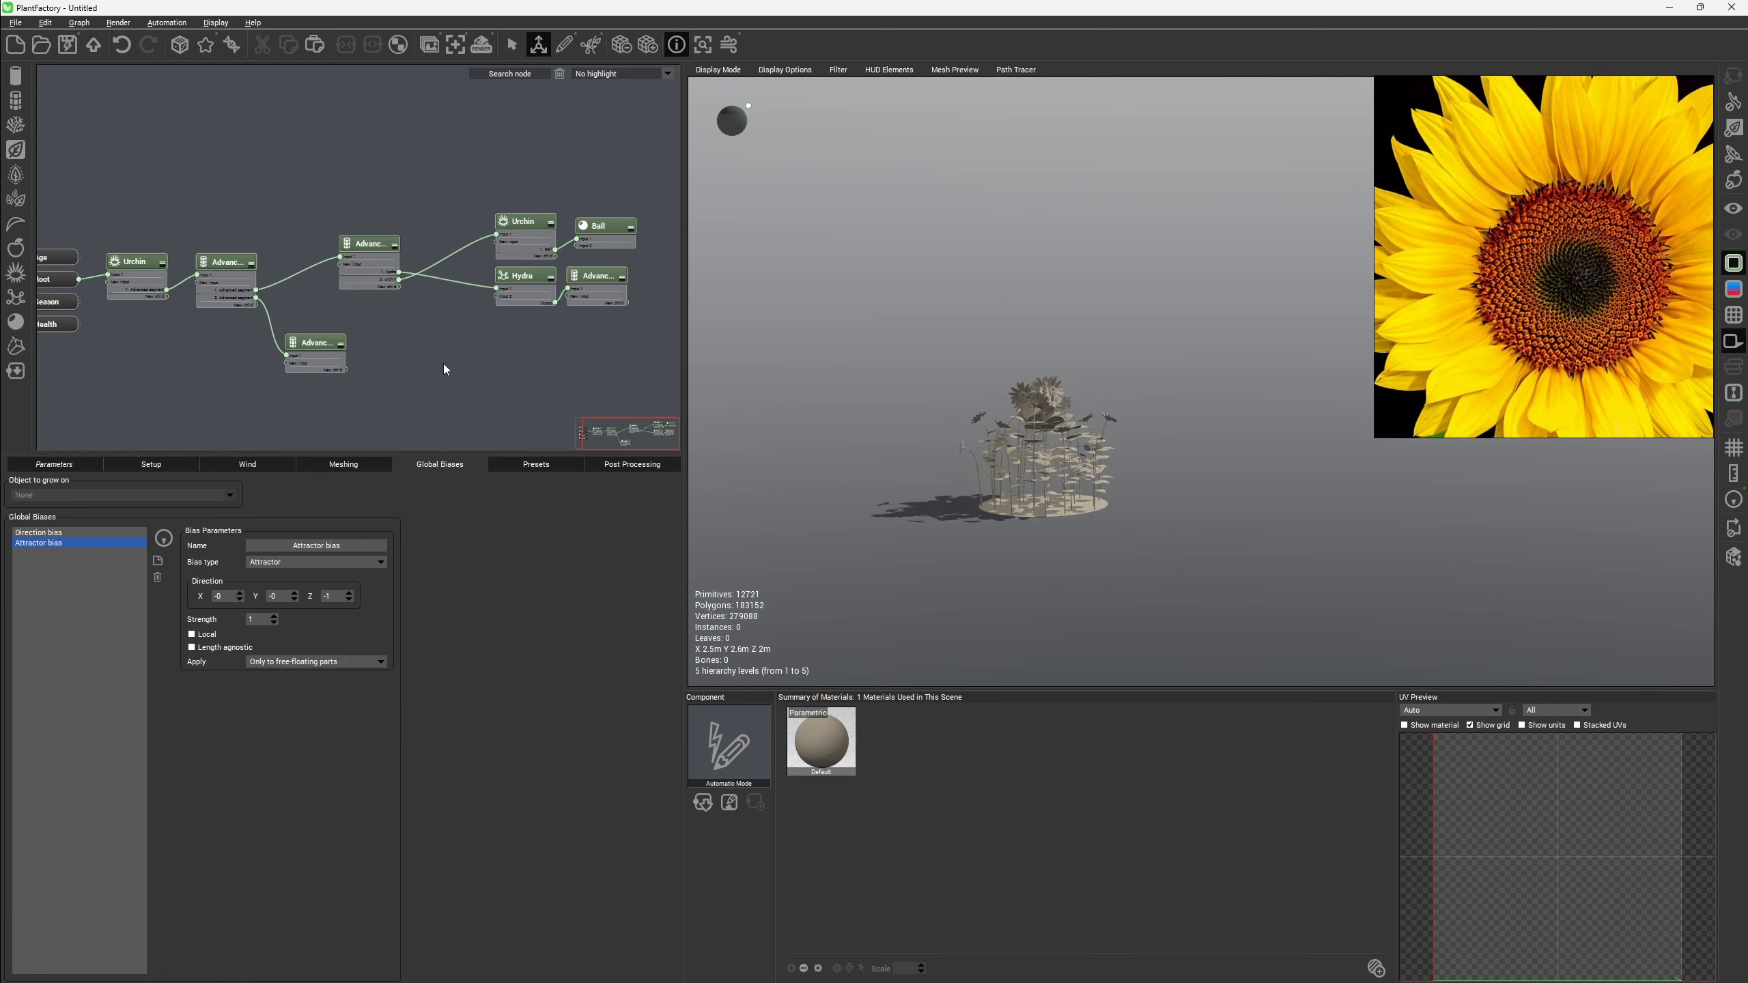
{"action": "double_click", "coordinate": [229, 596]}
{"action": "type", "text": "10"}
{"action": "key", "text": "Return"}
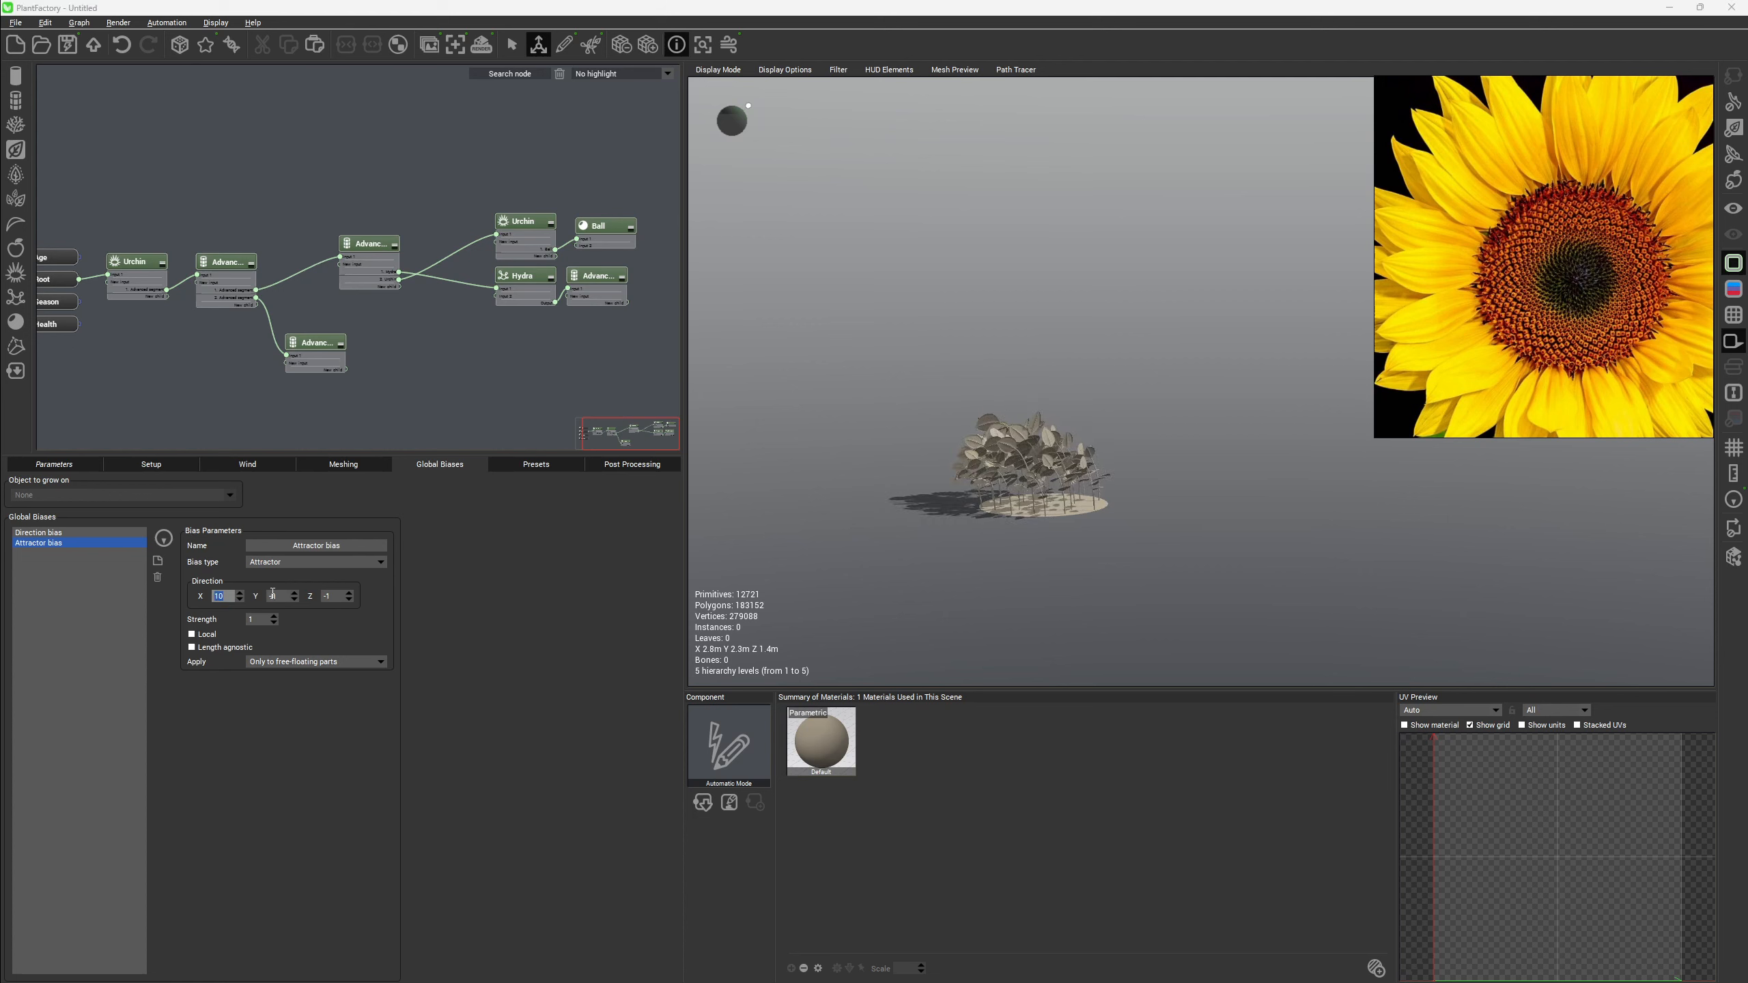
{"action": "double_click", "coordinate": [288, 595]}
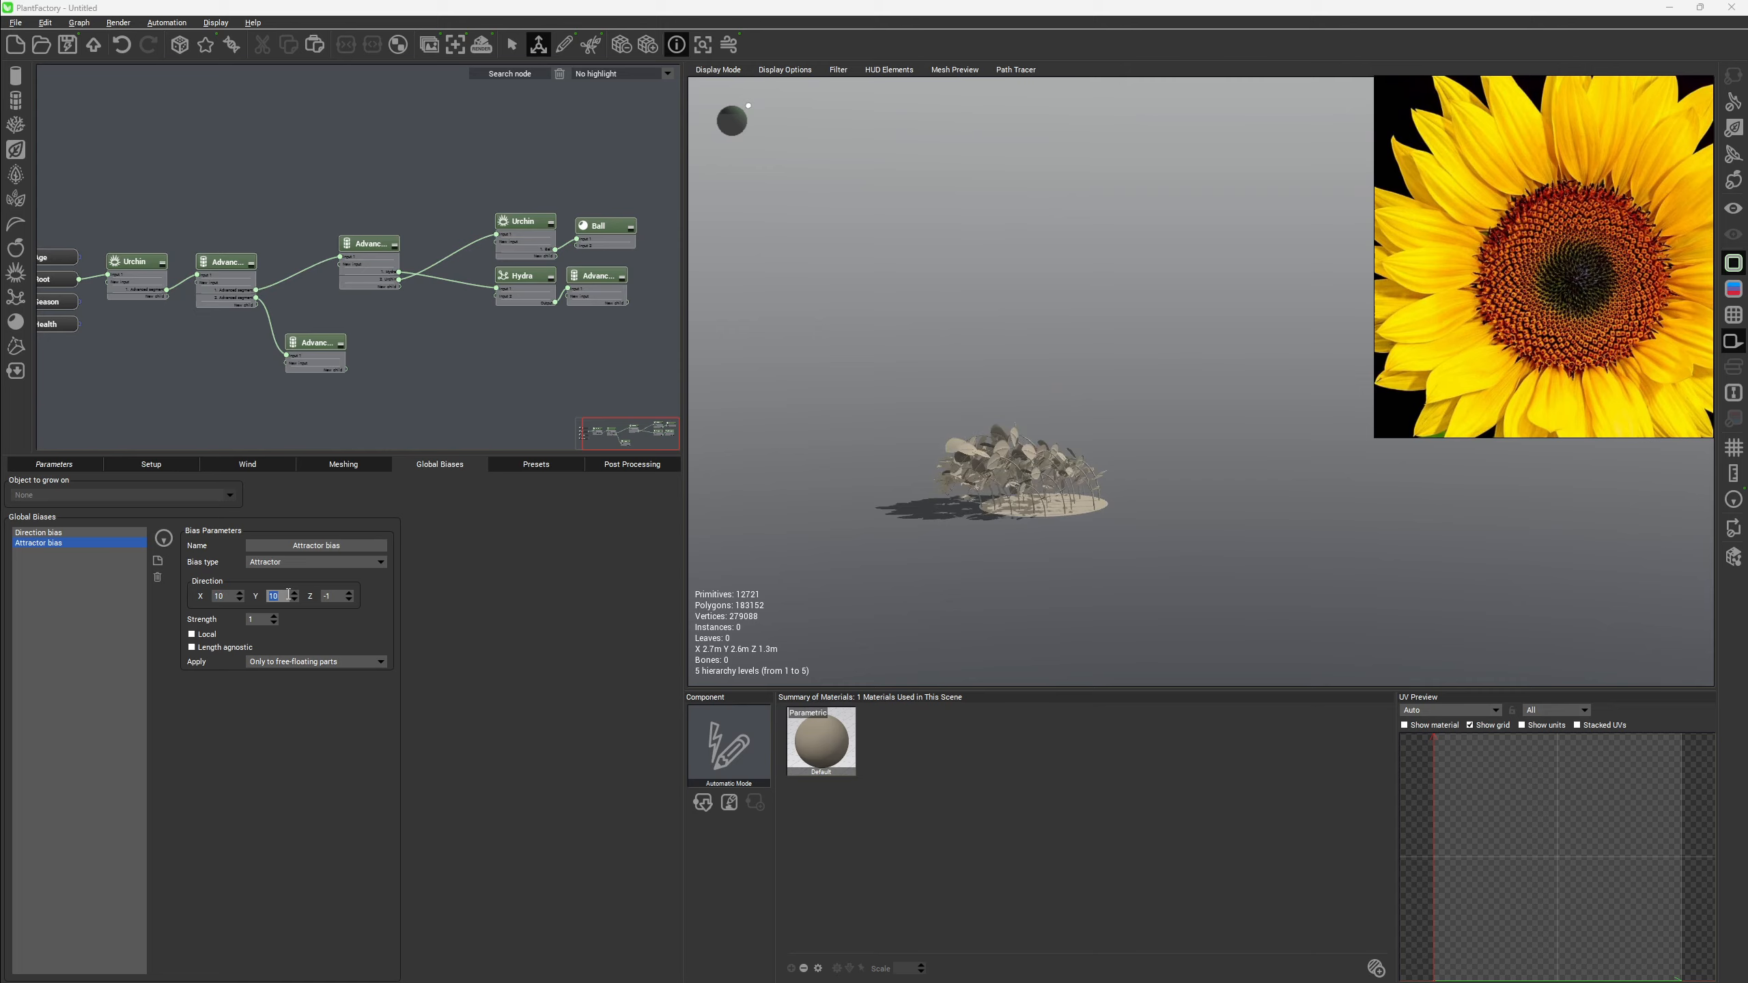
{"action": "left_click_drag", "start_coordinate": [866, 435], "coordinate": [1138, 396]}
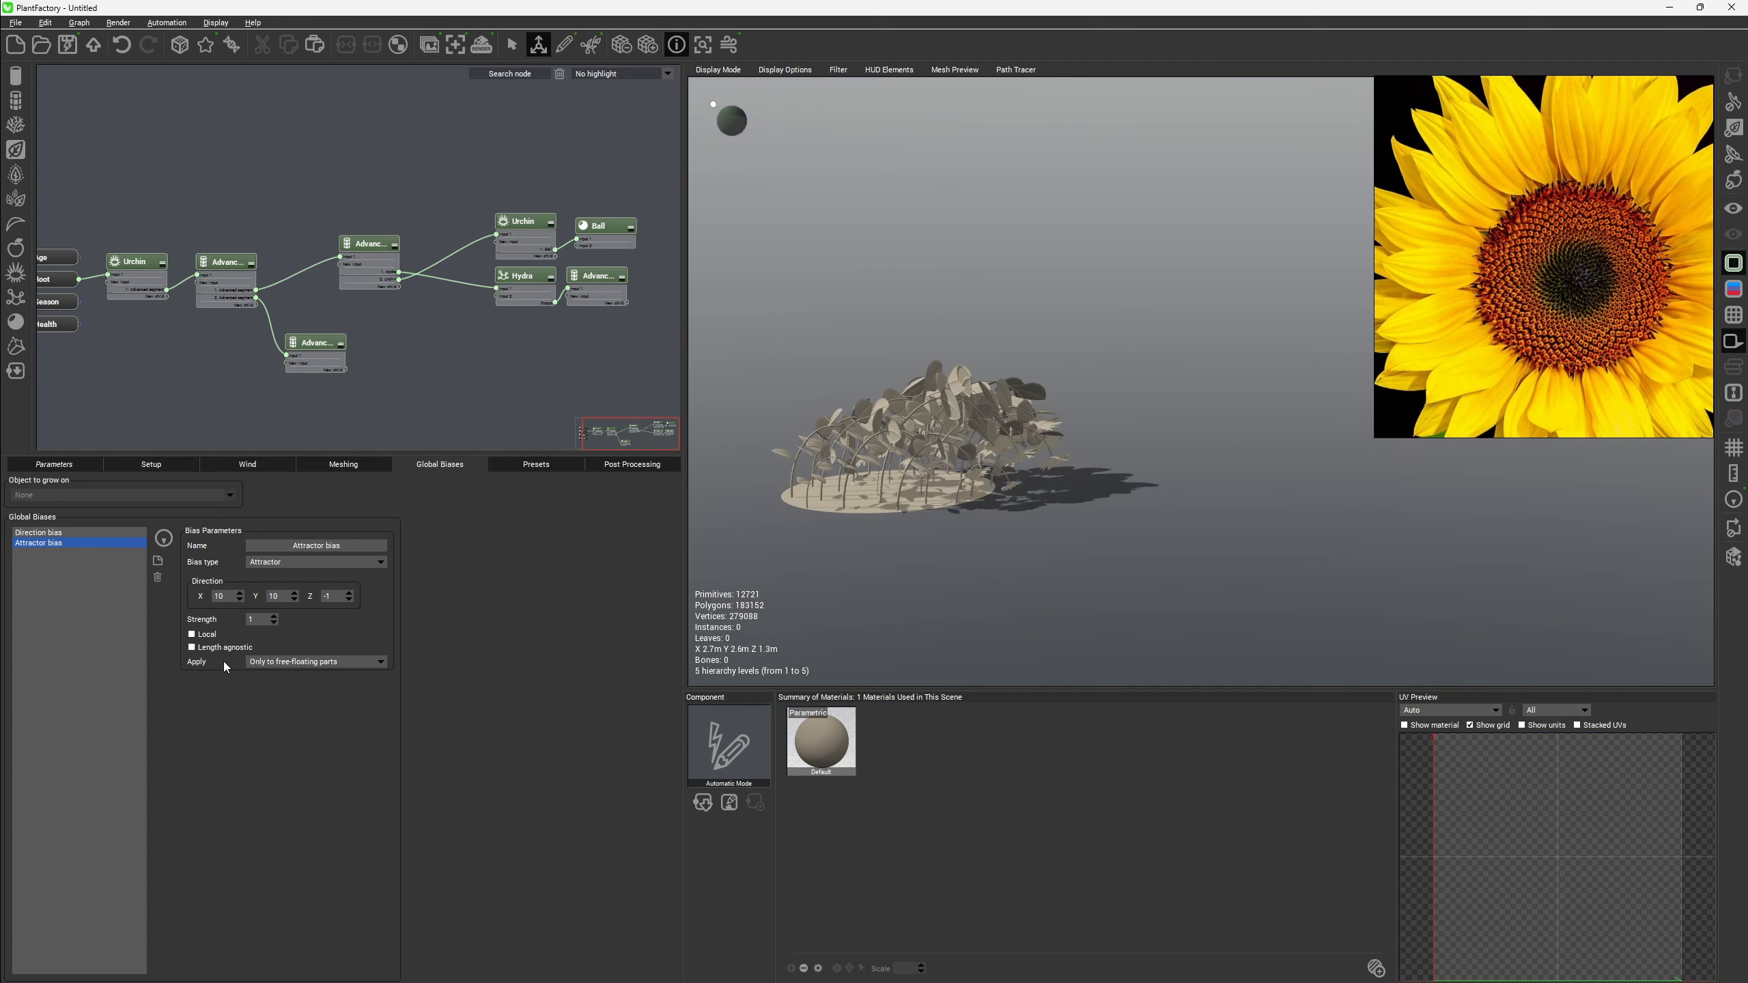
{"action": "middle_click_drag", "start_coordinate": [867, 543], "coordinate": [892, 569]}
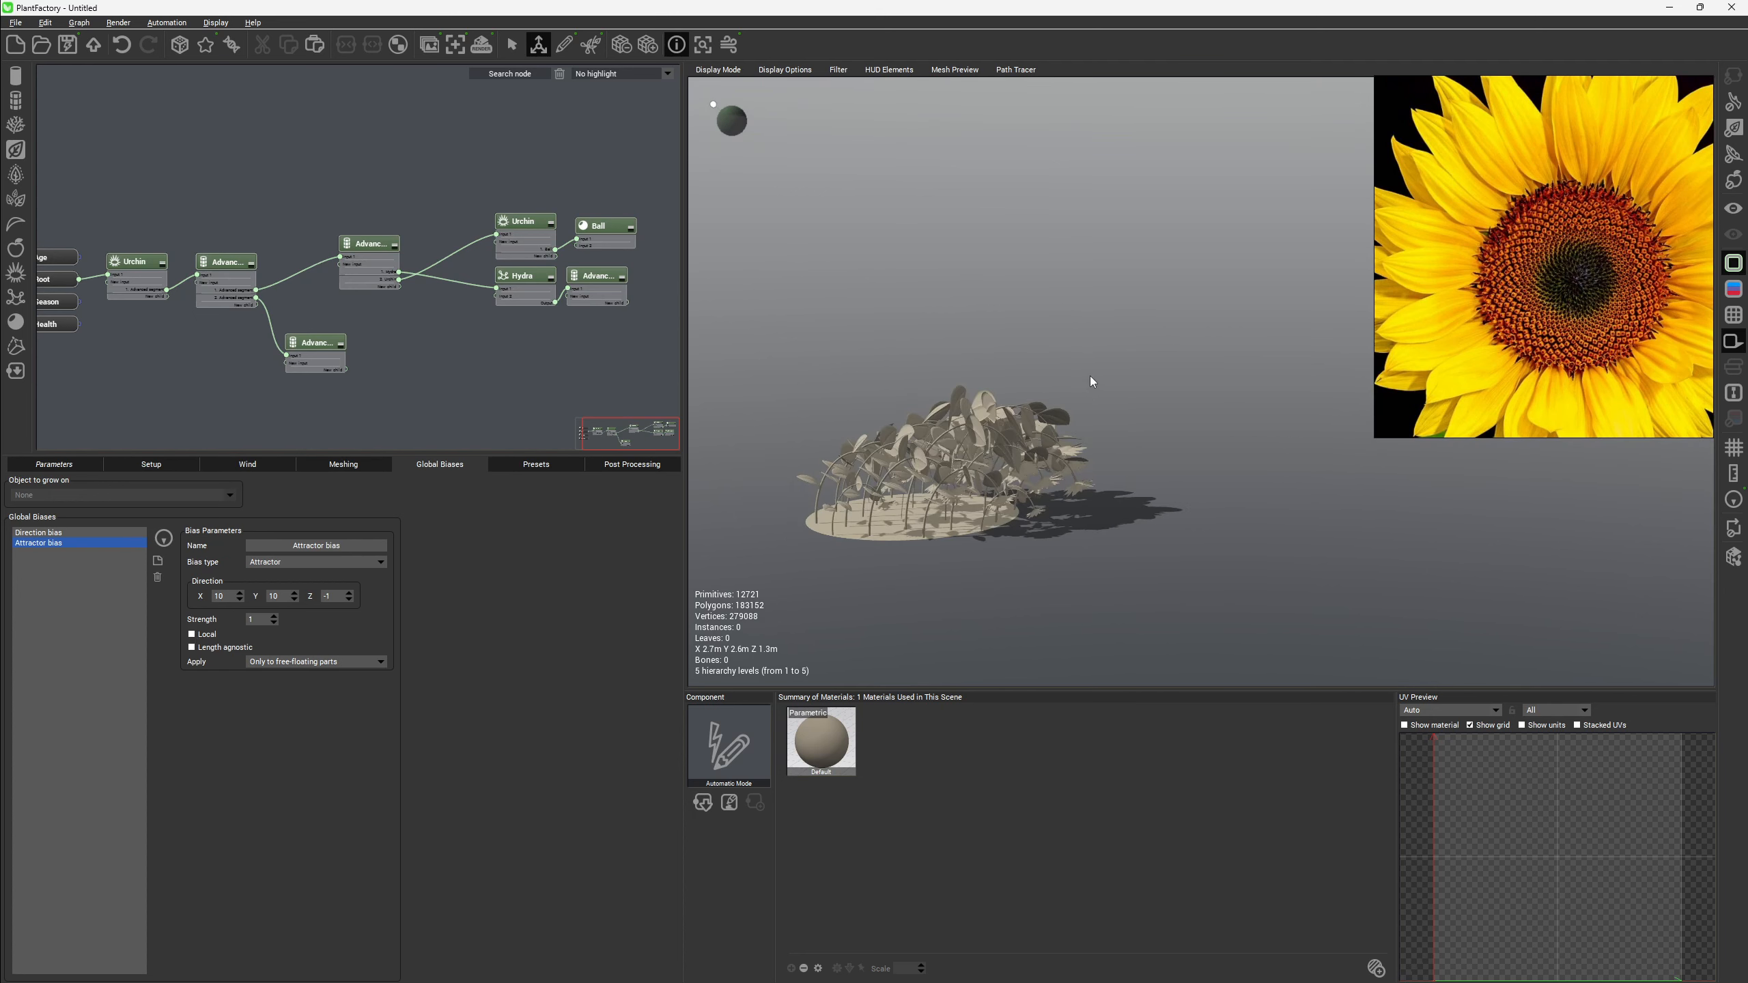
{"action": "mouse_move", "coordinate": [1092, 380]}
{"action": "left_mouse_down"}
{"action": "mouse_move", "coordinate": [1100, 546]}
{"action": "mouse_move", "coordinate": [1074, 348]}
{"action": "mouse_move", "coordinate": [1101, 372]}
{"action": "mouse_move", "coordinate": [1139, 374]}
{"action": "mouse_move", "coordinate": [1136, 355]}
{"action": "mouse_move", "coordinate": [1122, 373]}
{"action": "left_mouse_up"}
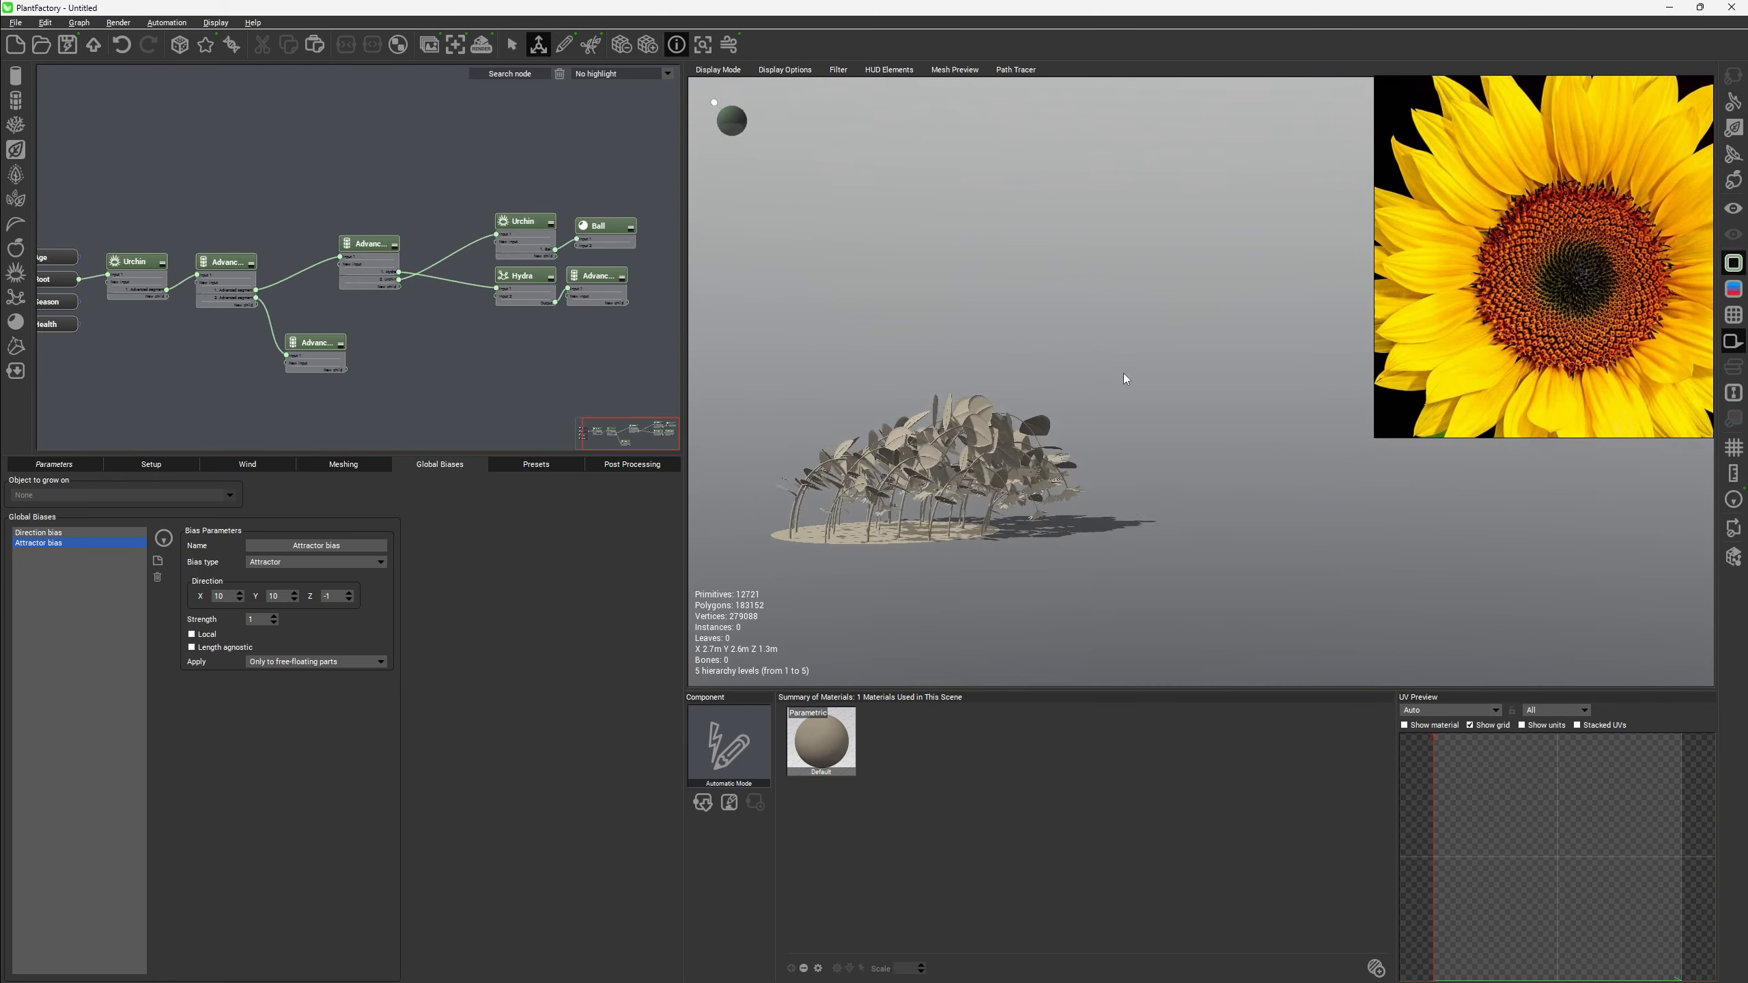
Set the Z direction of the Attractor bias to 10.
{"action": "double_click", "coordinate": [333, 595]}
{"action": "type", "text": "10"}
{"action": "key", "text": "Return"}
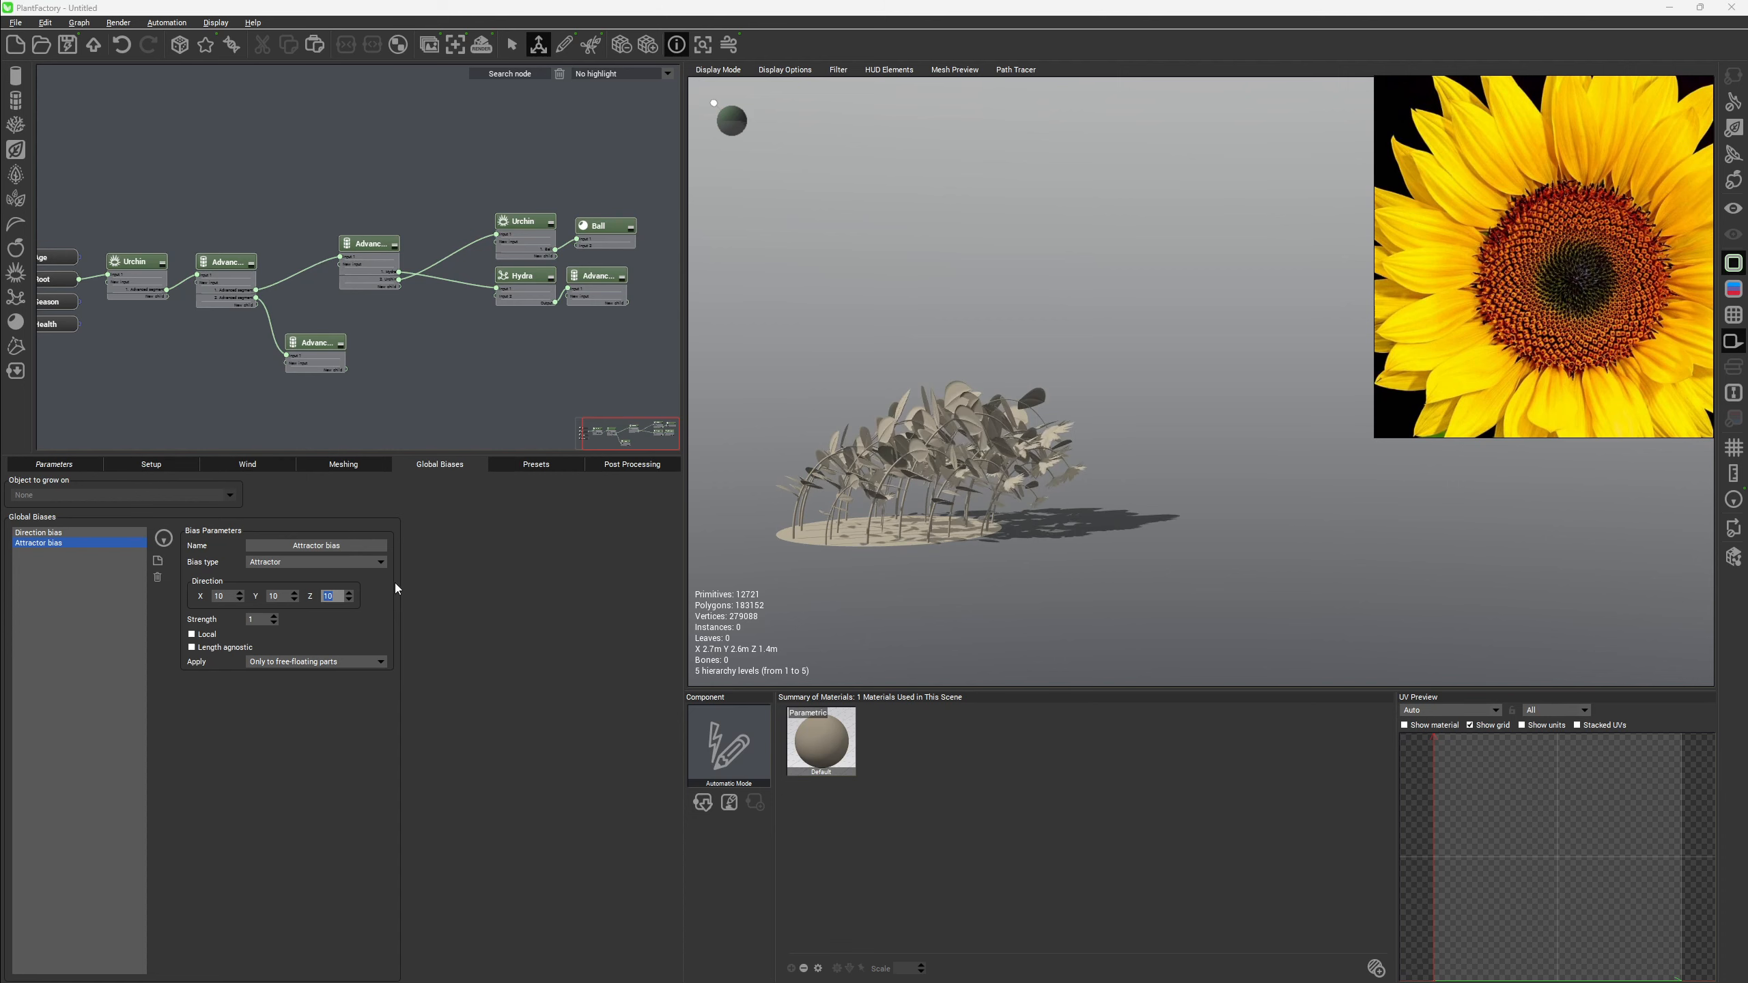
{"action": "left_click_drag", "start_coordinate": [1110, 415], "coordinate": [1065, 416]}
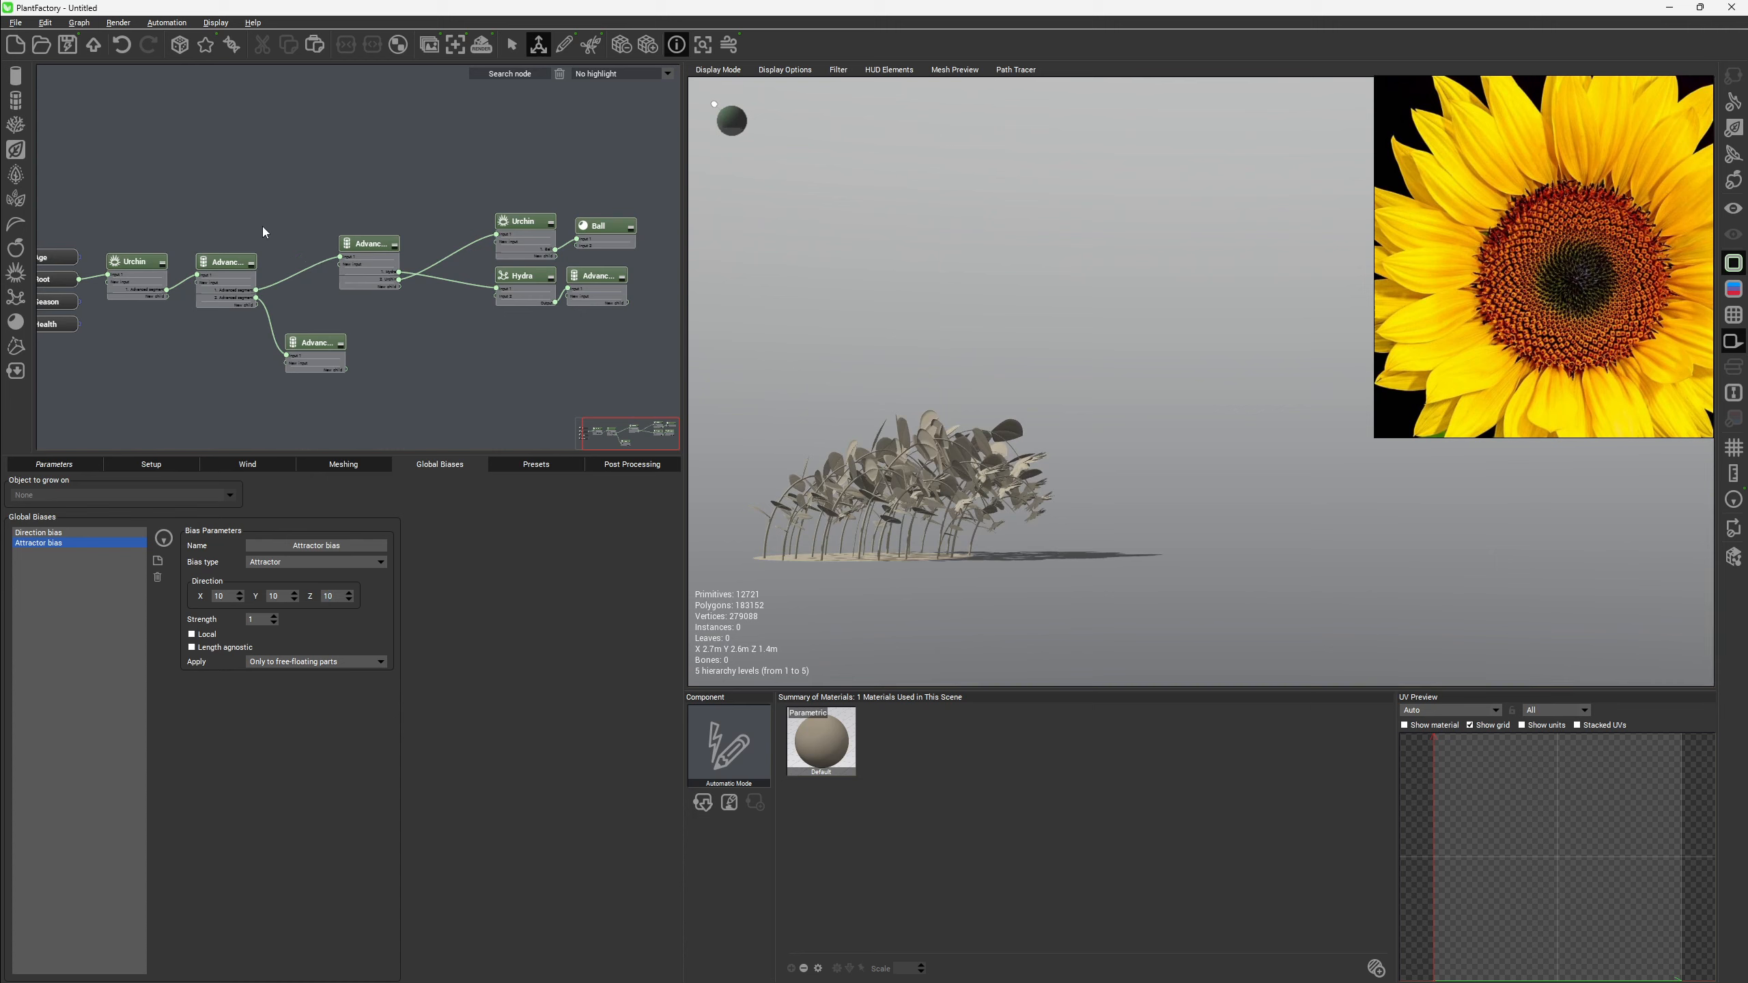
In the stem segment's influences, choose the Attractor bias among the global biases and lower its strength to 0.2.
{"action": "left_click", "coordinate": [229, 268]}
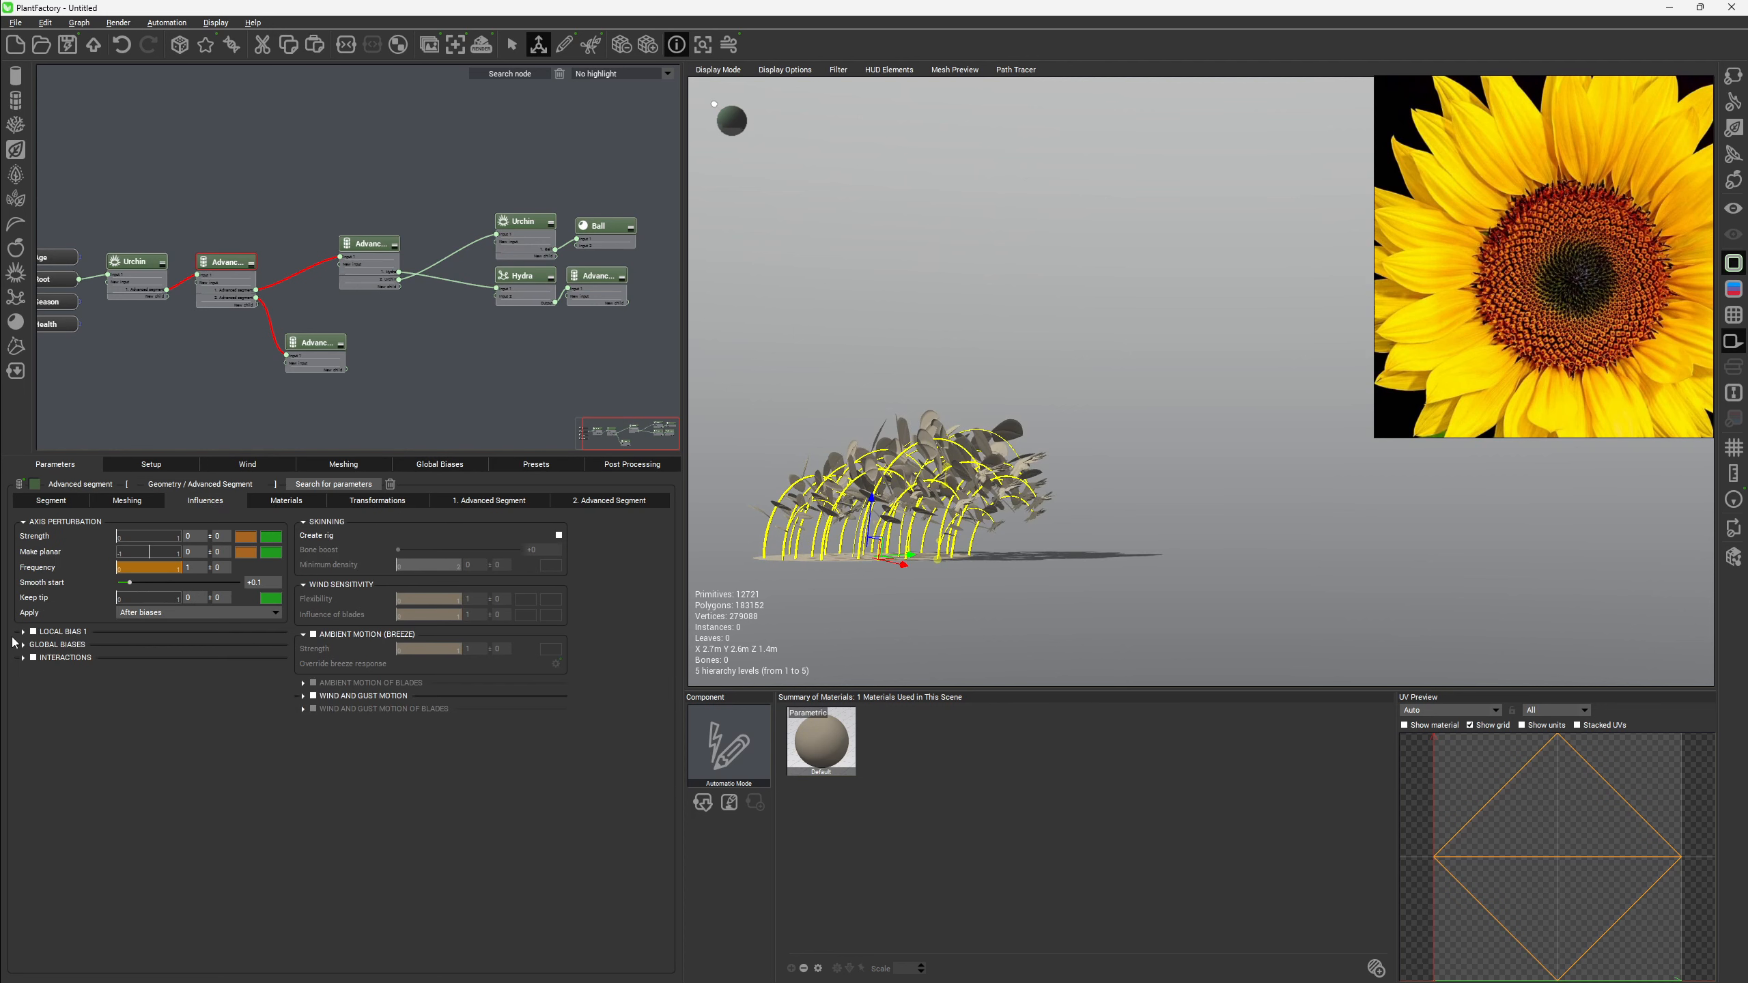
{"action": "left_click", "coordinate": [22, 645]}
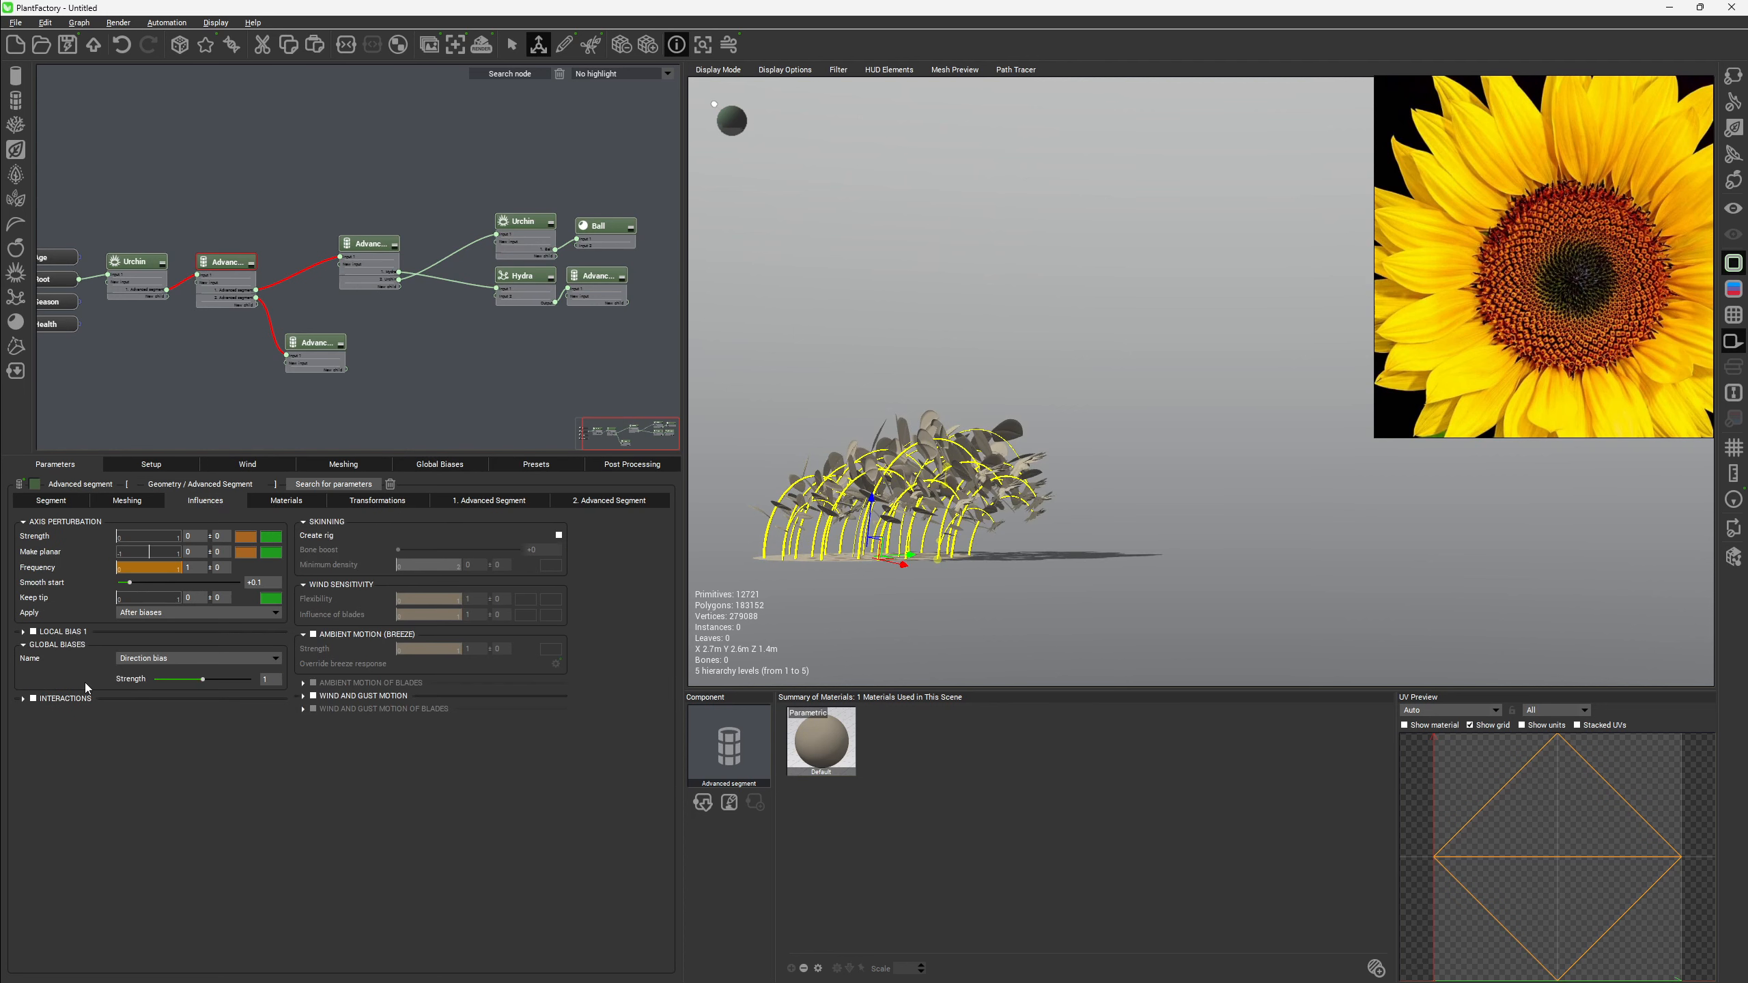
{"action": "left_click", "coordinate": [274, 659]}
{"action": "left_click", "coordinate": [234, 677]}
{"action": "left_click_drag", "start_coordinate": [200, 678], "coordinate": [186, 679]}
{"action": "right_click_drag", "start_coordinate": [1006, 303], "coordinate": [1010, 346]}
Set the stem segment's Tropism to -3, and adjust it further to about -6.4.
{"action": "left_click", "coordinate": [51, 500]}
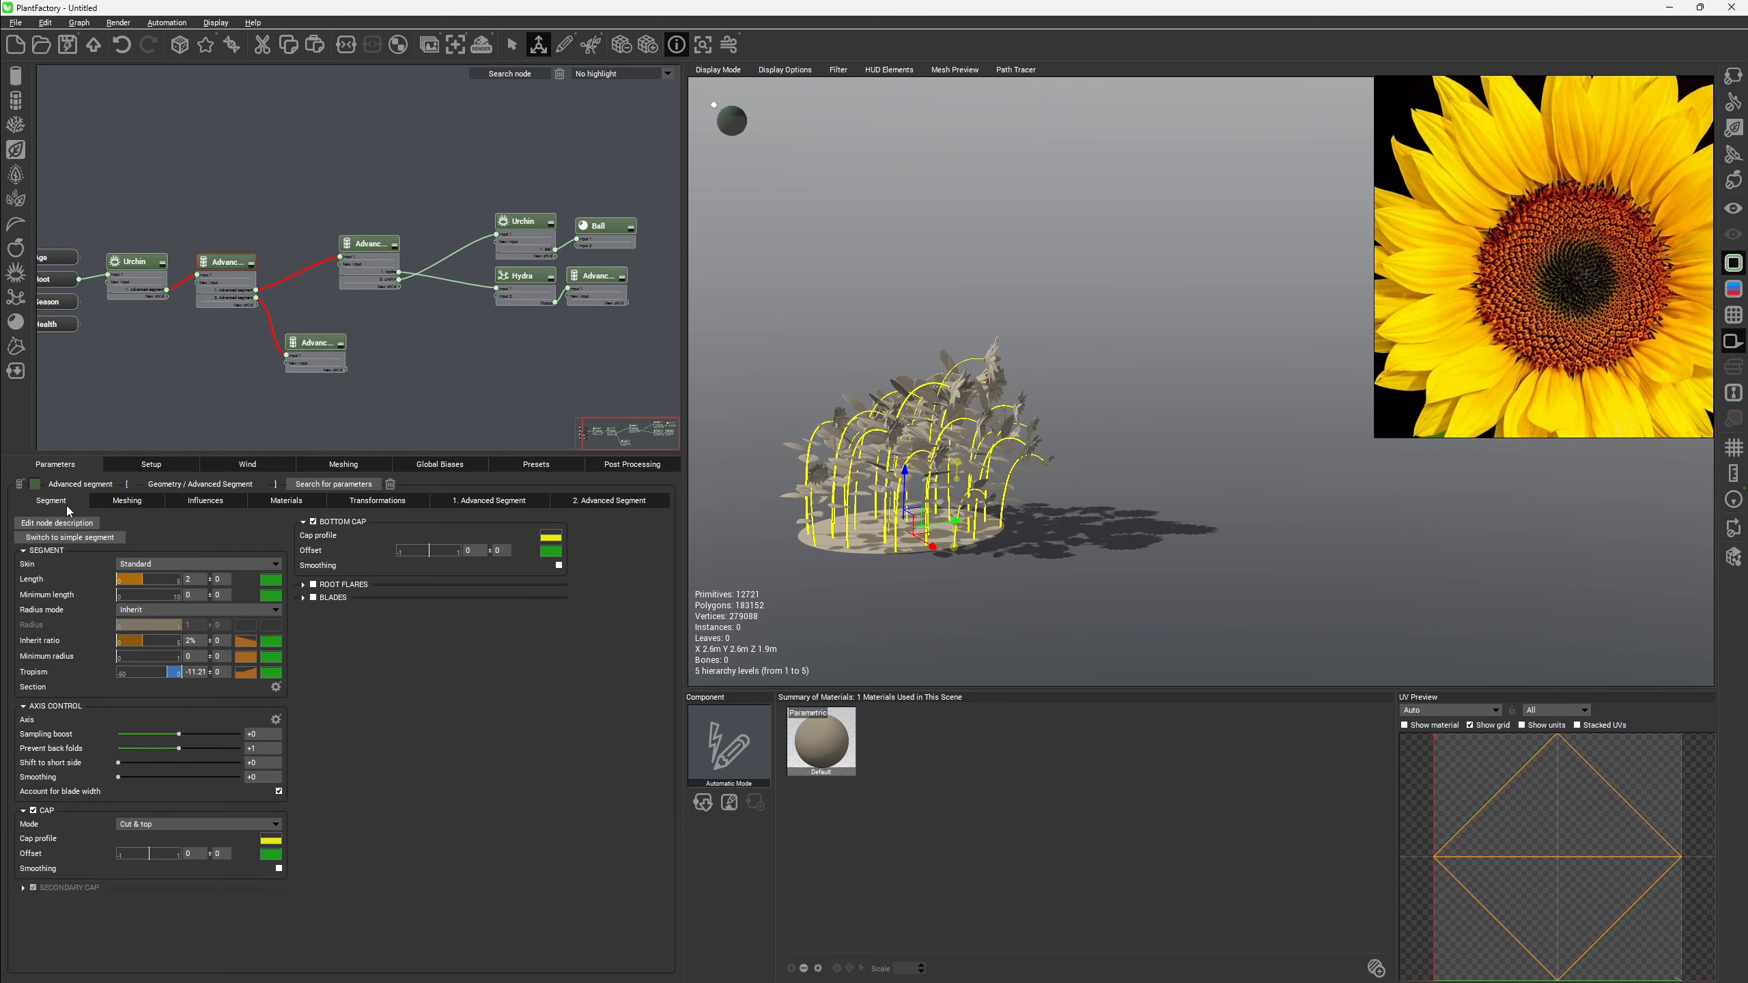
{"action": "left_click", "coordinate": [206, 671]}
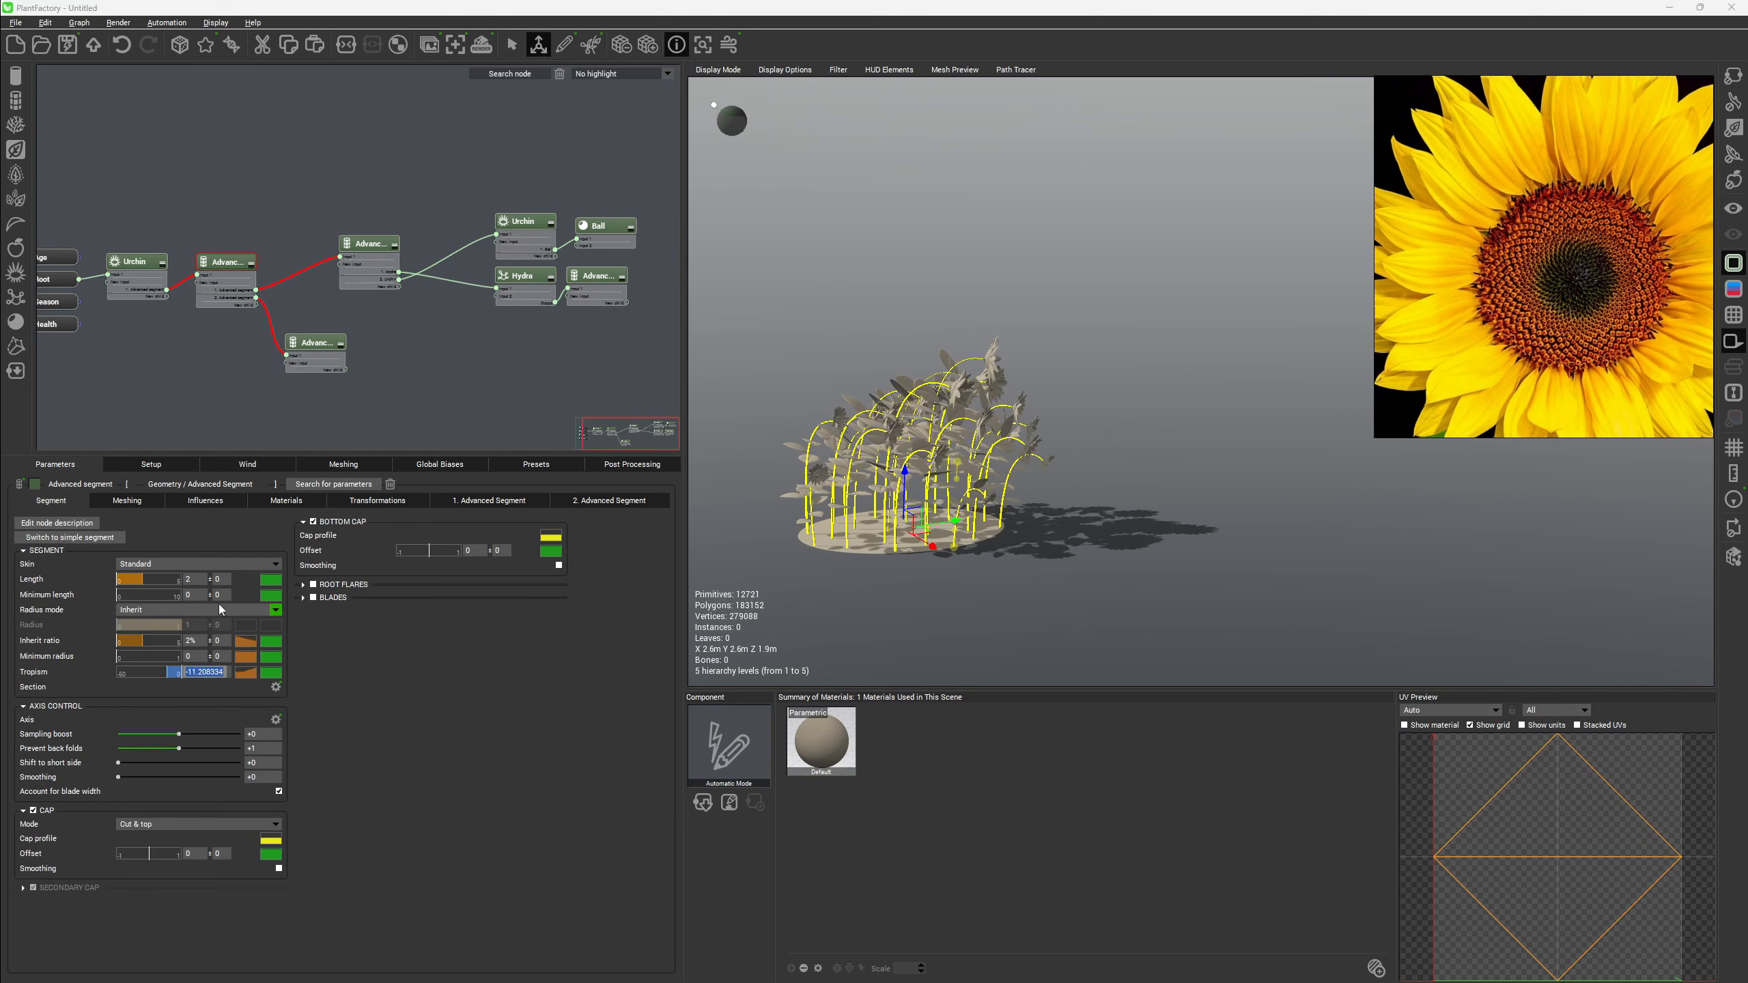
{"action": "type", "text": "-3"}
{"action": "key", "text": "Return"}
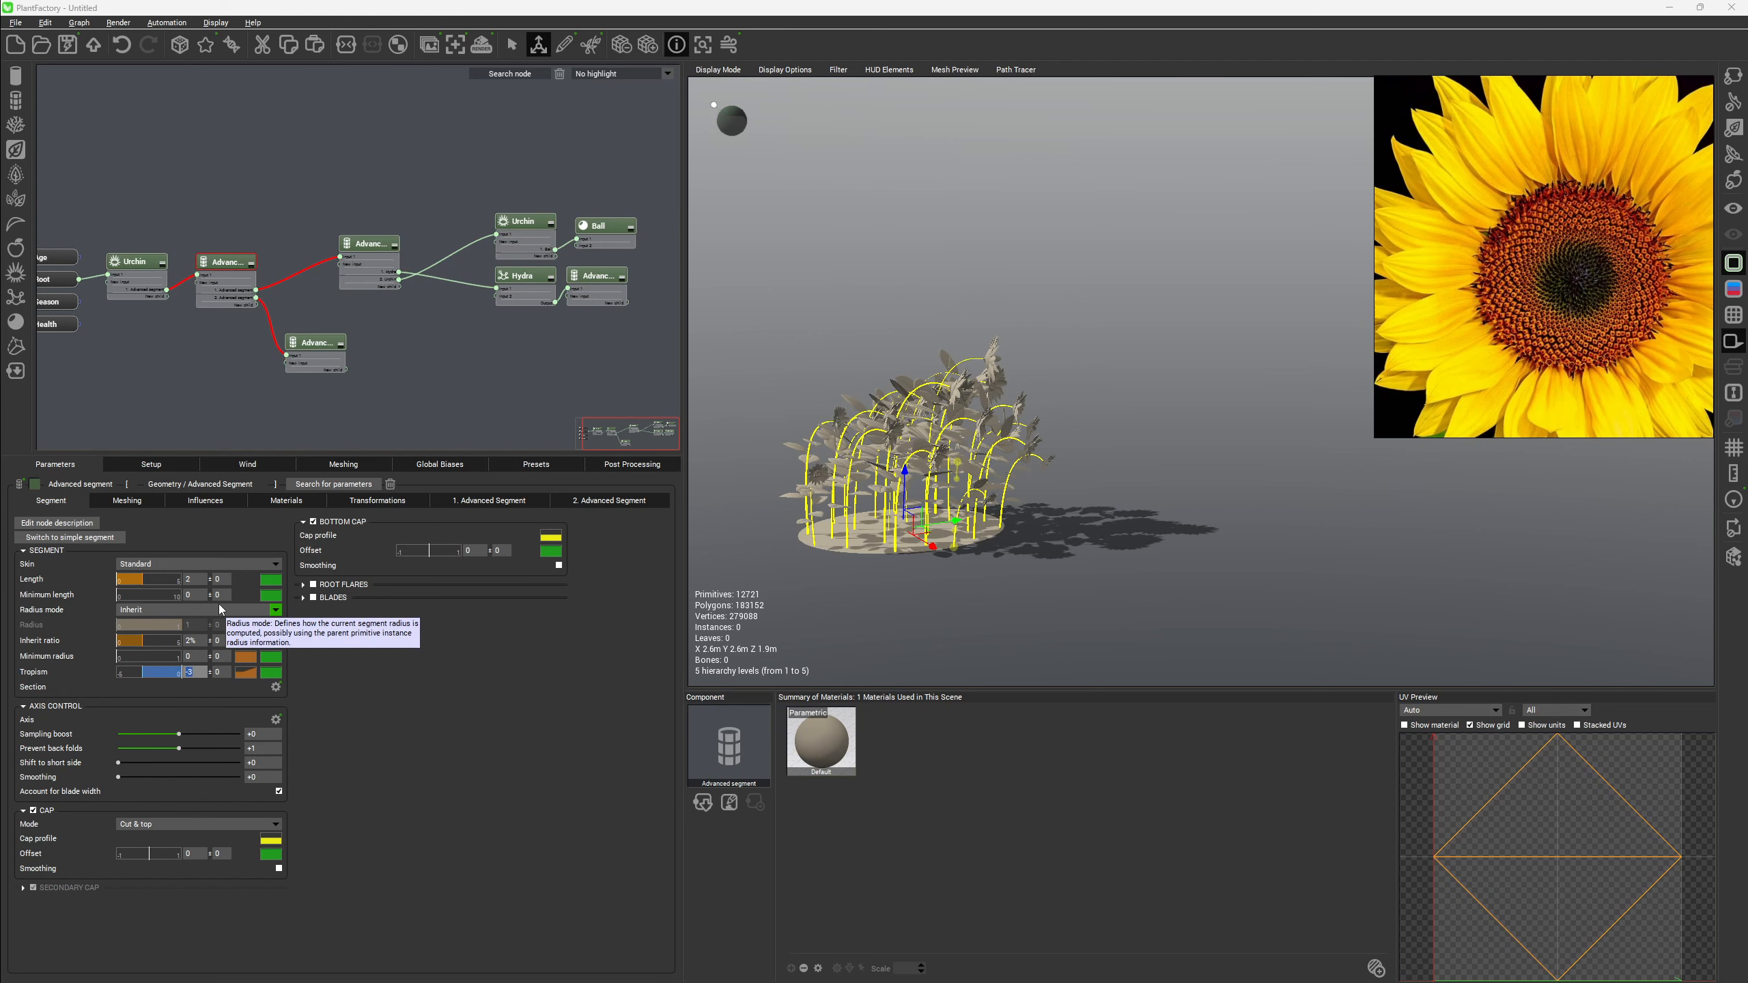
{"action": "left_click_drag", "start_coordinate": [138, 673], "coordinate": [131, 674]}
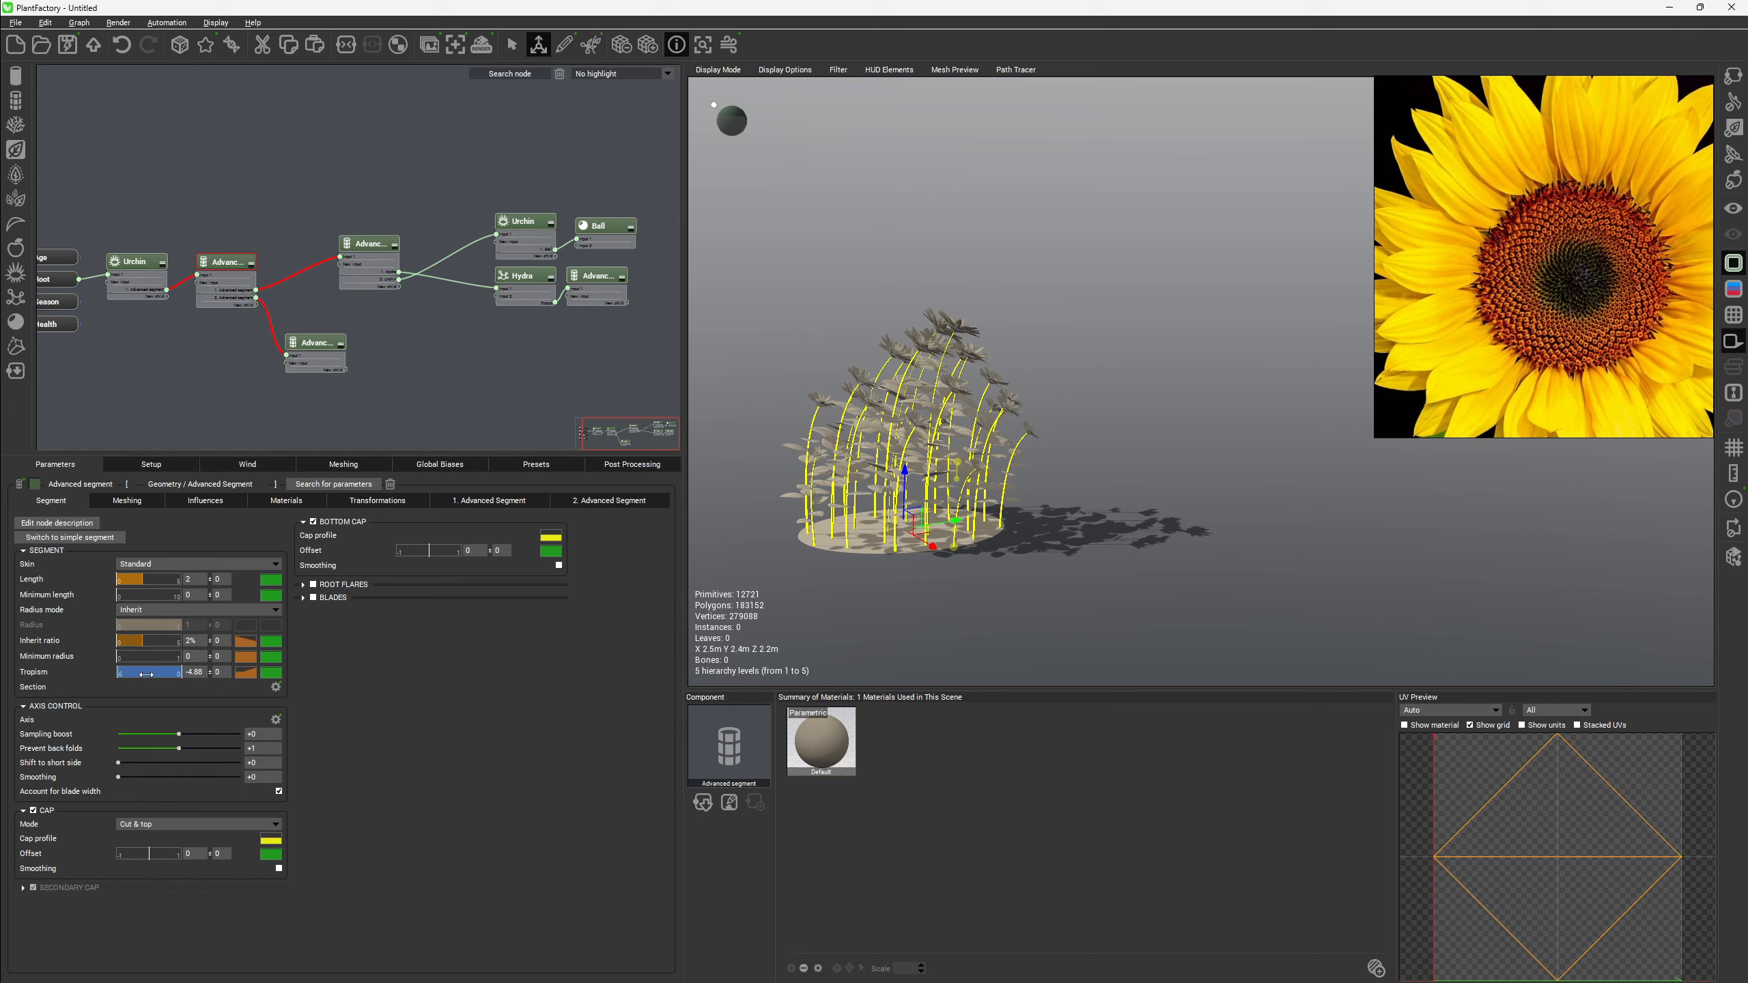
{"action": "left_click_drag", "start_coordinate": [923, 437], "coordinate": [961, 424]}
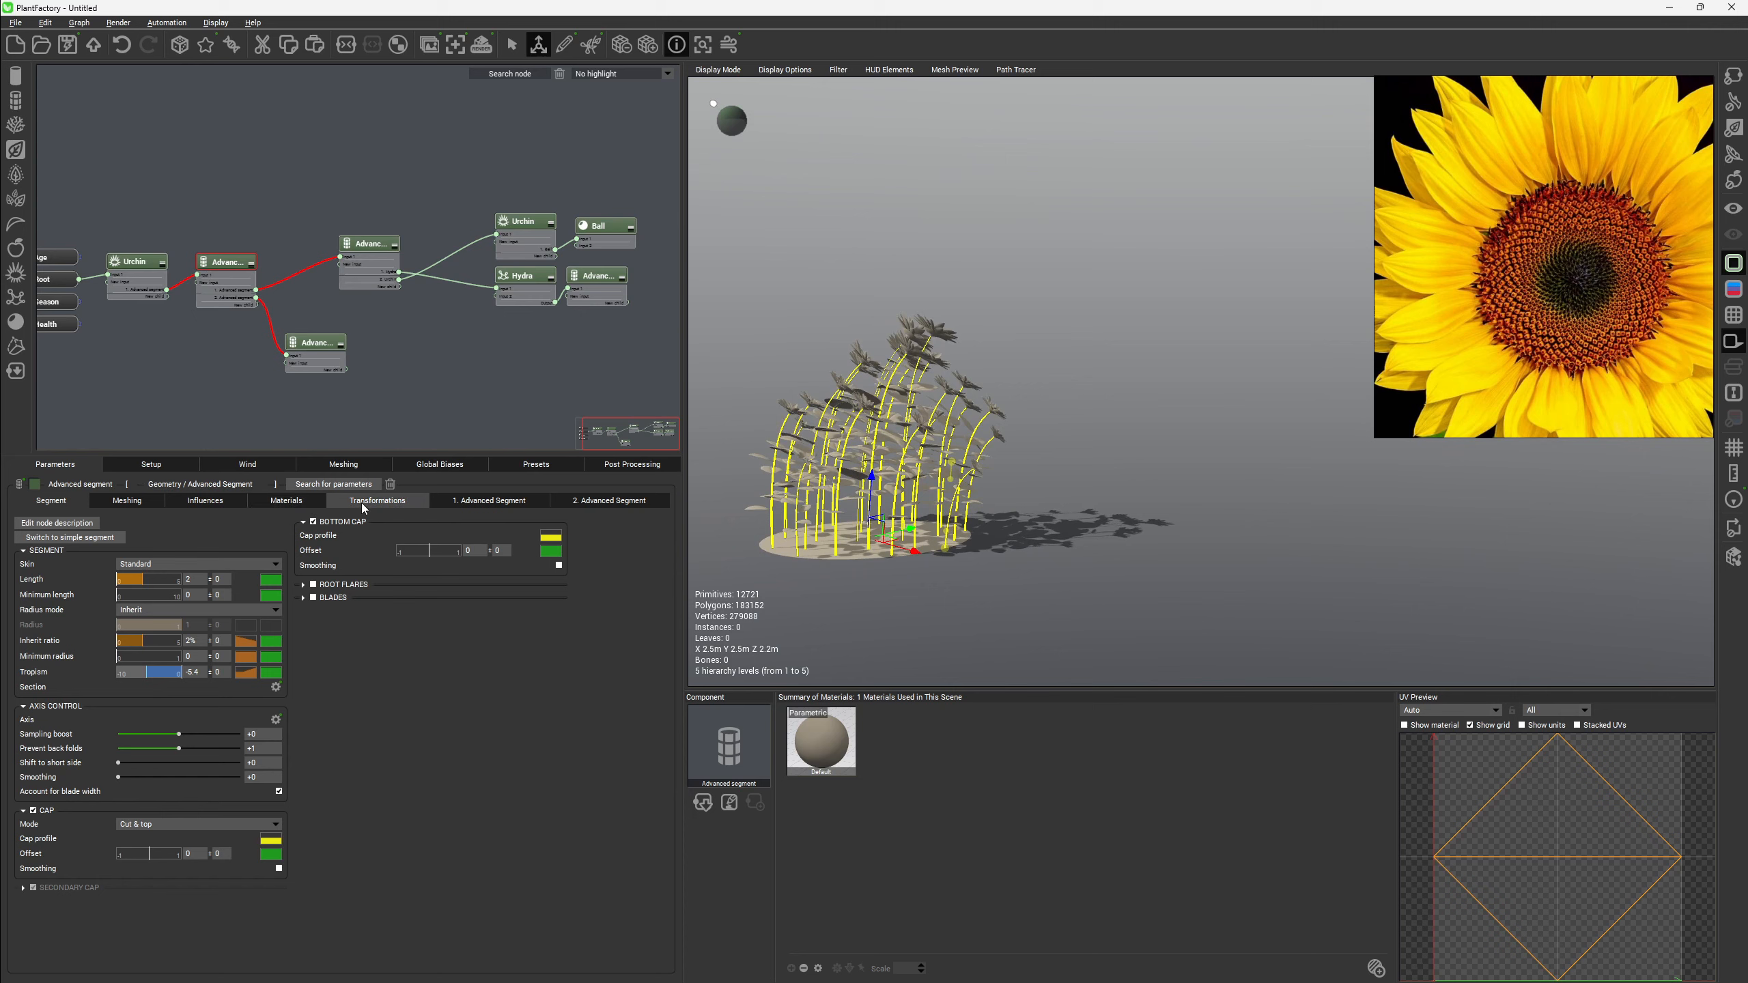
Review the stem segment's bias influences, expanding the Local Bias 1 settings.
{"action": "left_click", "coordinate": [226, 505]}
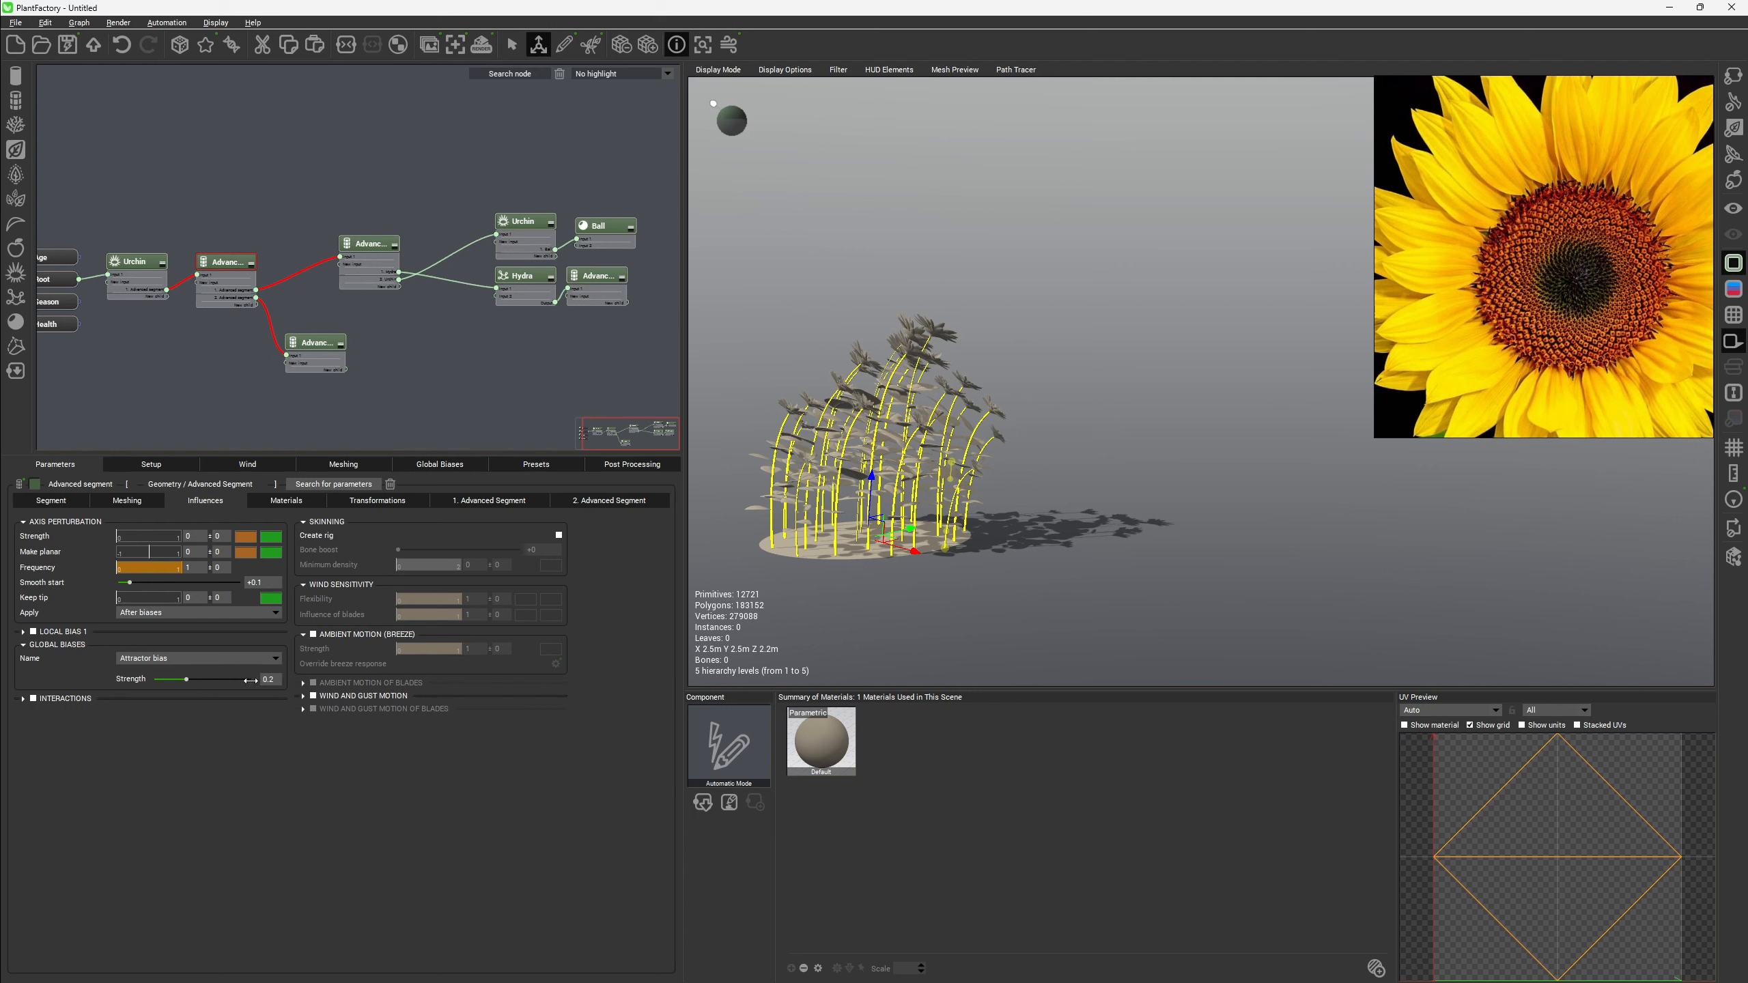
{"action": "left_click", "coordinate": [23, 632]}
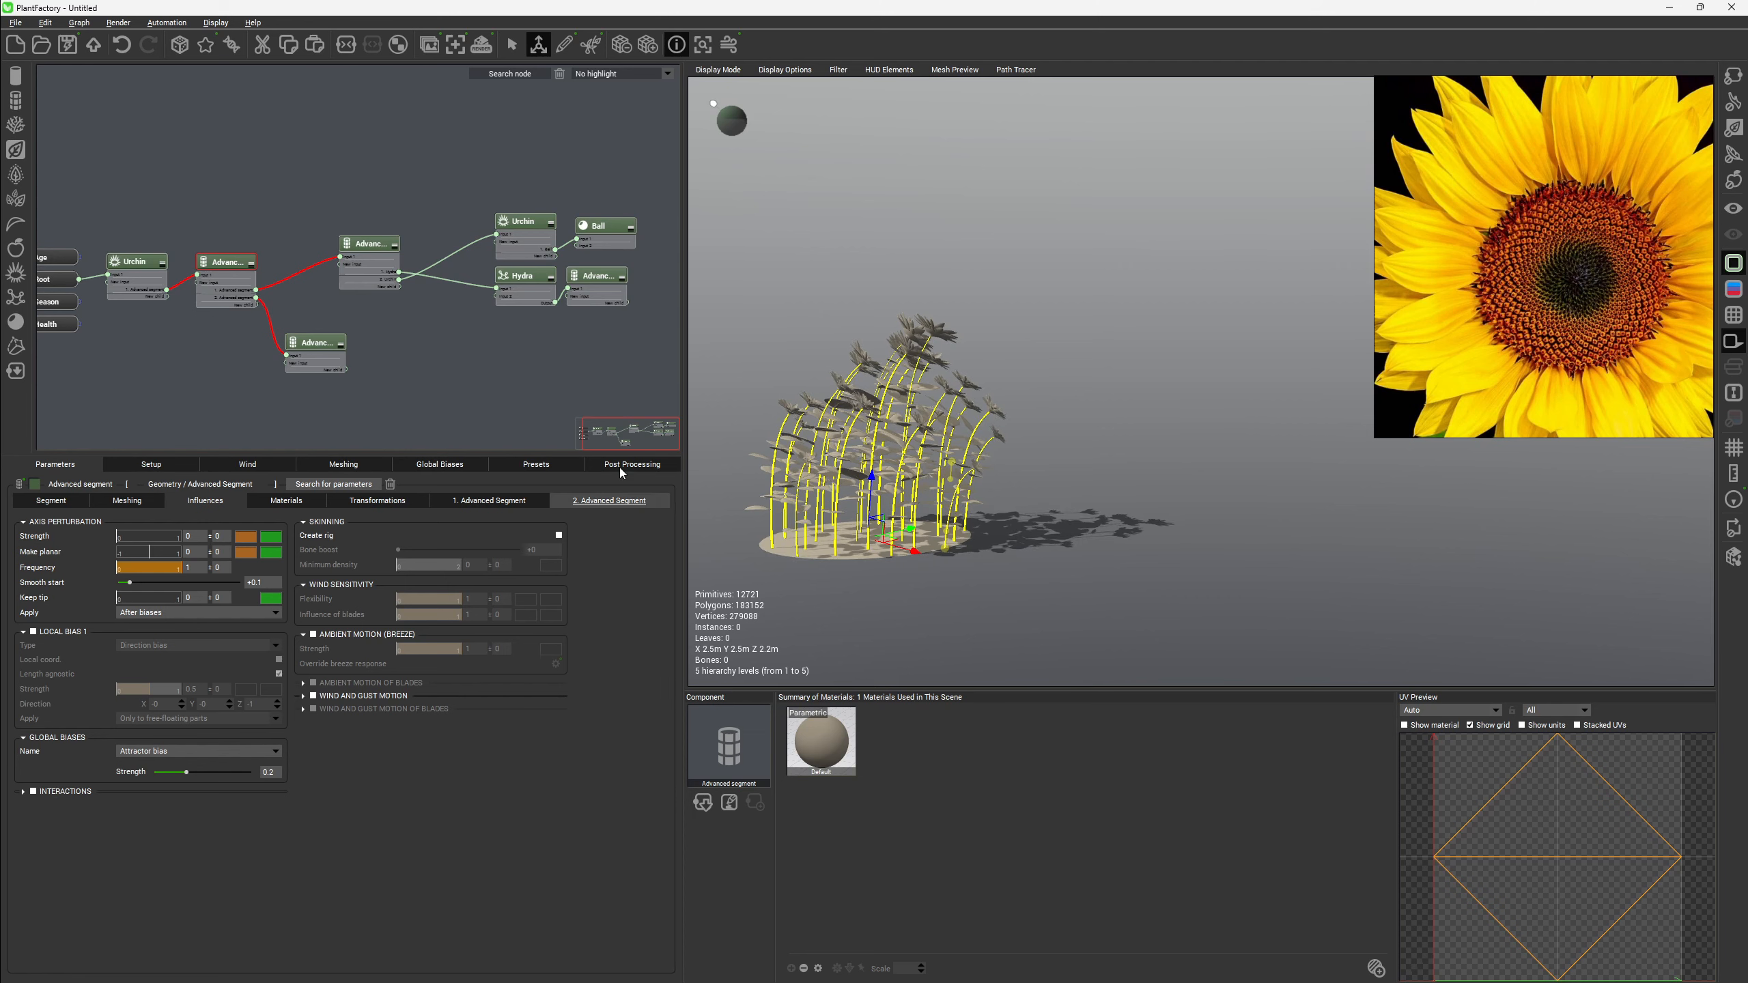
{"action": "right_click_drag", "start_coordinate": [833, 451], "coordinate": [889, 476]}
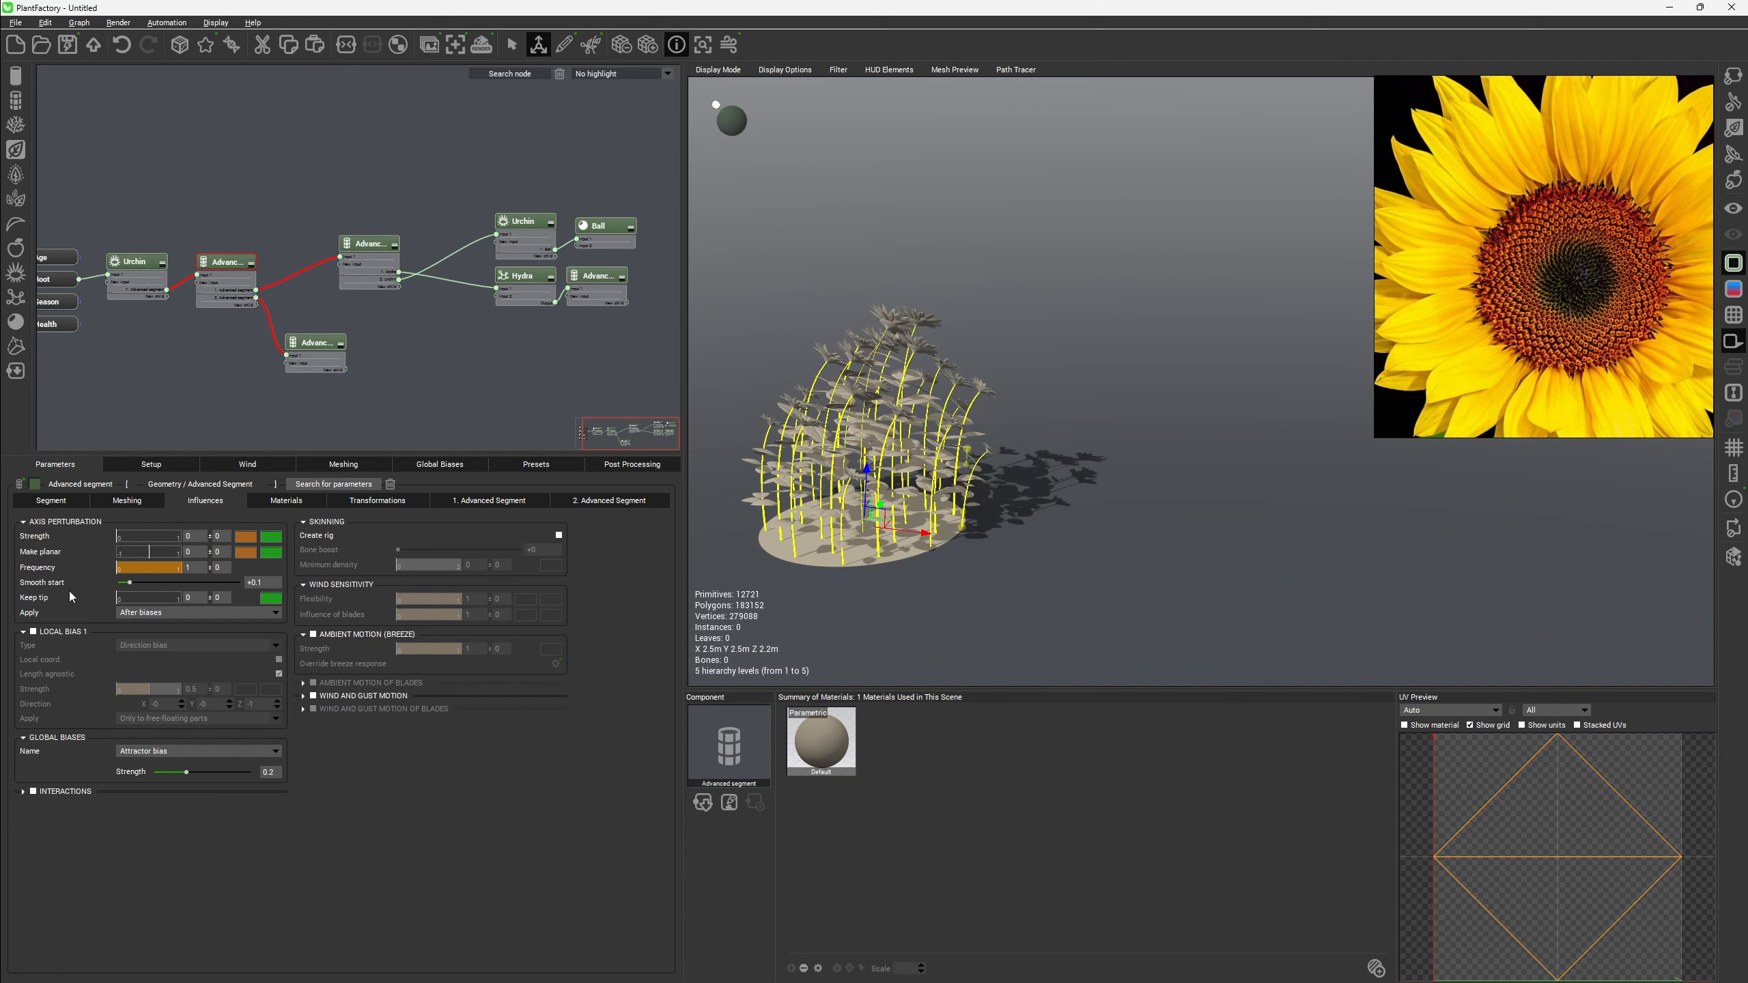
Give the stem segment's Tropism a random variation of 5.
{"action": "left_click", "coordinate": [64, 505]}
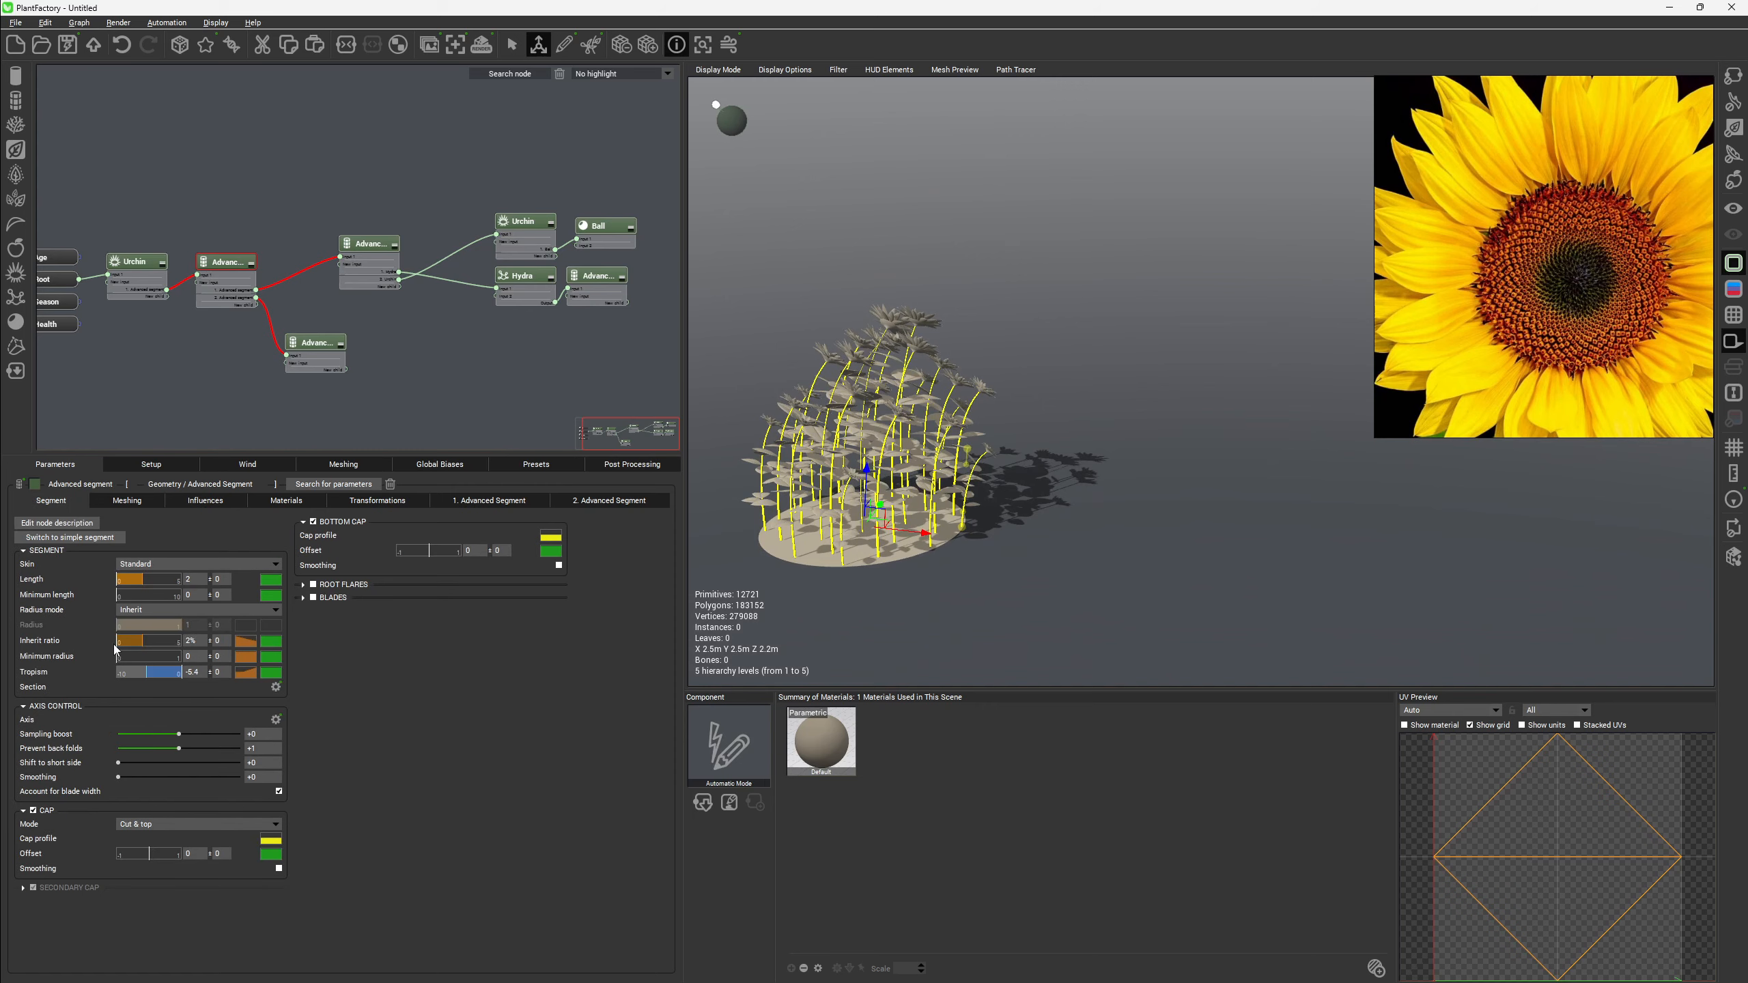
{"action": "left_click", "coordinate": [220, 673]}
{"action": "key", "text": "Return"}
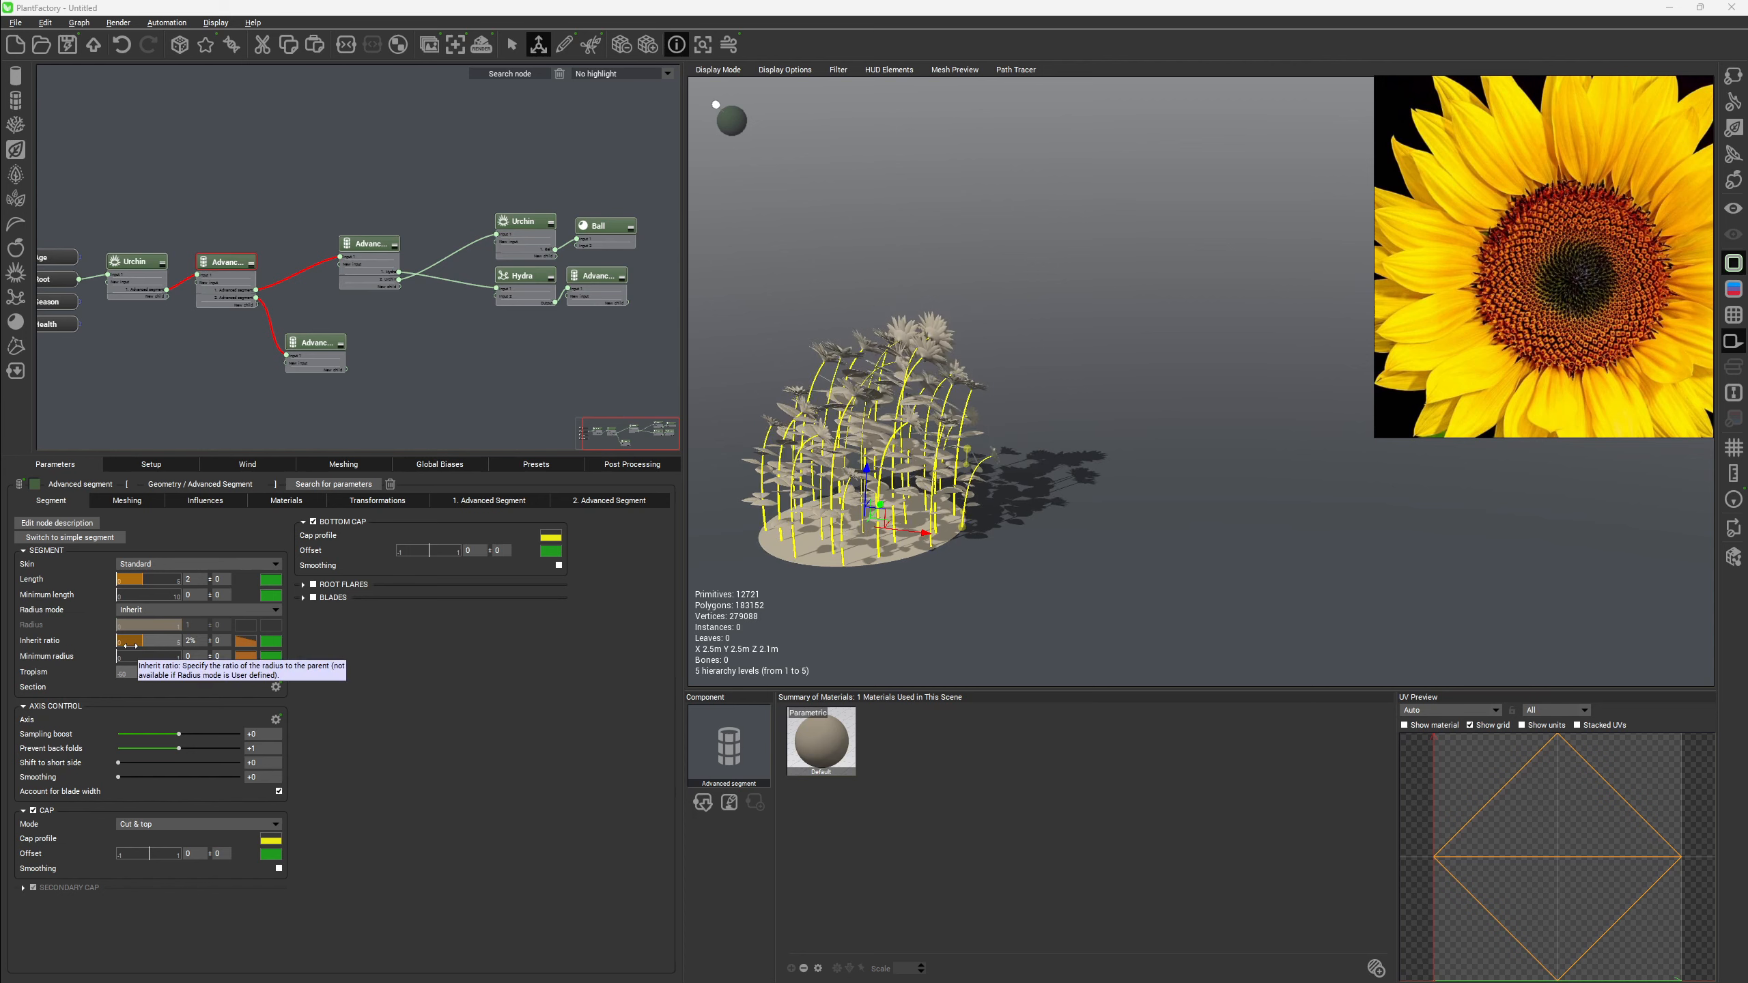
{"action": "mouse_move", "coordinate": [860, 406]}
{"action": "right_mouse_down"}
{"action": "mouse_move", "coordinate": [1006, 402]}
{"action": "mouse_move", "coordinate": [977, 530]}
{"action": "mouse_move", "coordinate": [840, 413]}
{"action": "right_mouse_up"}
Try positive Tropism values of 10, 8 and 5 on the stem segment.
{"action": "left_click", "coordinate": [195, 674]}
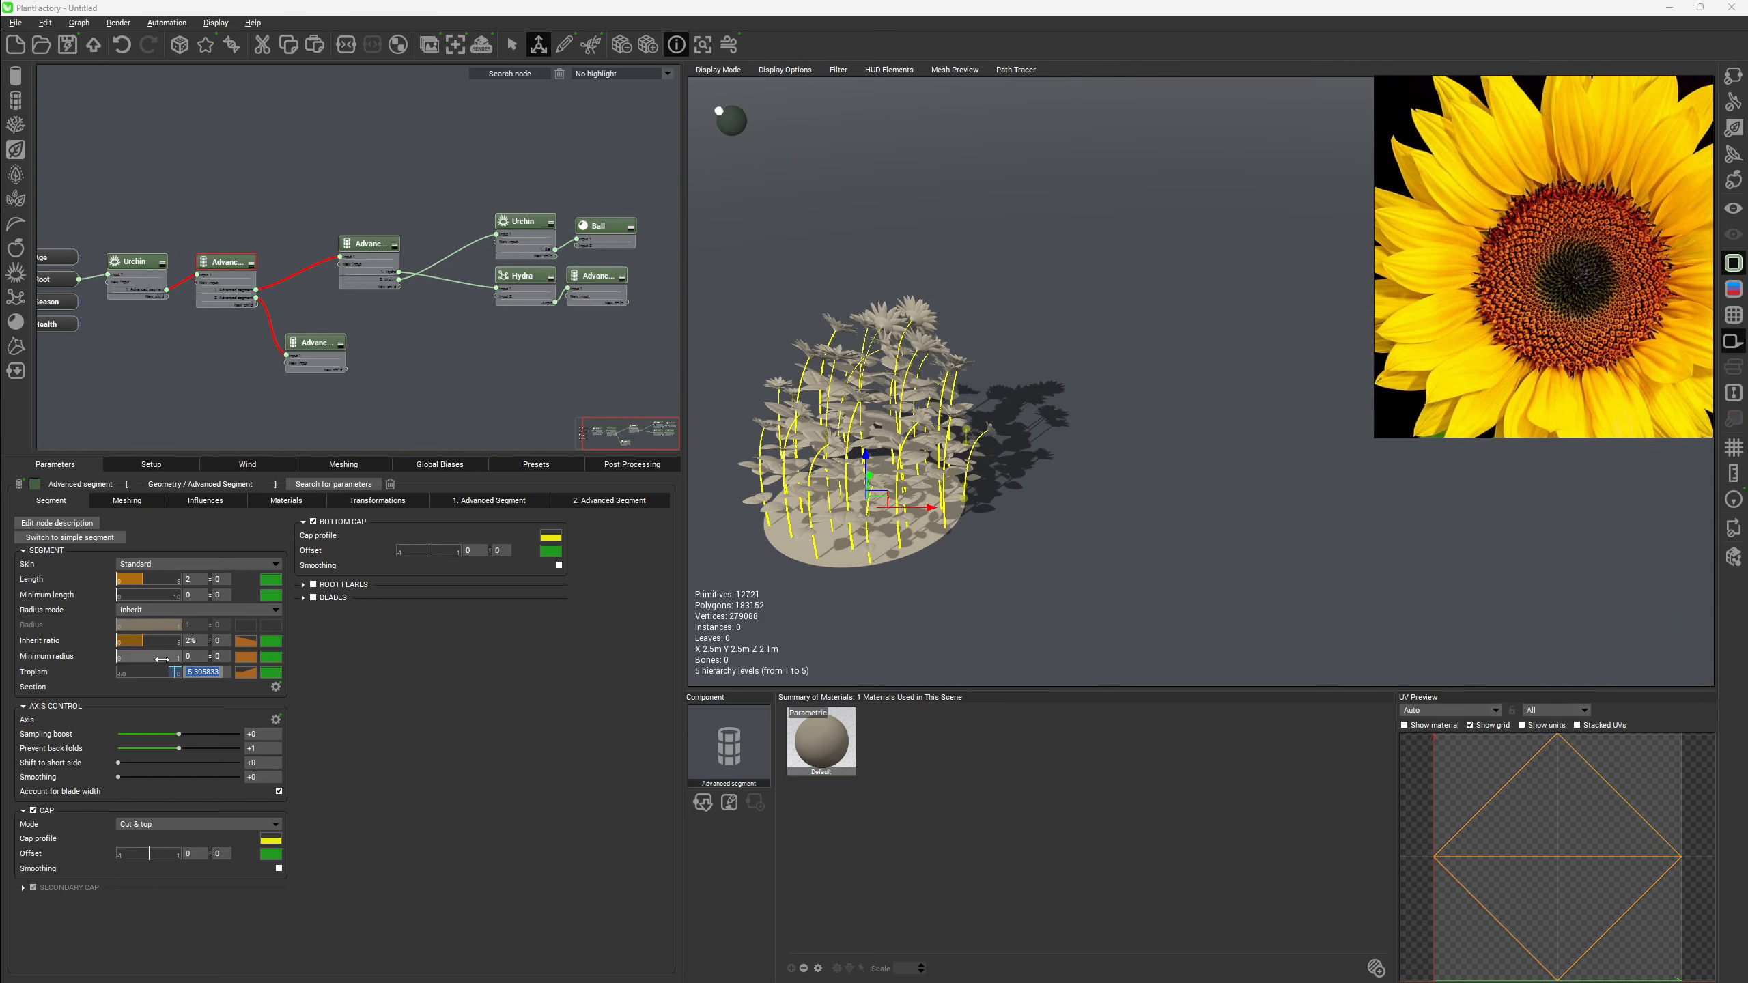
{"action": "type", "text": "10"}
{"action": "key", "text": "Return"}
{"action": "right_click_drag", "start_coordinate": [881, 447], "coordinate": [440, 544]}
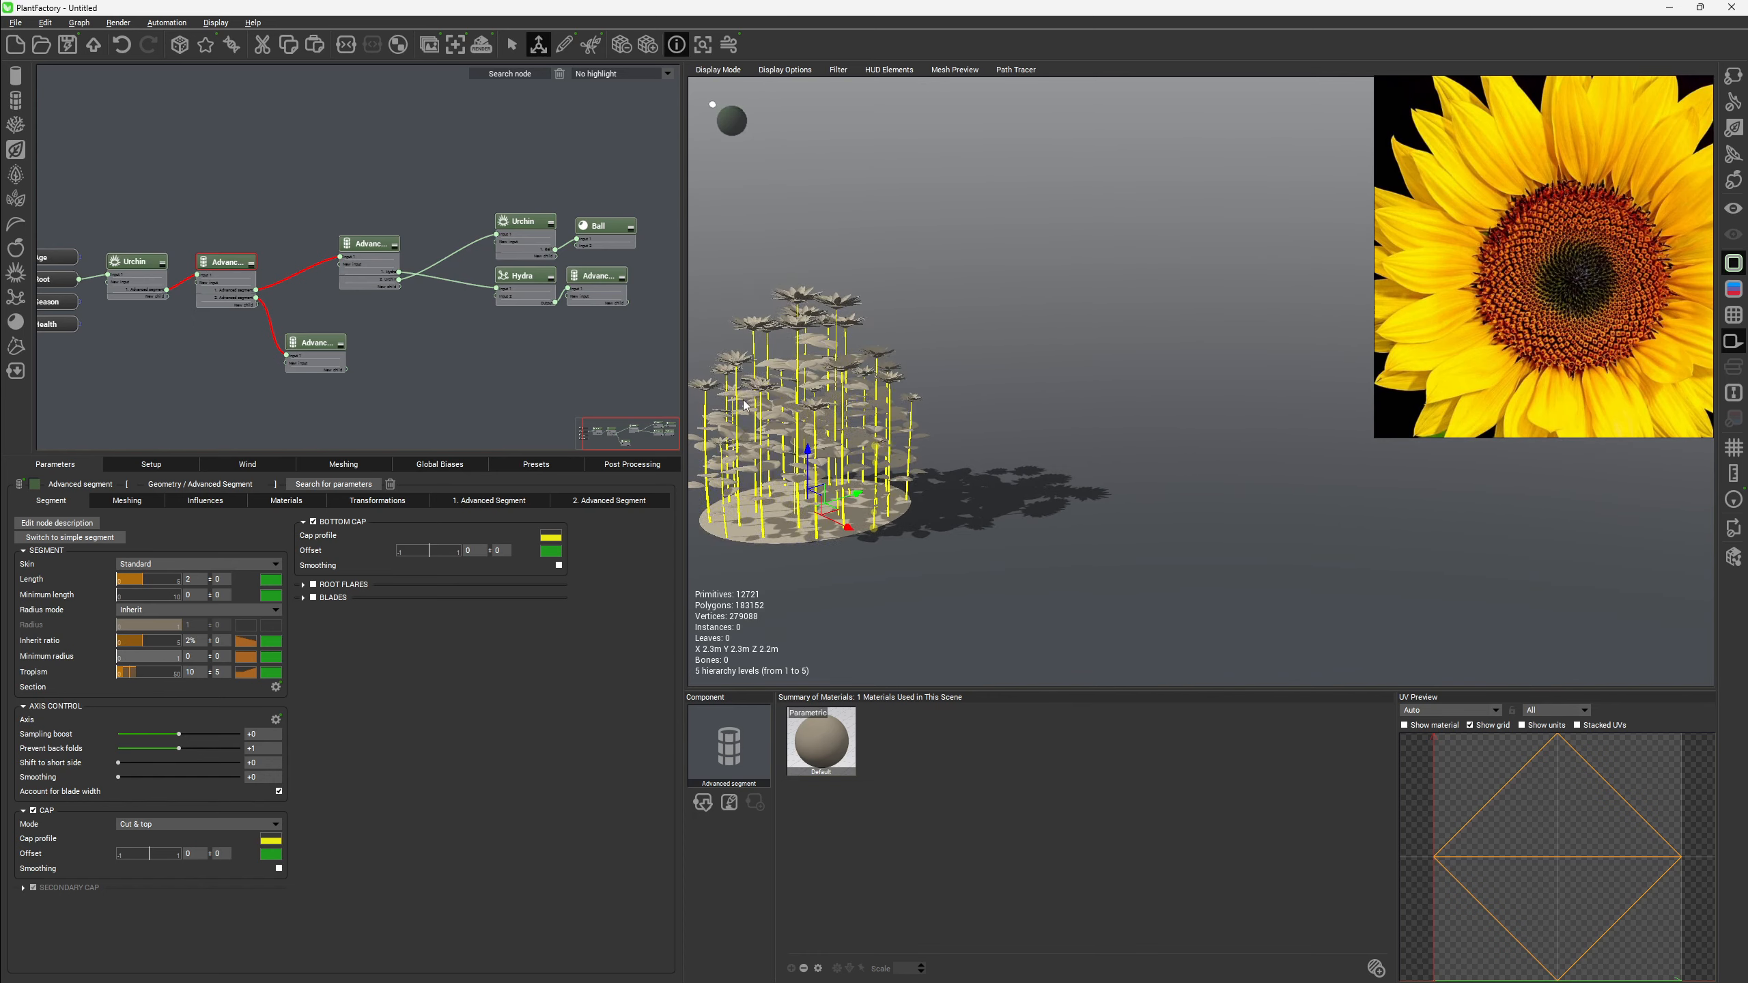
{"action": "left_click", "coordinate": [195, 672]}
{"action": "type", "text": "8"}
{"action": "key", "text": "Return"}
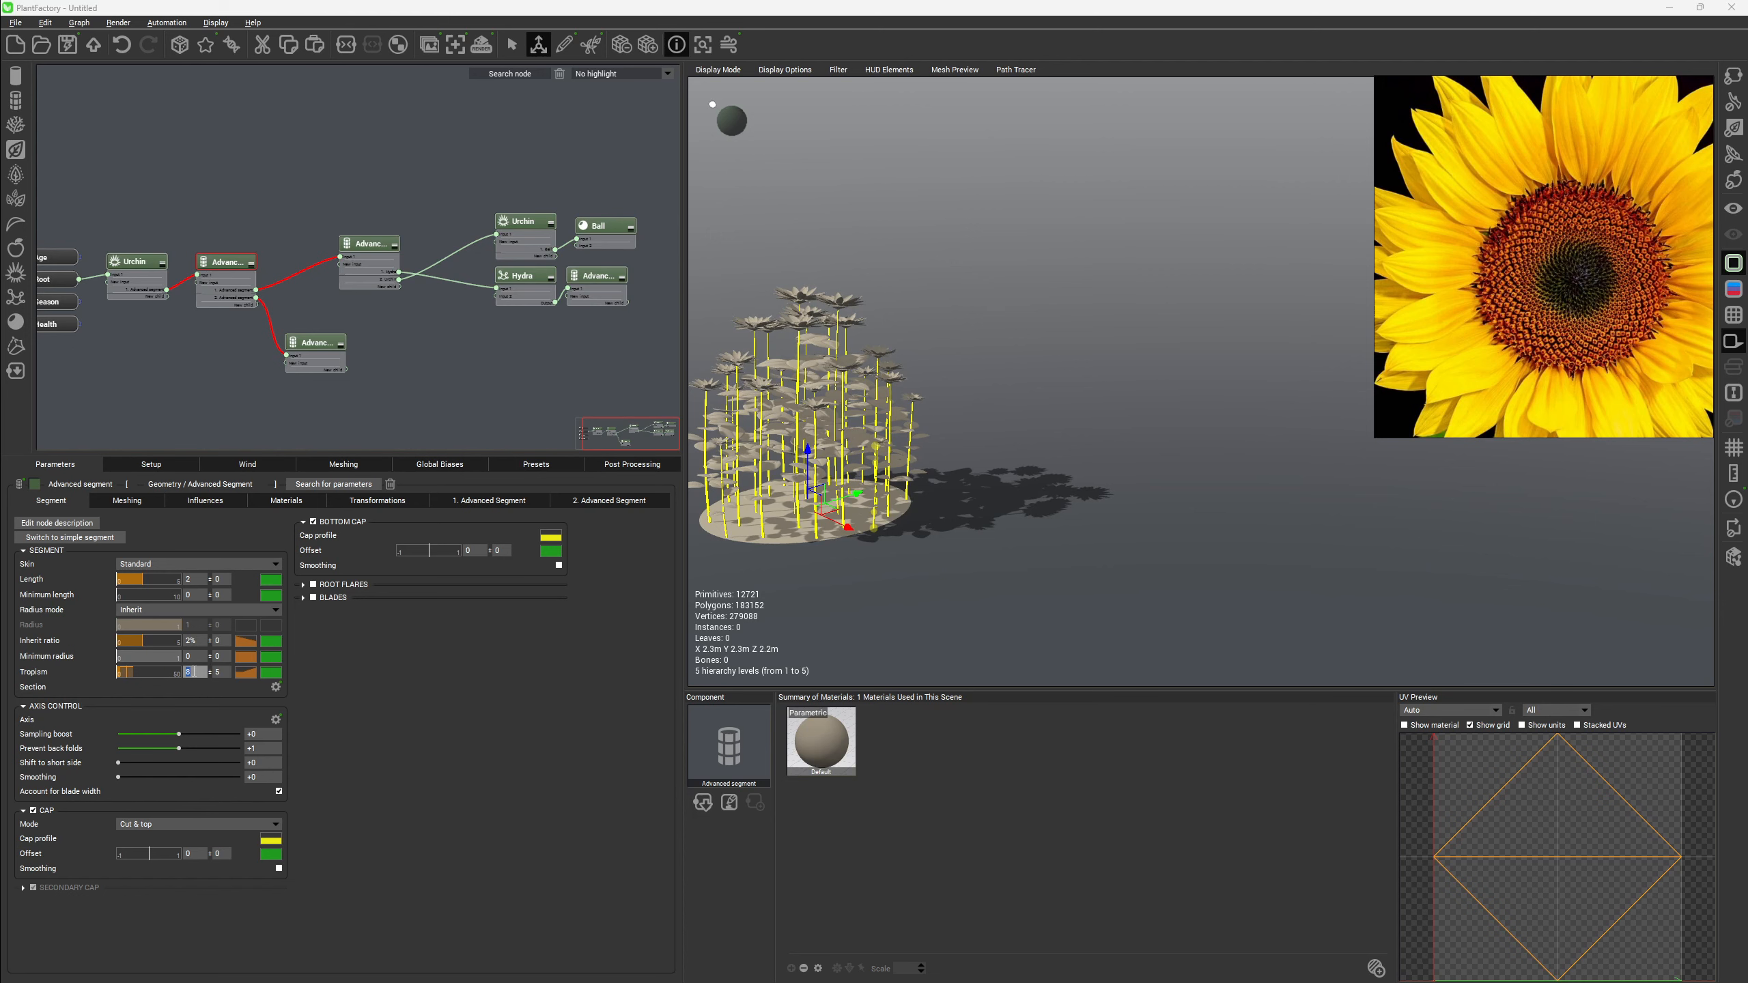
{"action": "type", "text": "5"}
{"action": "key", "text": "Return"}
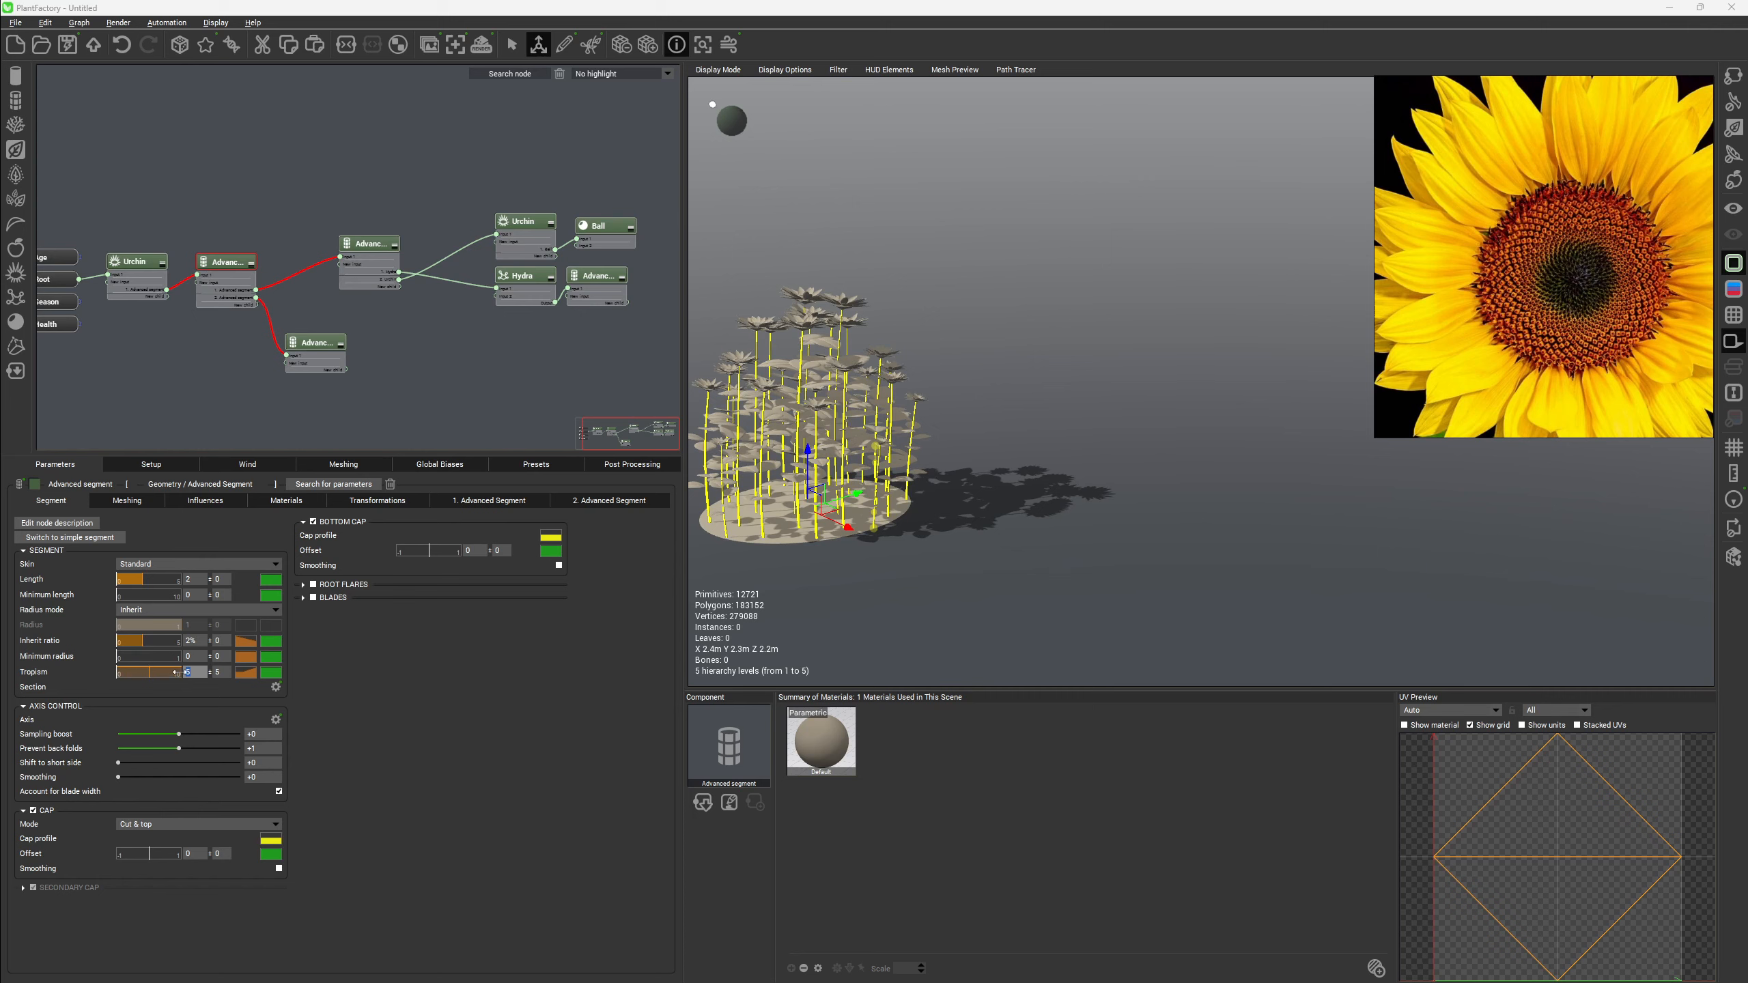
Try negative Tropism values of -10 and -8 on the stem segment.
{"action": "type", "text": "-10"}
{"action": "key", "text": "Return"}
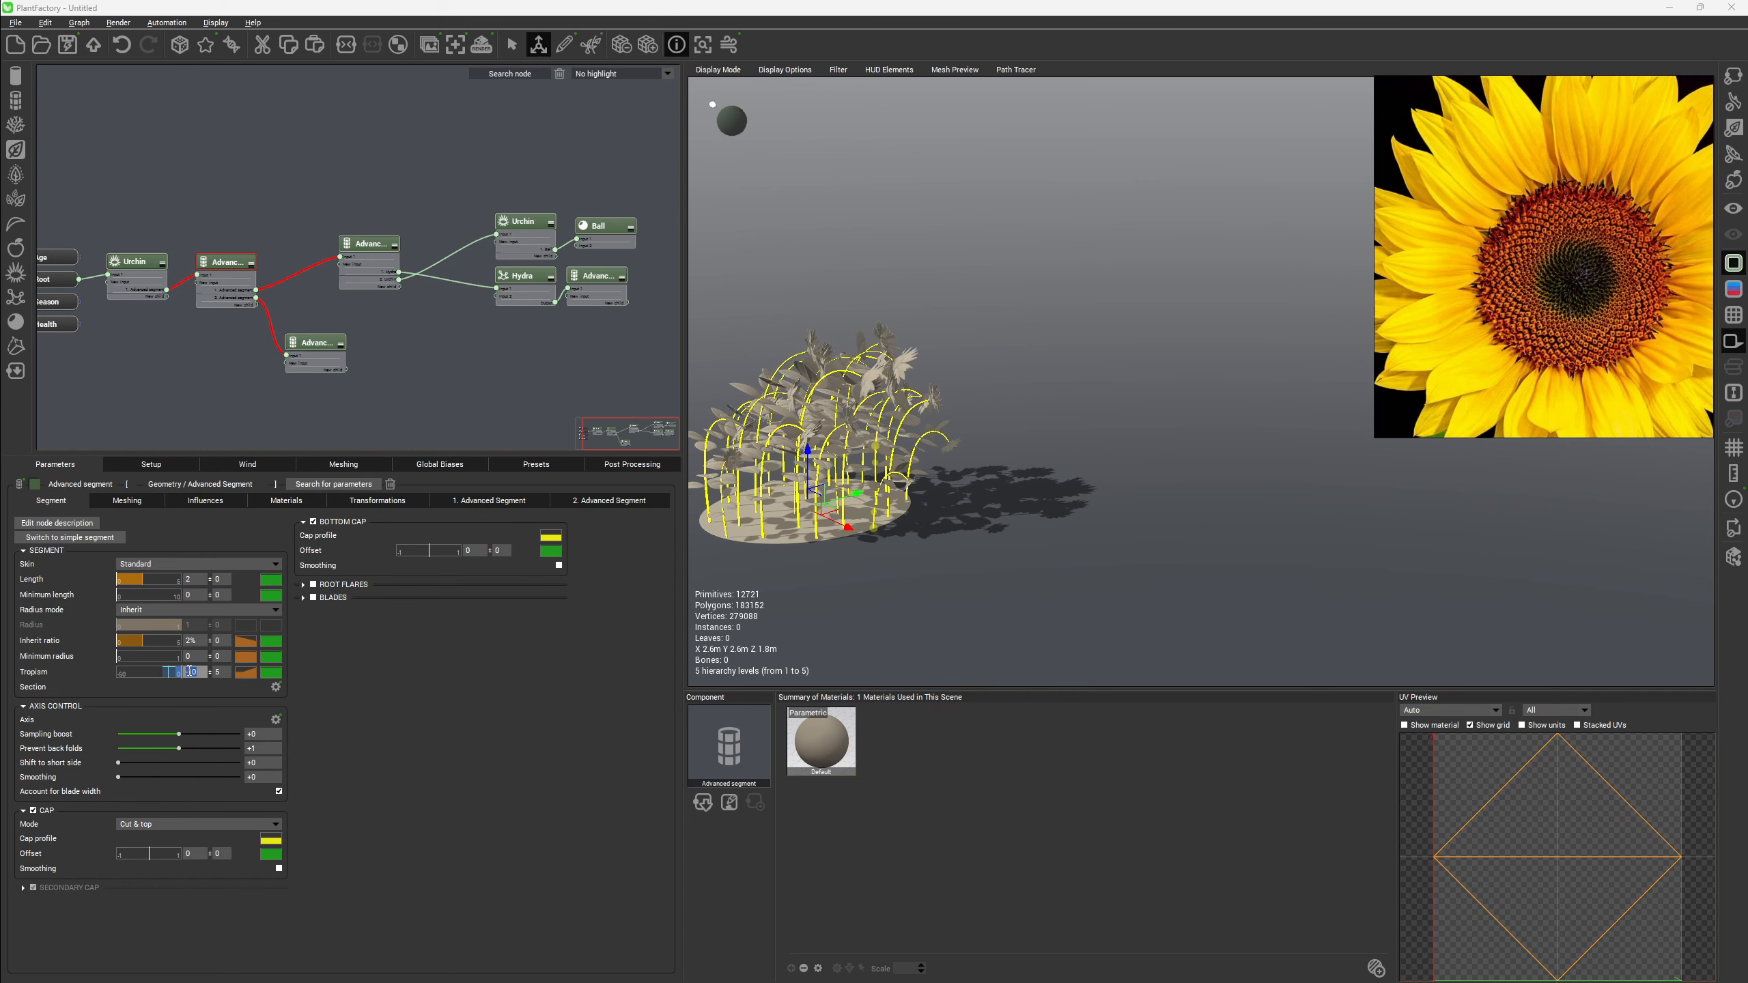
{"action": "type", "text": "-8"}
{"action": "key", "text": "Return"}
{"action": "right_click_drag", "start_coordinate": [888, 428], "coordinate": [1112, 384]}
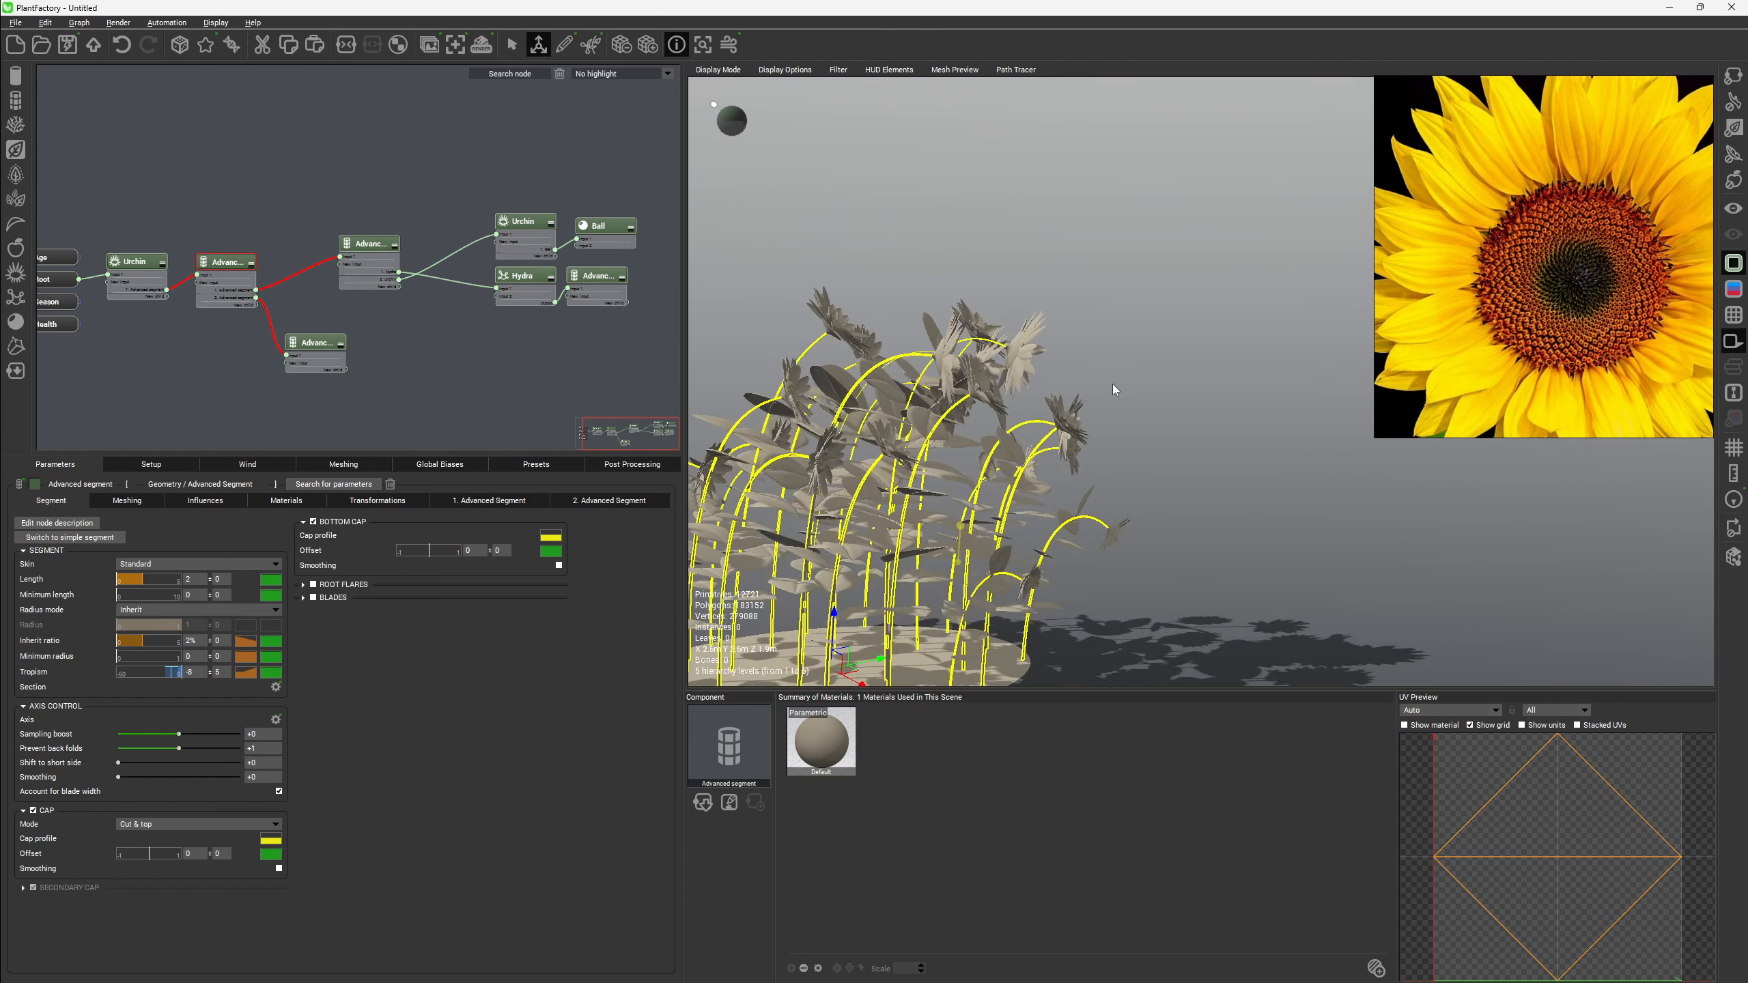
Set the stem segment's Tropism to -5 and deselect it to check the whole patch.
{"action": "double_click", "coordinate": [195, 672]}
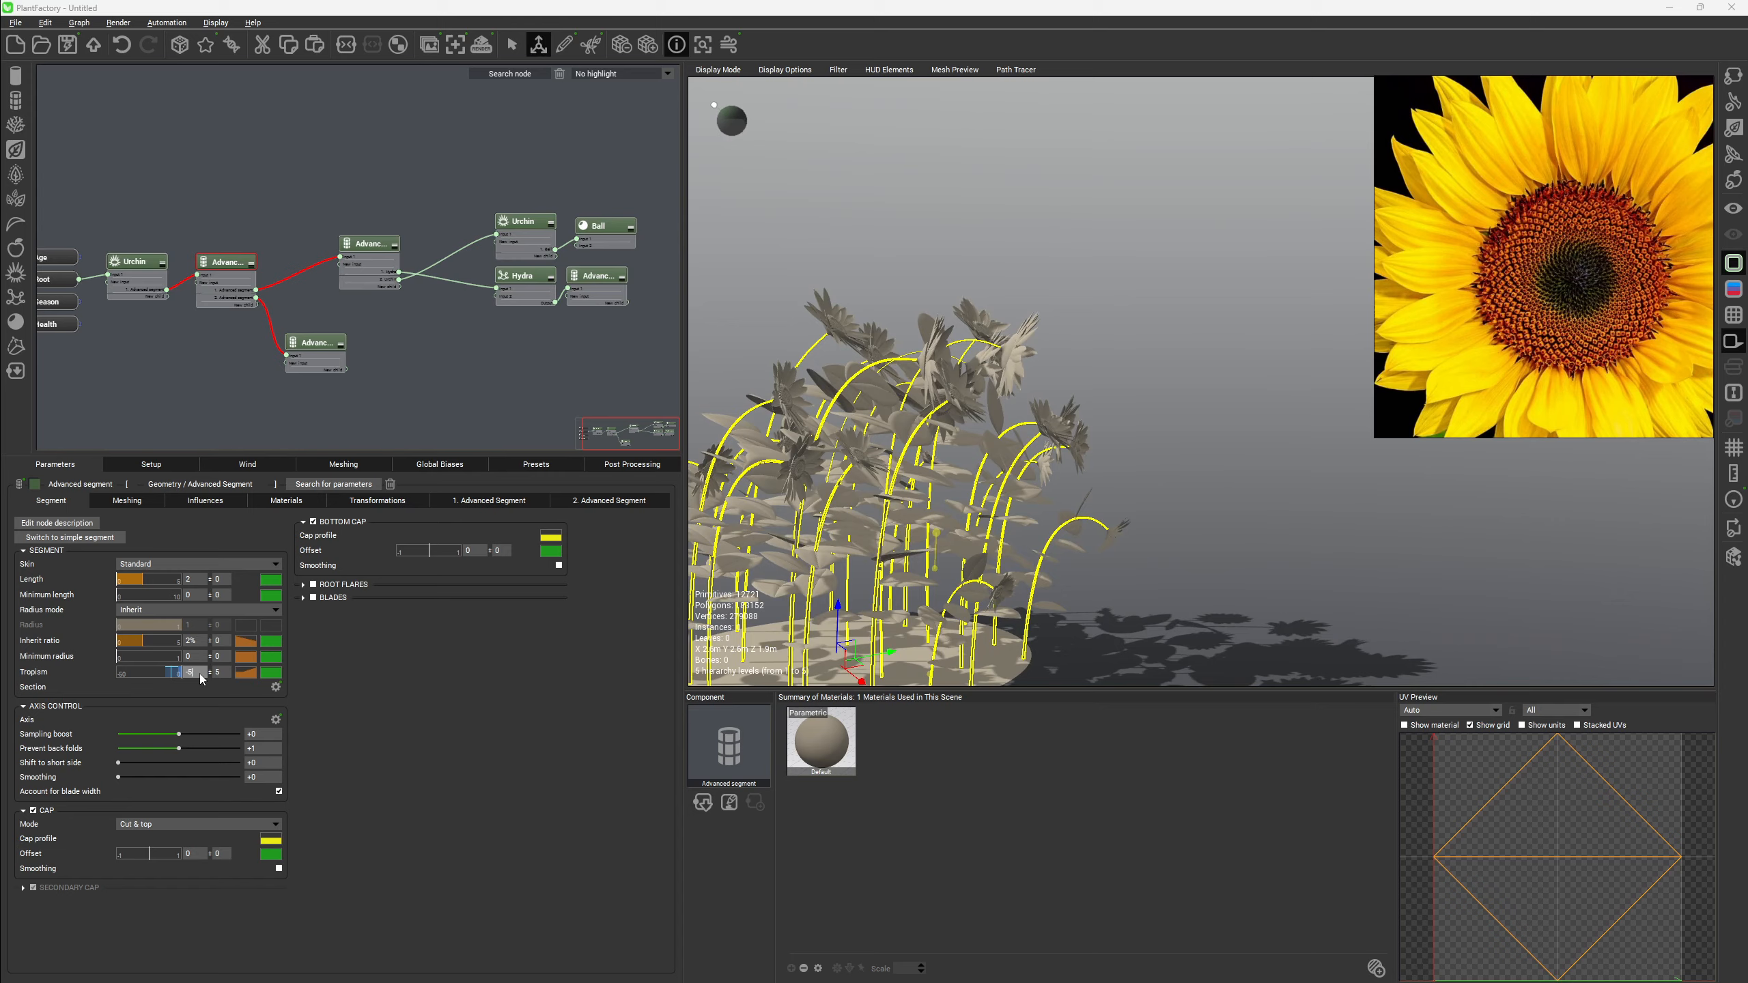
{"action": "type", "text": "-5"}
{"action": "key", "text": "Return"}
{"action": "right_click_drag", "start_coordinate": [1135, 377], "coordinate": [1241, 360]}
{"action": "left_click", "coordinate": [855, 255]}
{"action": "scroll", "coordinate": [821, 289], "scroll_direction": "down", "scroll_amount": 3}
{"action": "middle_click_drag", "start_coordinate": [882, 356], "coordinate": [1089, 370]}
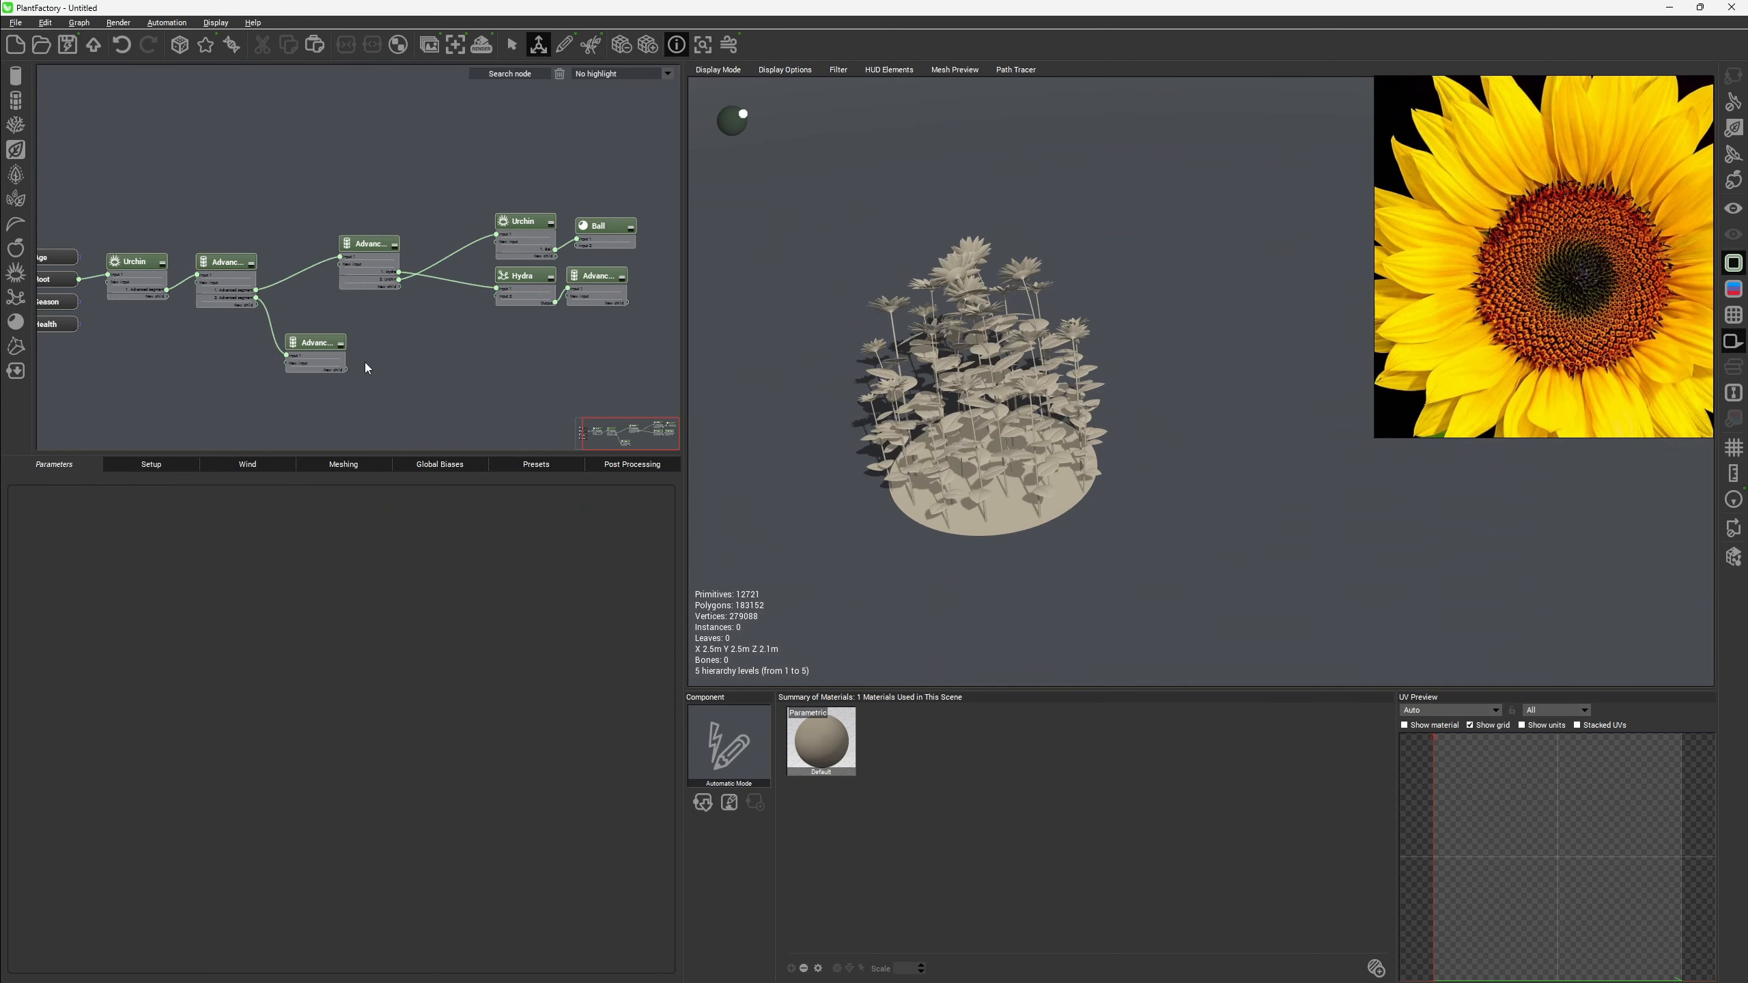
{"action": "right_click_drag", "start_coordinate": [850, 392], "coordinate": [911, 368]}
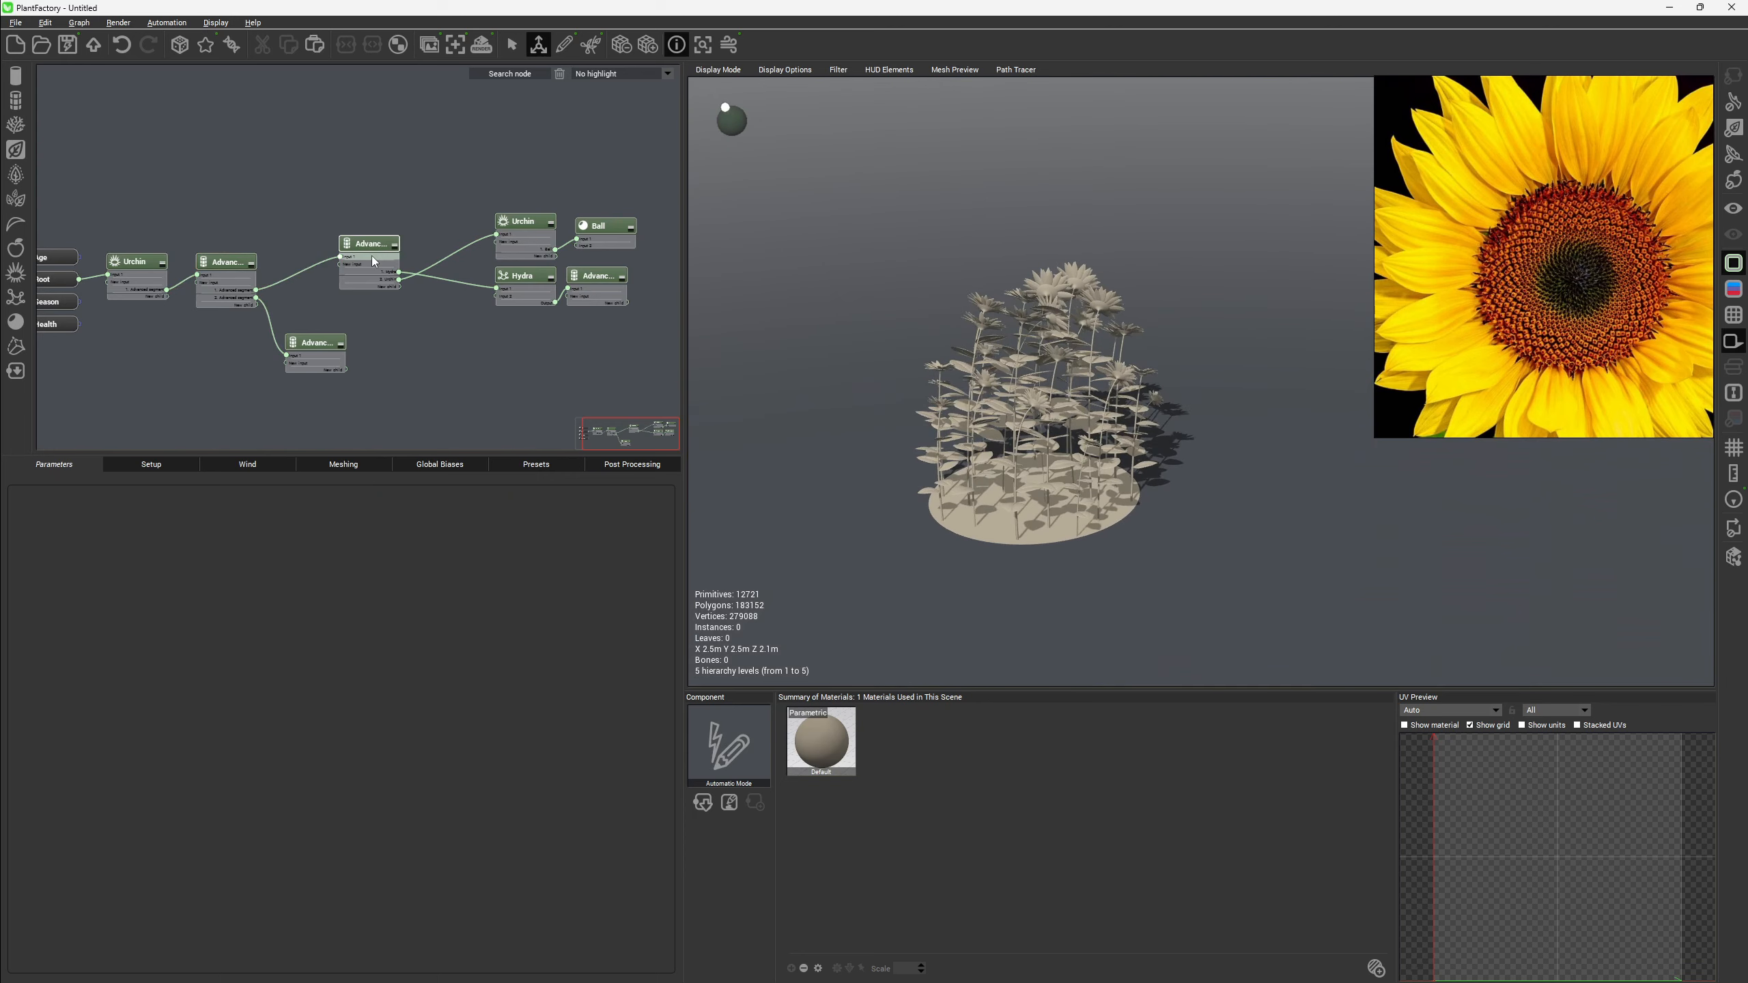
Rotate the base urchin disc 30° about its Z axis.
{"action": "left_click", "coordinate": [148, 267]}
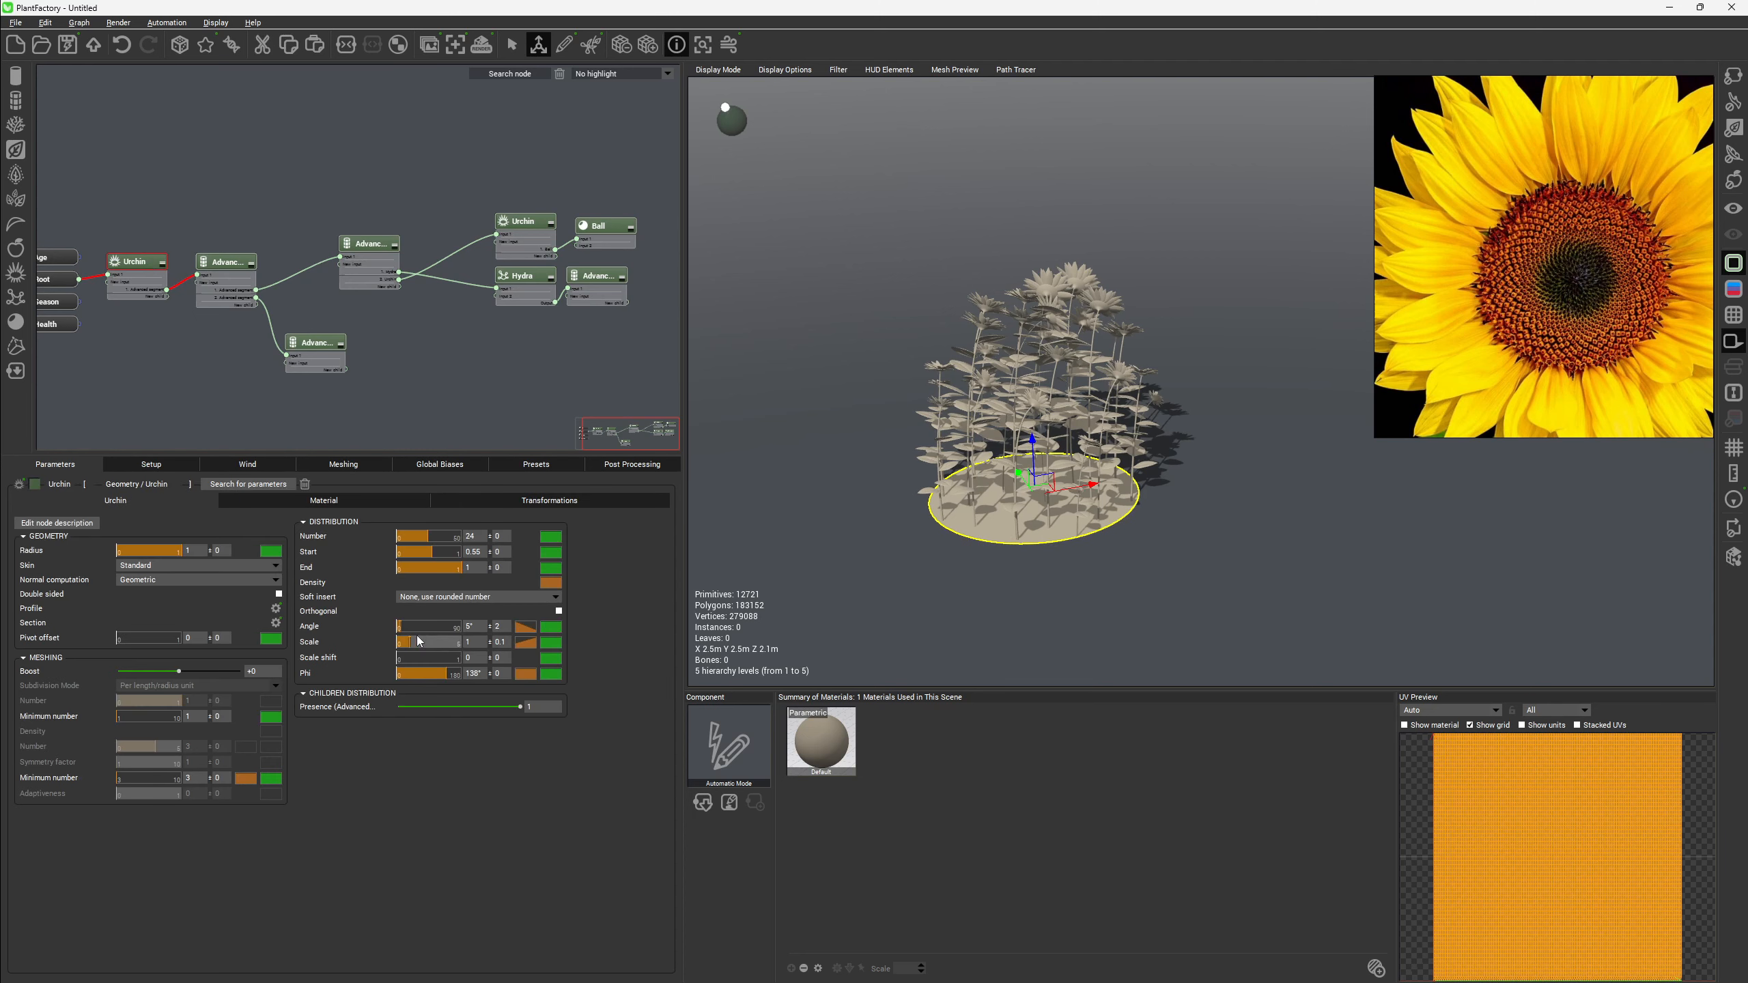
{"action": "left_click", "coordinate": [516, 501]}
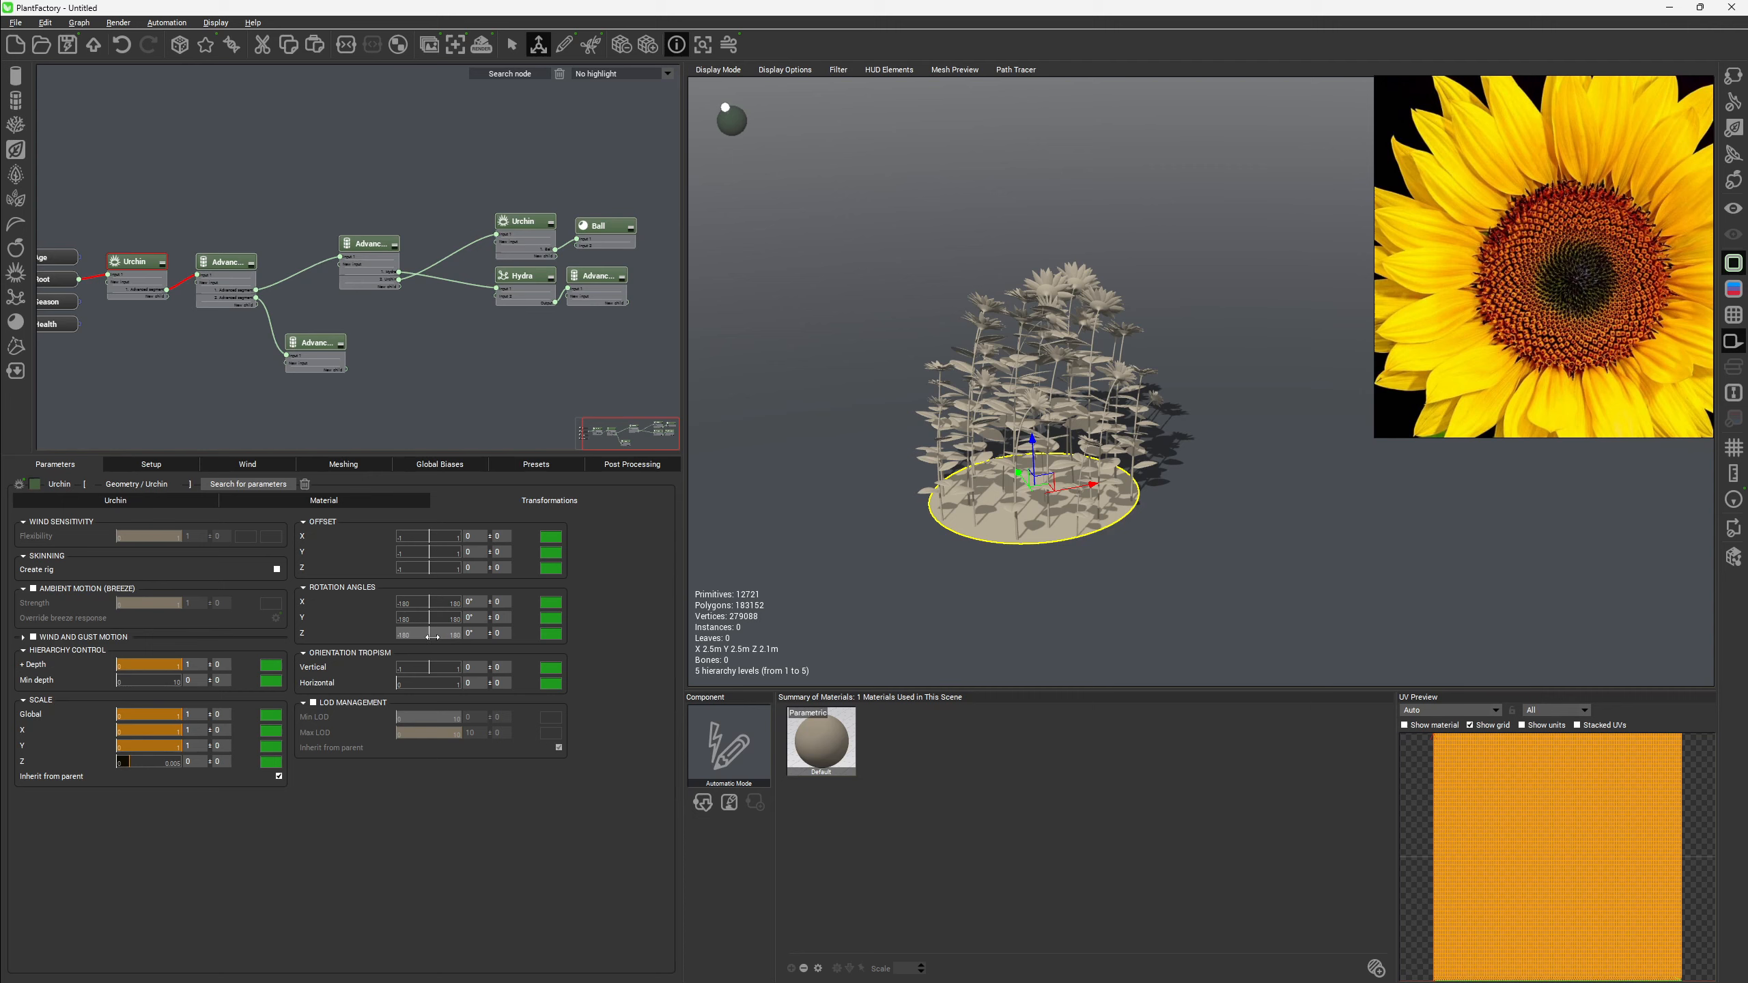
{"action": "left_click_drag", "start_coordinate": [441, 635], "coordinate": [418, 633]}
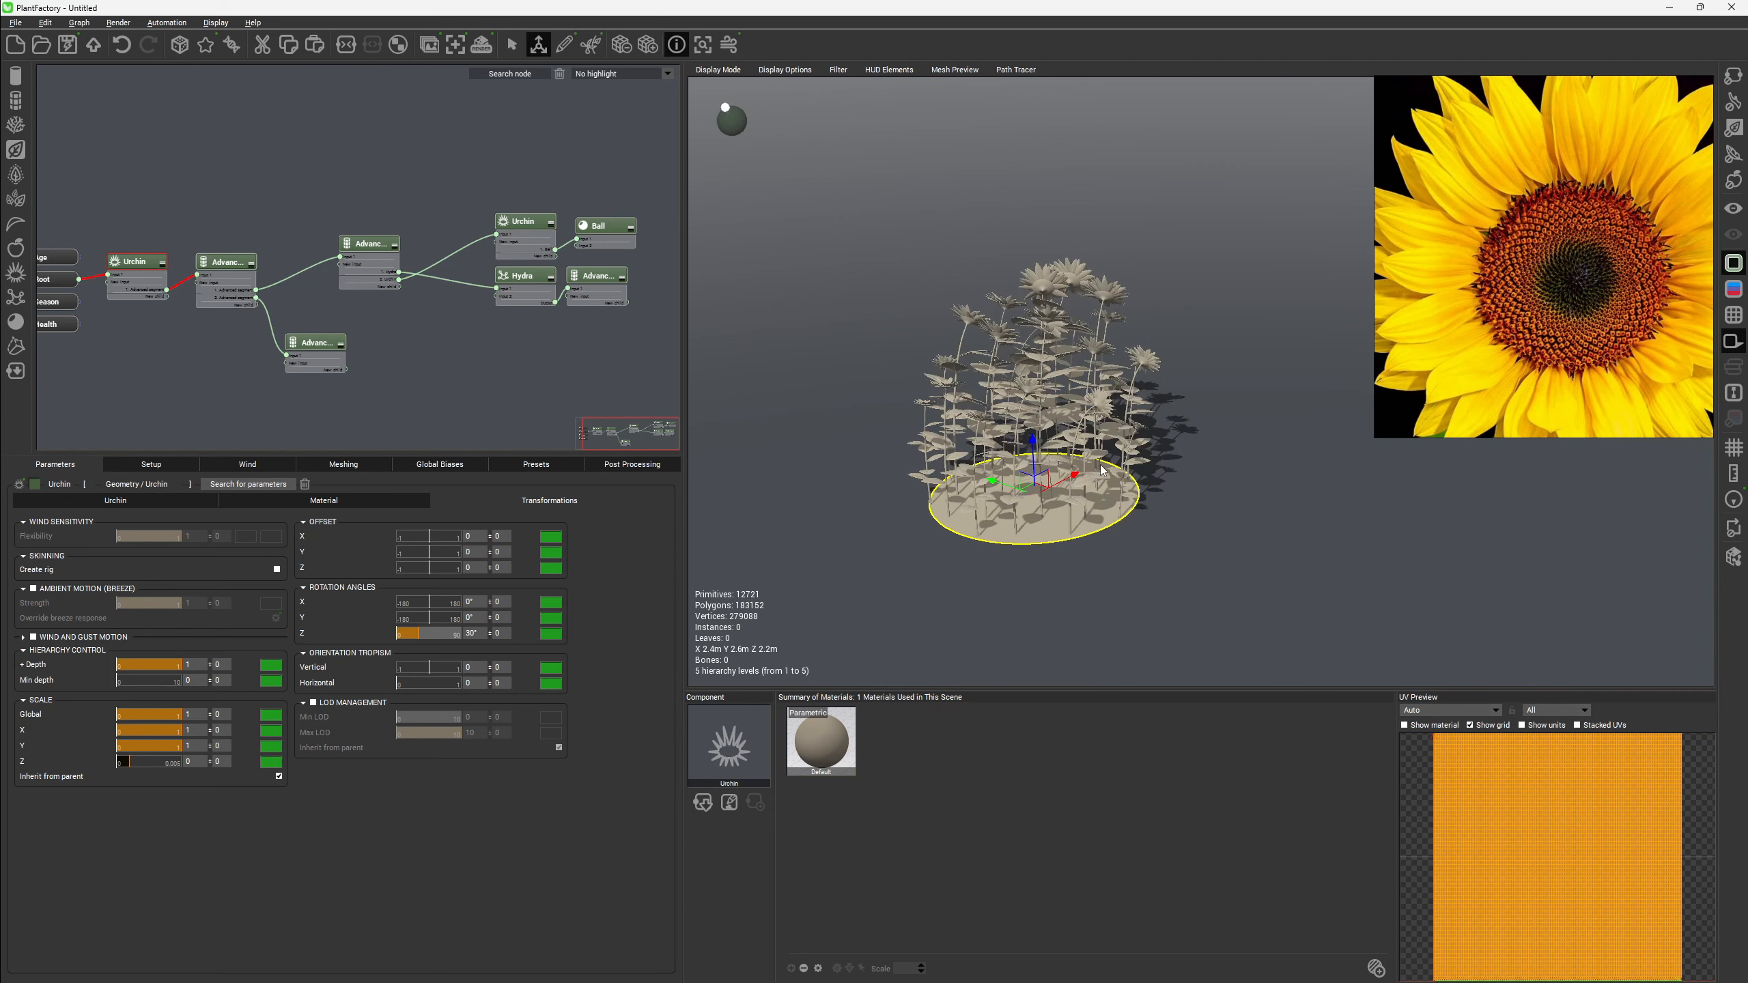
{"action": "left_click_drag", "start_coordinate": [1099, 455], "coordinate": [1028, 483]}
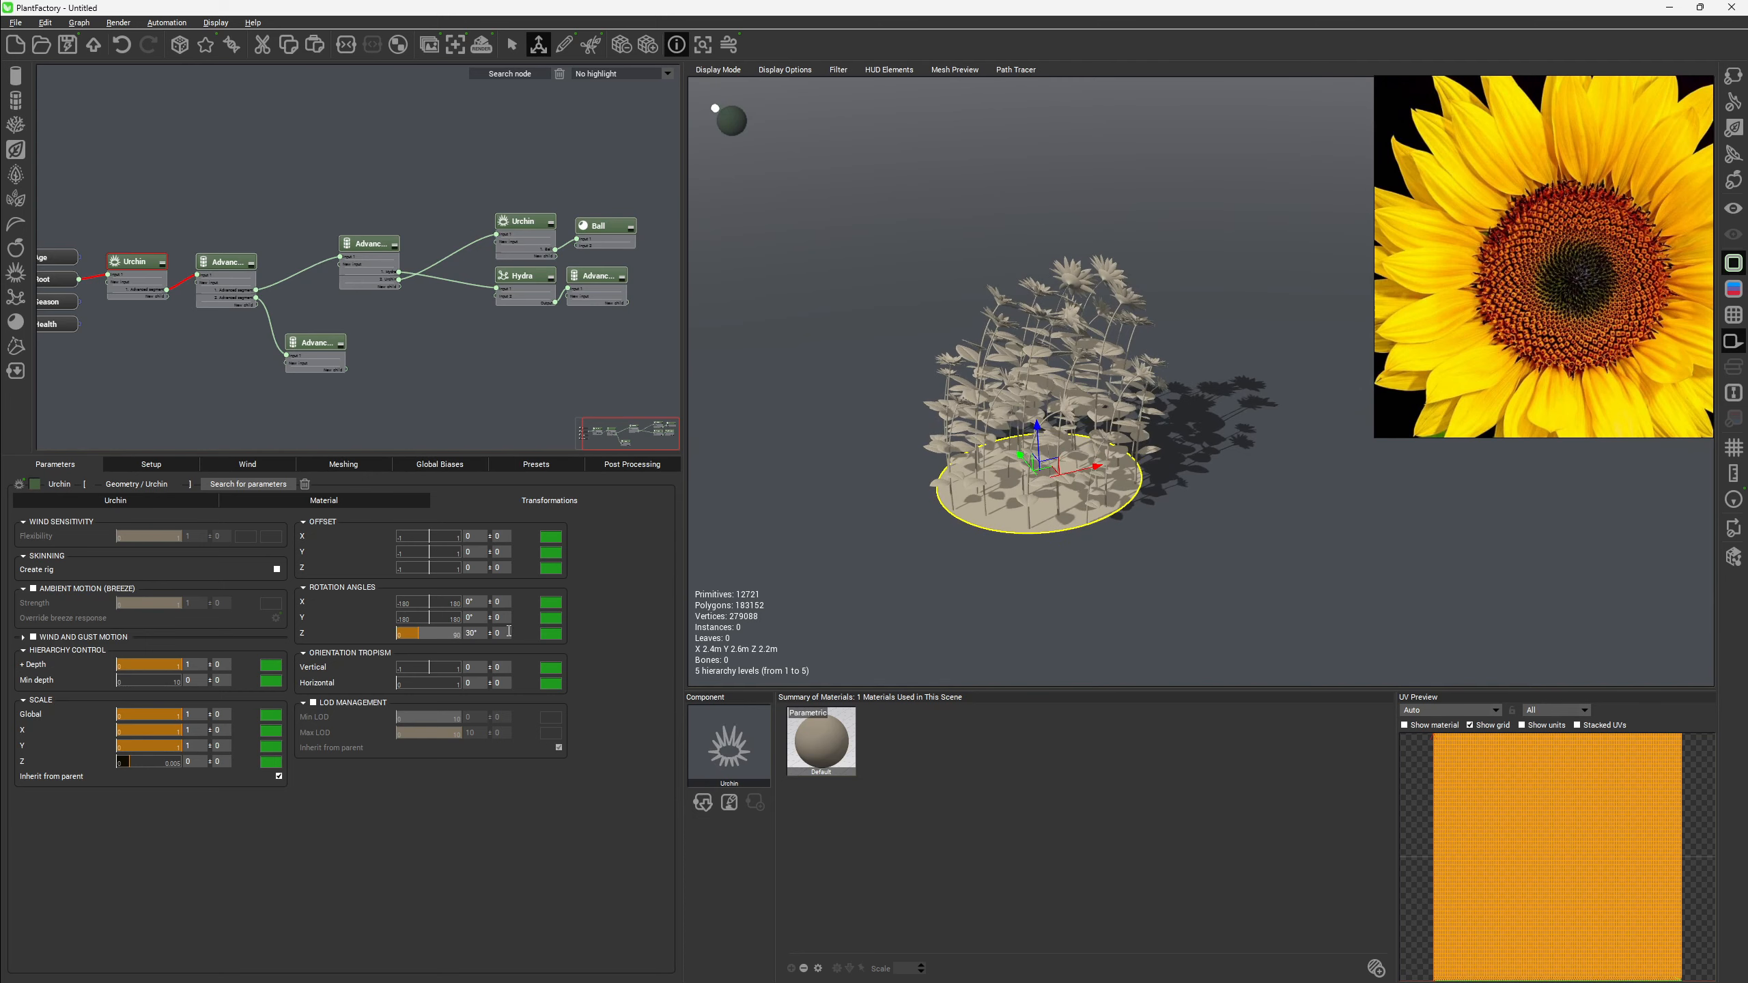
Reset the base urchin's Z rotation angle to 0°.
{"action": "left_click", "coordinate": [485, 633]}
{"action": "key", "text": "Return"}
{"action": "left_click", "coordinate": [479, 634]}
{"action": "type", "text": "00"}
{"action": "key", "text": "Return"}
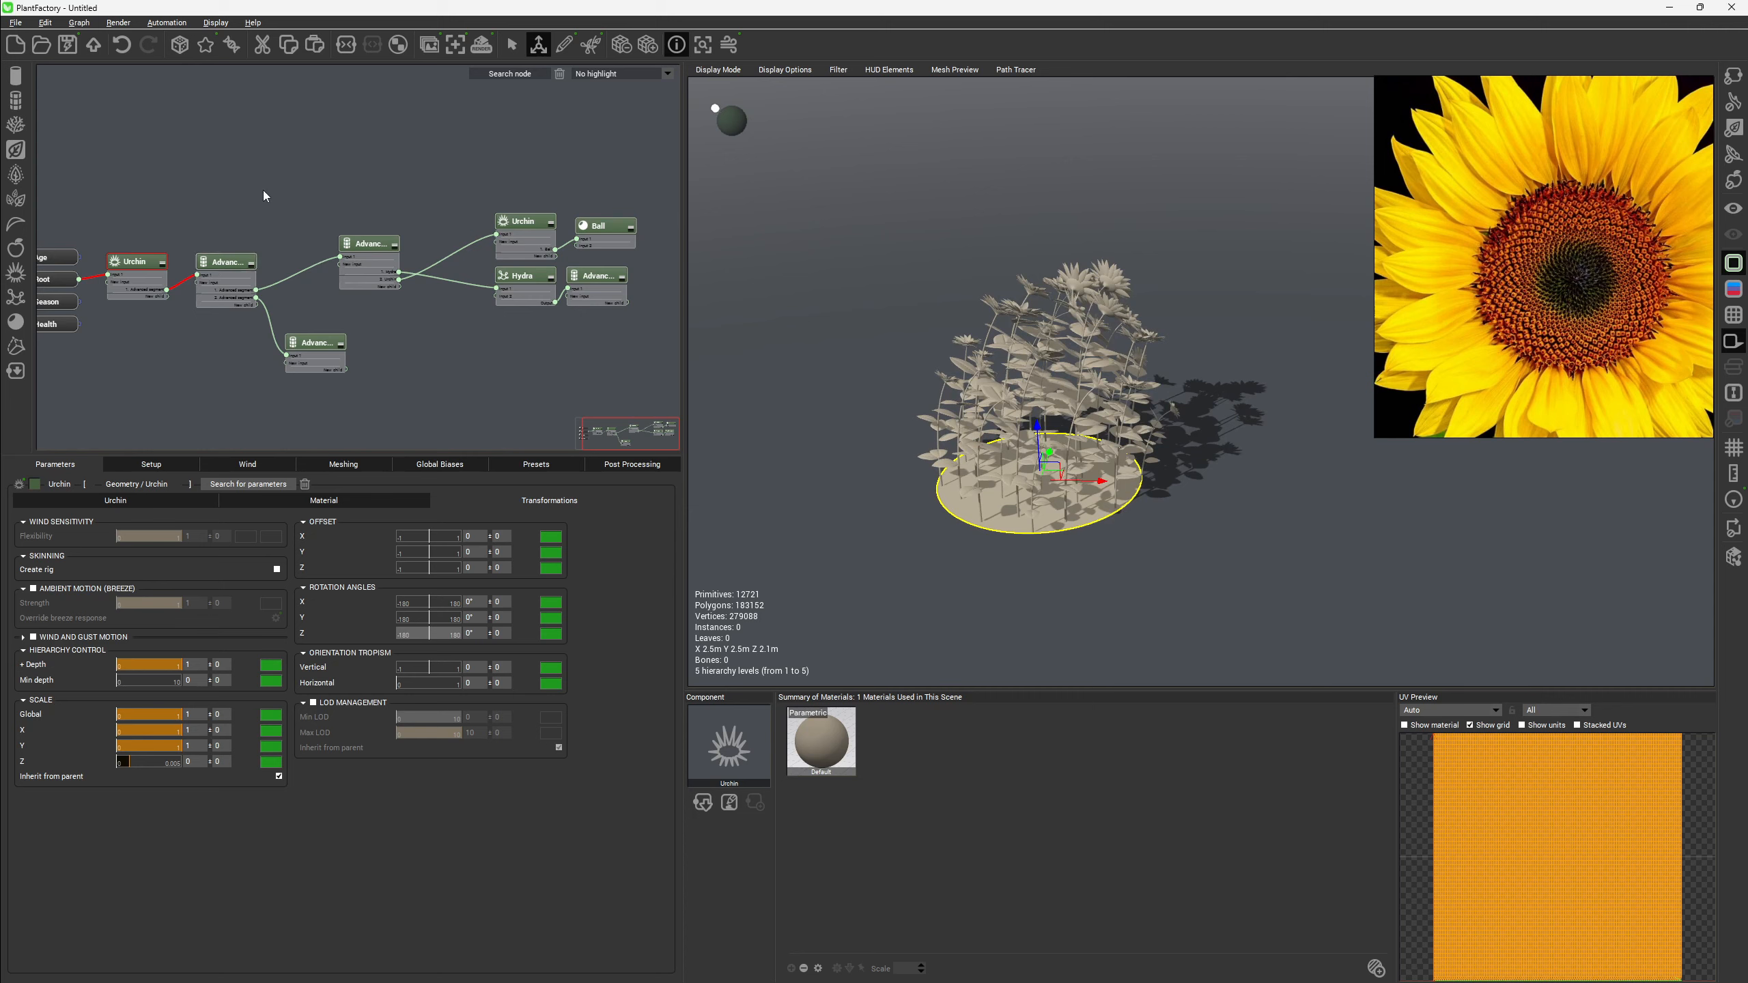
Try rotating the main stem segment about its Z axis and reset the angle to 0°.
{"action": "left_click", "coordinate": [228, 262]}
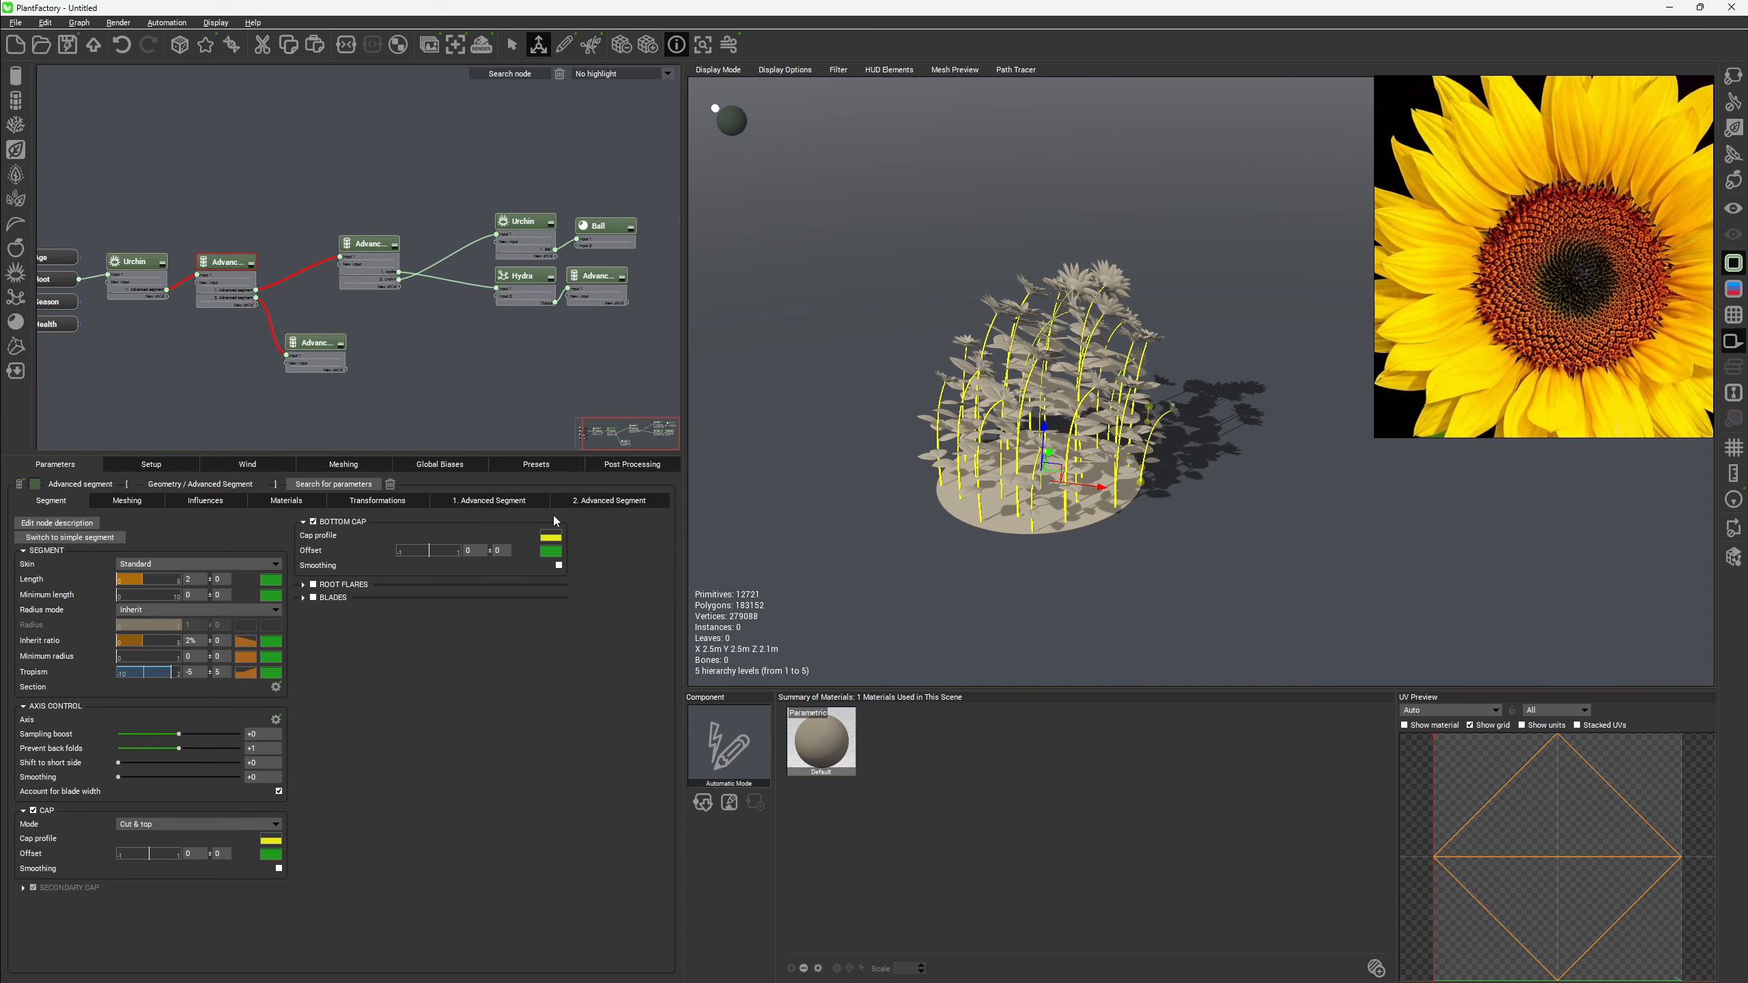
{"action": "left_click", "coordinate": [374, 500]}
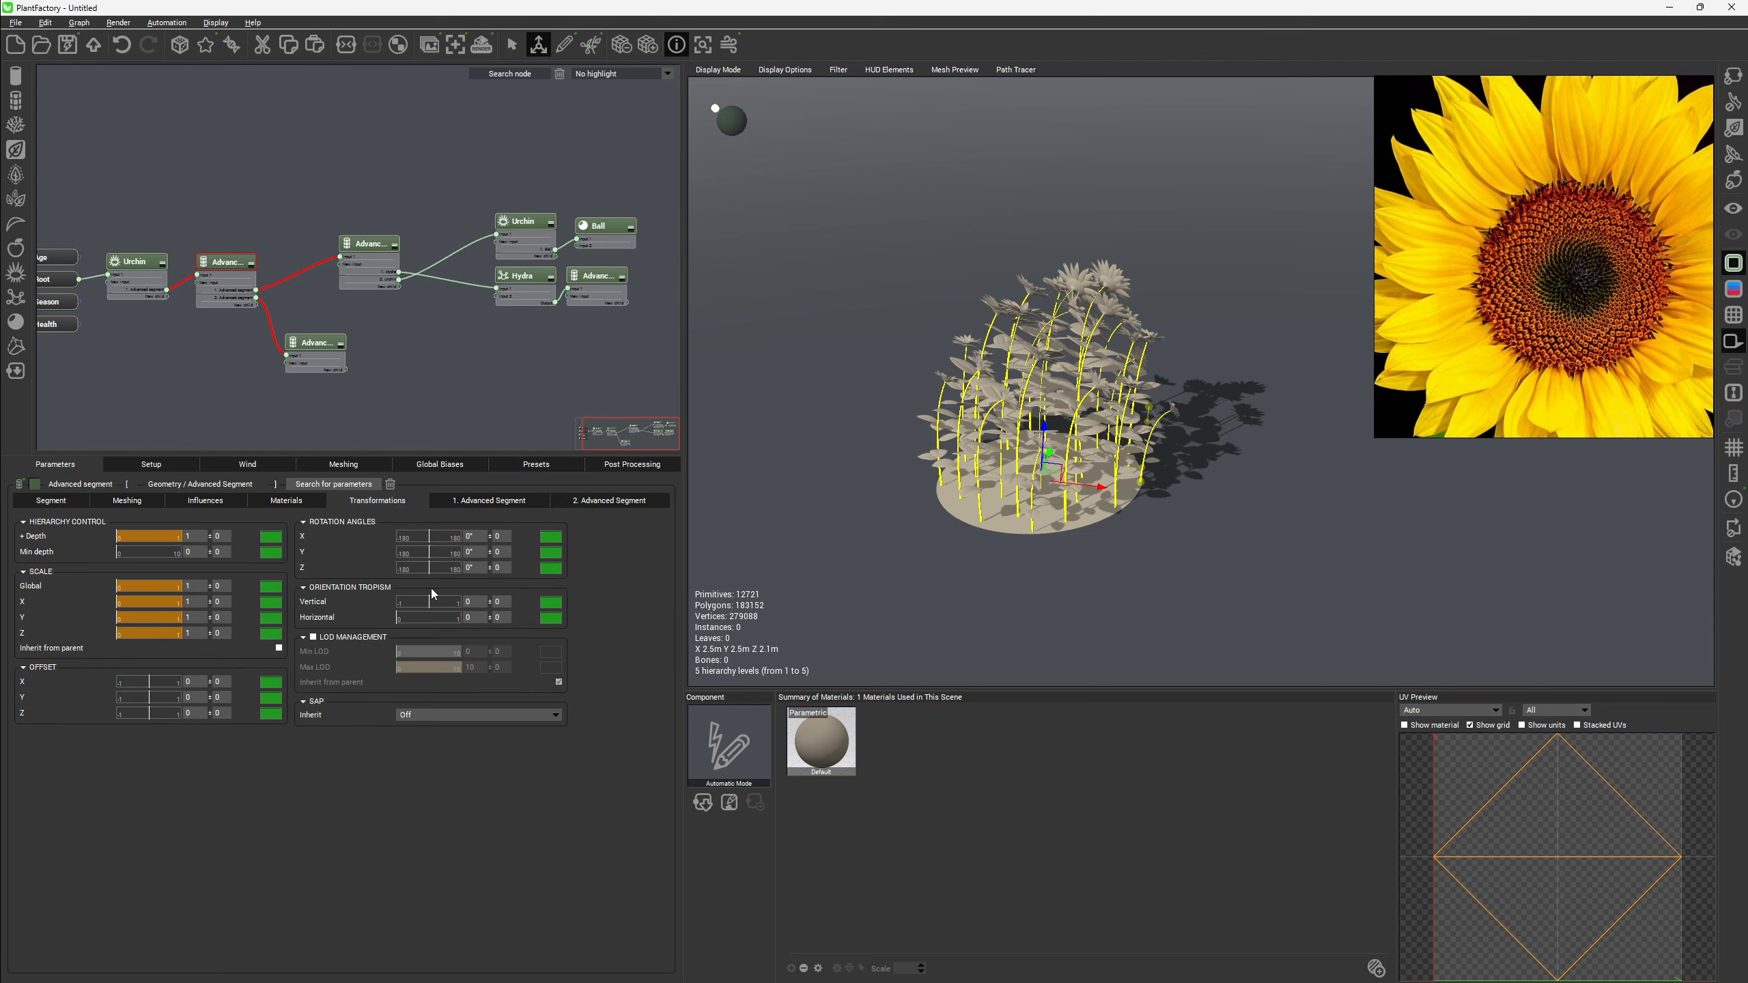
{"action": "left_click_drag", "start_coordinate": [428, 567], "coordinate": [415, 568]}
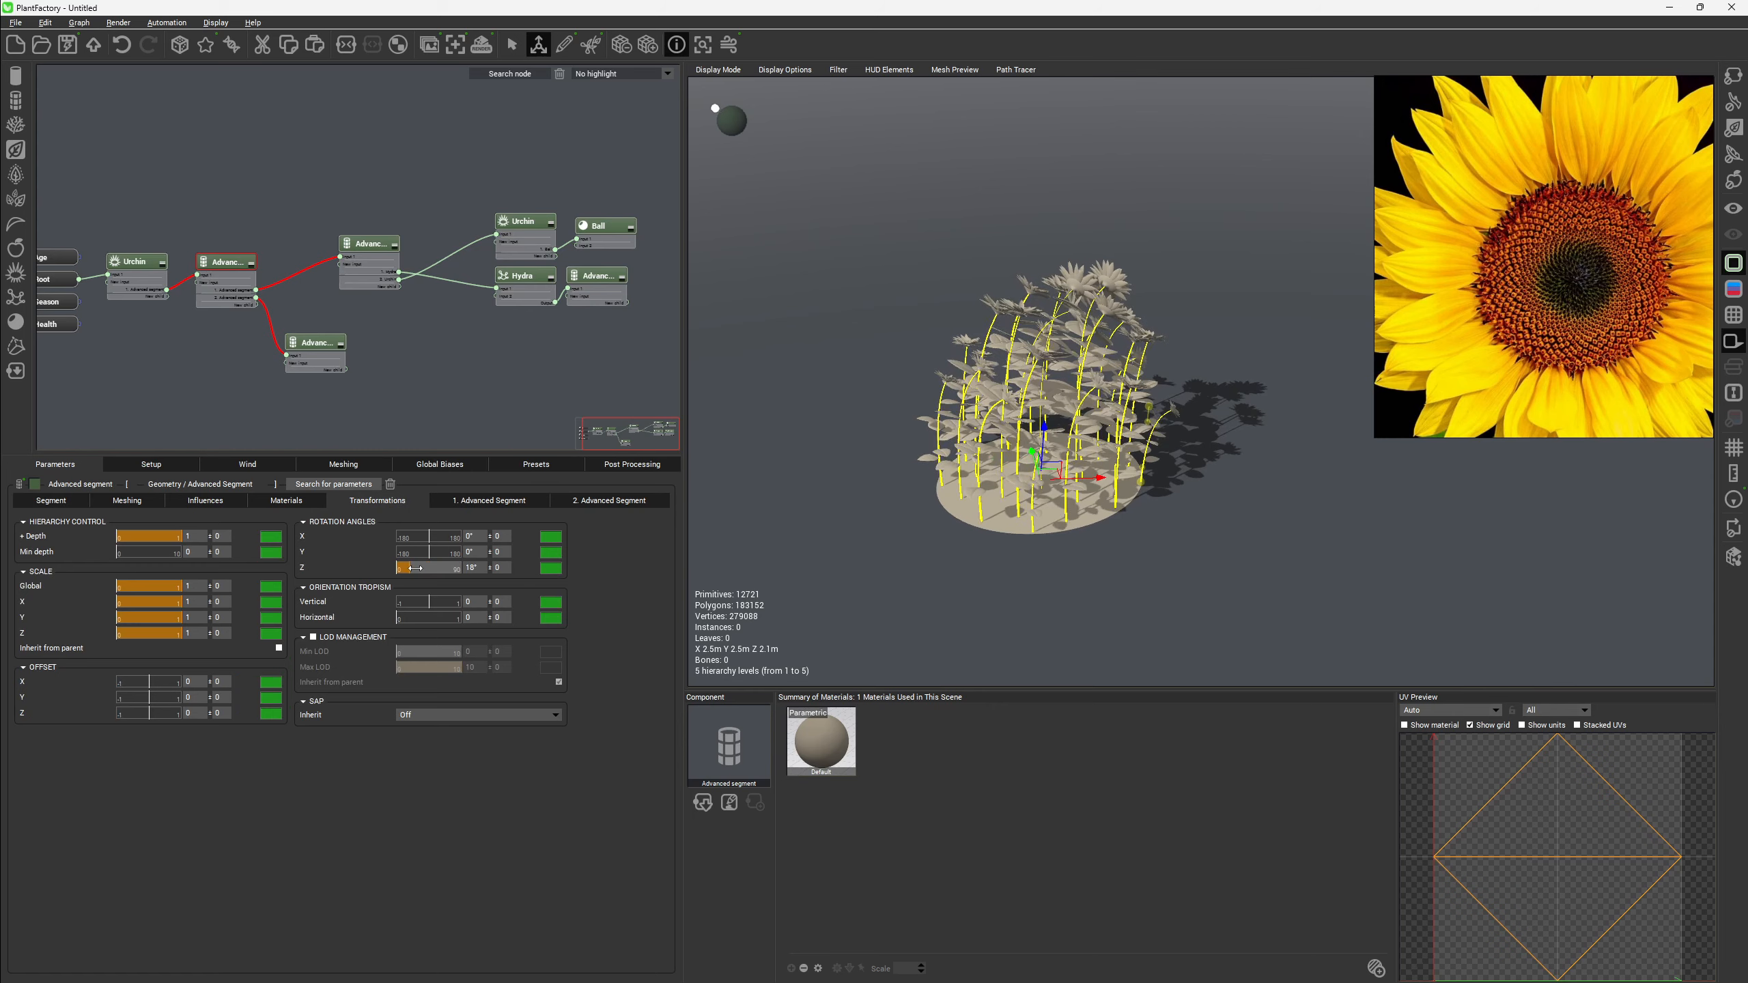
{"action": "left_click_drag", "start_coordinate": [1253, 412], "coordinate": [1185, 479]}
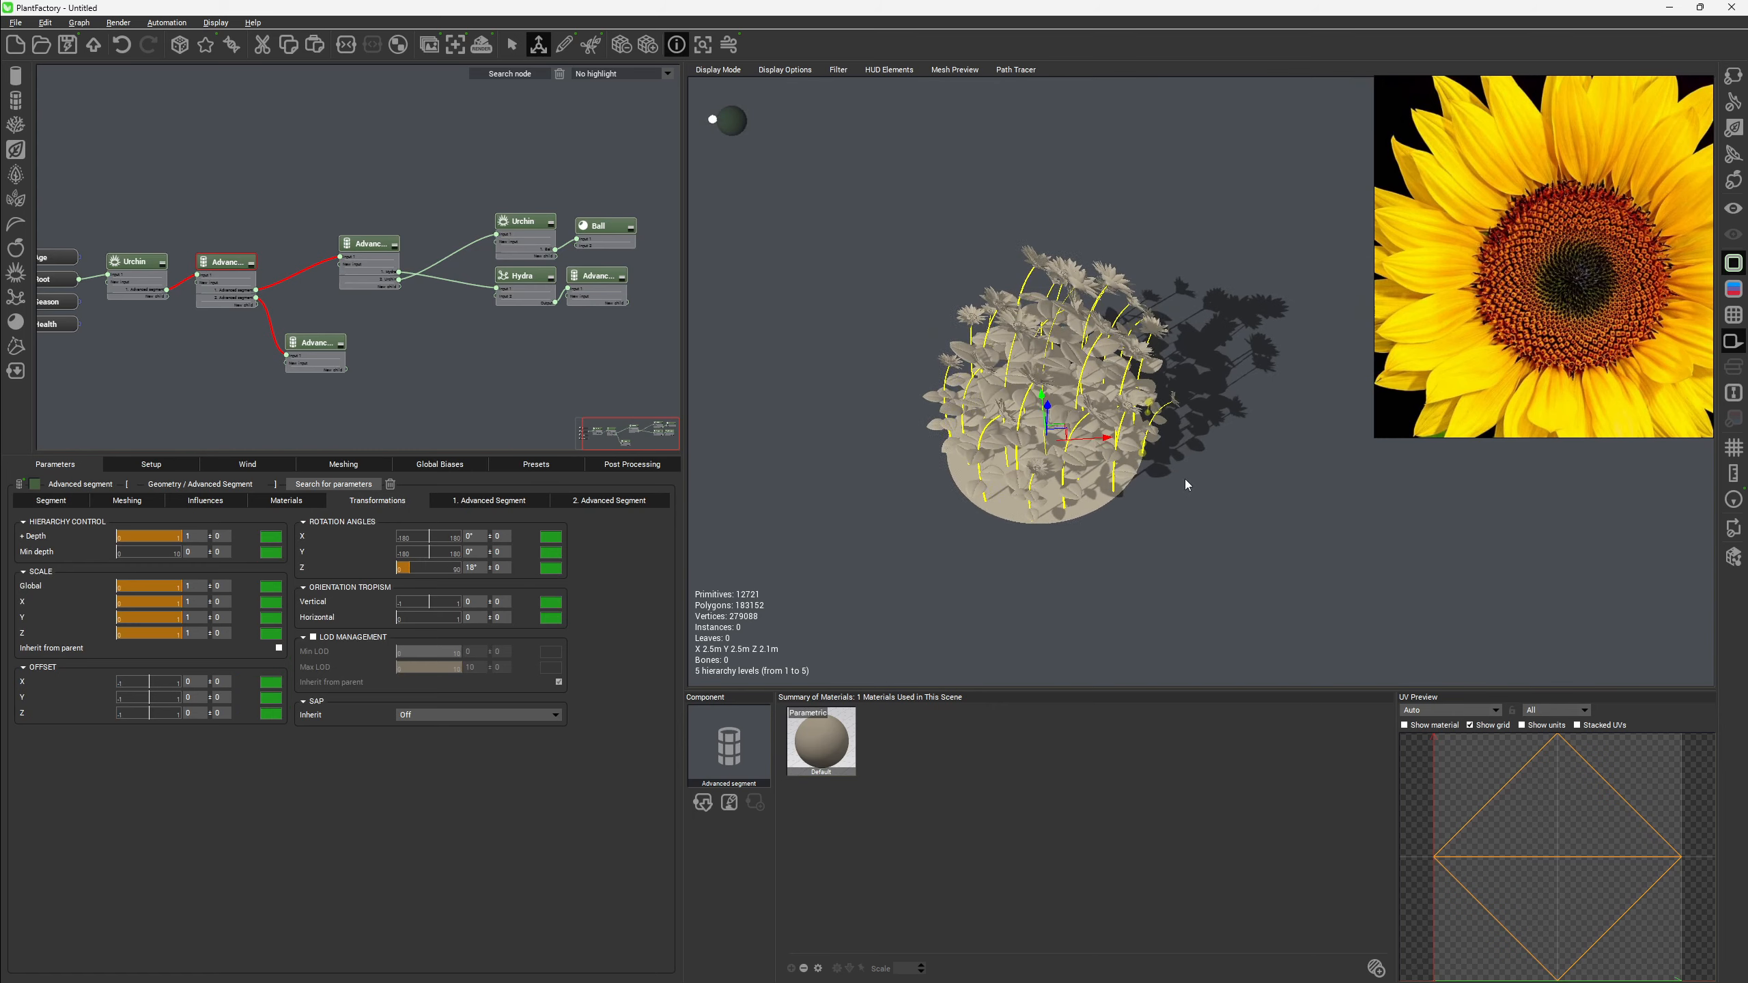
{"action": "left_click", "coordinate": [468, 568]}
{"action": "type", "text": "0"}
{"action": "key", "text": "Return"}
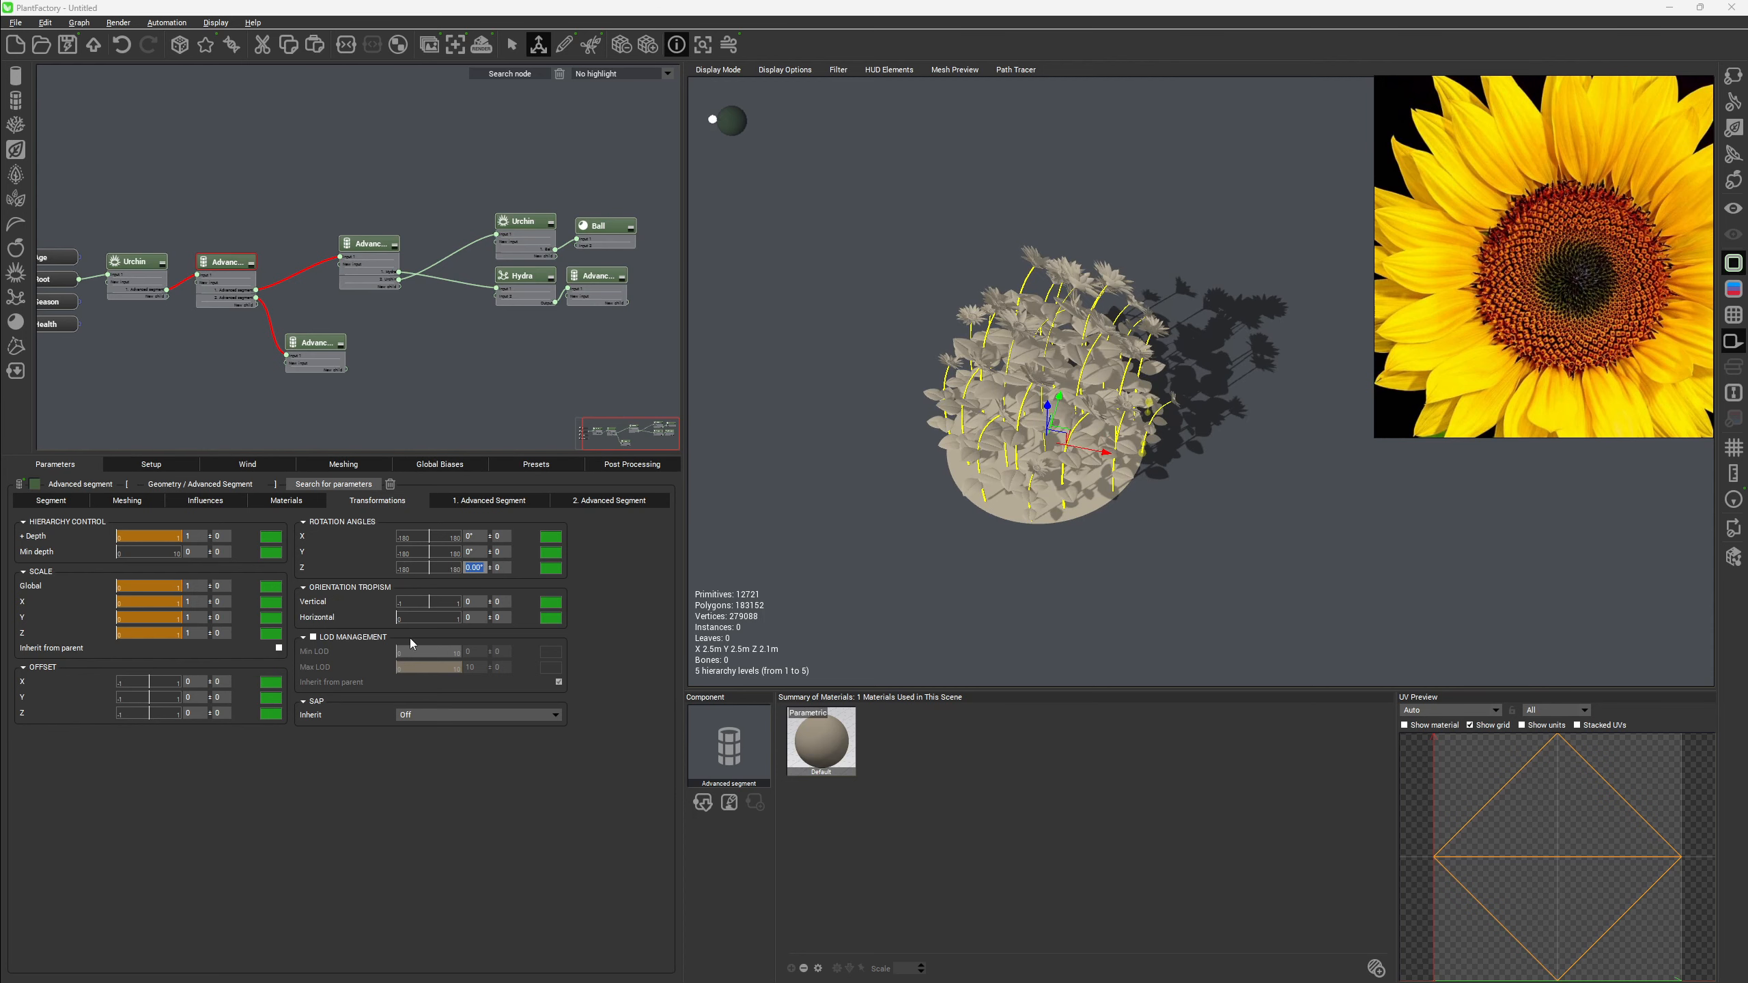
Set the main stem segment's rotation angle variations to ±30 on Z, ±10 on Y and ±5 on X.
{"action": "left_click", "coordinate": [499, 569]}
{"action": "type", "text": "30"}
{"action": "key", "text": "Return"}
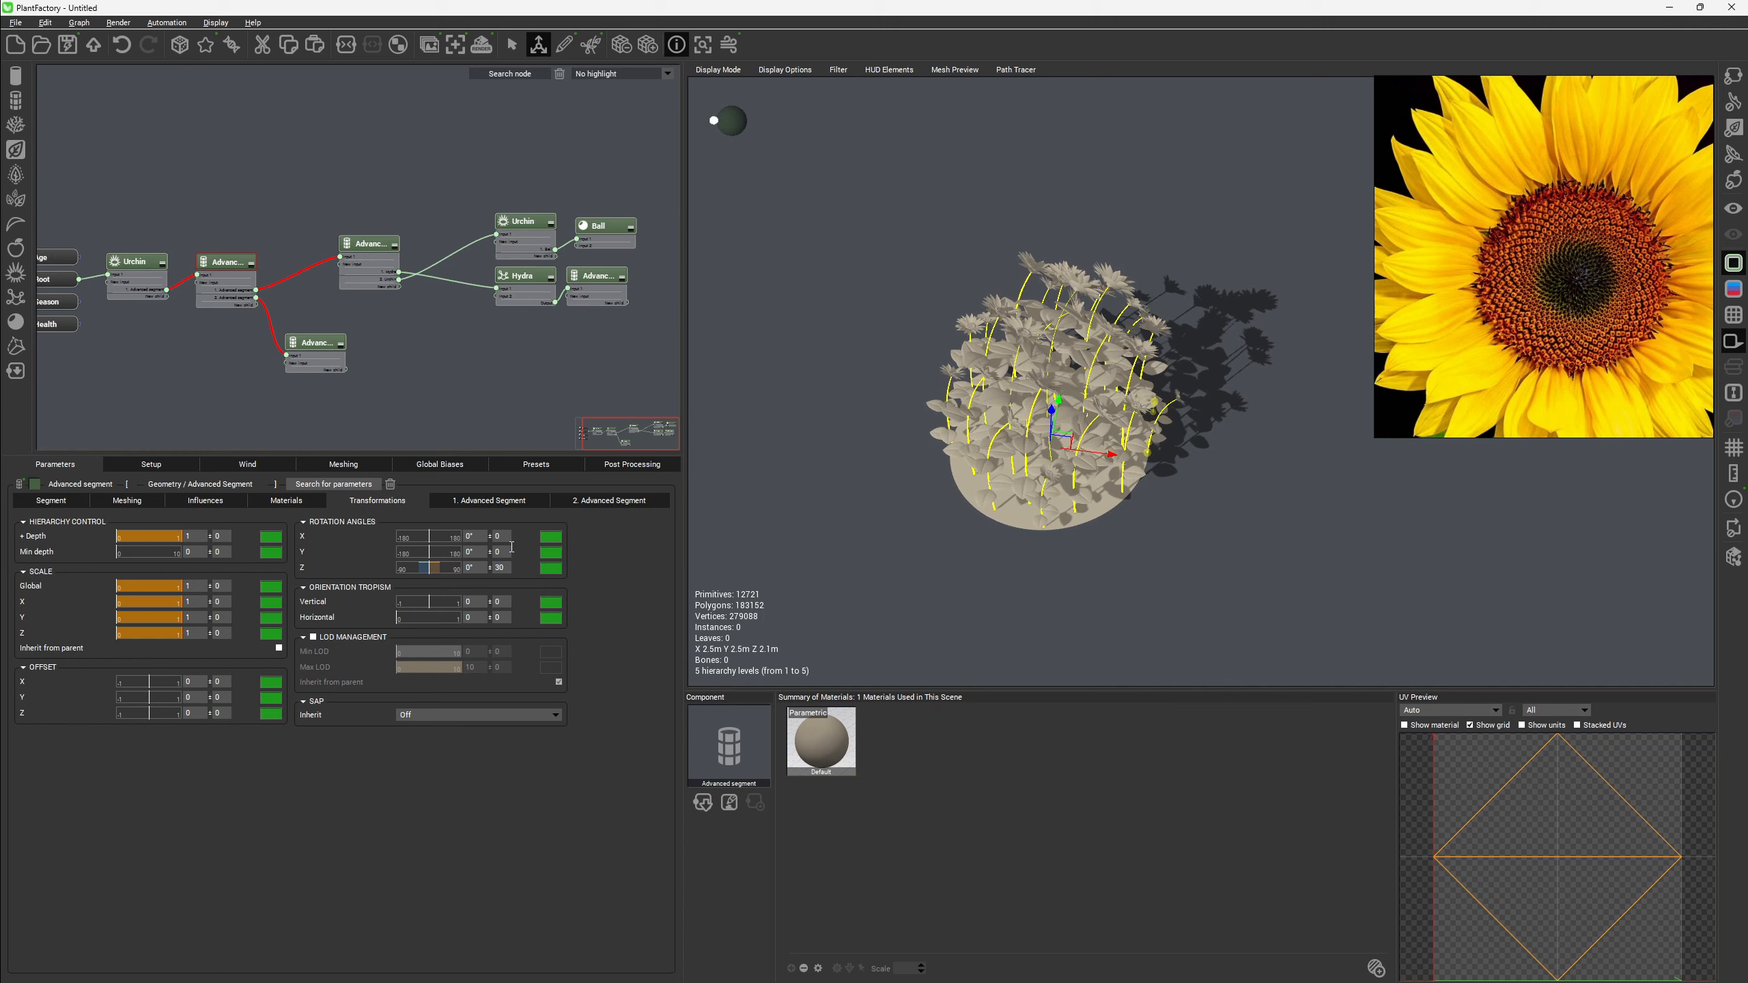
{"action": "left_click", "coordinate": [503, 555]}
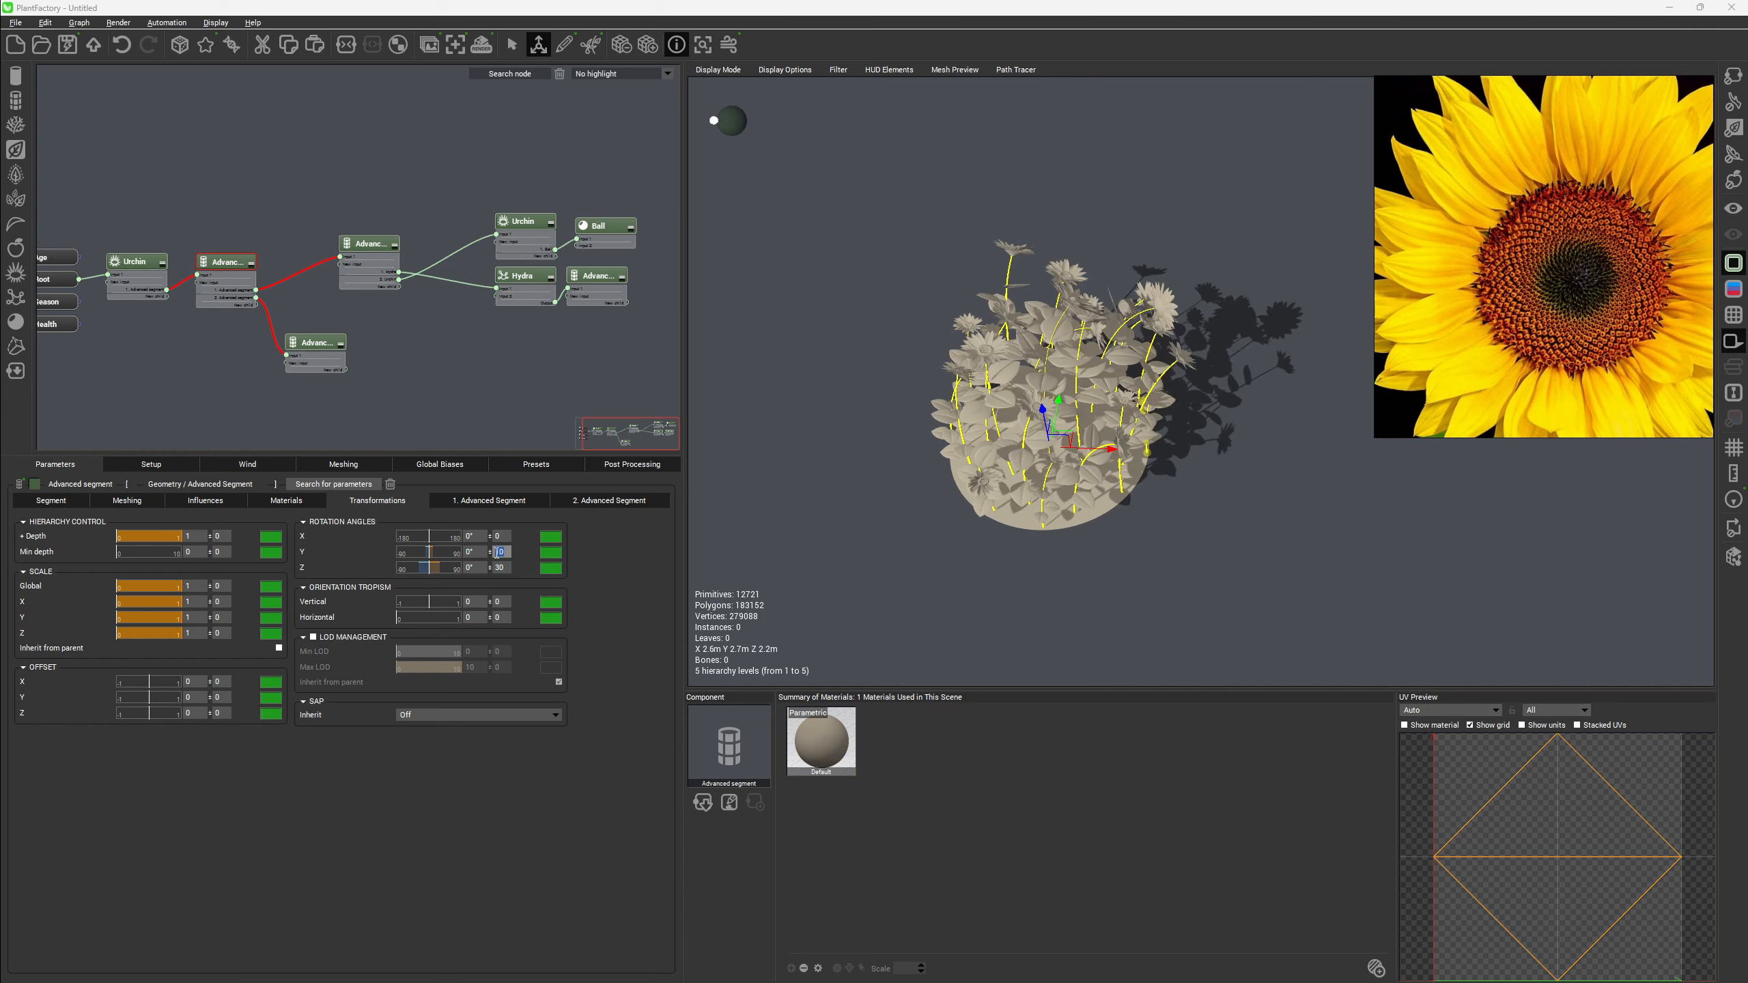
{"action": "left_click", "coordinate": [506, 536]}
{"action": "type", "text": "5"}
{"action": "key", "text": "Return"}
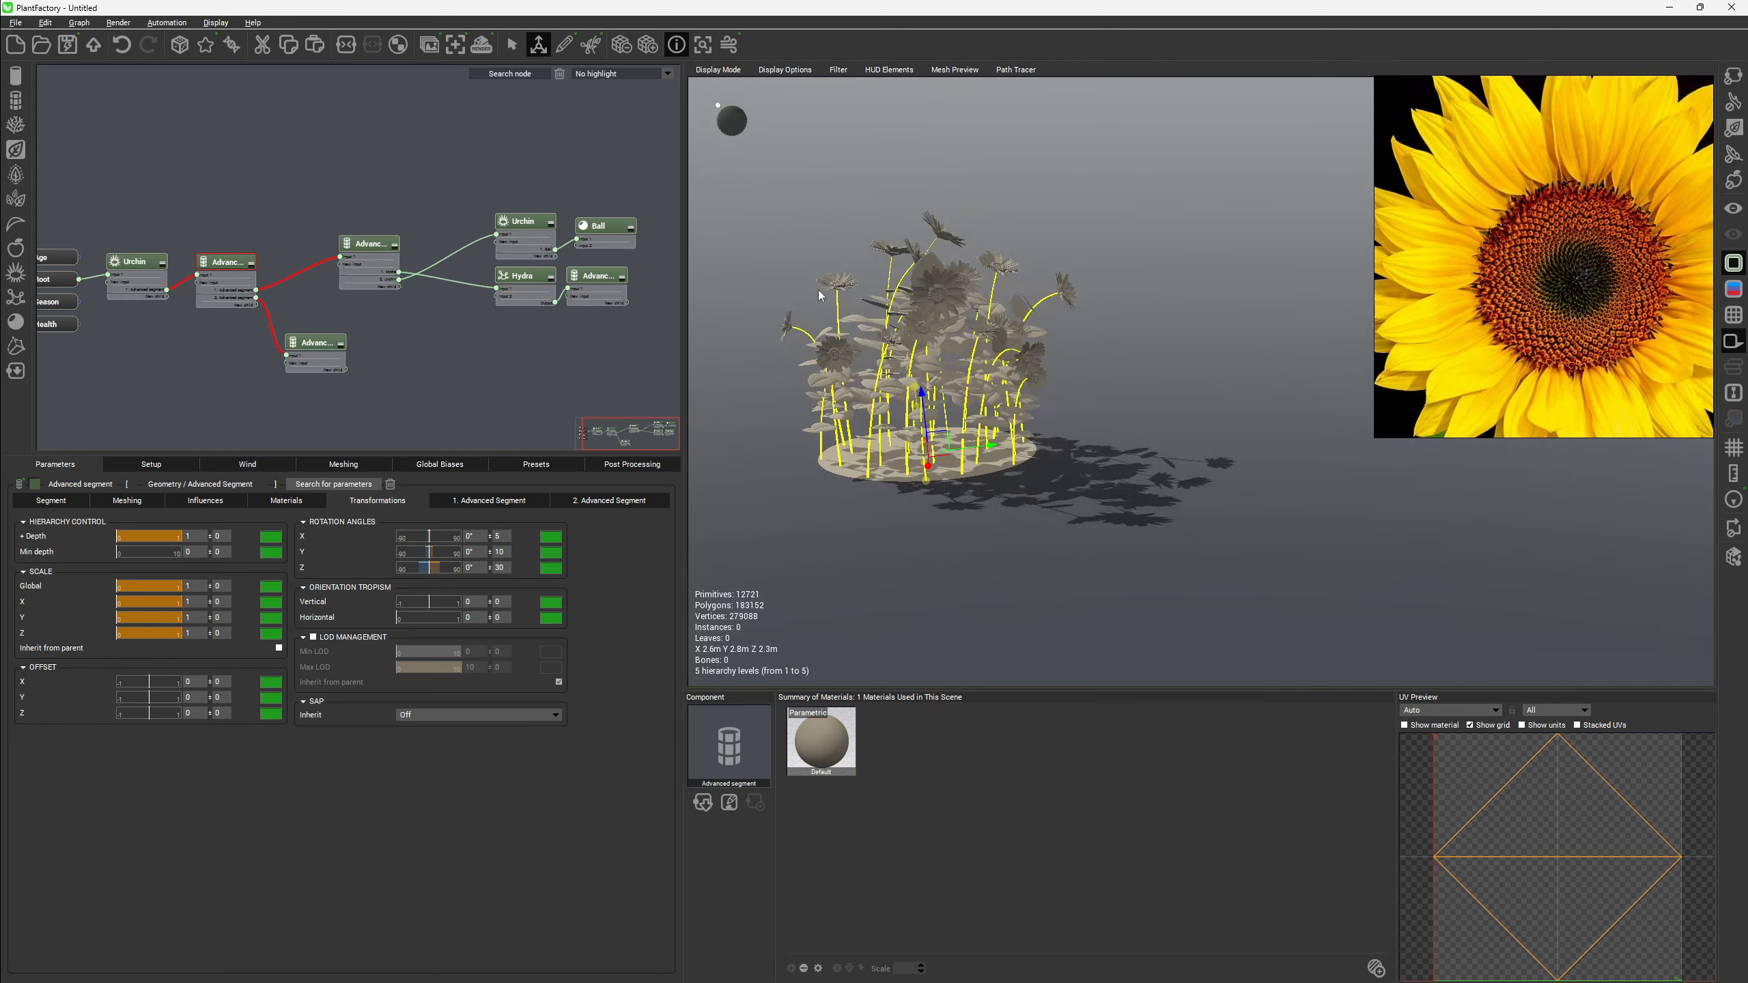
{"action": "left_click", "coordinate": [972, 540]}
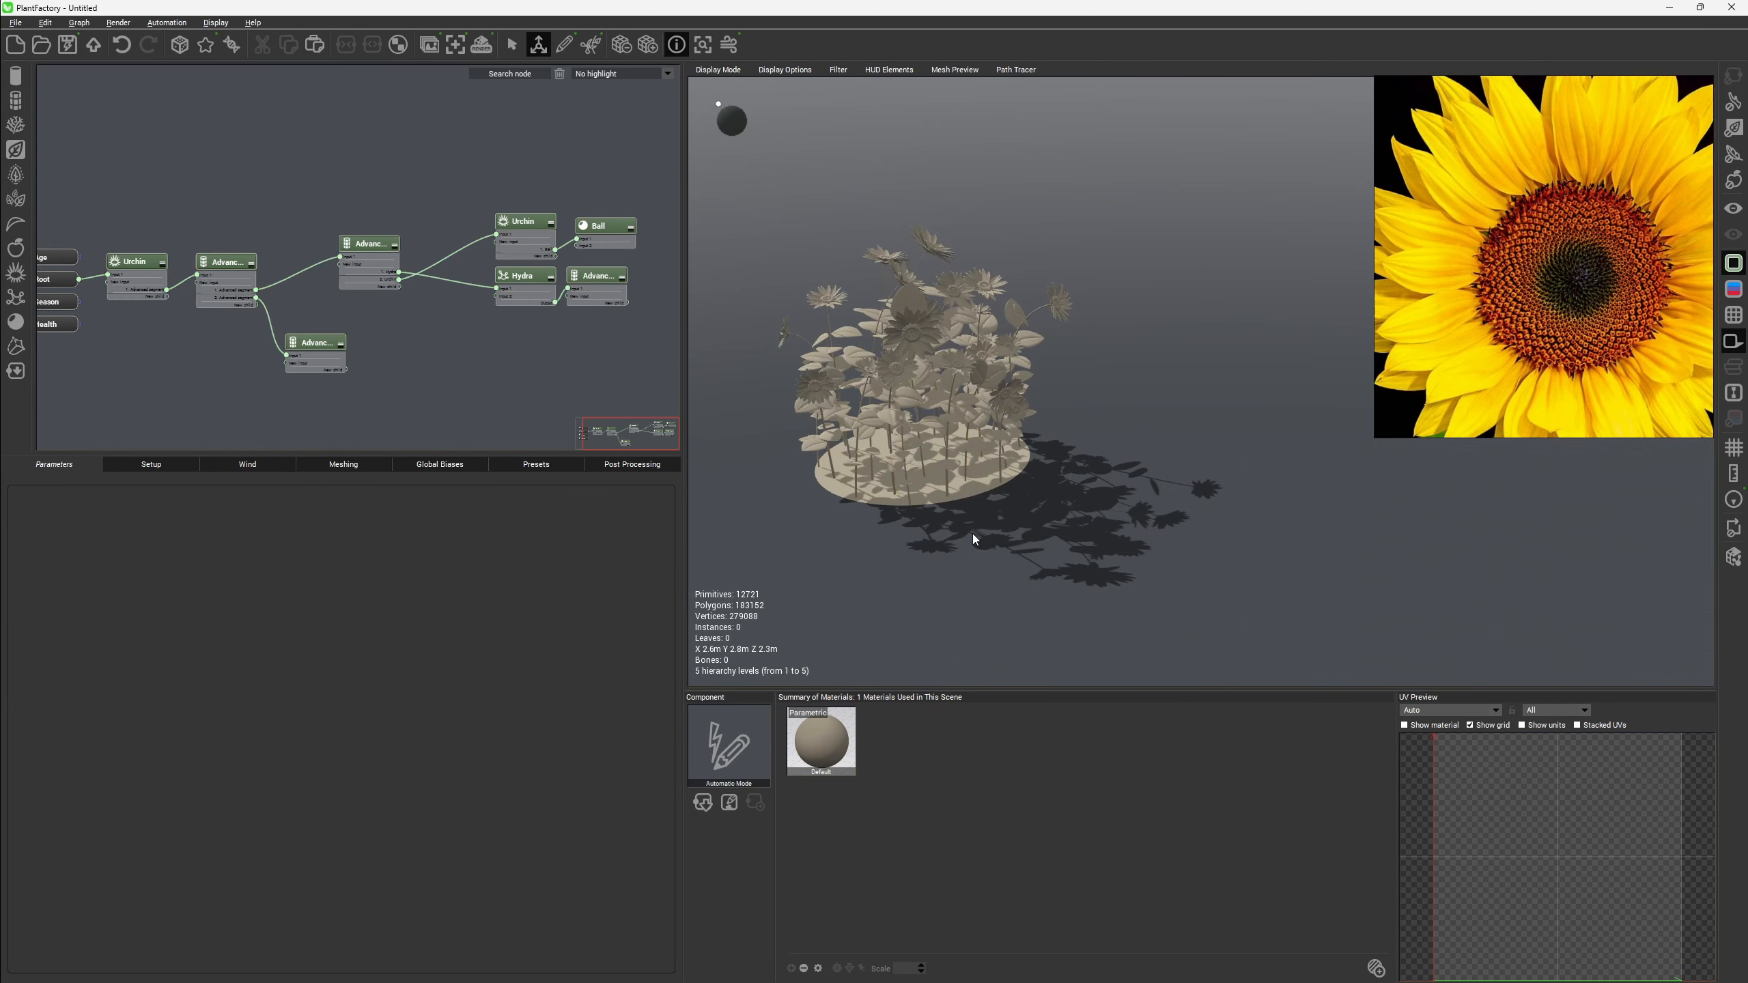
Set the base urchin's Skin to None so its disc is hidden beneath the flower patch.
{"action": "double_click", "coordinate": [145, 265]}
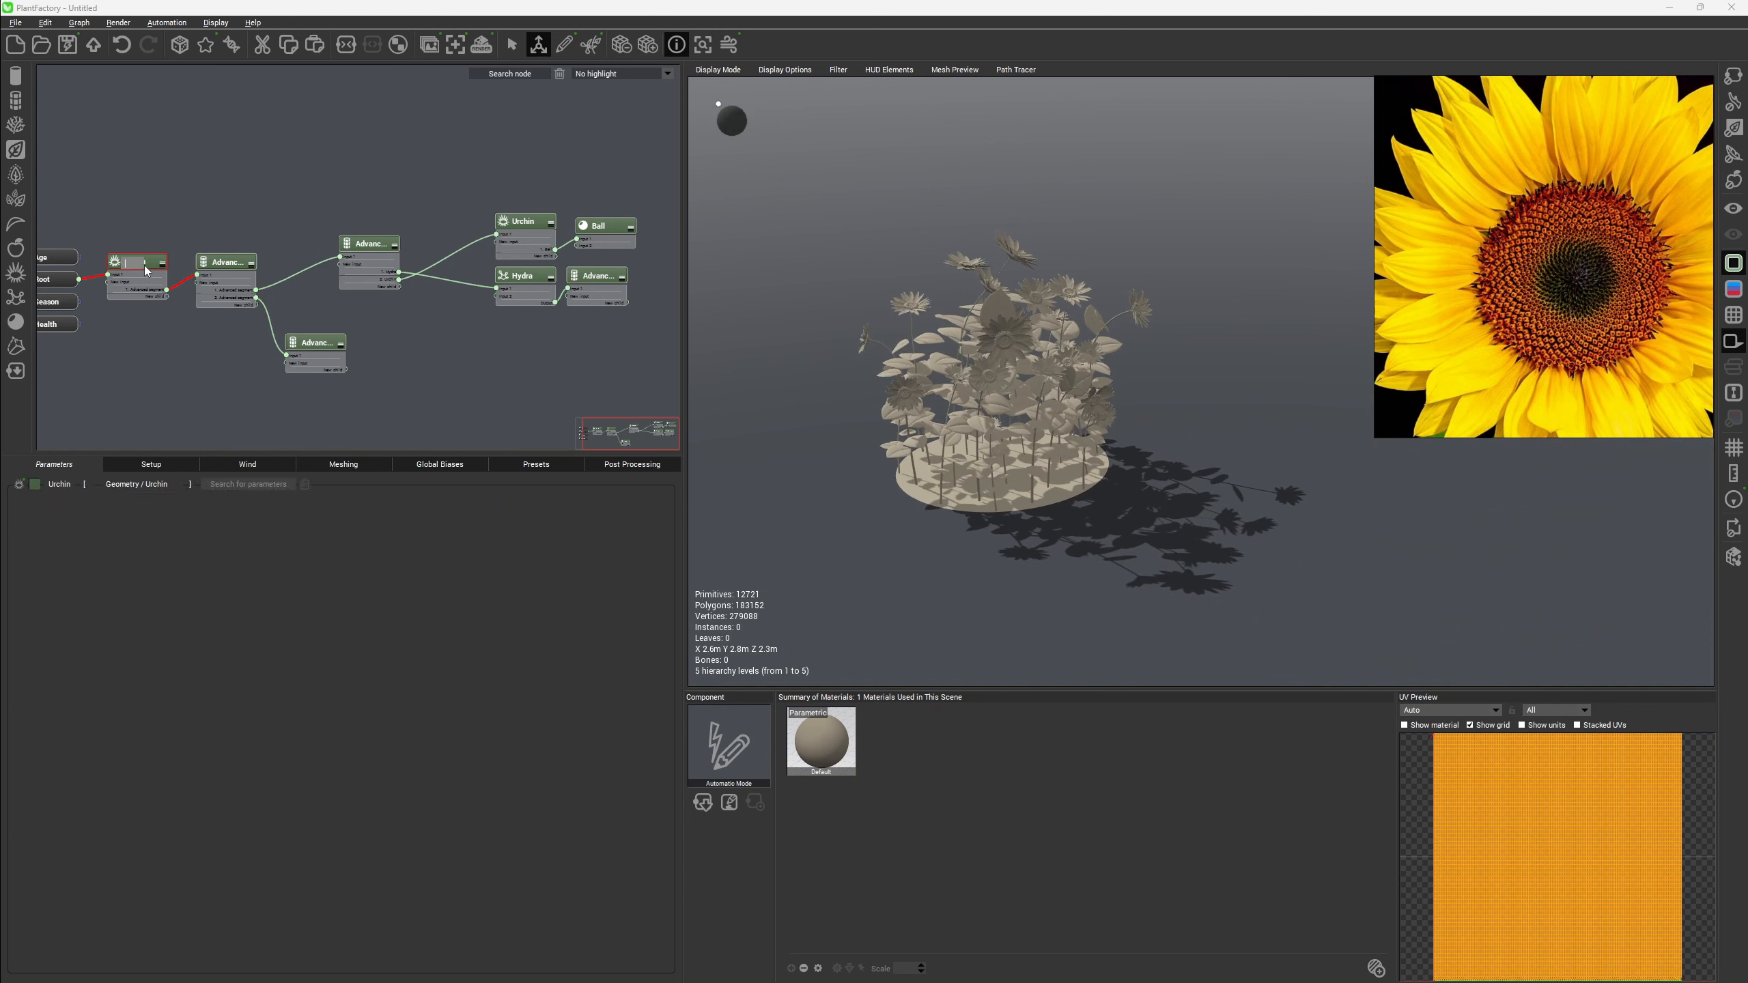
{"action": "left_click", "coordinate": [89, 498]}
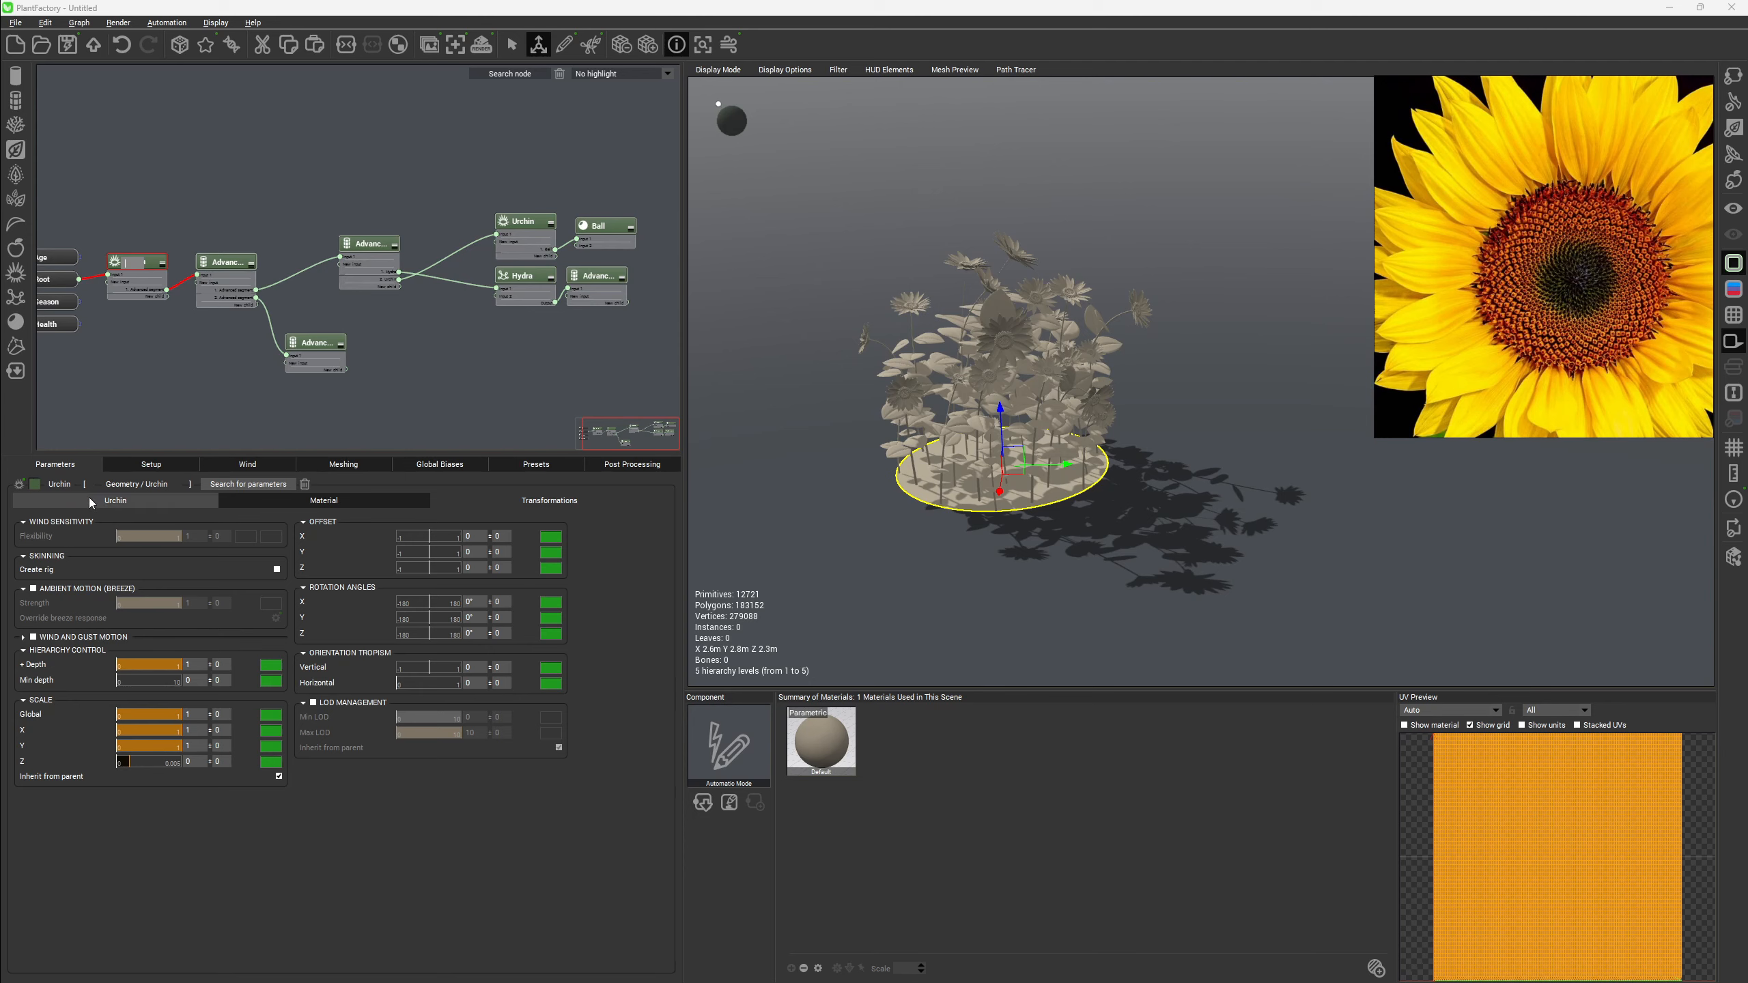
{"action": "left_click", "coordinate": [272, 568]}
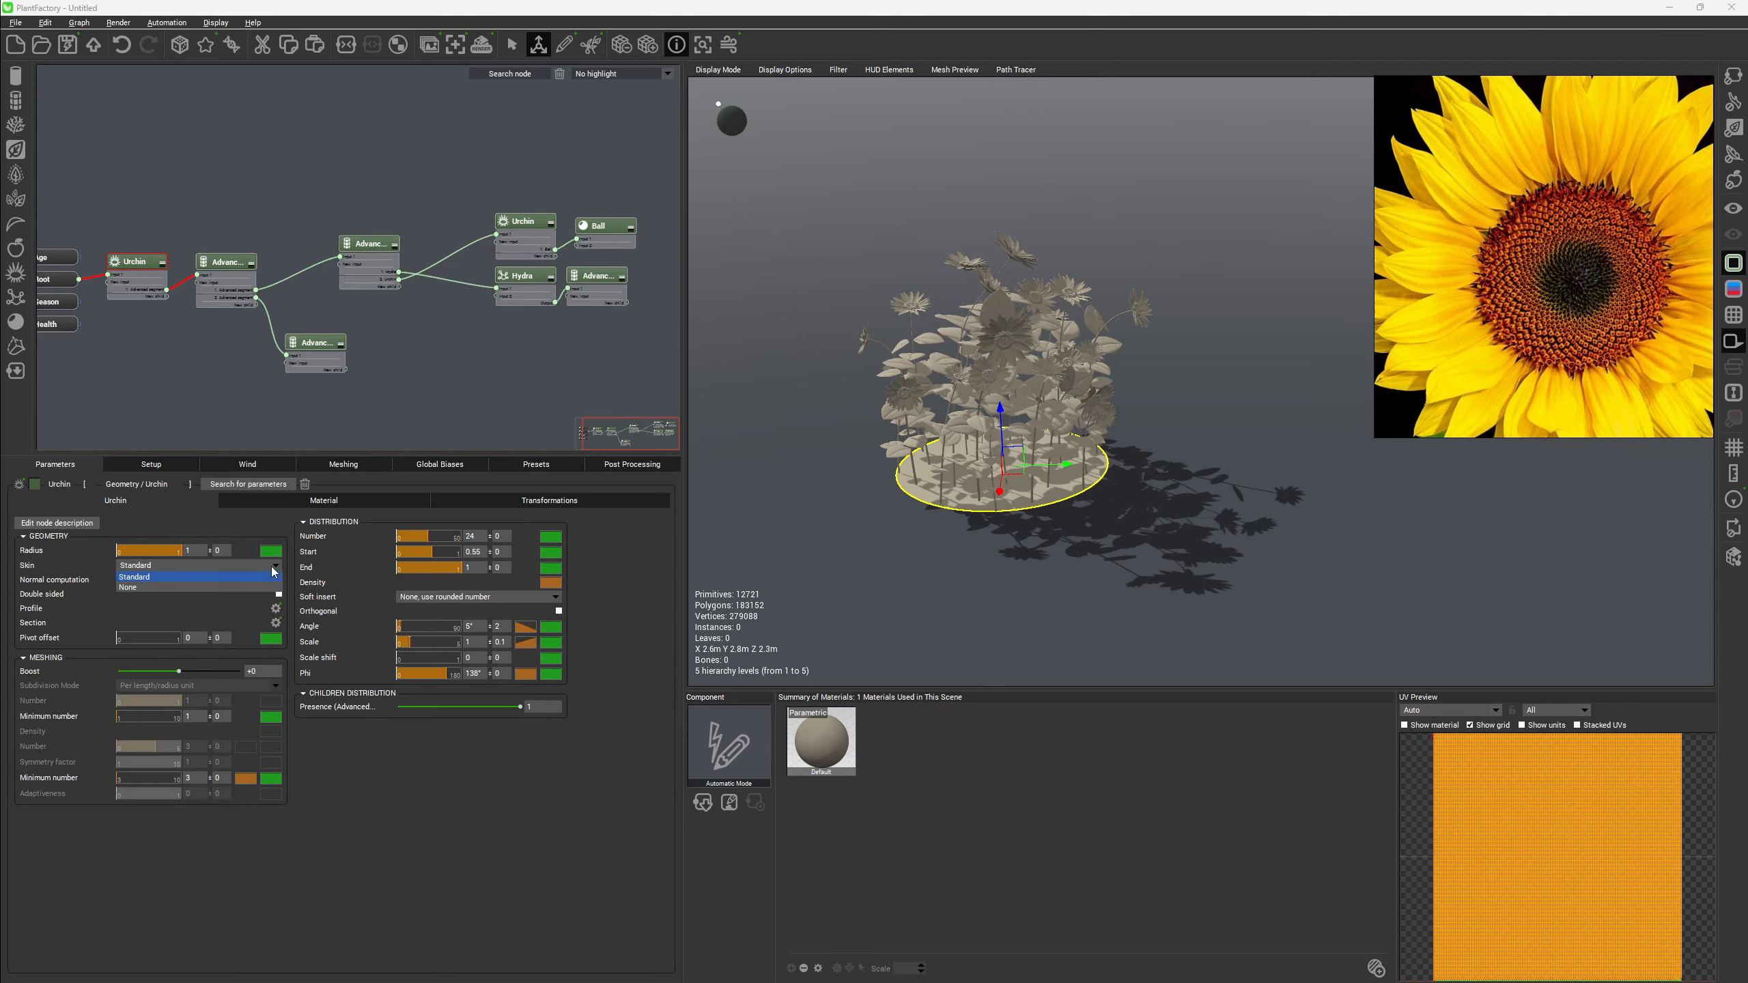
{"action": "left_click", "coordinate": [235, 586]}
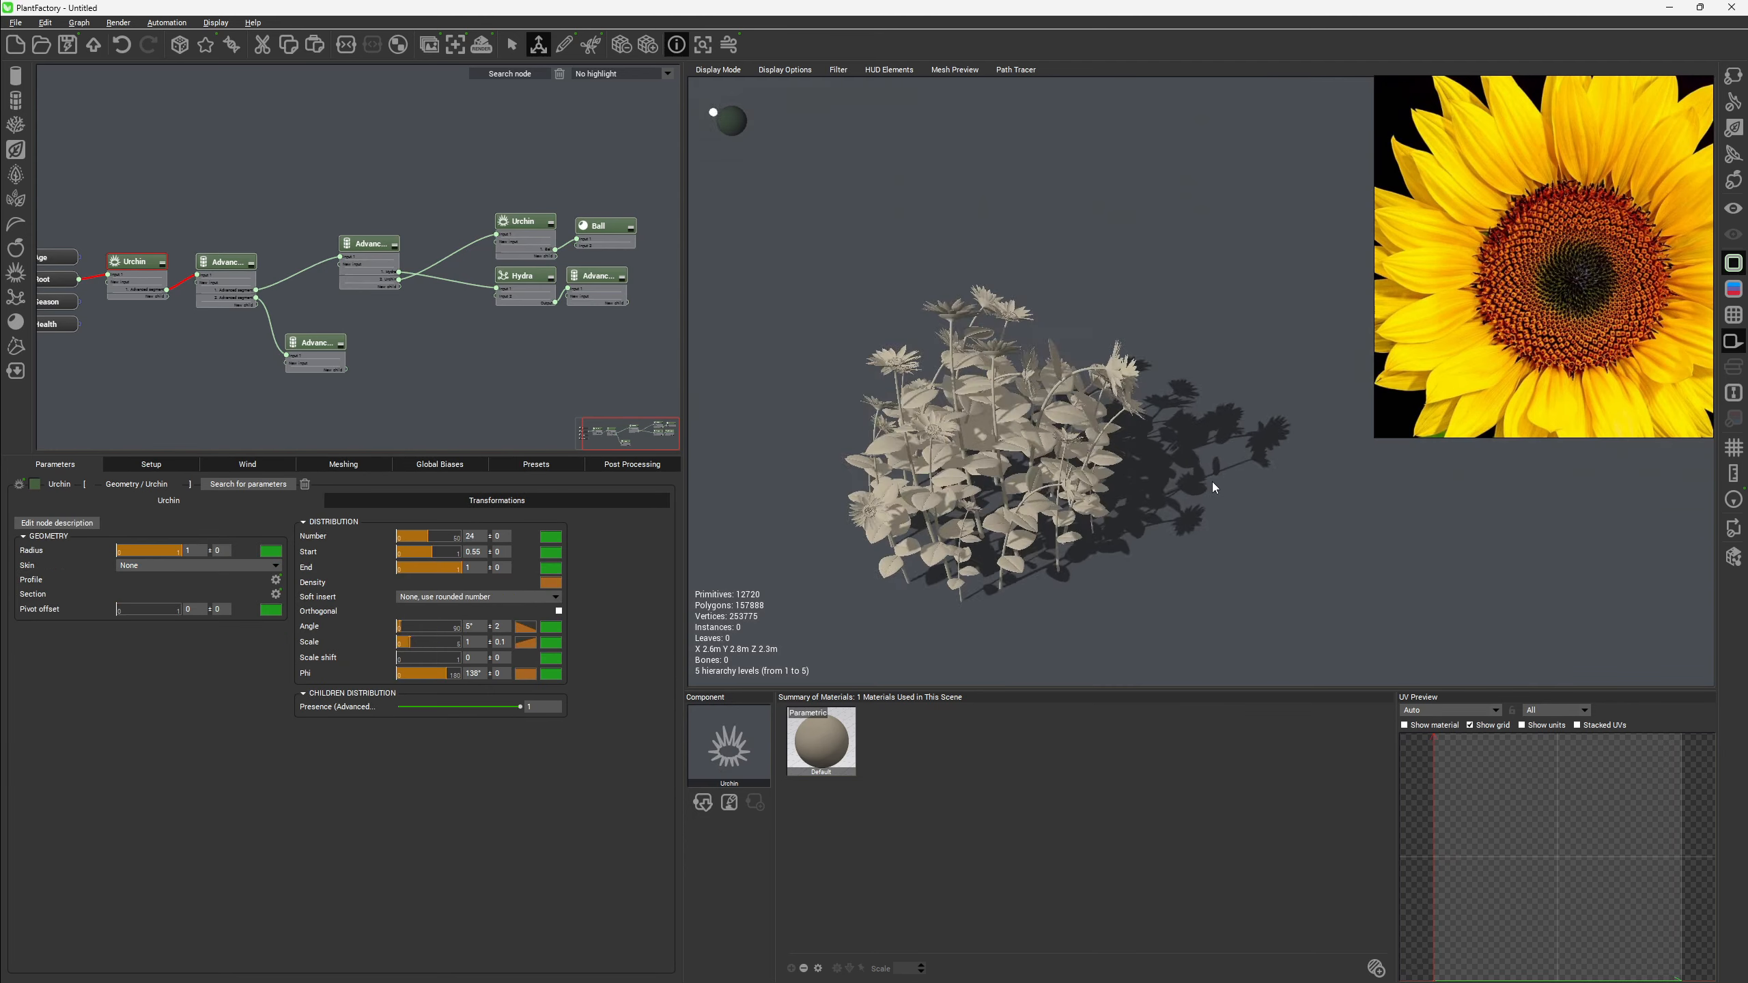
{"action": "right_click_drag", "start_coordinate": [1212, 488], "coordinate": [1209, 355]}
{"action": "left_click", "coordinate": [1208, 354]}
{"action": "right_click_drag", "start_coordinate": [1080, 309], "coordinate": [984, 315]}
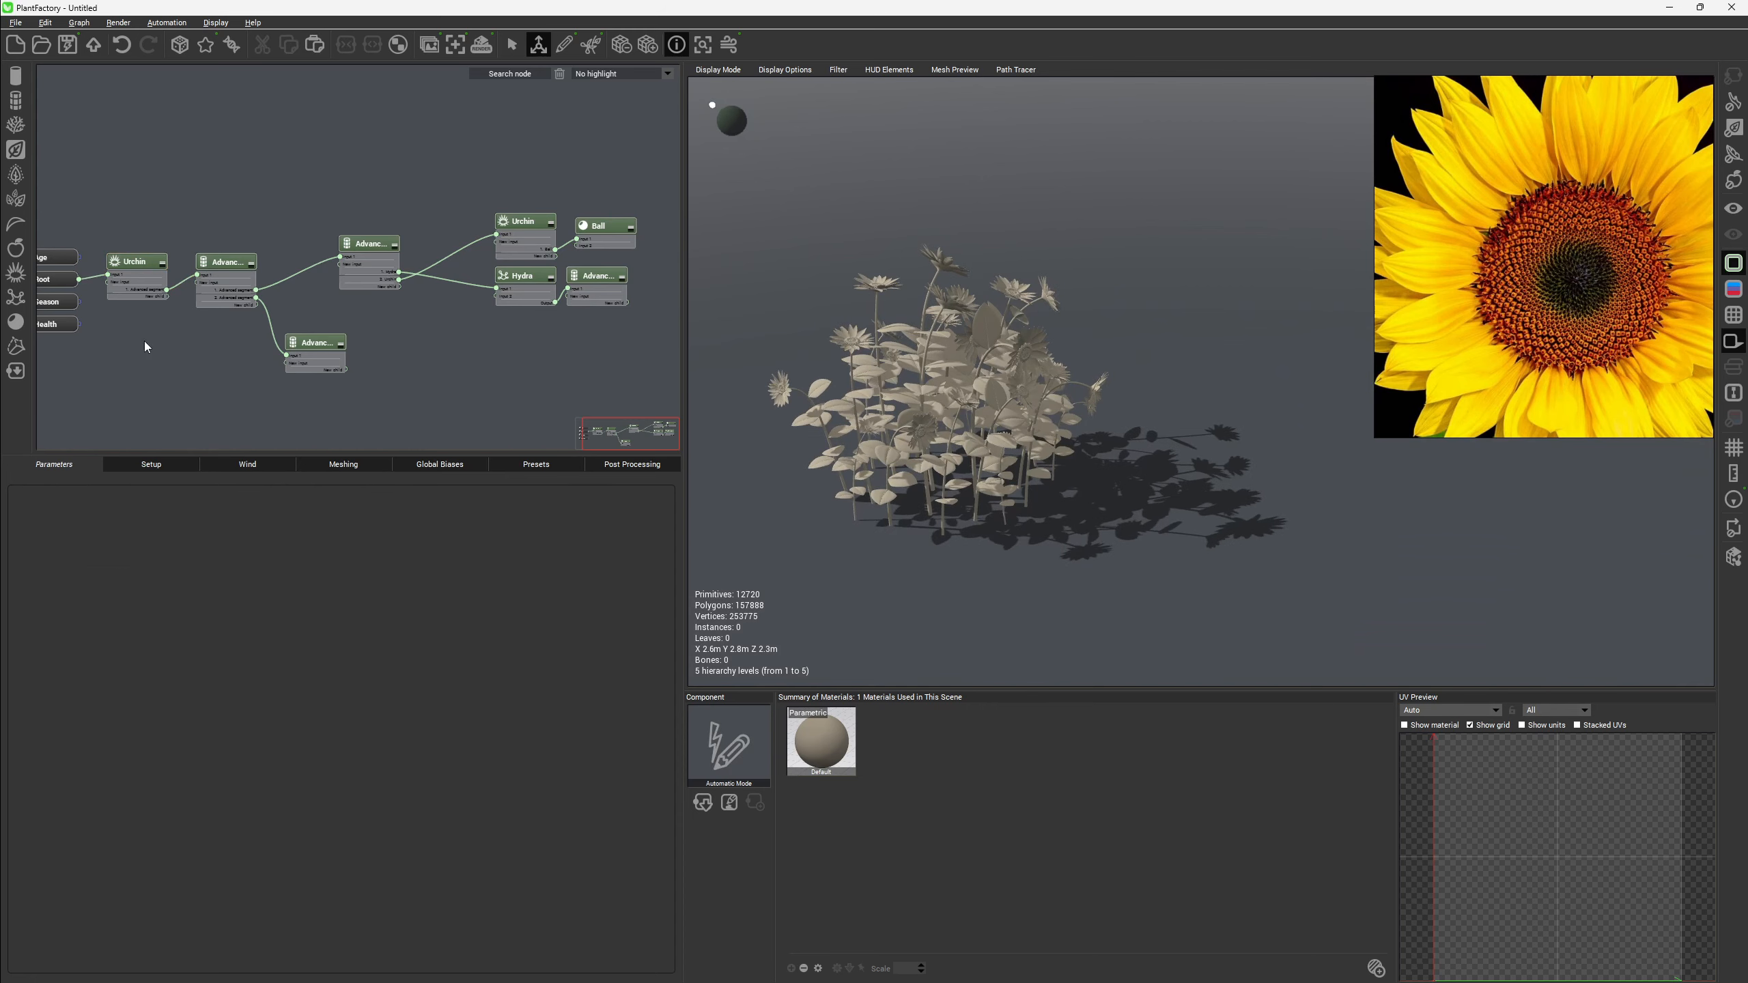
Set the variation of the base urchin's child Number to ±8.
{"action": "left_click", "coordinate": [164, 265]}
{"action": "left_click", "coordinate": [504, 536]}
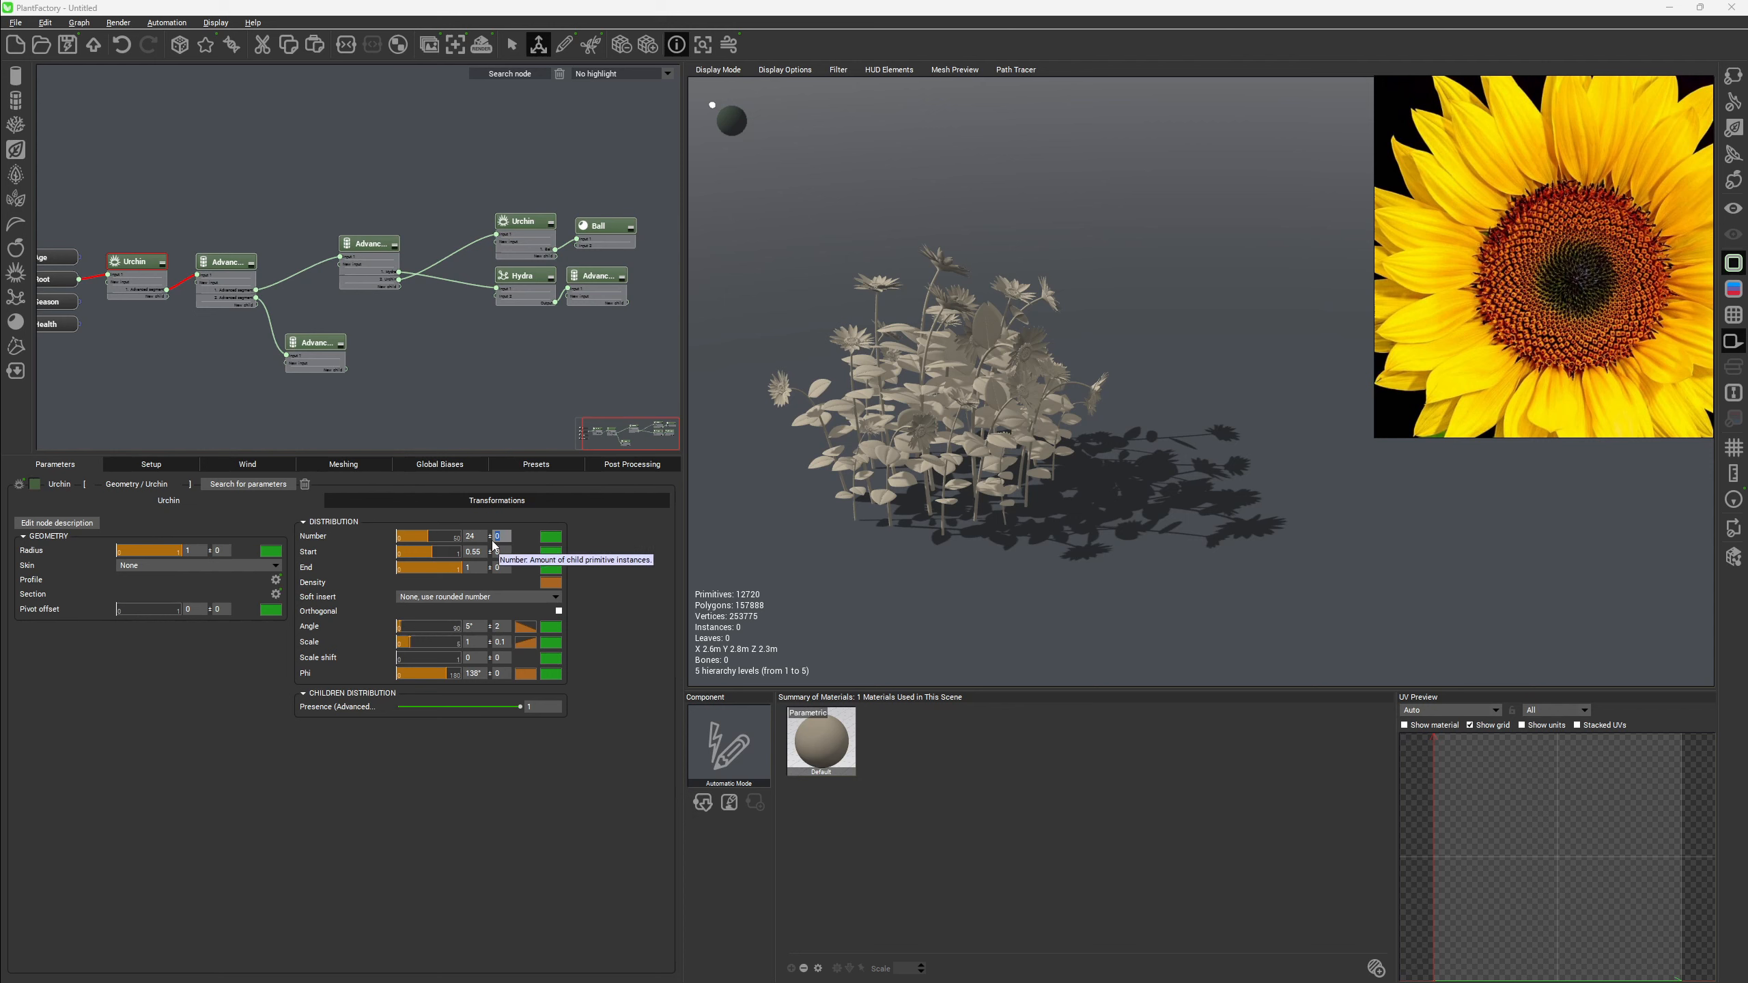
{"action": "type", "text": "8"}
{"action": "key", "text": "Return"}
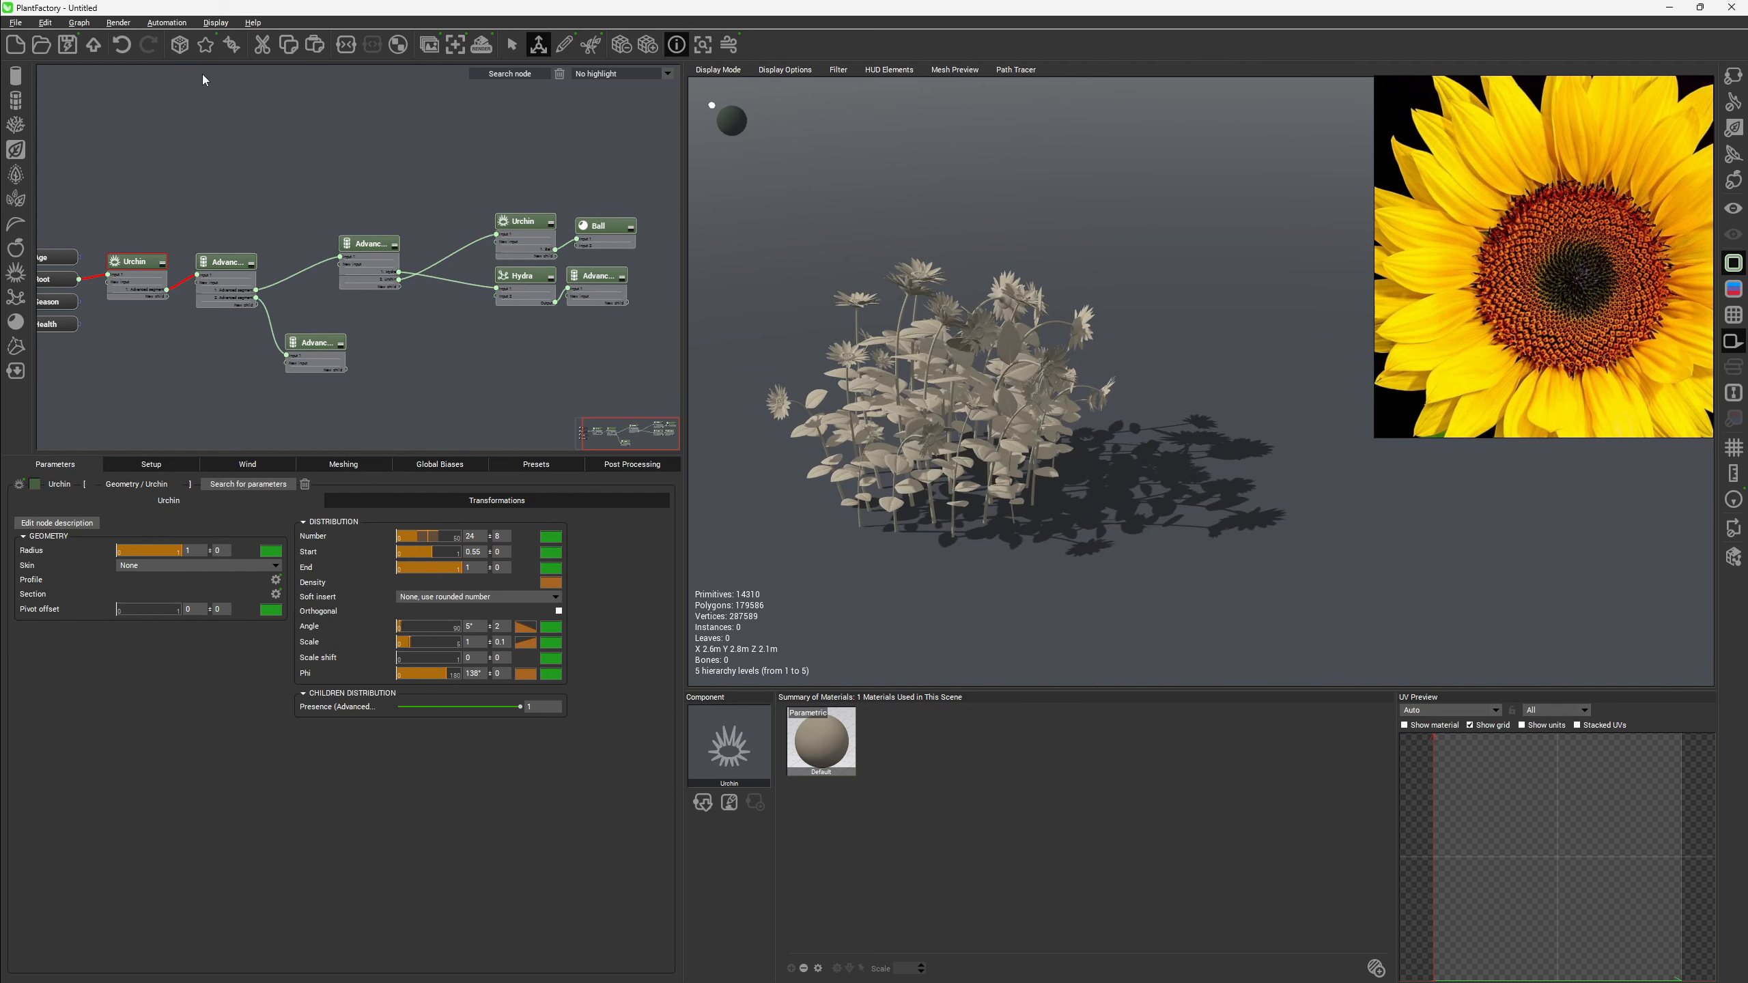
Generate a series of new plant variations to try different arrangements of the sunflower patch.
{"action": "left_click", "coordinate": [178, 49]}
{"action": "left_click", "coordinate": [178, 50]}
{"action": "left_click", "coordinate": [177, 49]}
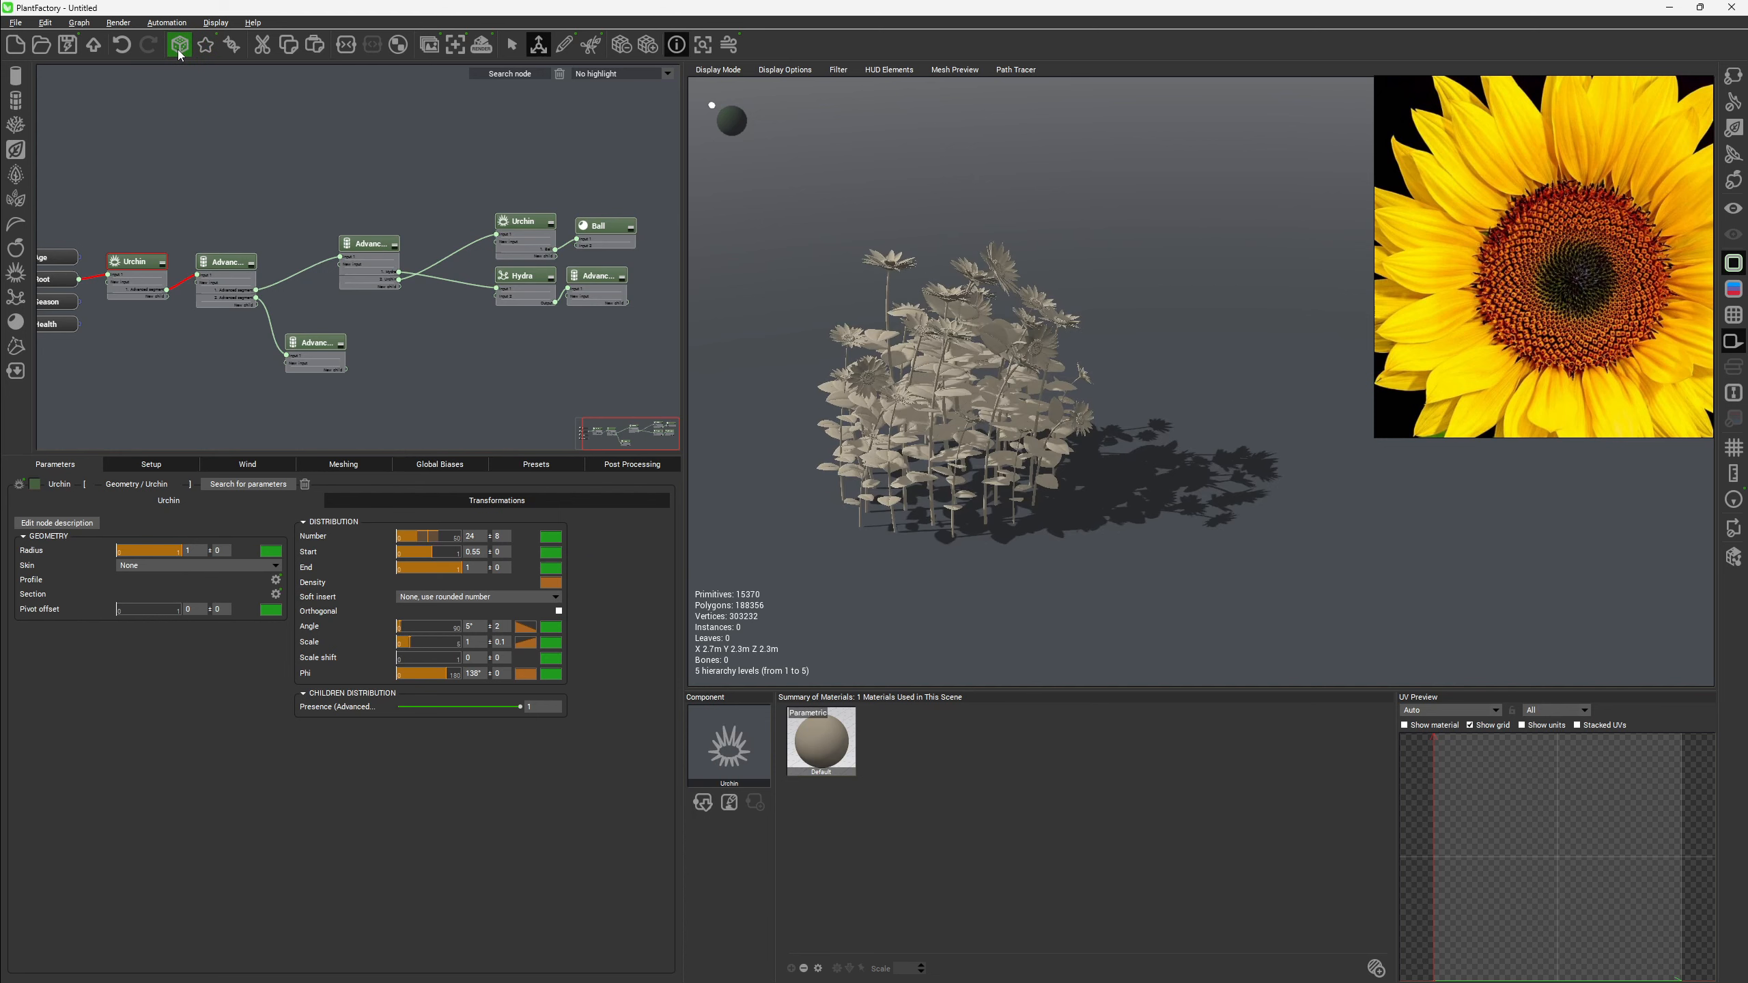
{"action": "left_click", "coordinate": [180, 49]}
{"action": "left_click", "coordinate": [179, 49]}
{"action": "left_click", "coordinate": [179, 49]}
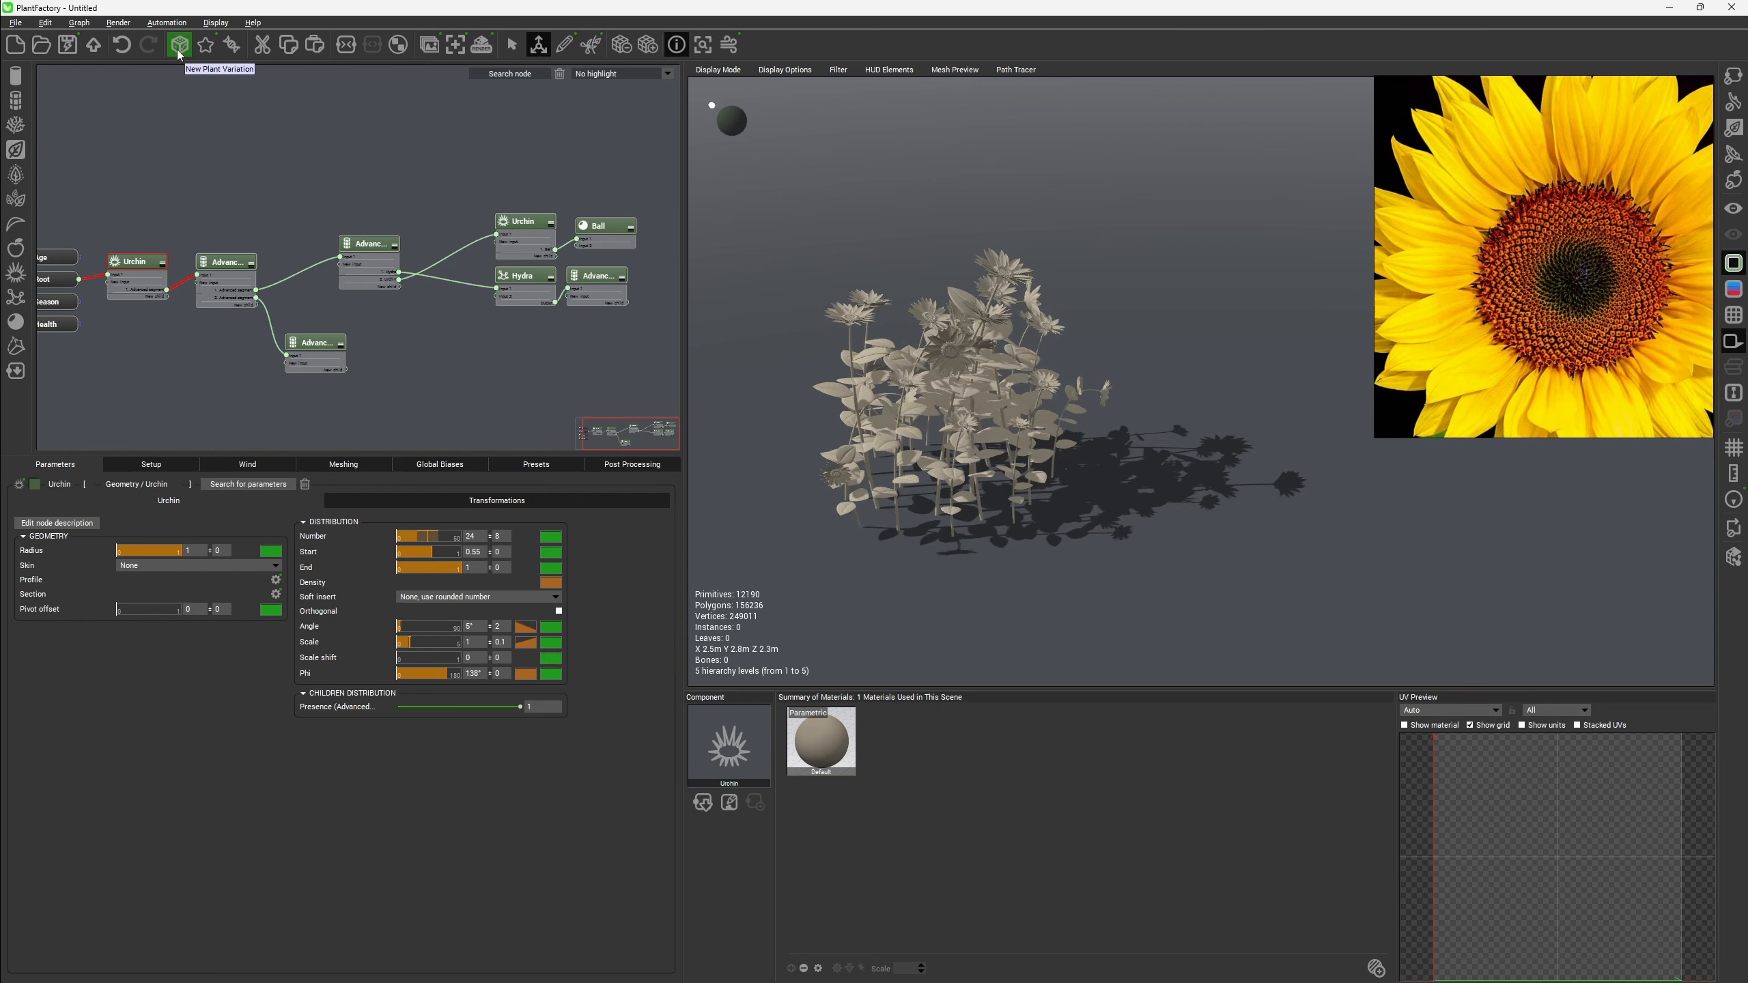
{"action": "left_click", "coordinate": [179, 49]}
{"action": "left_click", "coordinate": [178, 49]}
{"action": "left_click", "coordinate": [178, 49]}
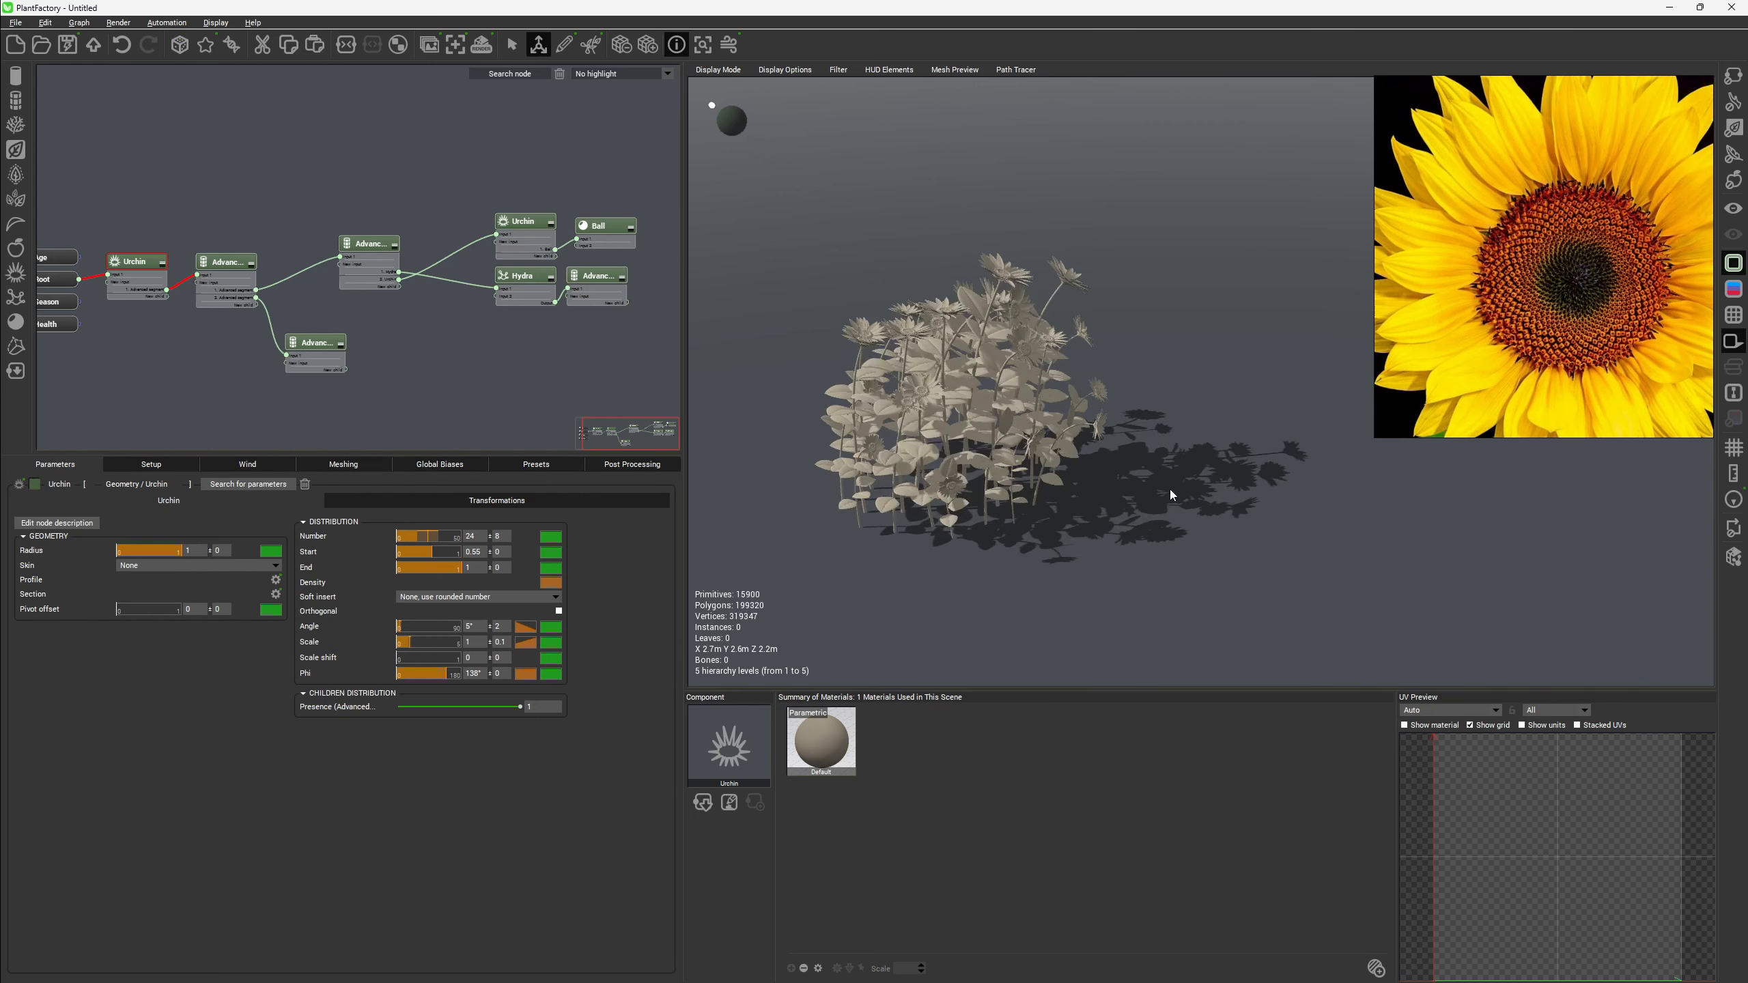
Inspect the sunflower patch from several angles and close up on the flower heads and leaves.
{"action": "right_click_drag", "start_coordinate": [1171, 495], "coordinate": [1308, 413]}
{"action": "scroll", "coordinate": [1238, 372], "scroll_direction": "up", "scroll_amount": 5}
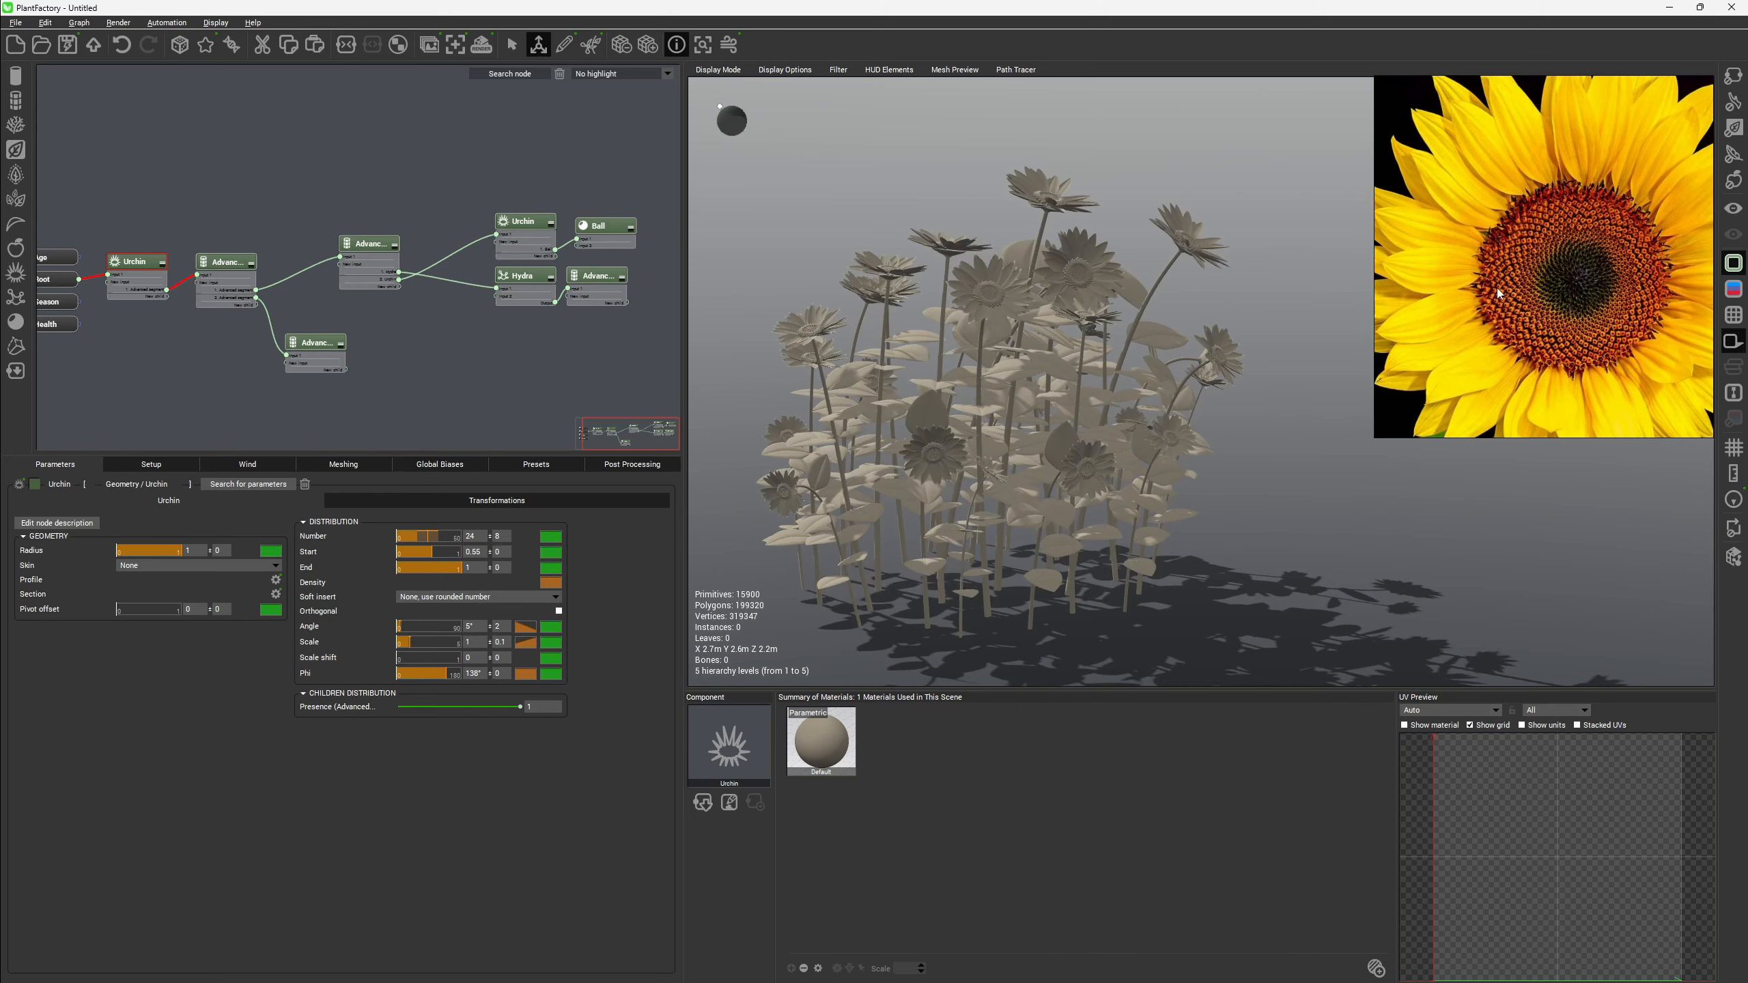
{"action": "right_click_drag", "start_coordinate": [963, 365], "coordinate": [1088, 420]}
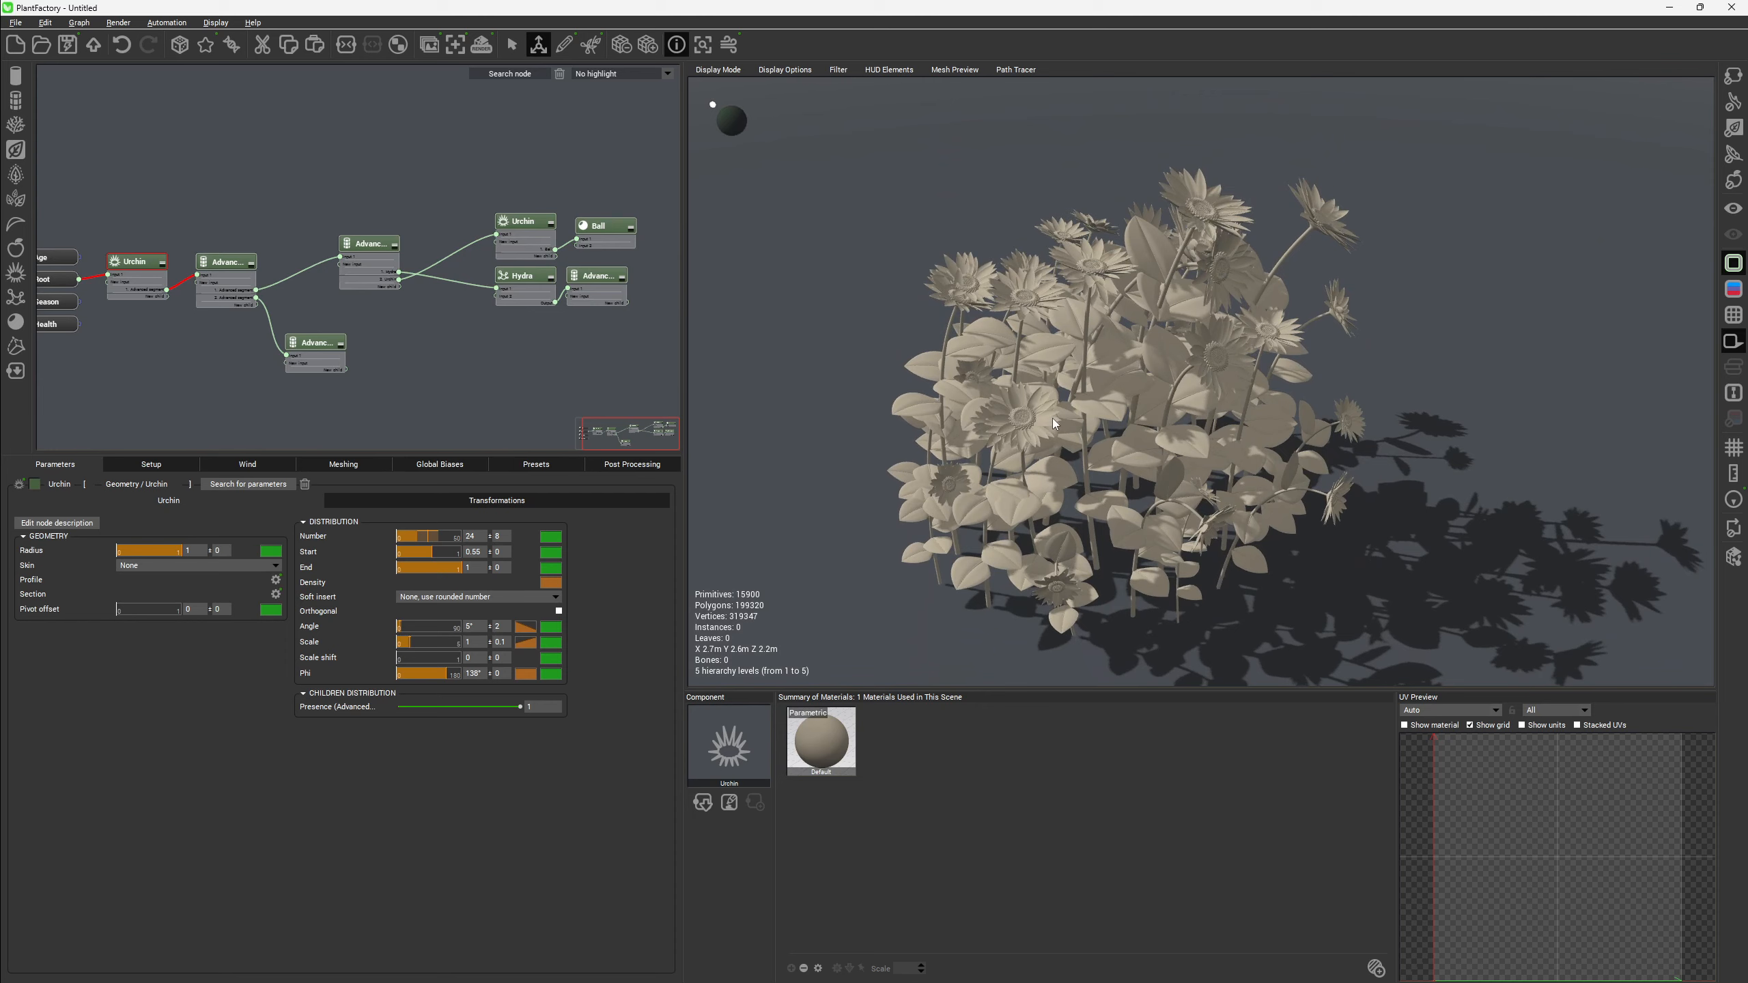
{"action": "left_click", "coordinate": [386, 247]}
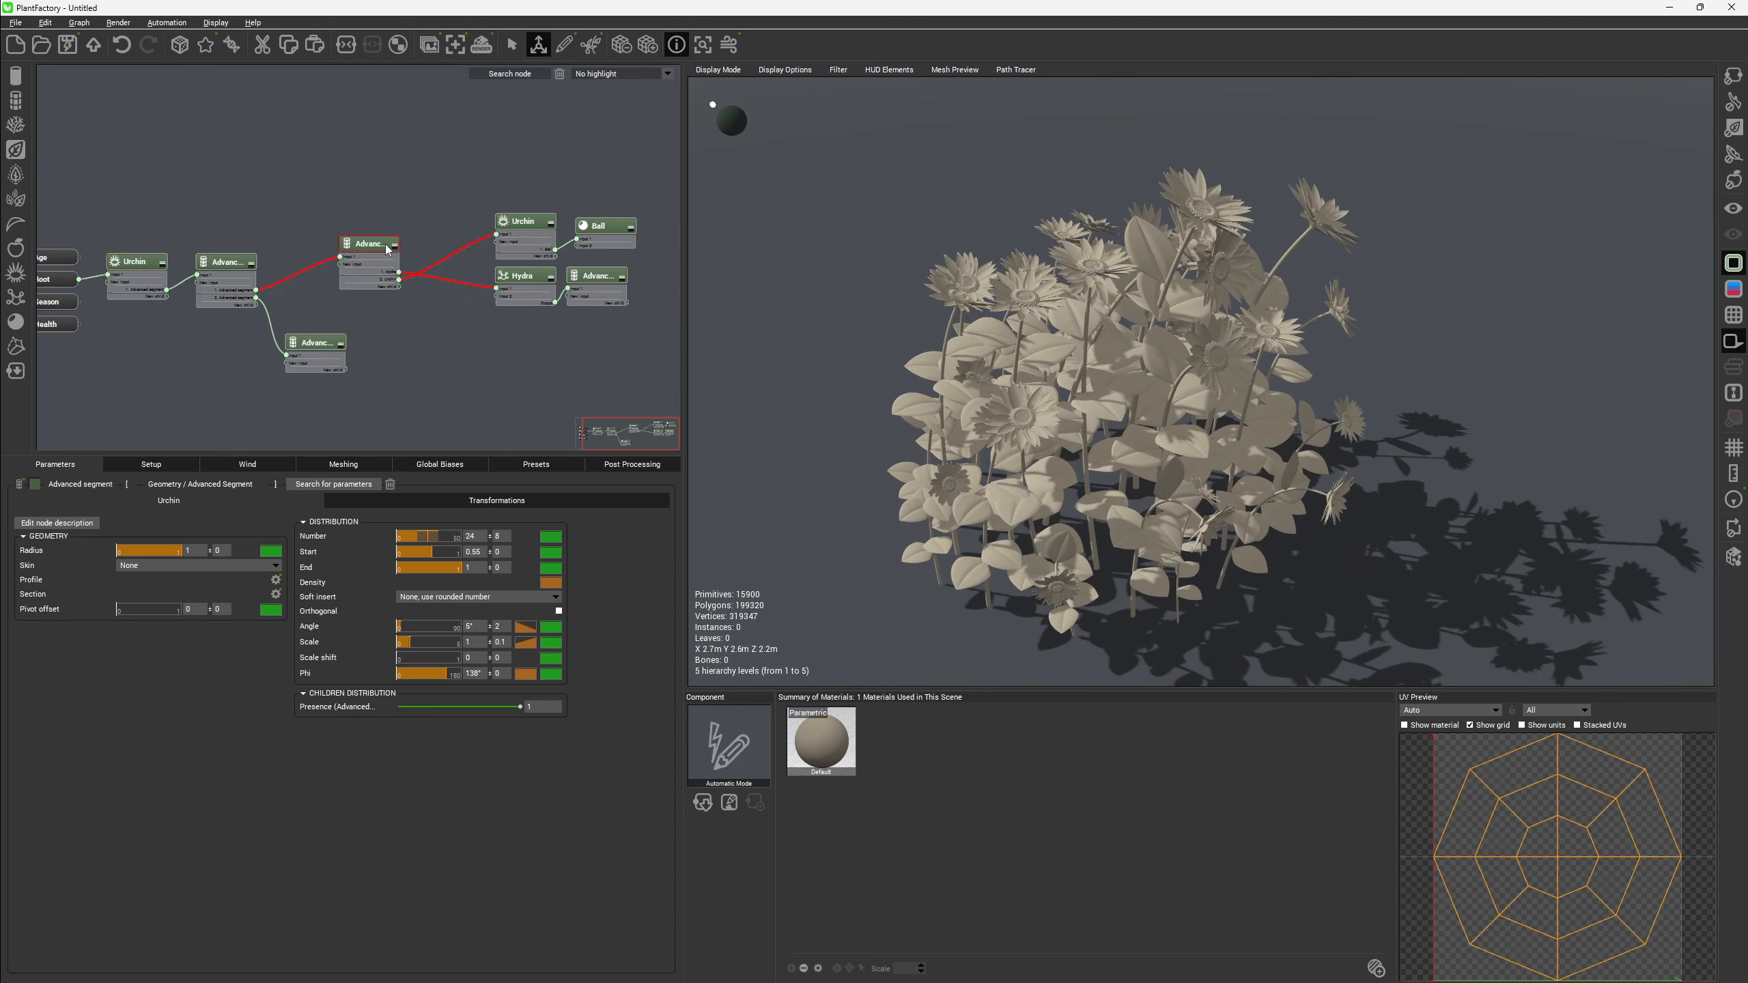
{"action": "left_click", "coordinate": [394, 206]}
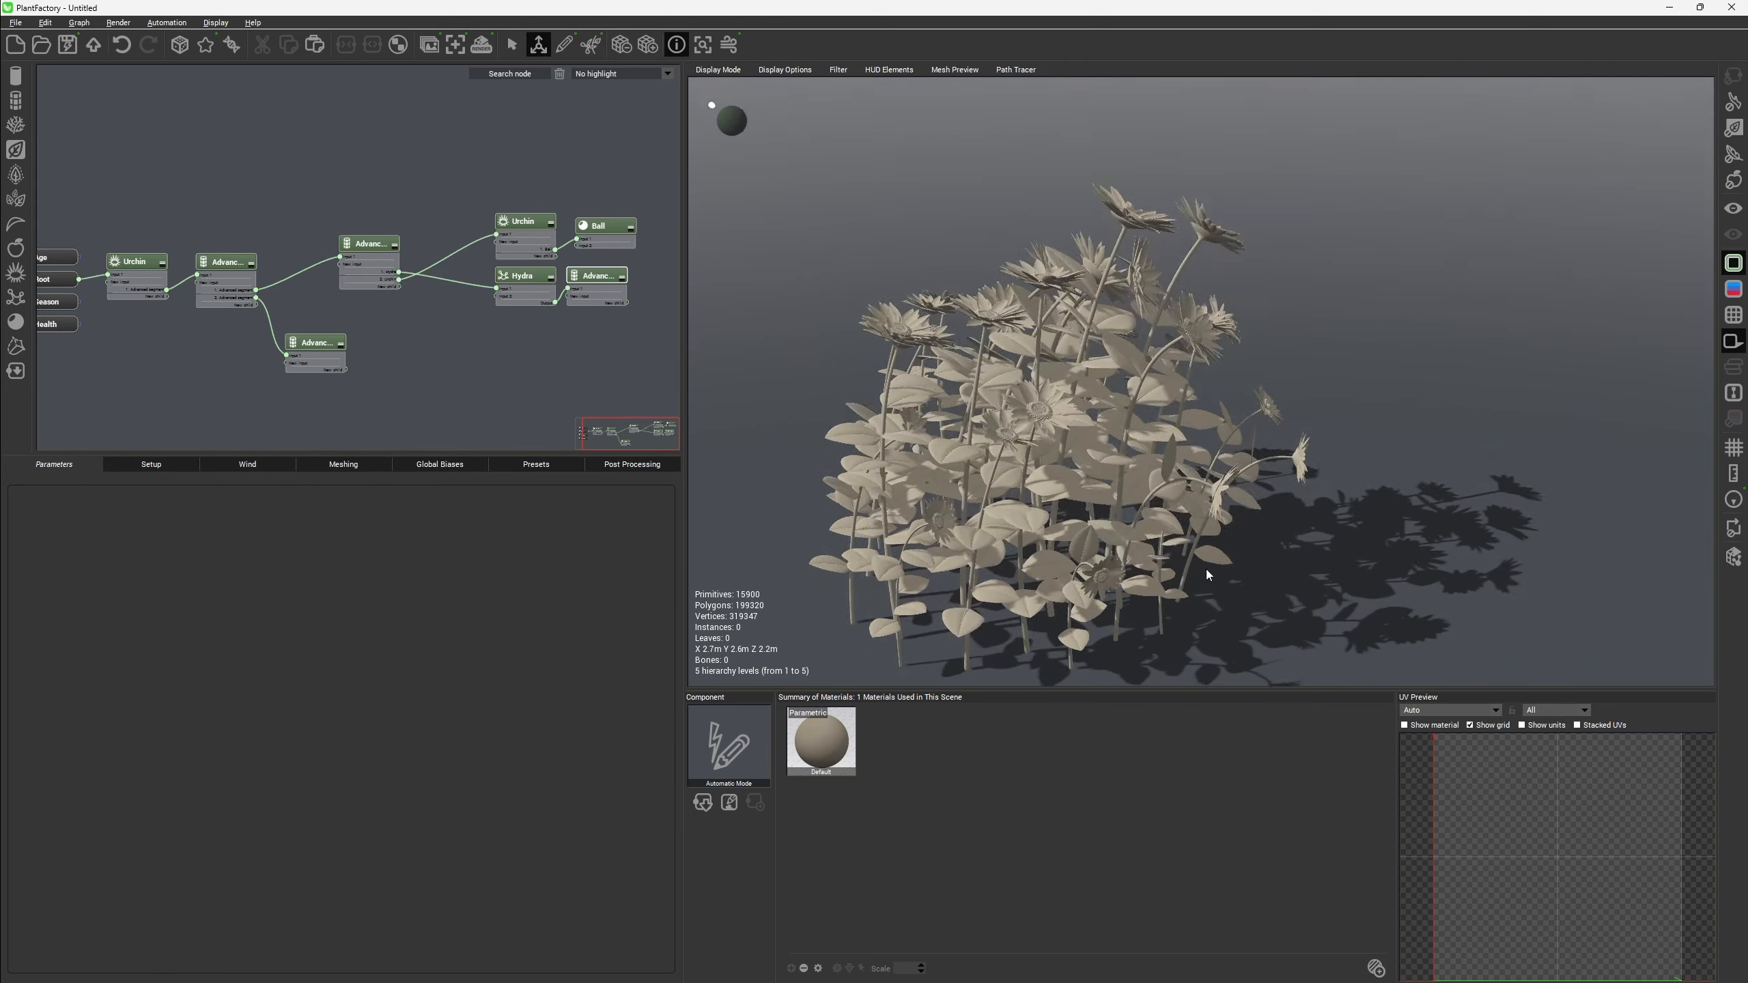
{"action": "left_click_drag", "start_coordinate": [1206, 574], "coordinate": [1127, 599]}
{"action": "scroll", "coordinate": [1022, 282], "scroll_direction": "up", "scroll_amount": 5}
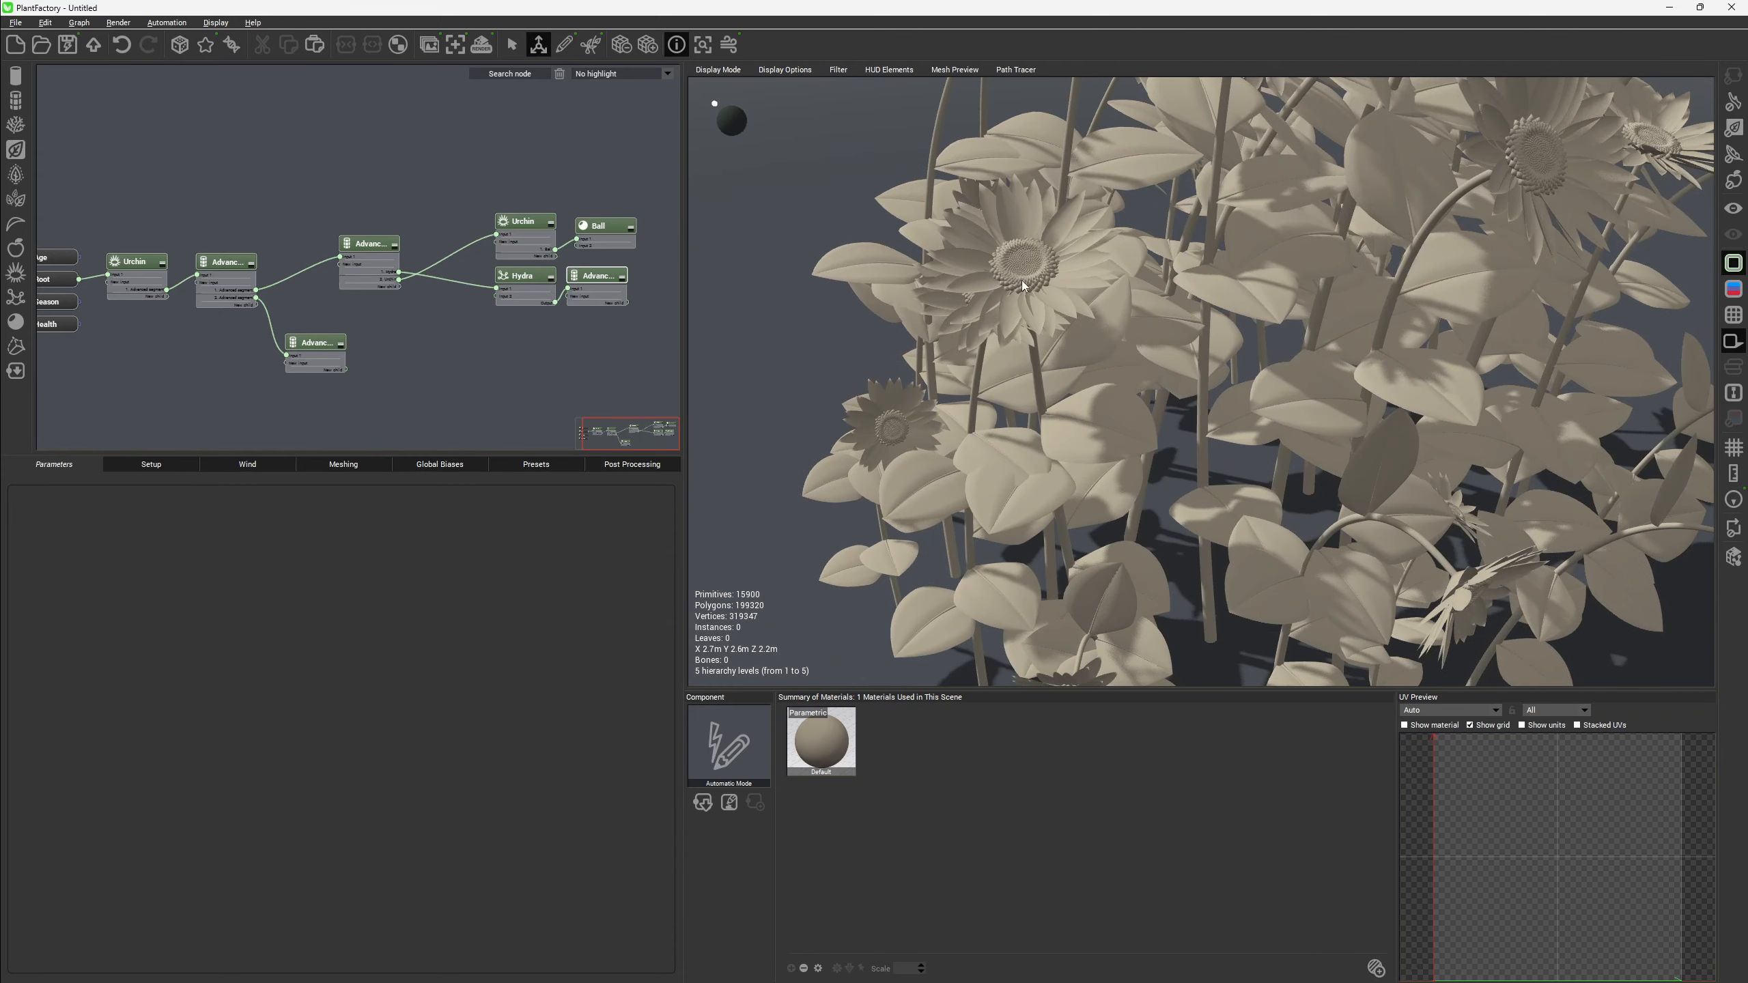
{"action": "scroll", "coordinate": [1060, 284], "scroll_direction": "down", "scroll_amount": 5}
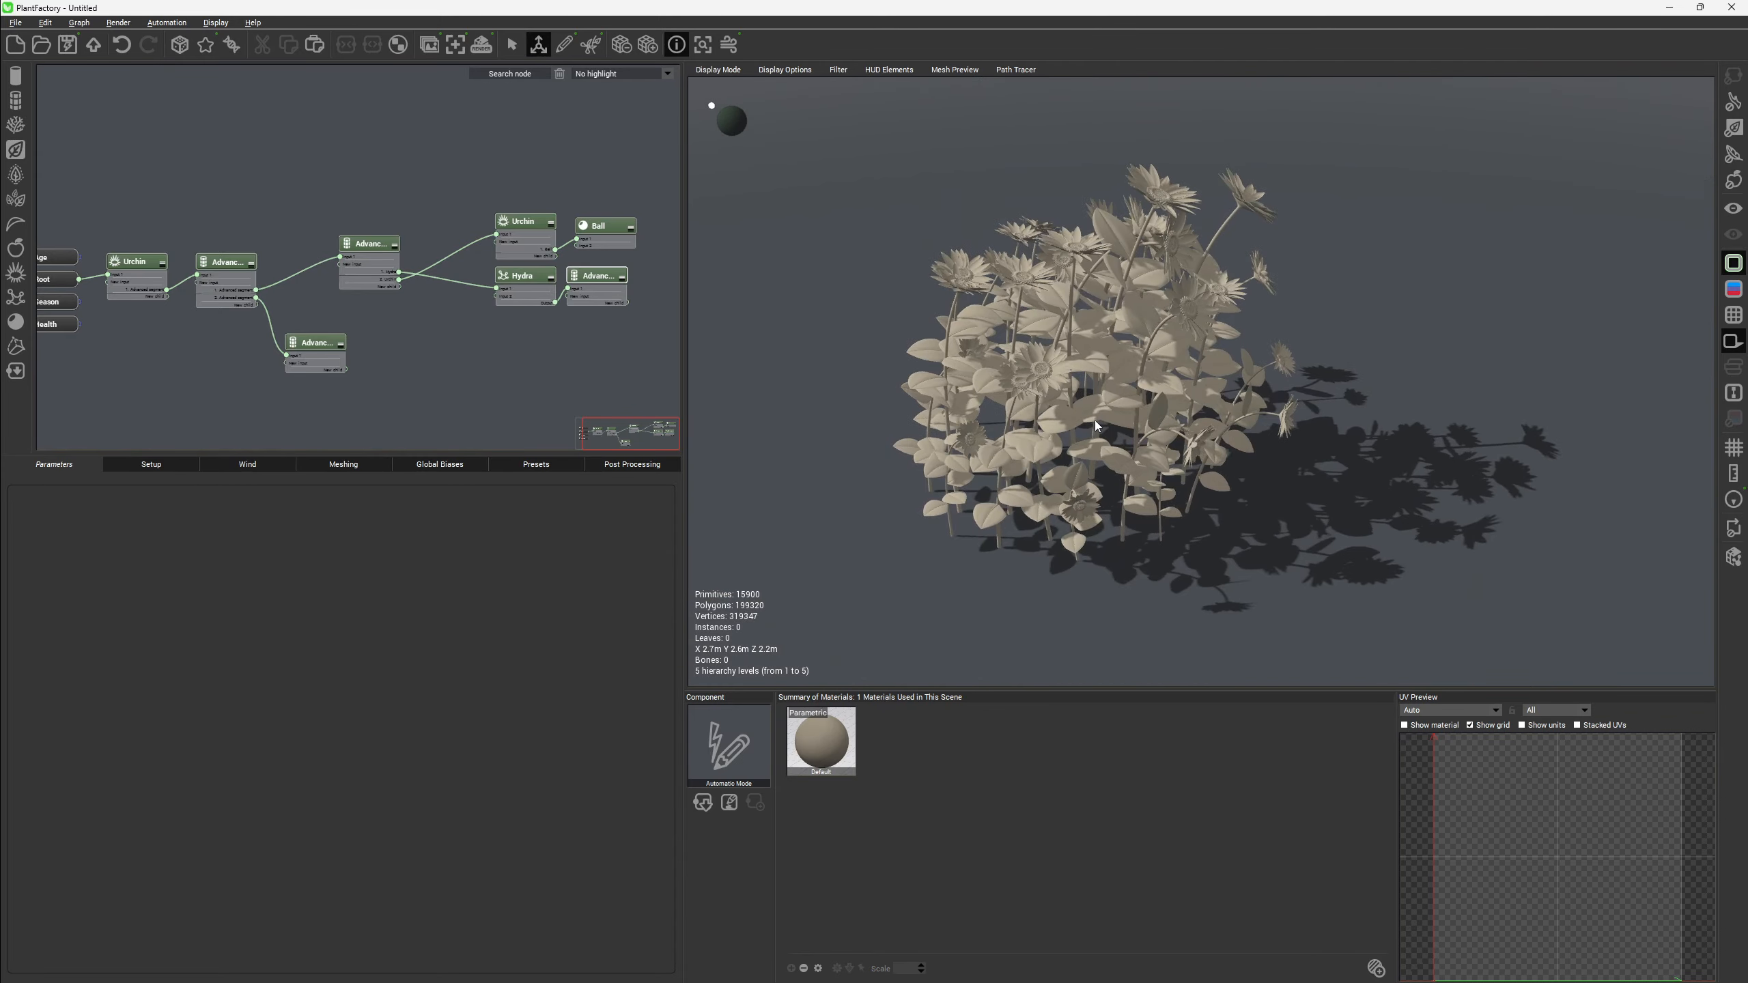
{"action": "middle_click_drag", "start_coordinate": [1074, 430], "coordinate": [1061, 415]}
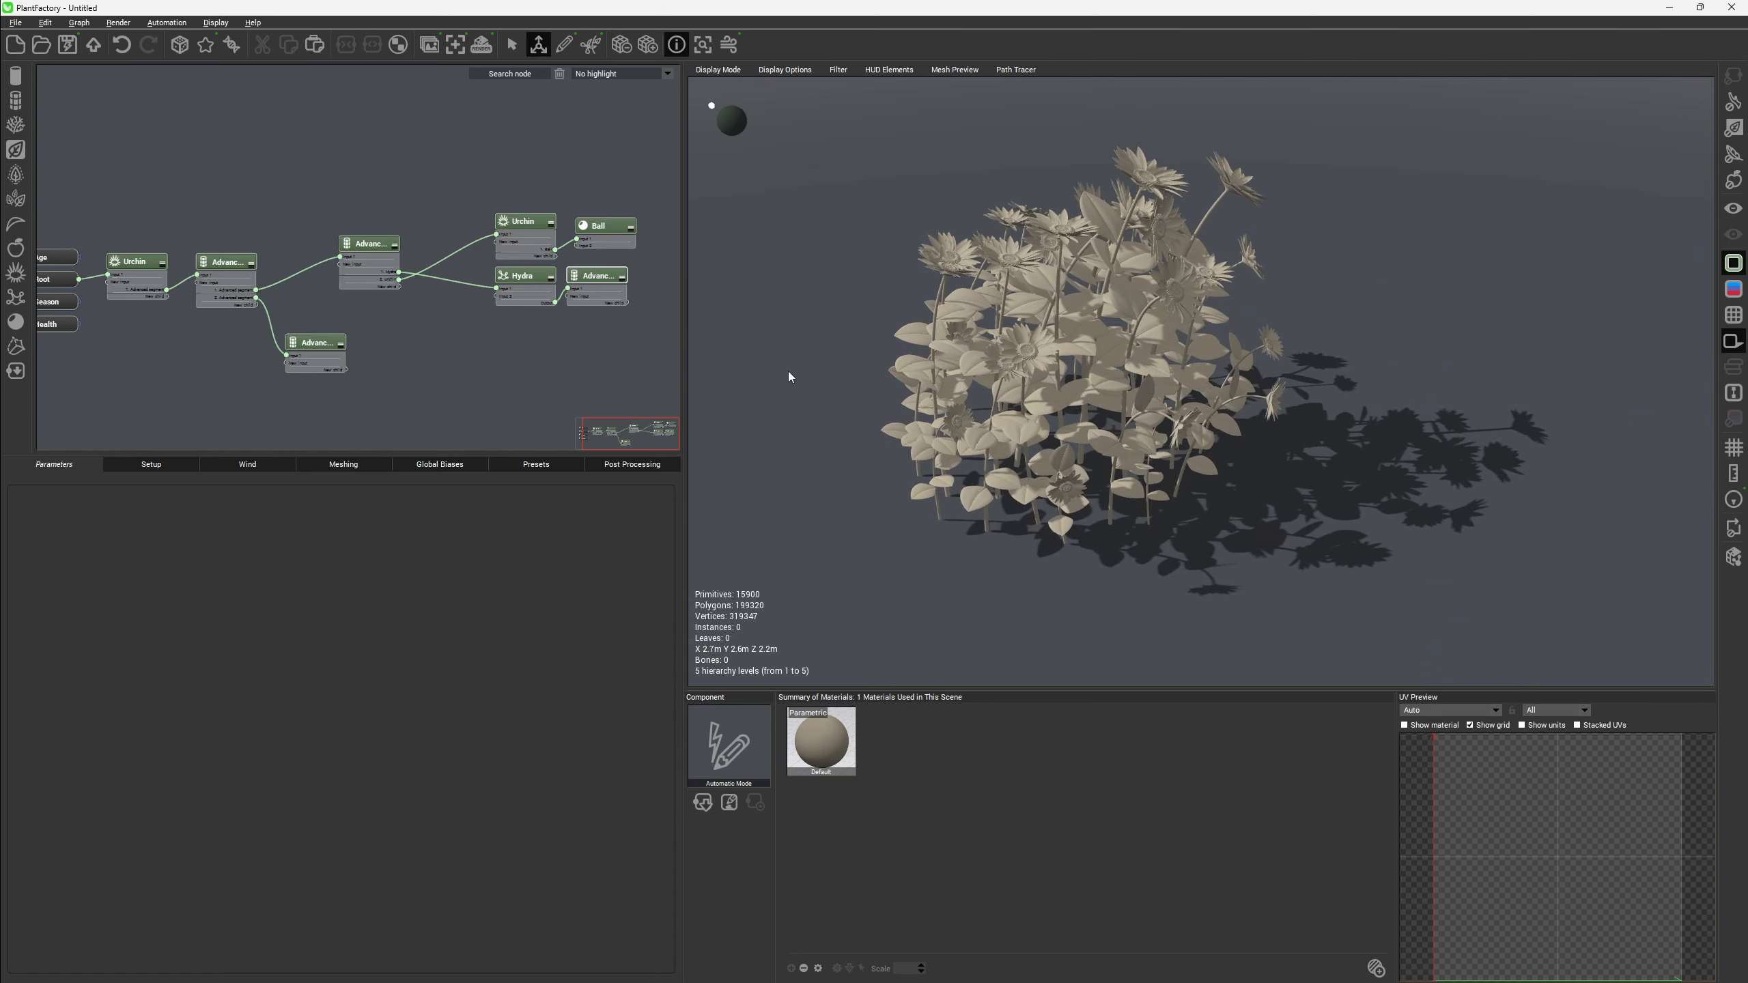
Add a Hydra node as a second child of the Root node and place it below the base urchin.
{"action": "middle_click_drag", "start_coordinate": [281, 171], "coordinate": [308, 148]}
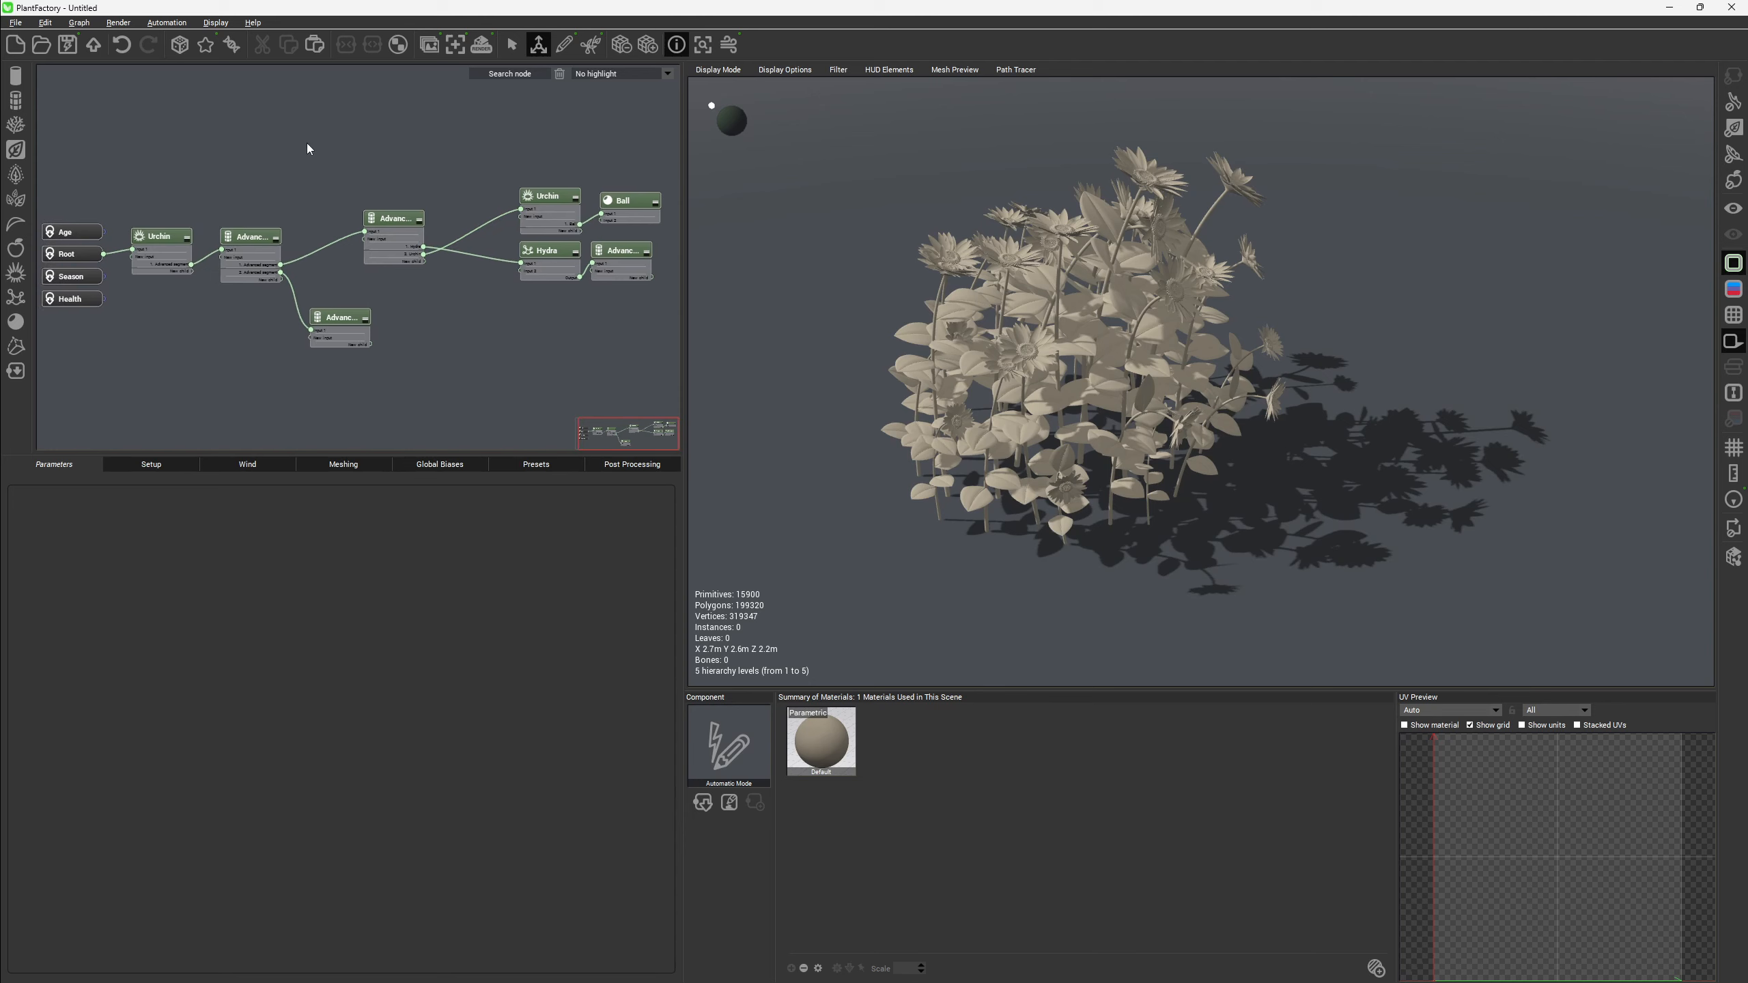
{"action": "mouse_move", "coordinate": [501, 184]}
{"action": "middle_mouse_down"}
{"action": "mouse_move", "coordinate": [418, 195]}
{"action": "mouse_move", "coordinate": [487, 196]}
{"action": "middle_mouse_up"}
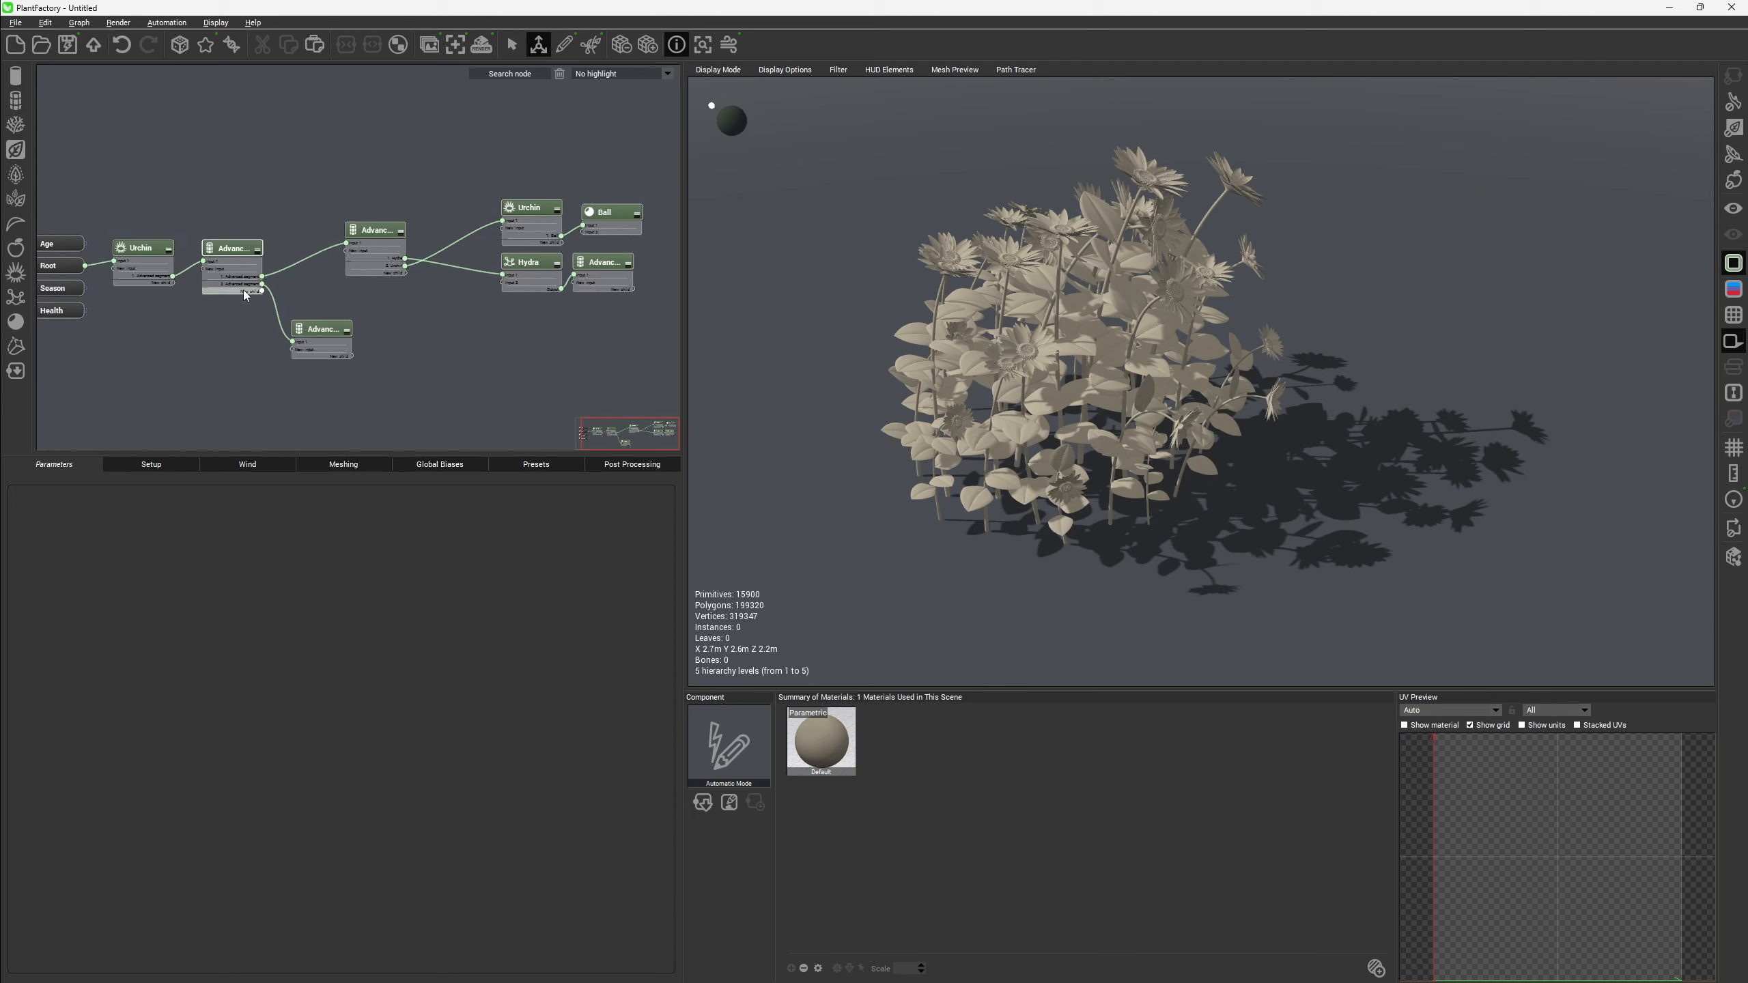
{"action": "middle_click_drag", "start_coordinate": [228, 273], "coordinate": [320, 290]}
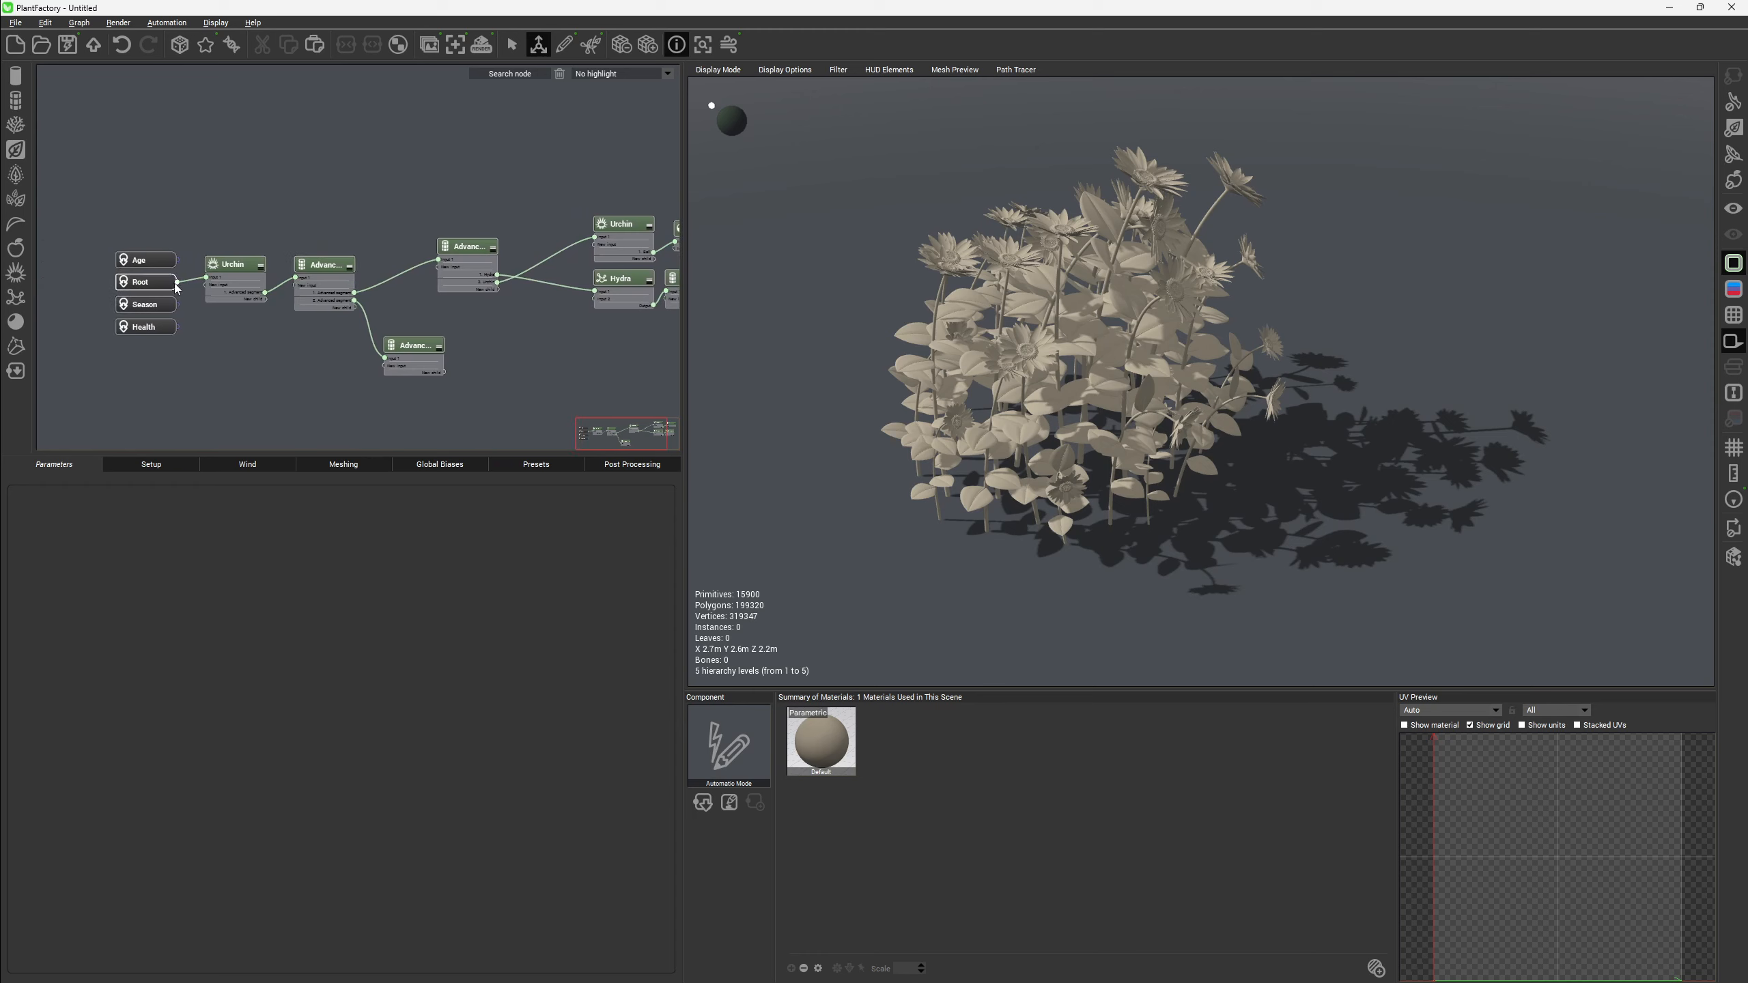
{"action": "left_click_drag", "start_coordinate": [176, 286], "coordinate": [214, 372]}
{"action": "mouse_move", "coordinate": [258, 398]}
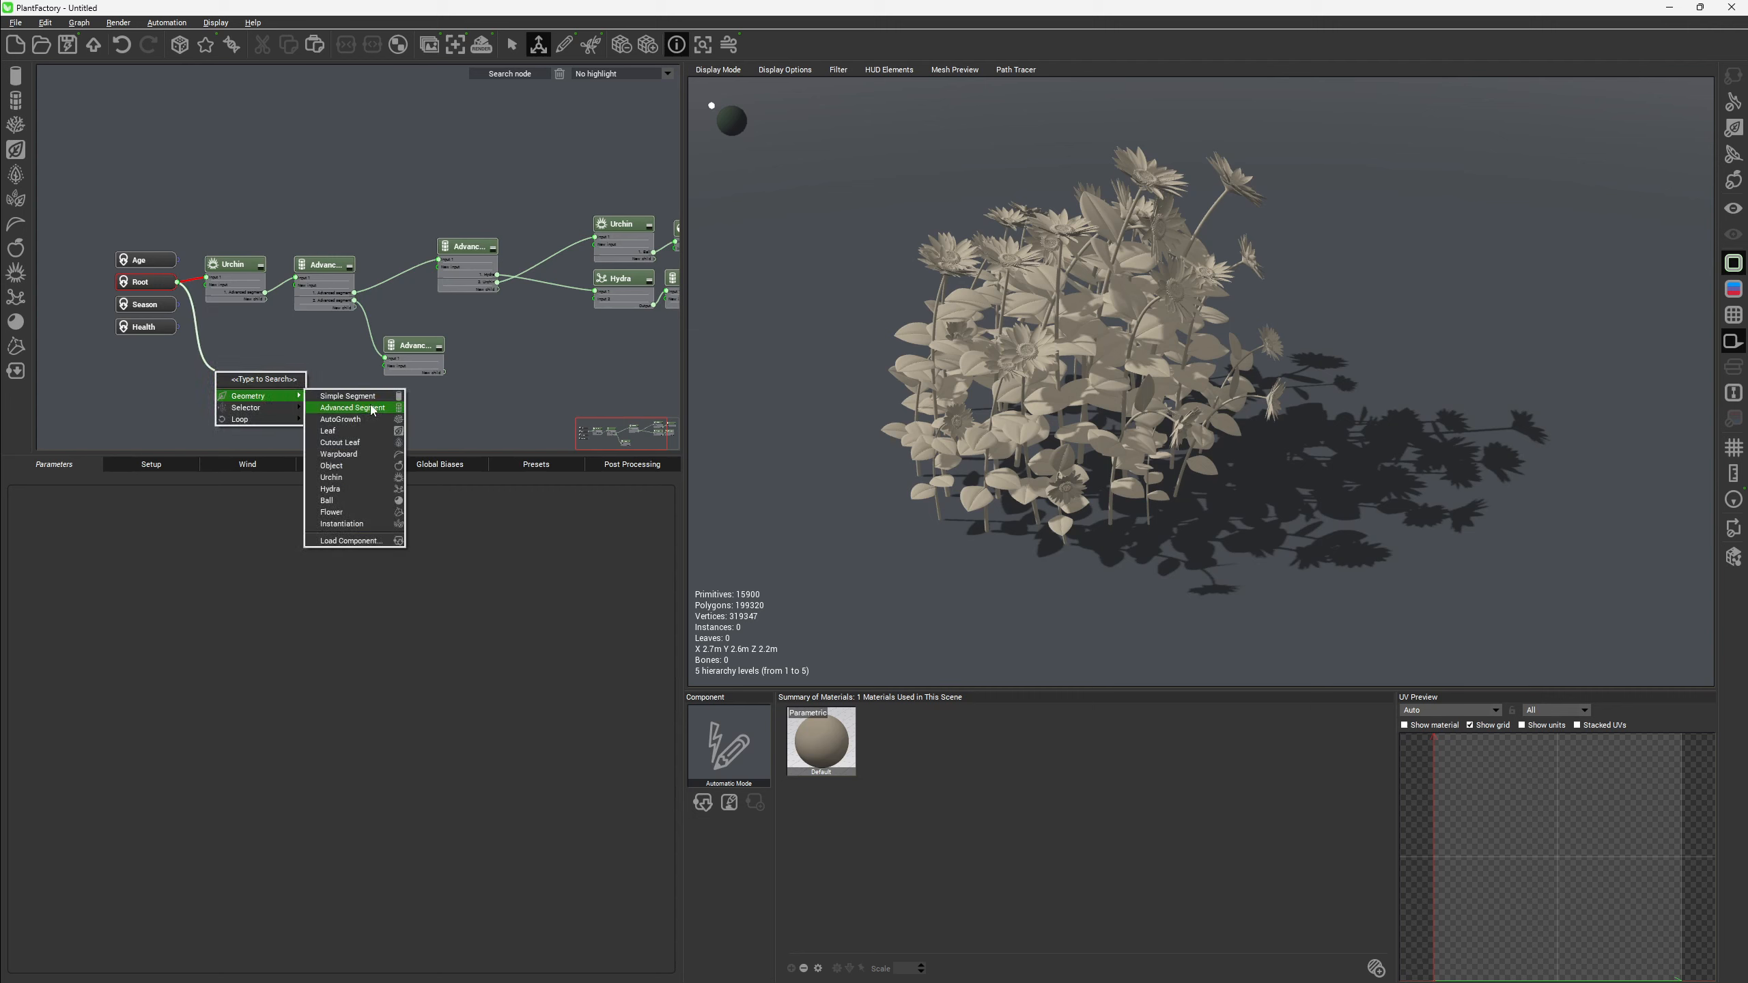
{"action": "left_click", "coordinate": [349, 487]}
{"action": "left_click_drag", "start_coordinate": [245, 378], "coordinate": [241, 392]}
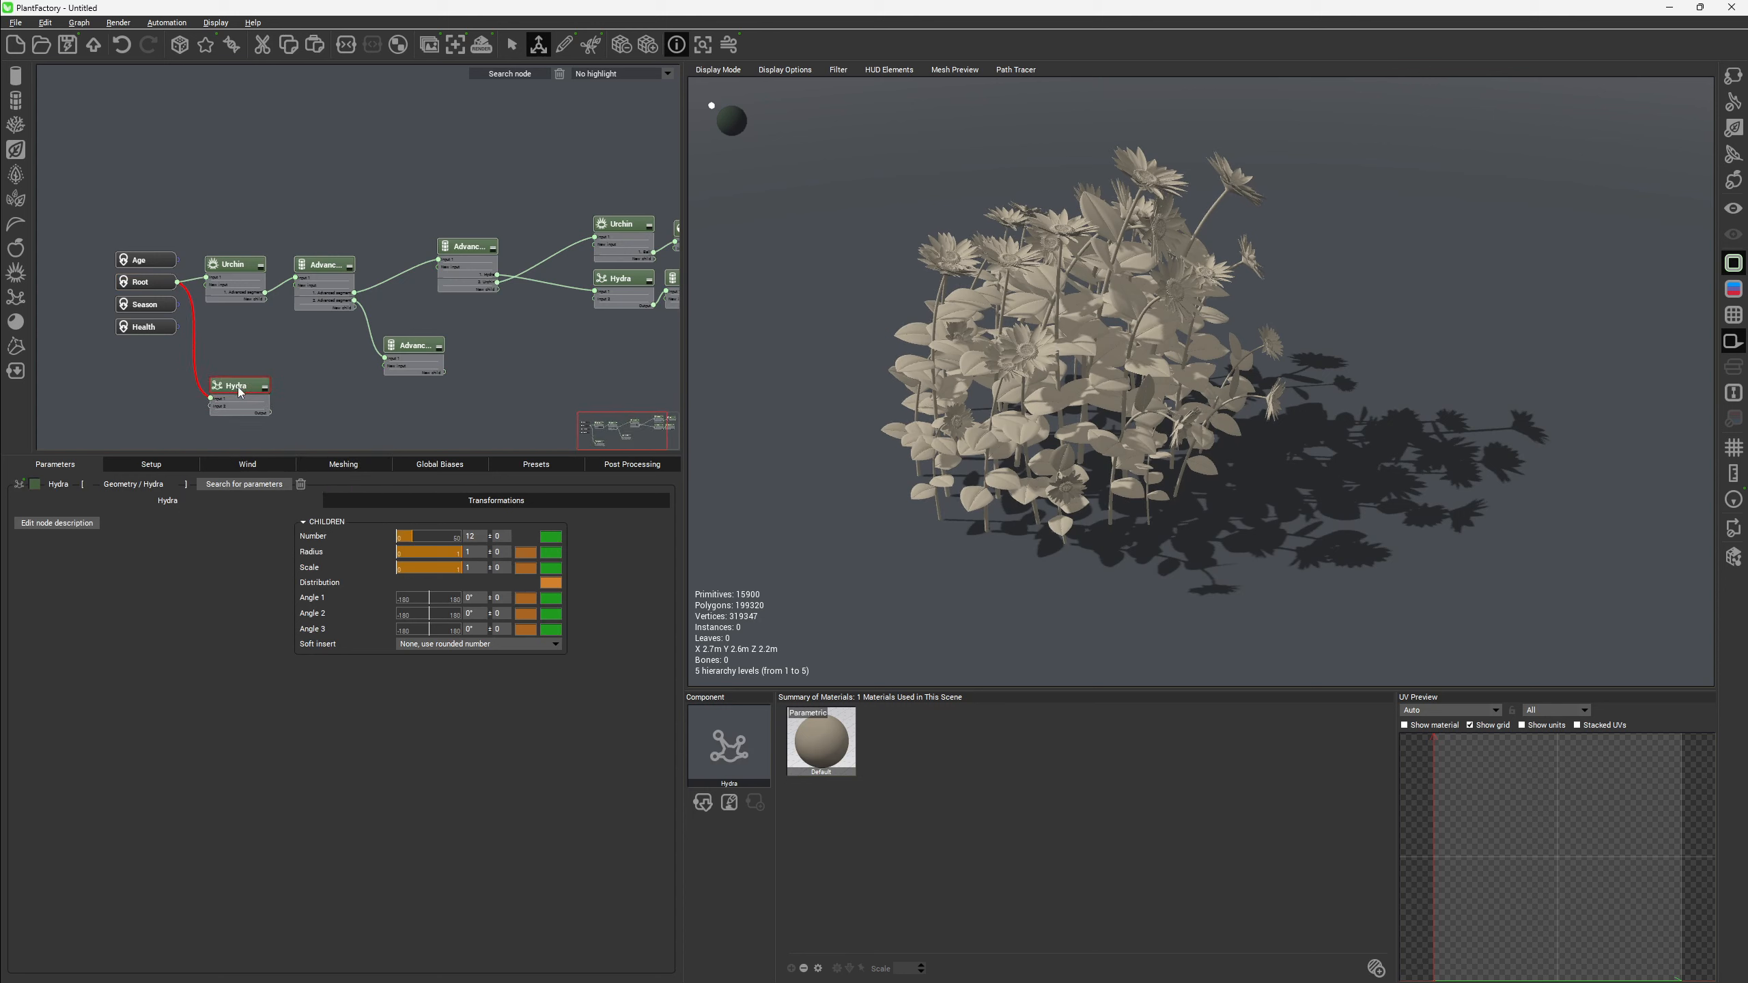
Disable all plant nodes downstream of the base urchin and select the base urchin node.
{"action": "scroll", "coordinate": [240, 392], "scroll_direction": "down", "scroll_amount": 3}
{"action": "left_click_drag", "start_coordinate": [293, 221], "coordinate": [555, 372]}
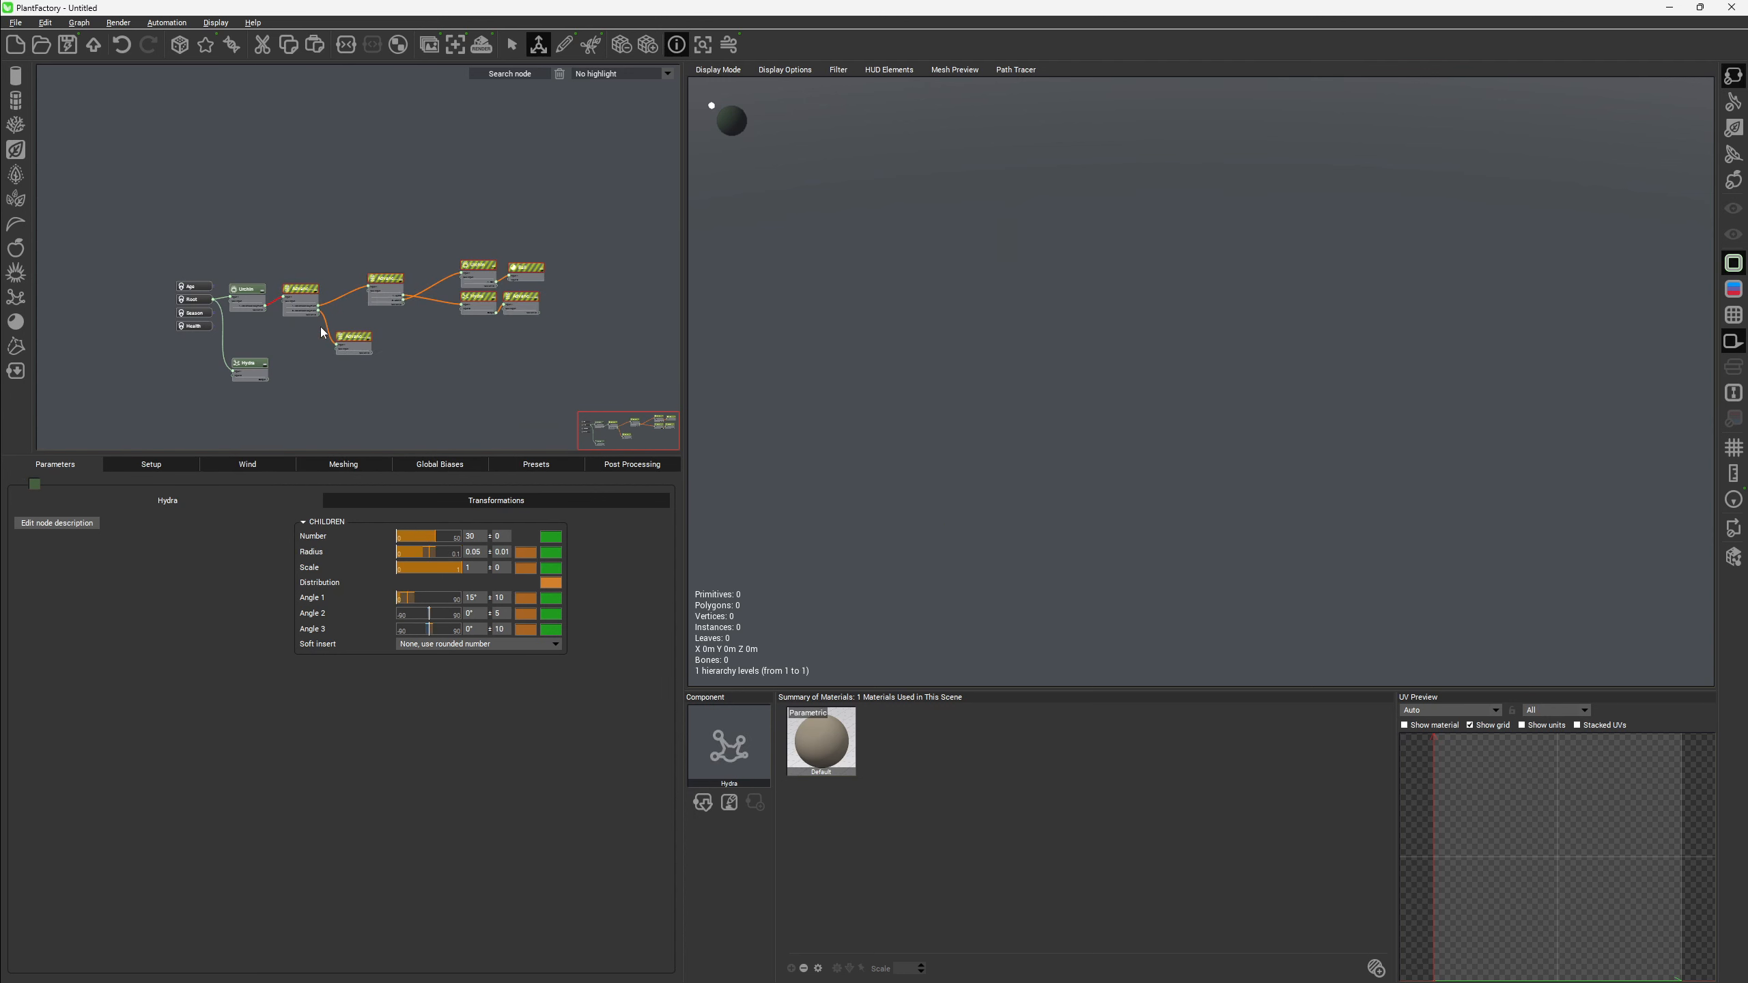
{"action": "scroll", "coordinate": [322, 333], "scroll_direction": "up", "scroll_amount": 3}
{"action": "left_click", "coordinate": [316, 173]}
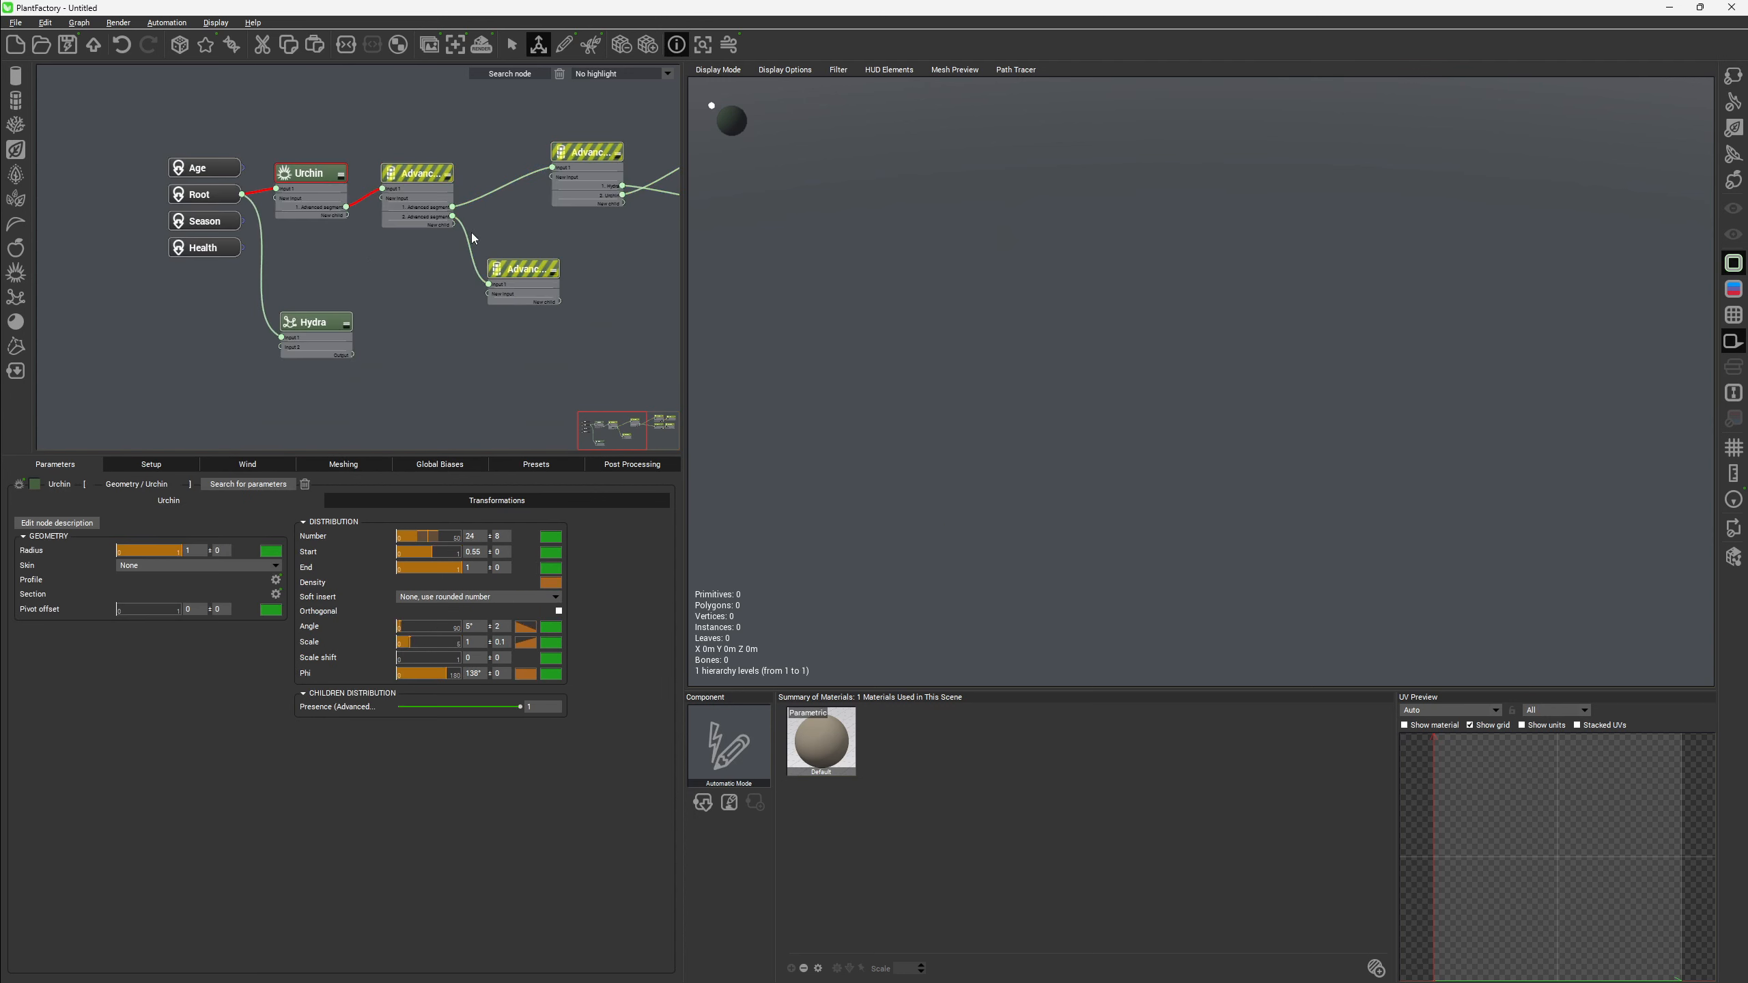
{"action": "middle_click_drag", "start_coordinate": [436, 279], "coordinate": [318, 262]}
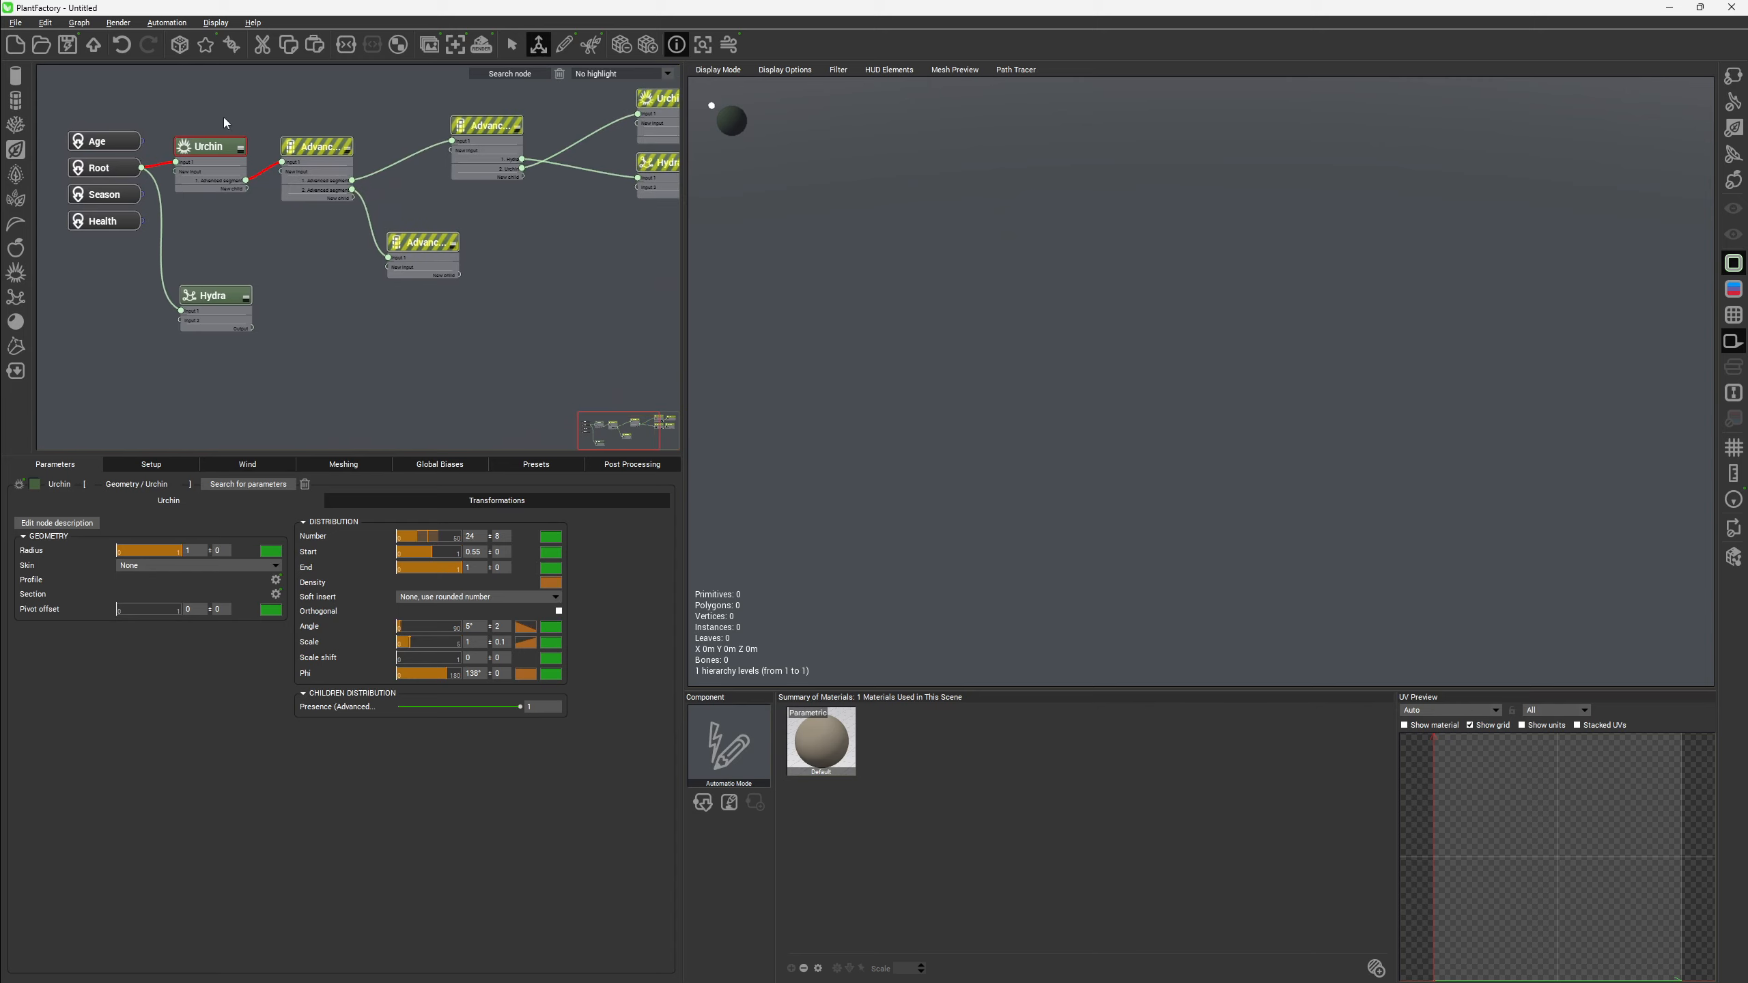
Re-enable the first advanced segment after the base urchin and view the distributed stems.
{"action": "double_click", "coordinate": [225, 148]}
{"action": "key", "text": "Escape"}
{"action": "left_click", "coordinate": [313, 146]}
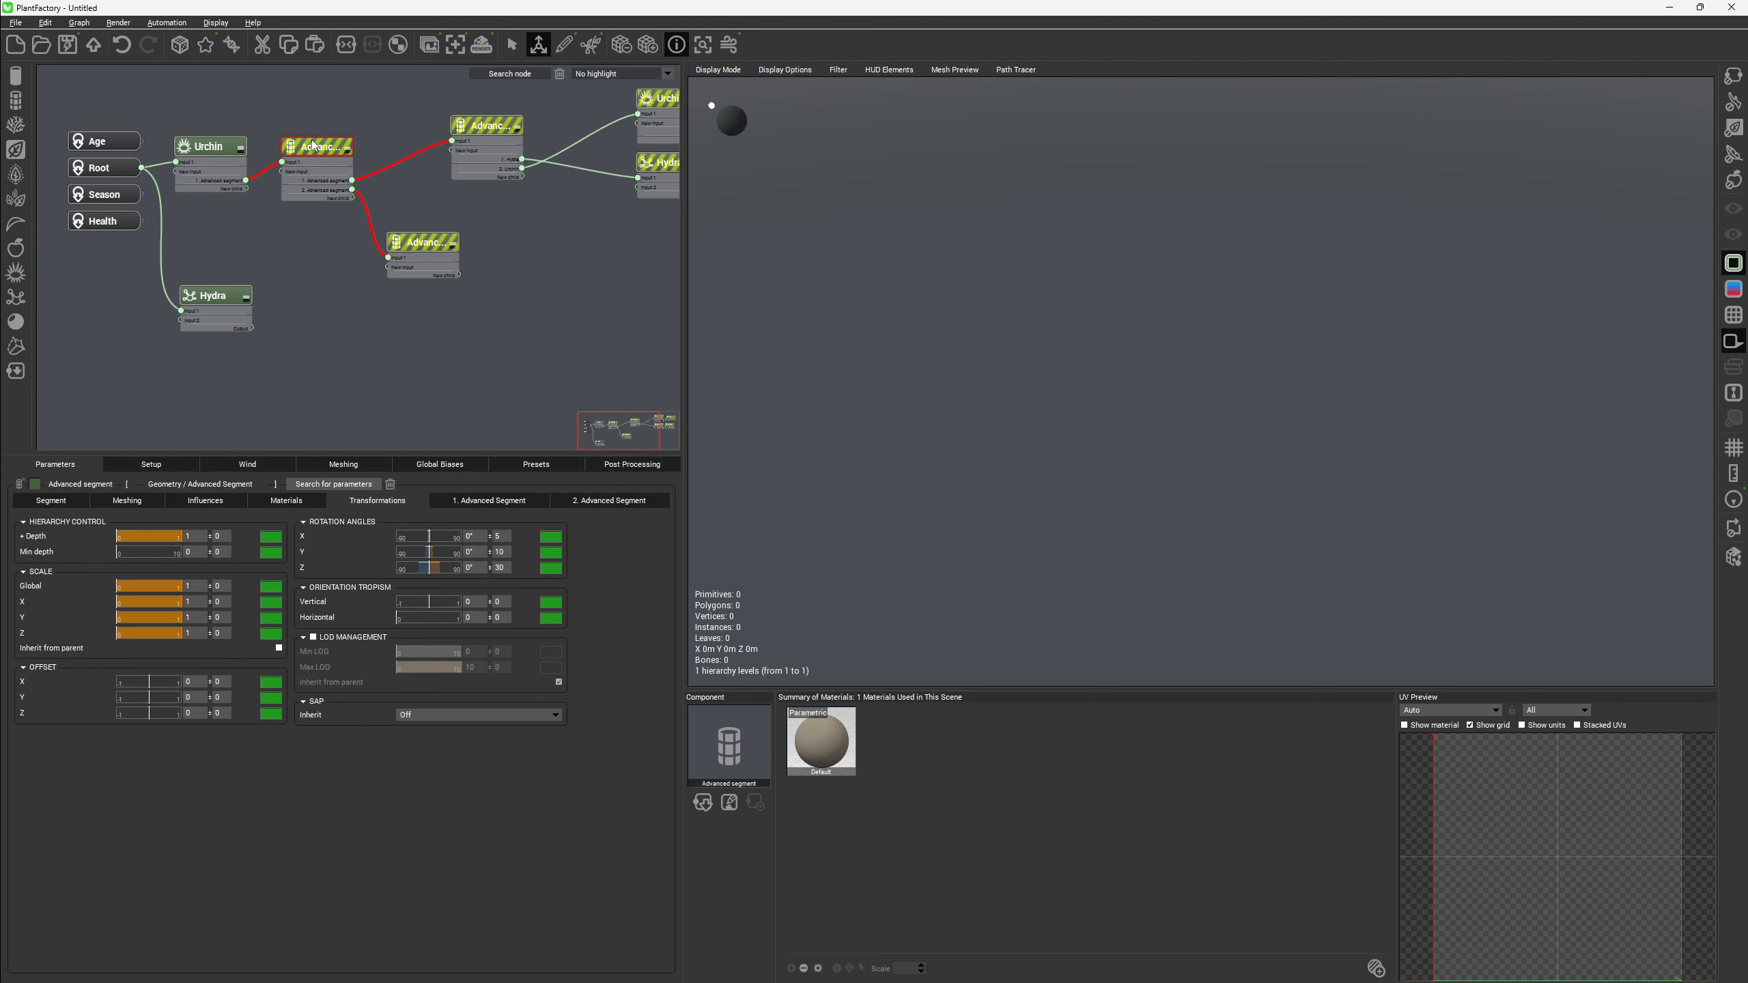
{"action": "right_click_drag", "start_coordinate": [890, 398], "coordinate": [1019, 392]}
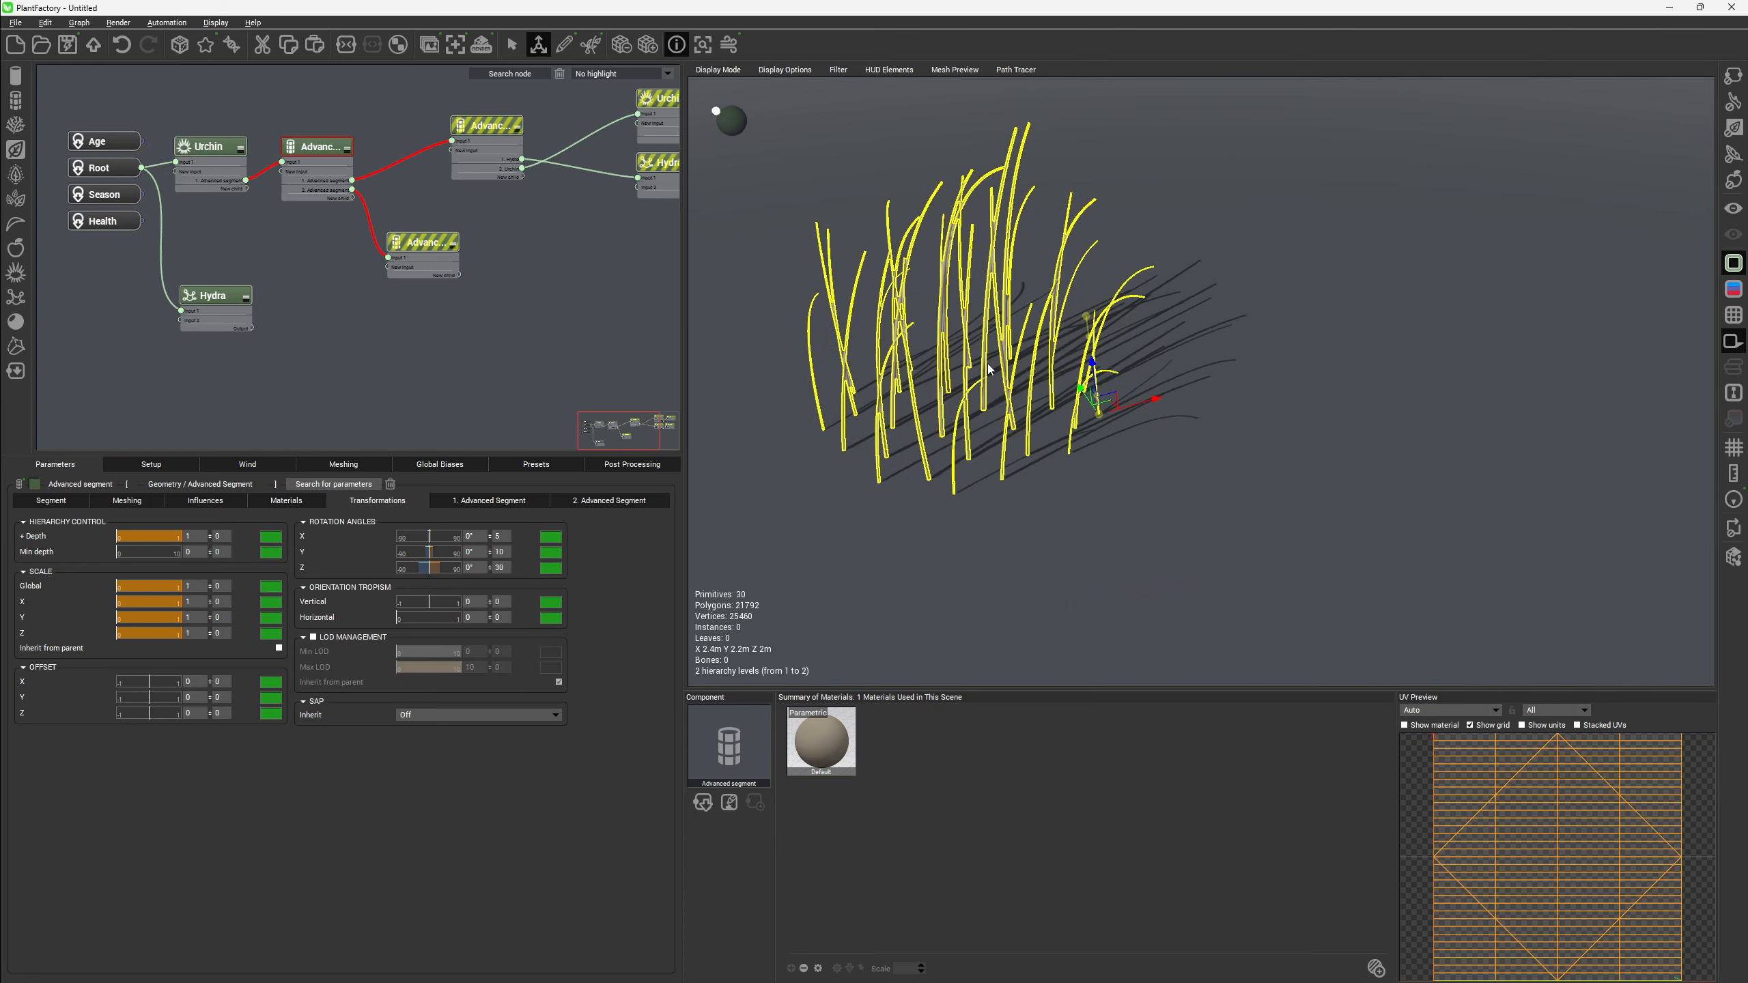
{"action": "middle_click_drag", "start_coordinate": [1019, 391], "coordinate": [1104, 409]}
Disable the first advanced segment after the base urchin again.
{"action": "left_click", "coordinate": [233, 298]}
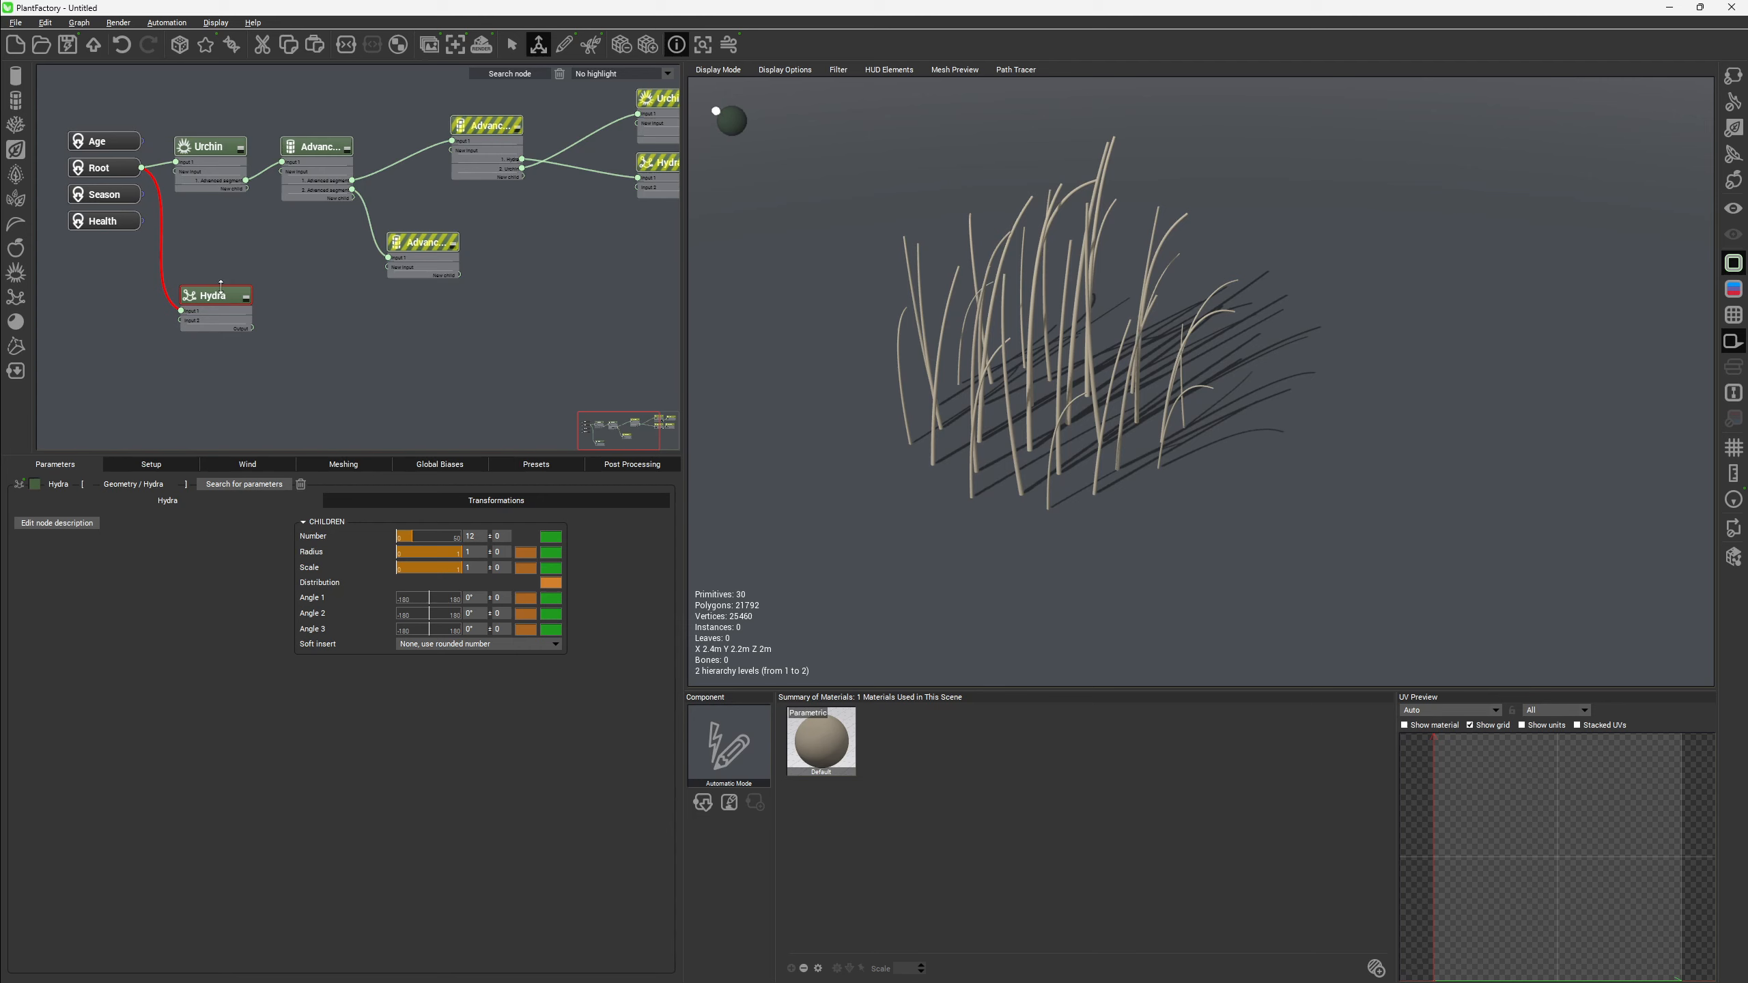
{"action": "middle_click_drag", "start_coordinate": [312, 310], "coordinate": [221, 302]}
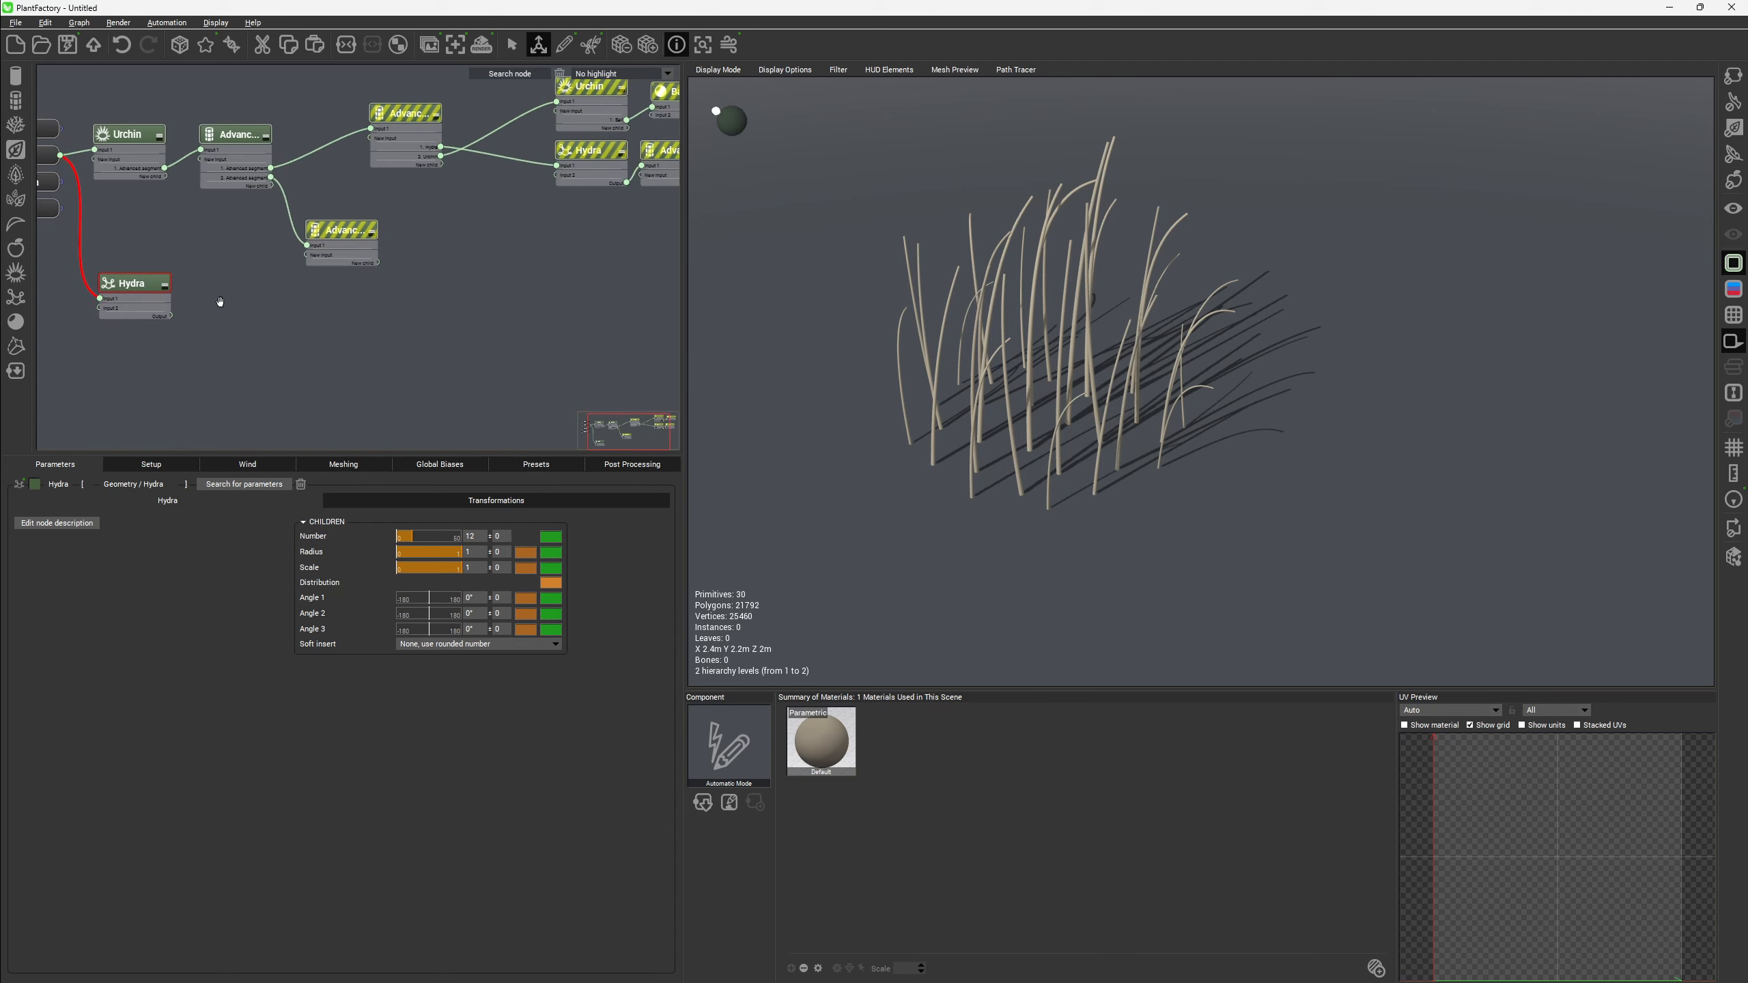
{"action": "left_click", "coordinate": [245, 135]}
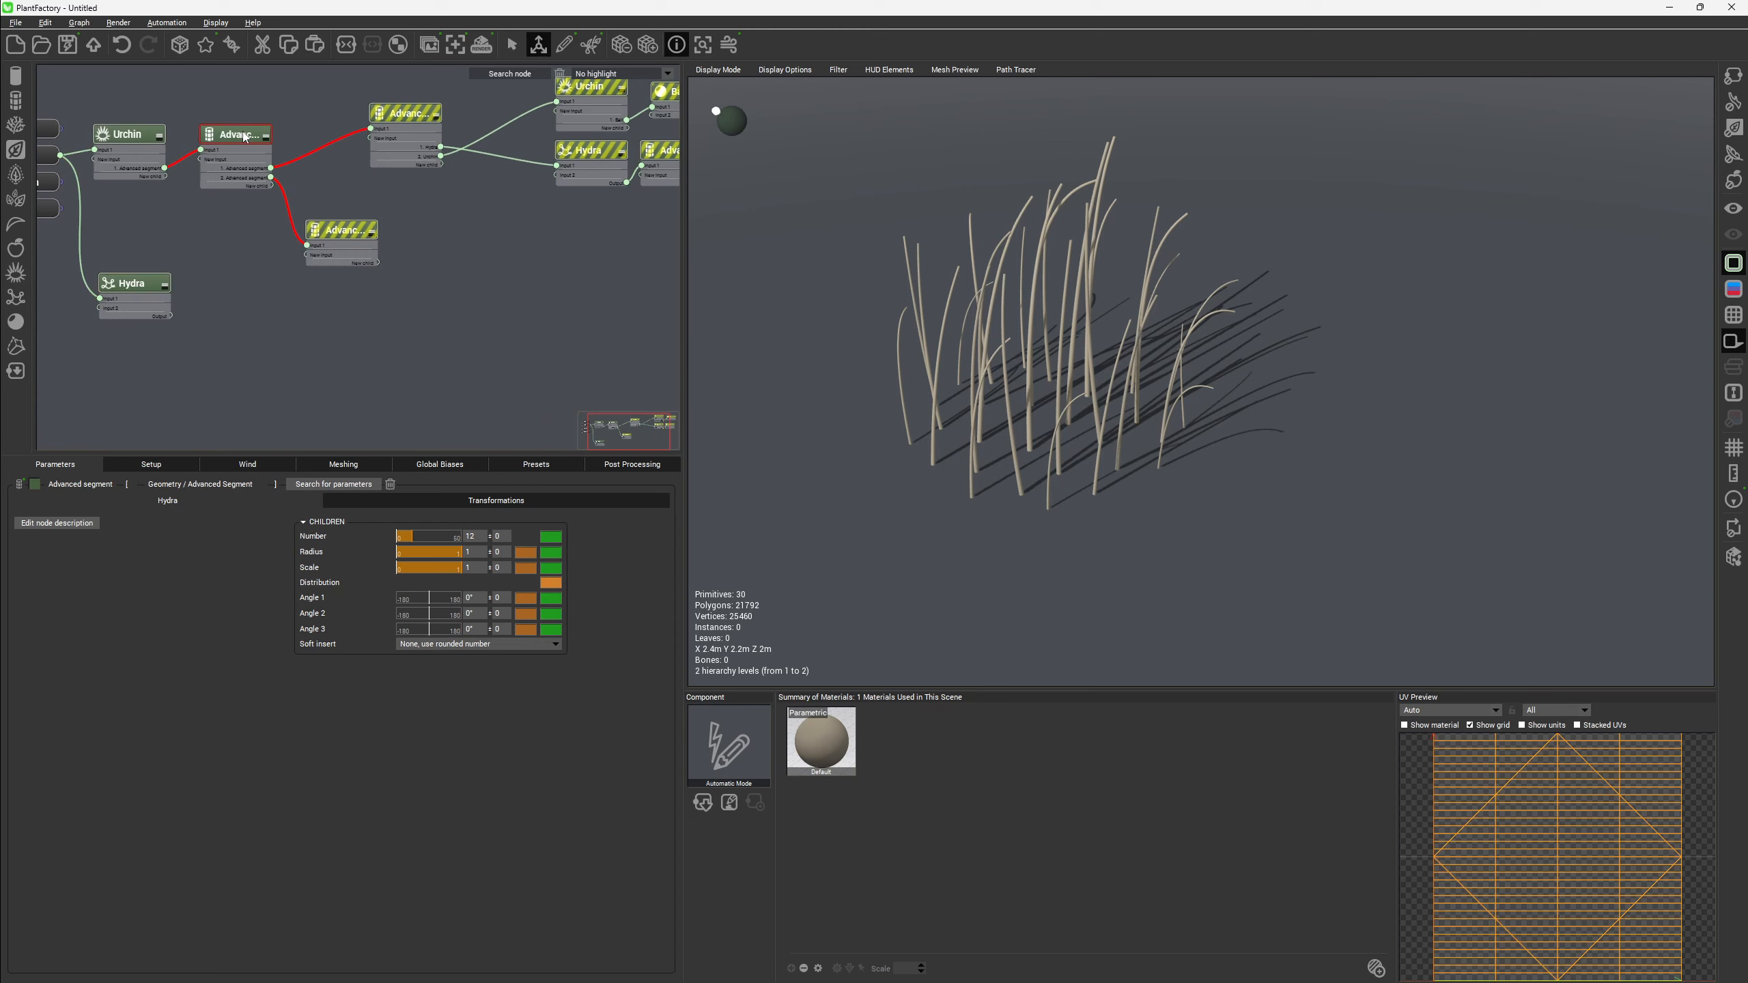
{"action": "key", "text": "d"}
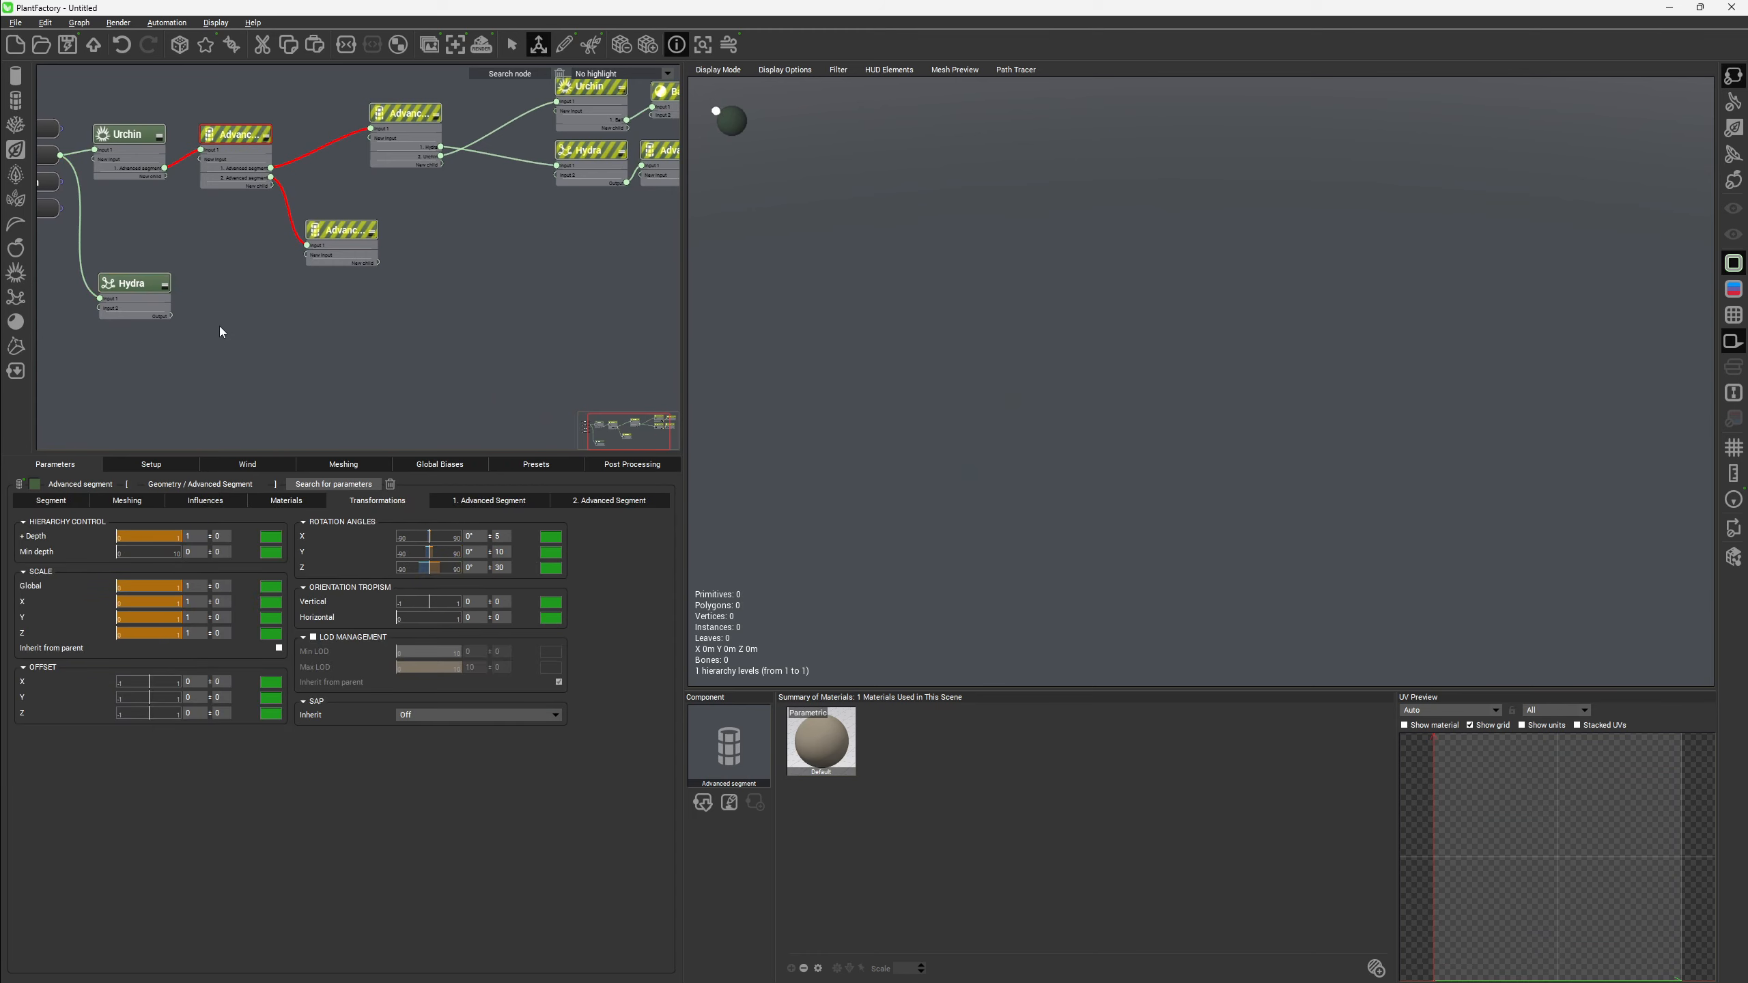
{"action": "key", "text": "d"}
{"action": "key", "text": "d"}
{"action": "left_click", "coordinate": [188, 347]}
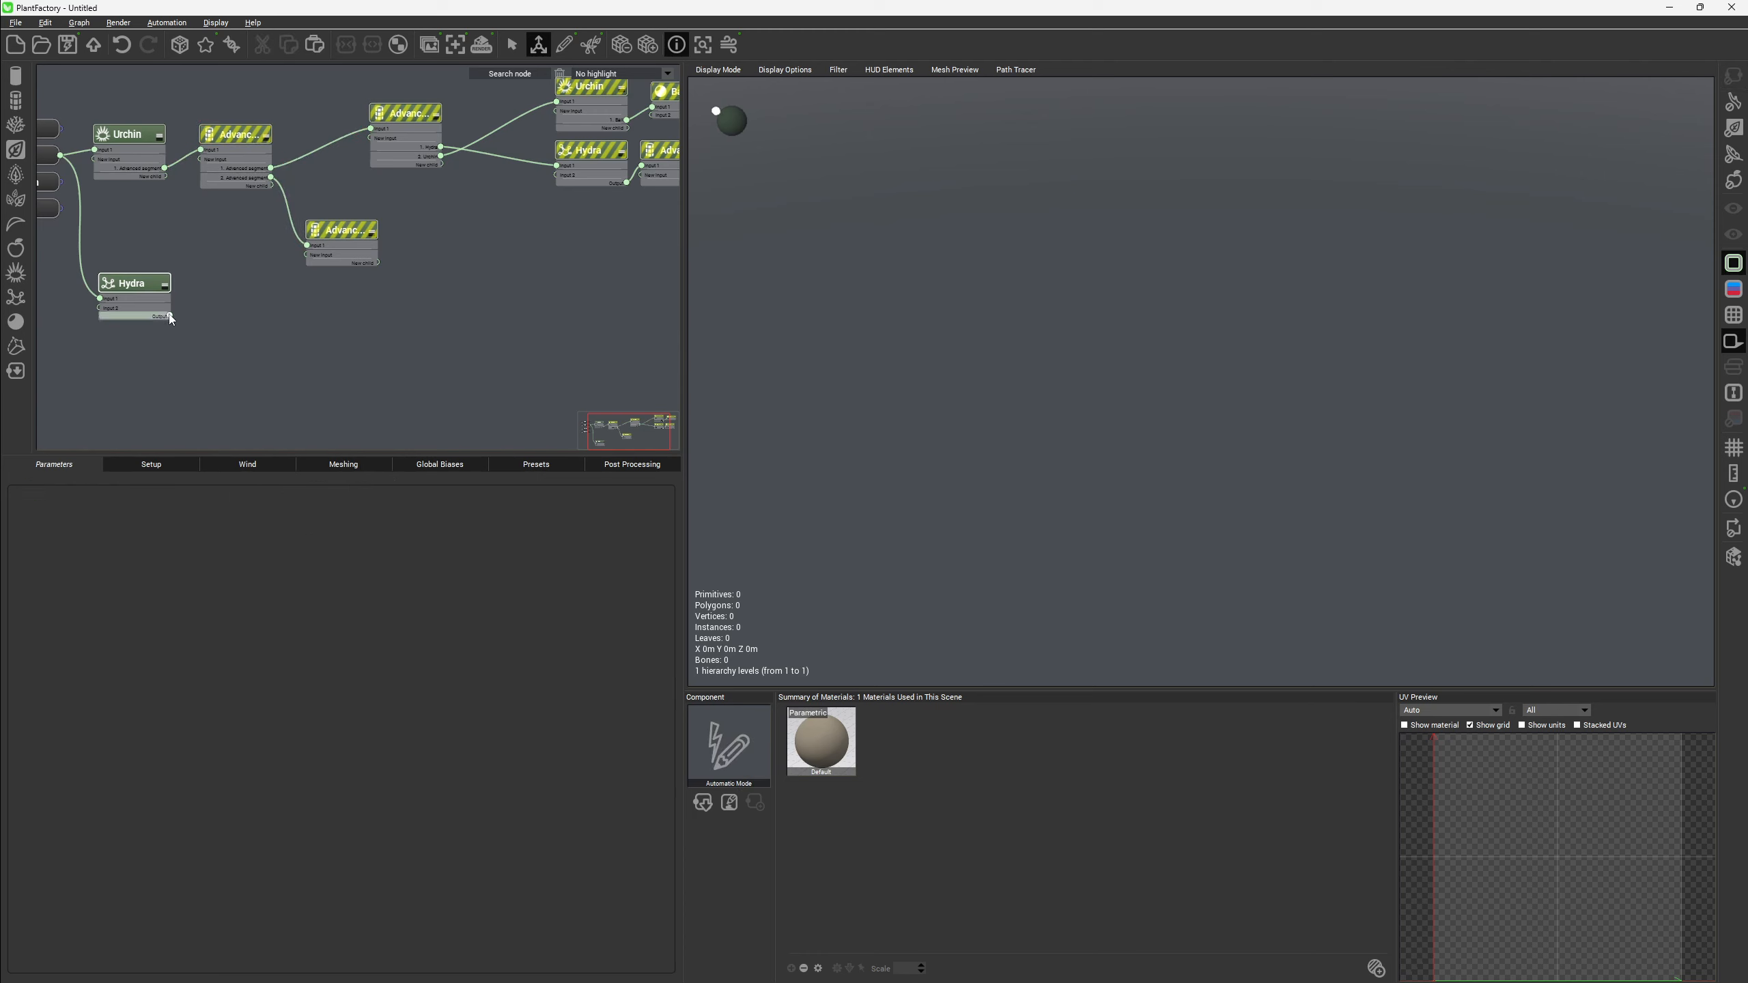
Add an Advanced Segment node as a child of the Hydra node.
{"action": "left_click_drag", "start_coordinate": [171, 318], "coordinate": [221, 337]}
{"action": "mouse_move", "coordinate": [275, 360]}
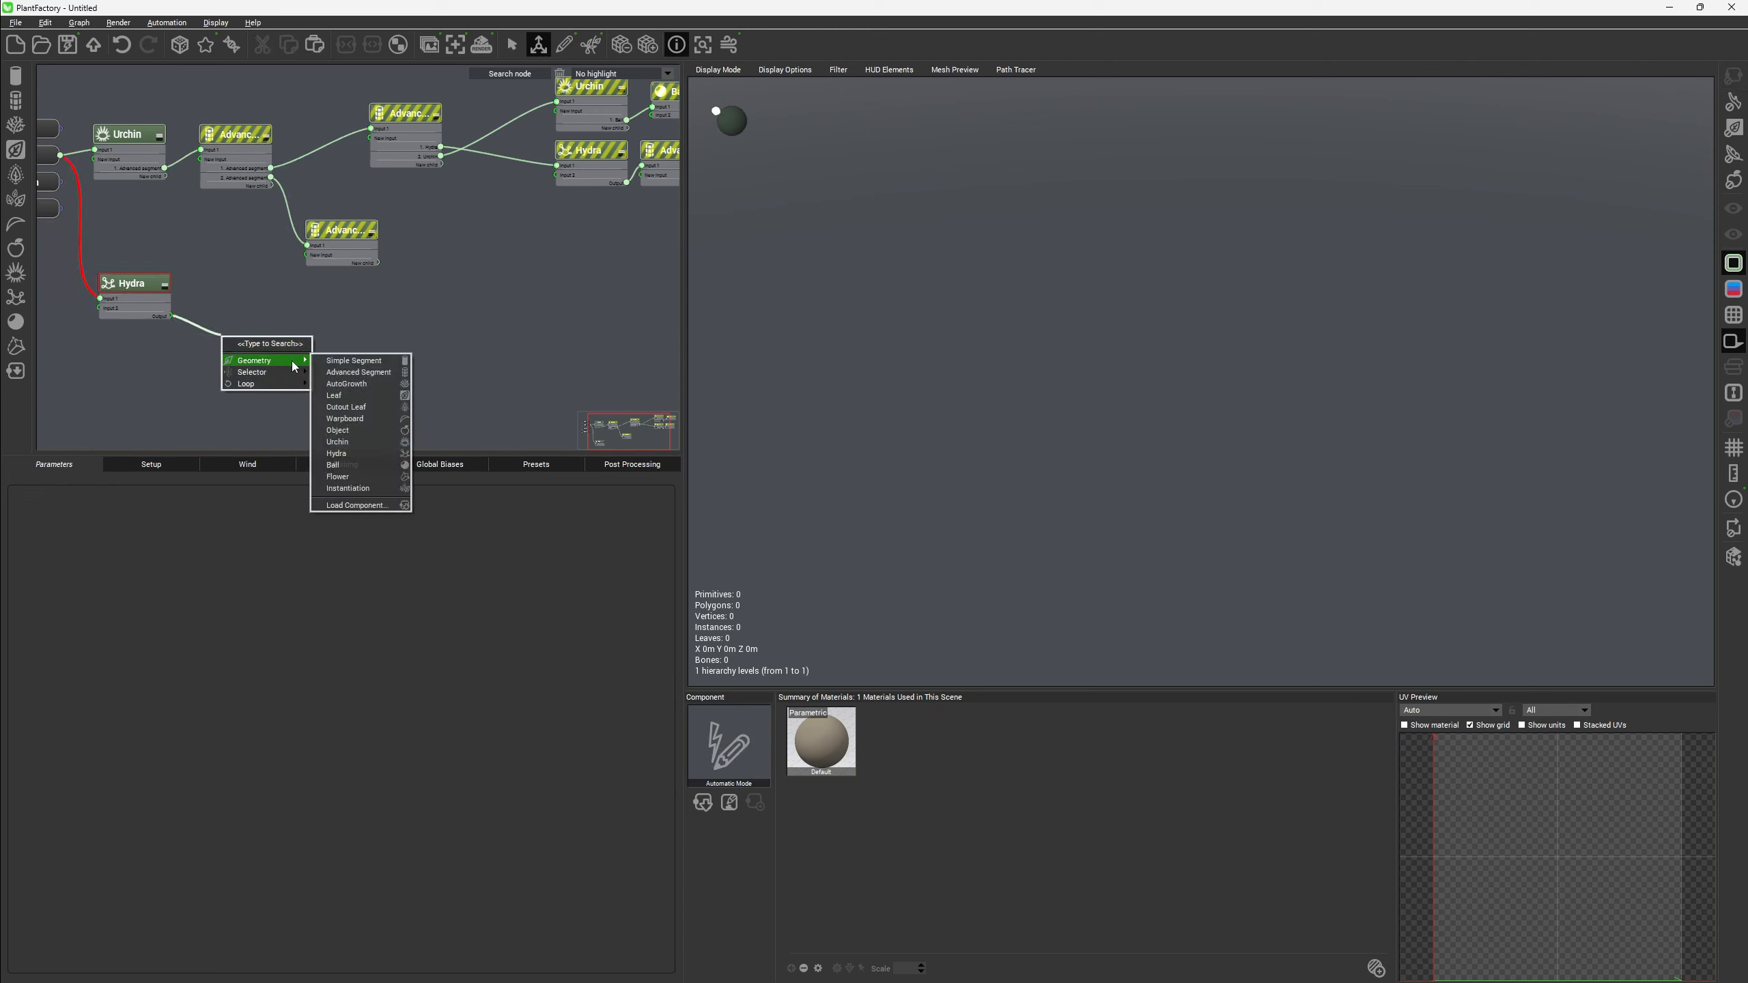
{"action": "left_click", "coordinate": [364, 373]}
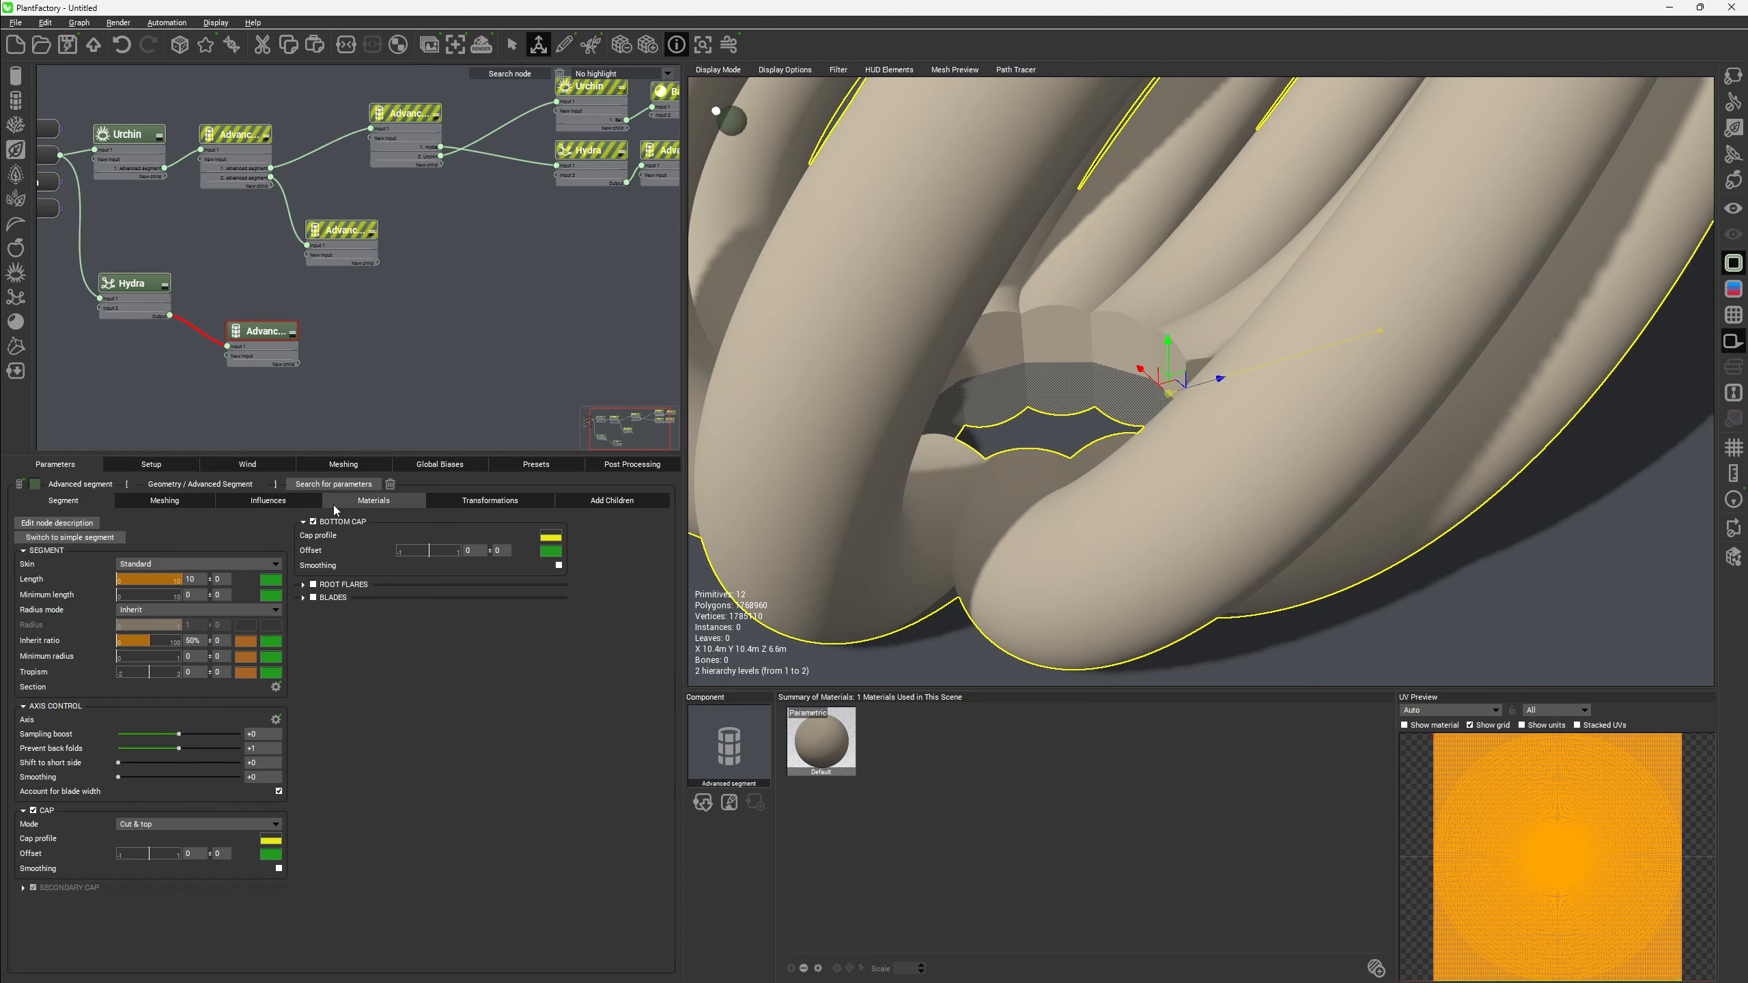
Set the strength of the global attractor bias to 0 so the segments no longer bend.
{"action": "left_click", "coordinate": [420, 467]}
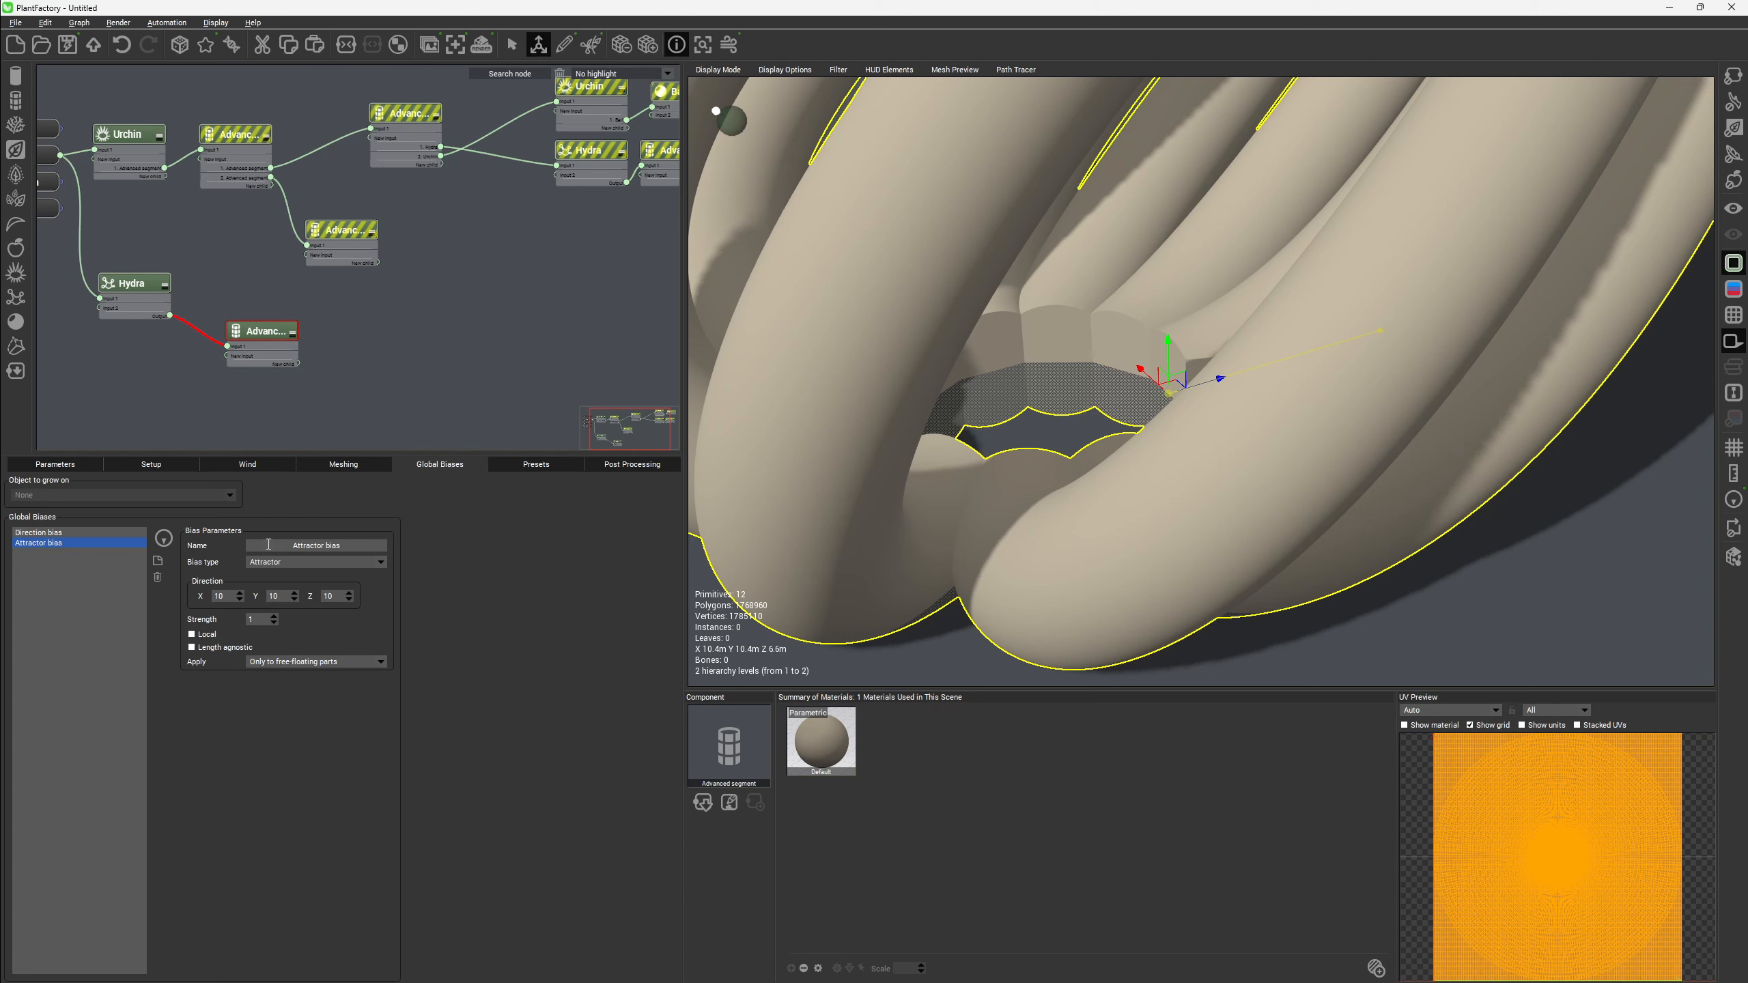
{"action": "left_click", "coordinate": [255, 619]}
{"action": "type", "text": "0"}
{"action": "key", "text": "Return"}
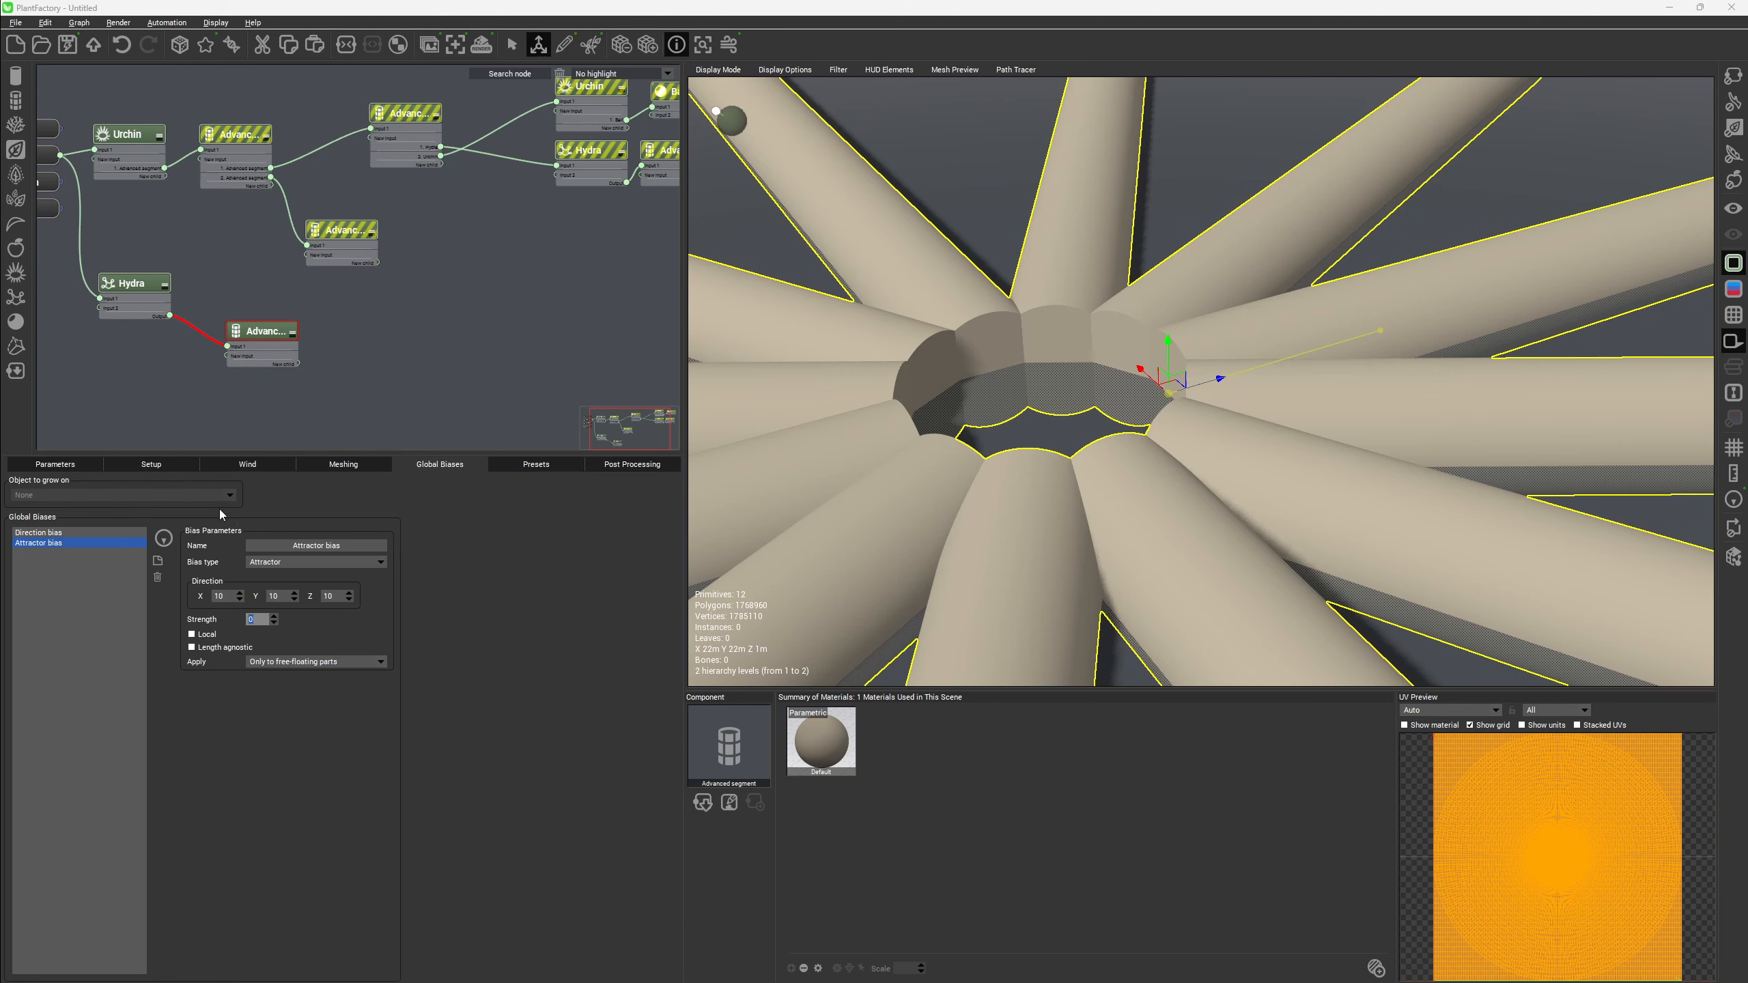
{"action": "left_click", "coordinate": [239, 339]}
{"action": "scroll", "coordinate": [303, 364], "scroll_direction": "down", "scroll_amount": 3}
{"action": "scroll", "coordinate": [1236, 541], "scroll_direction": "down", "scroll_amount": 5}
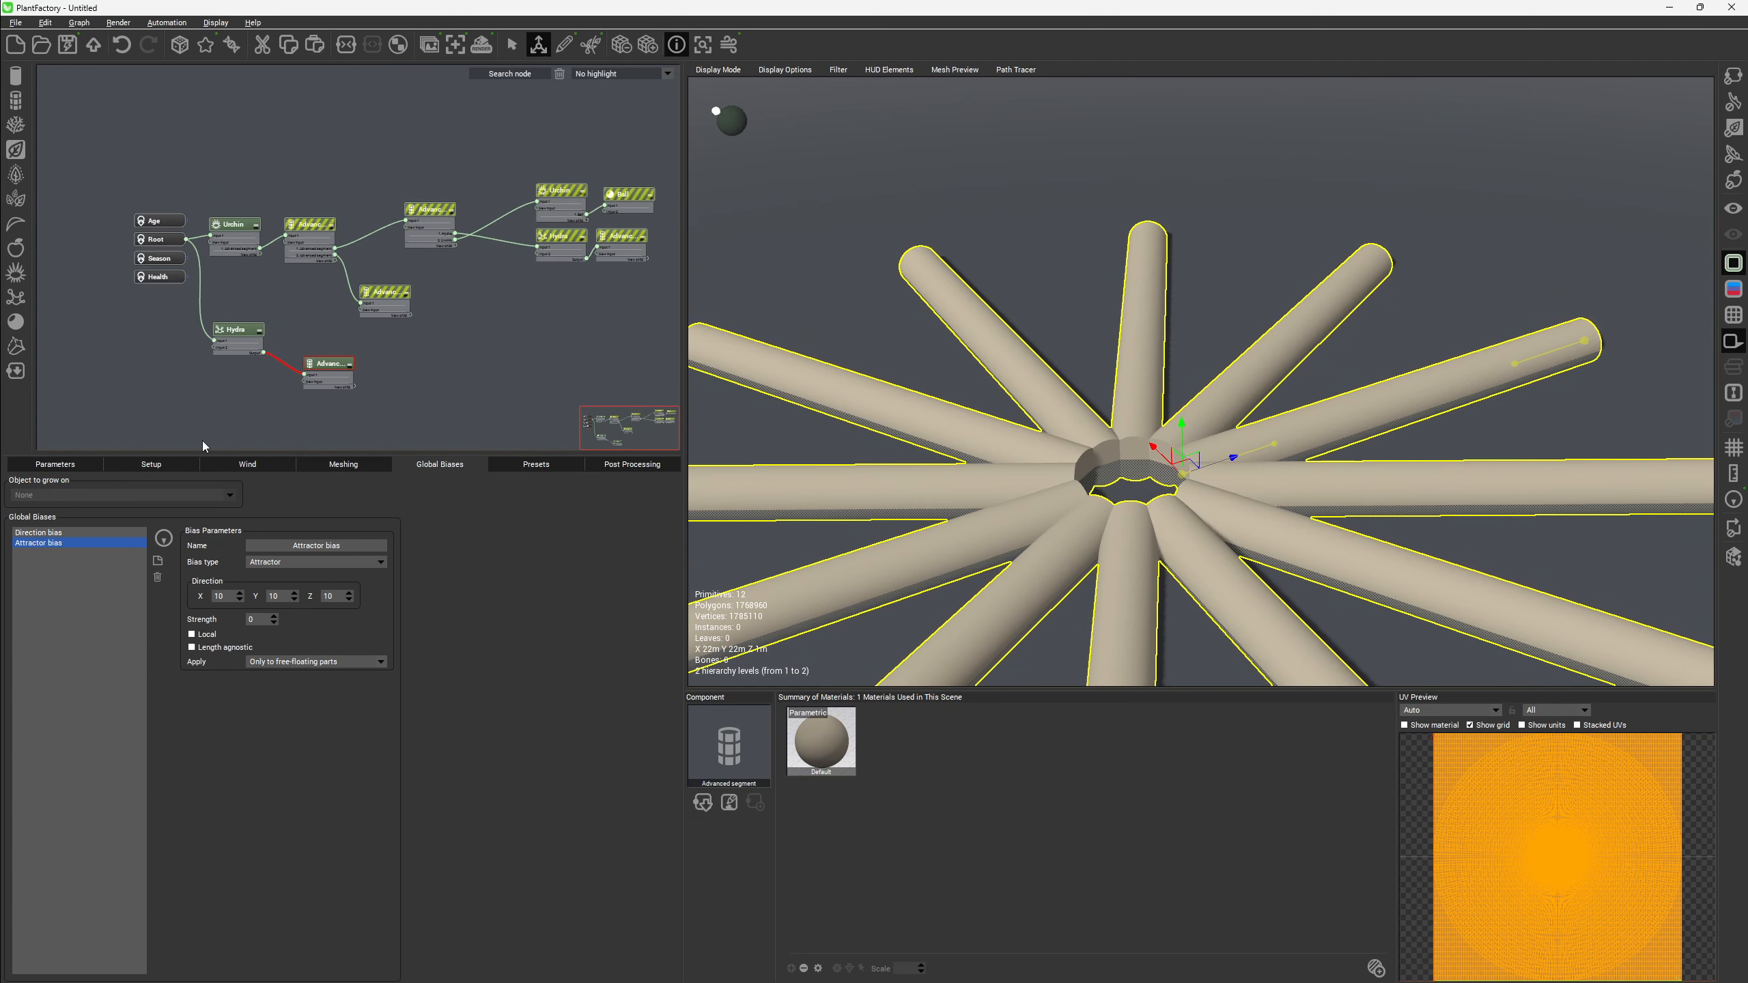
Set the Hydra's child segment to a length of 1 and an inherit ratio of 2%.
{"action": "left_click", "coordinate": [76, 464]}
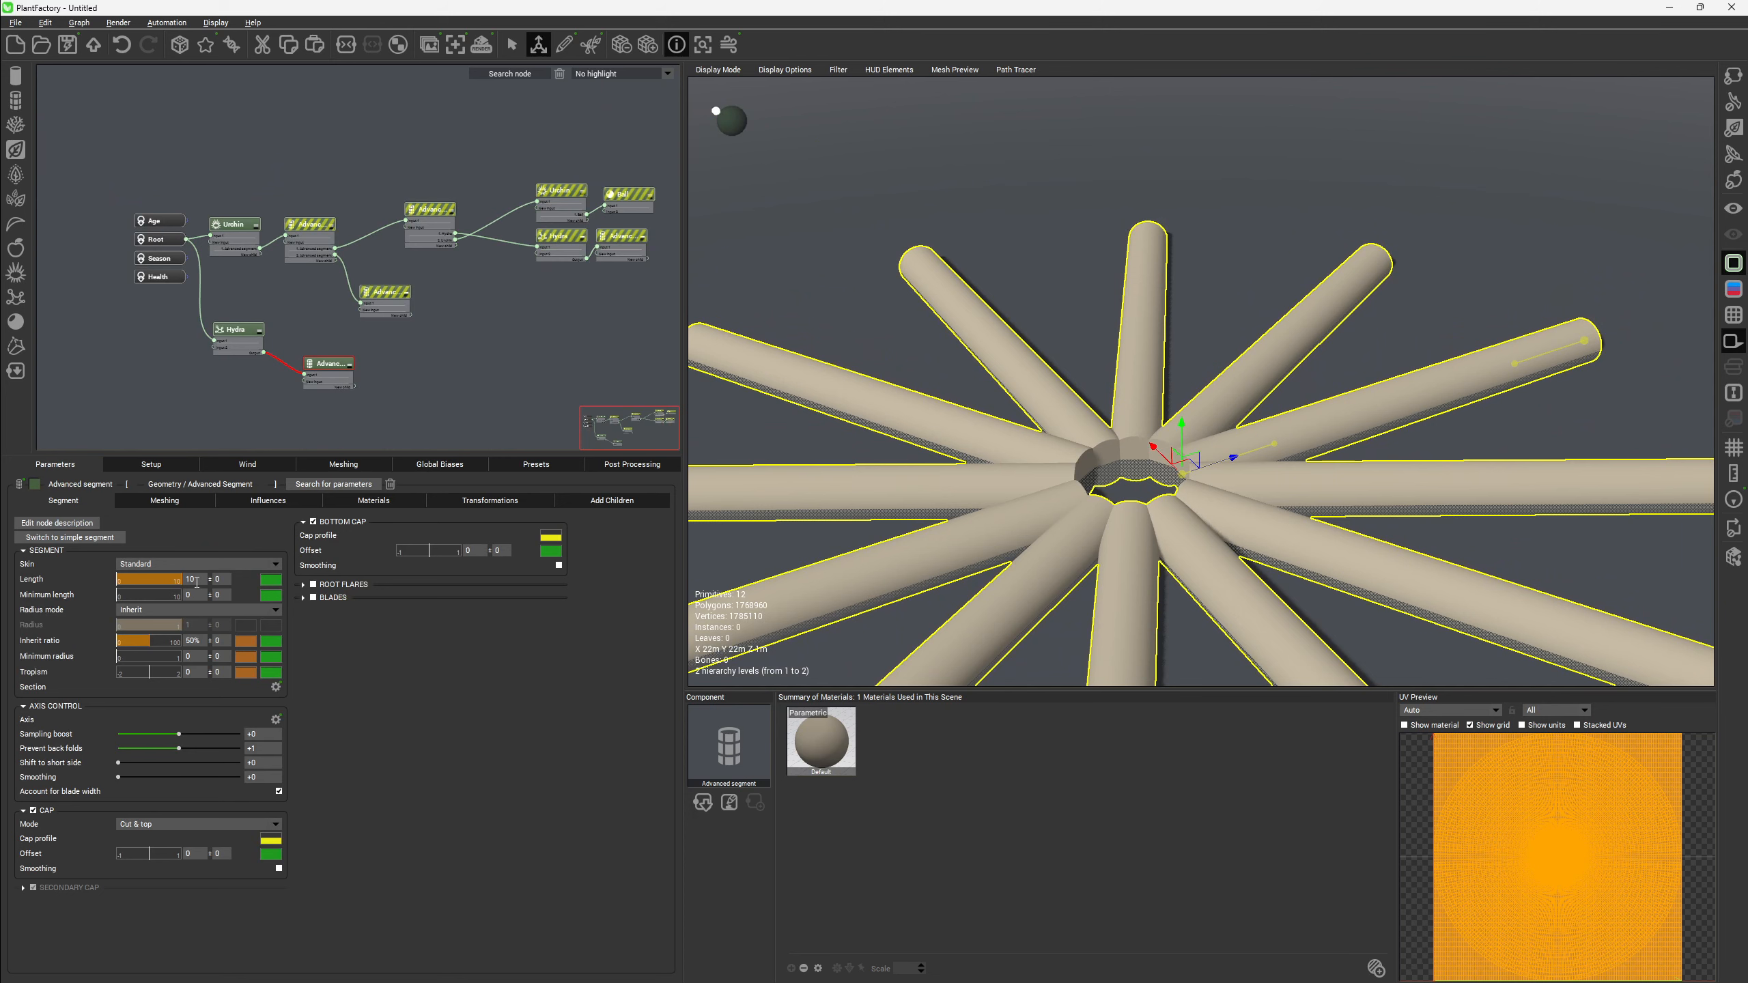
{"action": "double_click", "coordinate": [197, 582]}
{"action": "type", "text": "1"}
{"action": "key", "text": "Return"}
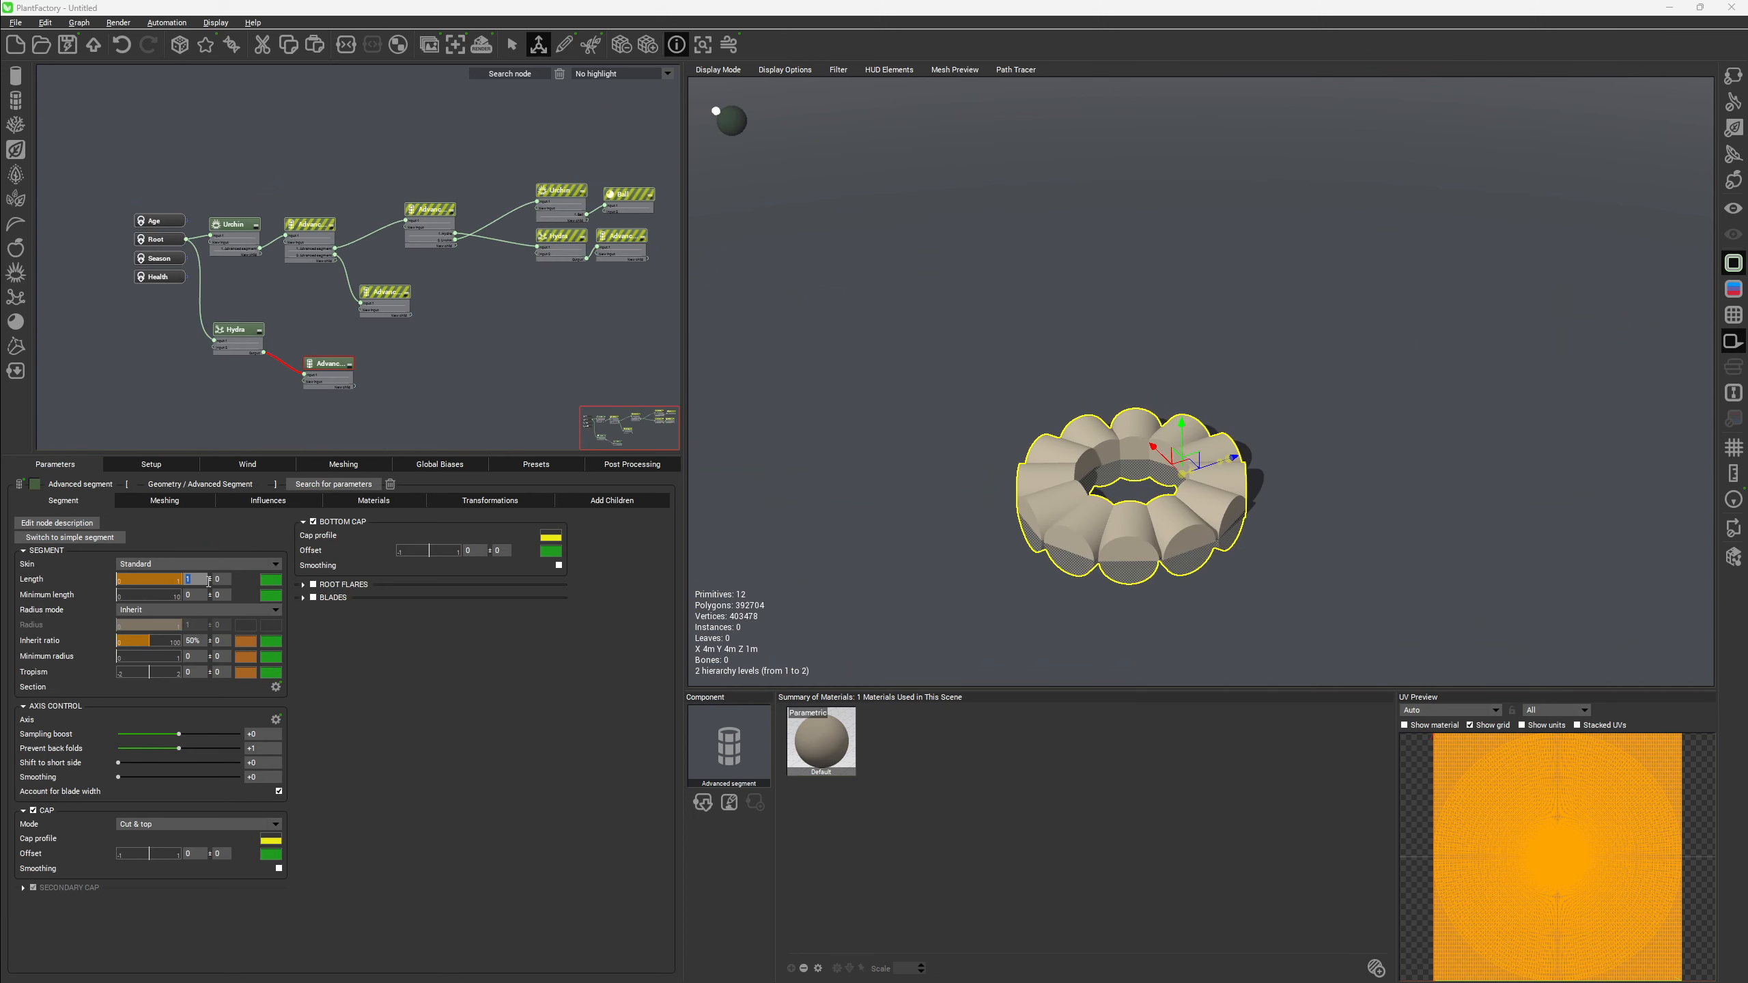
{"action": "double_click", "coordinate": [195, 640]}
{"action": "type", "text": "2"}
{"action": "key", "text": "Return"}
{"action": "scroll", "coordinate": [1142, 523], "scroll_direction": "up", "scroll_amount": 3}
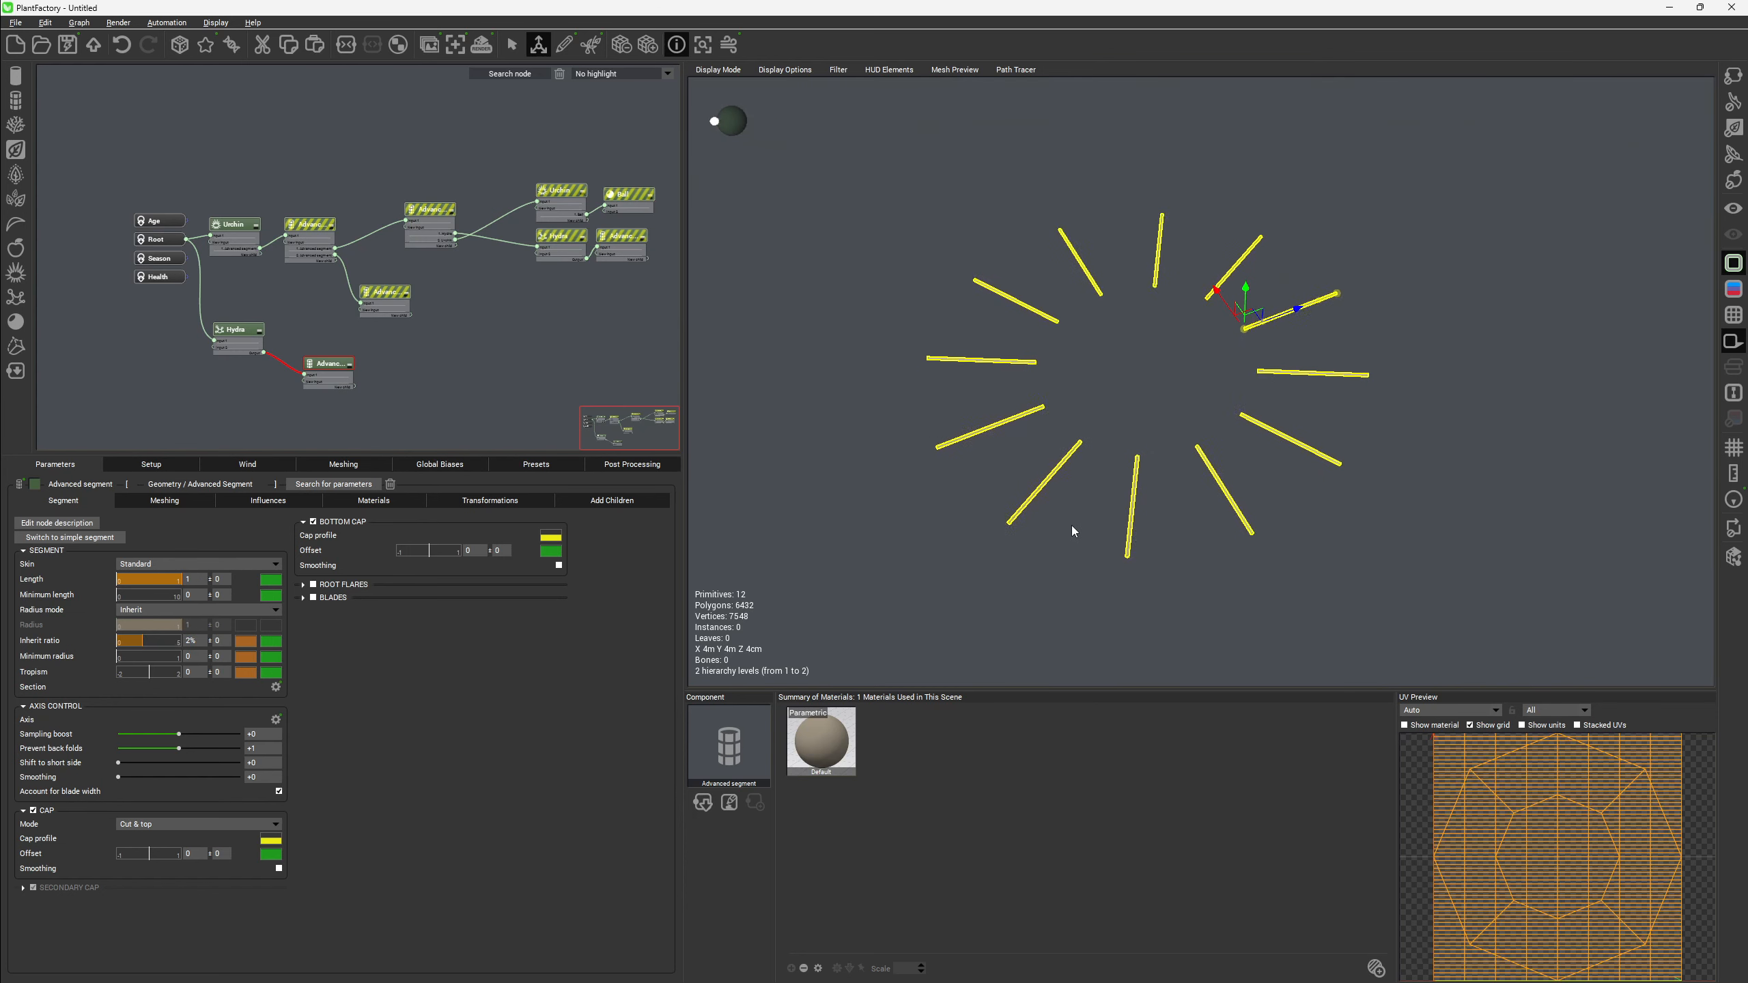
Set the Hydra's Angle 1 to 90° with a variation of 5 so its segments stand upright.
{"action": "left_click", "coordinate": [243, 322]}
{"action": "left_click", "coordinate": [243, 330]}
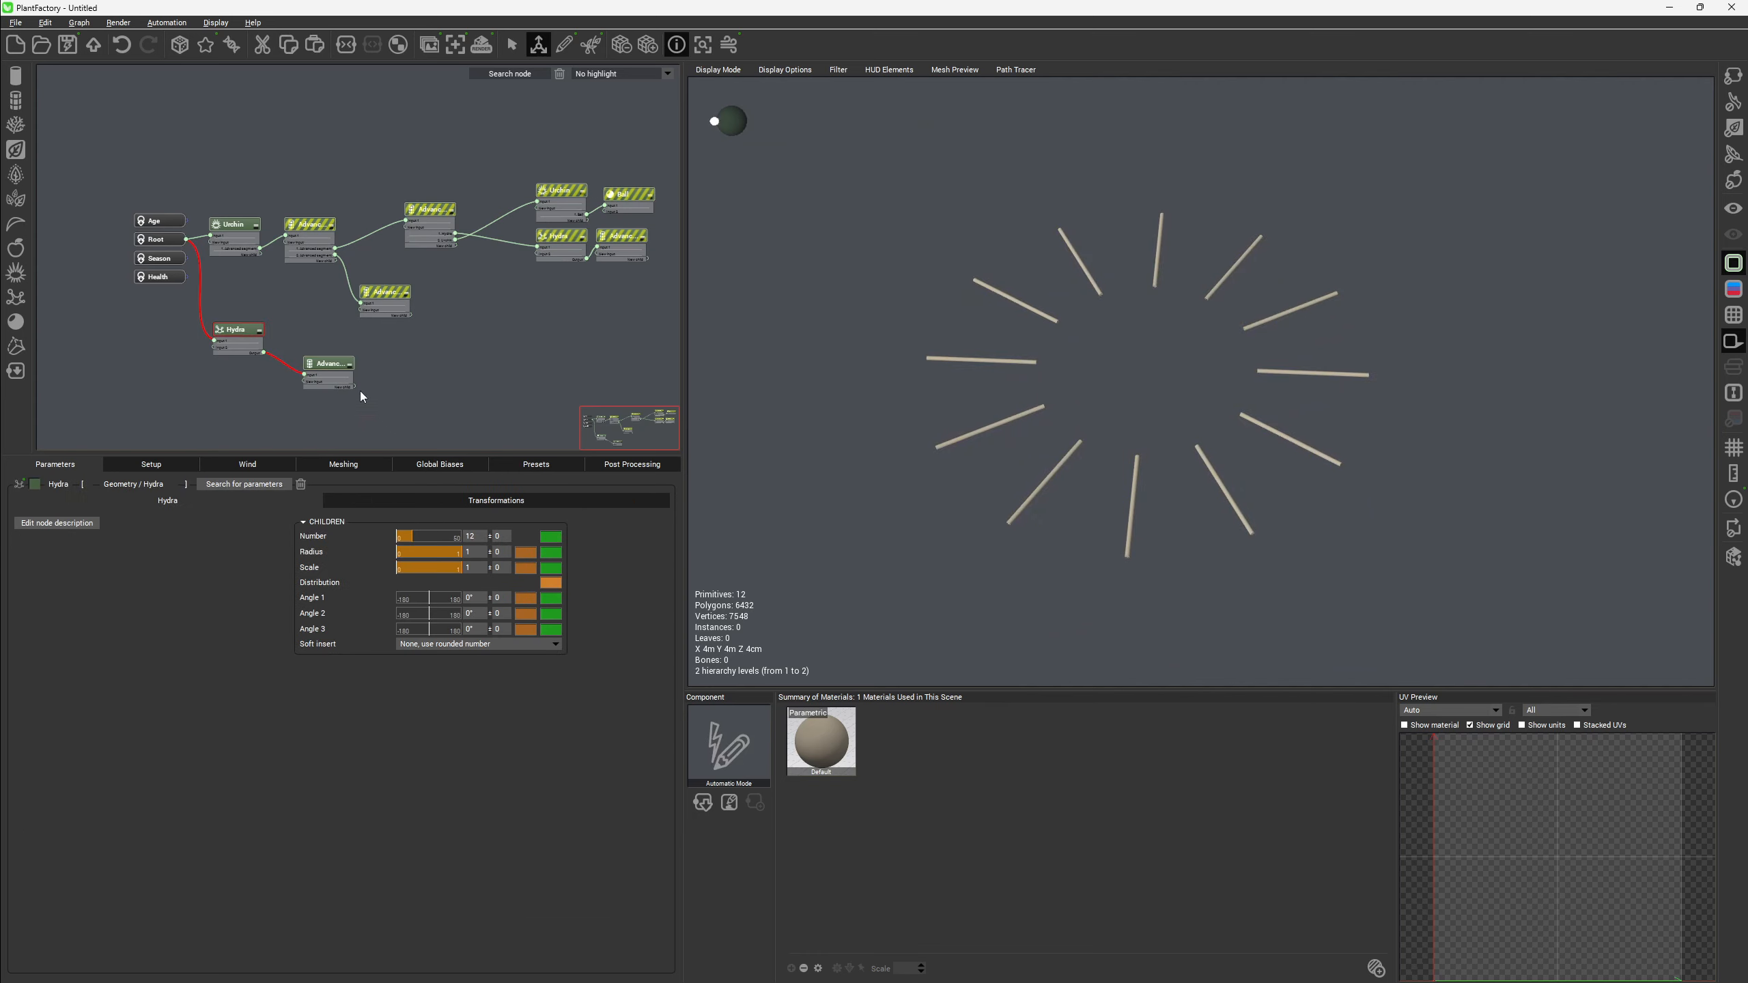
{"action": "left_click", "coordinate": [477, 597]}
{"action": "type", "text": "90"}
{"action": "key", "text": "Return"}
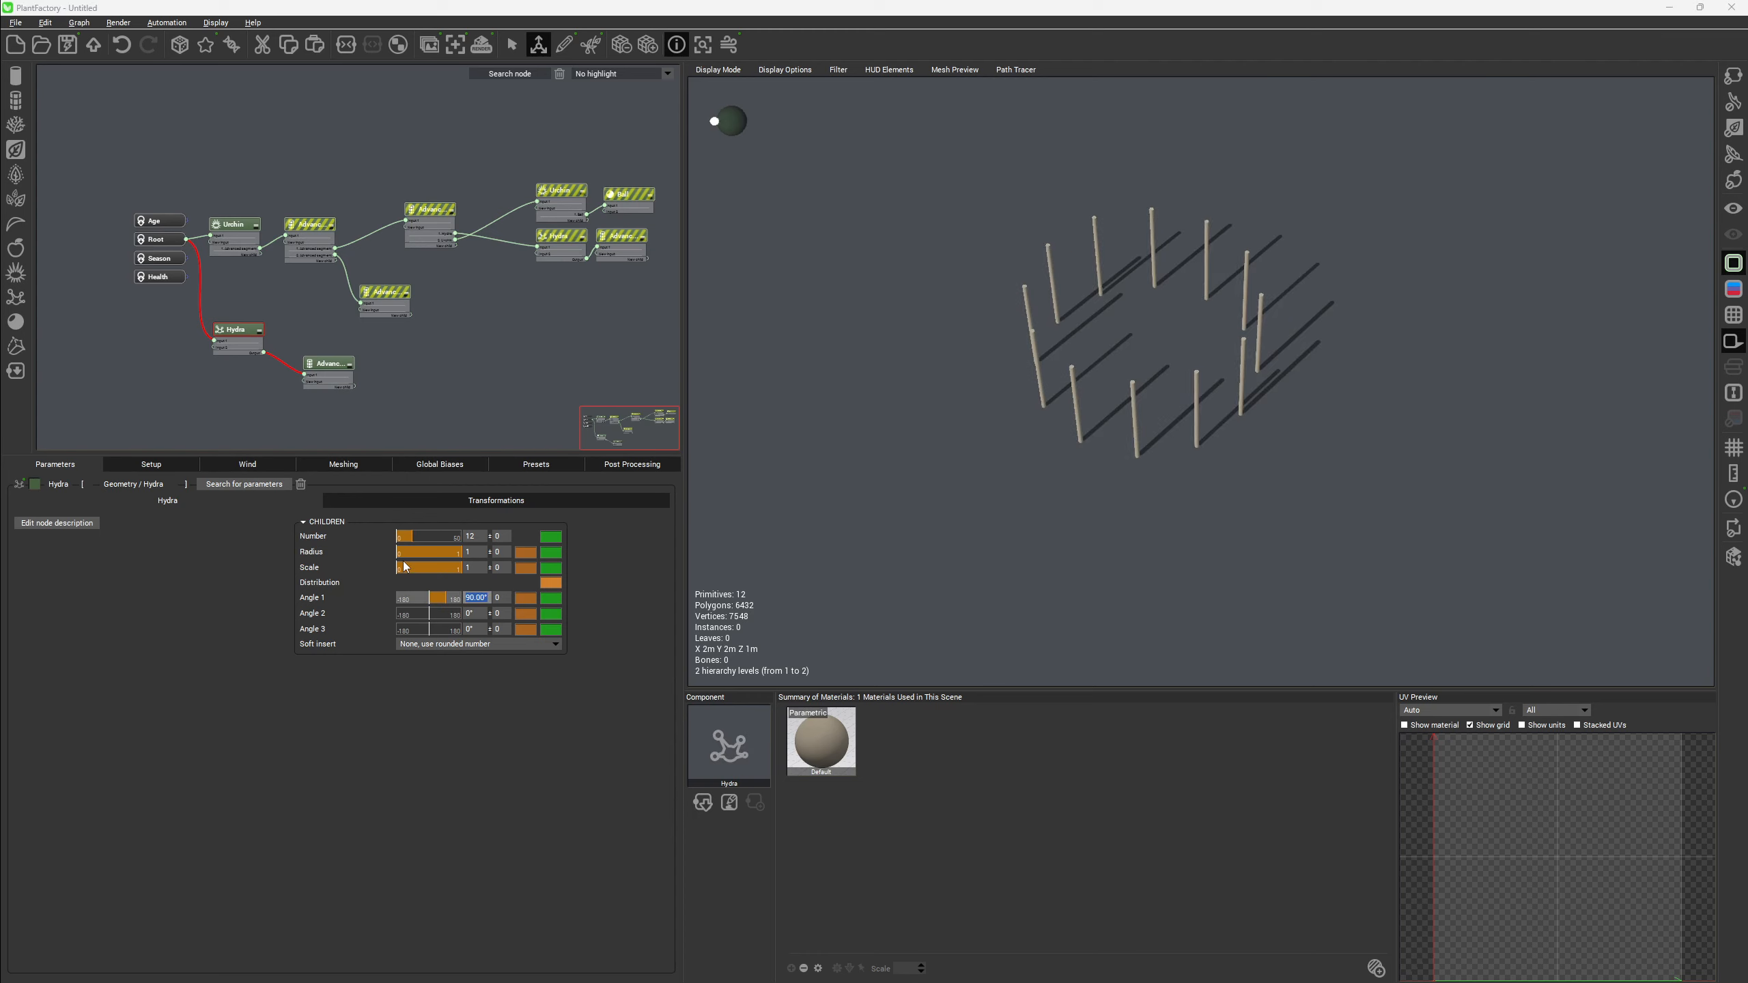
{"action": "left_click", "coordinate": [500, 597]}
{"action": "type", "text": "5"}
{"action": "mouse_move", "coordinate": [1232, 243]}
{"action": "left_mouse_down"}
{"action": "mouse_move", "coordinate": [1338, 241]}
{"action": "mouse_move", "coordinate": [1307, 188]}
{"action": "mouse_move", "coordinate": [1250, 243]}
{"action": "left_mouse_up"}
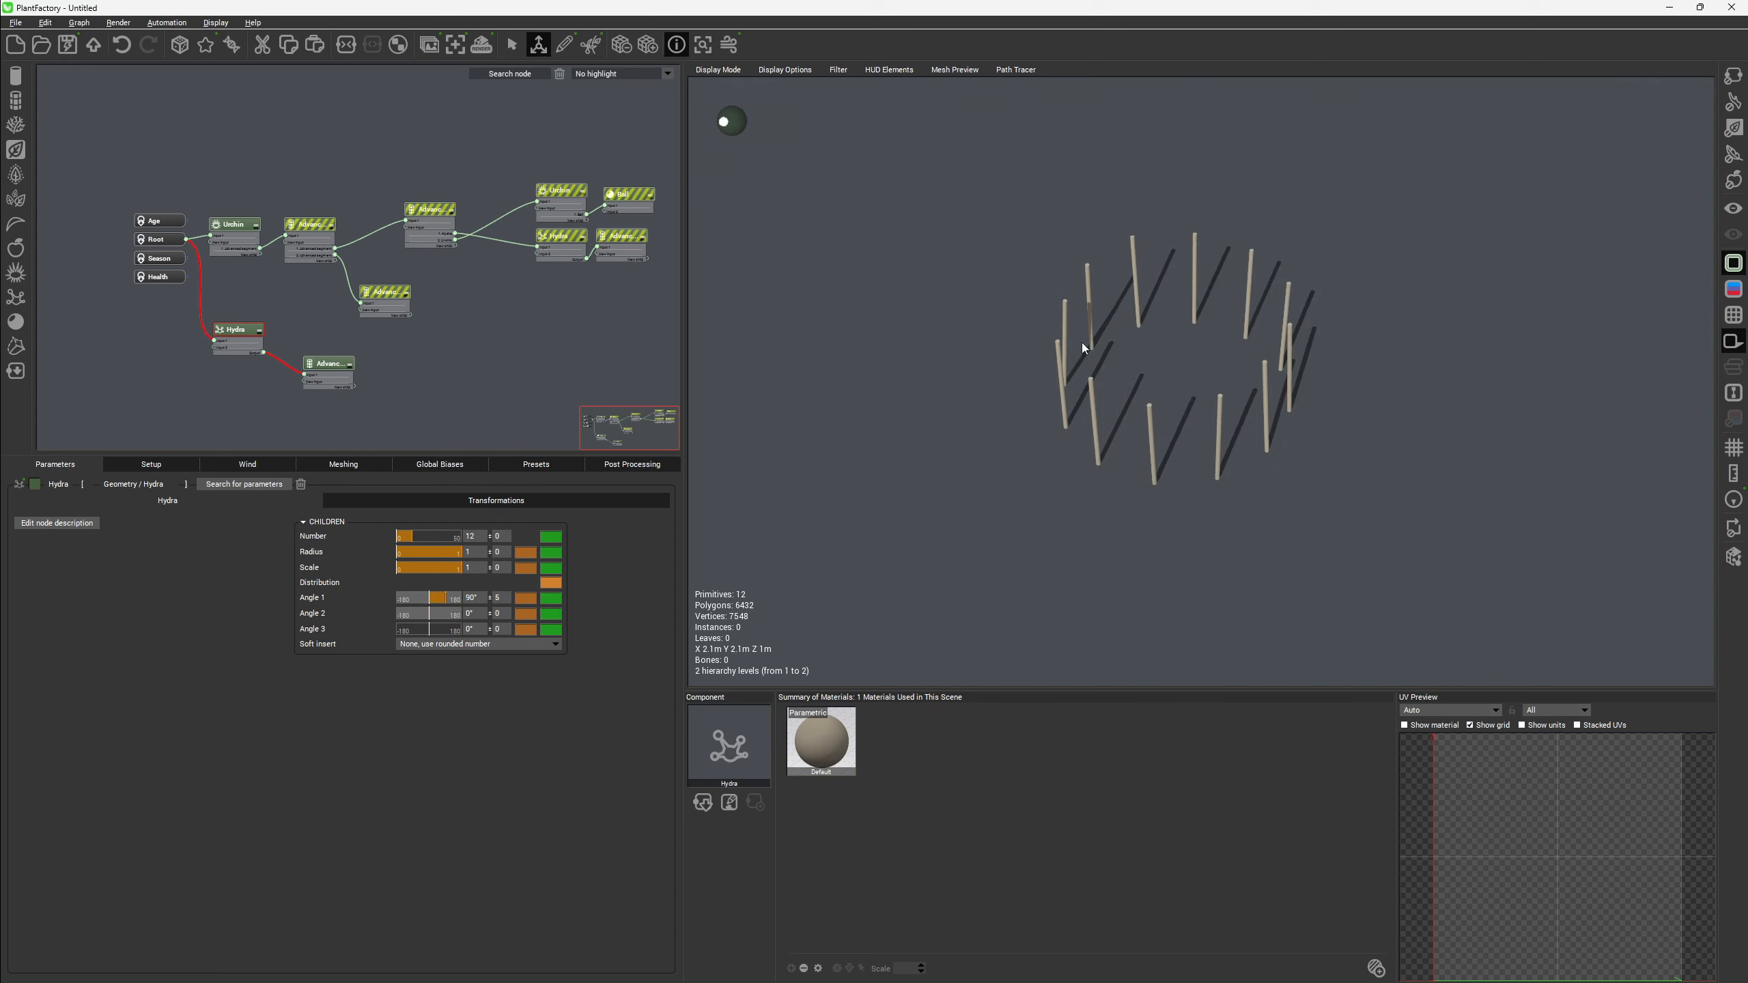
{"action": "mouse_move", "coordinate": [1081, 341]}
{"action": "left_mouse_down"}
{"action": "mouse_move", "coordinate": [1078, 437]}
{"action": "mouse_move", "coordinate": [1090, 324]}
{"action": "left_mouse_up"}
Raise the Hydra's number of children to about 48 and lower the start of its radius profile to about 0.08.
{"action": "left_click_drag", "start_coordinate": [413, 537], "coordinate": [455, 535]}
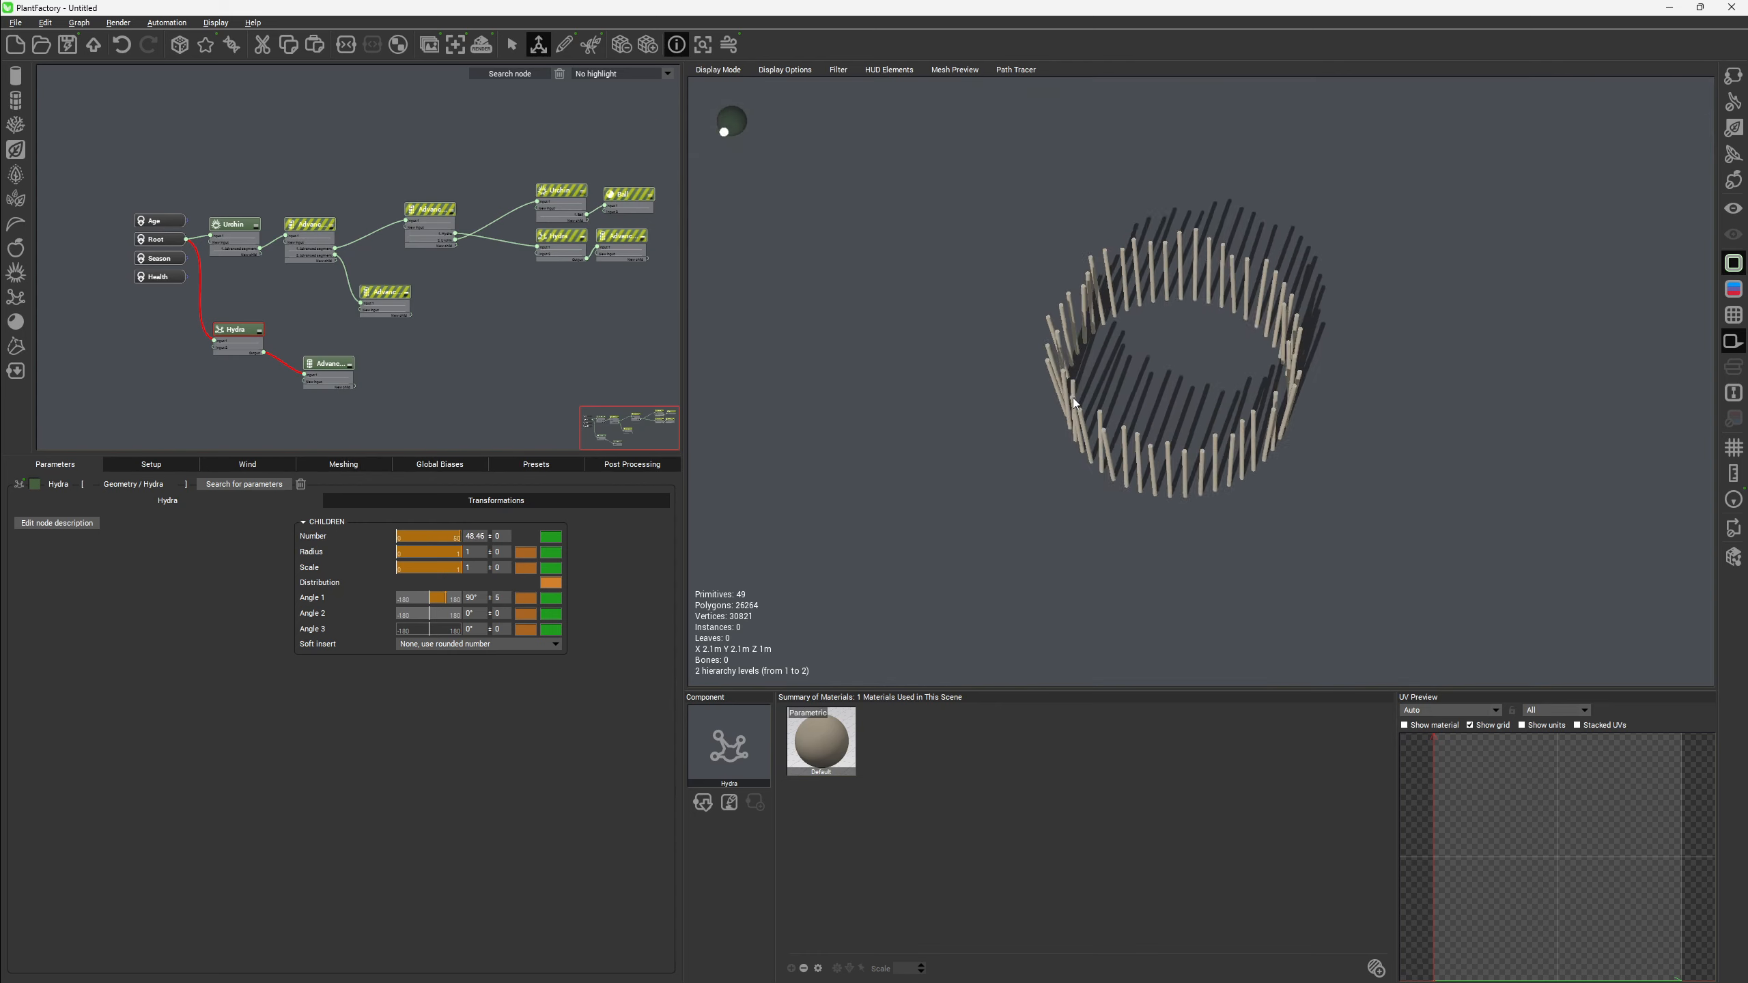
{"action": "left_click_drag", "start_coordinate": [1101, 413], "coordinate": [1206, 348]}
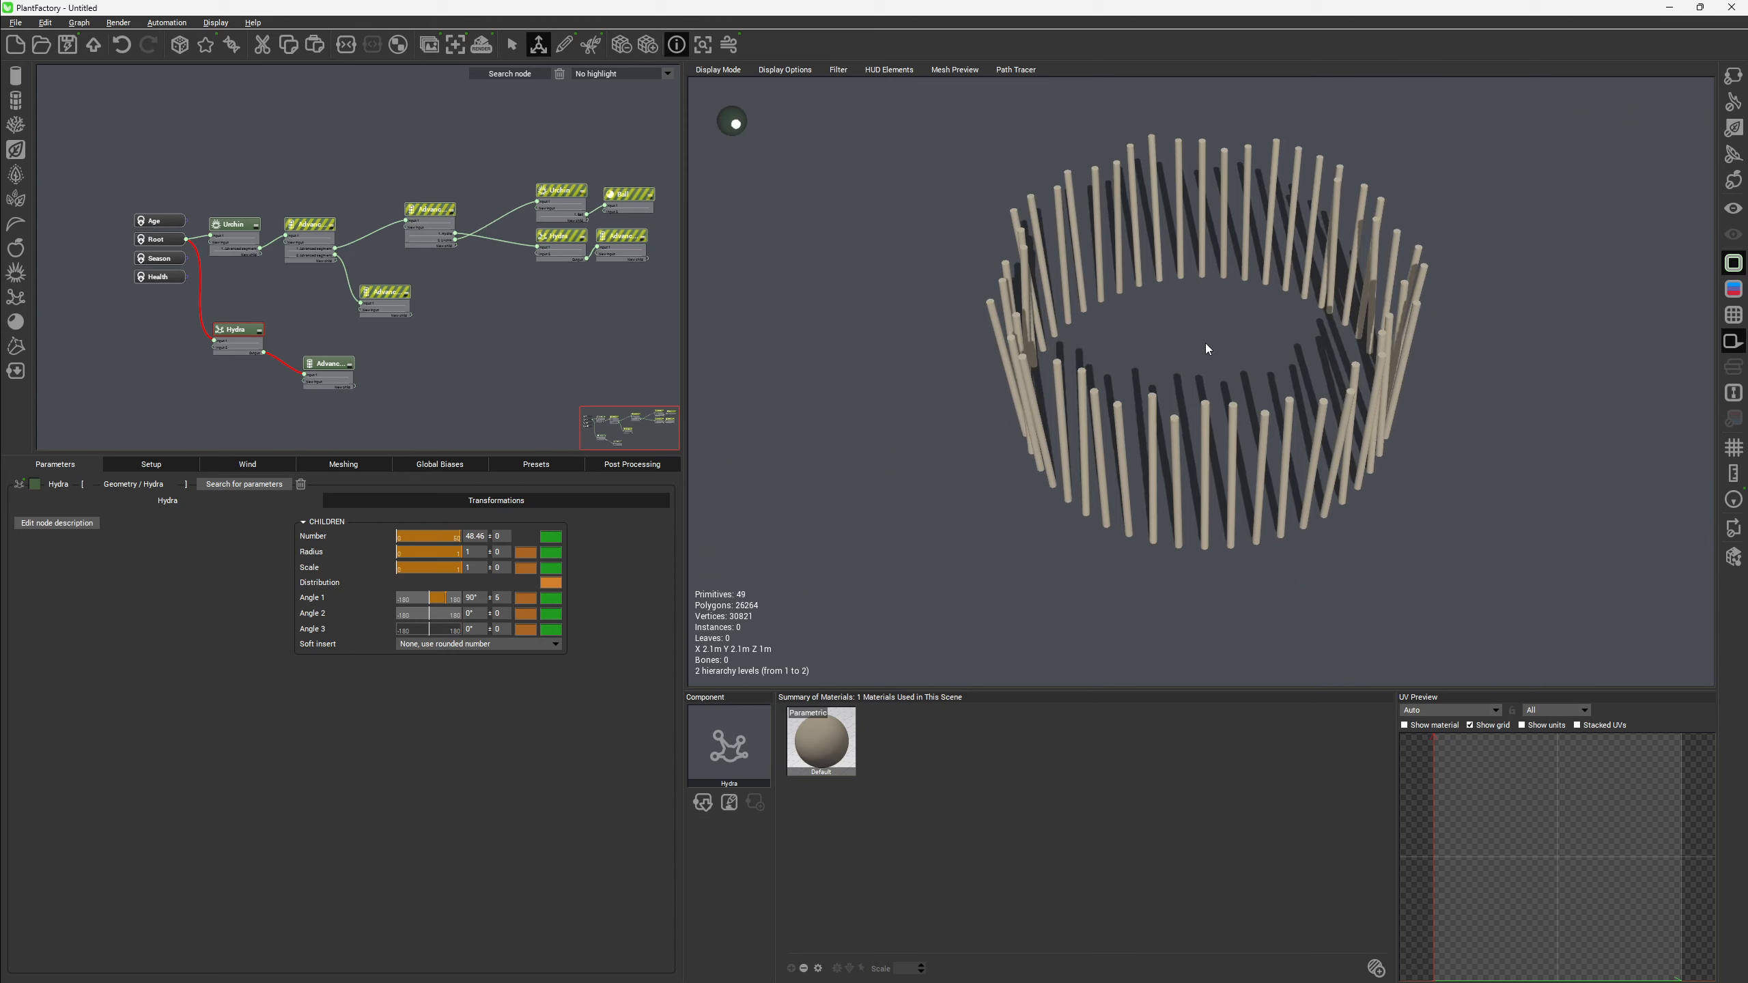
{"action": "left_click", "coordinate": [525, 553]}
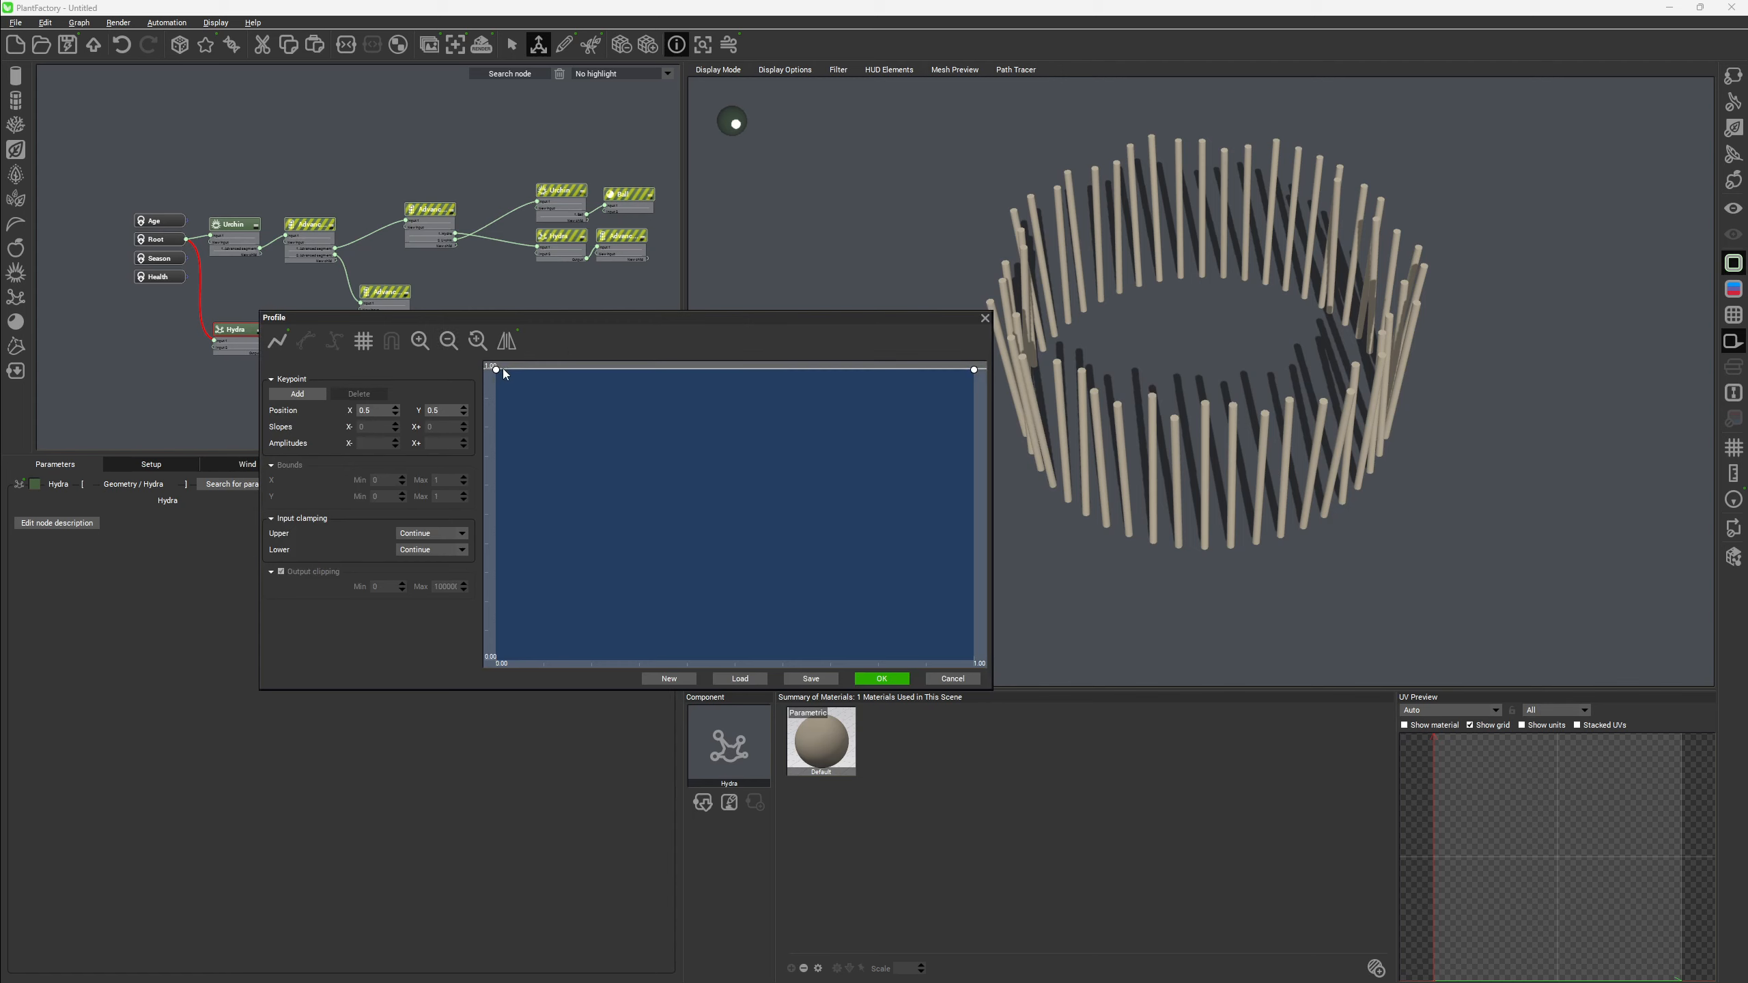
{"action": "left_click_drag", "start_coordinate": [499, 376], "coordinate": [497, 640]}
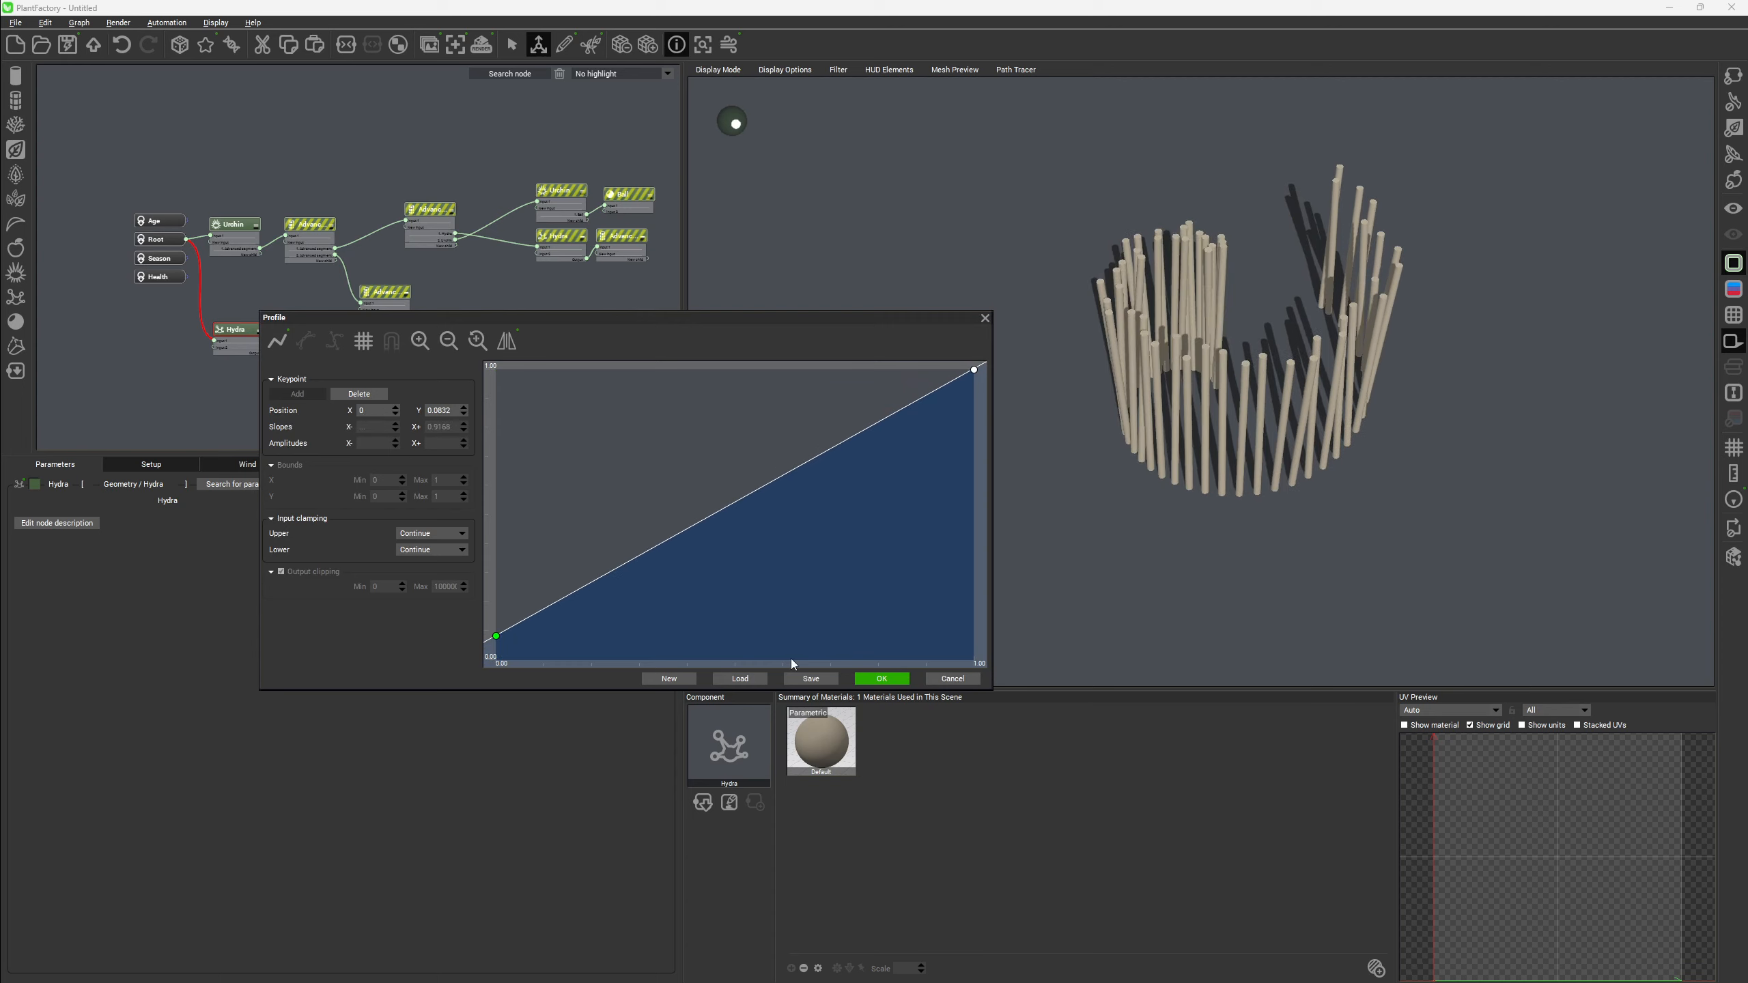
{"action": "left_click", "coordinate": [882, 679]}
{"action": "left_click_drag", "start_coordinate": [1275, 244], "coordinate": [1259, 347]}
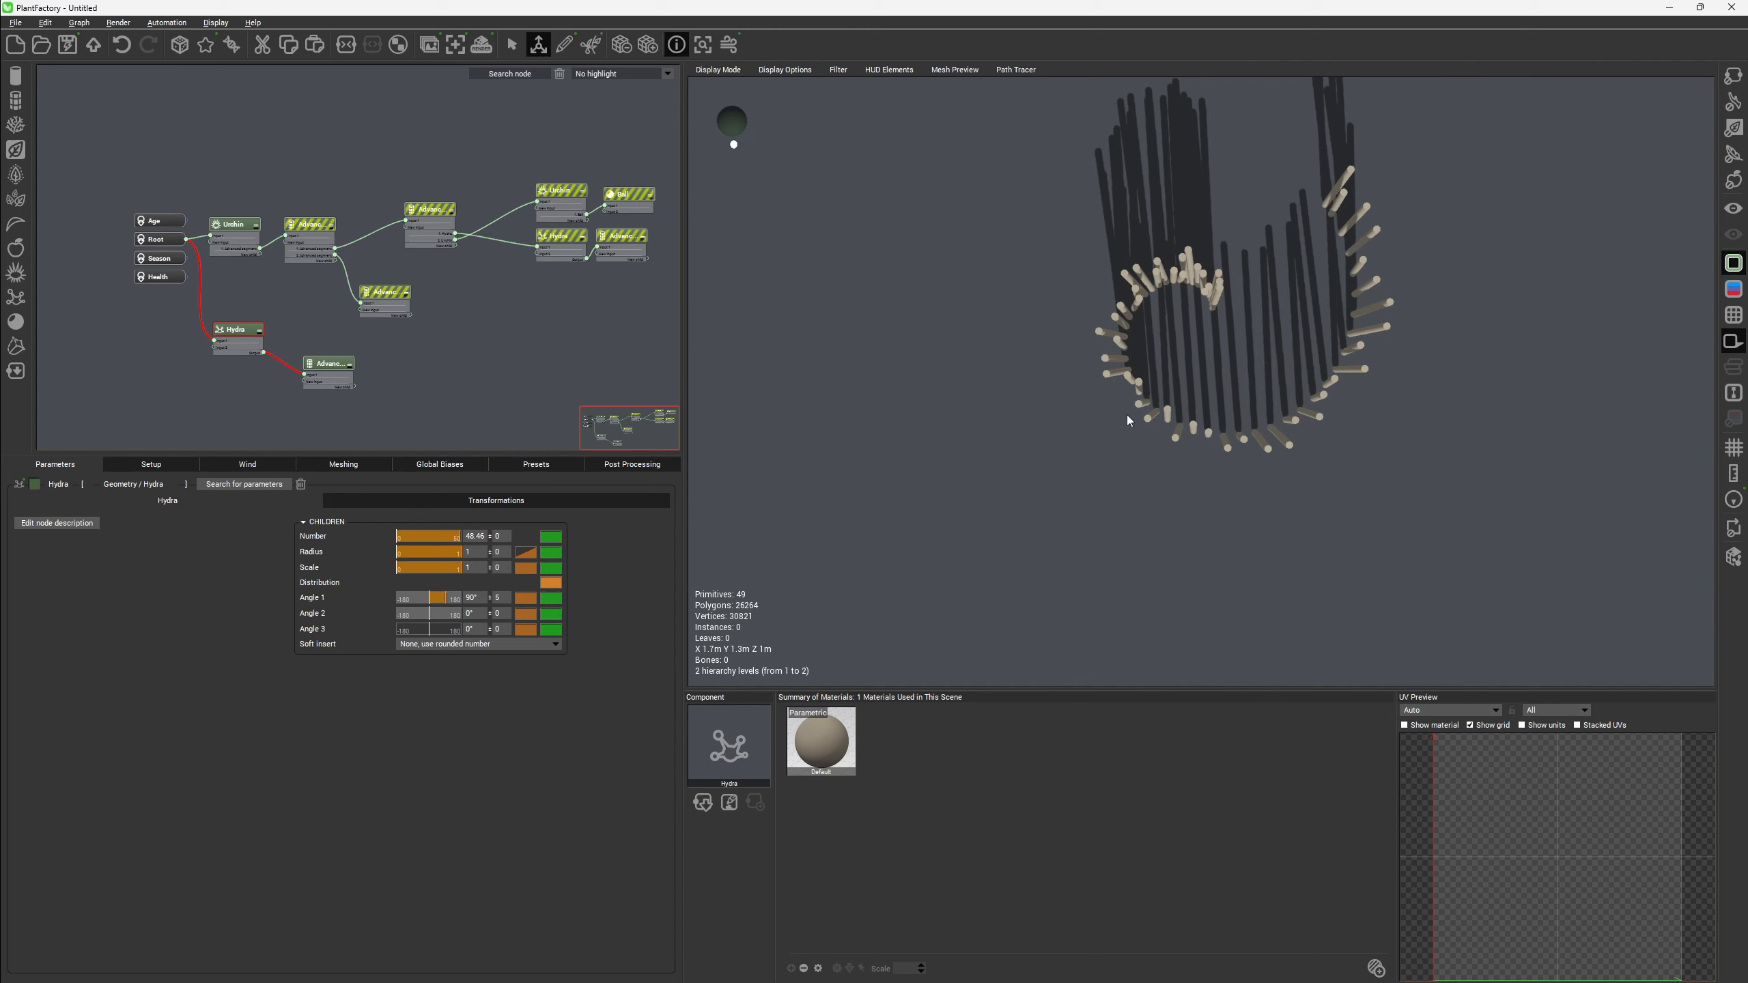
Raise the Hydra's number of children to about 50 and inspect the spiral arrangement from several sides.
{"action": "mouse_move", "coordinate": [459, 538]}
{"action": "left_mouse_down"}
{"action": "mouse_move", "coordinate": [436, 538]}
{"action": "mouse_move", "coordinate": [461, 538]}
{"action": "left_mouse_up"}
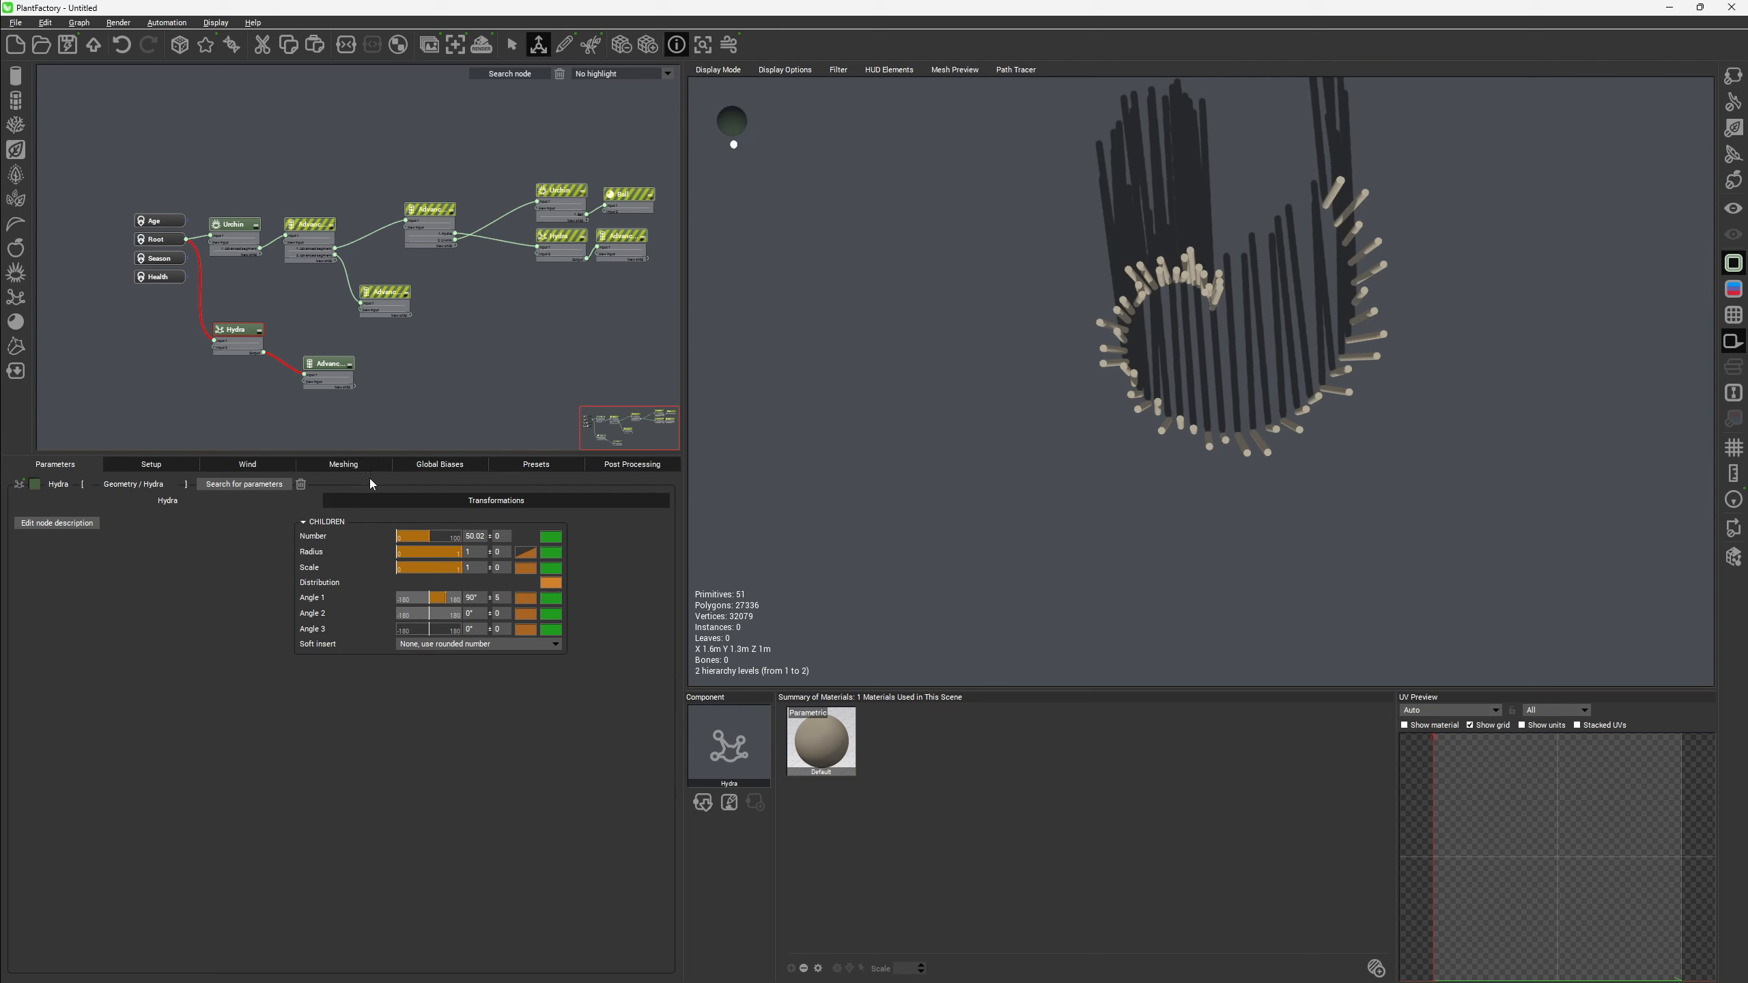
{"action": "mouse_move", "coordinate": [427, 613]}
{"action": "left_mouse_down"}
{"action": "mouse_move", "coordinate": [472, 613]}
{"action": "mouse_move", "coordinate": [427, 615]}
{"action": "mouse_move", "coordinate": [455, 631]}
{"action": "mouse_move", "coordinate": [429, 632]}
{"action": "left_mouse_up"}
{"action": "left_click_drag", "start_coordinate": [1018, 440], "coordinate": [1204, 241]}
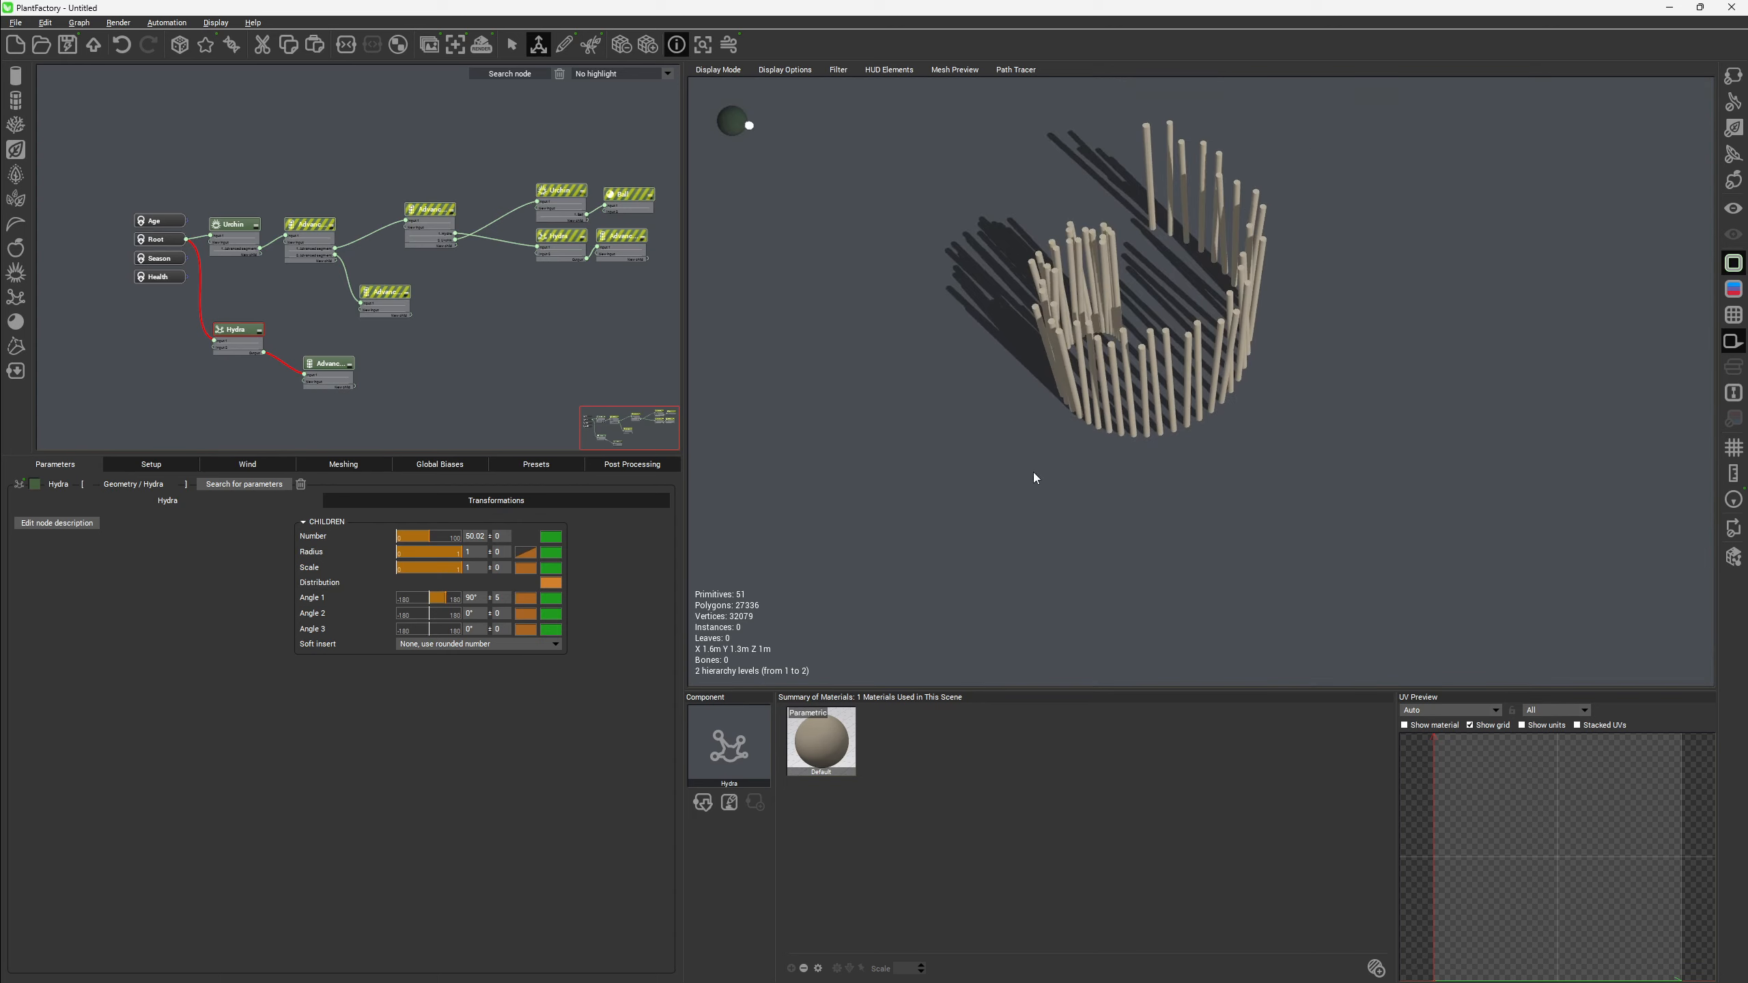
{"action": "middle_click_drag", "start_coordinate": [1083, 281], "coordinate": [1093, 353]}
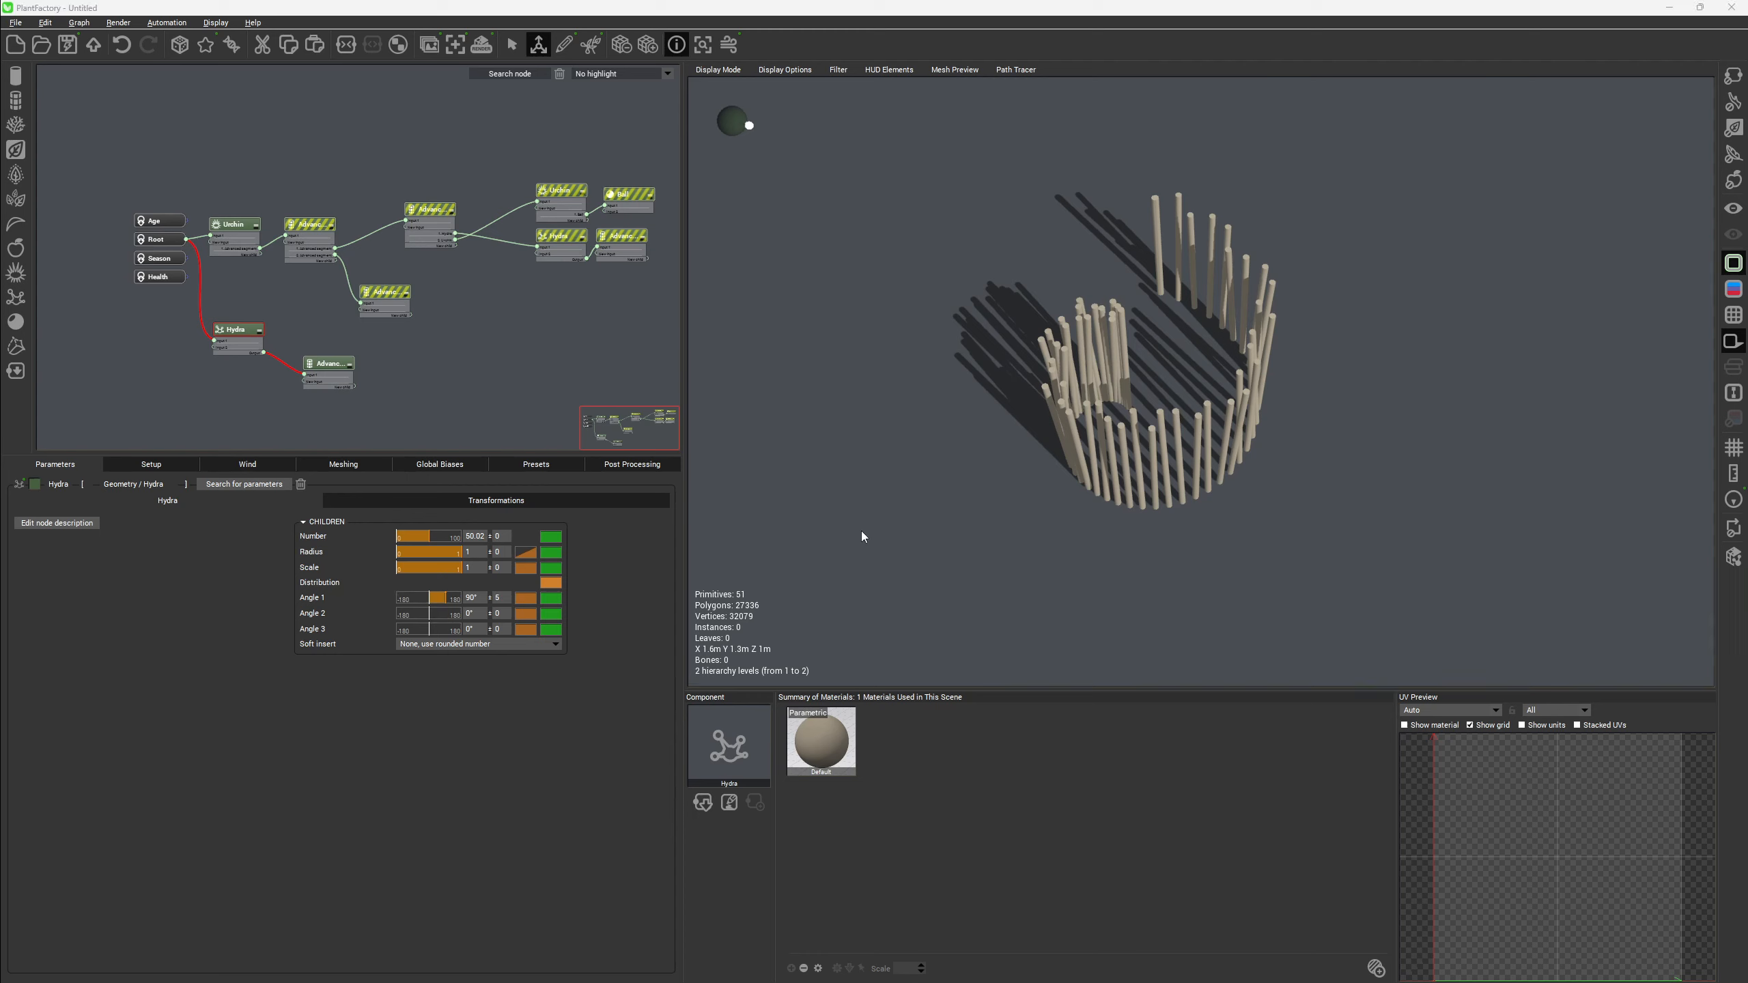
{"action": "left_click_drag", "start_coordinate": [940, 461], "coordinate": [976, 498]}
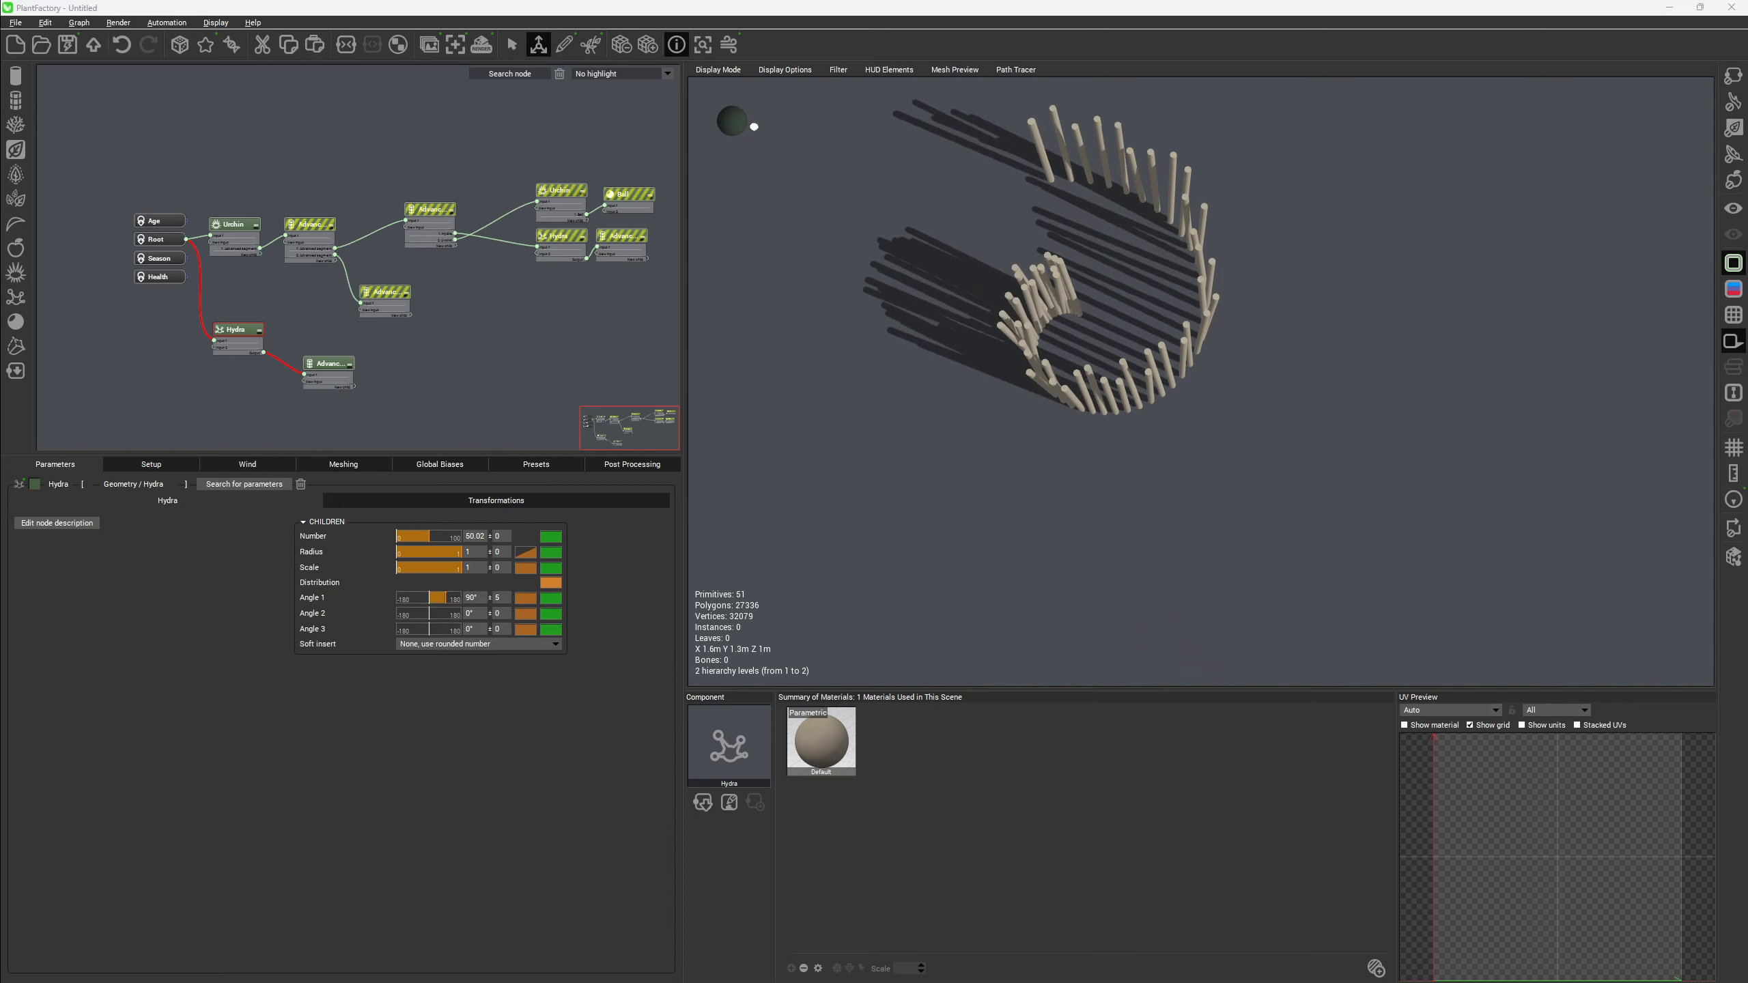
{"action": "left_click_drag", "start_coordinate": [732, 427], "coordinate": [983, 486]}
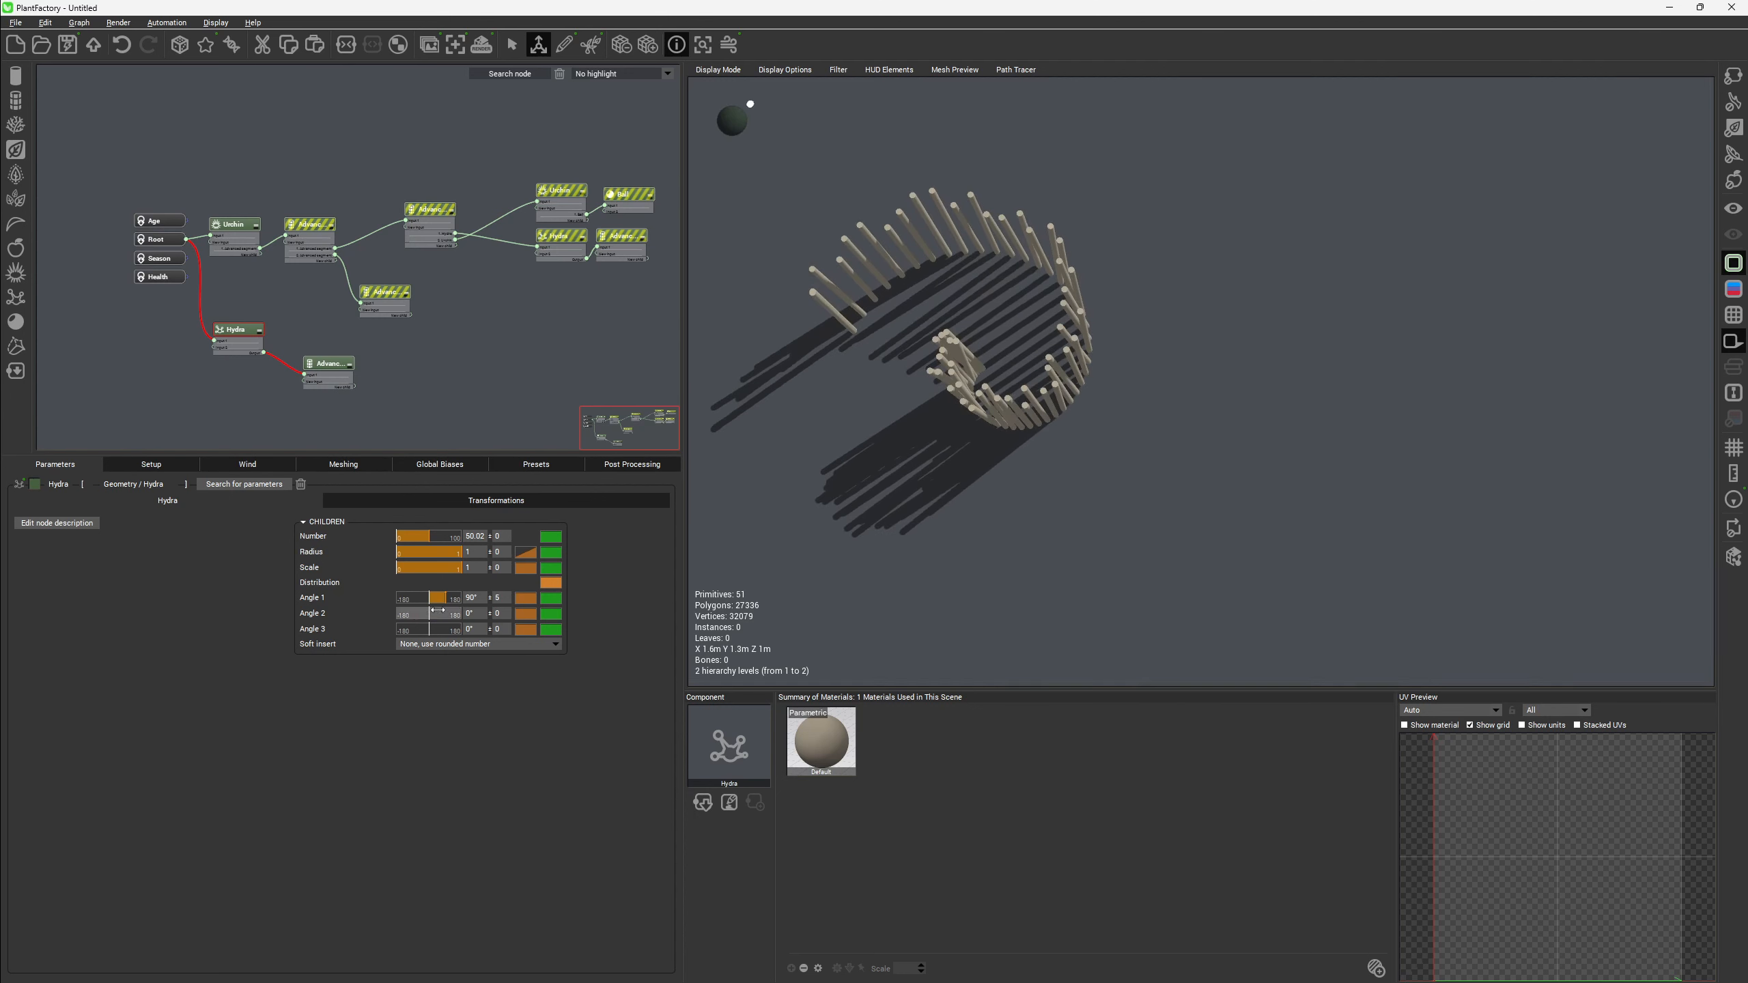